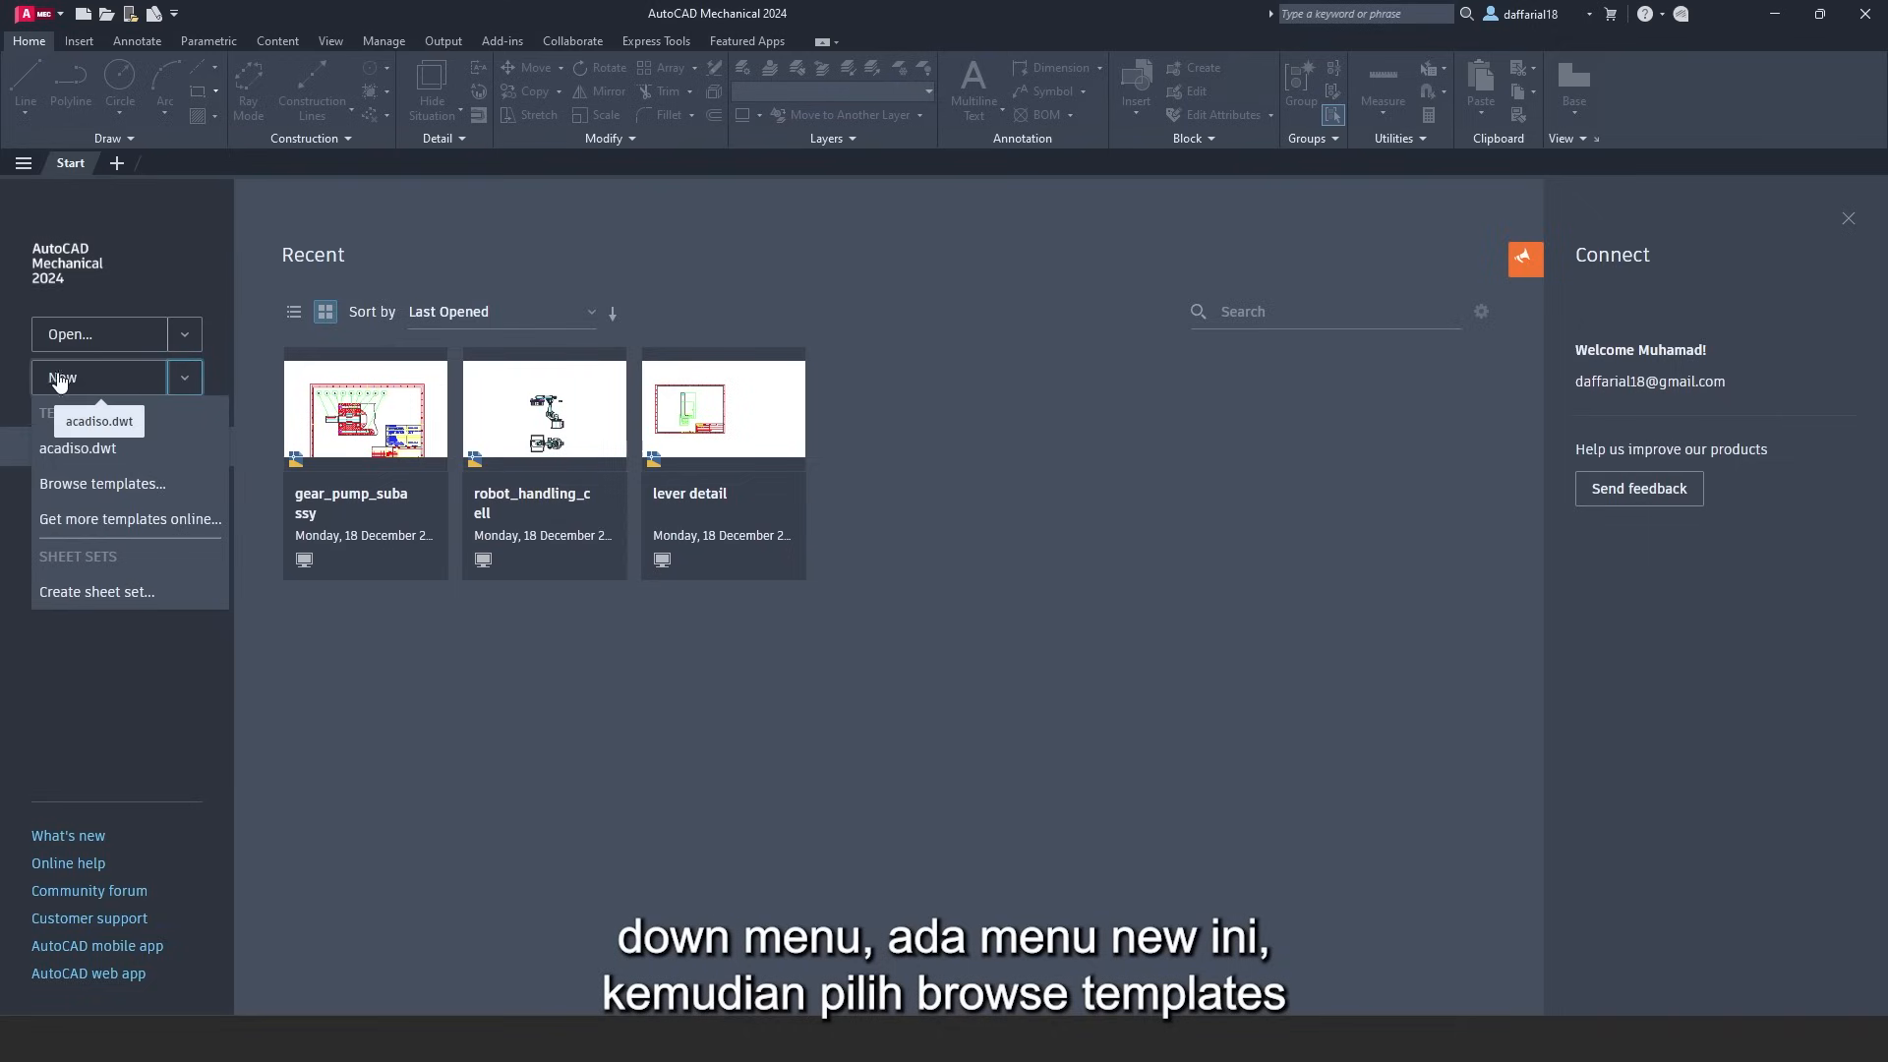
- Create a new blank drawing from the acadiso.dwt template
click(123, 486)
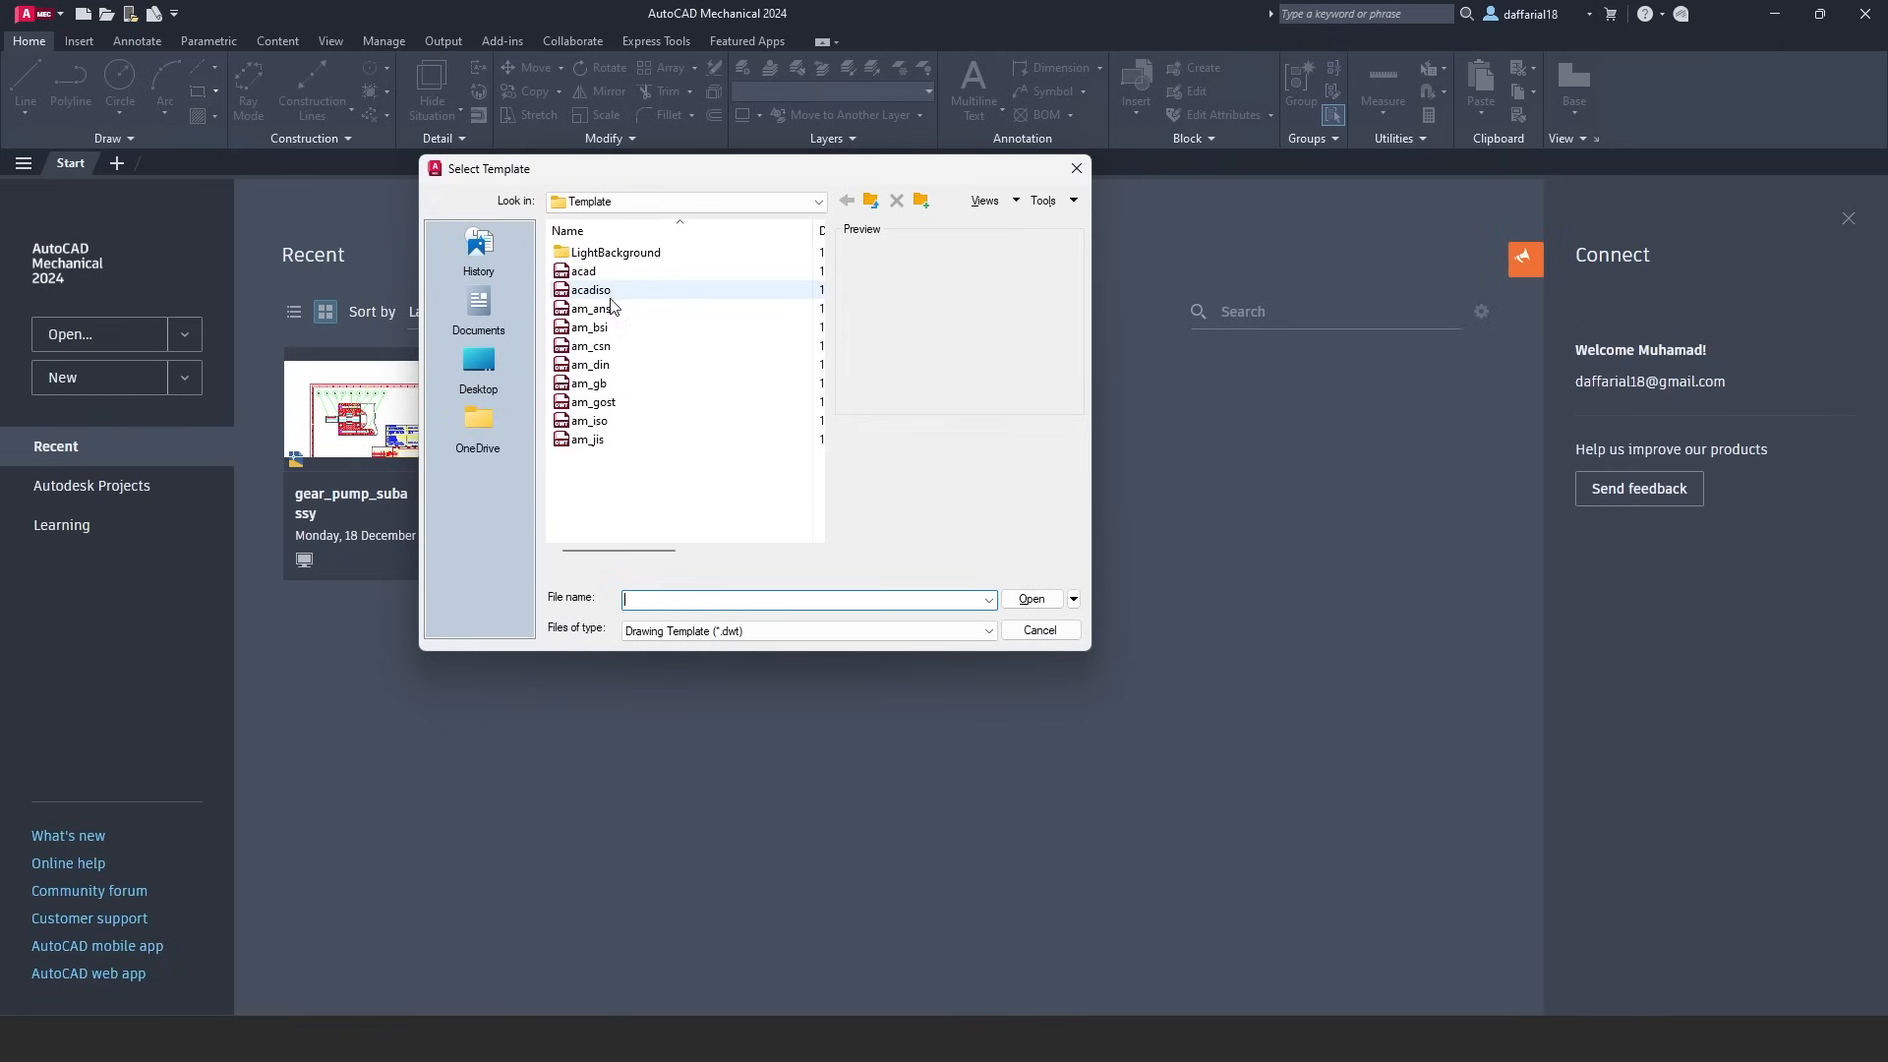
click(595, 290)
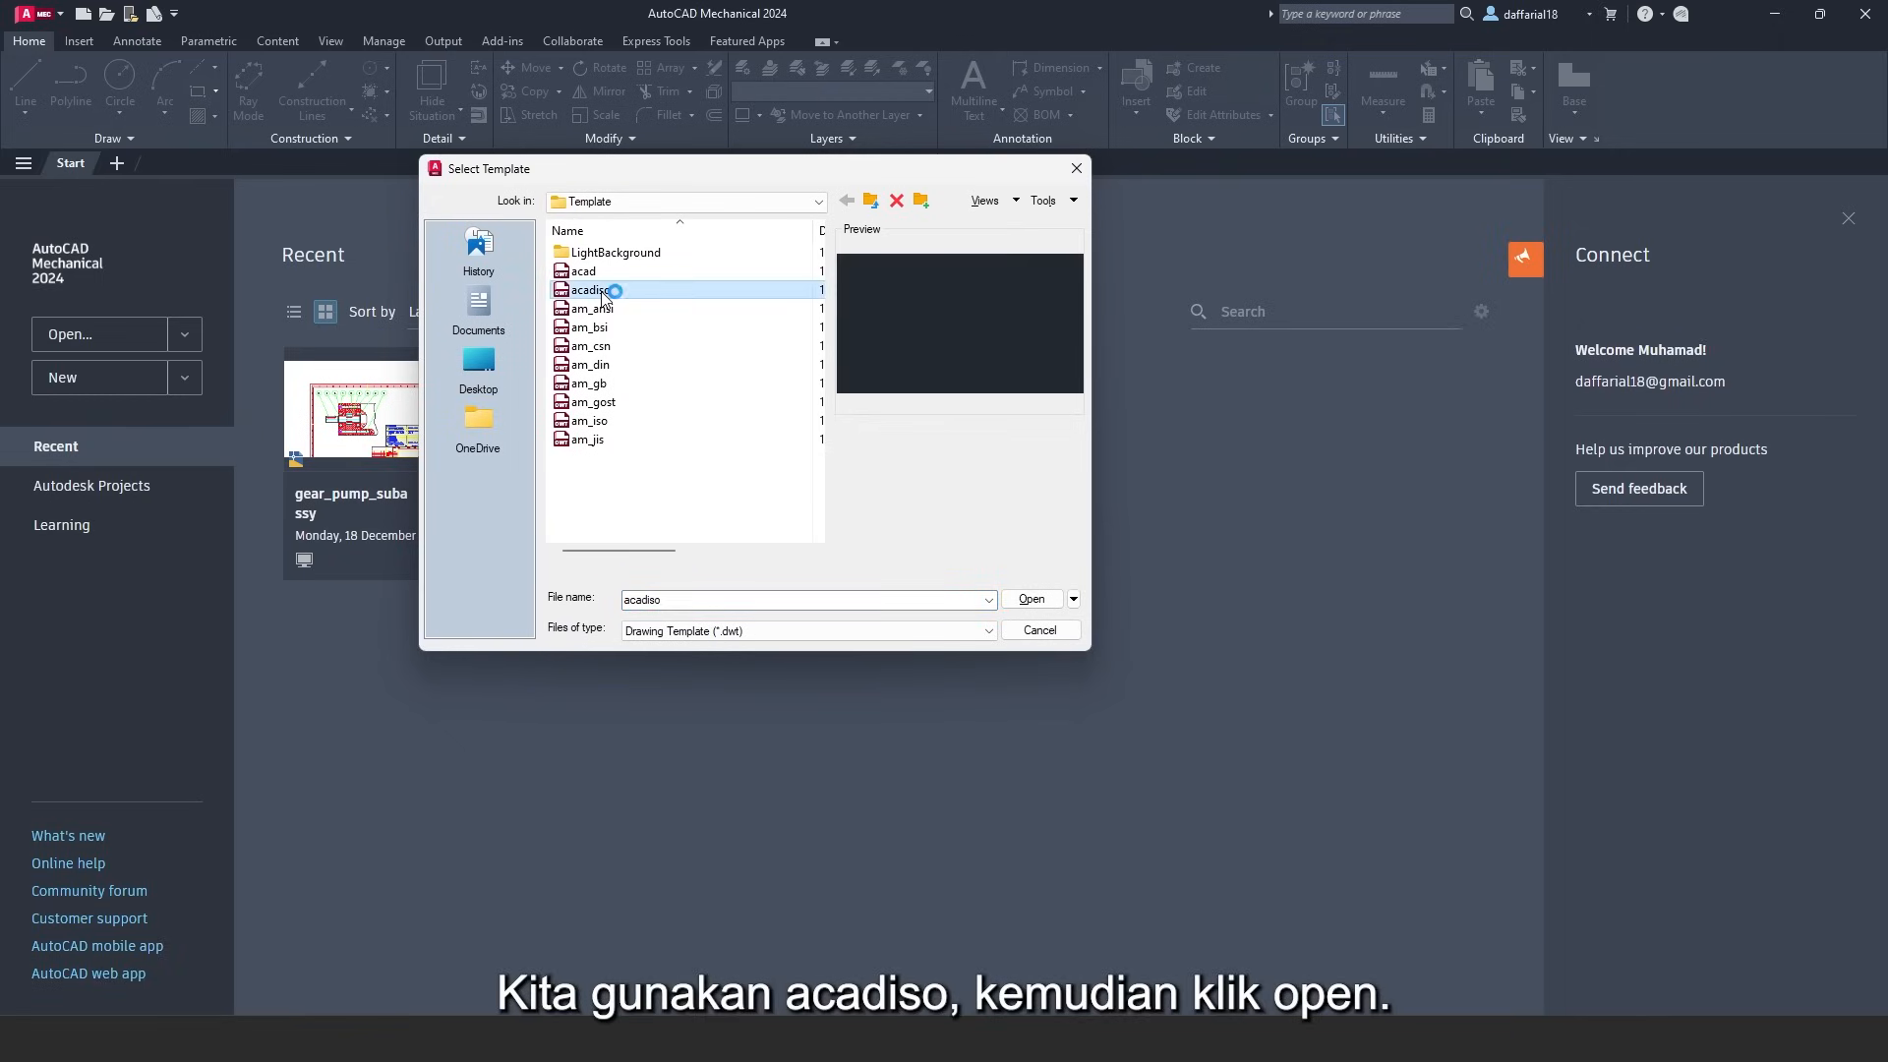
click(1048, 599)
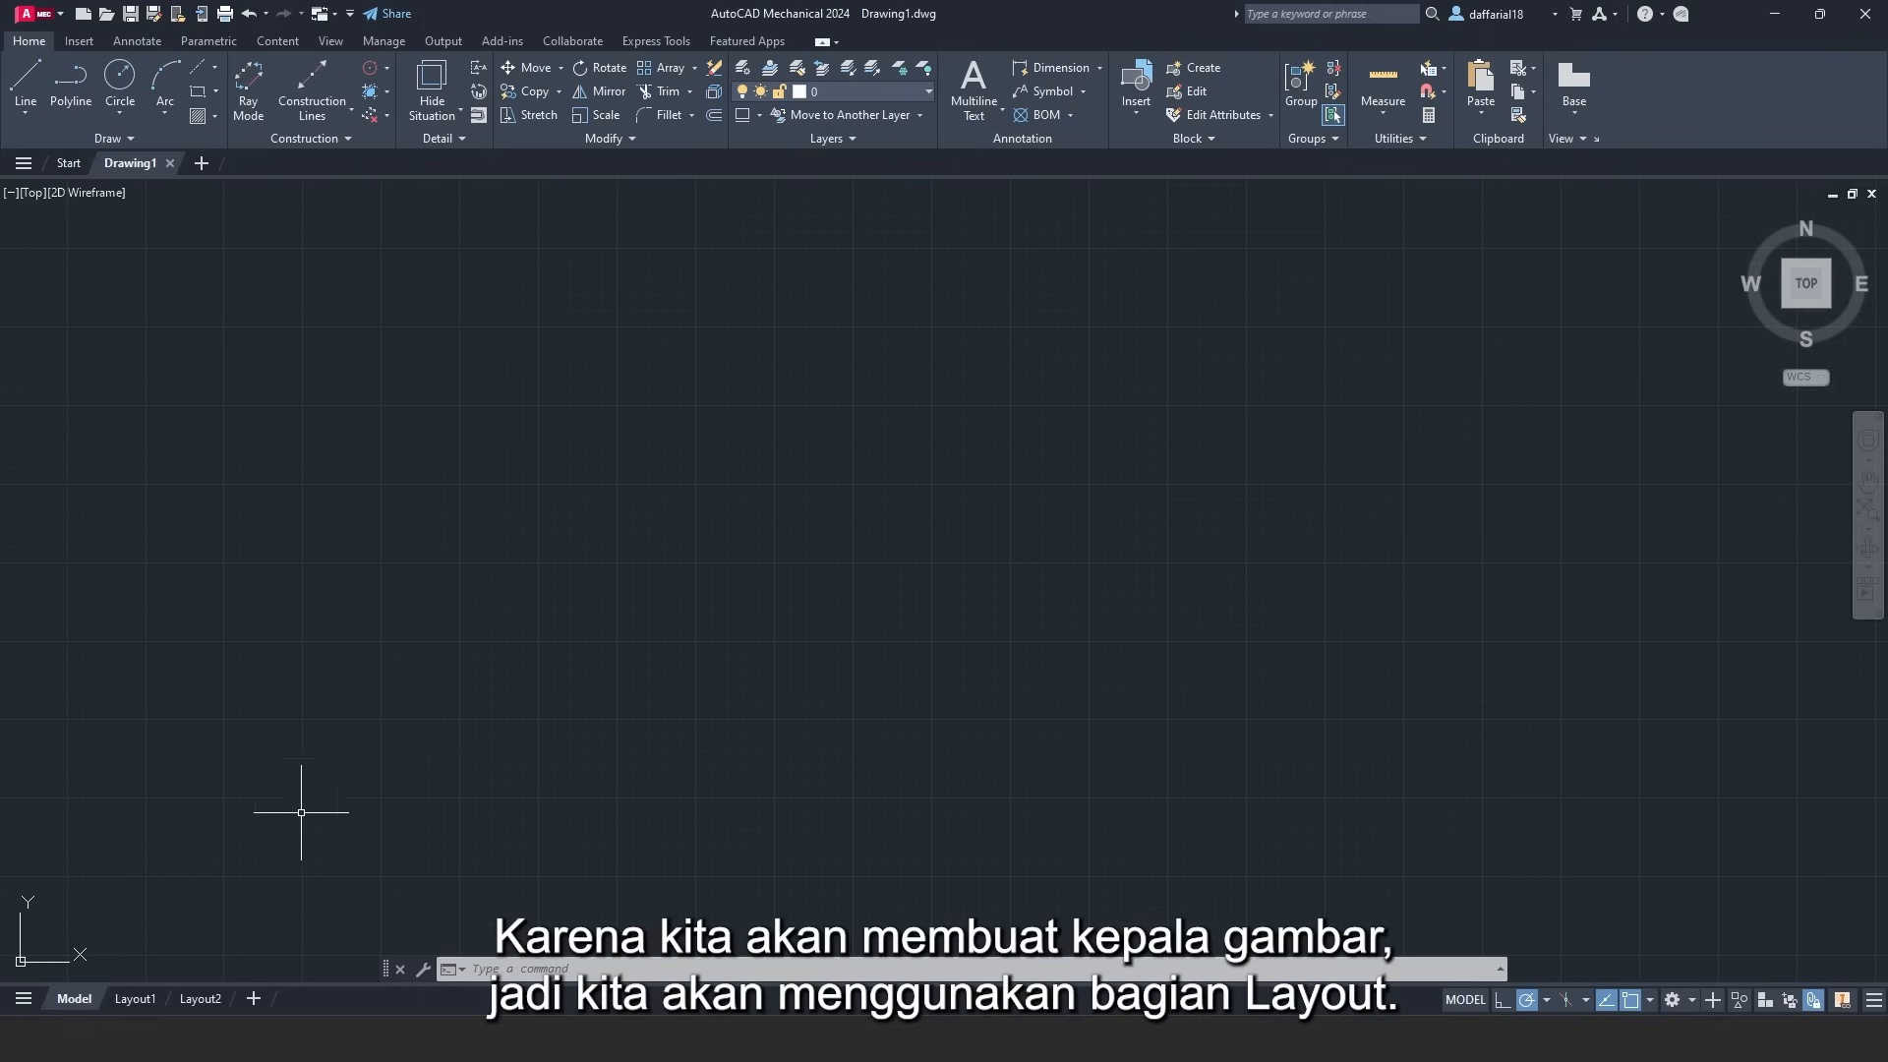
- Switch to the Layout1 paper sheet and activate the Mechanical workspace
click(149, 998)
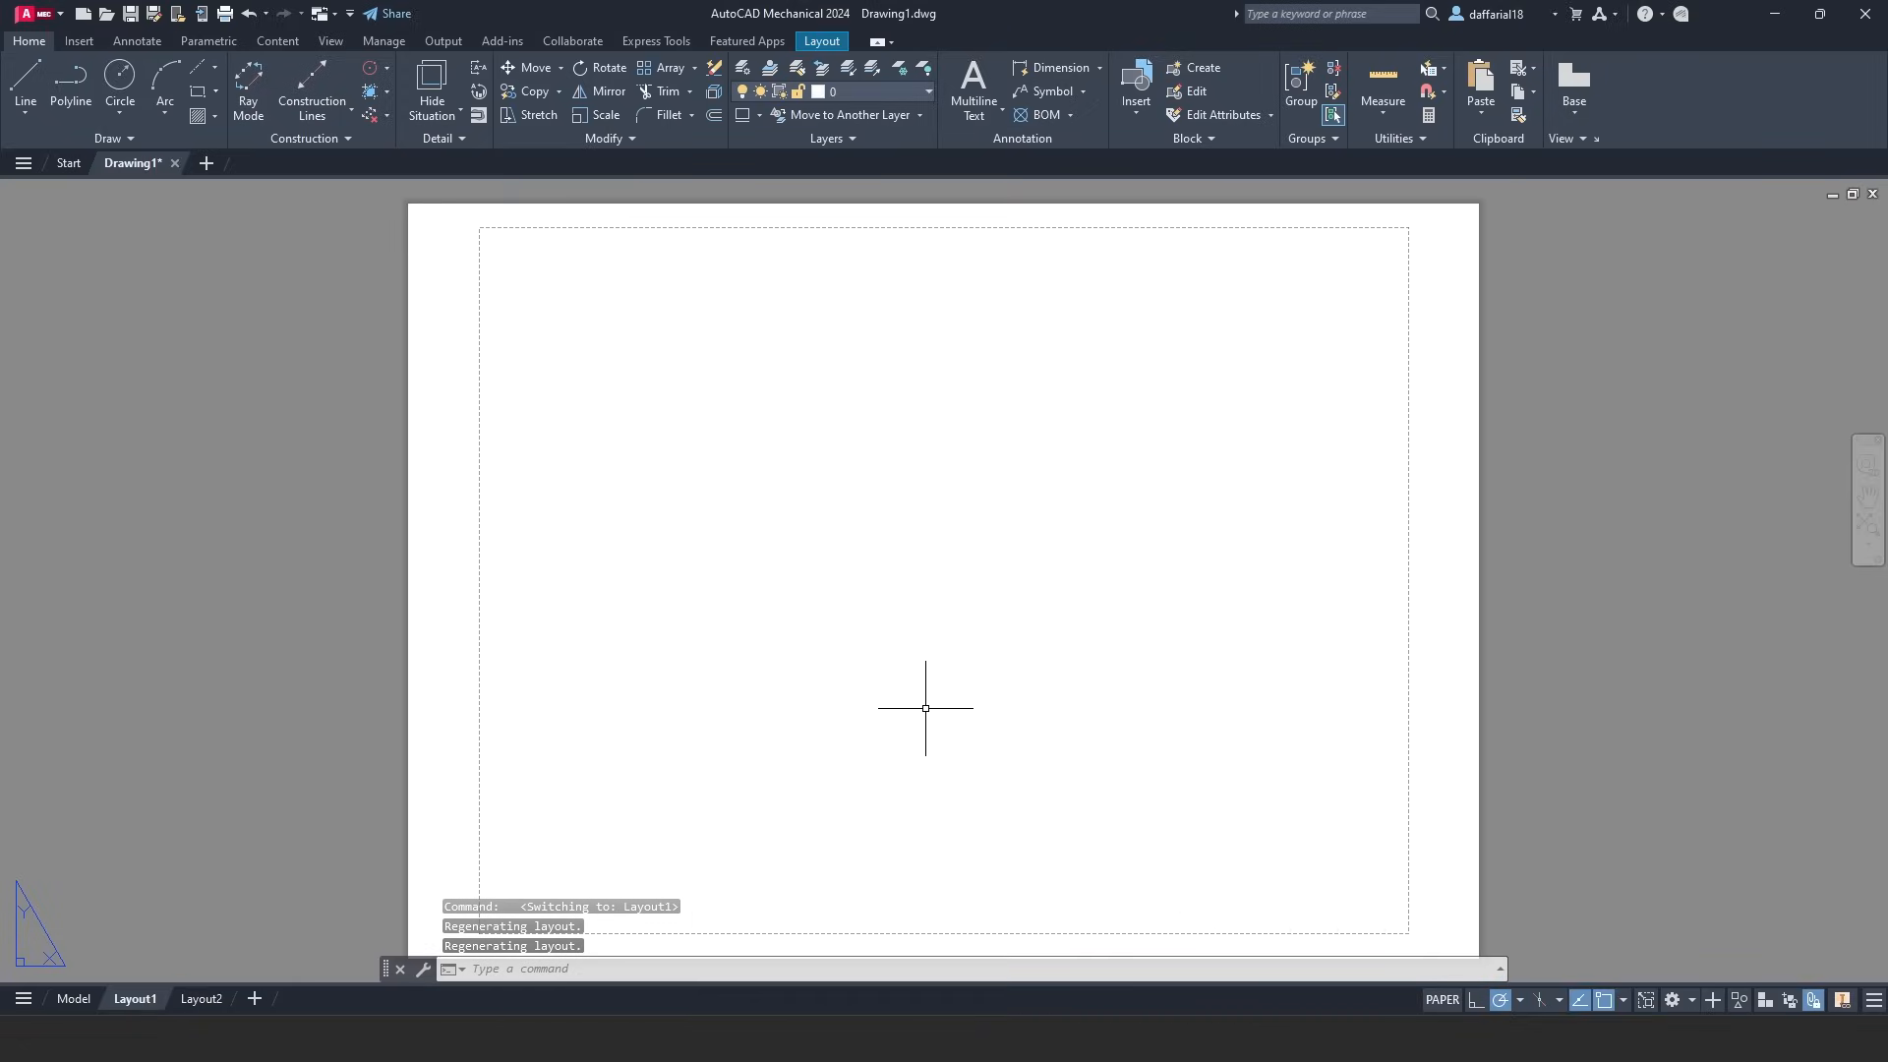
click(1690, 999)
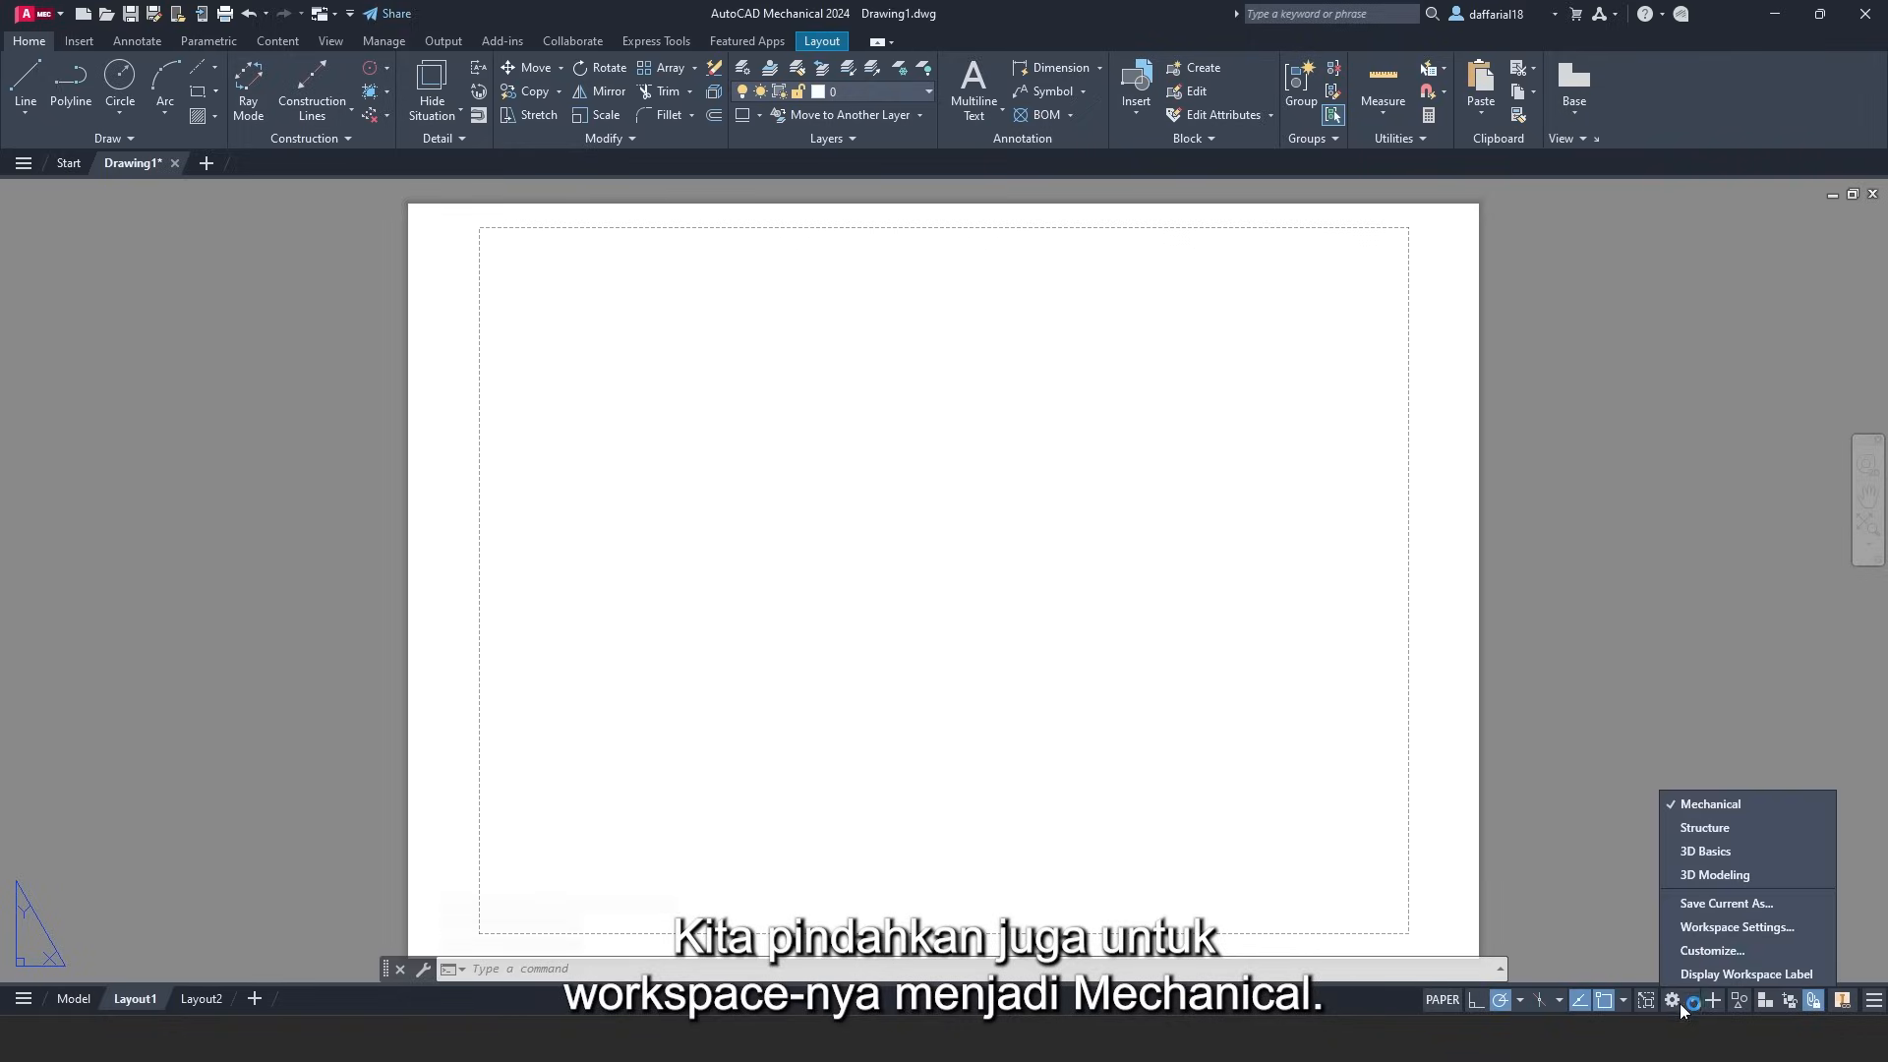
click(1702, 804)
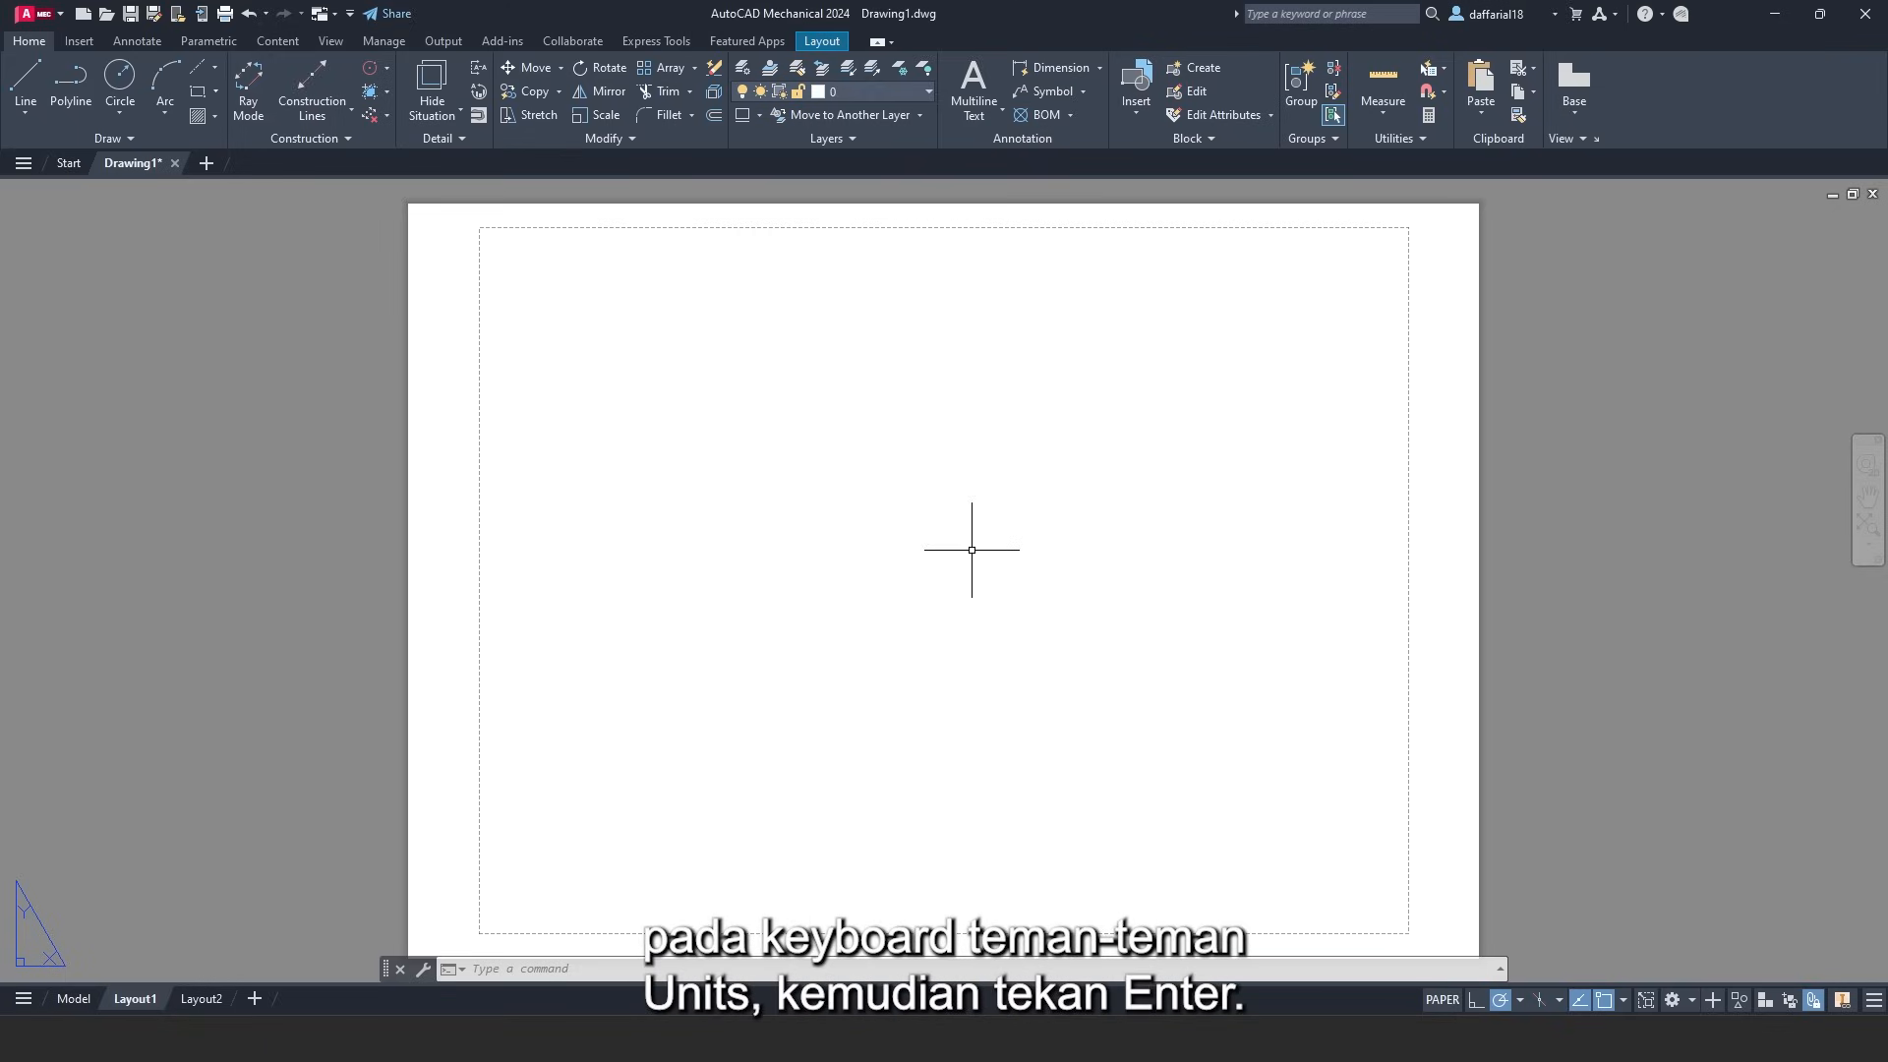
- With UNITS, set Decimal length type and Millimeters insertion scale
text(uni)
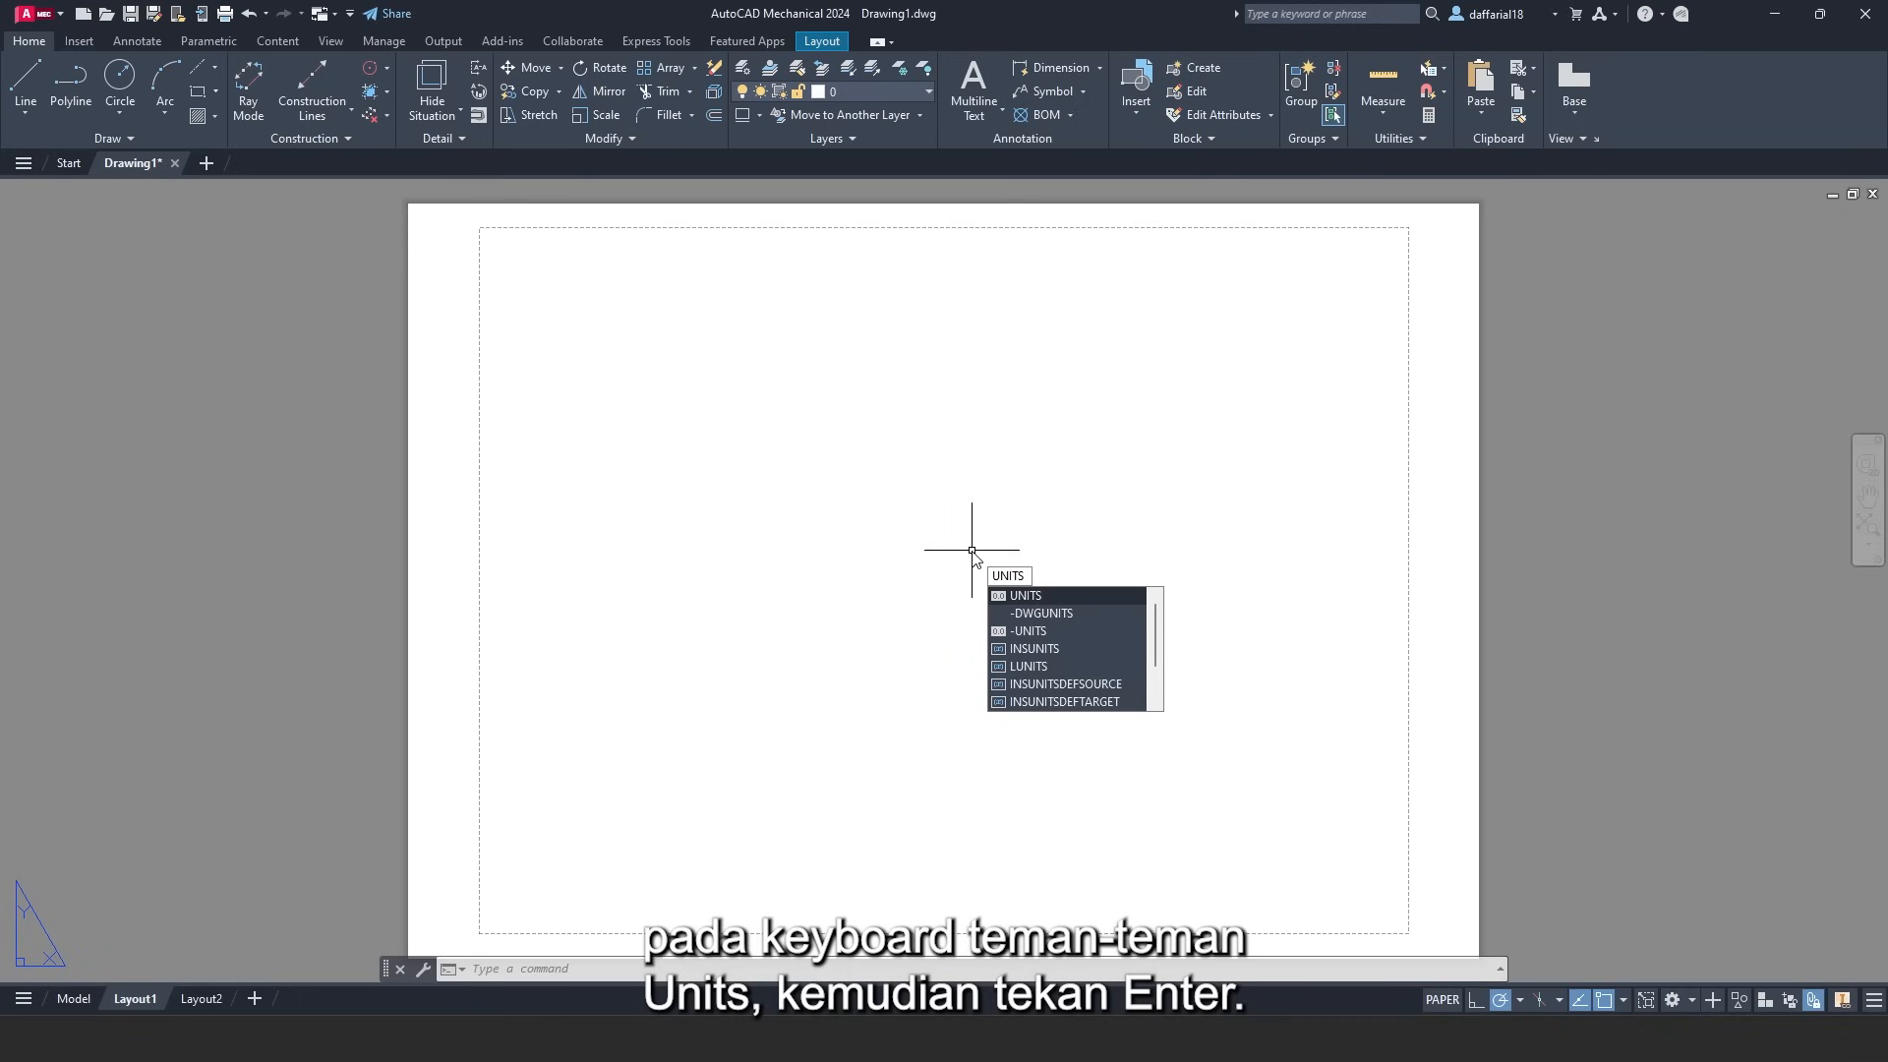
key(Return)
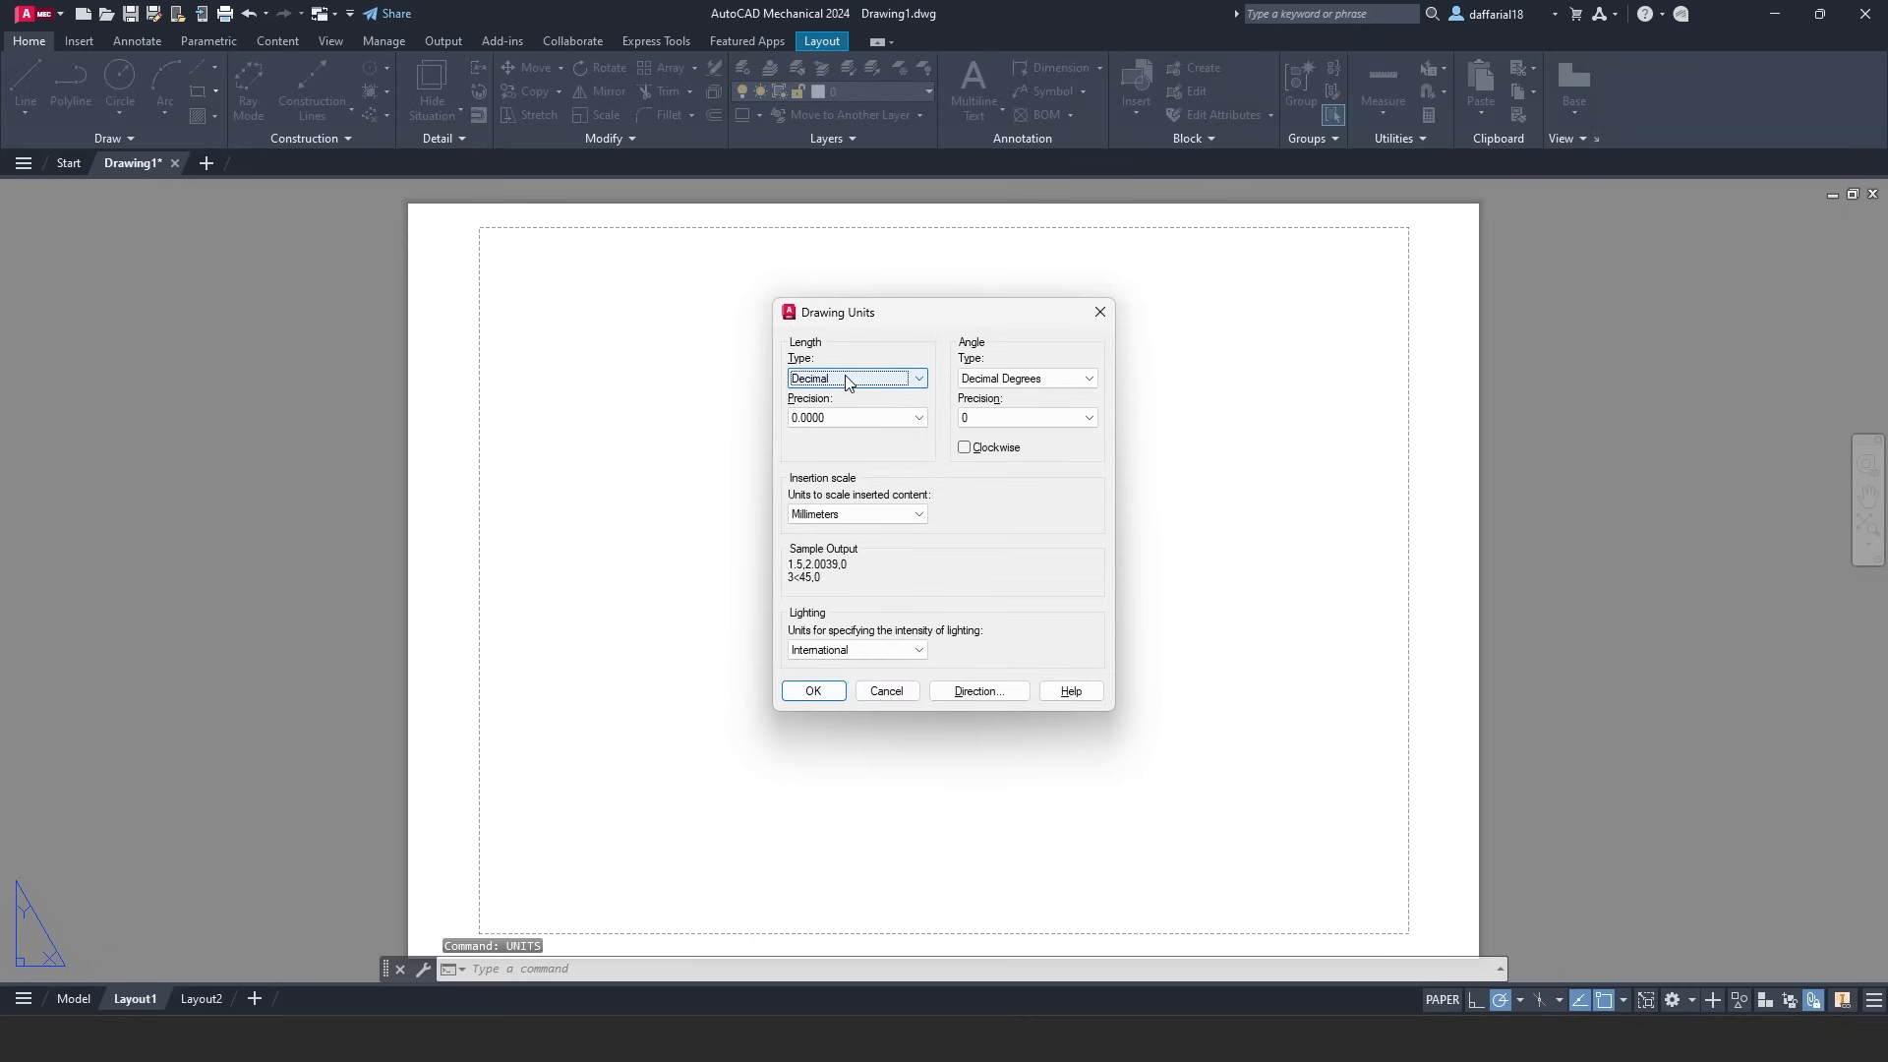
click(847, 382)
click(844, 401)
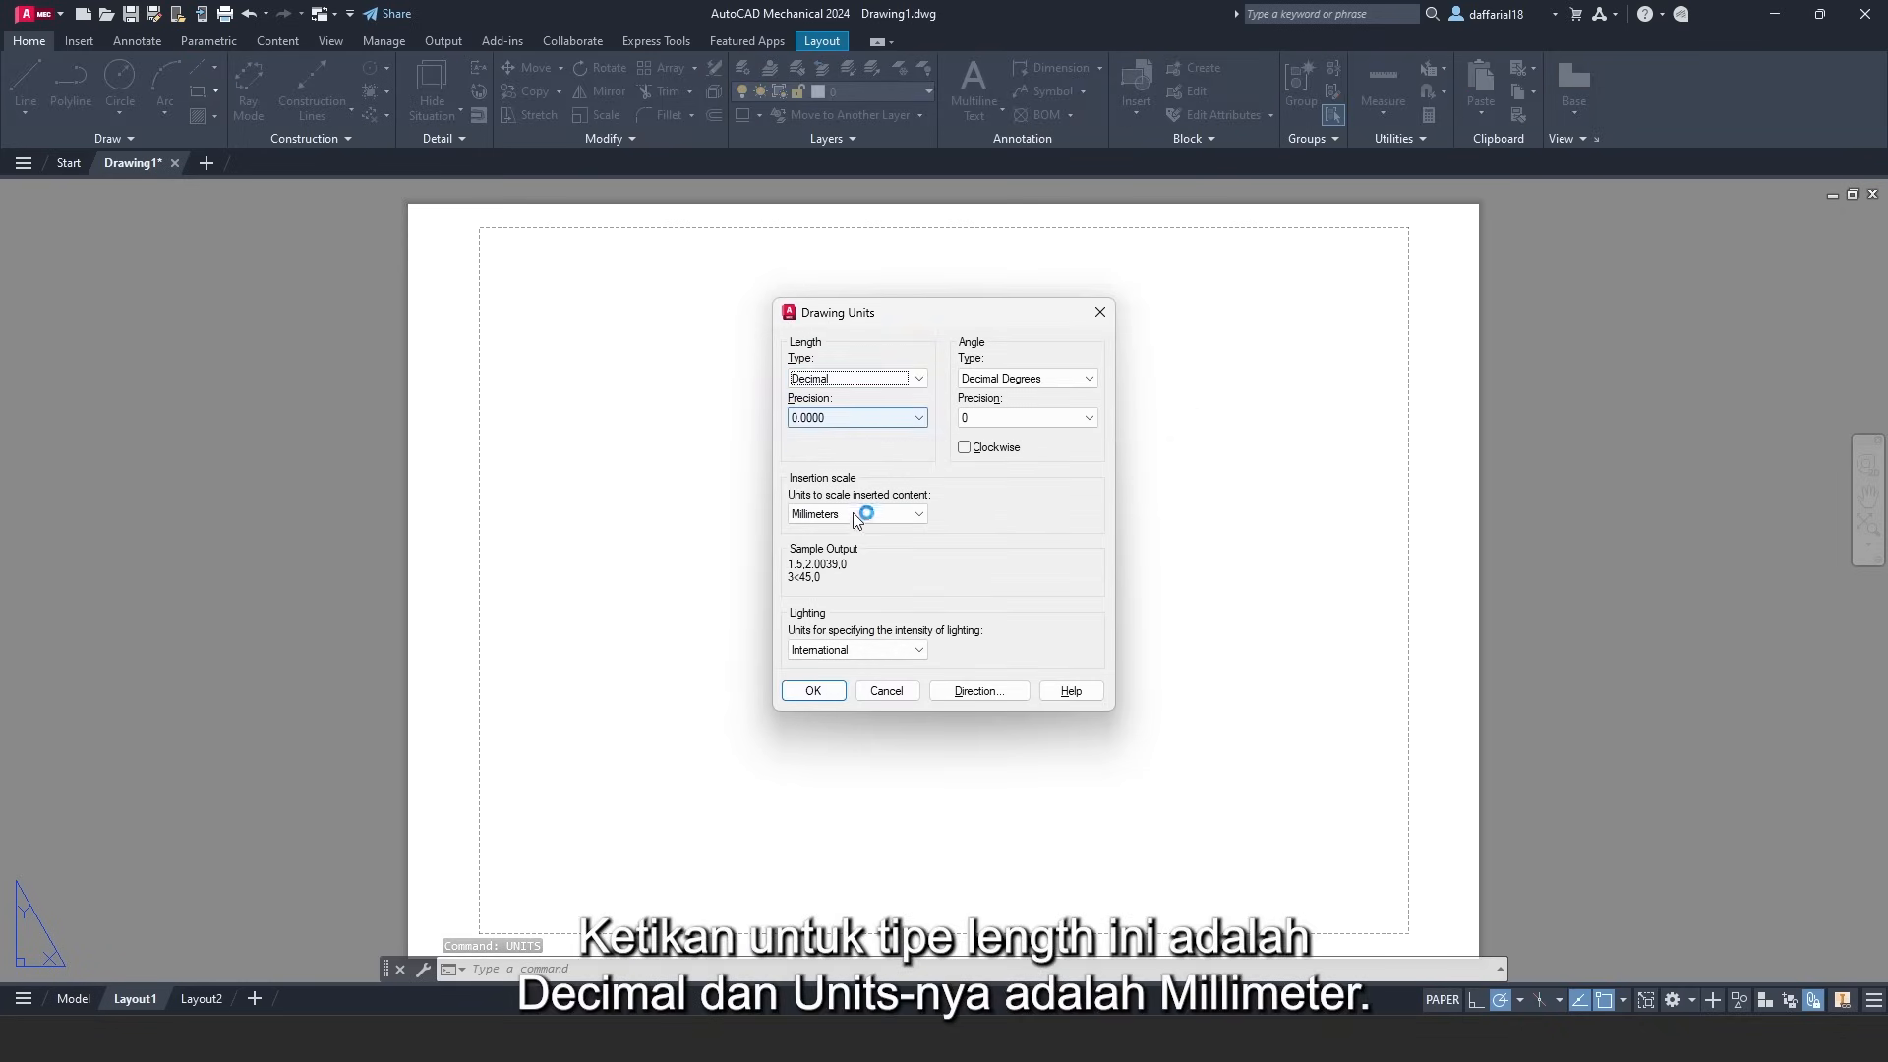
click(853, 514)
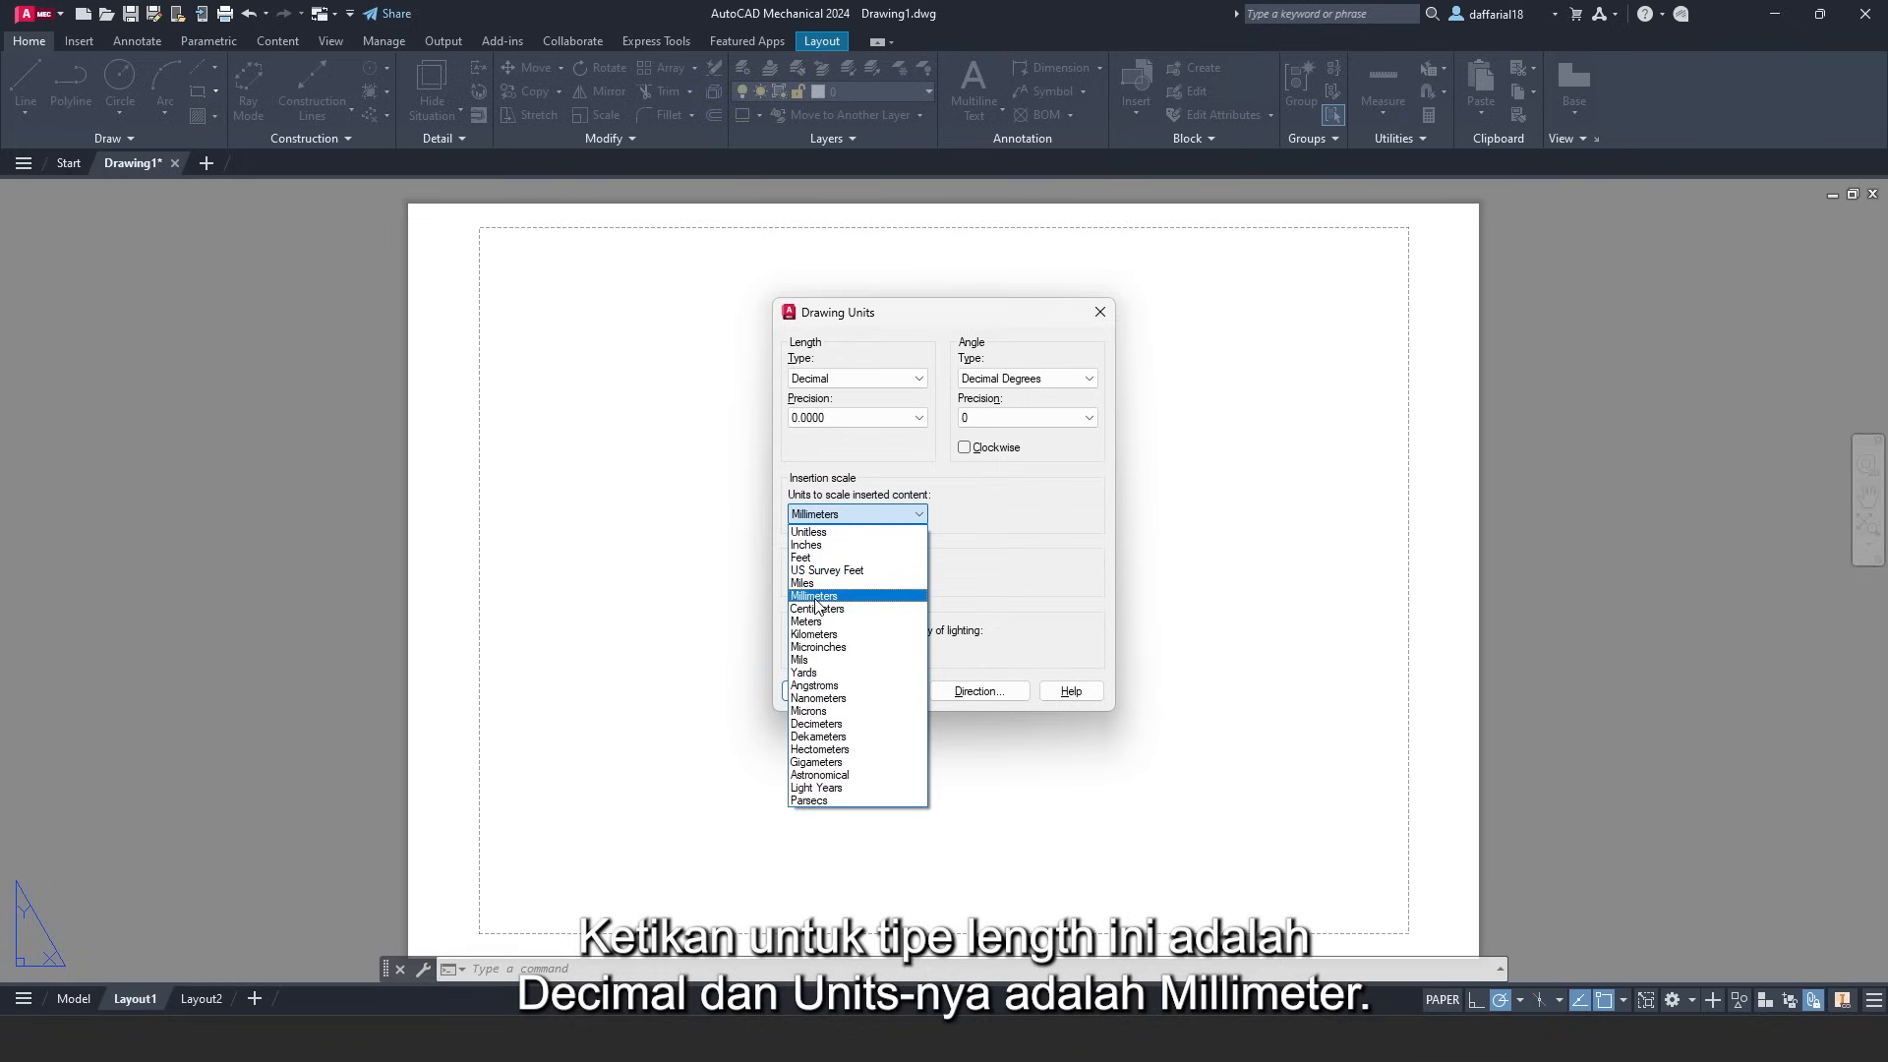
click(815, 597)
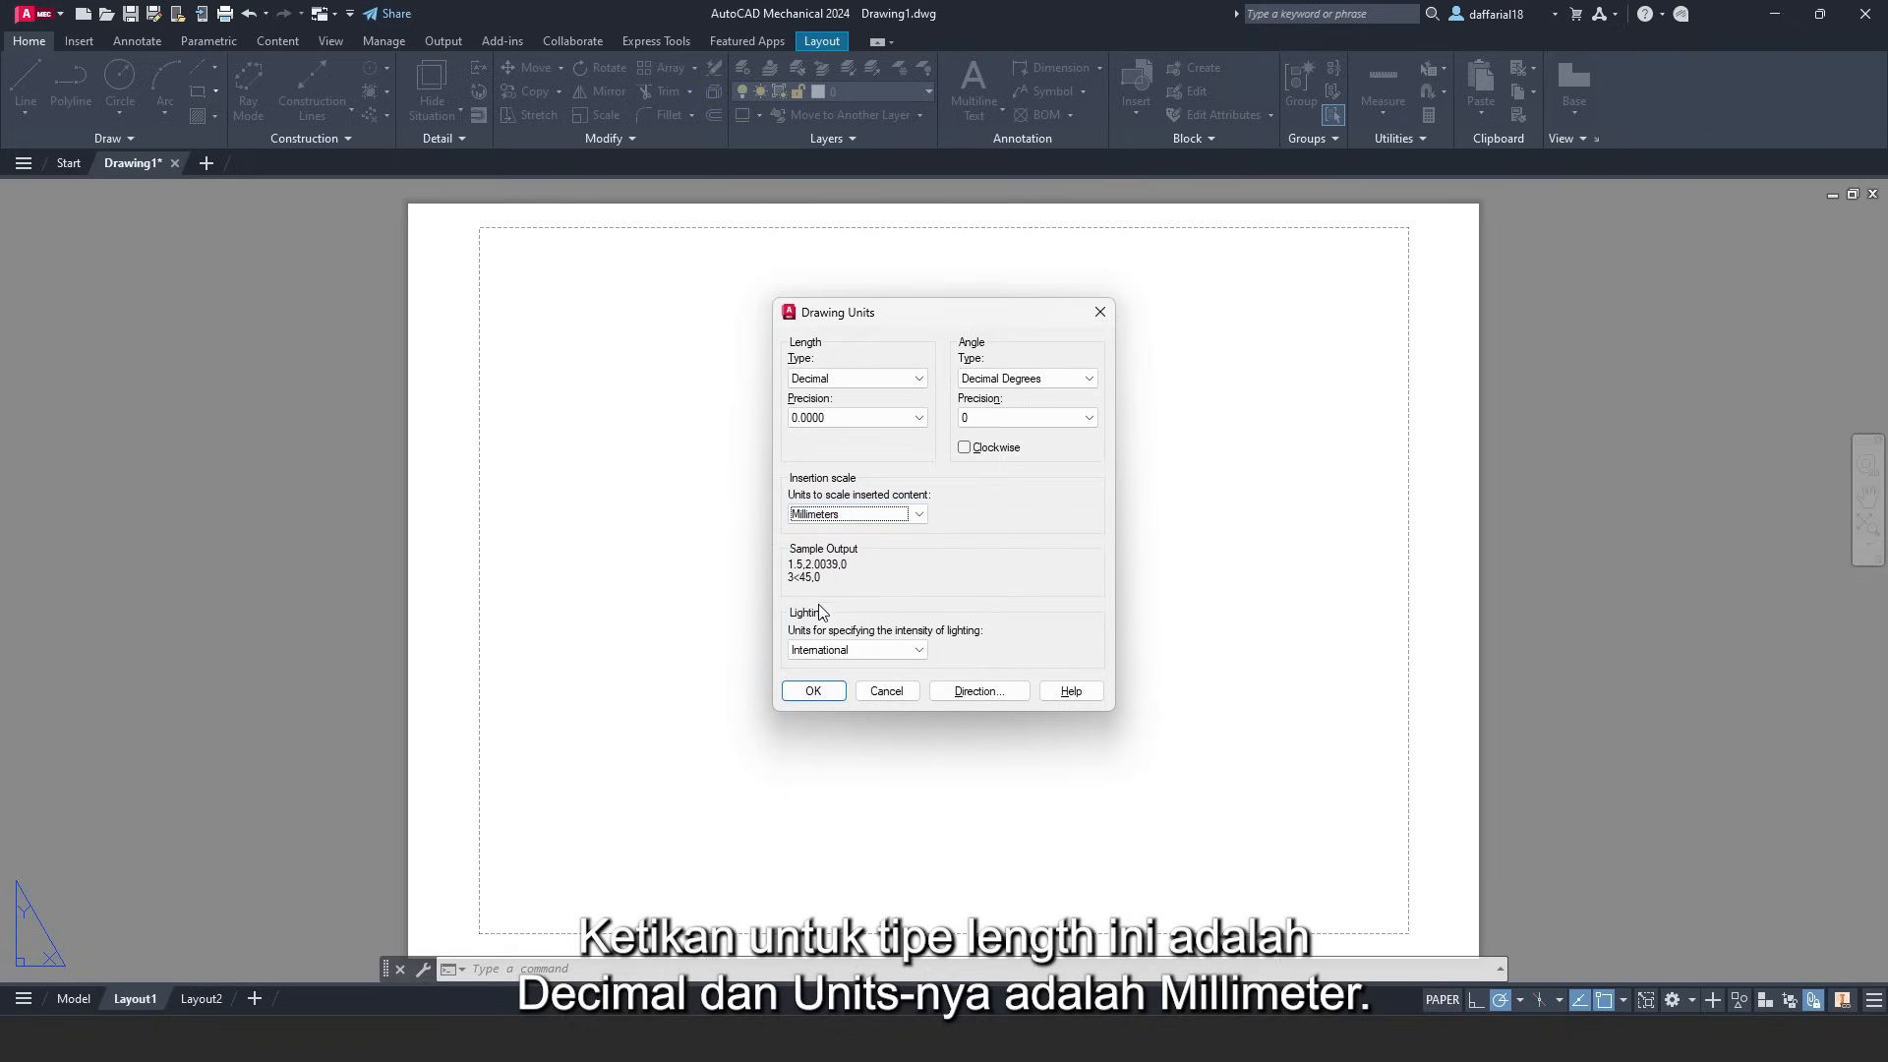
click(831, 691)
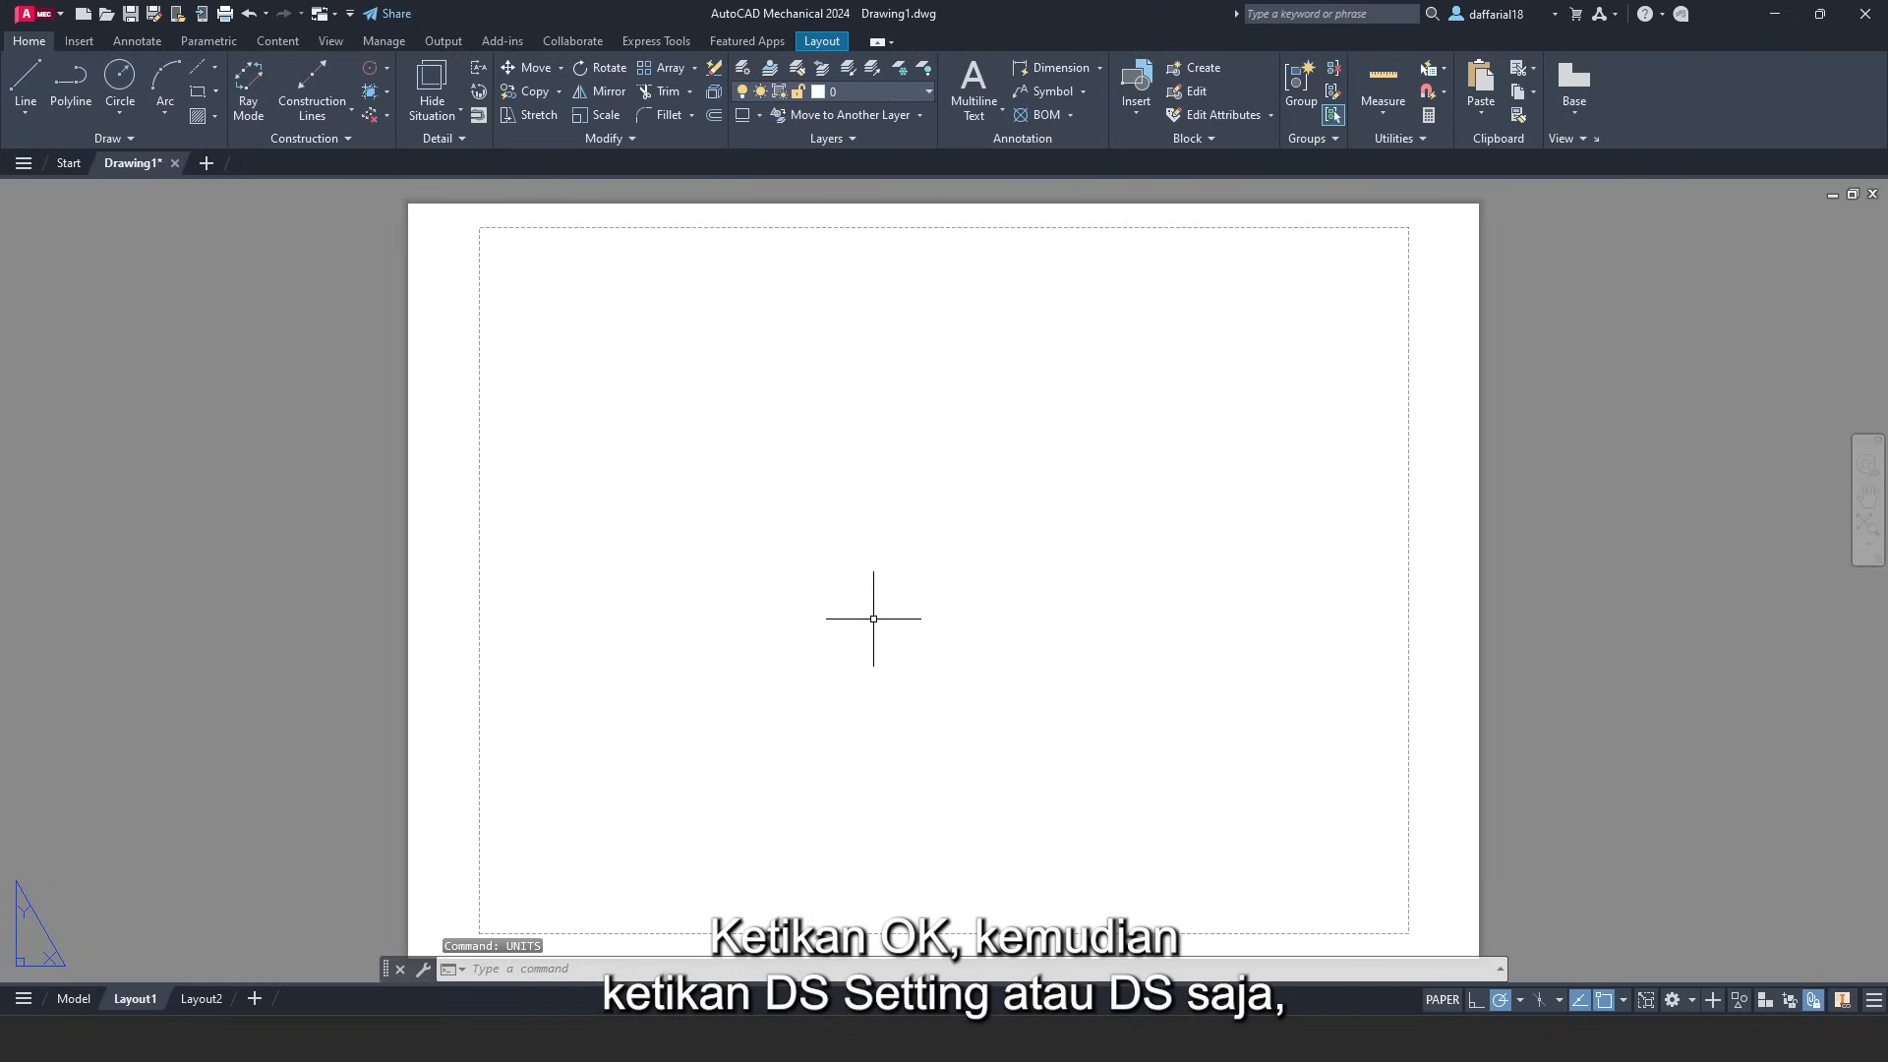
text(DS)
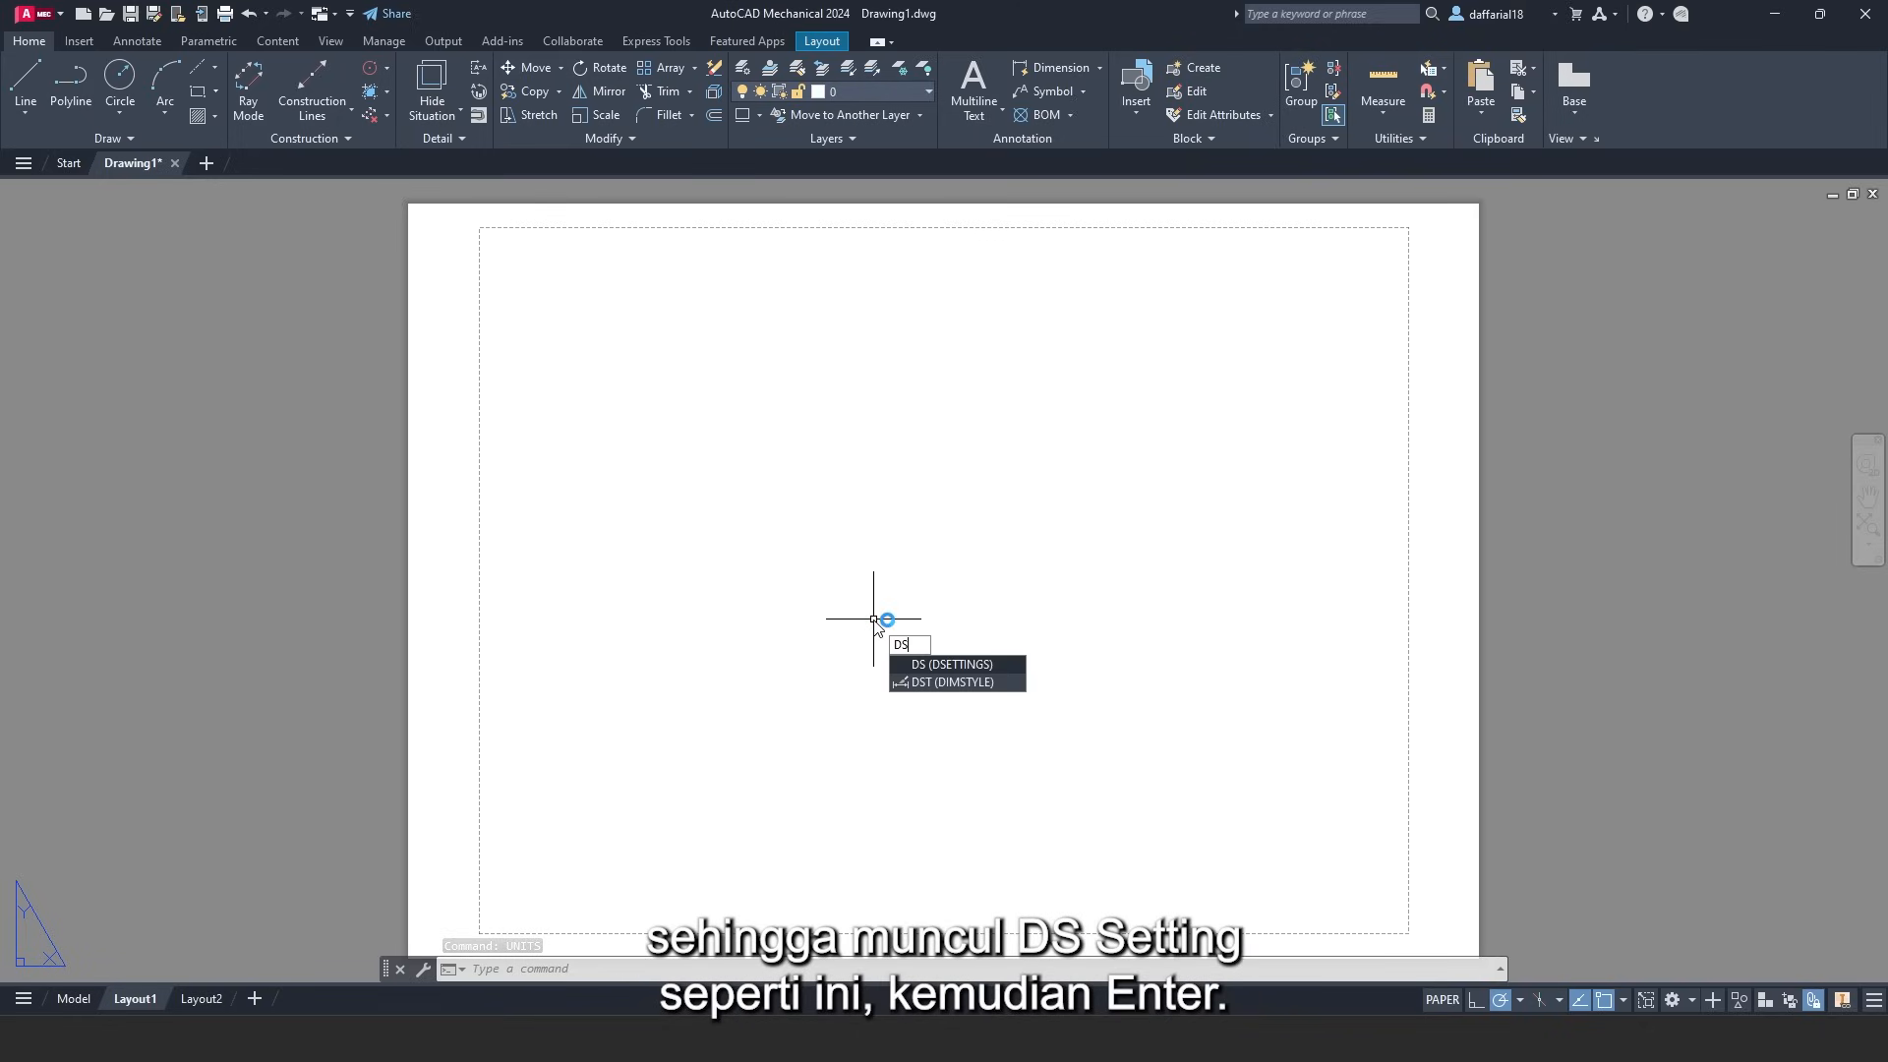
key(Return)
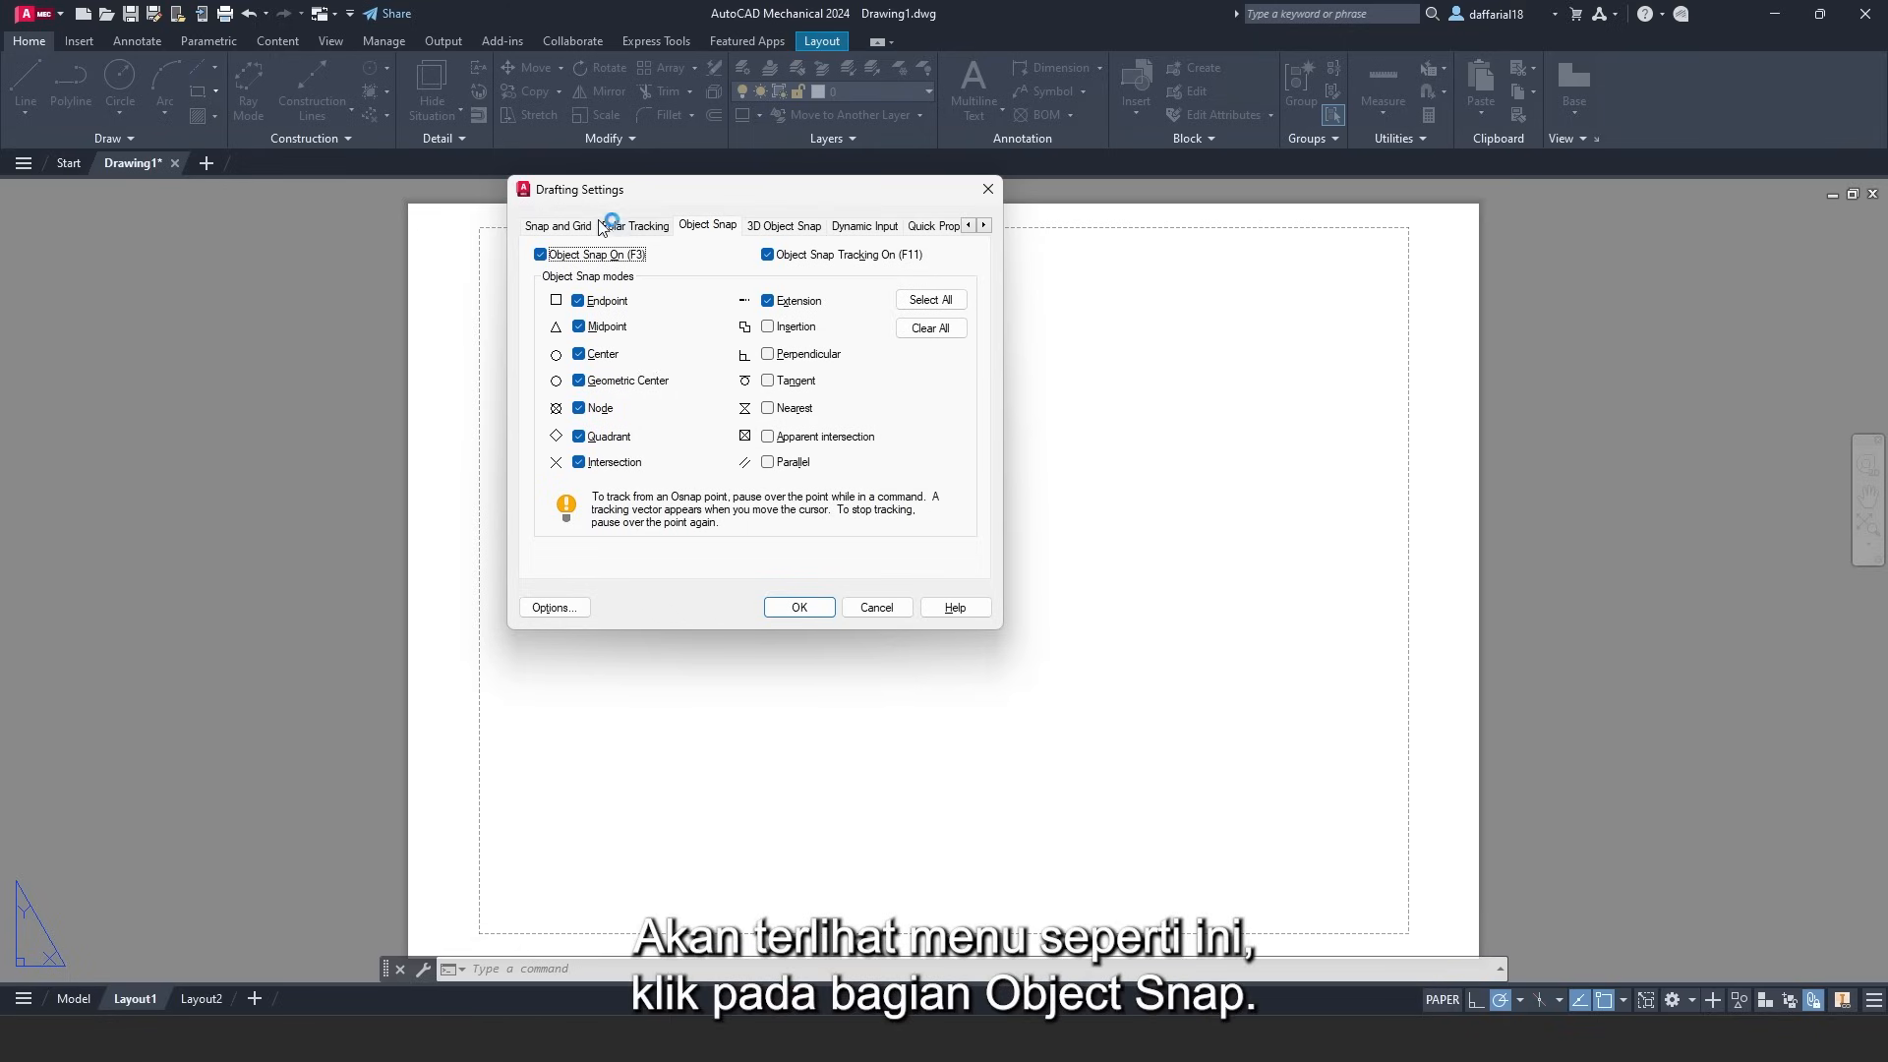
click(708, 226)
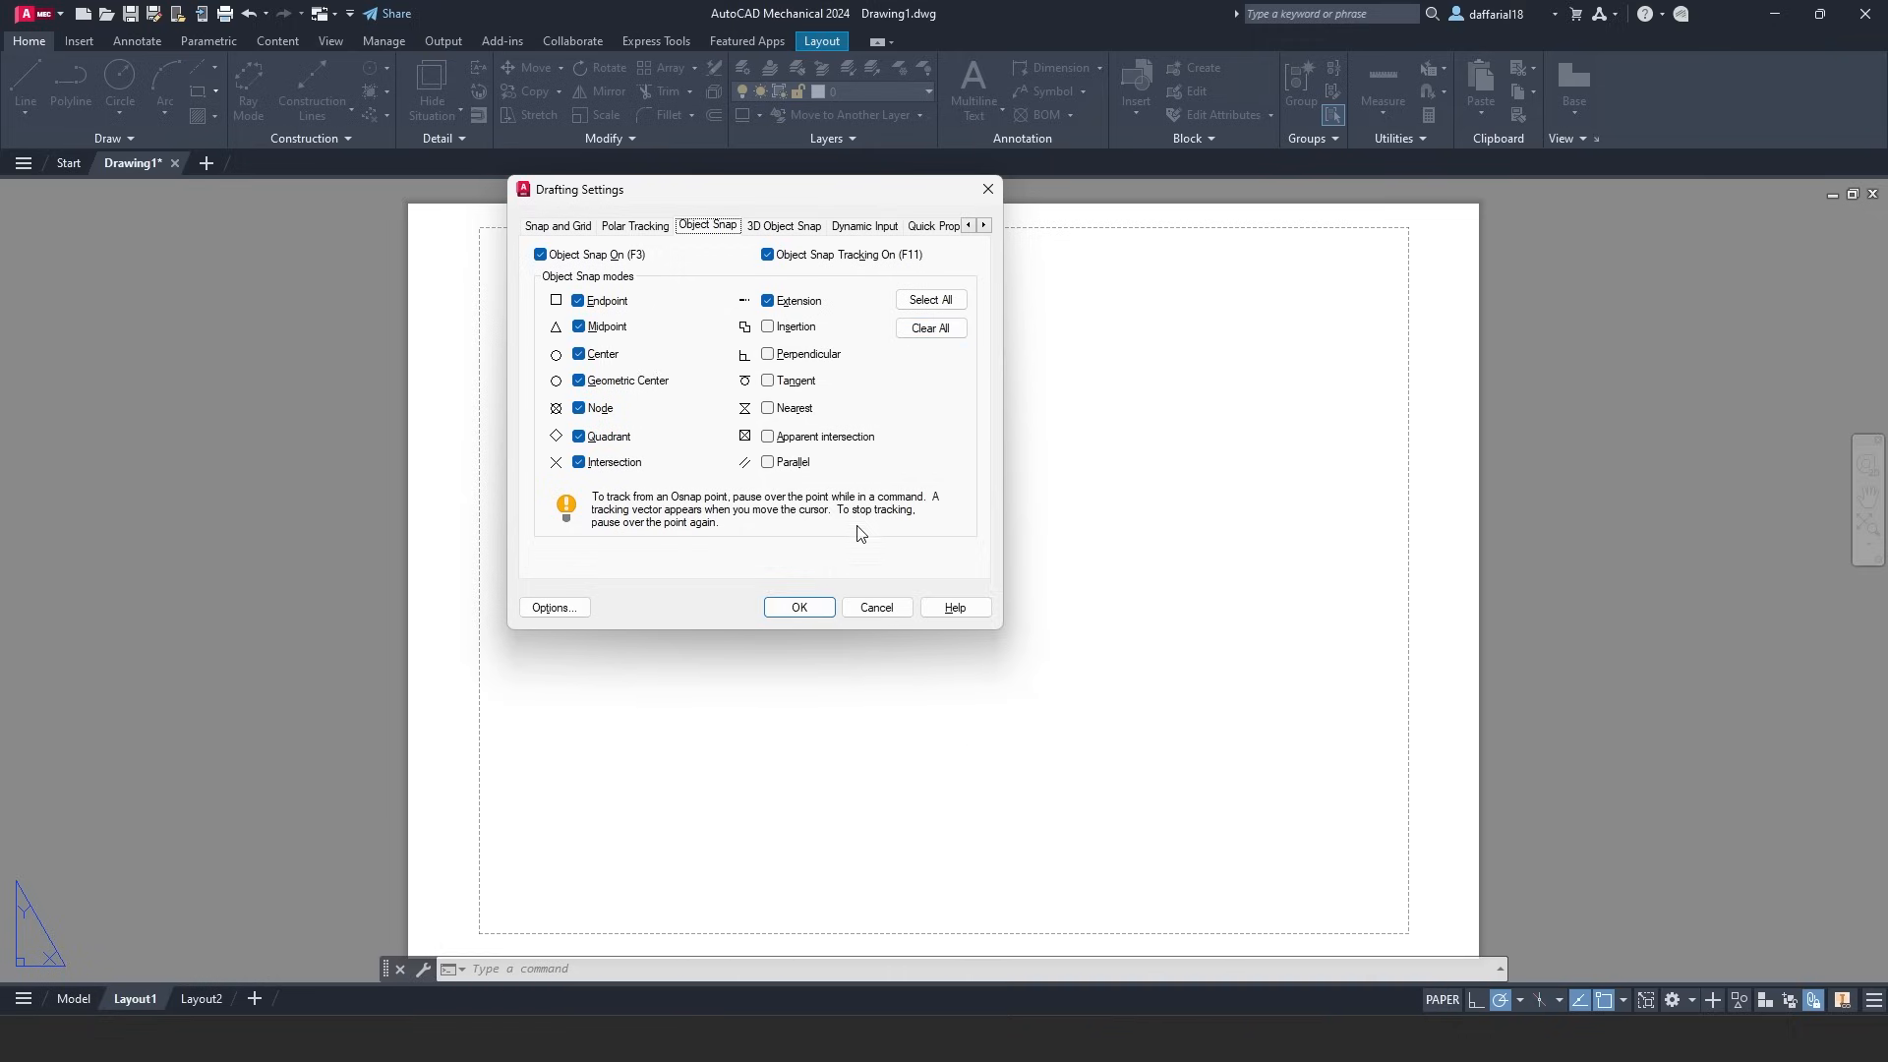
click(802, 606)
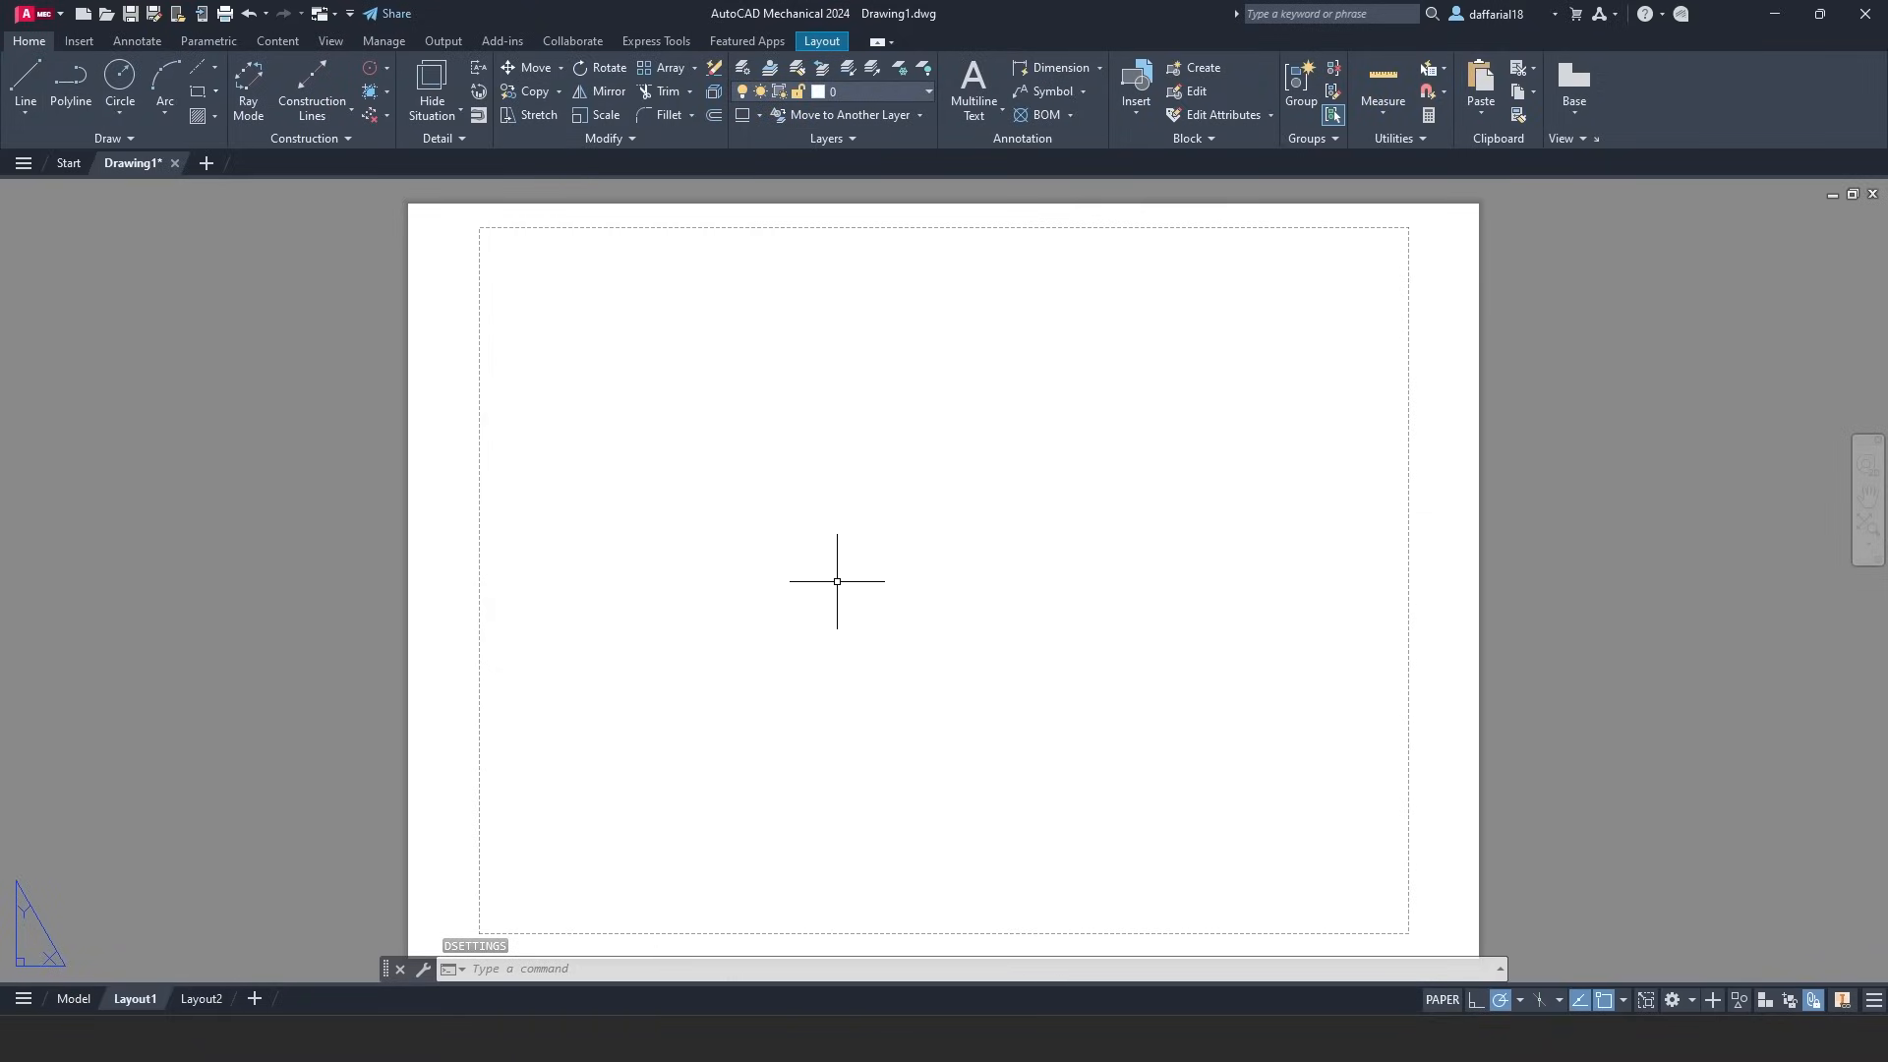
- Set both drafting standard dropdowns on the Layout tab to Metric50
click(825, 42)
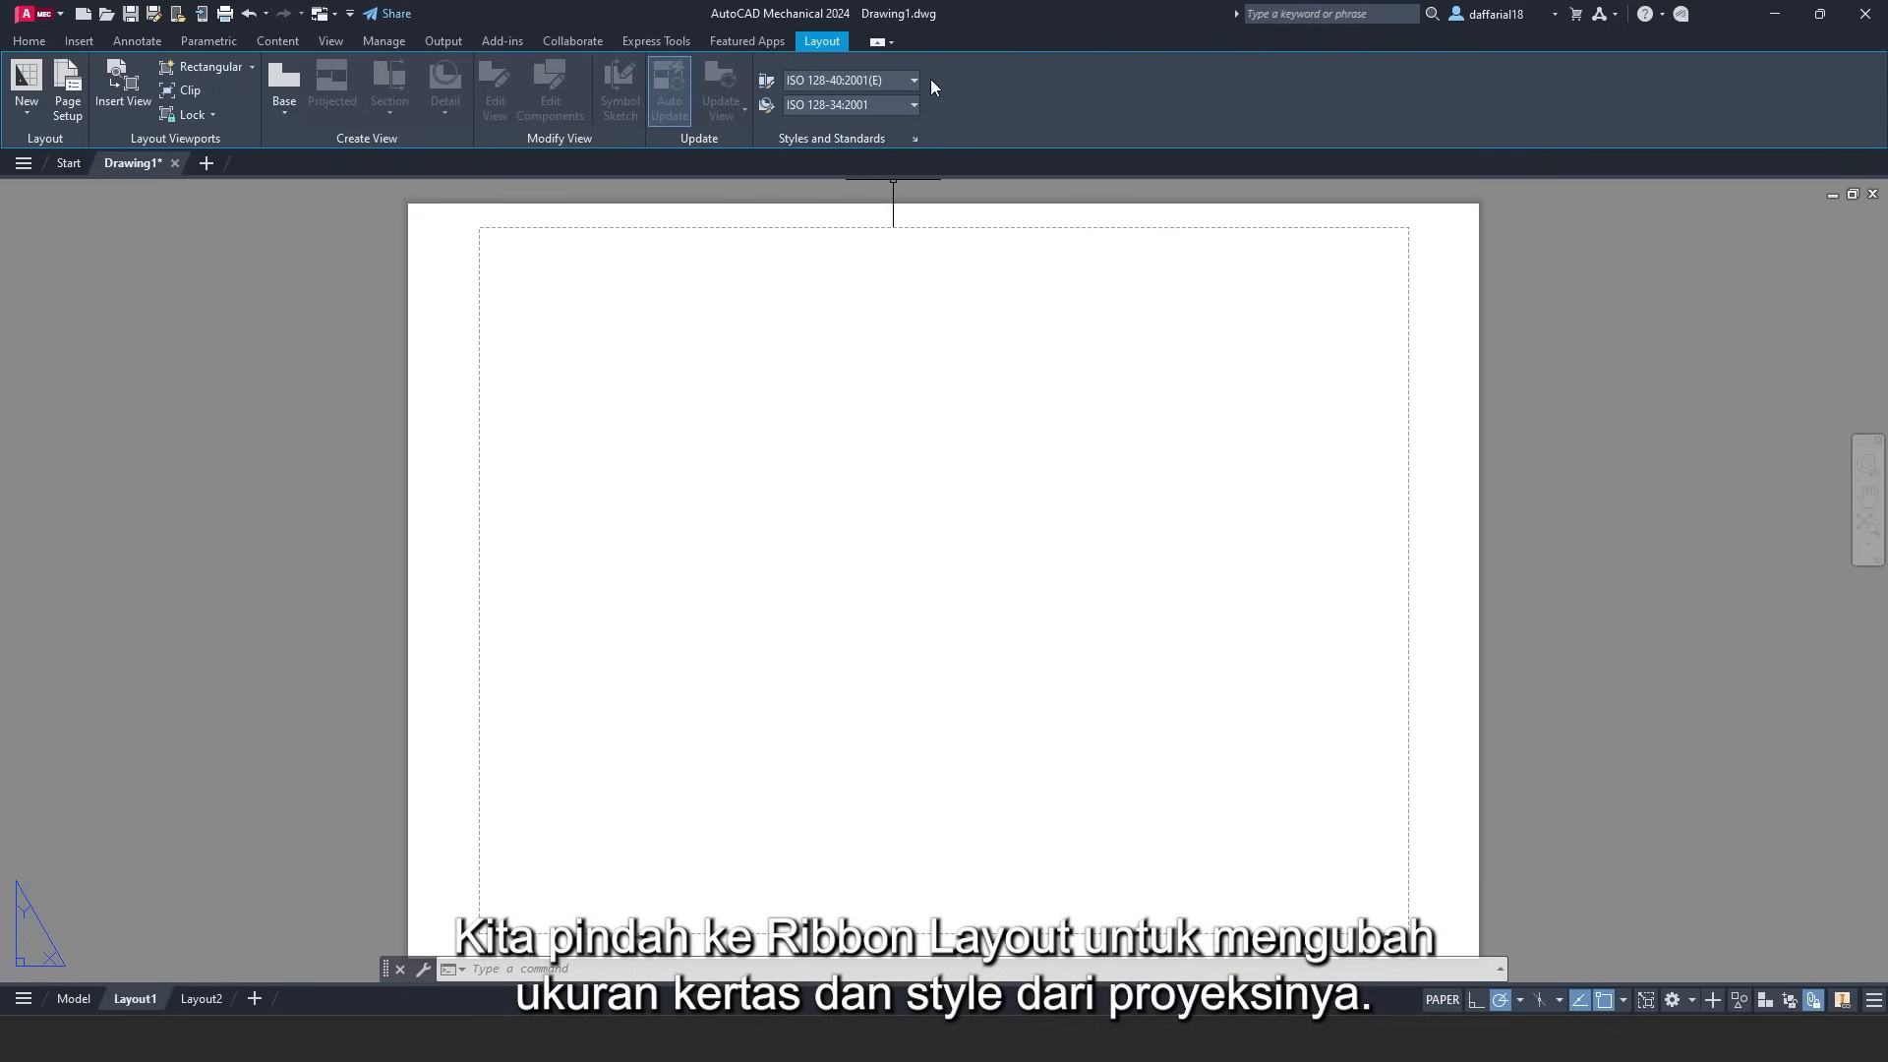
click(881, 79)
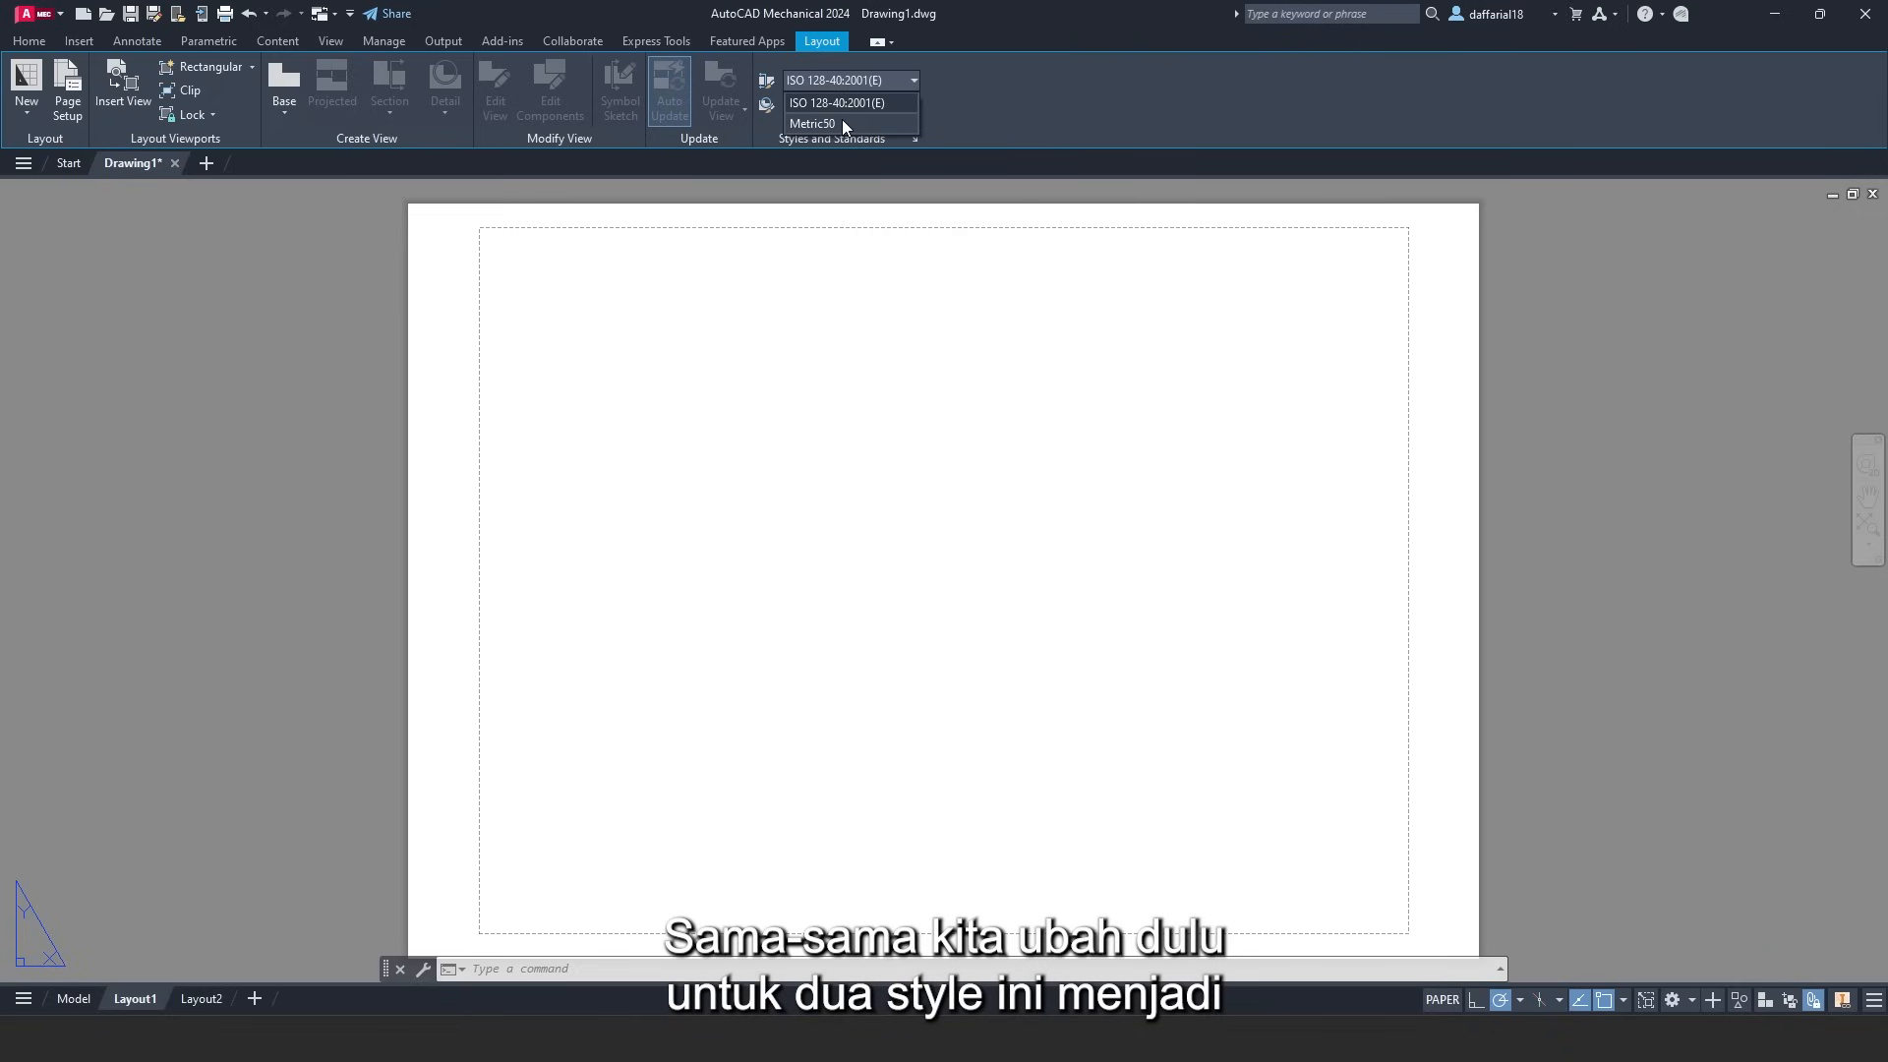
click(842, 120)
click(869, 103)
click(847, 146)
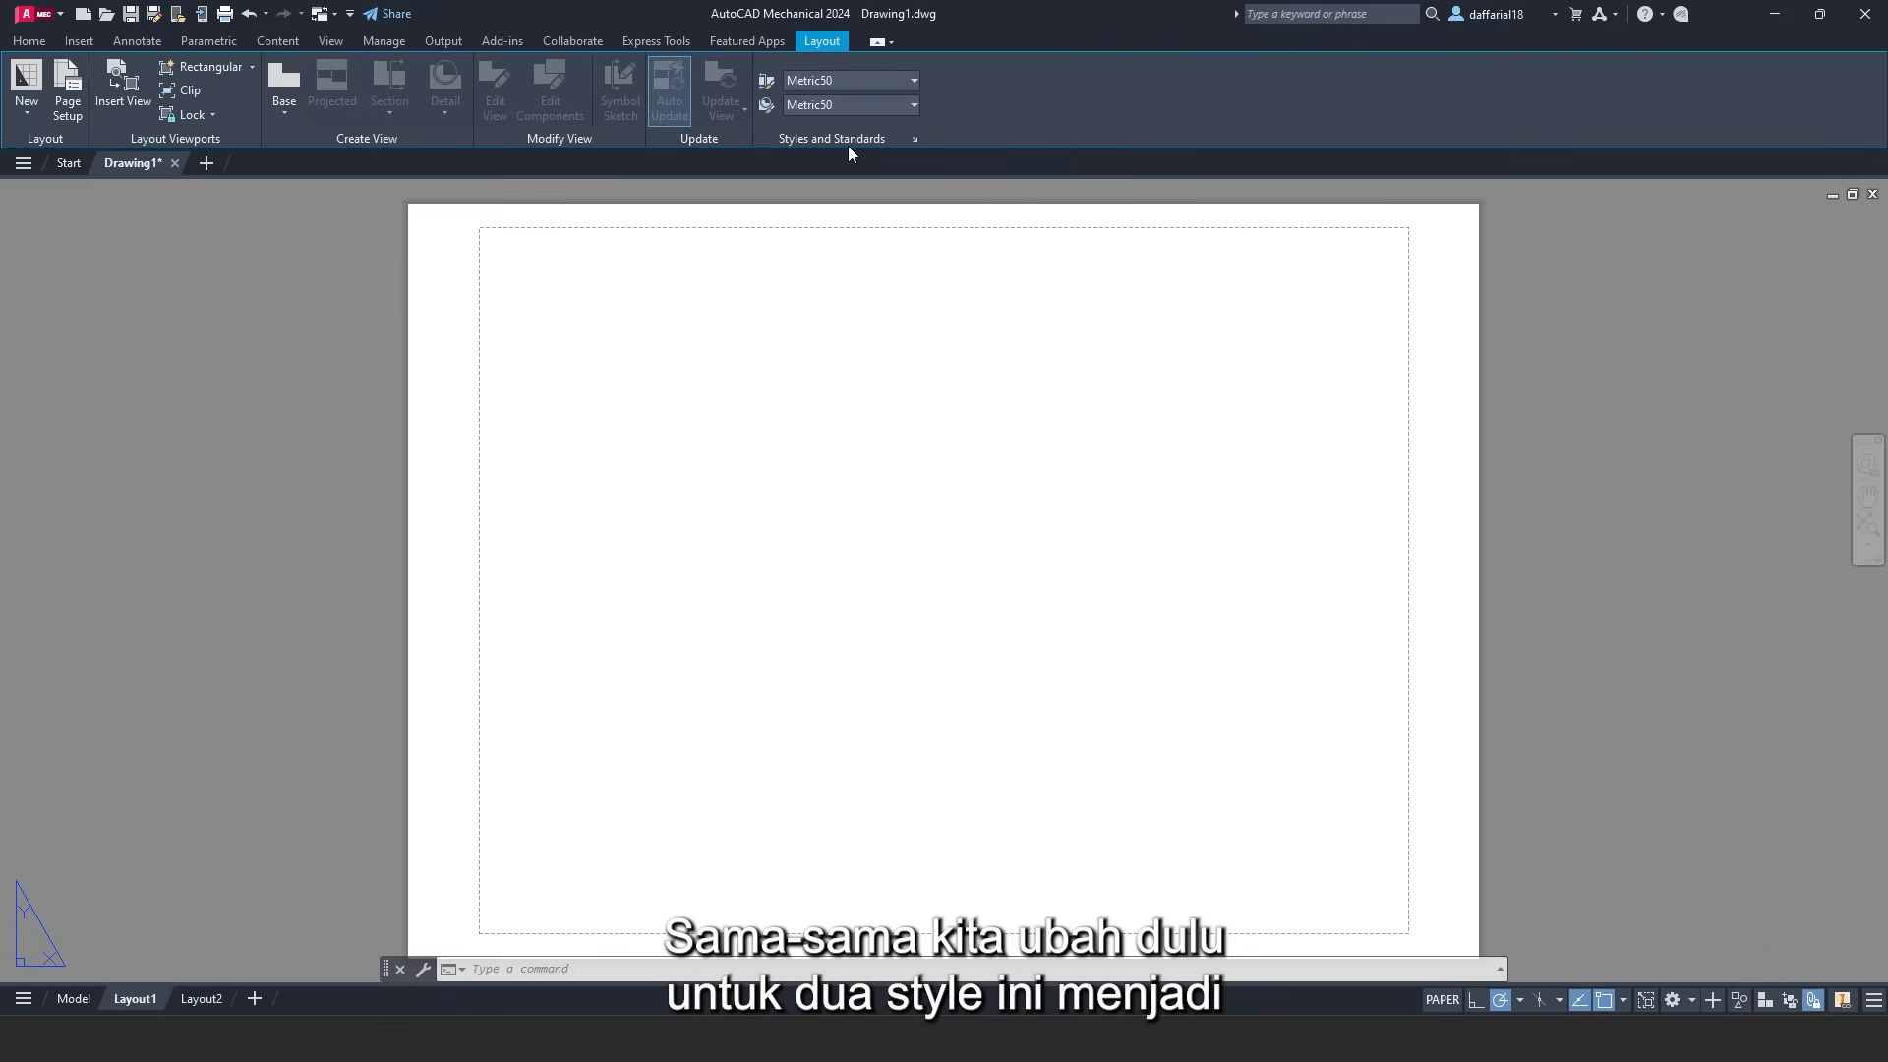
- Make third-angle projection the default for new drawing views
click(915, 139)
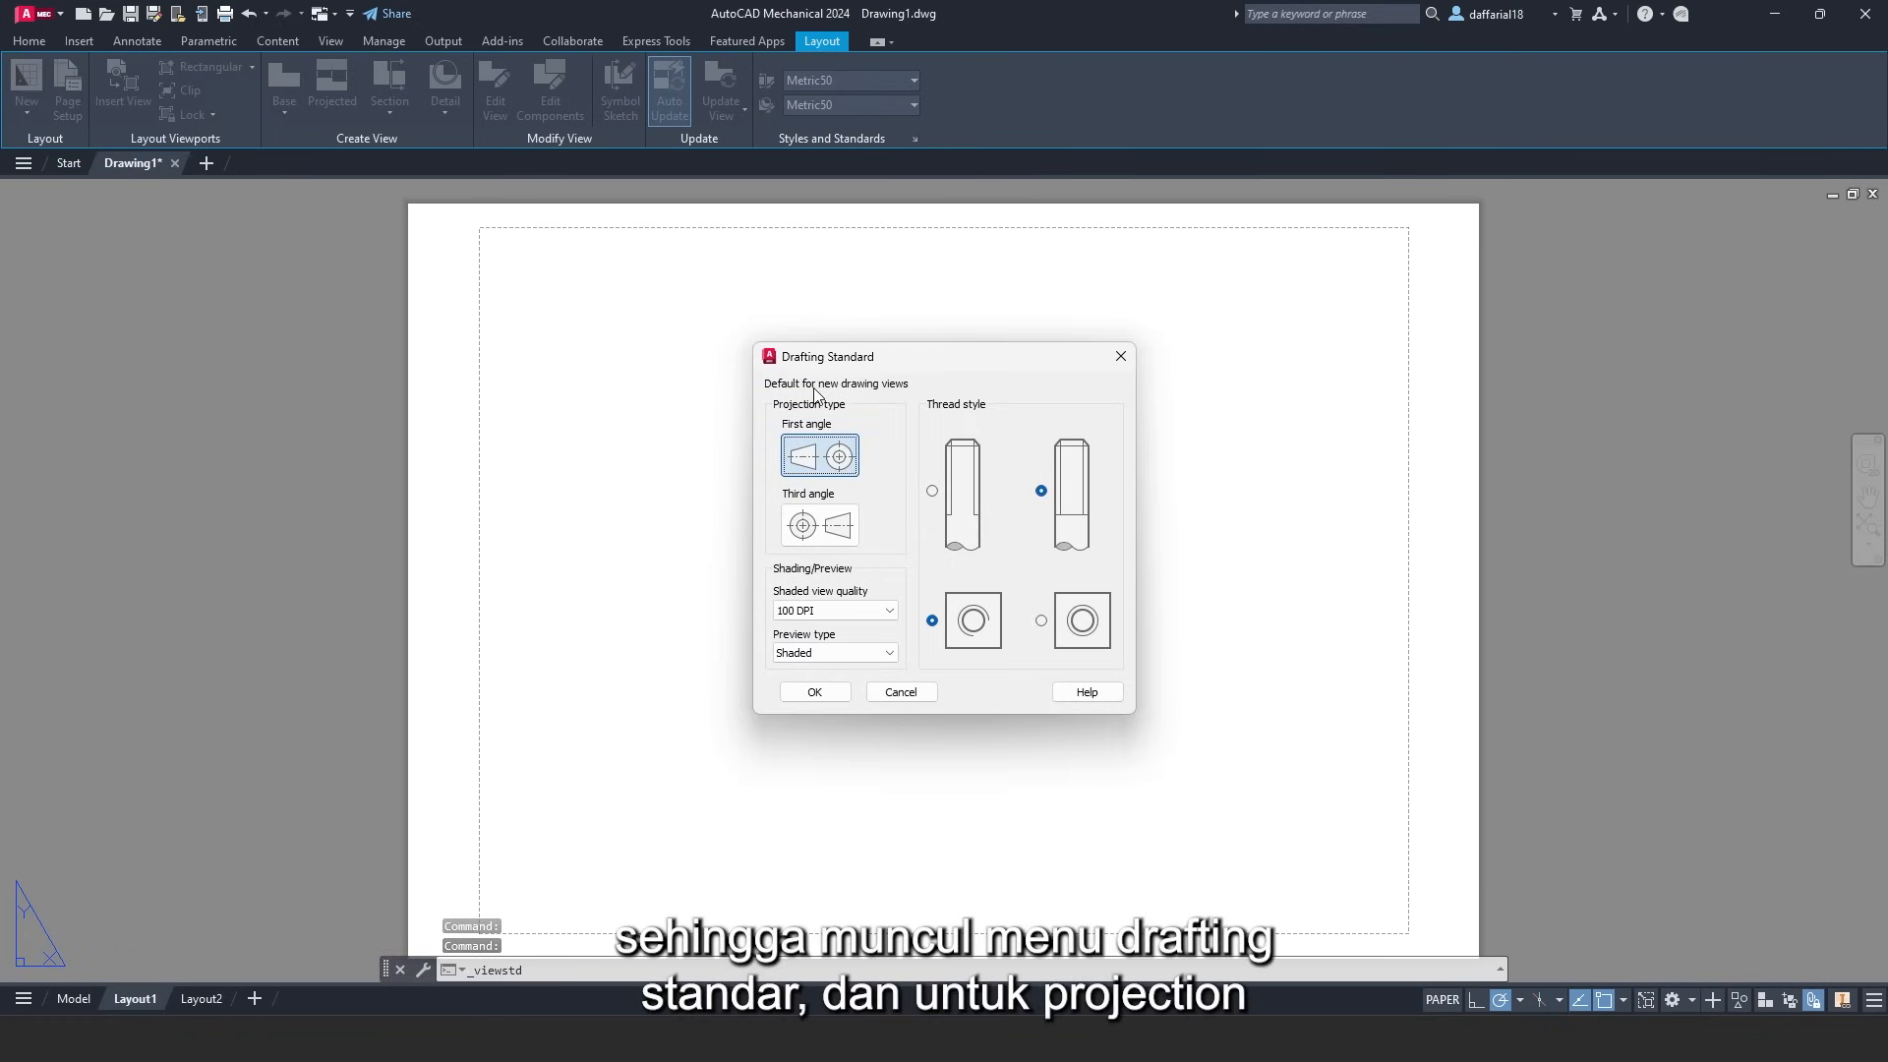
click(816, 528)
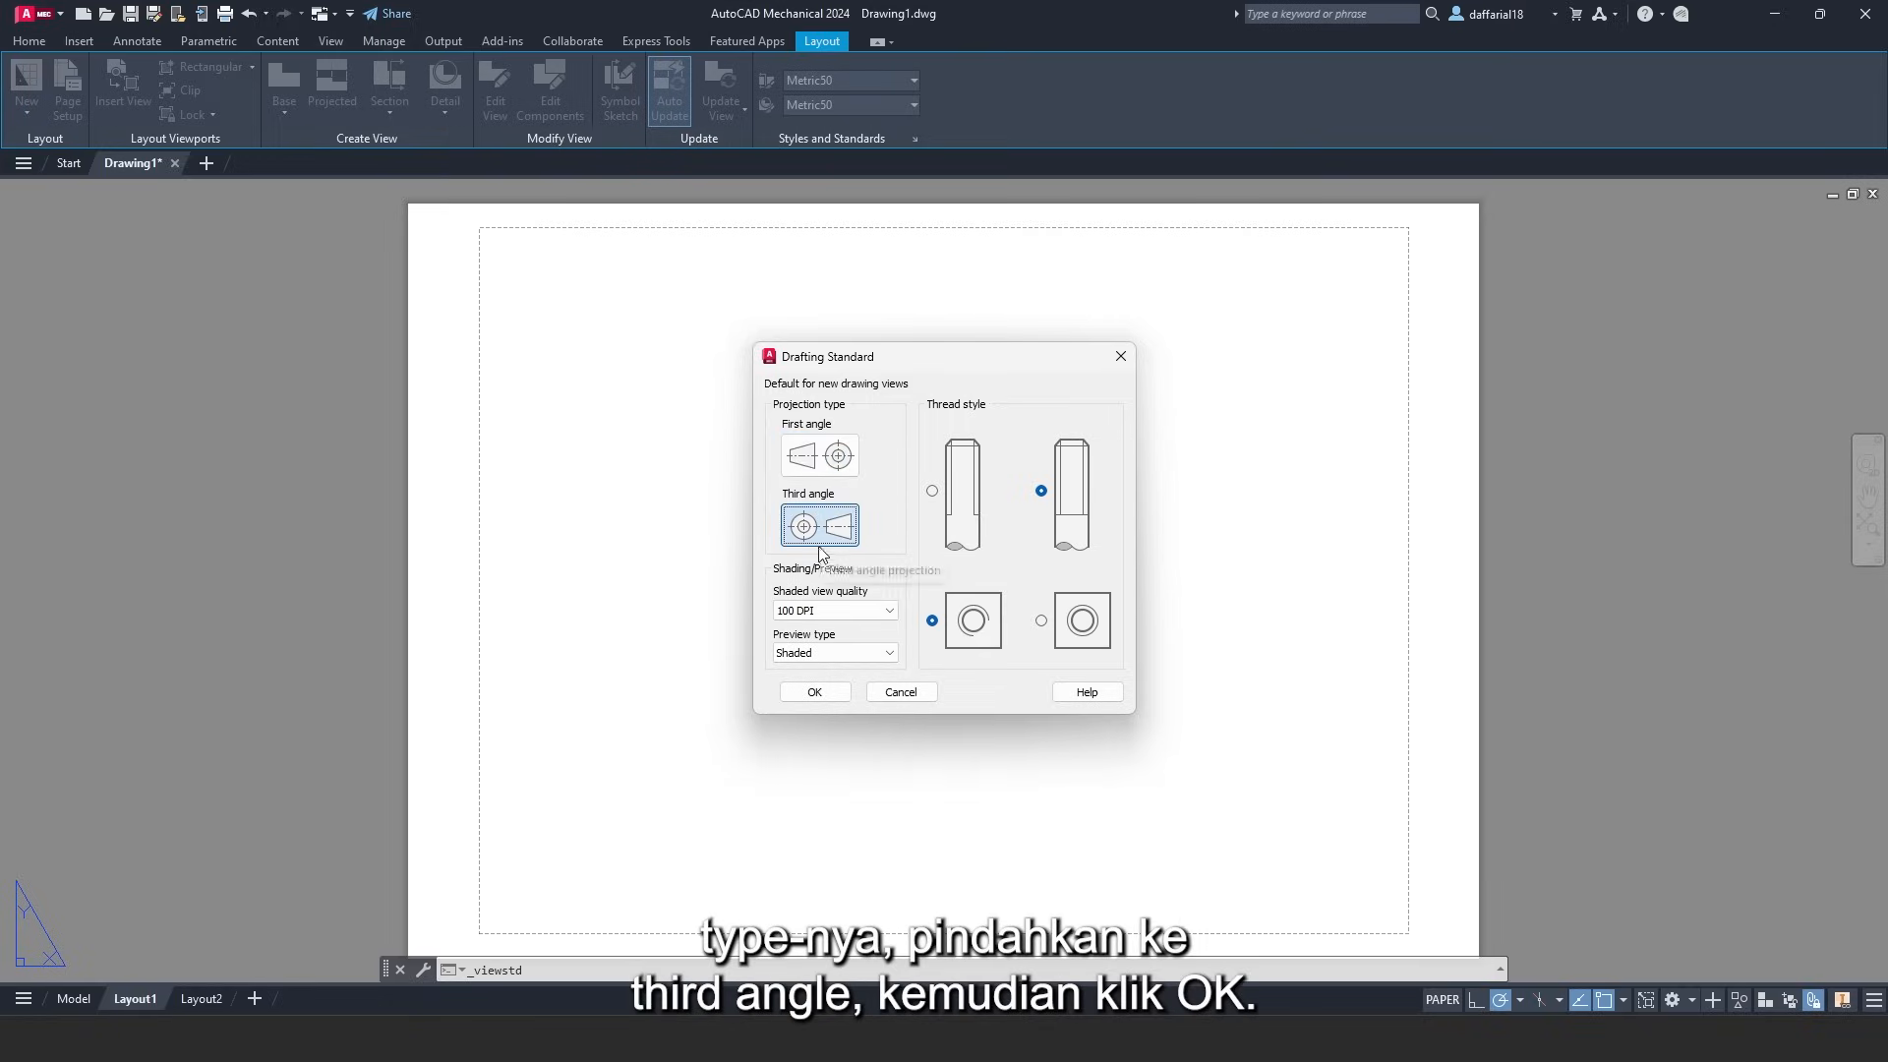
click(822, 690)
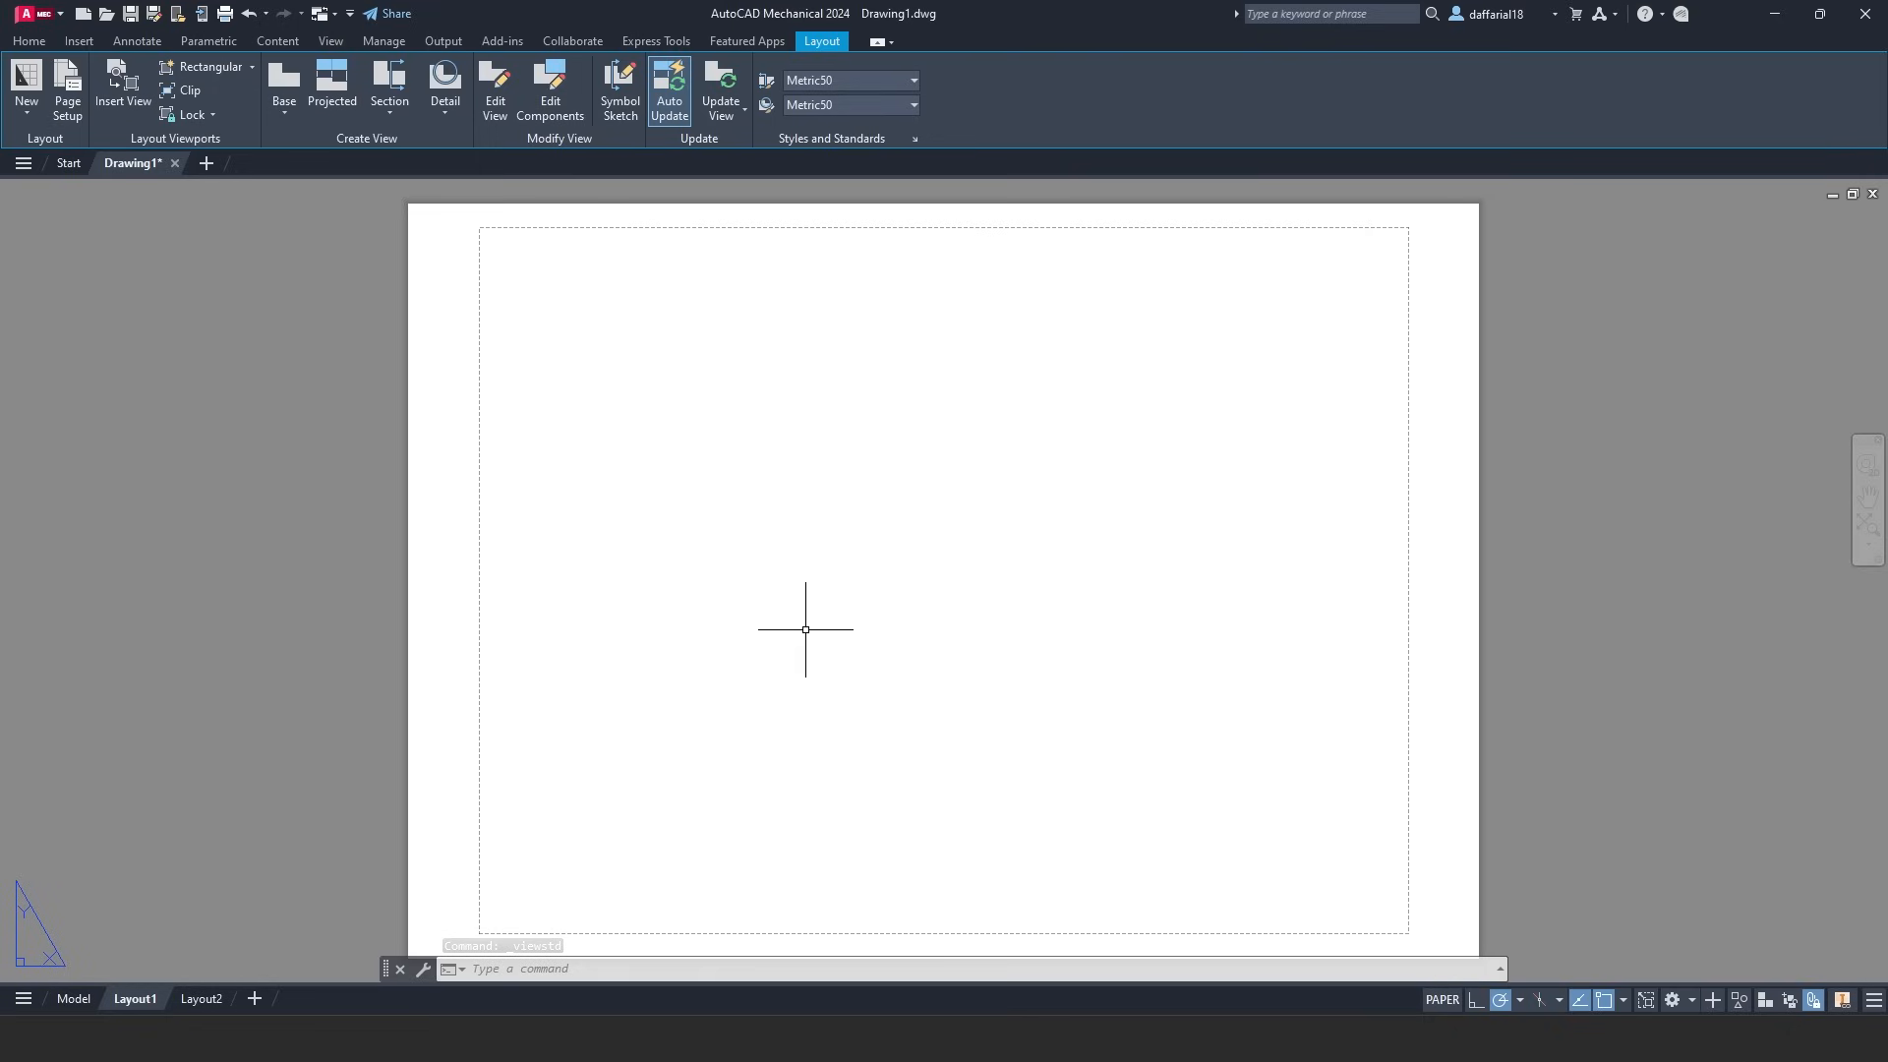
scroll(805, 629, down, 2)
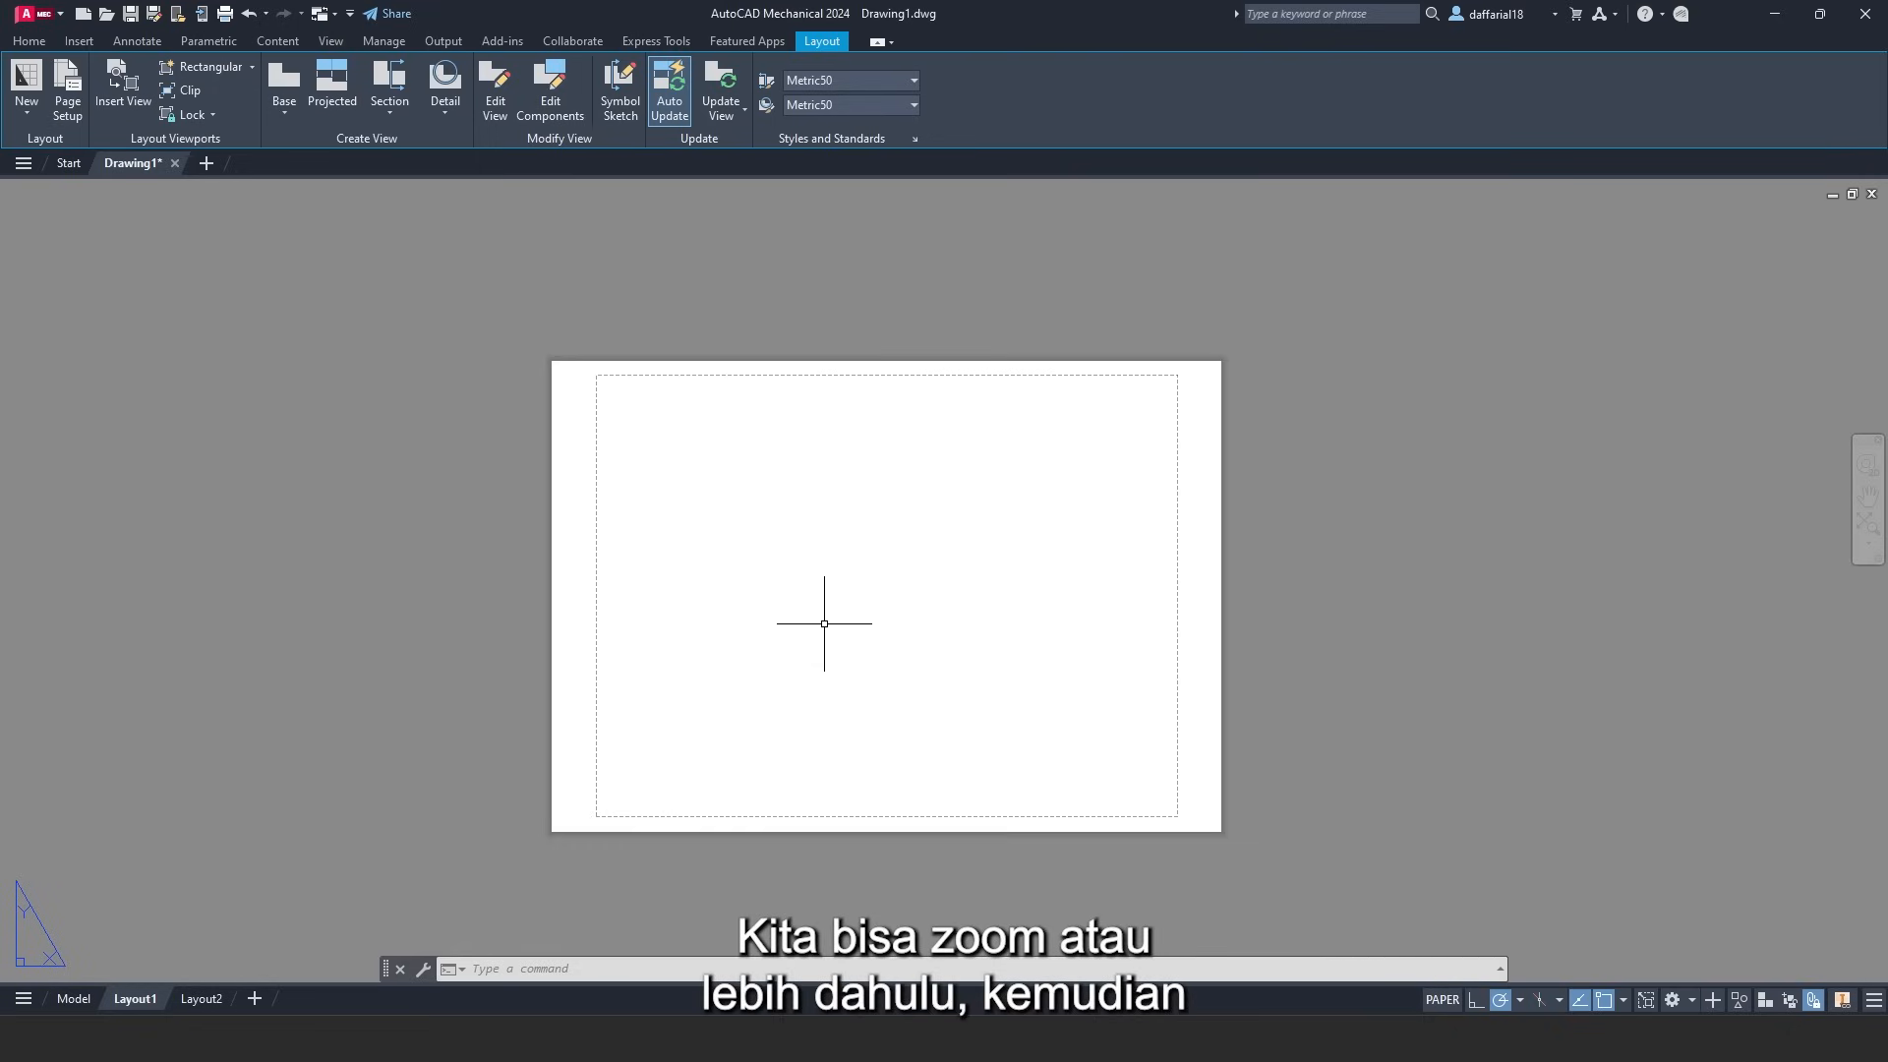
- Draw a 420 × 297 rectangle framing the paper as the A3 outer border
click(39, 47)
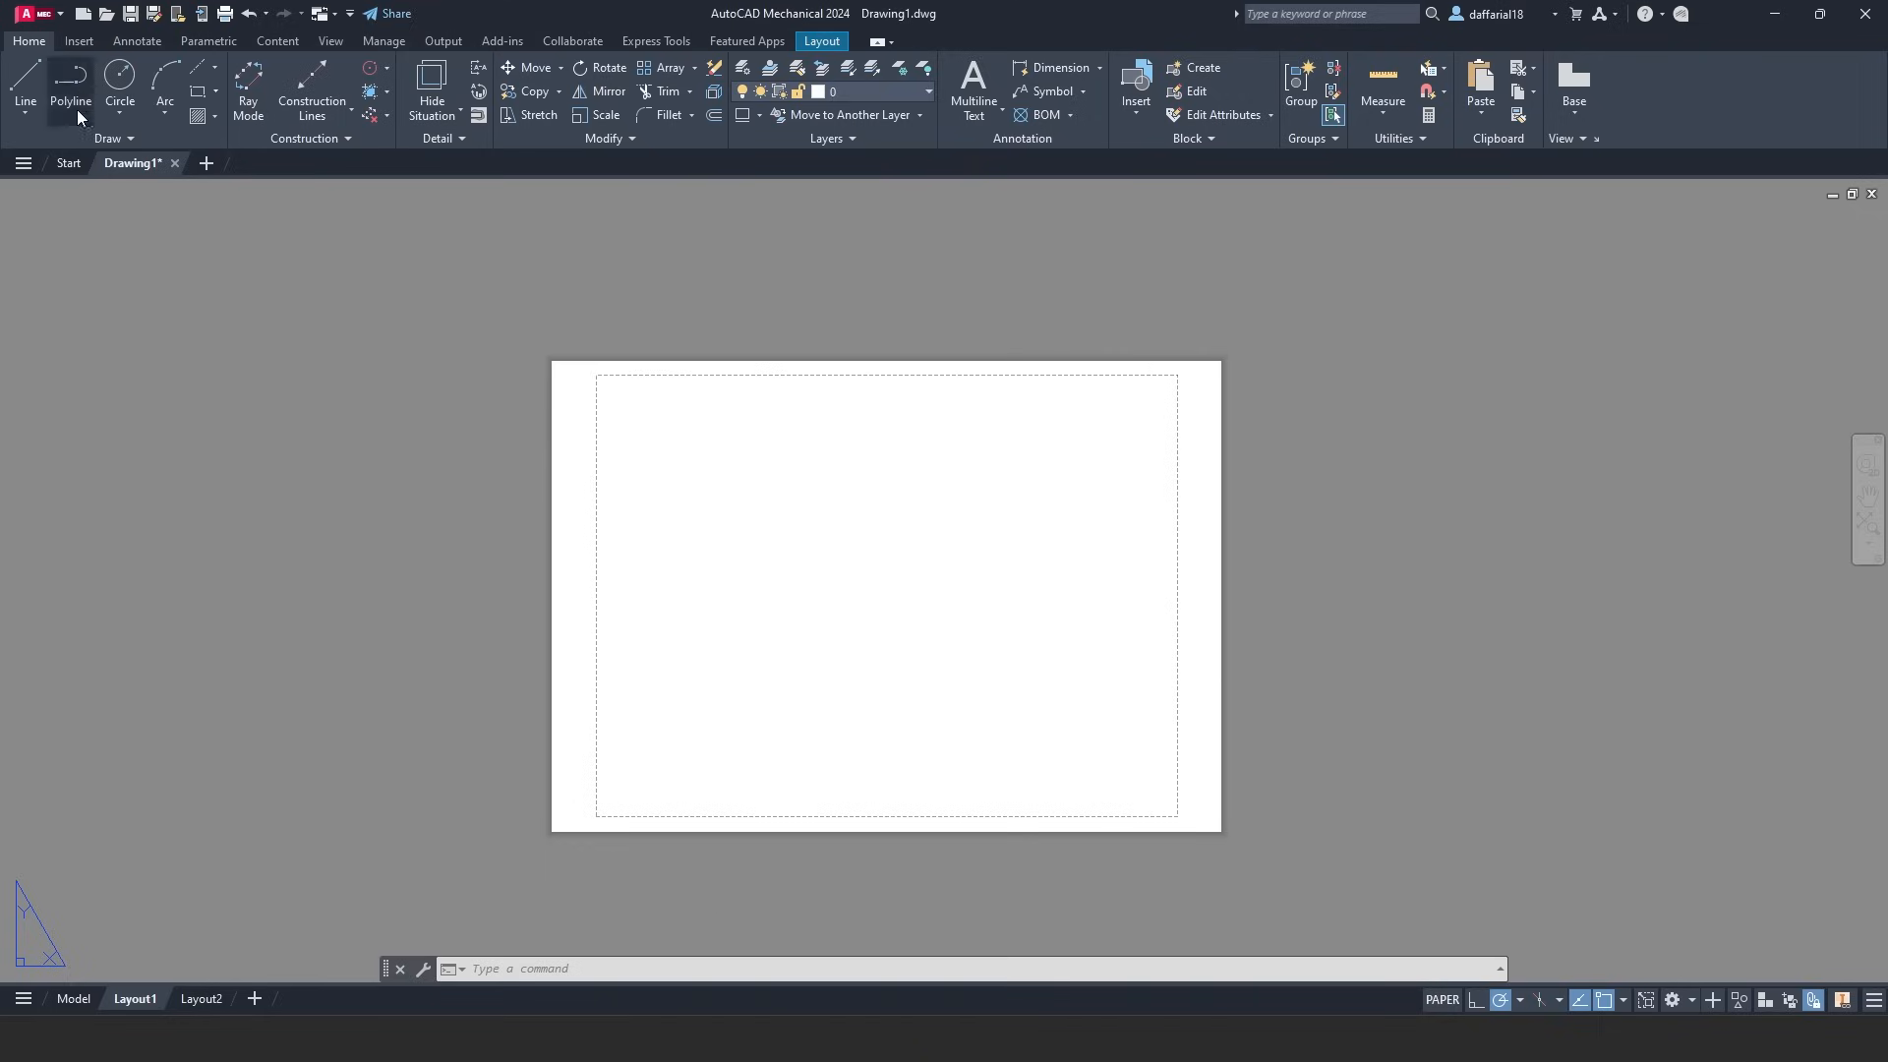
click(201, 92)
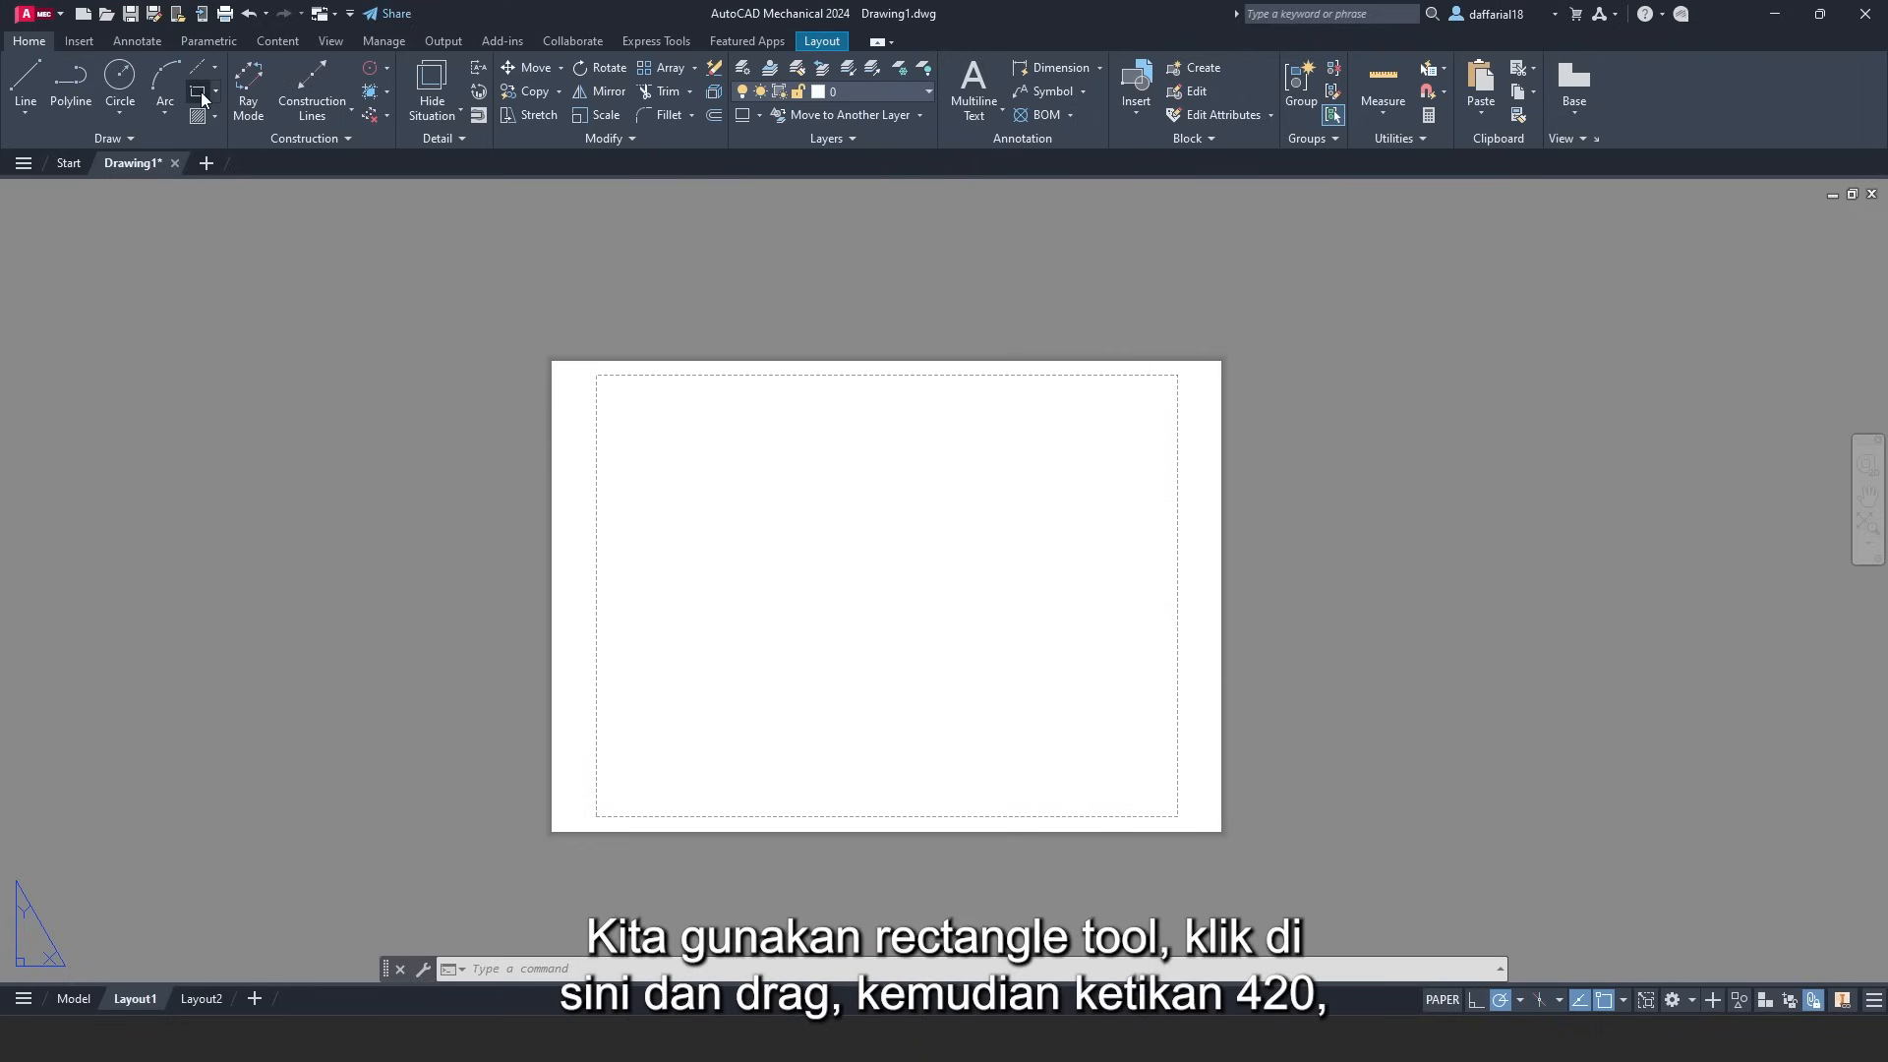
click(476, 285)
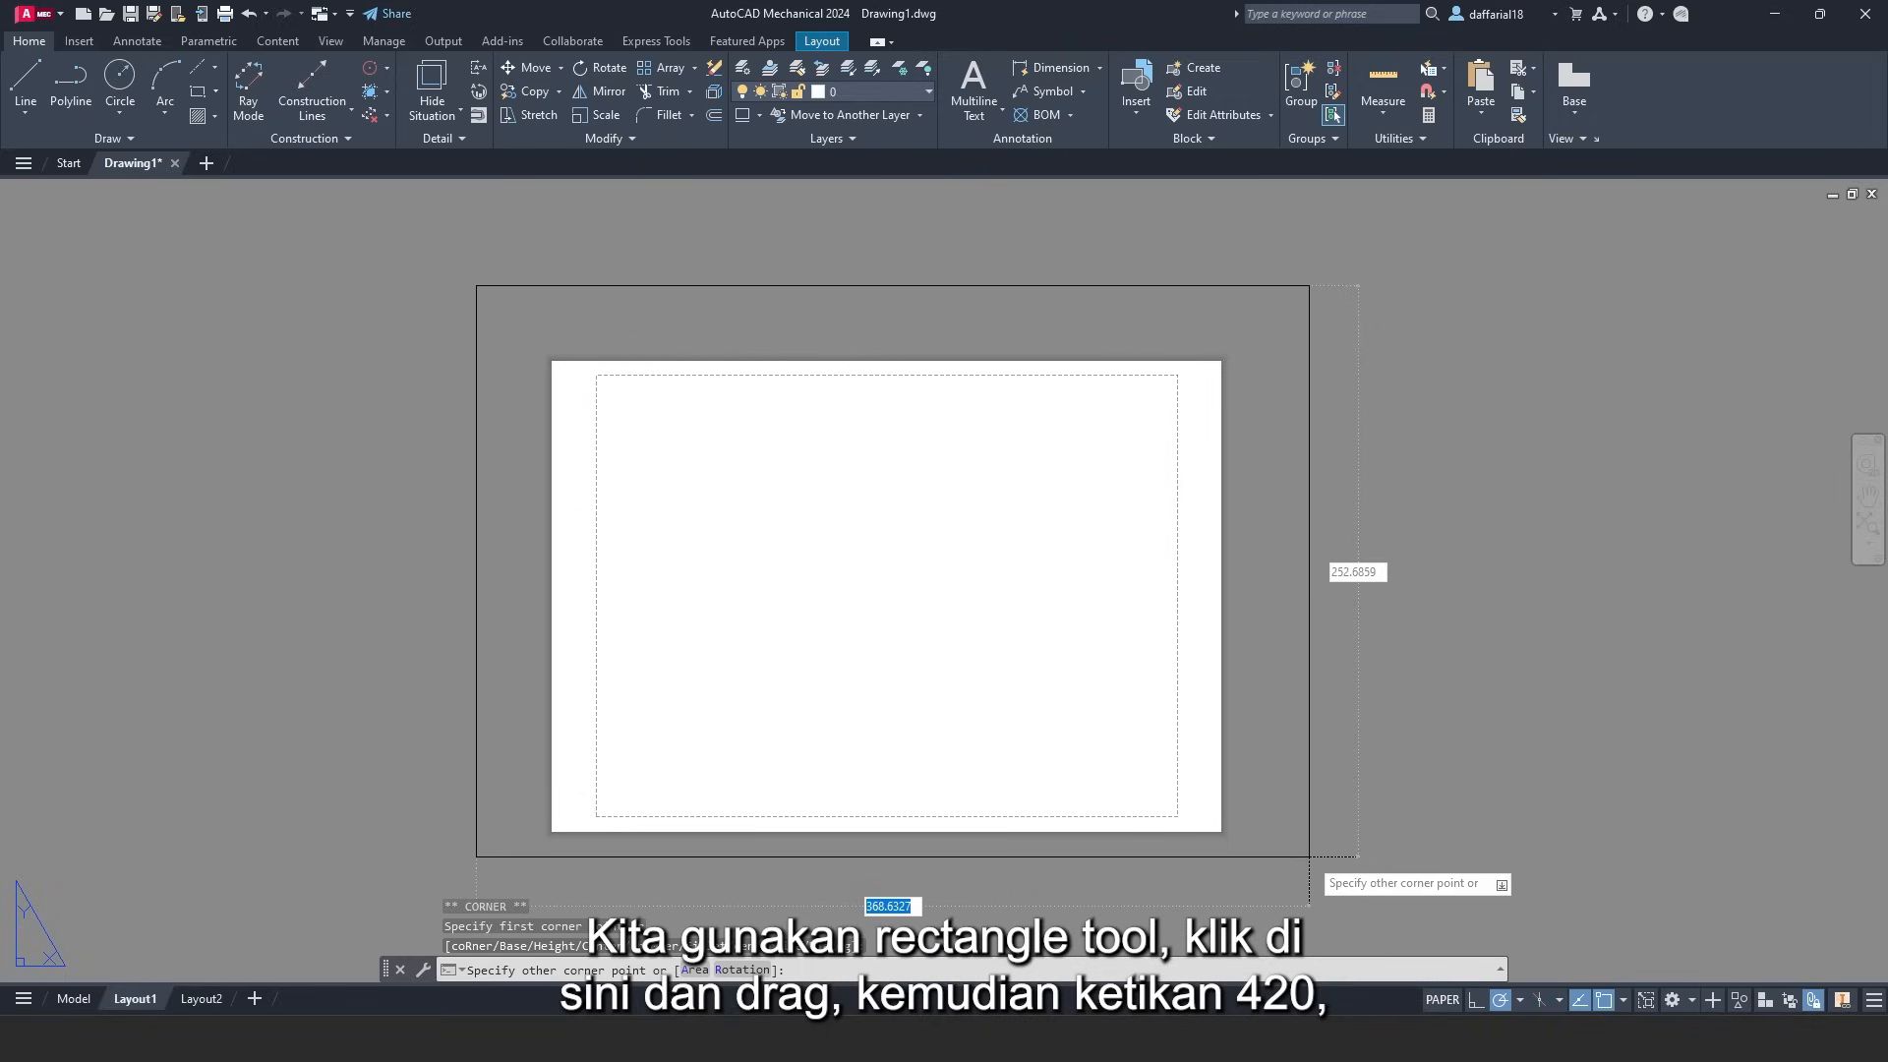
text(420)
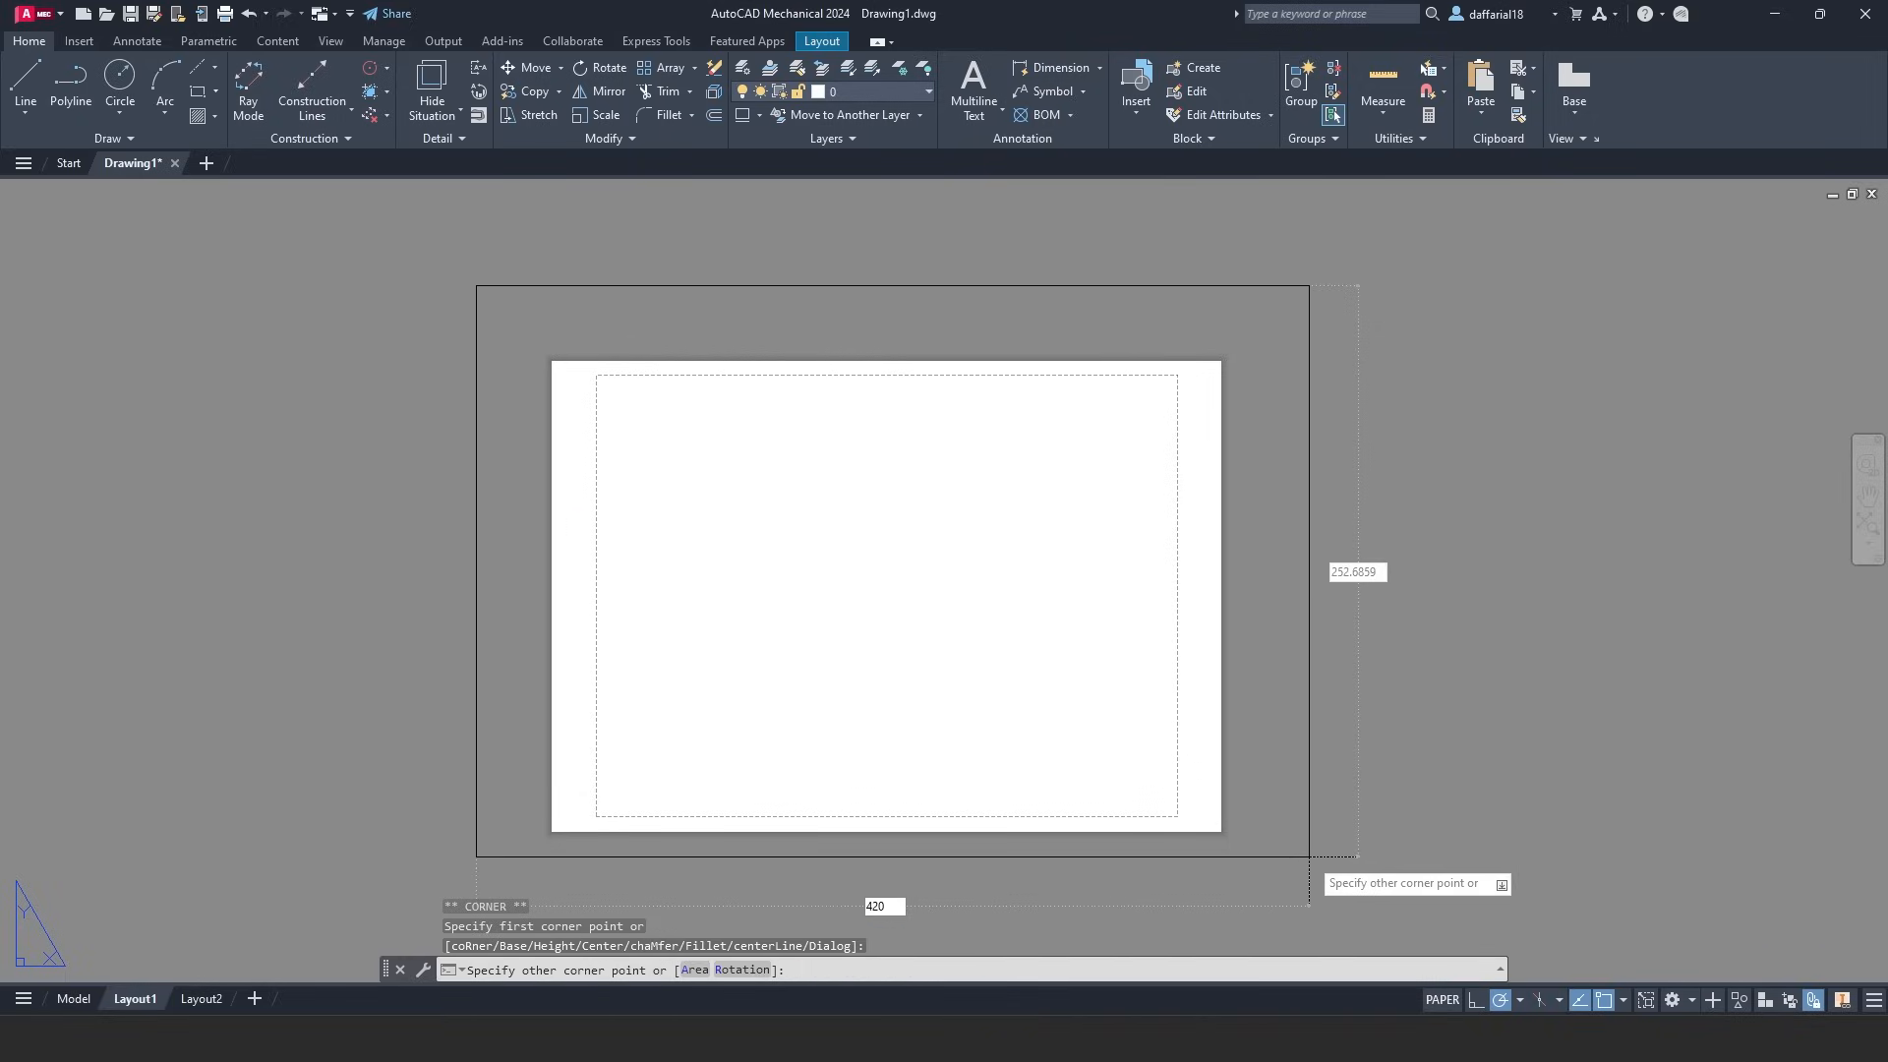
key(Tab)
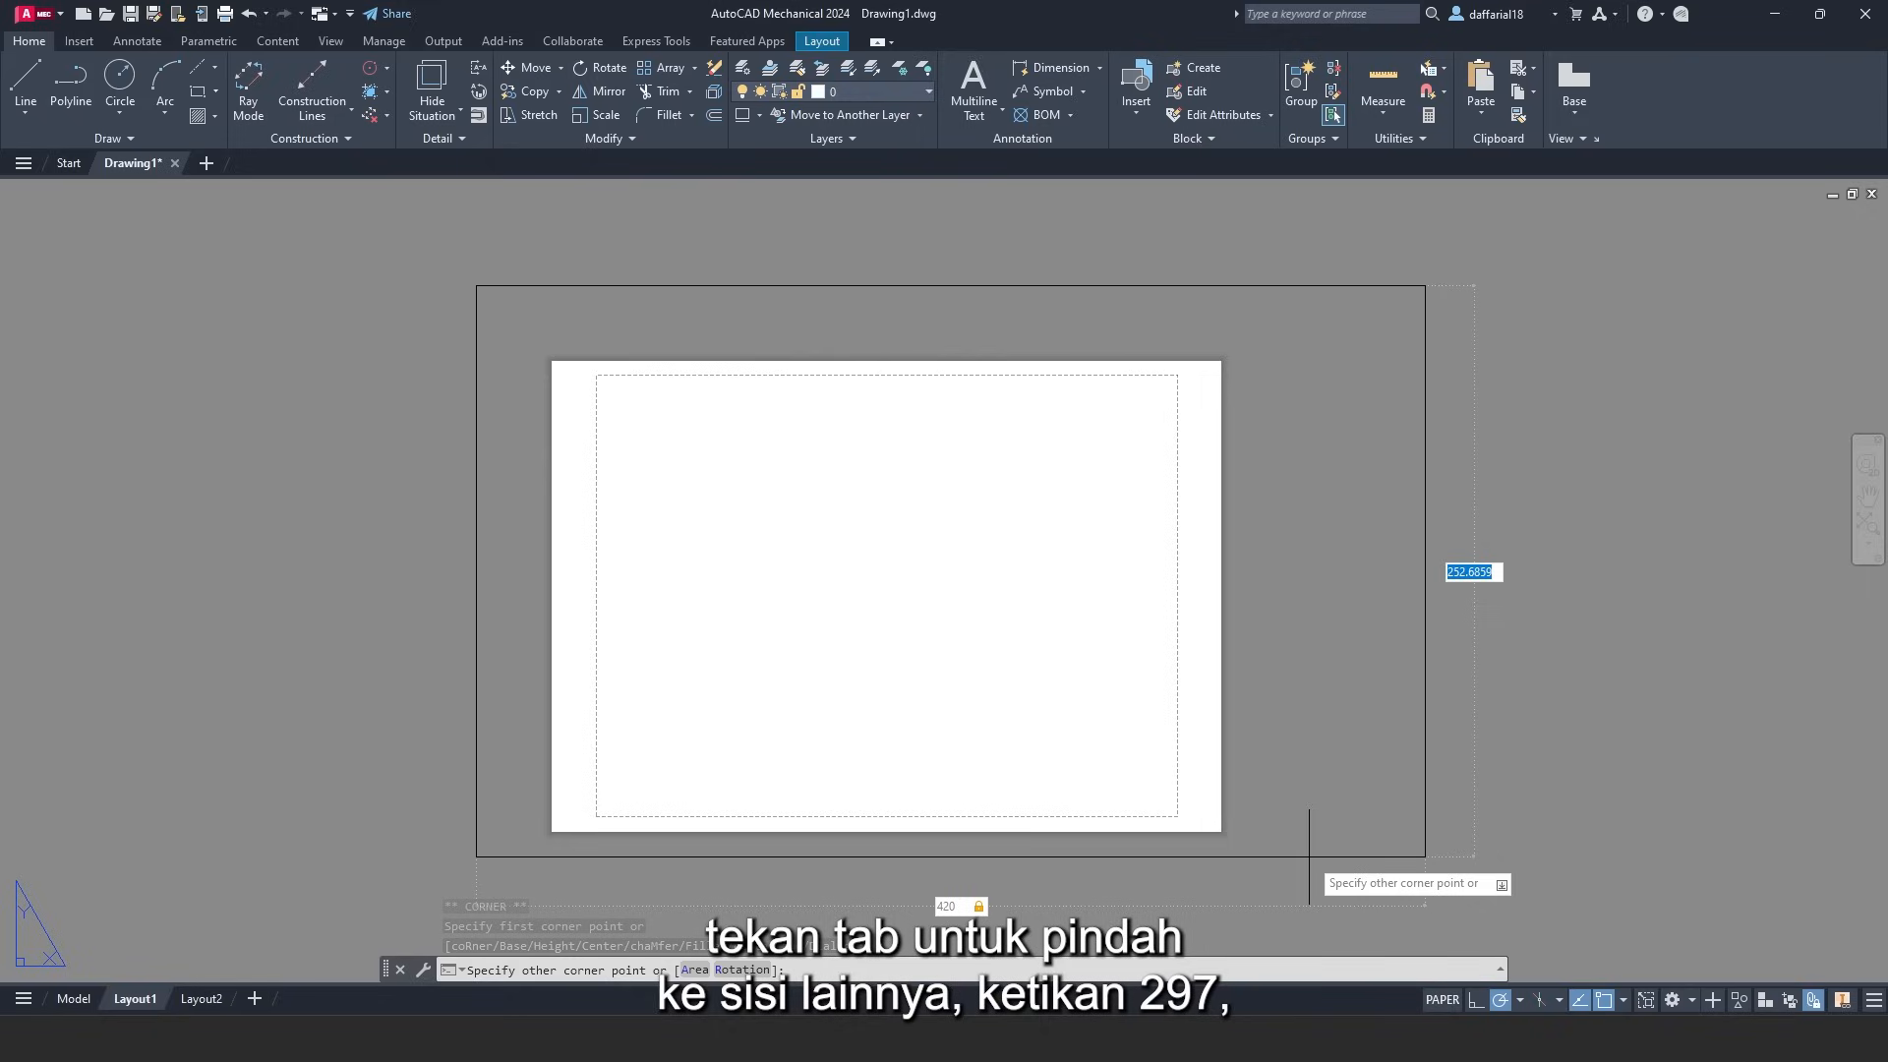
text(297)
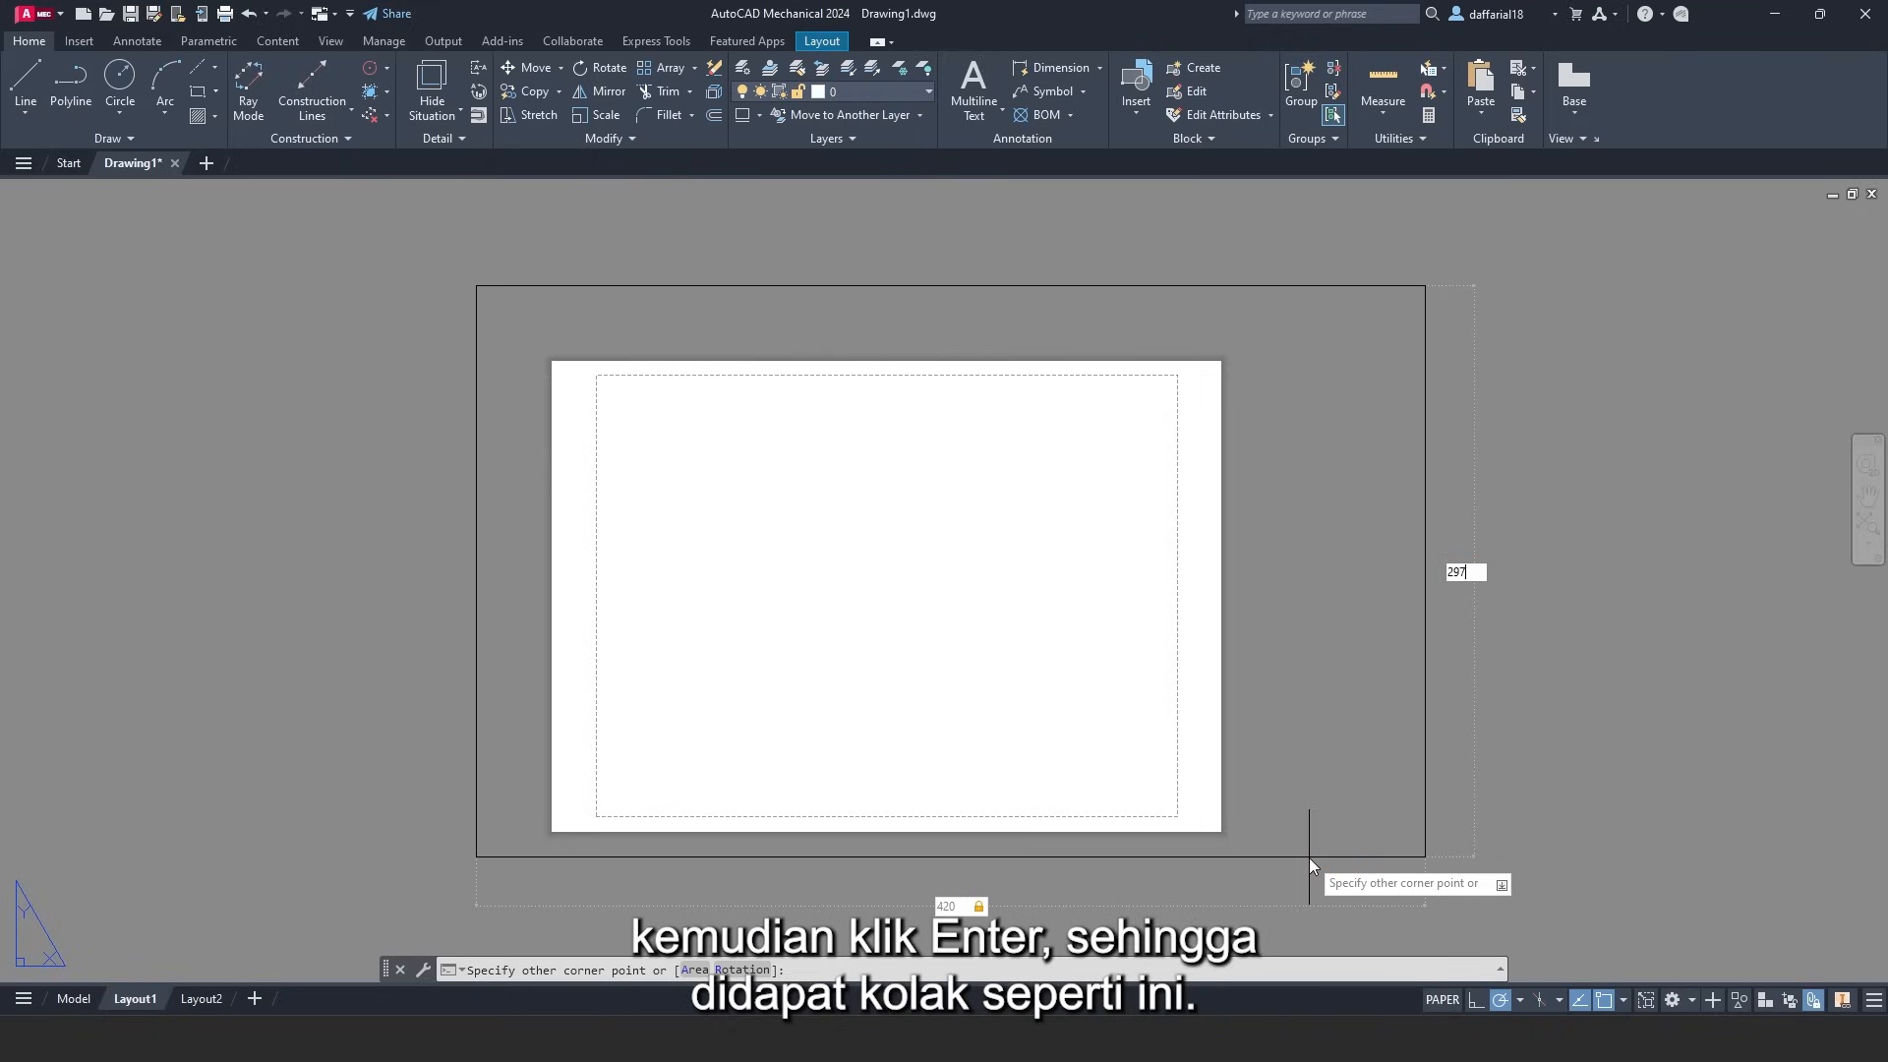
key(Return)
middle_drag(1309, 857, 1344, 784)
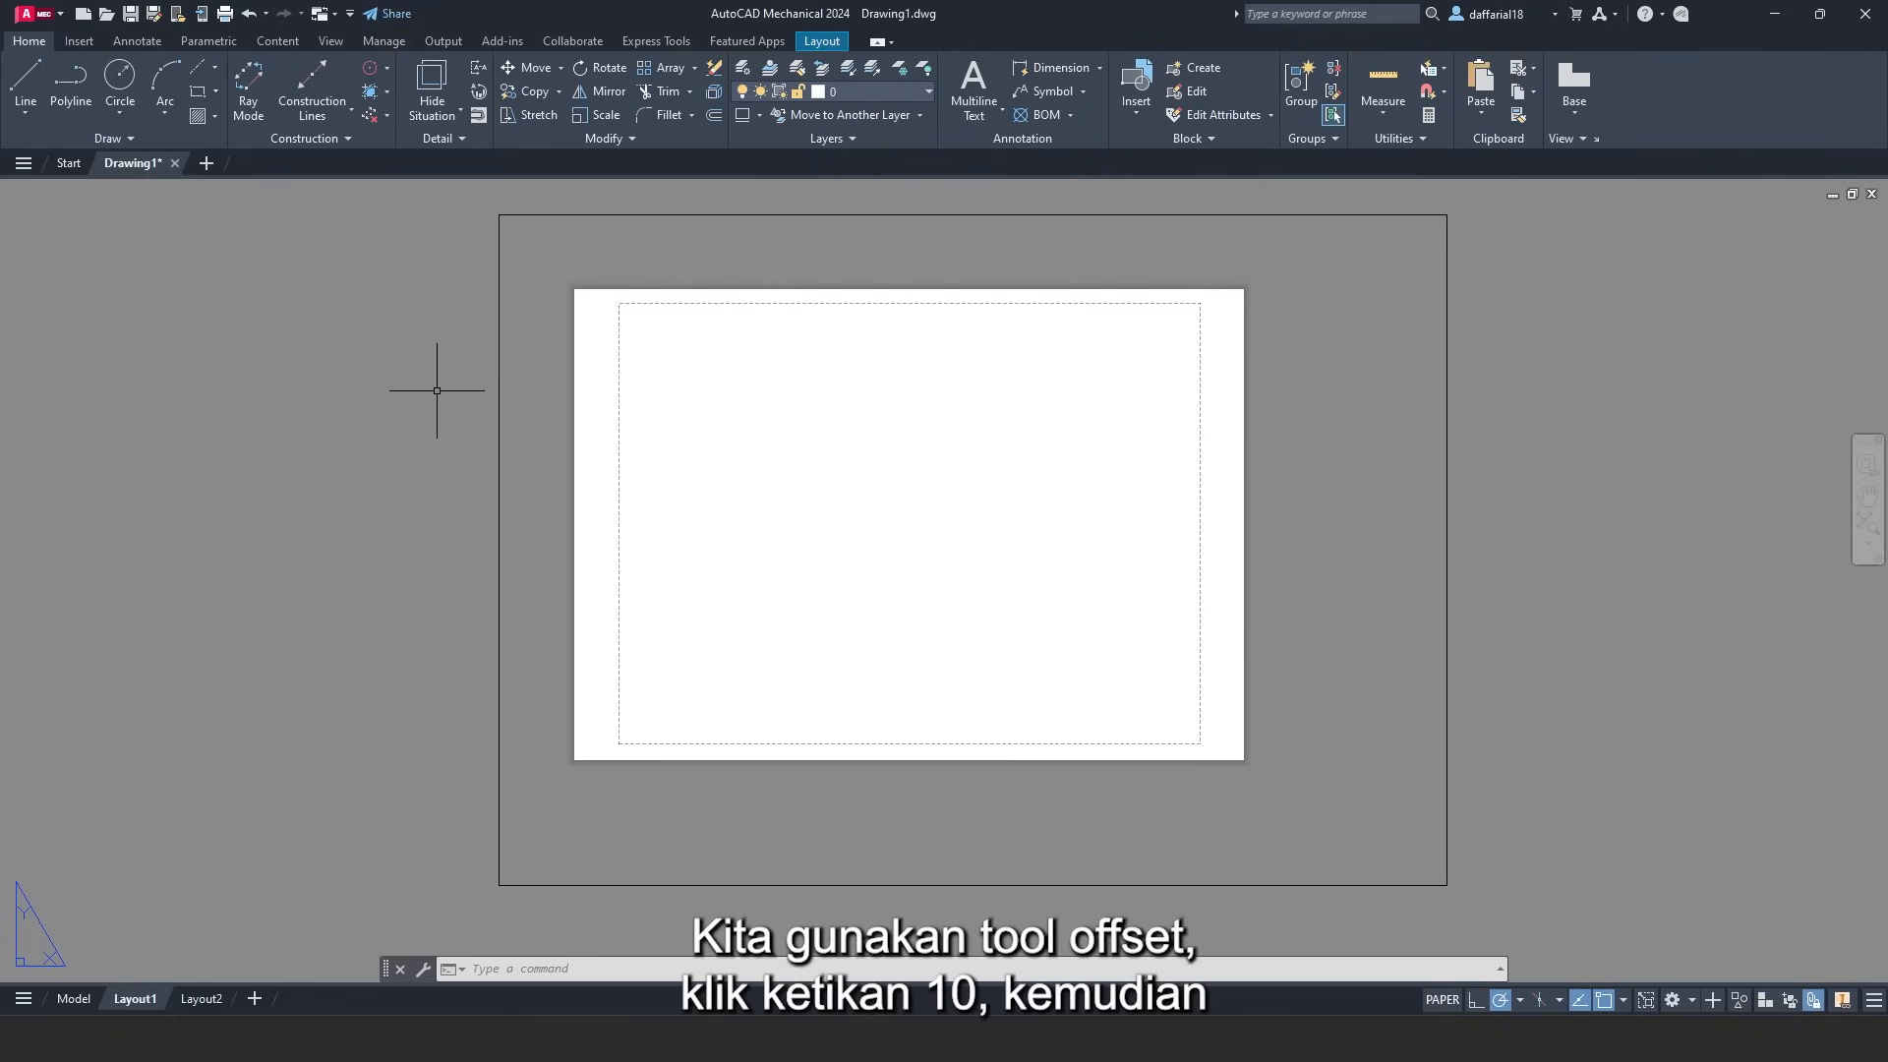
- Offset the outer rectangle 10 inward to create the inner border
click(718, 118)
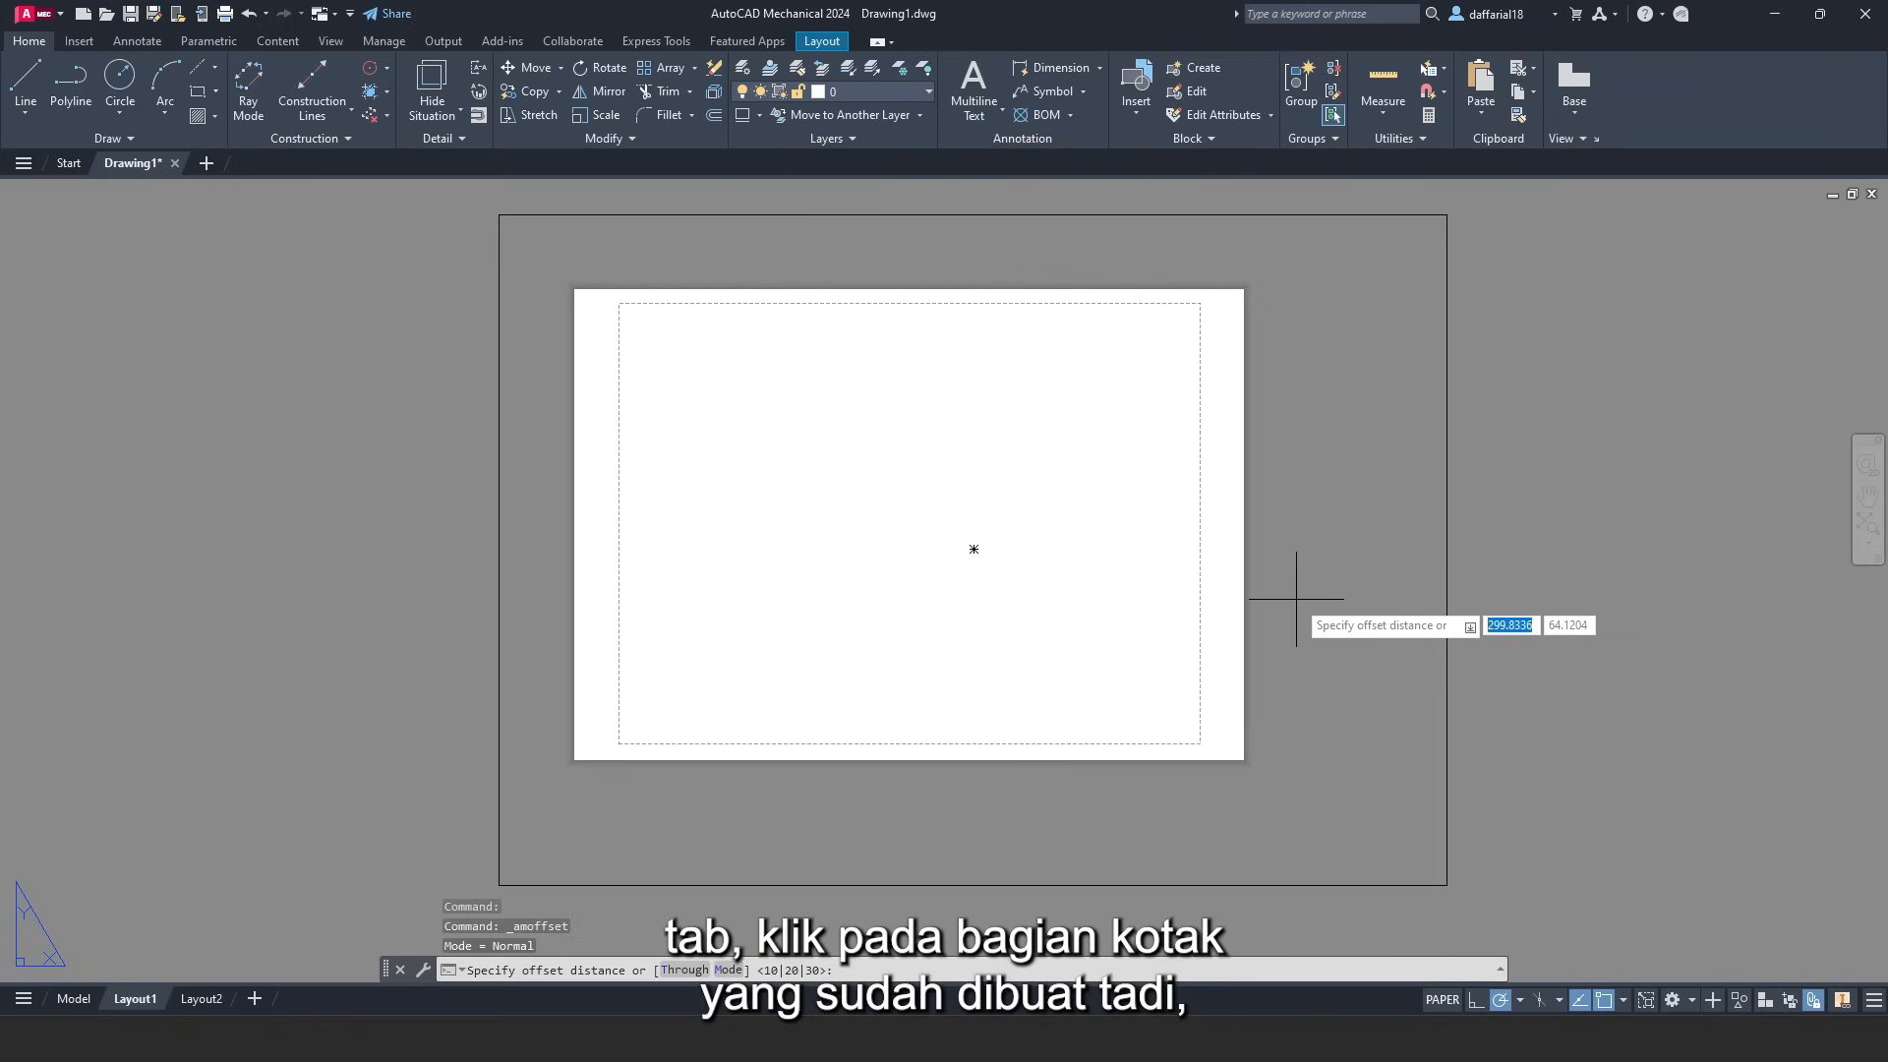
text(10)
key(Return)
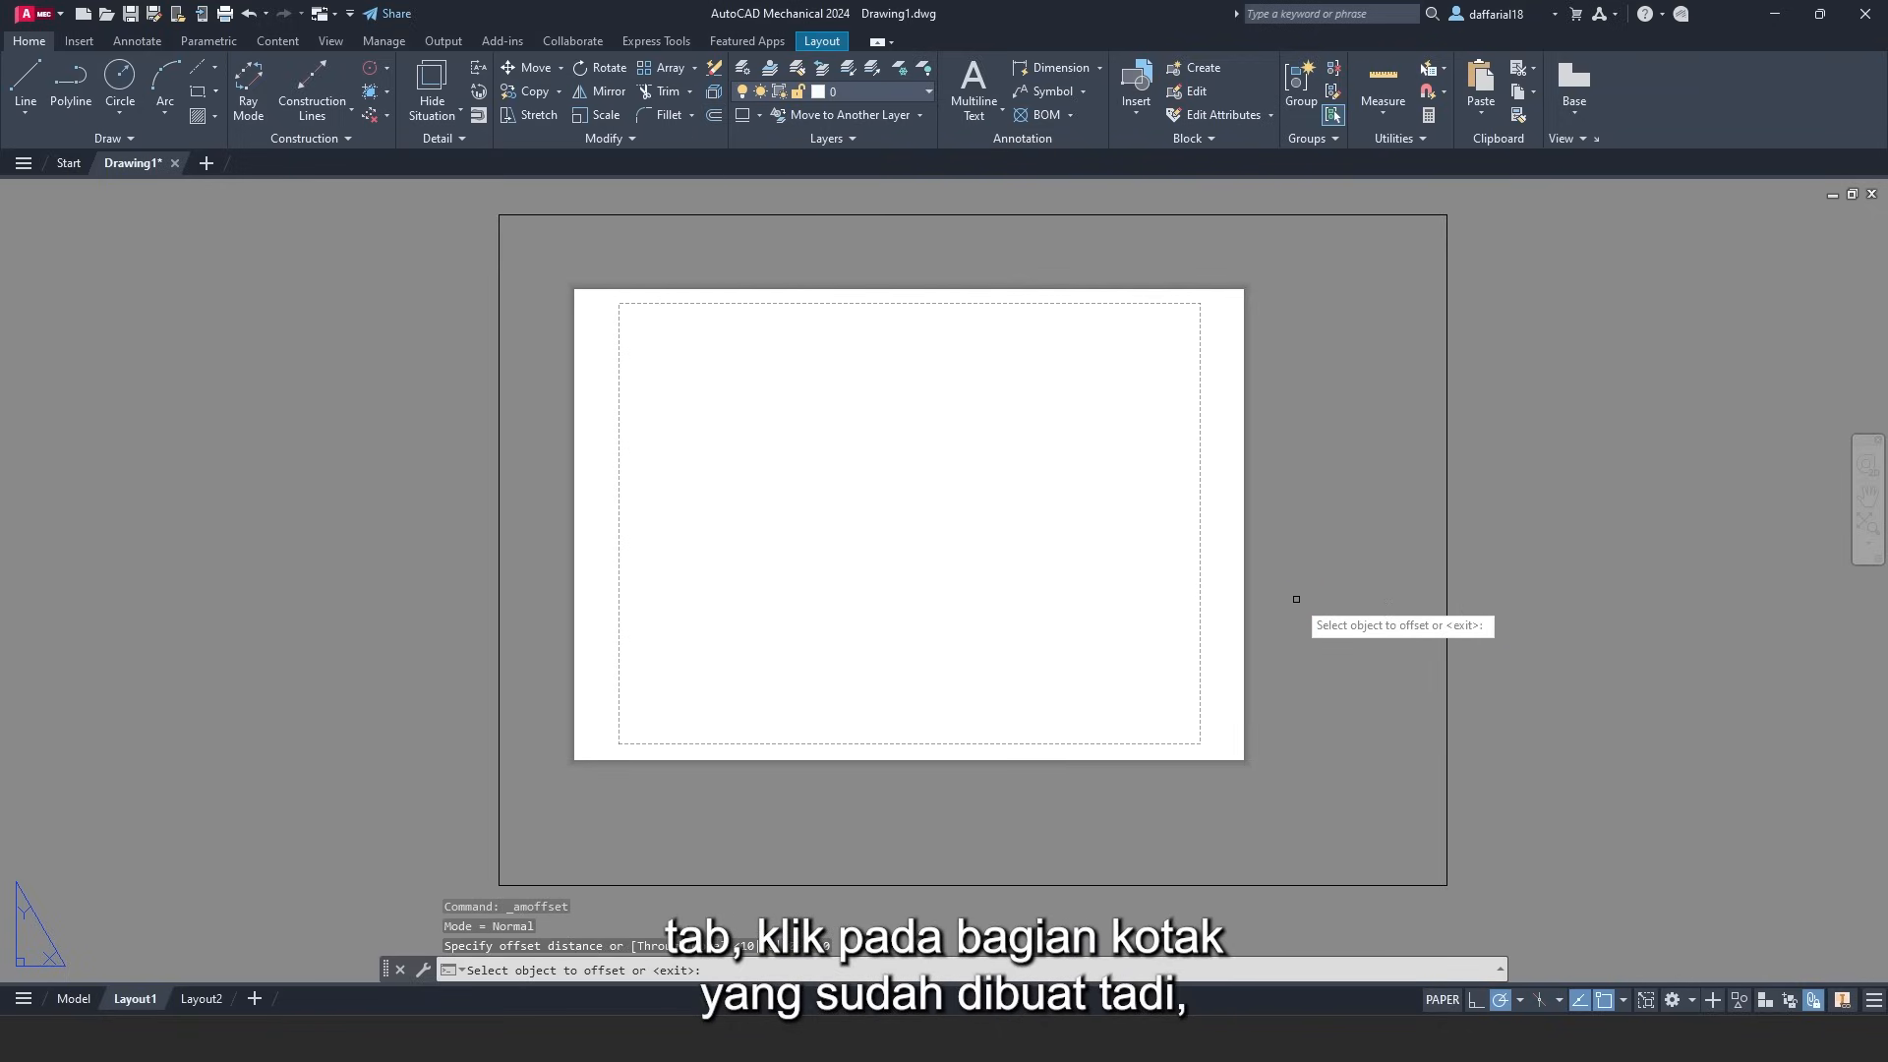
click(1446, 545)
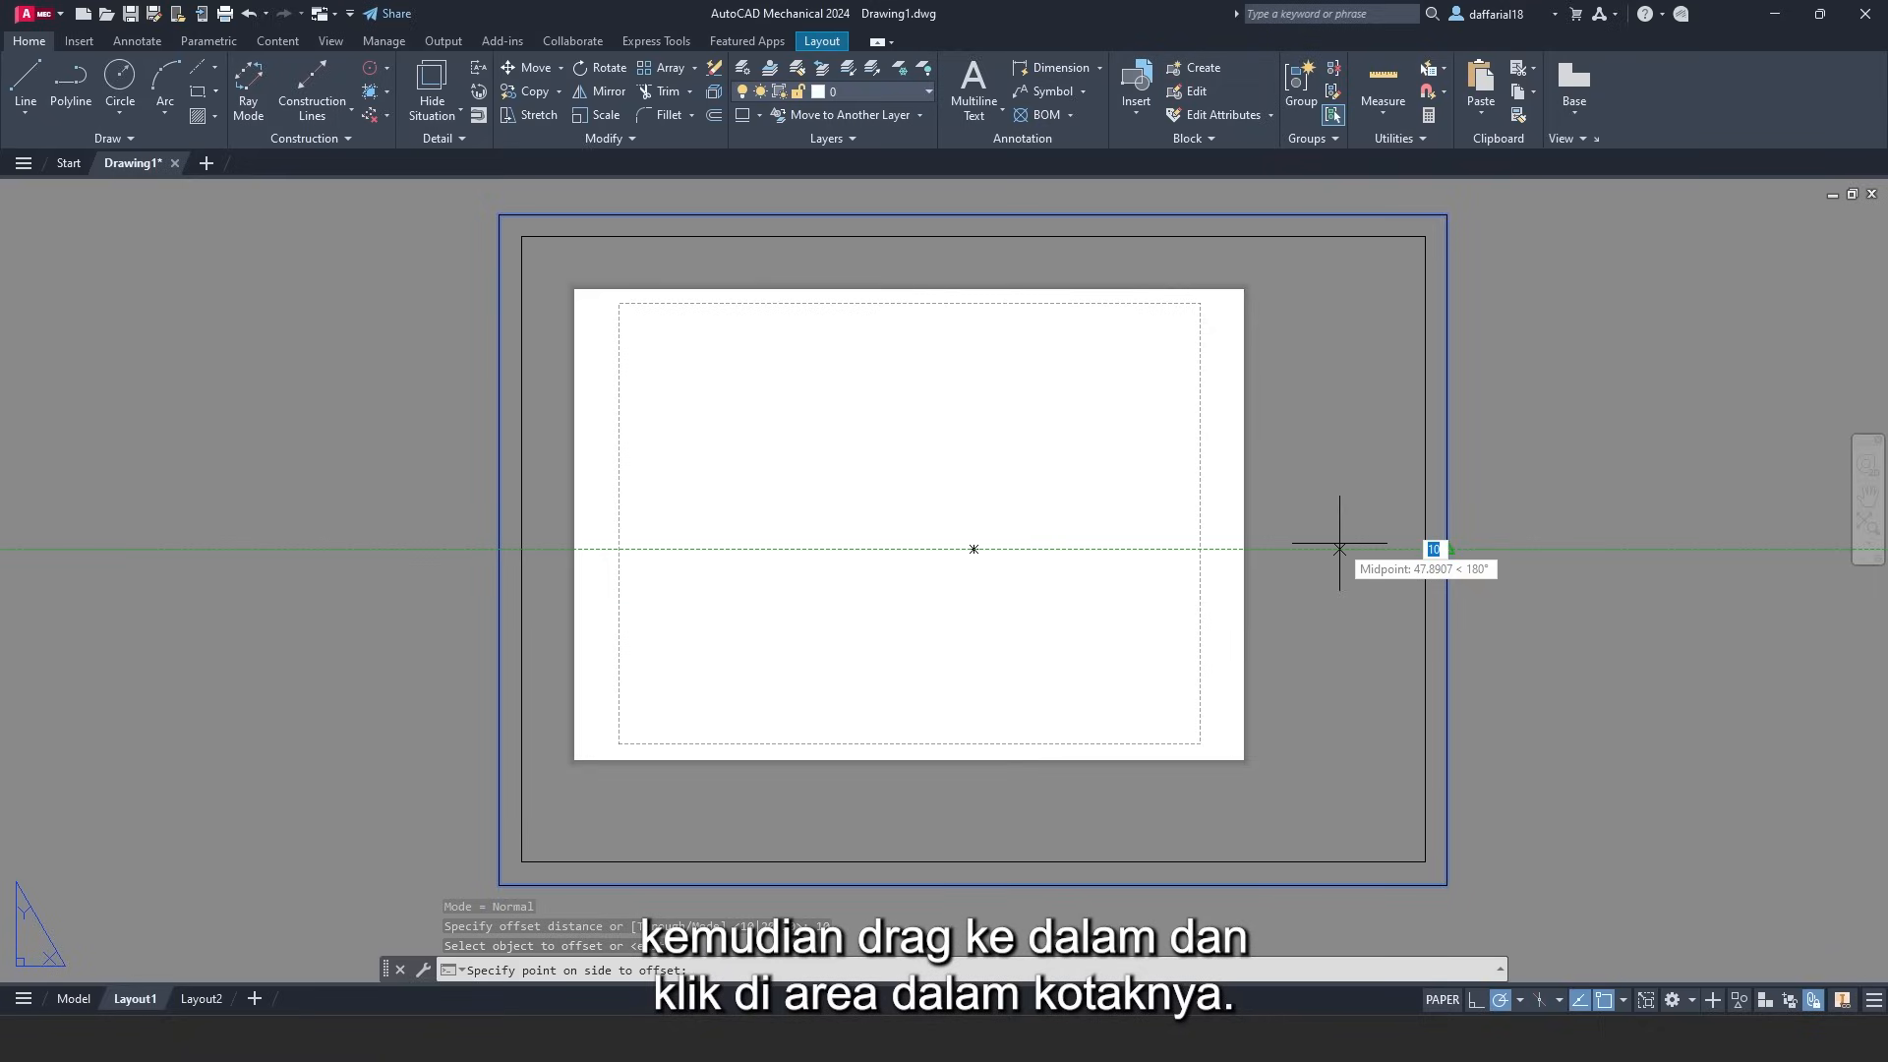
click(1339, 548)
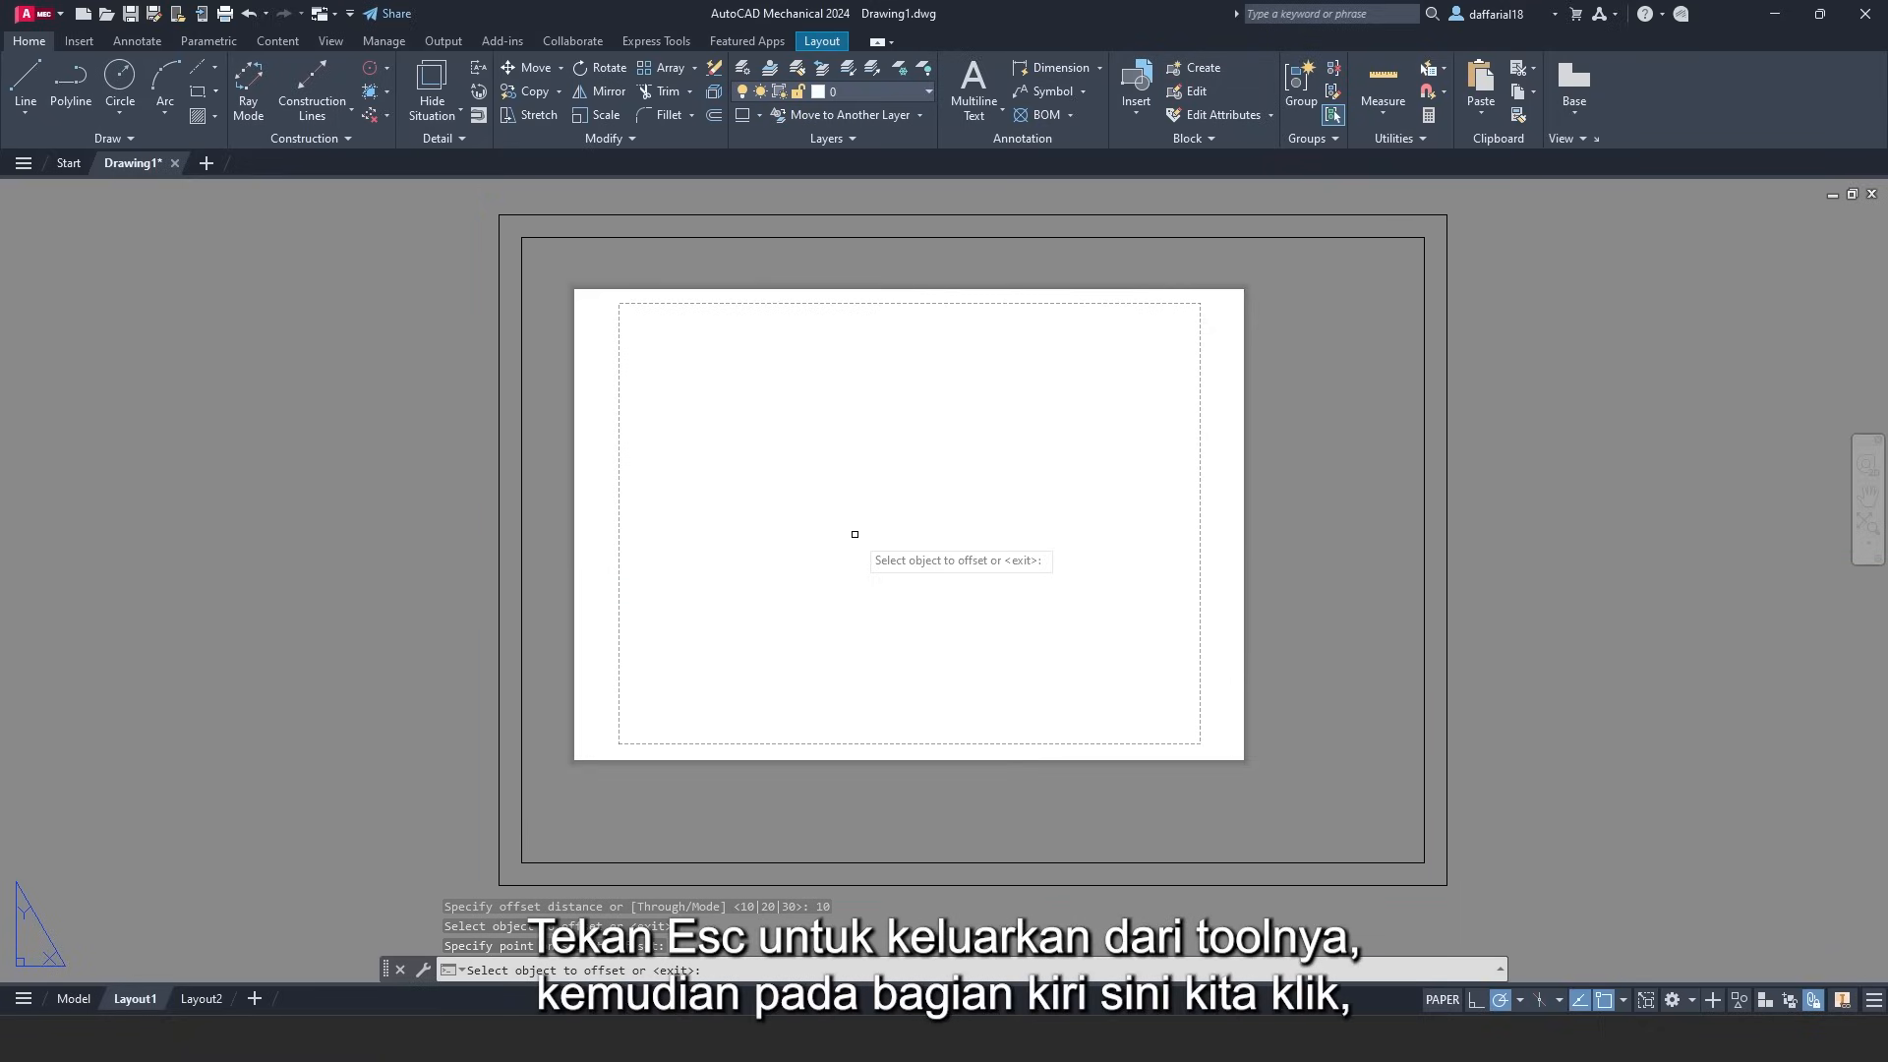
key(Escape)
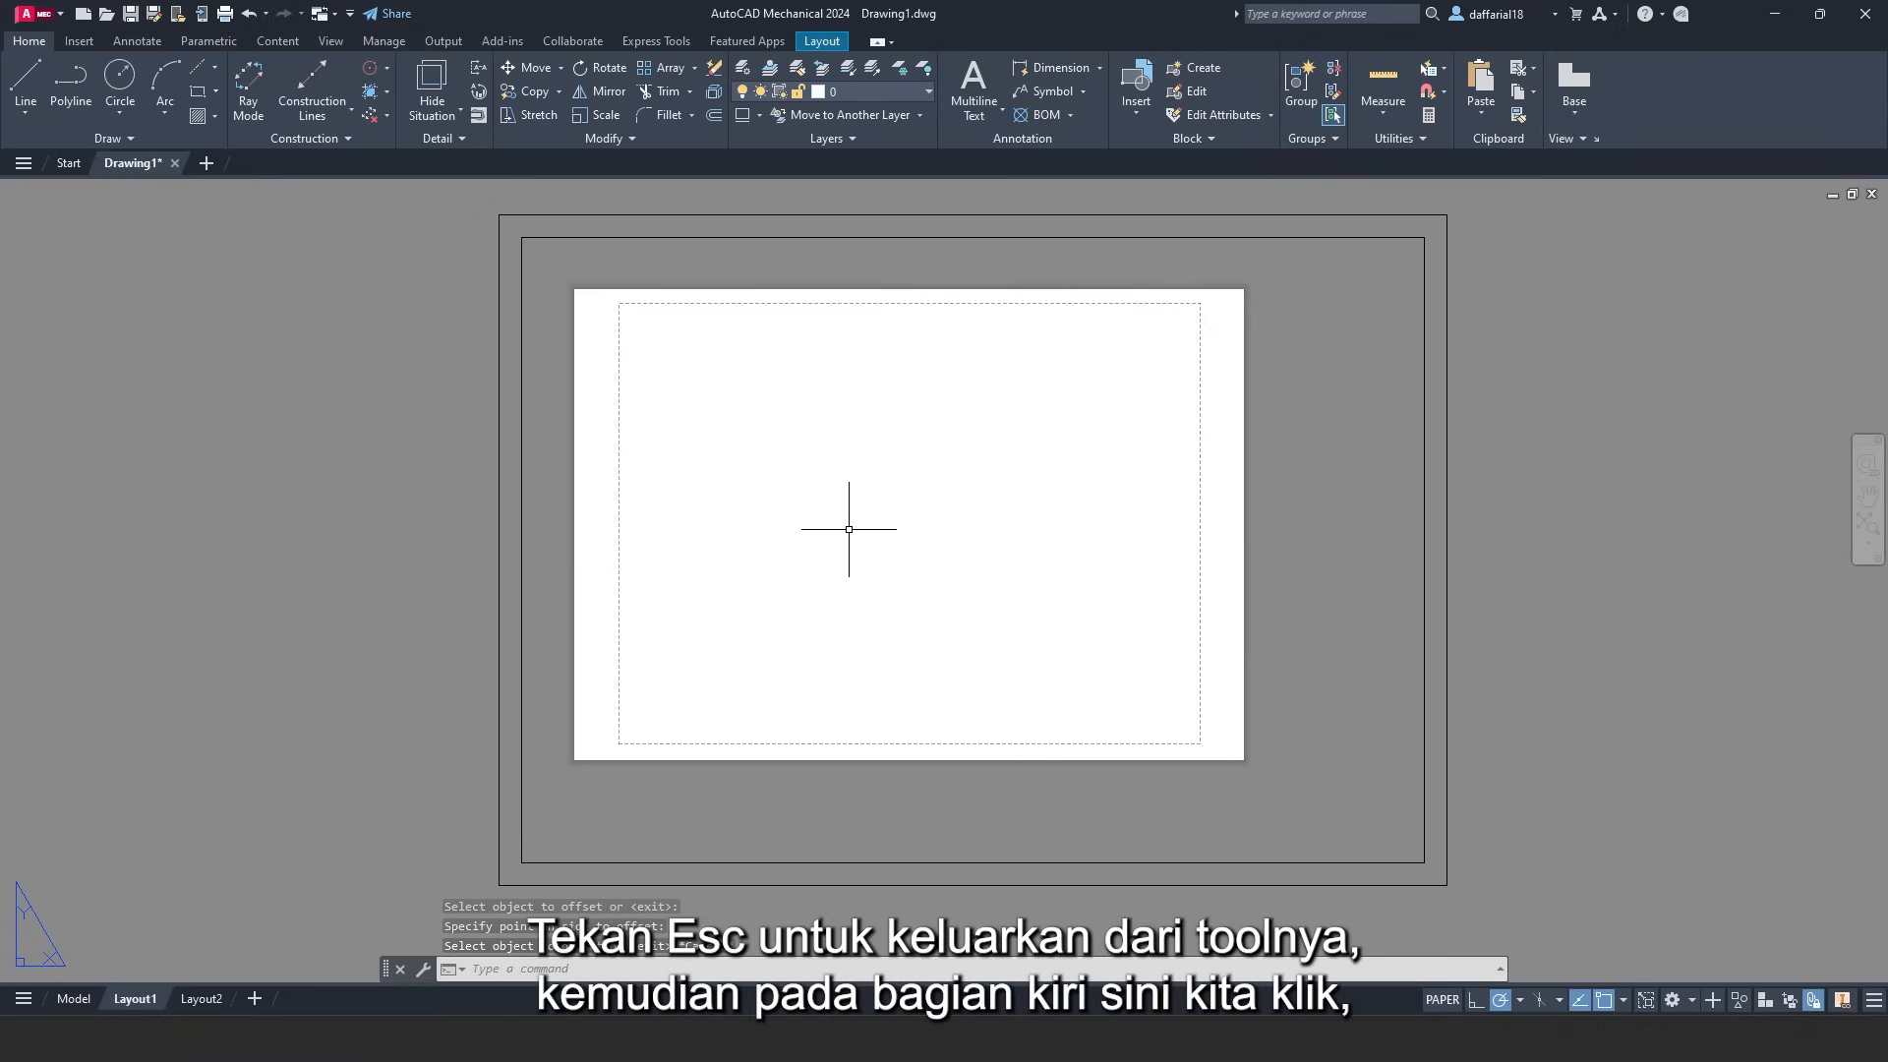
- Stretch the inner border's left edge 10 further to the right
click(521, 347)
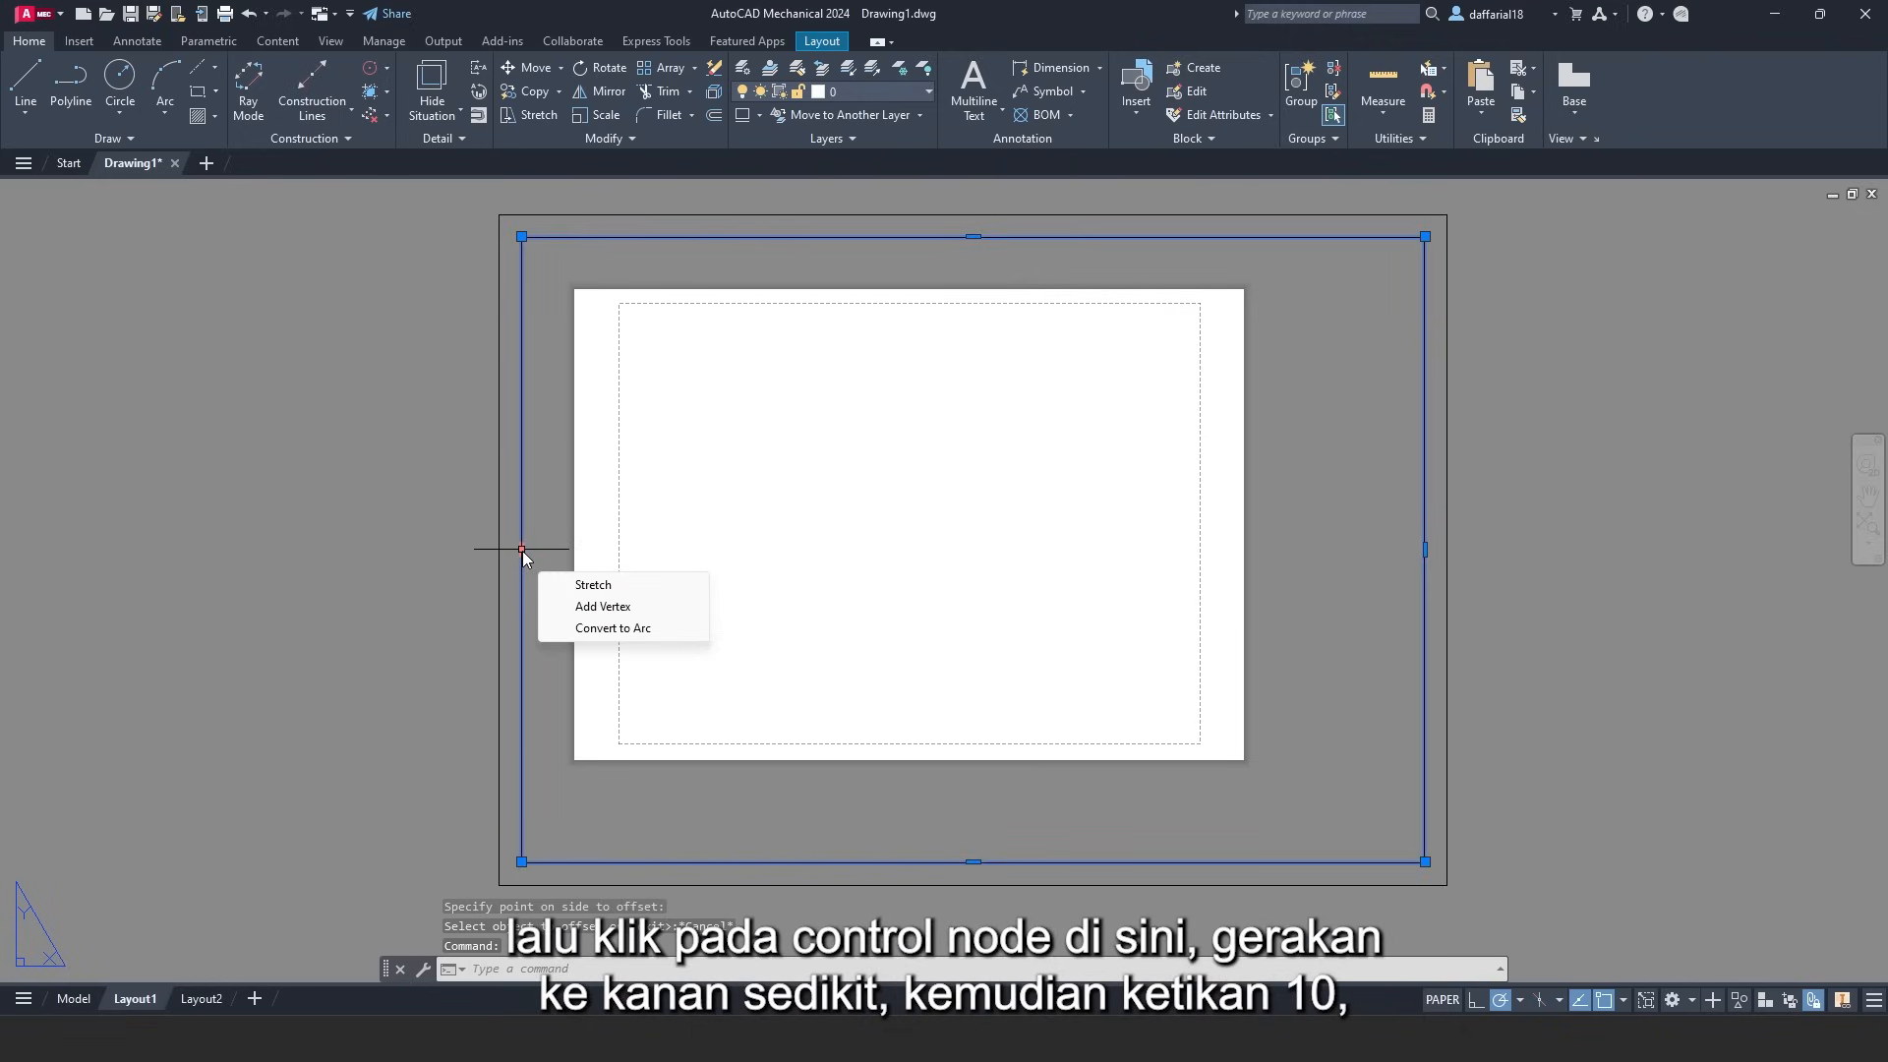
click(522, 550)
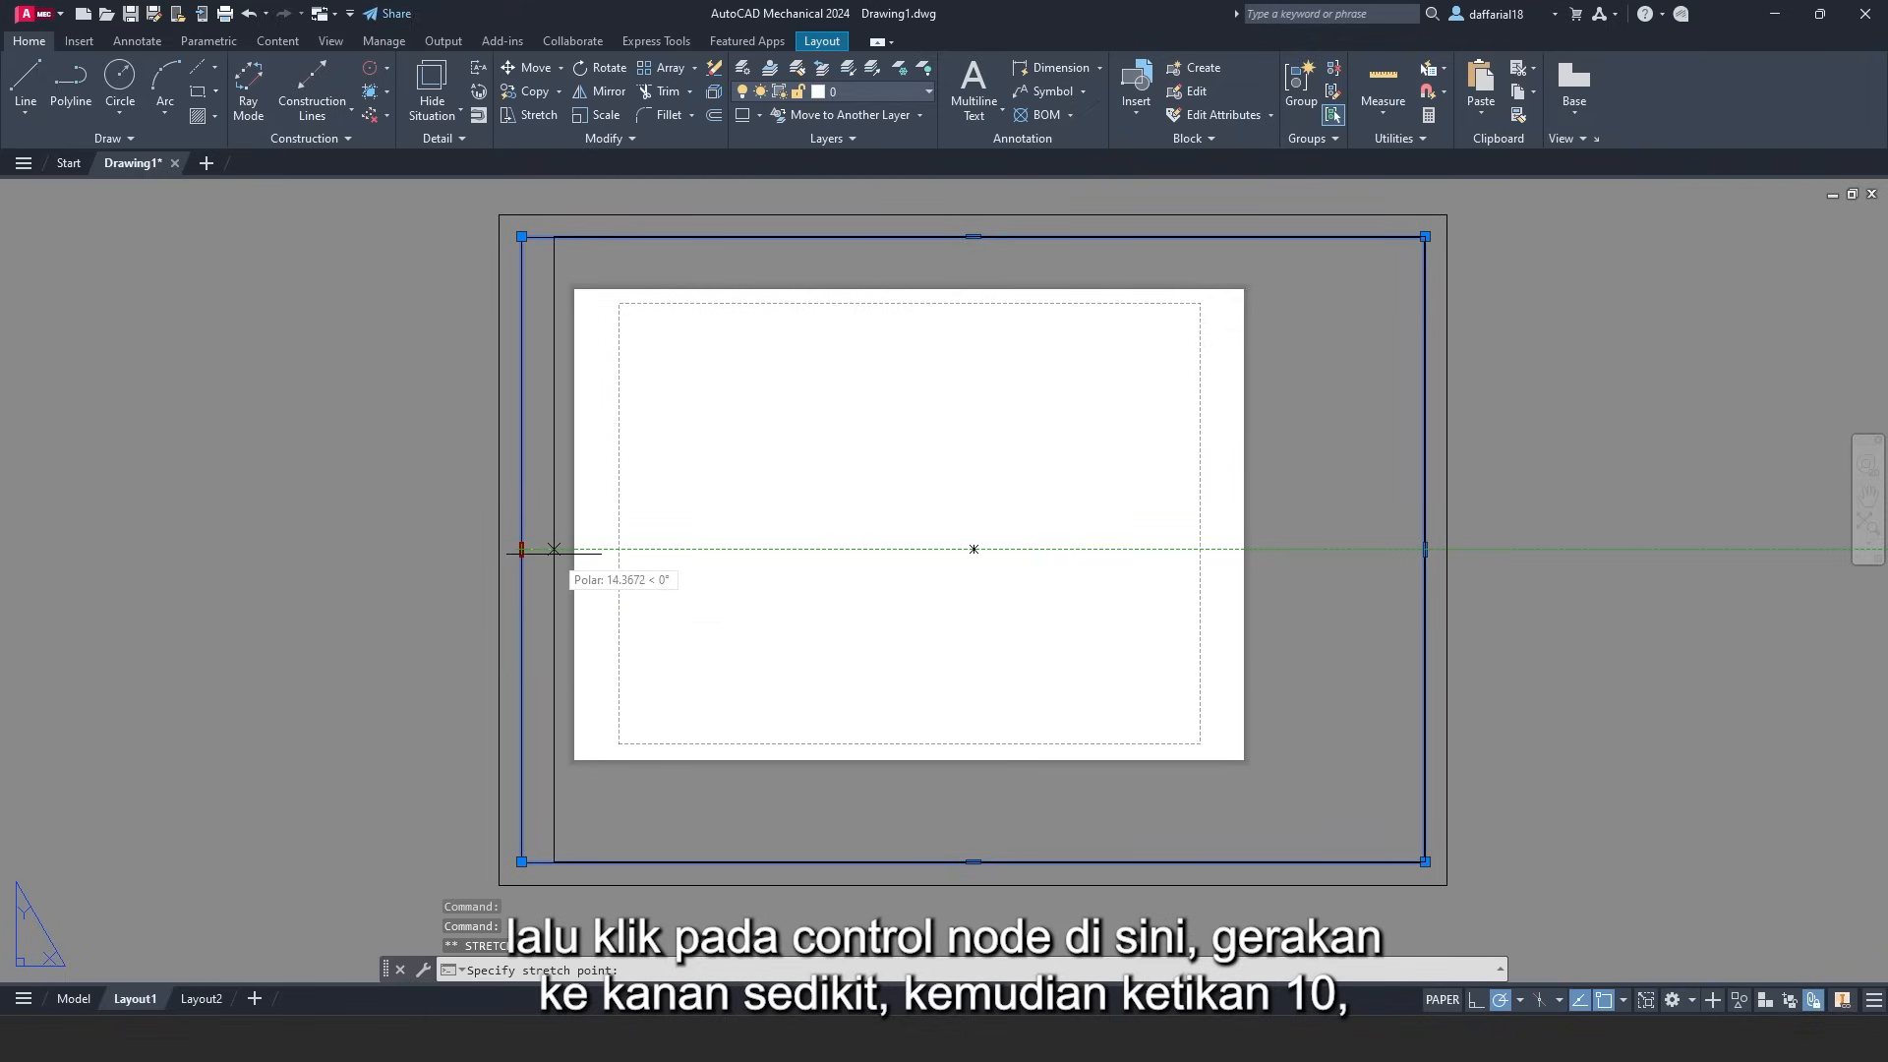
text(10)
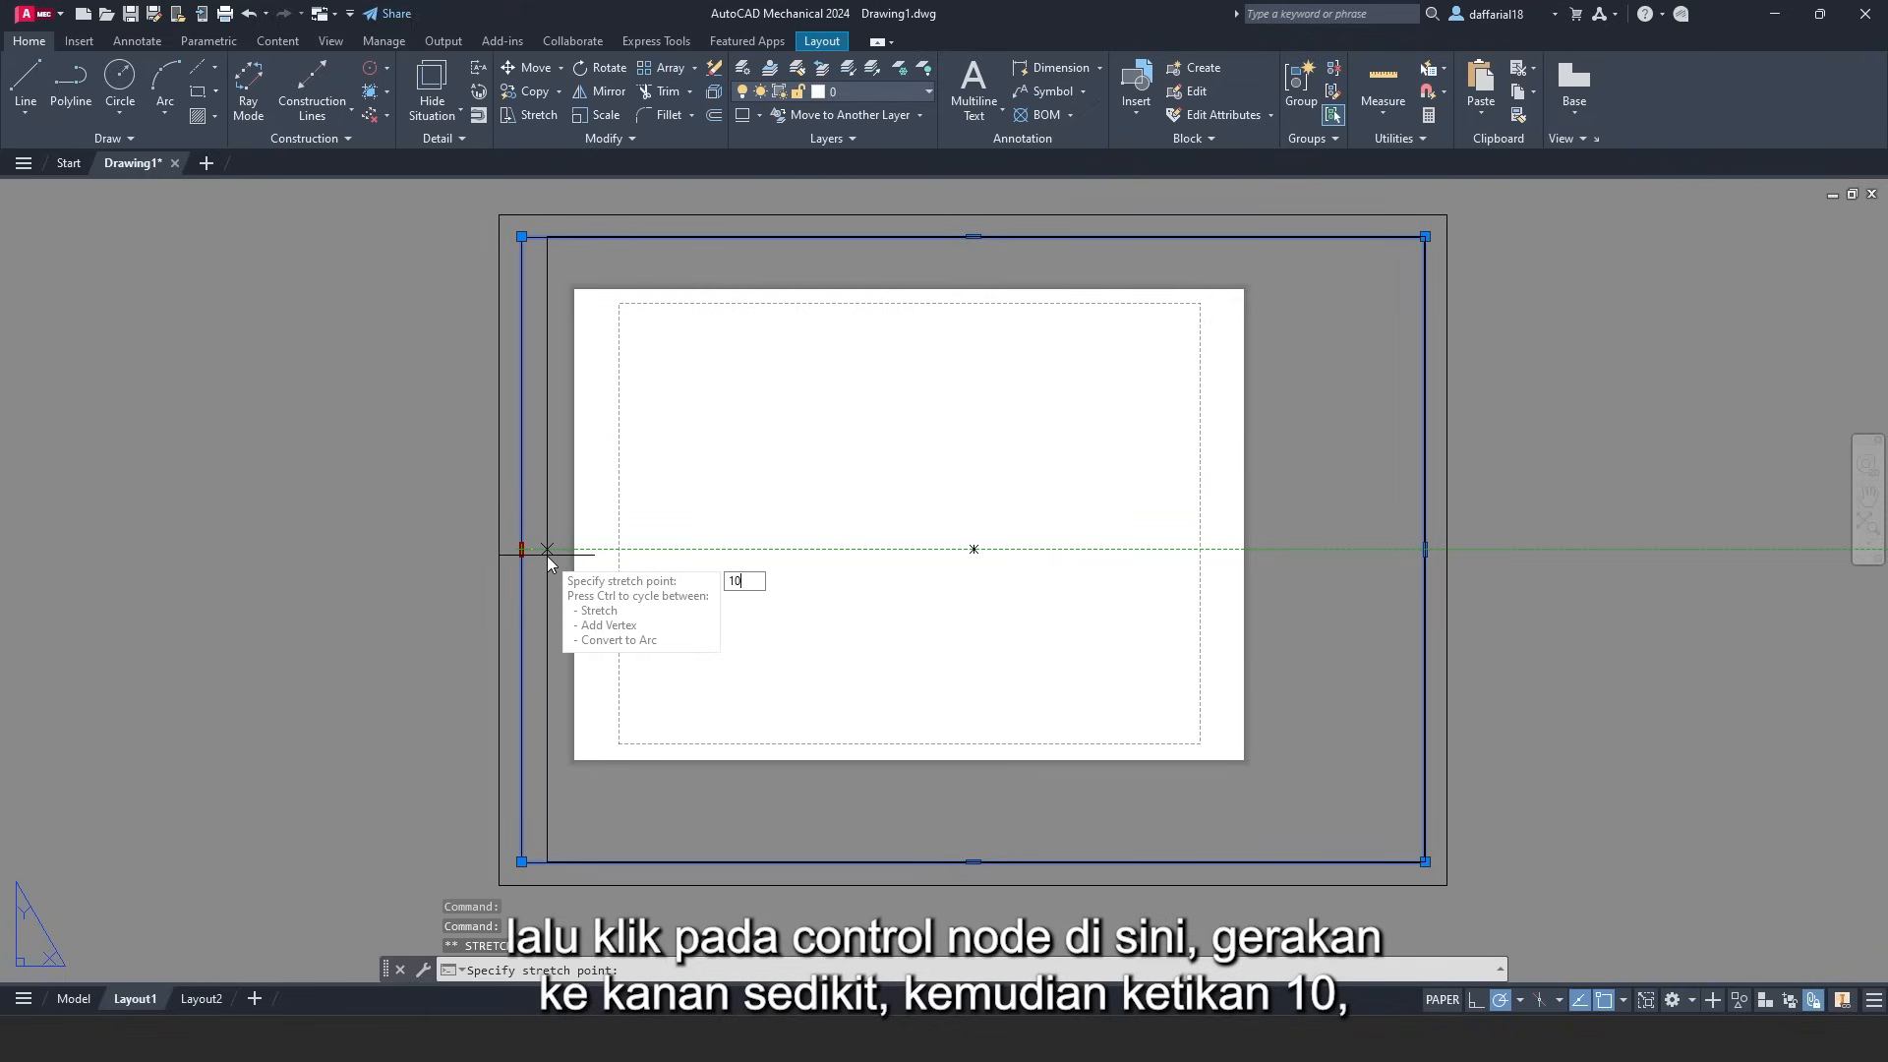
key(Return)
key(Escape)
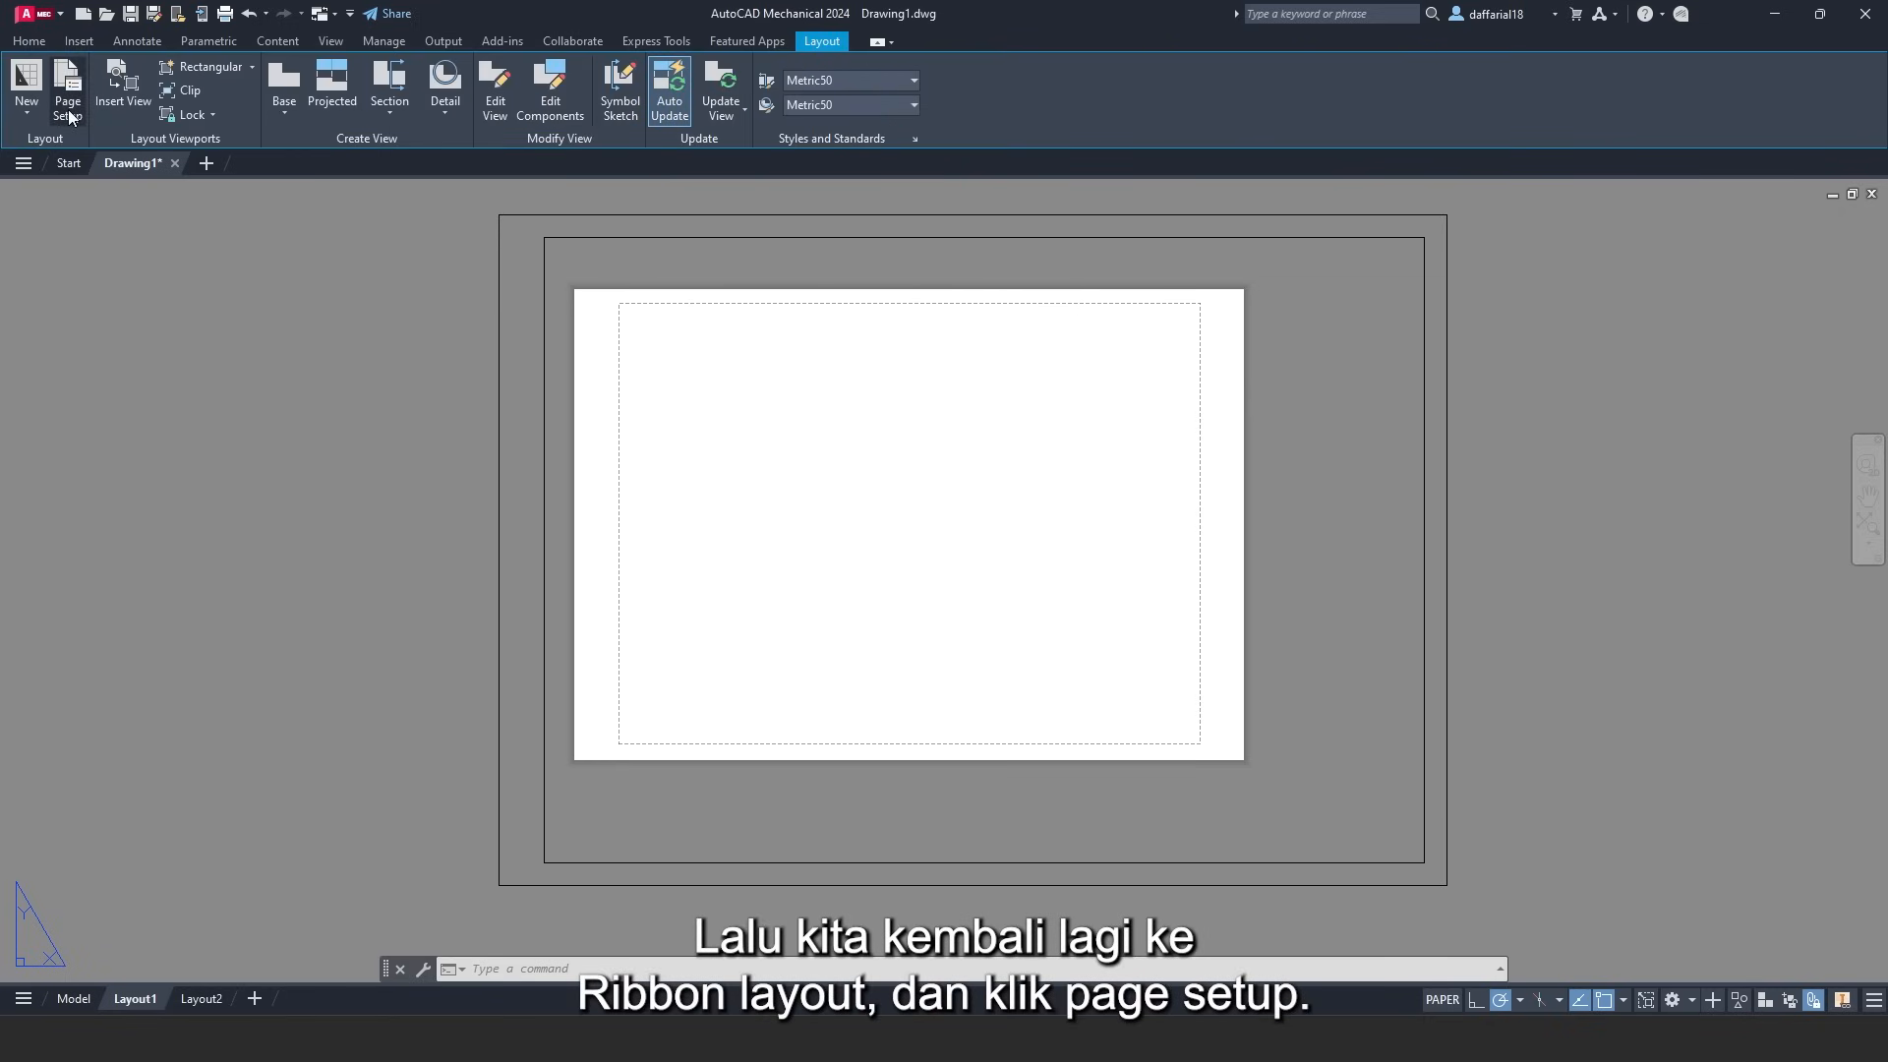
- Set Layout1's page setup to DWG To PDF on ISO full bleed A3 paper
click(68, 109)
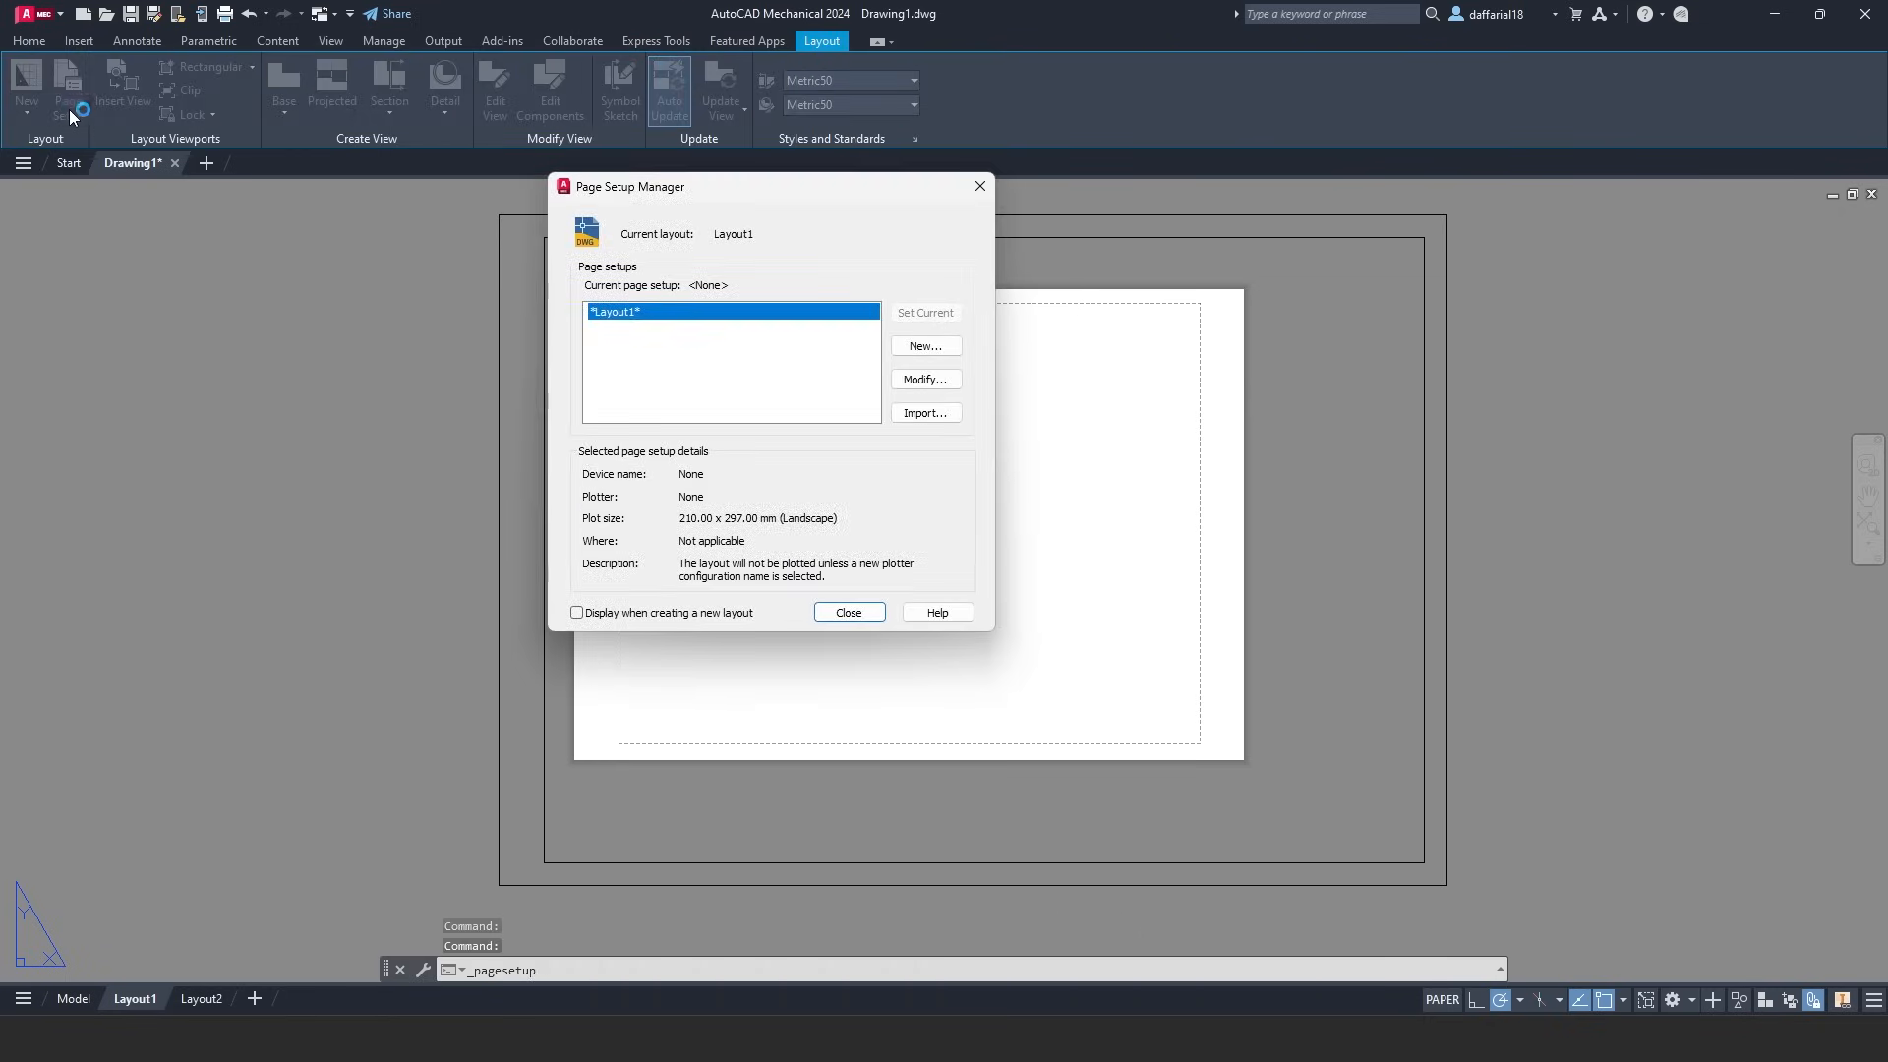
click(915, 384)
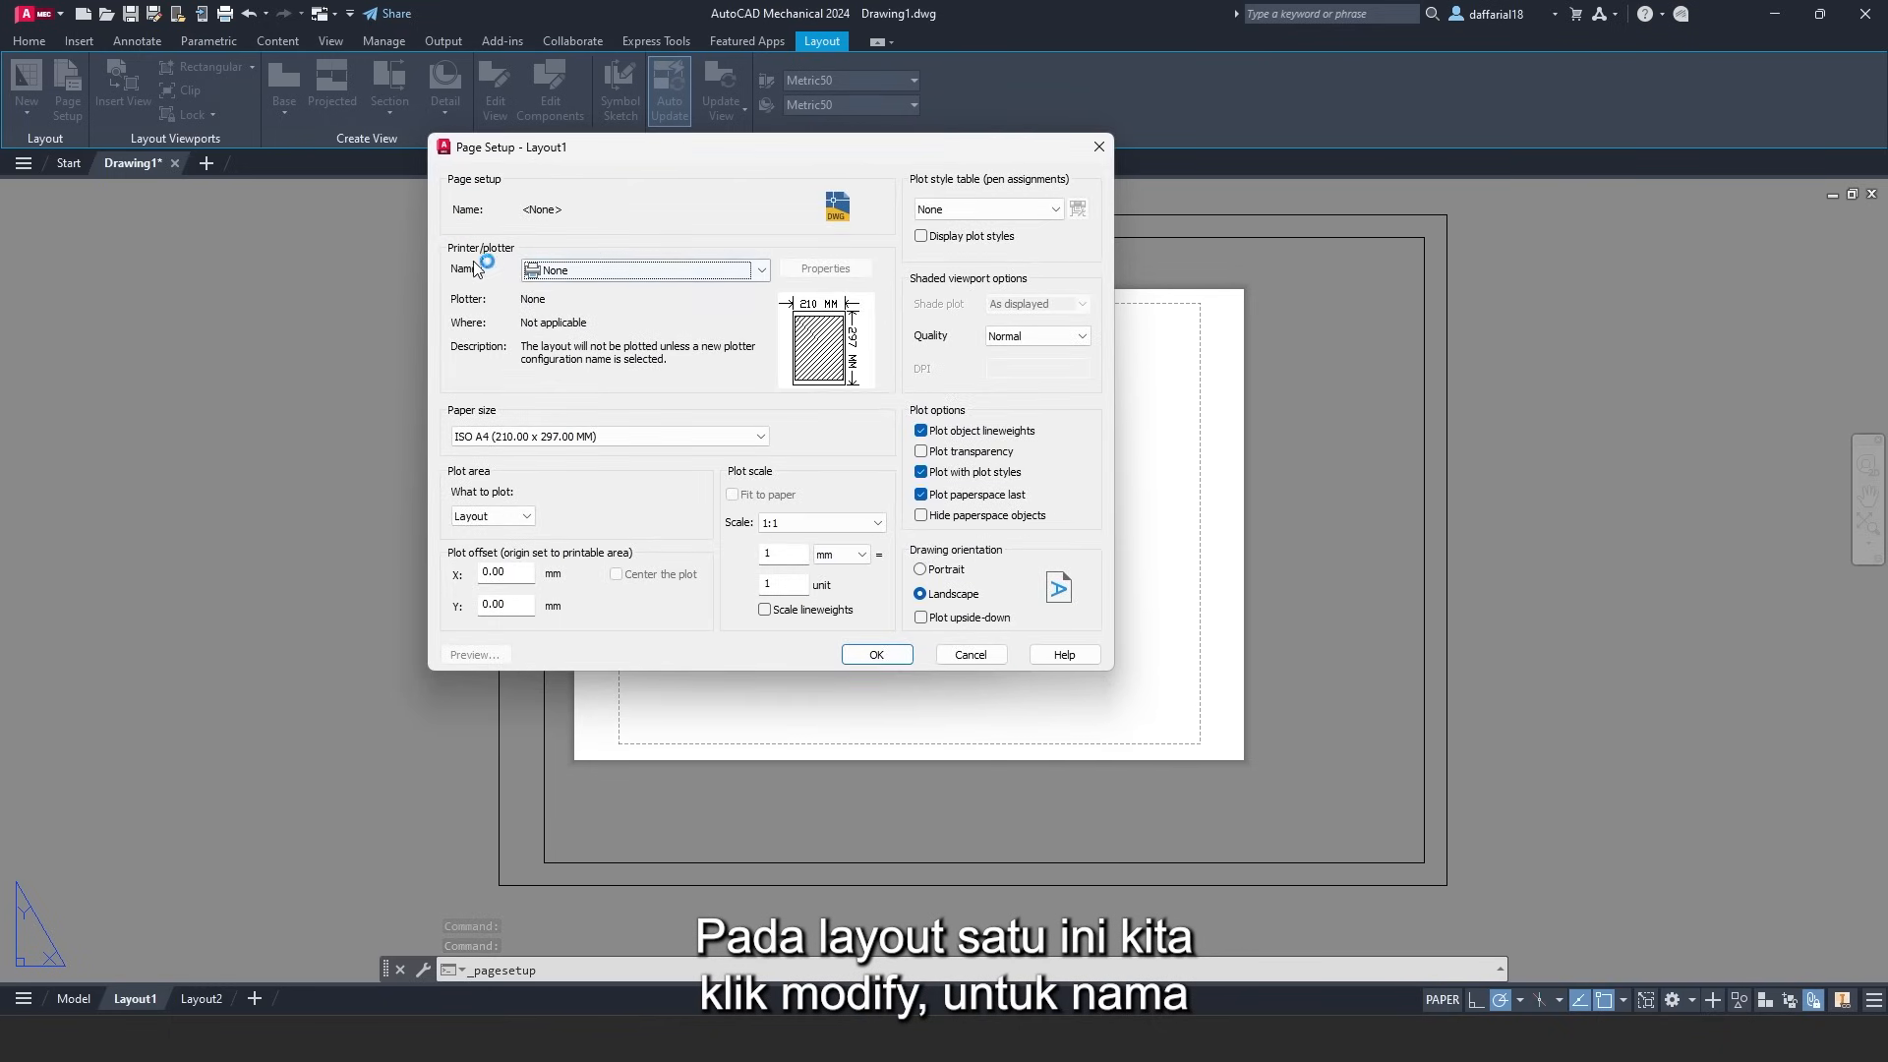
click(570, 270)
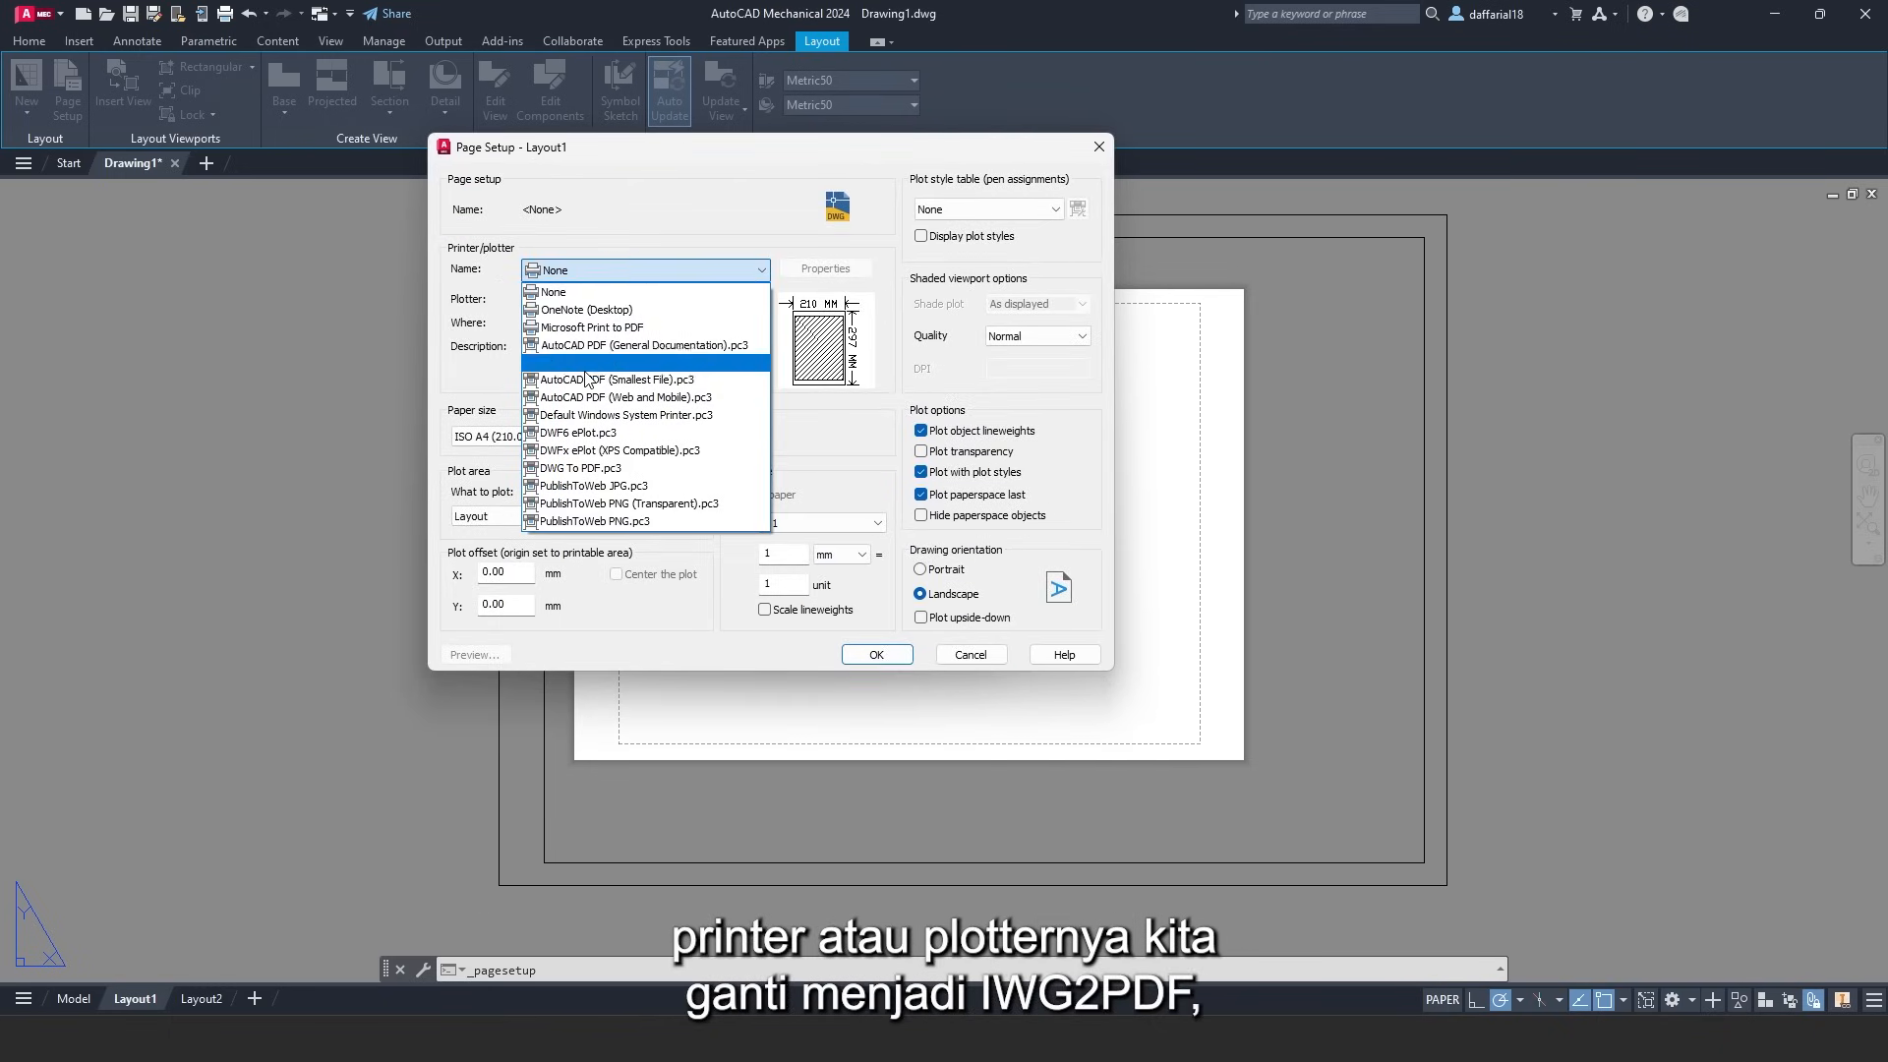
click(597, 470)
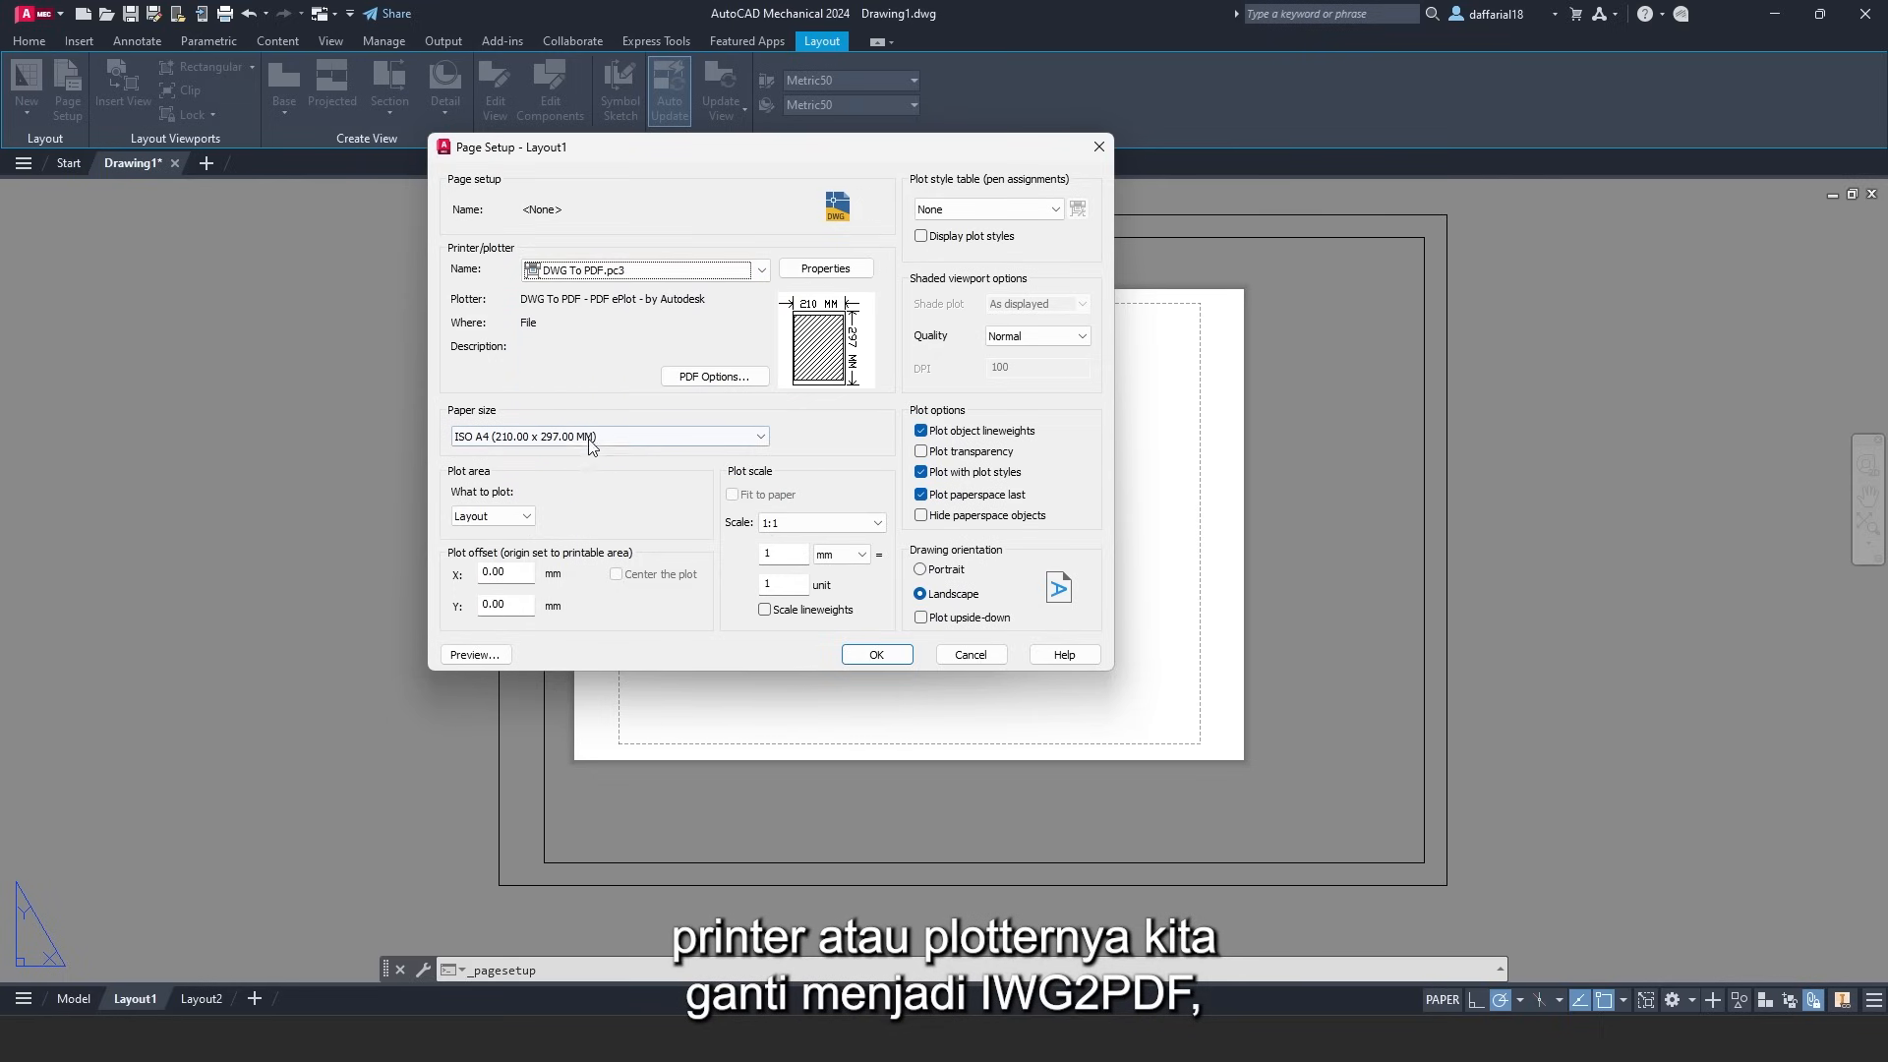
click(590, 435)
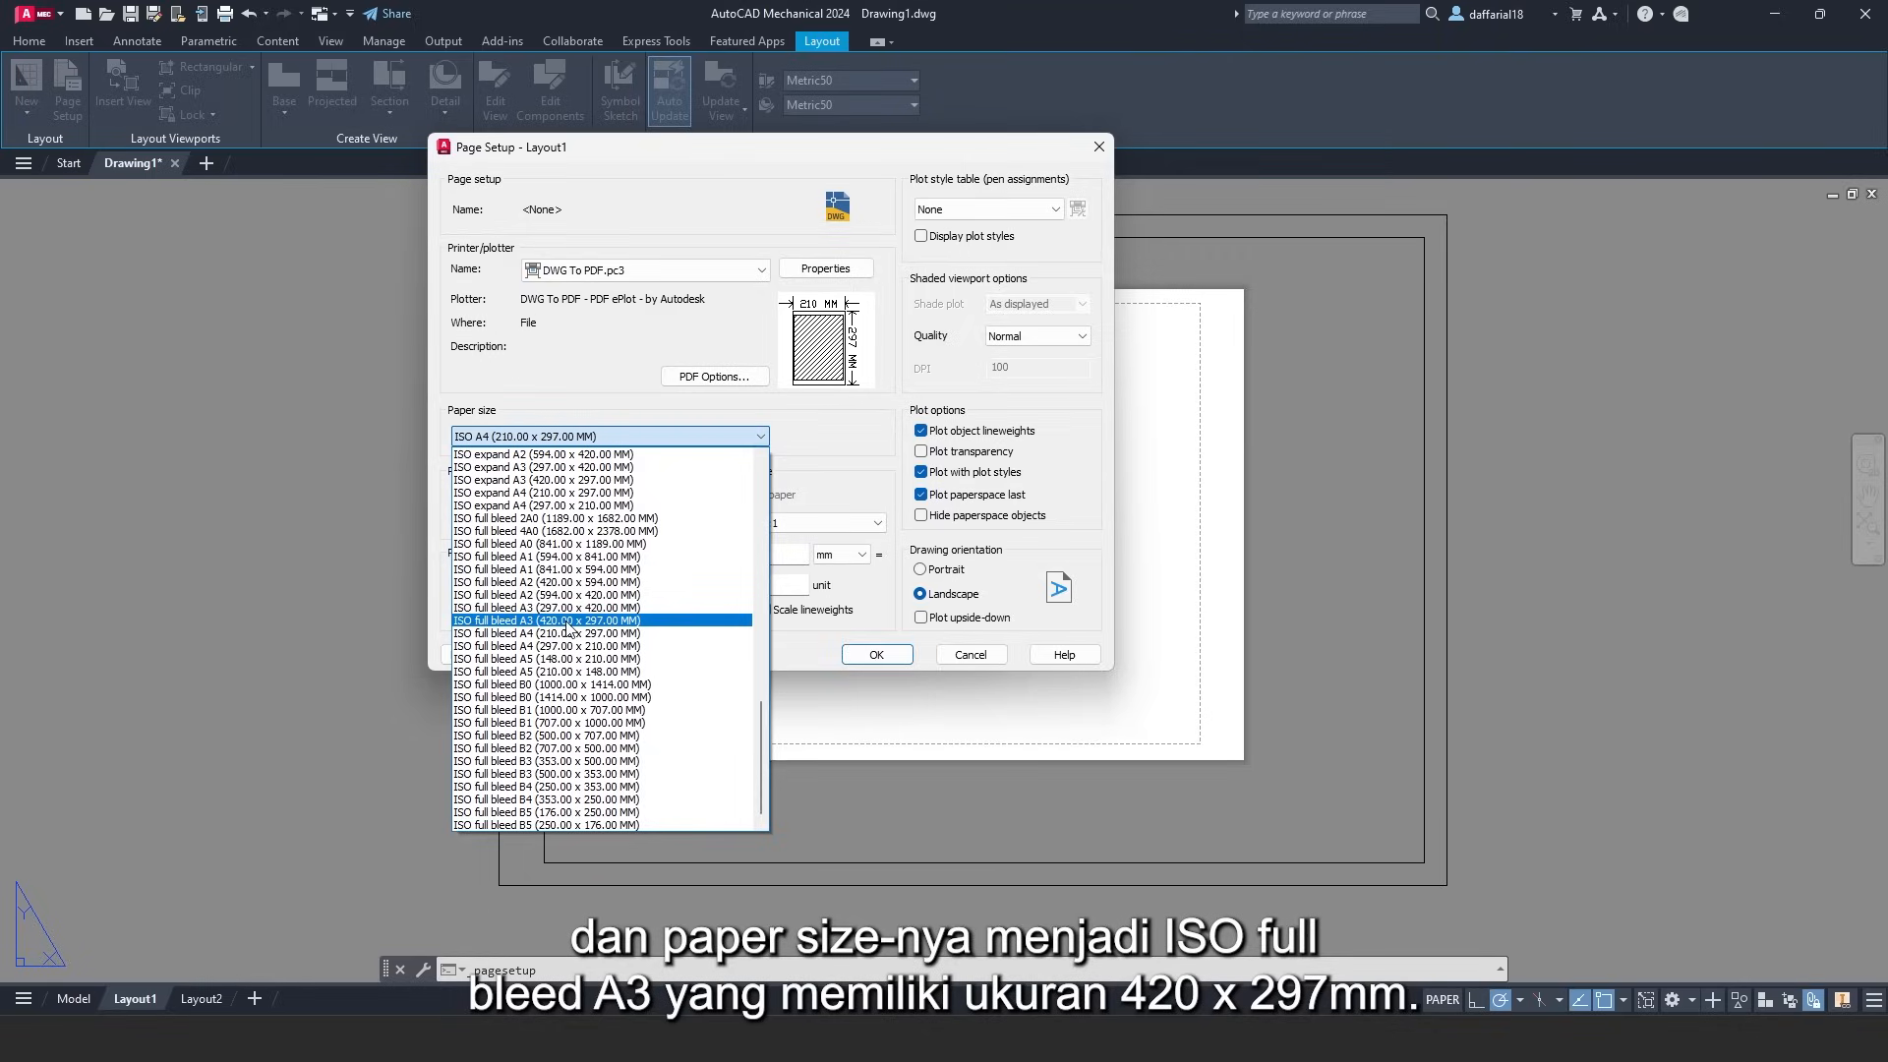
click(568, 621)
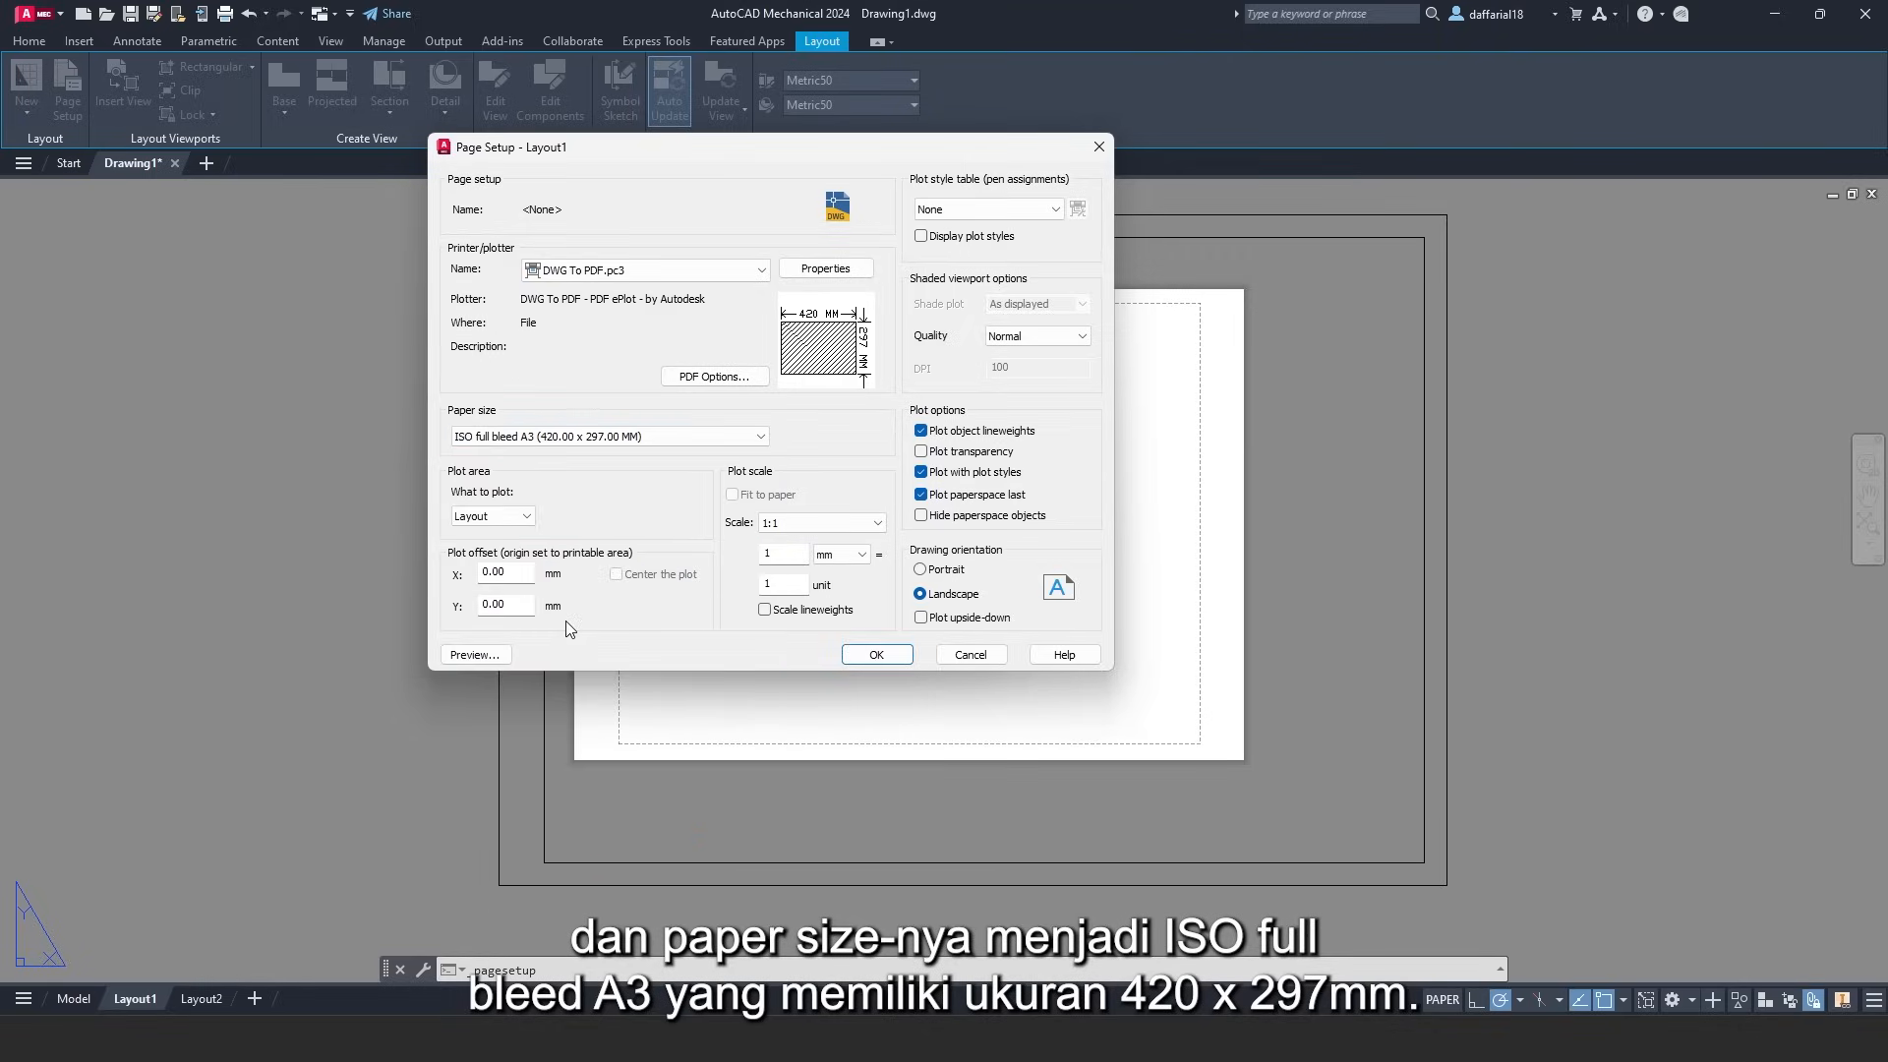
- Set the plot area to a window around the outer border and apply the setup
click(494, 519)
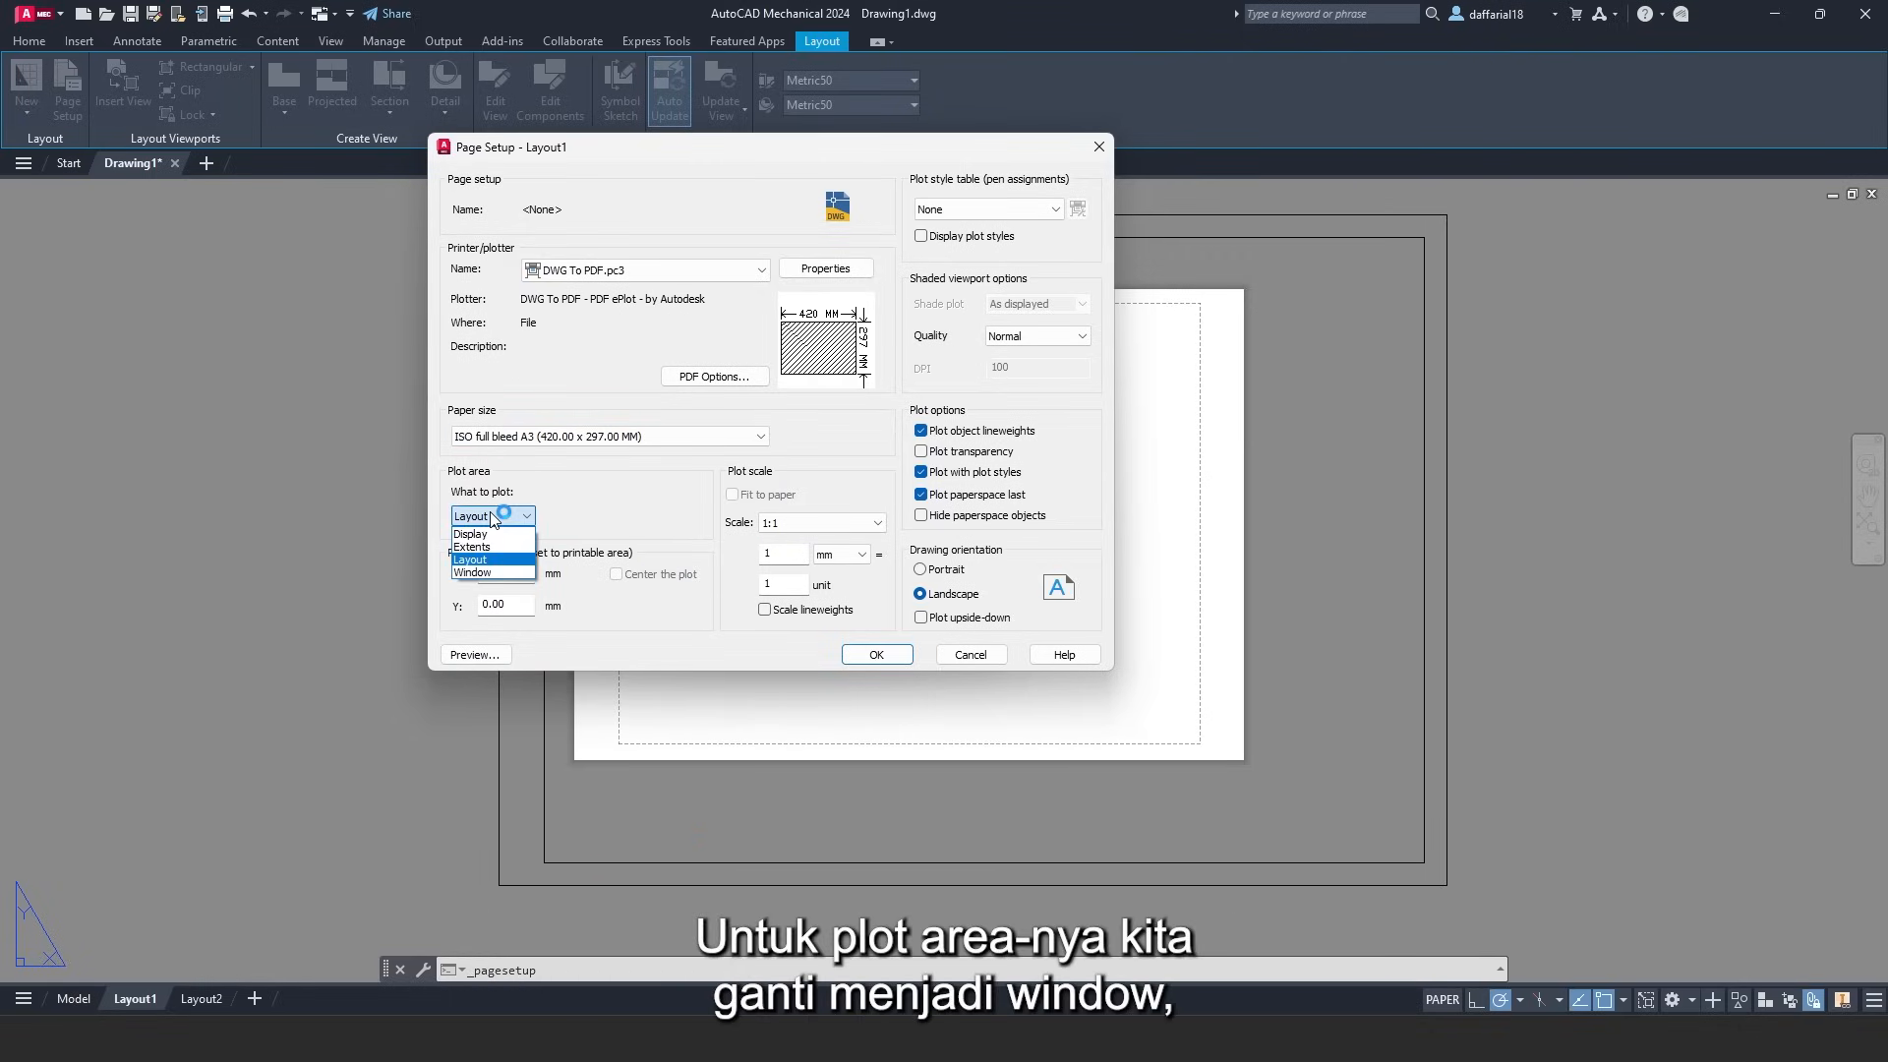
click(481, 572)
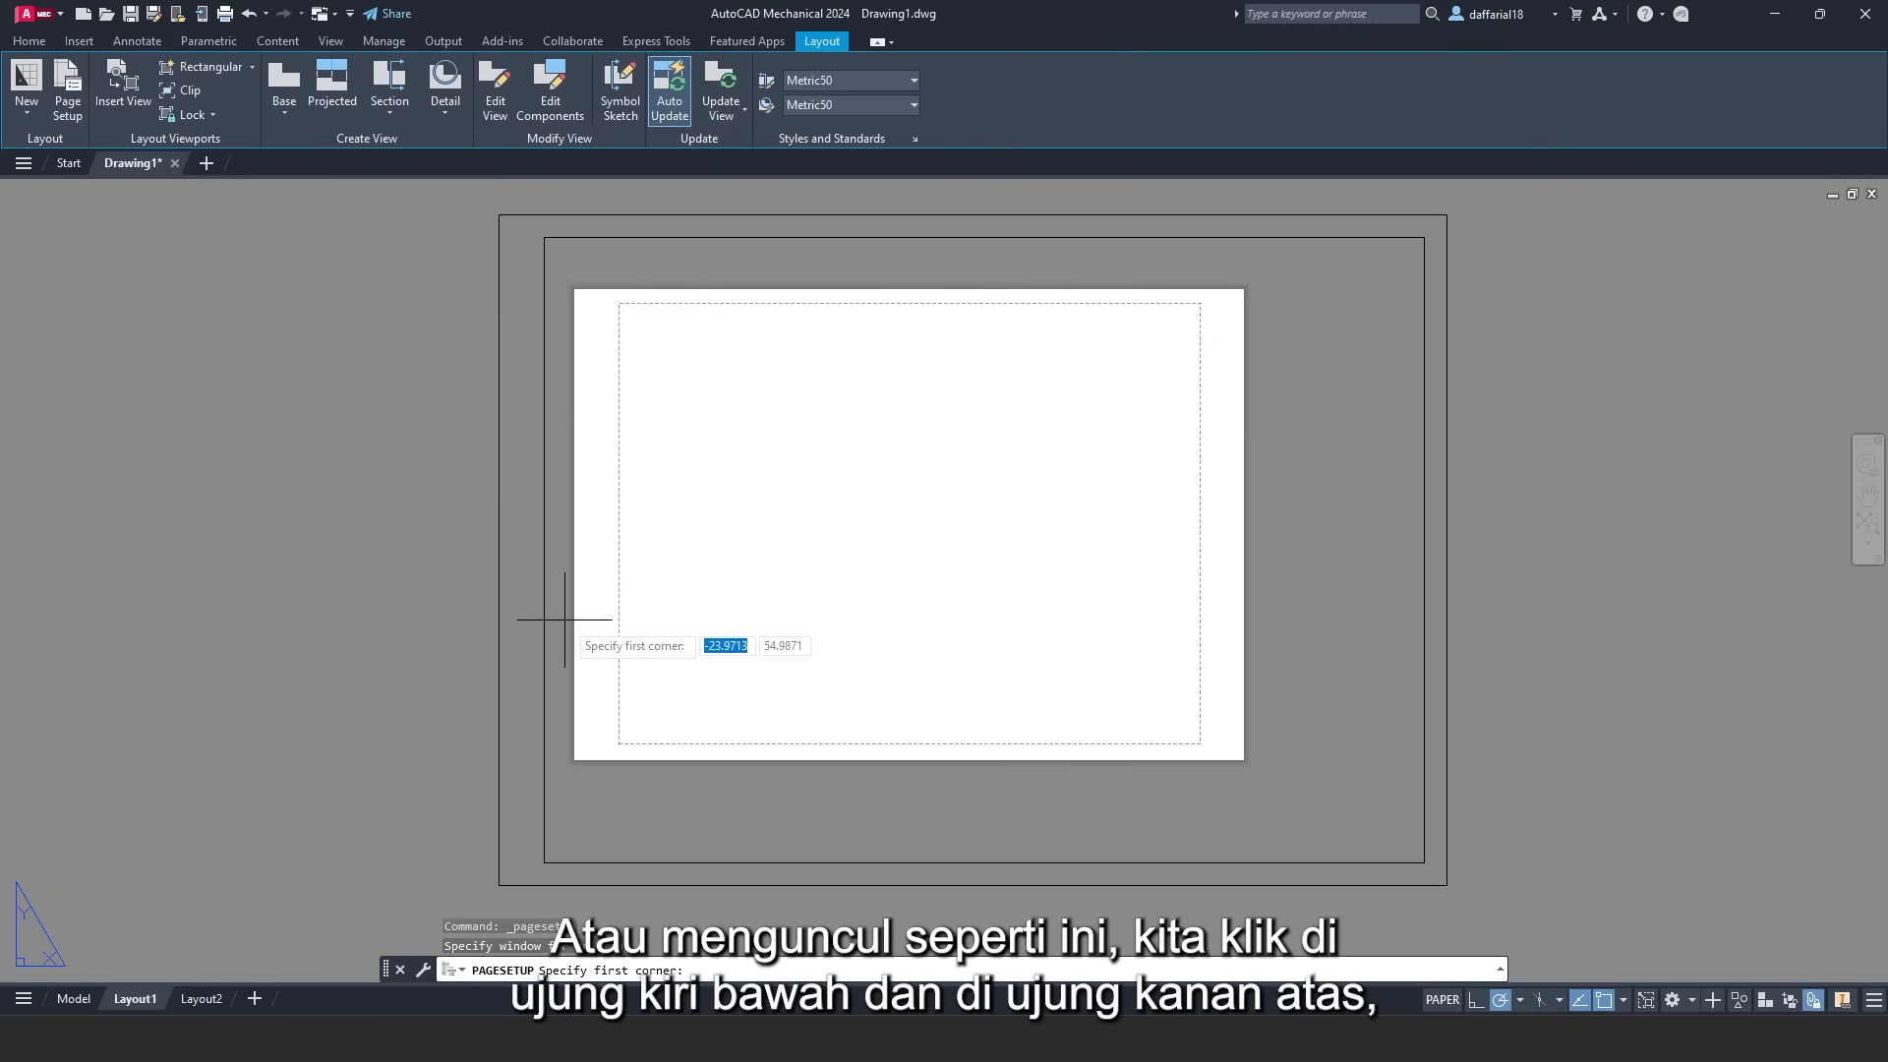
click(499, 883)
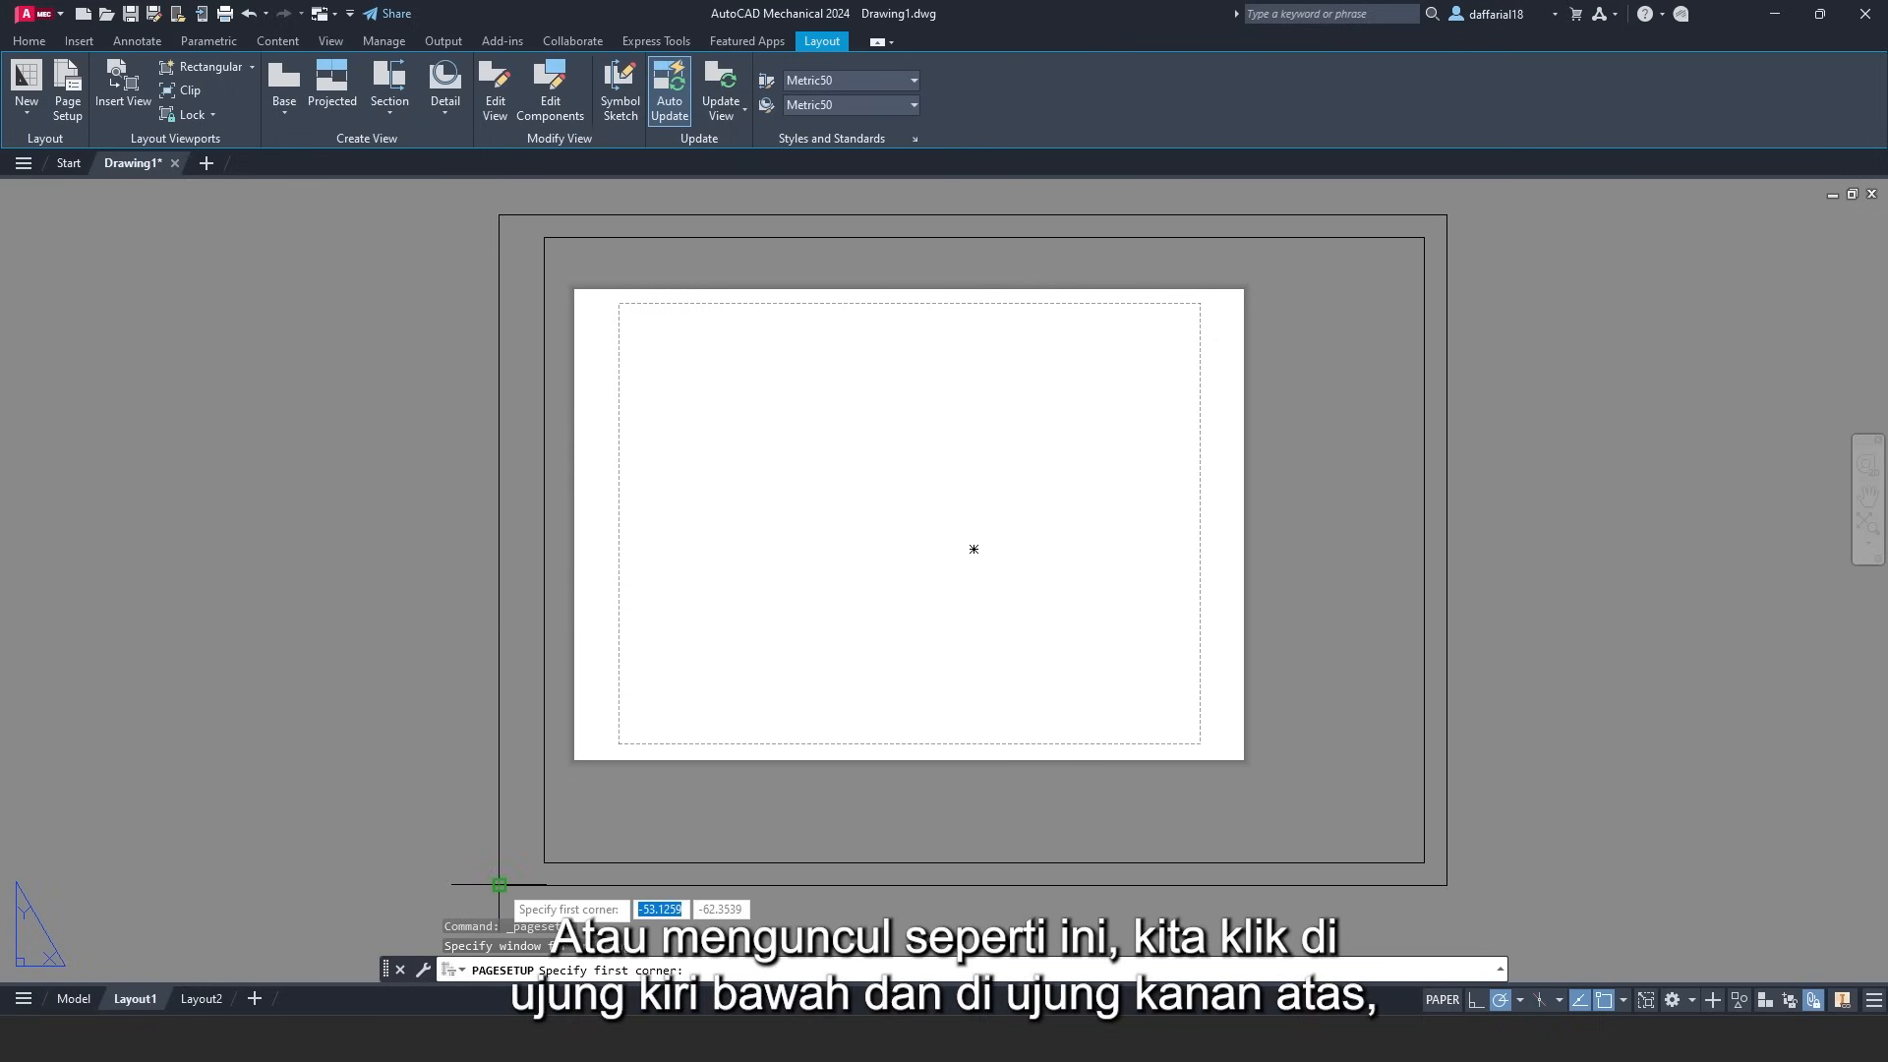
click(1445, 216)
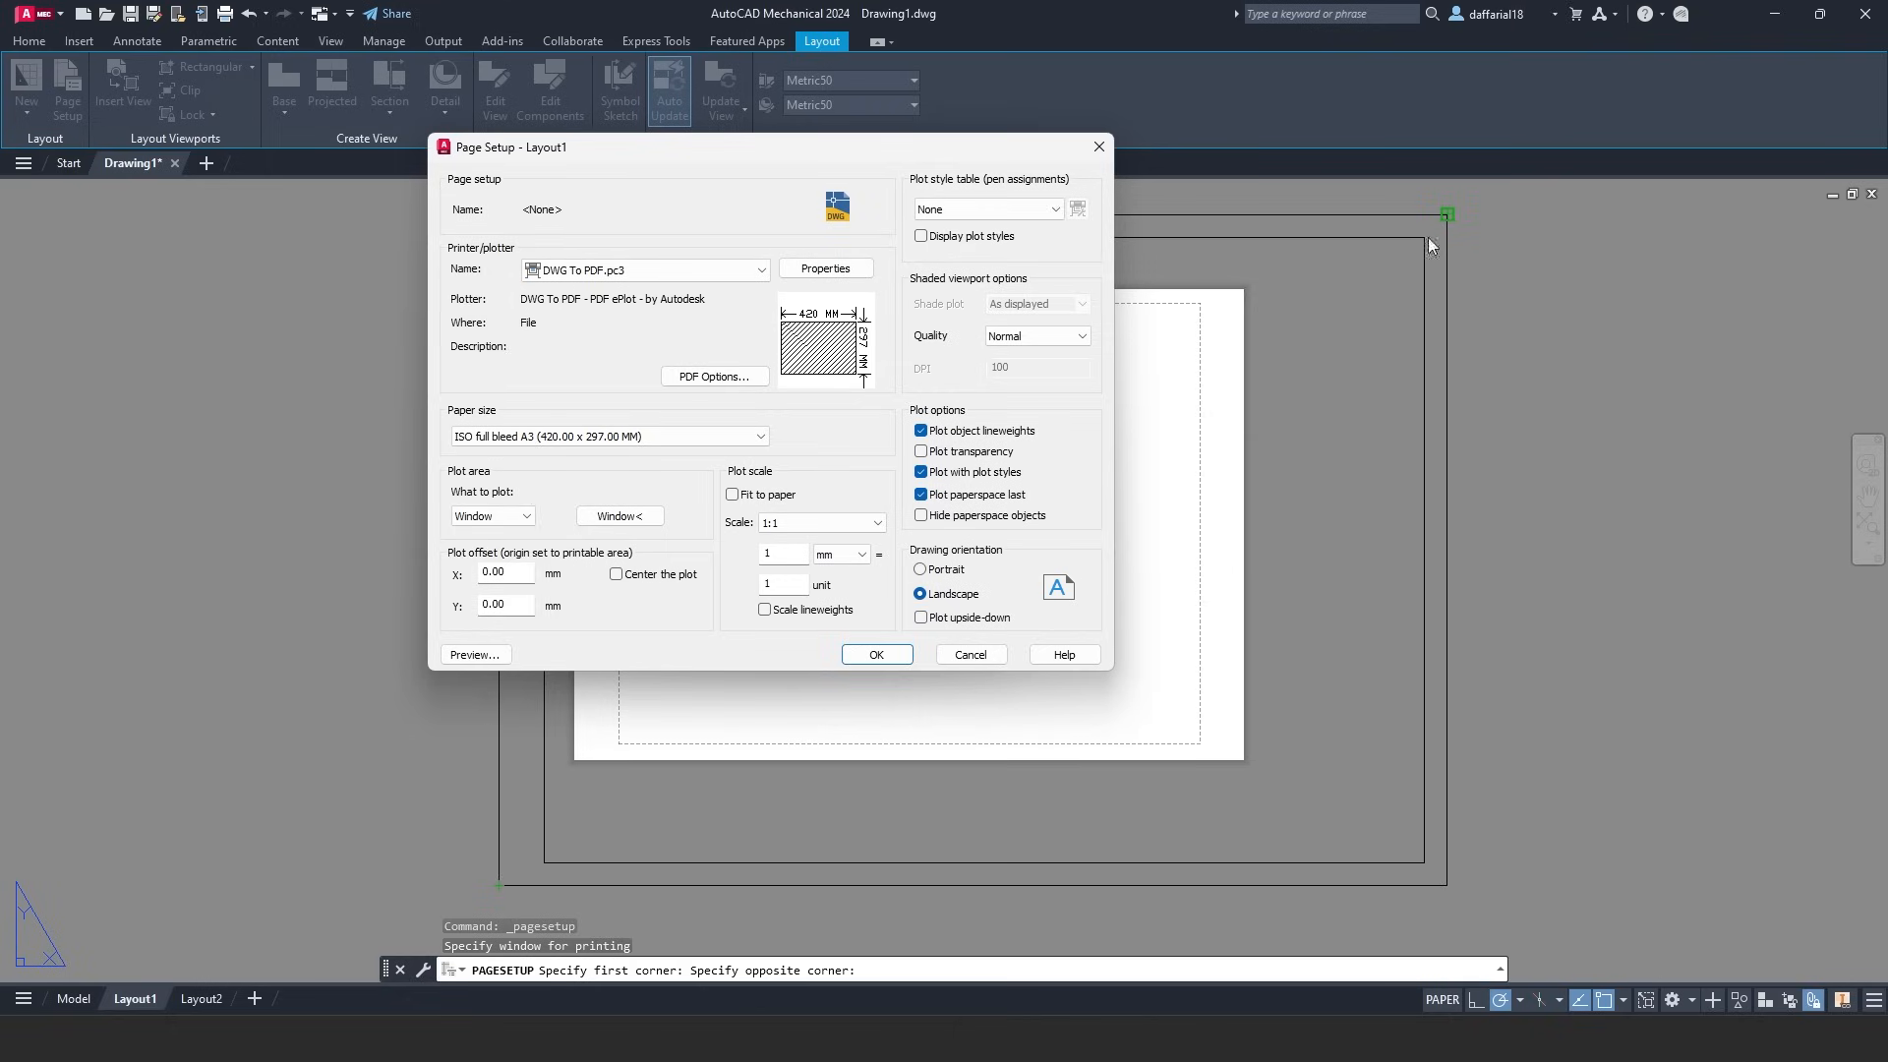
click(870, 656)
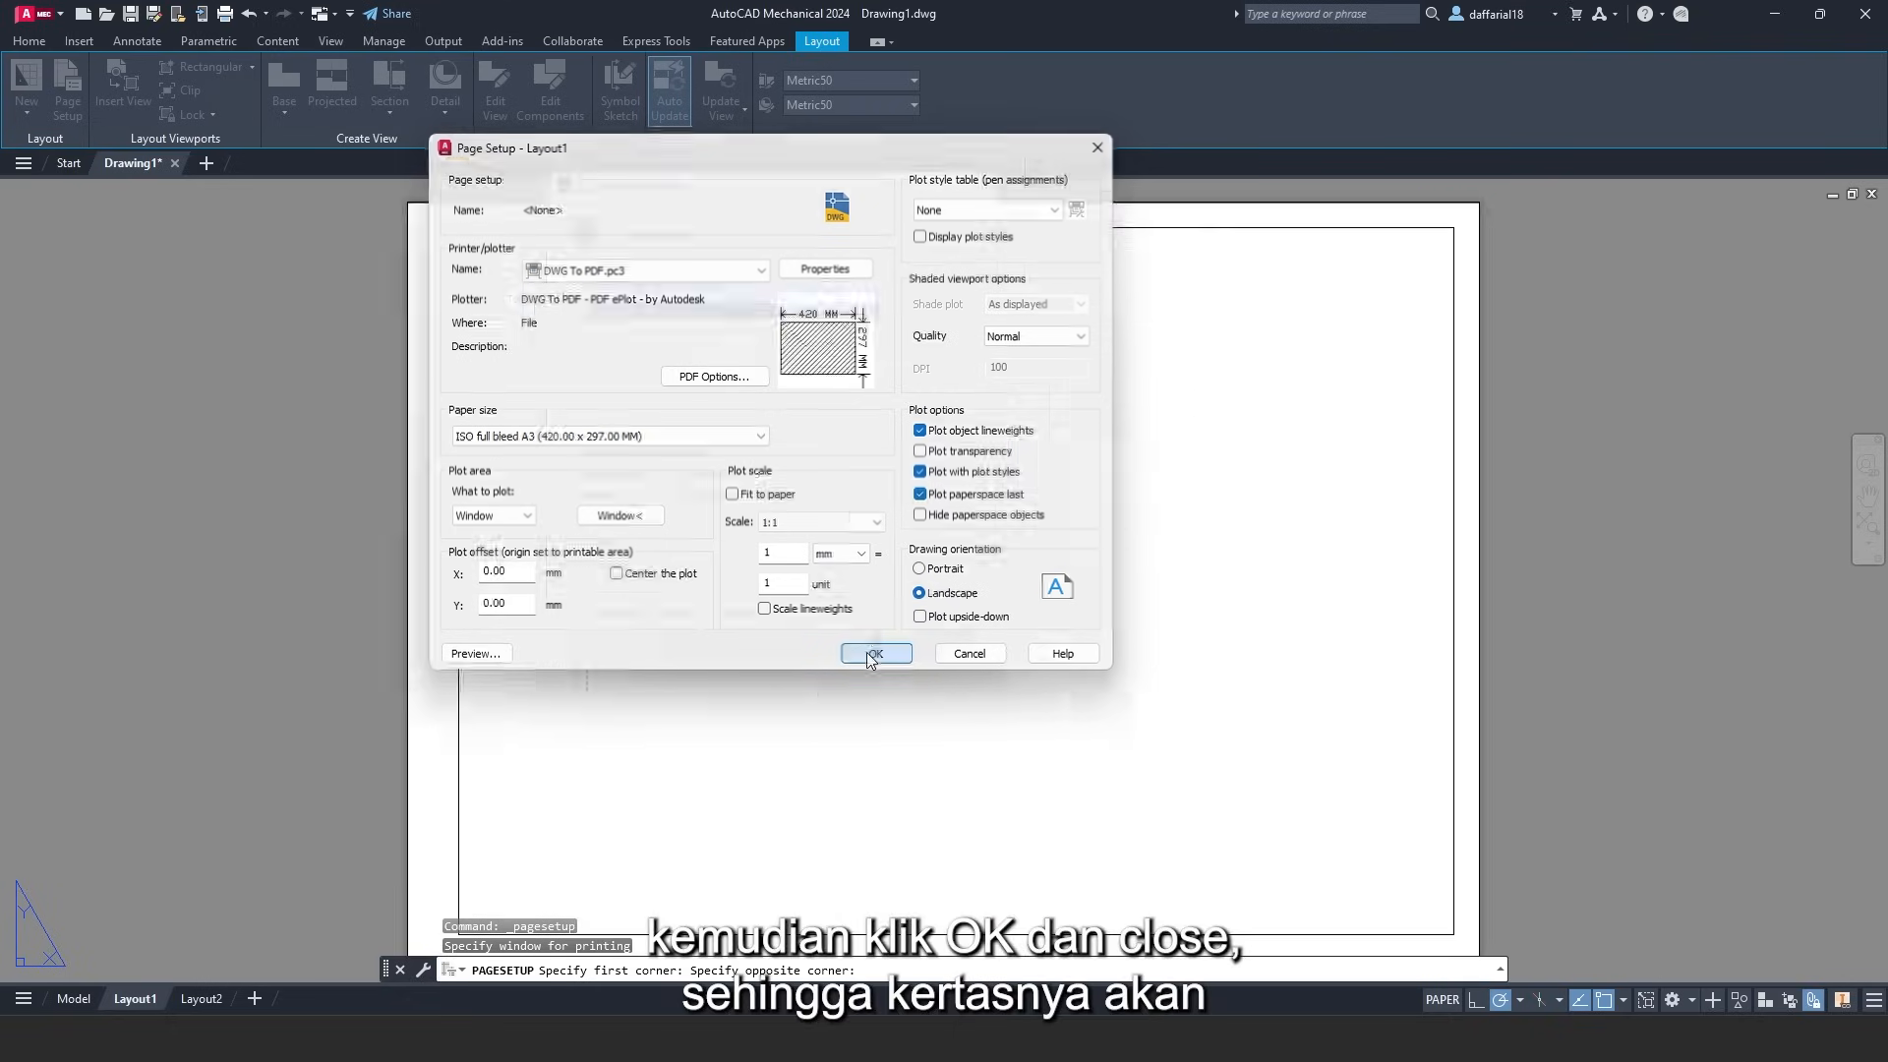
click(860, 613)
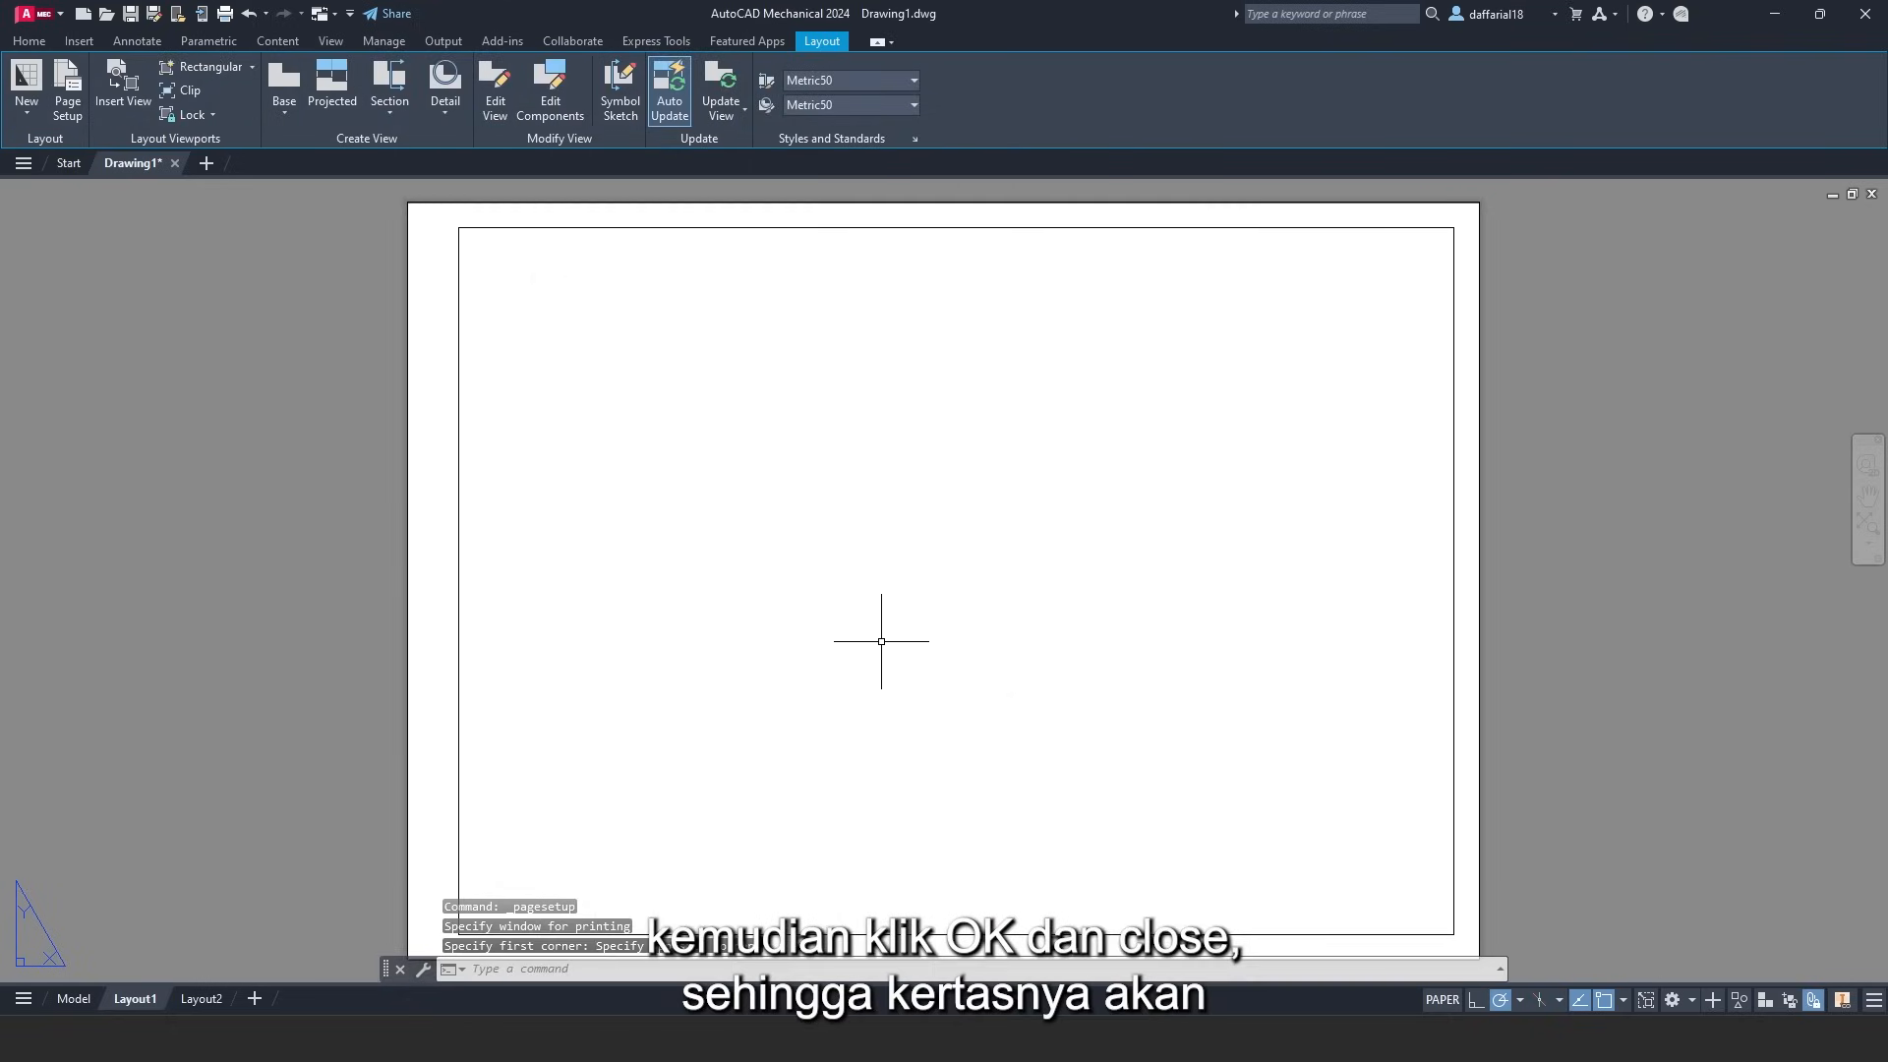
- Zoom and pan in on the bottom-right corner of the inner border
scroll(881, 640, down, 2)
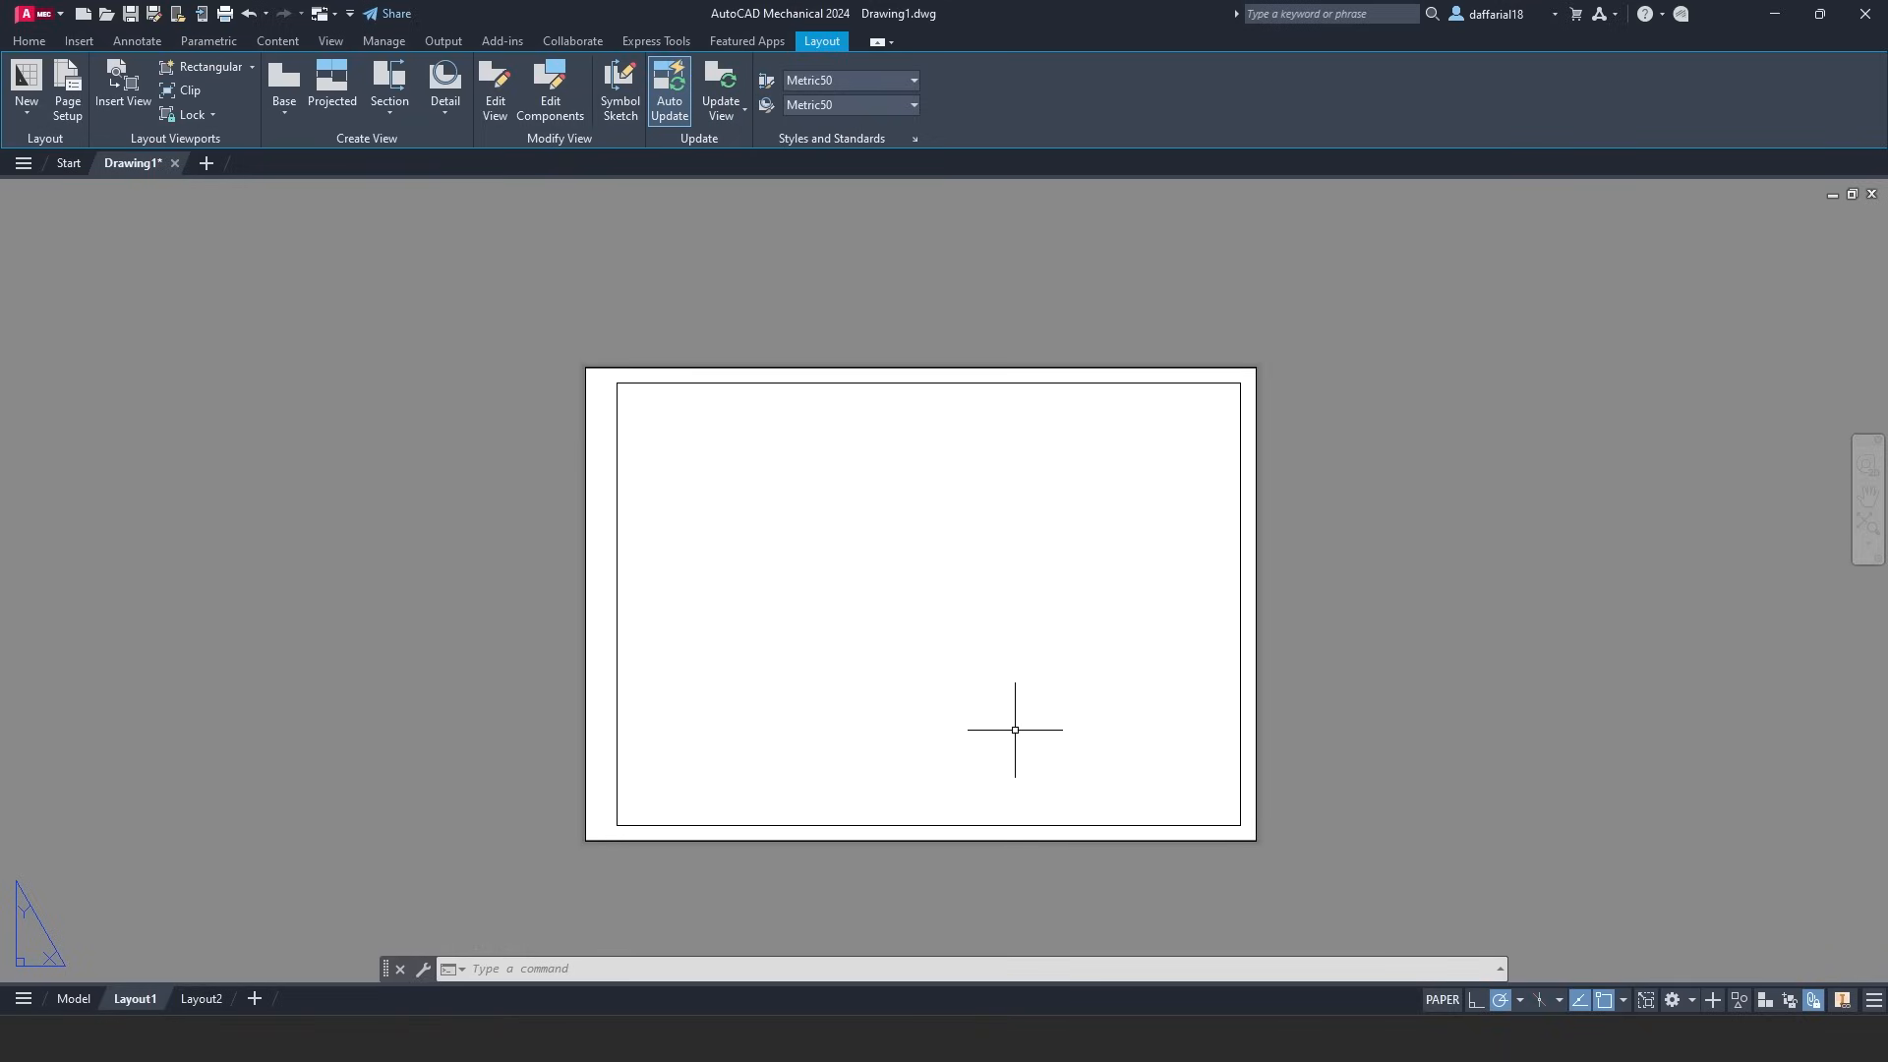
scroll(1015, 730, up, 2)
middle_drag(1065, 763, 872, 587)
scroll(987, 662, up, 2)
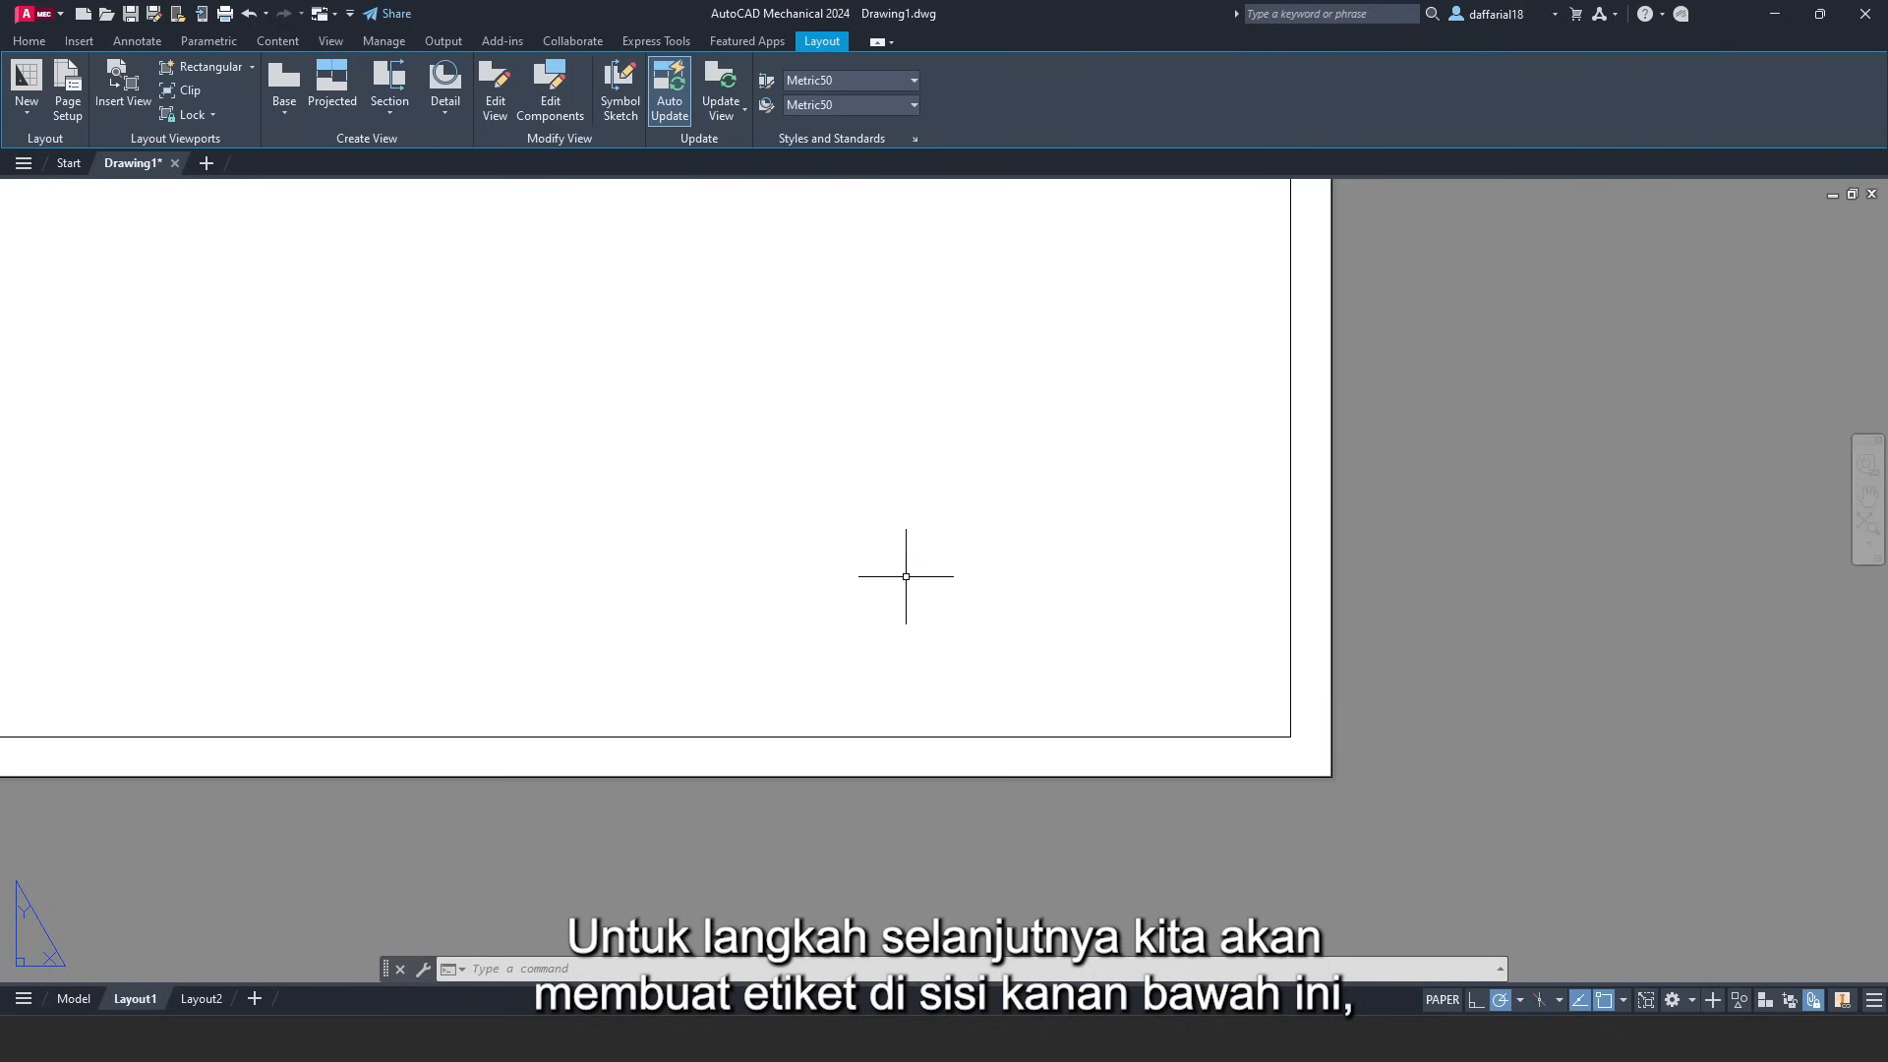
- Draw a 184 × 25 title block rectangle at the border's bottom-right corner
click(30, 41)
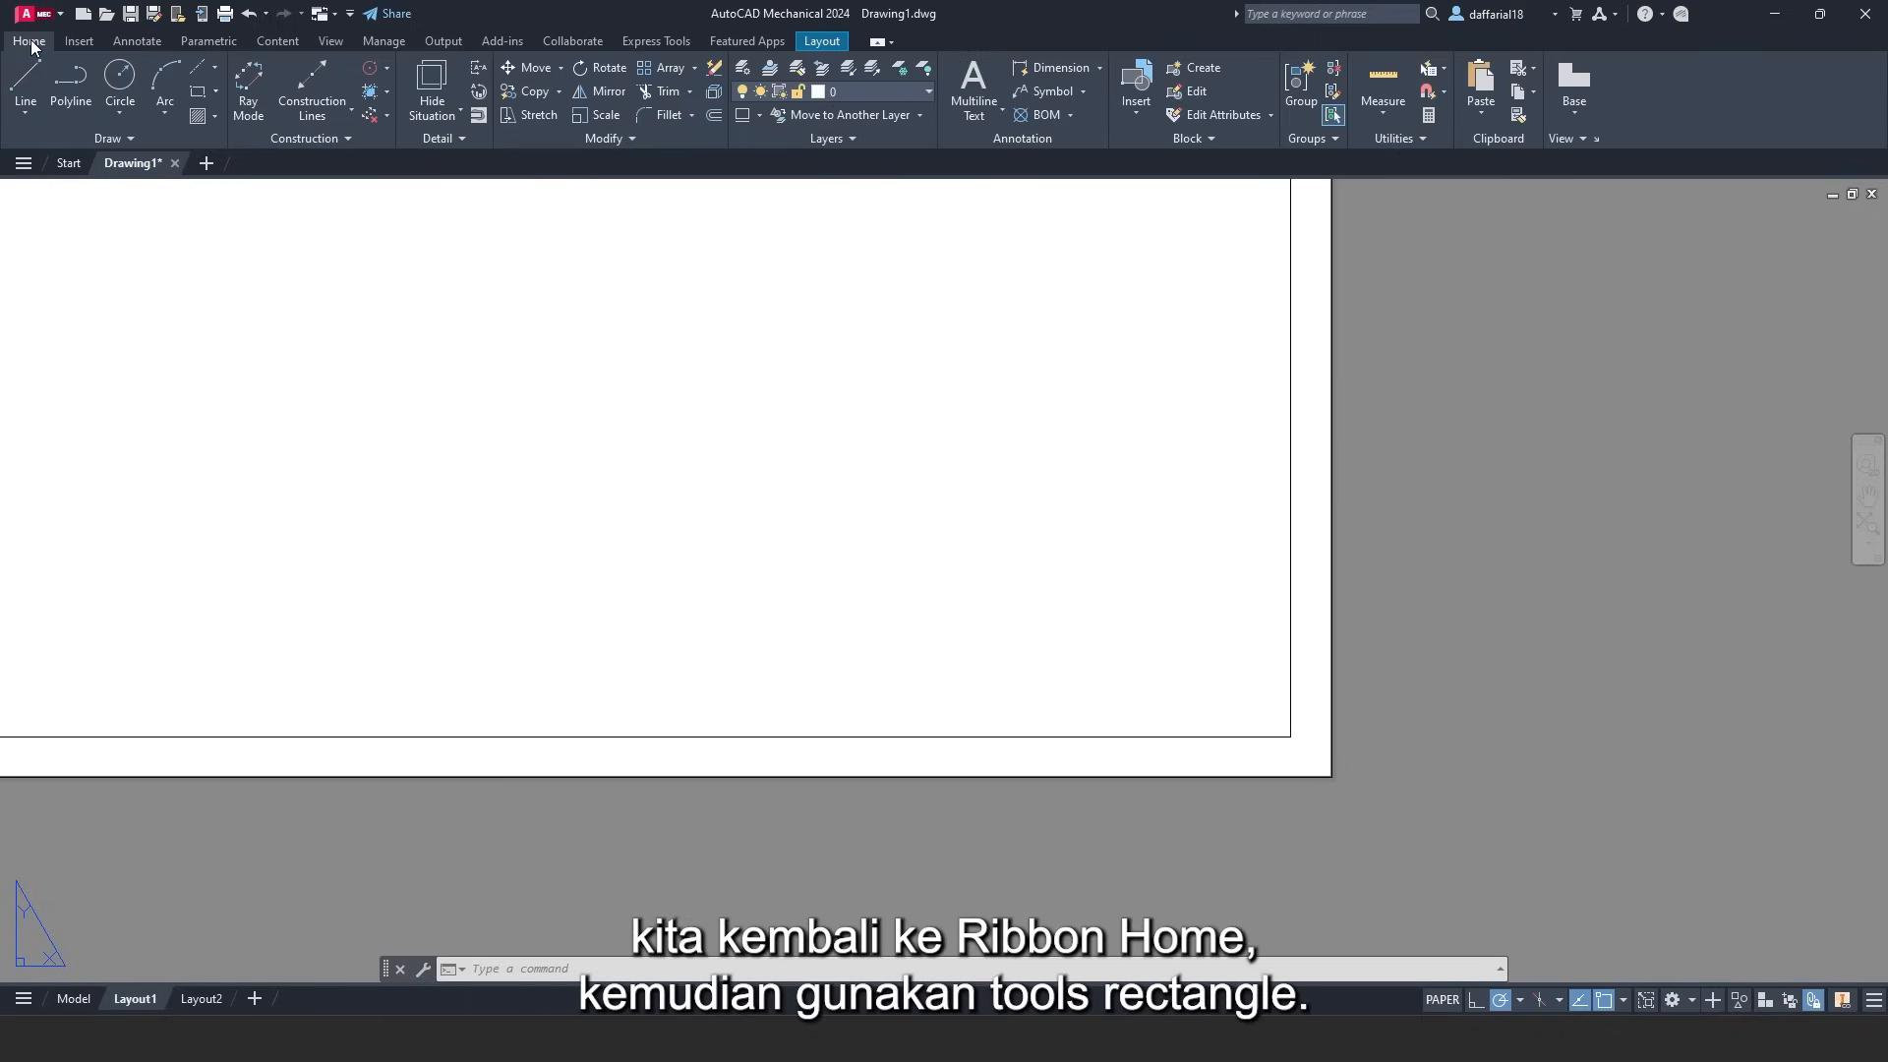
click(203, 96)
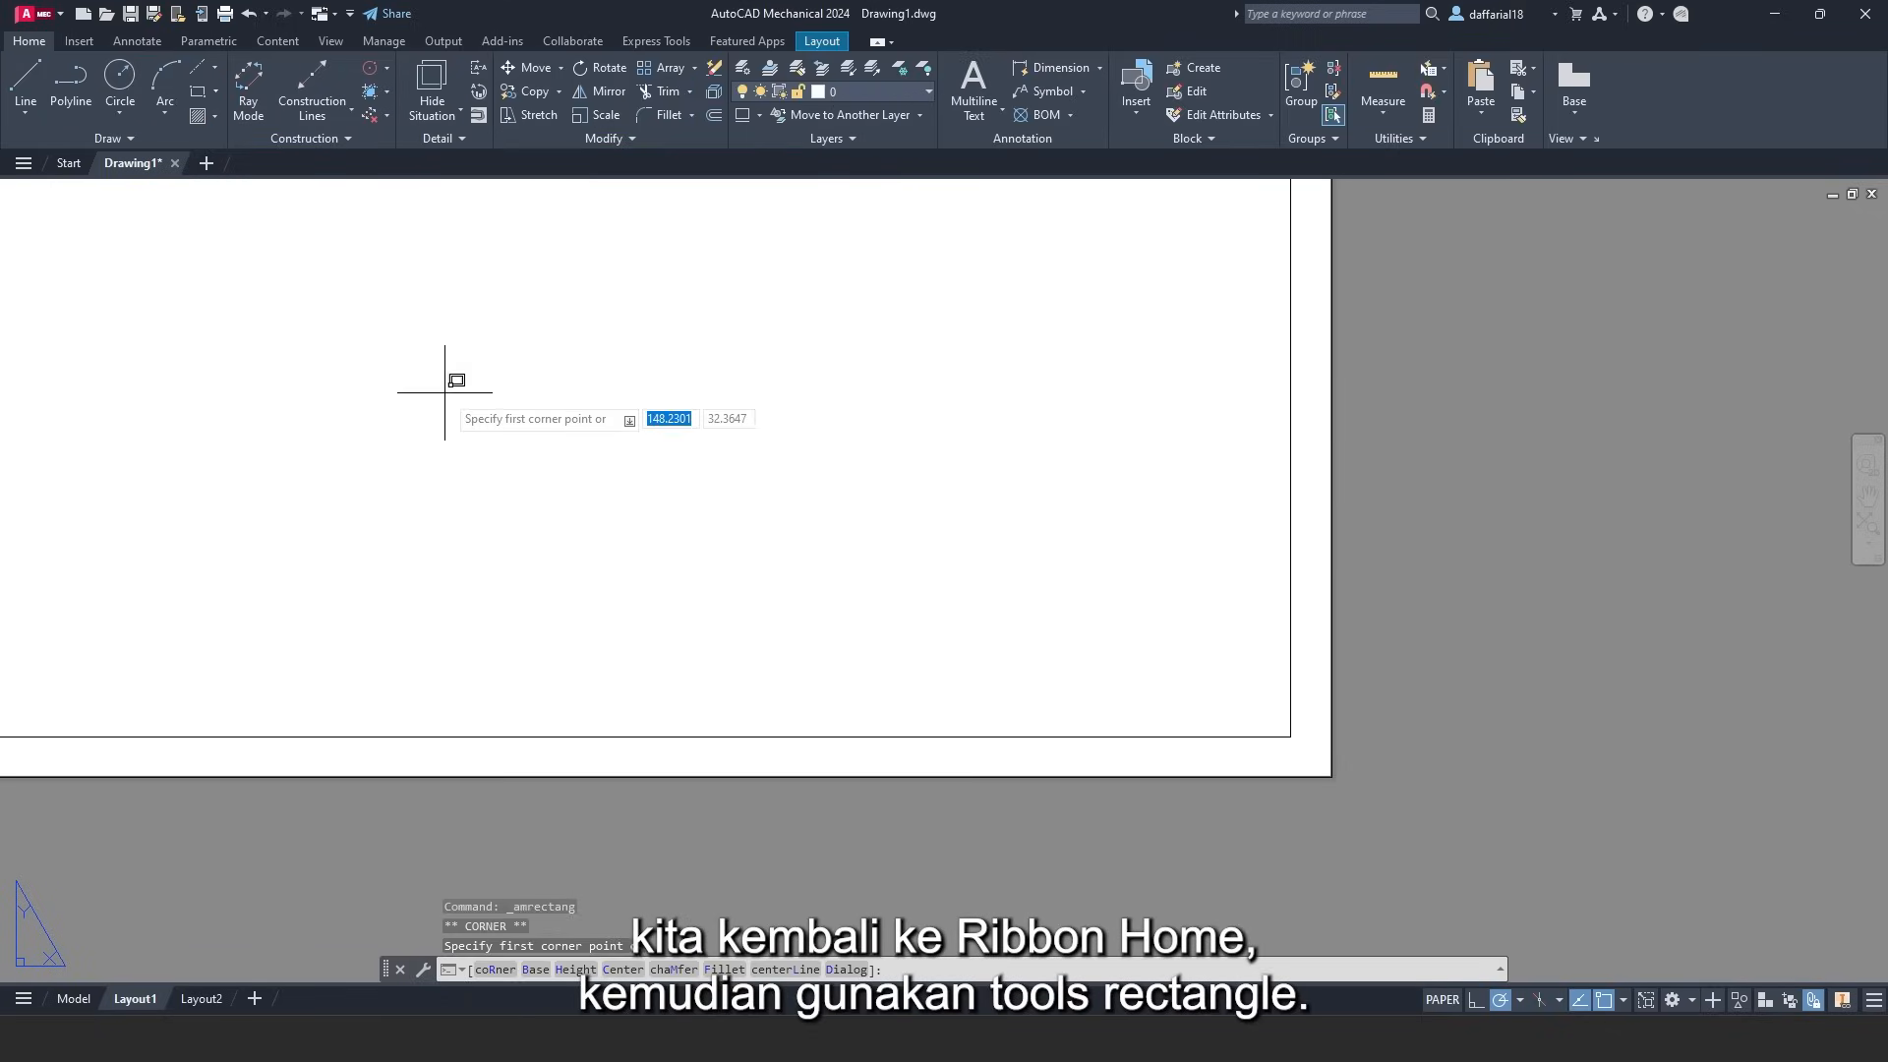
click(1290, 735)
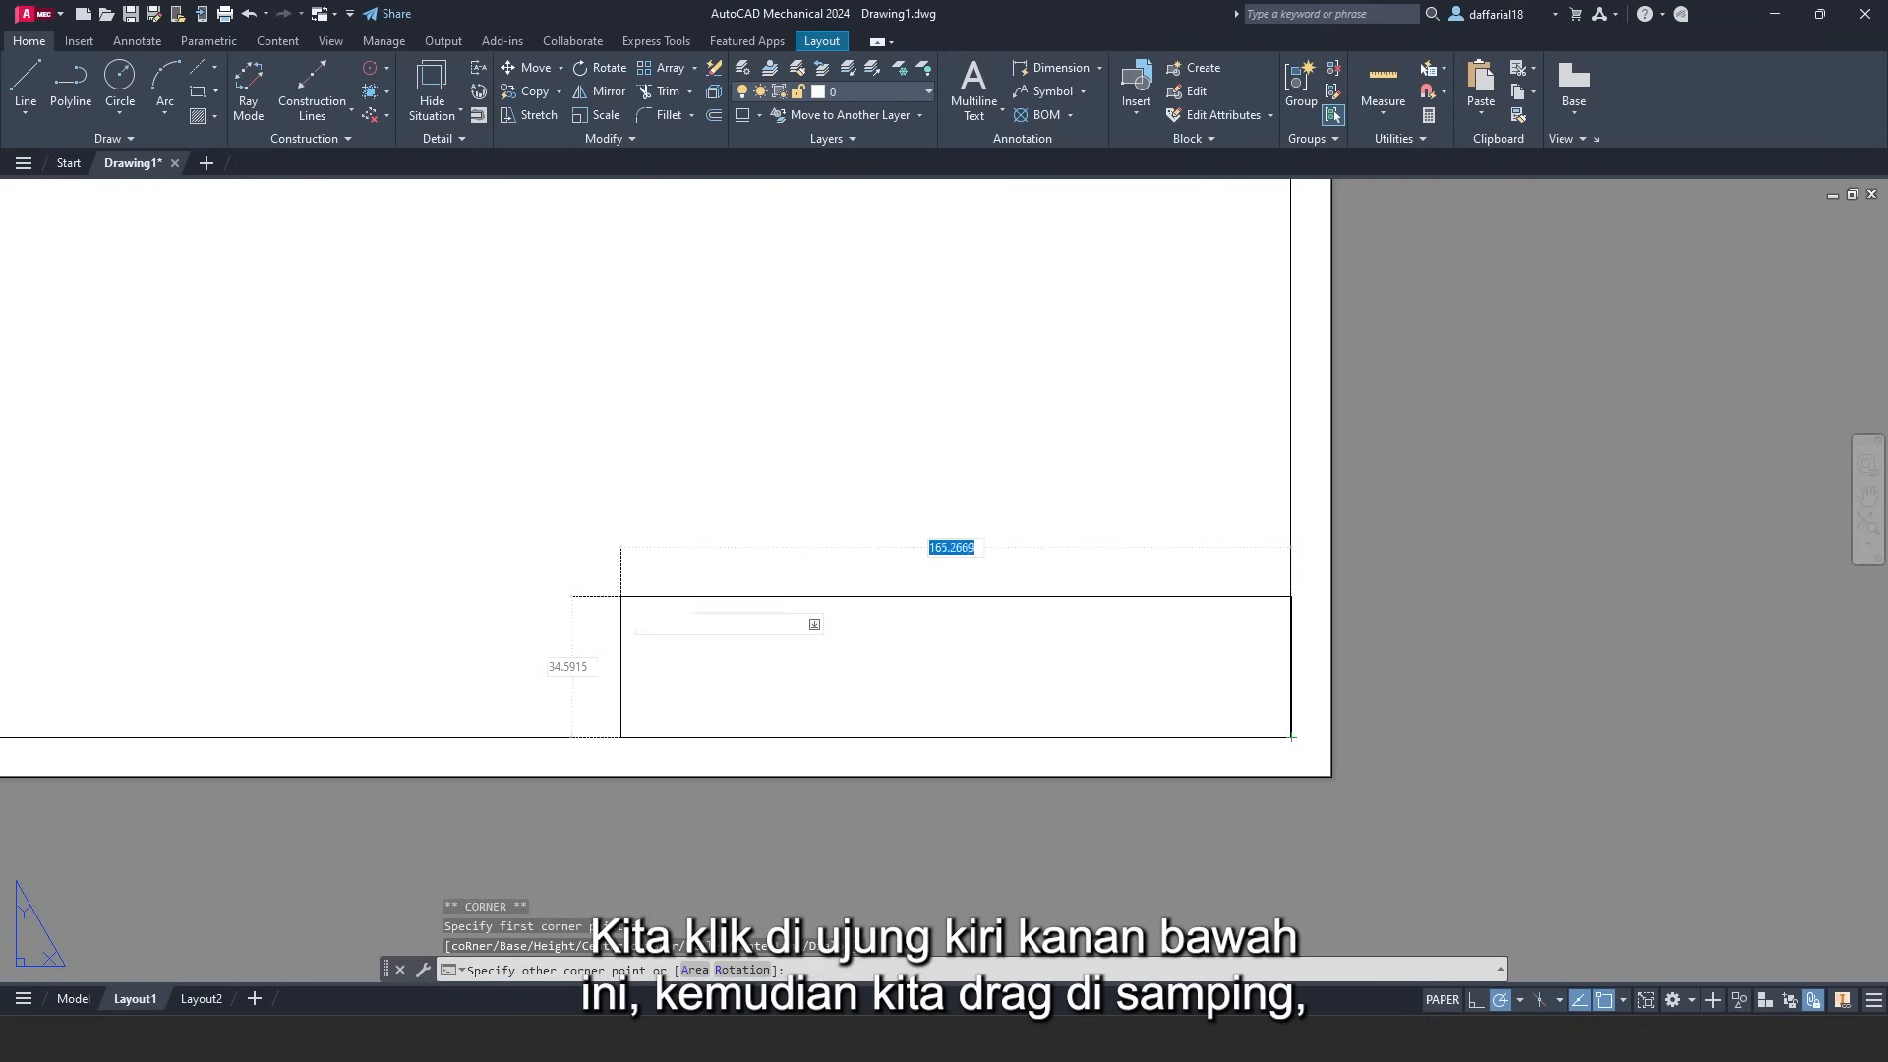
text(184)
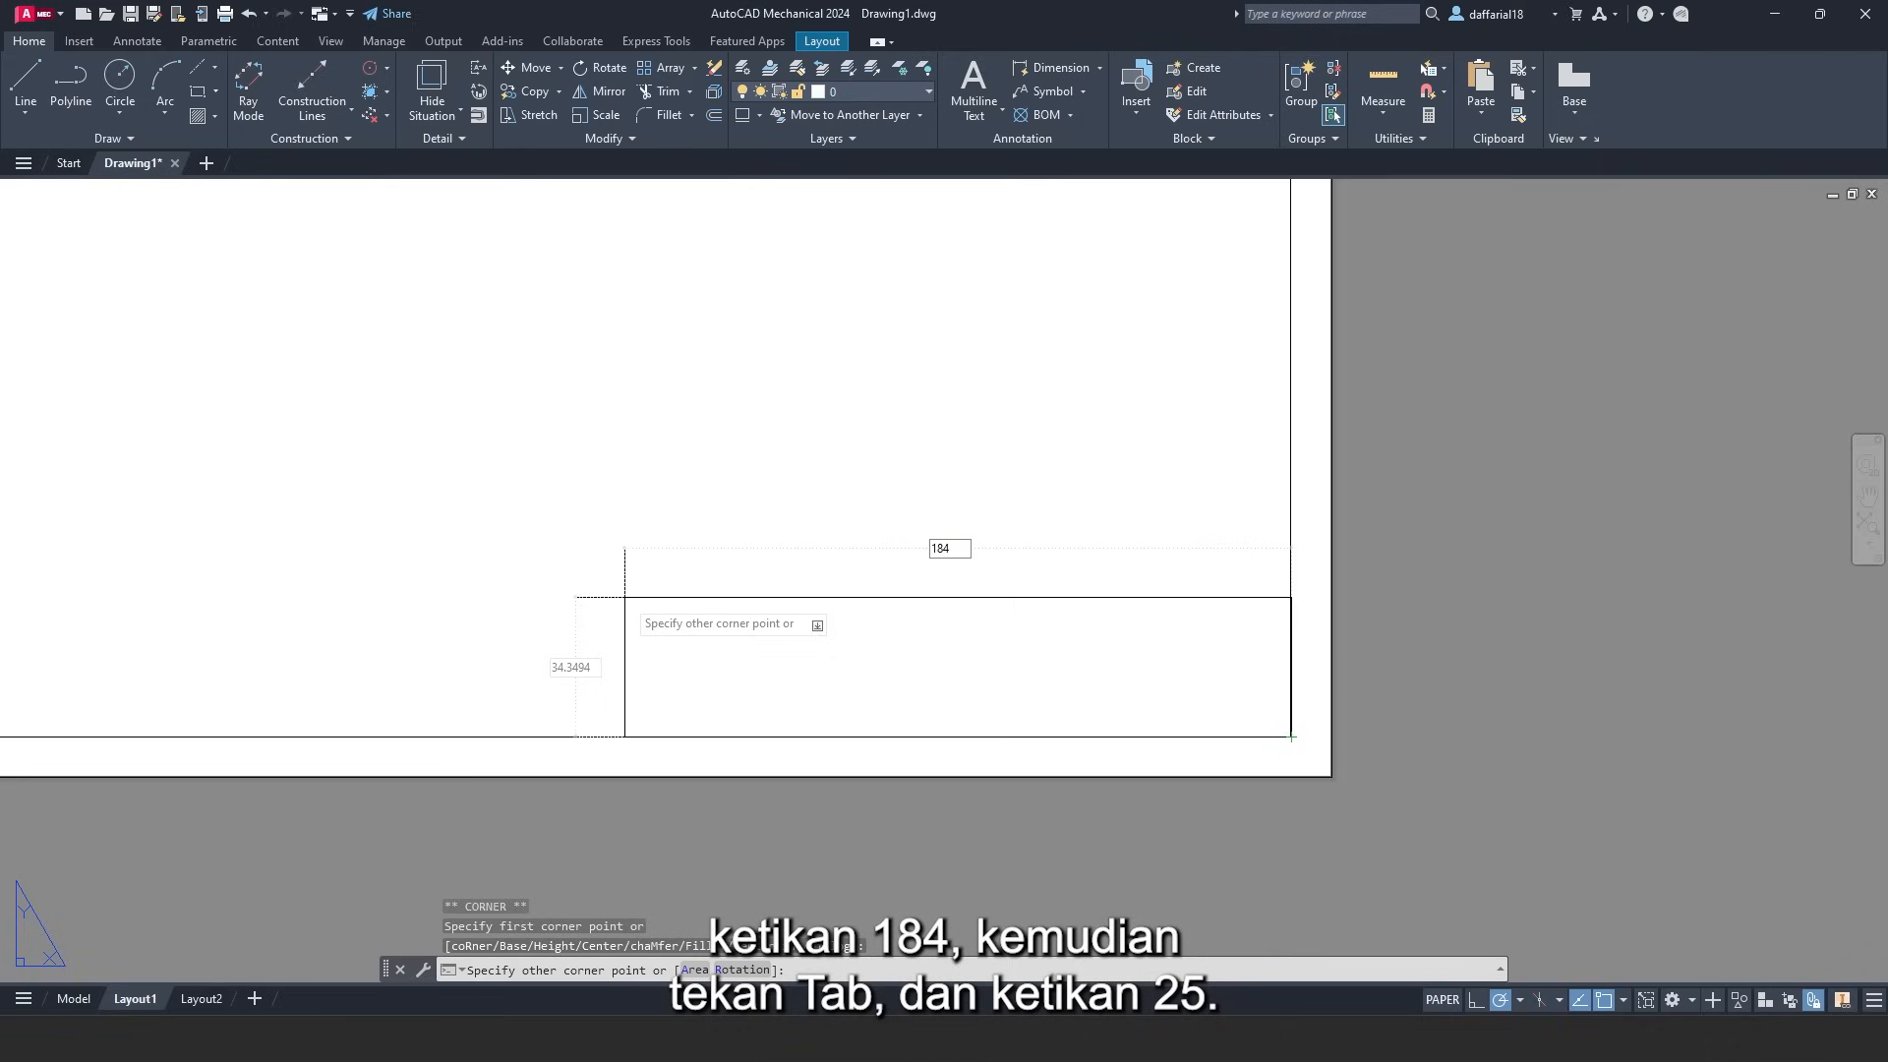
key(Tab)
text(2)
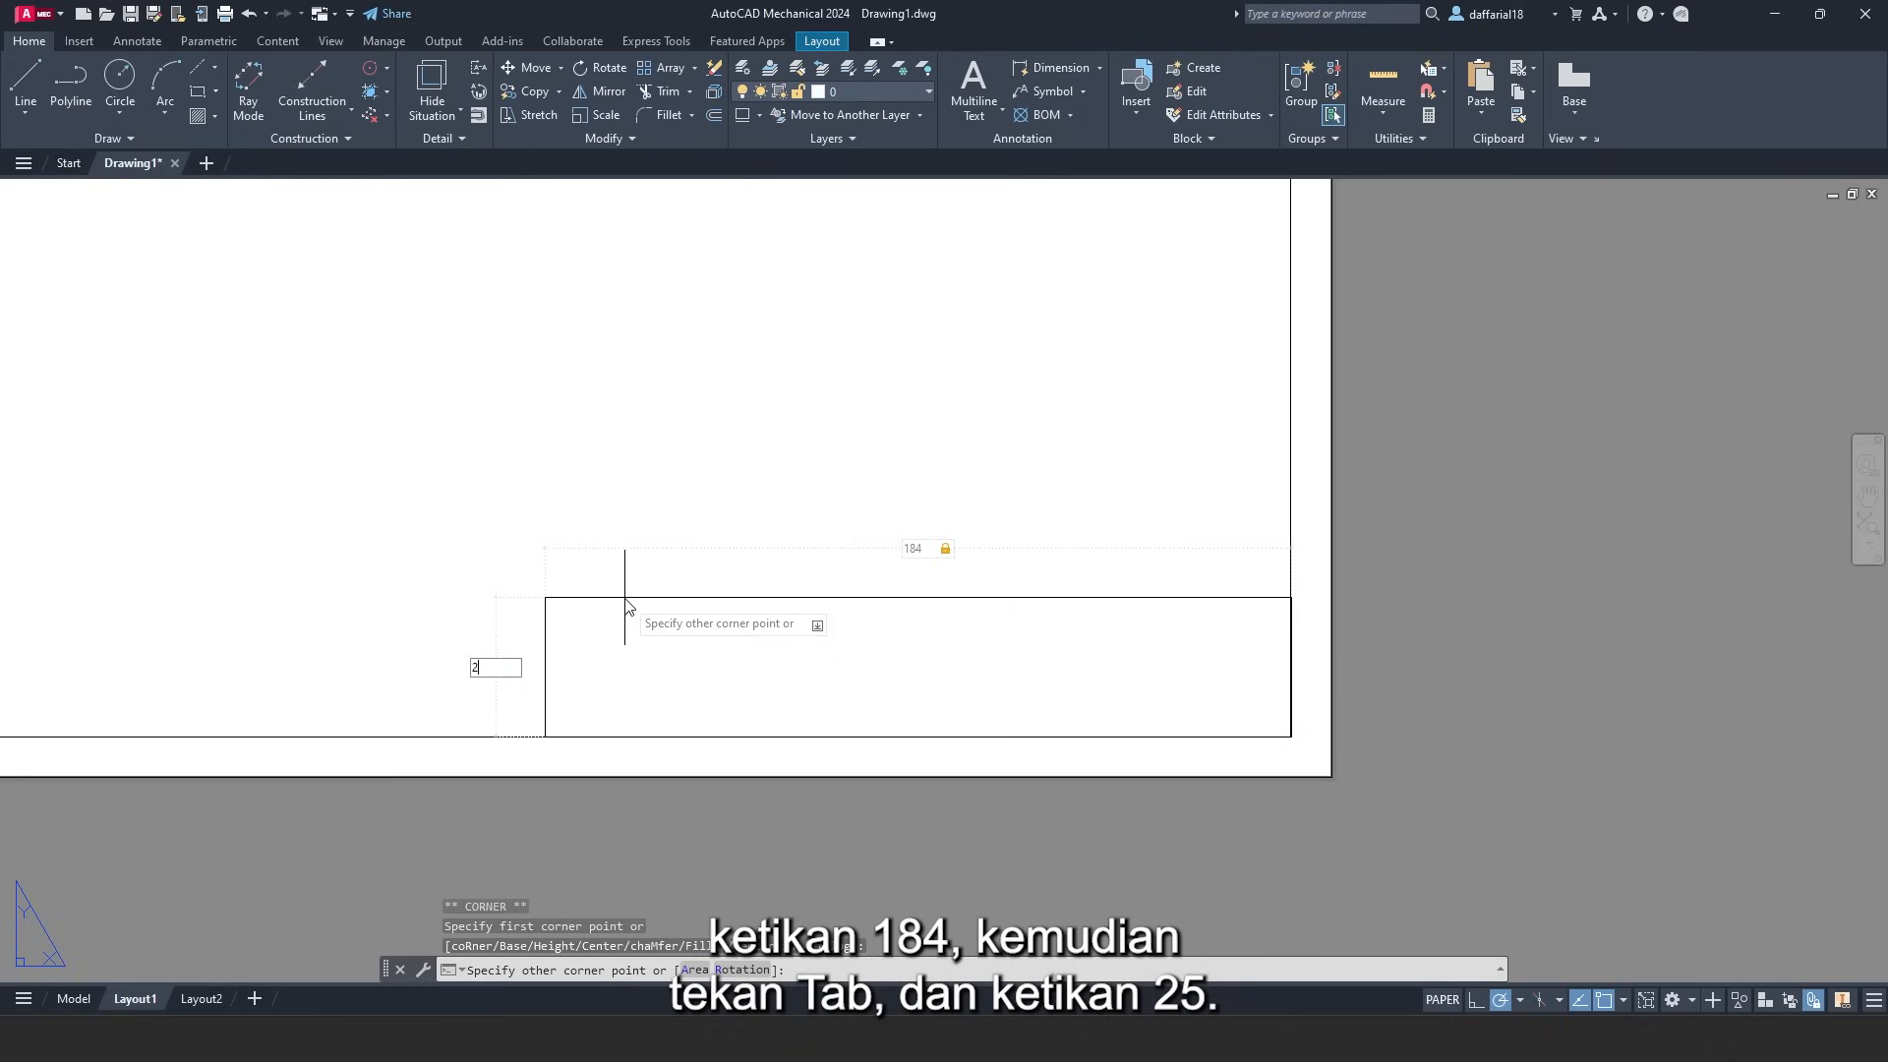
key(Return)
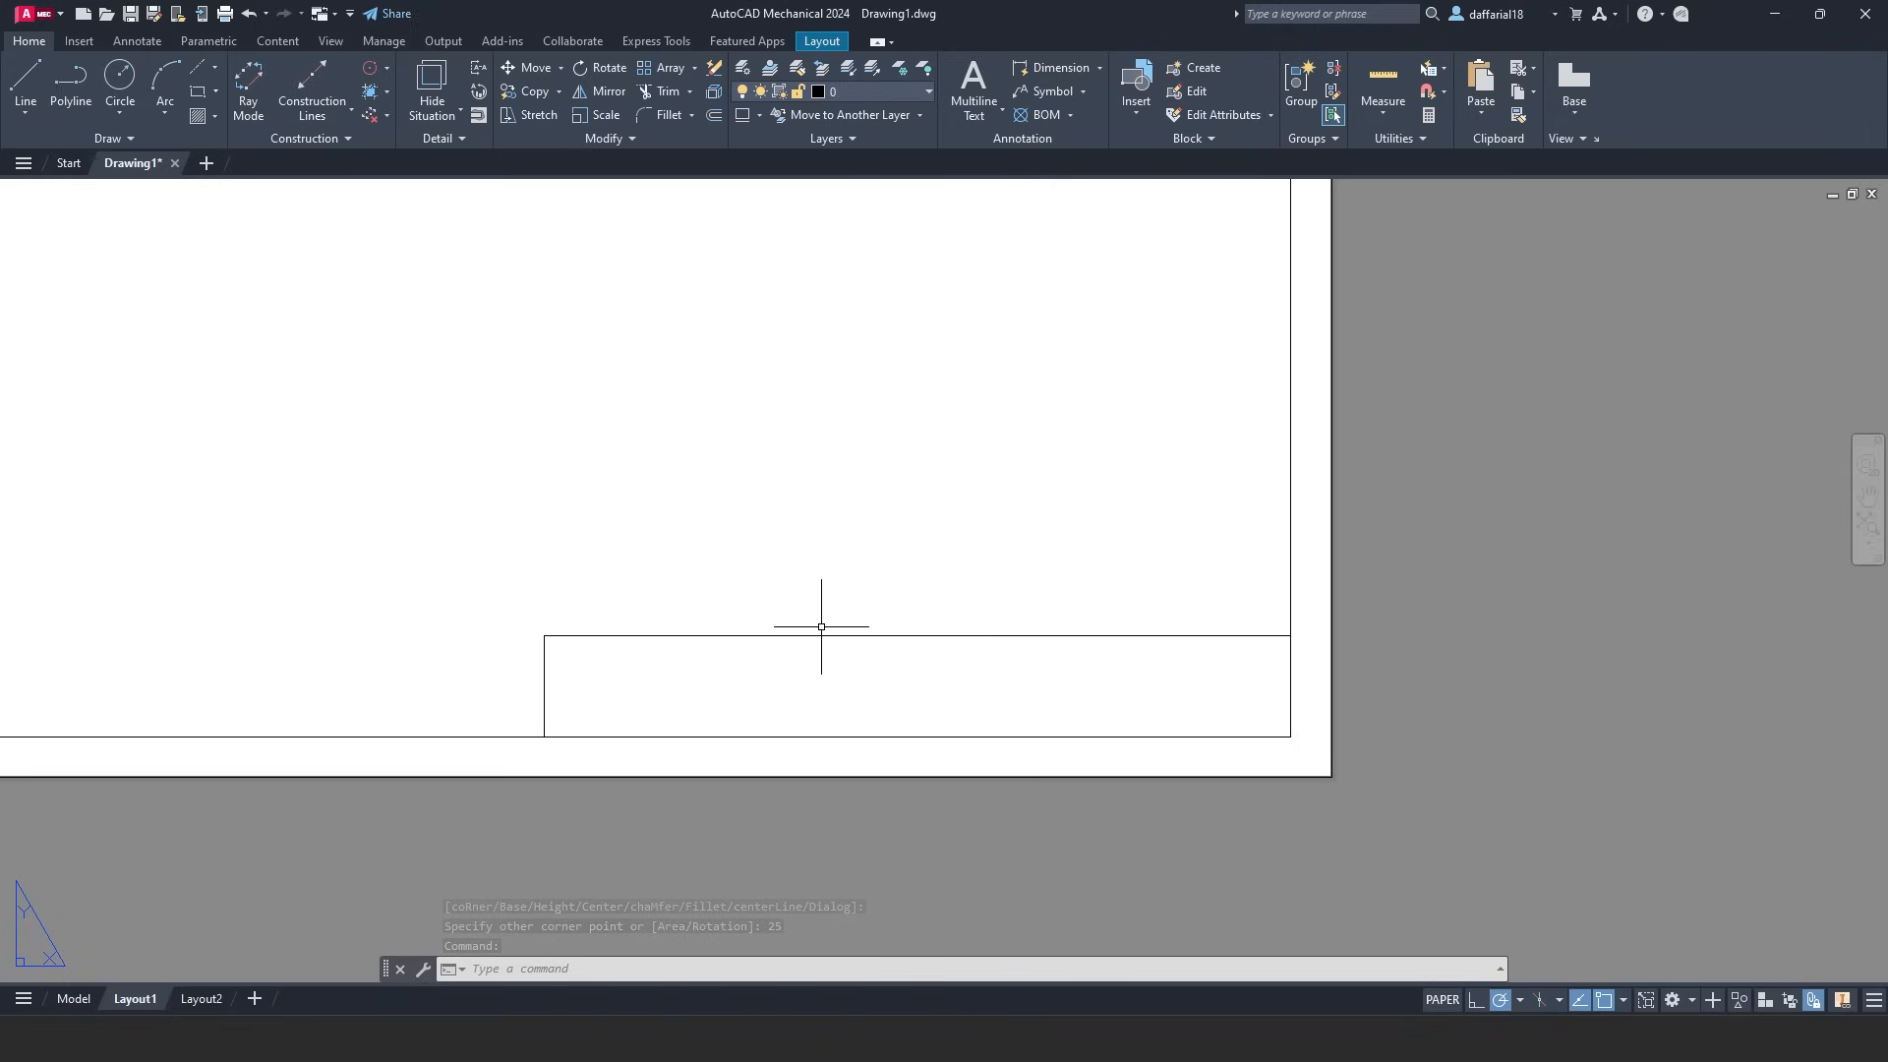
- Draw a 10-tall full-width rectangle from the title block's lower-right corner as the bottom row
scroll(936, 724, up, 2)
middle_drag(948, 721, 823, 724)
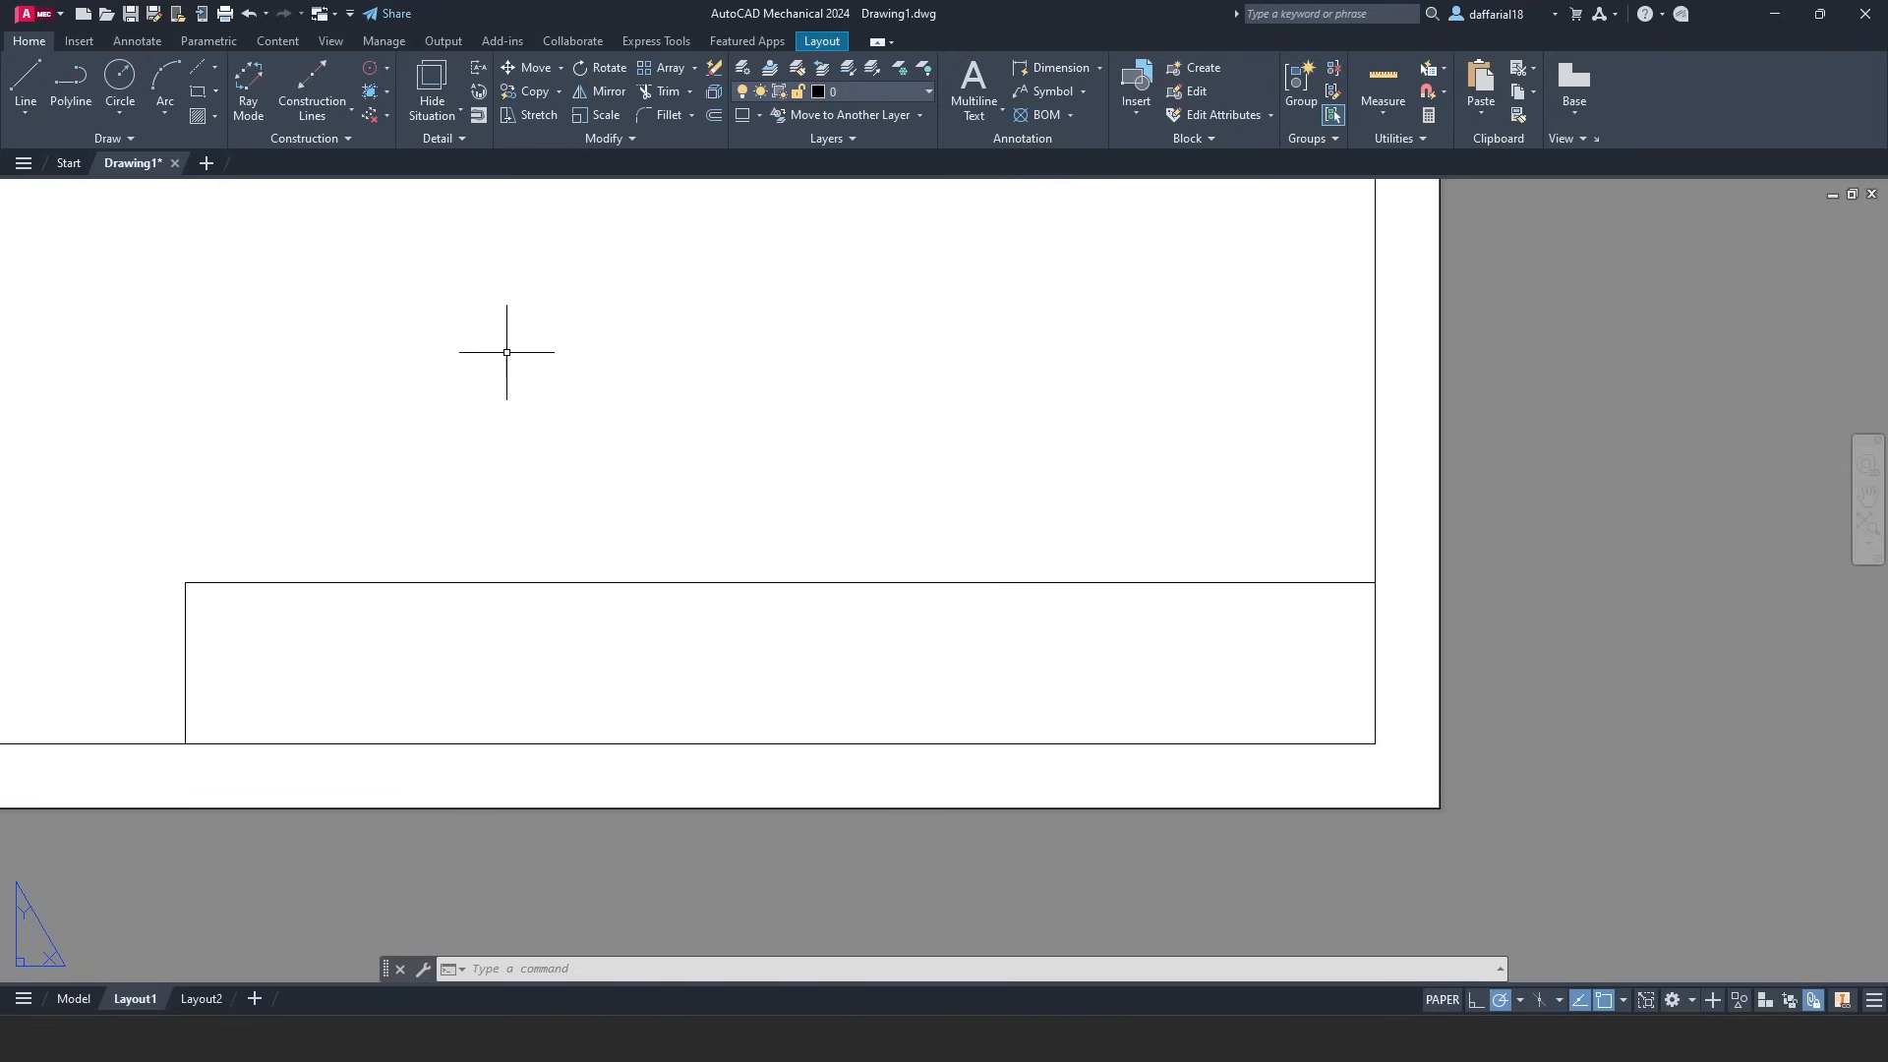
click(199, 91)
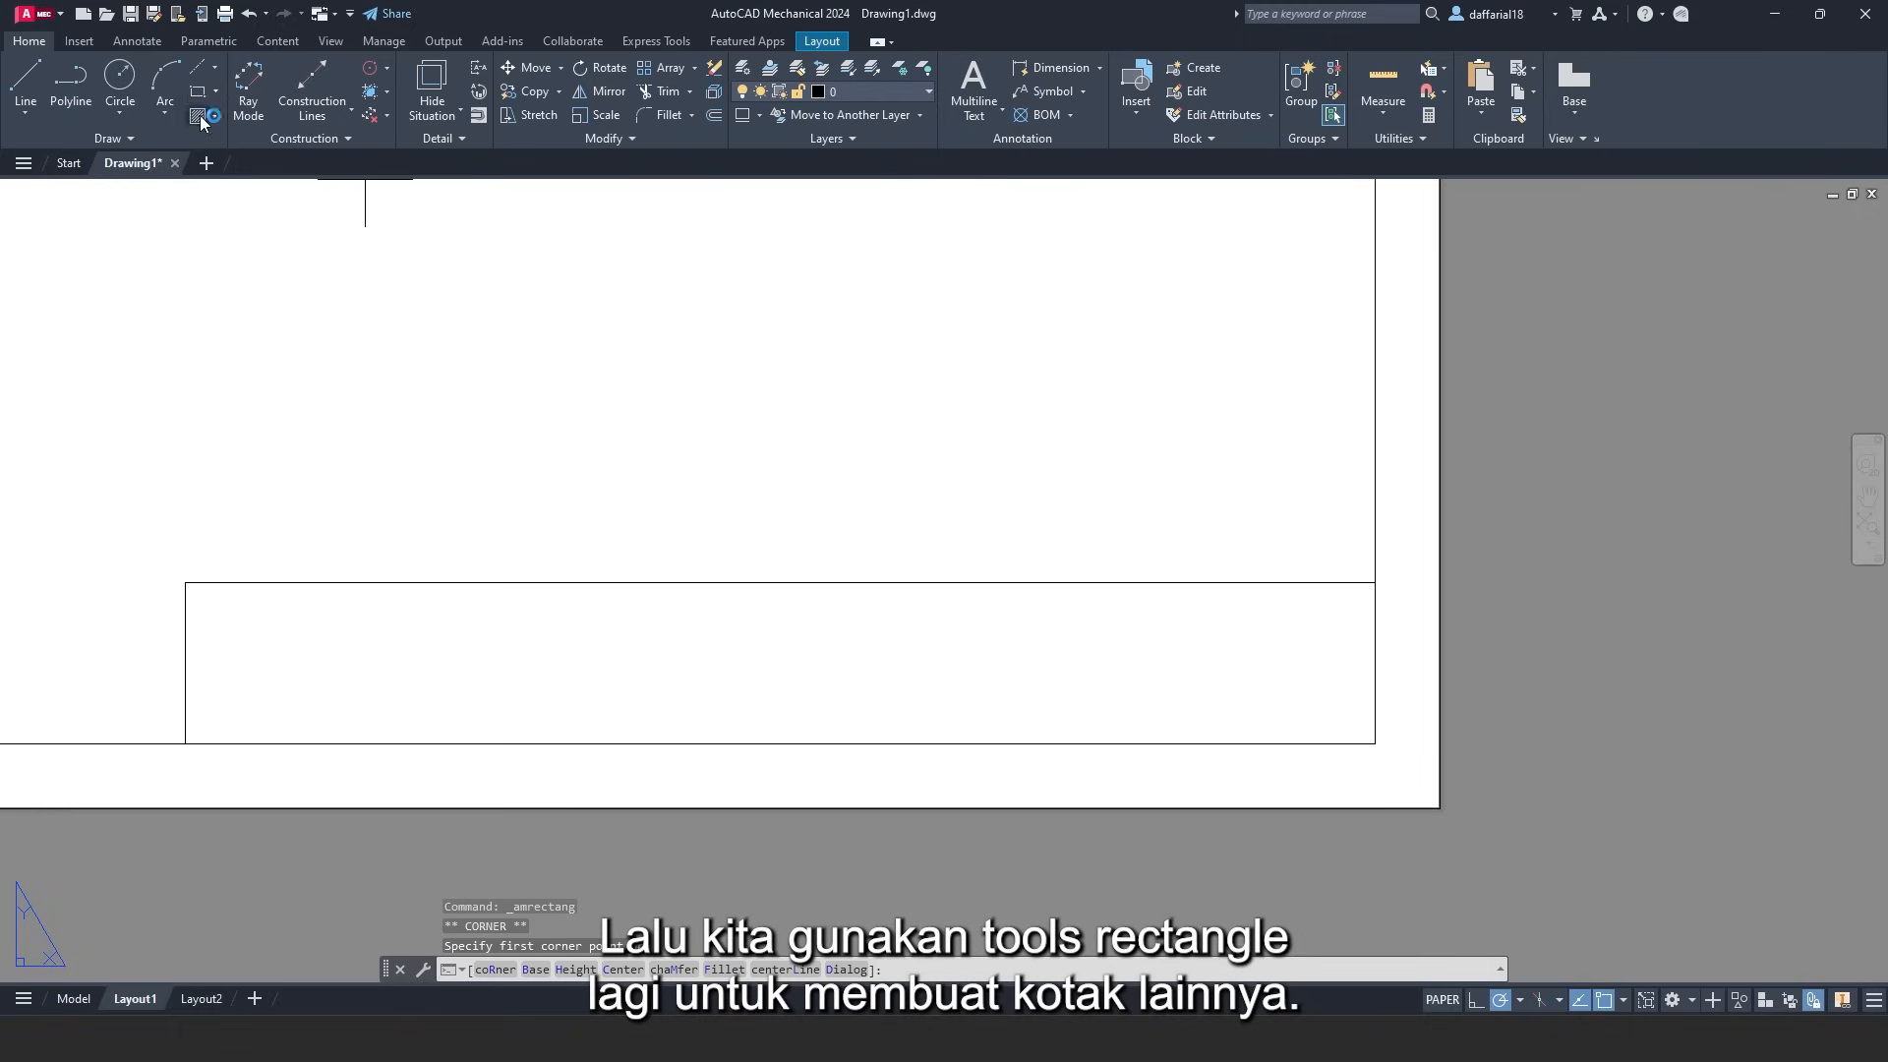
click(1375, 743)
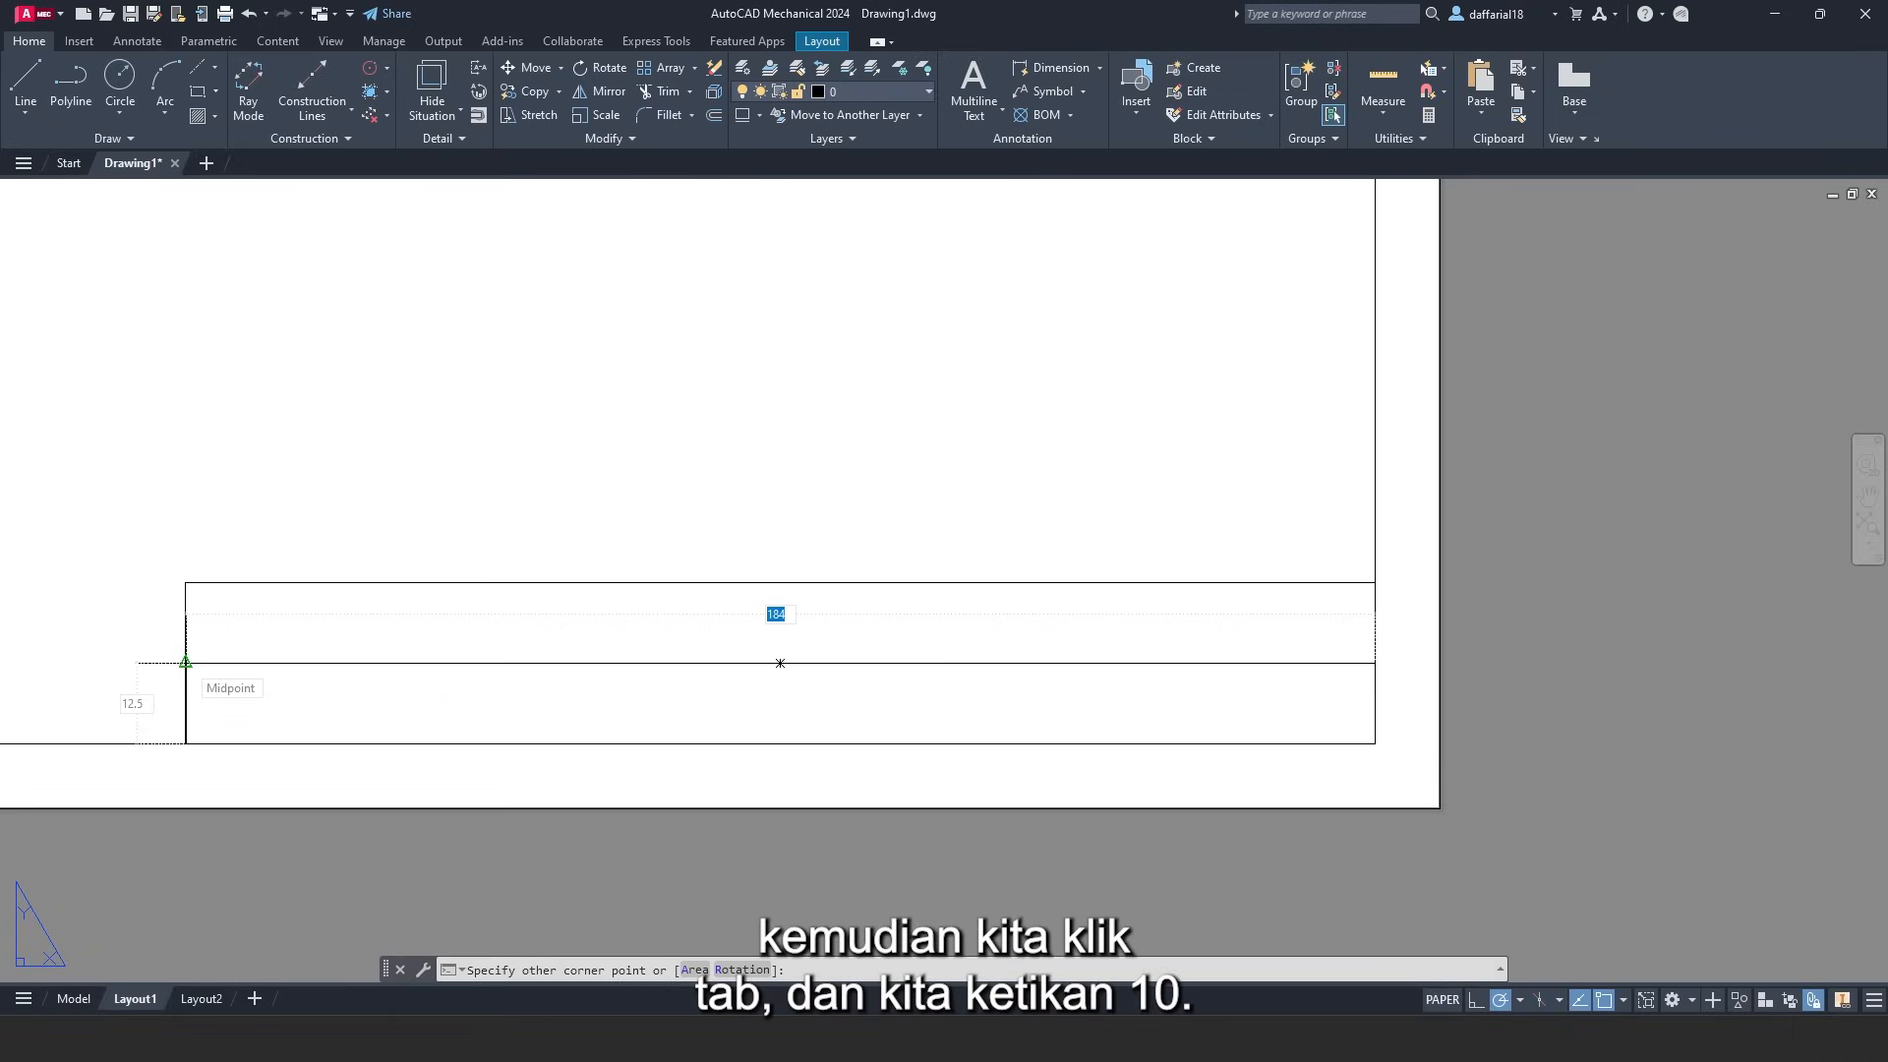
key(Tab)
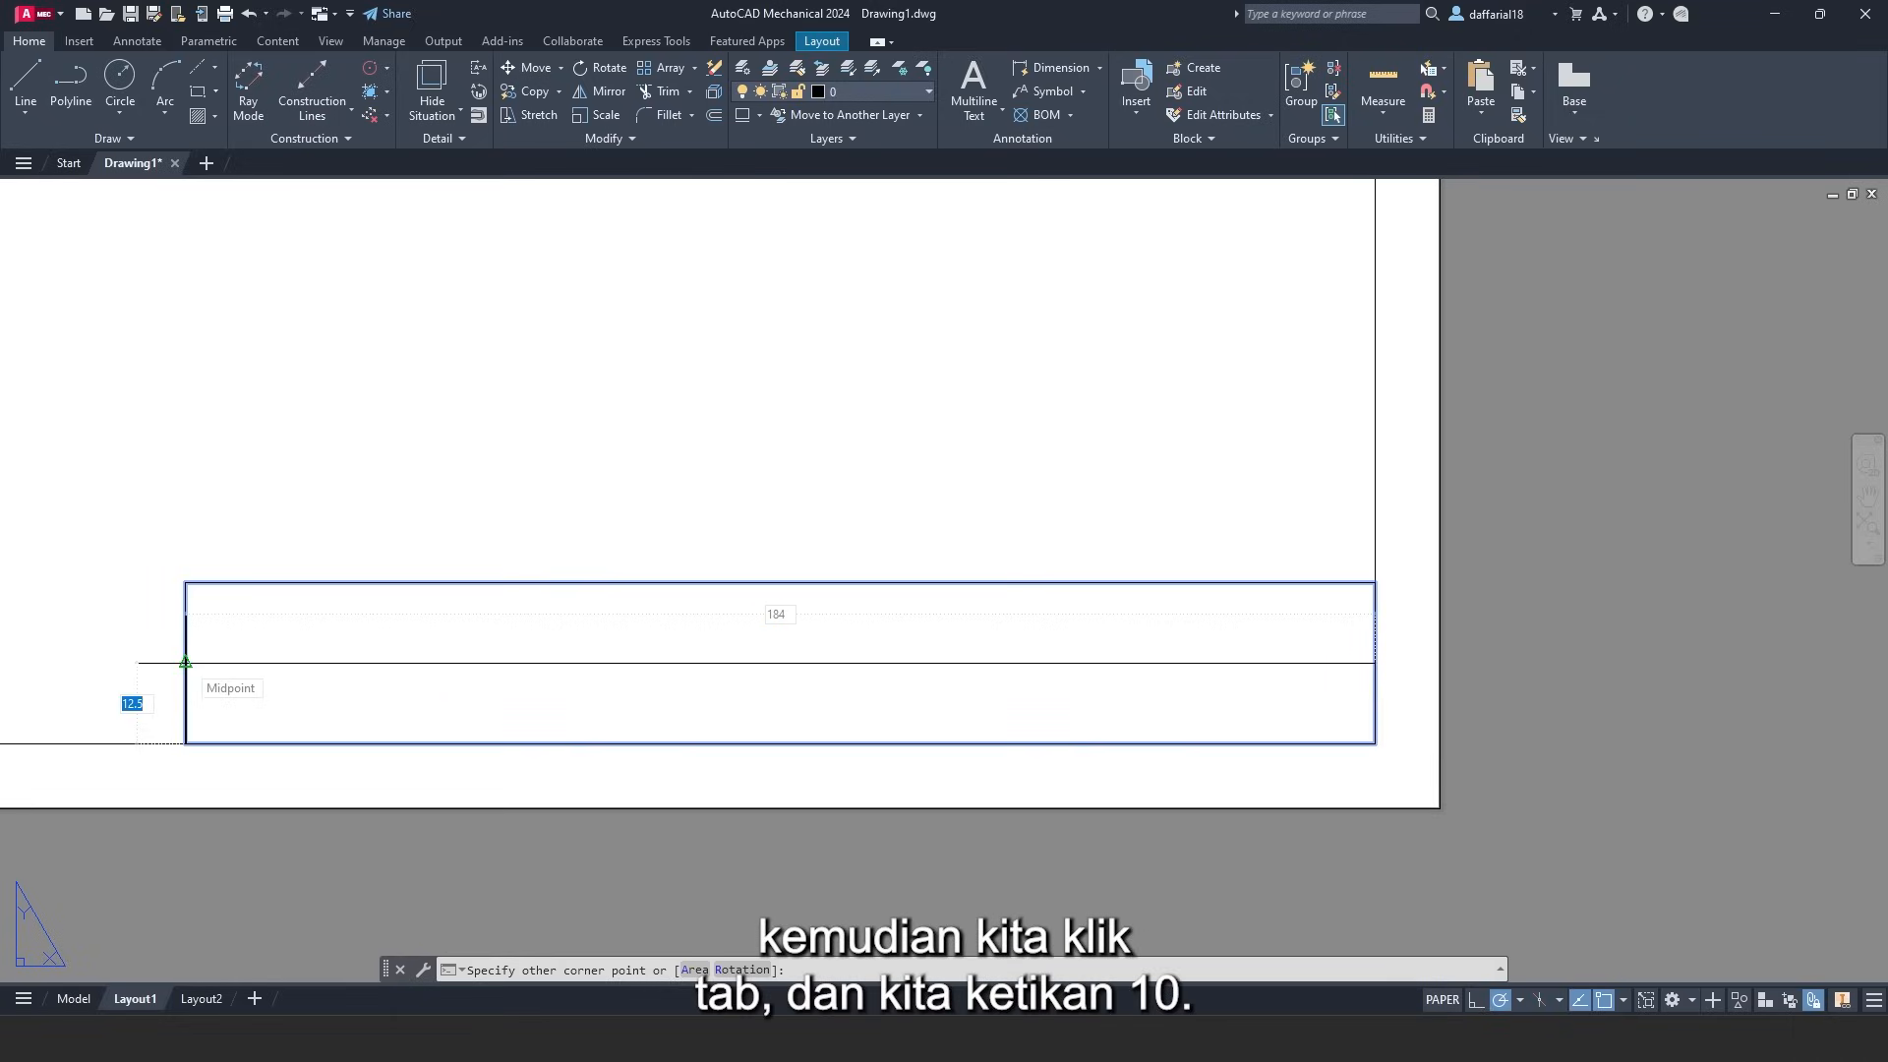
text(10)
key(Return)
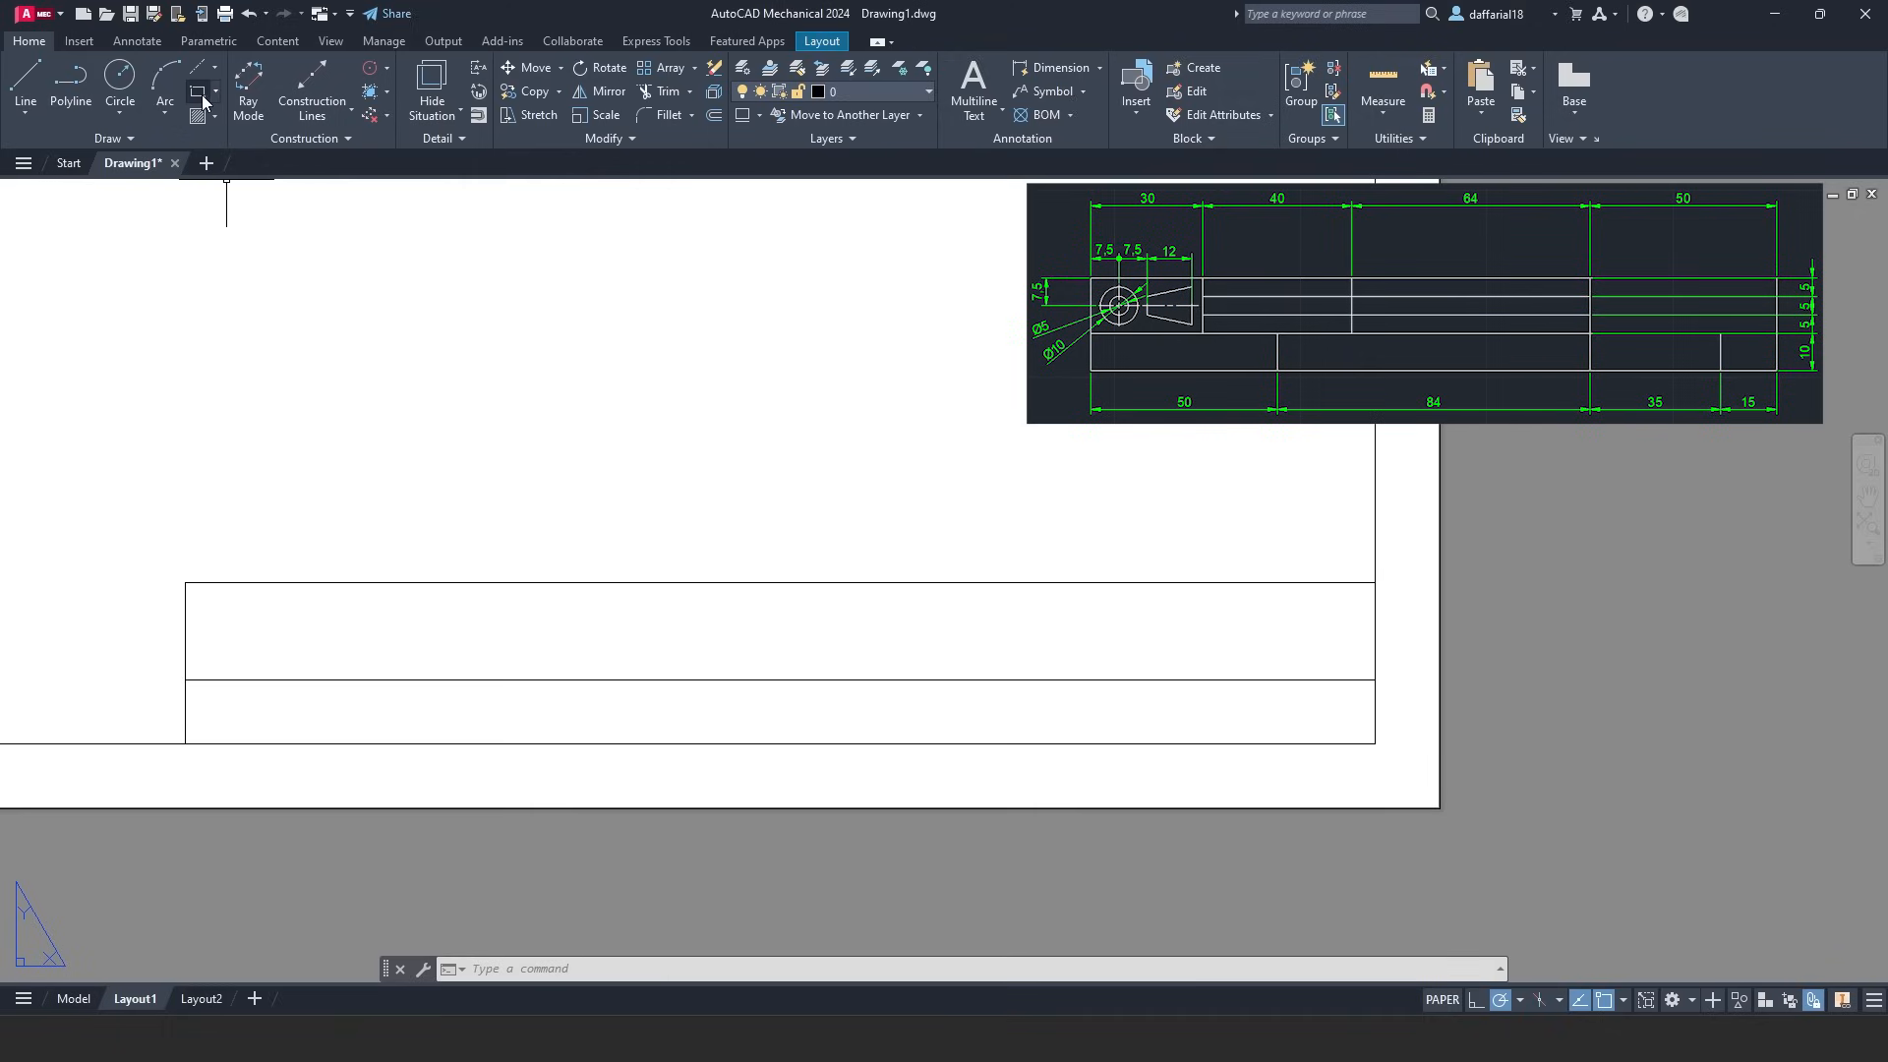
- Draw the 30- and 40-wide cells starting from the title block's top-left corner
click(203, 98)
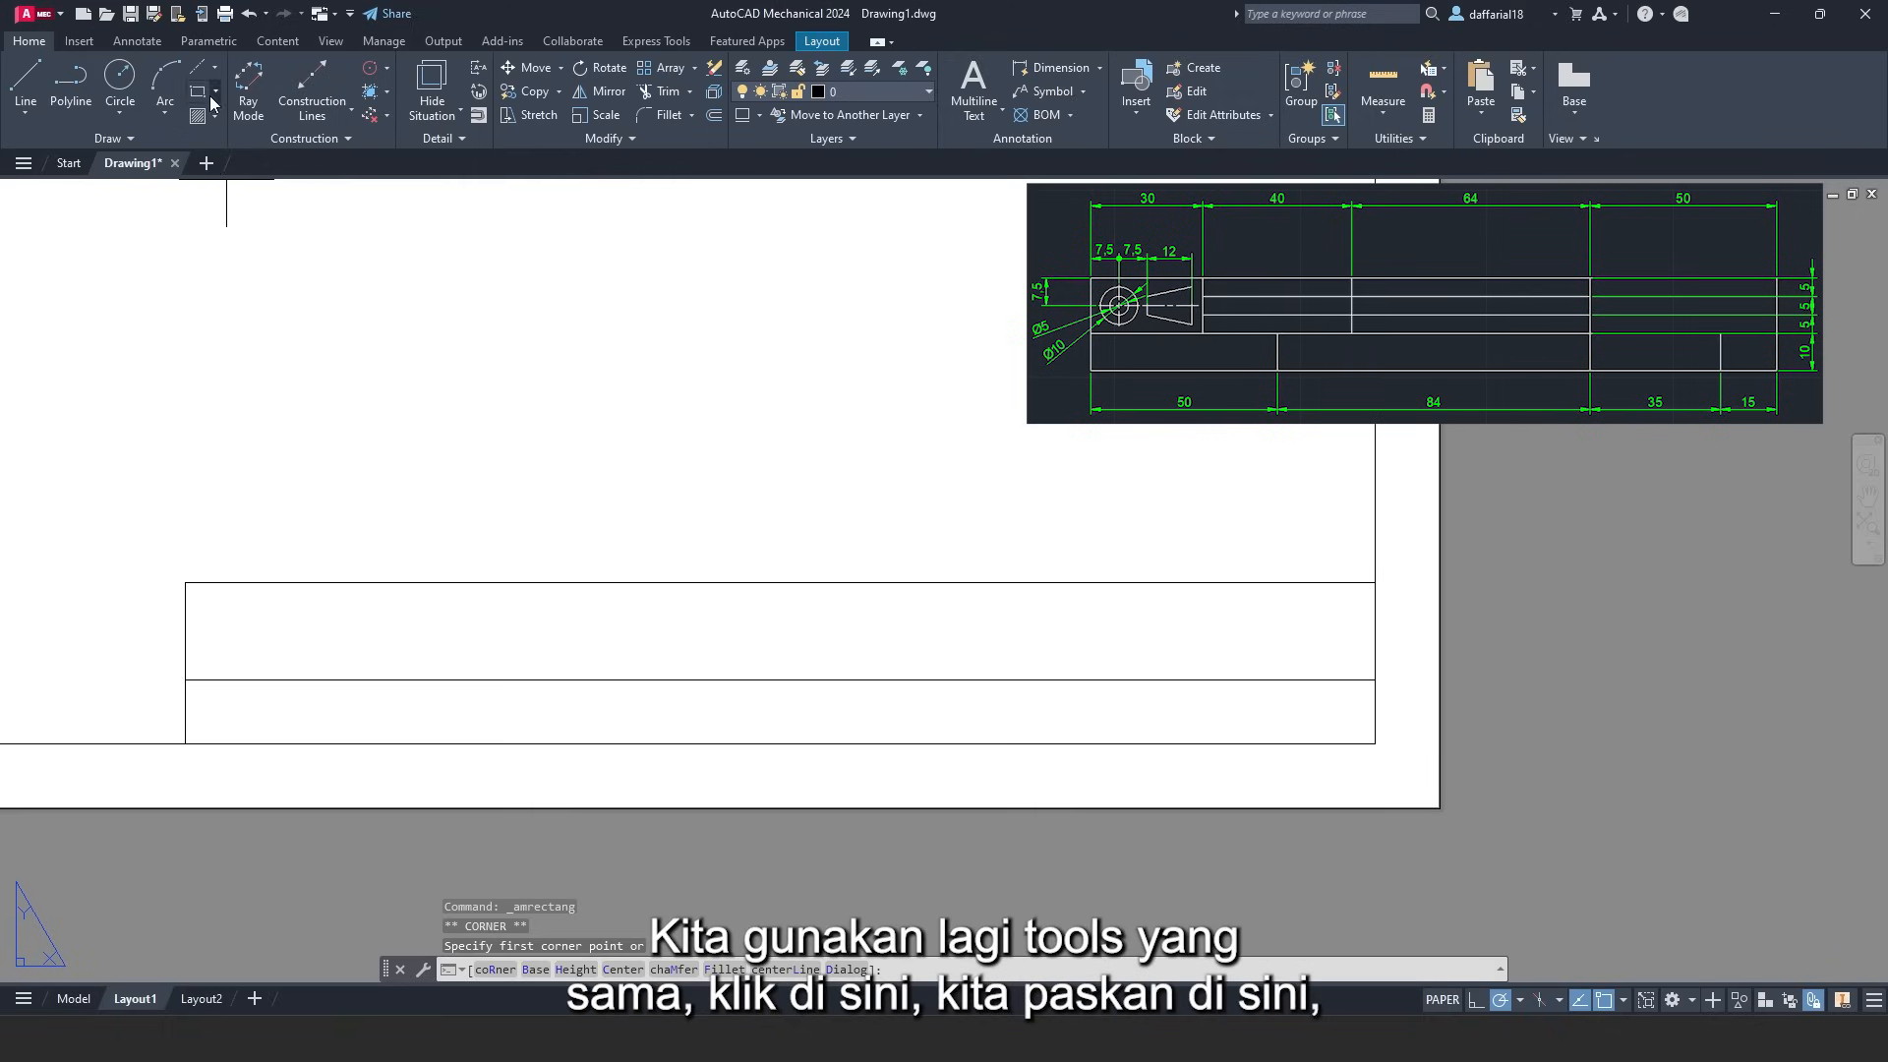
click(187, 583)
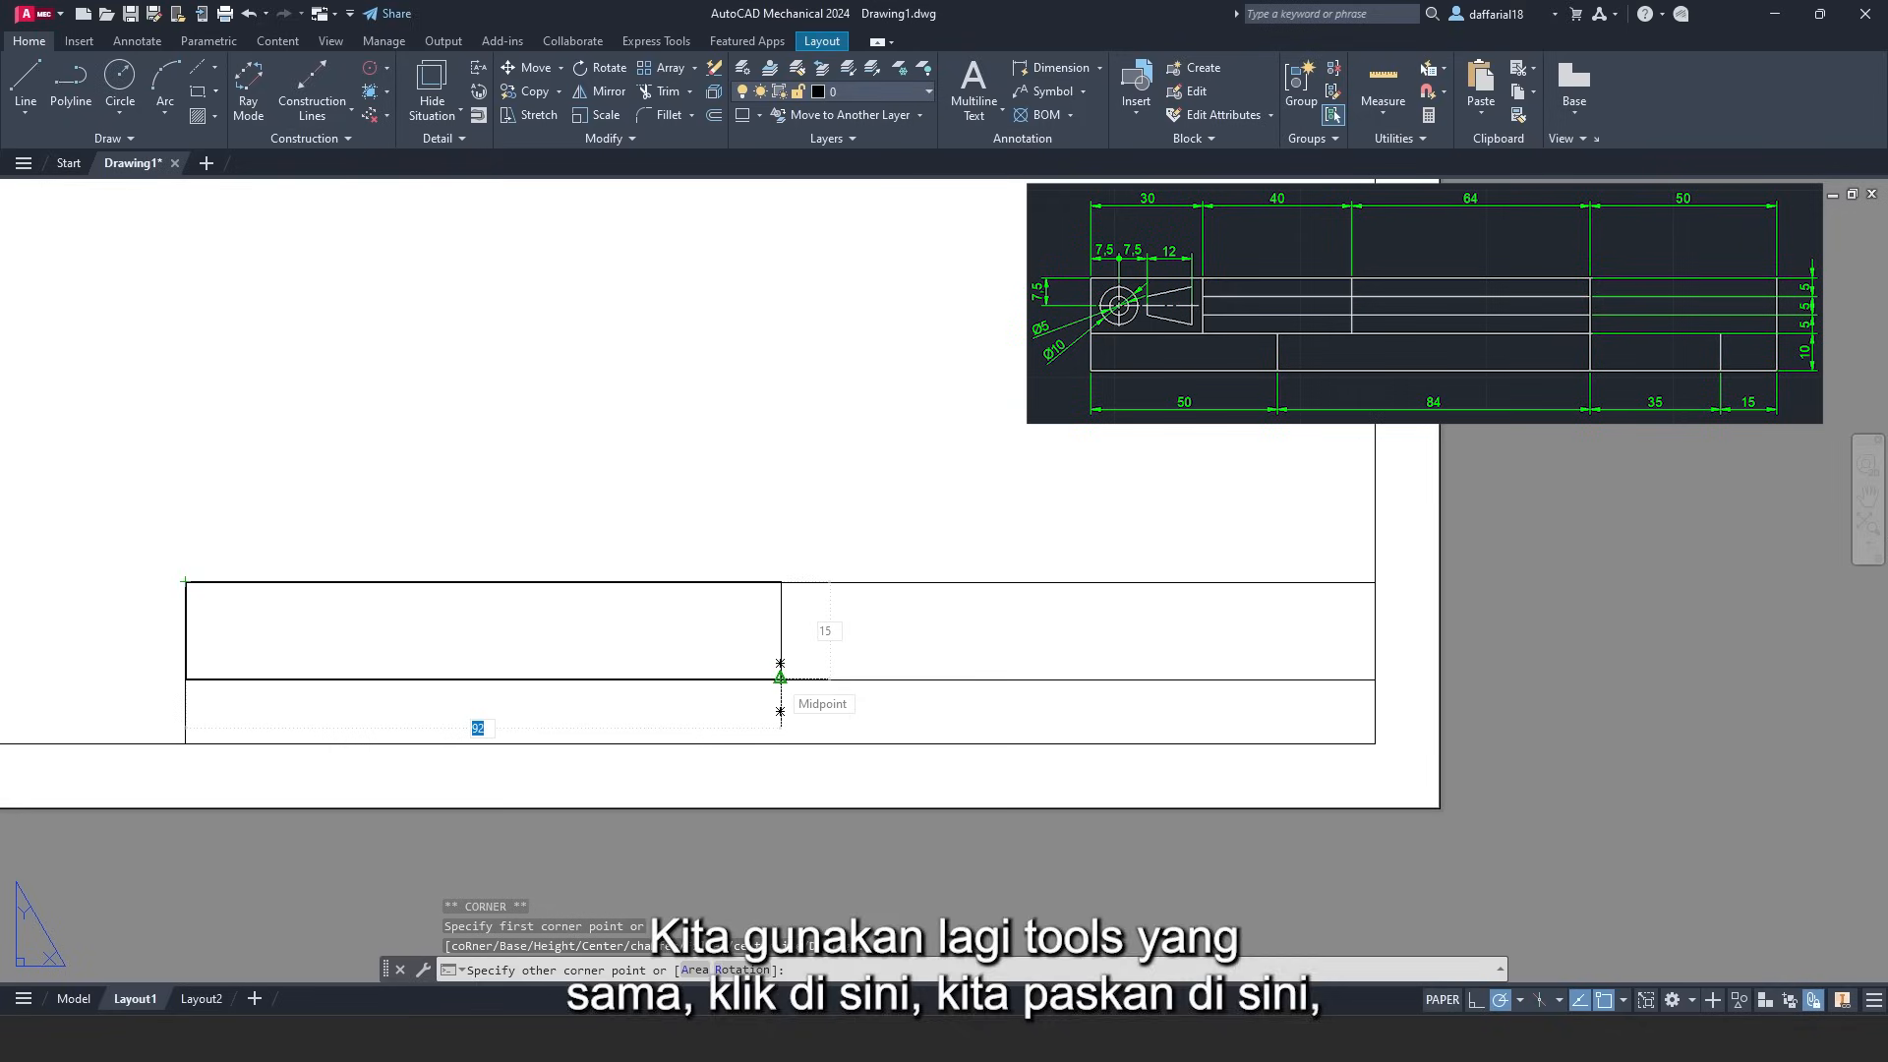
text(30)
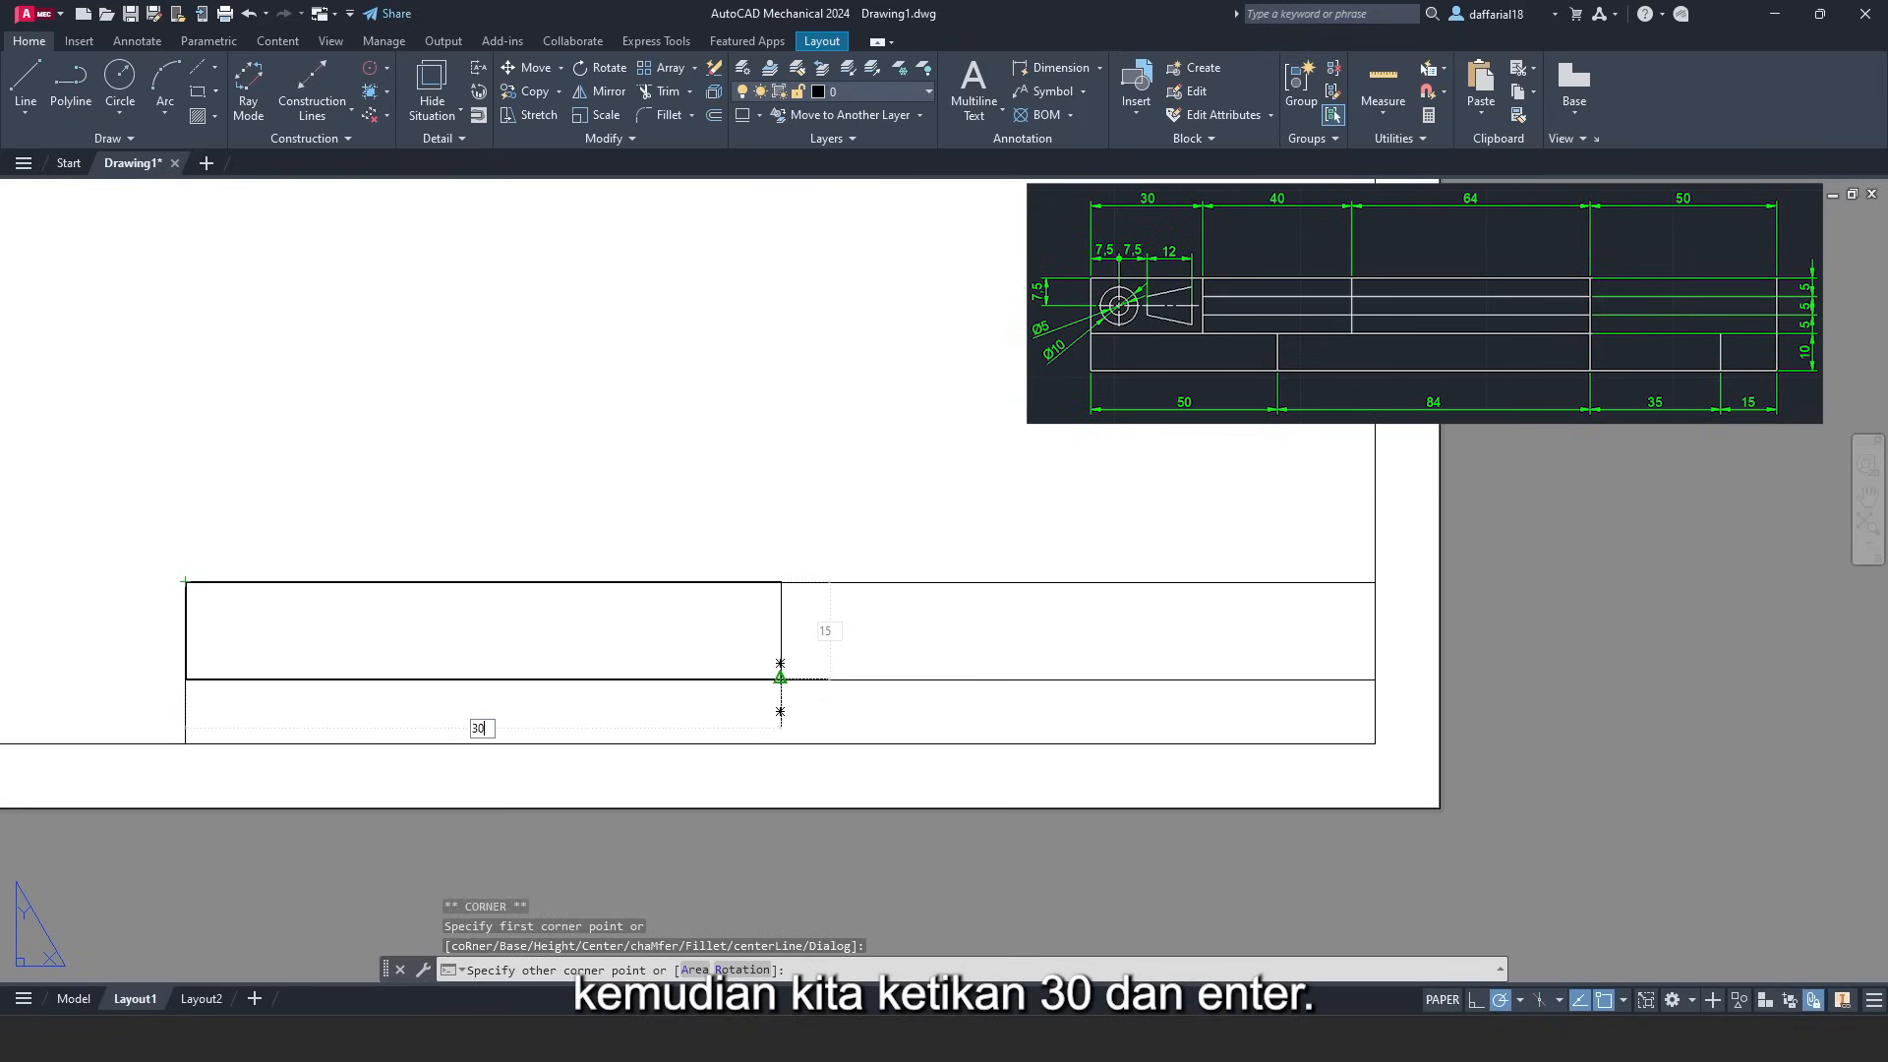
key(Return)
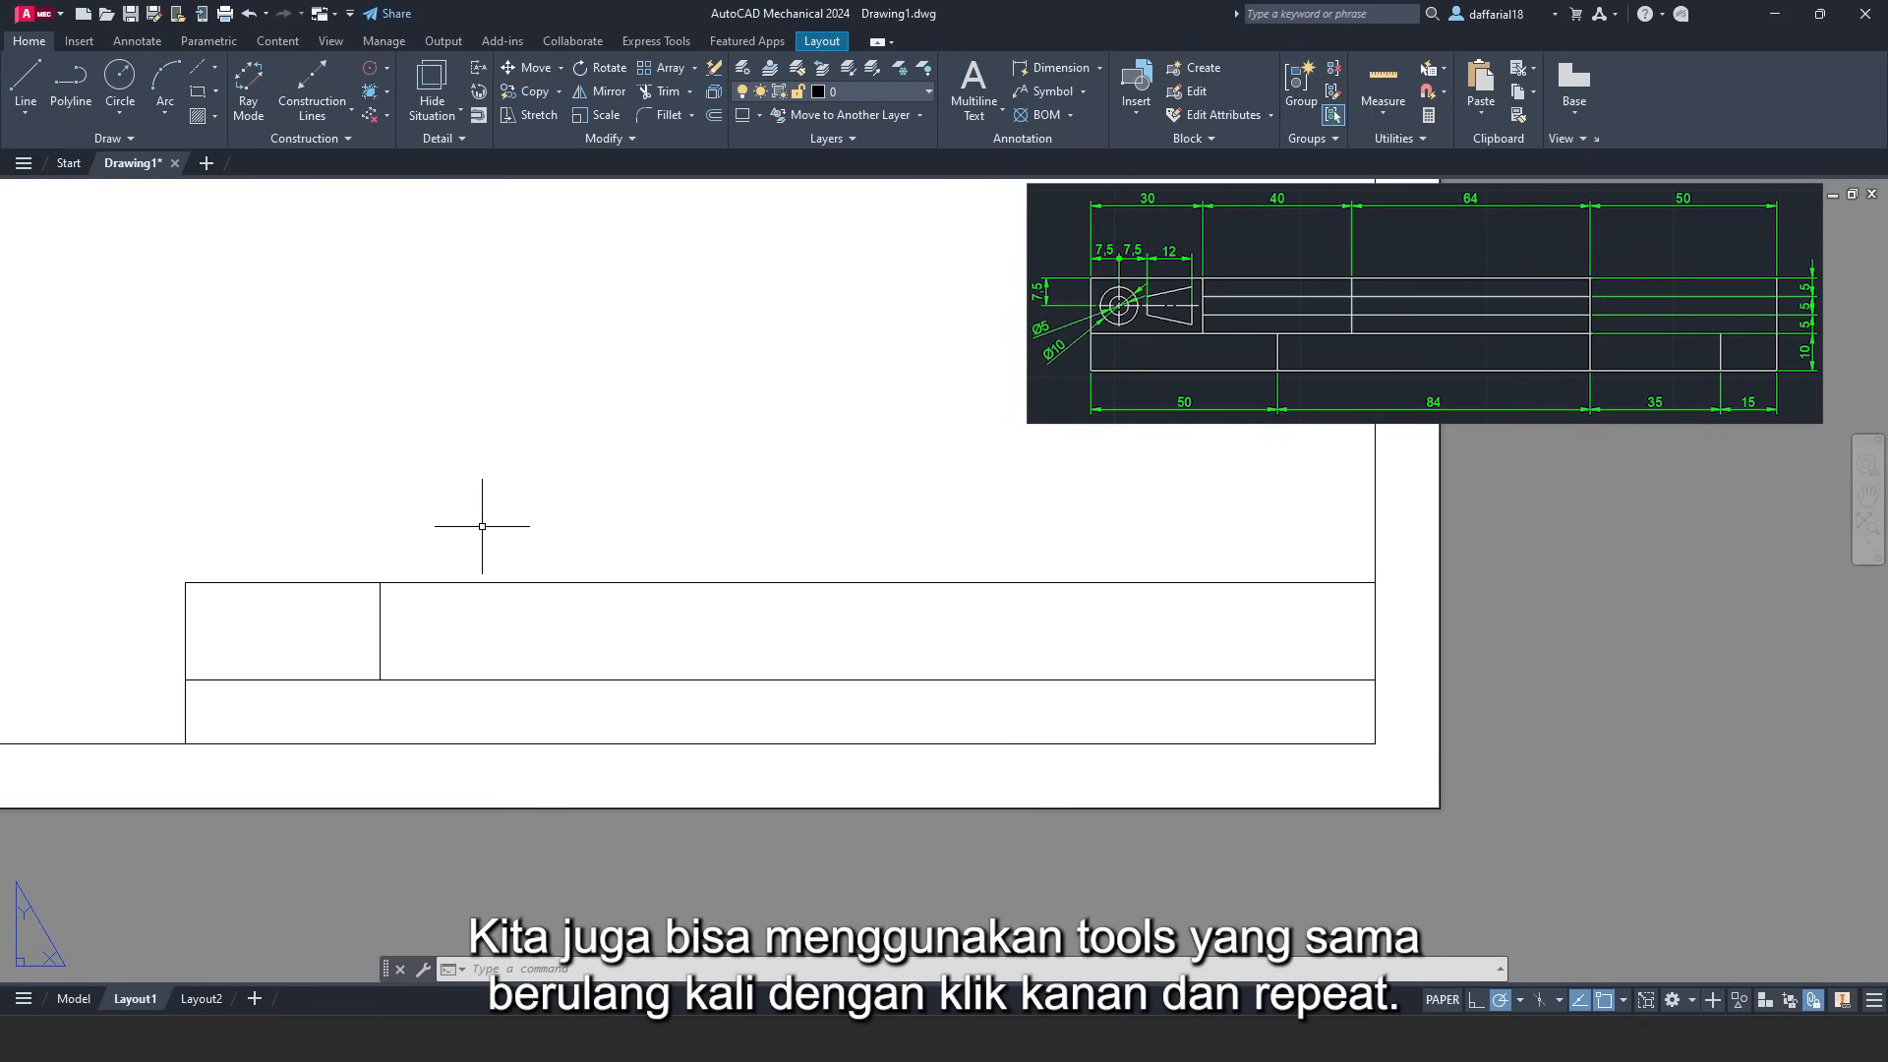
right_click(482, 526)
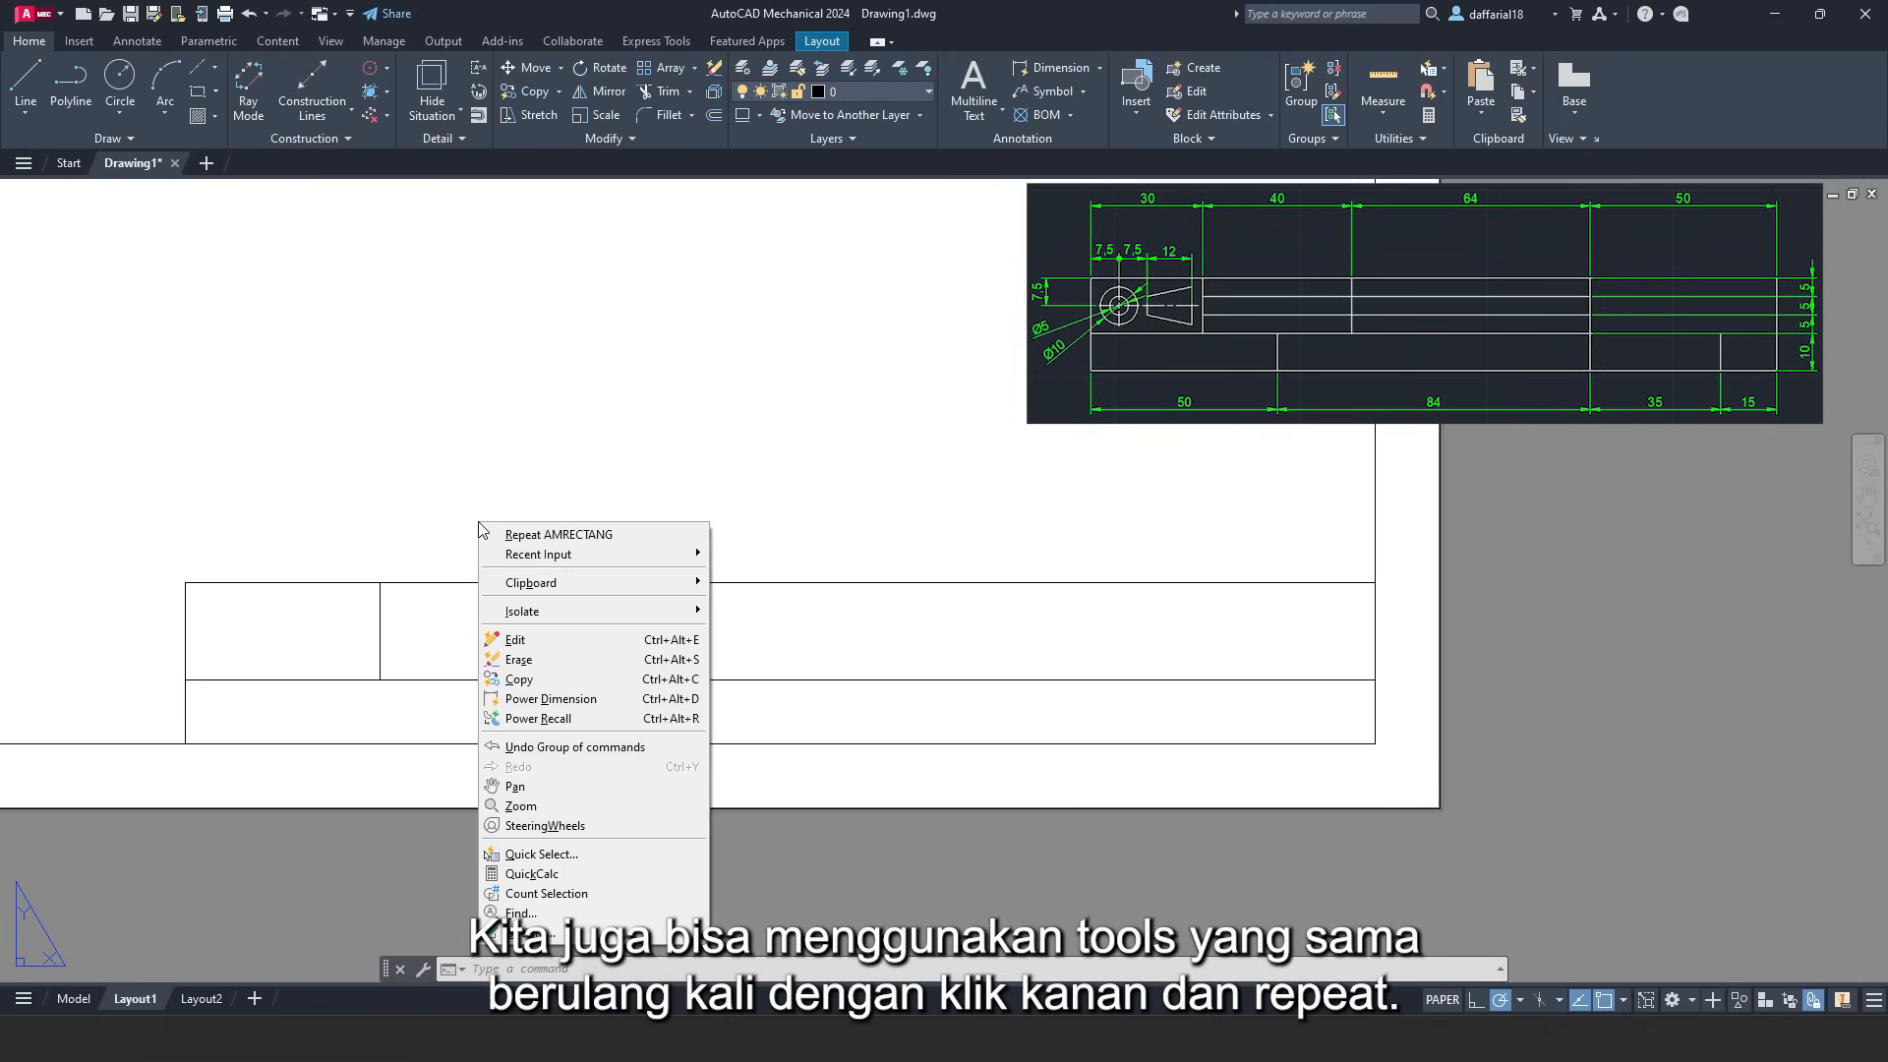
click(552, 537)
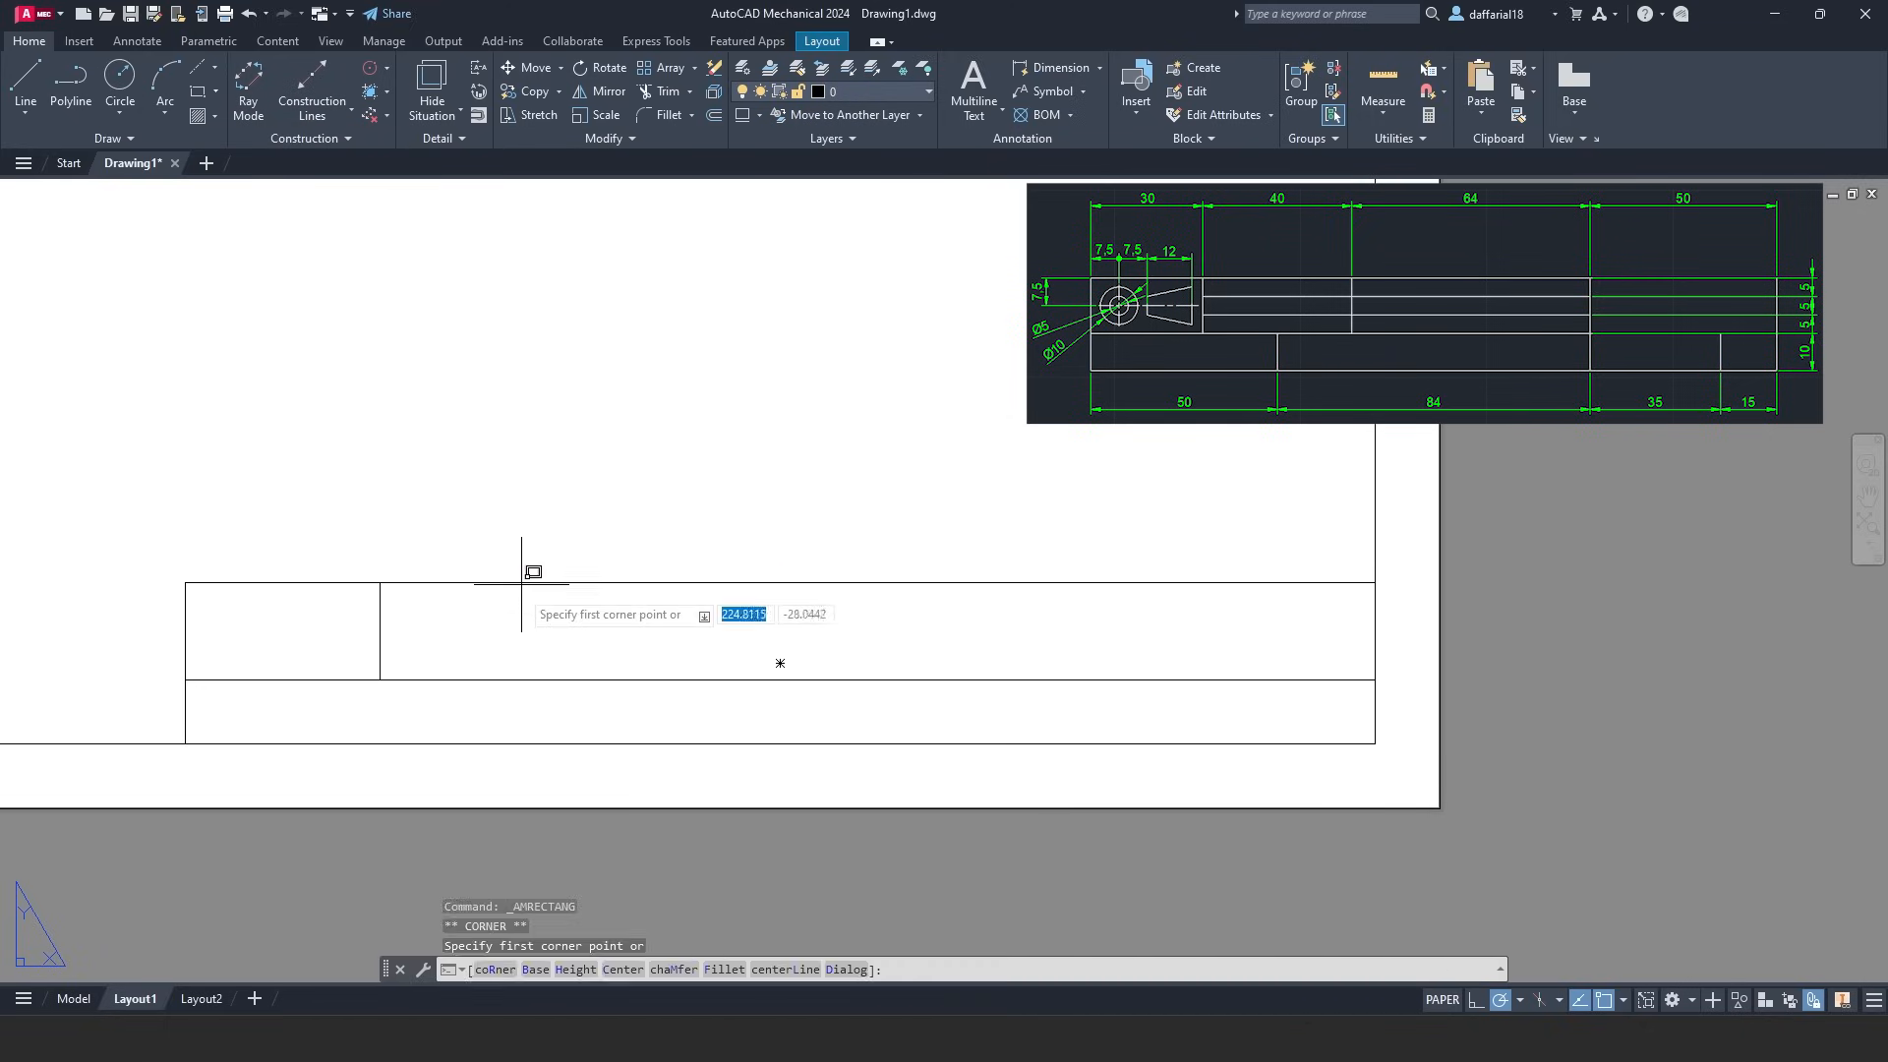
click(380, 581)
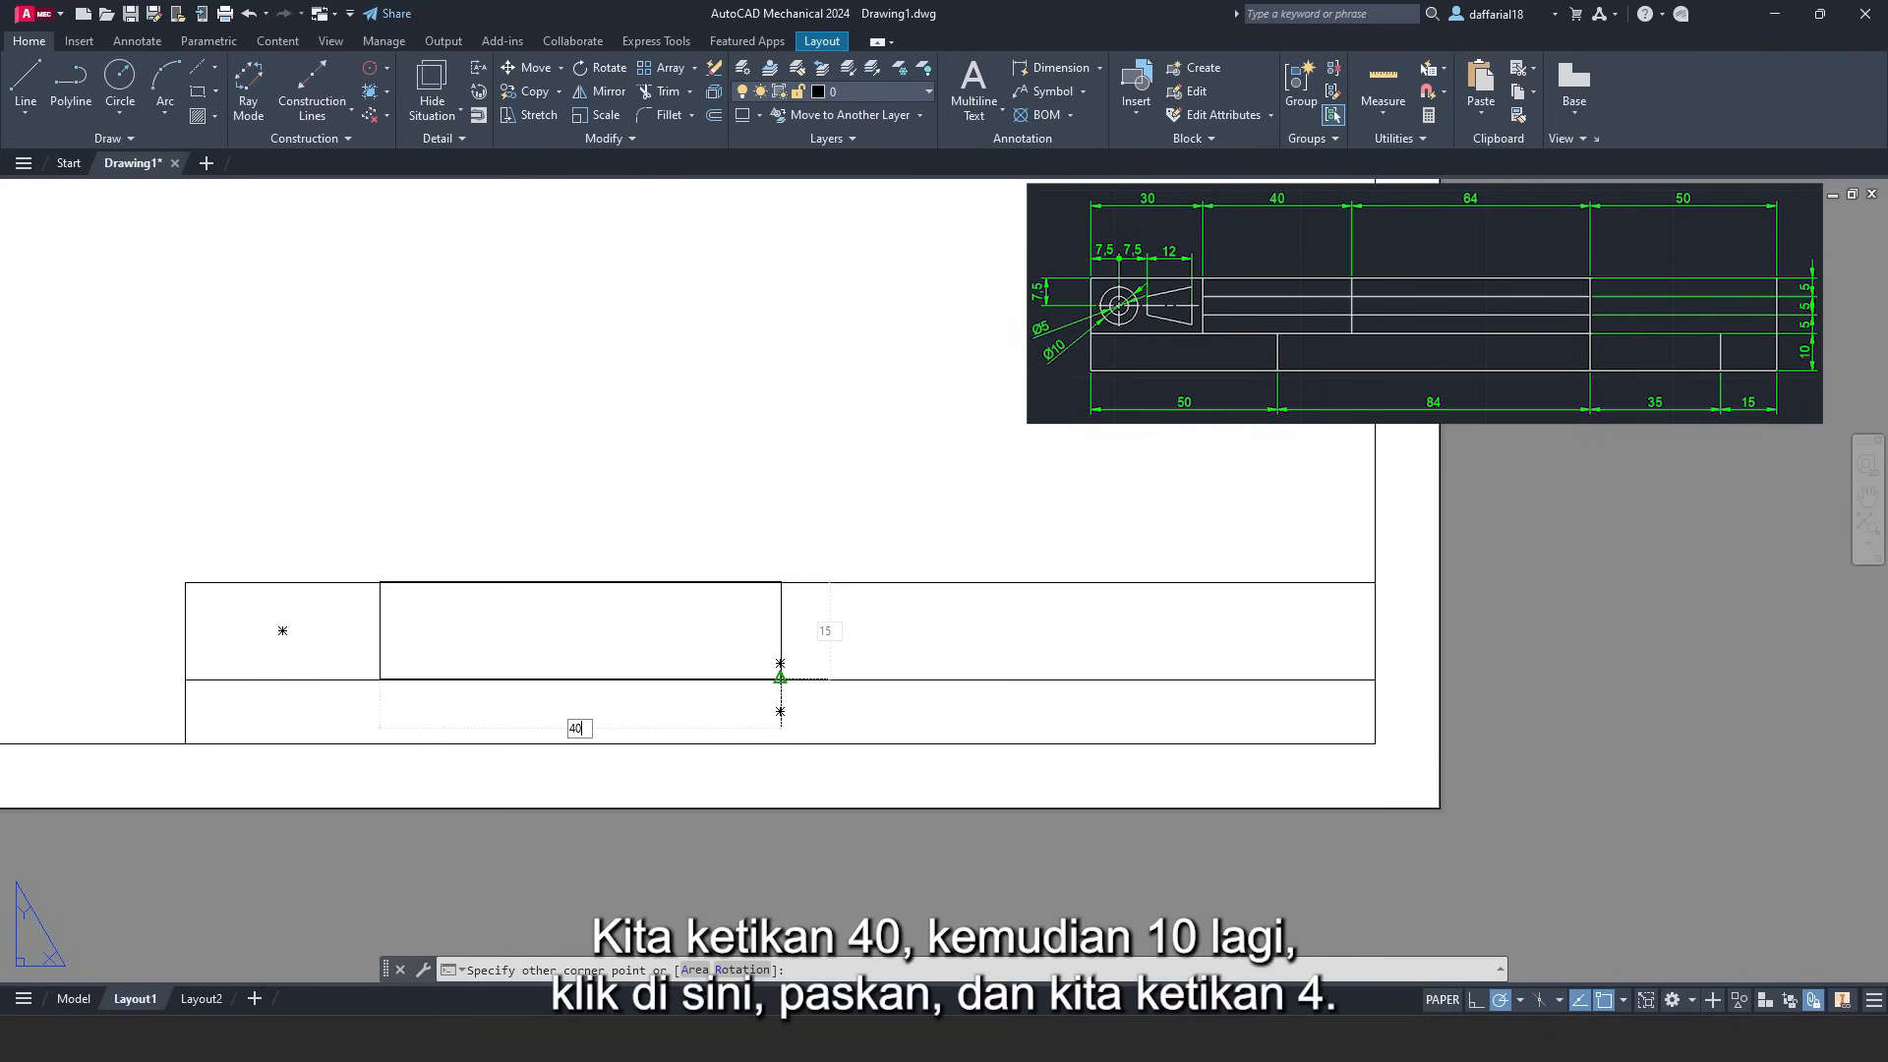
key(Return)
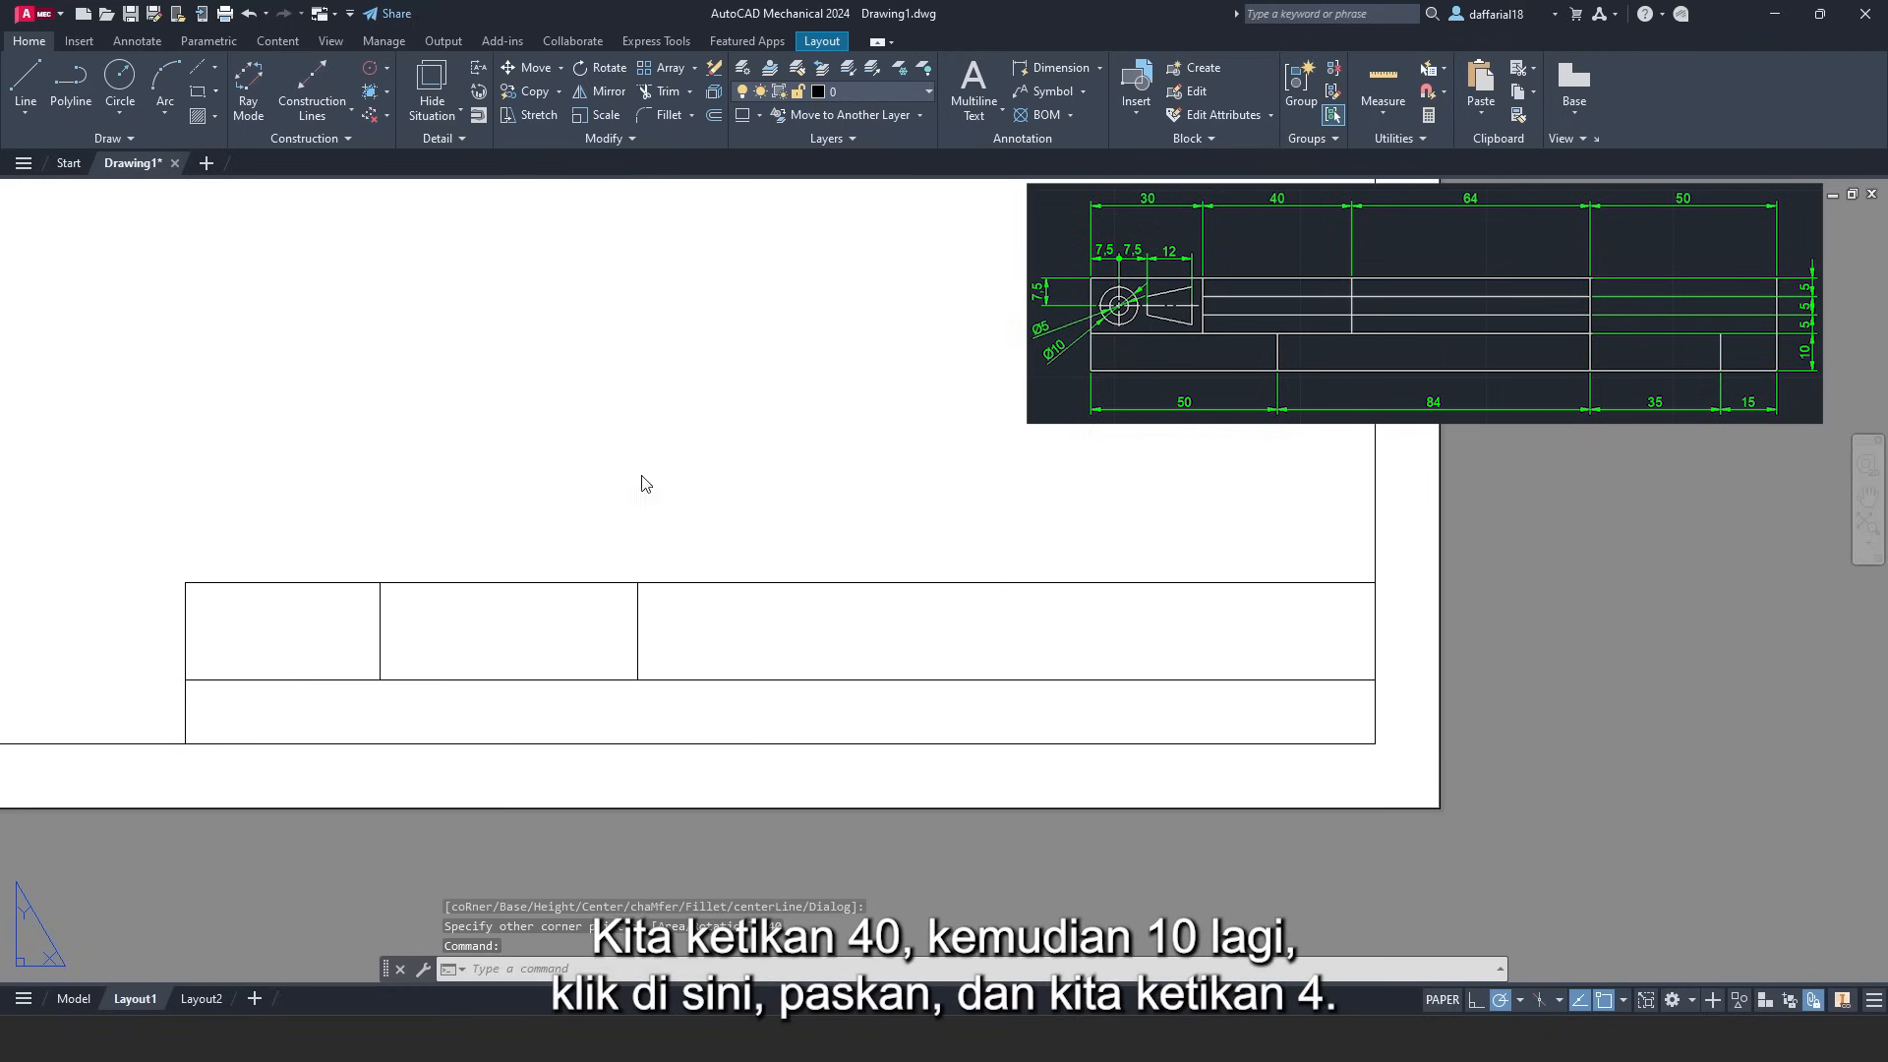
- Add a 64-wide cell beside them, leaving a 50-wide cell at the right
right_click(642, 480)
click(699, 489)
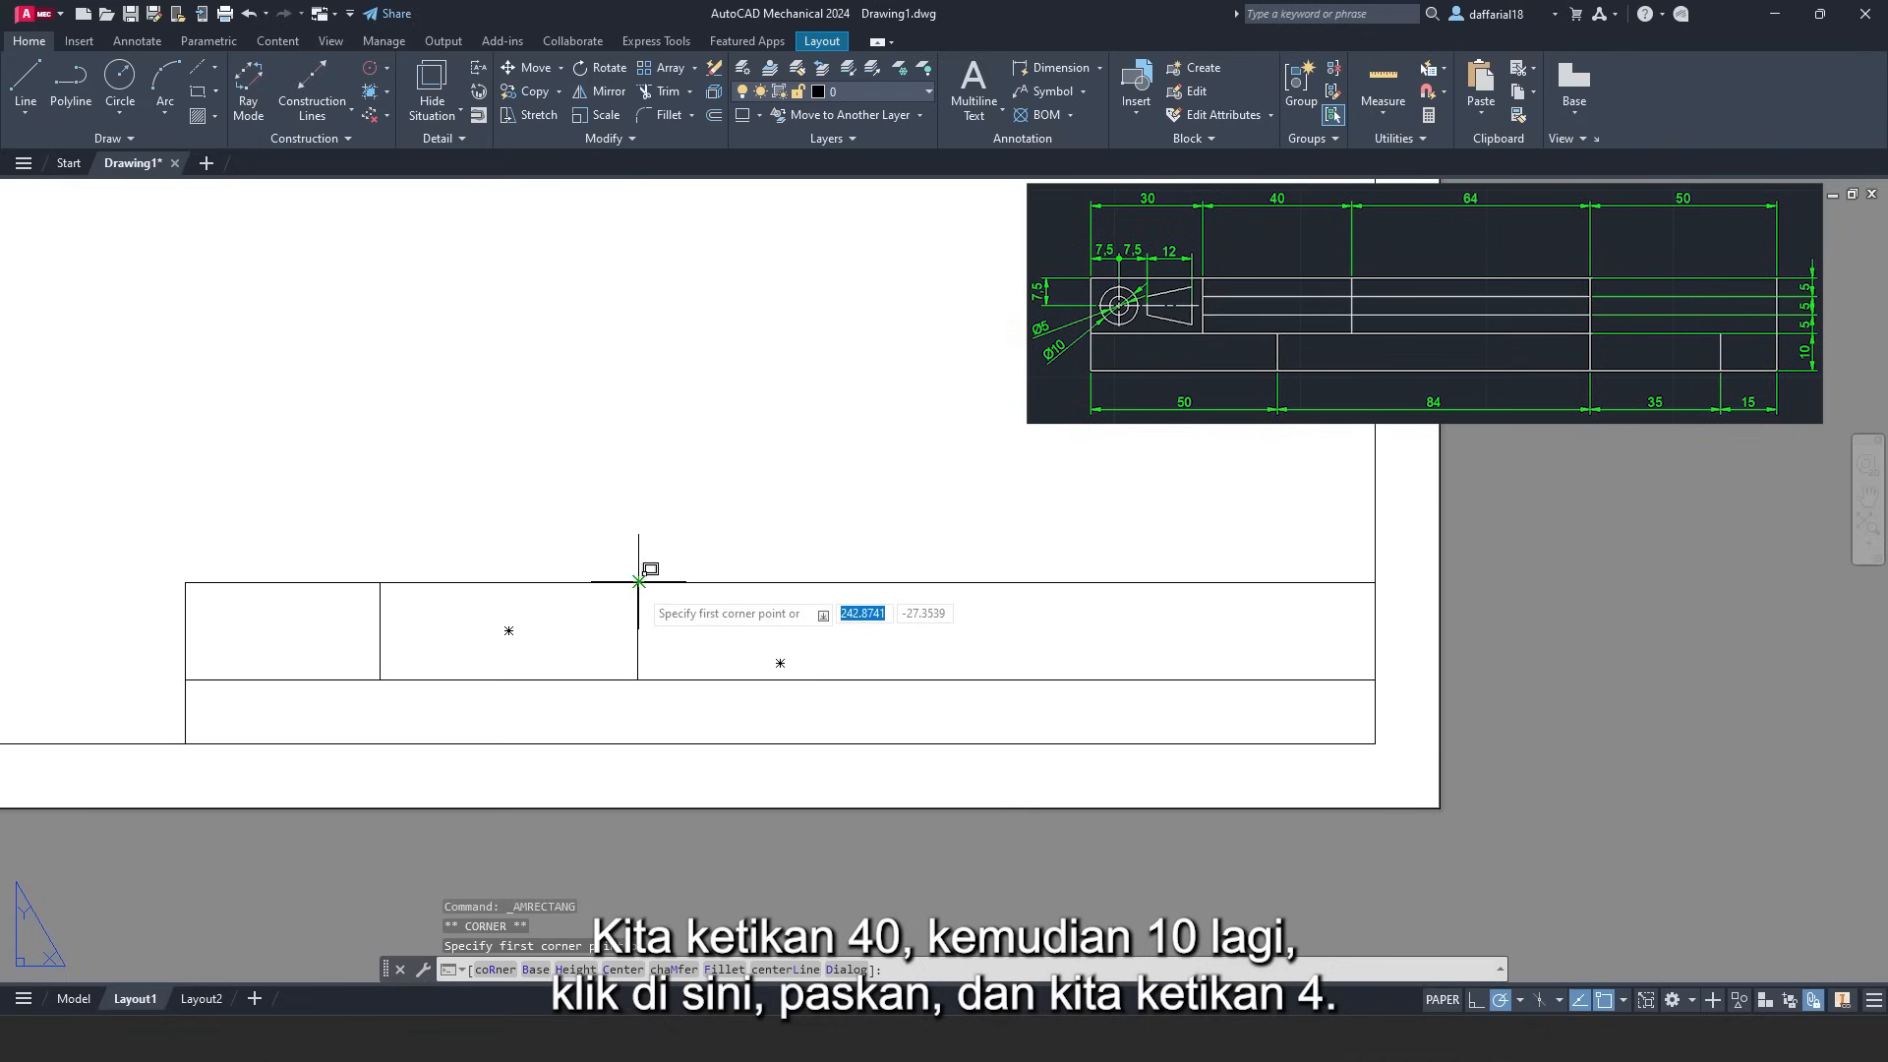
click(644, 582)
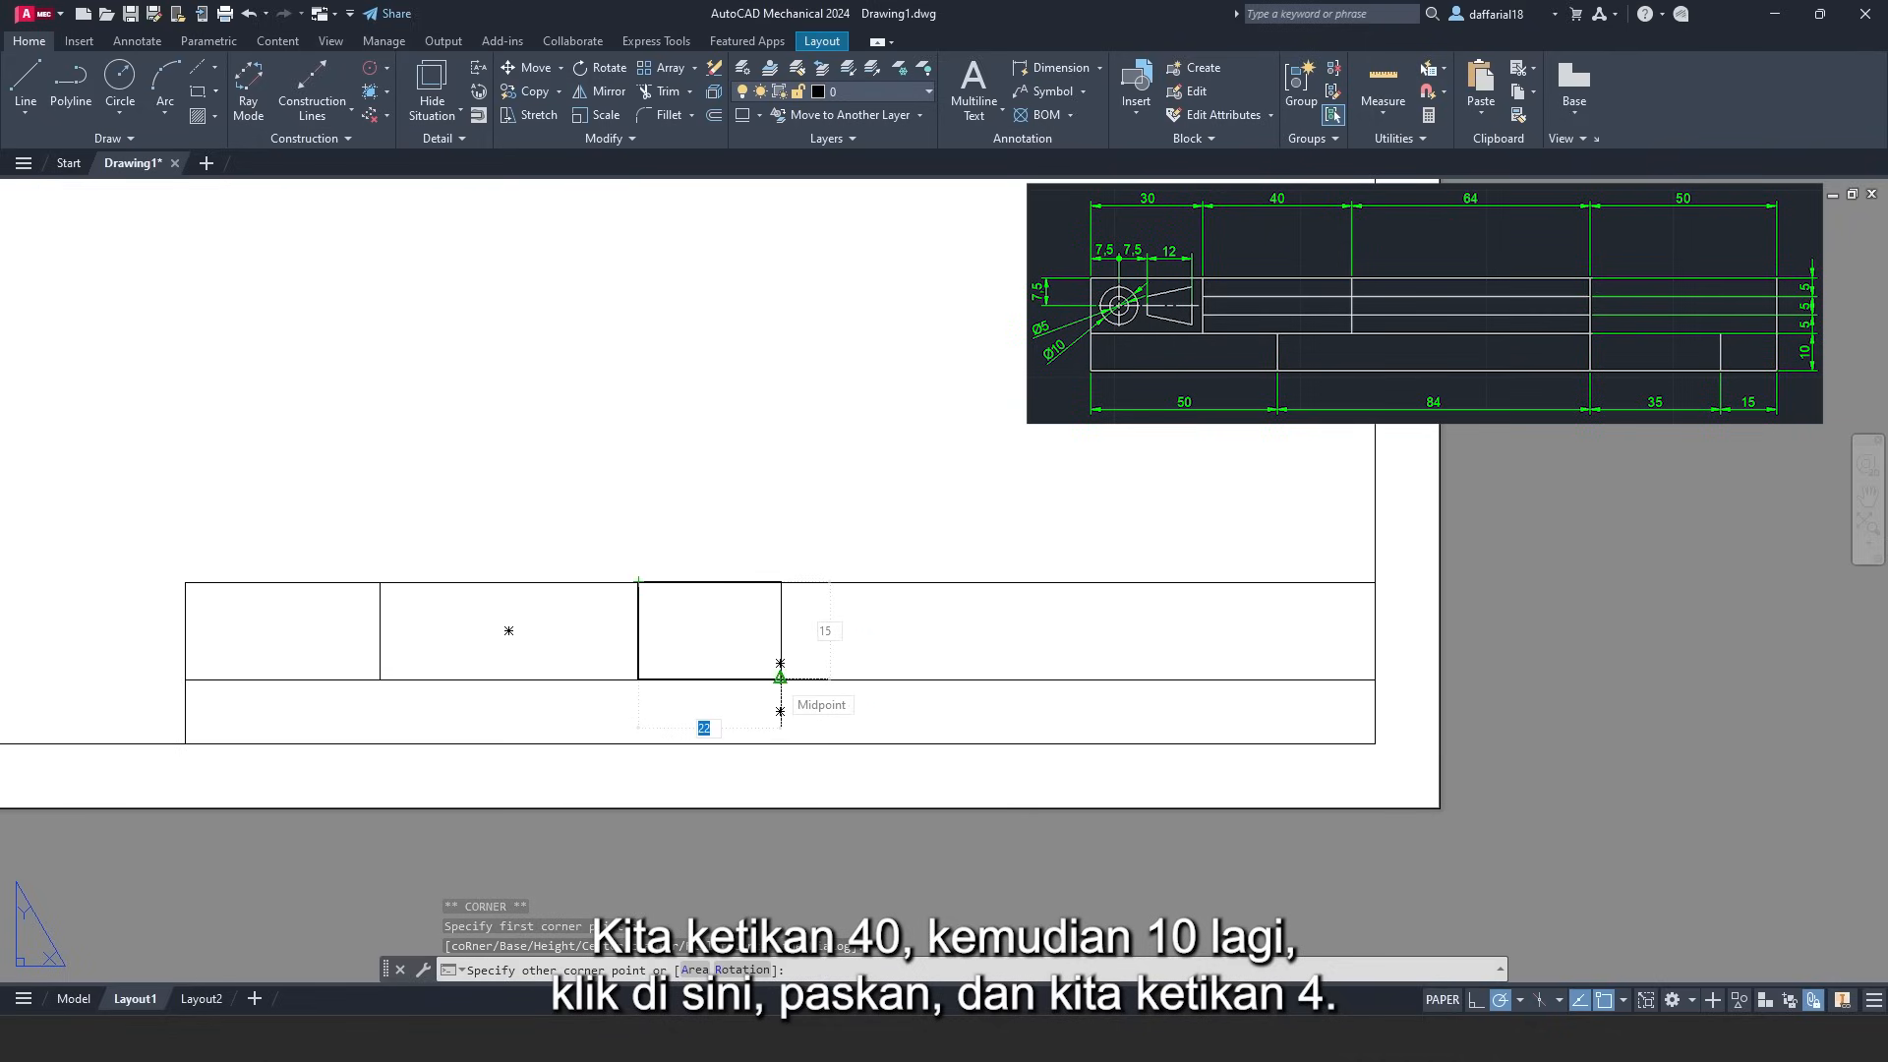
text(64)
key(Return)
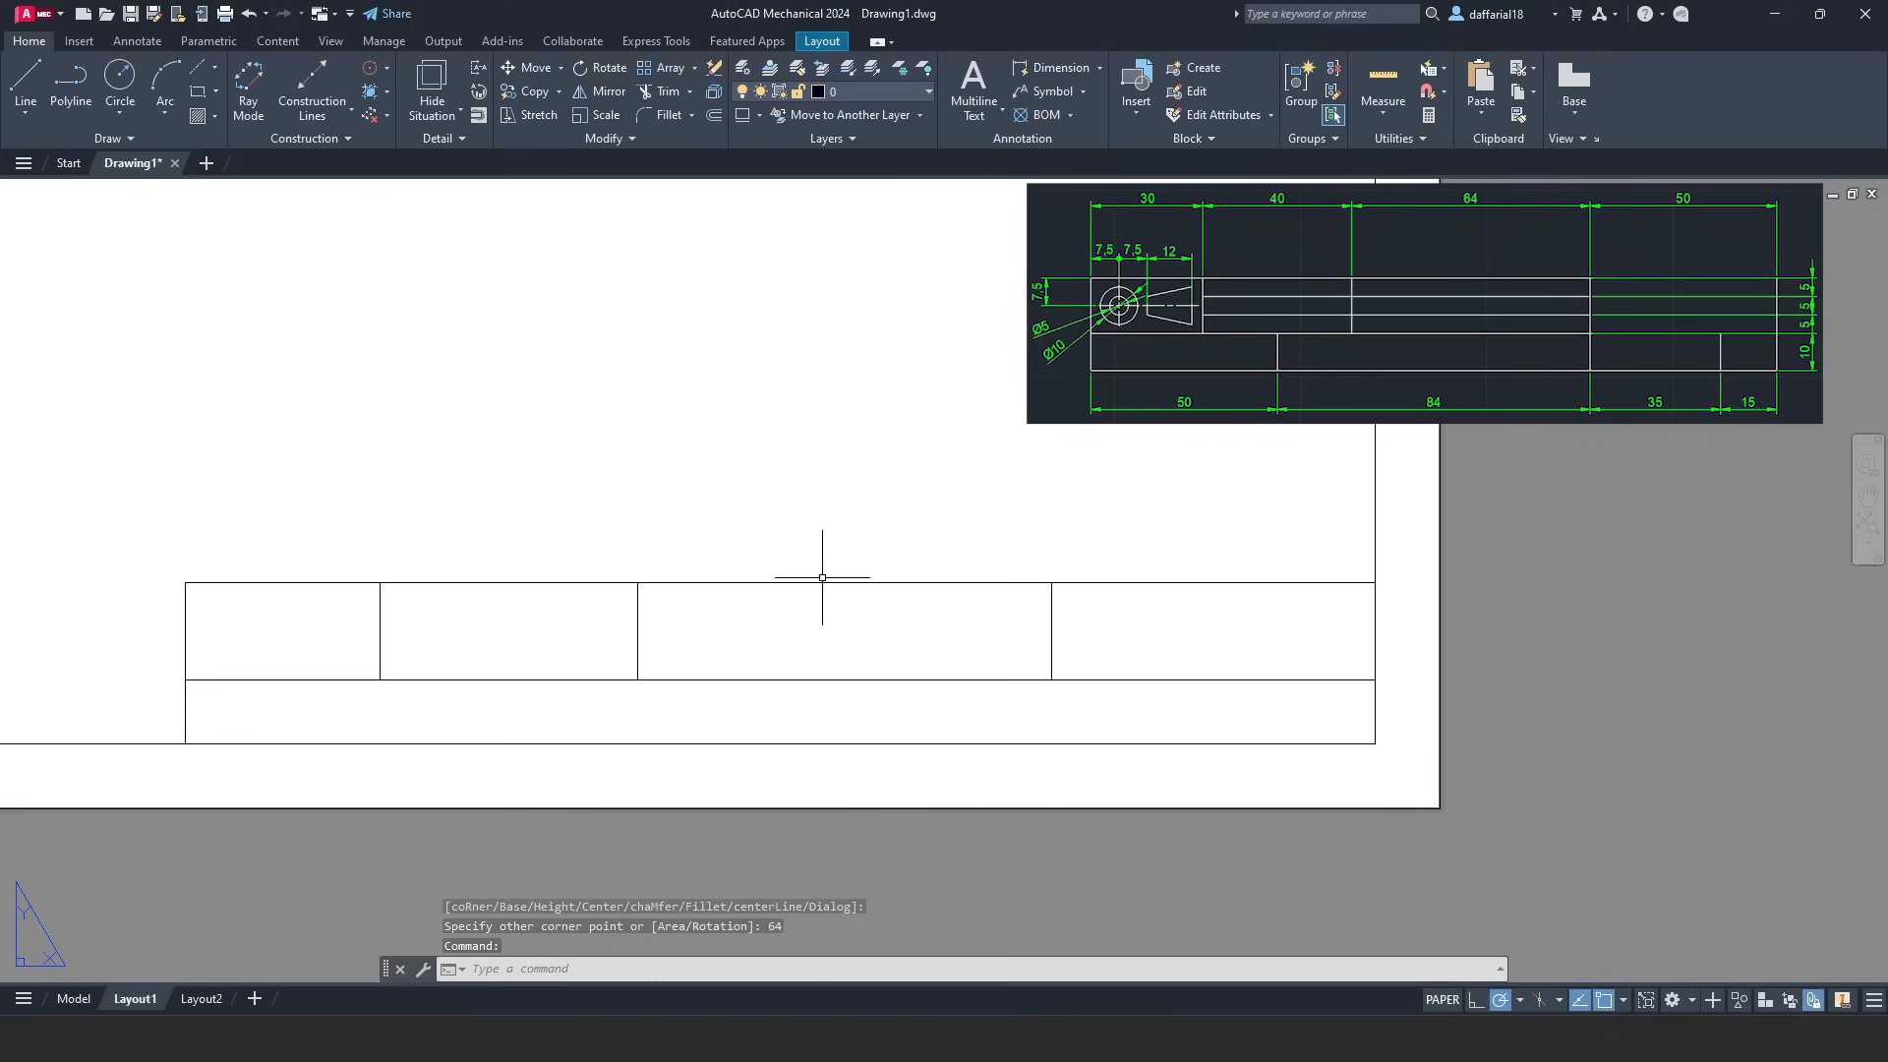
right_click(501, 327)
- Draw a 50-wide rectangle from the title block's lower-left corner
click(556, 365)
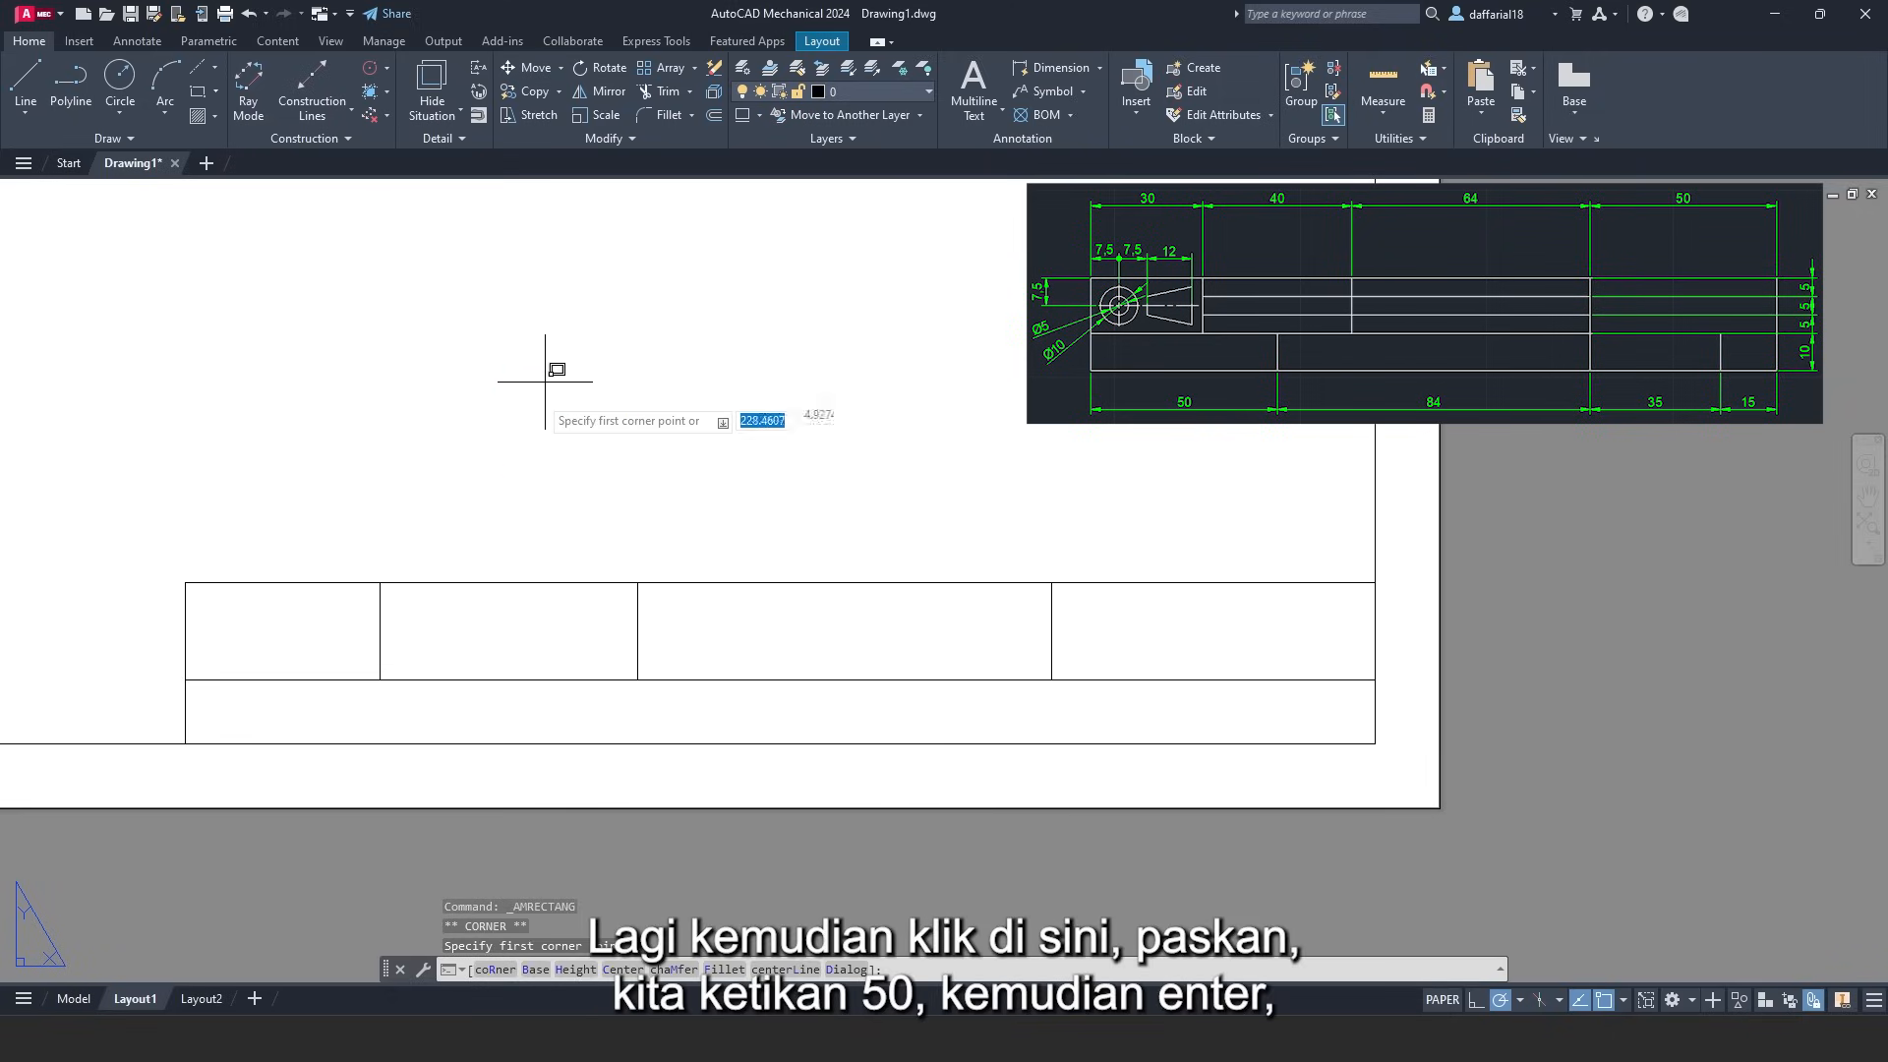
click(187, 742)
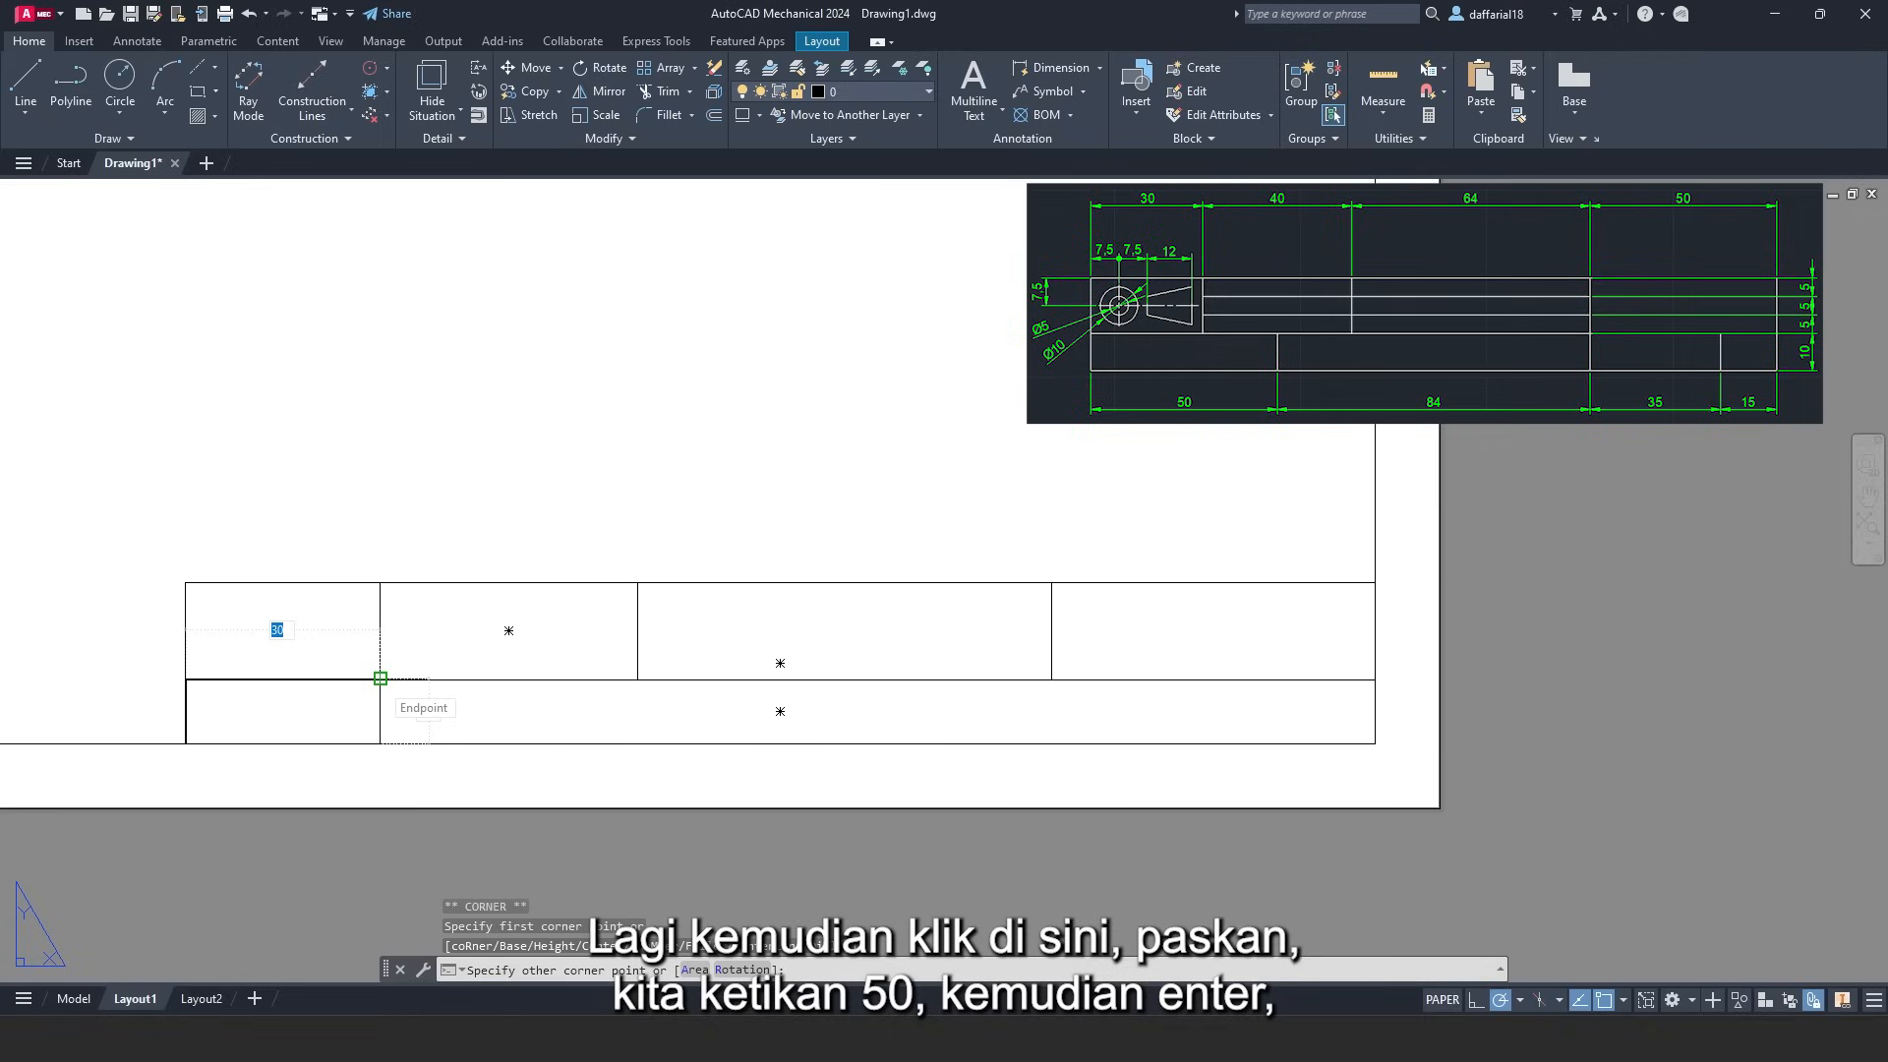
text(50)
key(Return)
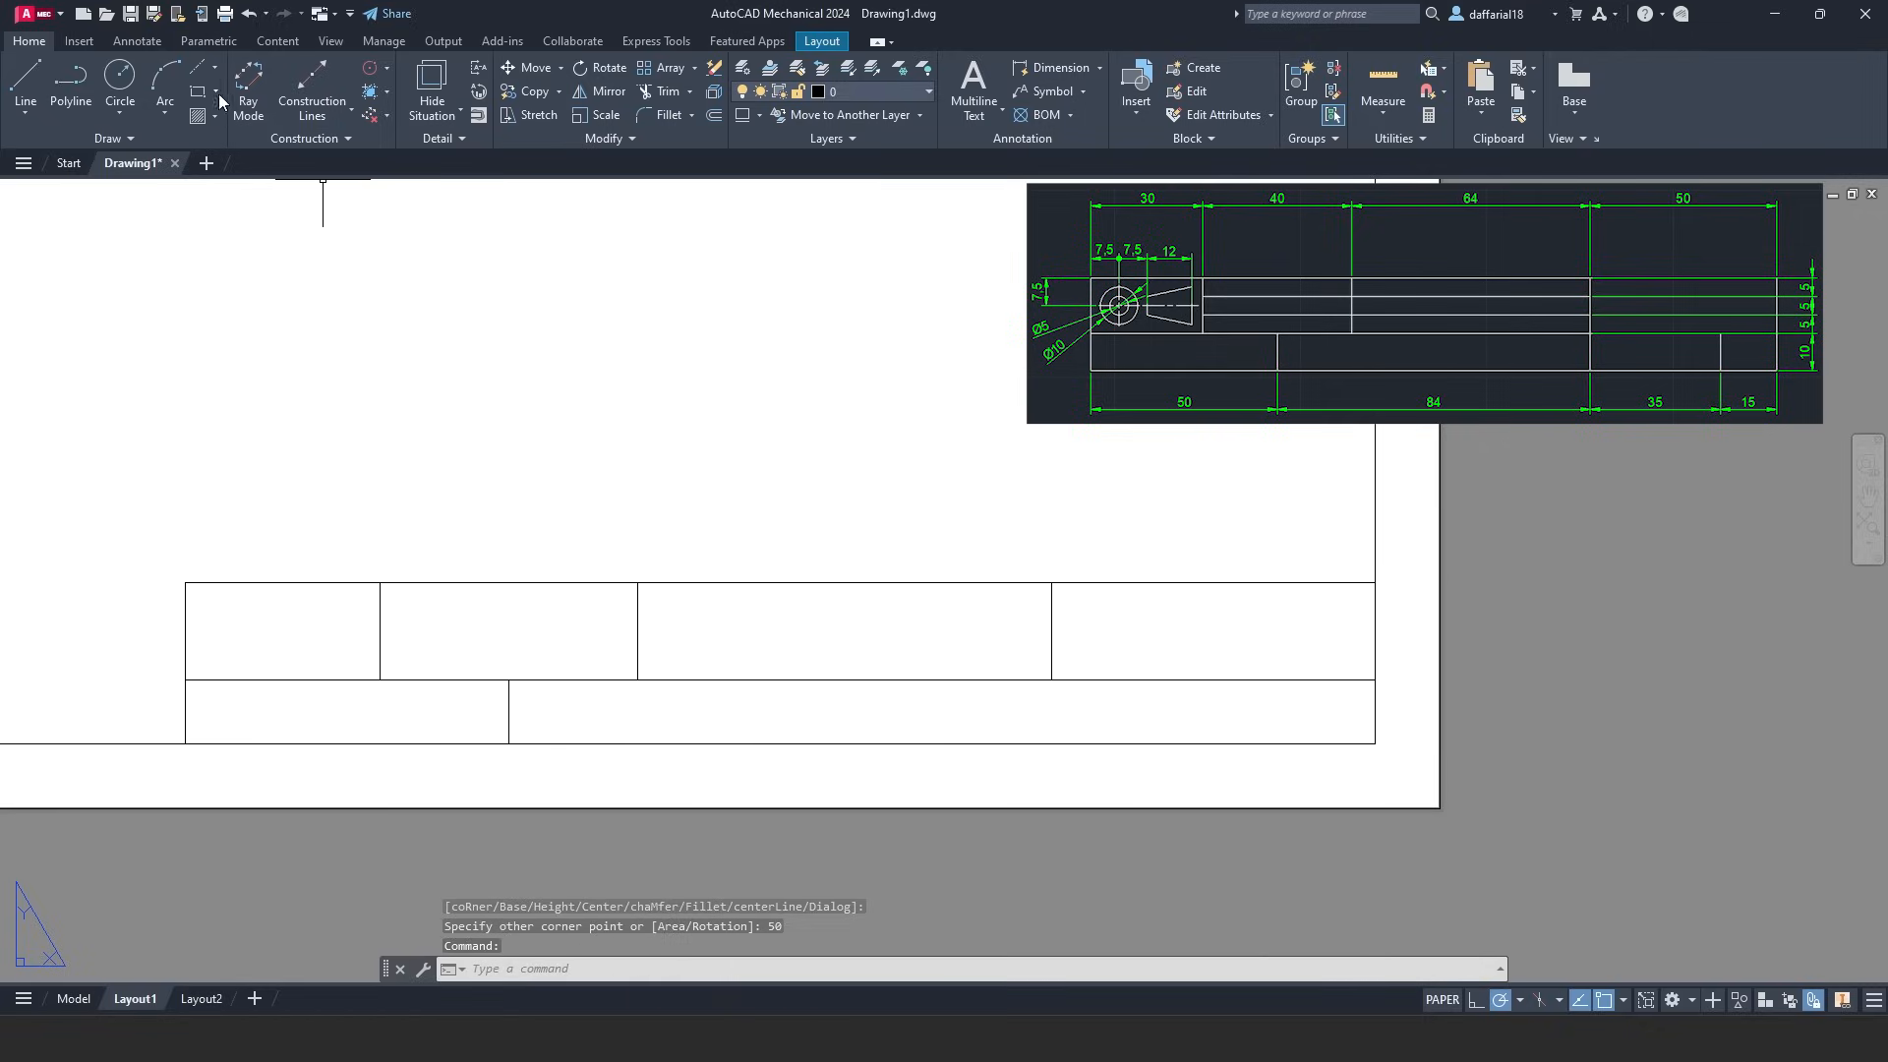
- Add a rectangle between the snapped corners and a 15-wide box from the bottom-right corner
click(198, 92)
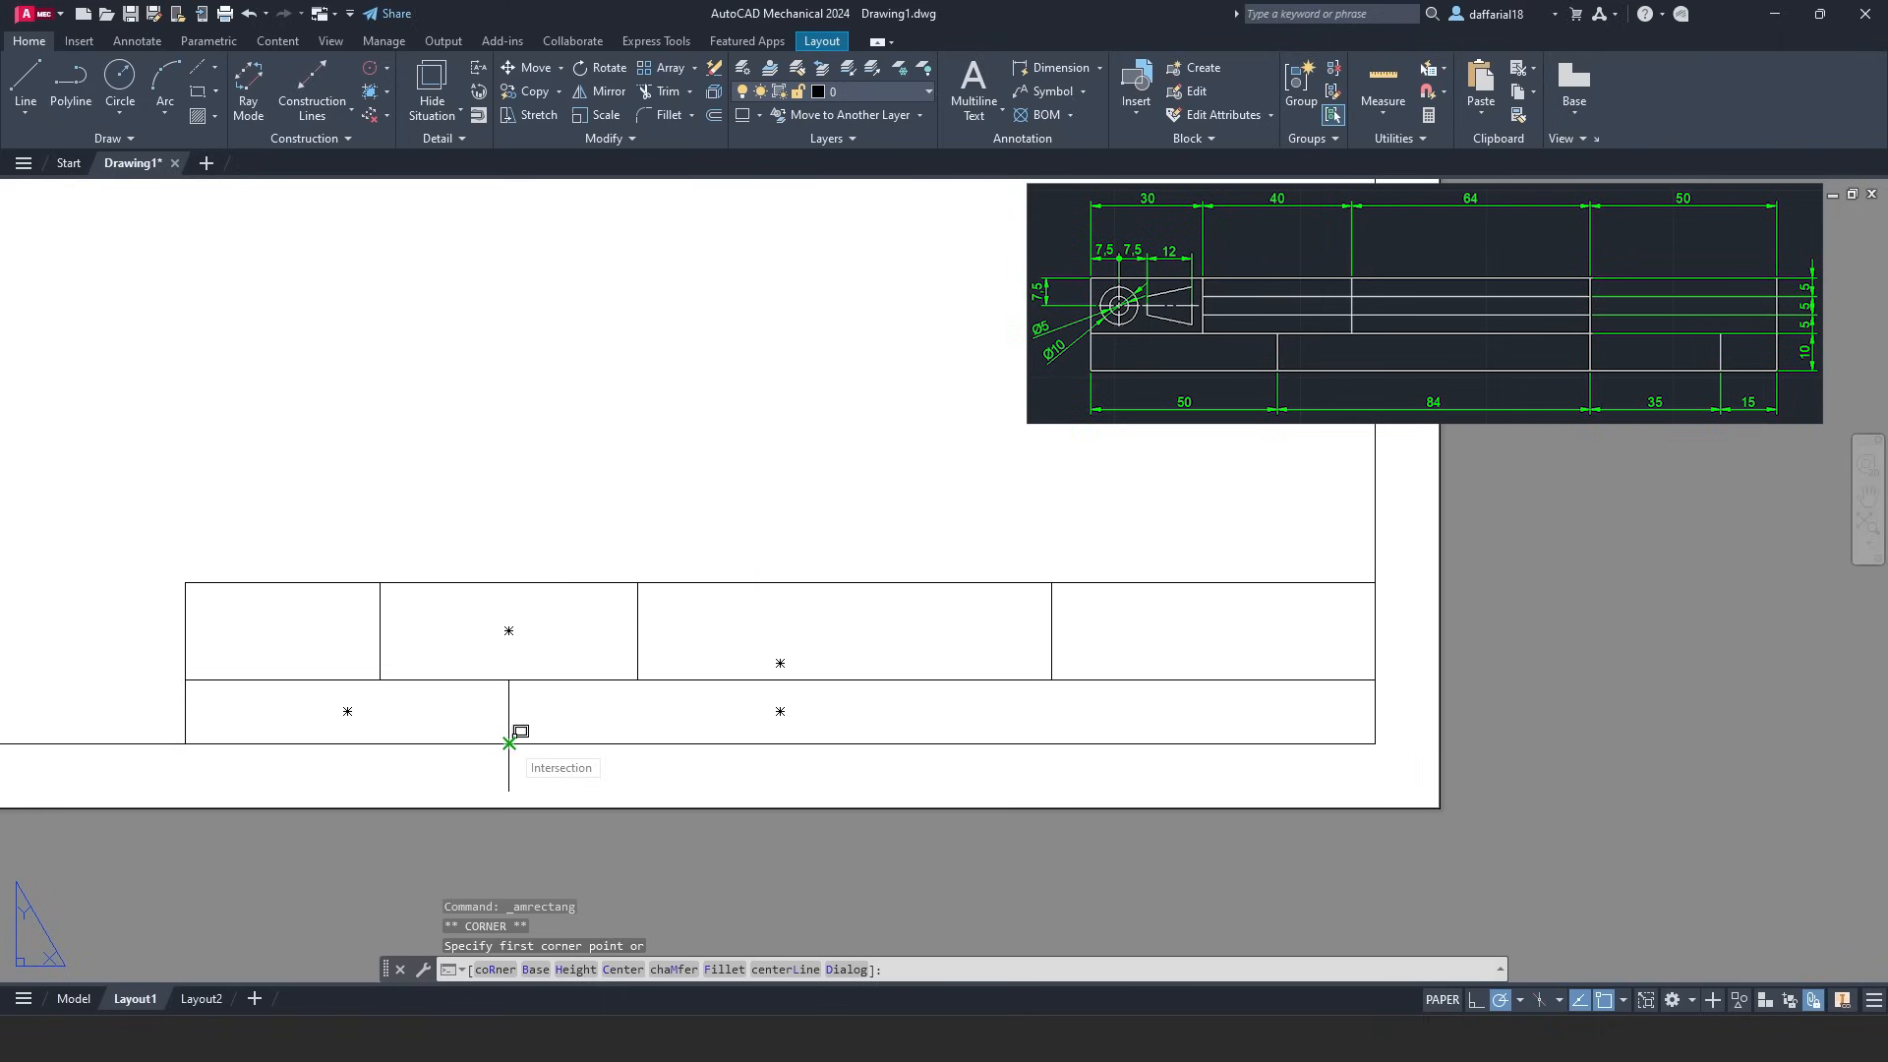
click(508, 743)
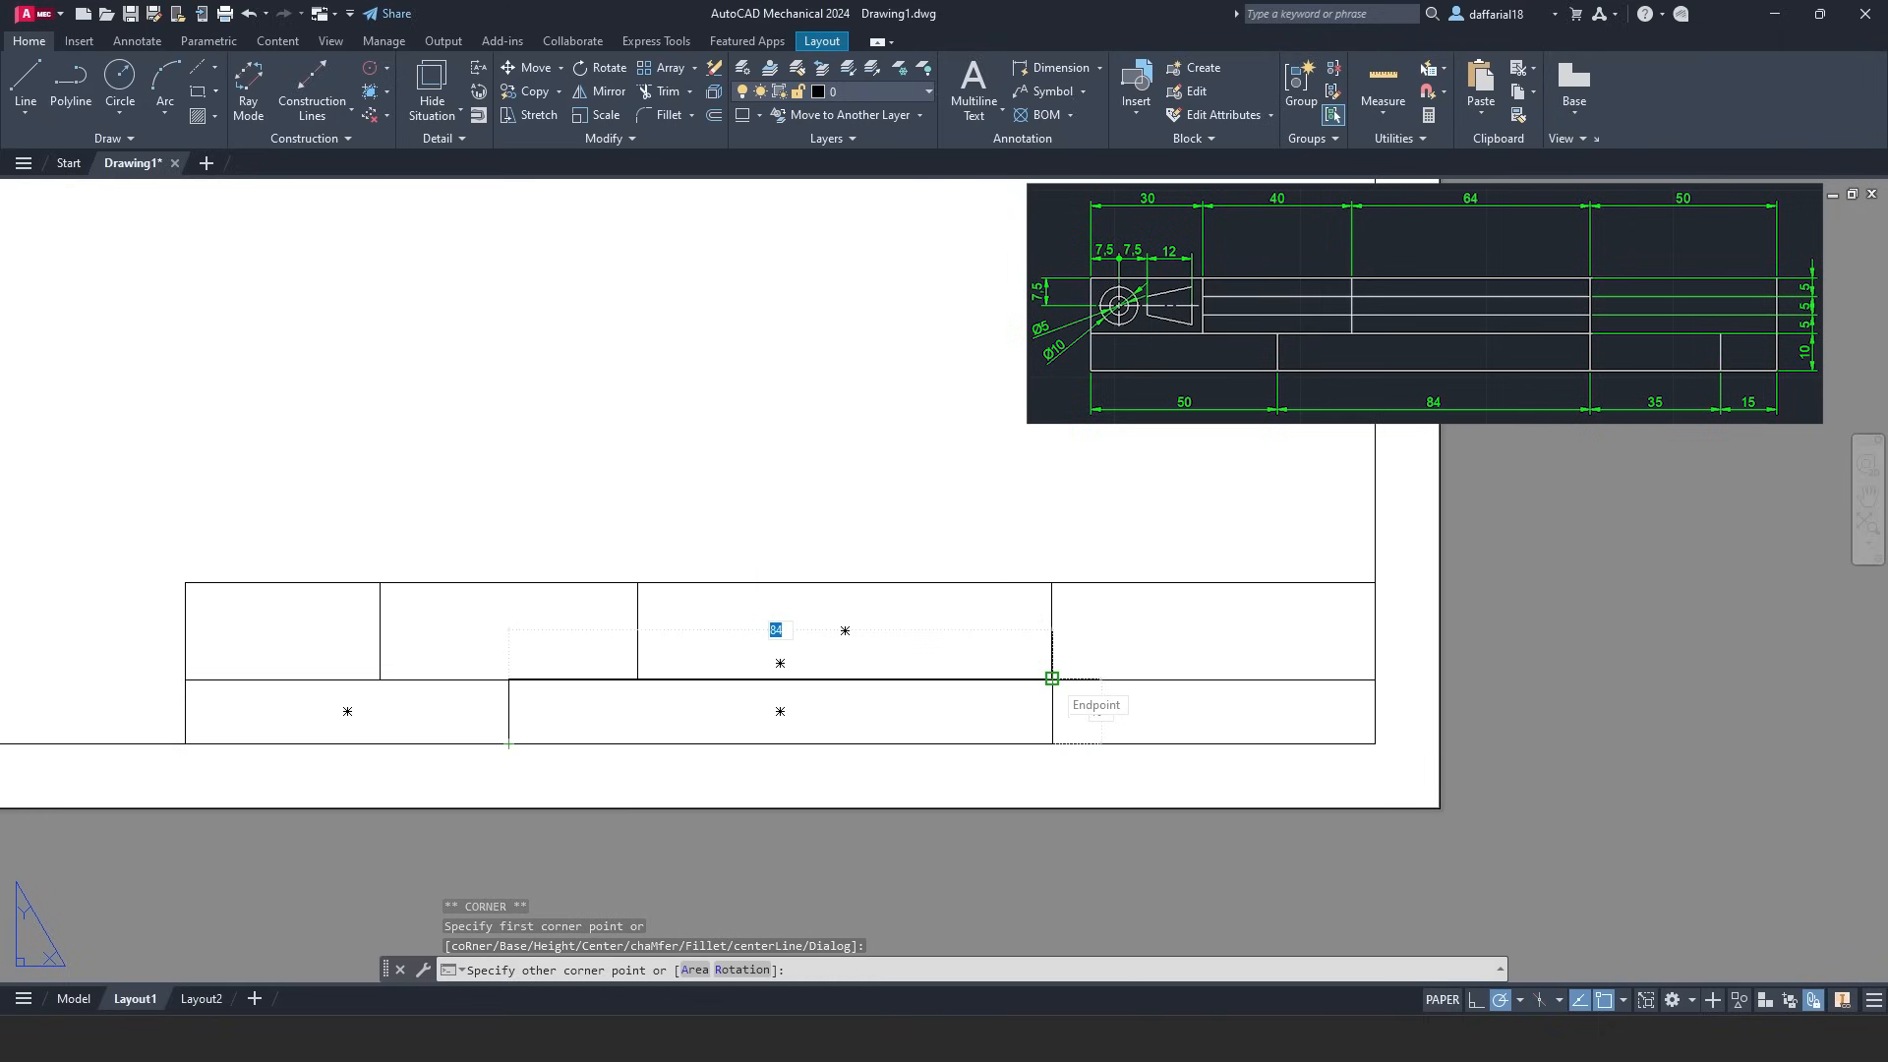
click(1051, 678)
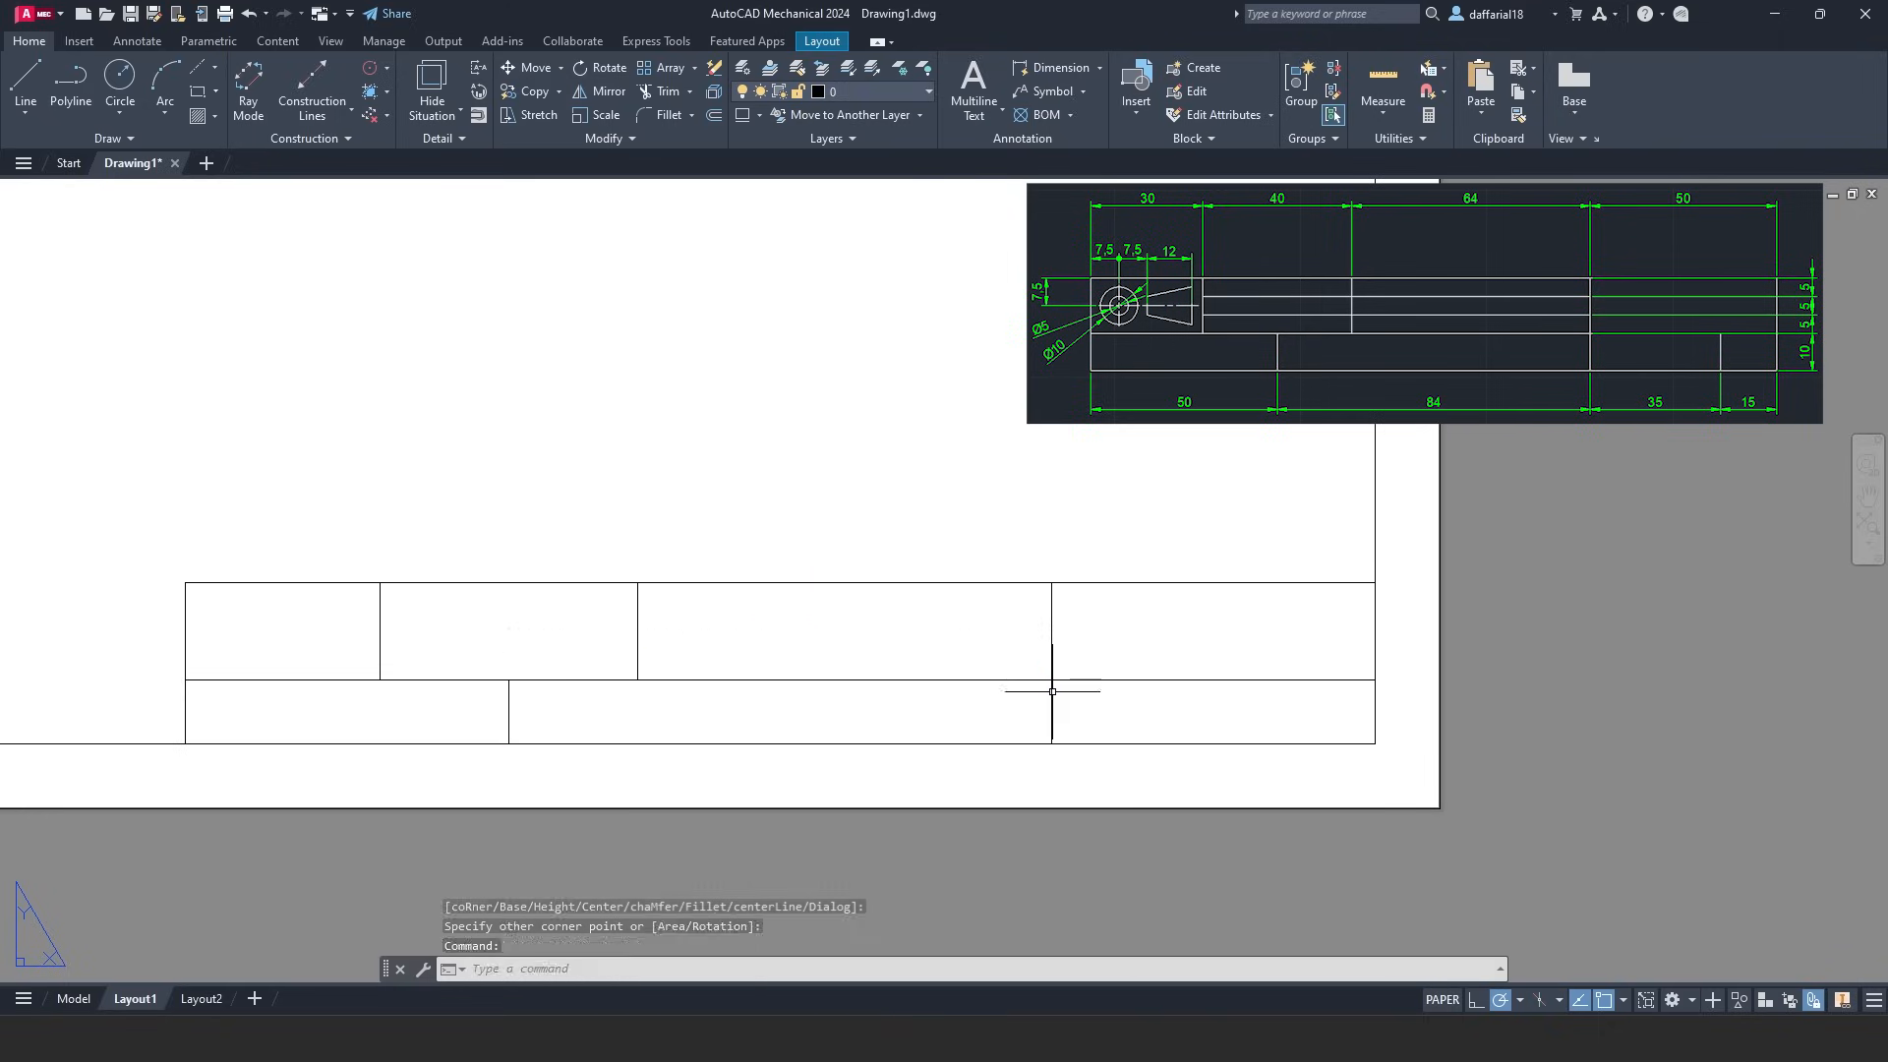
click(198, 92)
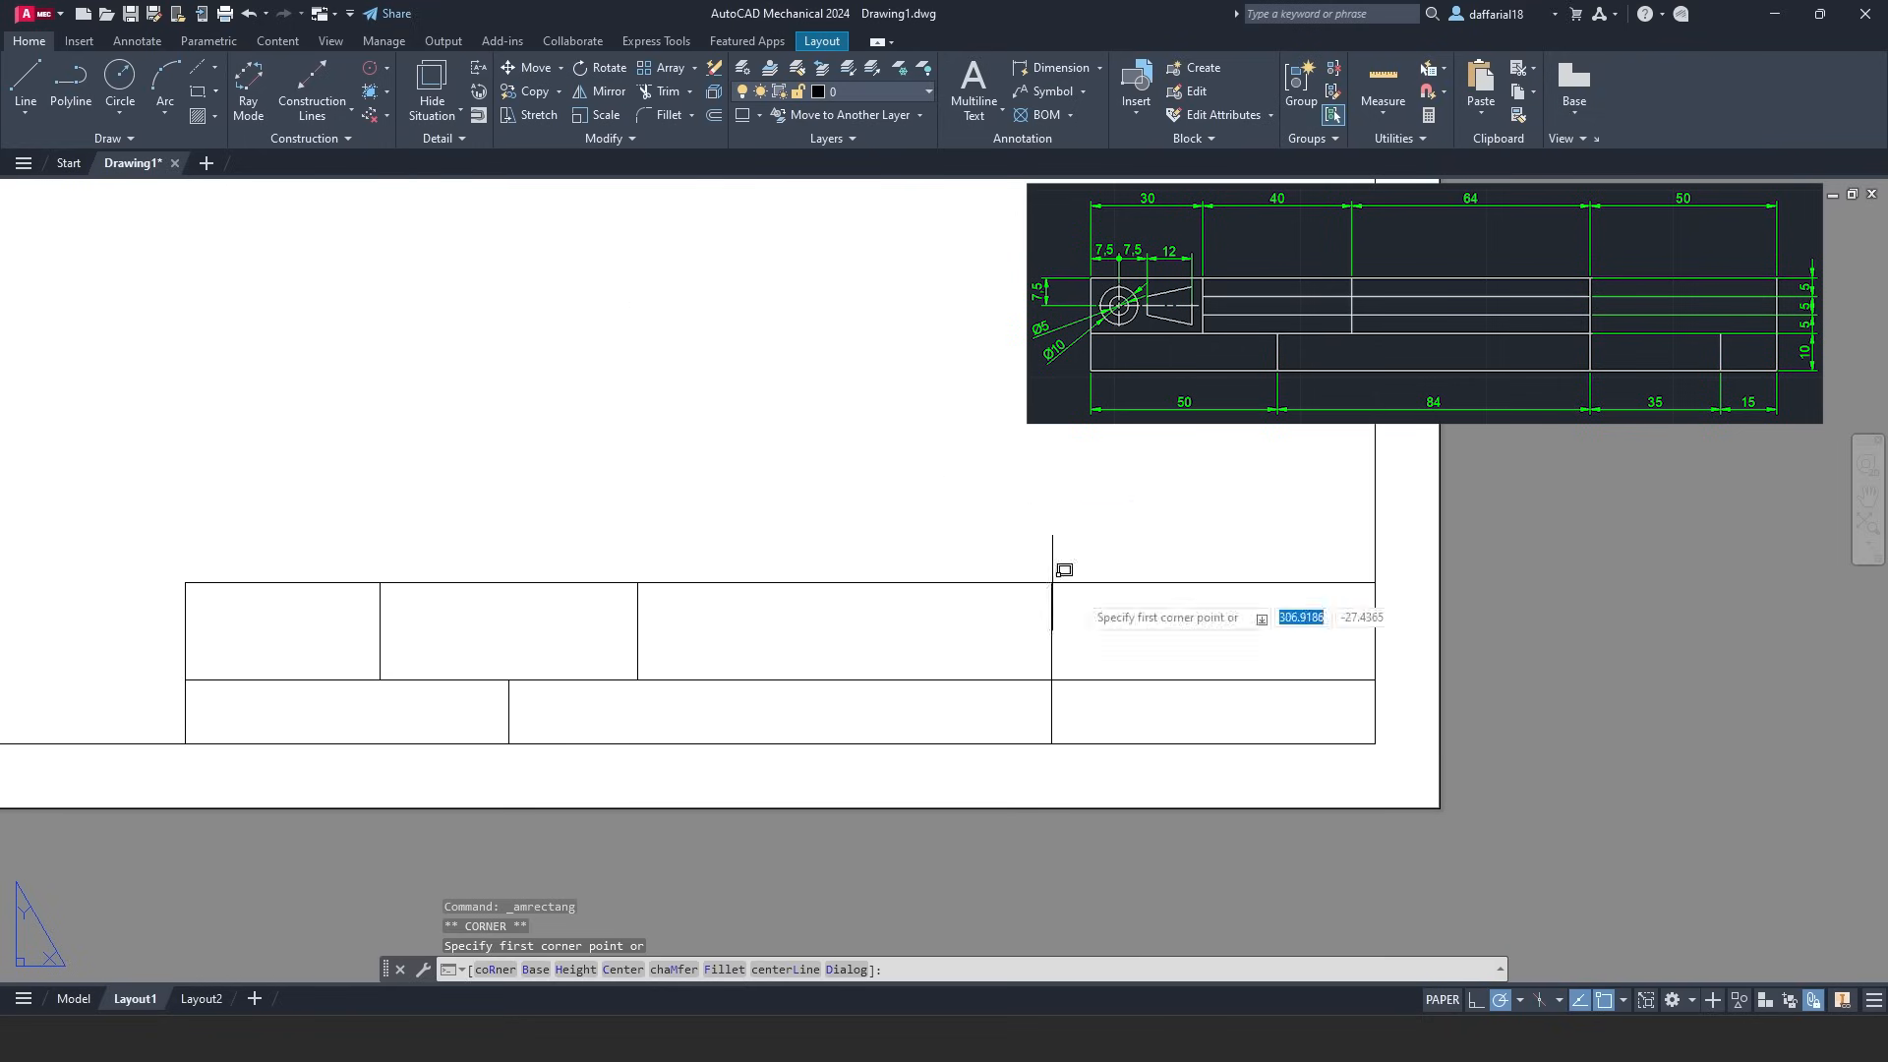
click(1376, 743)
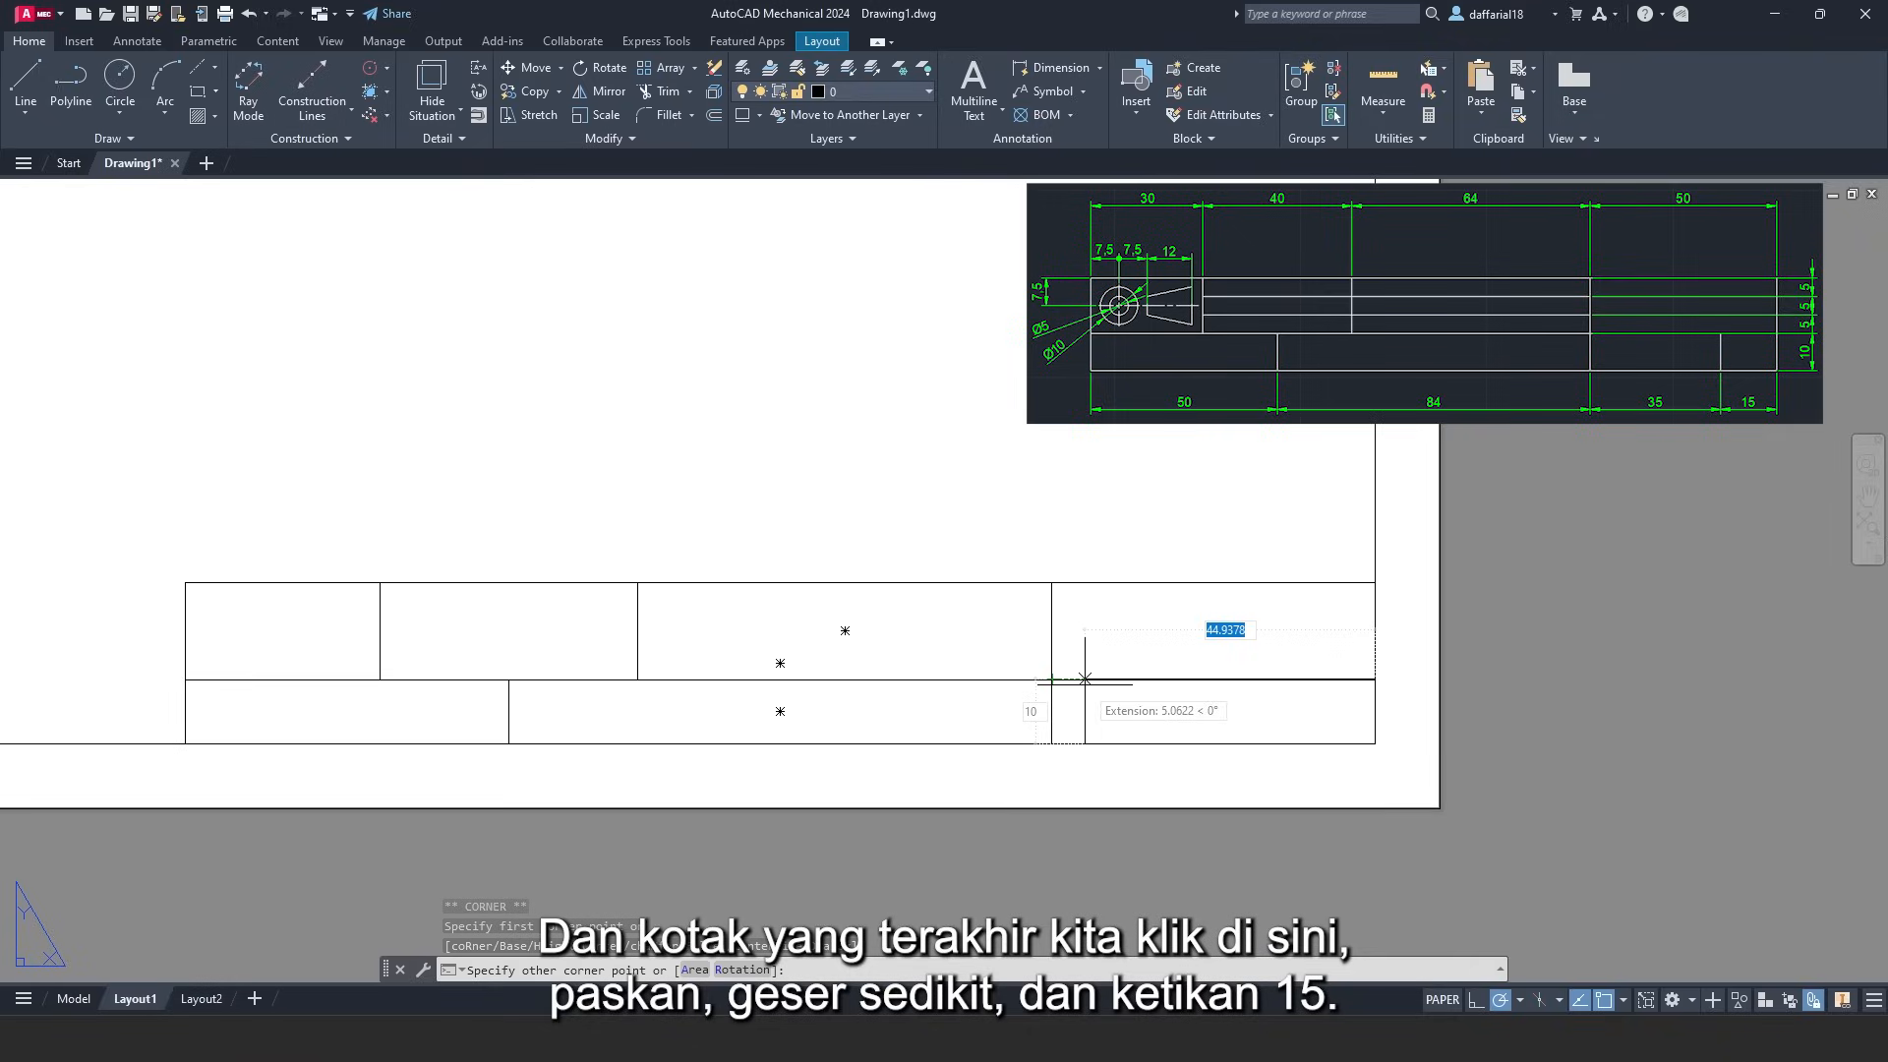
text(15)
key(Return)
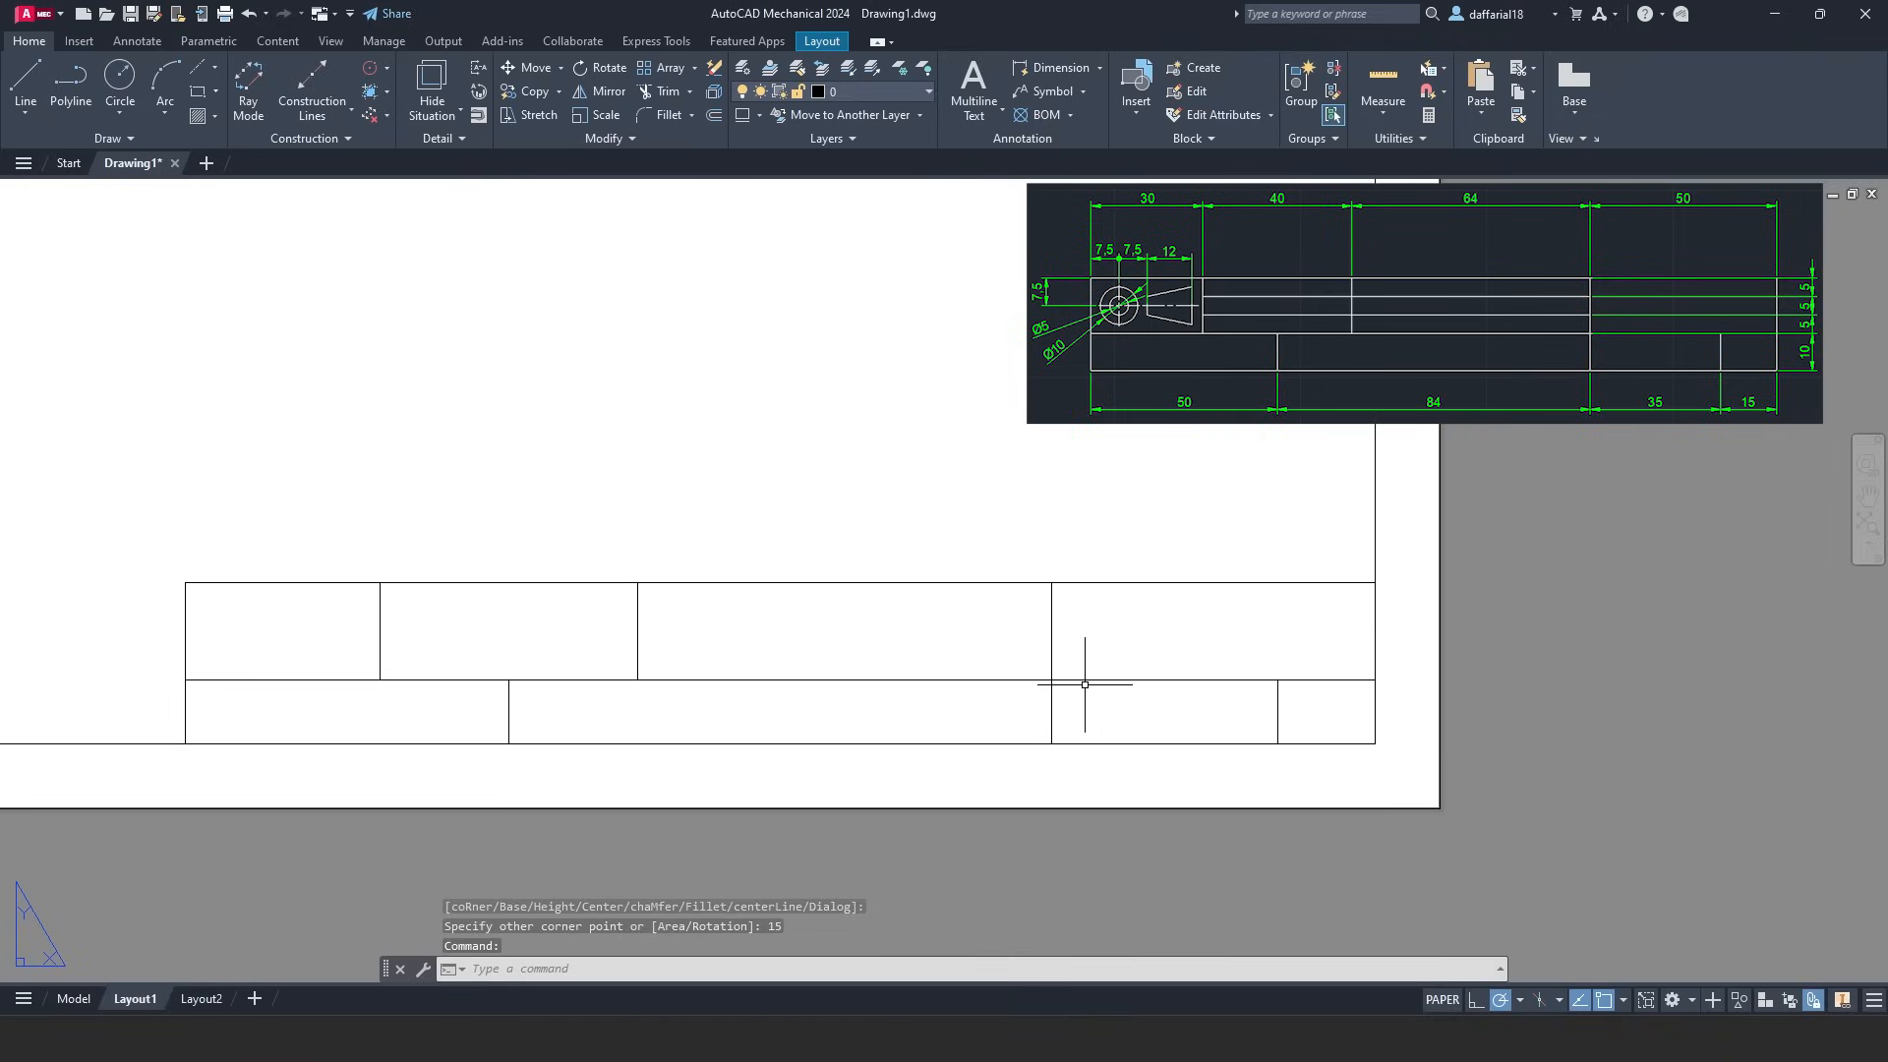
middle_drag(1160, 782, 1220, 783)
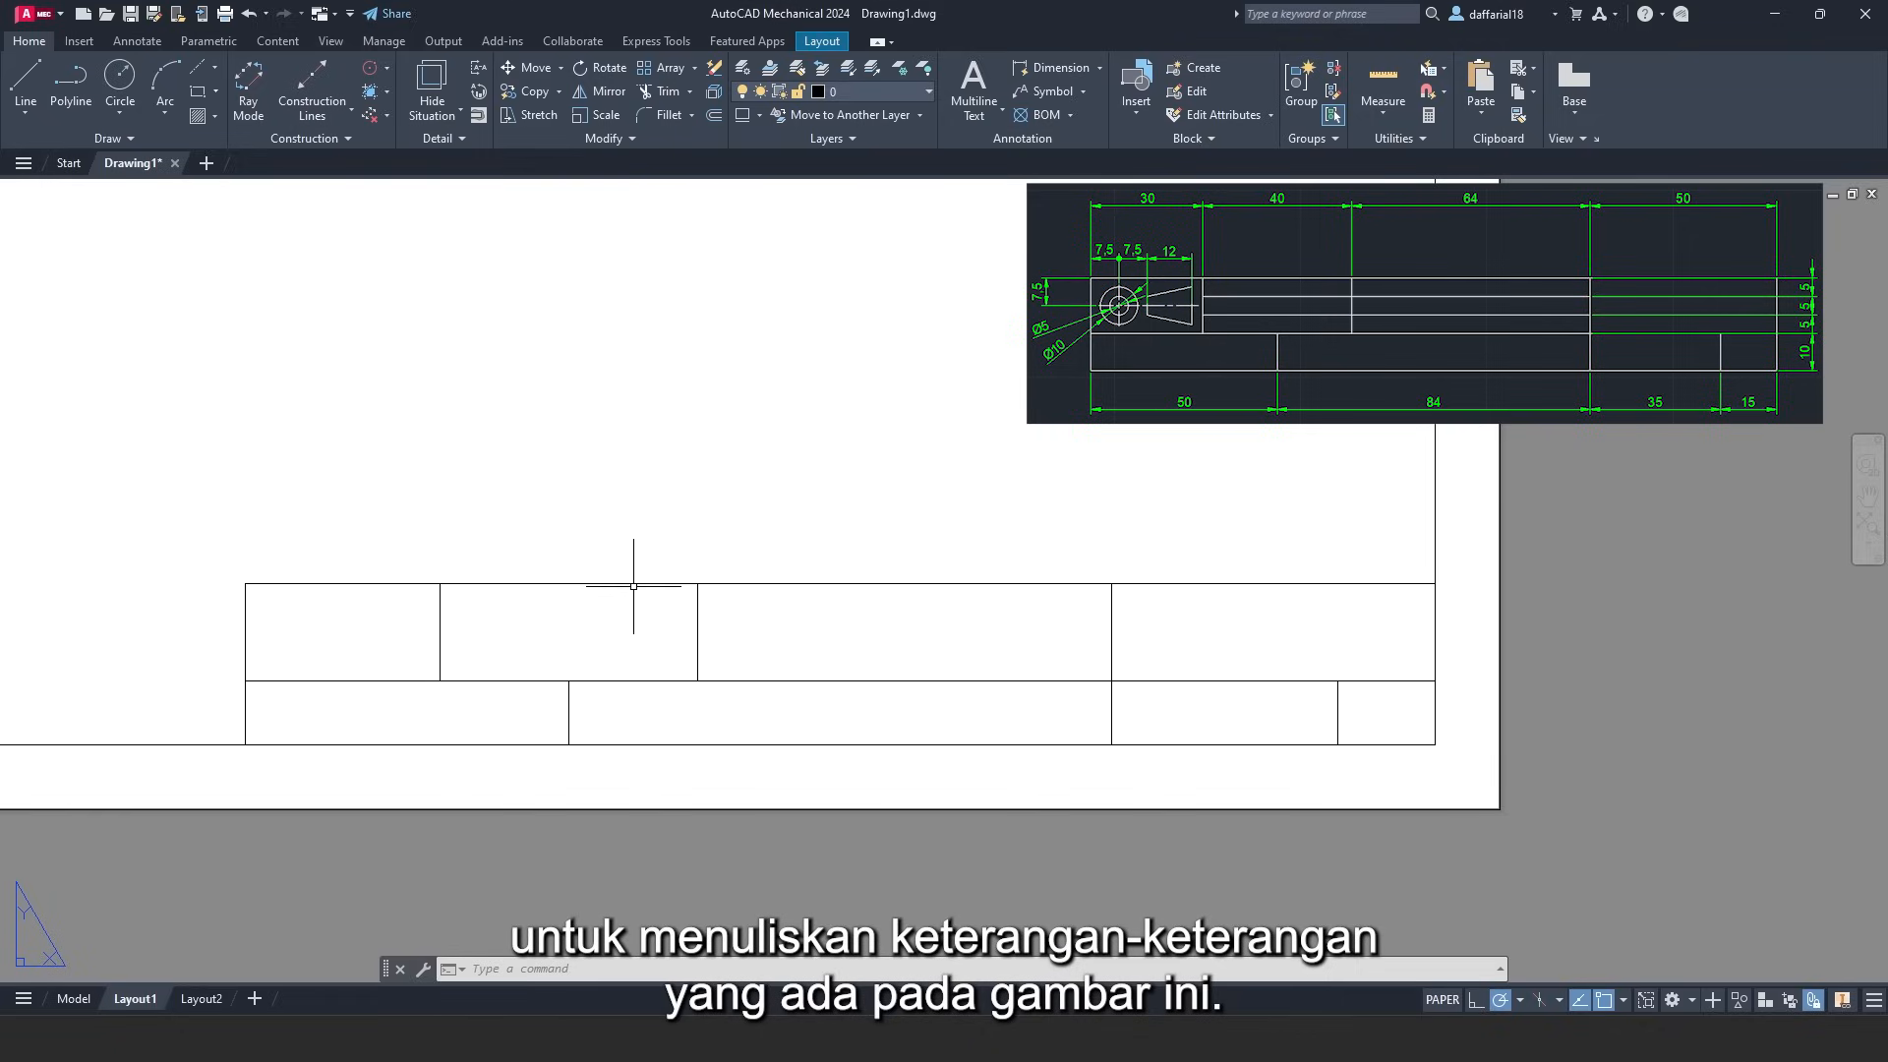
- Draw horizontal lines 5 units apart between the vertical dividers, forming three 5-high rows
click(26, 84)
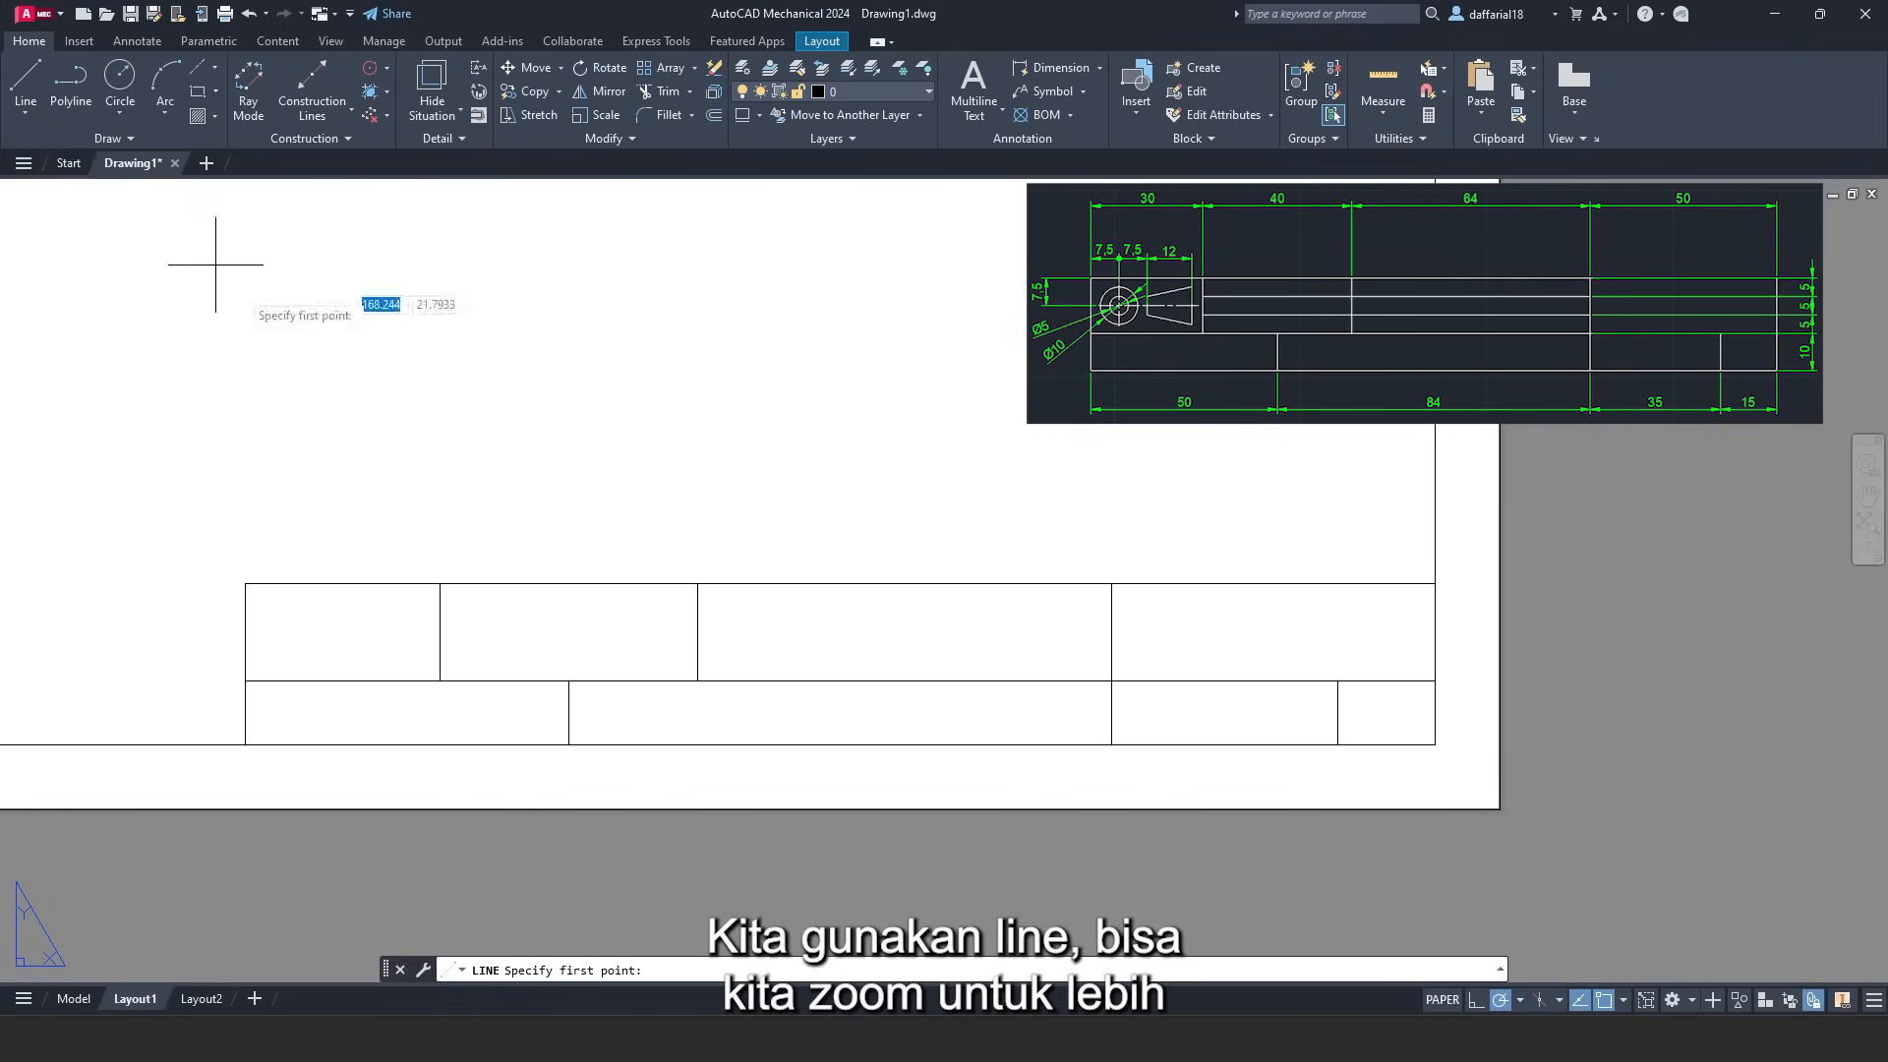
scroll(485, 561, up, 2)
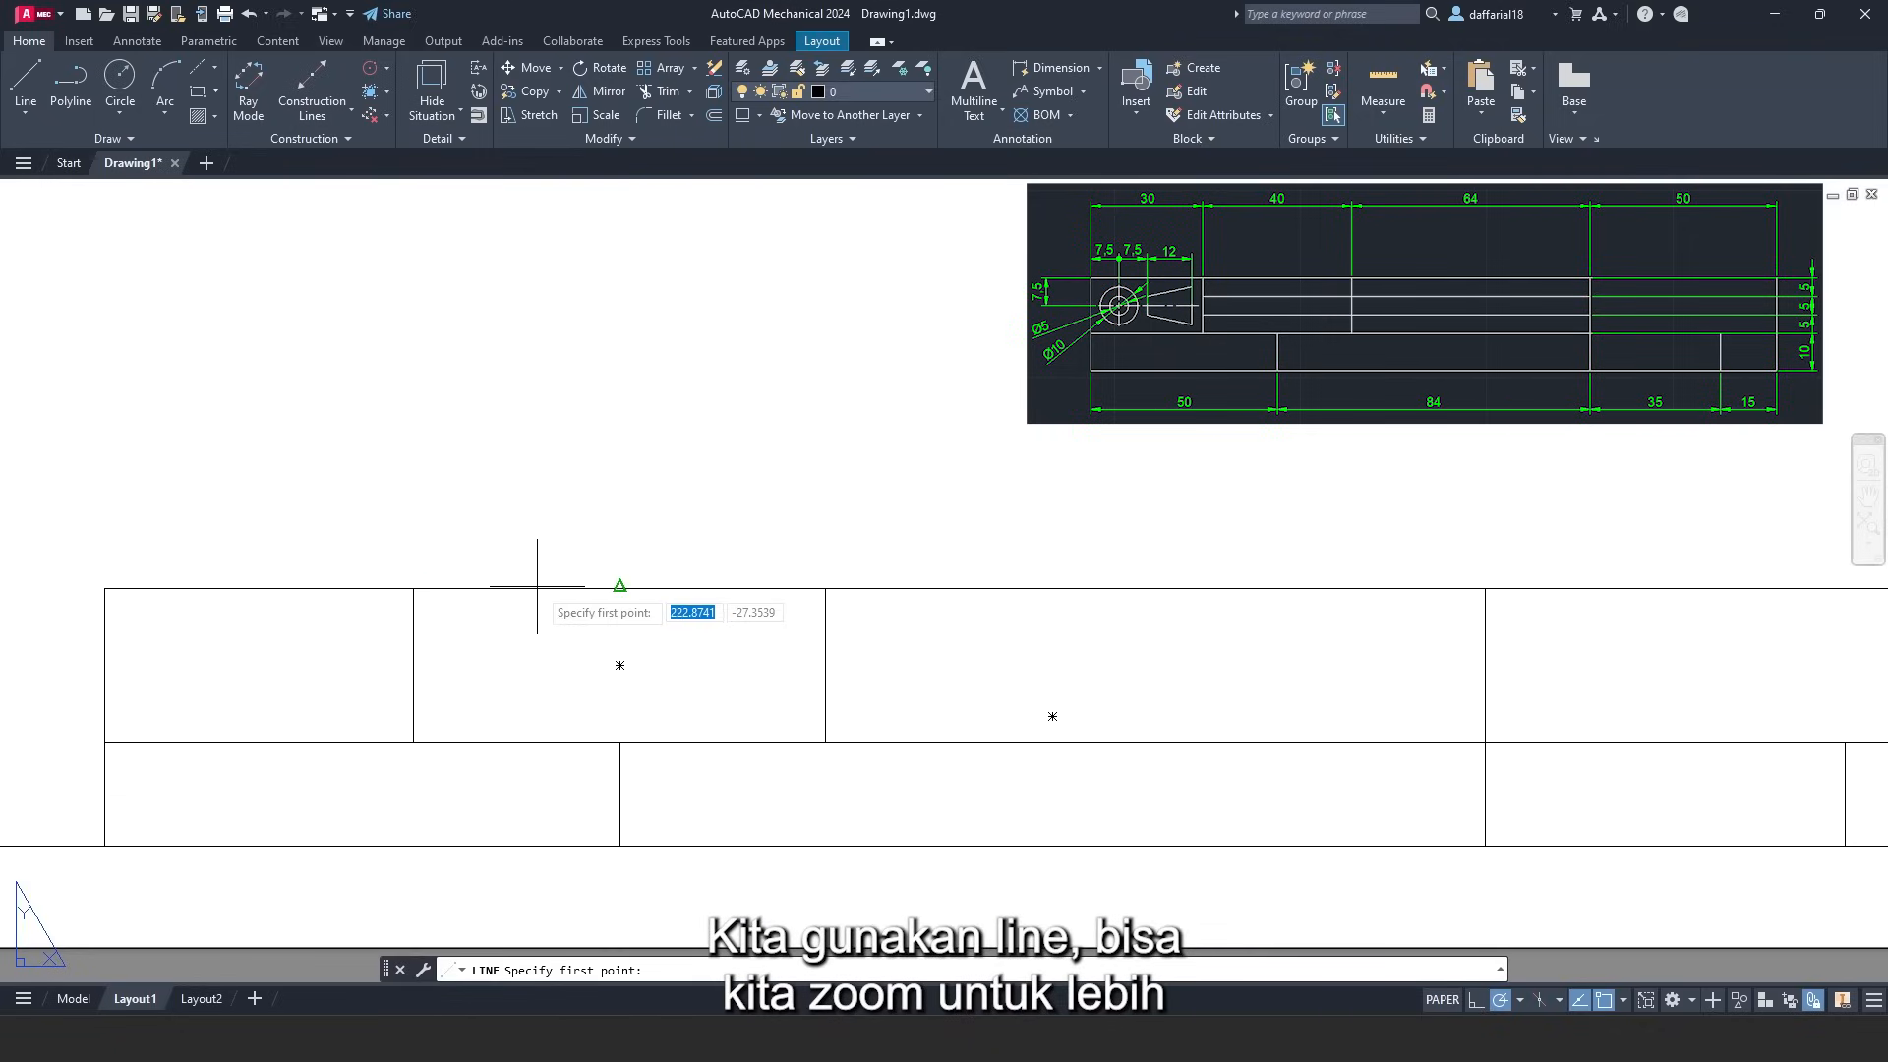
middle_drag(537, 586, 520, 590)
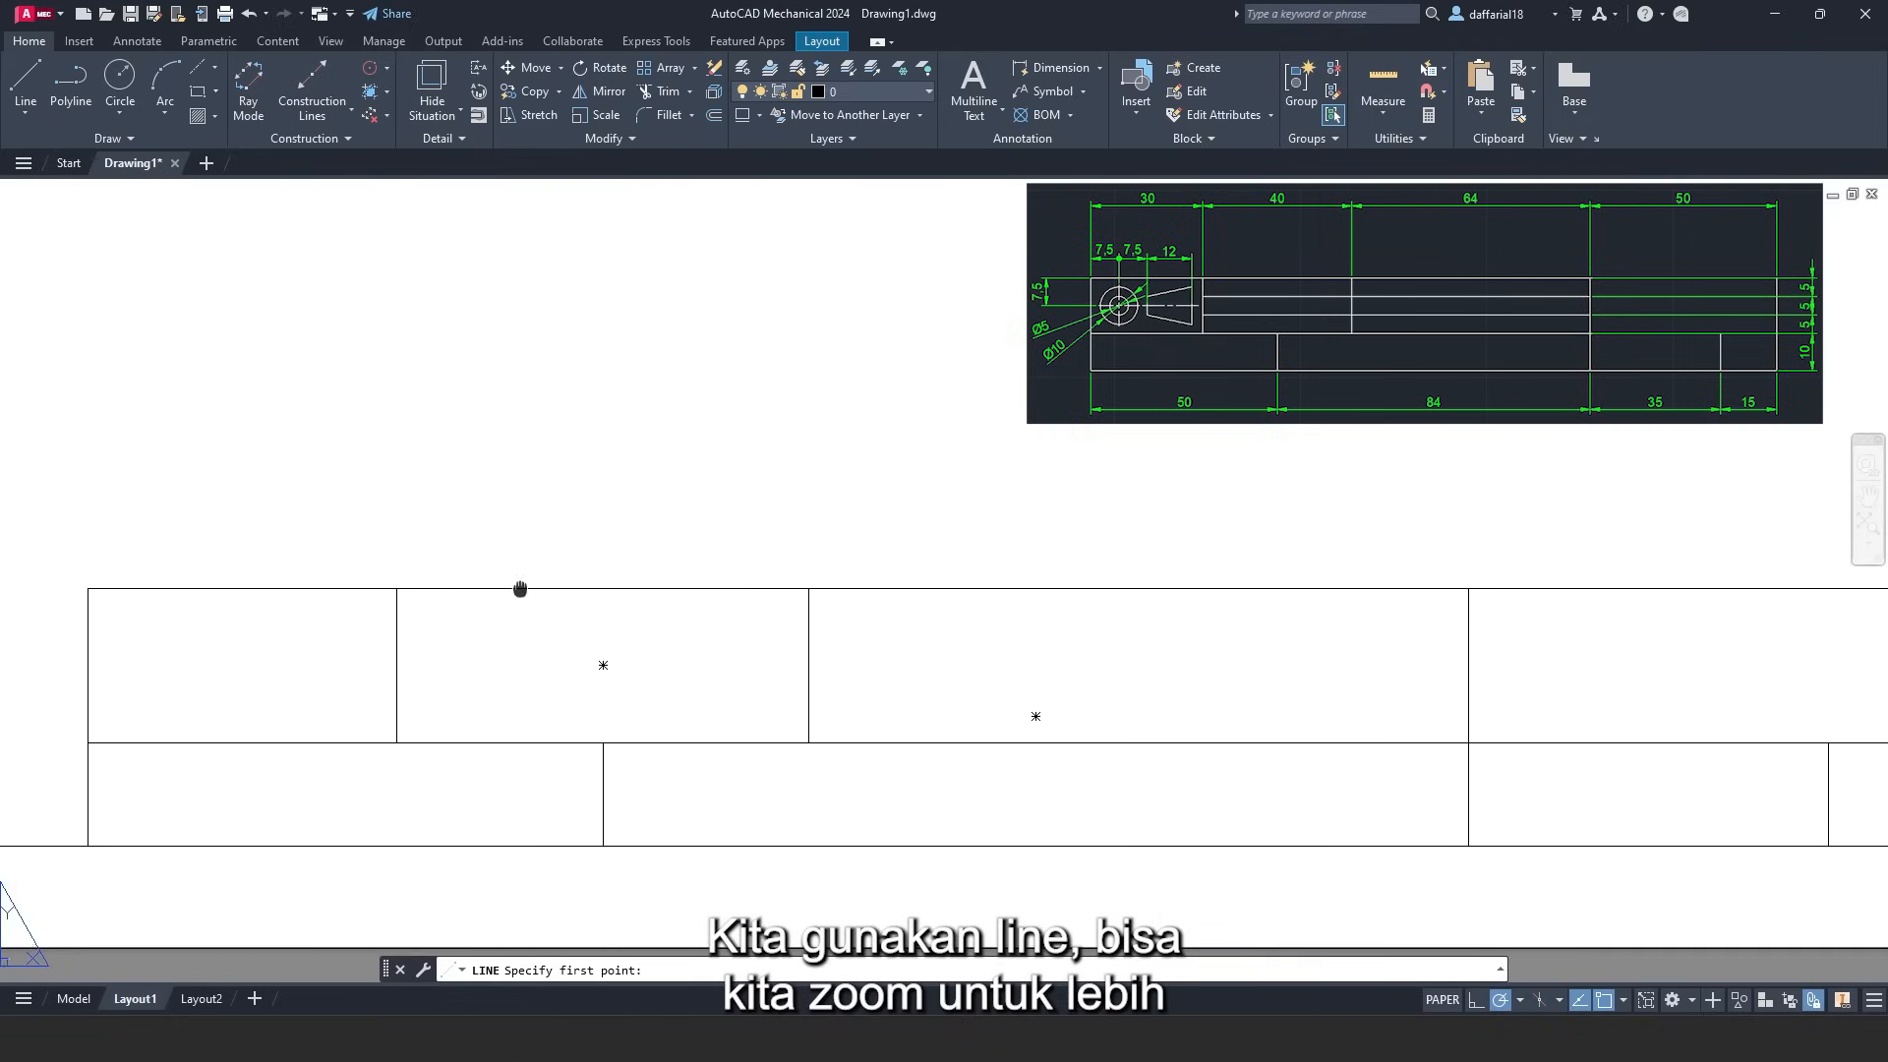
click(397, 586)
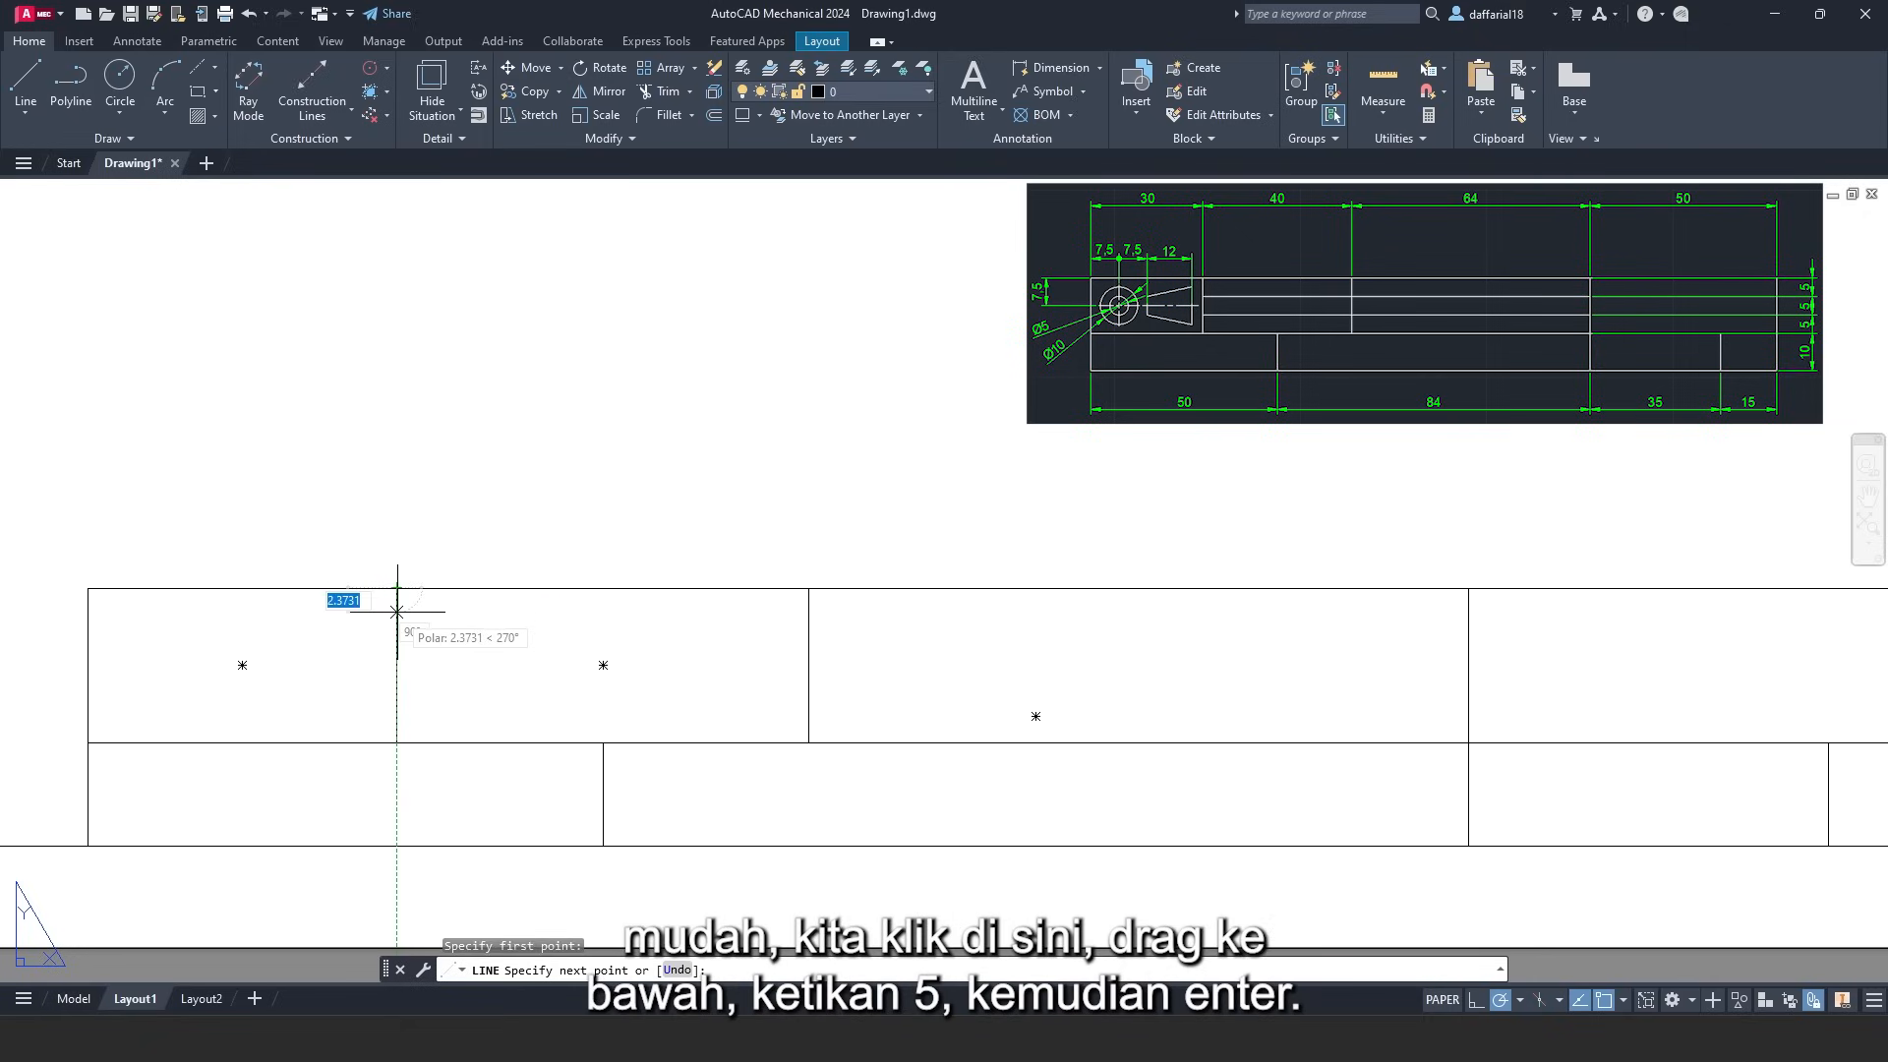
text(5)
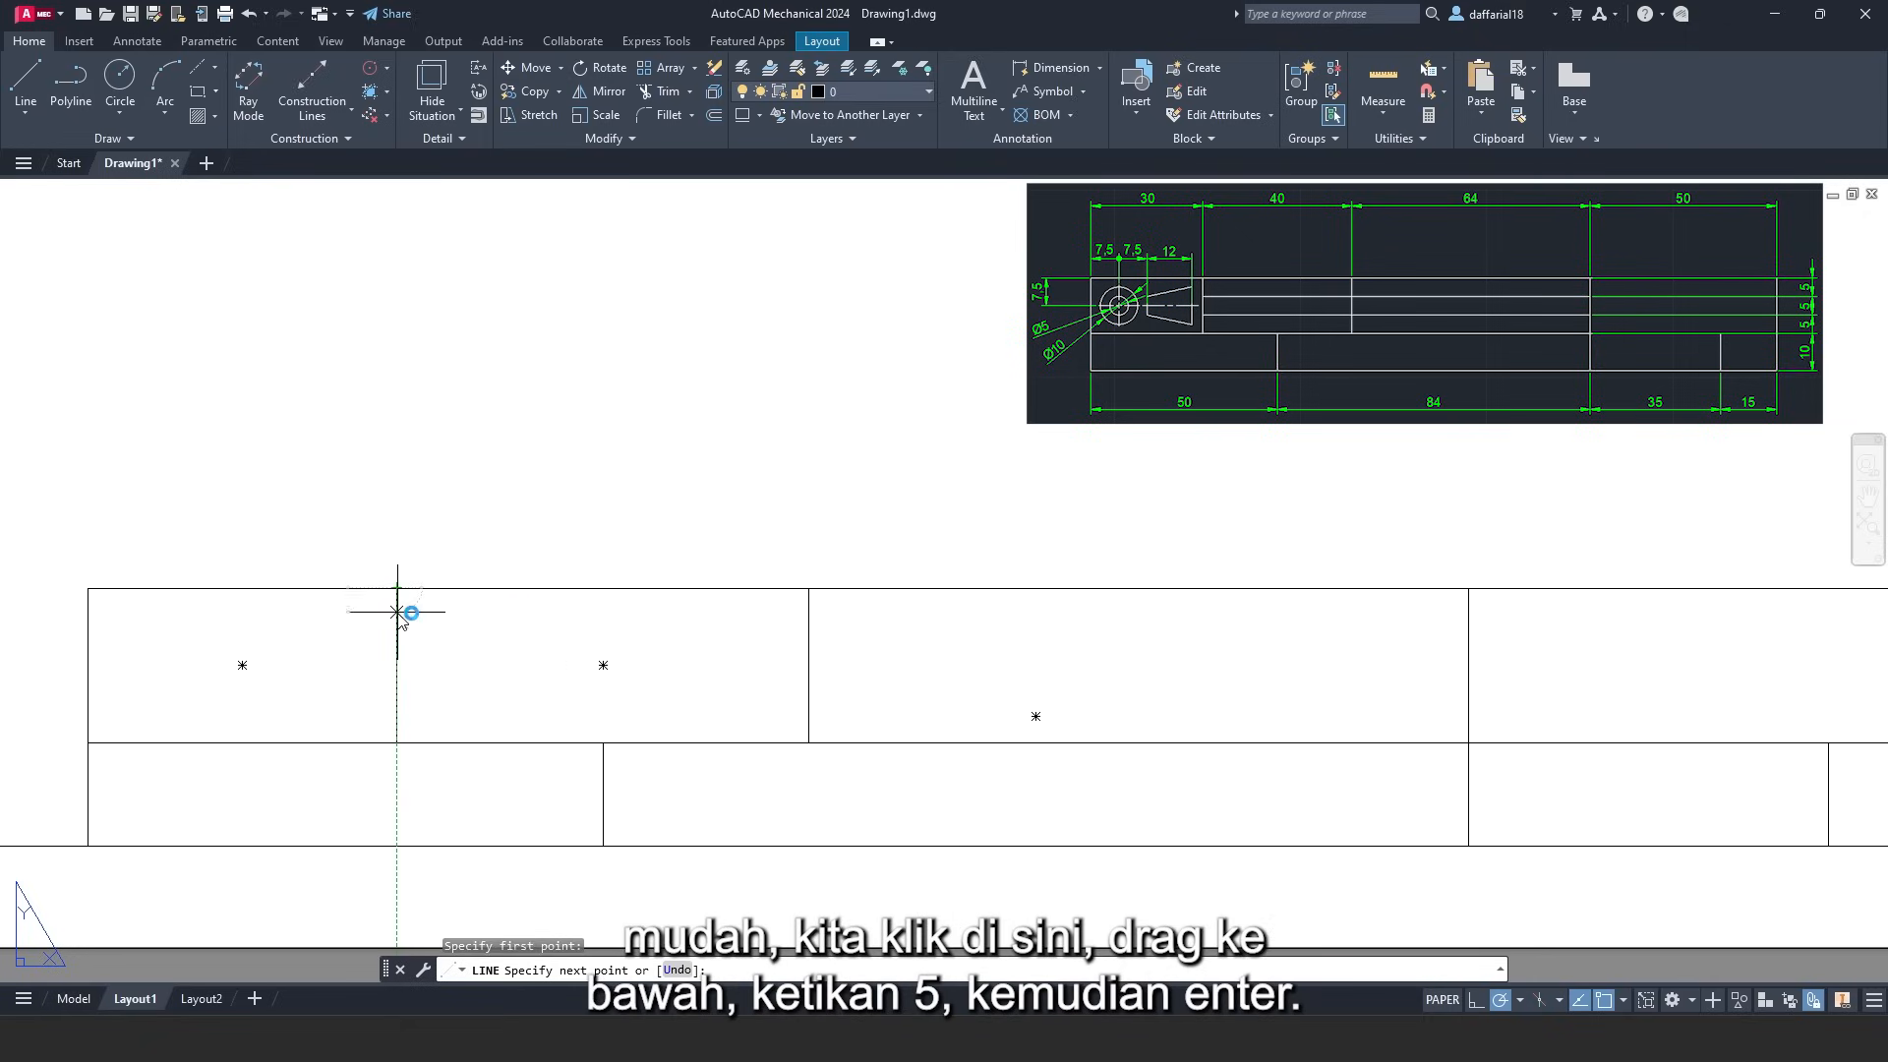
key(Return)
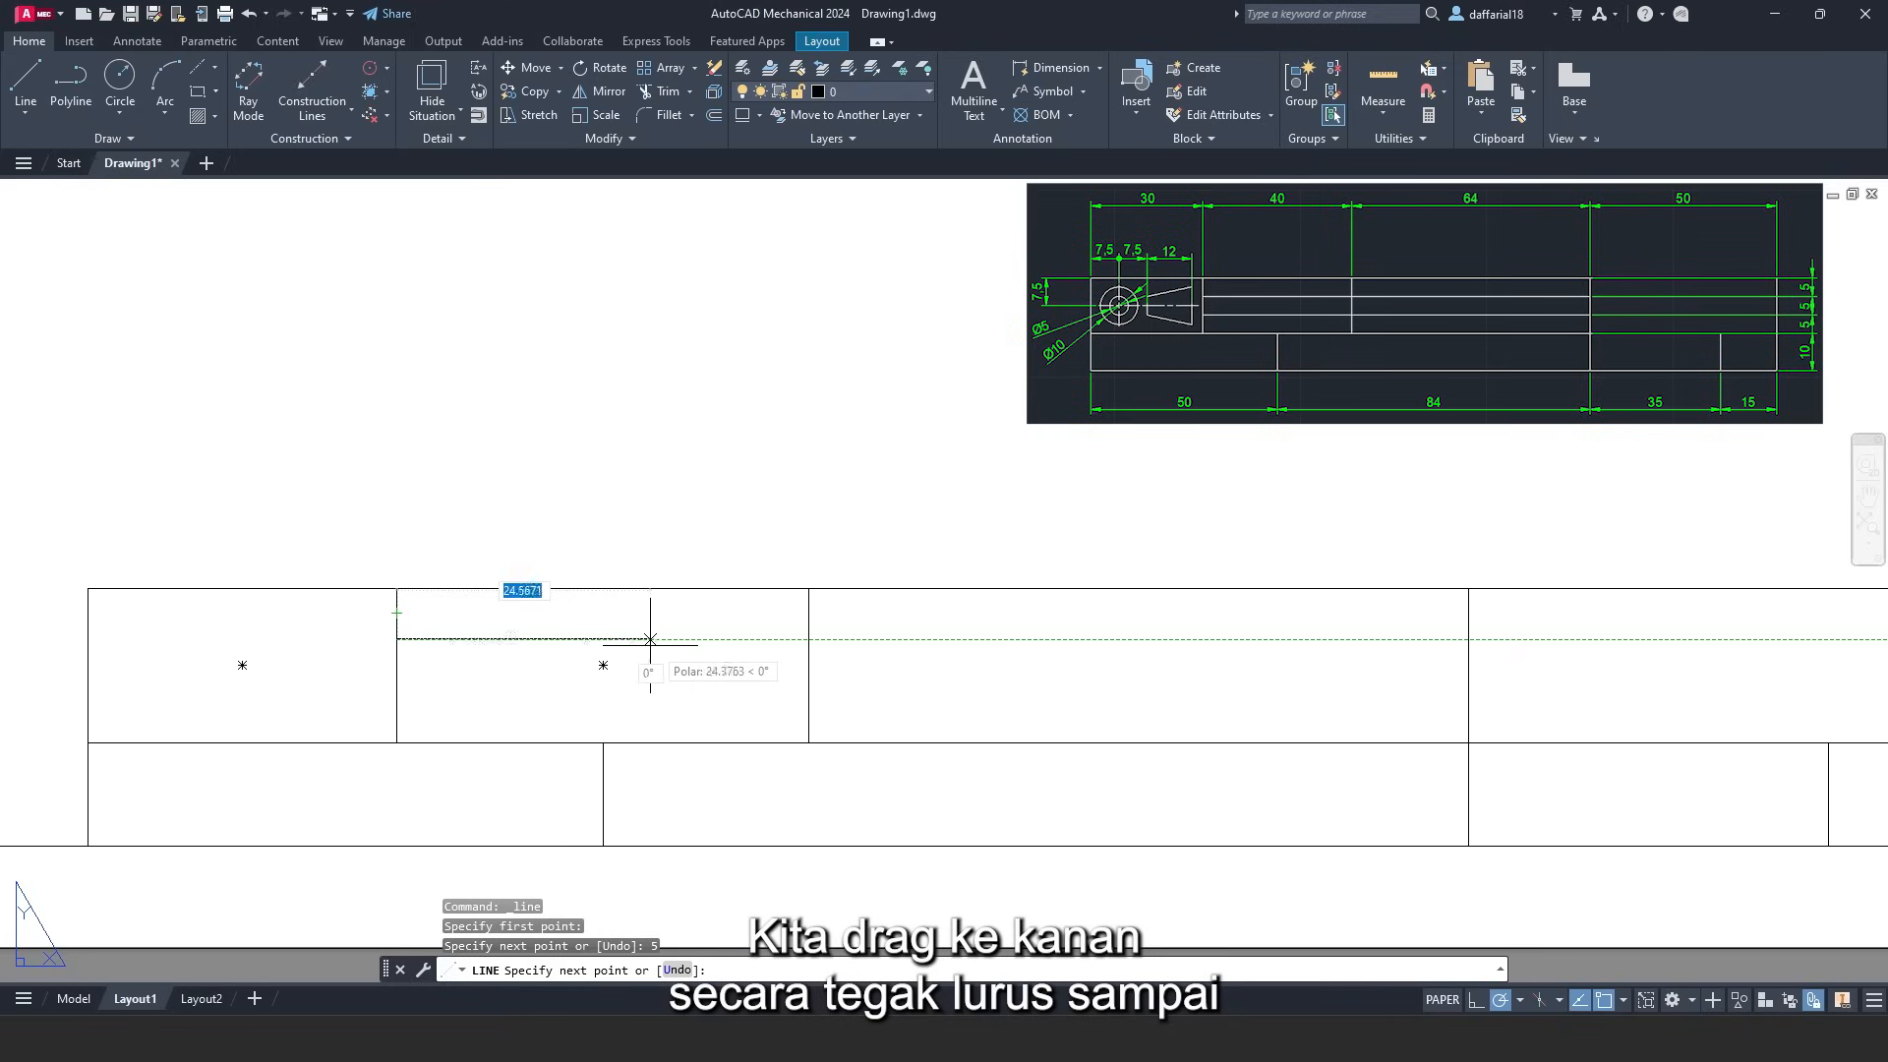
click(1468, 639)
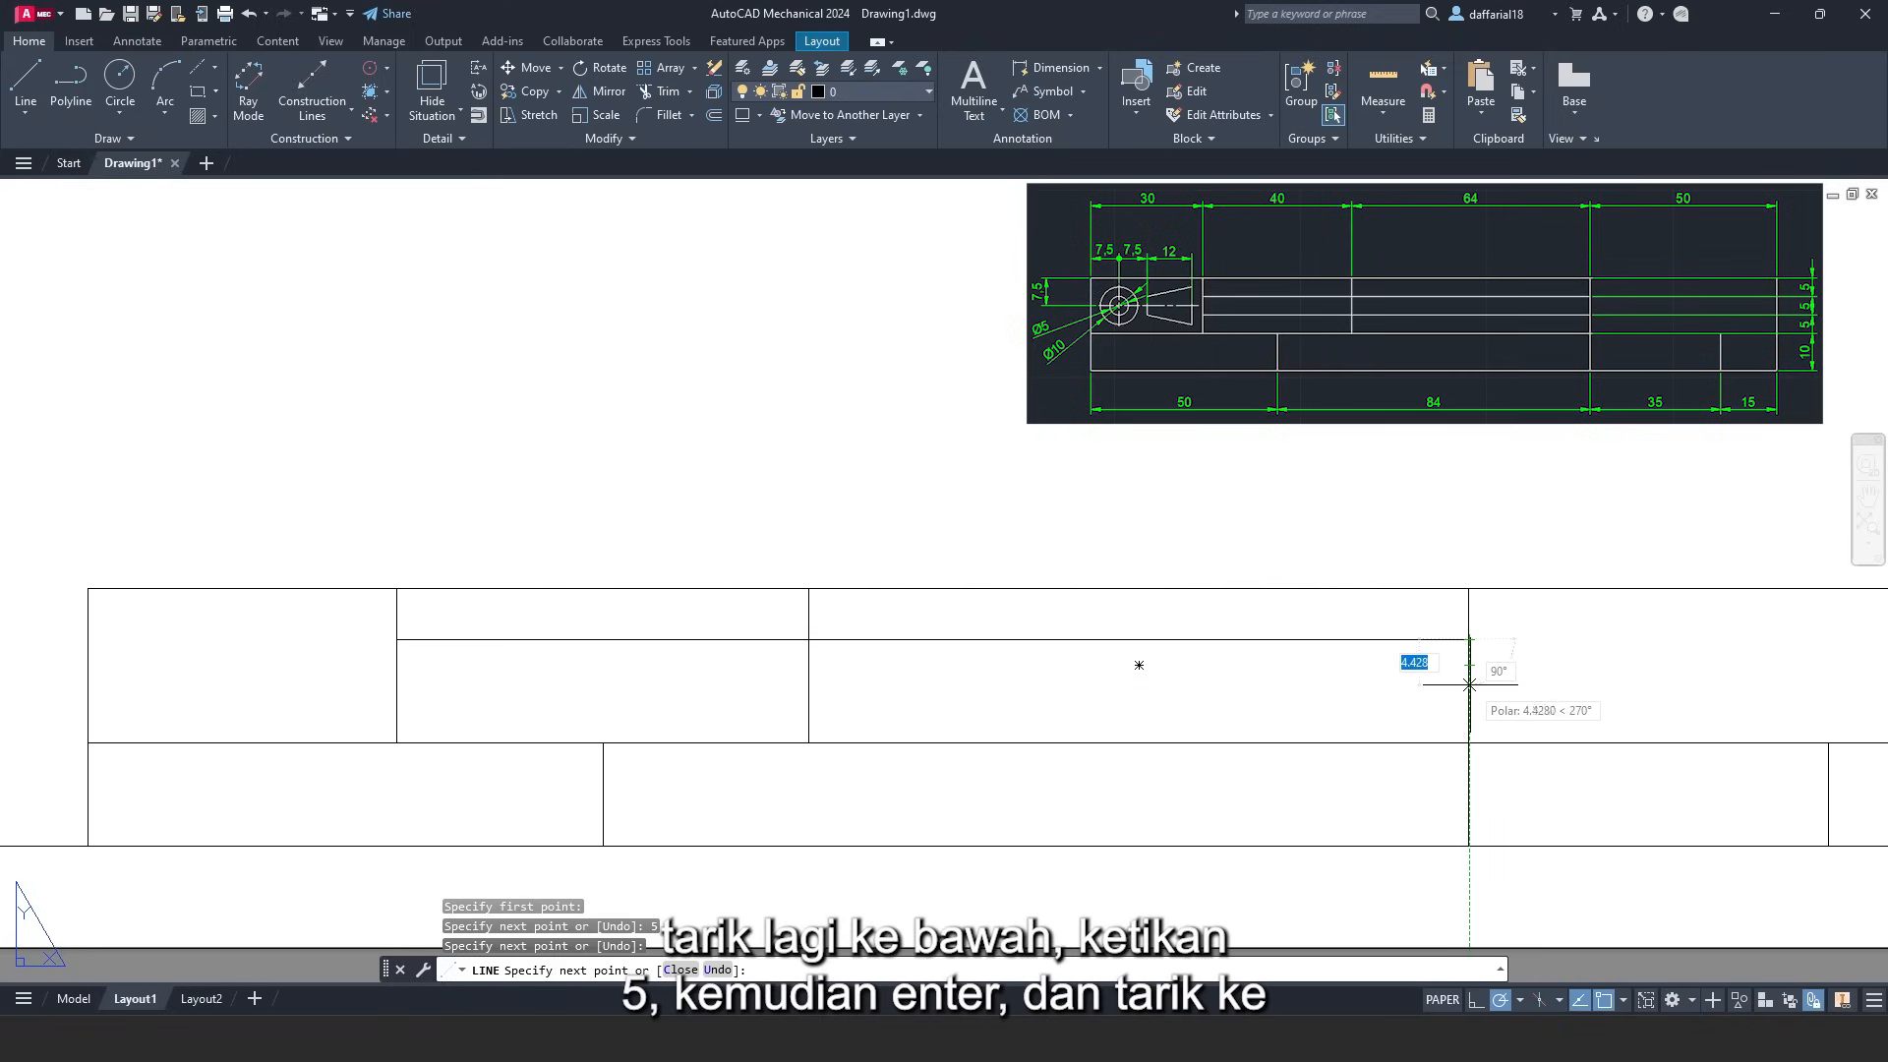
text(5)
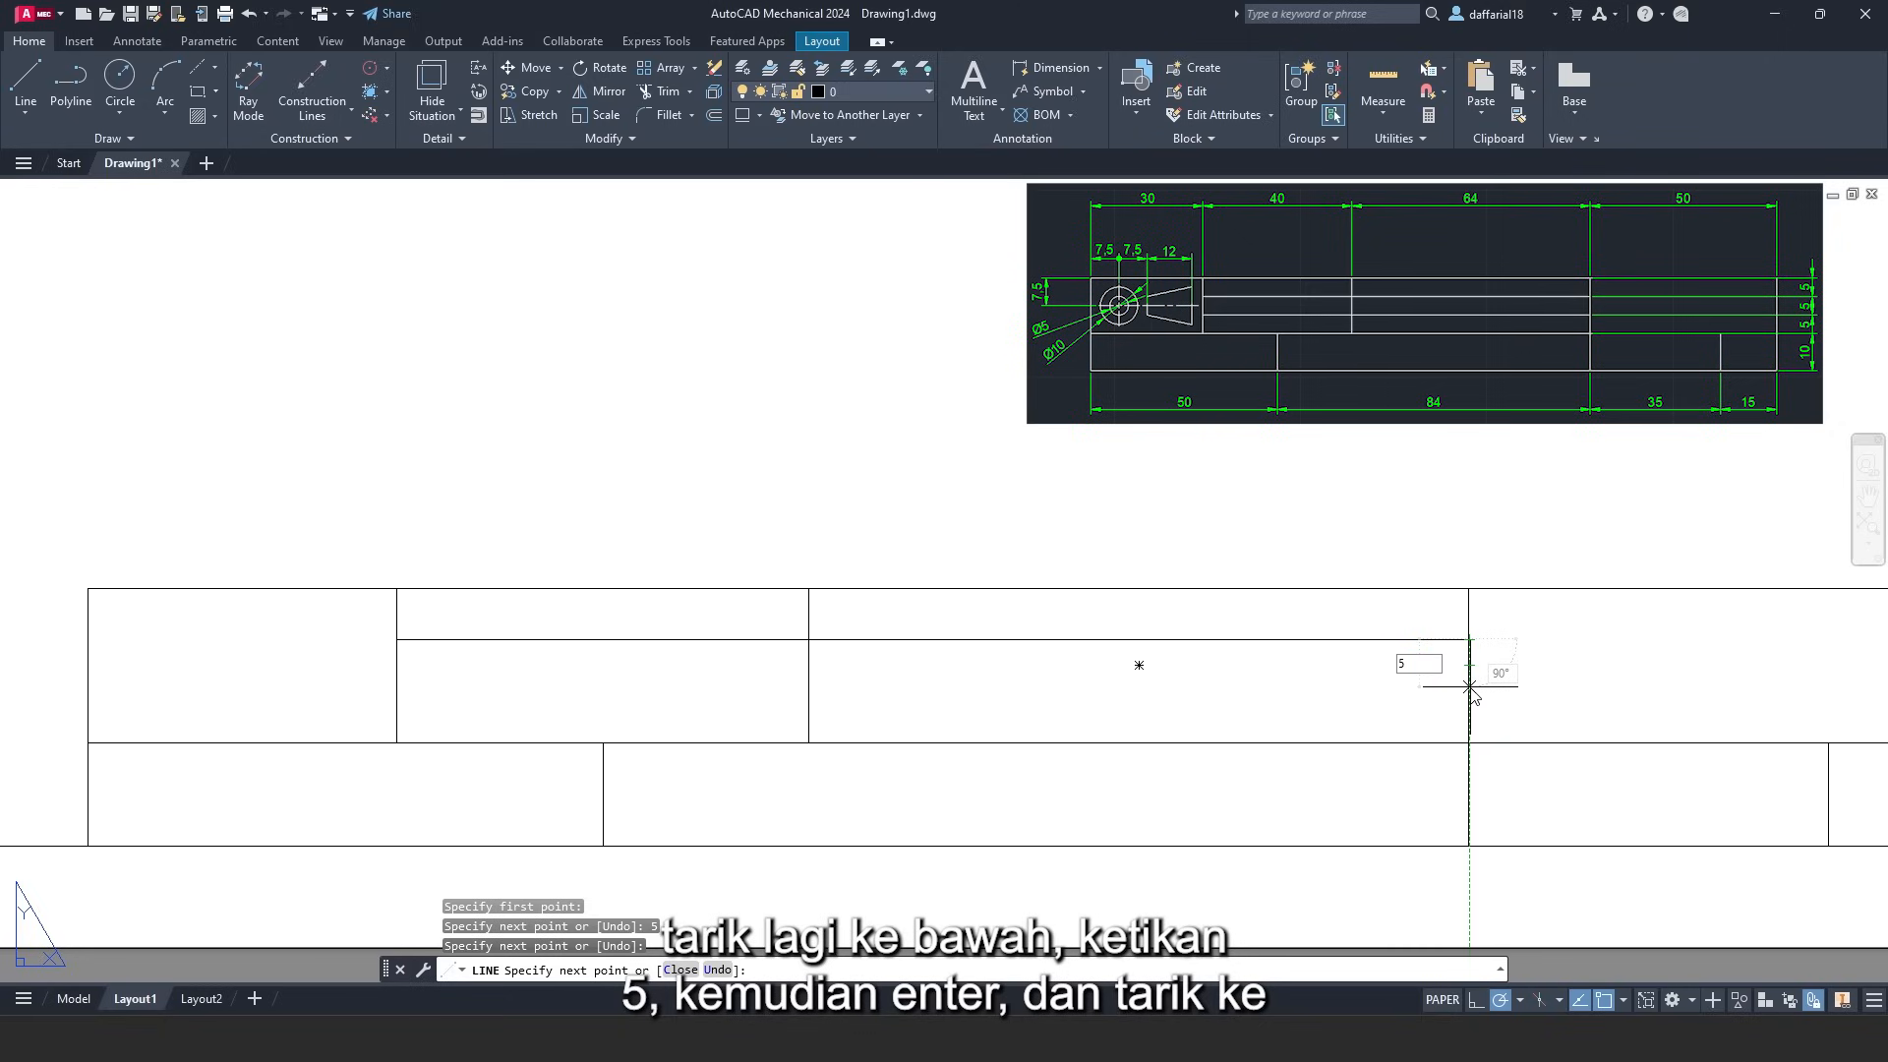
key(Return)
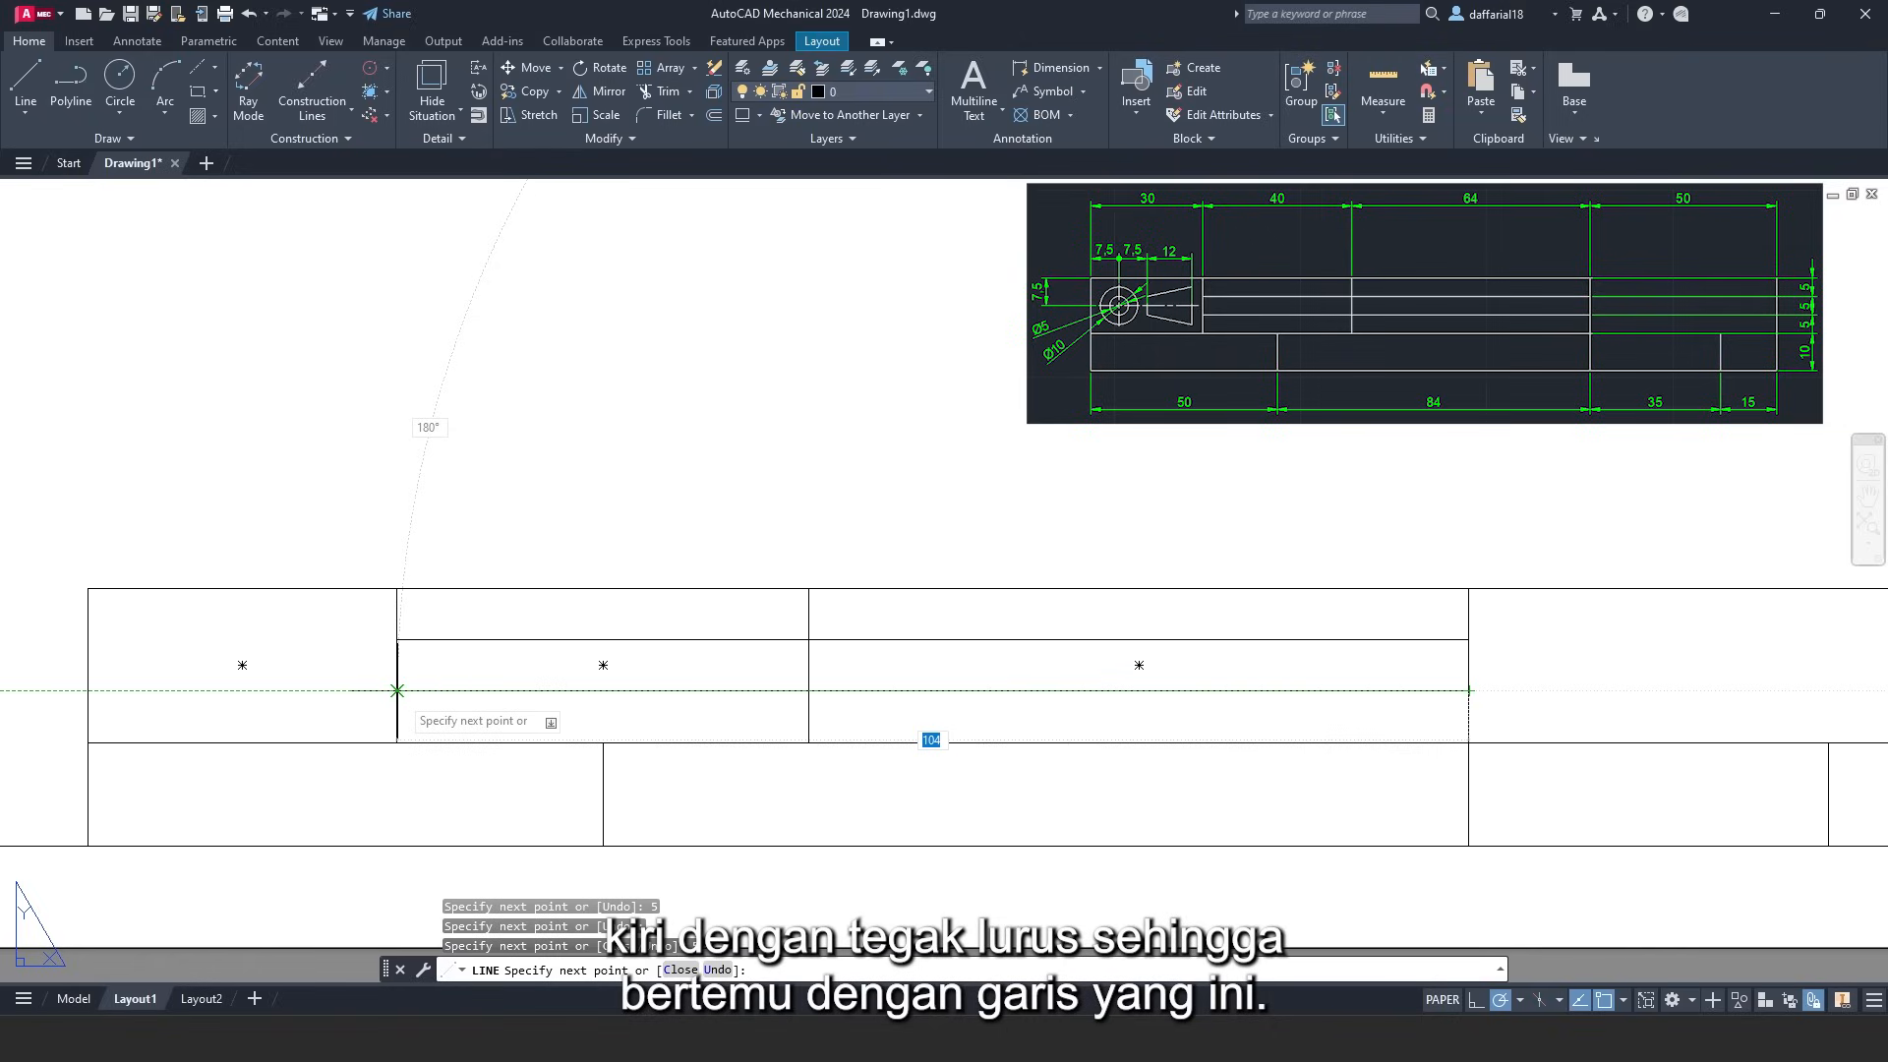
click(397, 690)
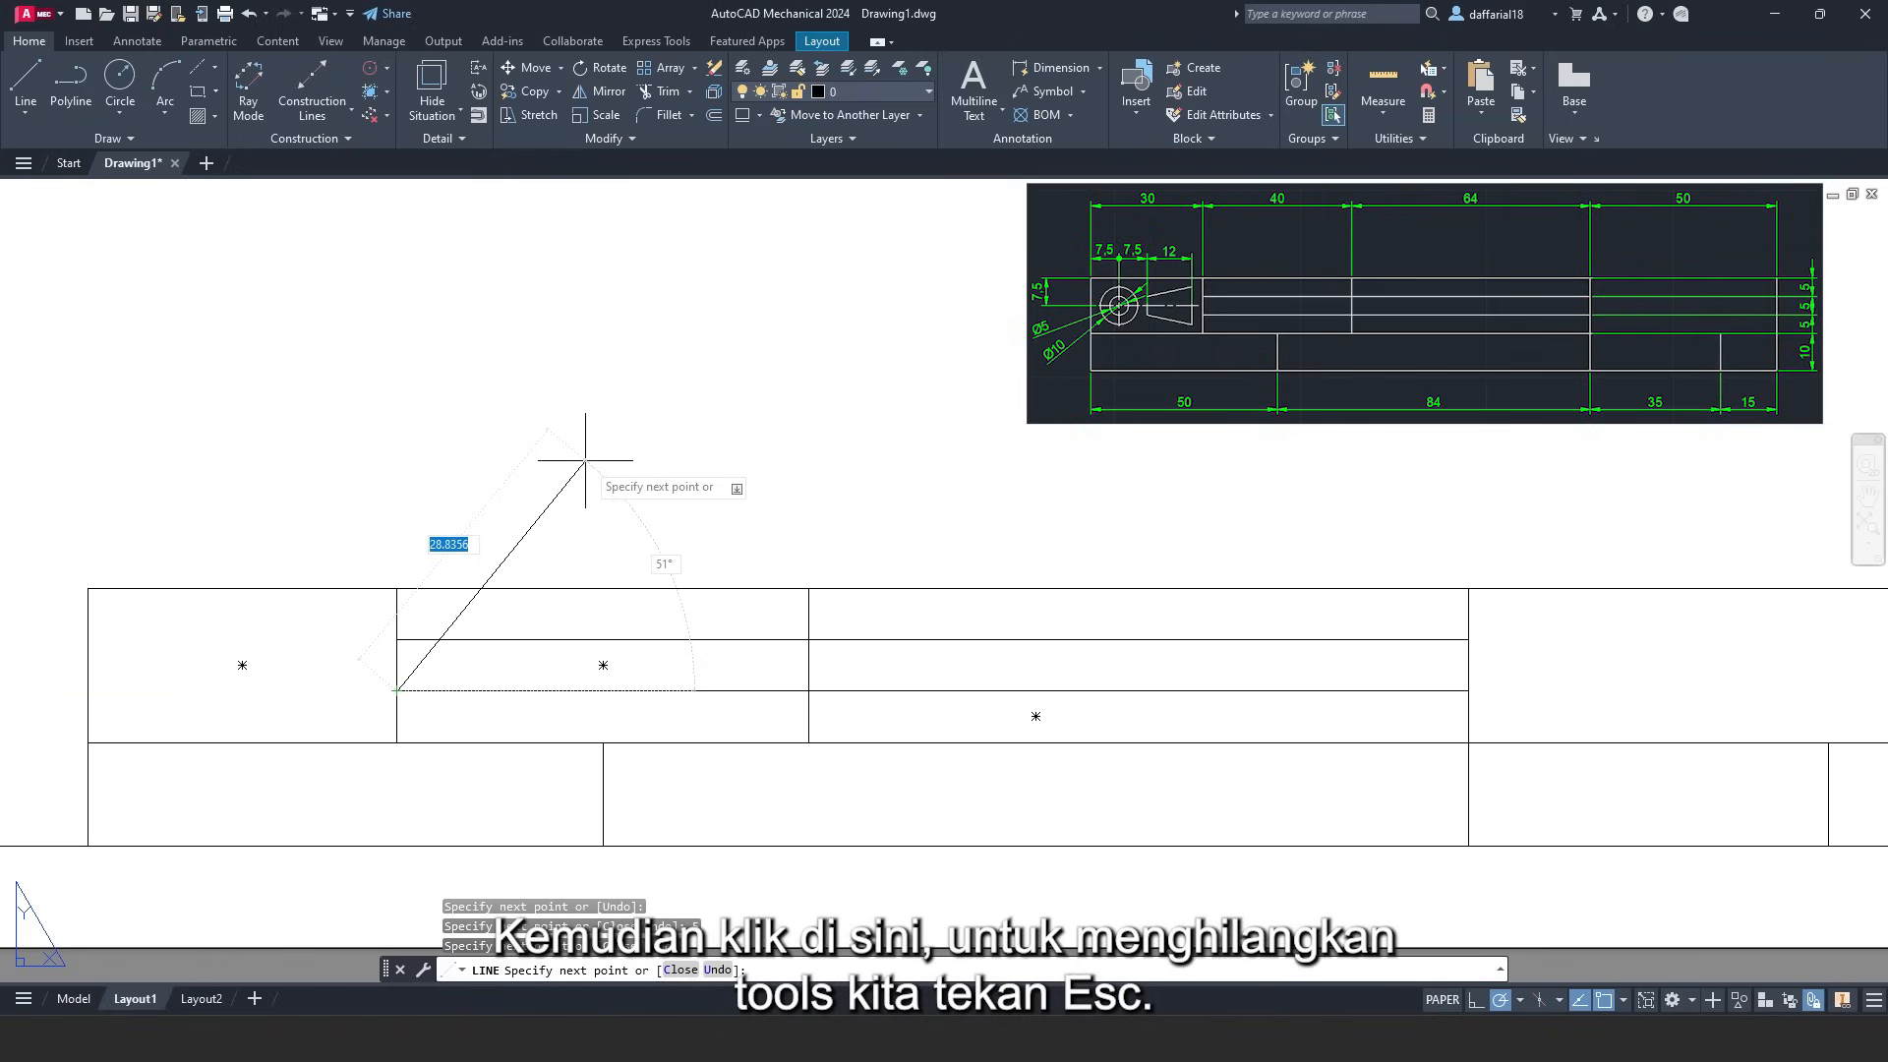
key(Escape)
scroll(606, 464, down, 2)
middle_drag(653, 476, 665, 496)
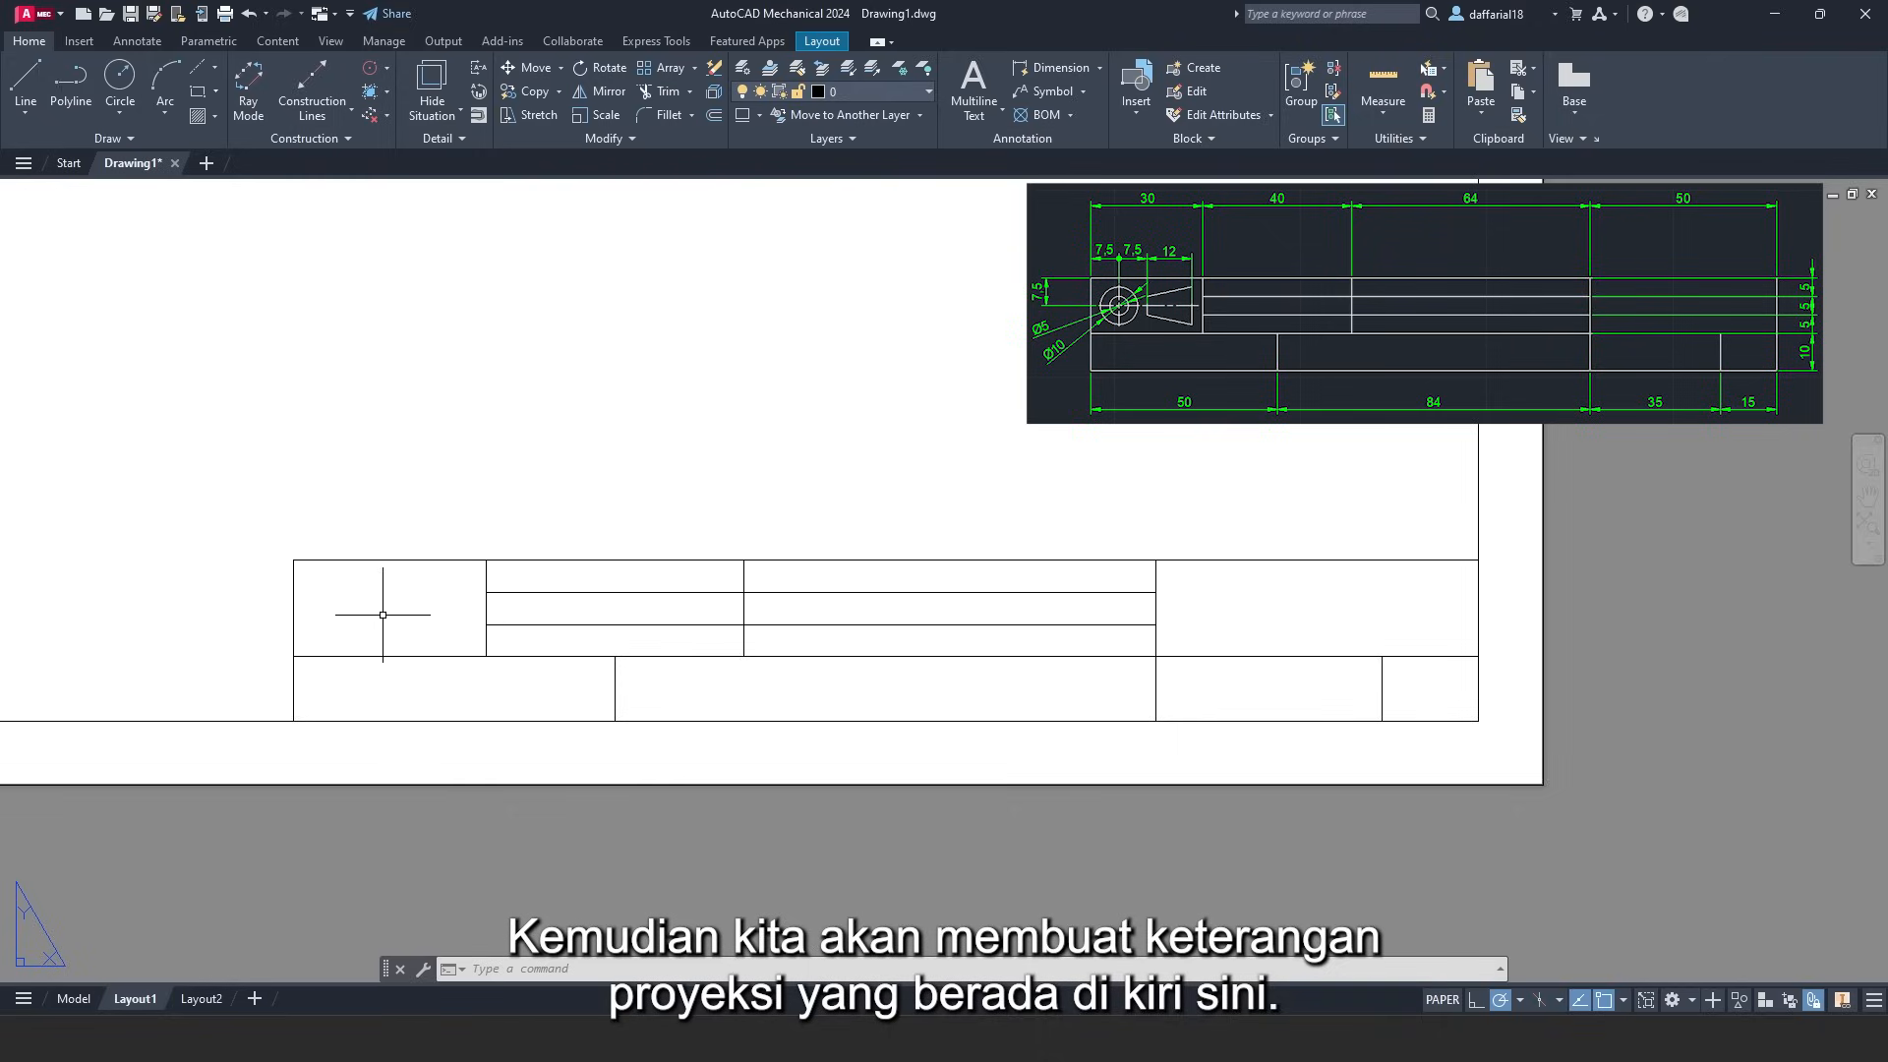
scroll(382, 614, up, 4)
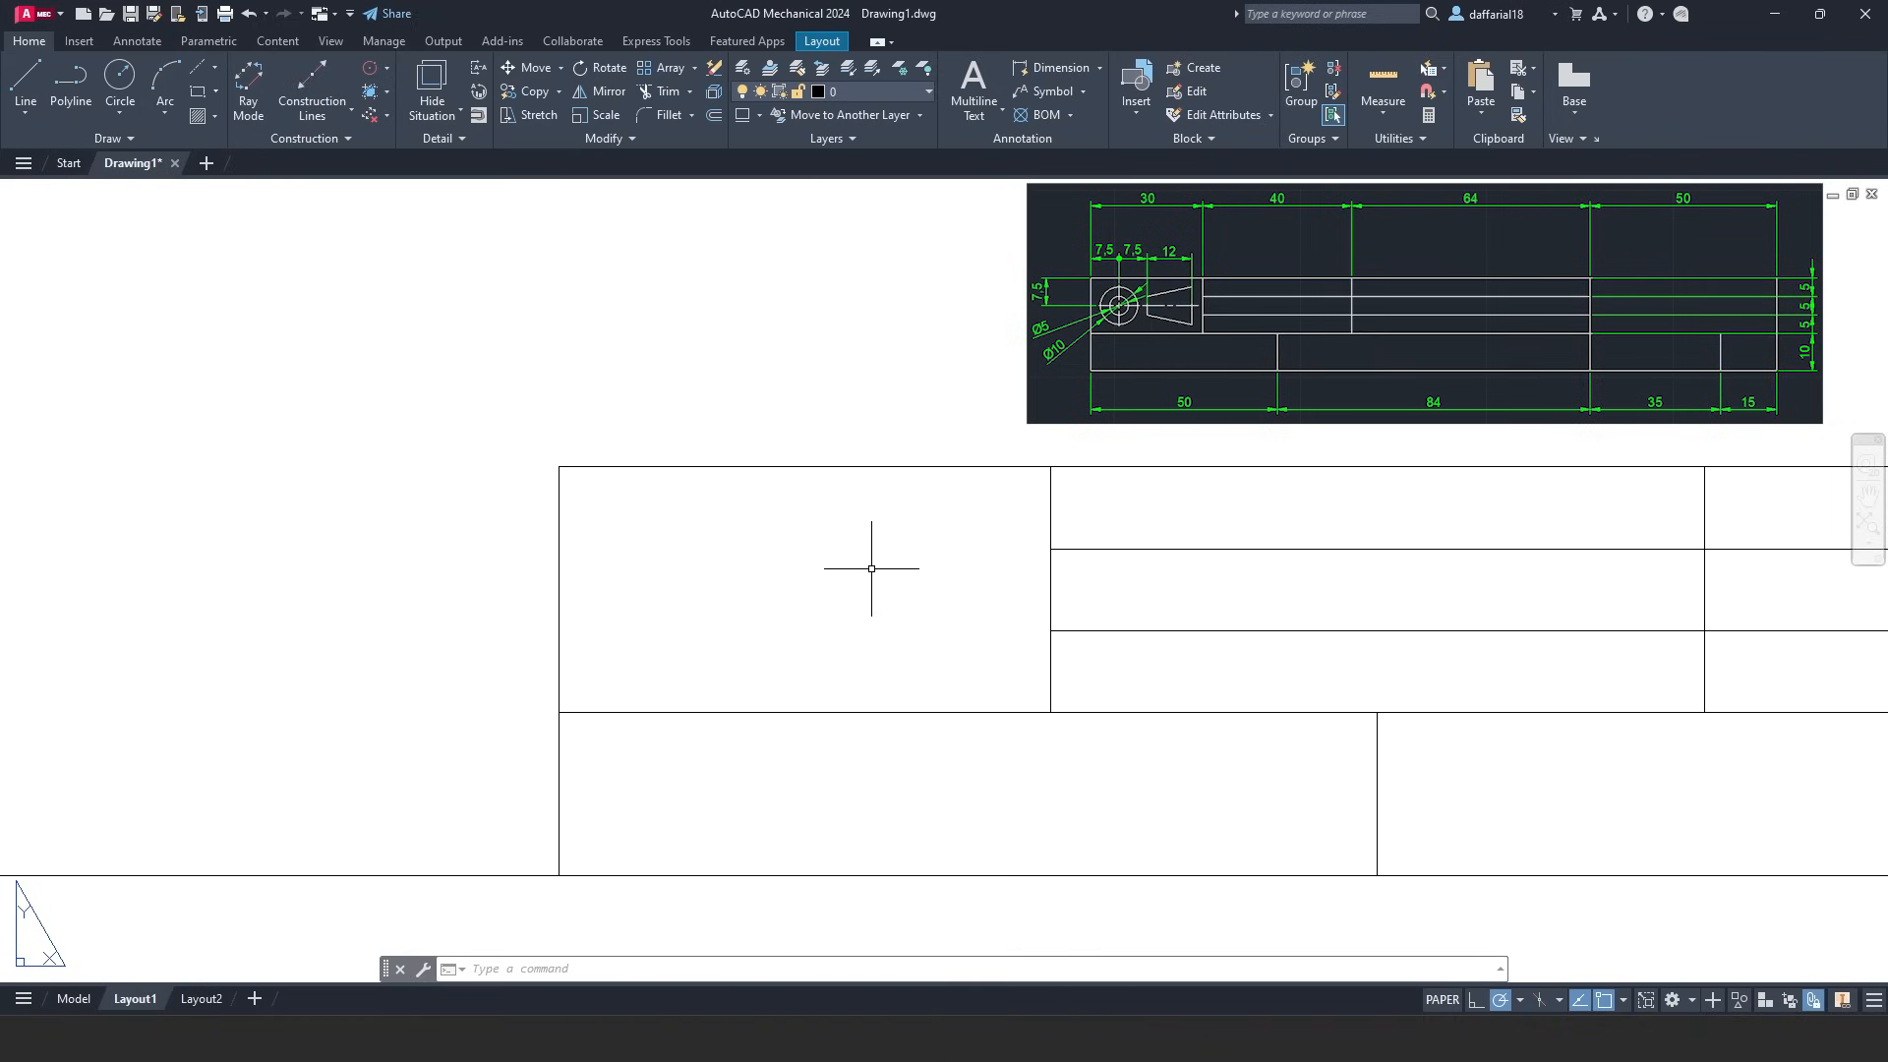
click(827, 39)
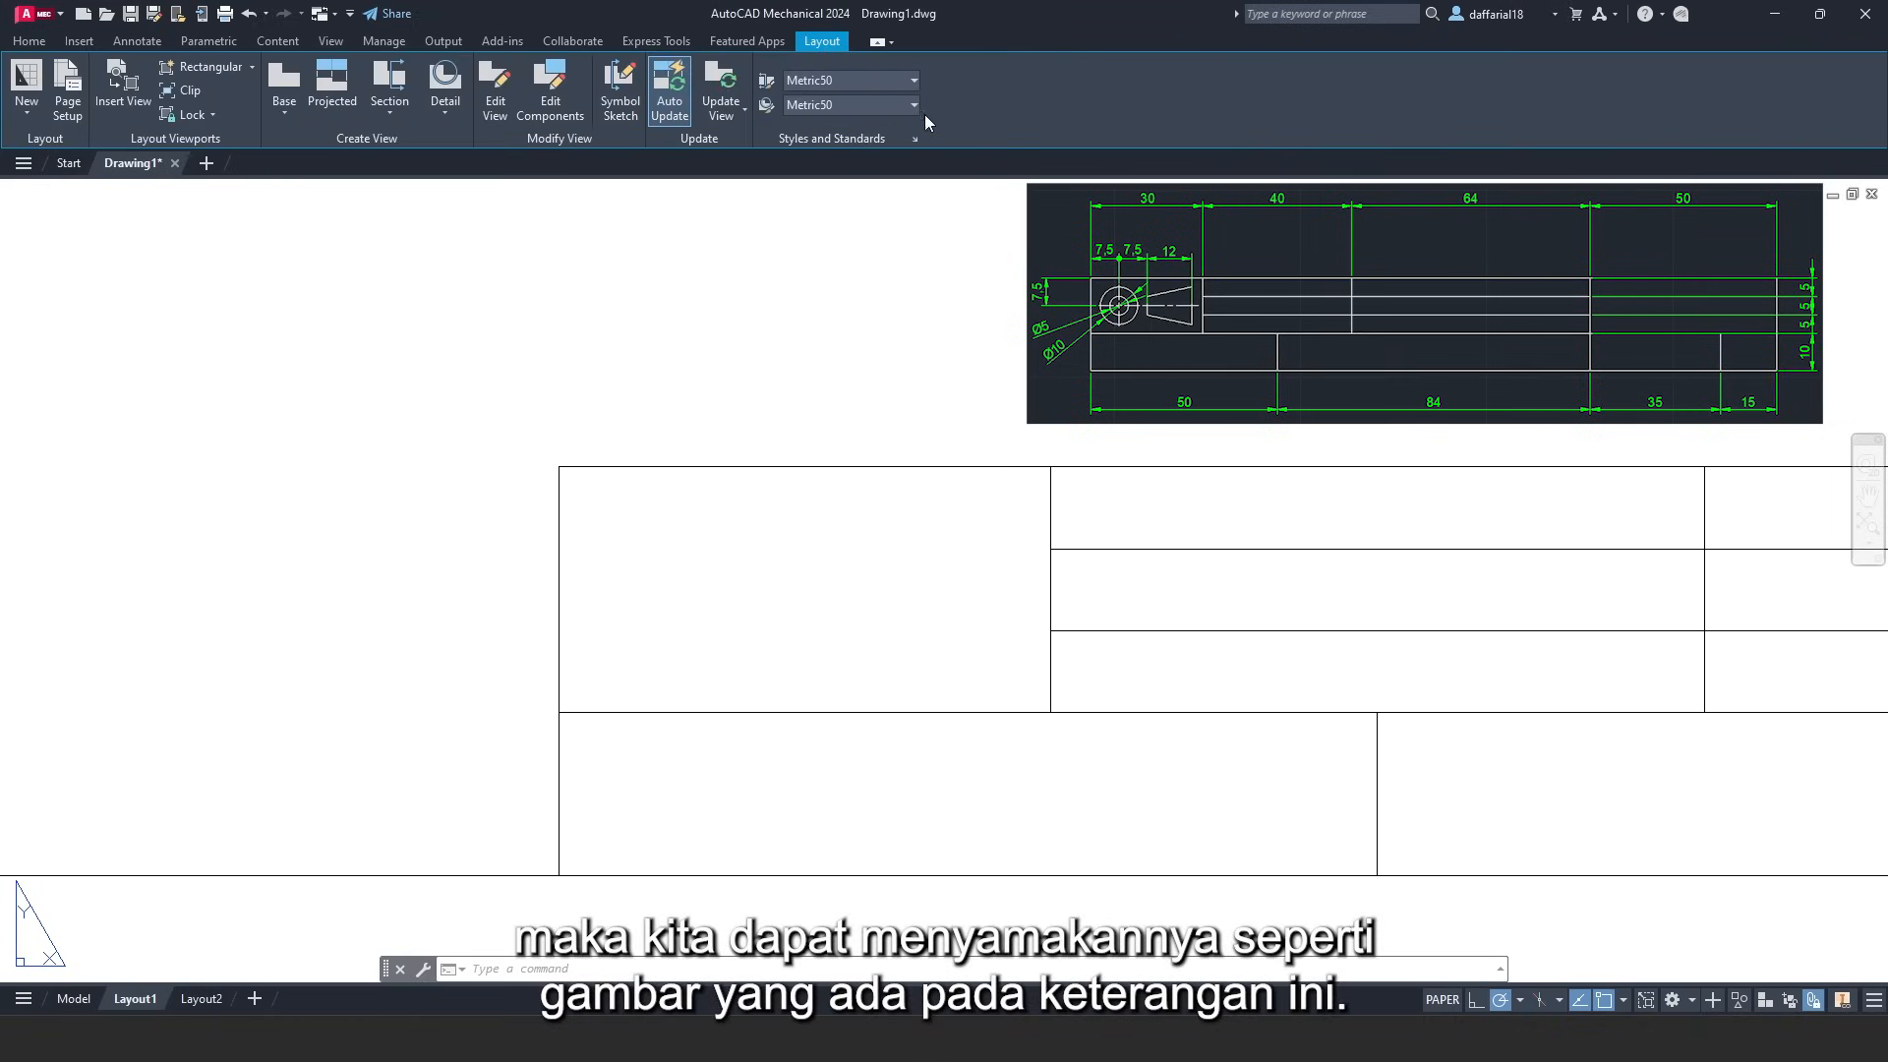
click(916, 138)
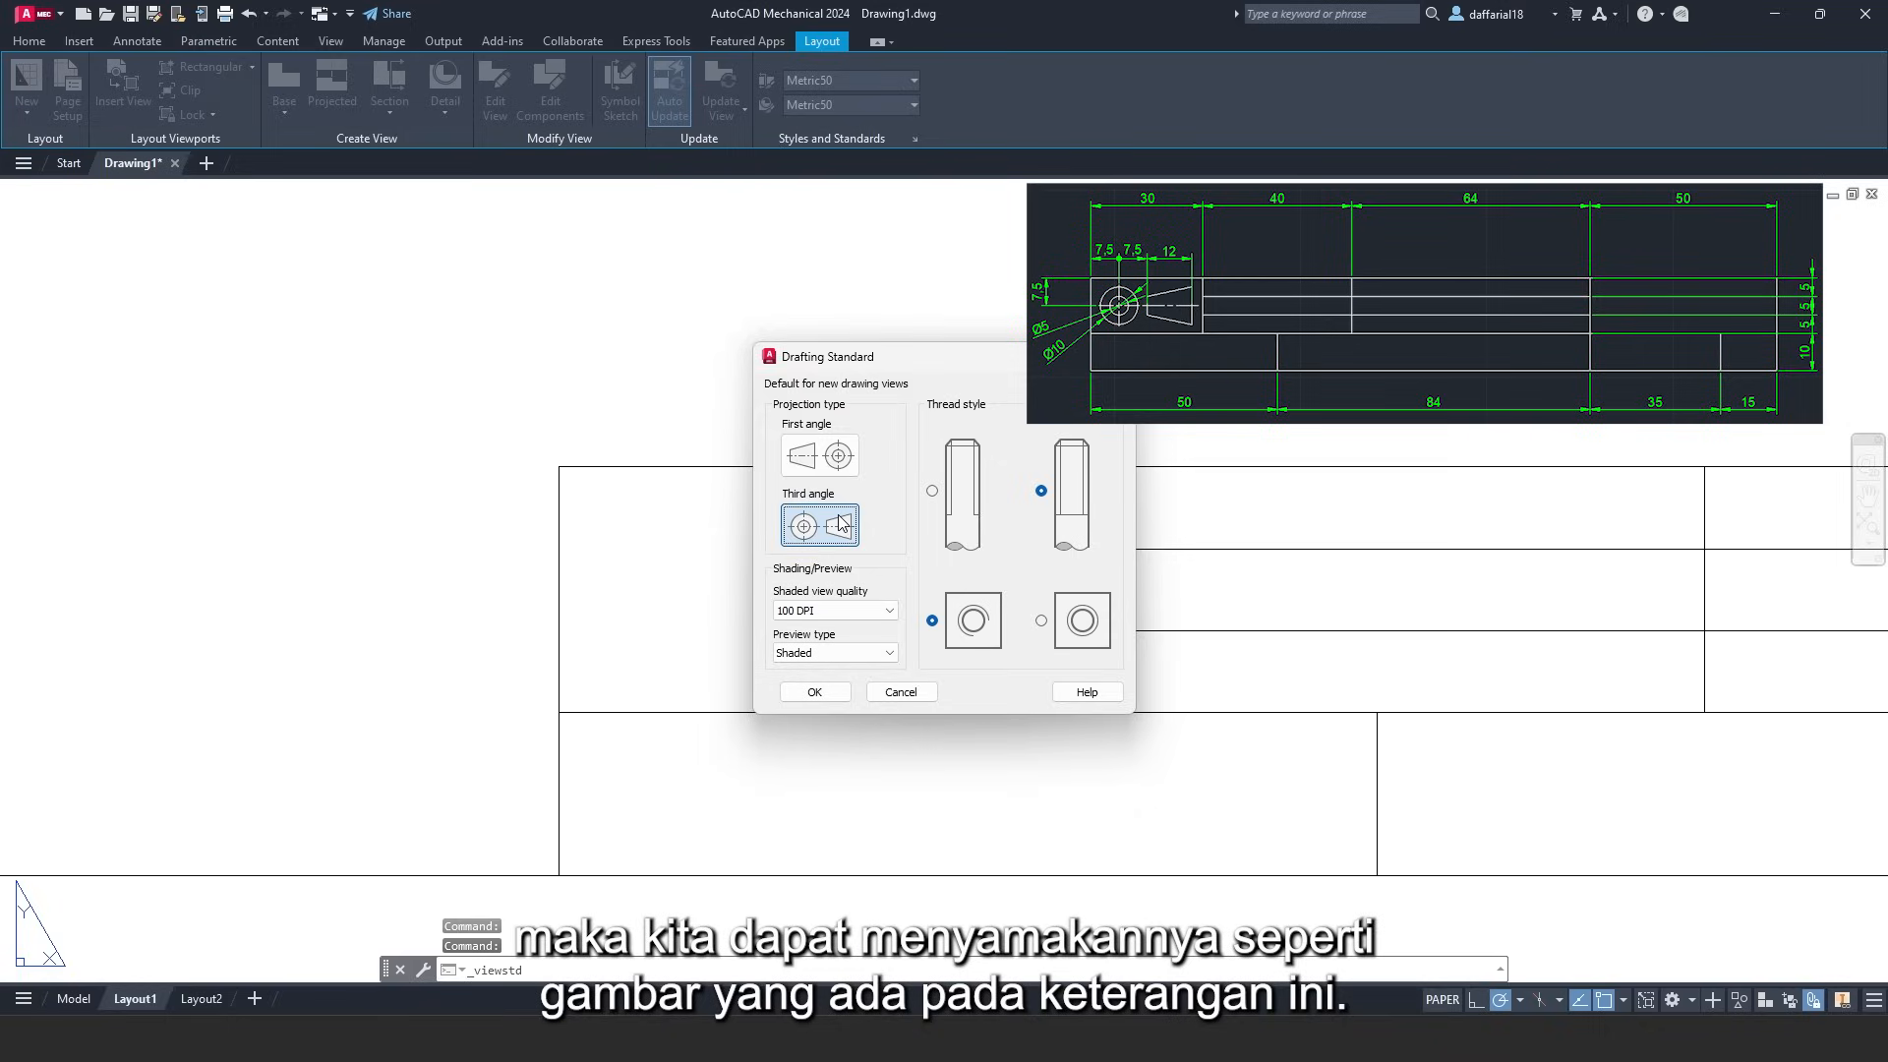
click(901, 692)
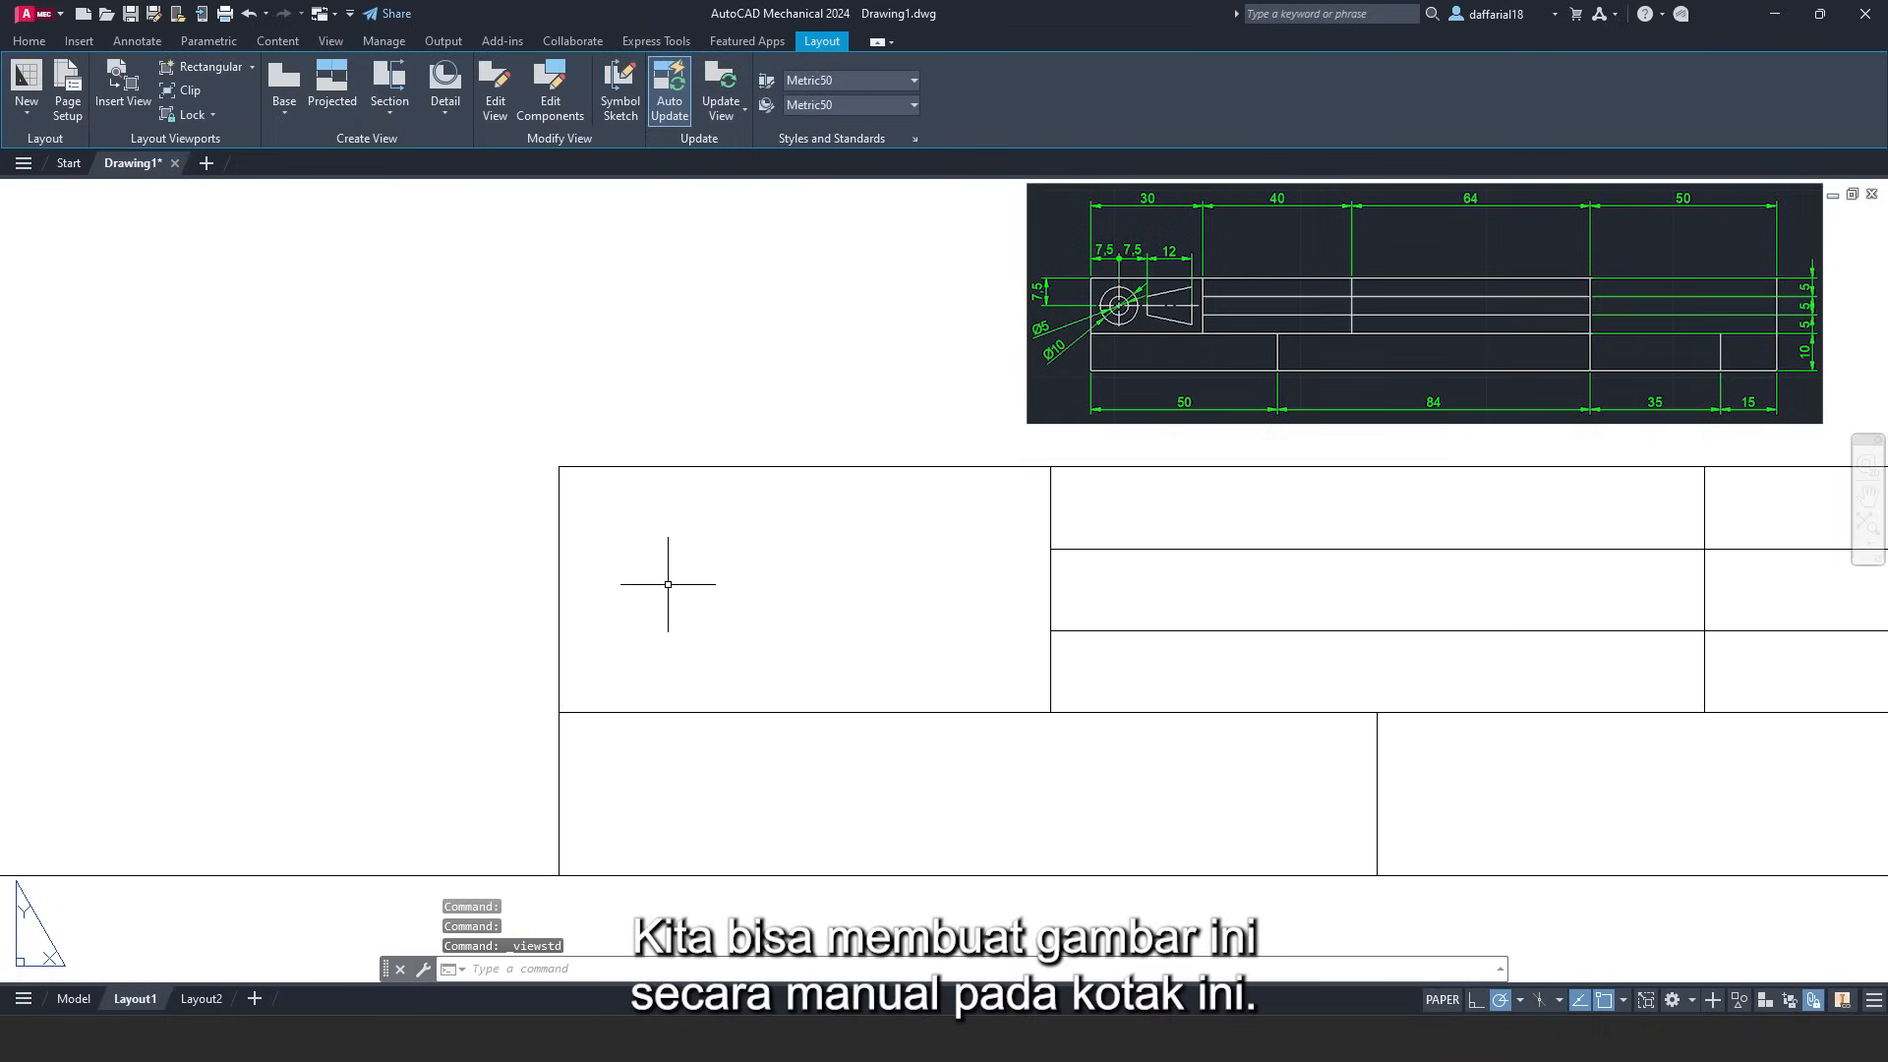
click(30, 40)
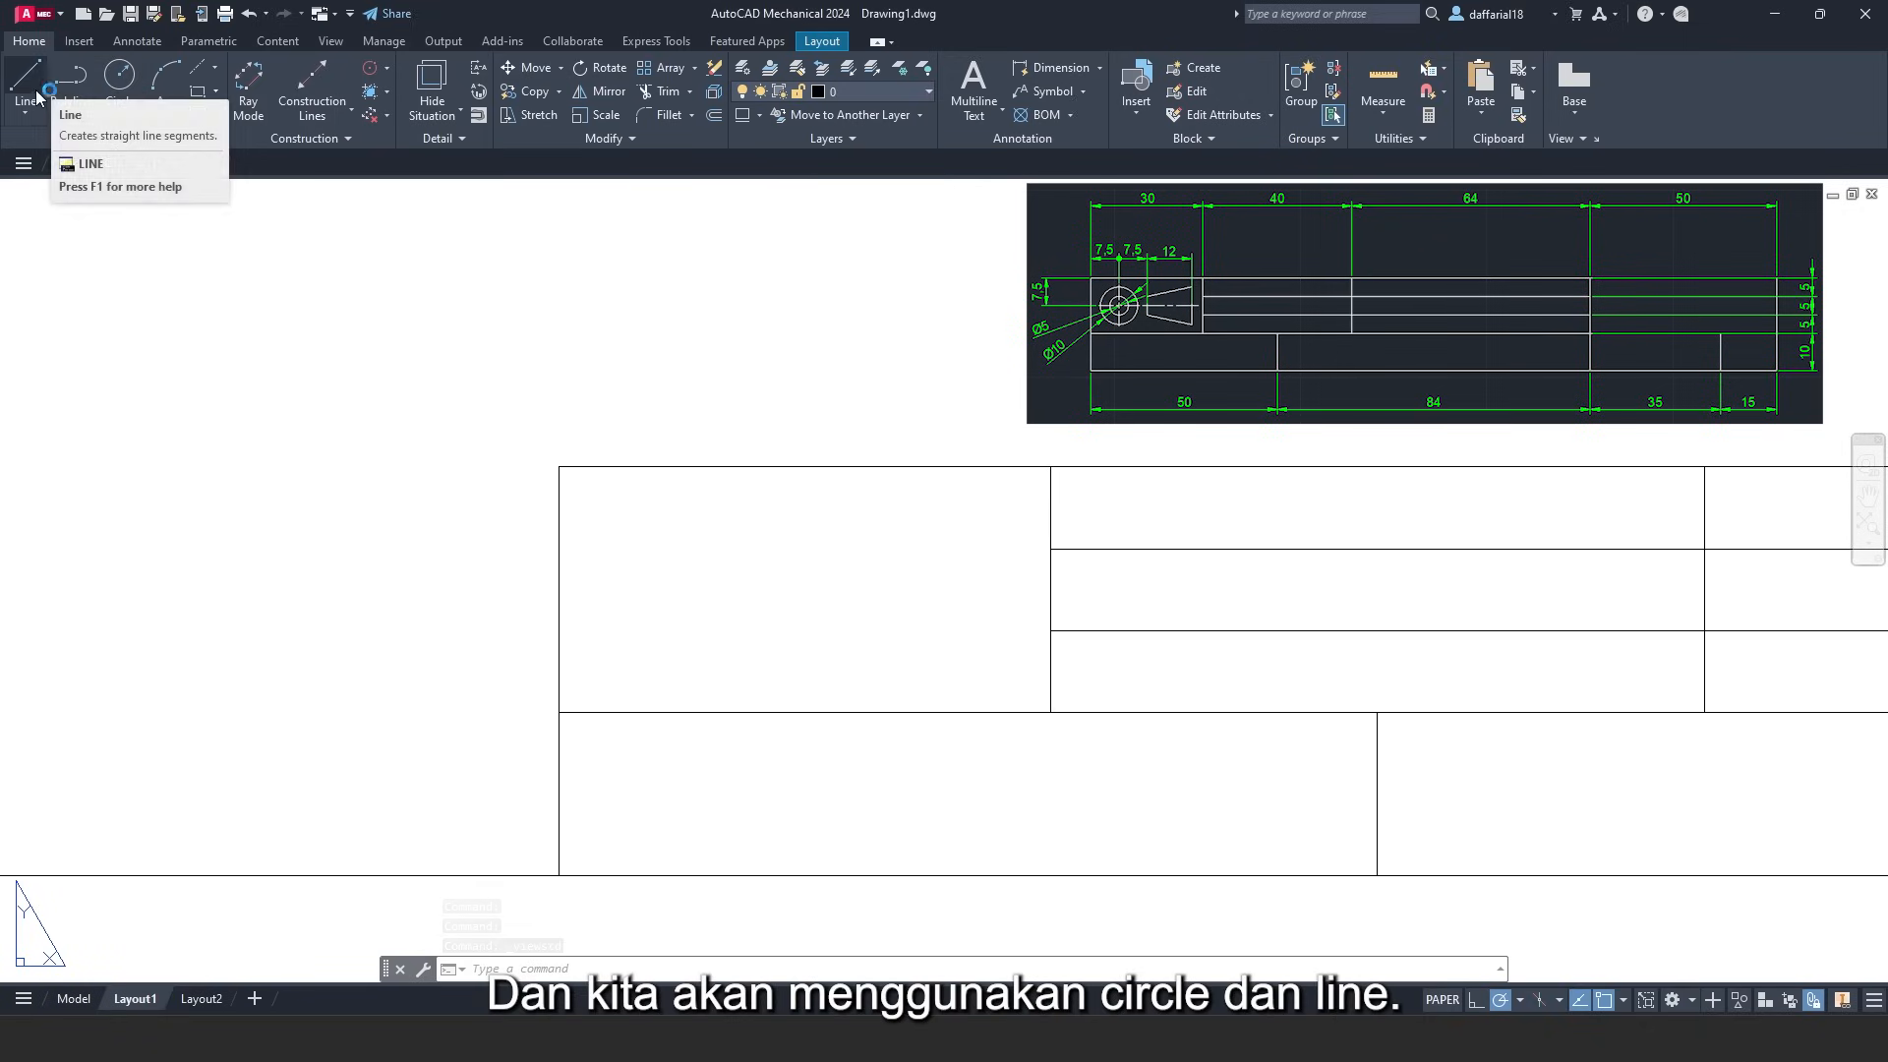
- Draw a helper line from the left cell's left-edge midpoint to the cell's centre
scroll(779, 536, up, 1)
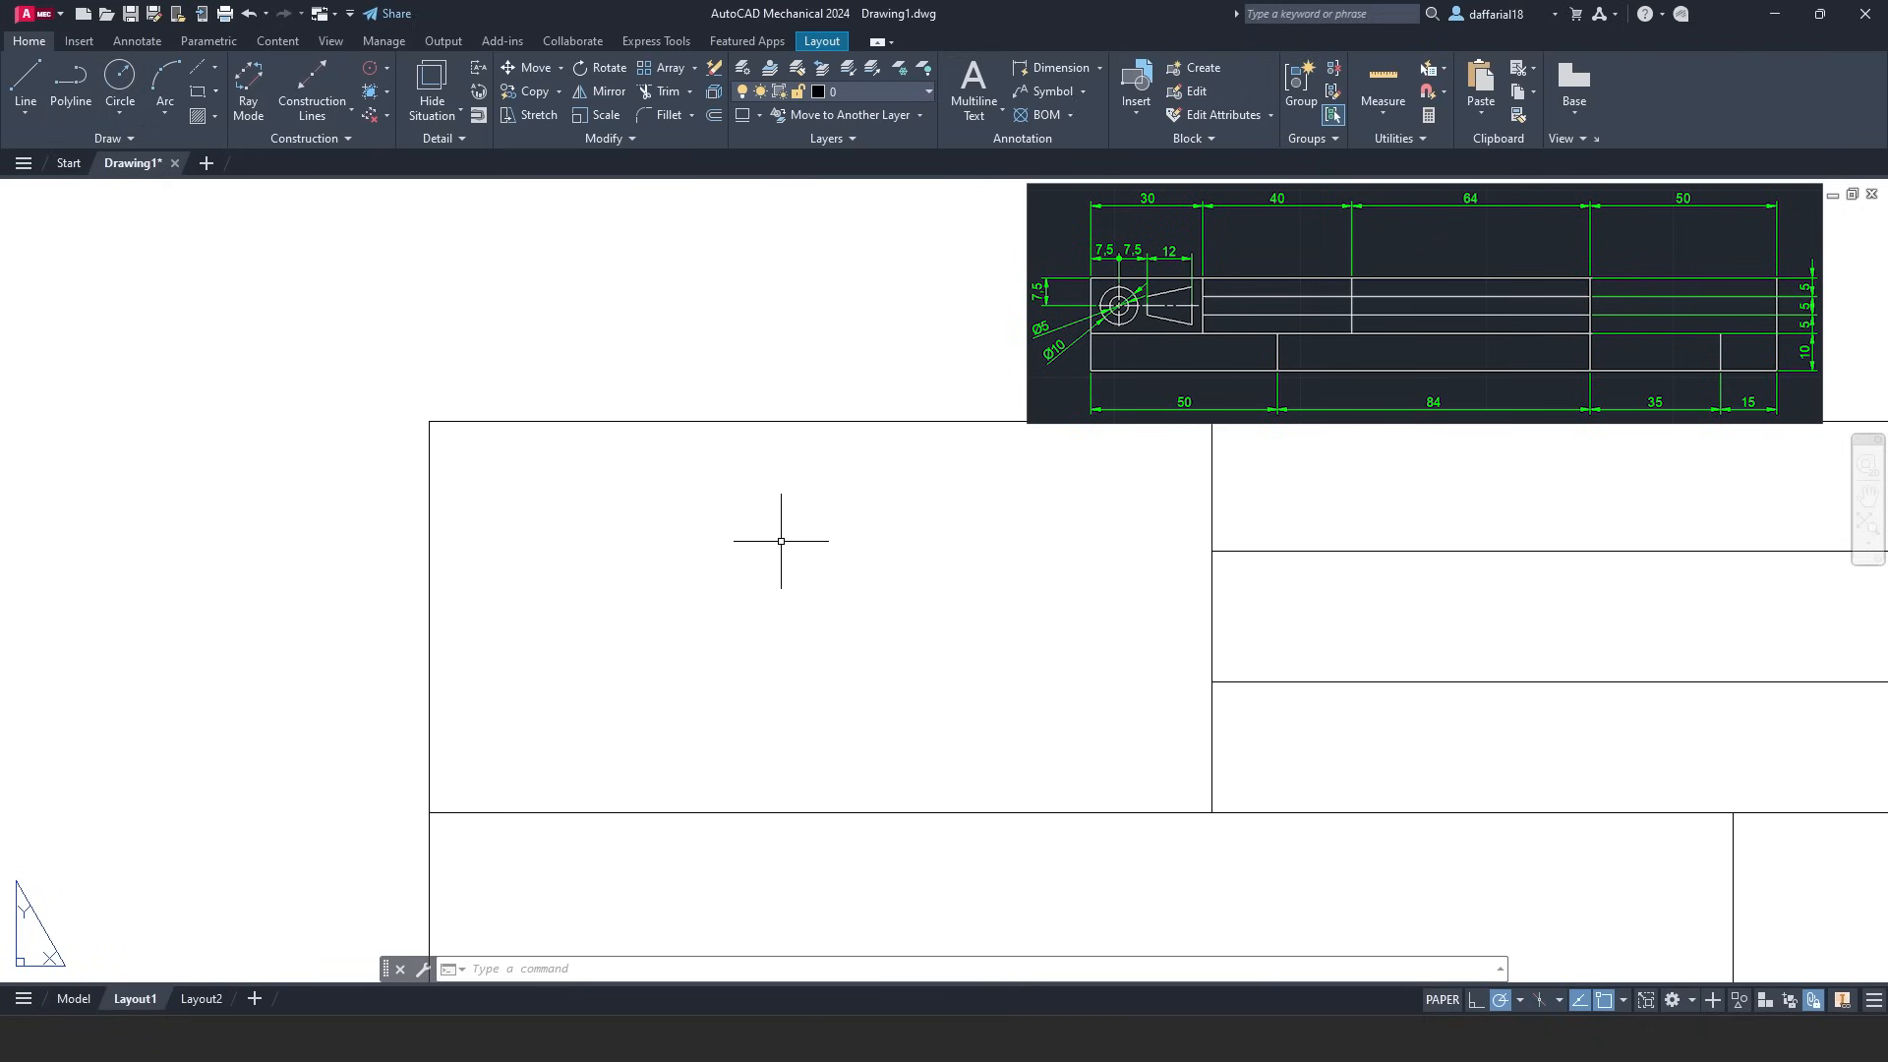
click(25, 79)
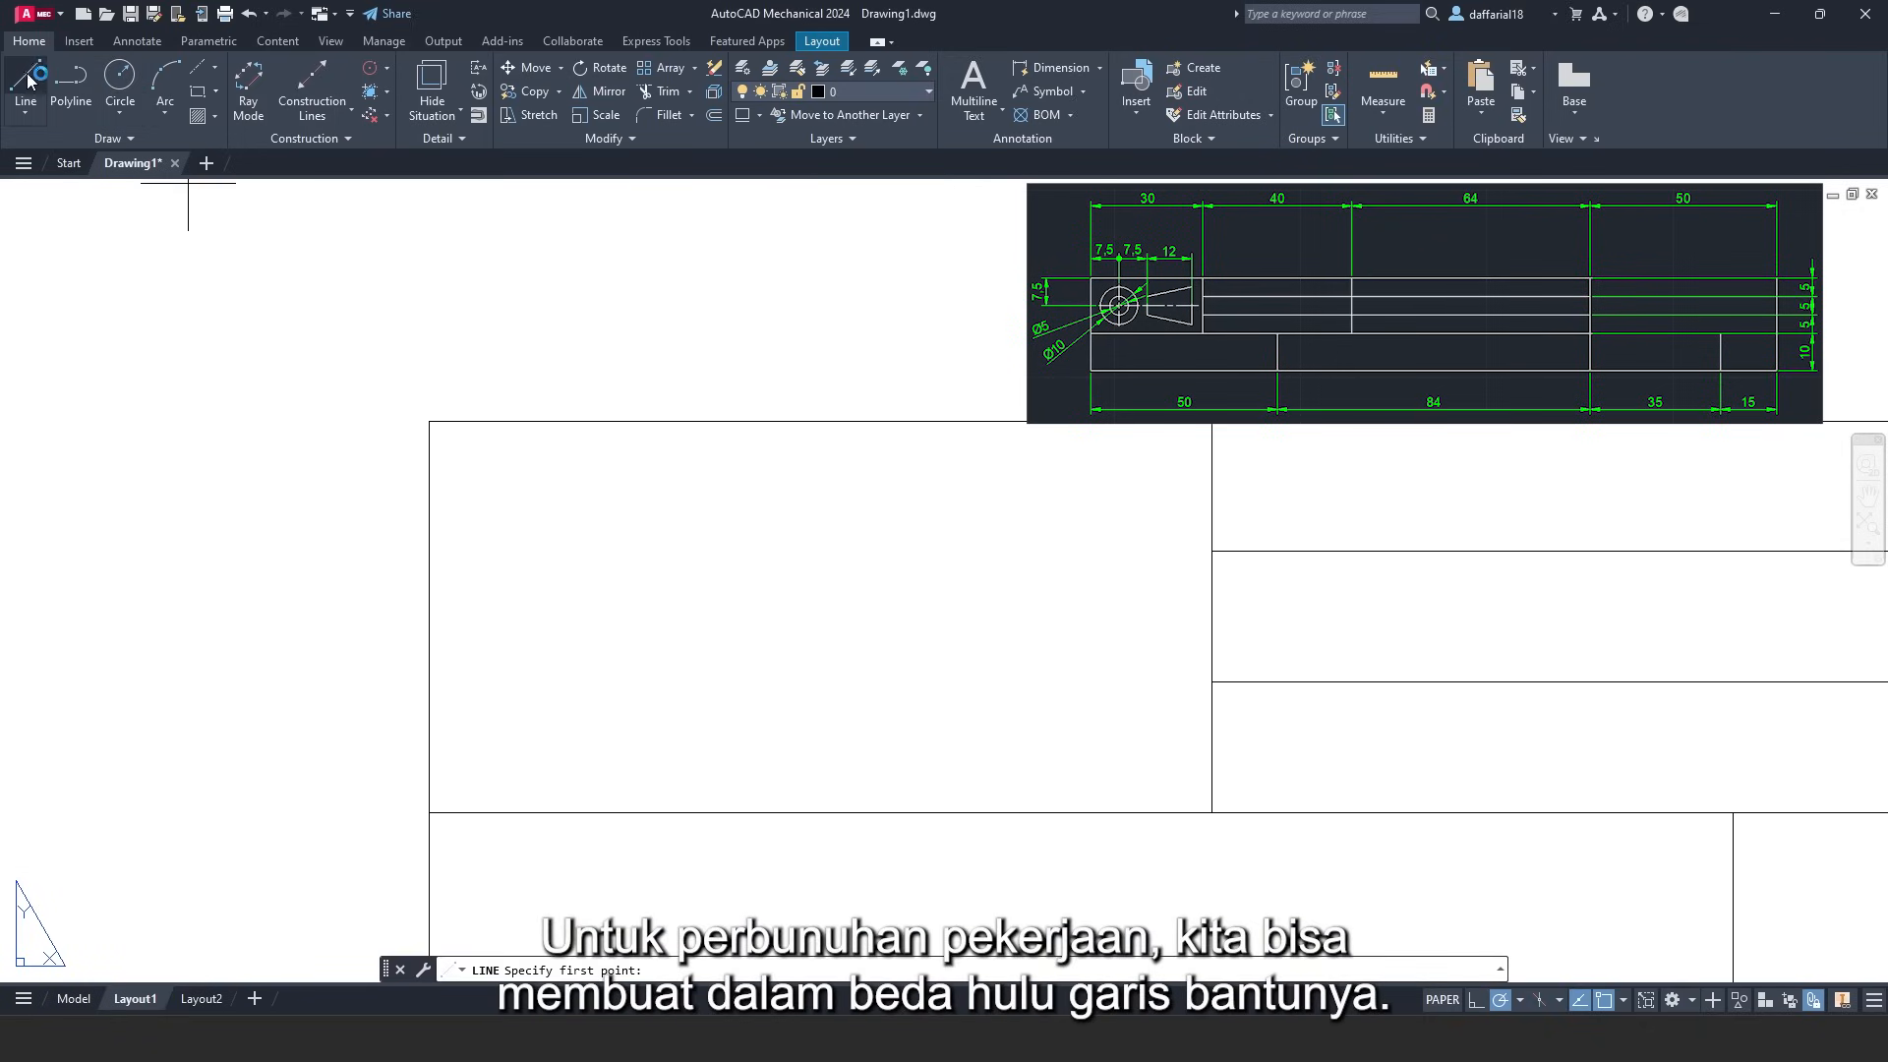
click(429, 616)
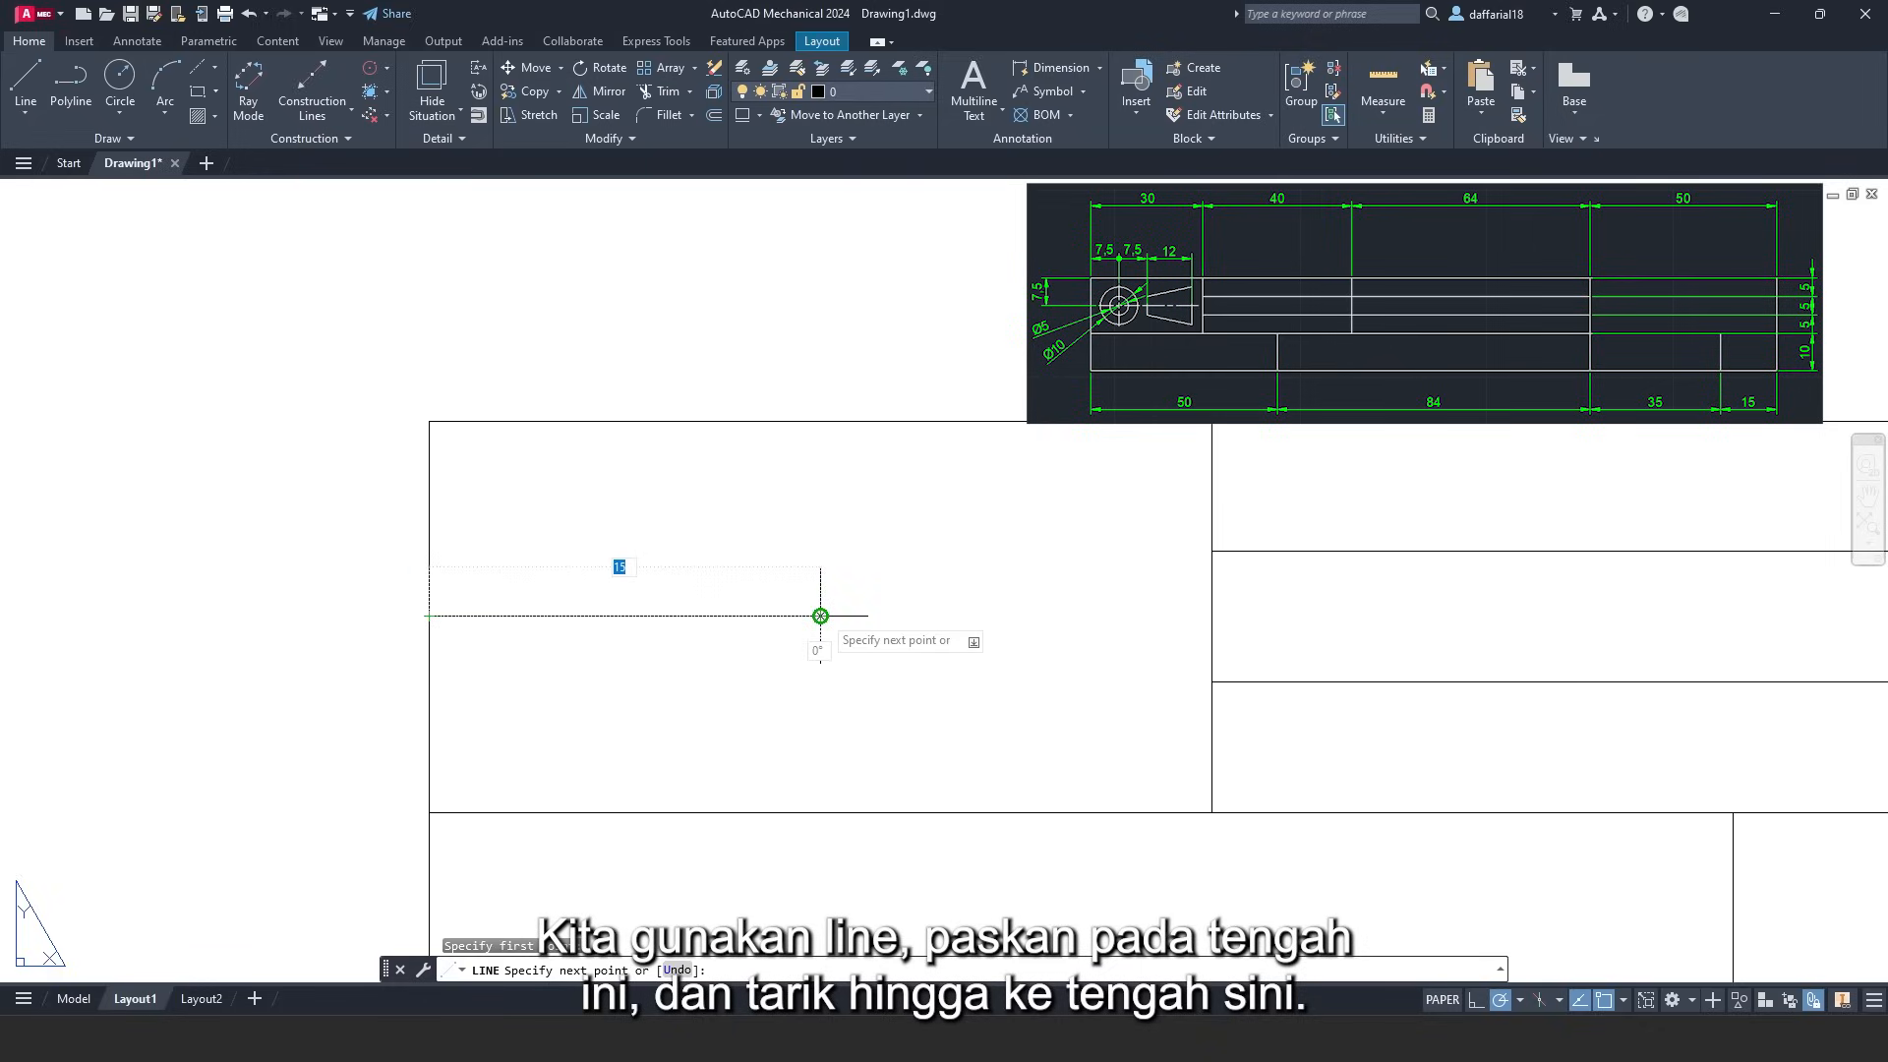
click(820, 616)
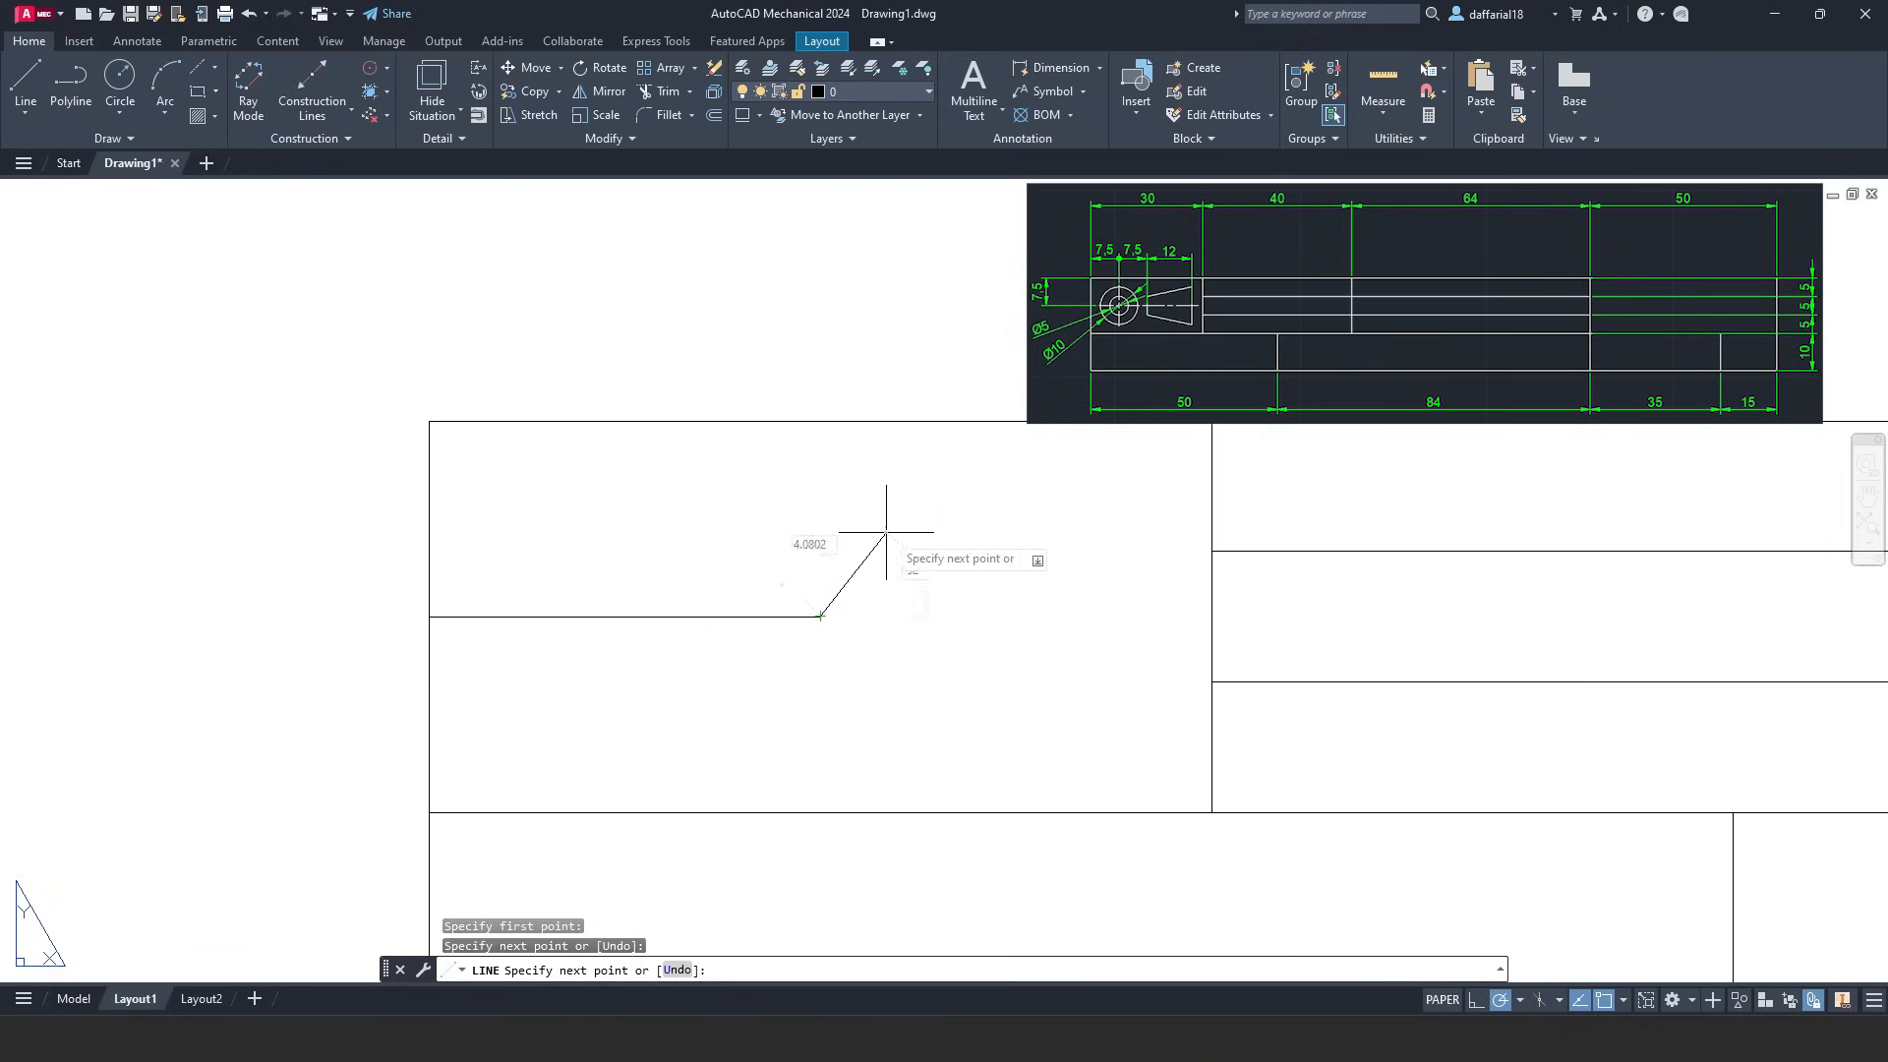
key(Escape)
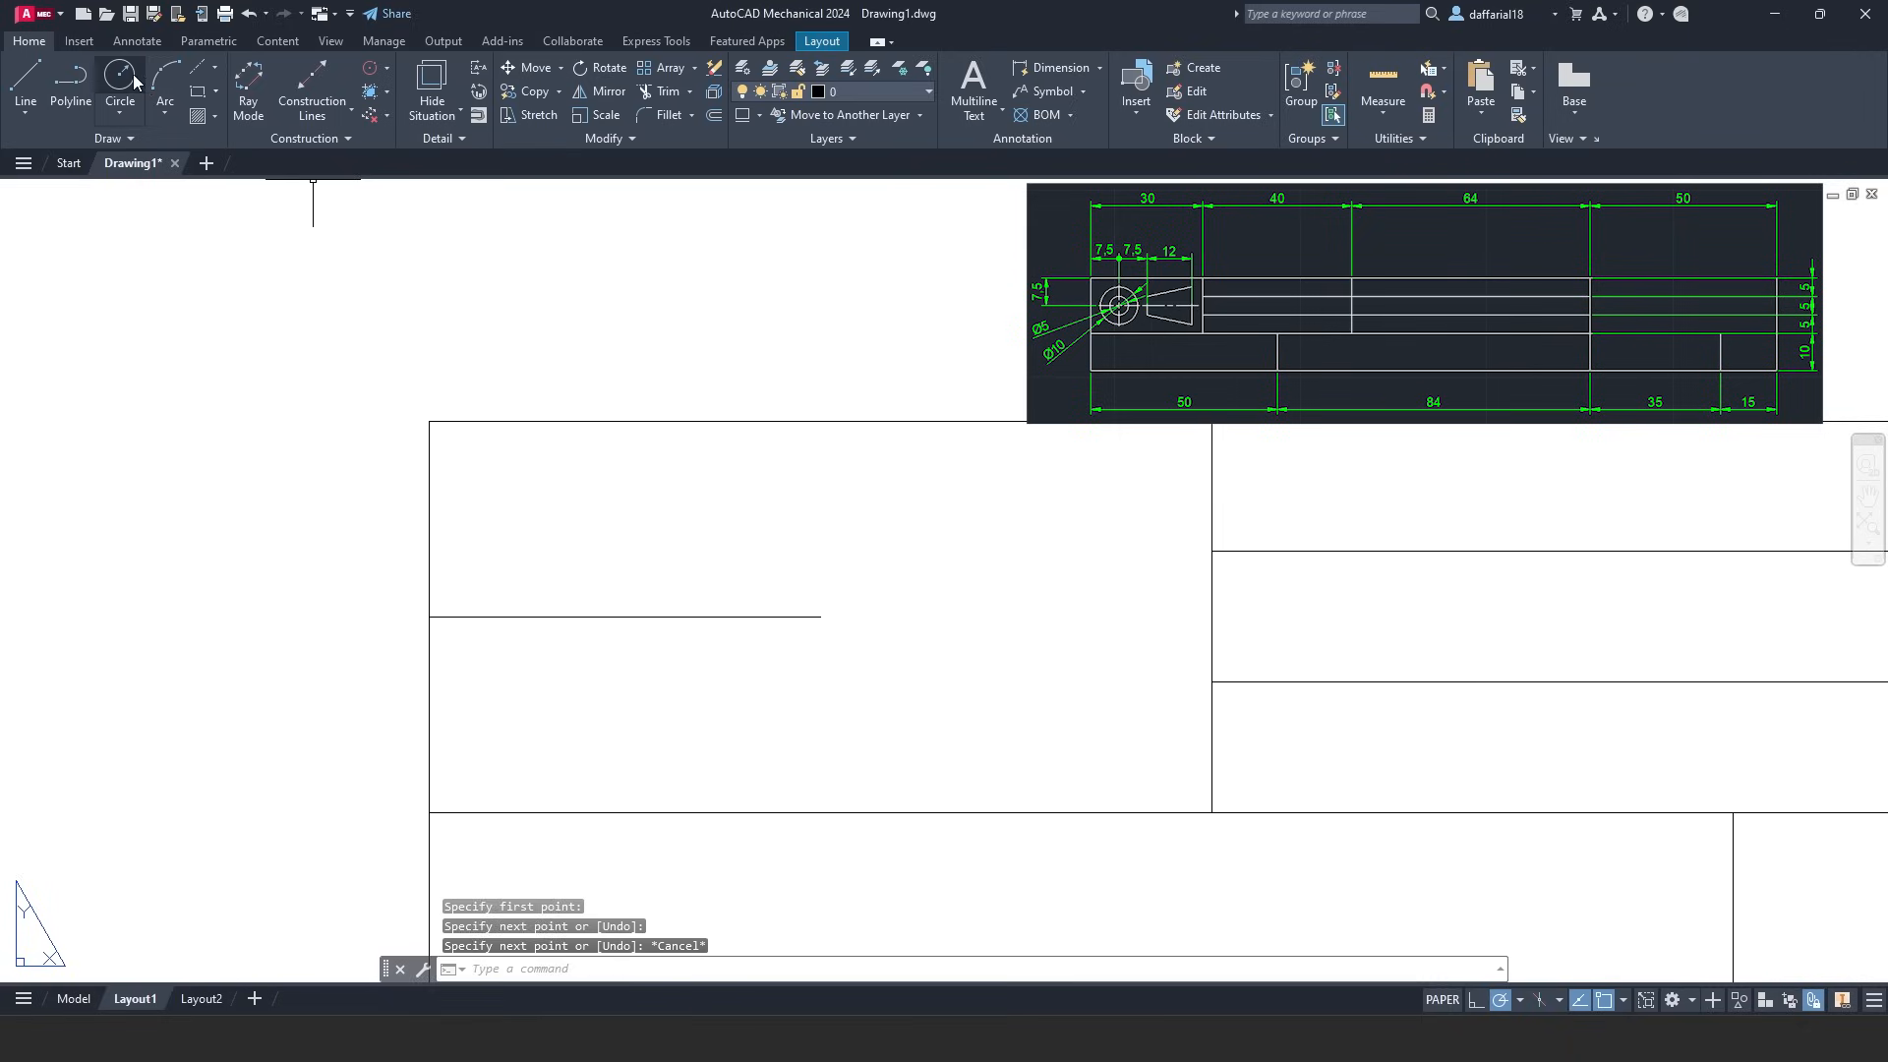
- Draw concentric circles of radius 2.5 and 5 at the helper line's midpoint, then select the helper line
click(126, 83)
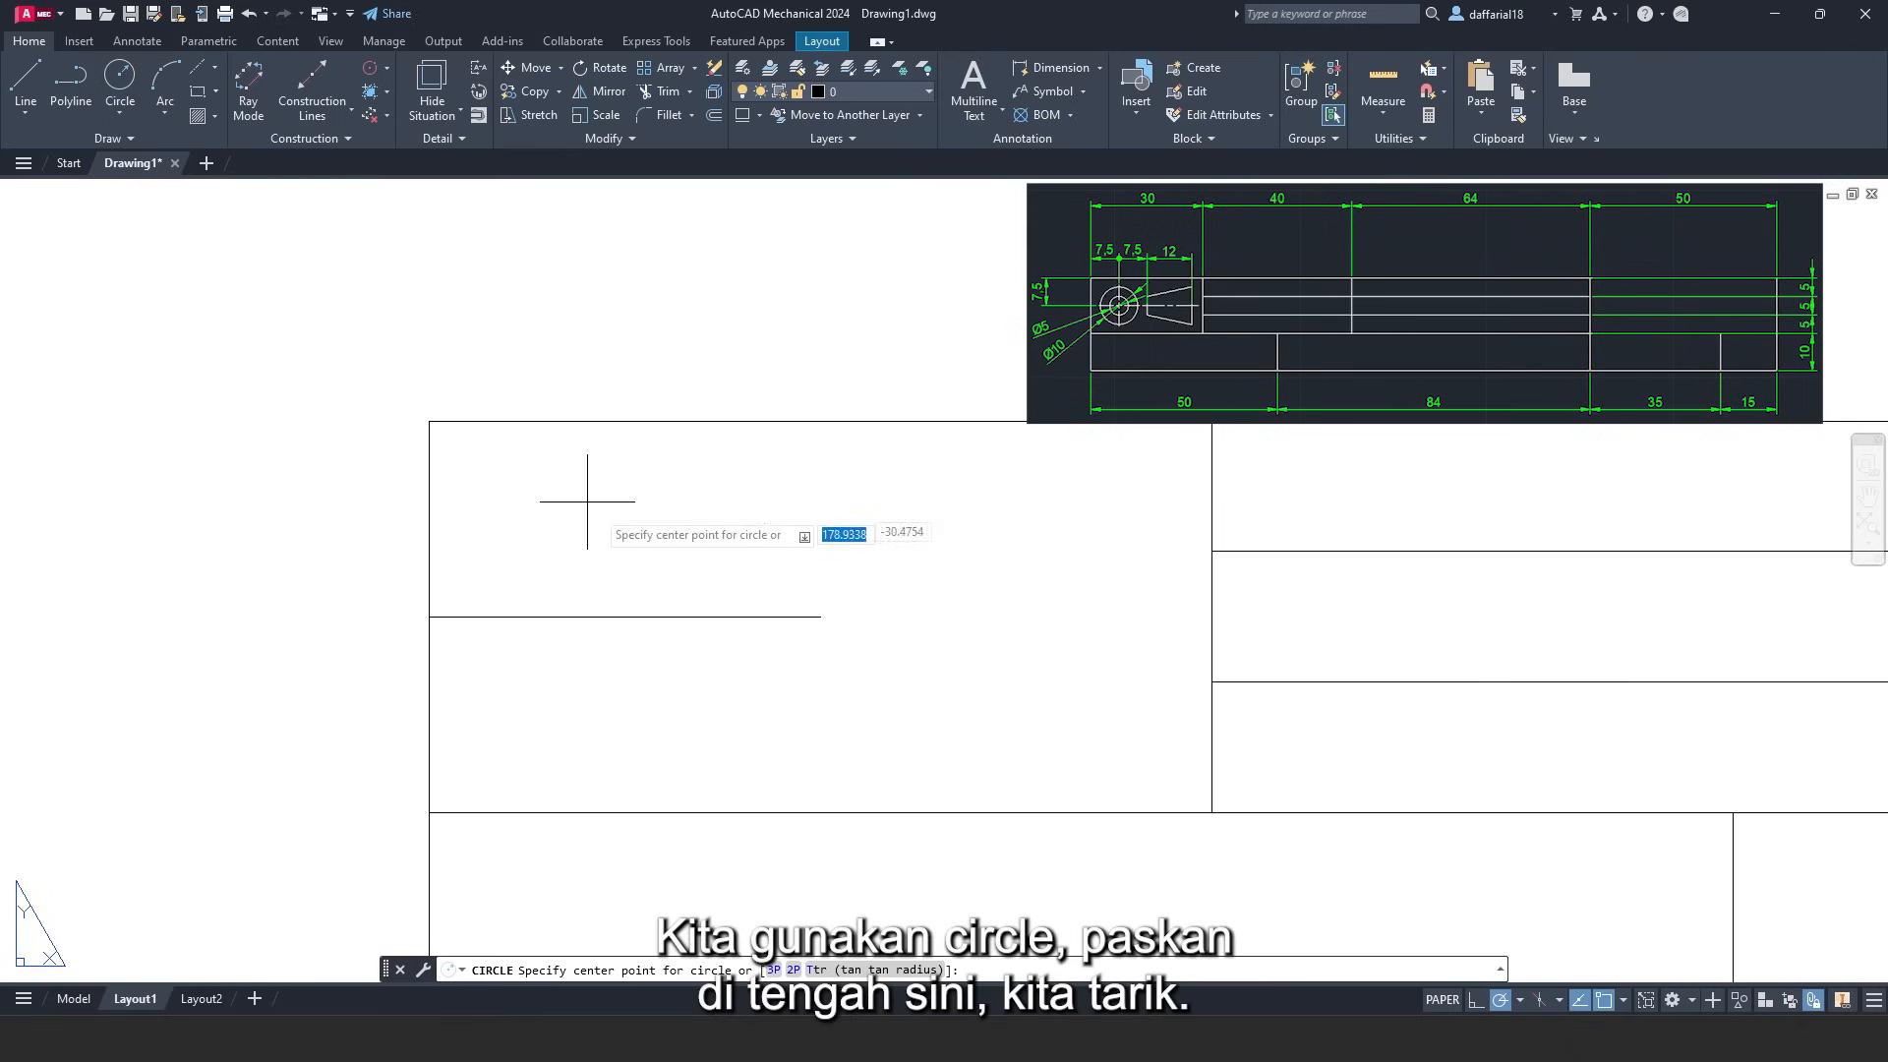
click(624, 615)
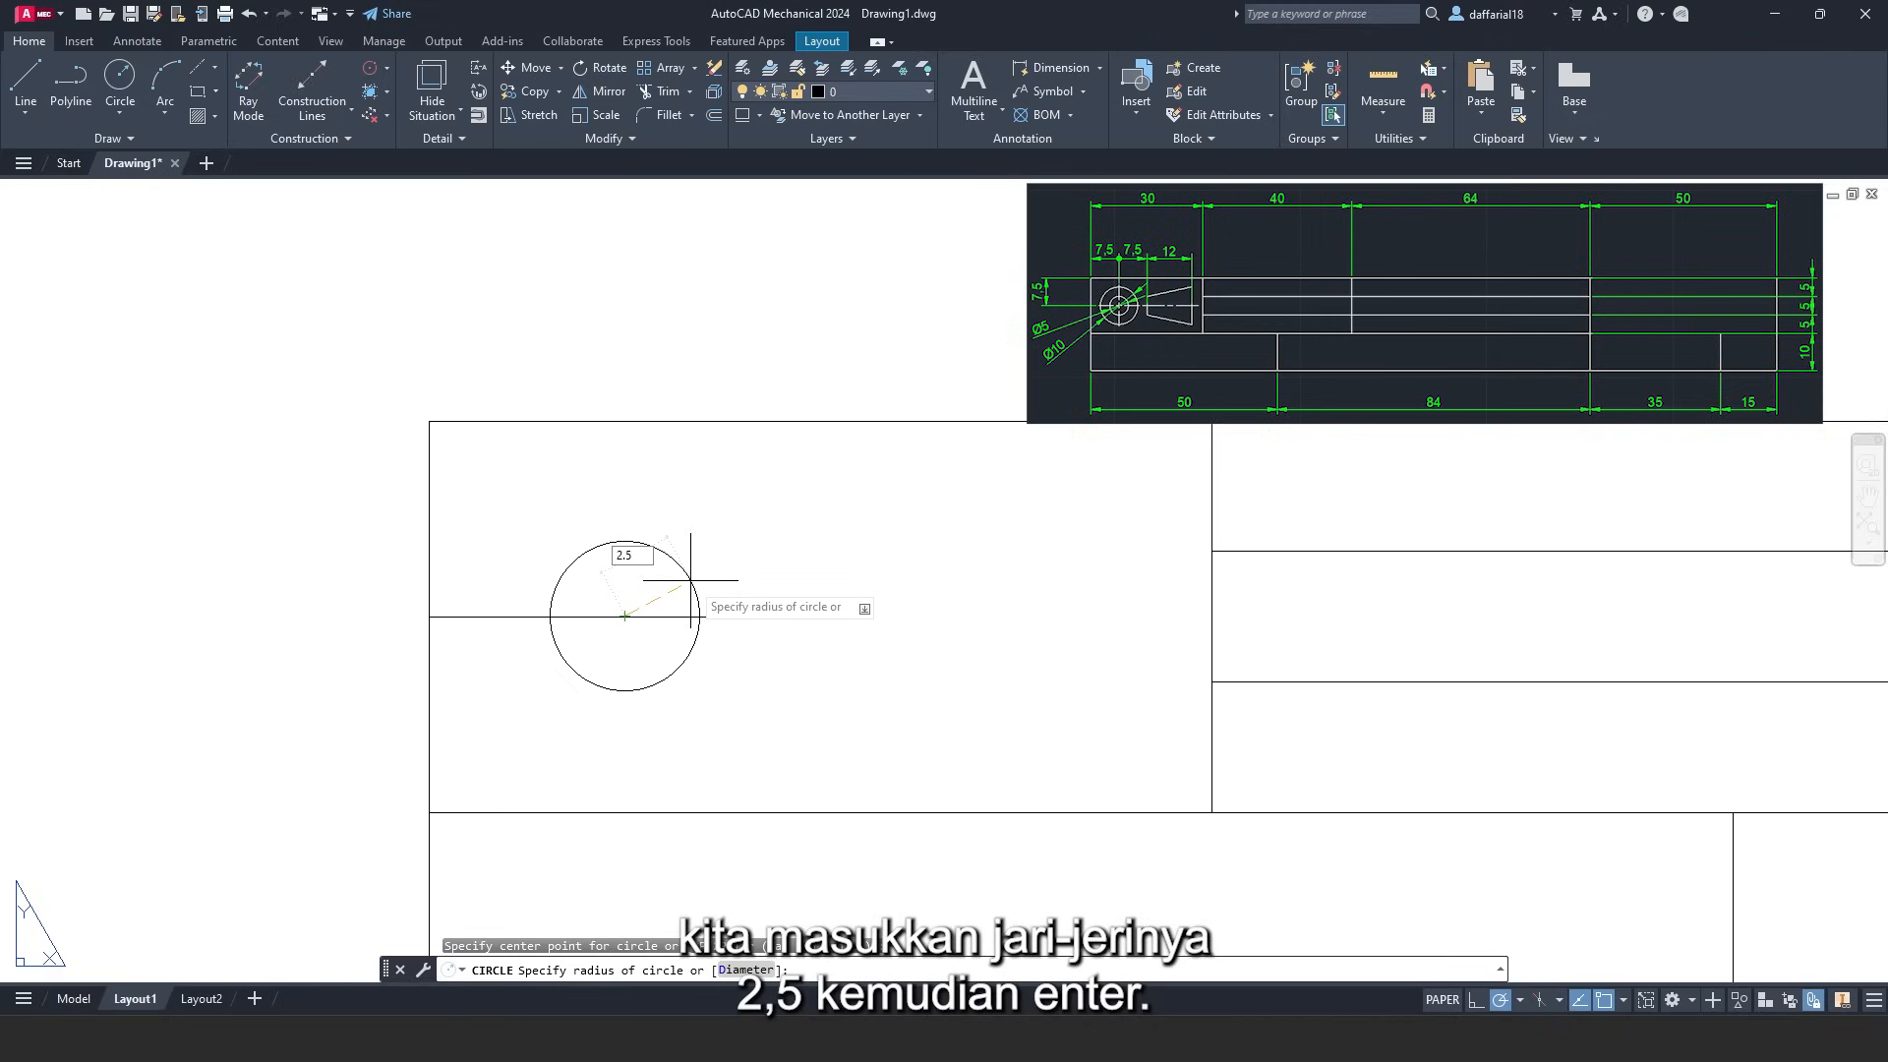
key(Return)
right_click(406, 335)
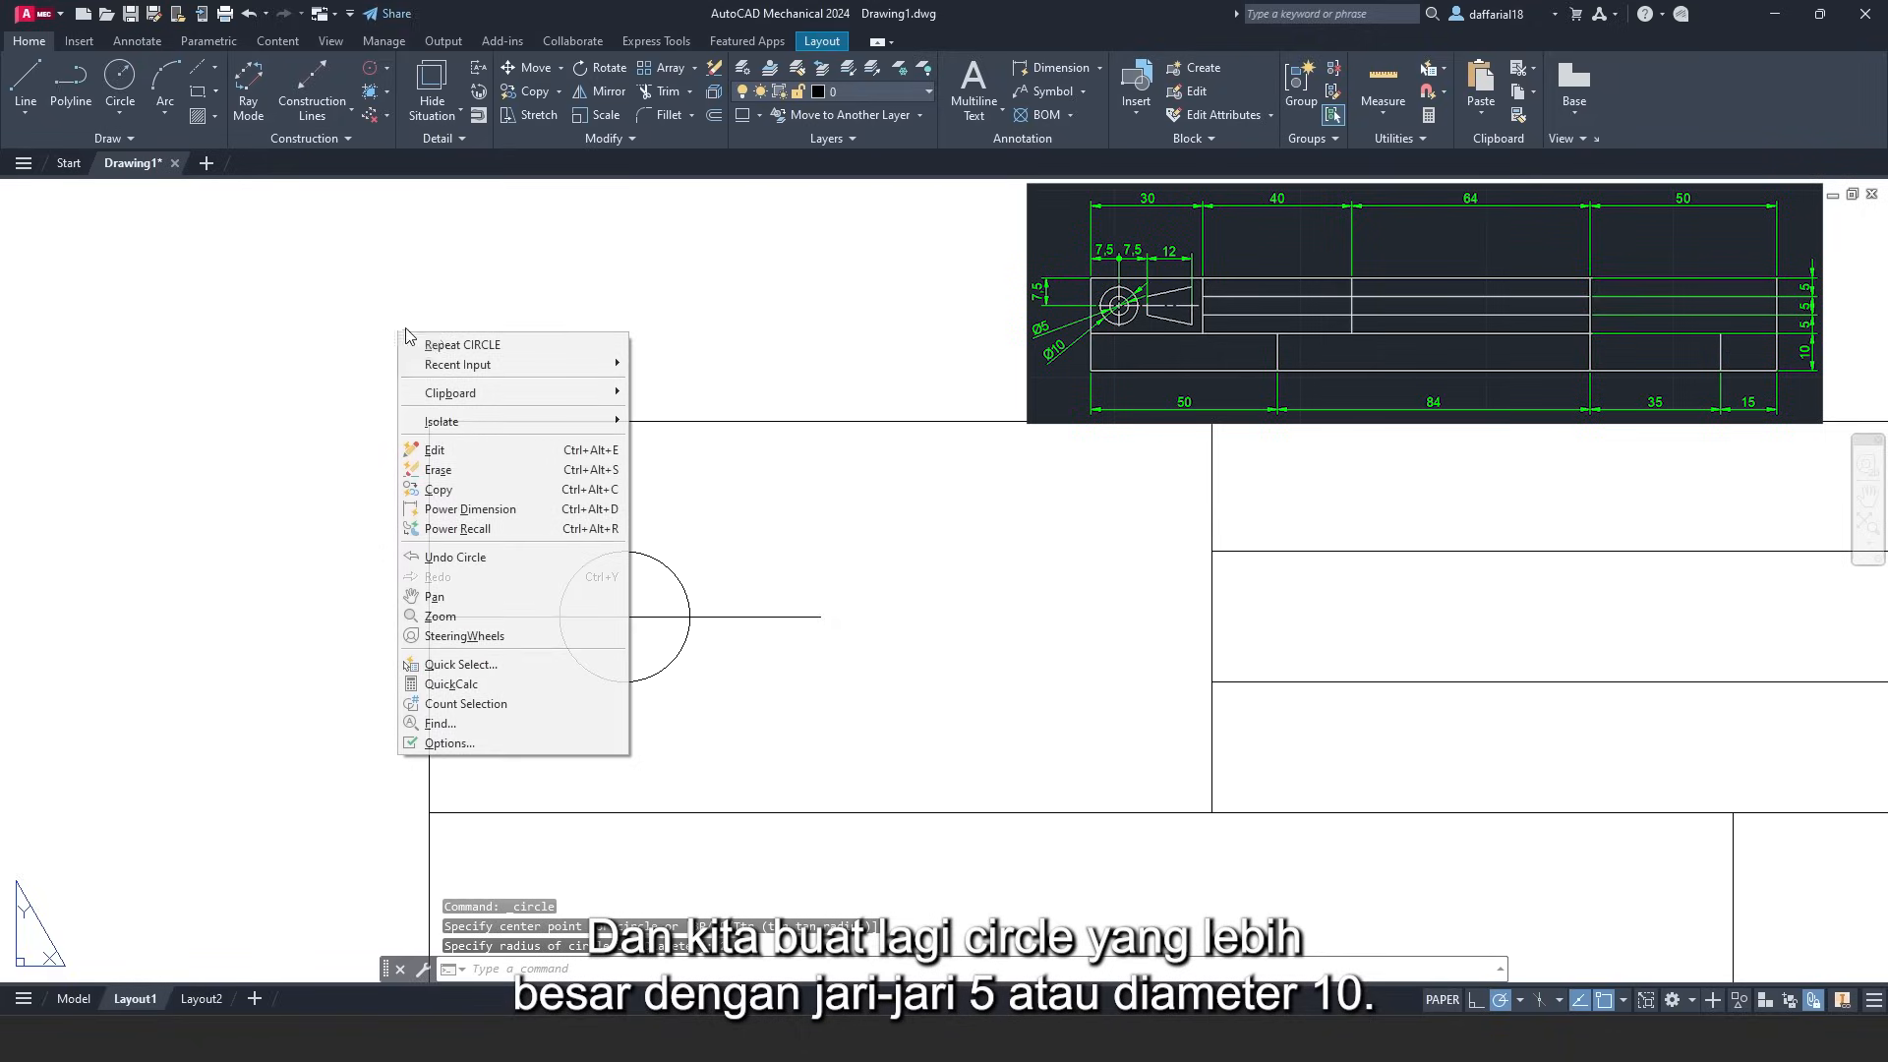
click(432, 344)
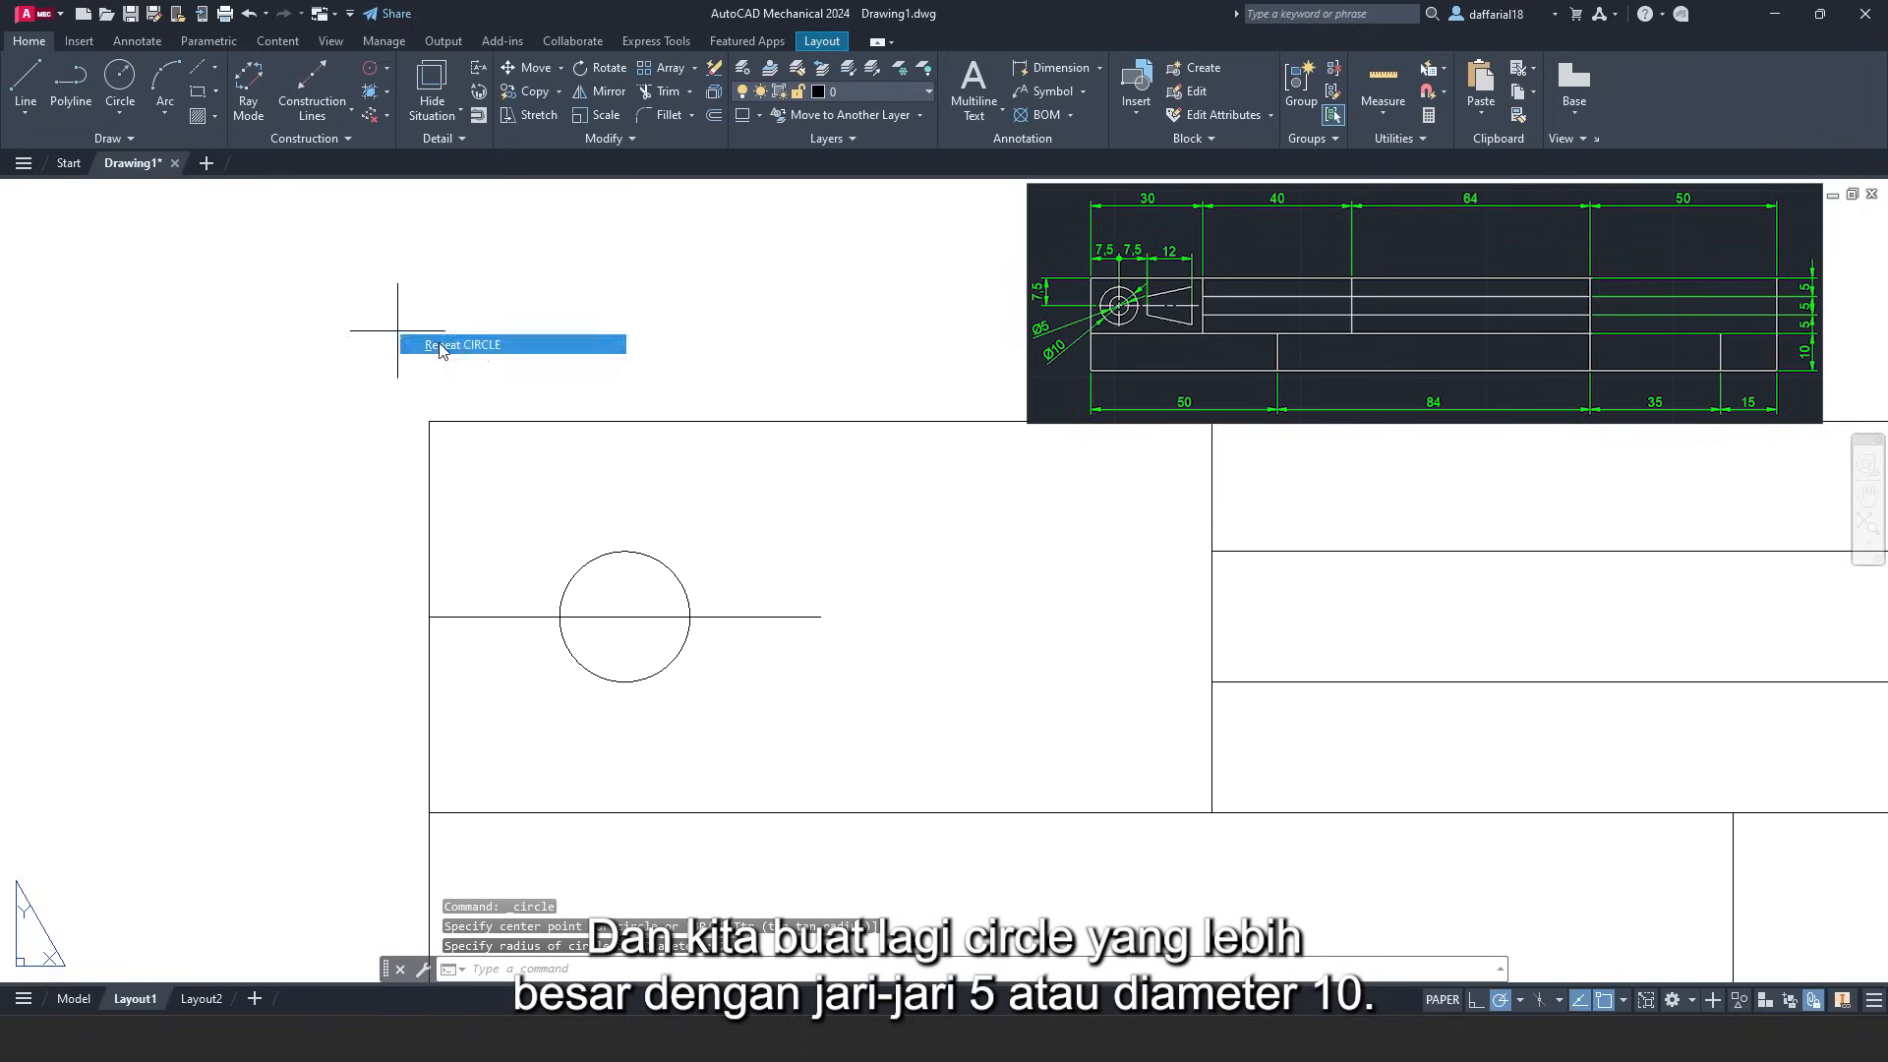
click(624, 615)
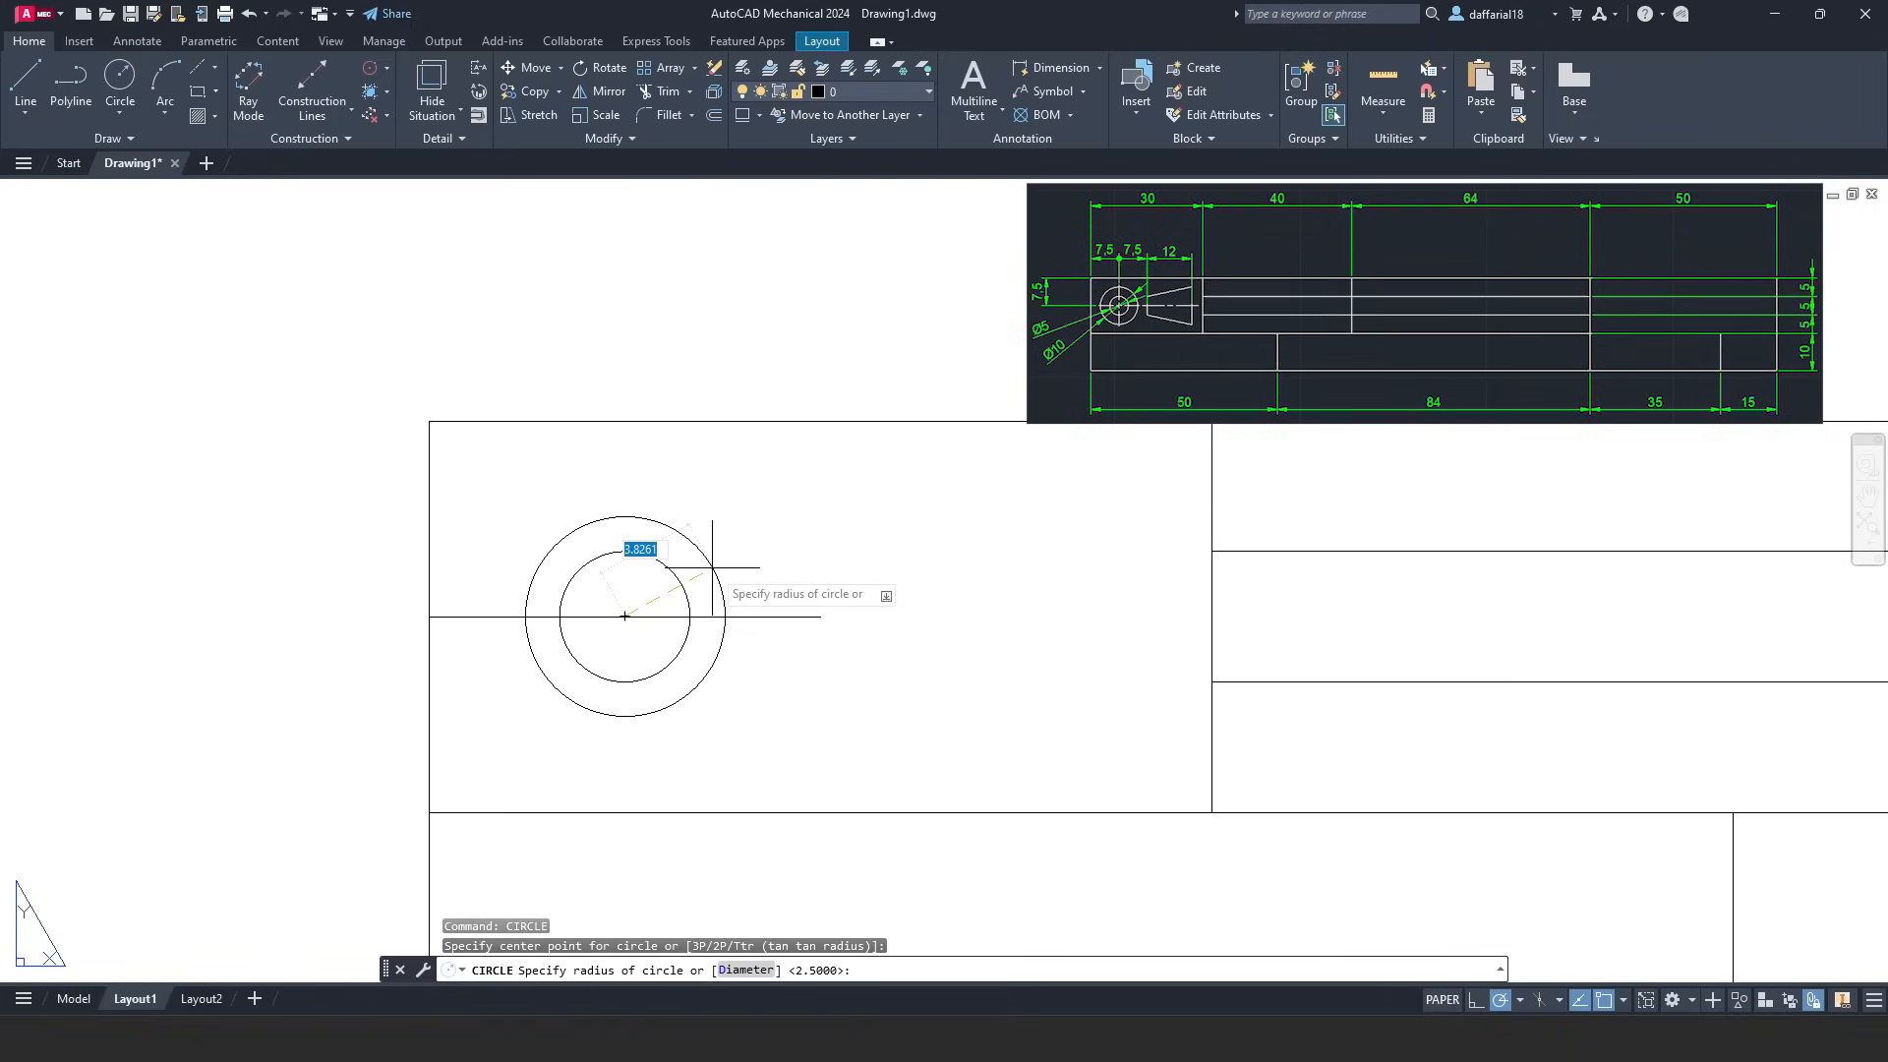
text(5)
key(Return)
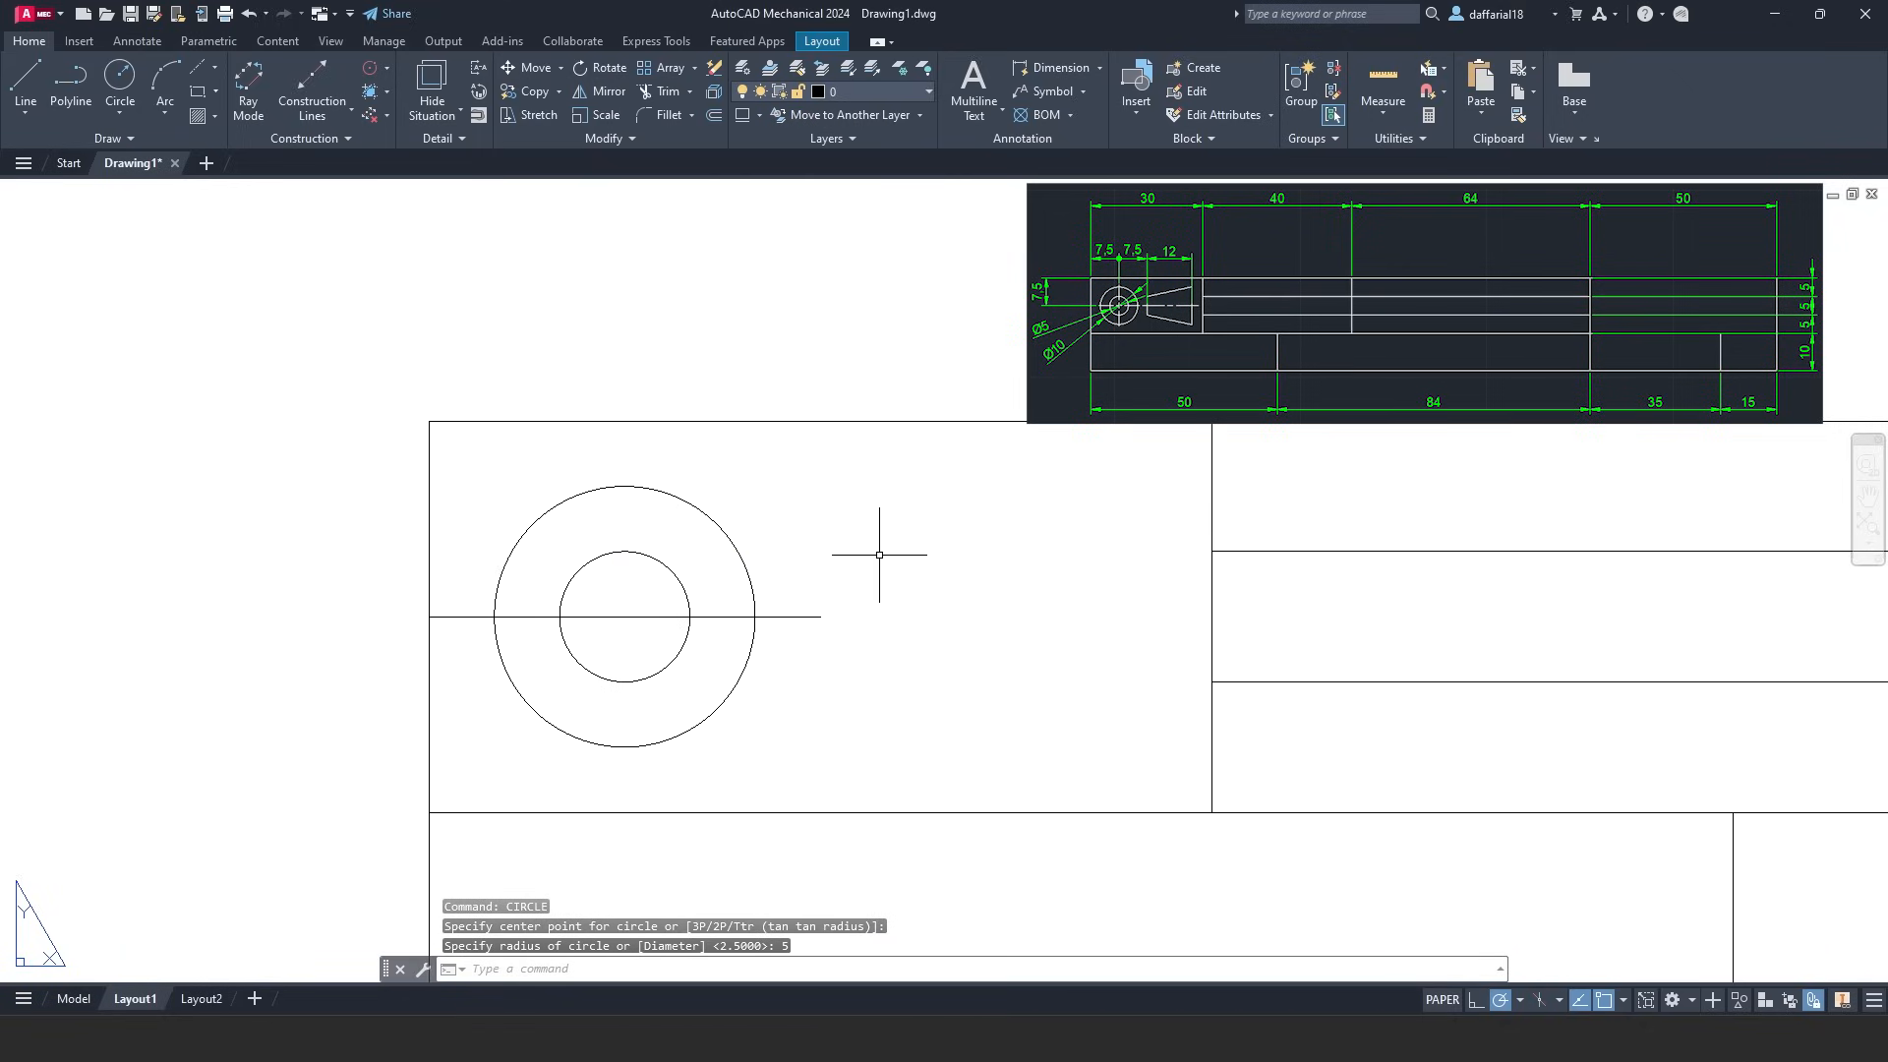
click(795, 616)
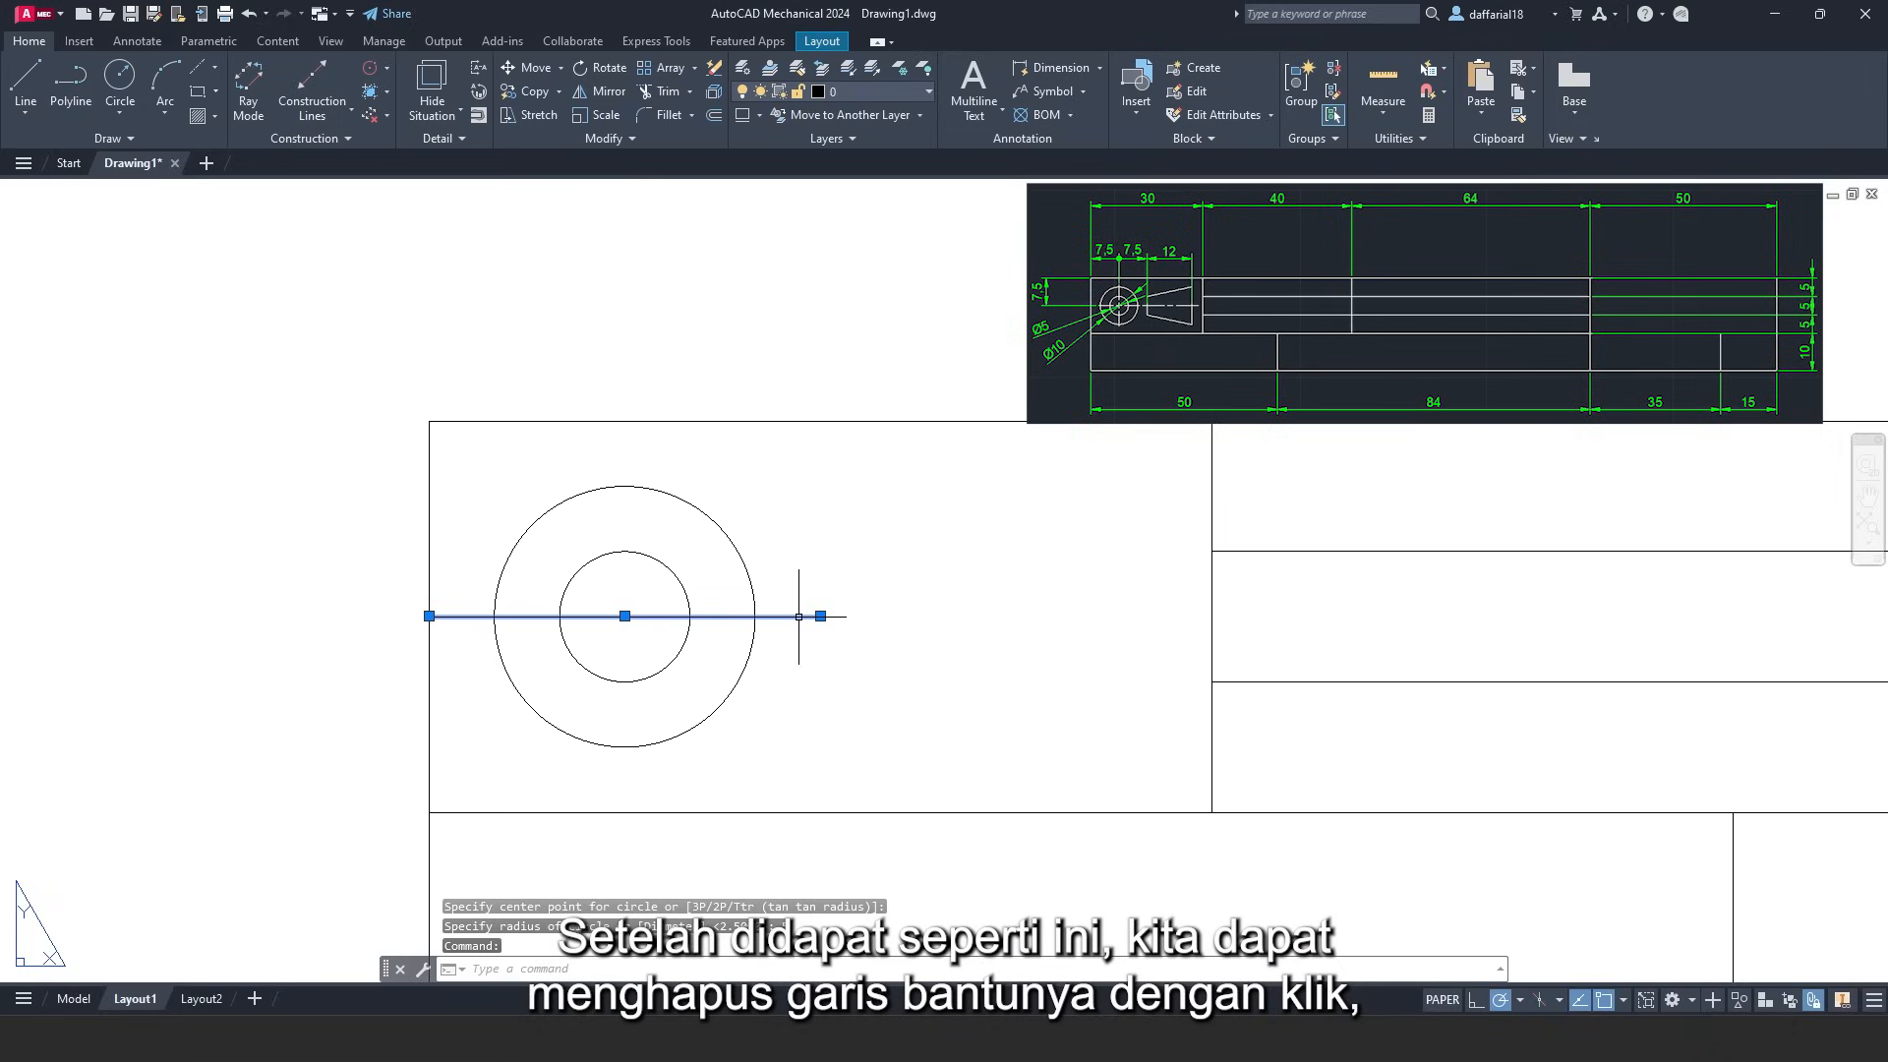
- Erase the helper line and draw a new line from the cell's right border to its centre
right_click(798, 616)
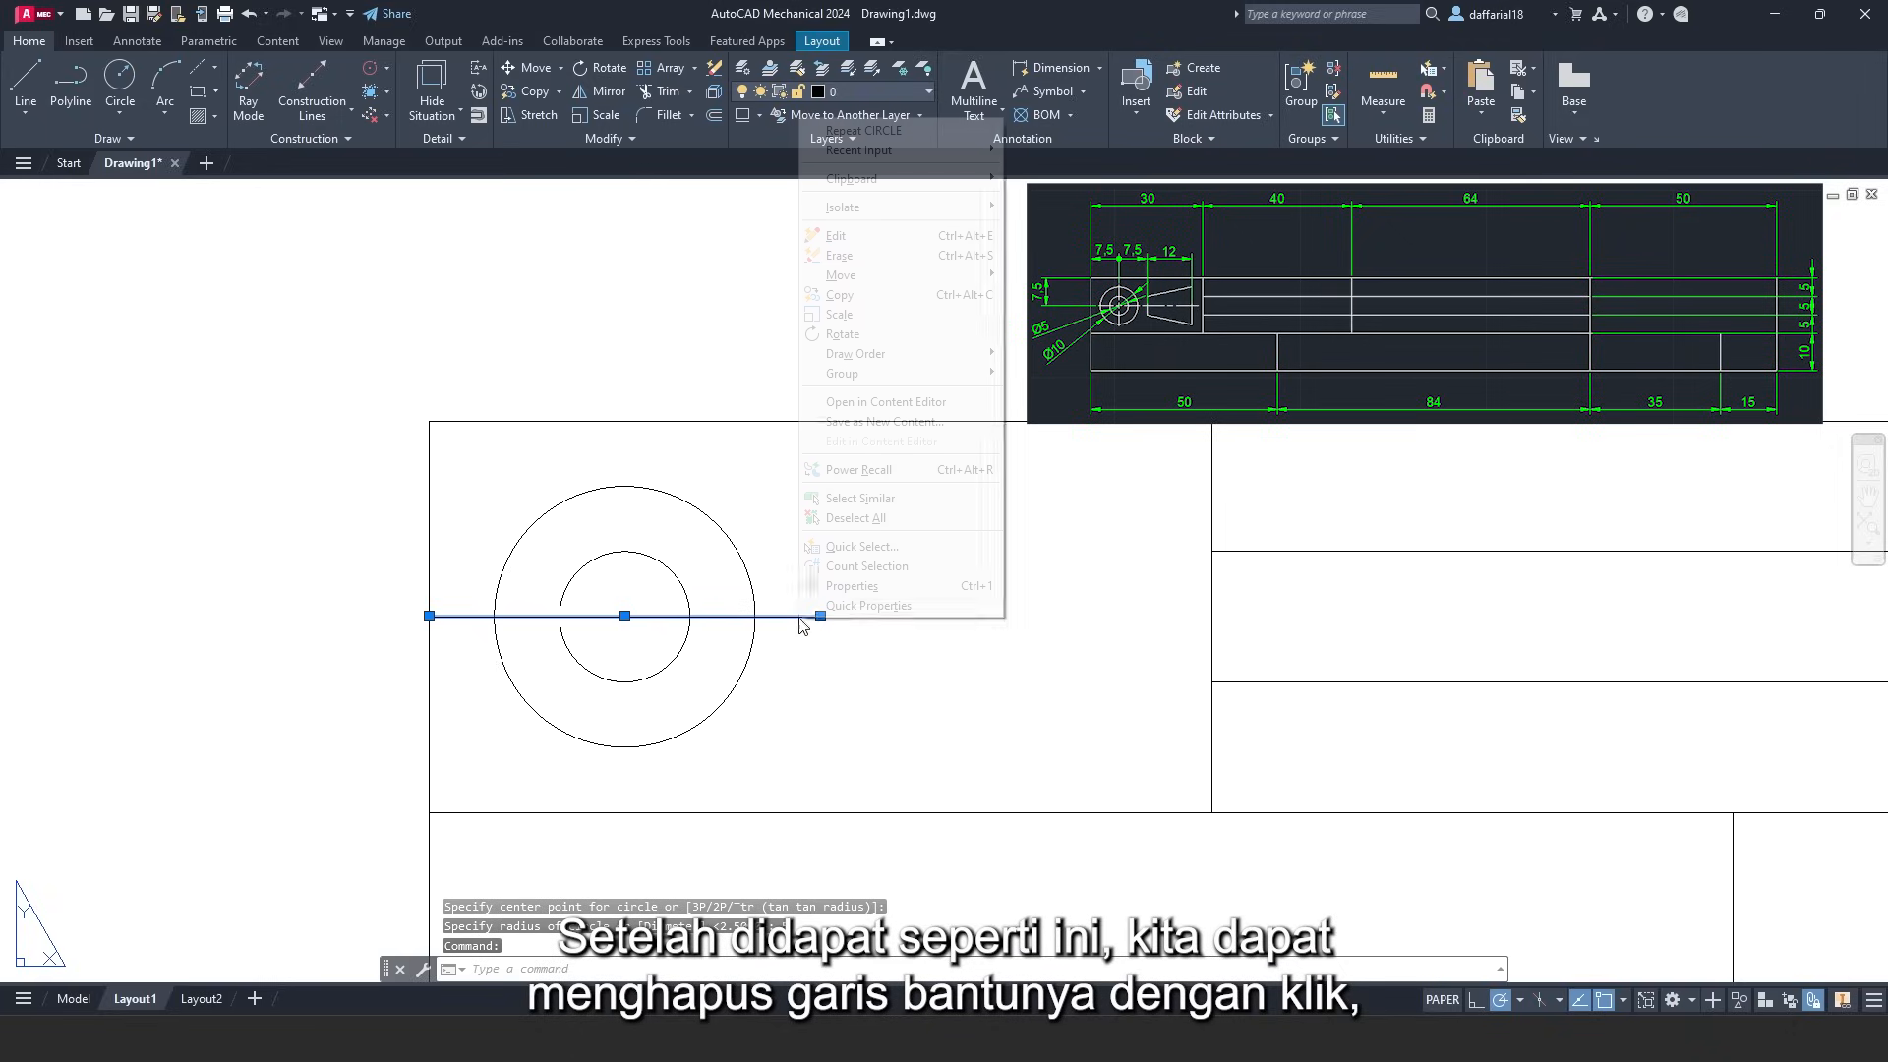
click(840, 258)
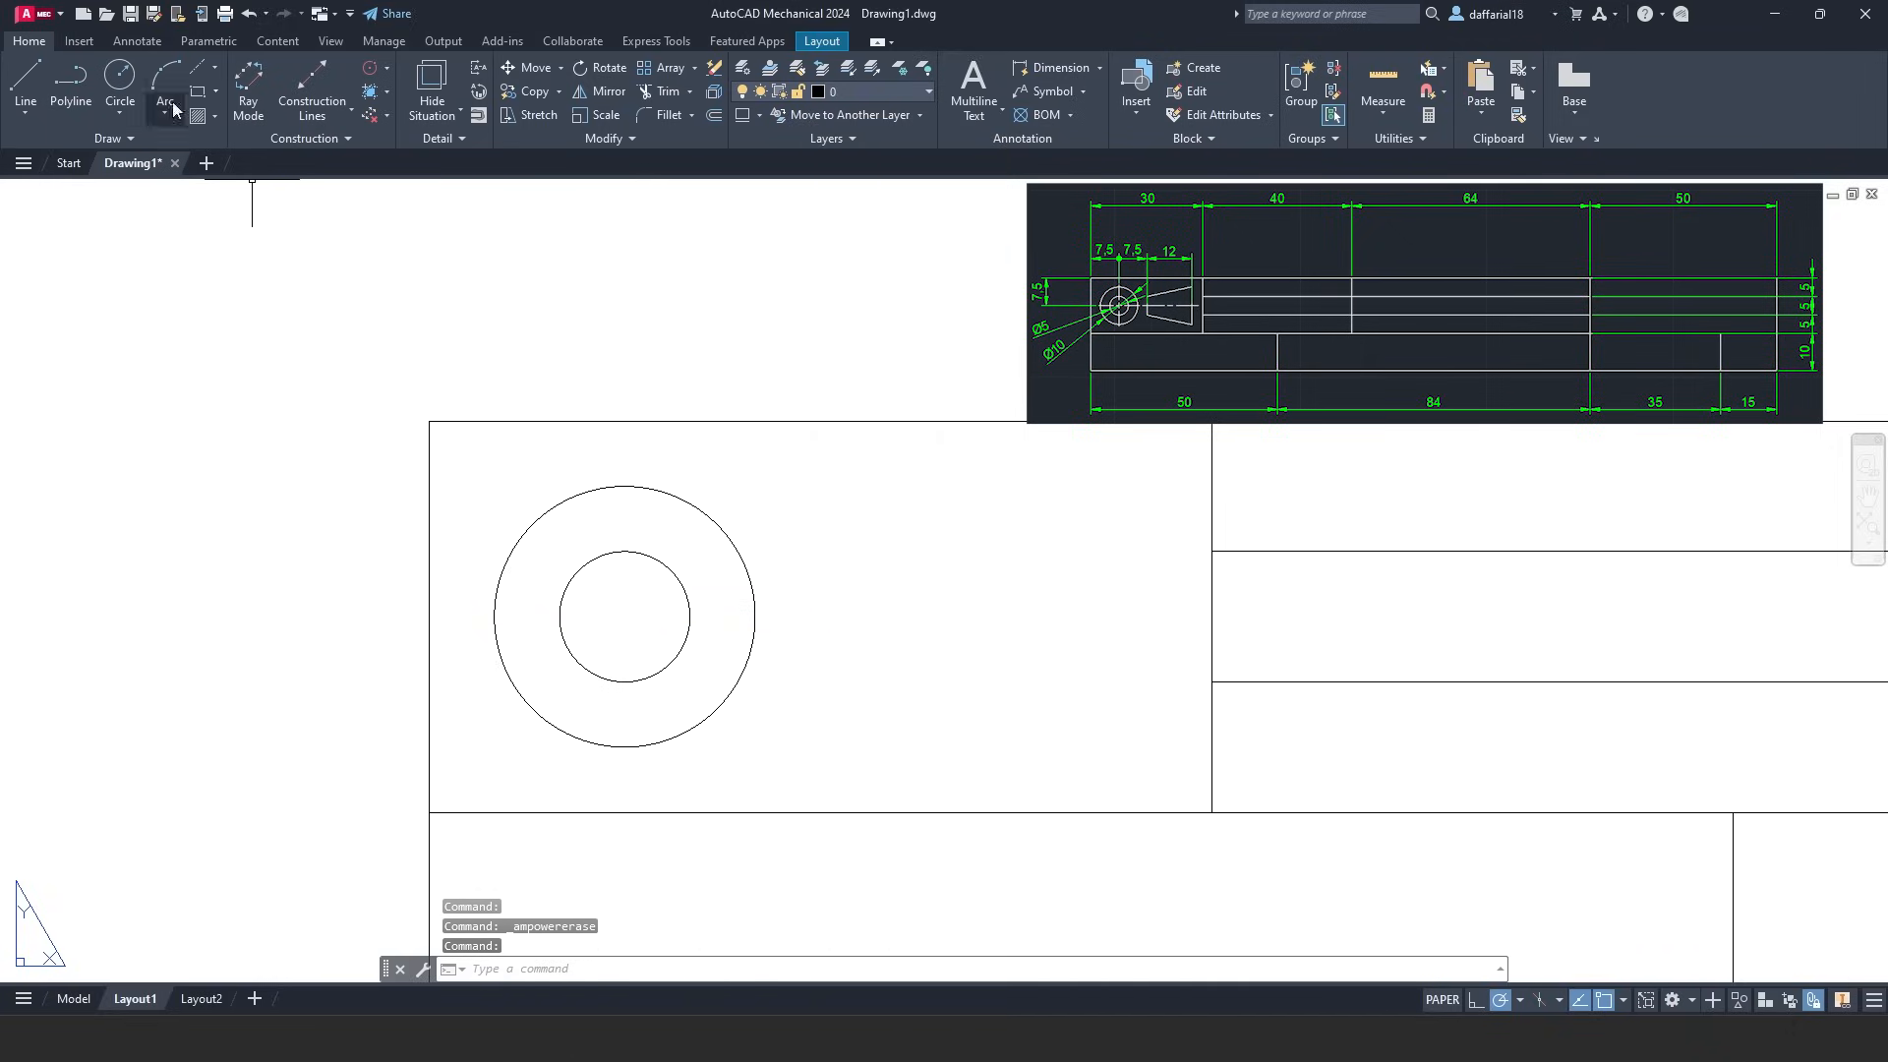
click(17, 88)
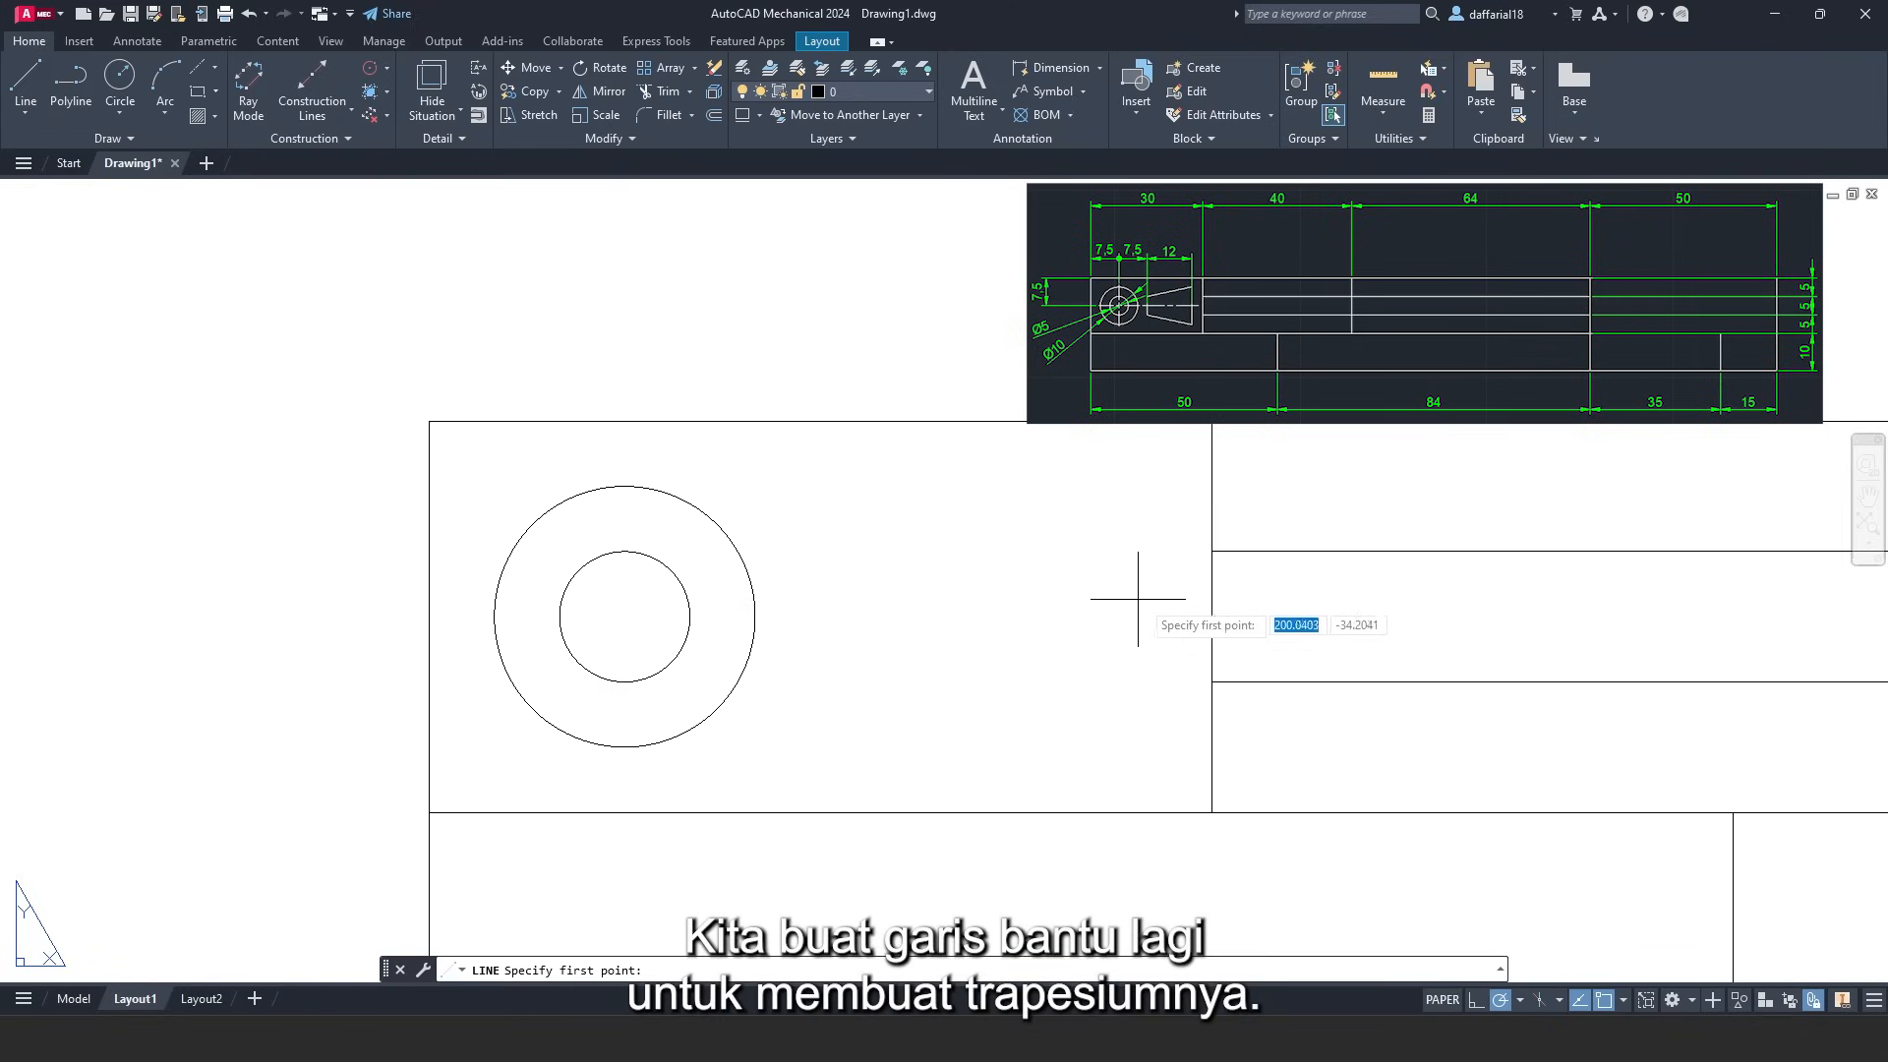
click(1213, 616)
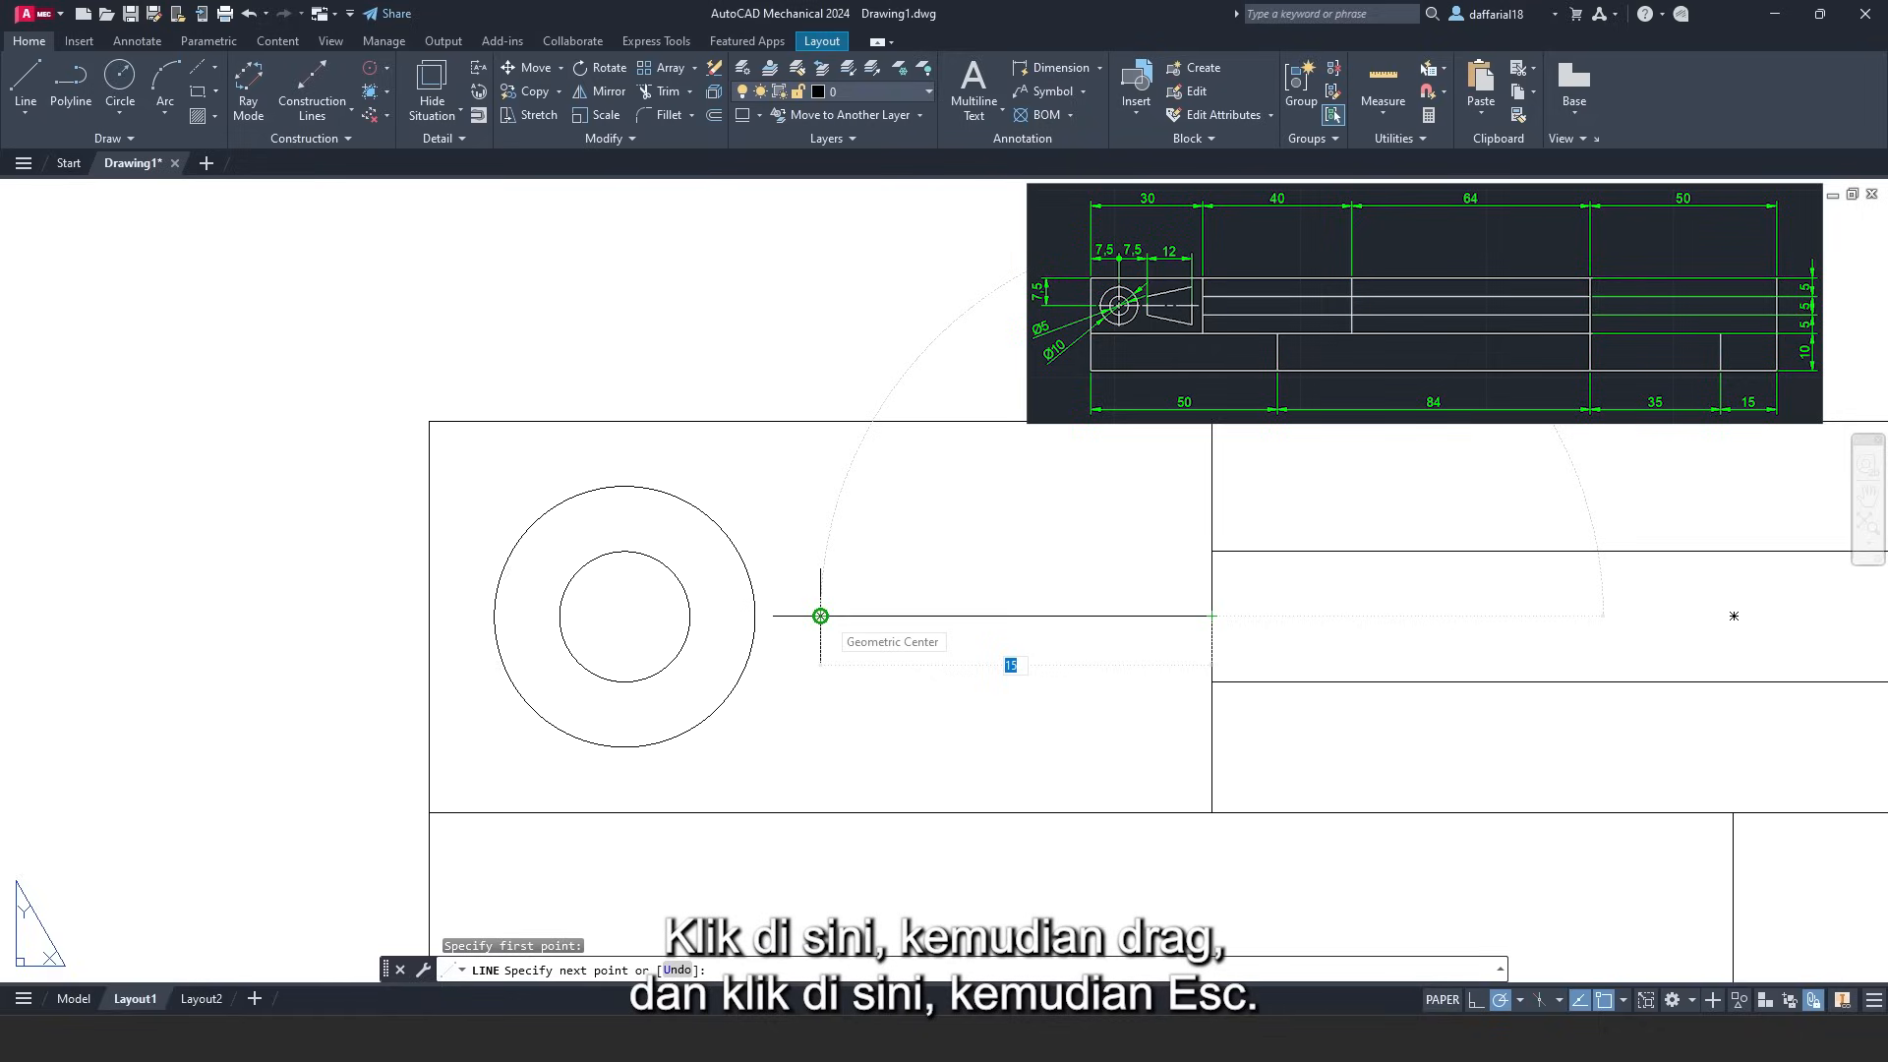
click(820, 615)
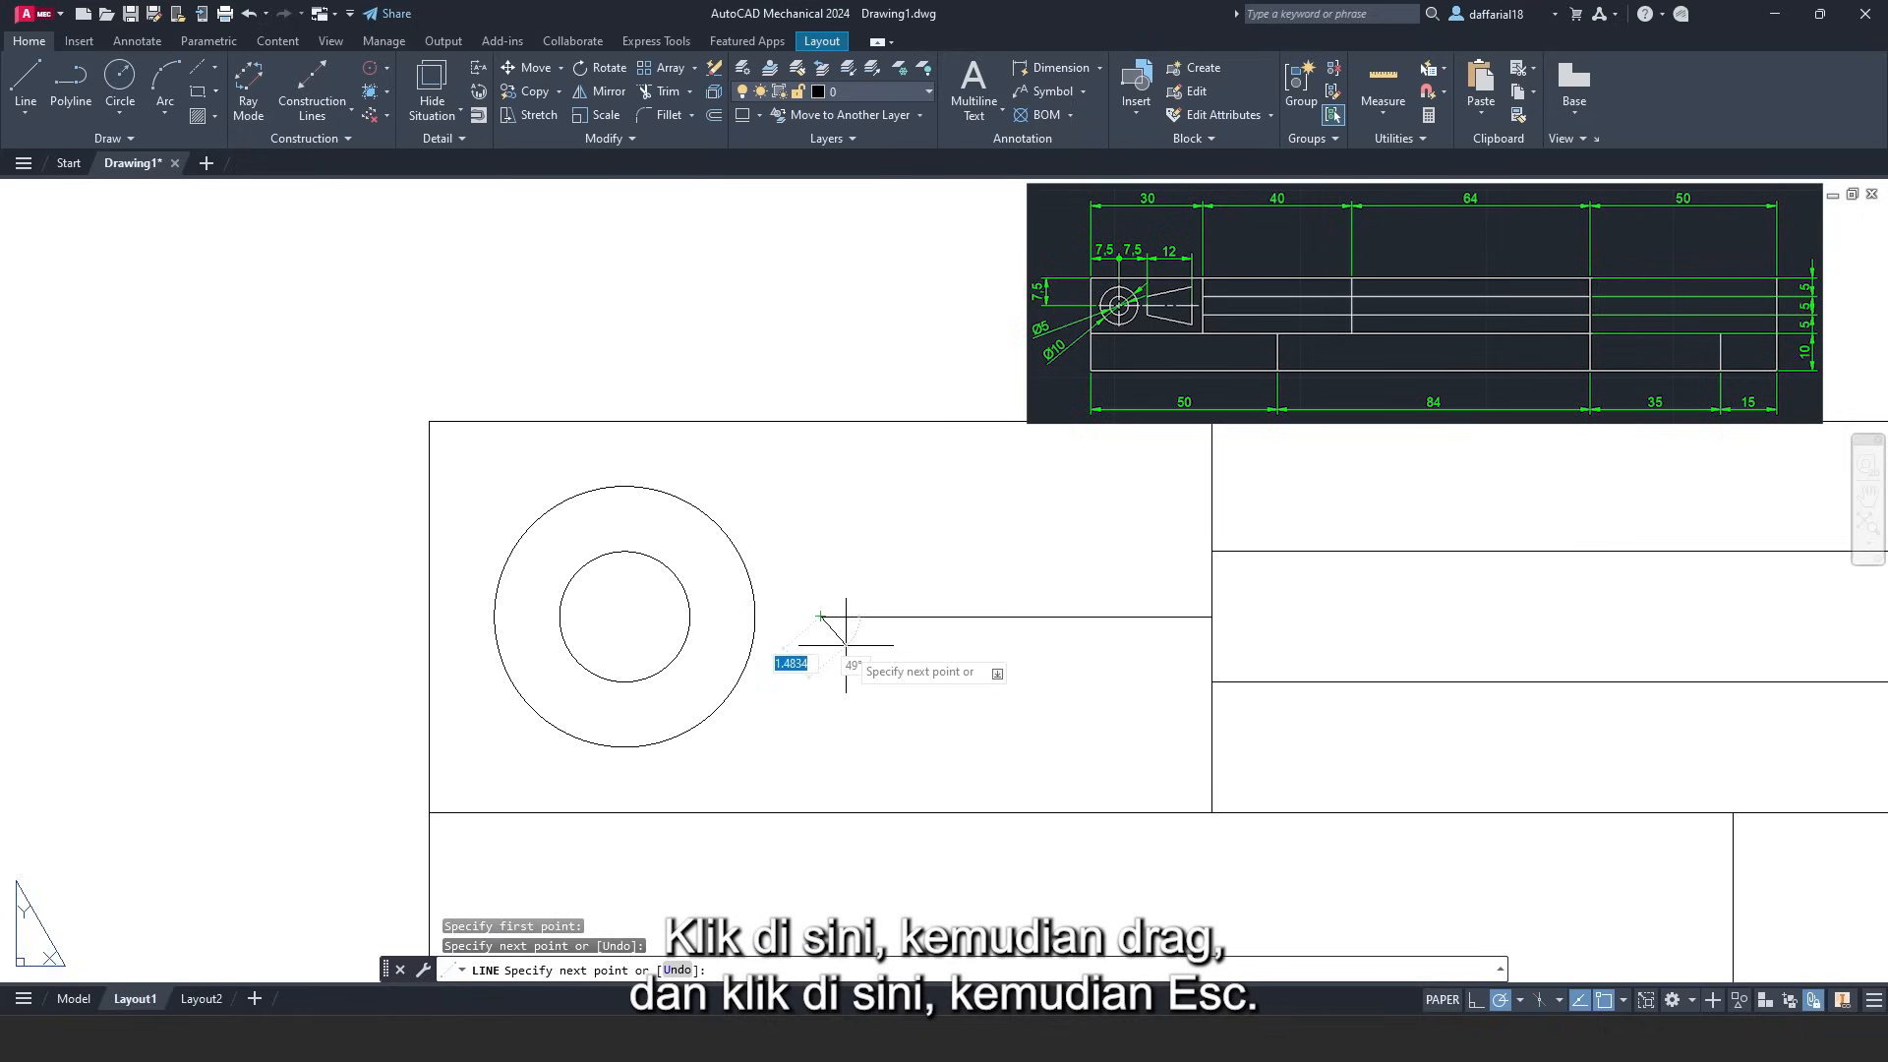
key(Escape)
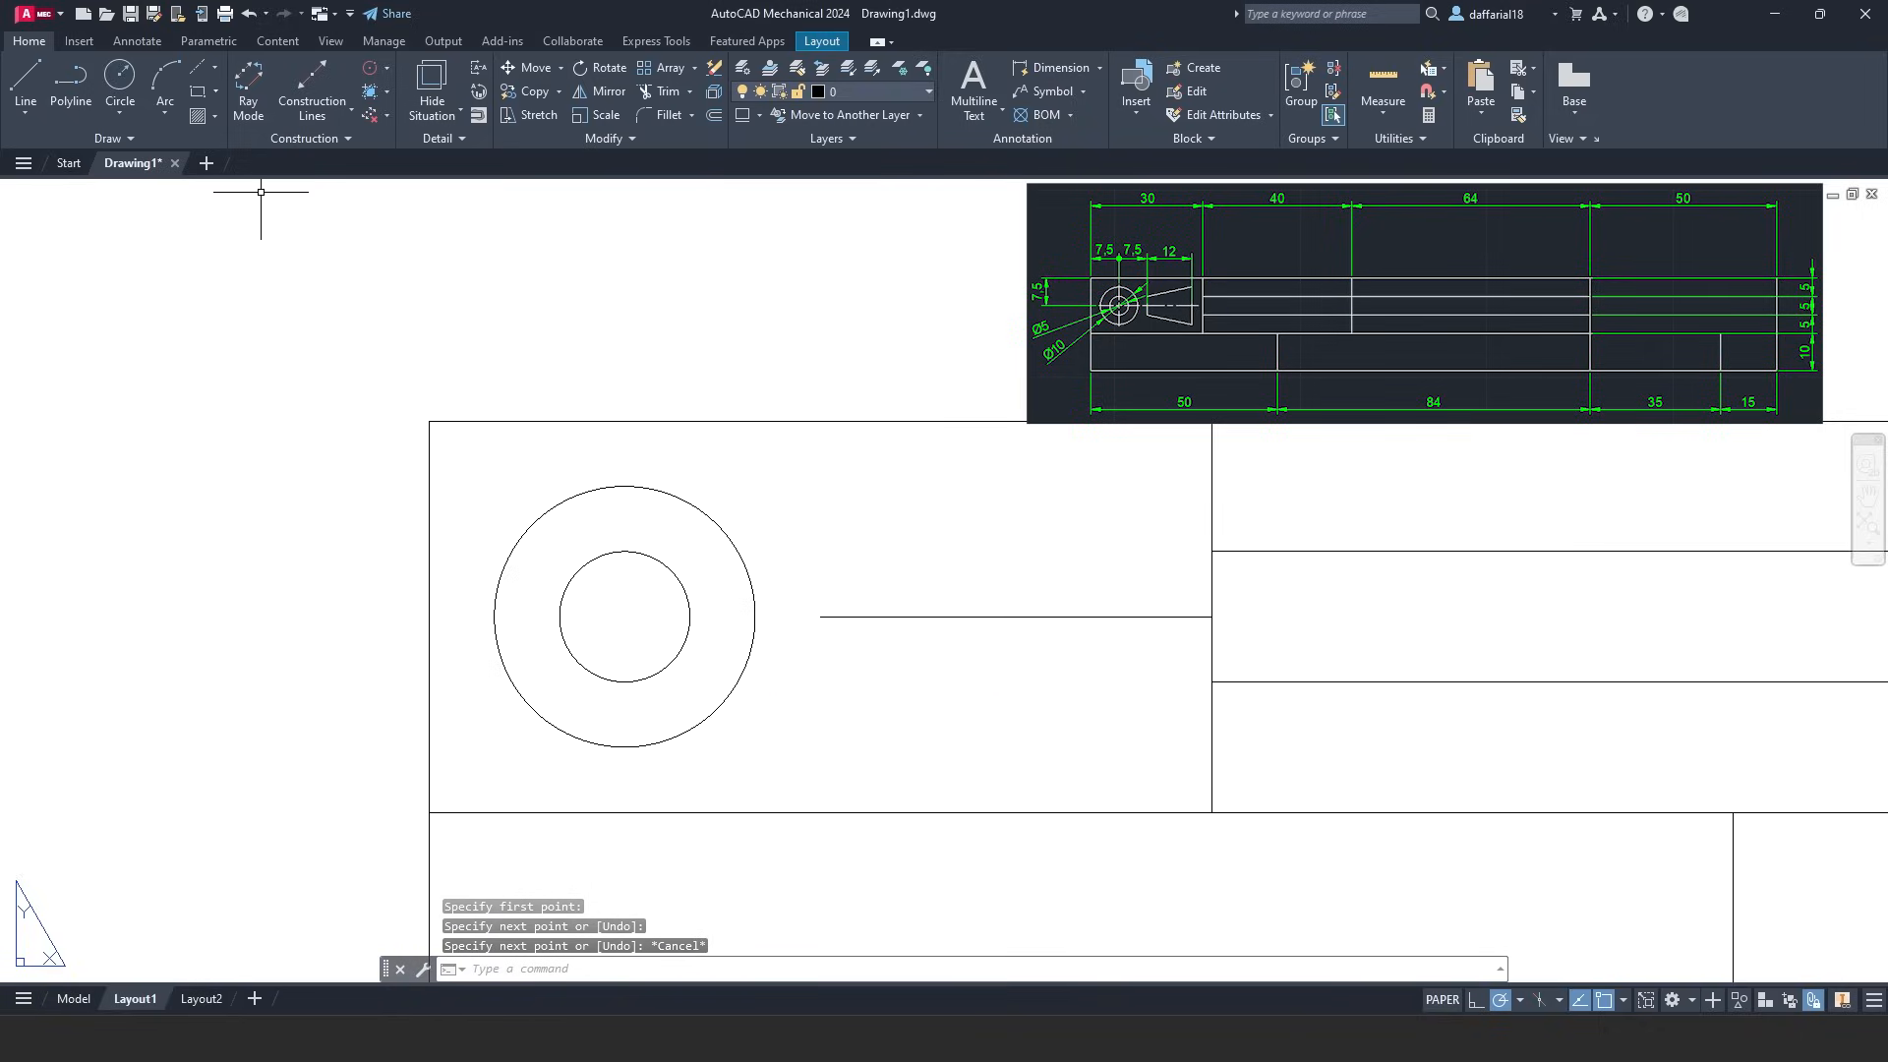
- Draw a 12-wide rectangle right of the circles and delete the horizontal helper line
click(200, 99)
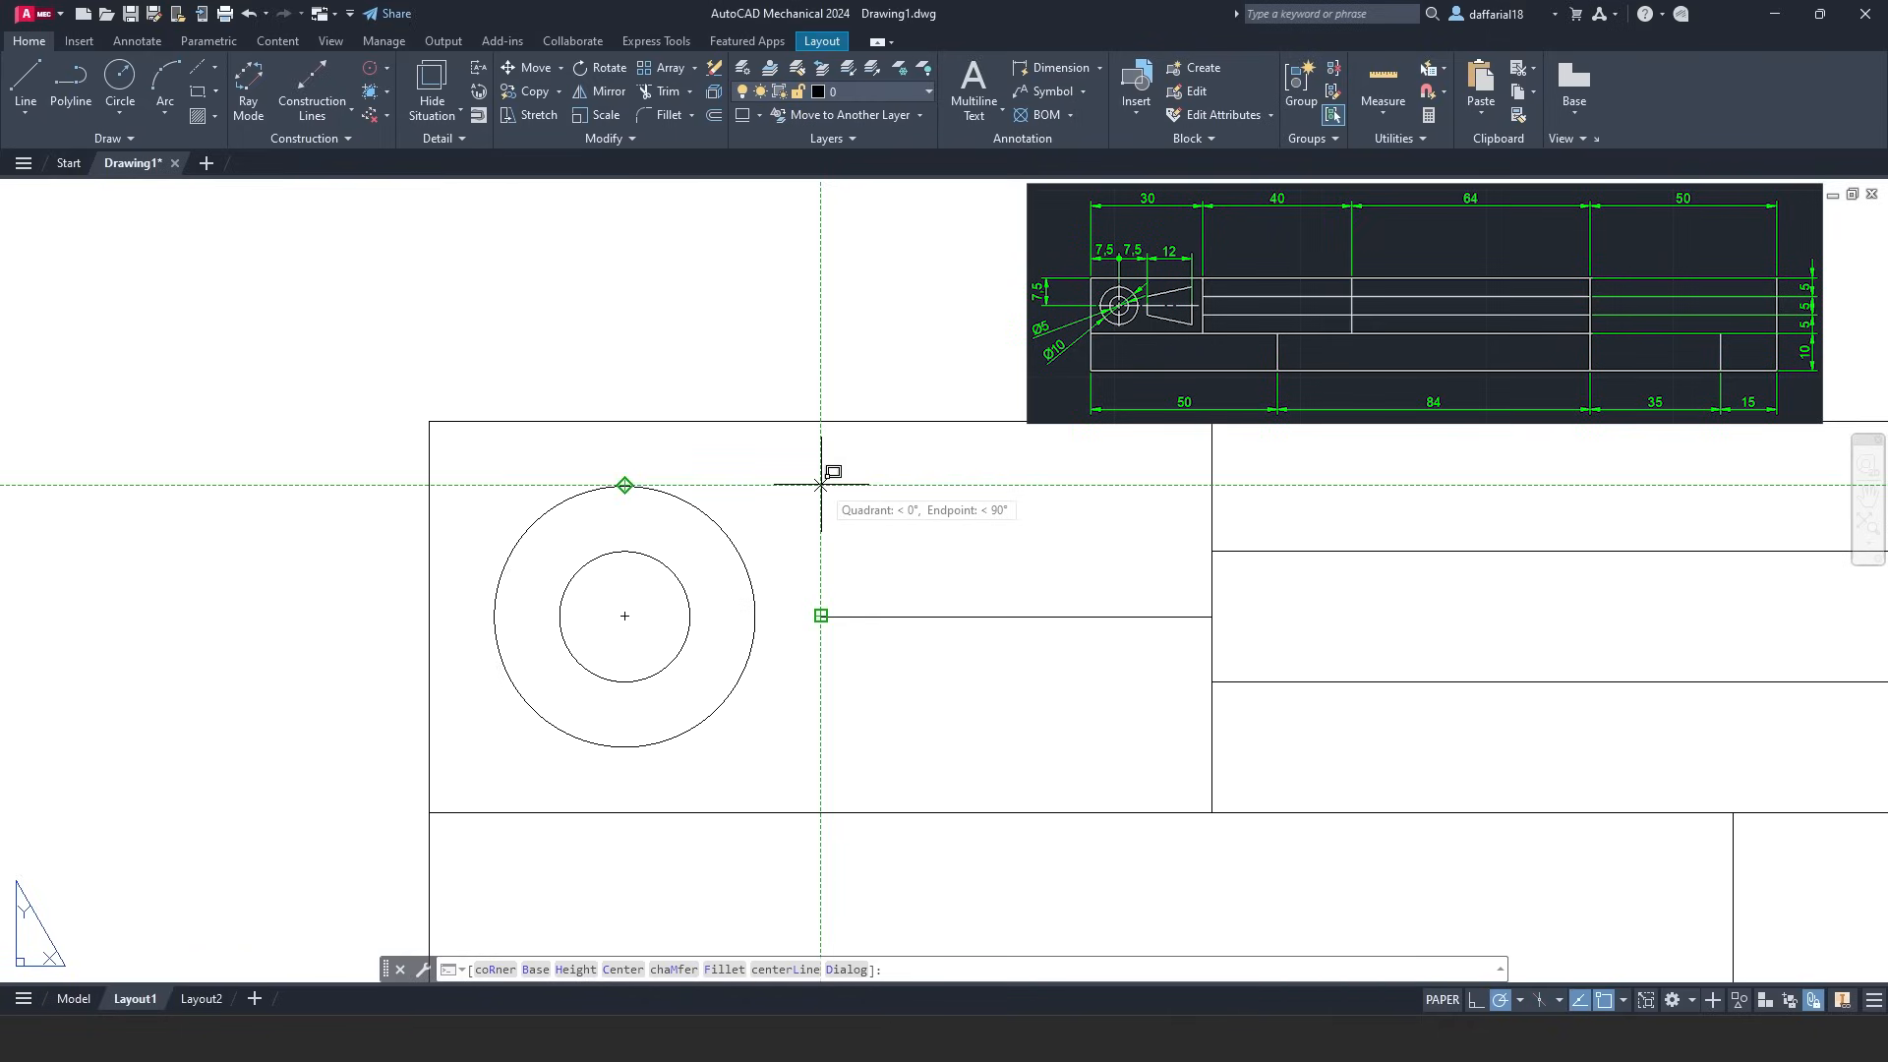
click(820, 483)
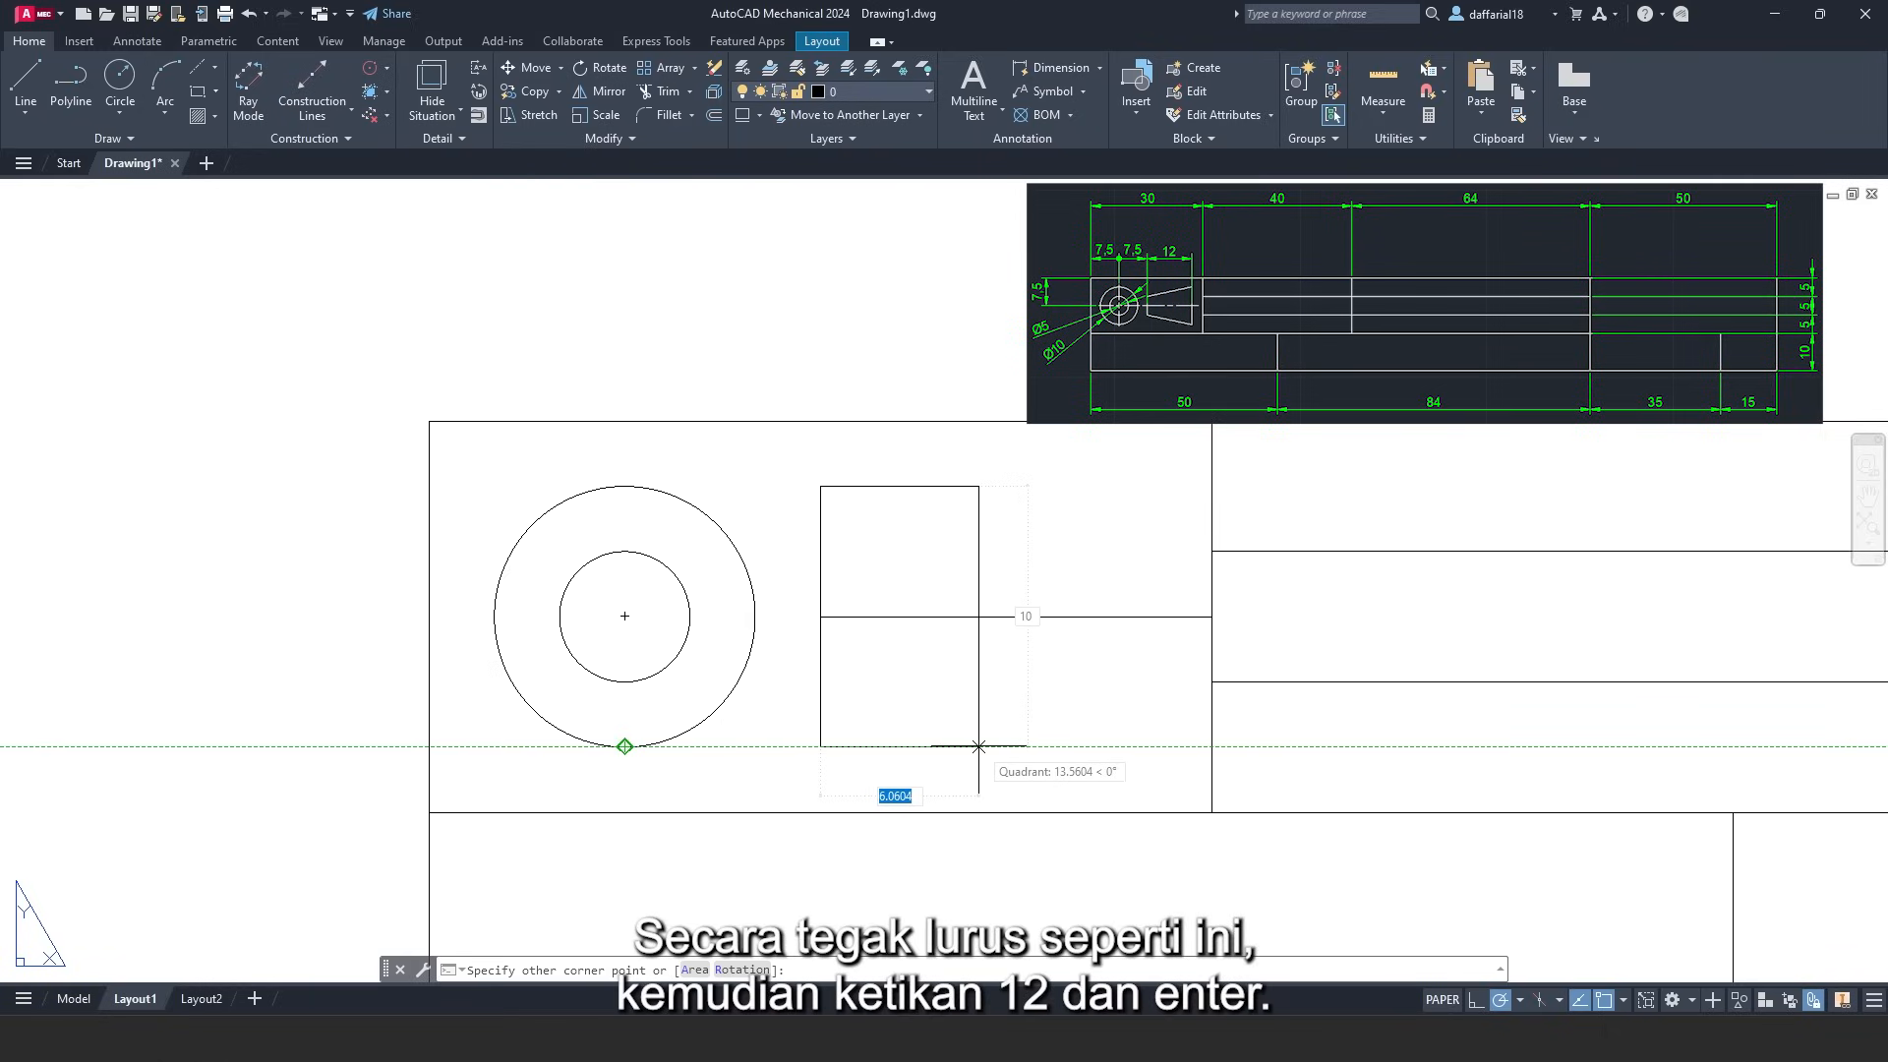
text(12)
key(Return)
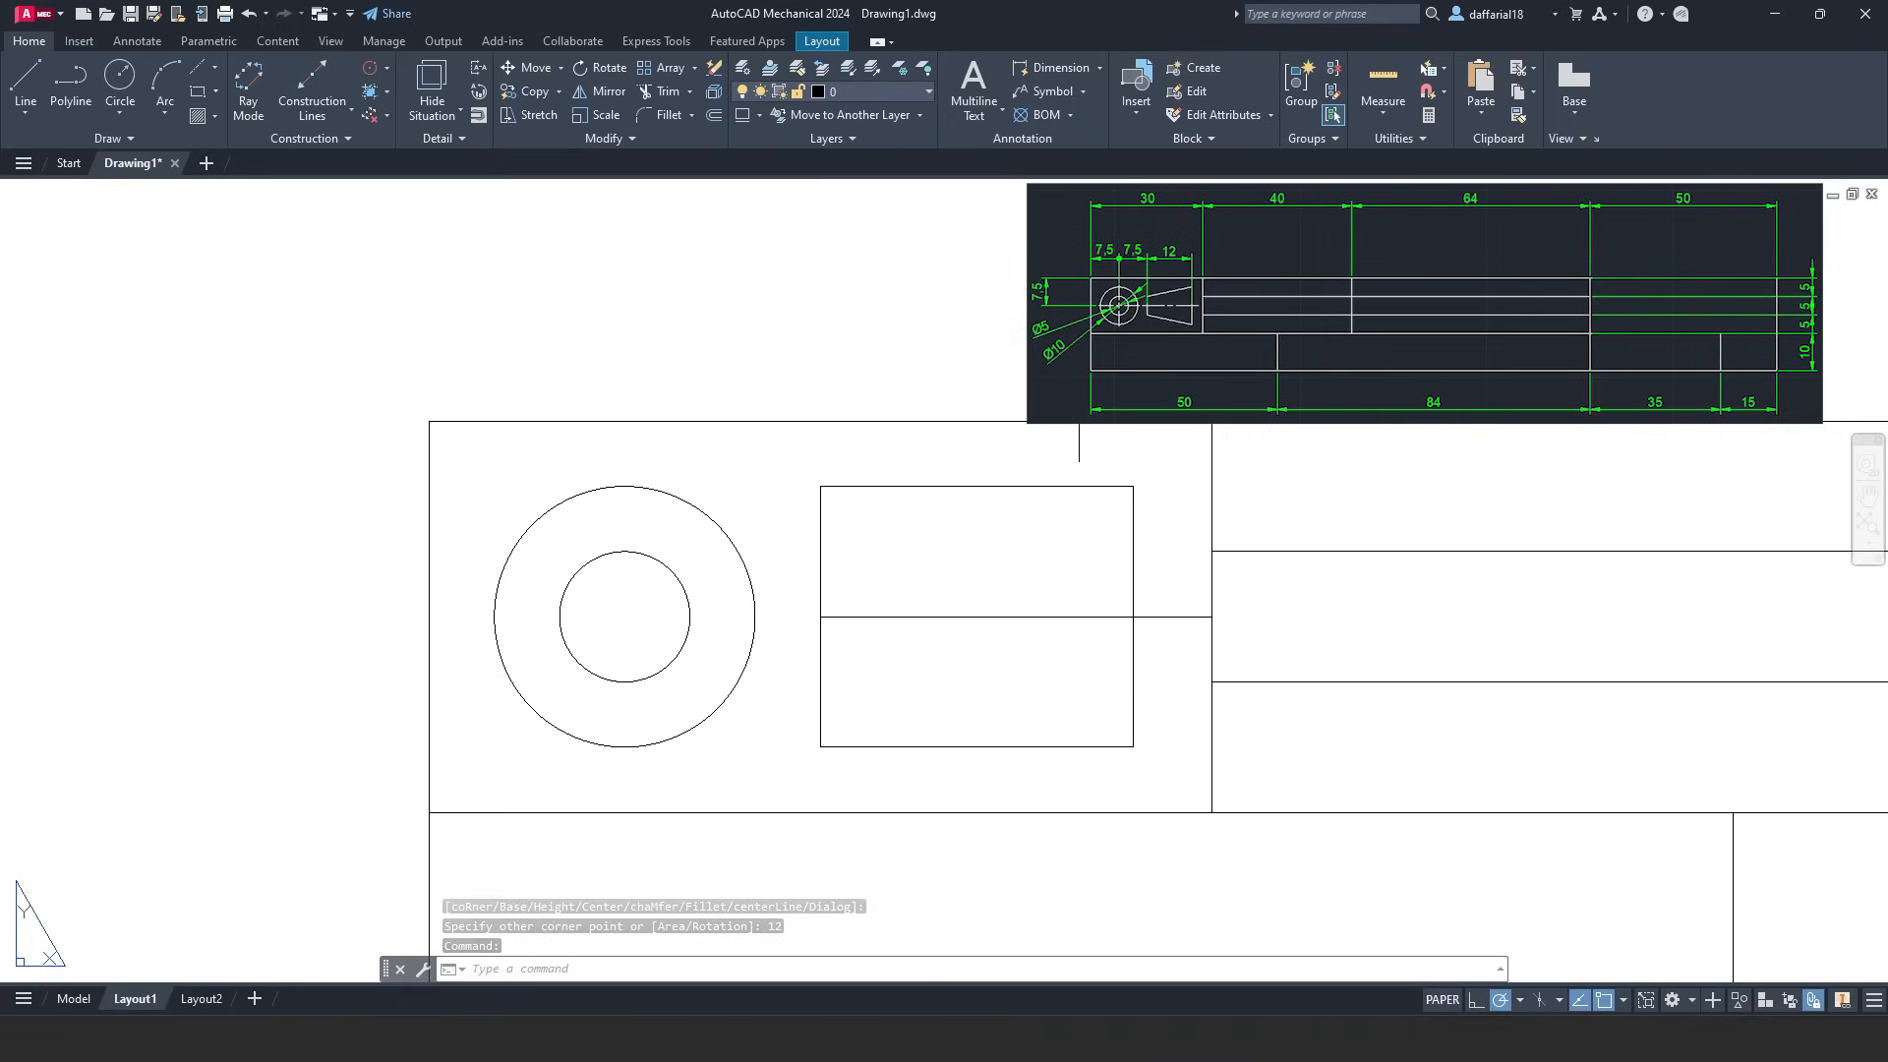
click(1005, 617)
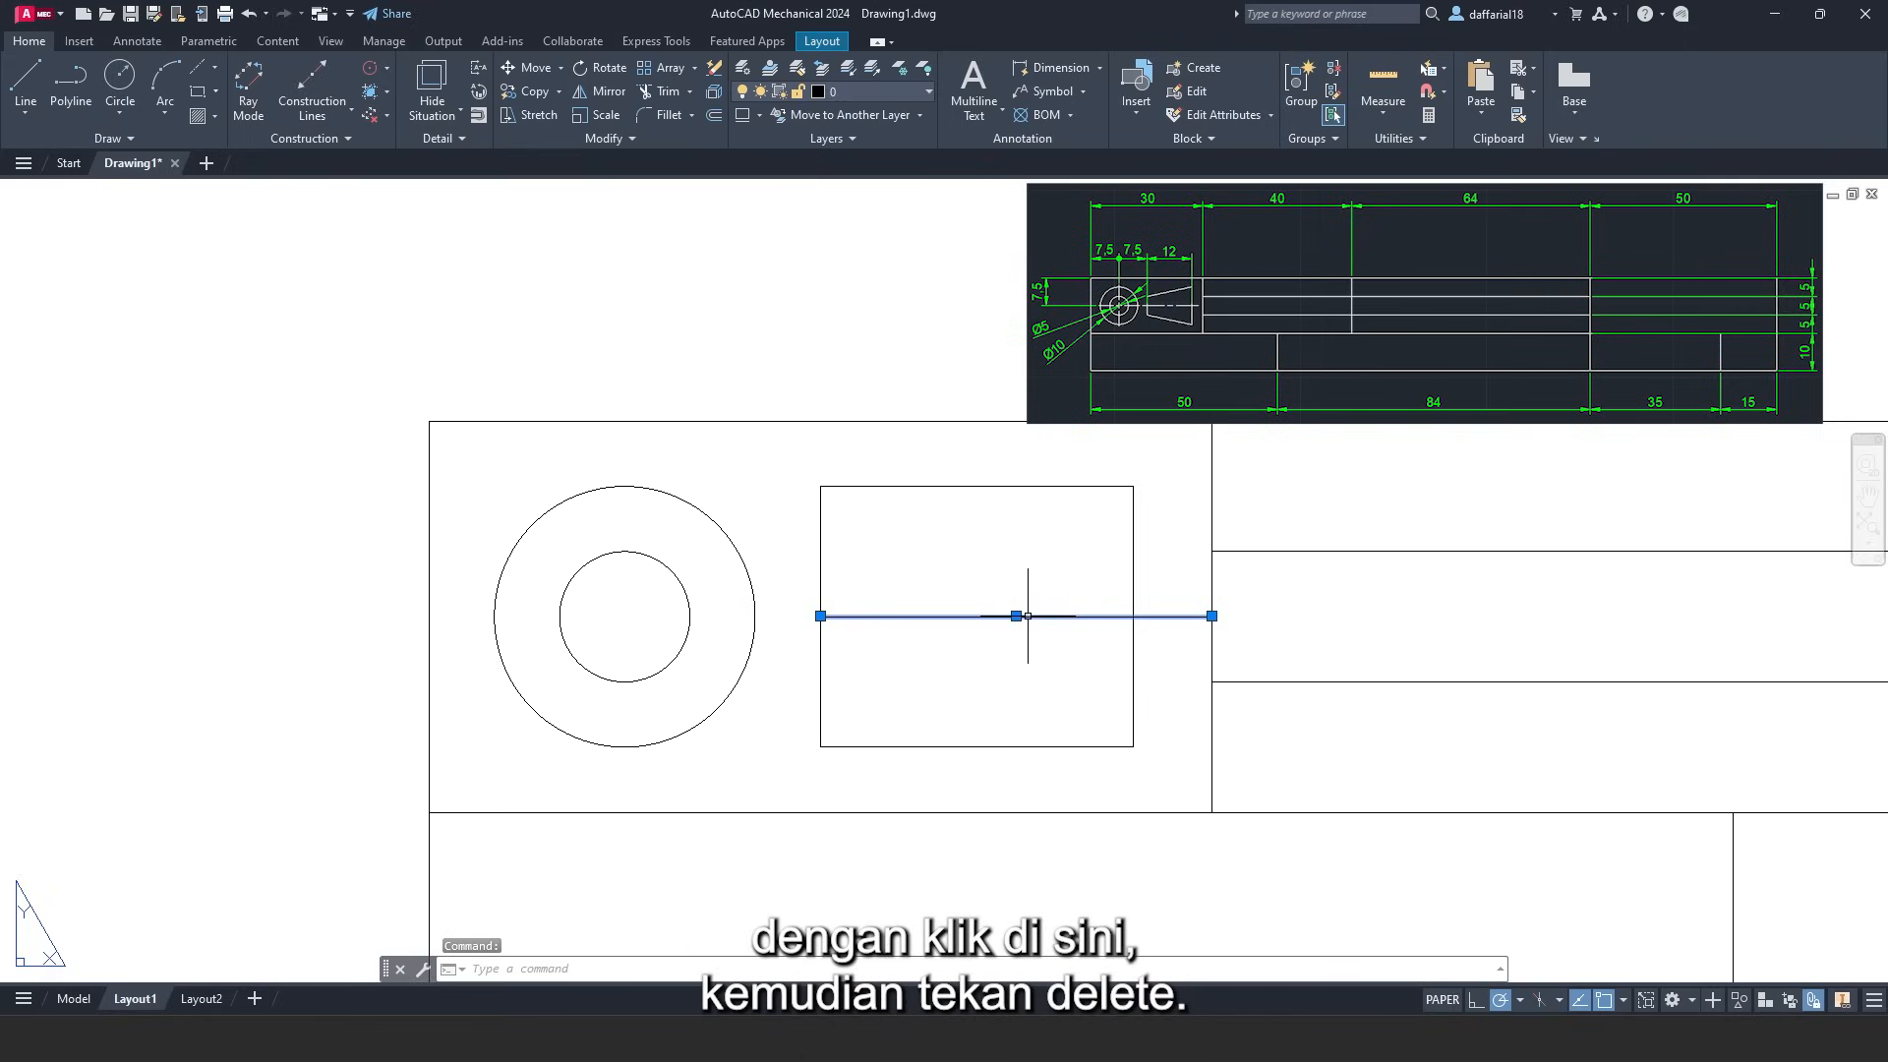
key(Delete)
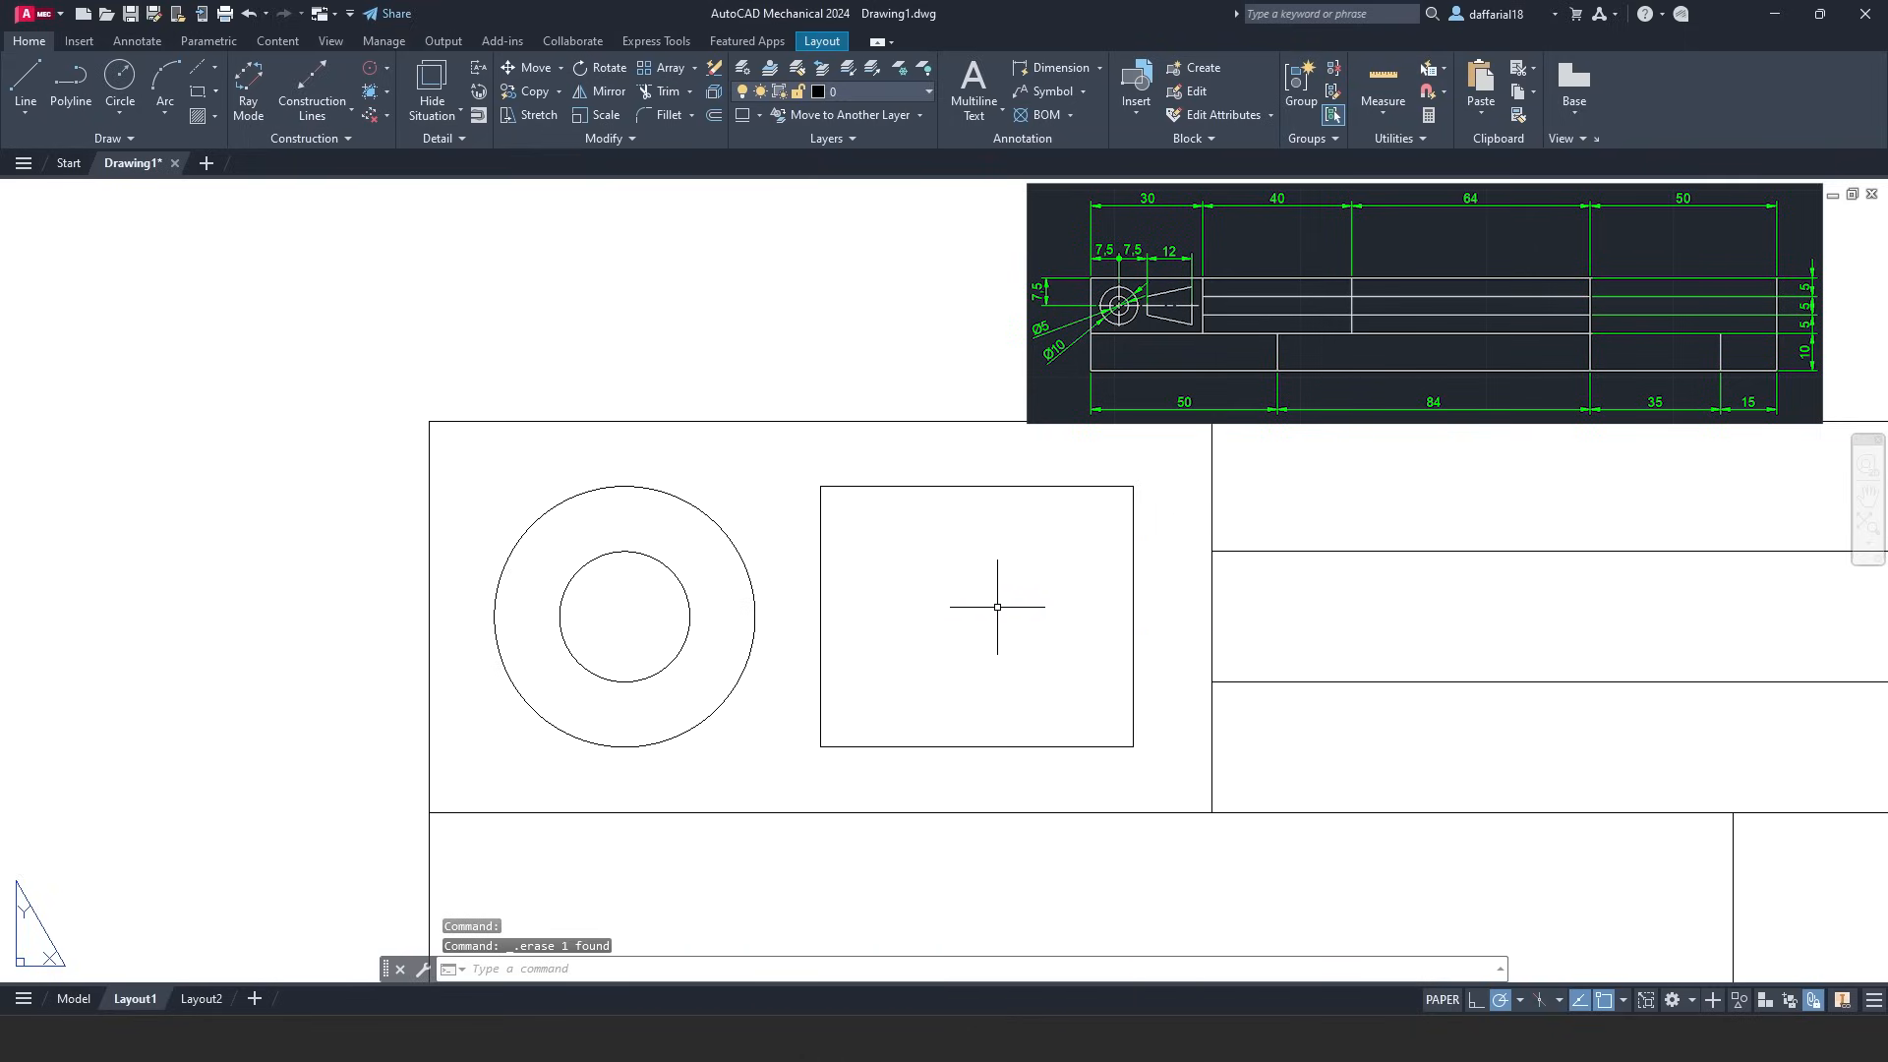
- Draw lines from the inner circle's top and bottom to the rectangle's left edge, then slanting to its right corners
click(24, 79)
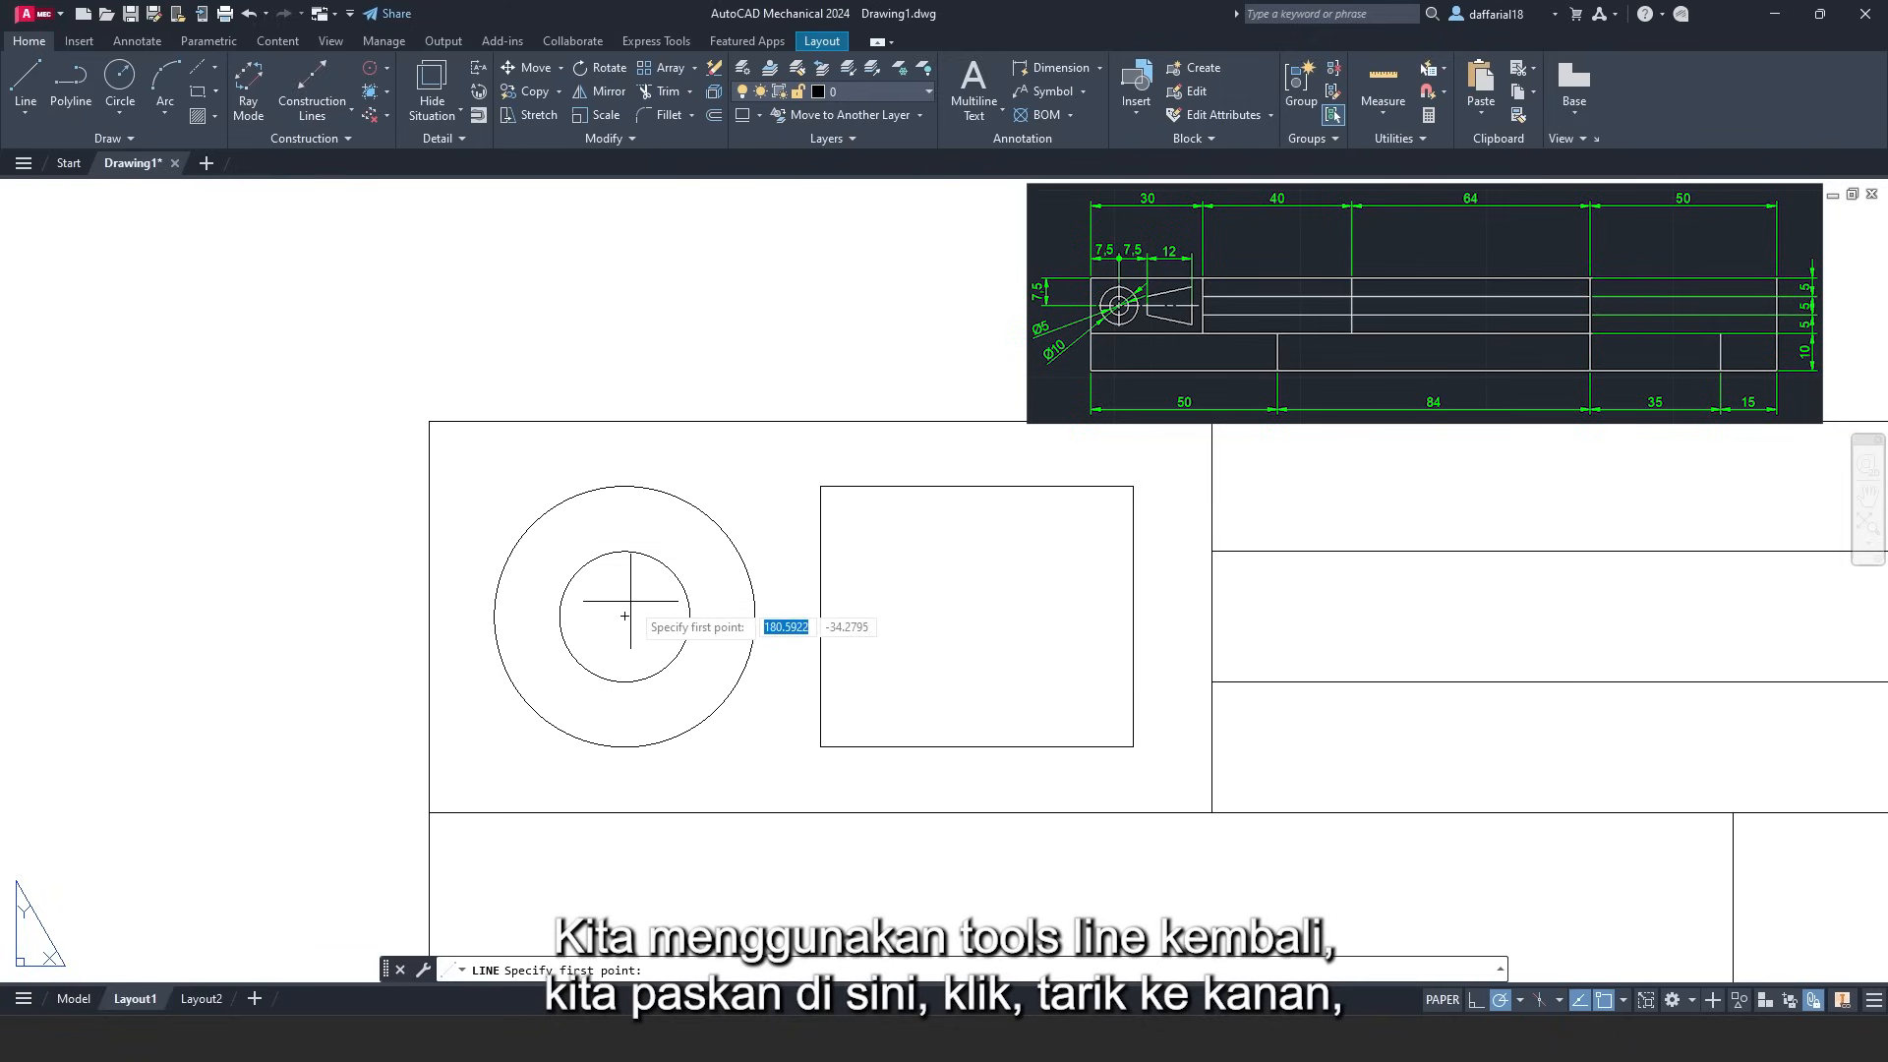
click(624, 551)
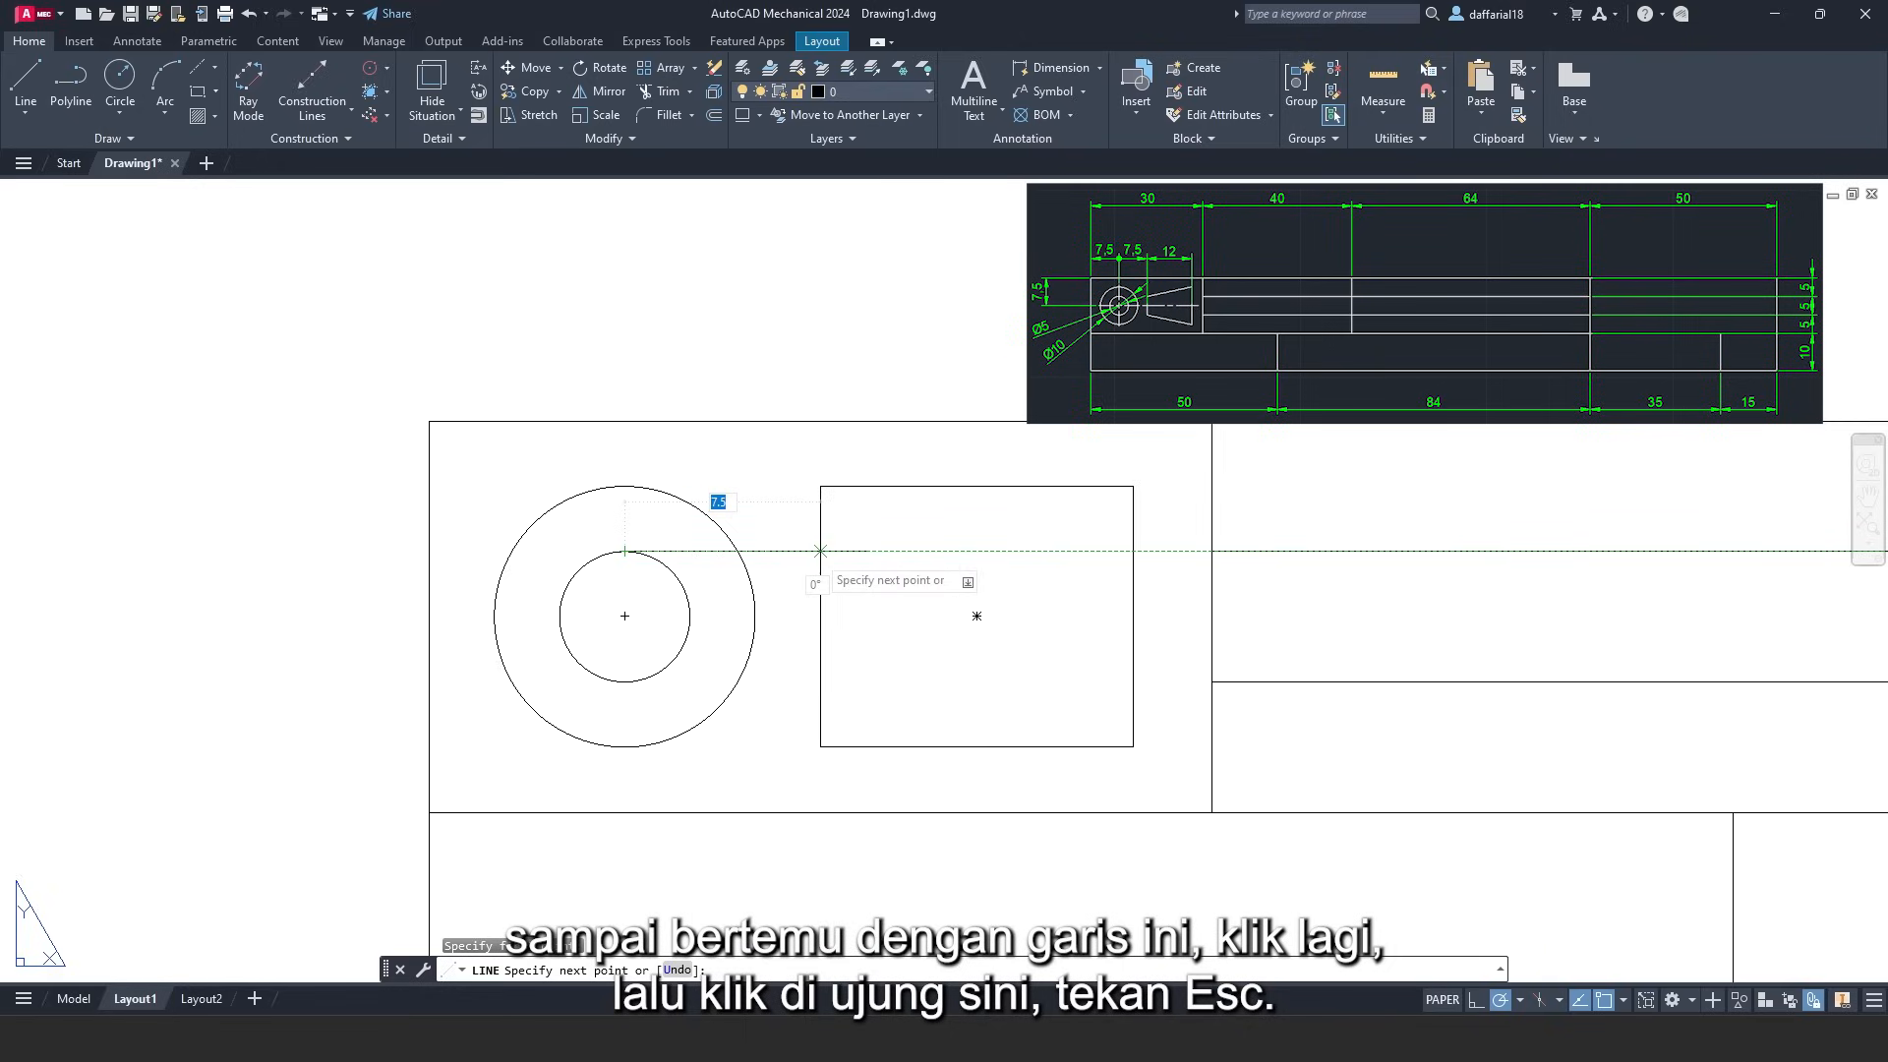
click(820, 551)
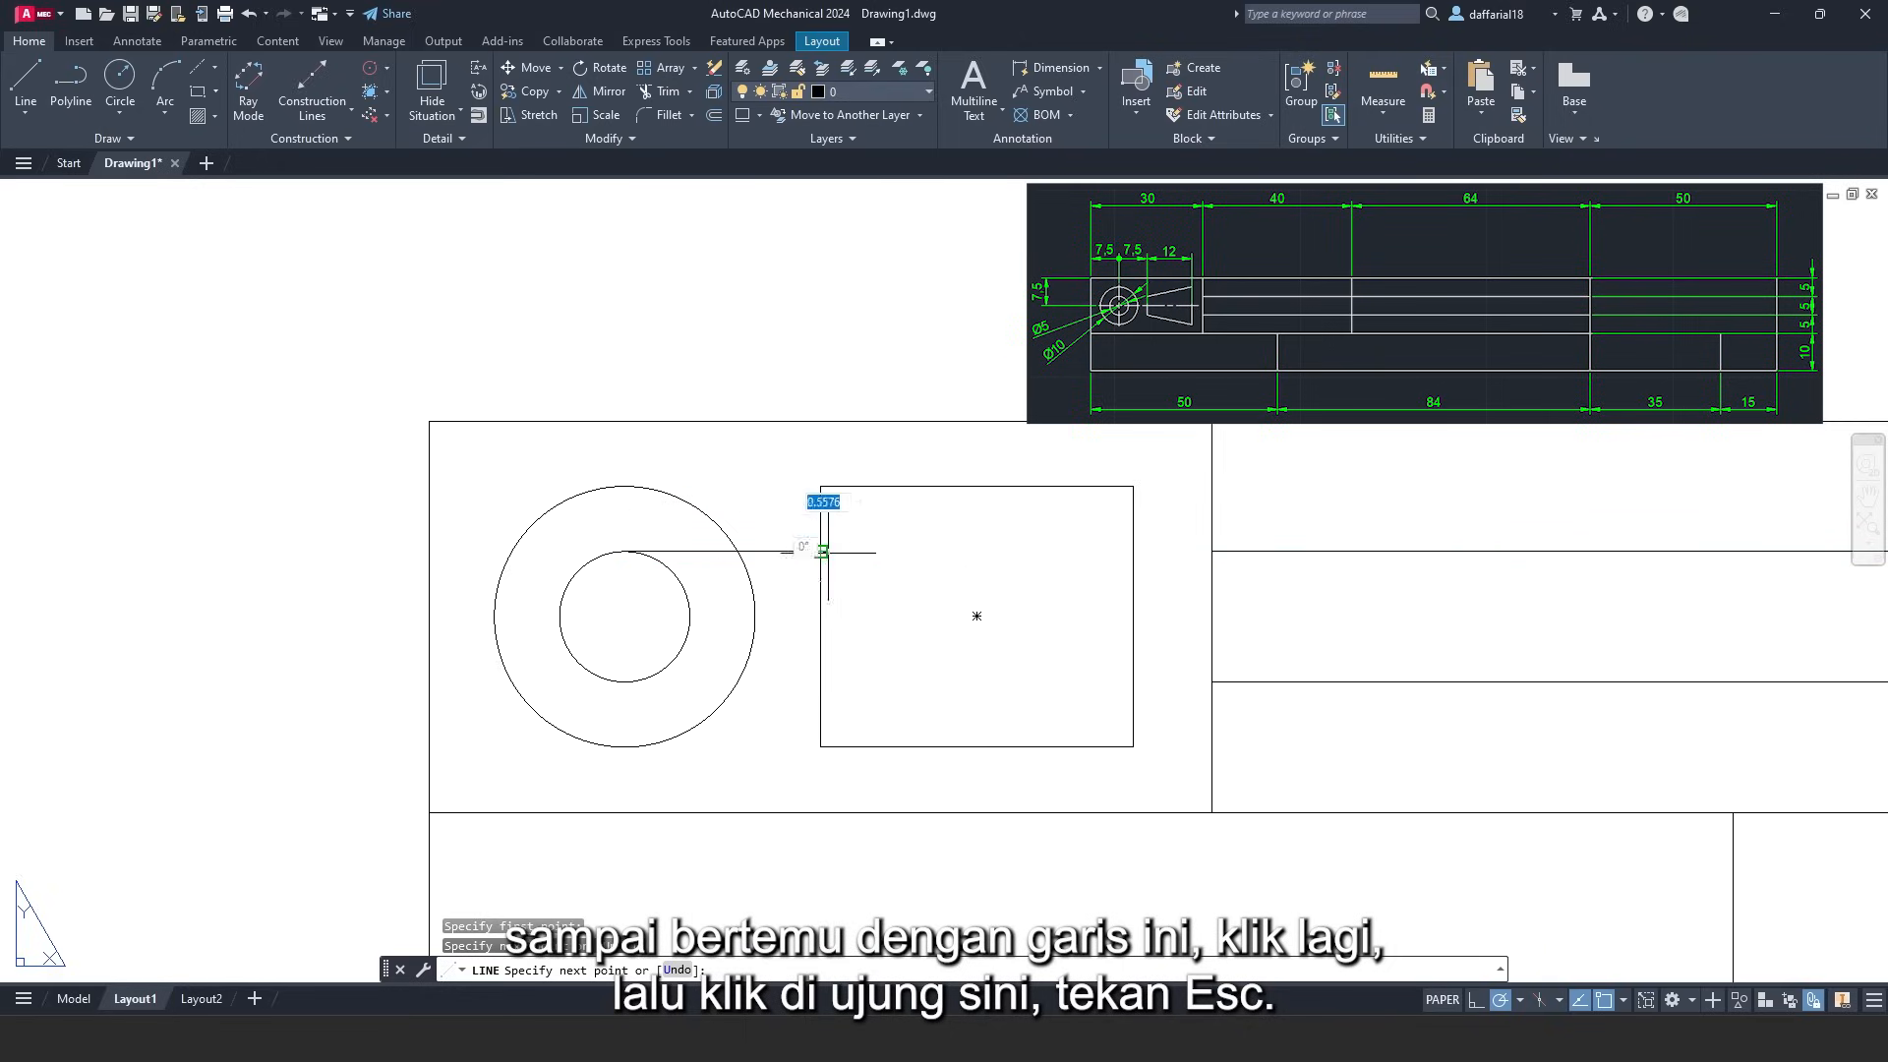
click(1133, 485)
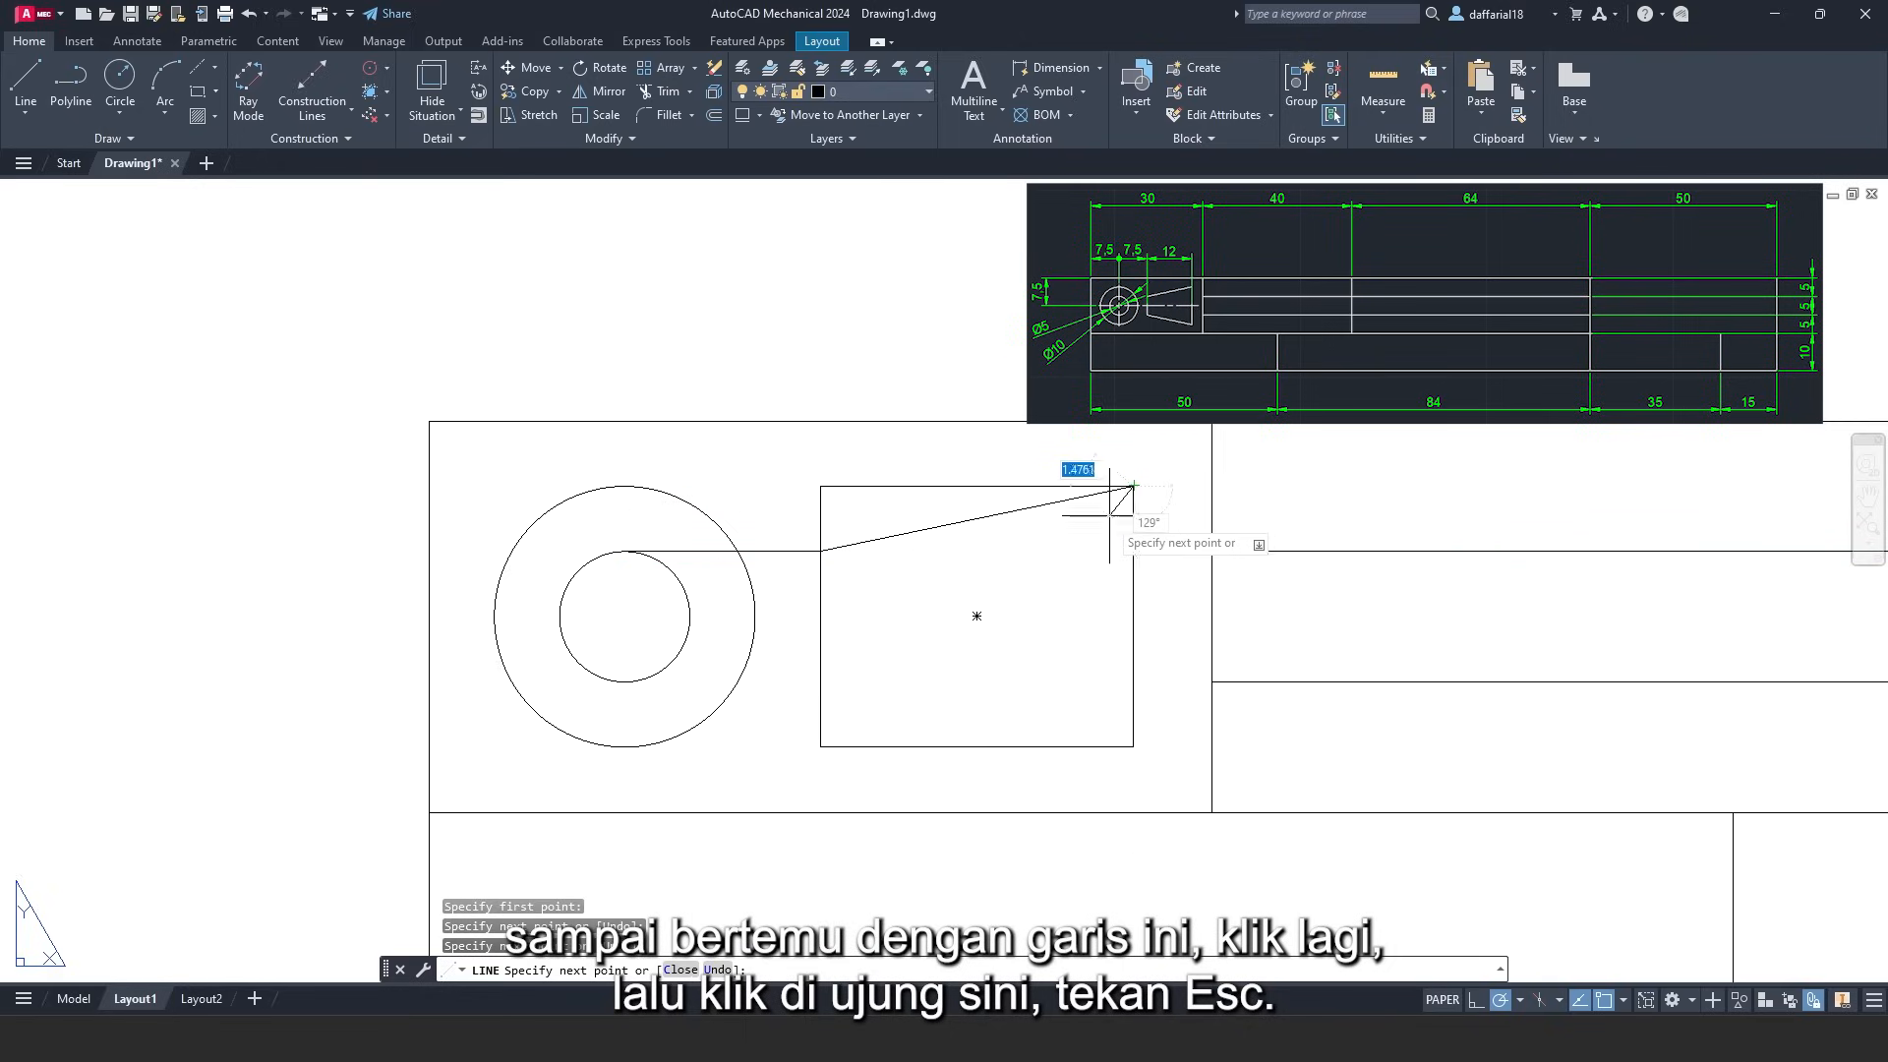
key(Escape)
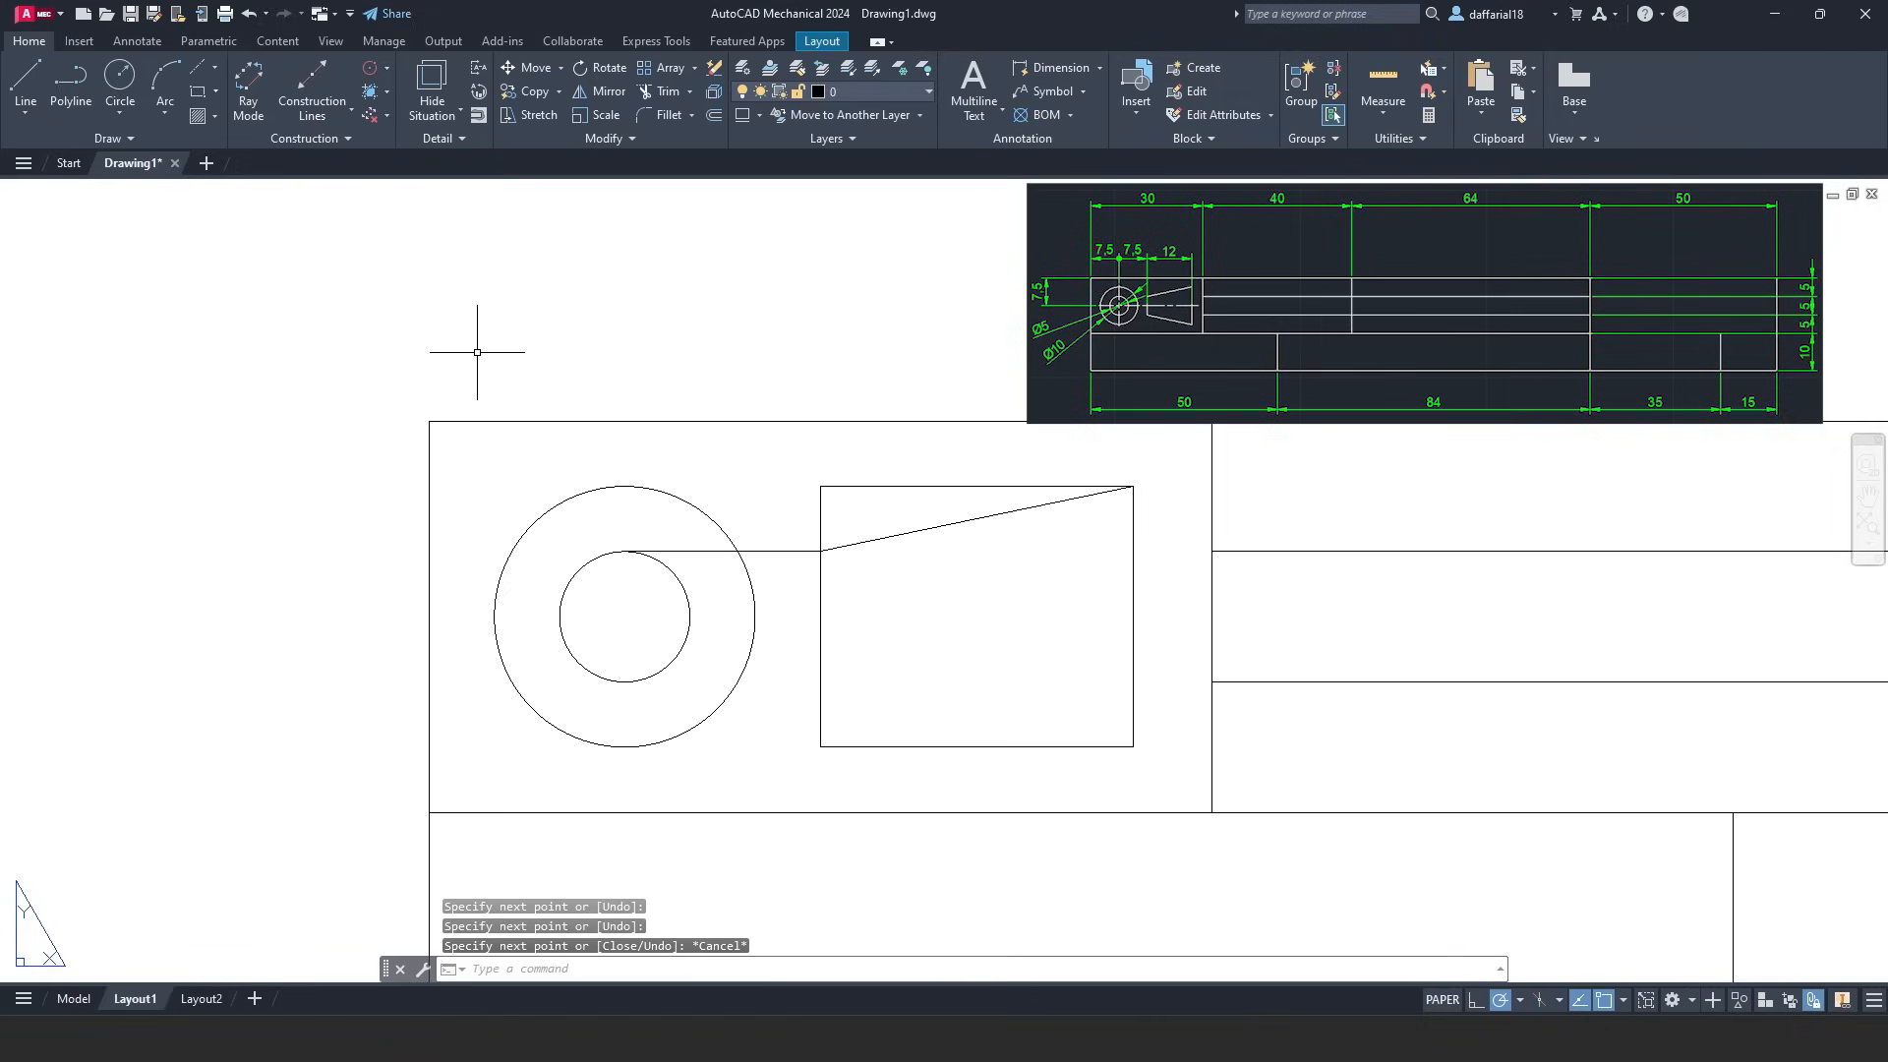
click(26, 80)
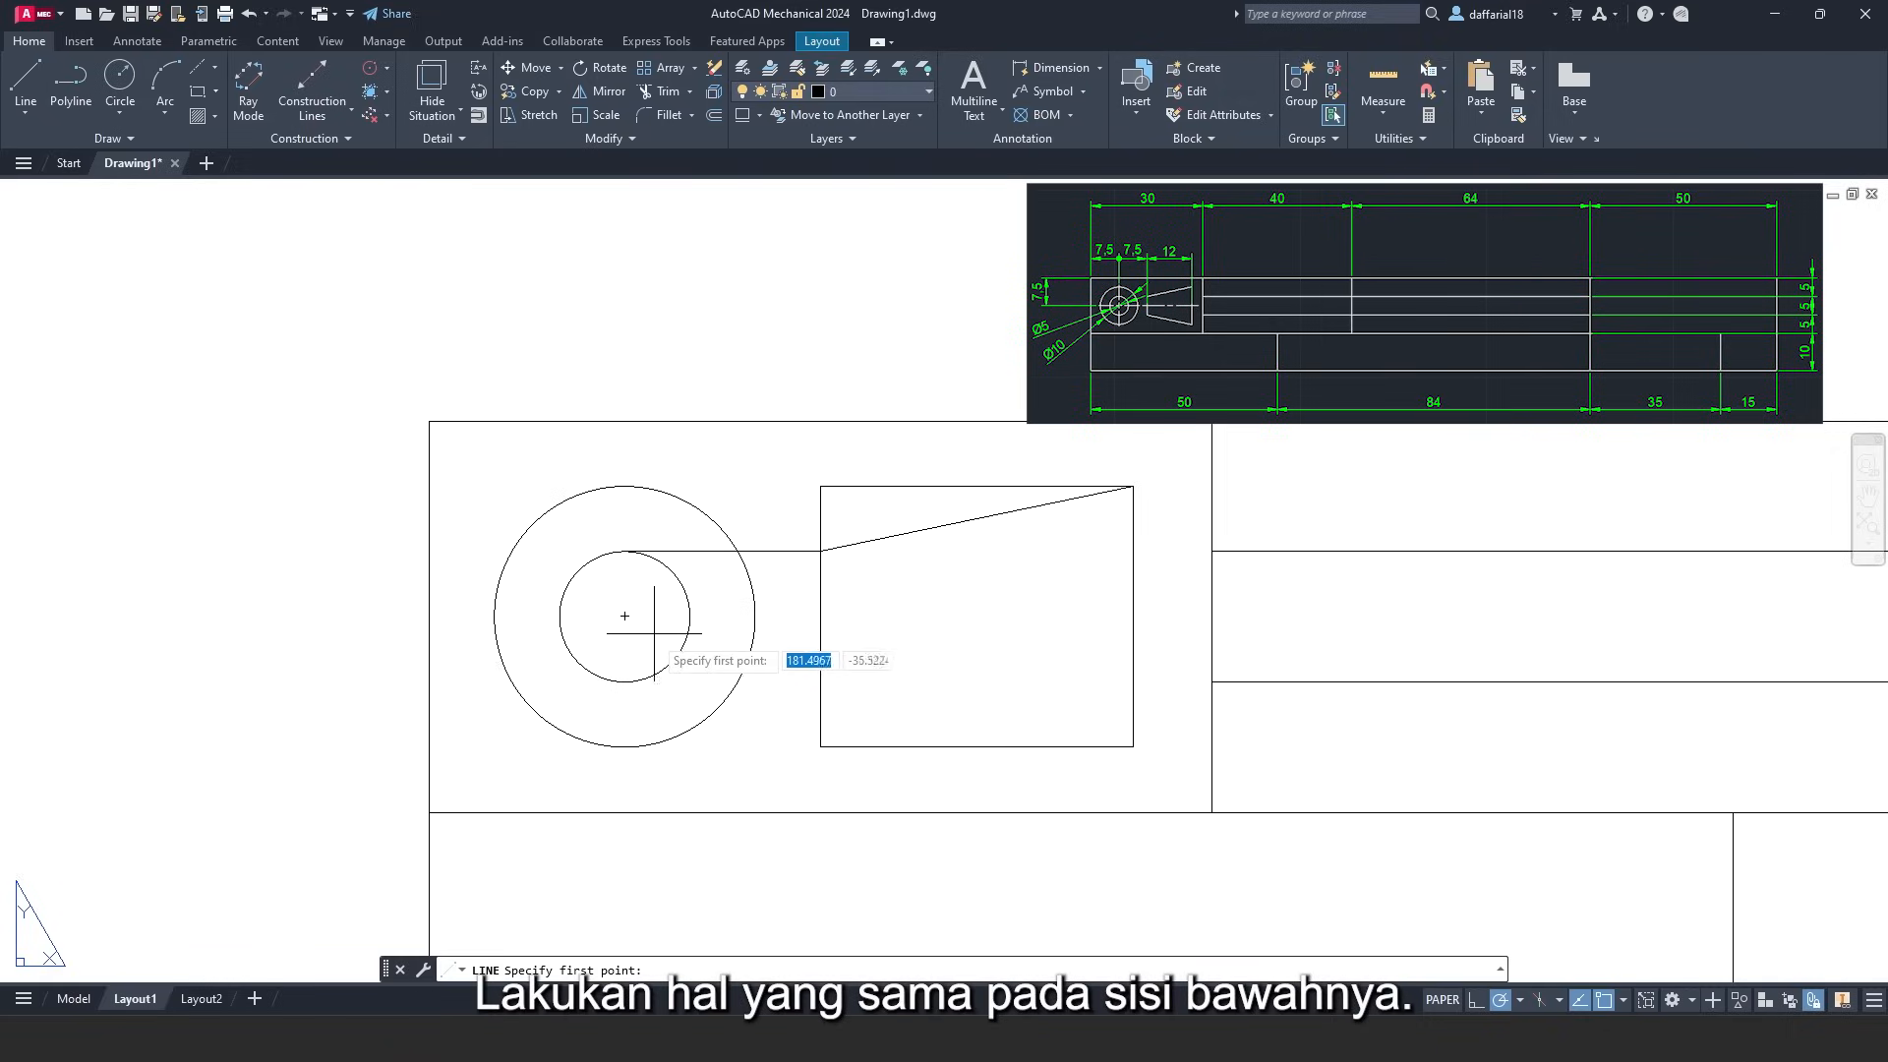
click(624, 681)
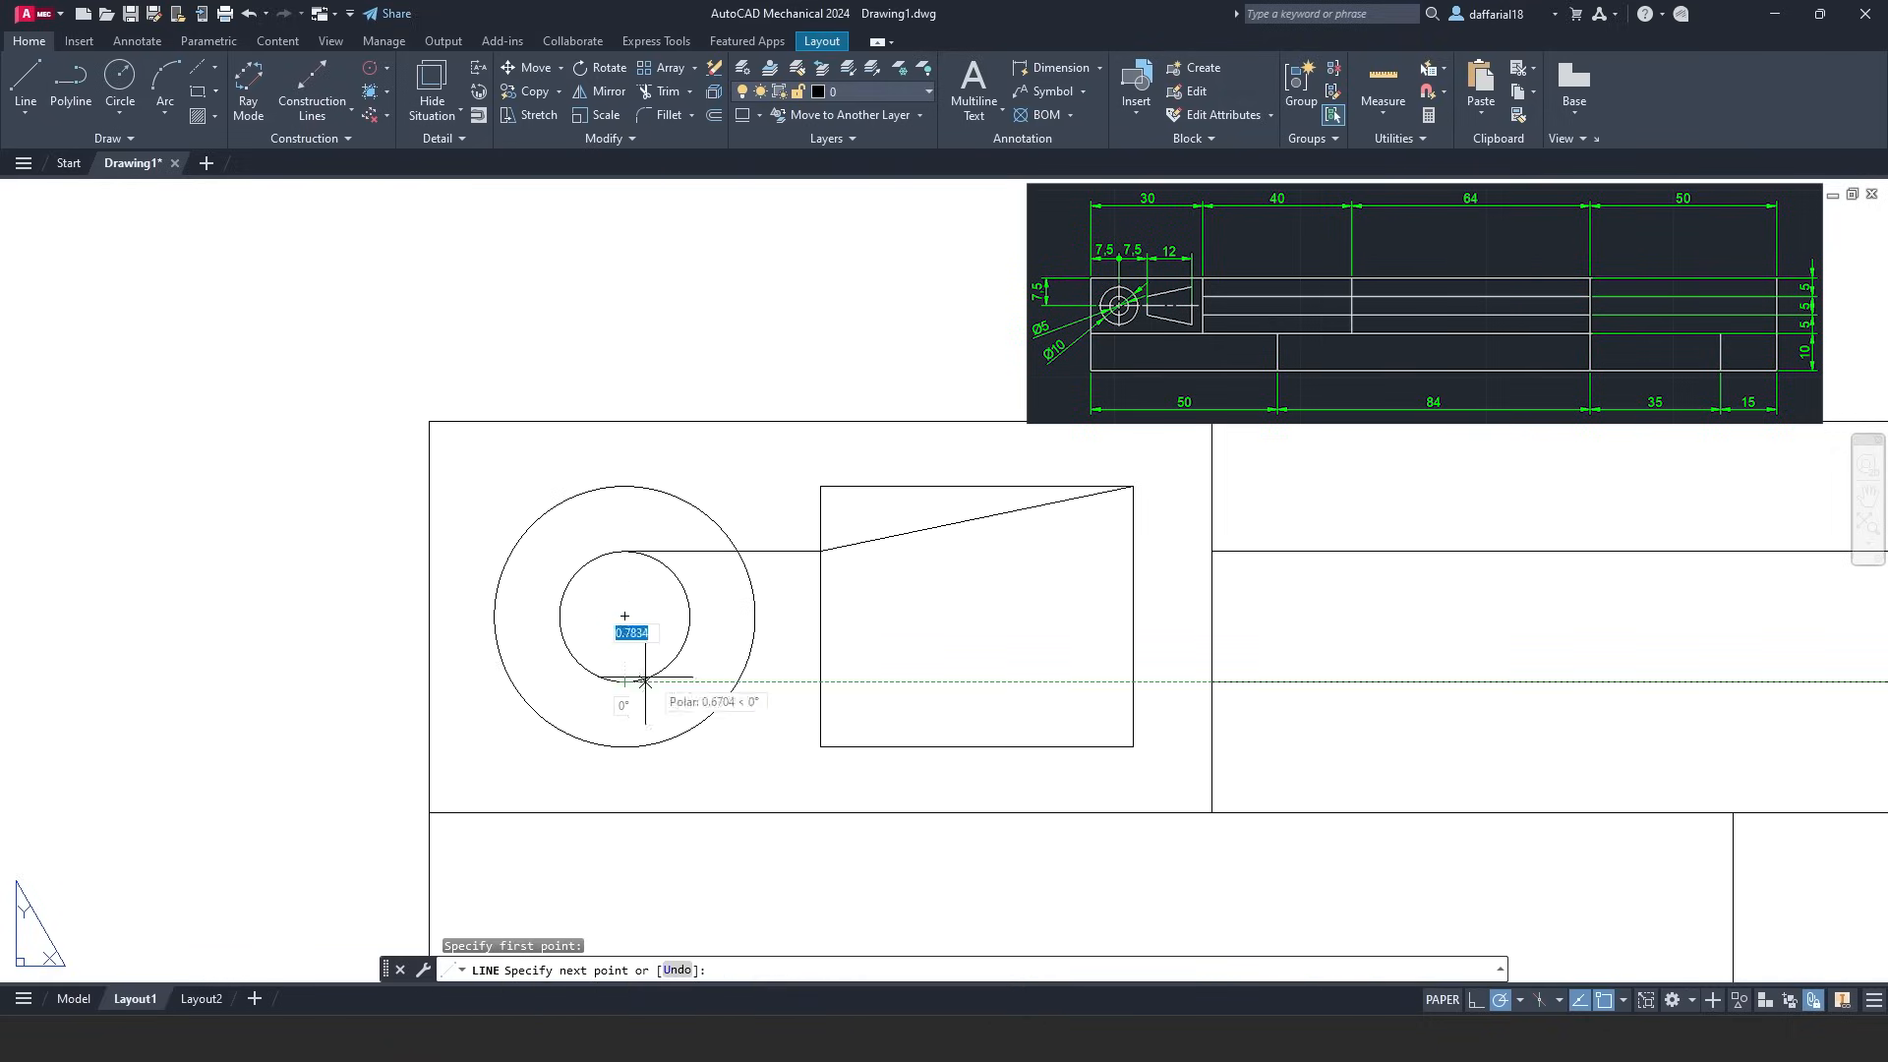
click(821, 681)
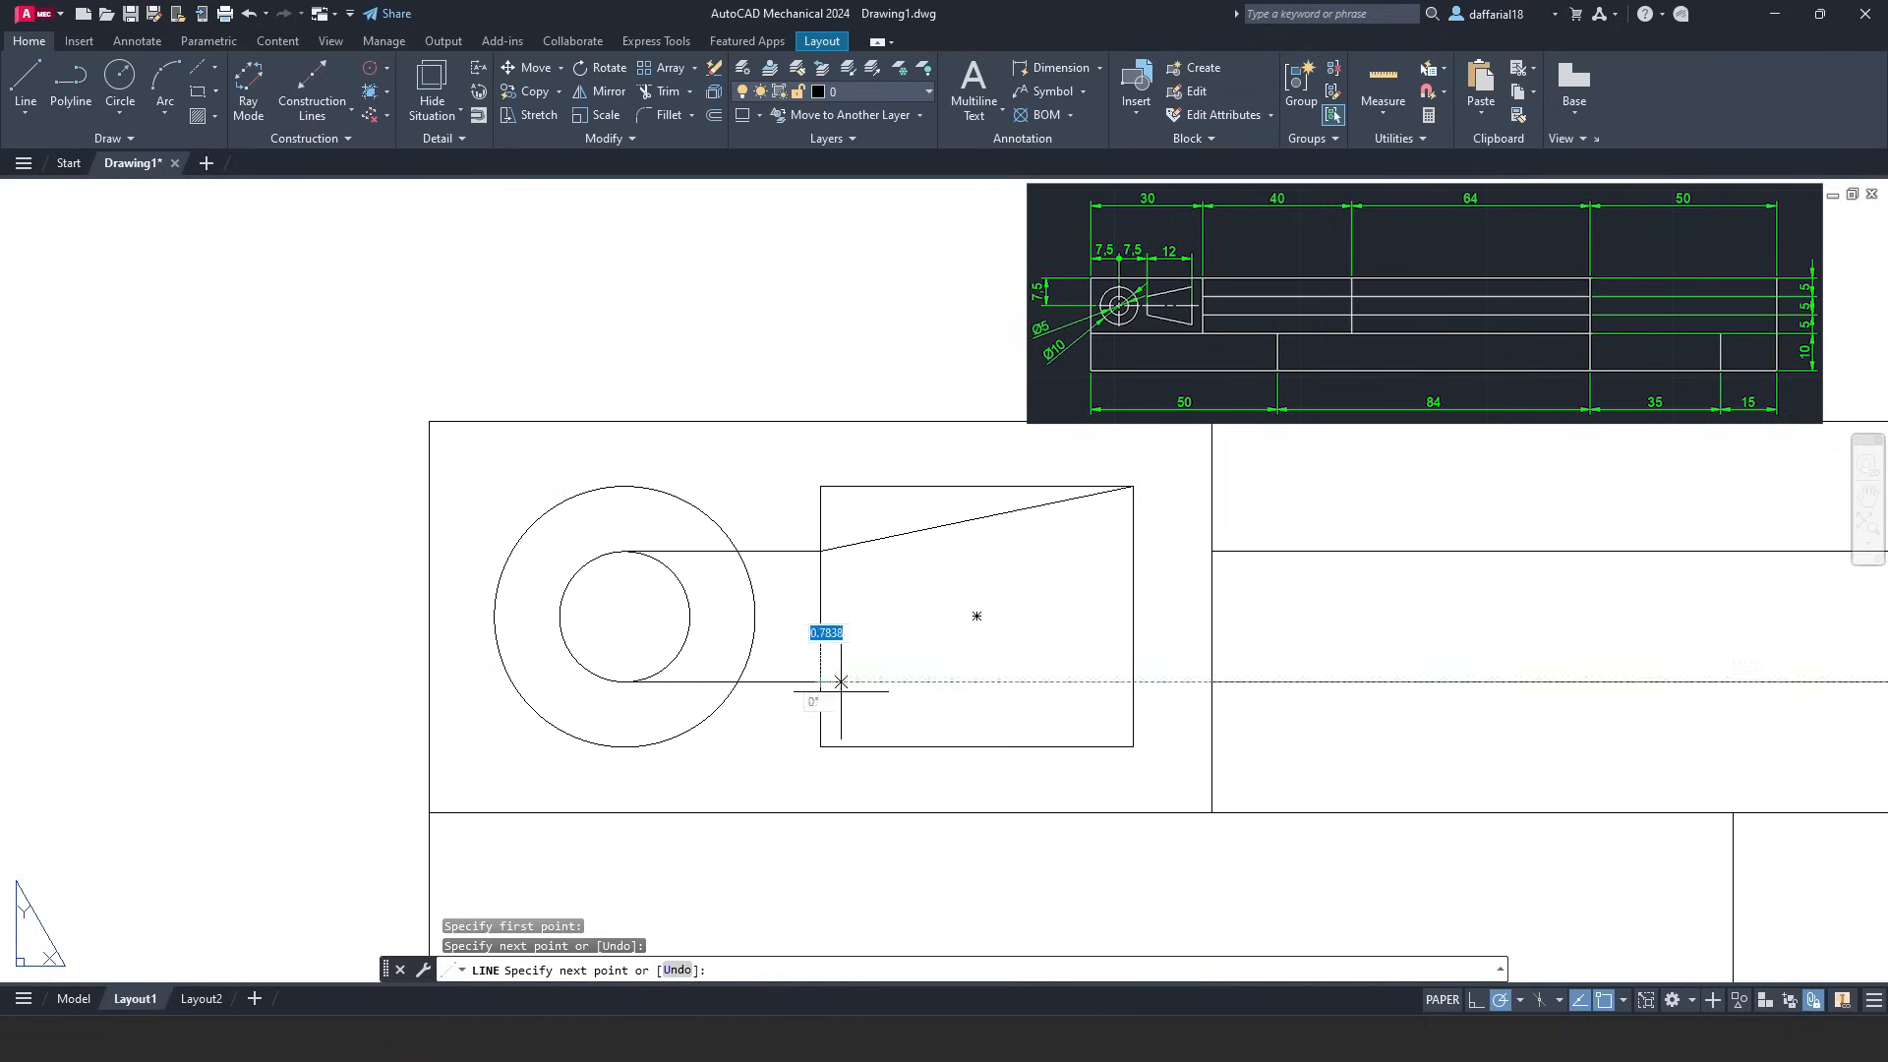
click(1133, 745)
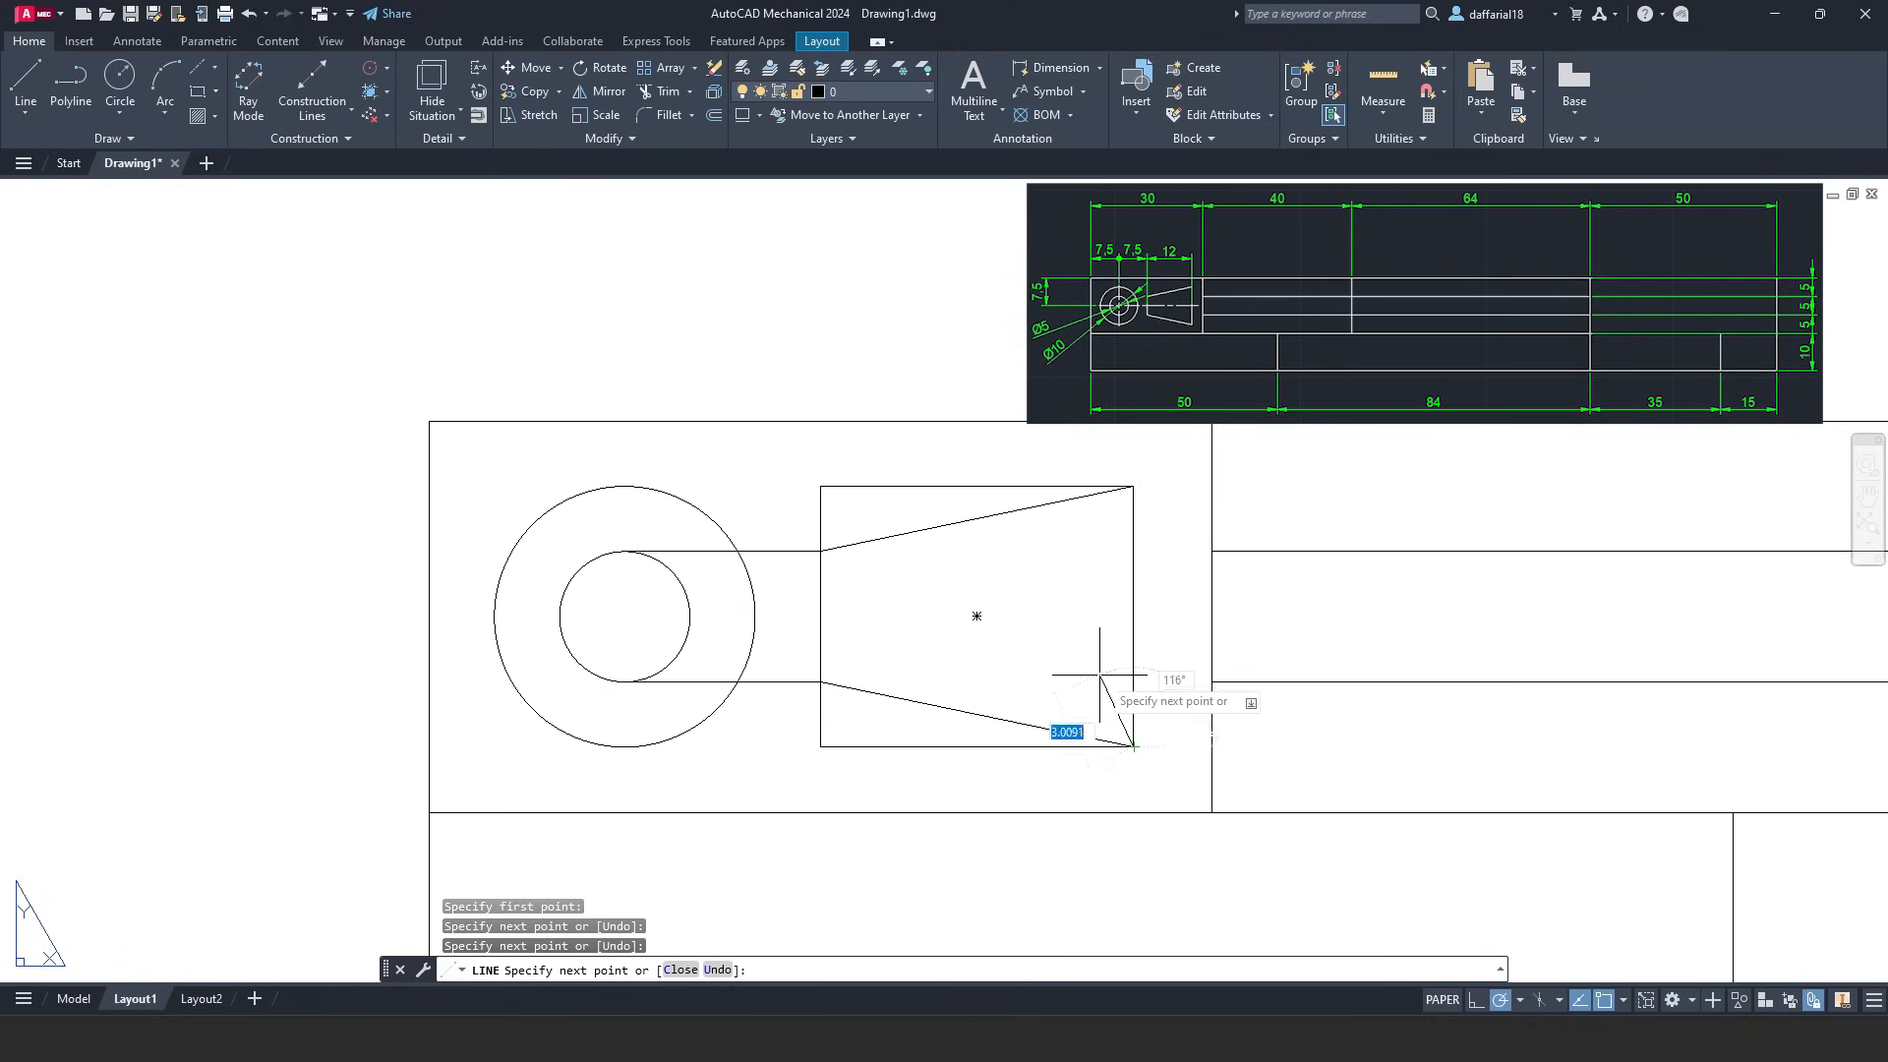
key(Return)
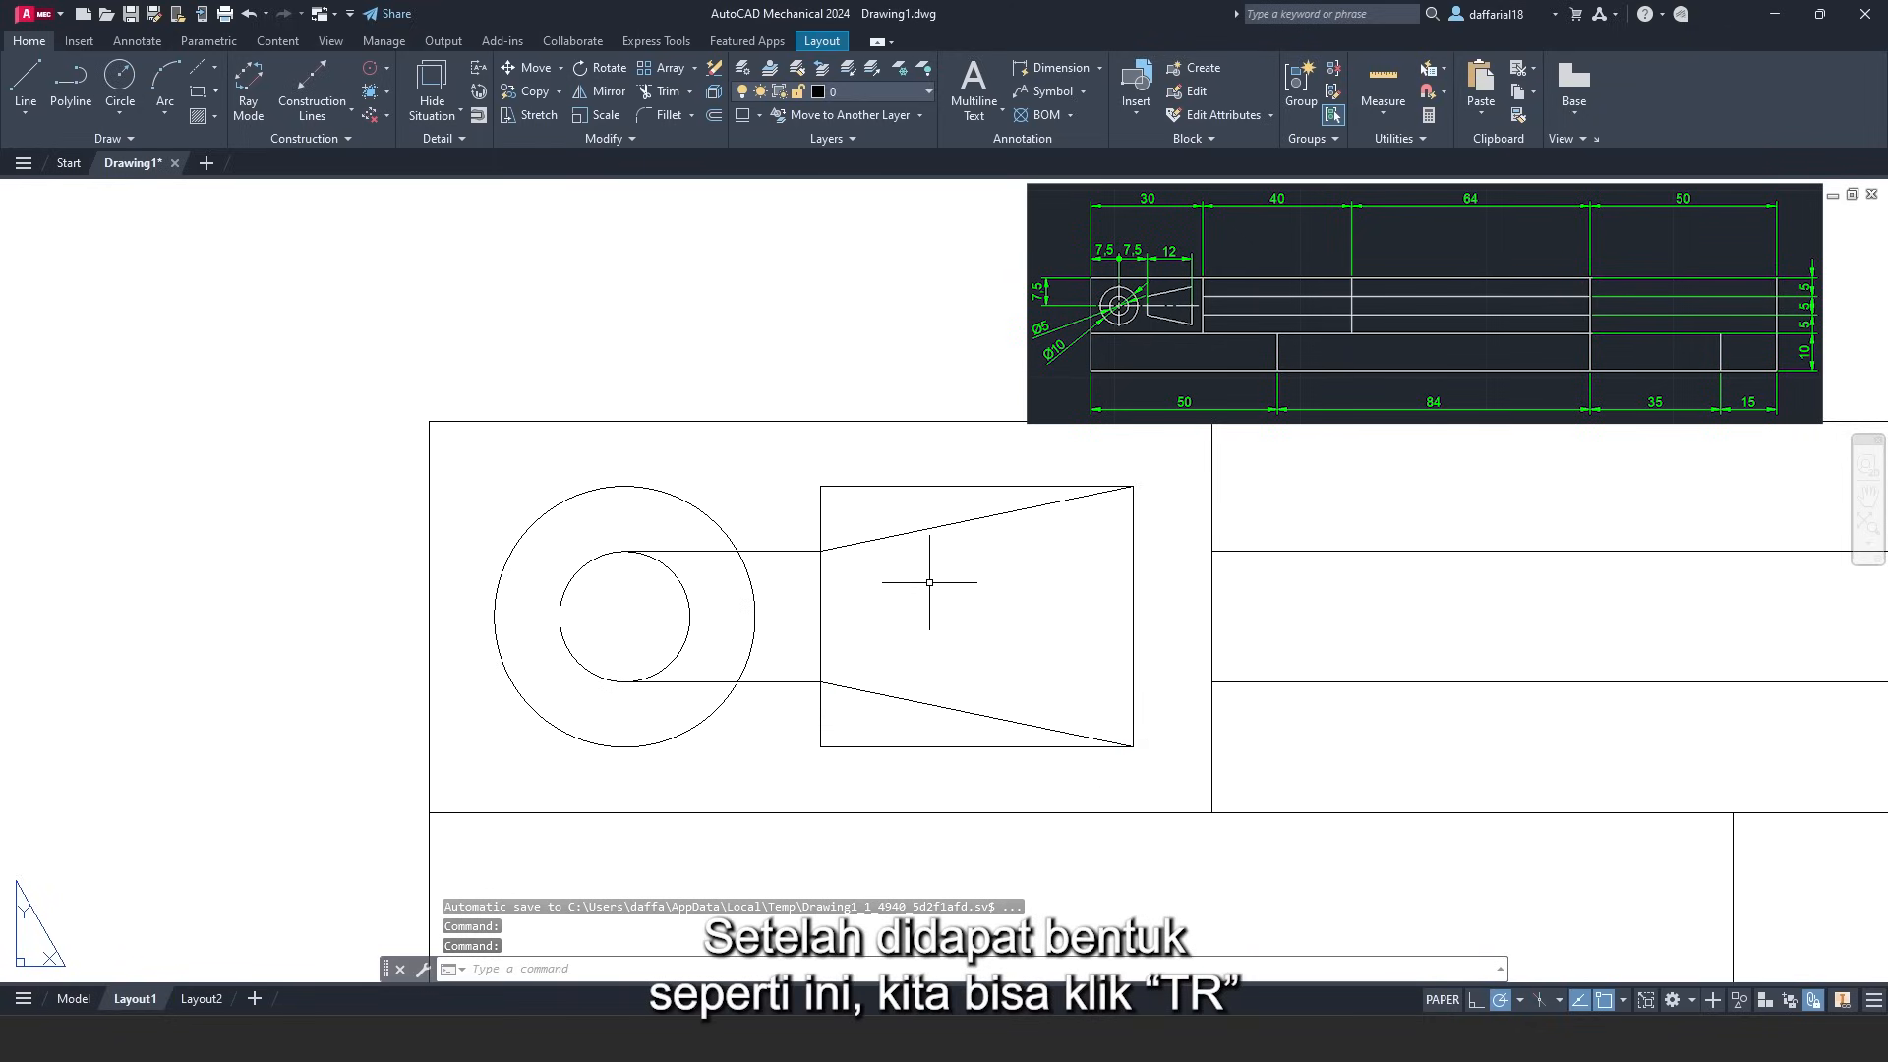
- Trim the leftover rectangle edges and connecting segments with TR, leaving a tapered trapezoid
text(t)
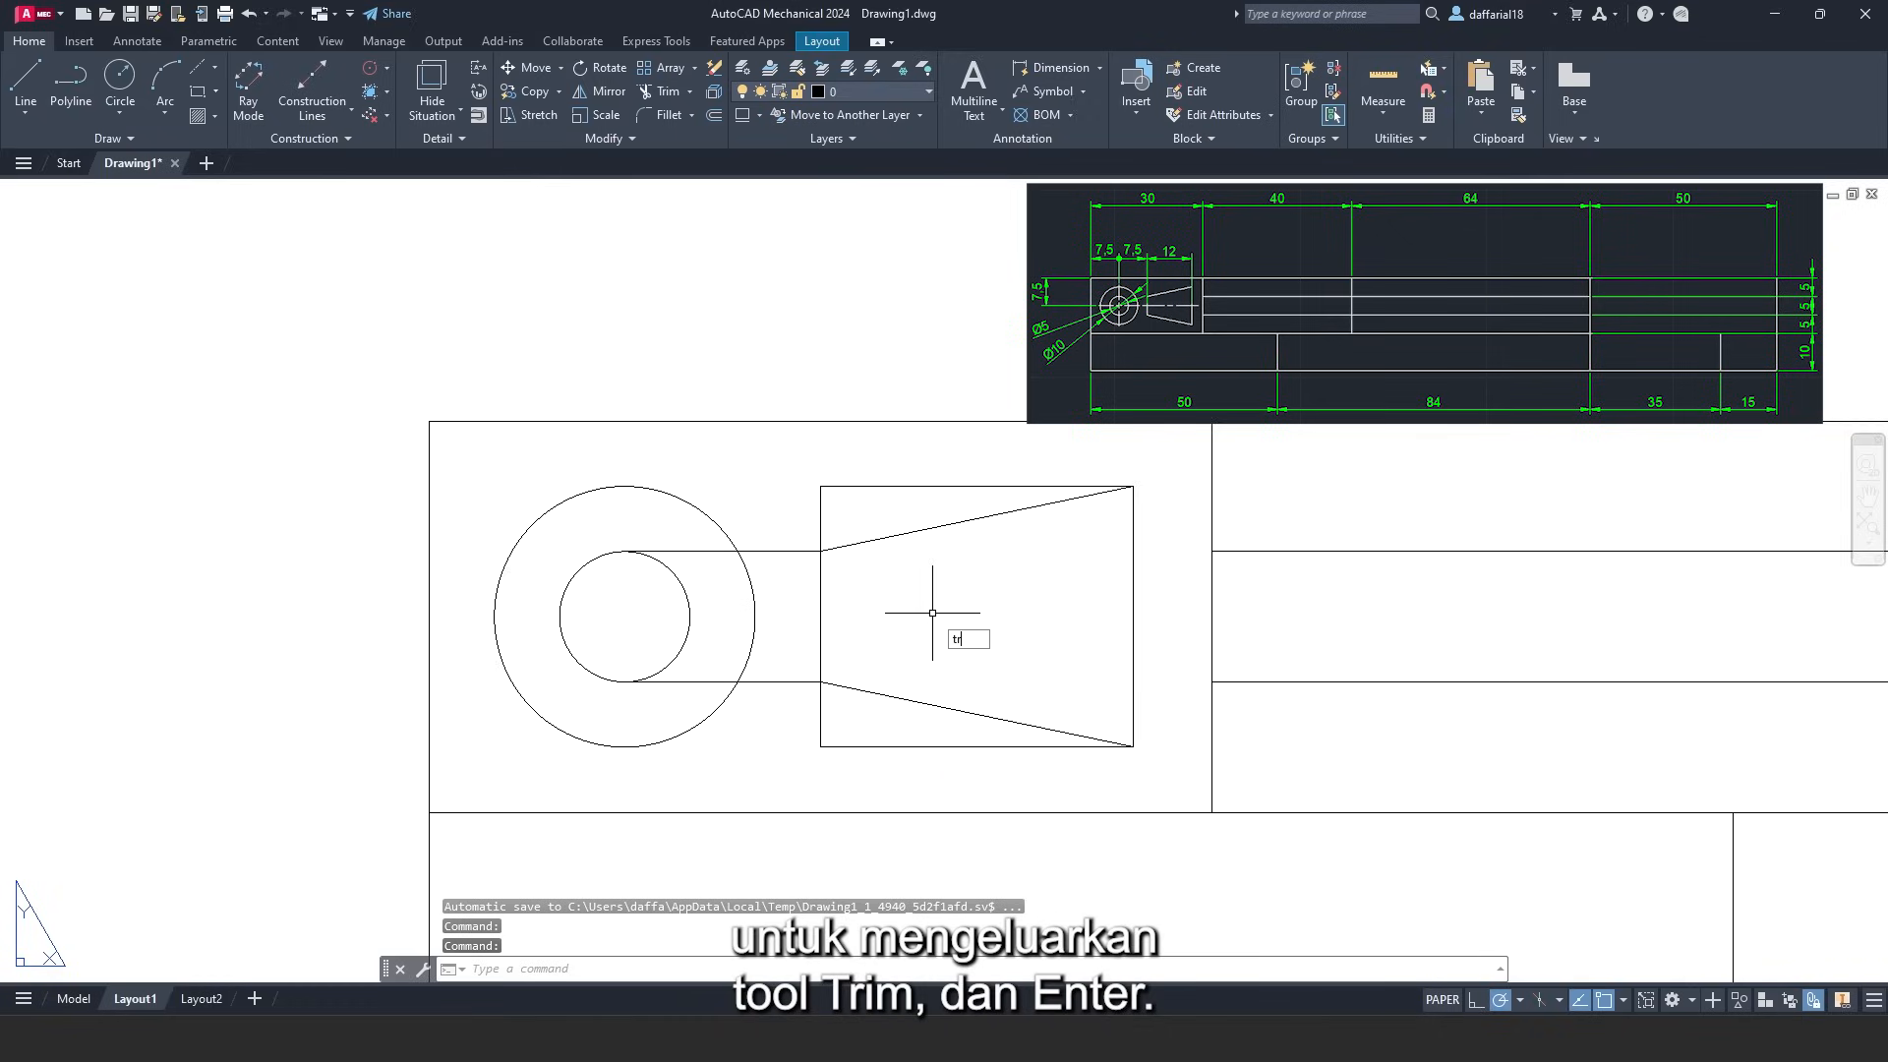
text(r)
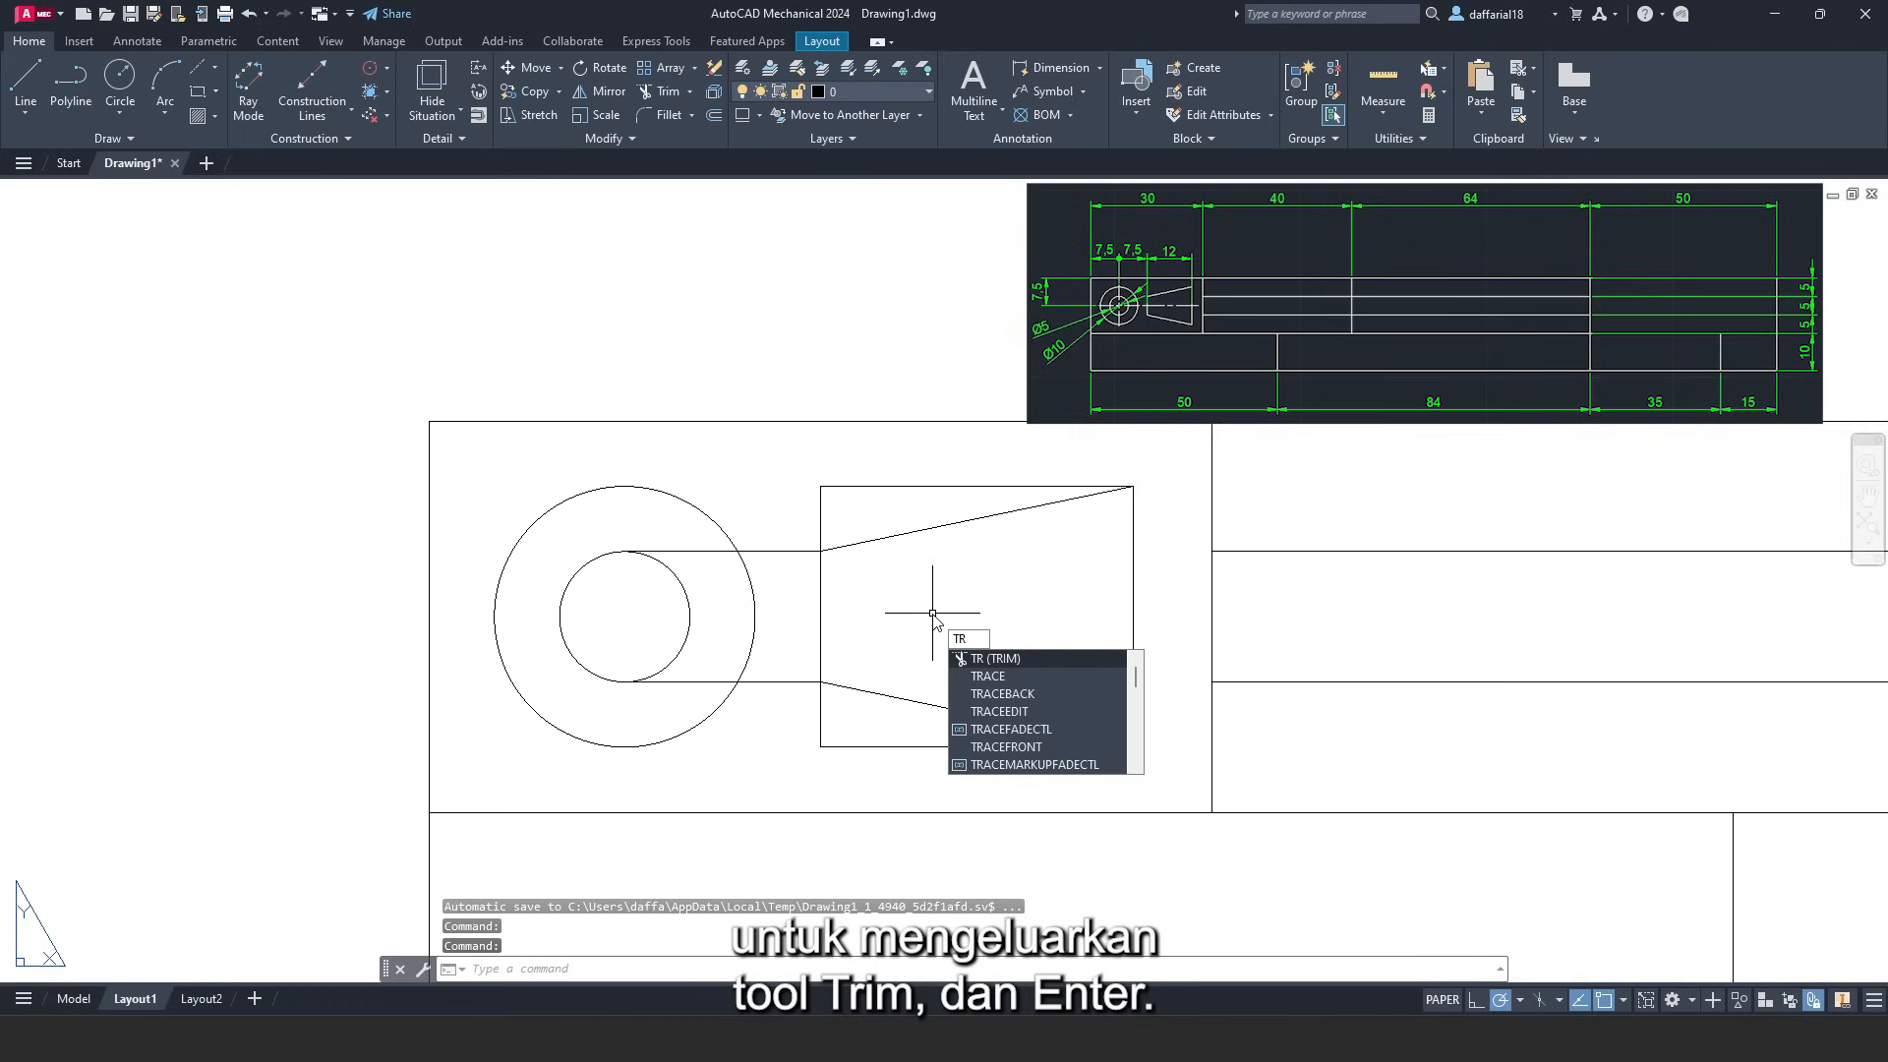
key(Return)
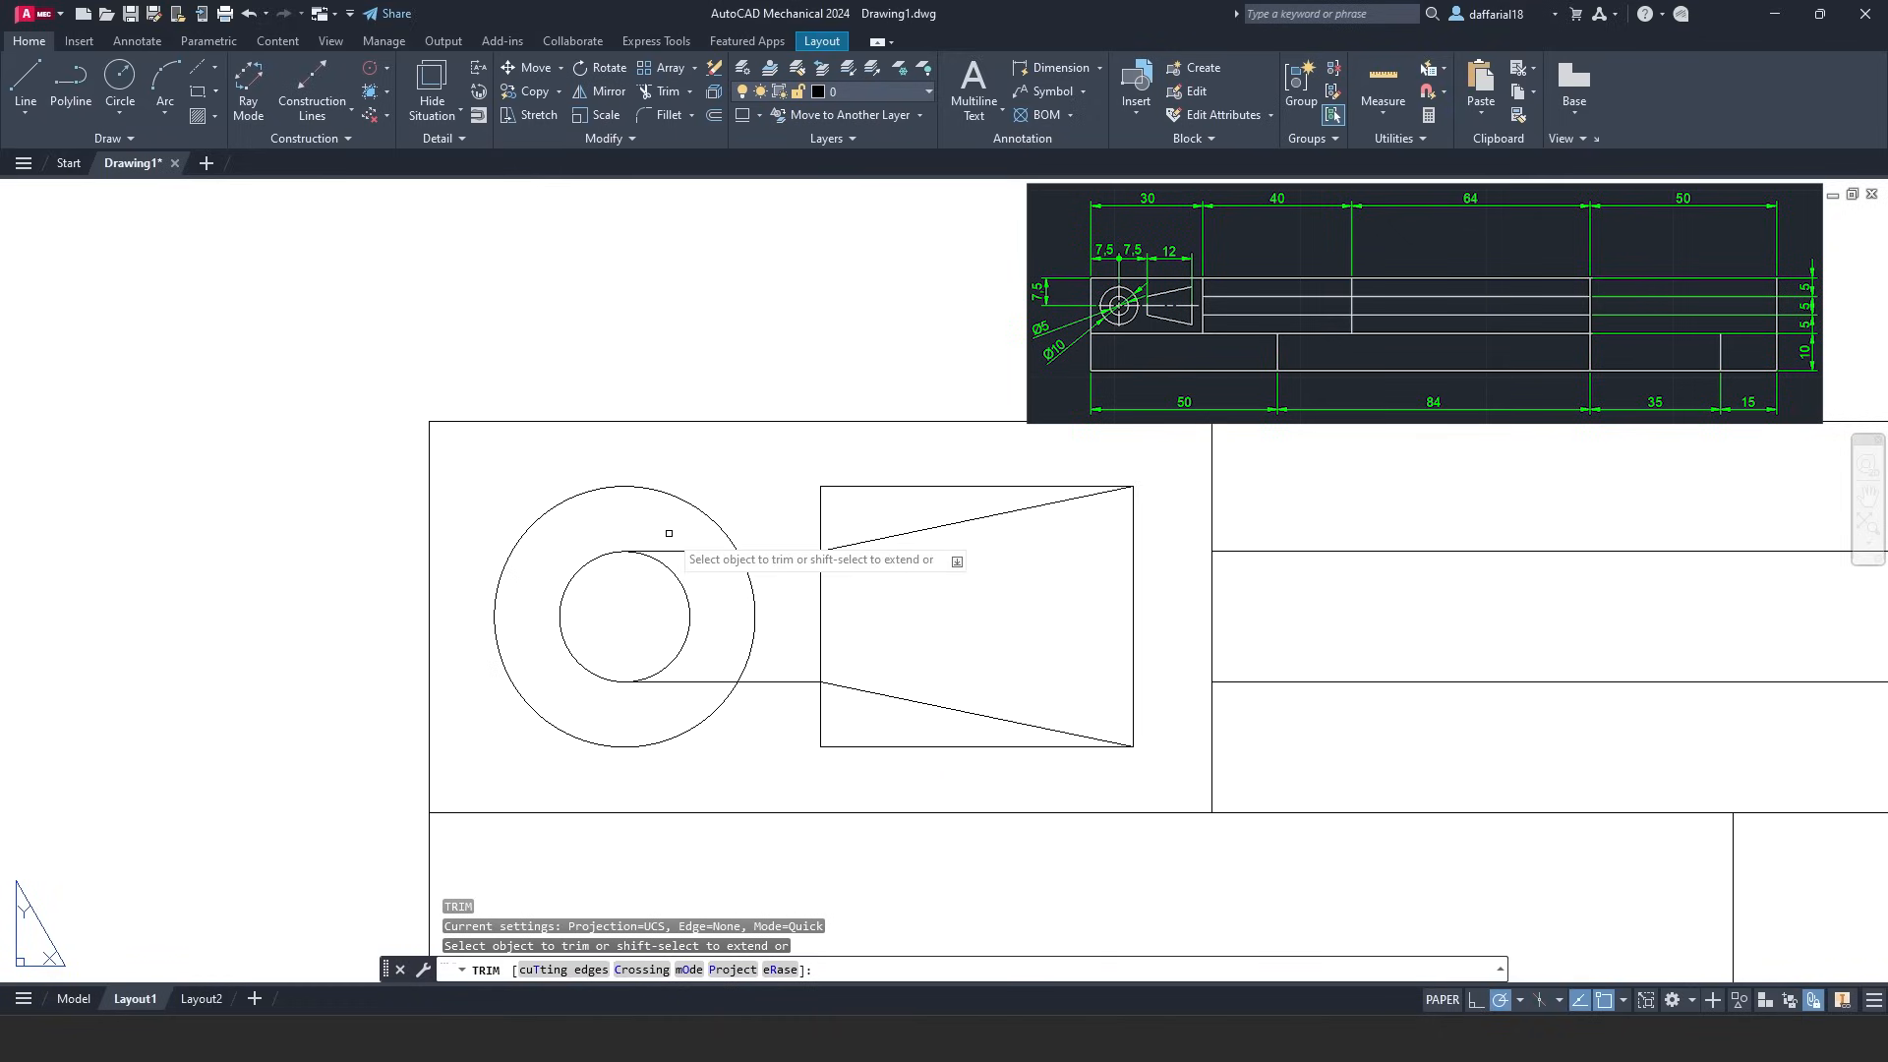
mouse_move(666, 532)
mouse_down()
mouse_move(699, 570)
mouse_move(716, 653)
mouse_move(694, 708)
mouse_up()
mouse_move(793, 535)
mouse_down()
mouse_move(784, 721)
mouse_move(800, 695)
mouse_move(939, 762)
mouse_move(927, 477)
mouse_up()
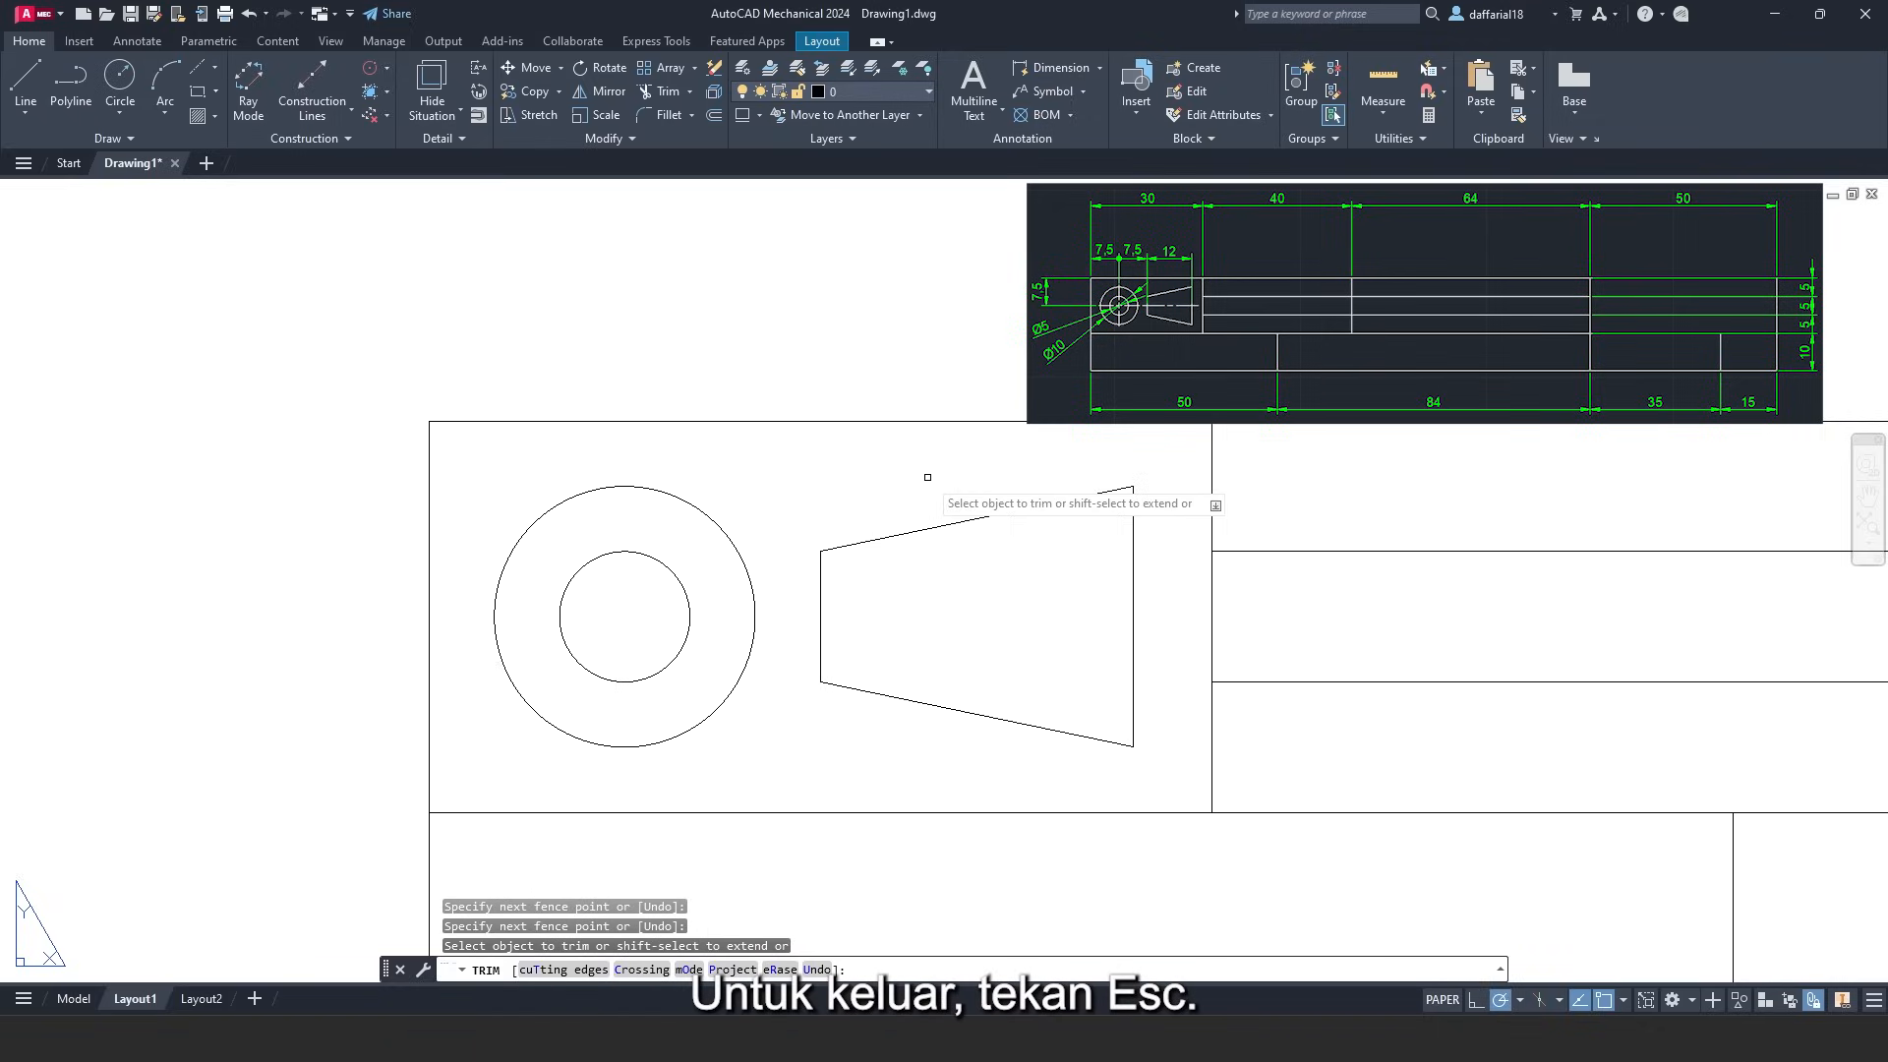
key(Escape)
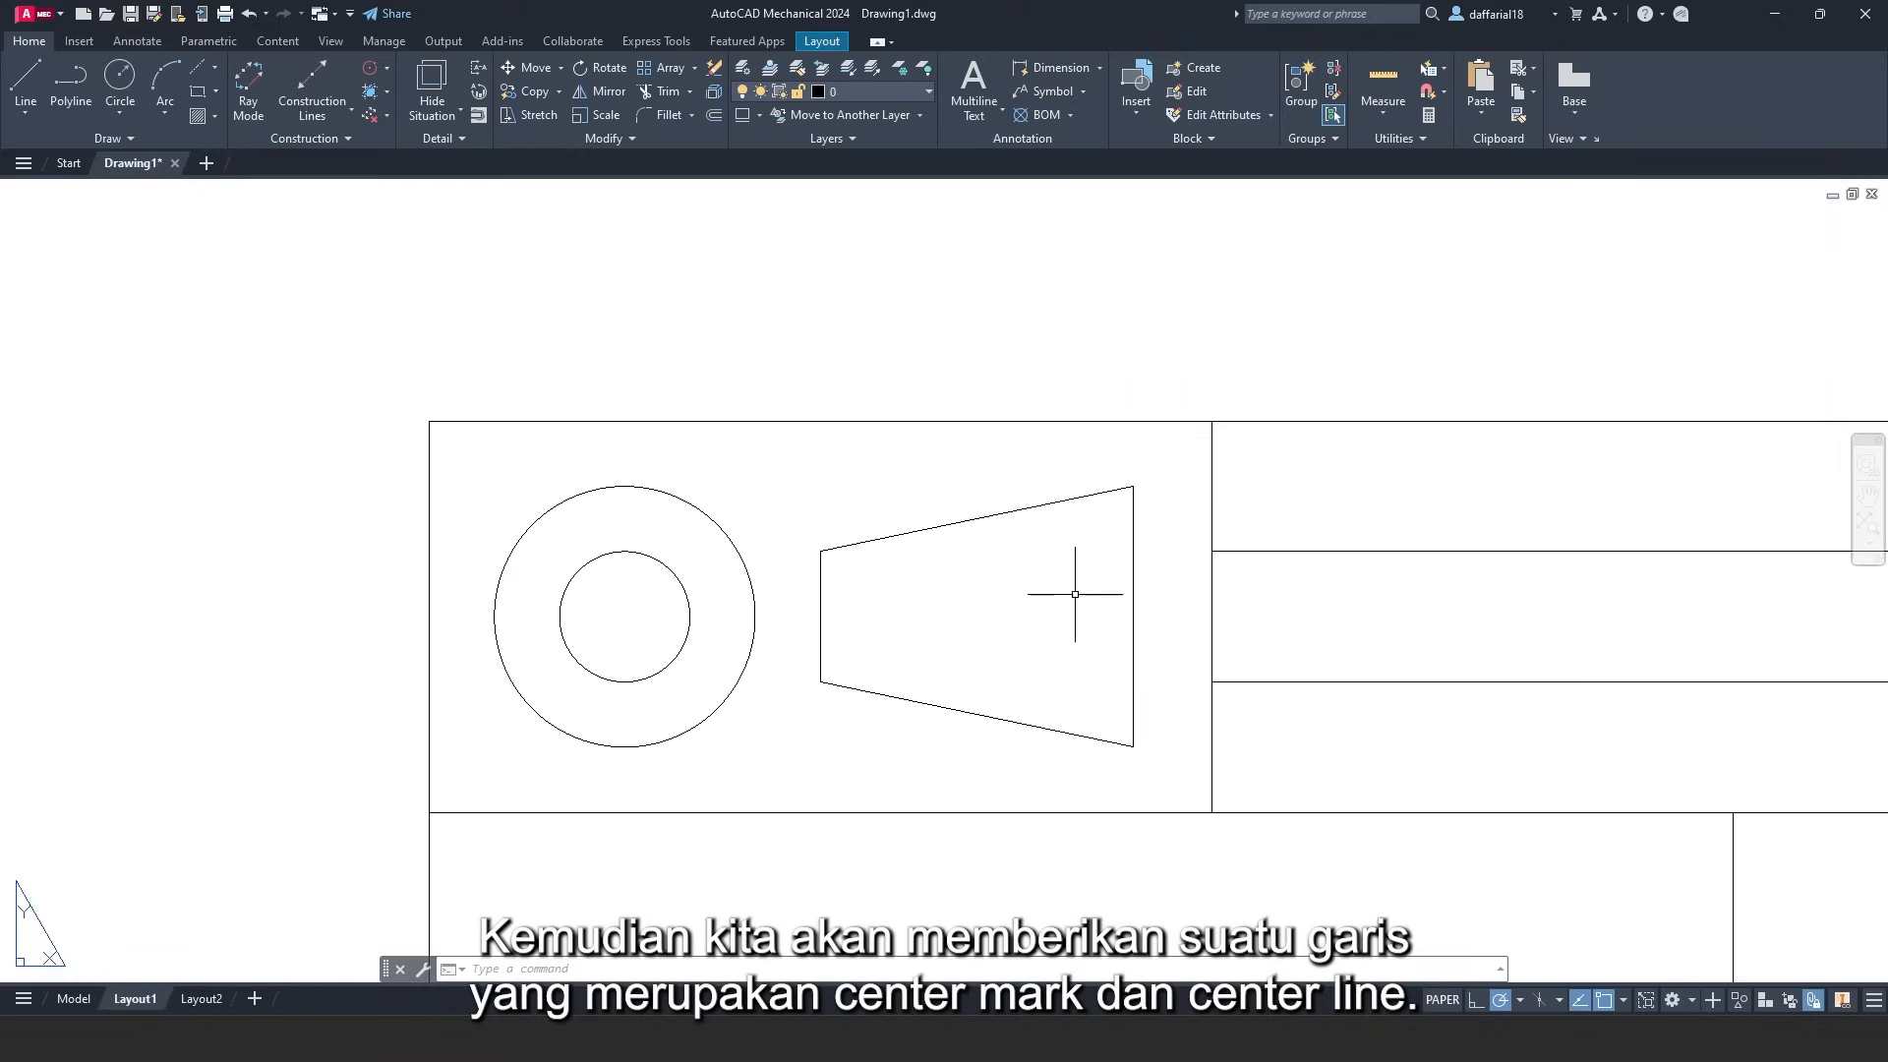
- Place a Centerline Cross at the circles' centre, sized to the inner circle
click(216, 71)
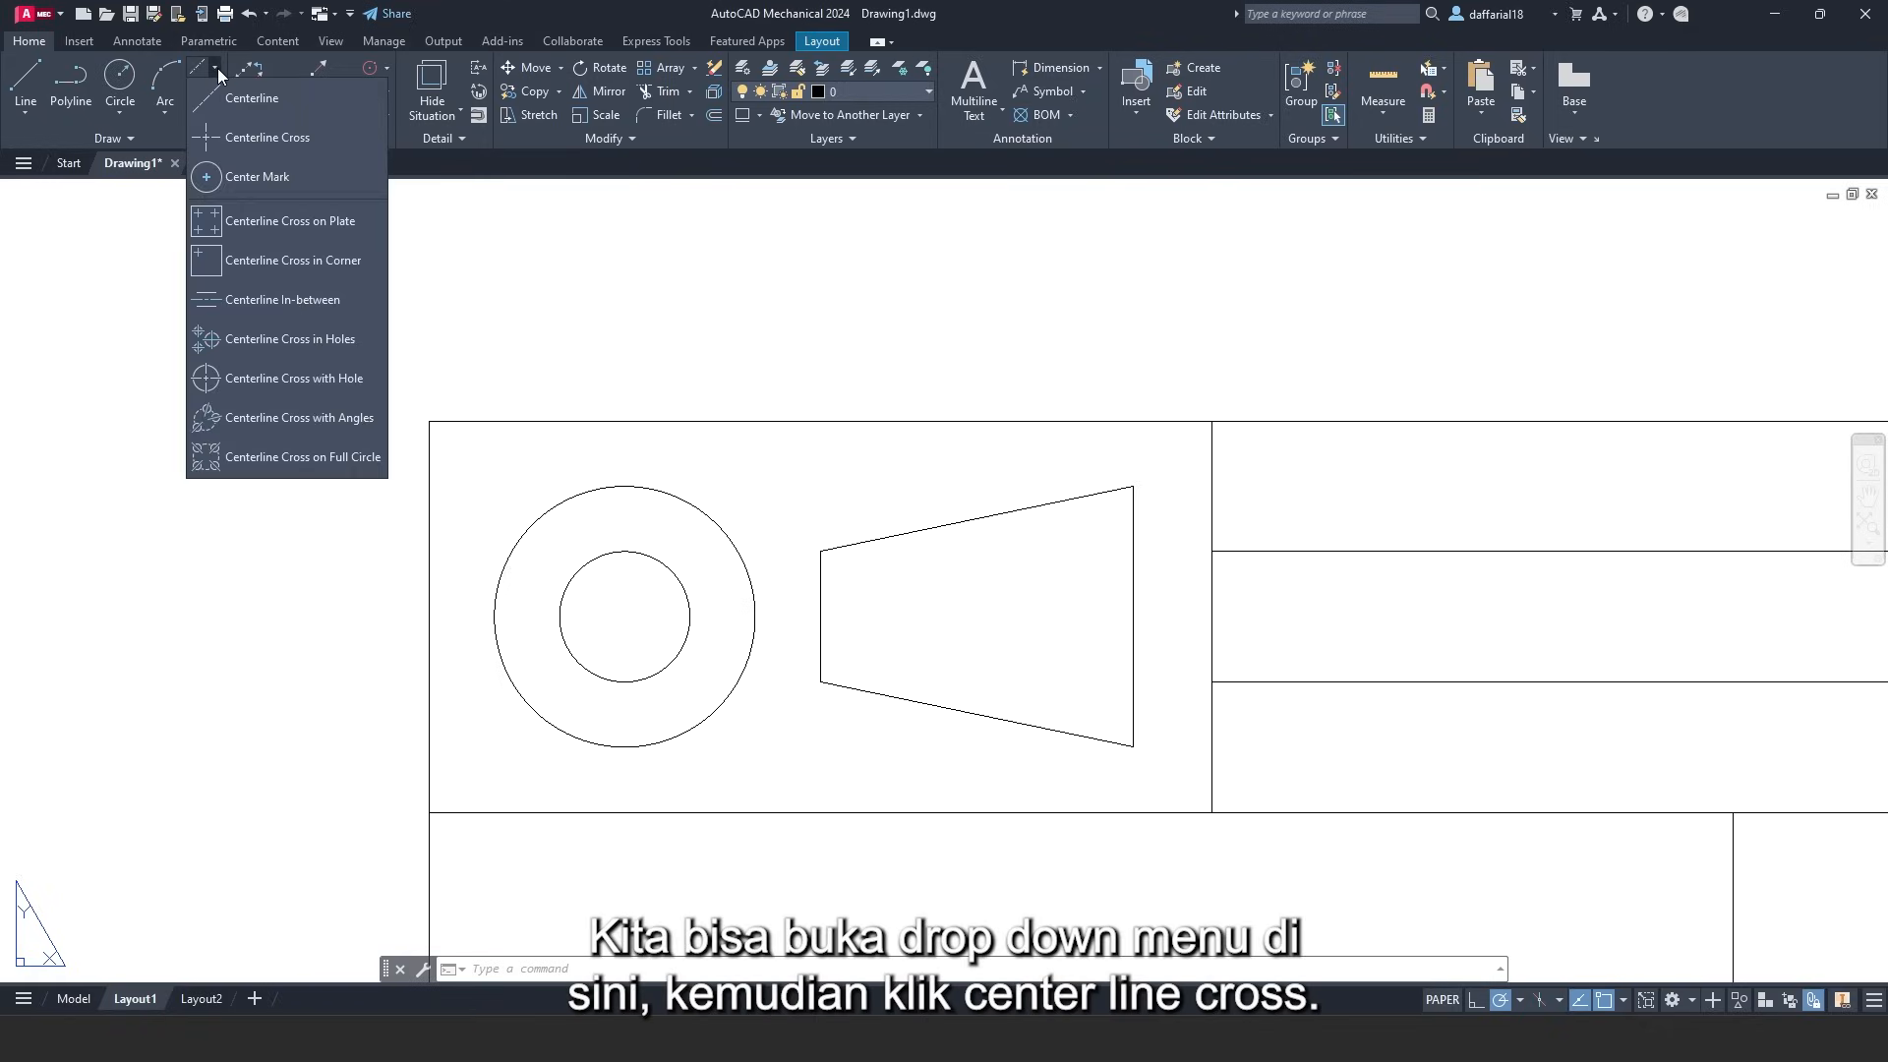
click(239, 145)
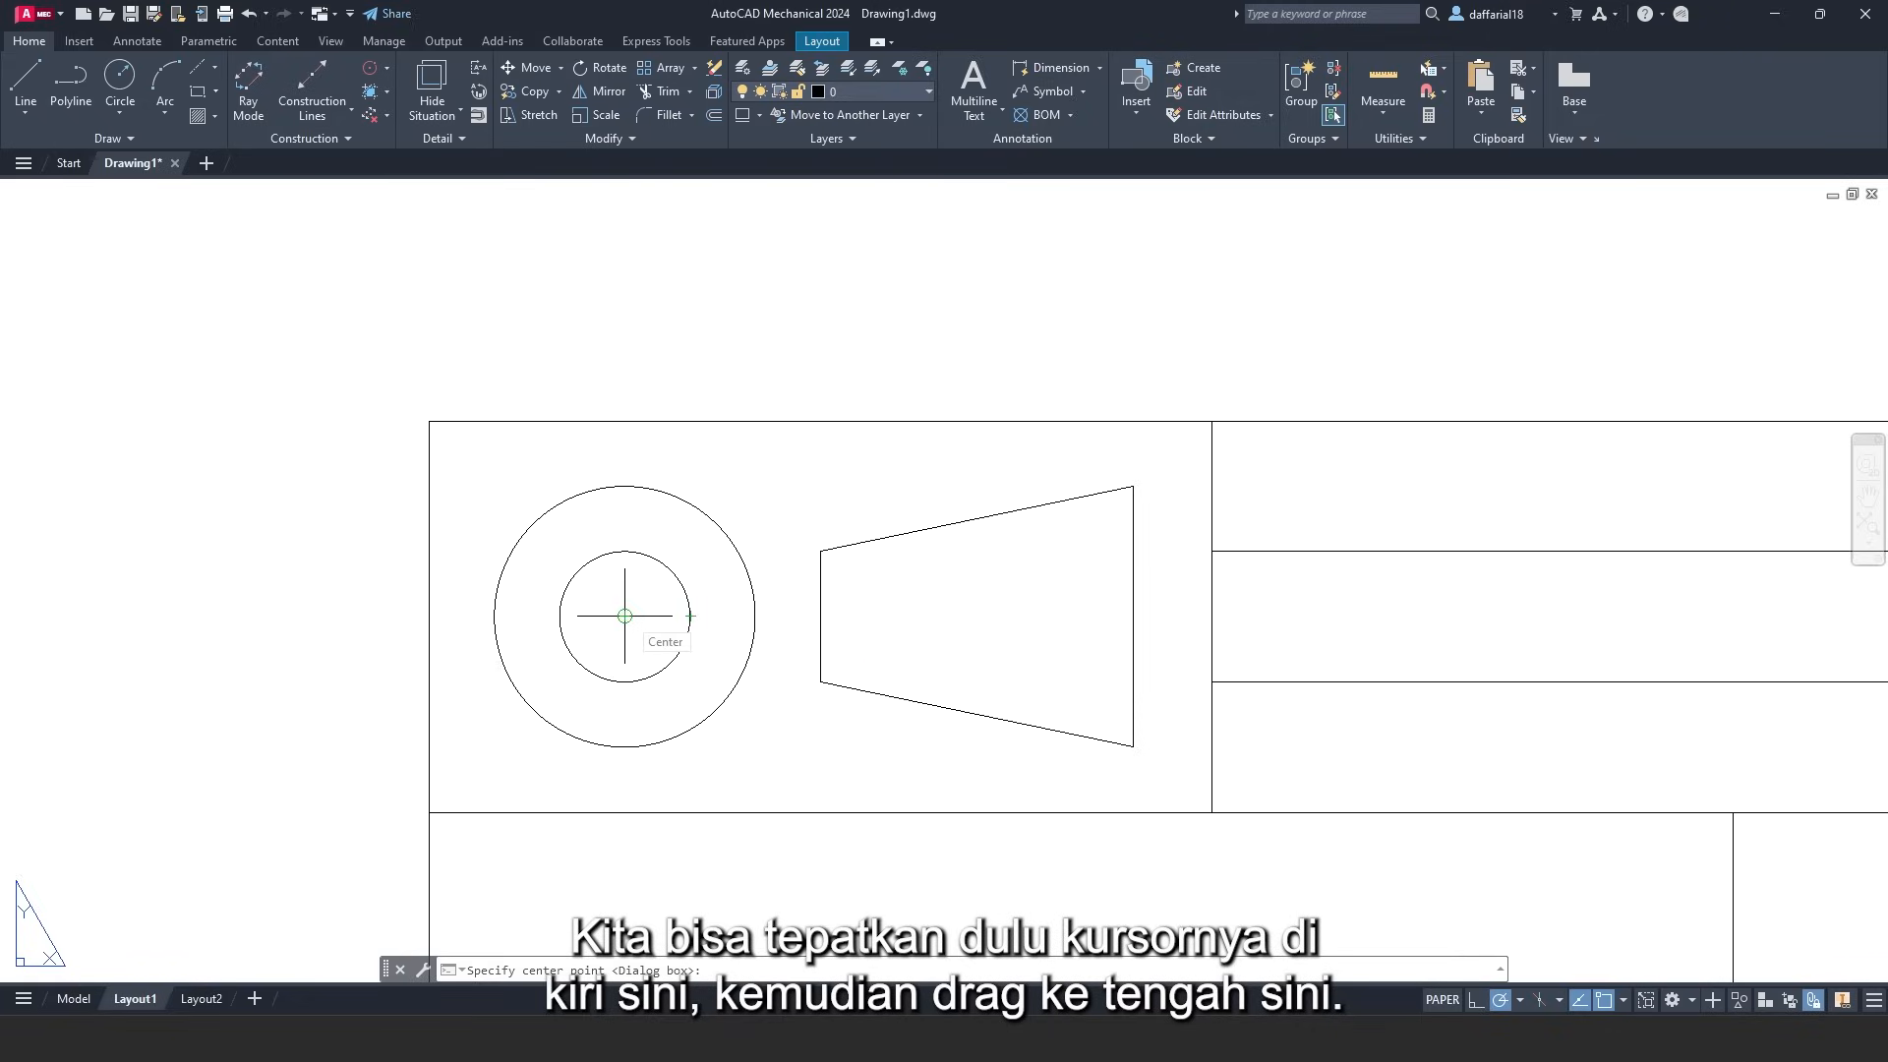
click(624, 615)
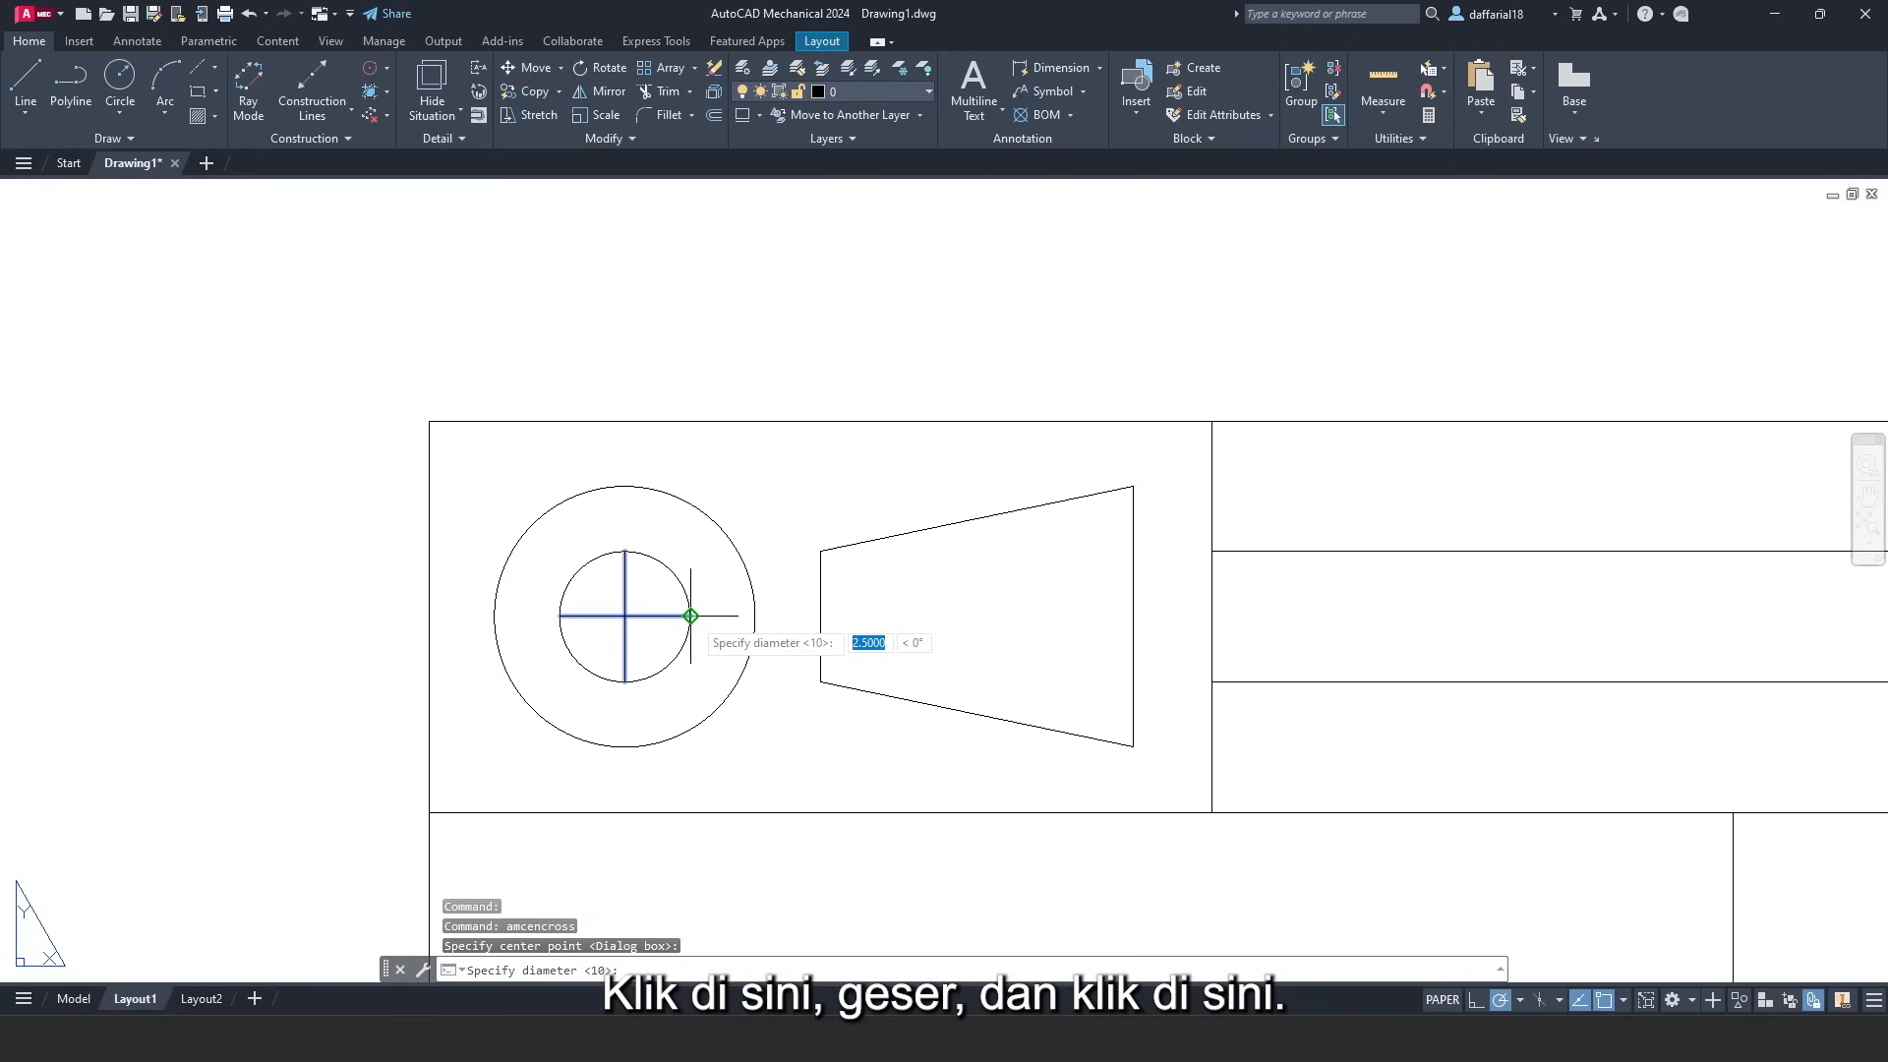
click(691, 615)
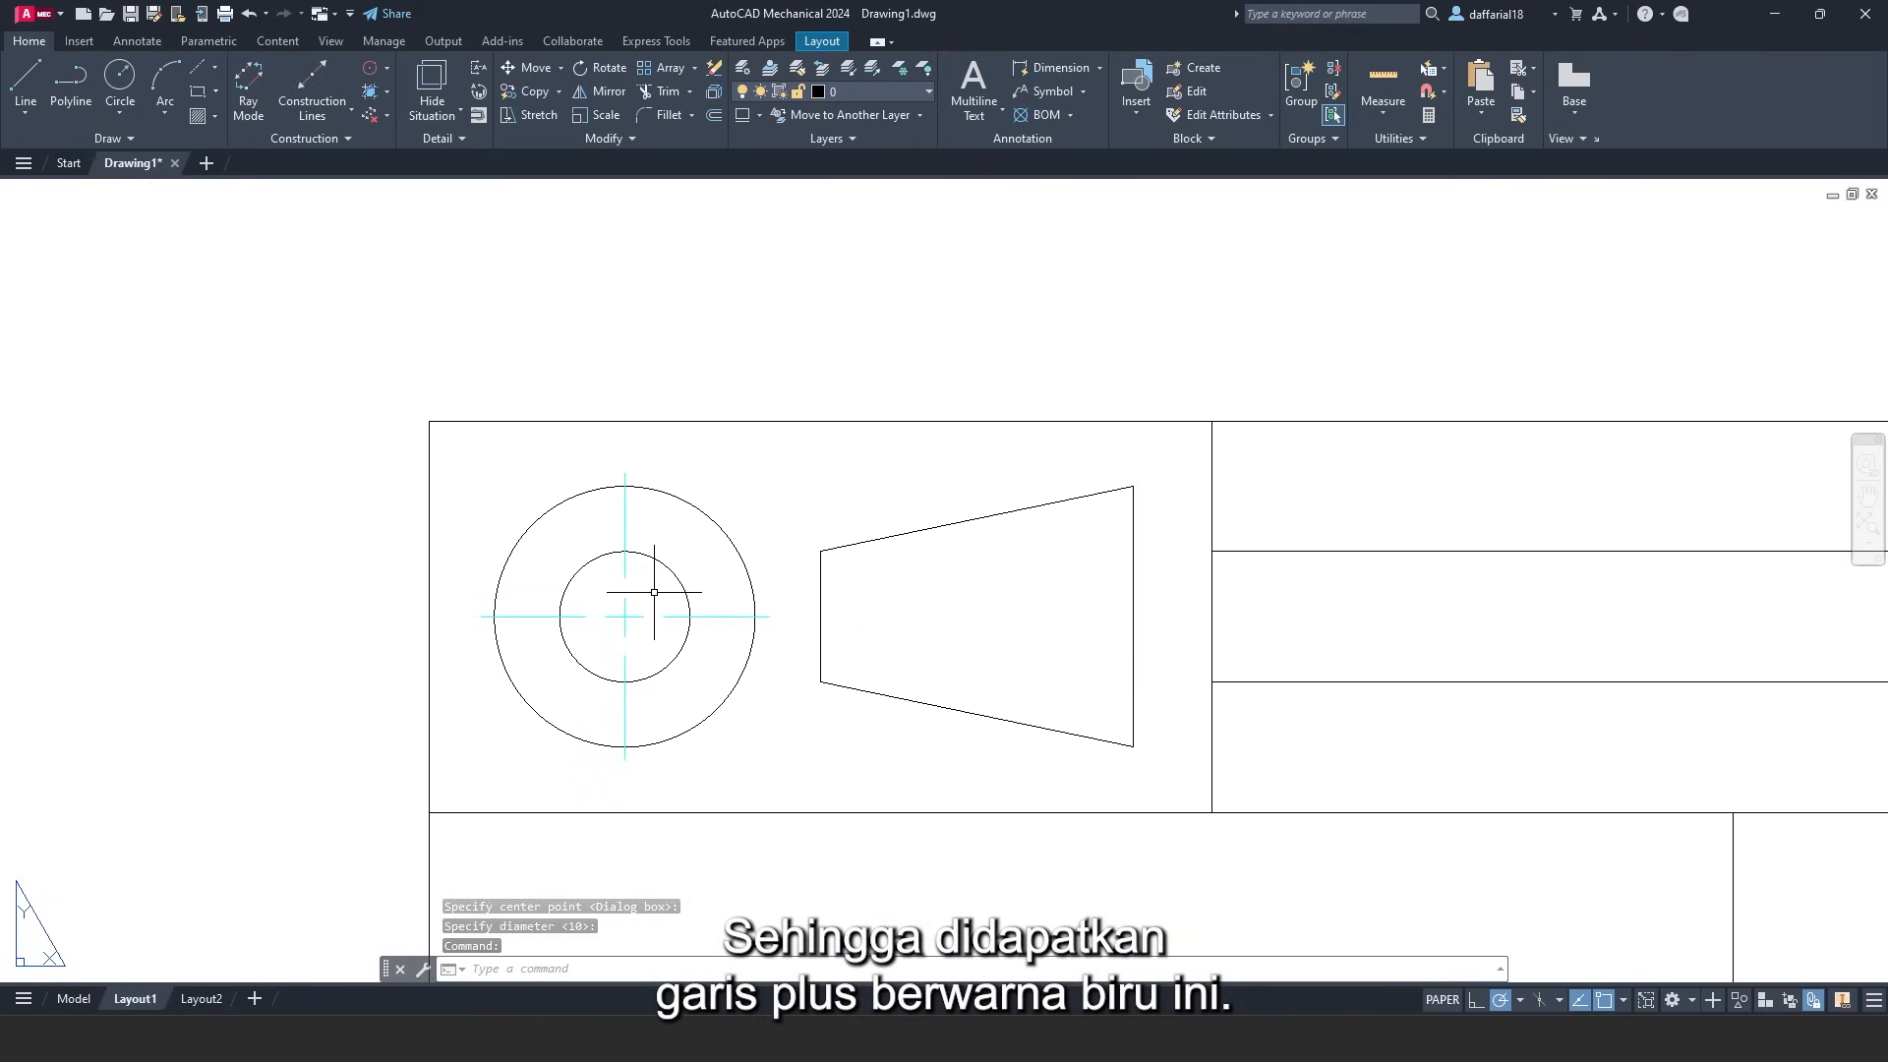
- Create a centerline between the trapezoid's top and bottom edges
click(216, 69)
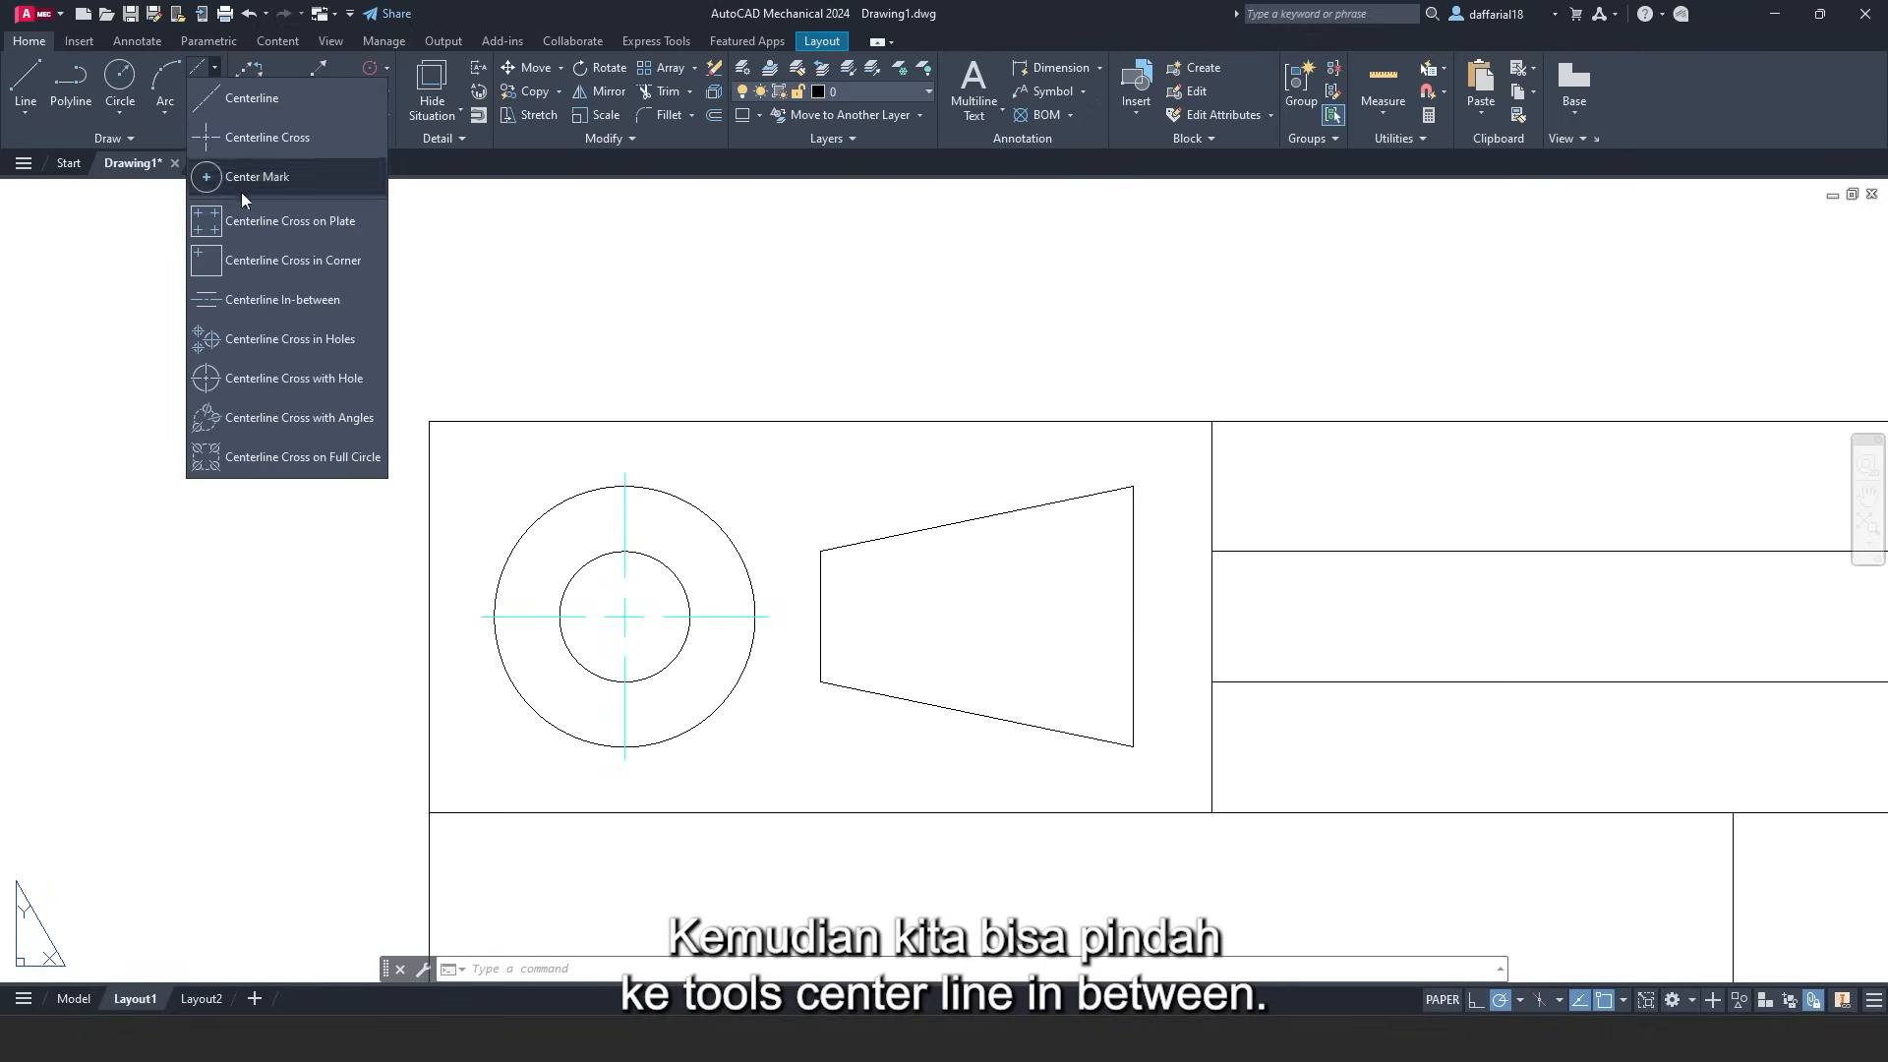
click(250, 300)
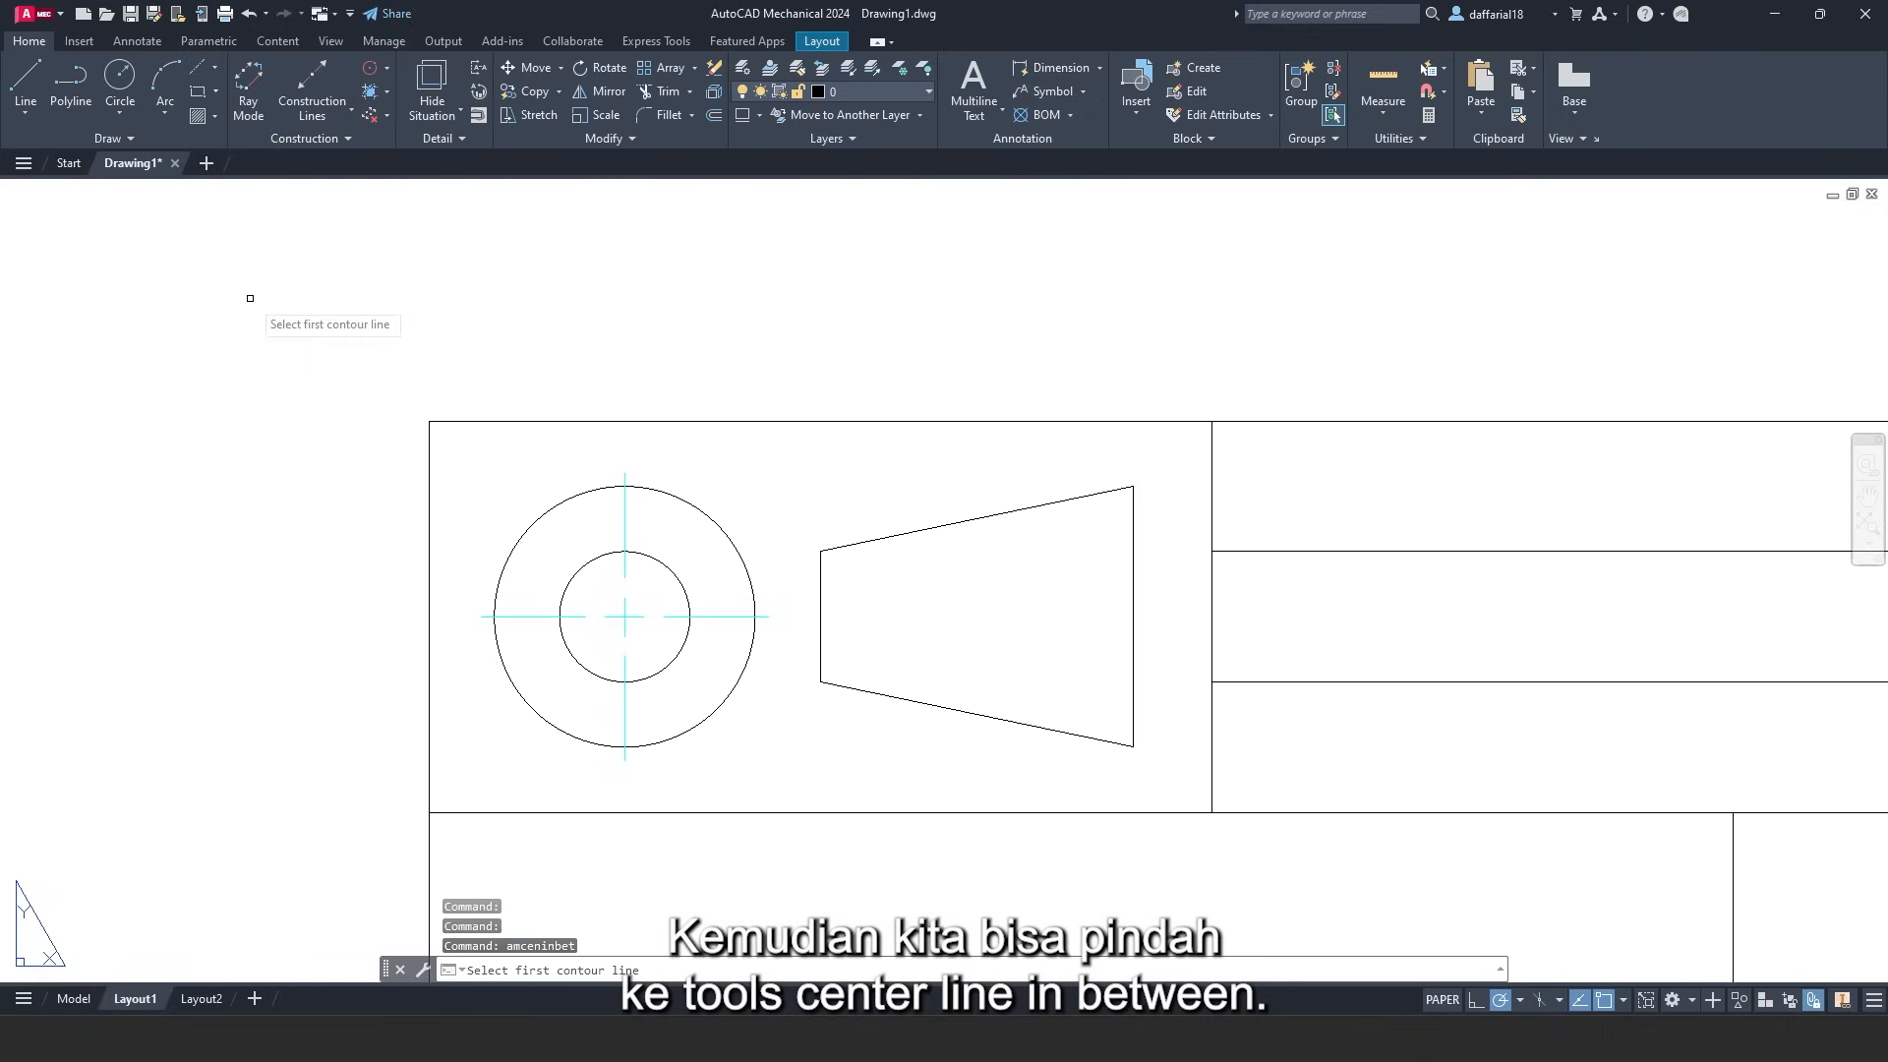
click(969, 518)
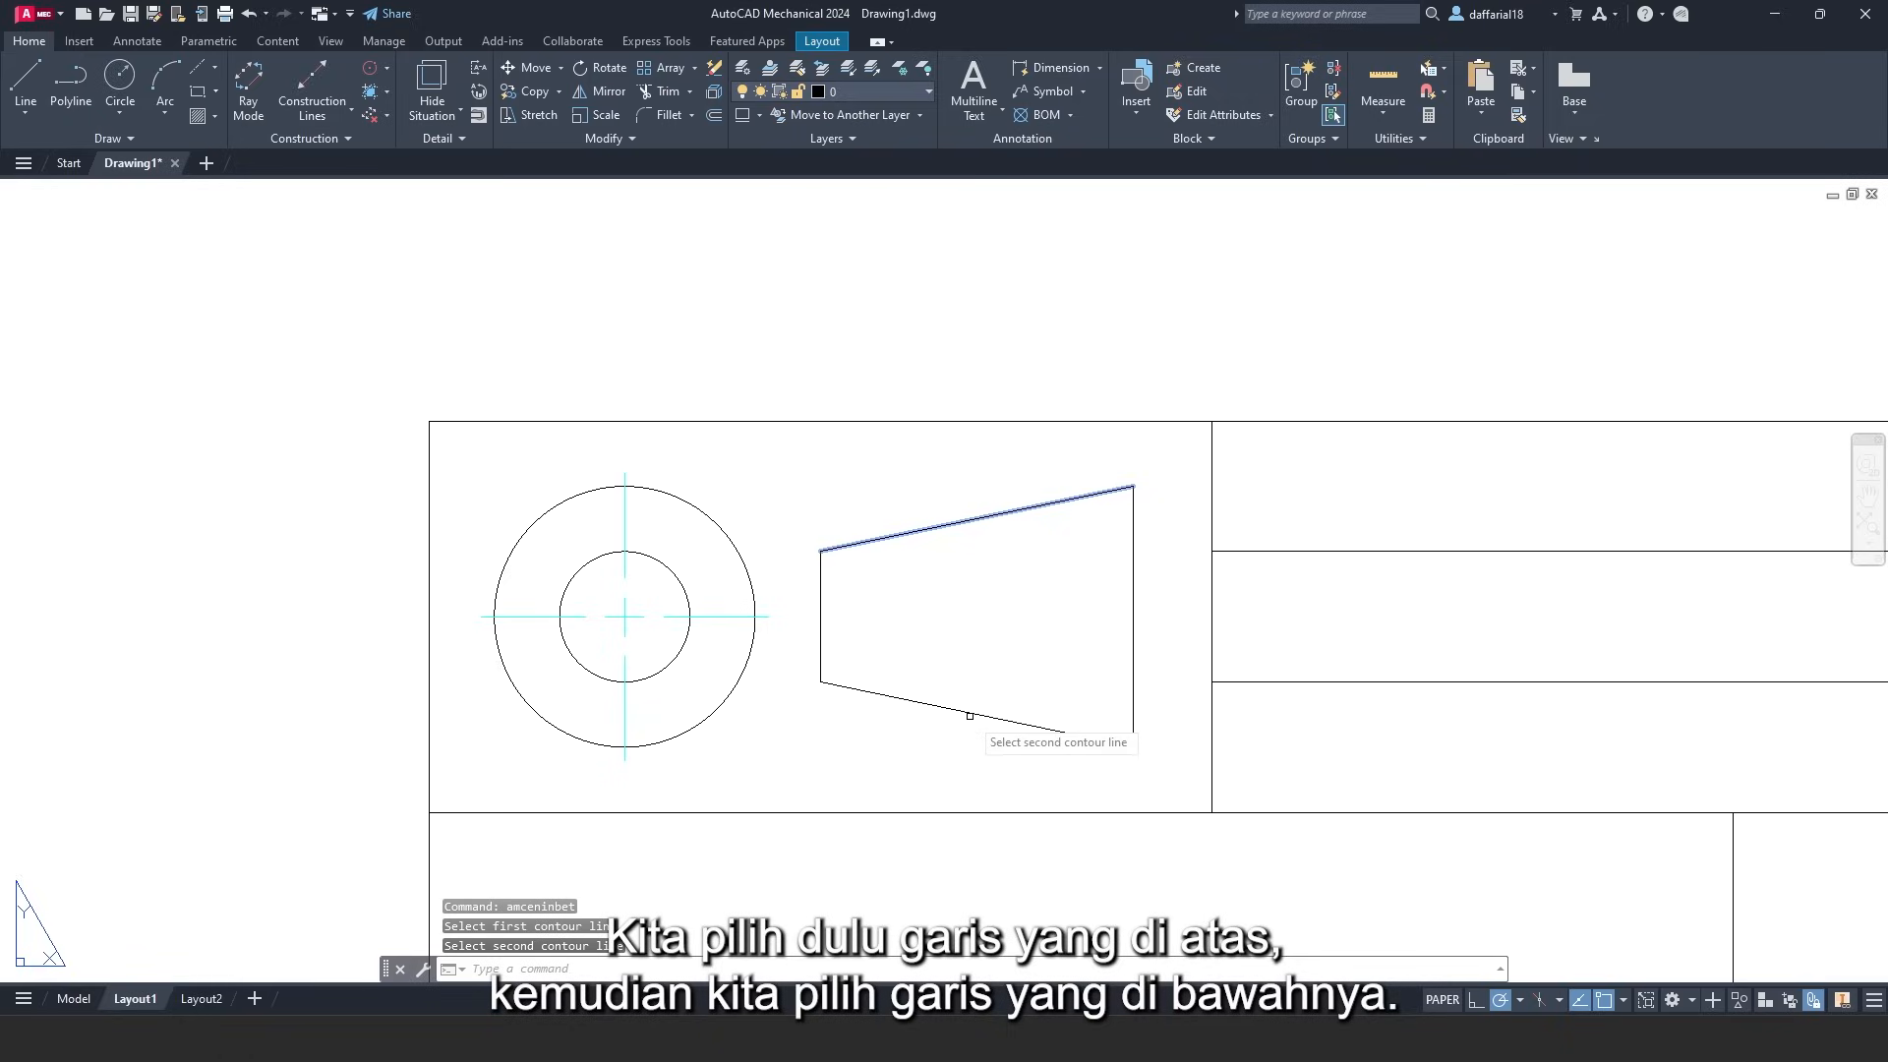
click(963, 713)
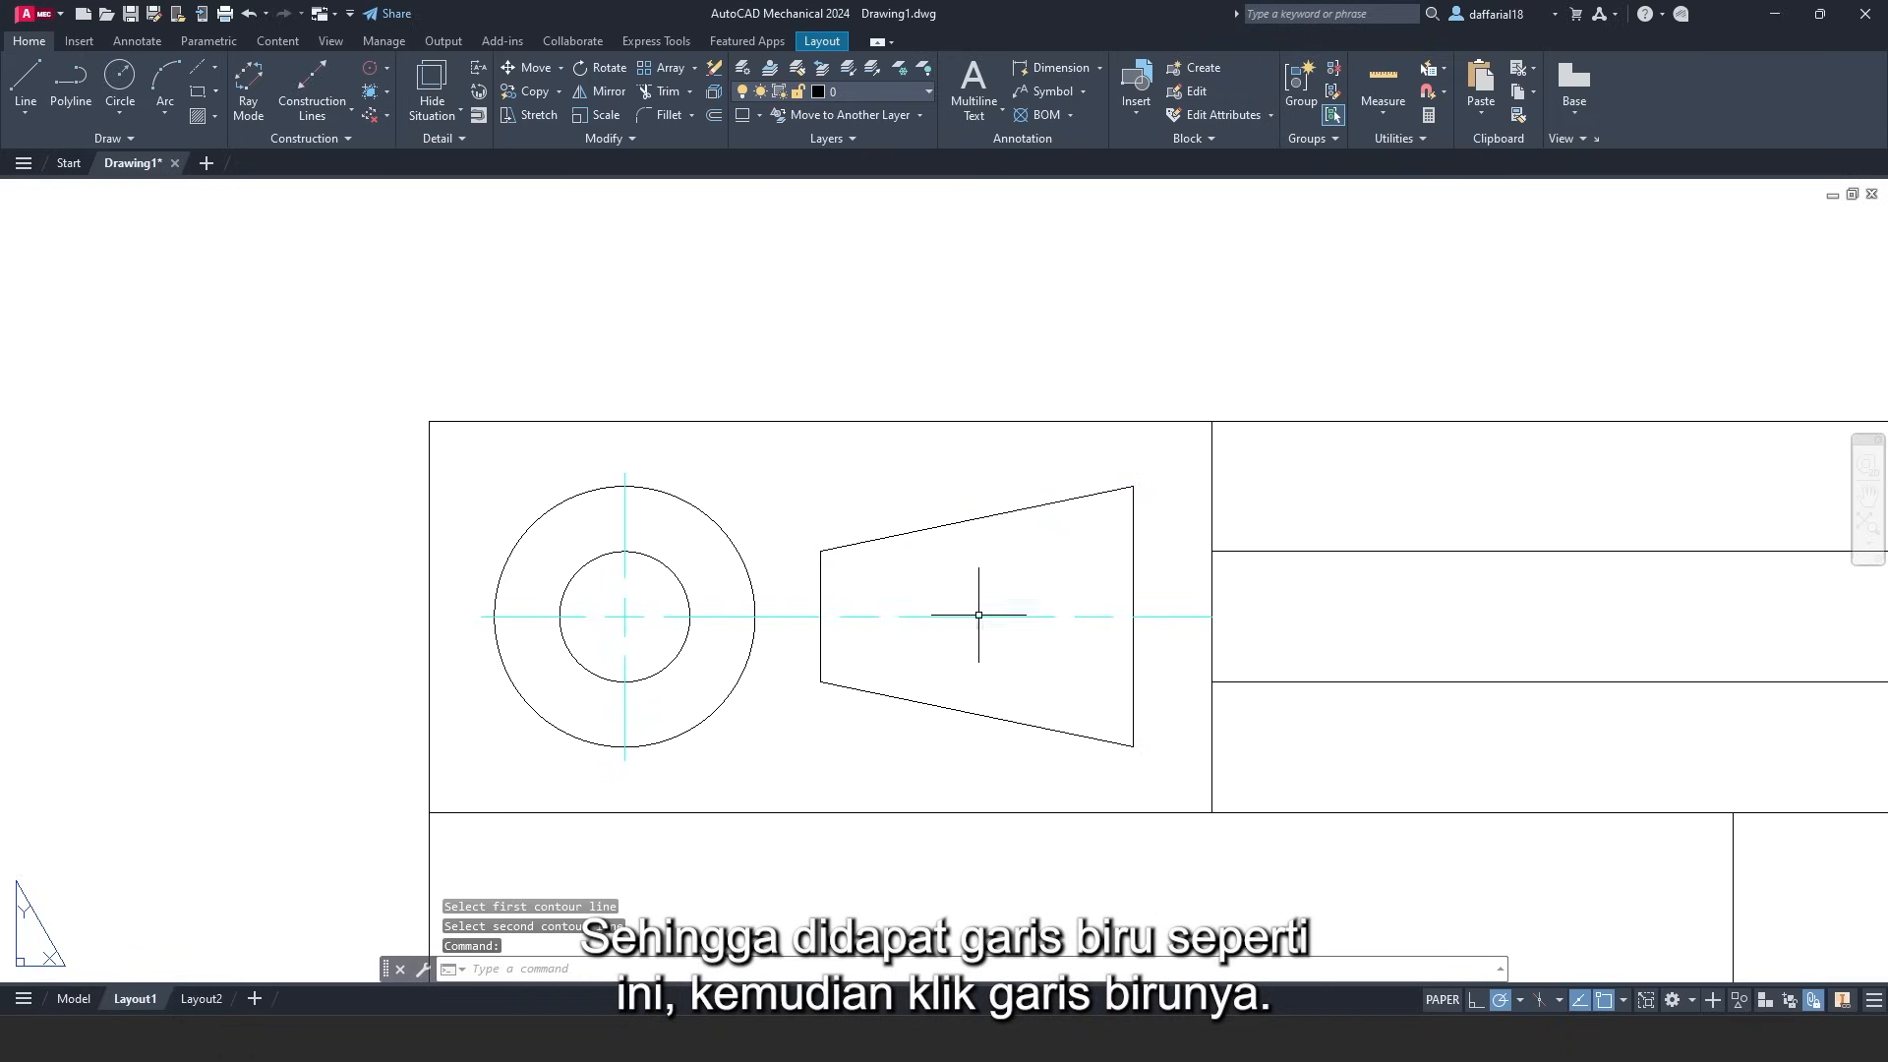
- Grip-stretch both centerline ends inward so it stays clear of the cell borders
click(975, 614)
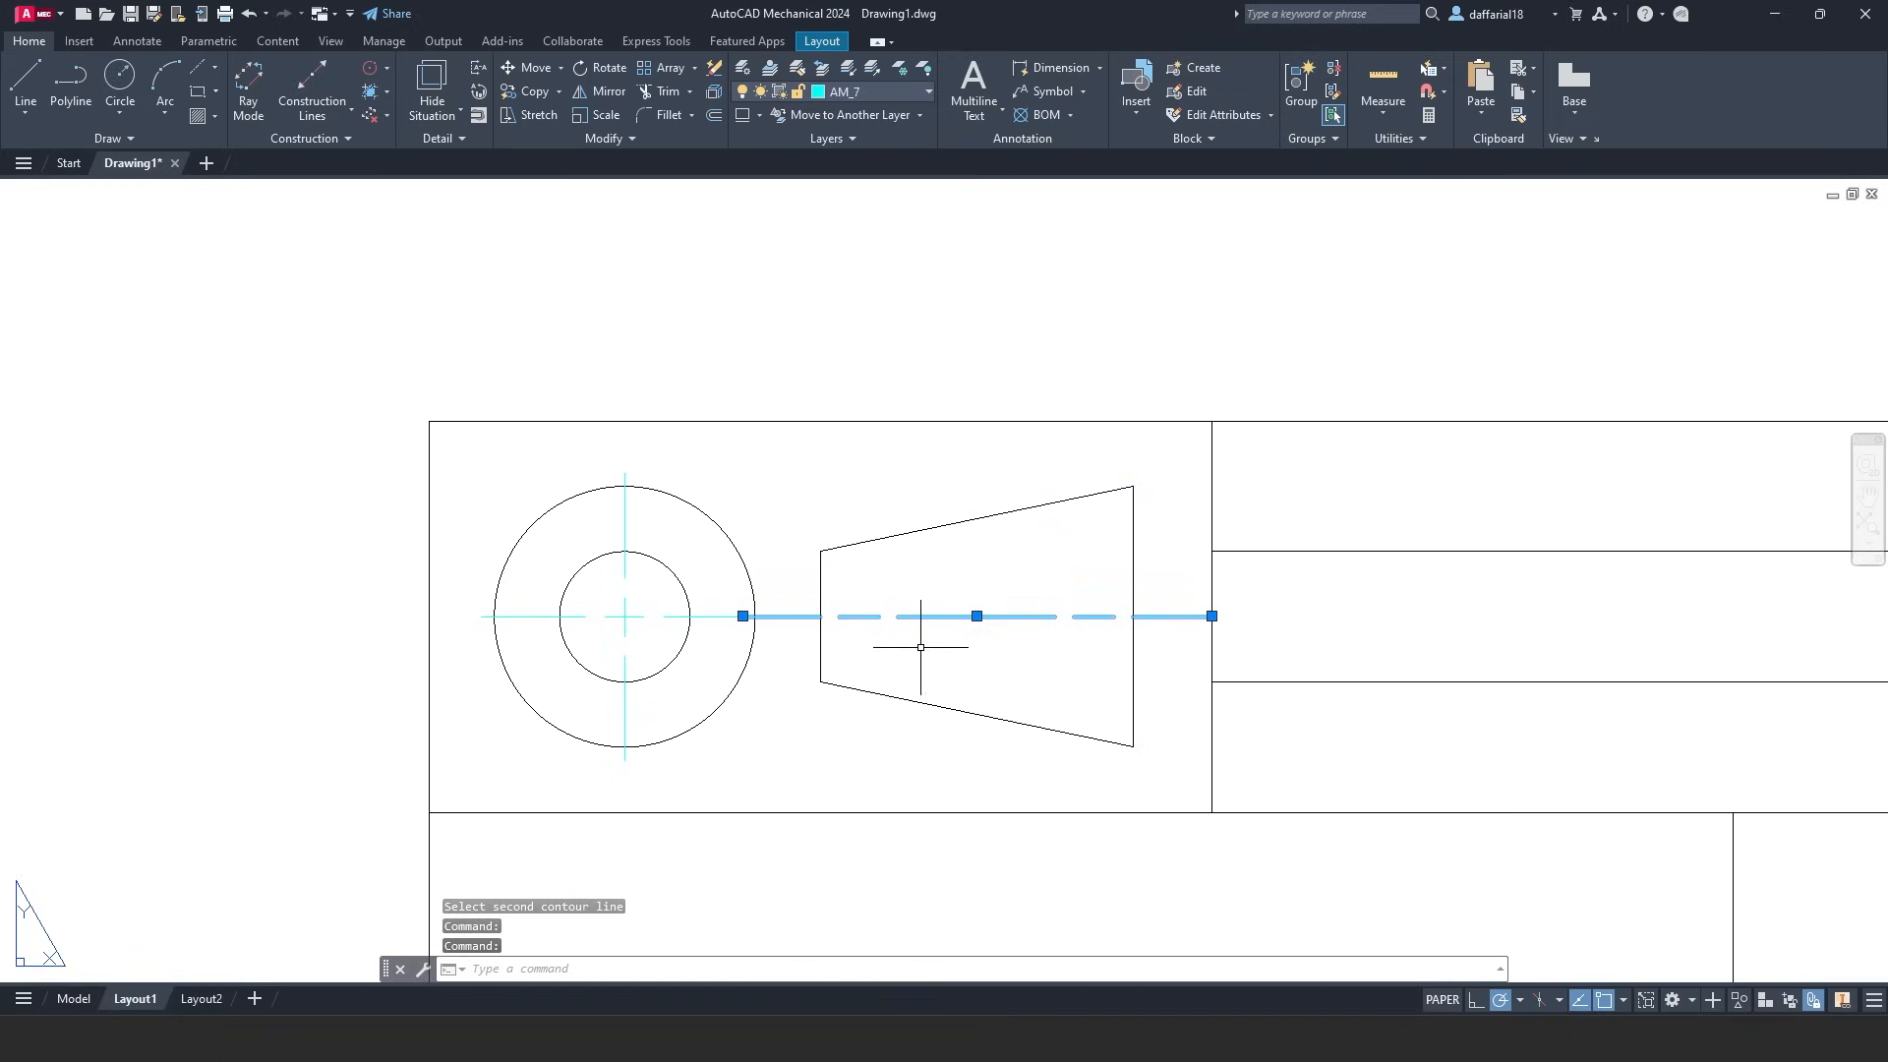
click(742, 617)
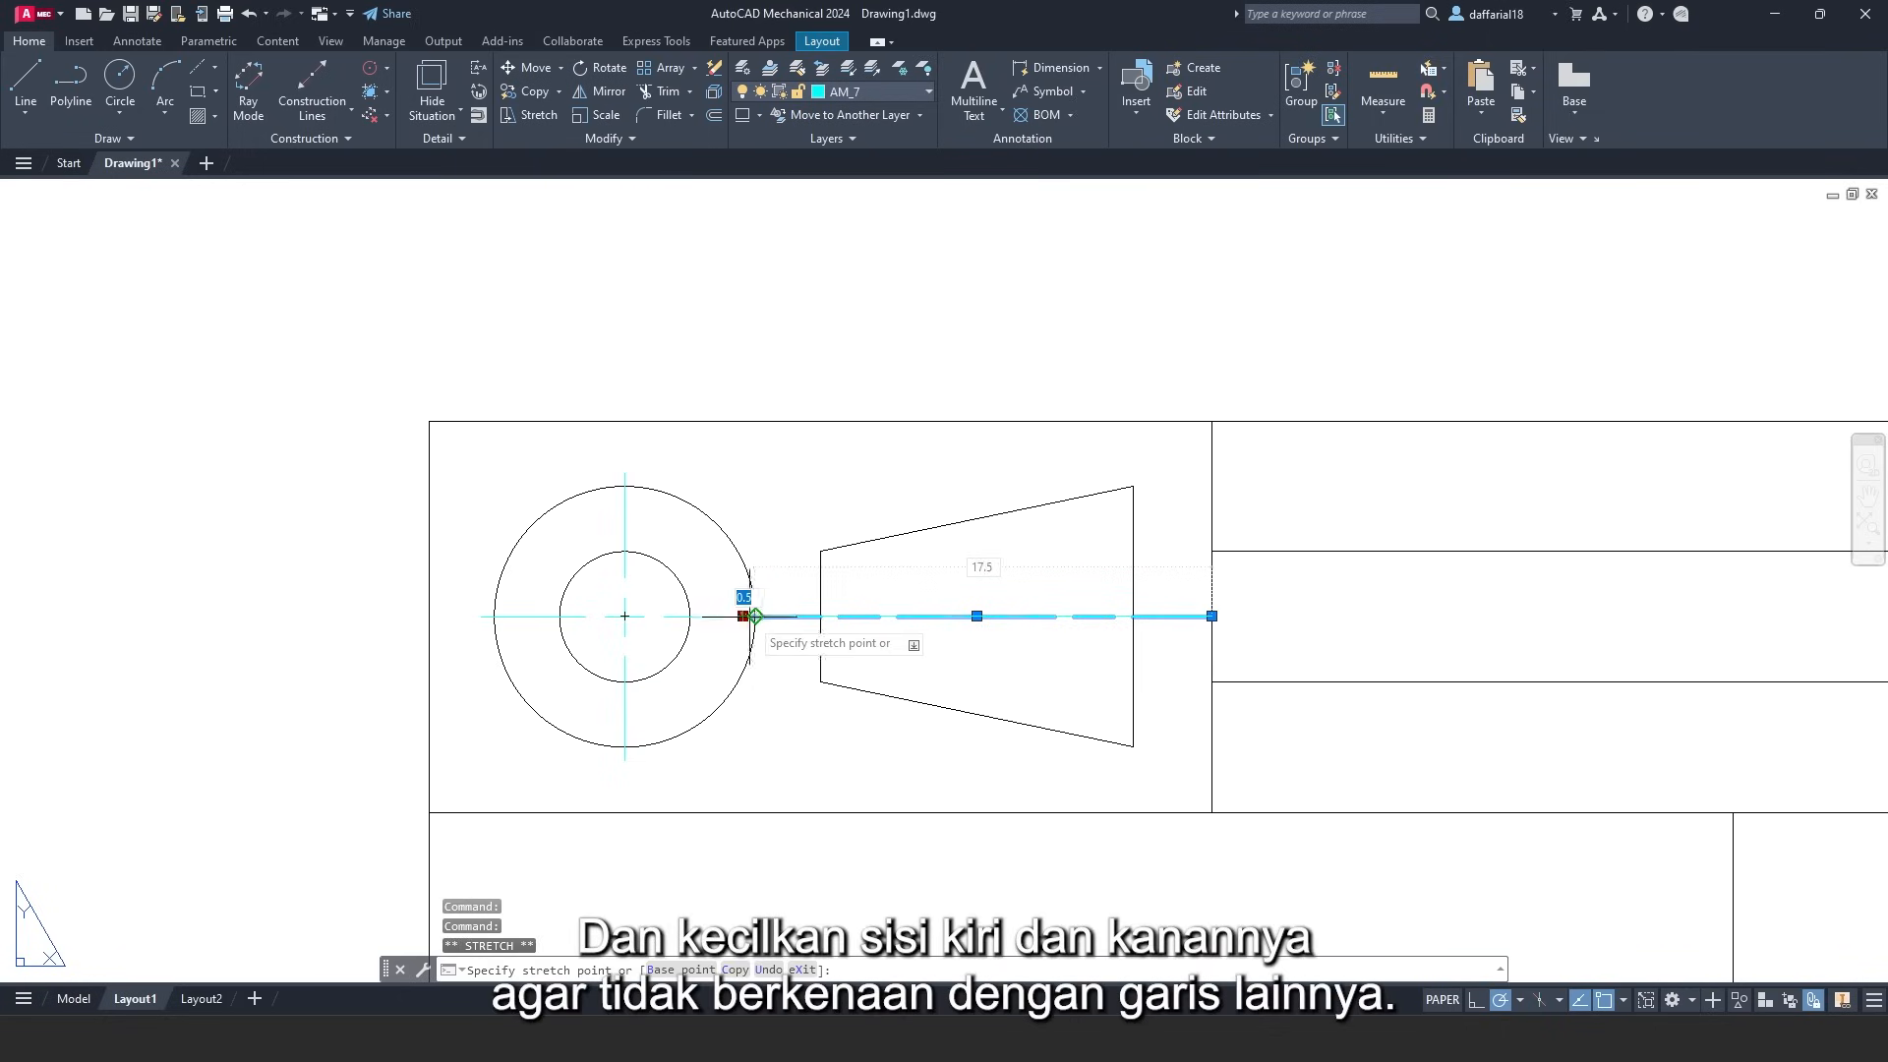
click(793, 615)
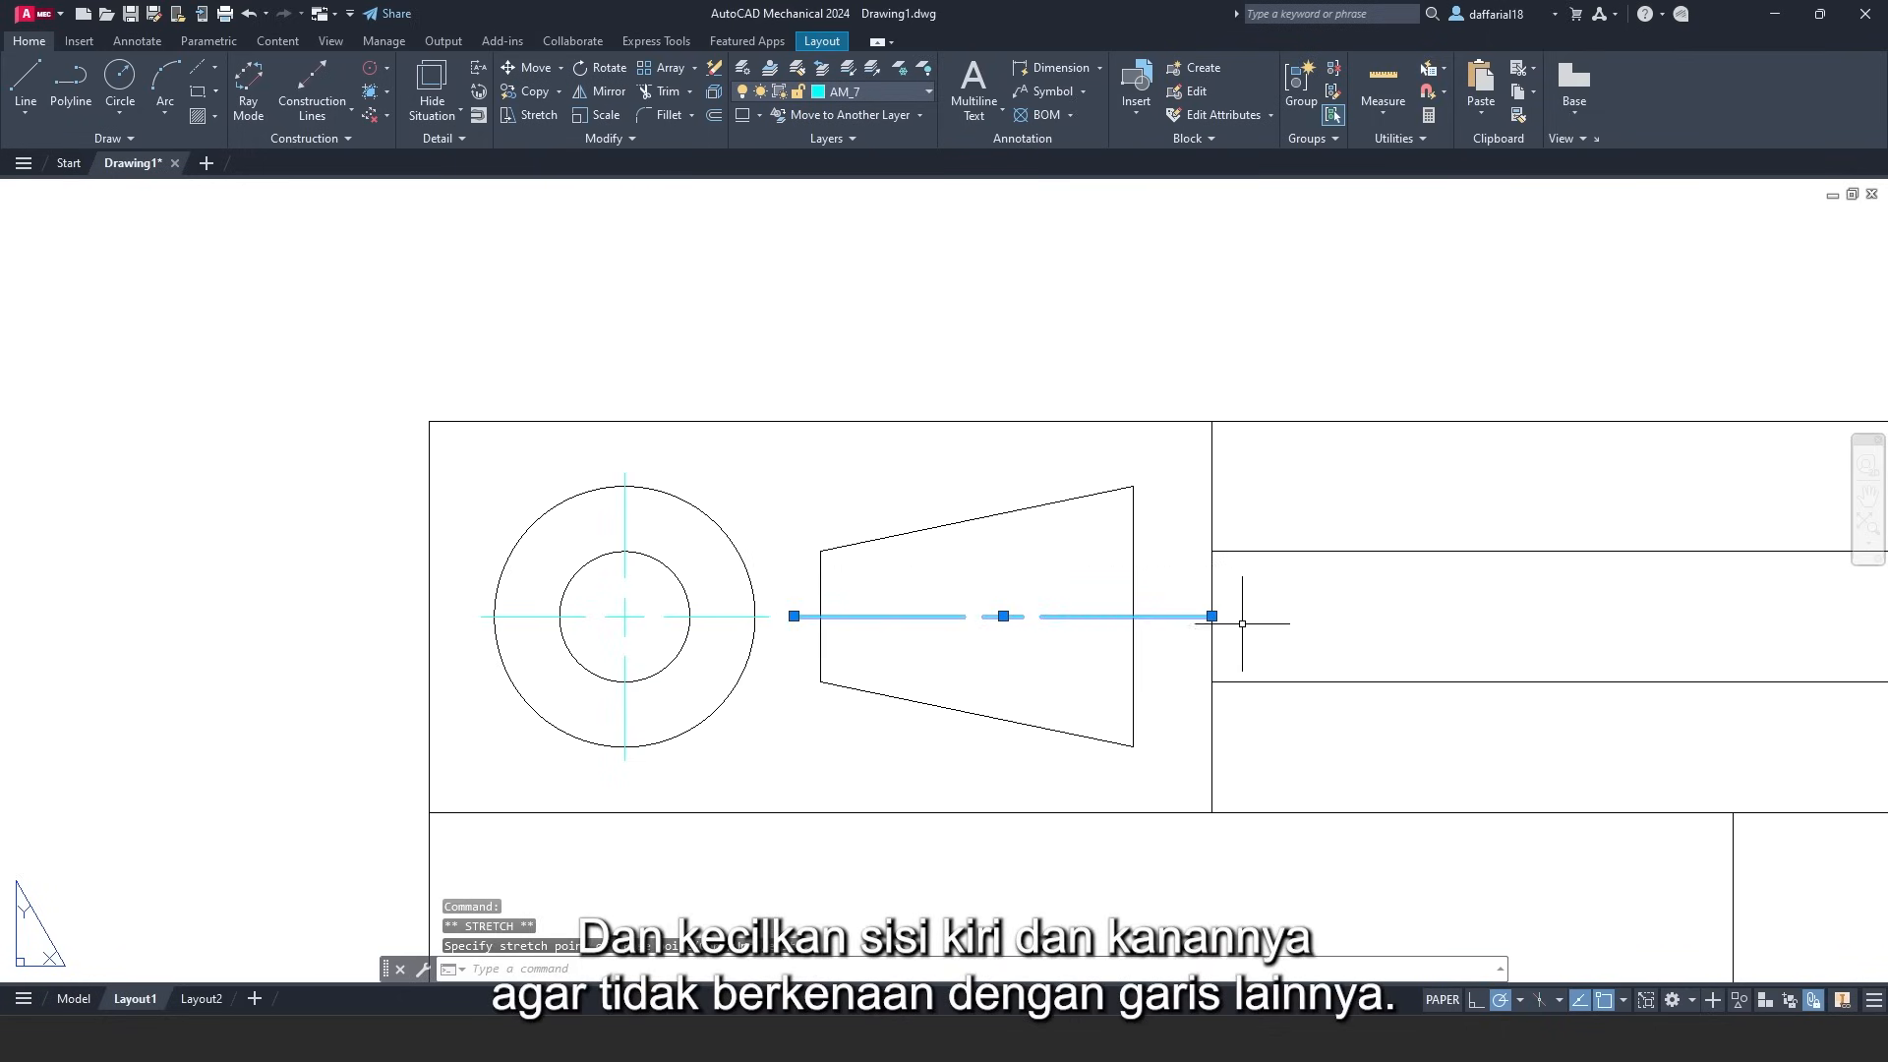
click(1211, 615)
click(1171, 615)
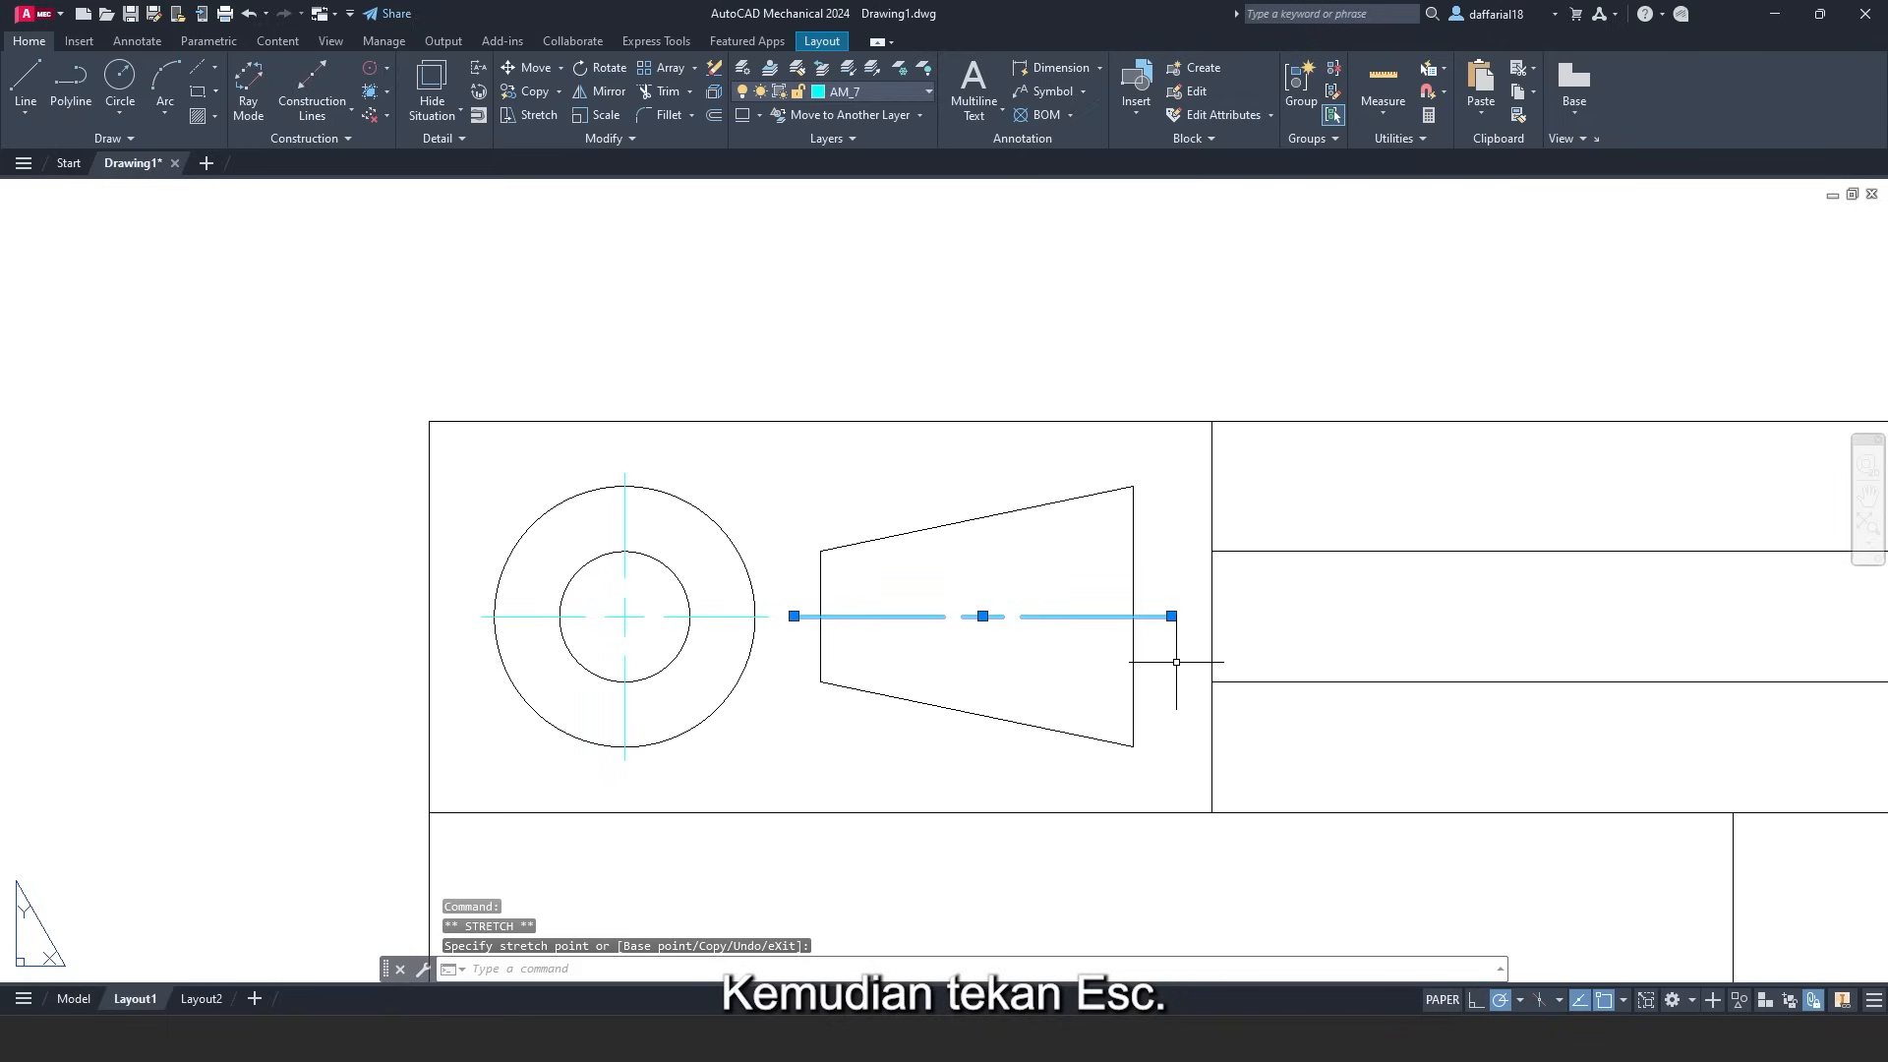
key(Escape)
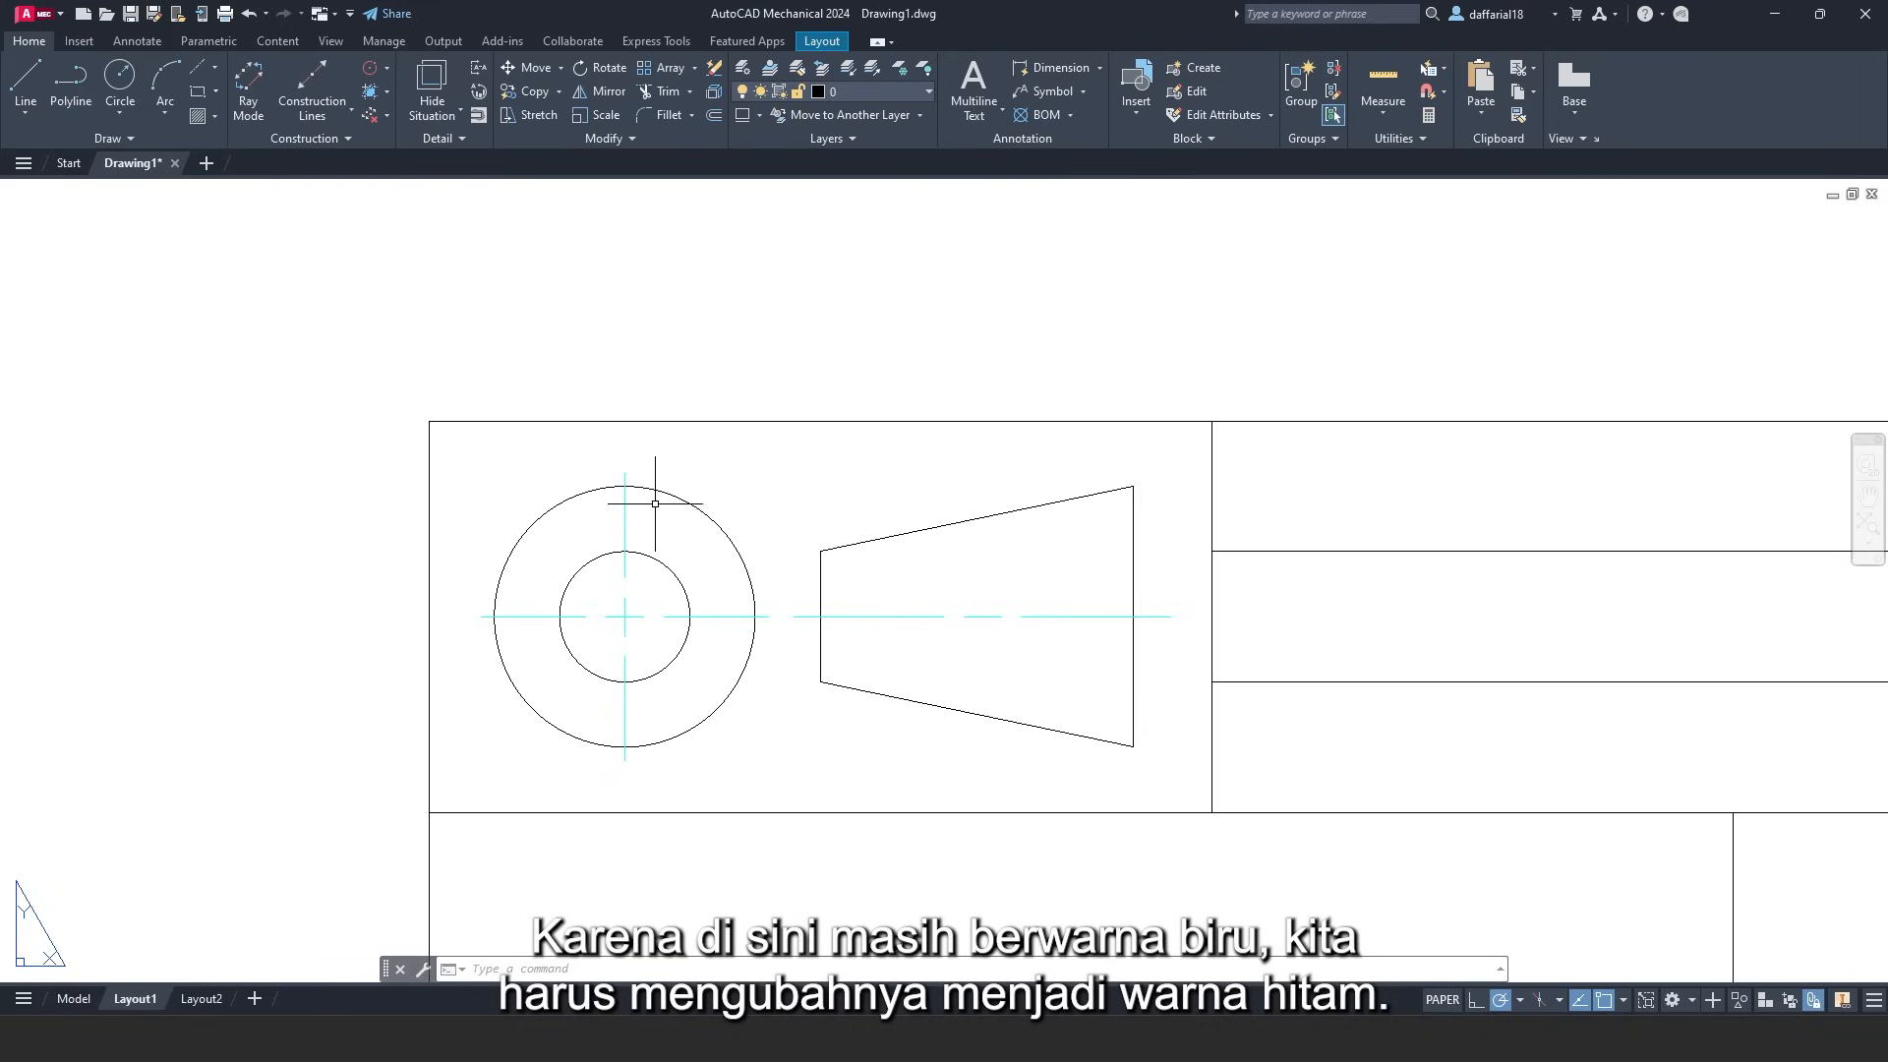
- Move the three centerlines onto layer 0, then zoom out to see the whole title block
click(624, 497)
click(721, 612)
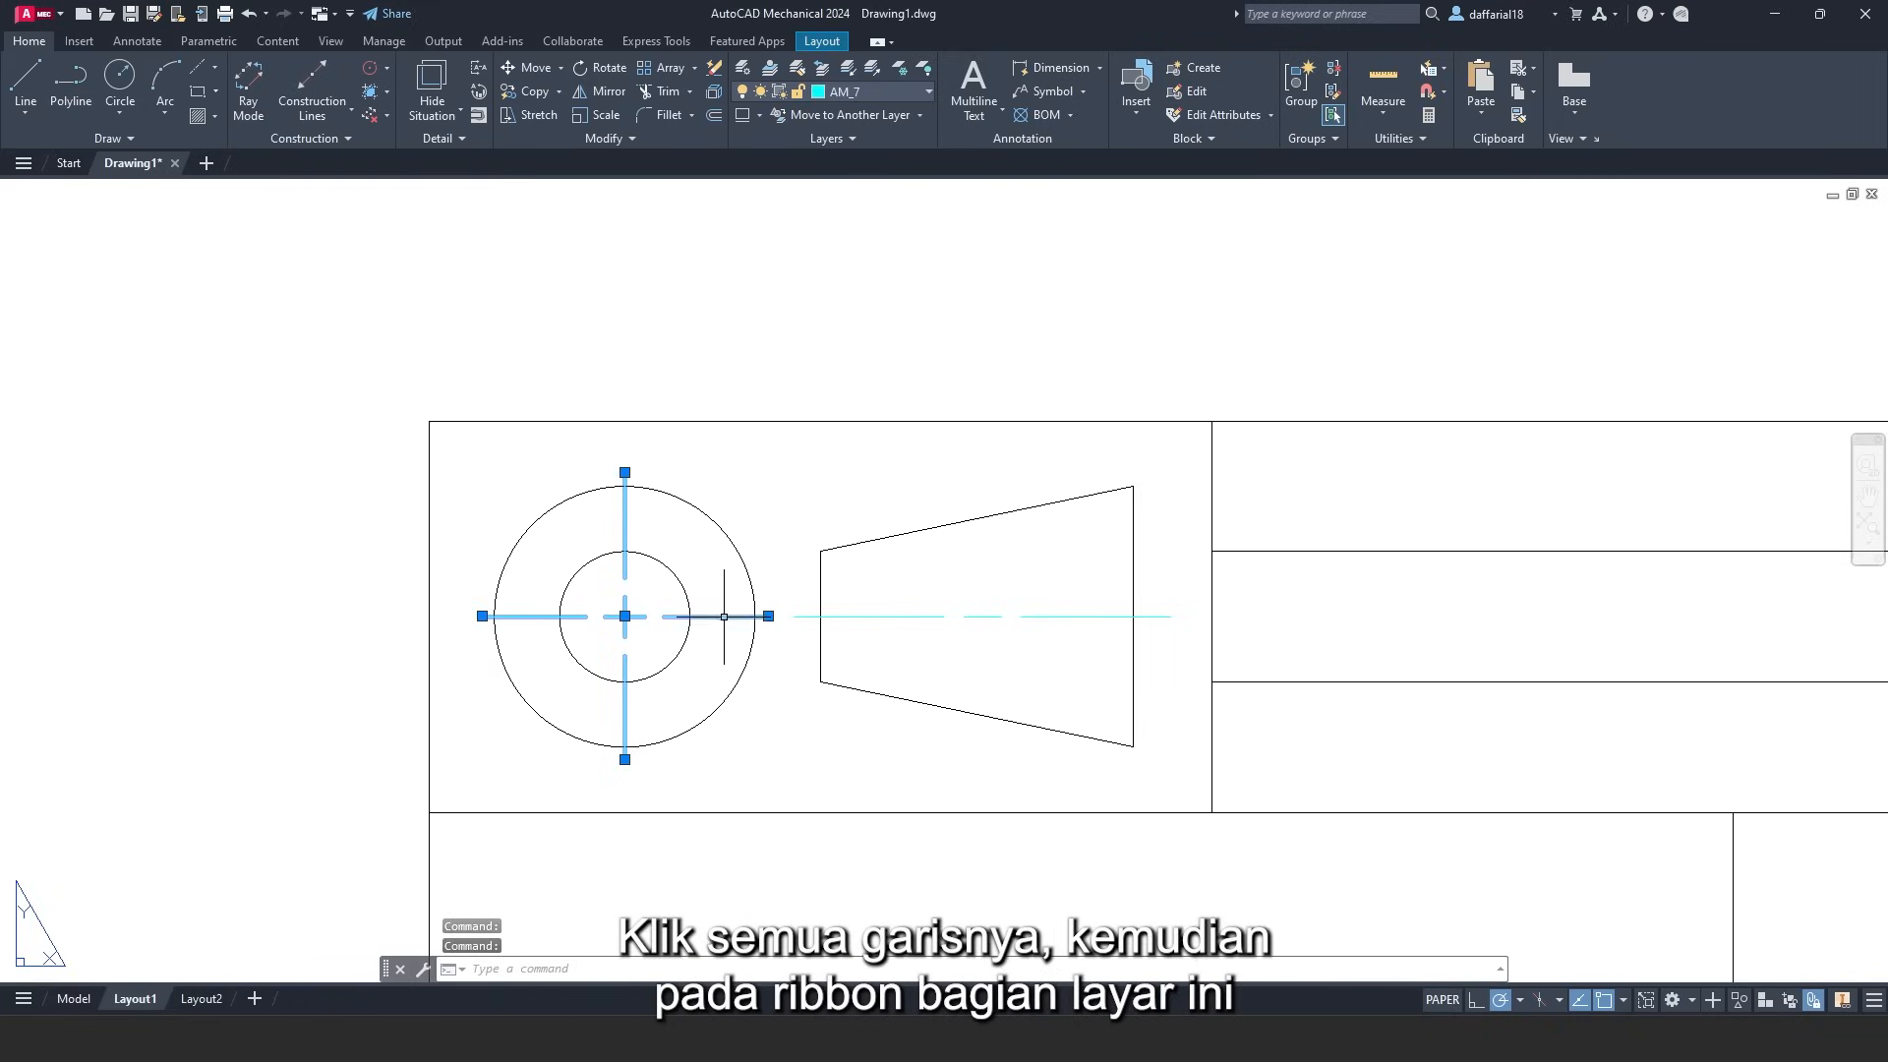
click(908, 615)
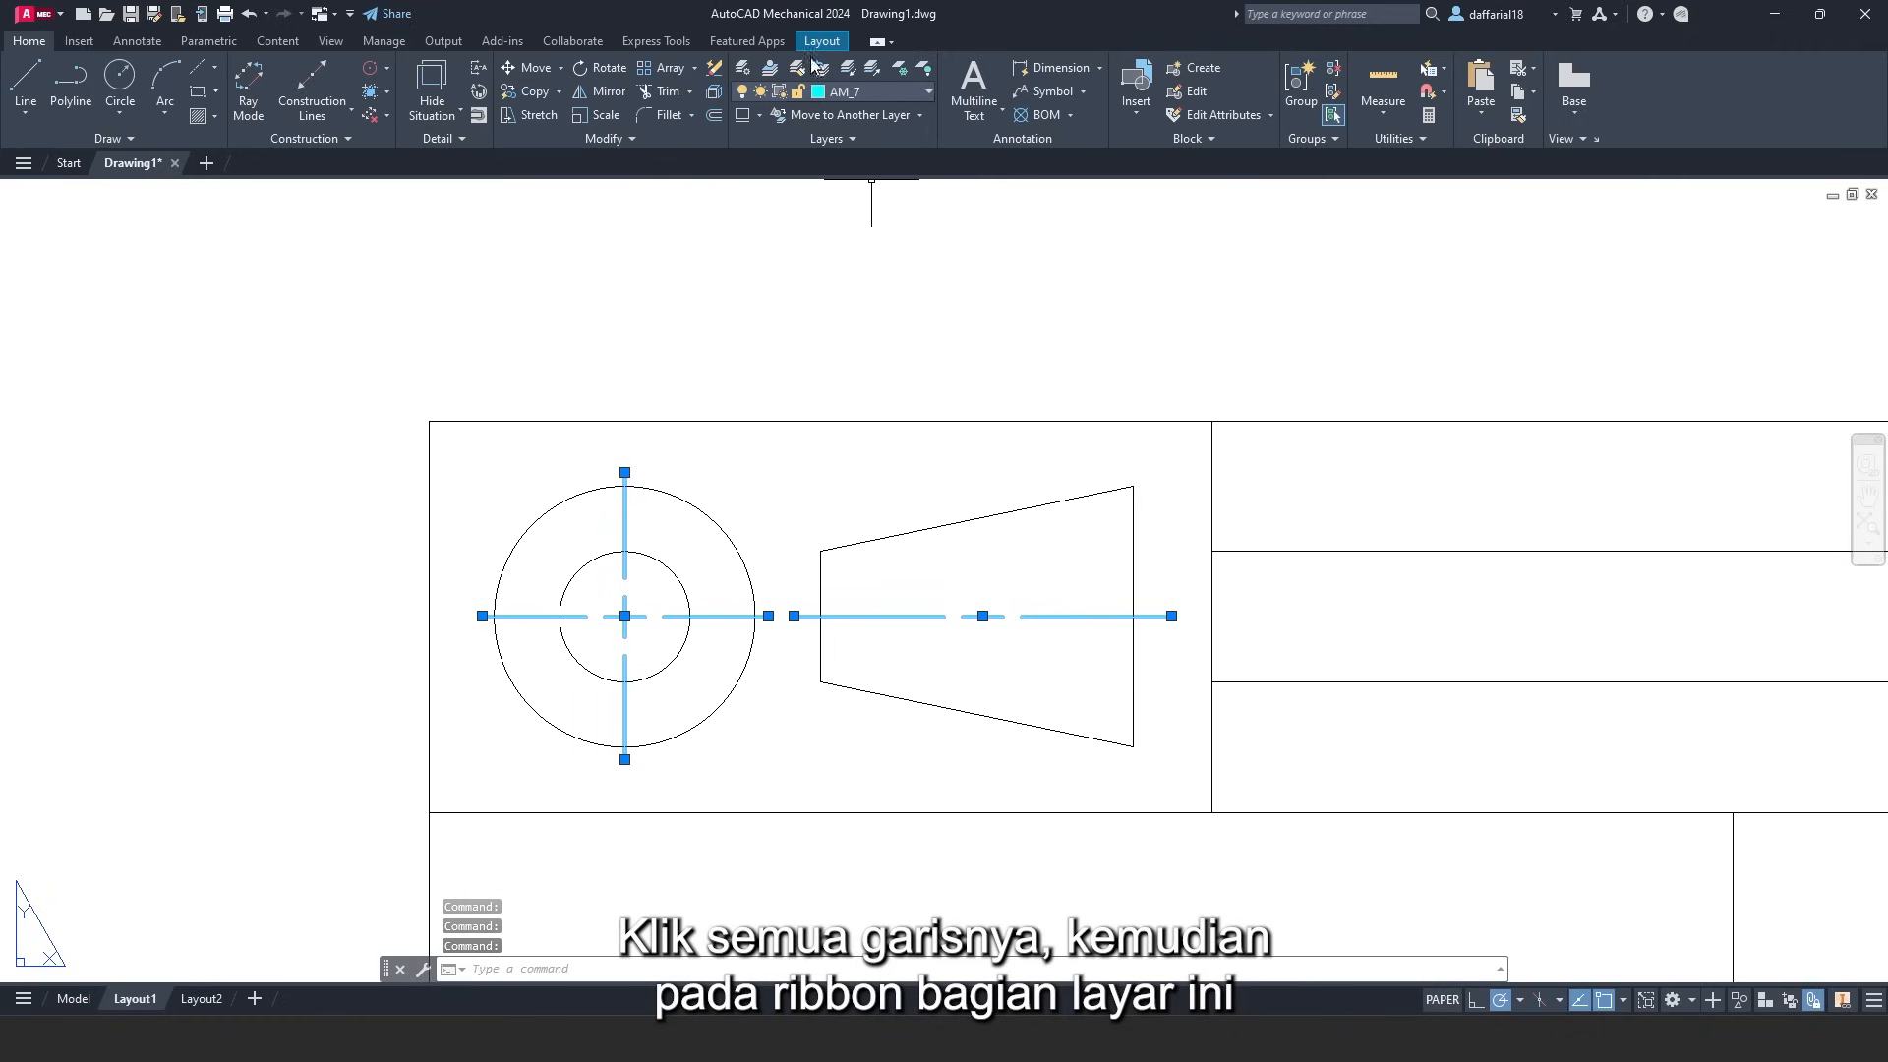
click(928, 92)
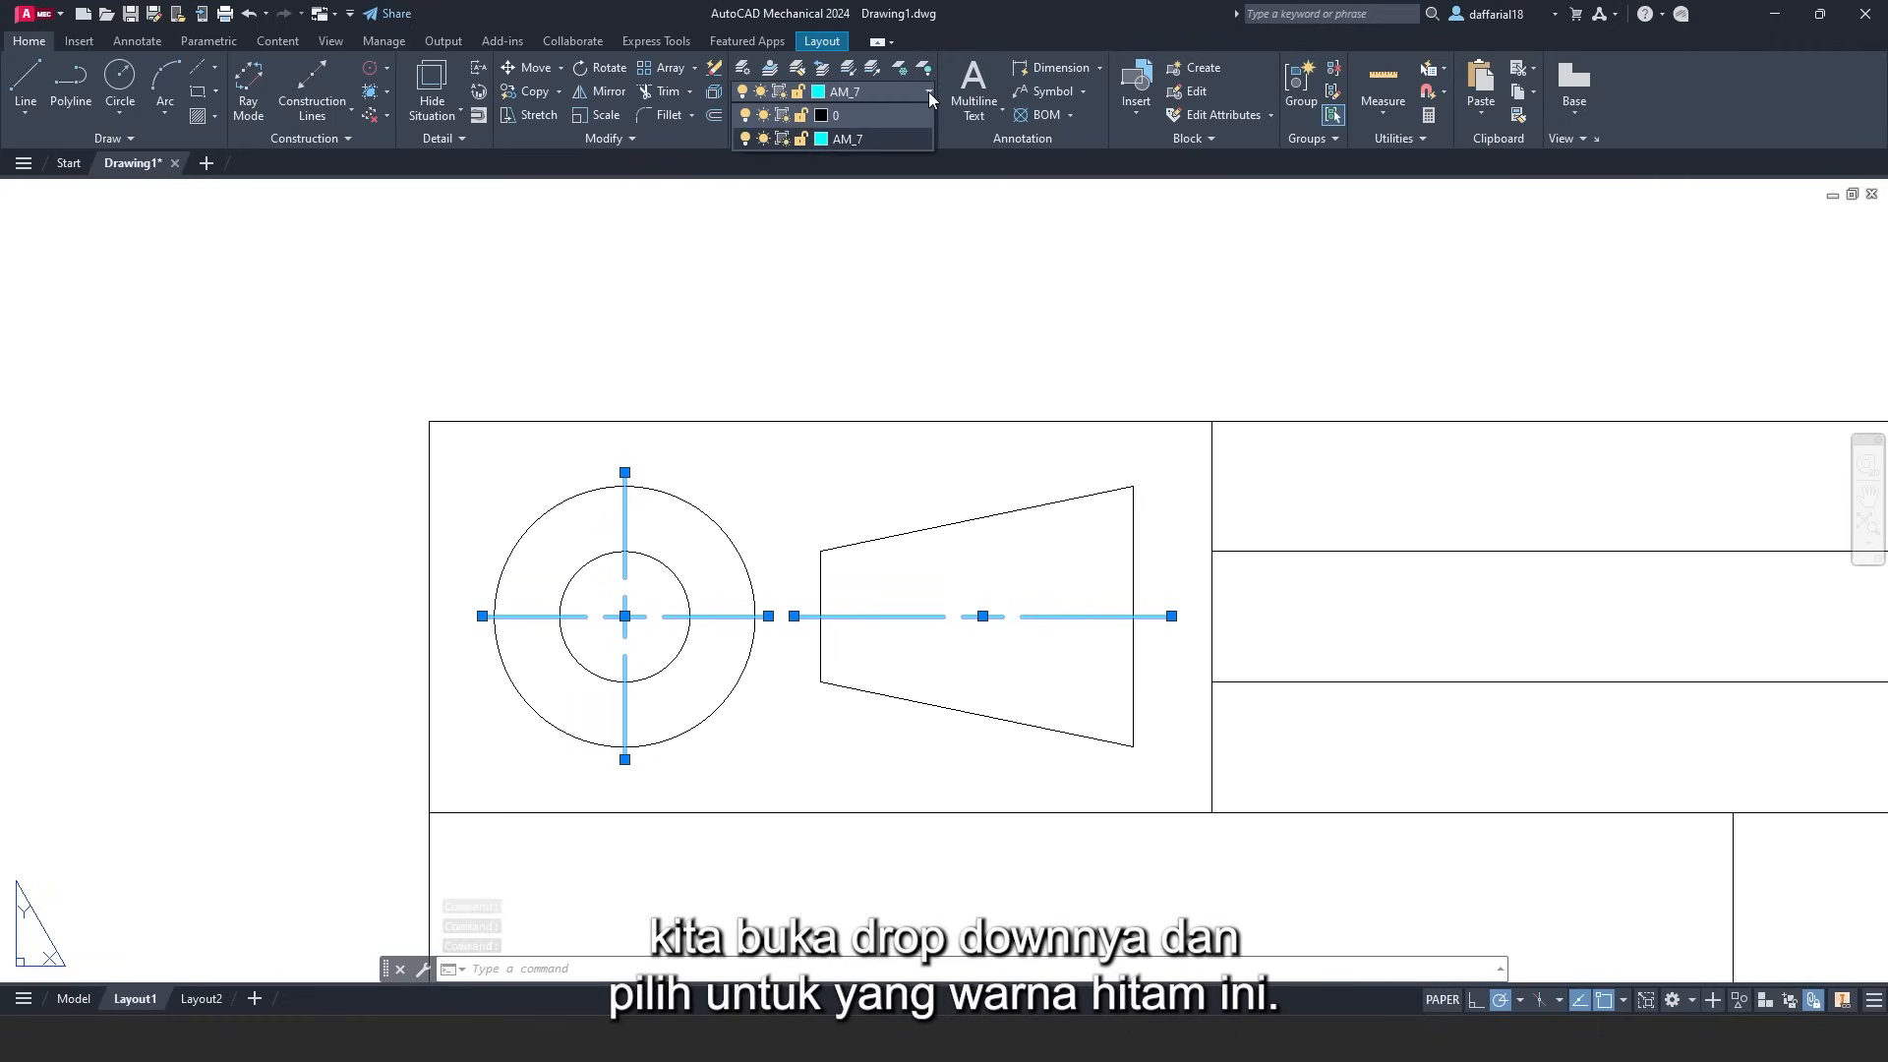
click(876, 114)
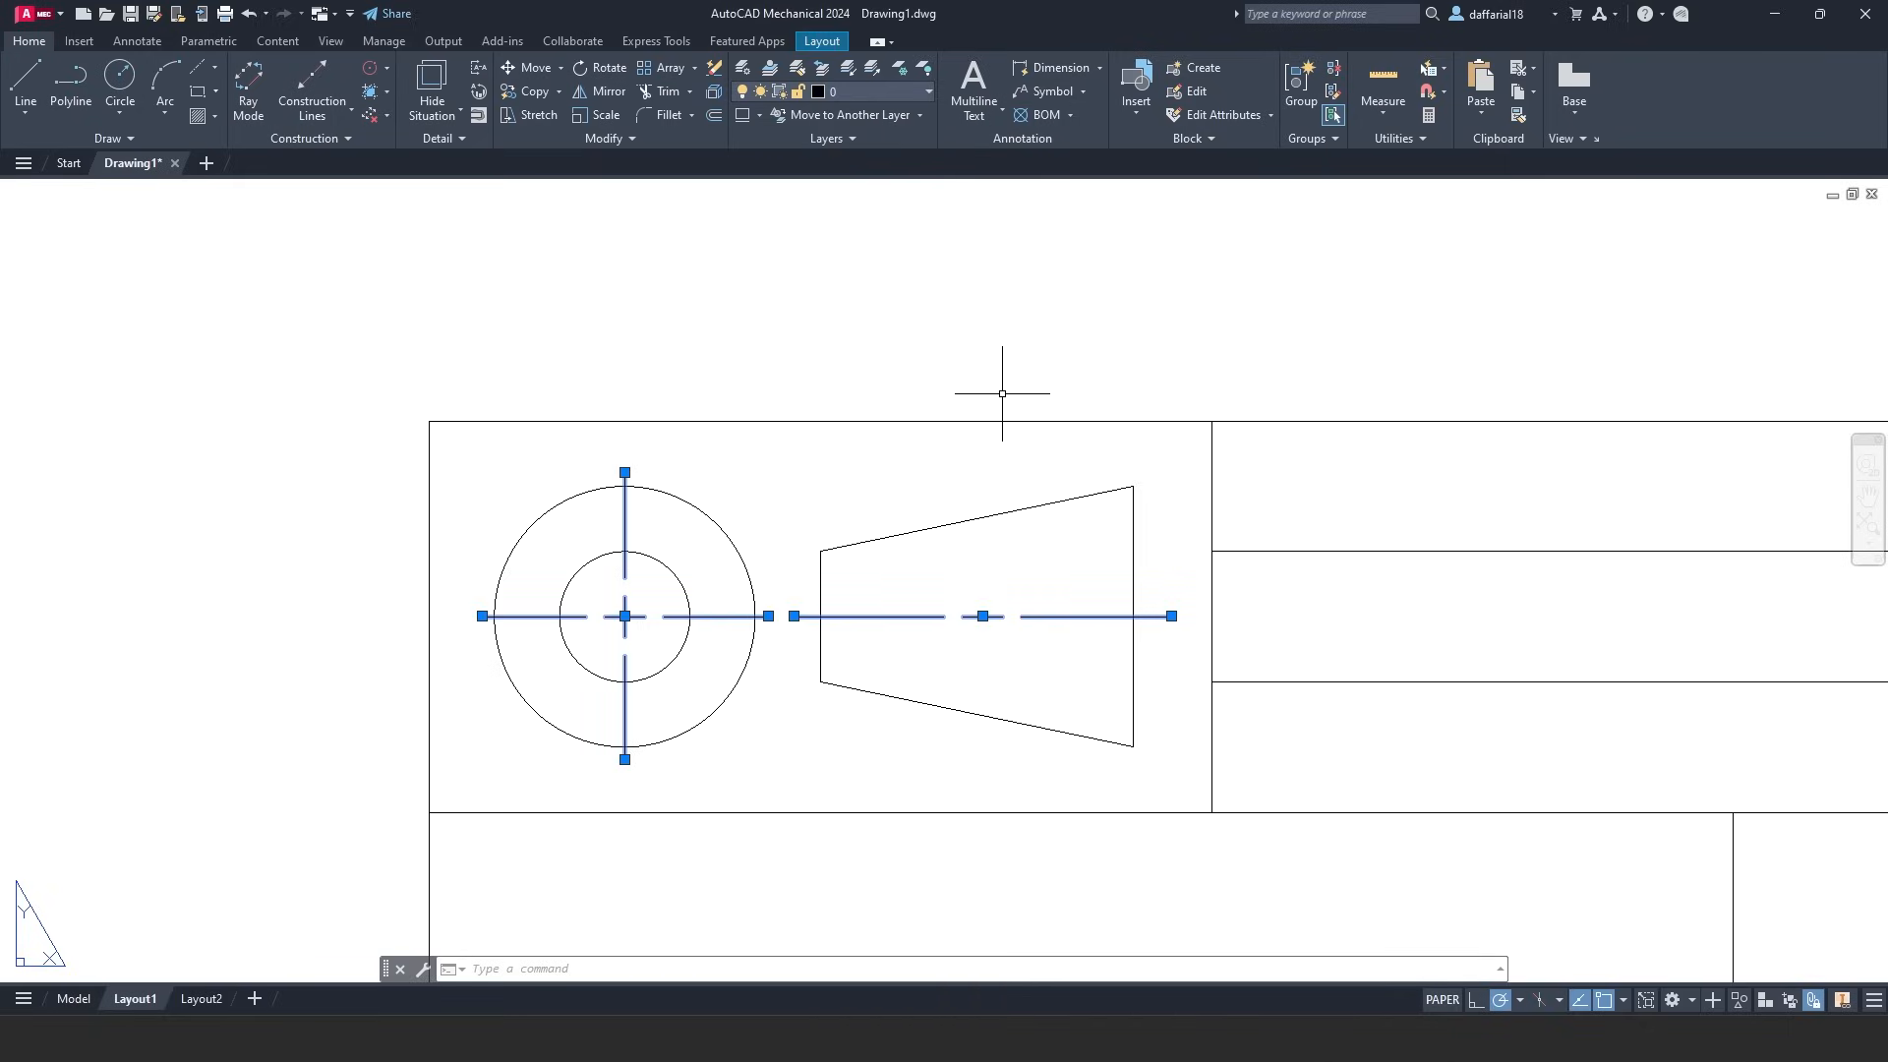
key(Escape)
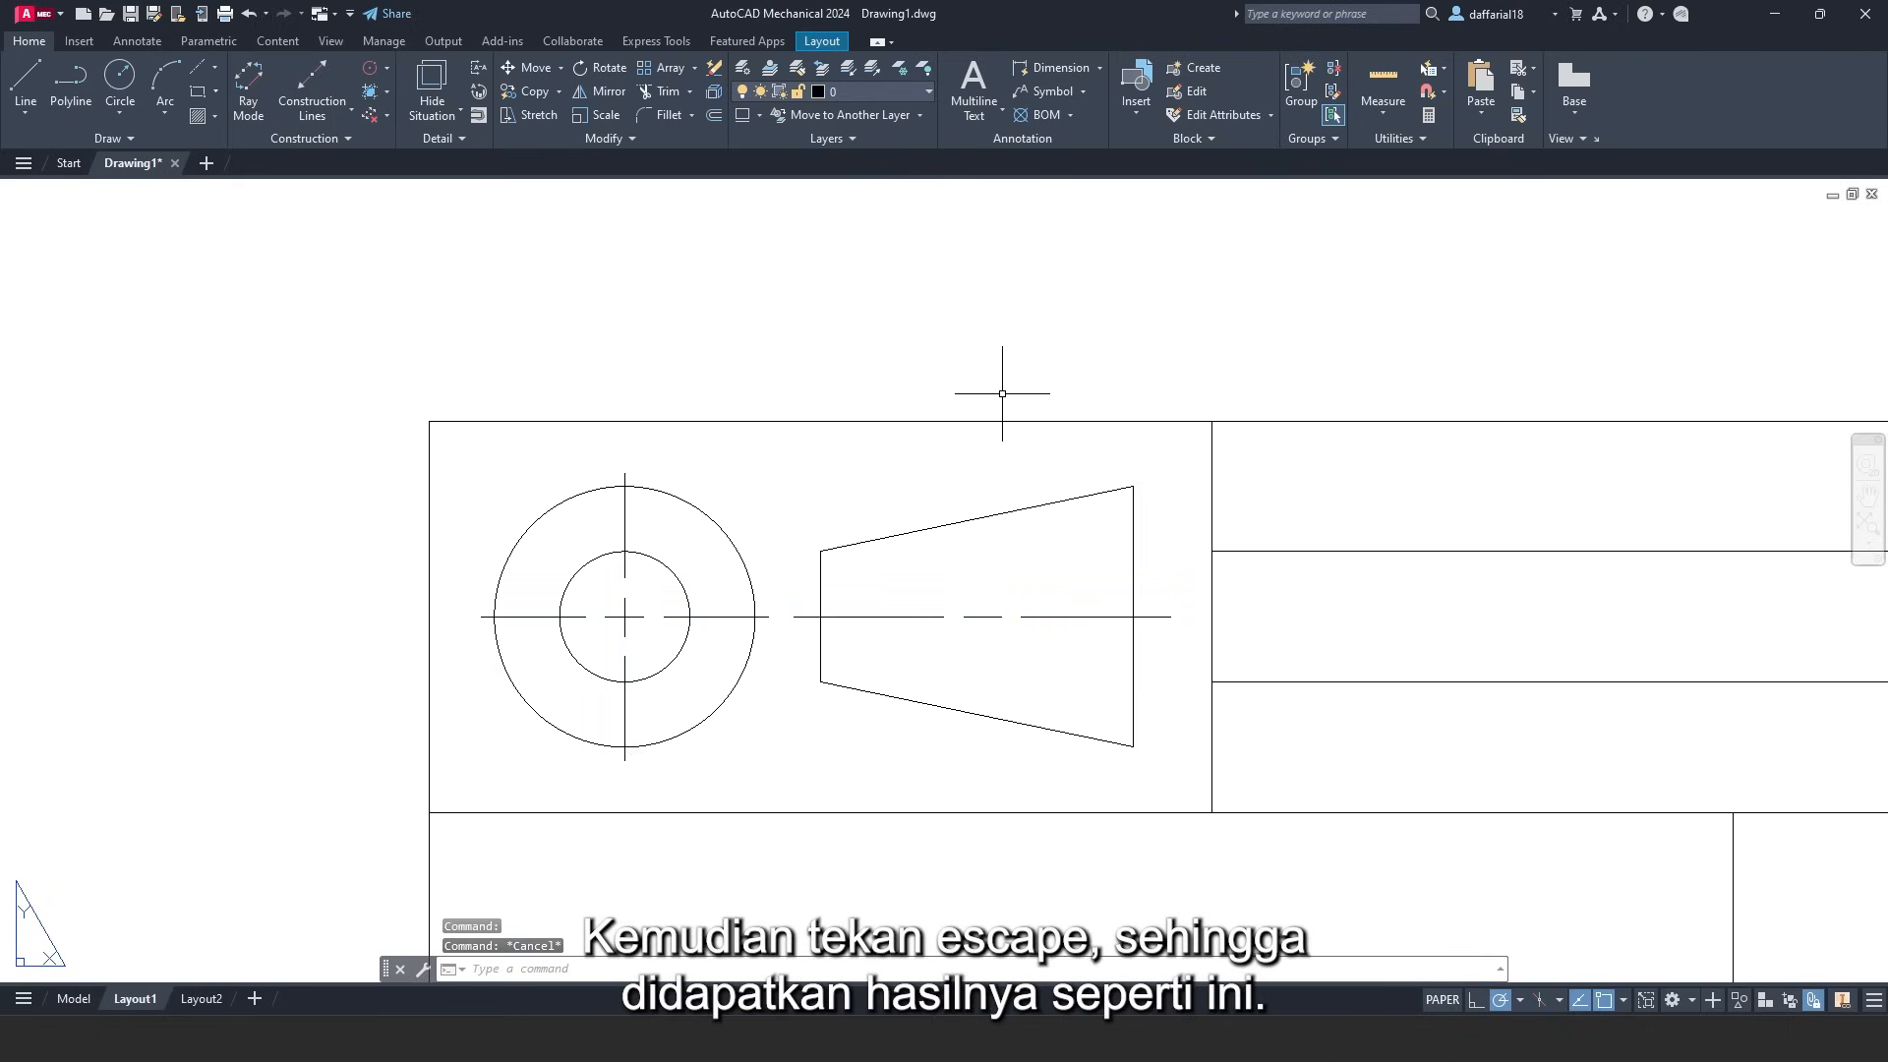
scroll(1002, 393, down, 6)
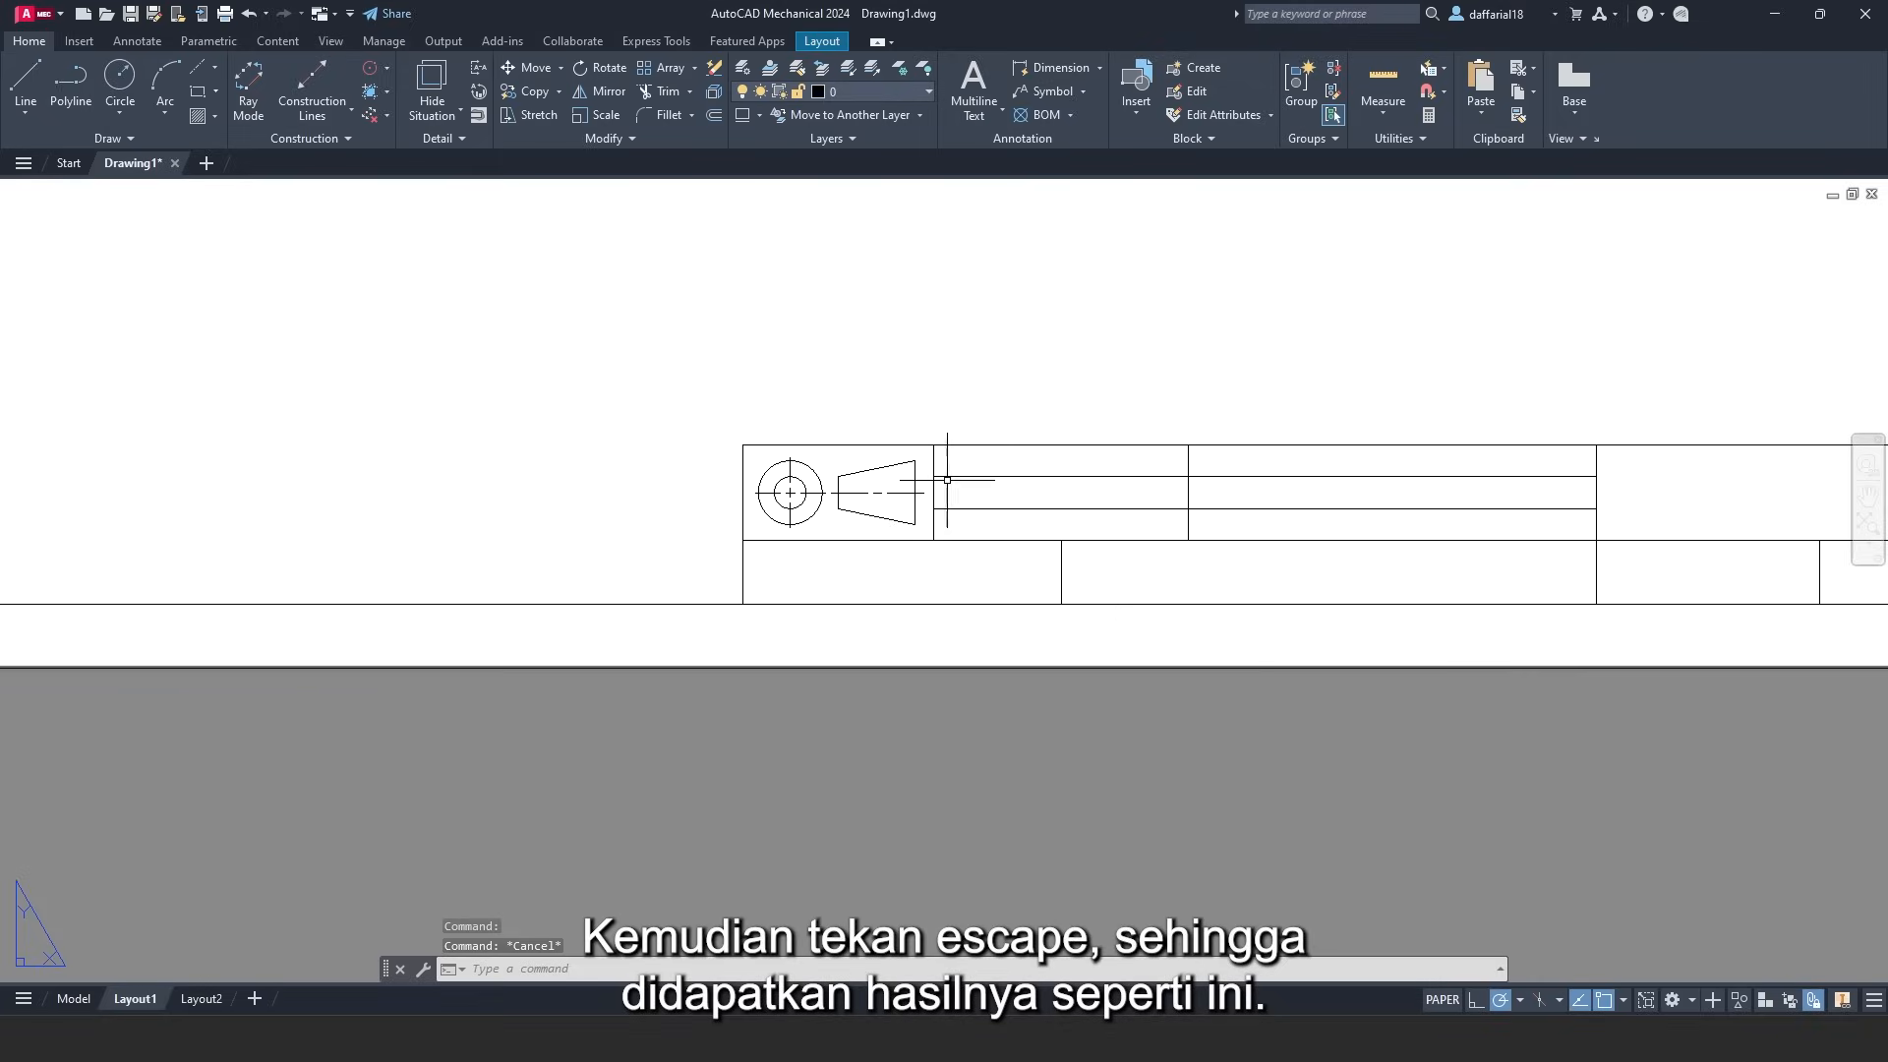
middle_drag(1102, 472, 781, 506)
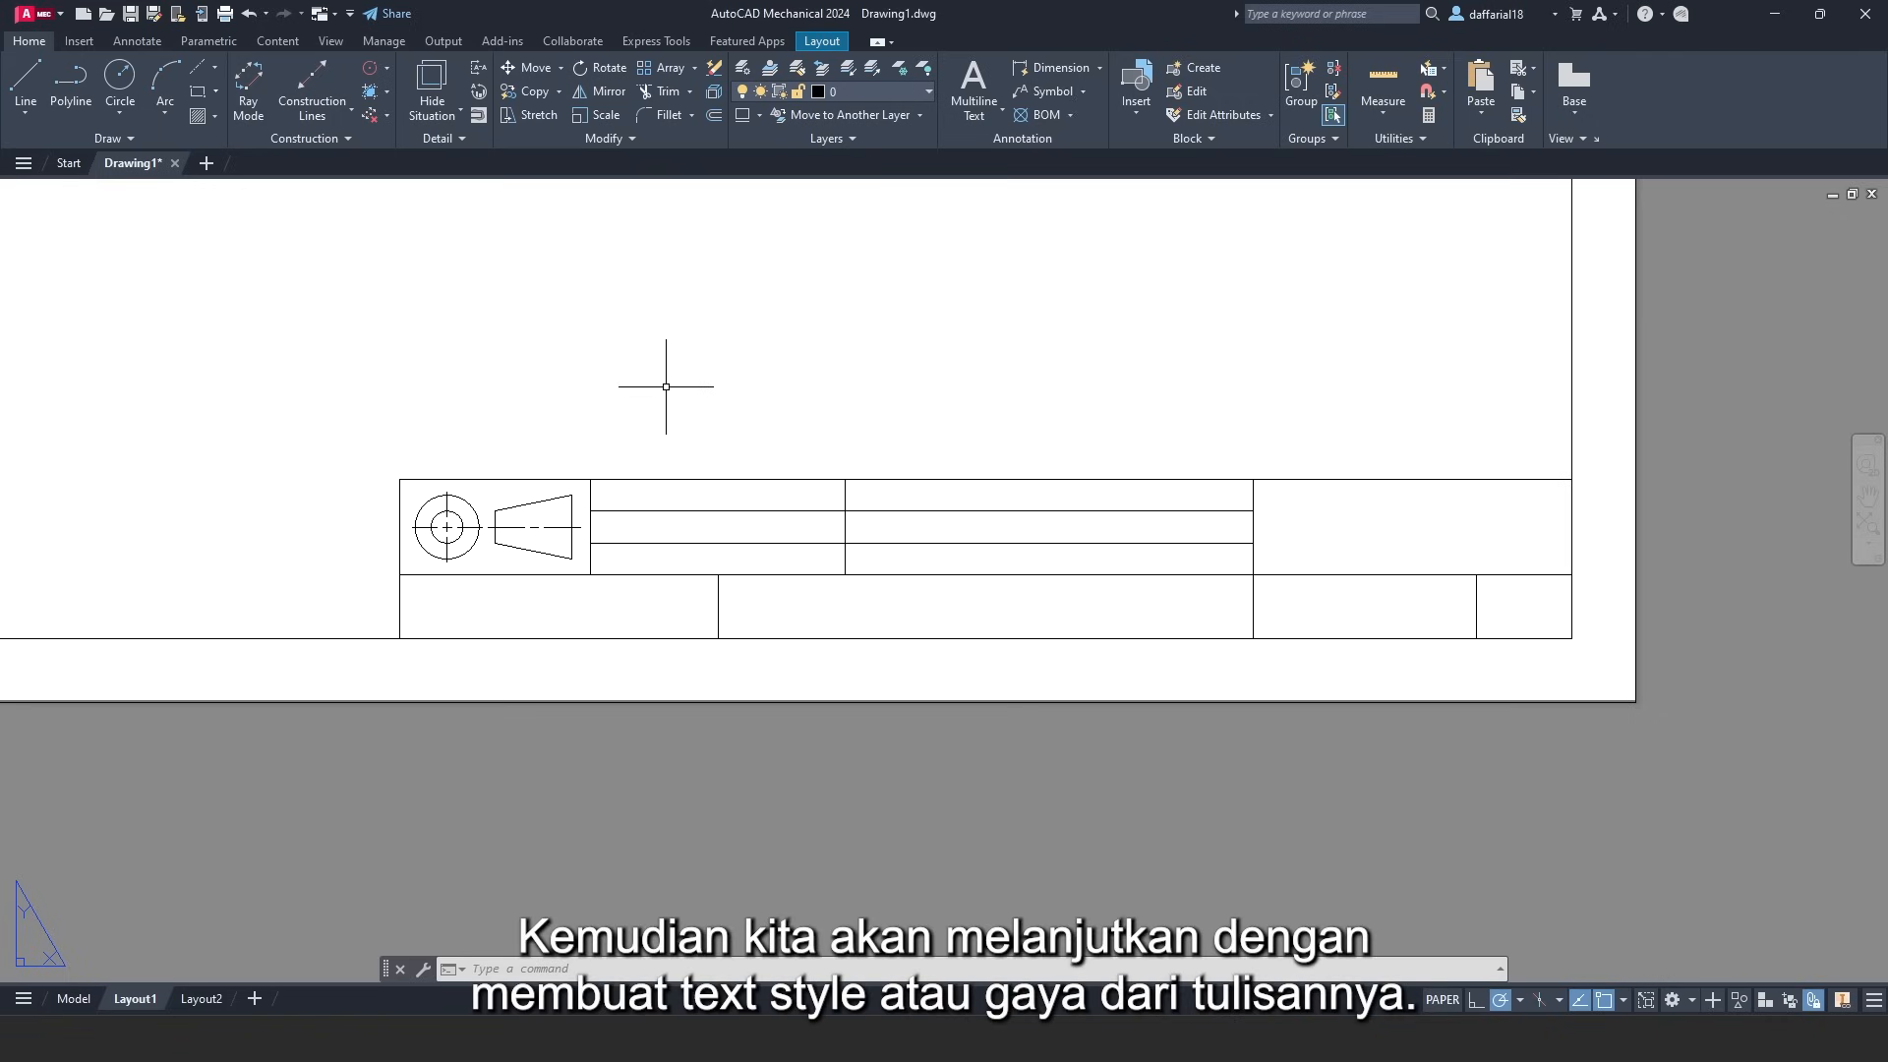
- From the Annotate tab's text style manager, create a new text style named Lower-Box
click(138, 44)
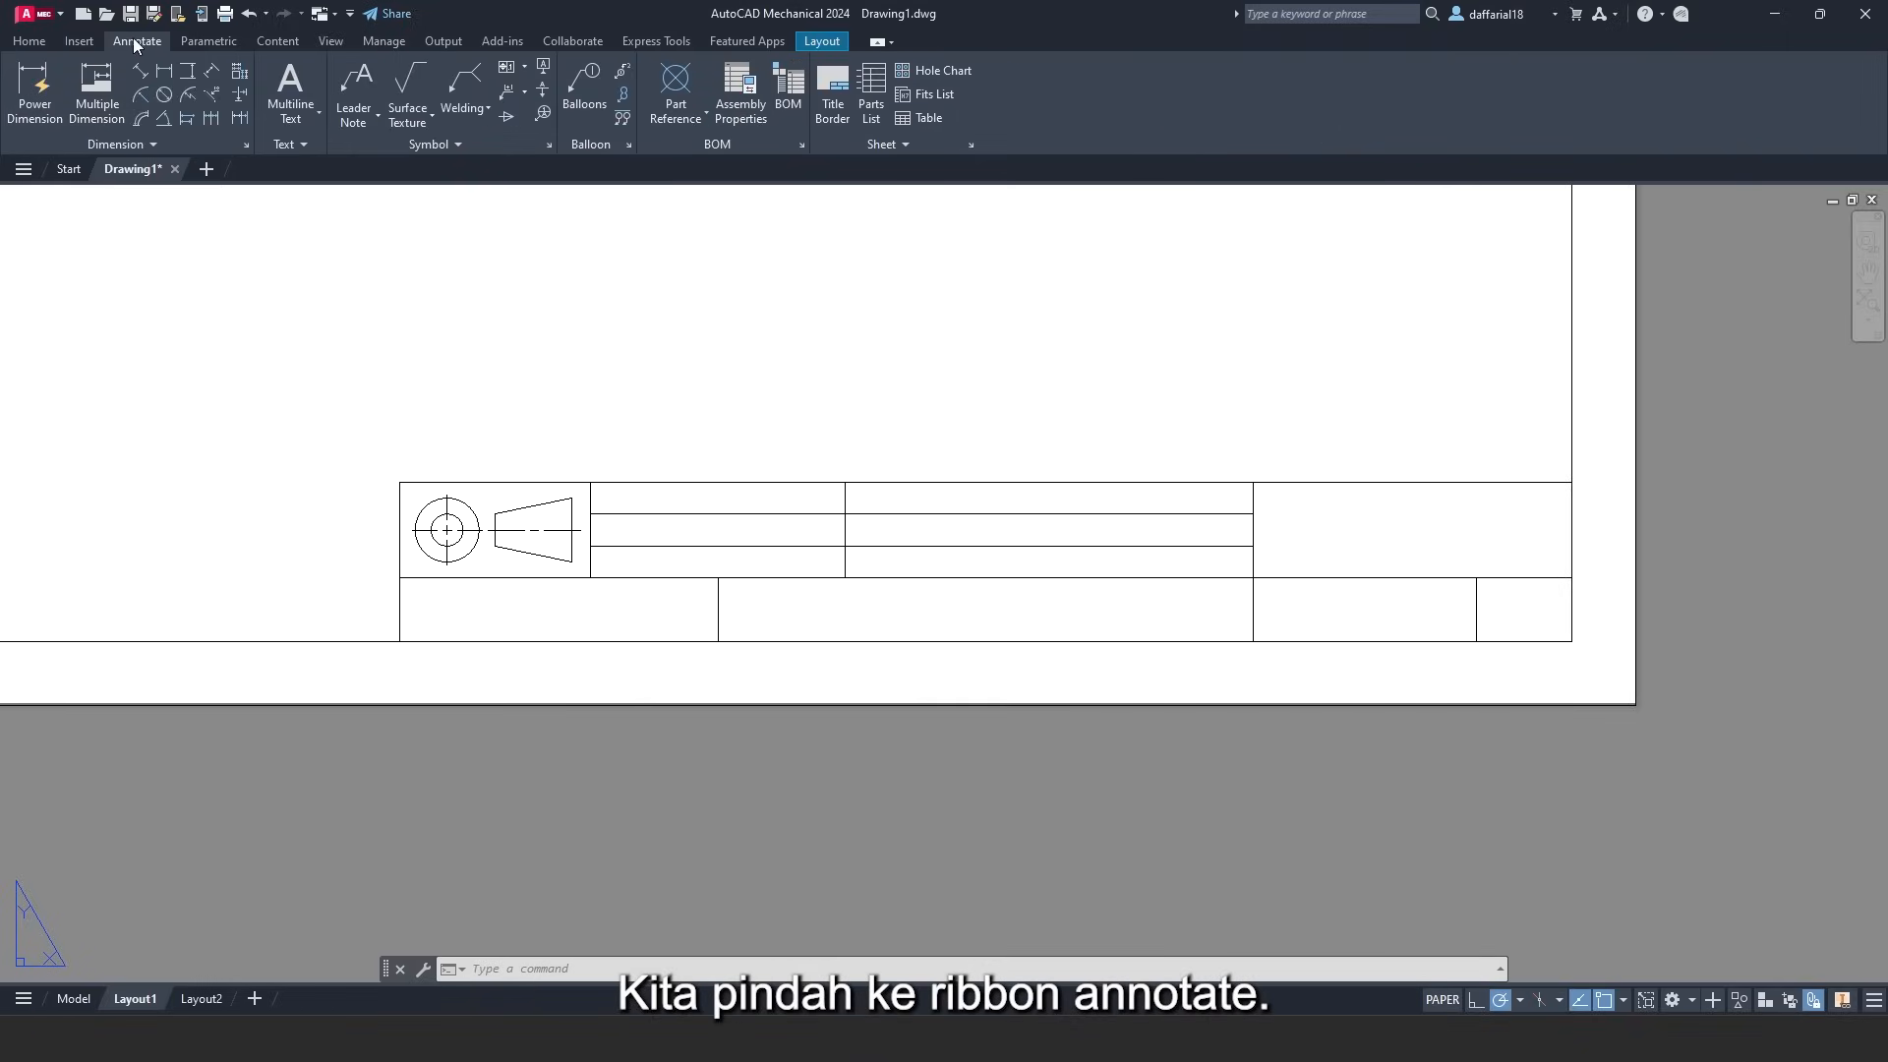
click(299, 145)
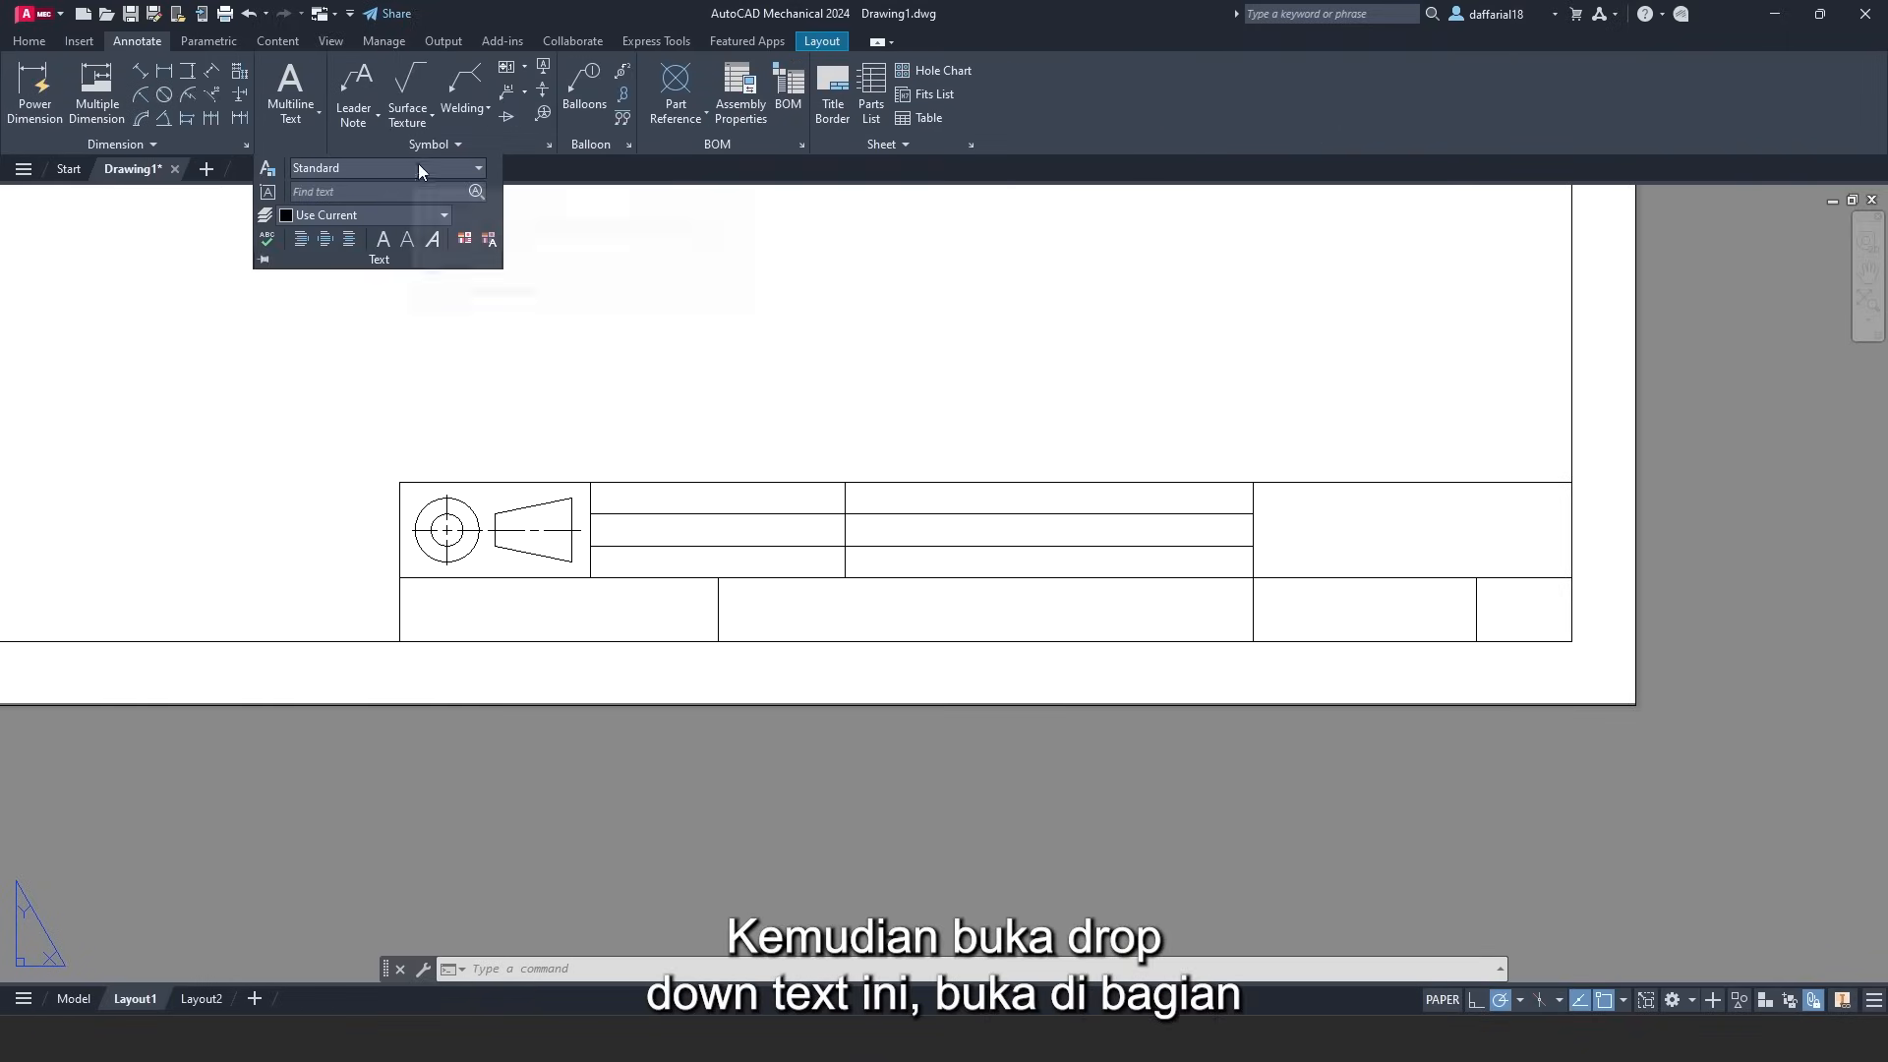
click(479, 169)
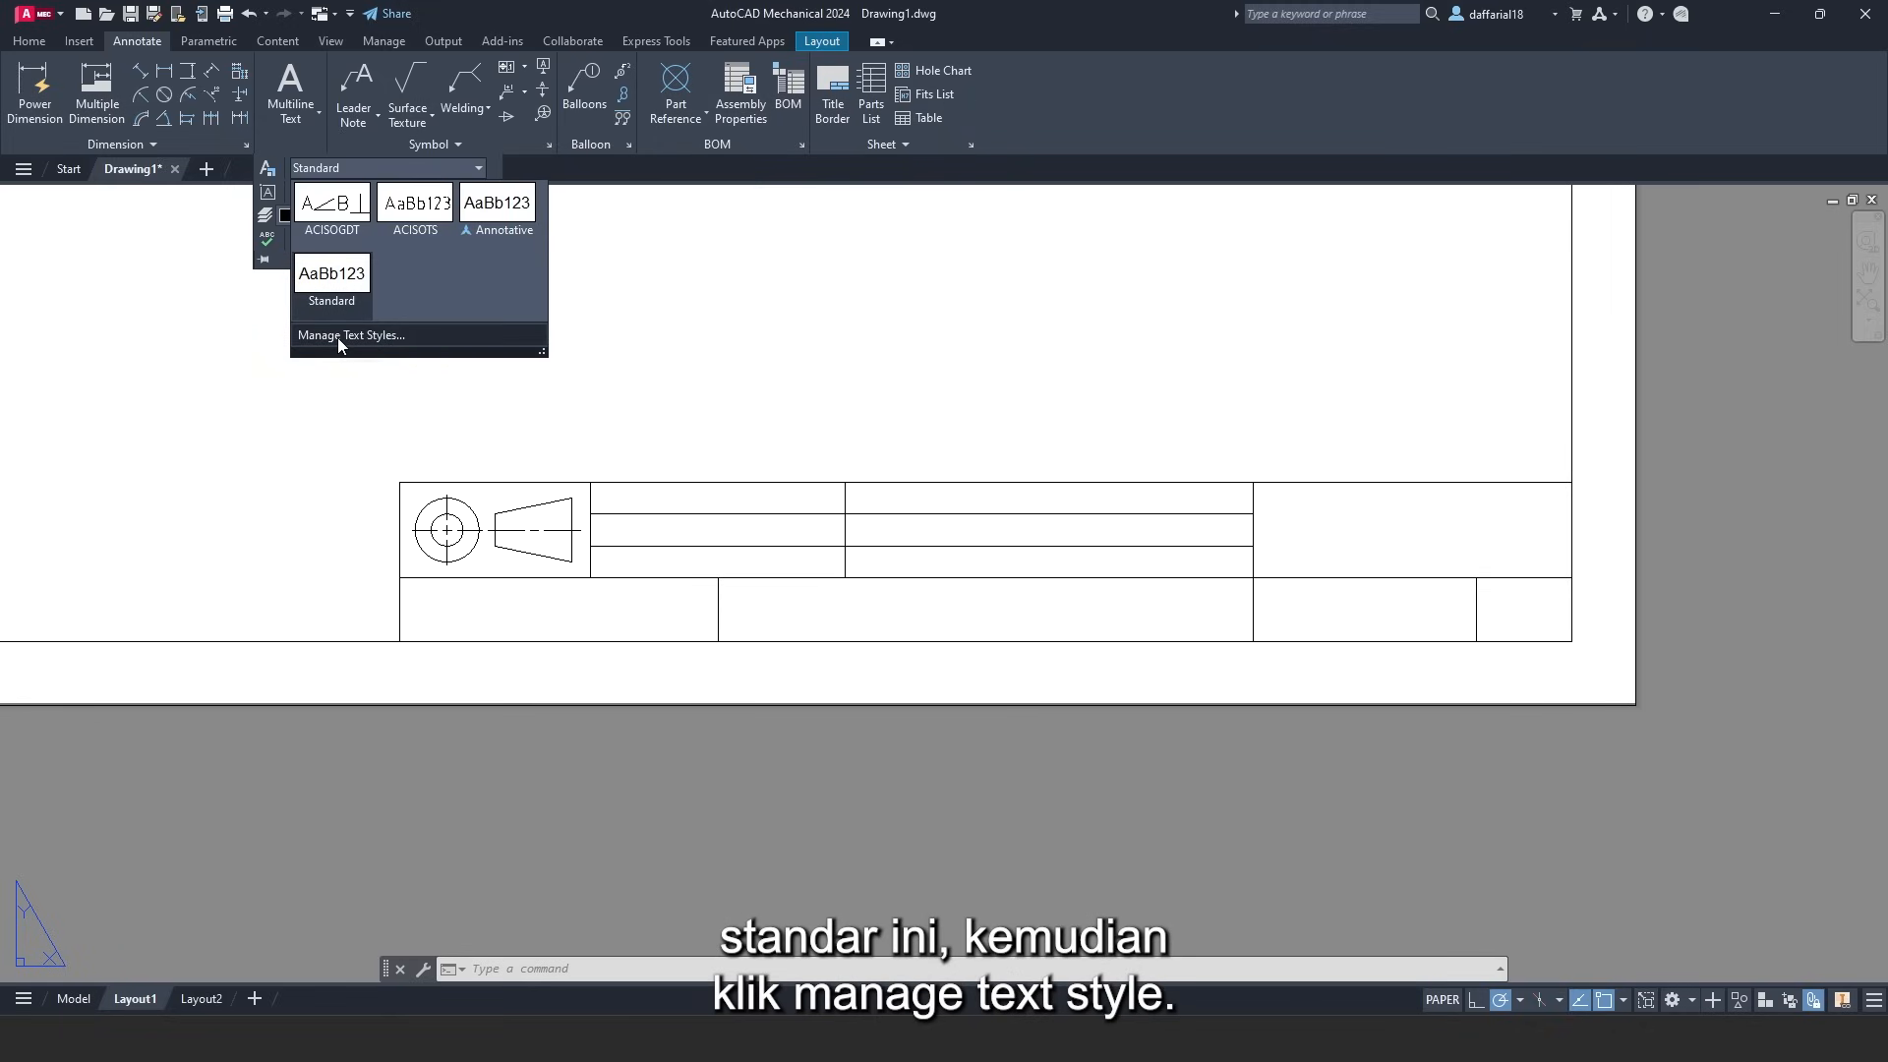
click(338, 337)
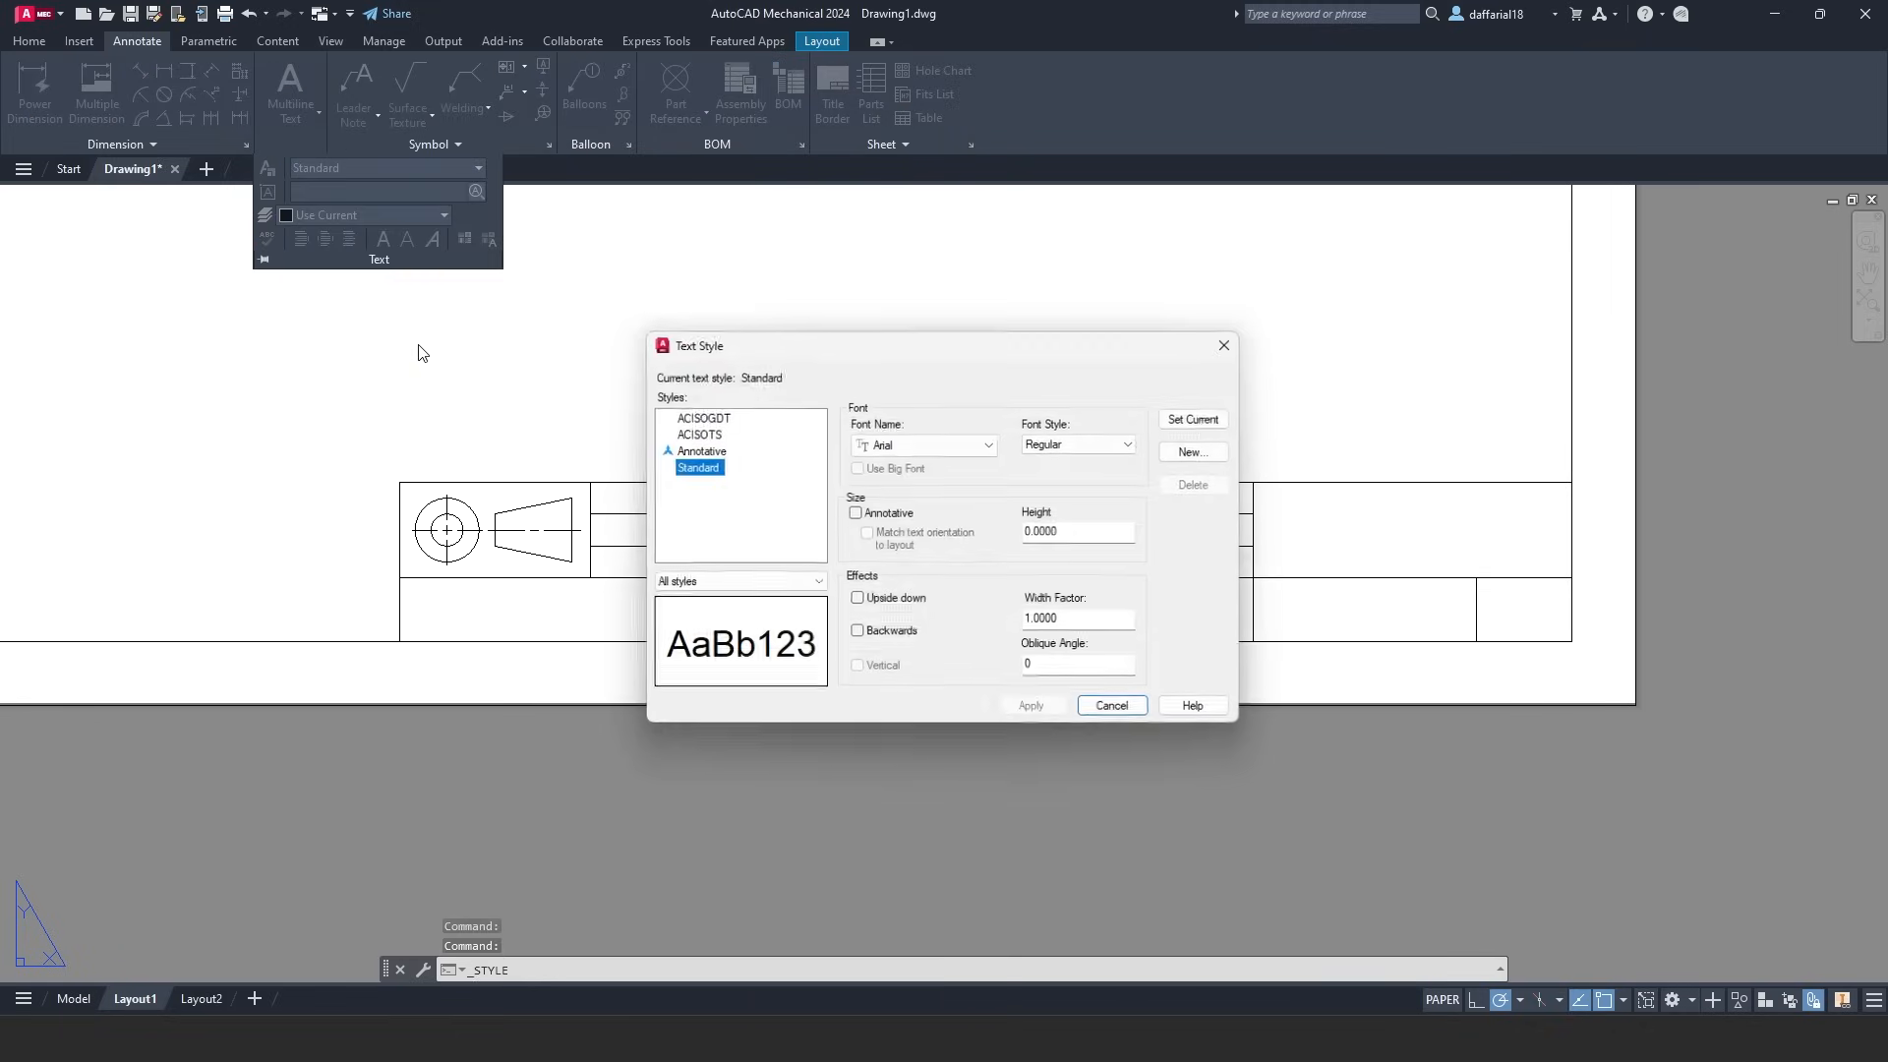
click(1209, 455)
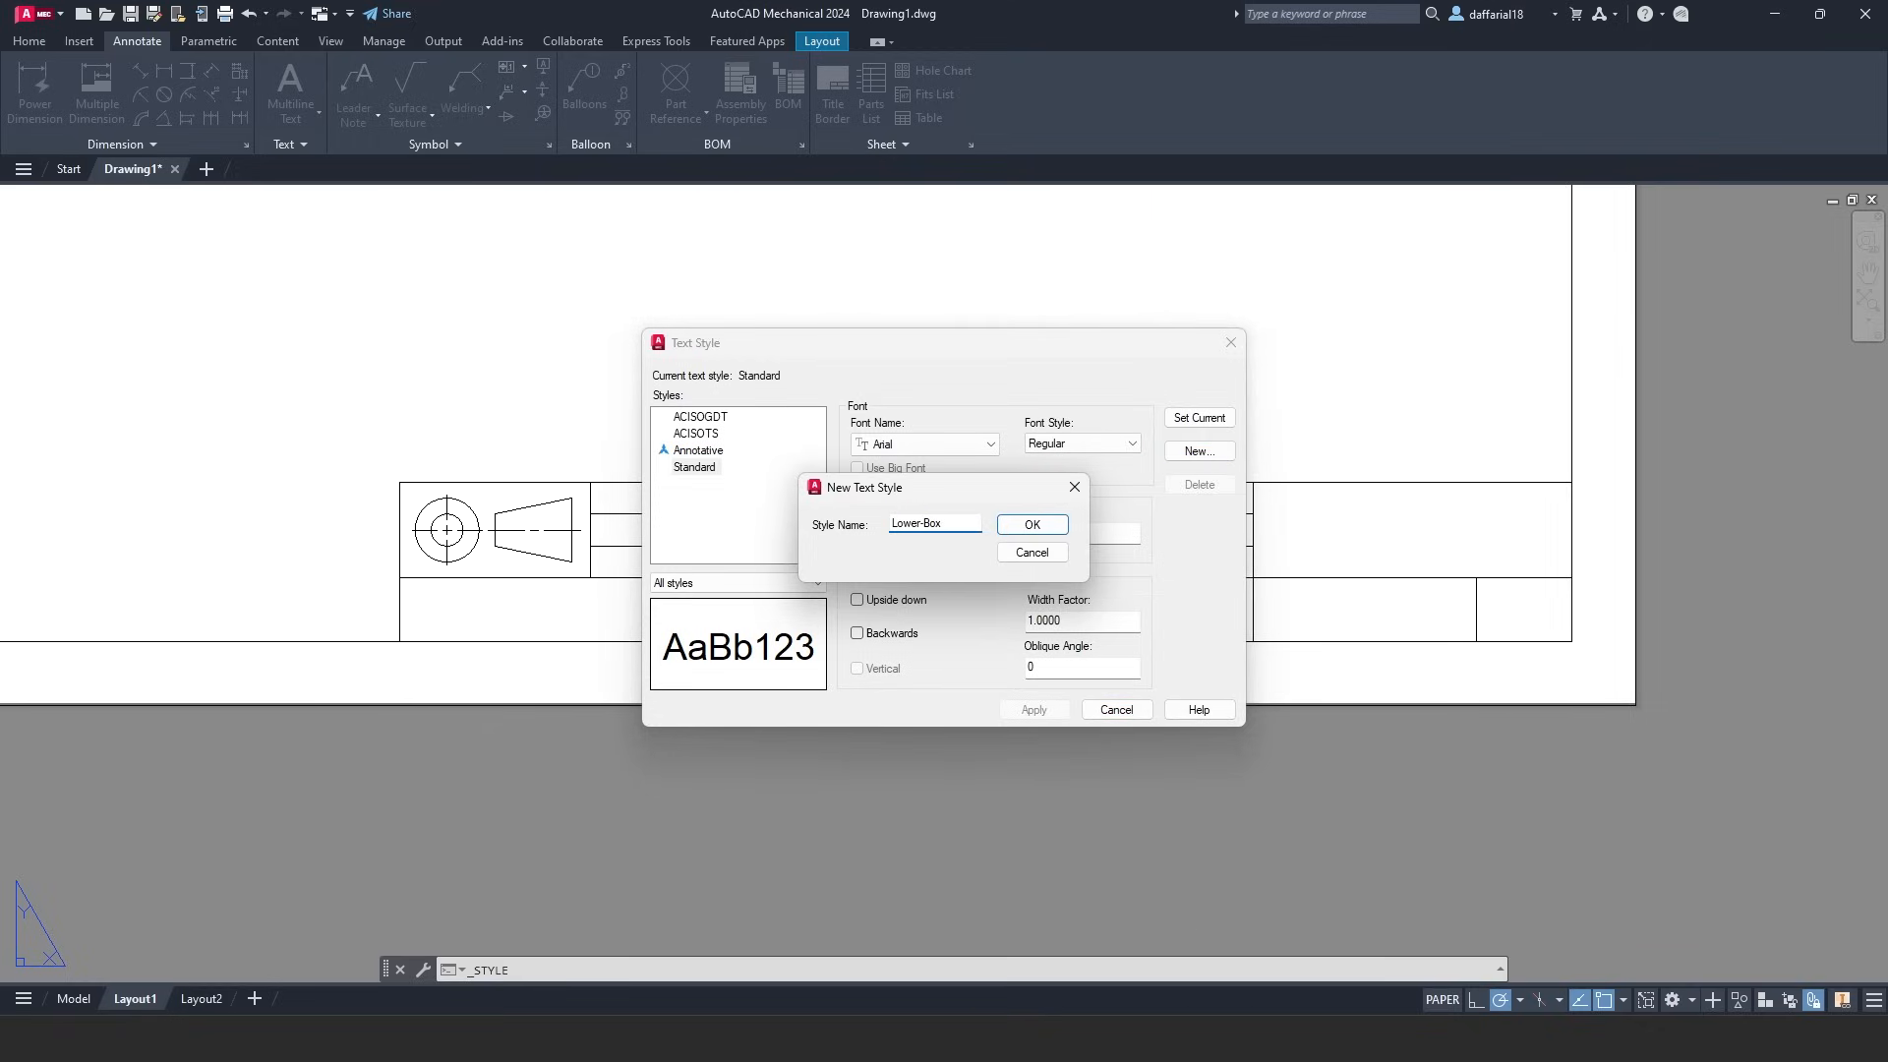
click(1023, 528)
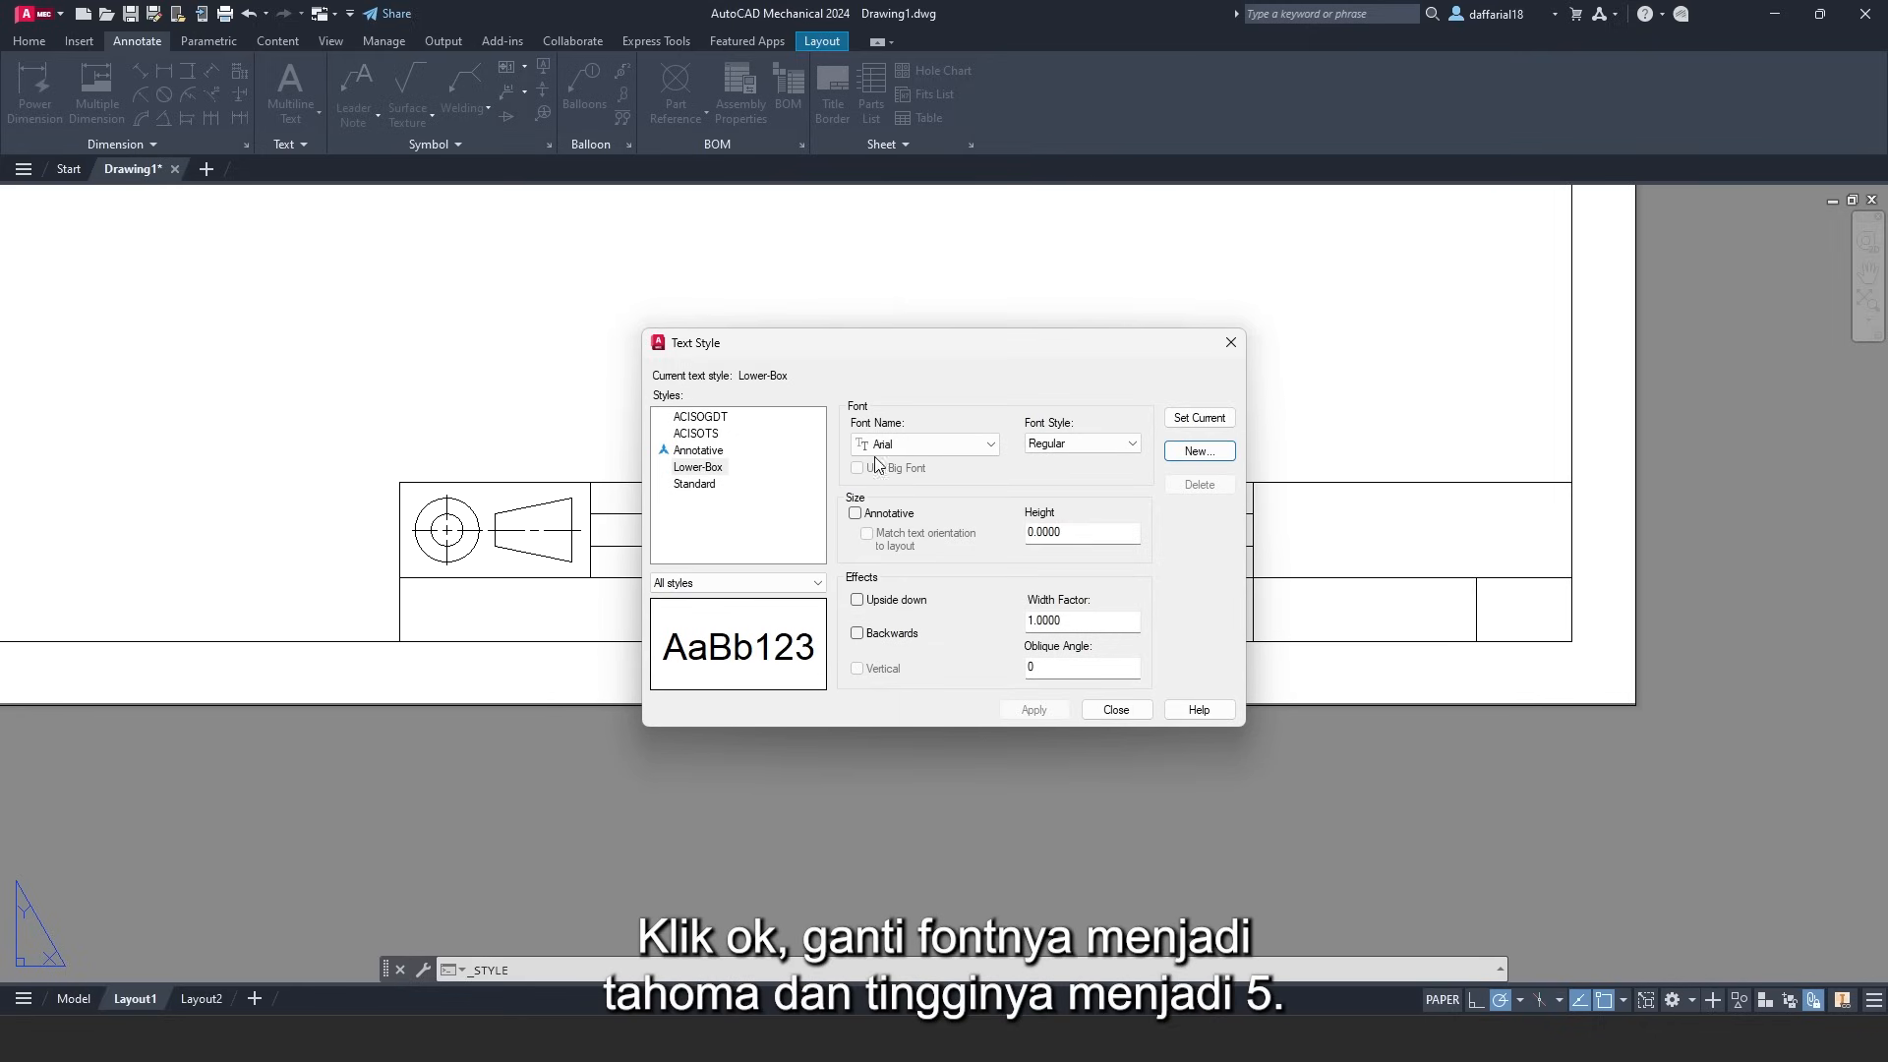
- Give Lower-Box the Tahoma font and a text height of 5, and apply it
click(910, 447)
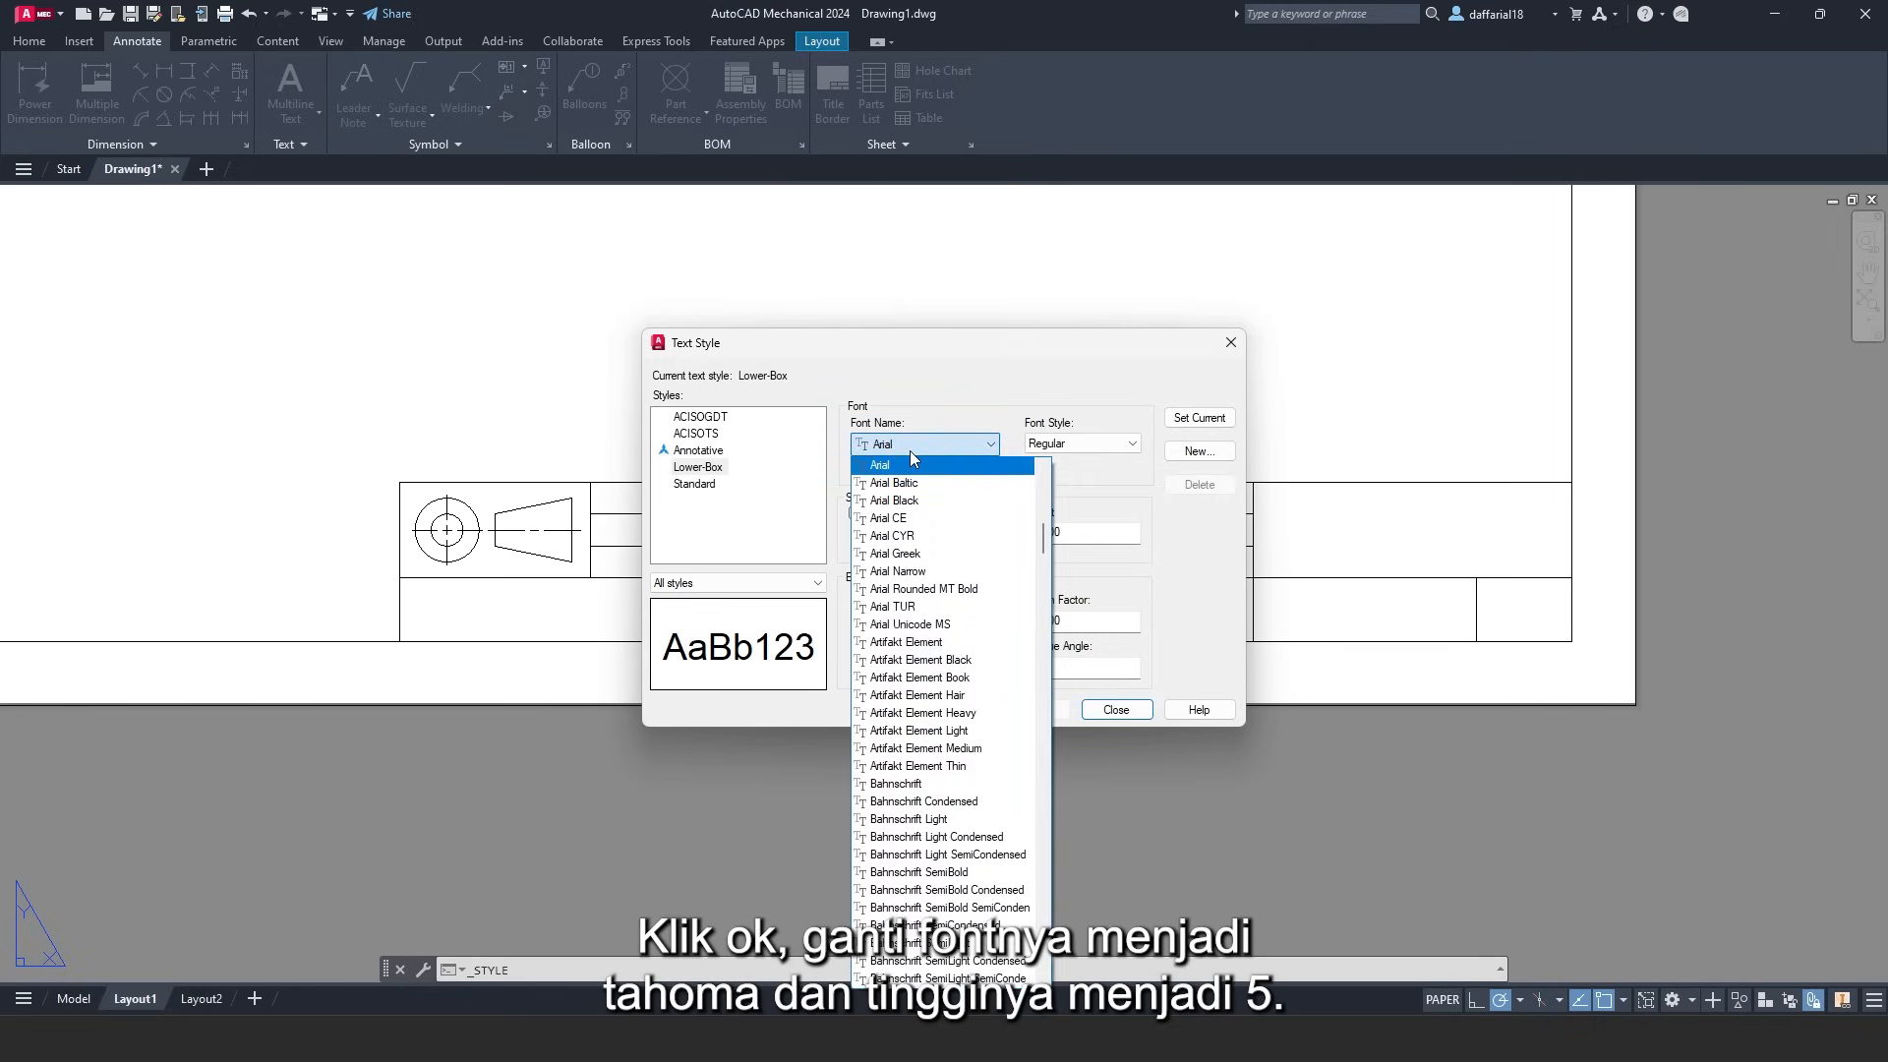
key(t)
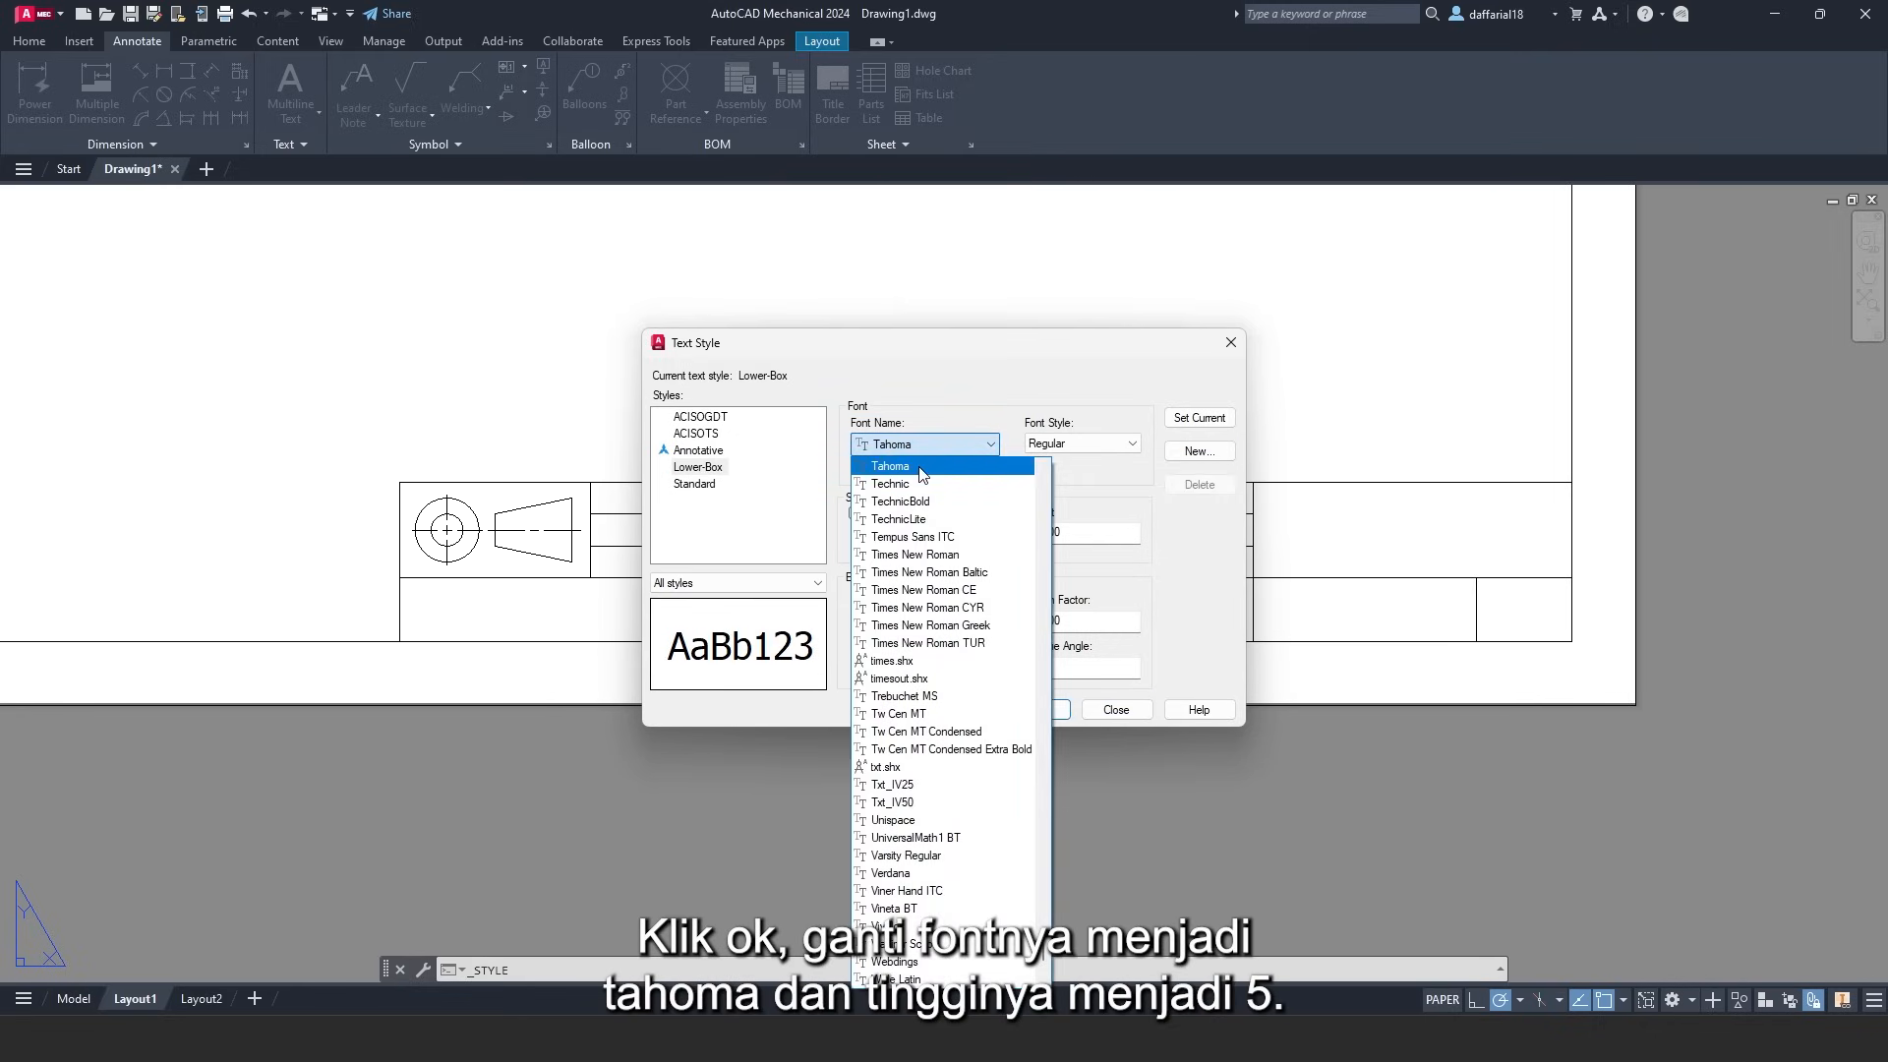
click(919, 467)
drag(1074, 534, 1055, 535)
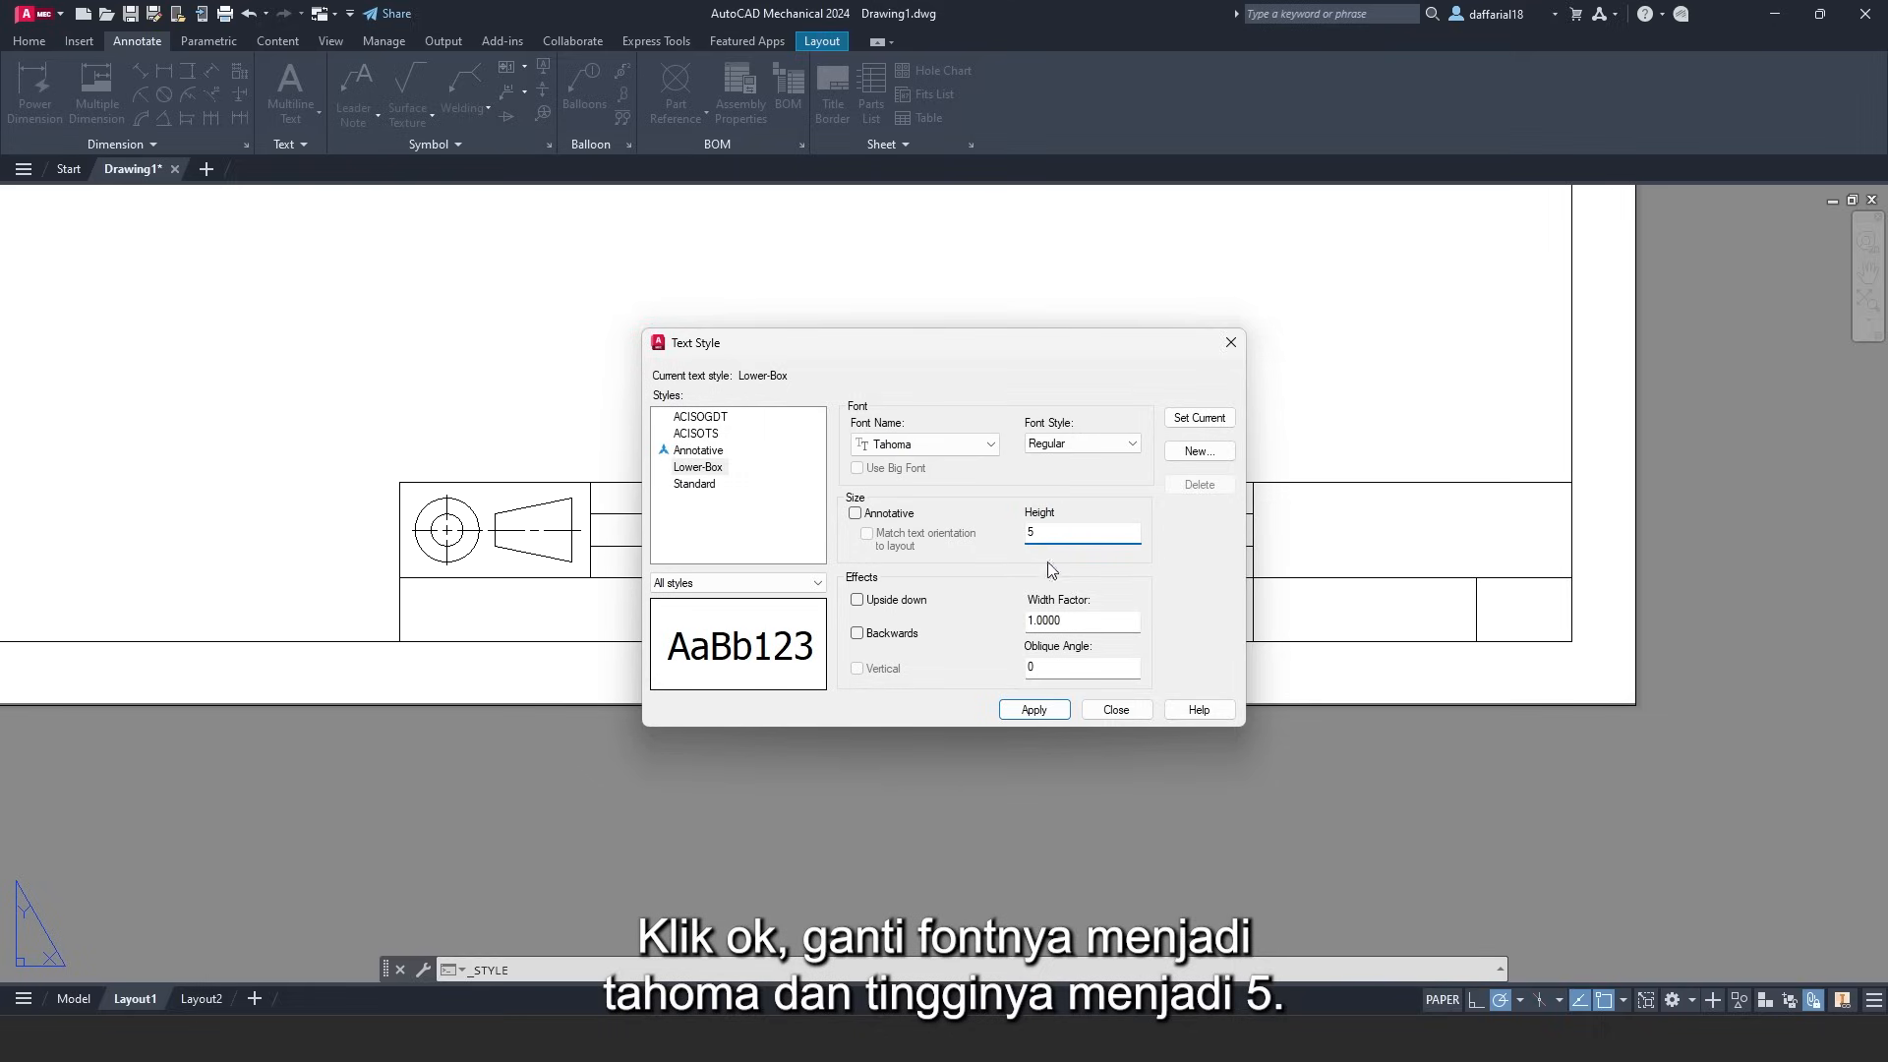
text(5)
click(1034, 712)
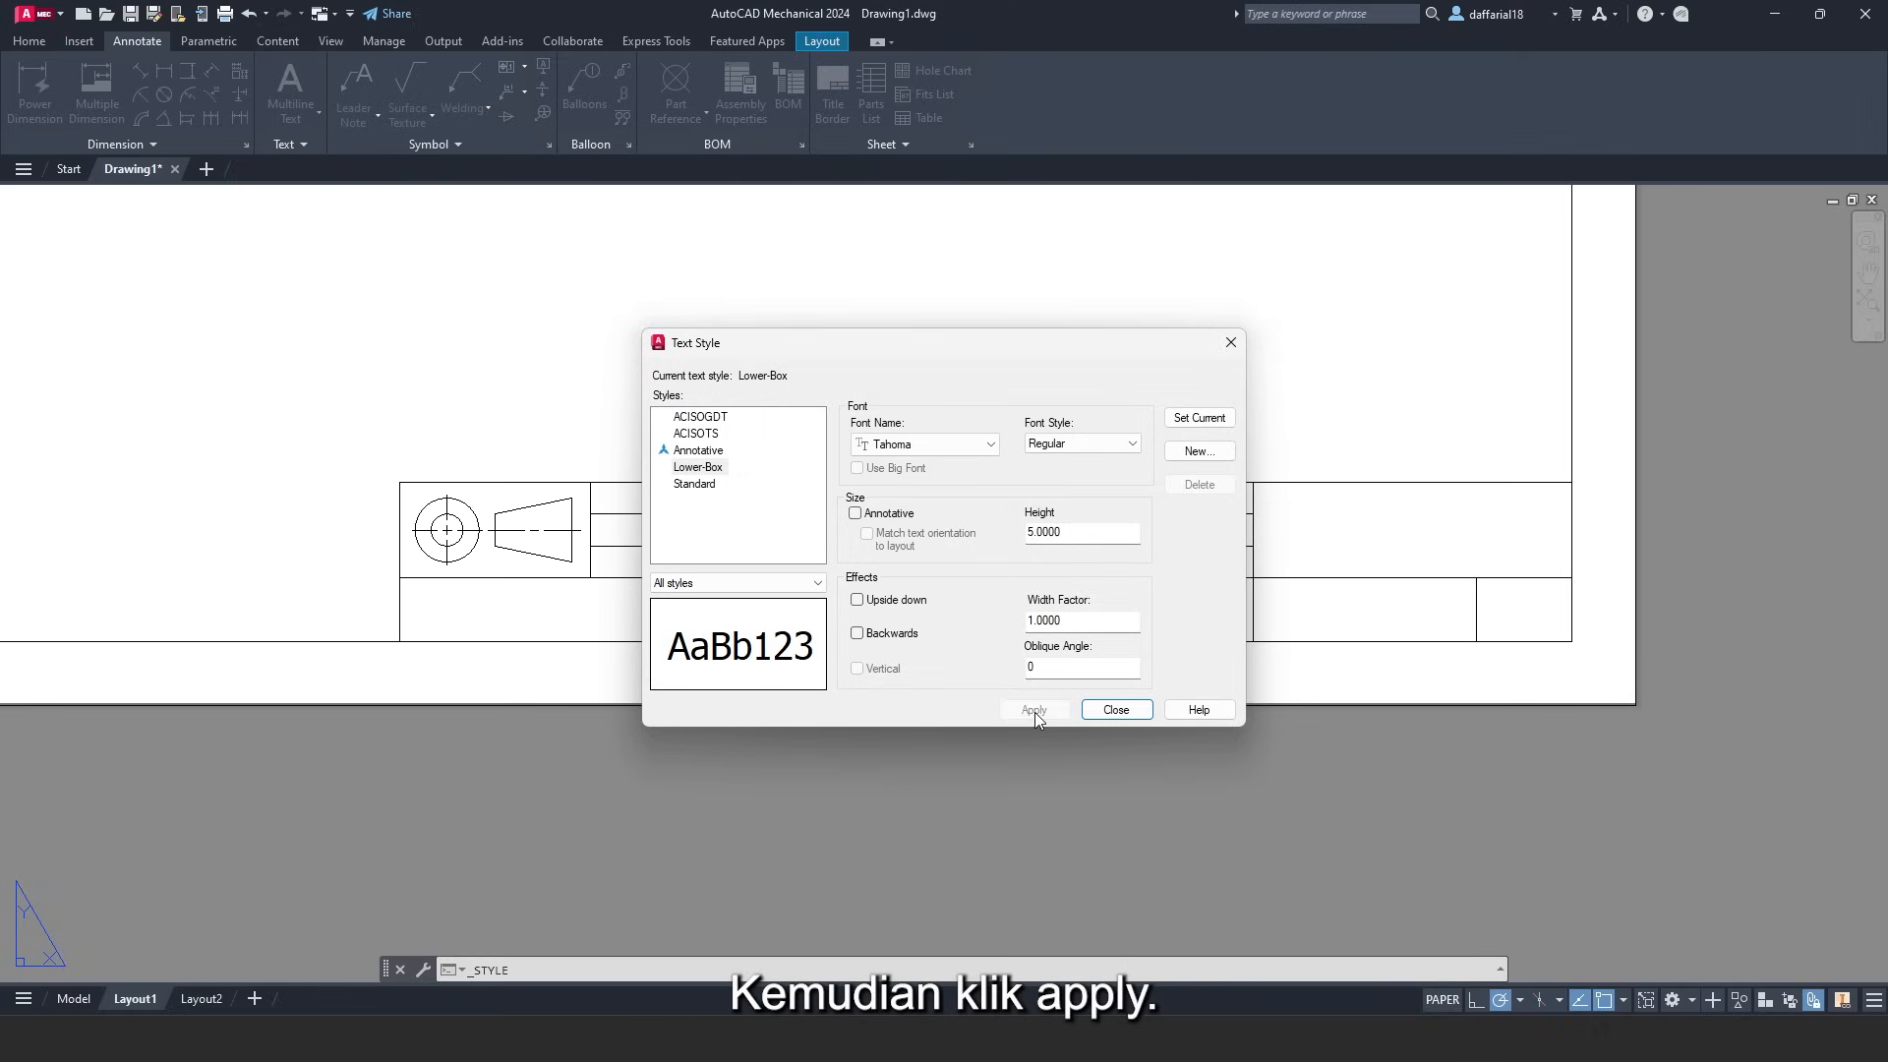
click(1199, 453)
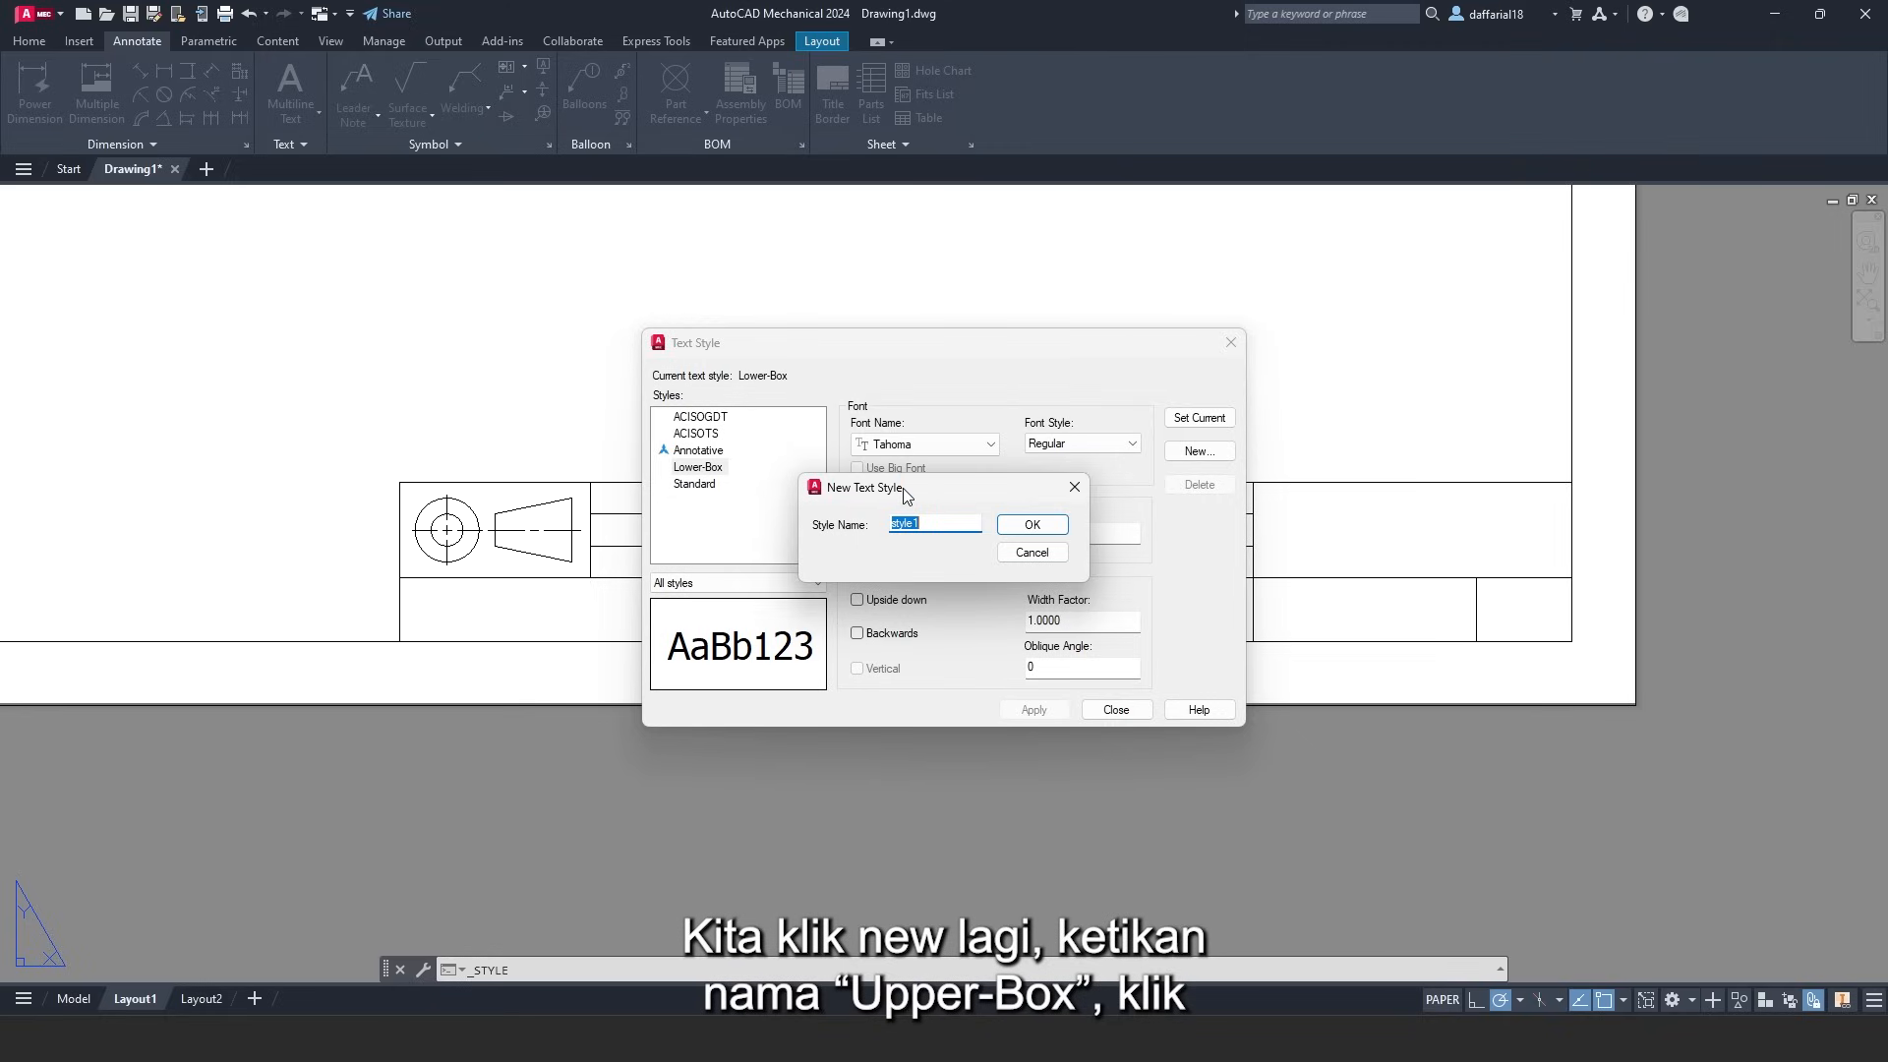
- Create the Upper-Box style in Tahoma at height 3, apply it, and close the dialog
text(Upper-Box)
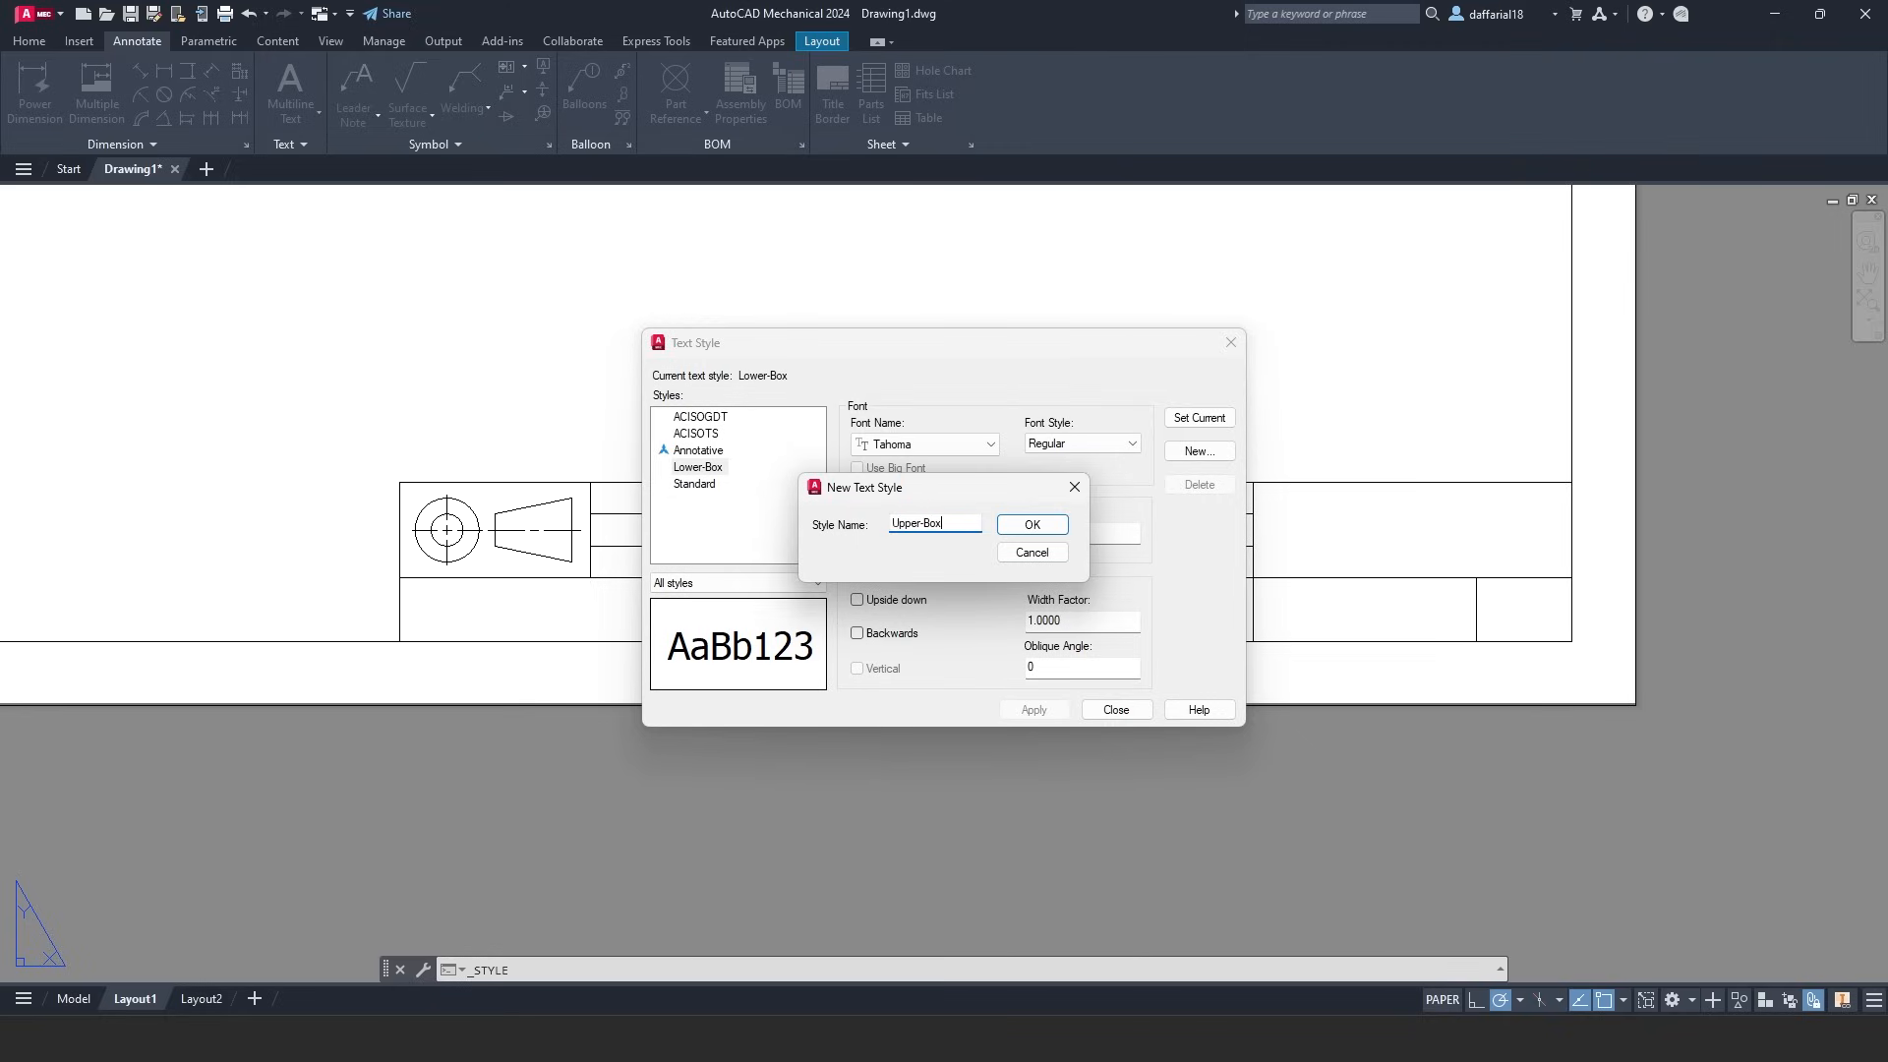
click(1038, 529)
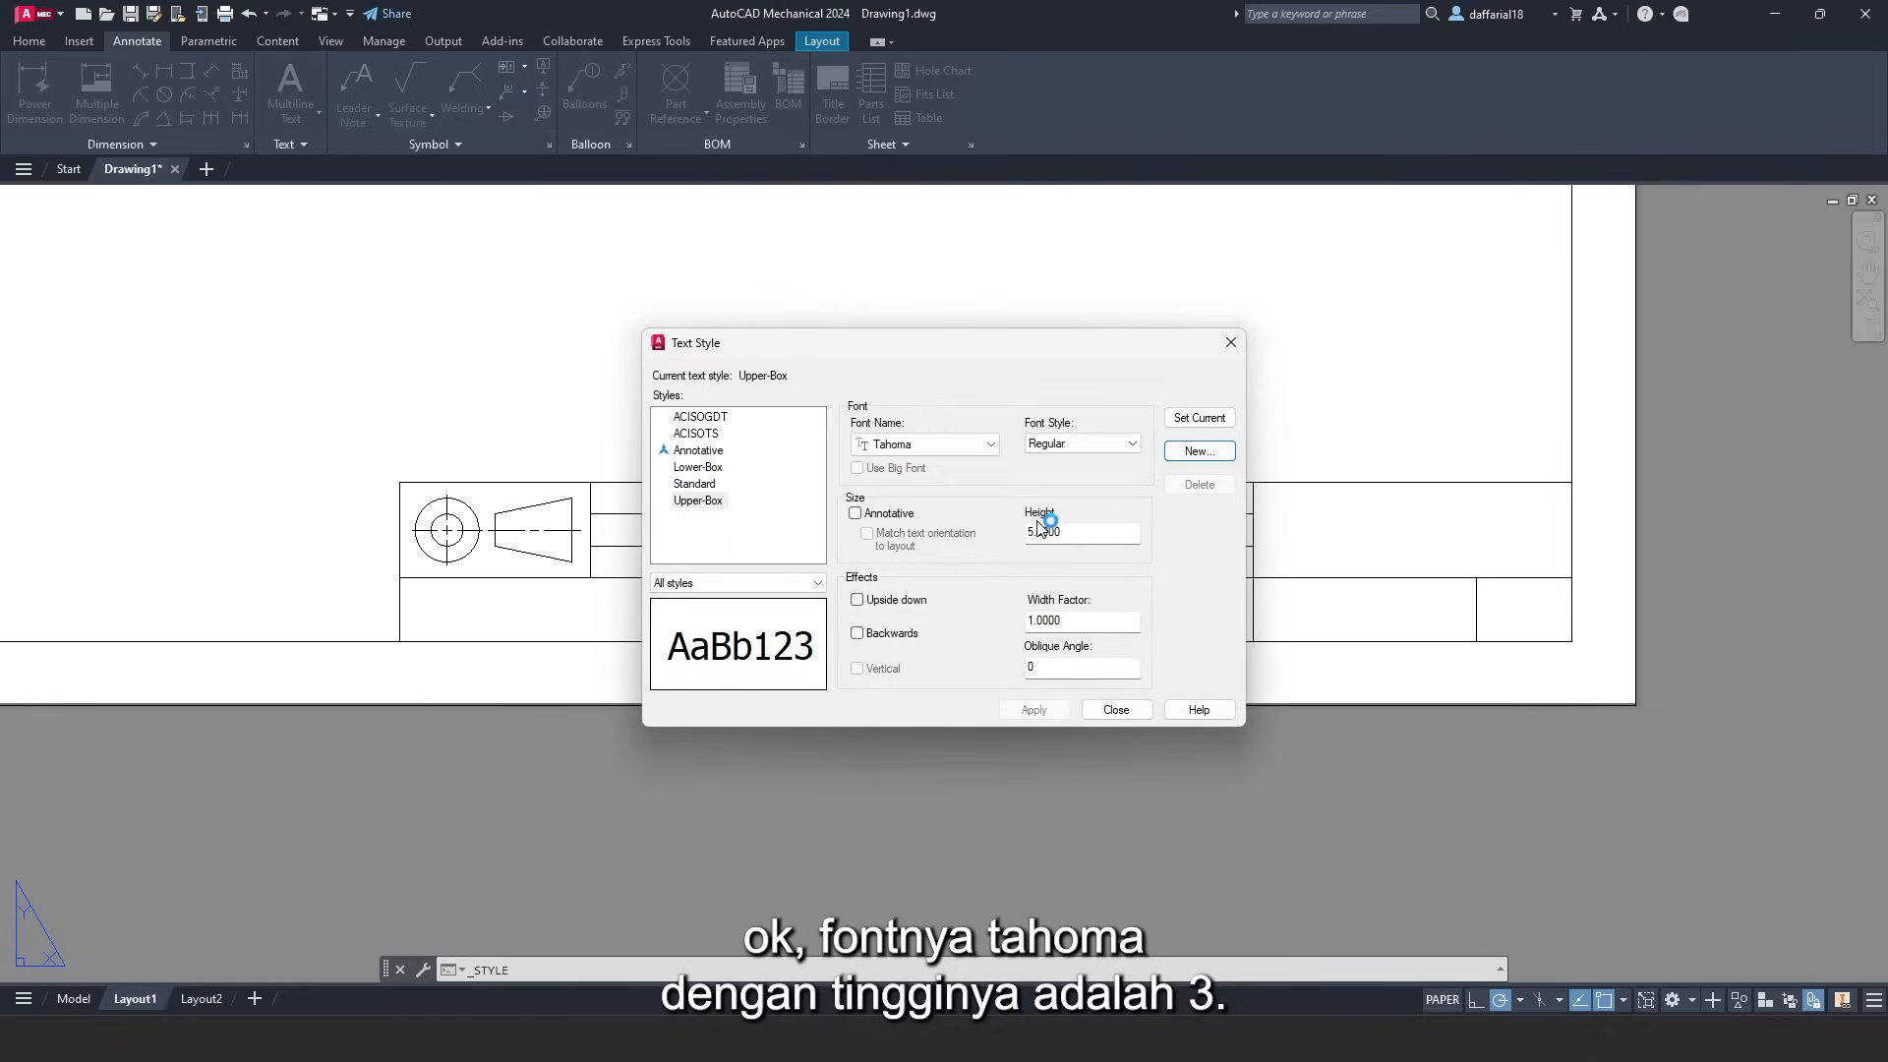
click(928, 447)
click(922, 466)
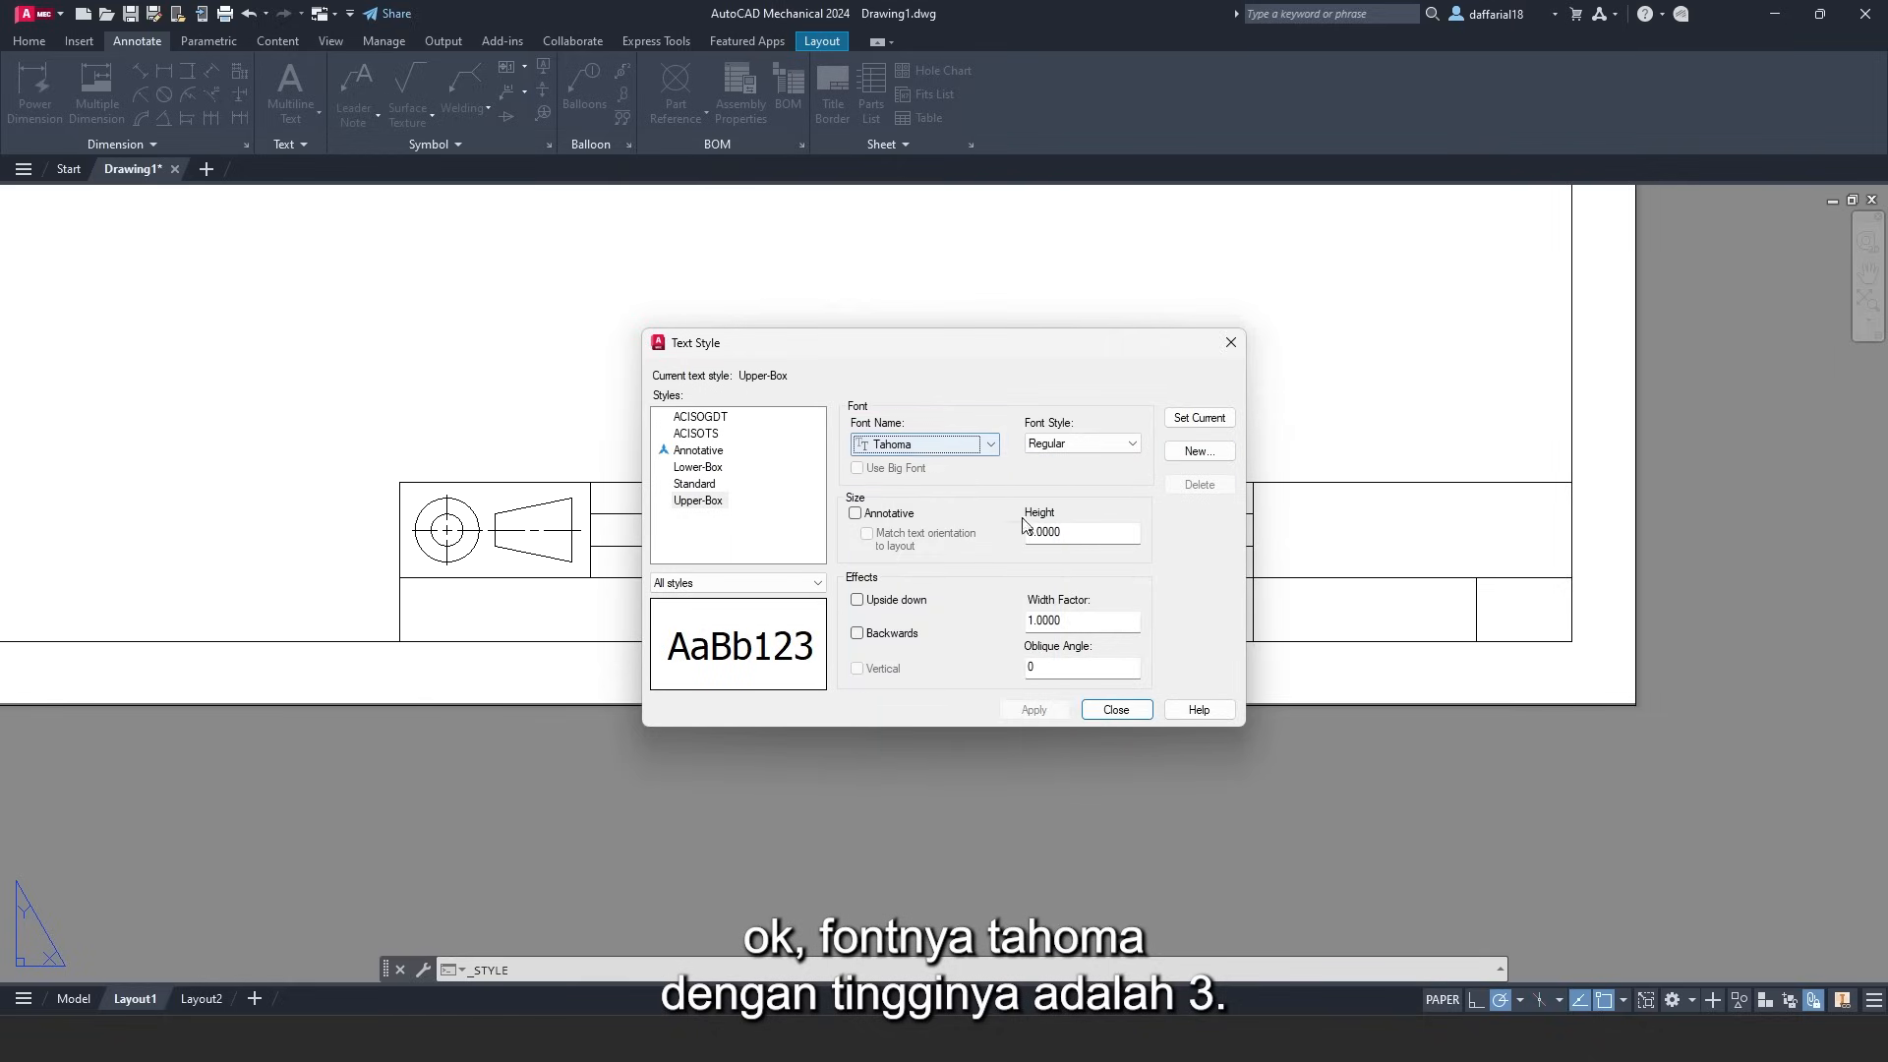
text(3)
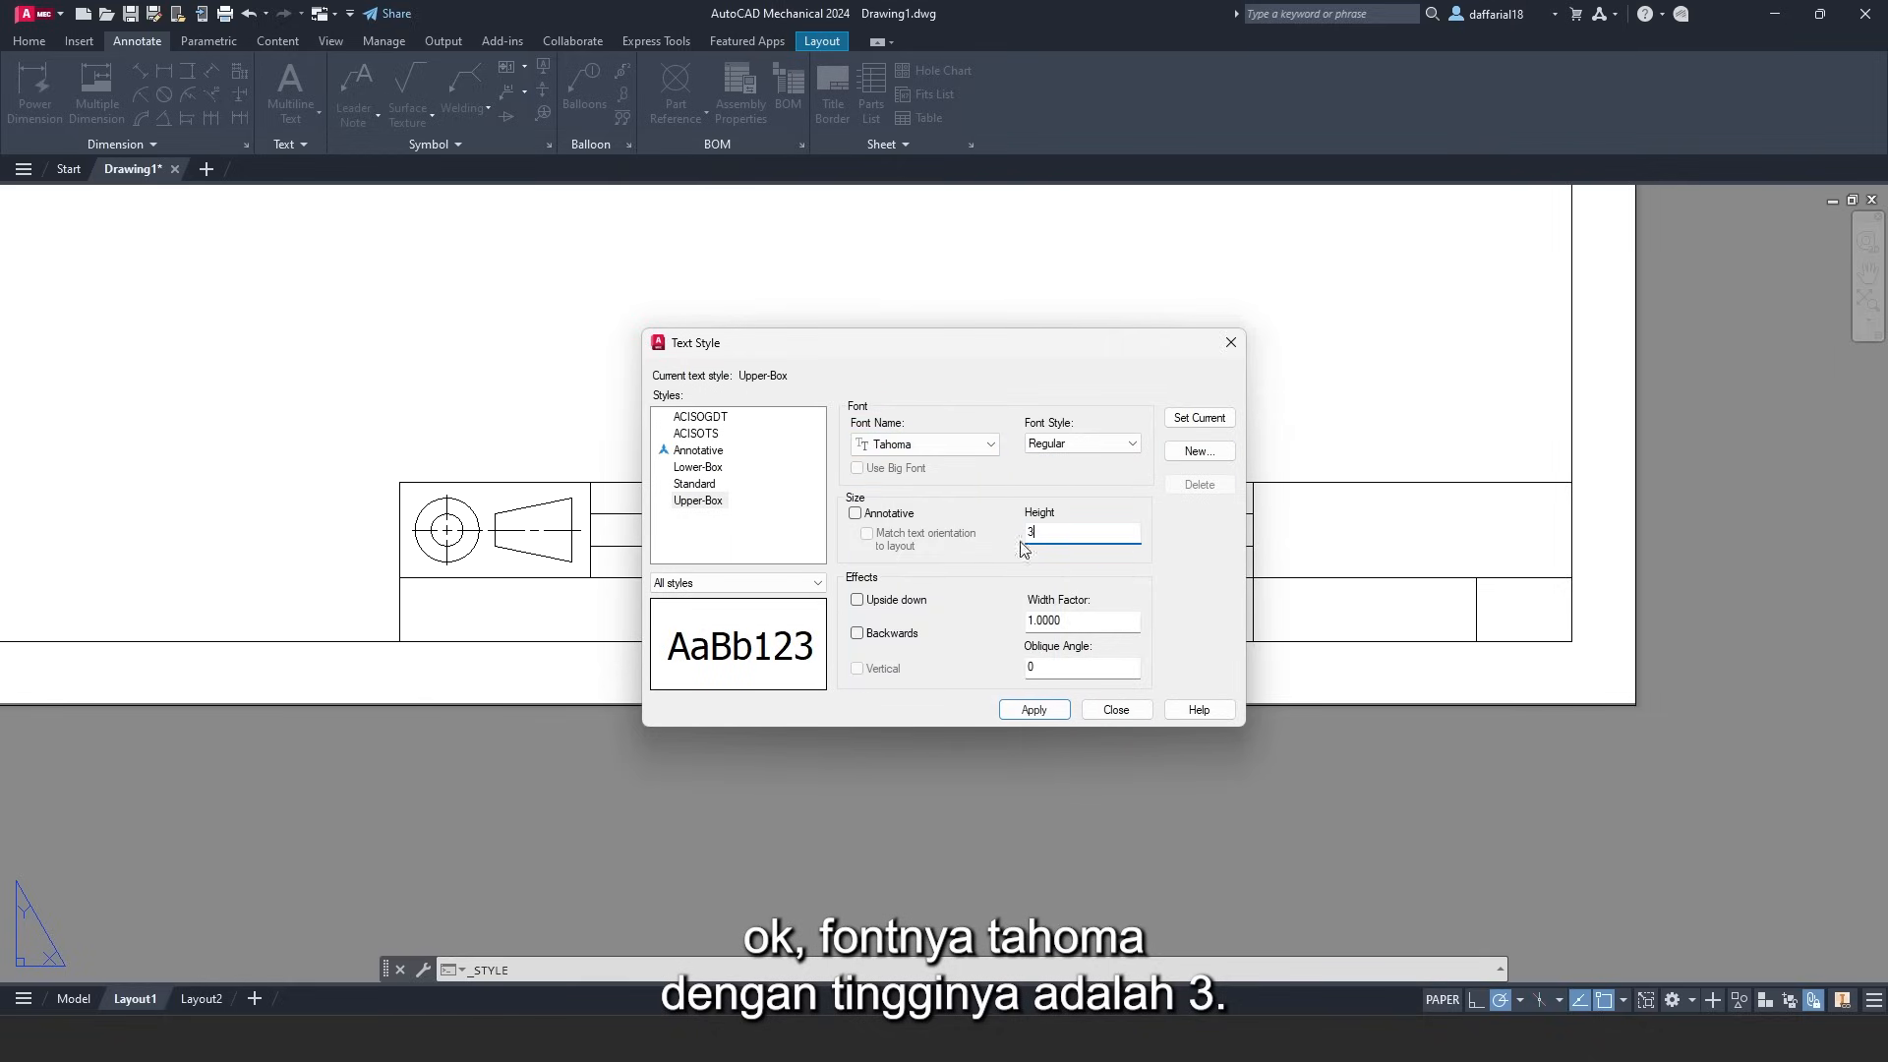
click(1048, 710)
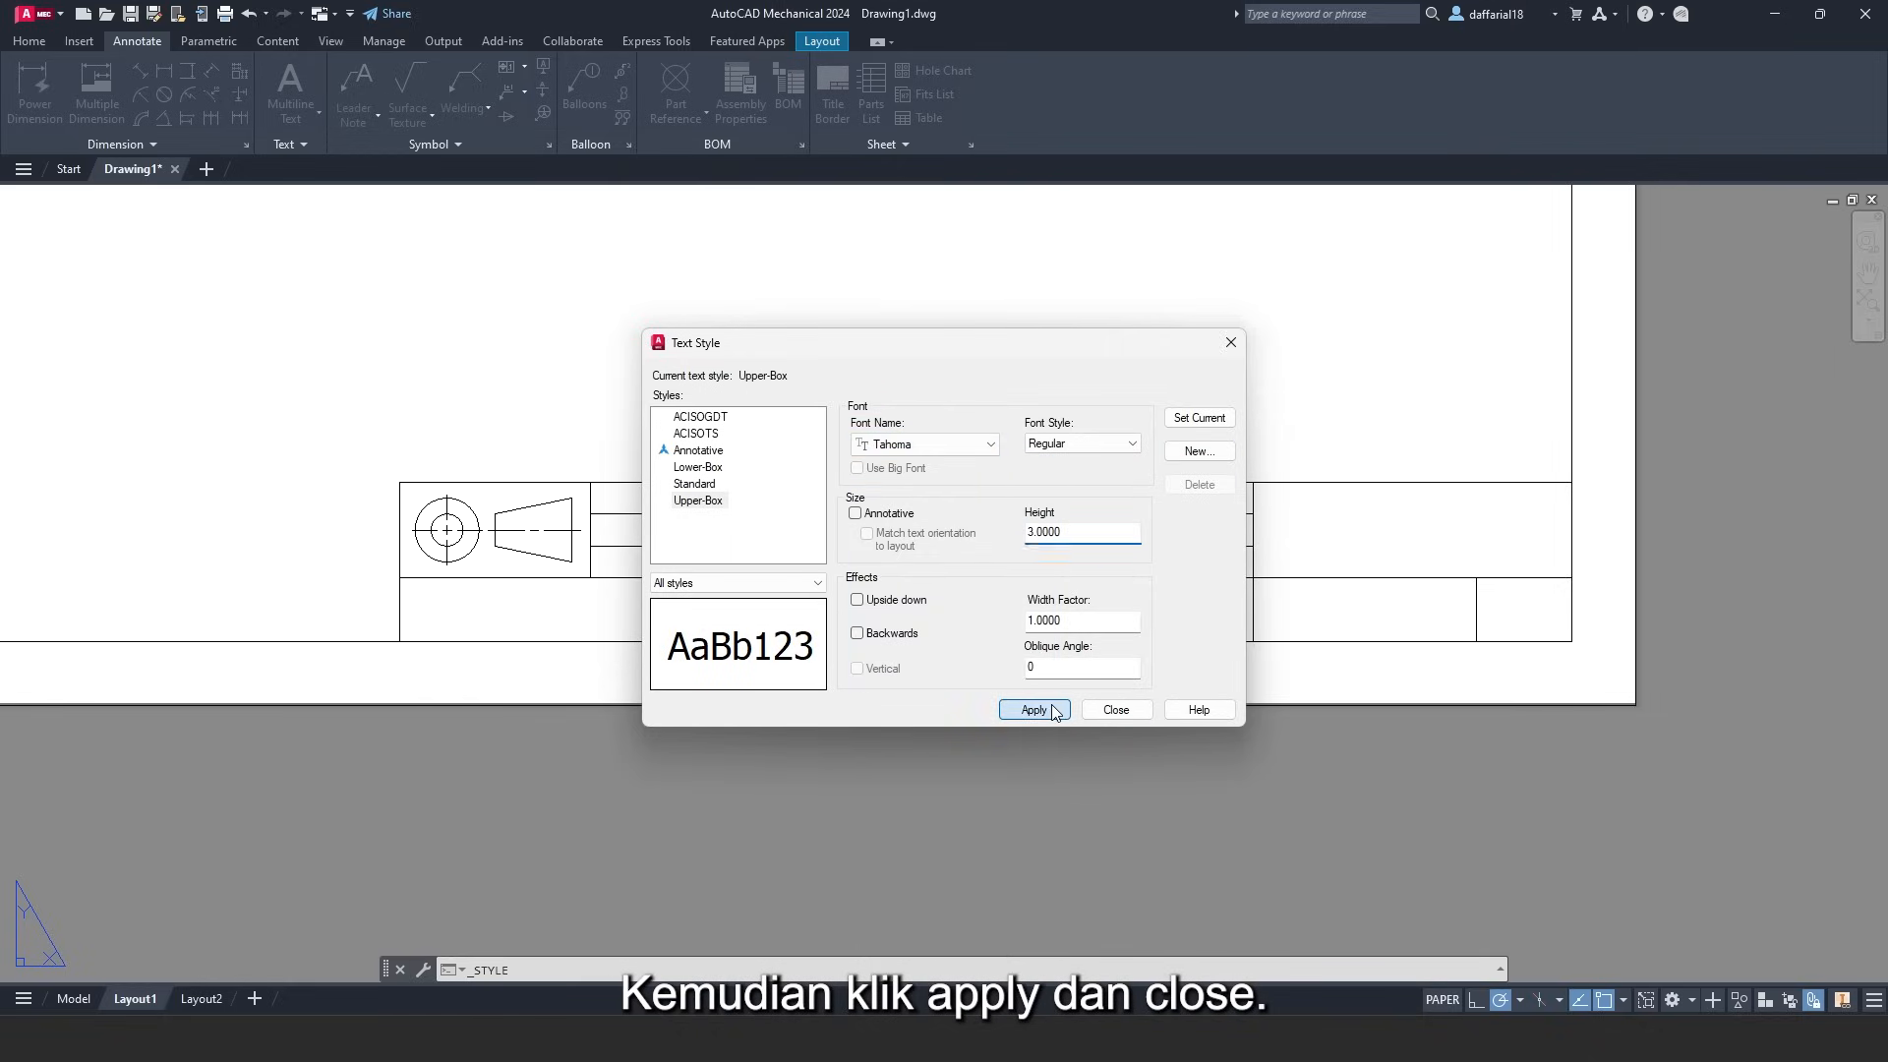
click(1114, 710)
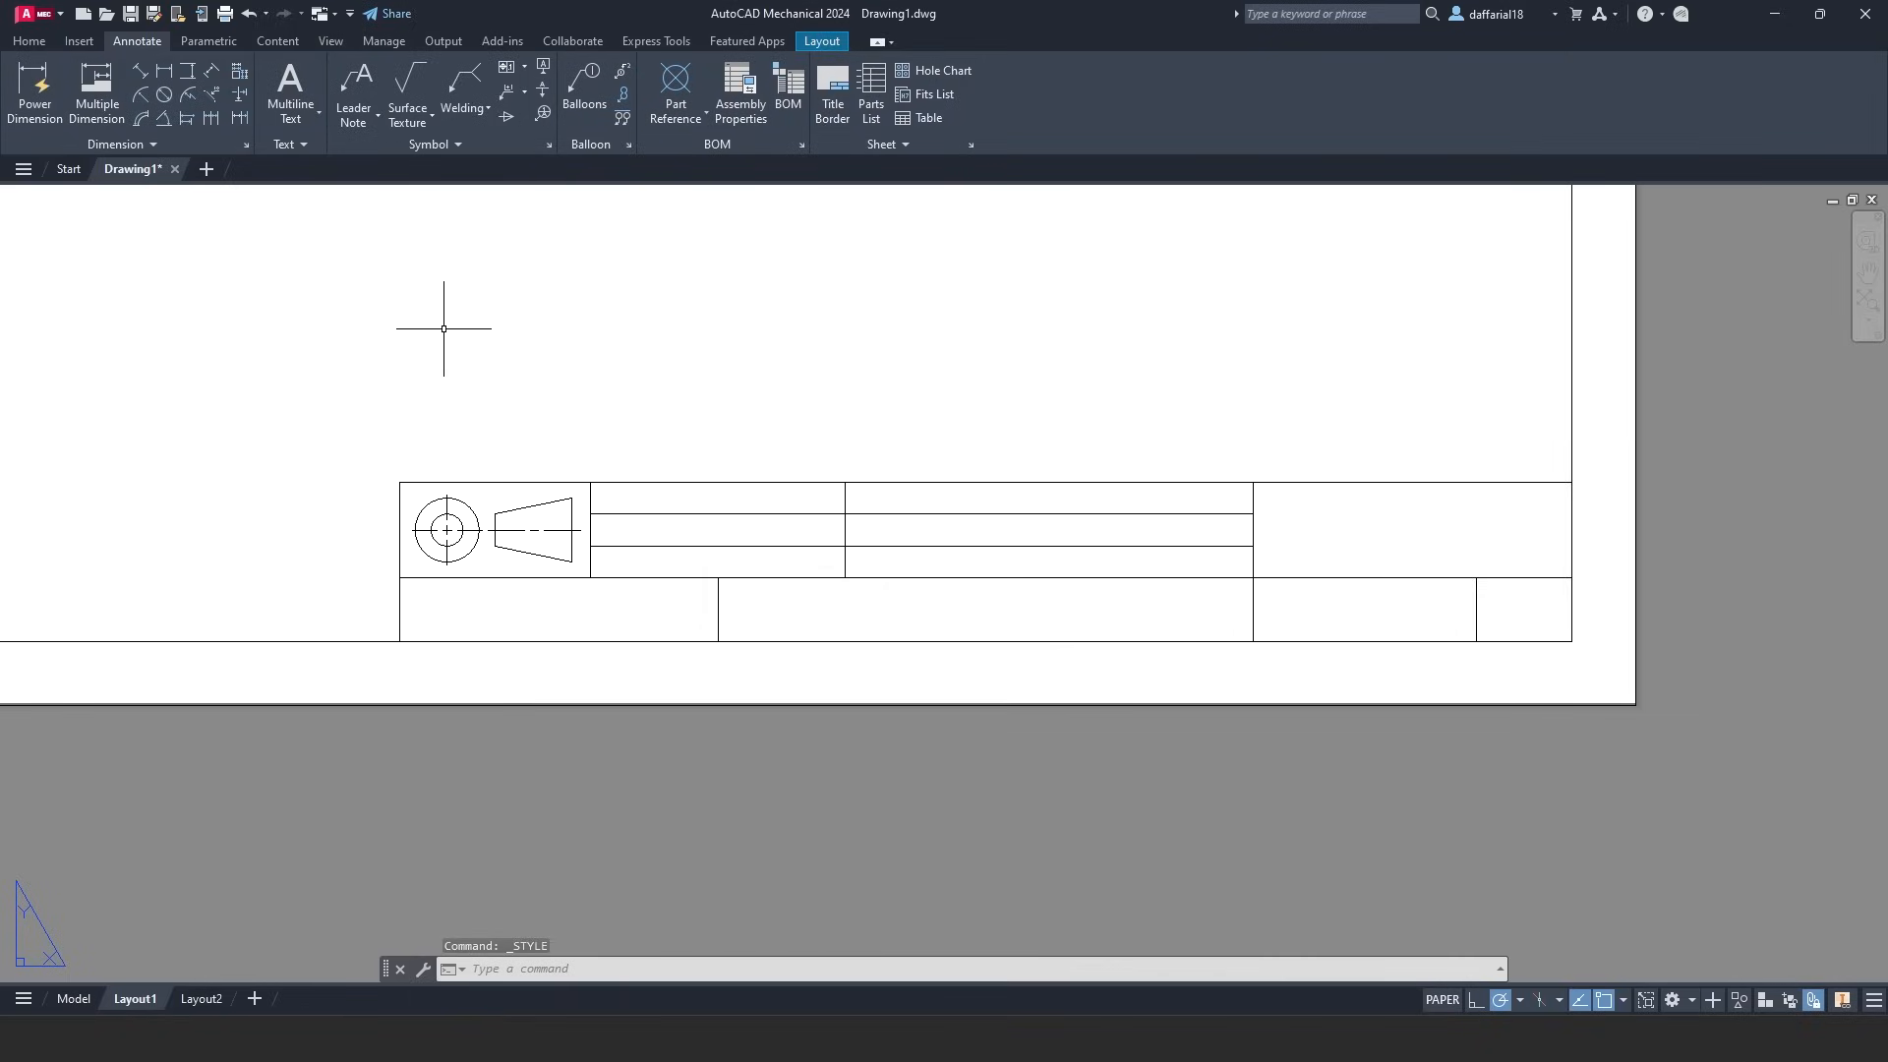
- Make Lower-Box current and write 'UNIV. TELKOM' middle-centred in the title block's bottom-left cell
click(299, 145)
click(464, 172)
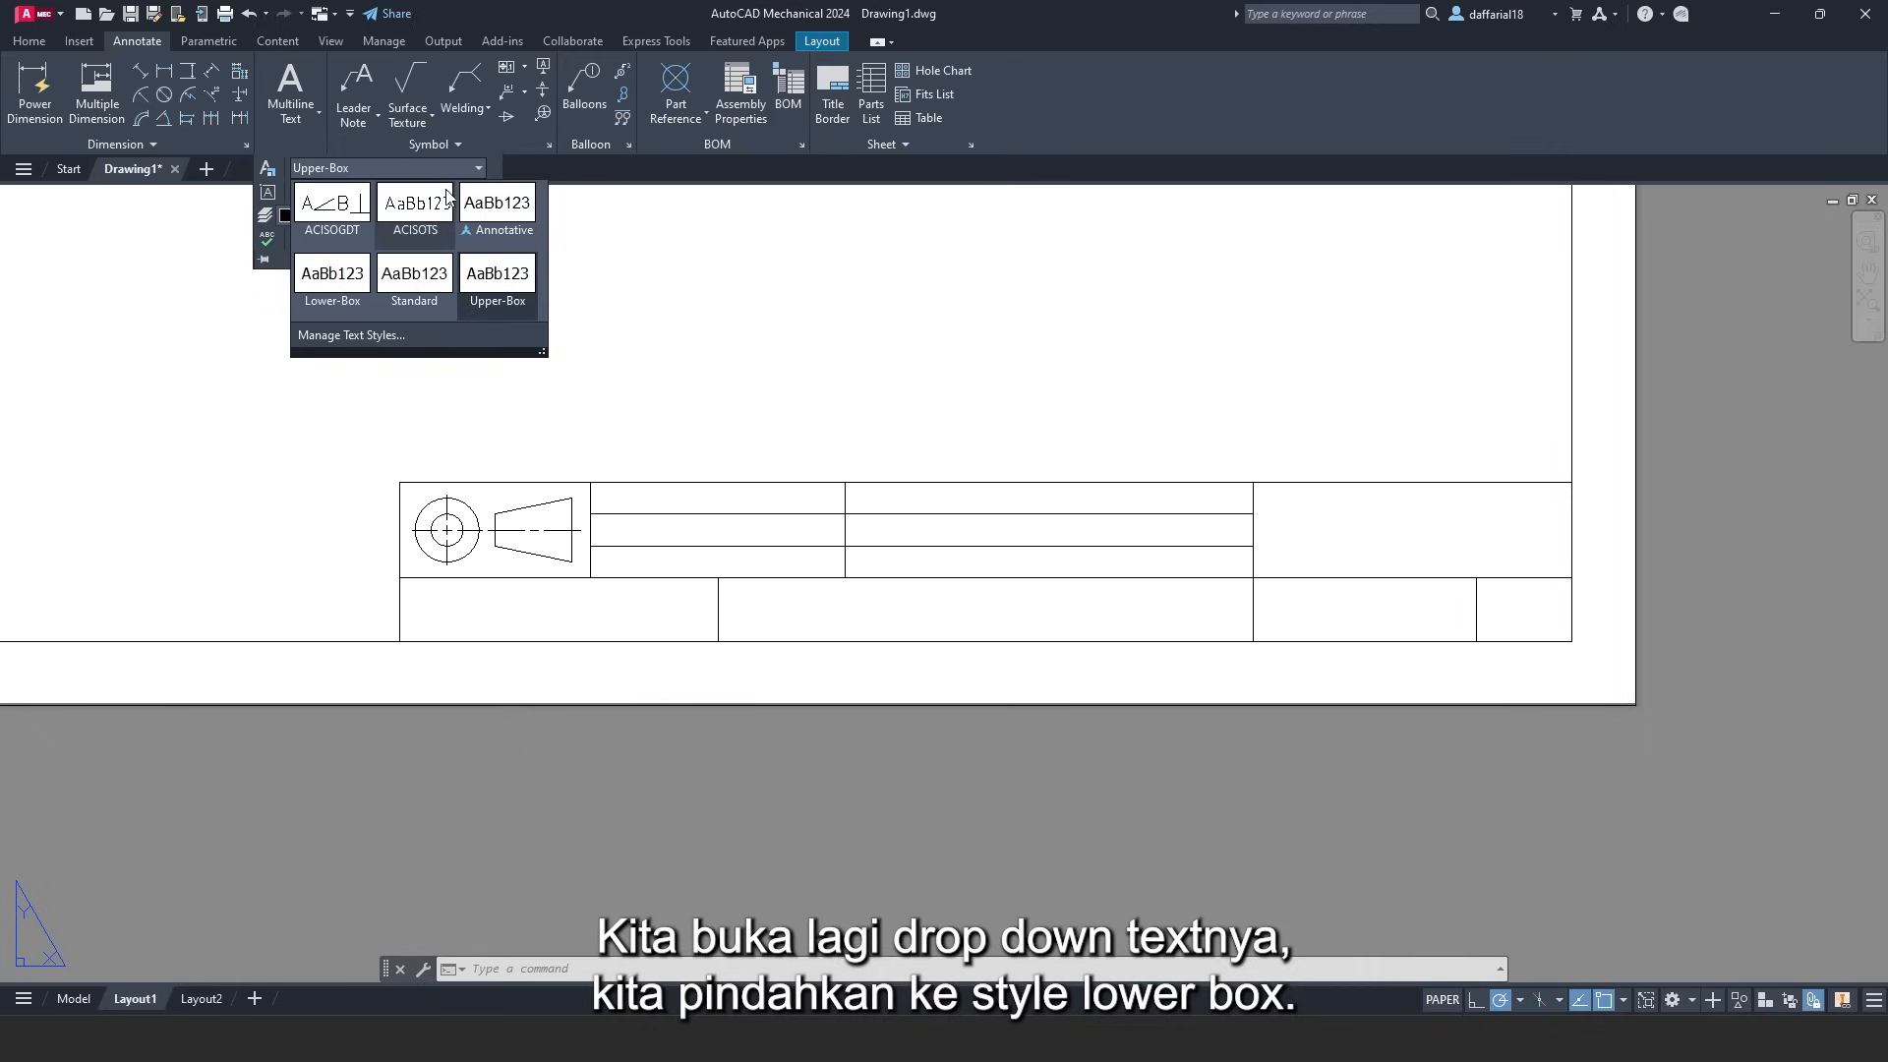
click(339, 305)
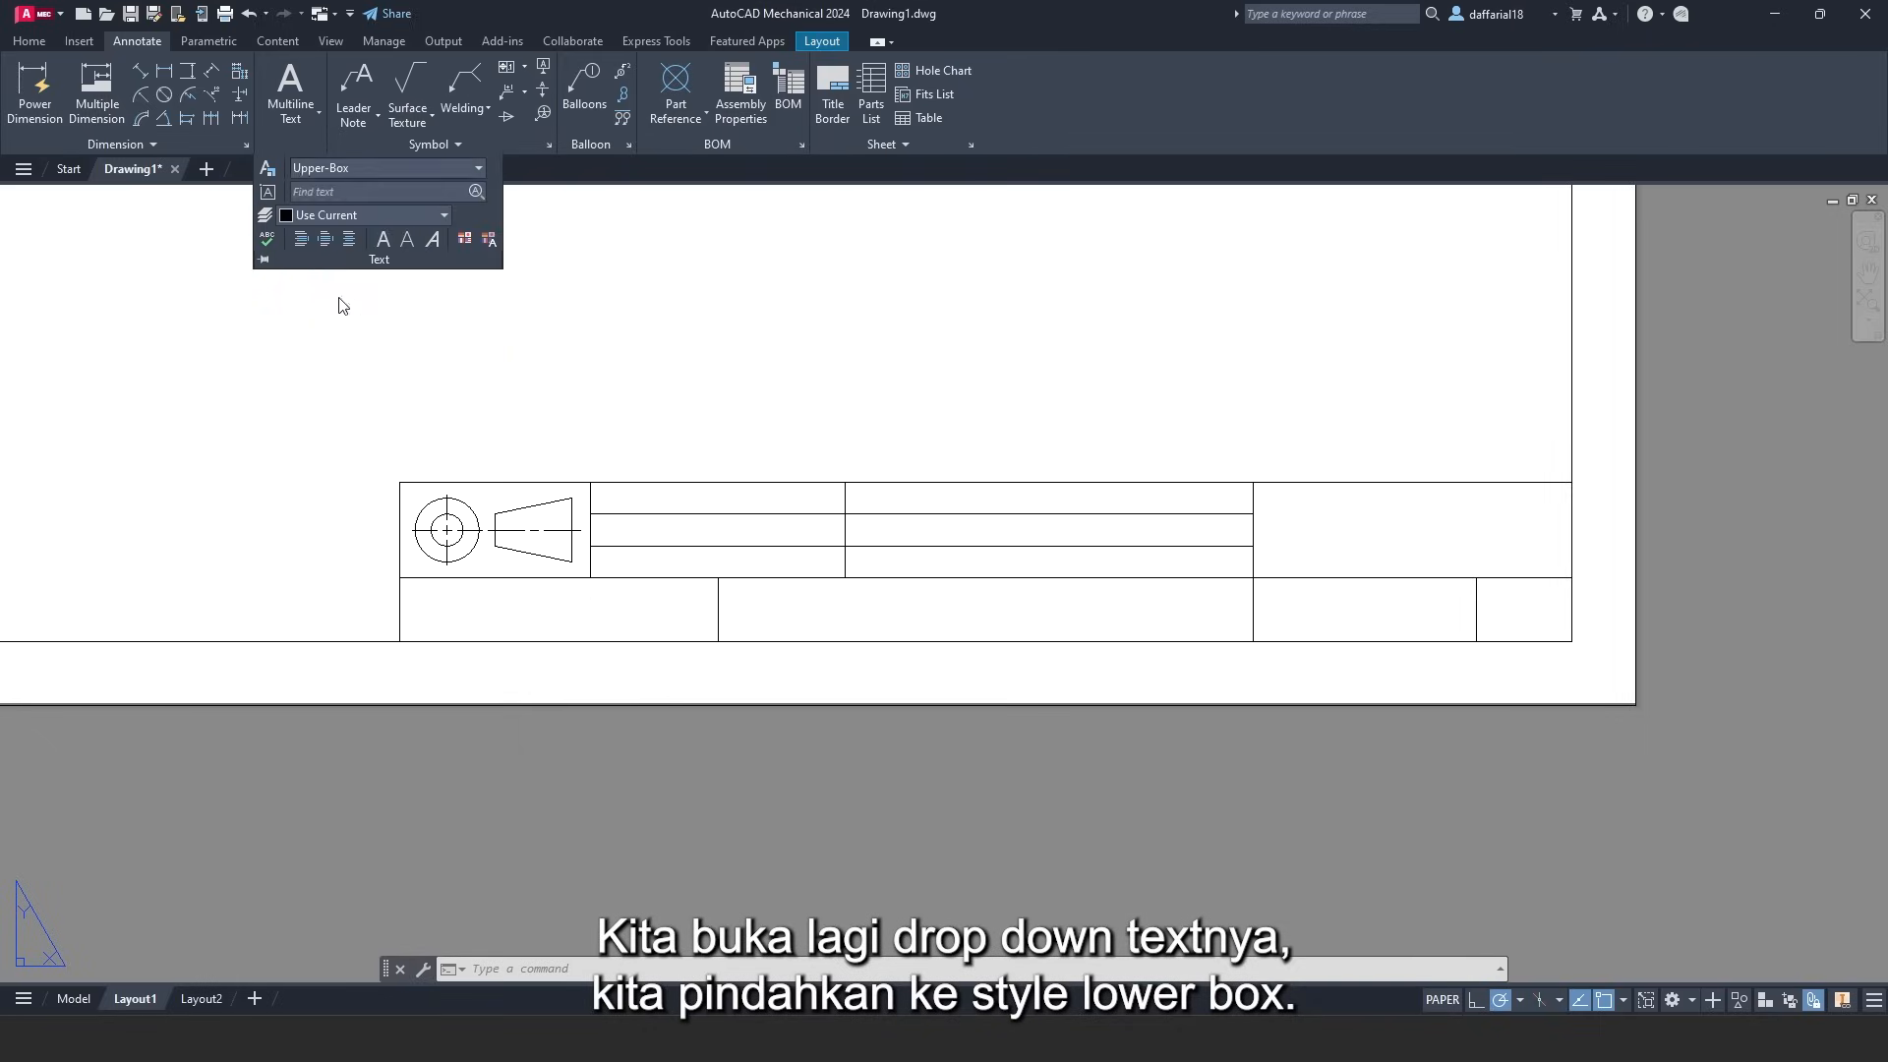
click(291, 87)
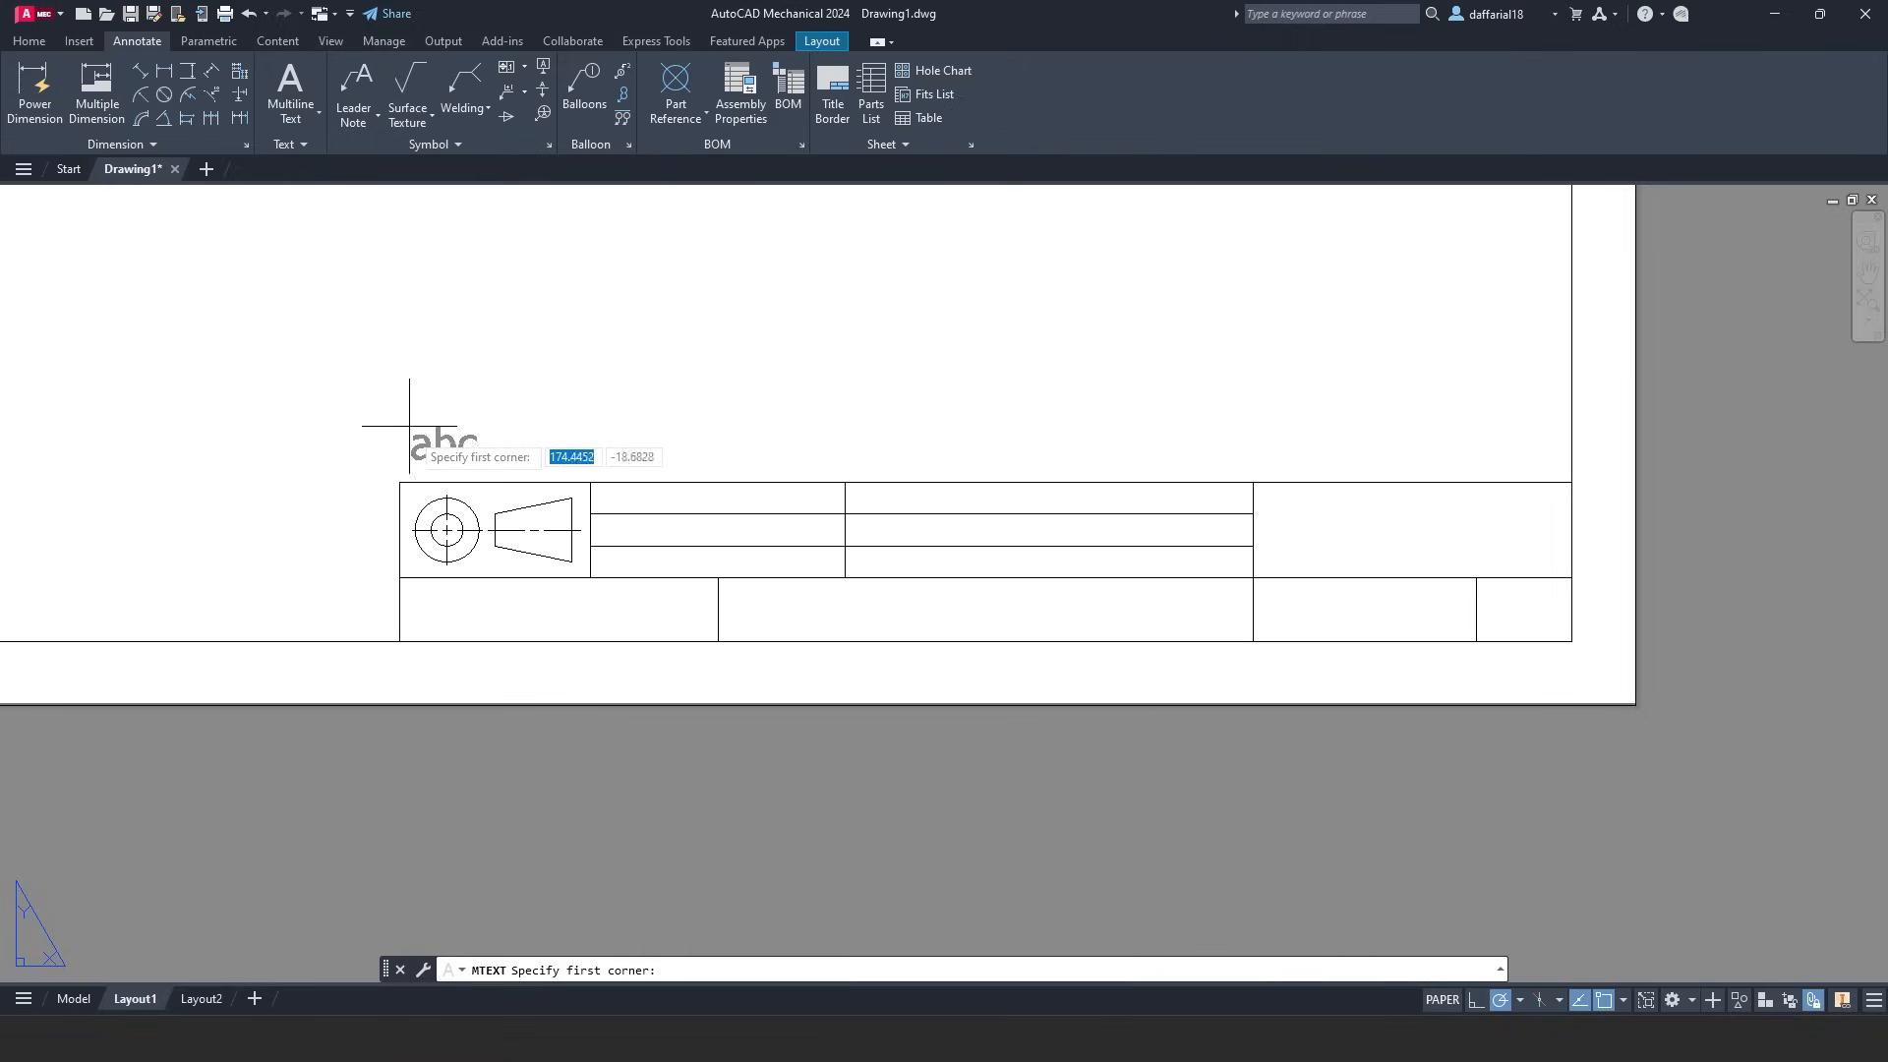
click(401, 577)
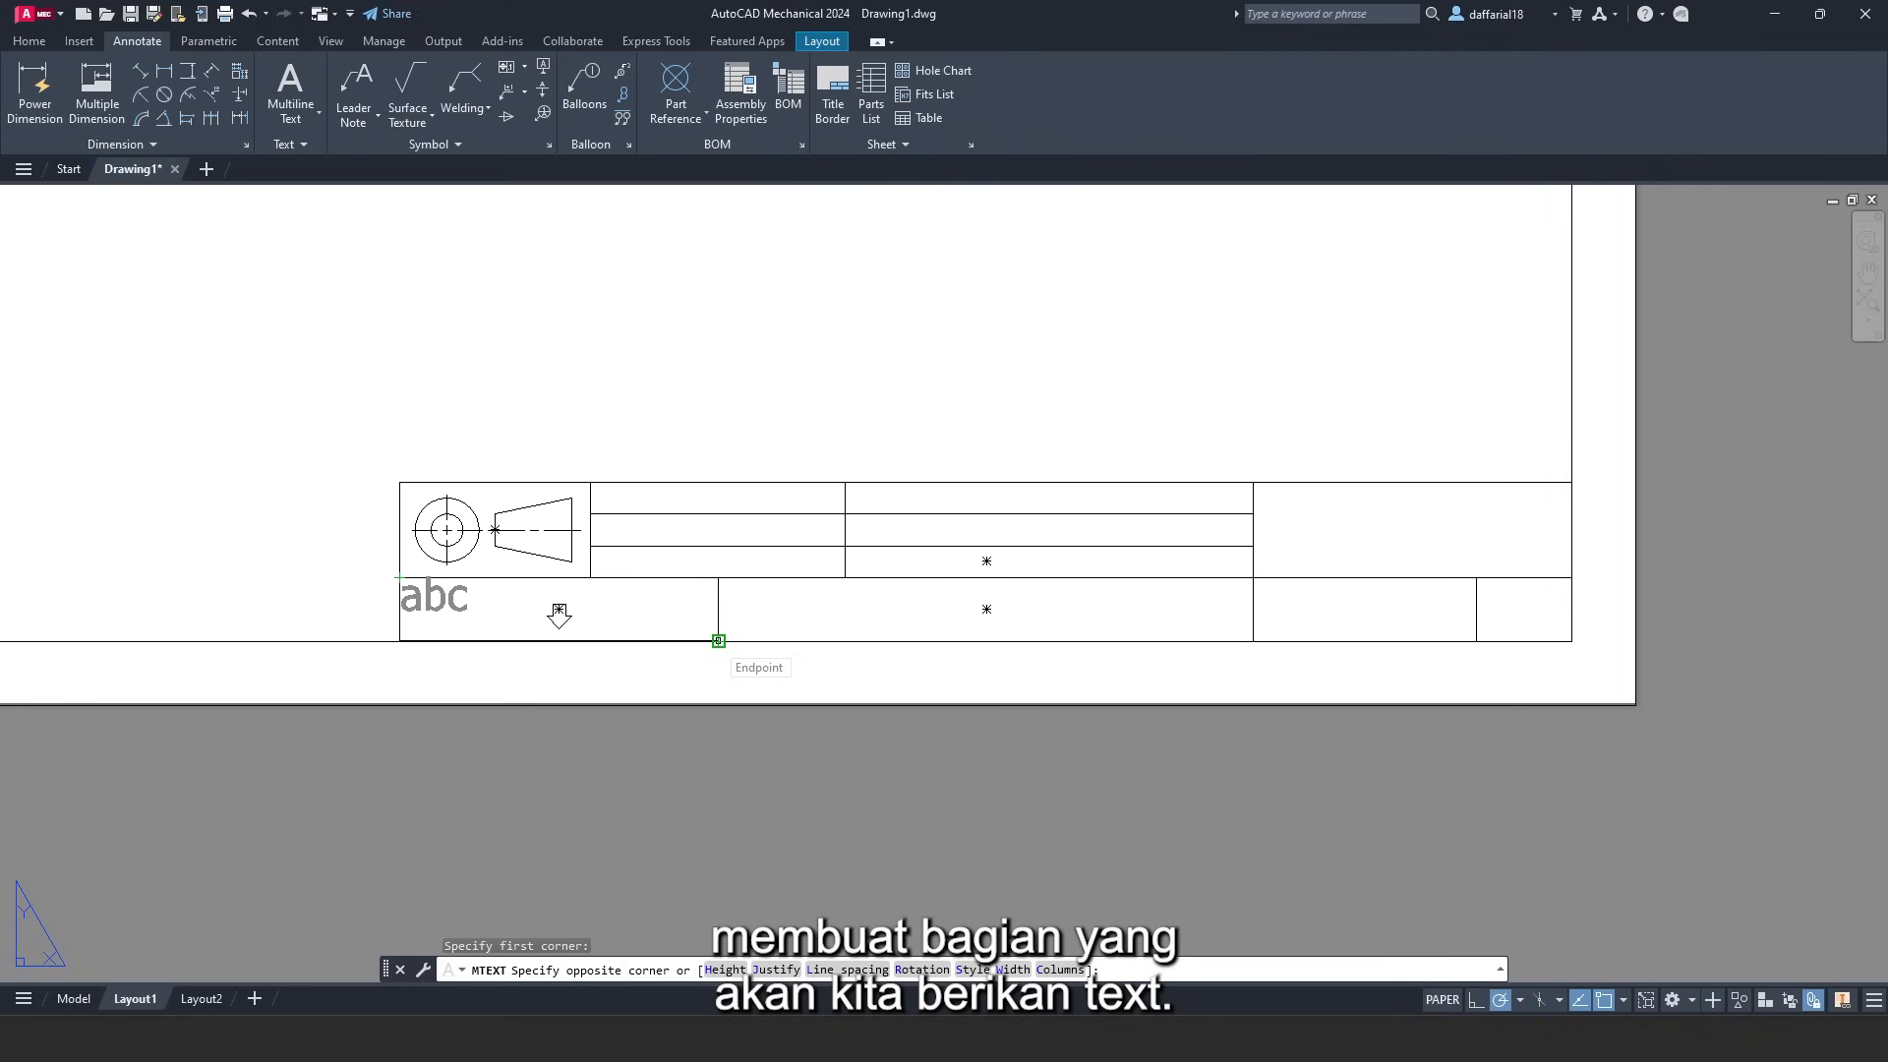
click(719, 641)
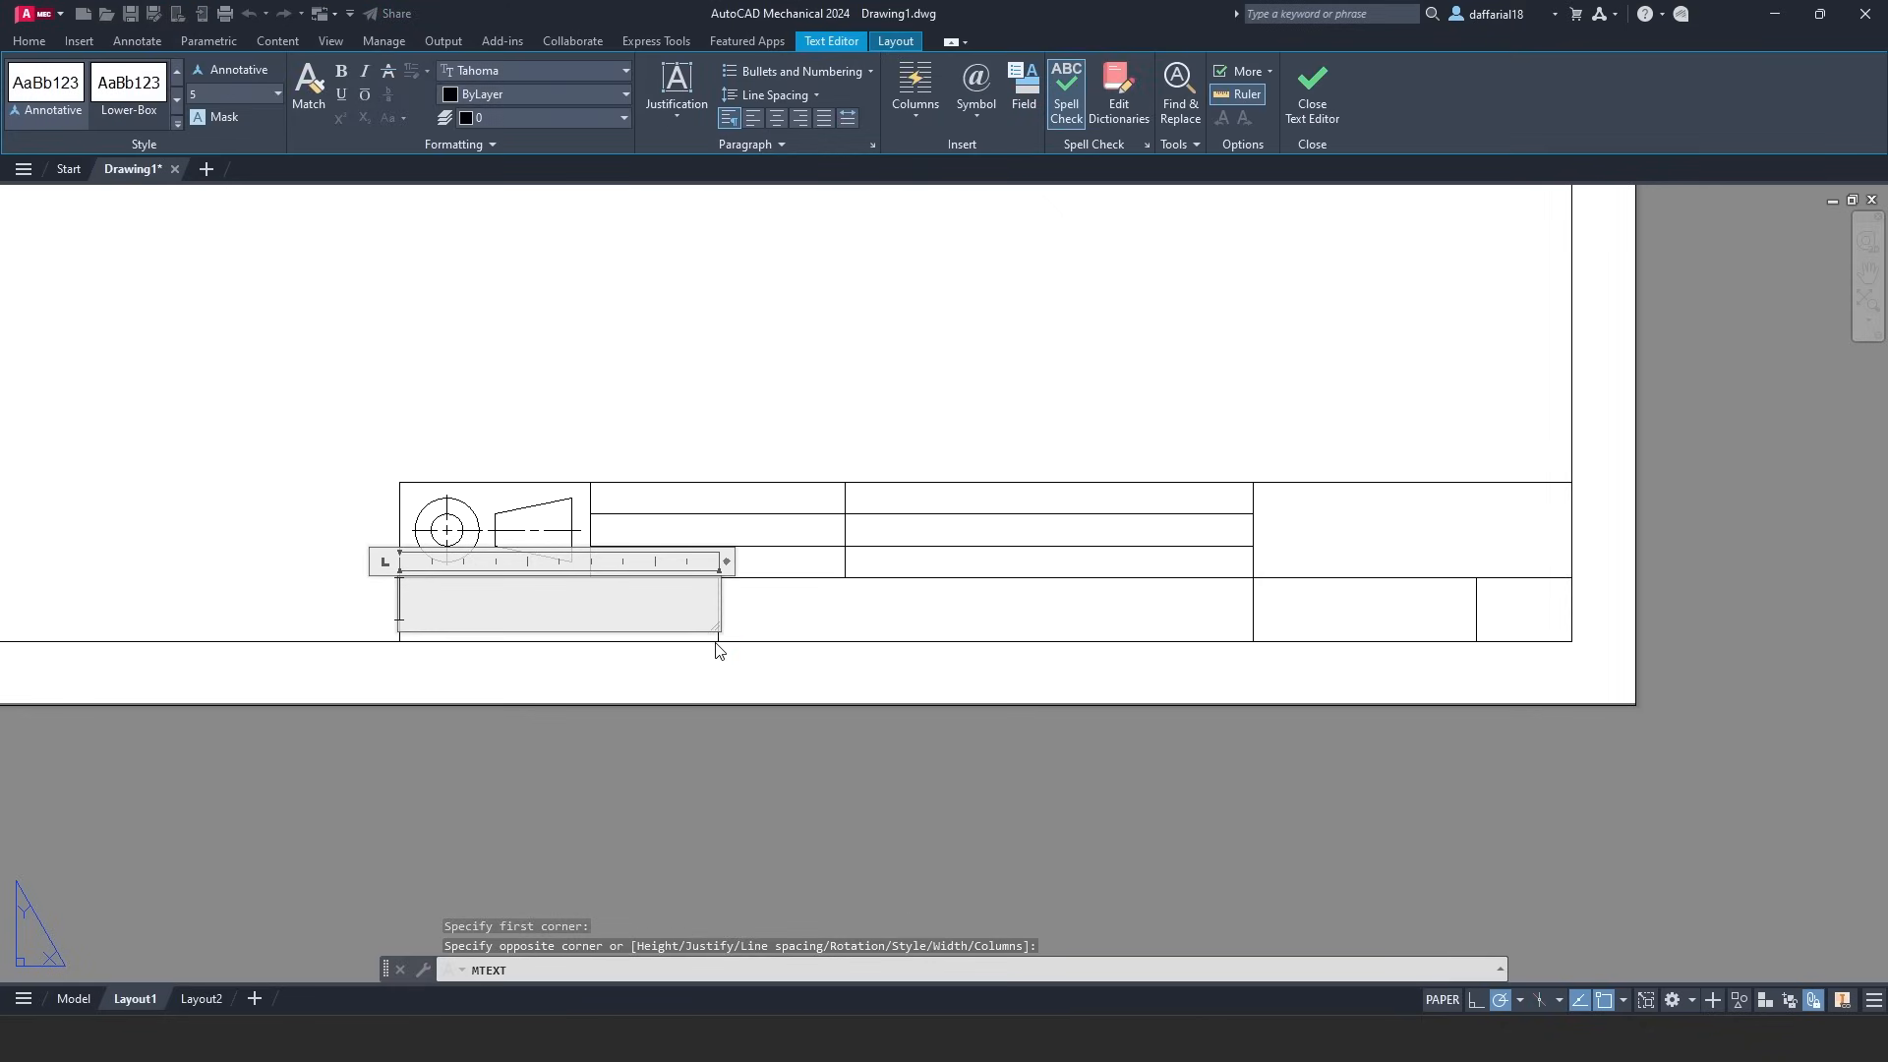
click(674, 116)
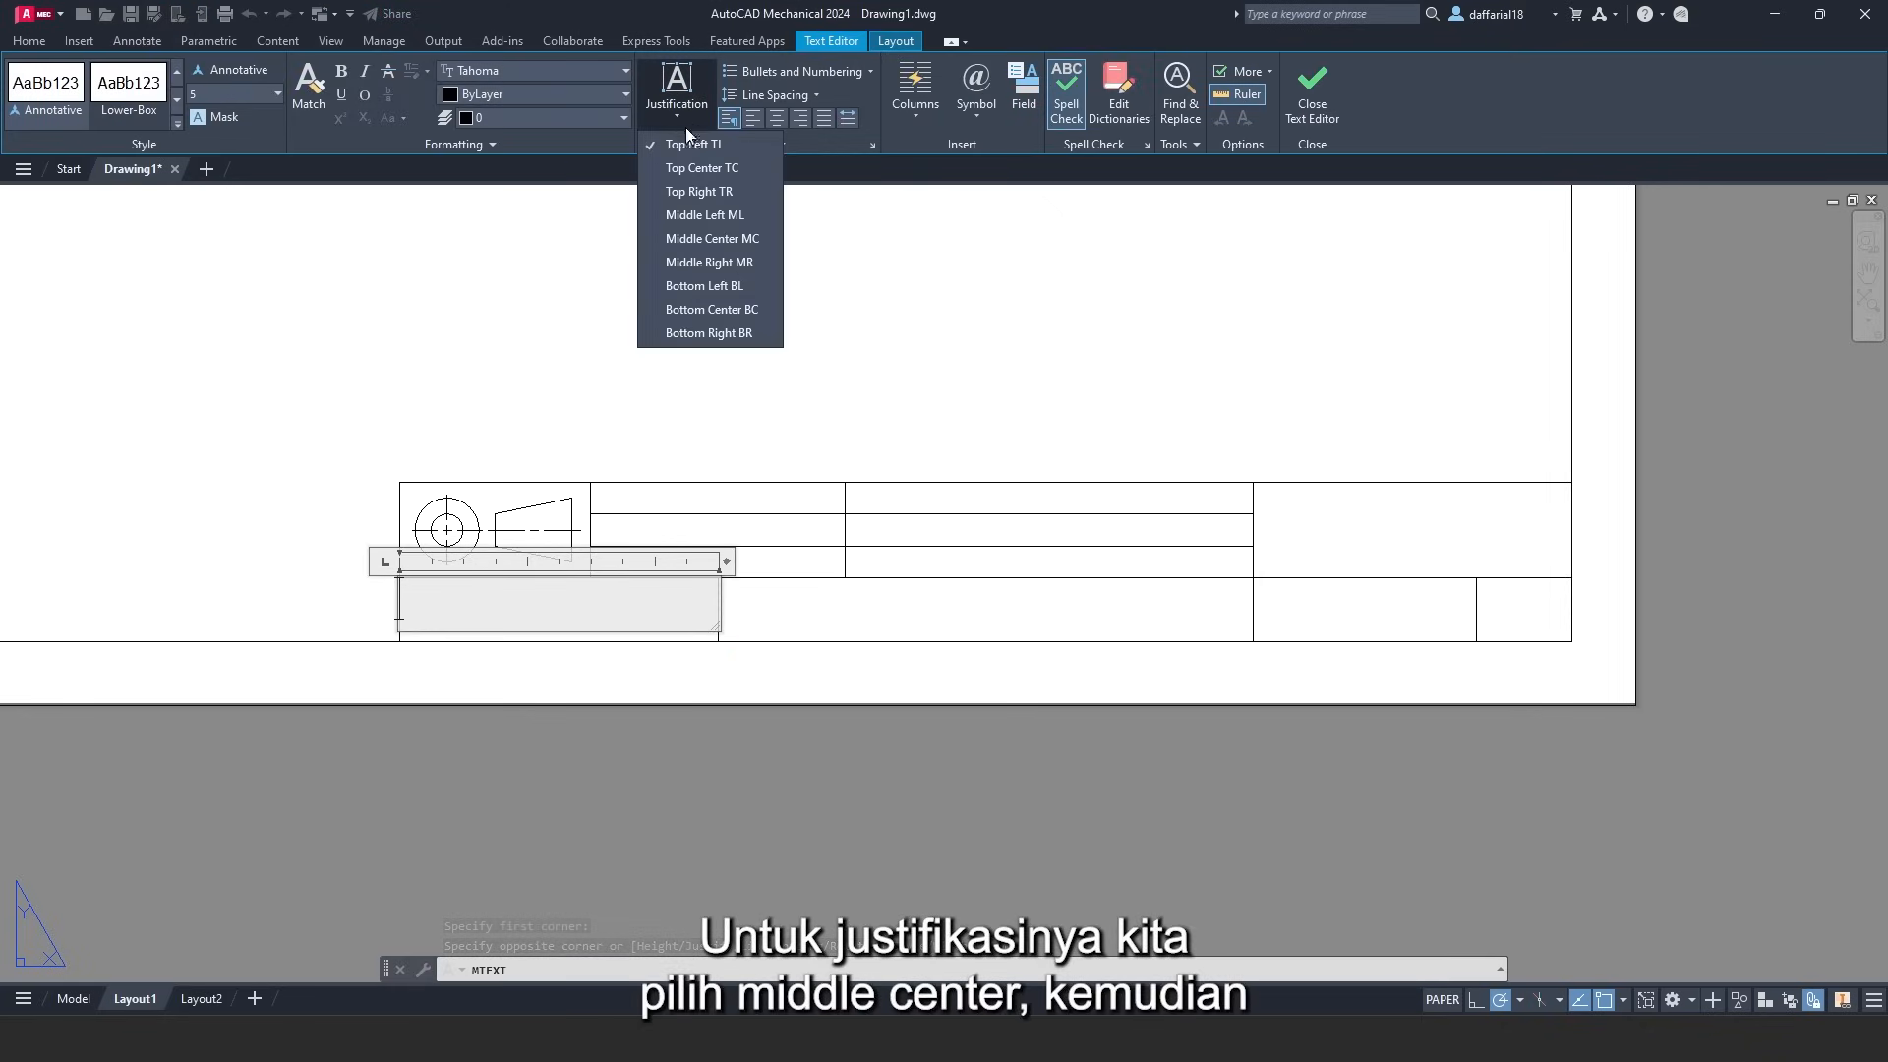
click(700, 239)
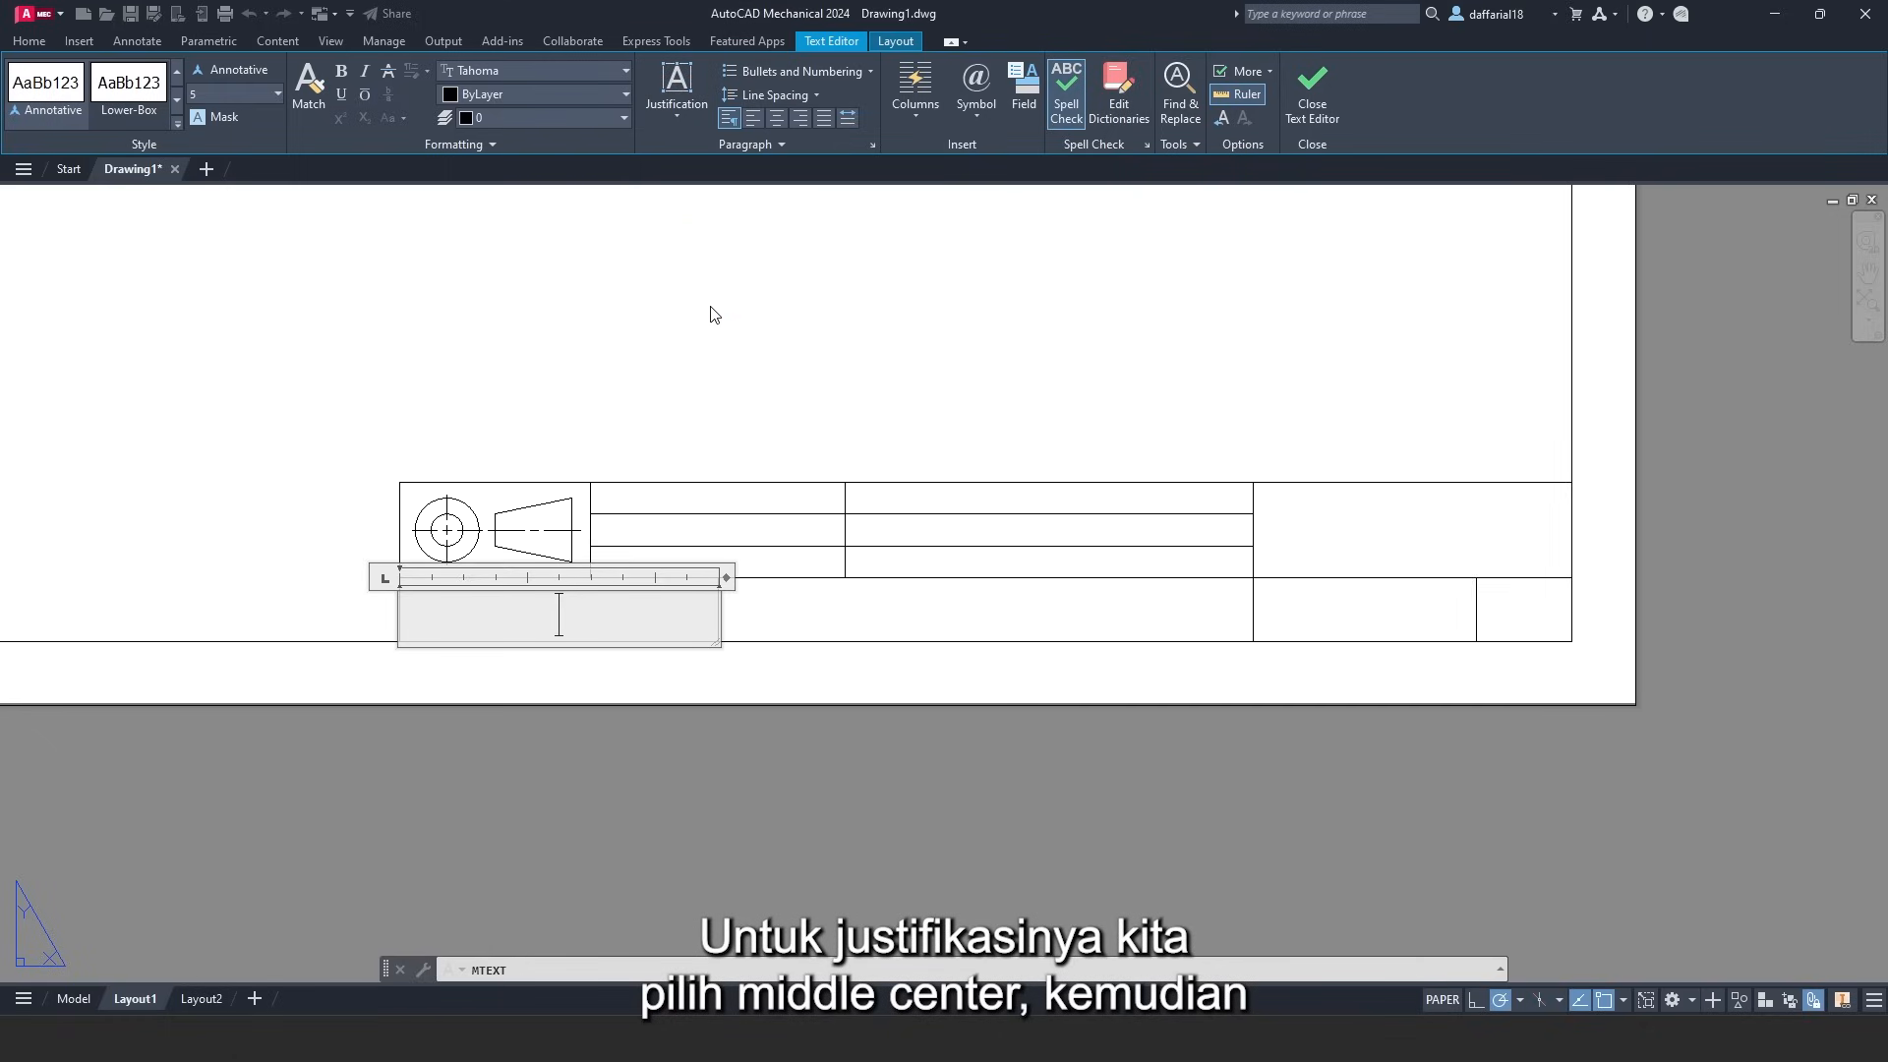
text(U)
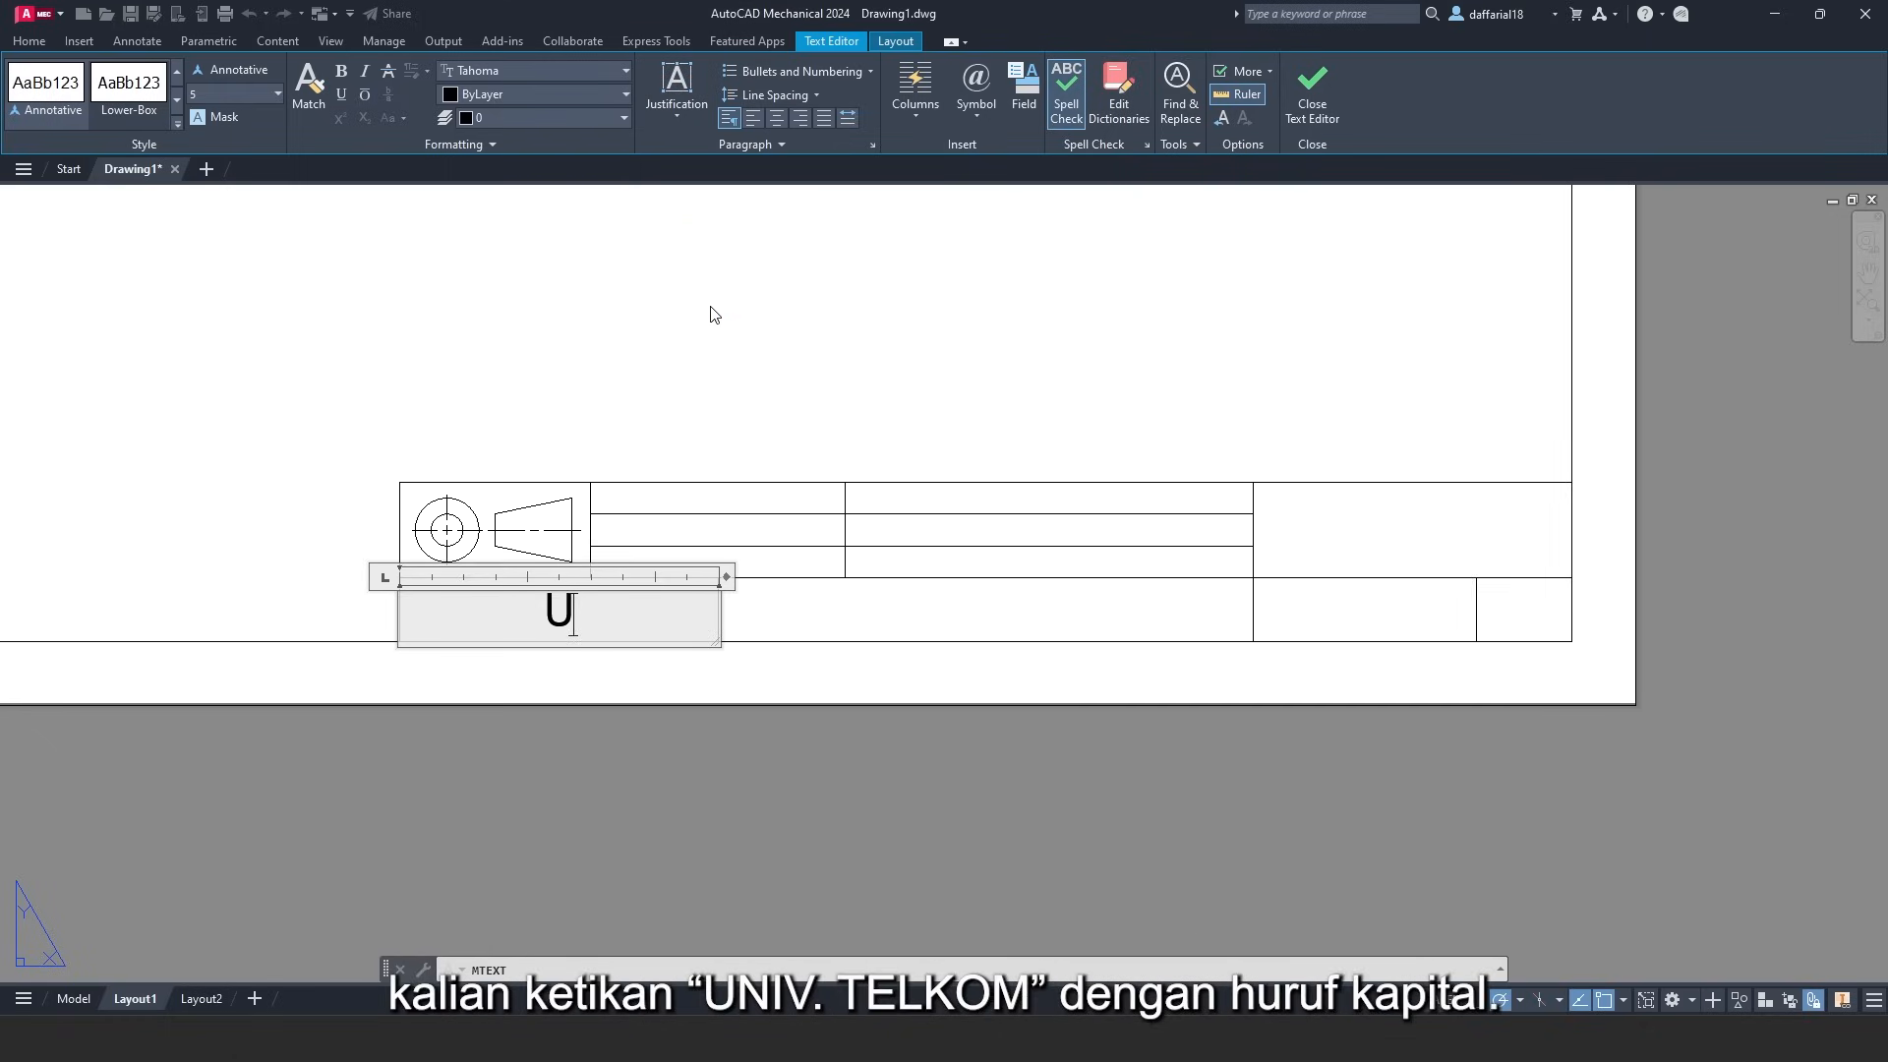
text(NIV. TELKOM)
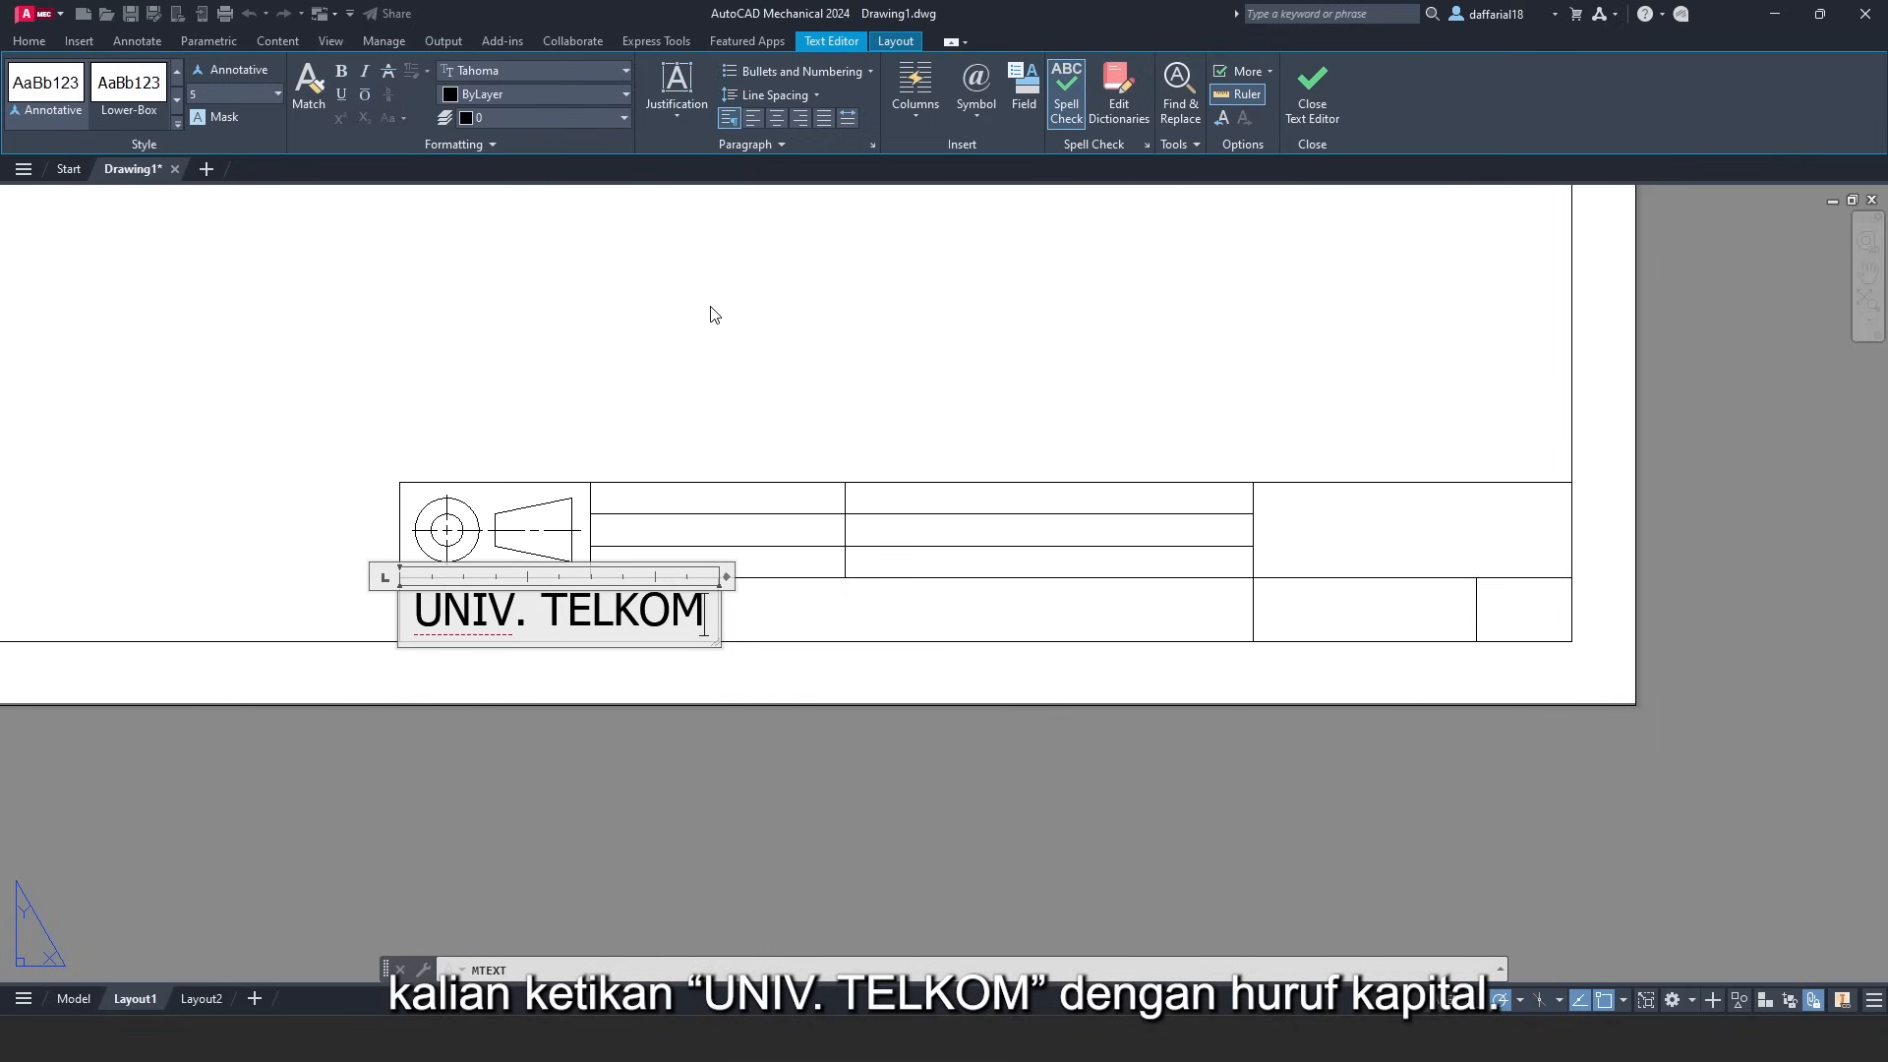
click(1323, 88)
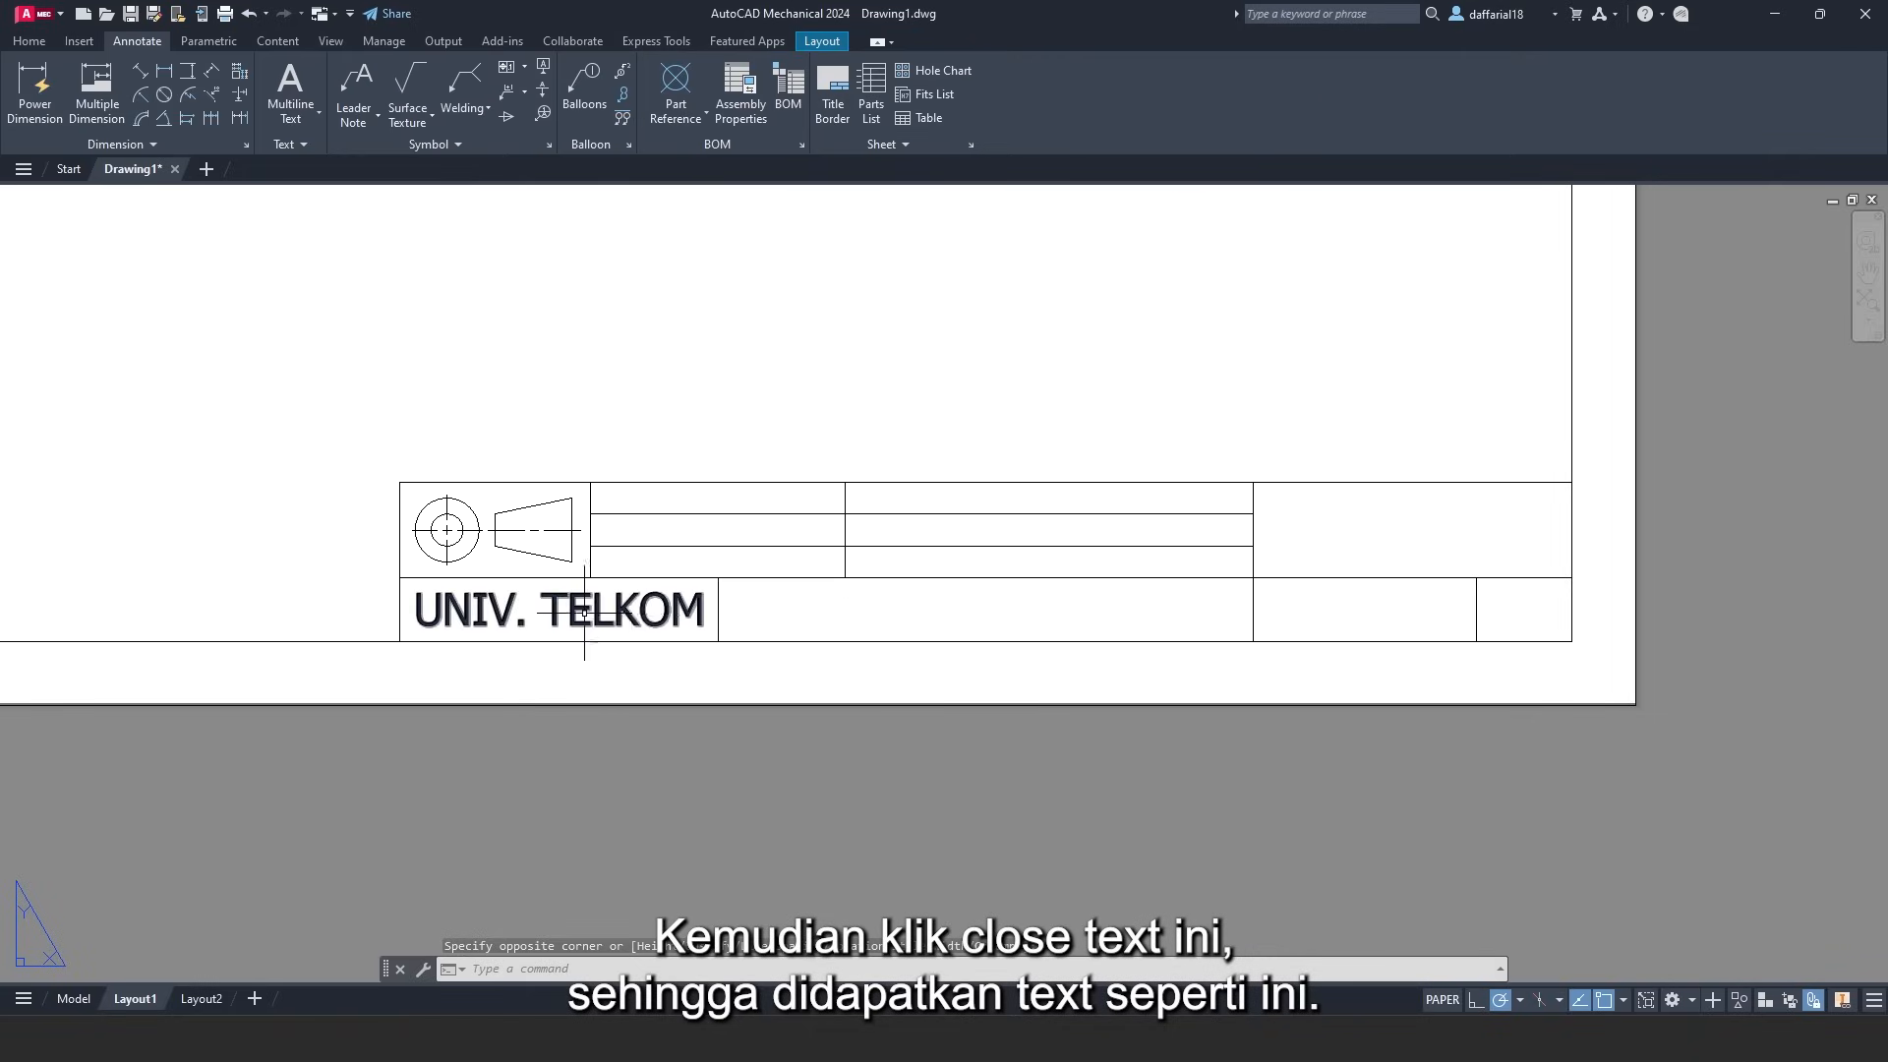
click(289, 77)
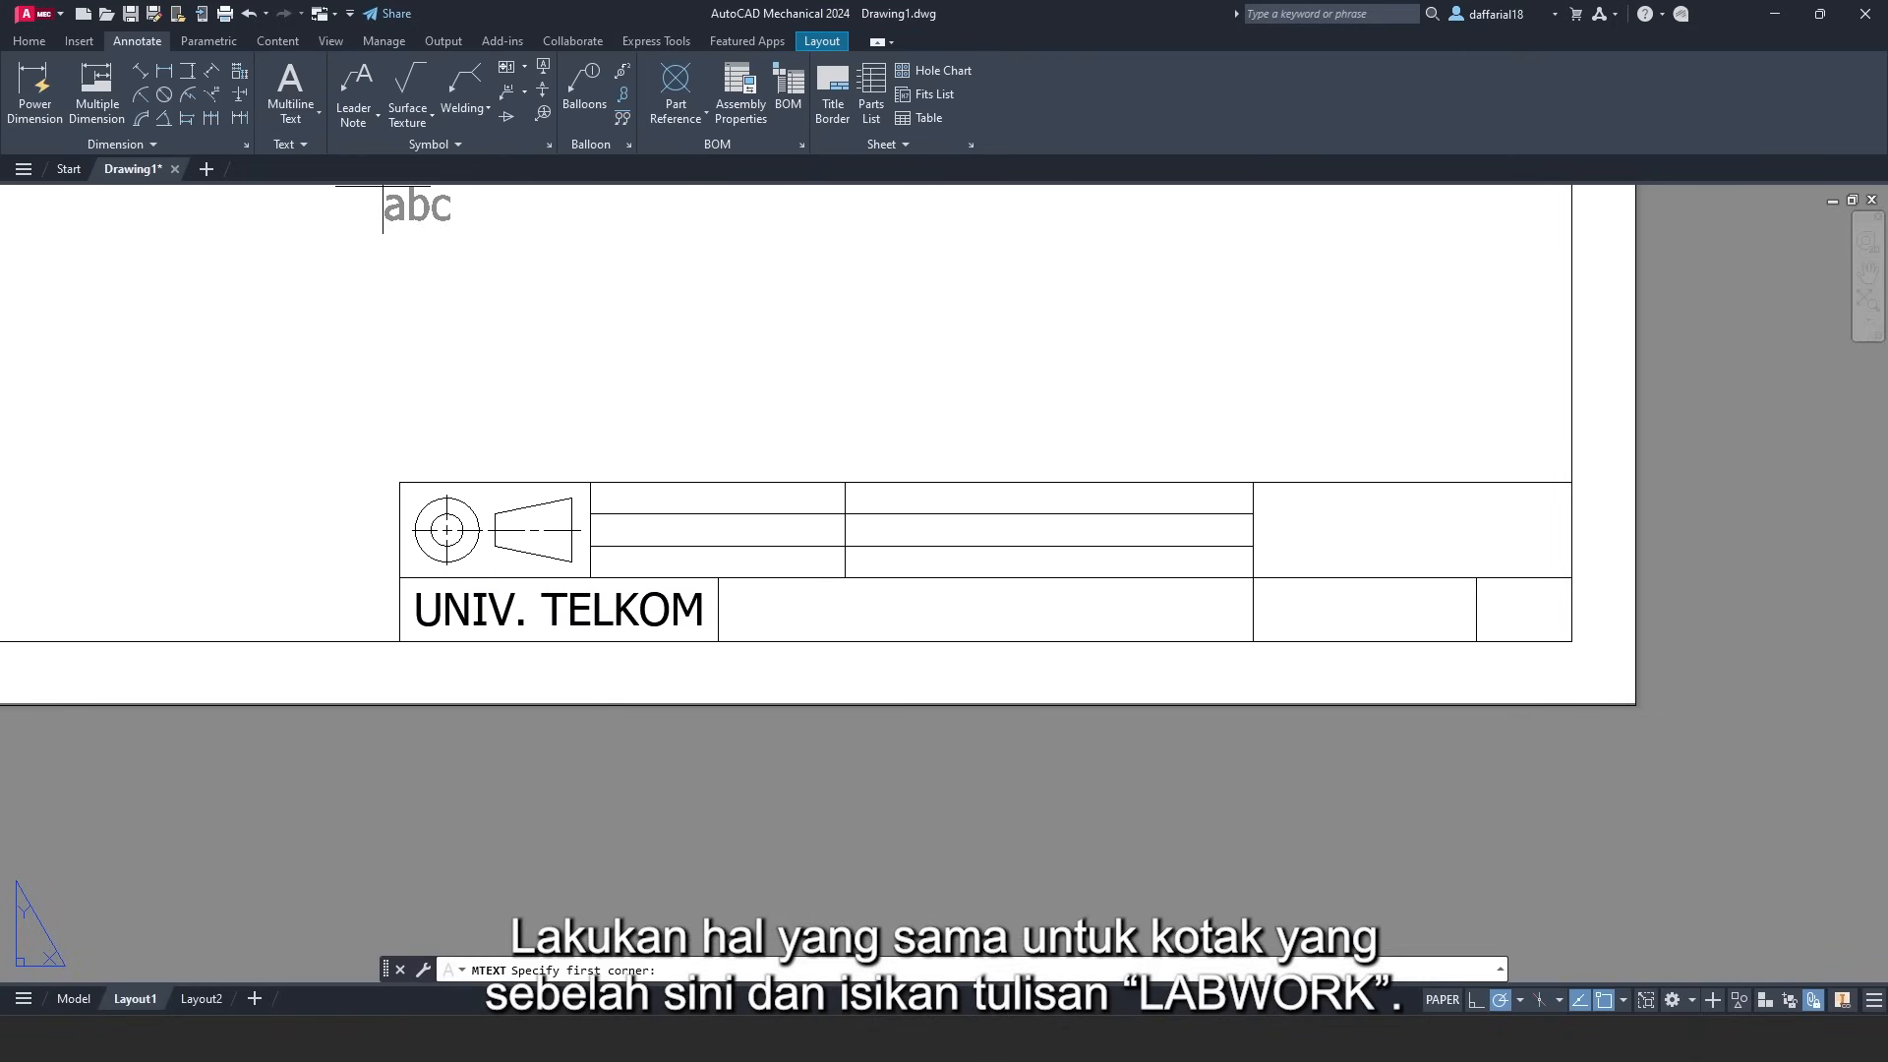
- Write 'LABWORK' middle-centred in the next bottom-row cell
click(1255, 579)
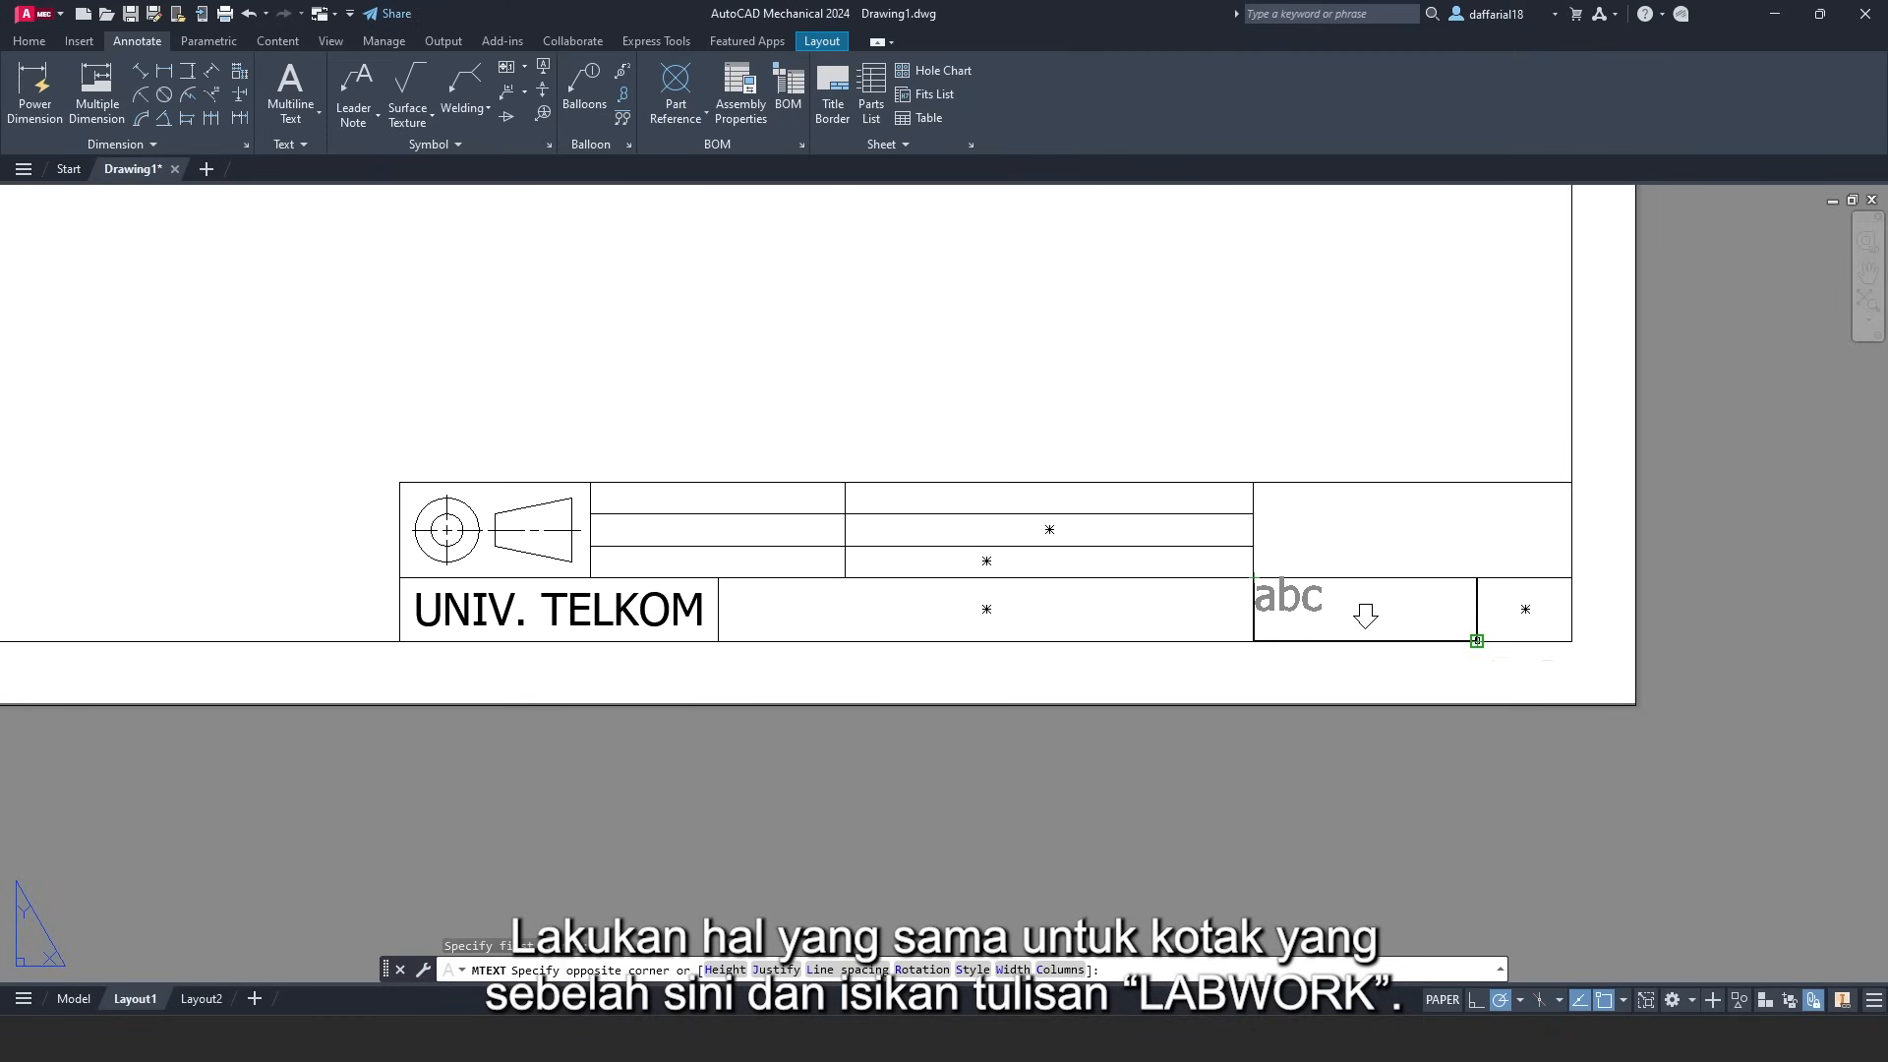
click(1477, 640)
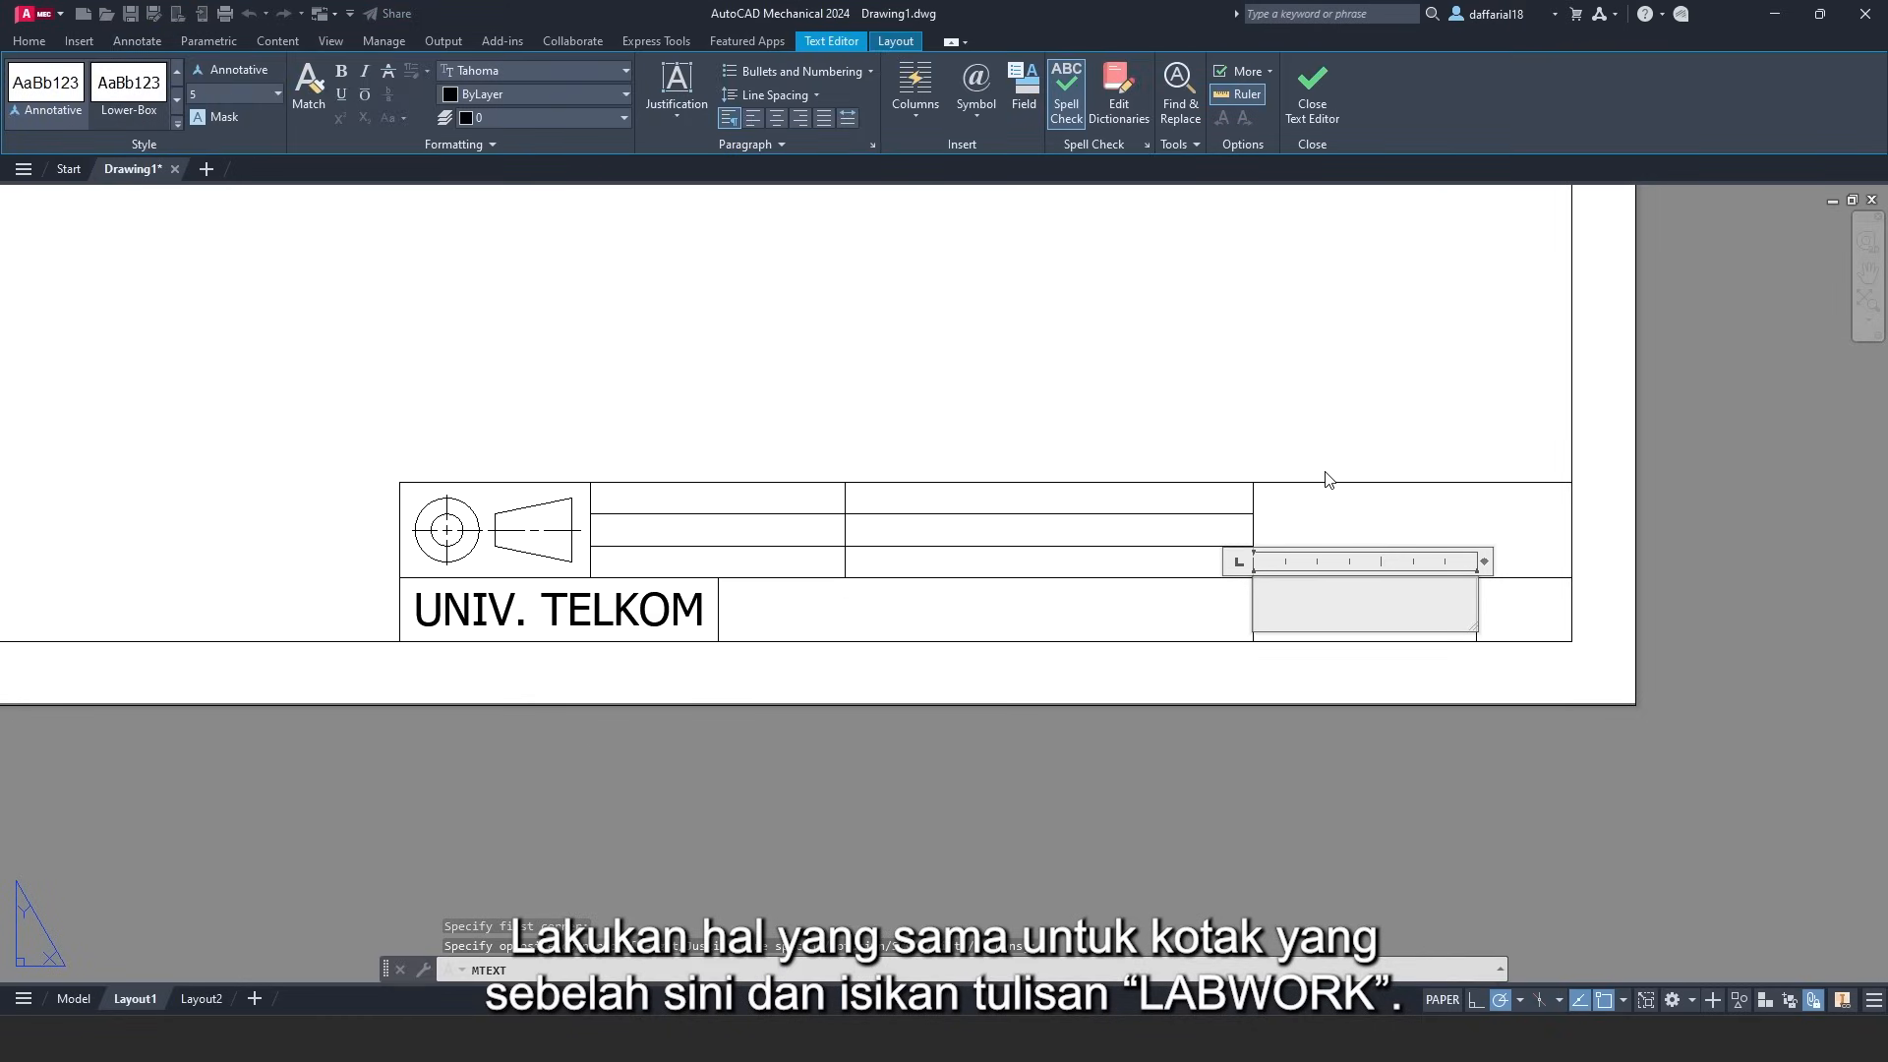
click(677, 99)
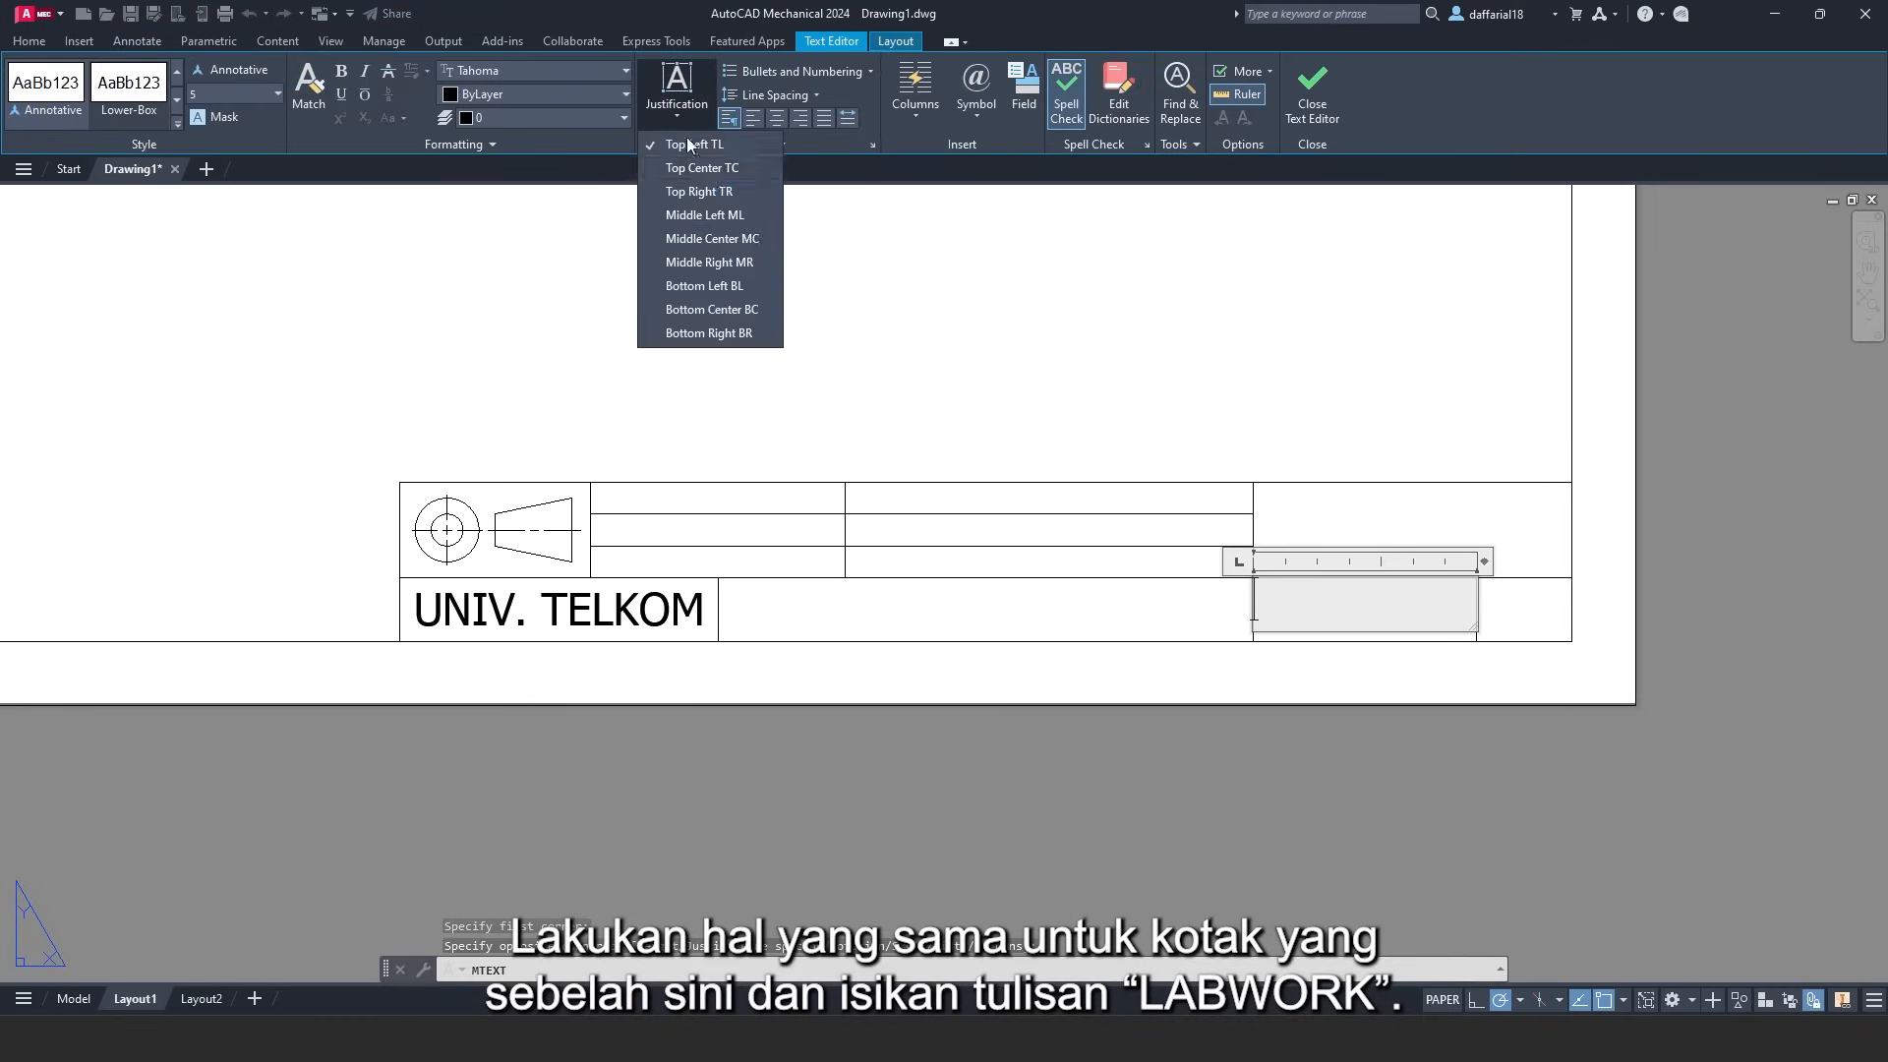
click(708, 239)
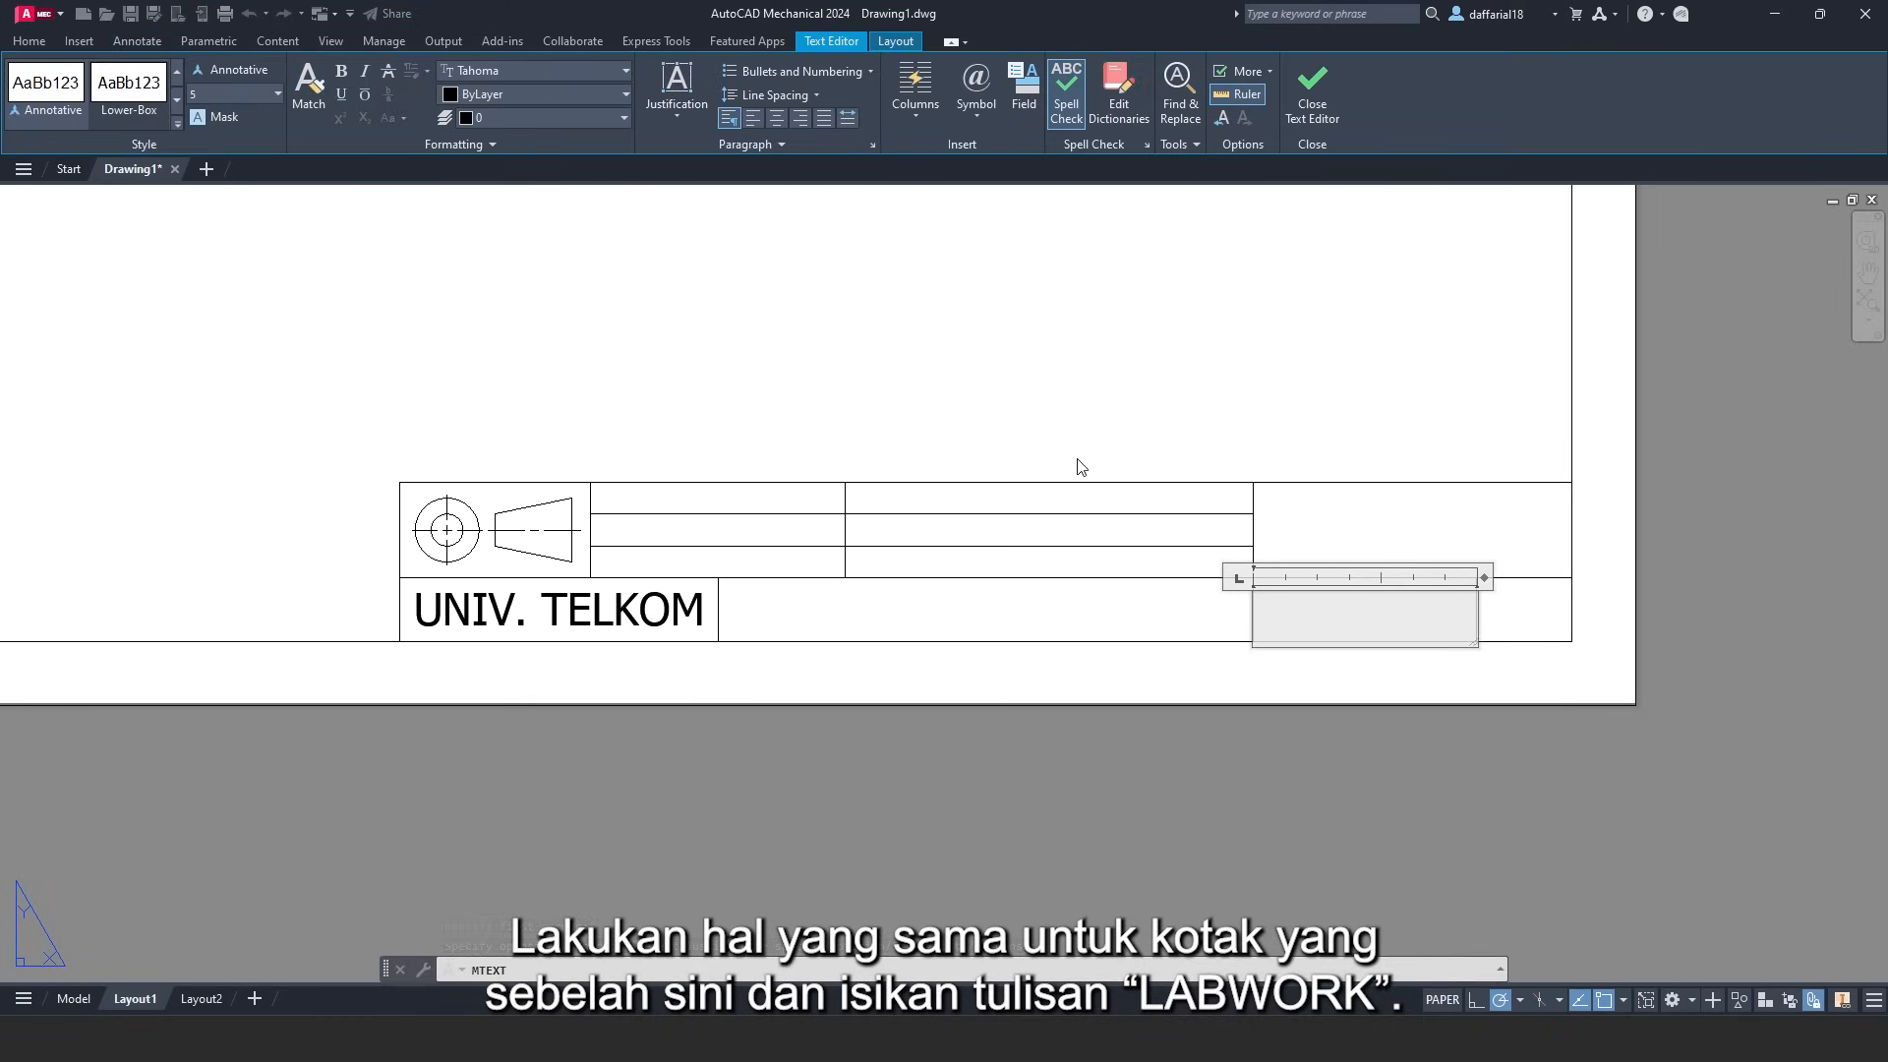
text(LABWOTK)
key(BackSpace)
key(BackSpace)
text(RK)
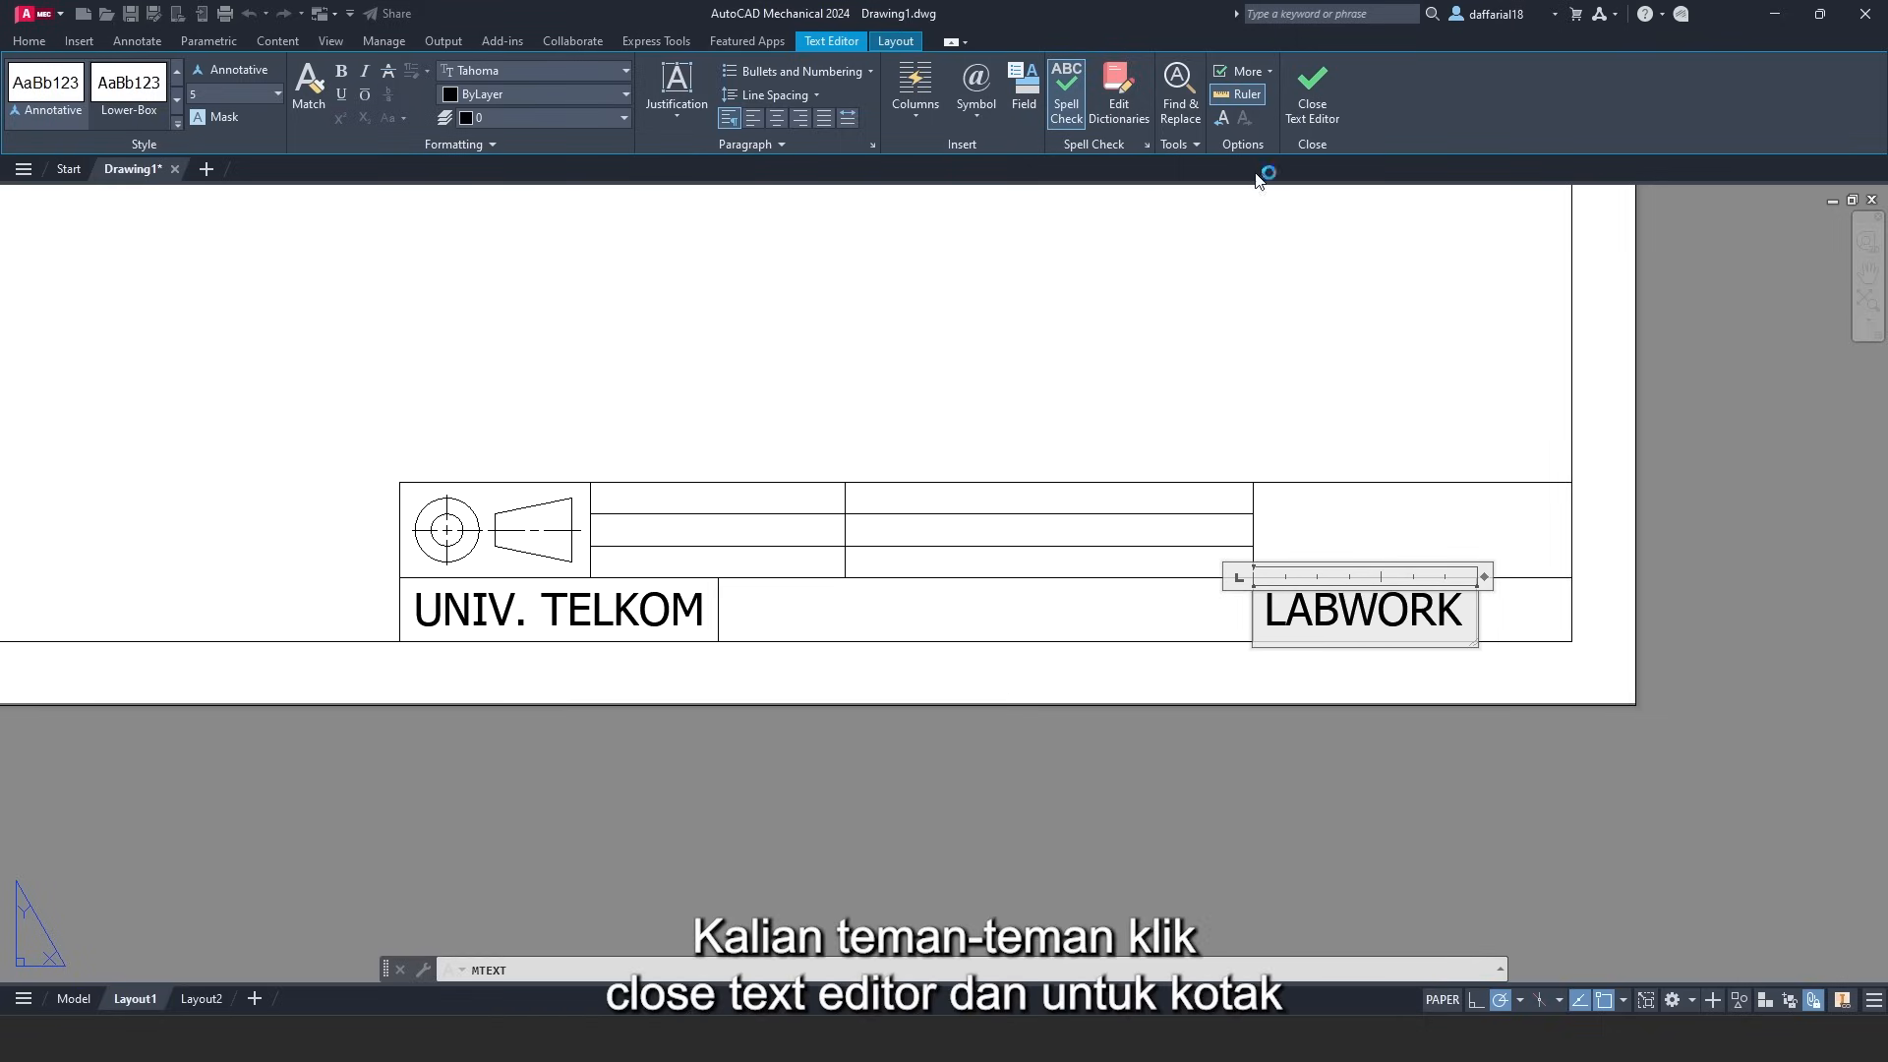
click(1312, 98)
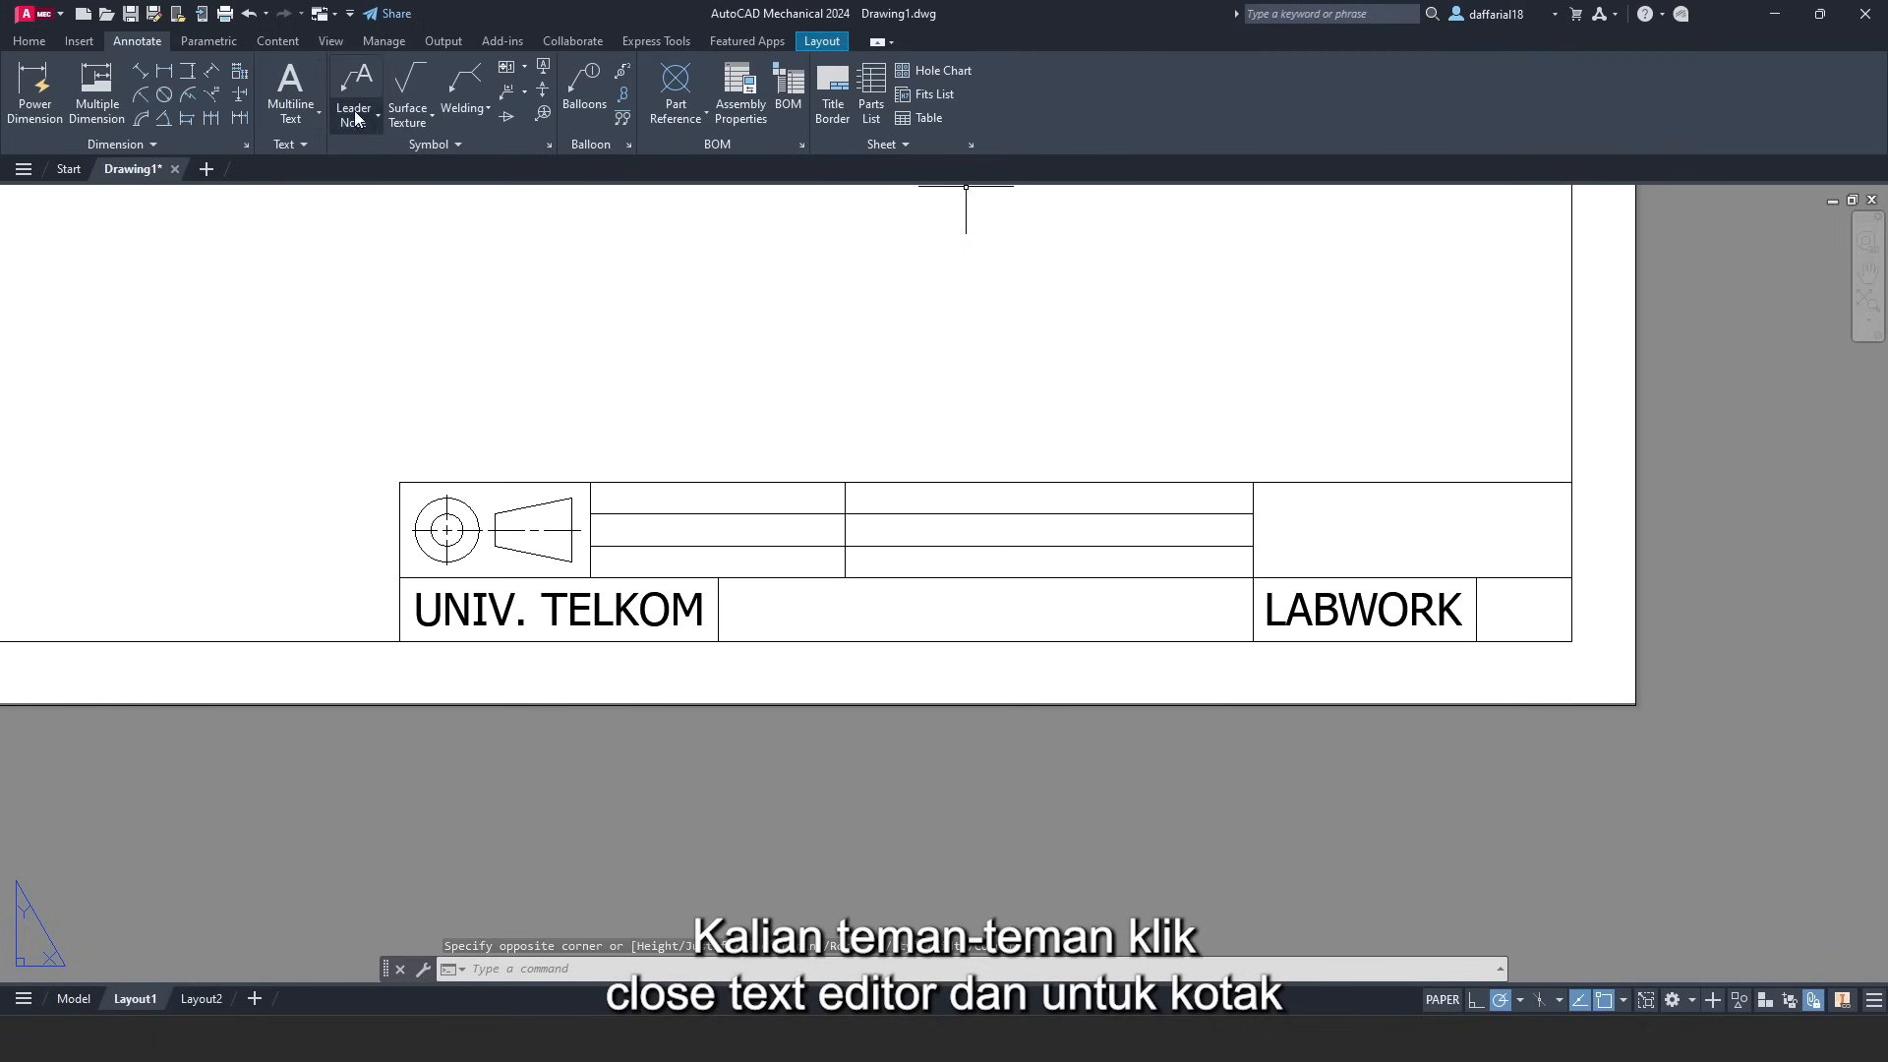
- Write 'A3' middle-centred in the small bottom-right cell
click(284, 81)
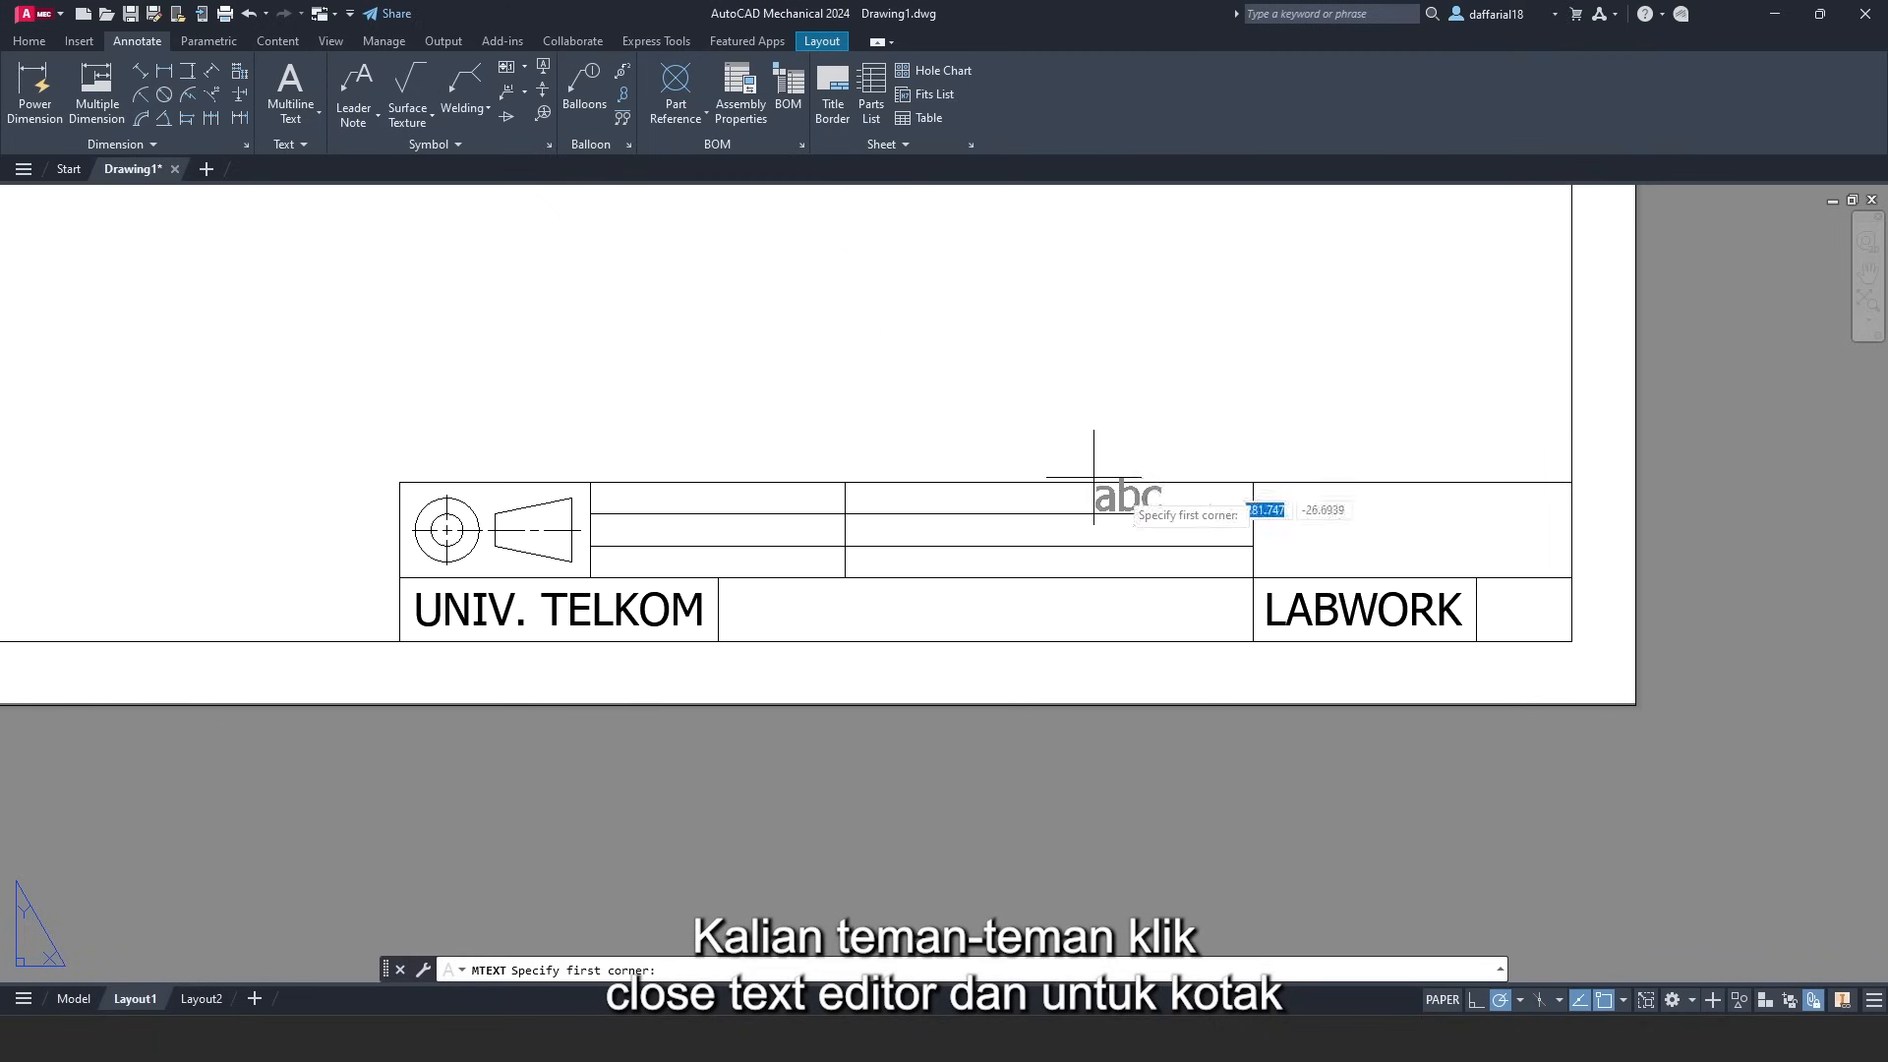
click(1476, 578)
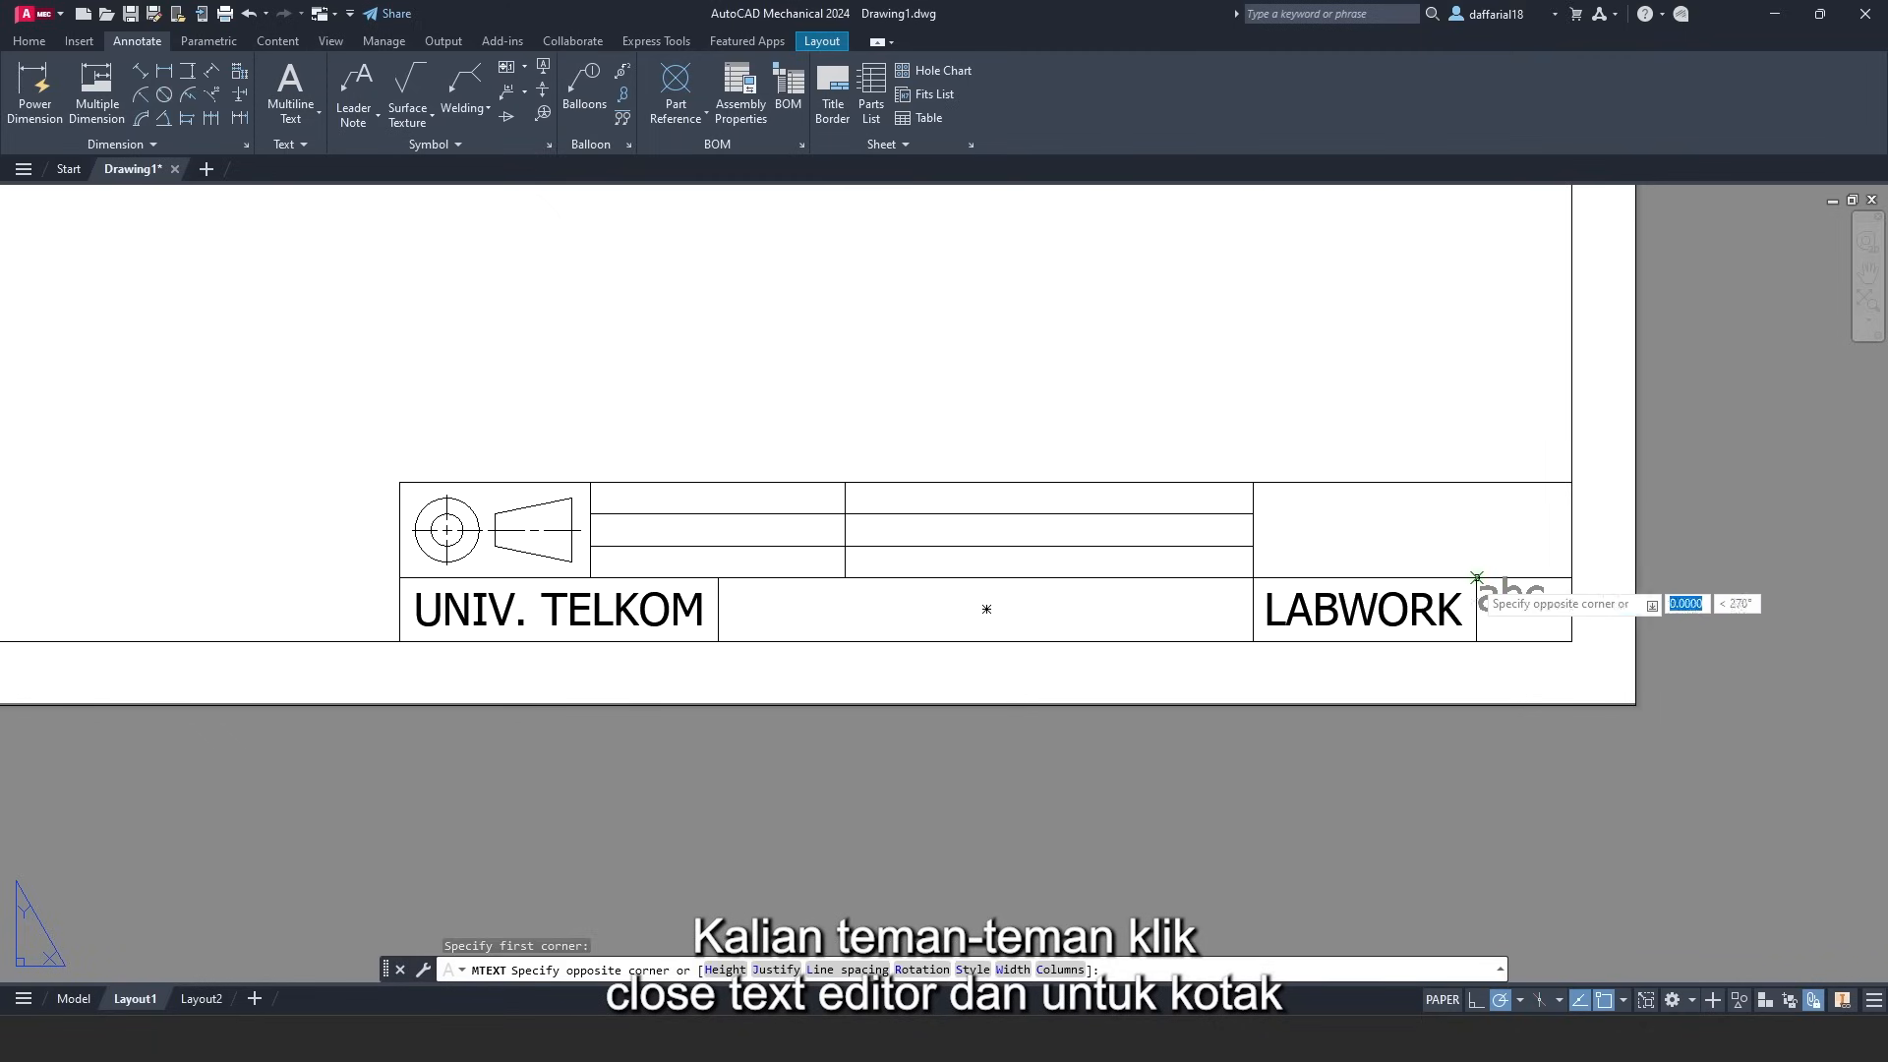
click(1571, 632)
click(655, 108)
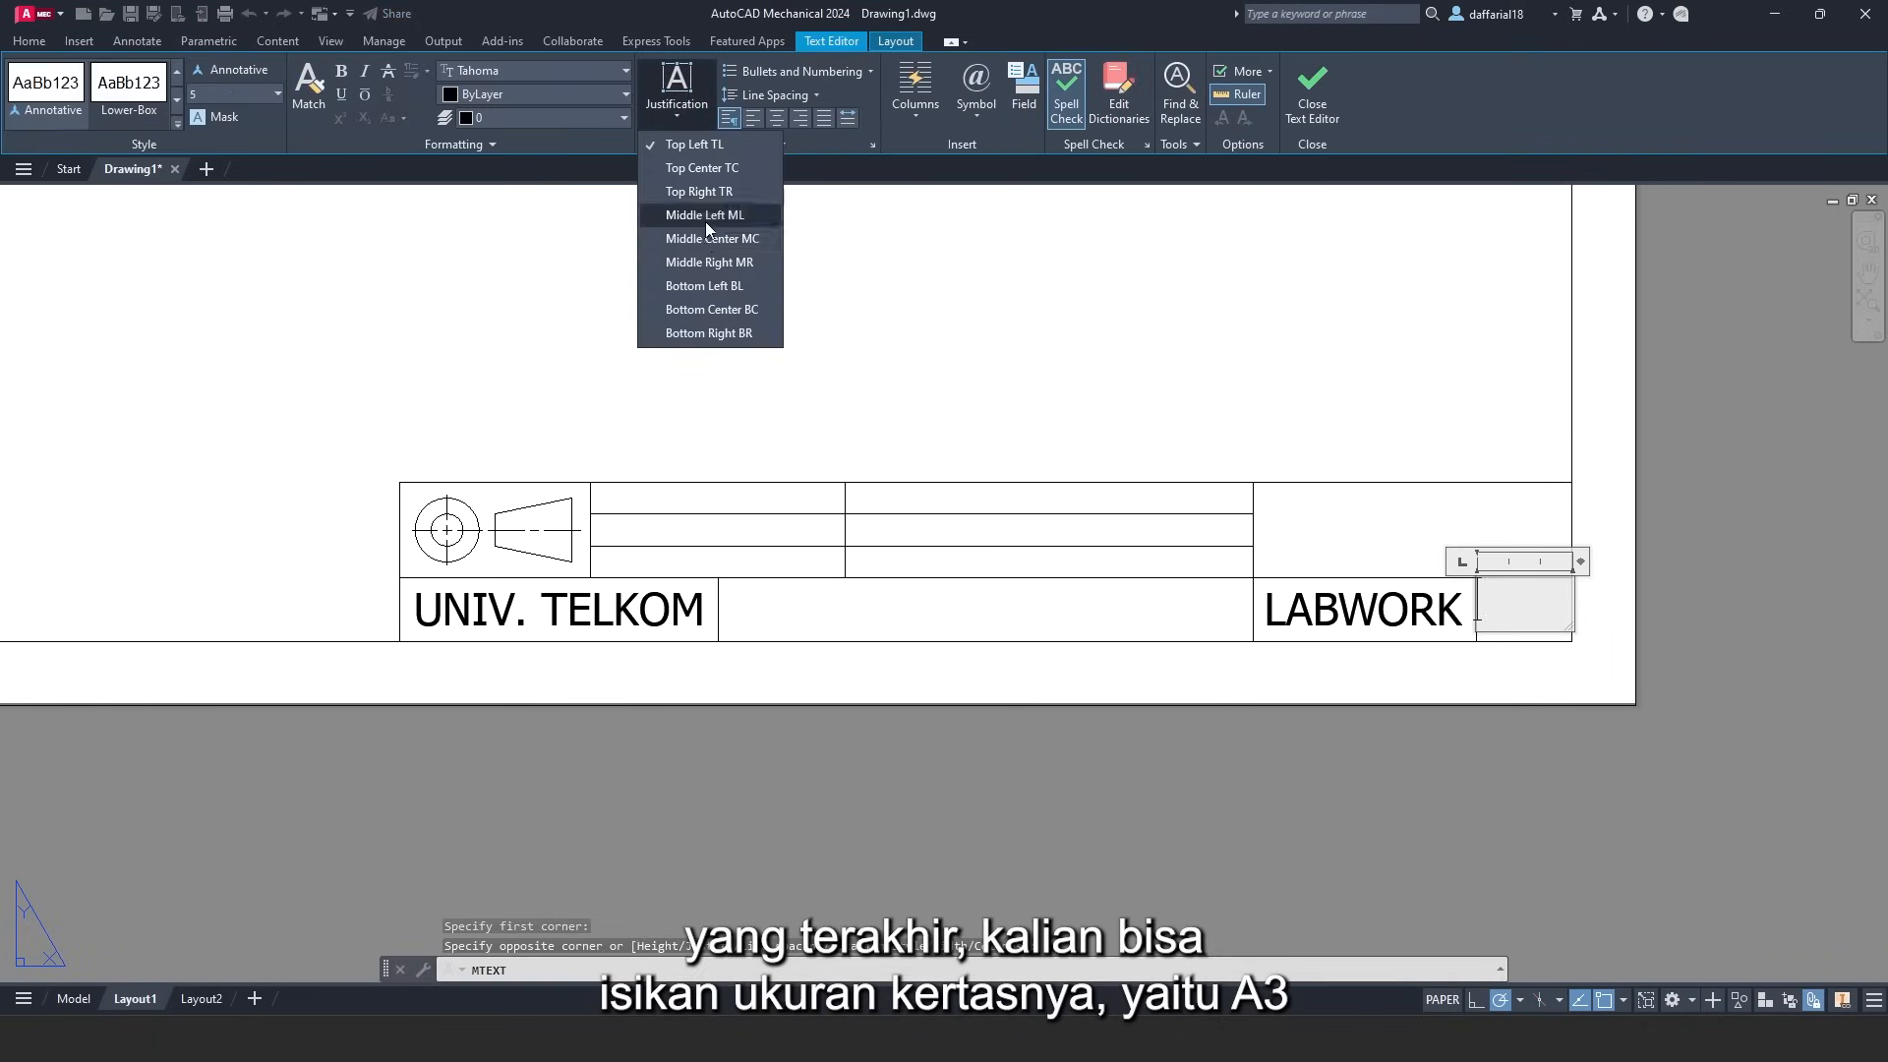
click(737, 236)
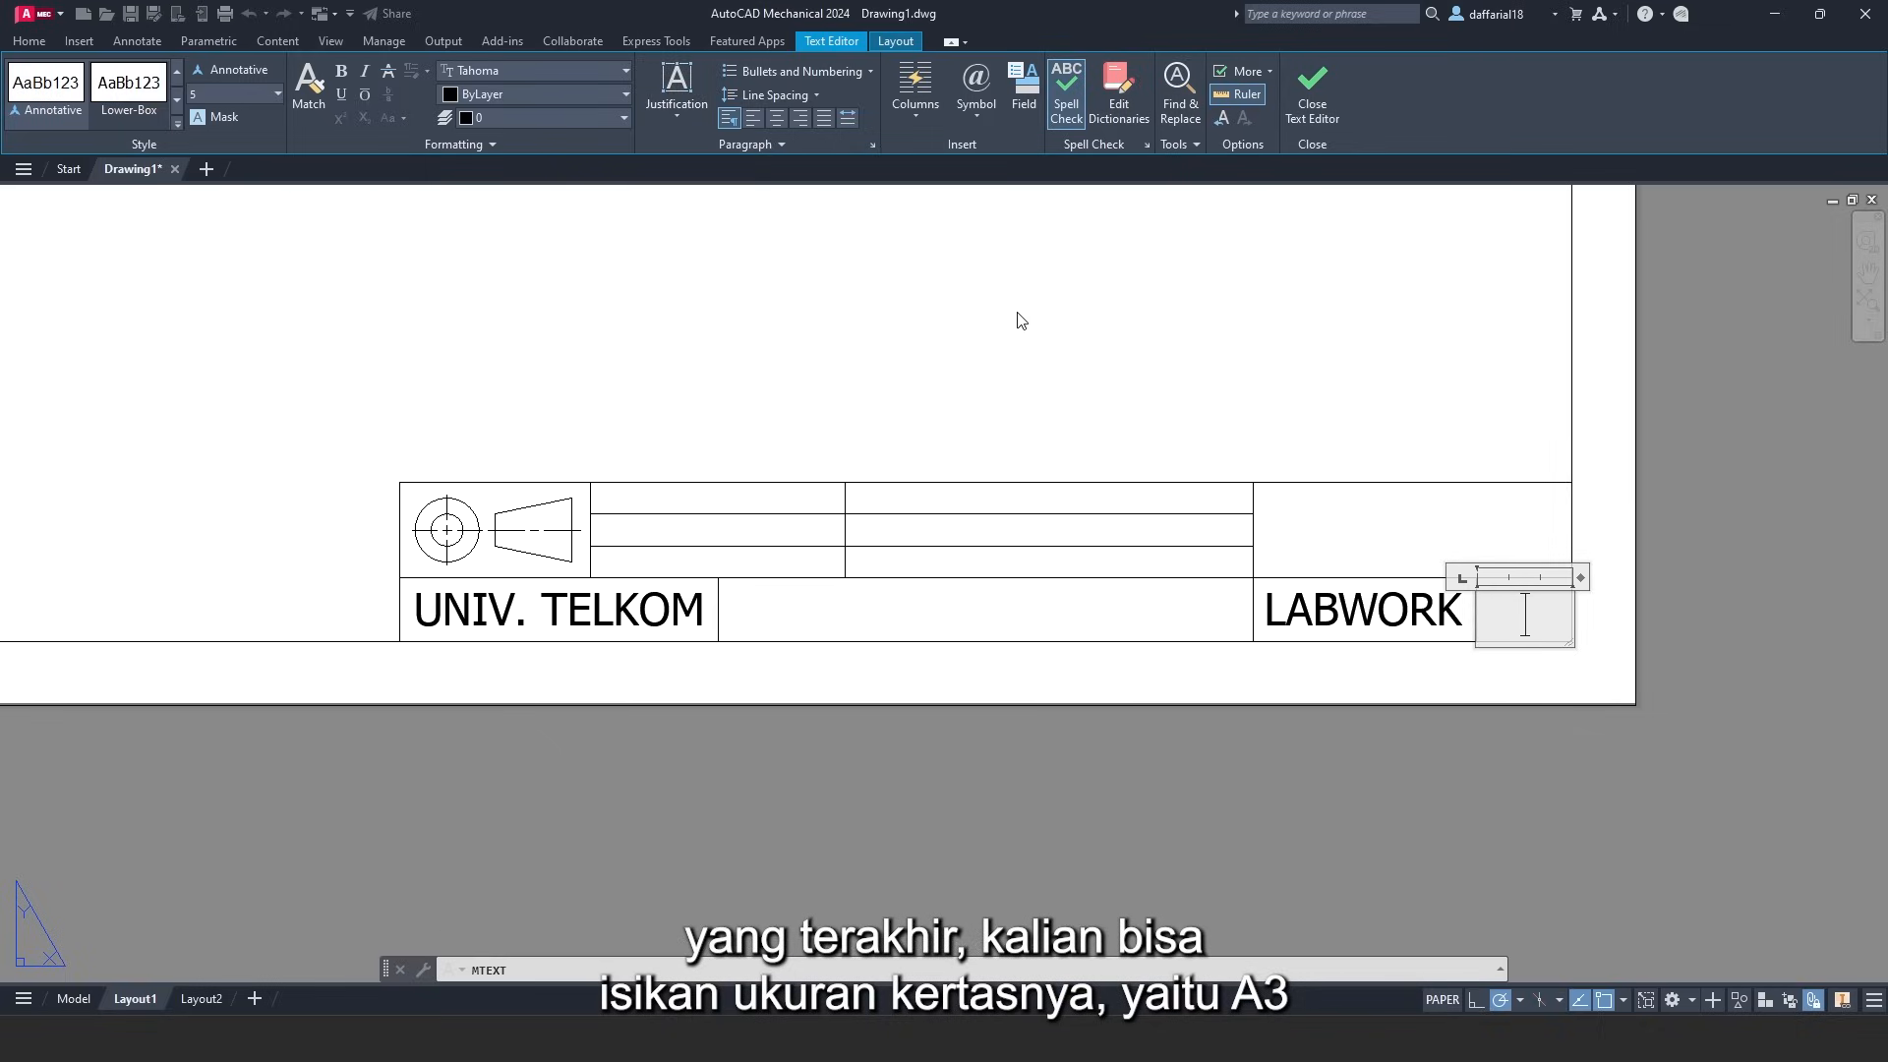
text(A3)
click(1294, 92)
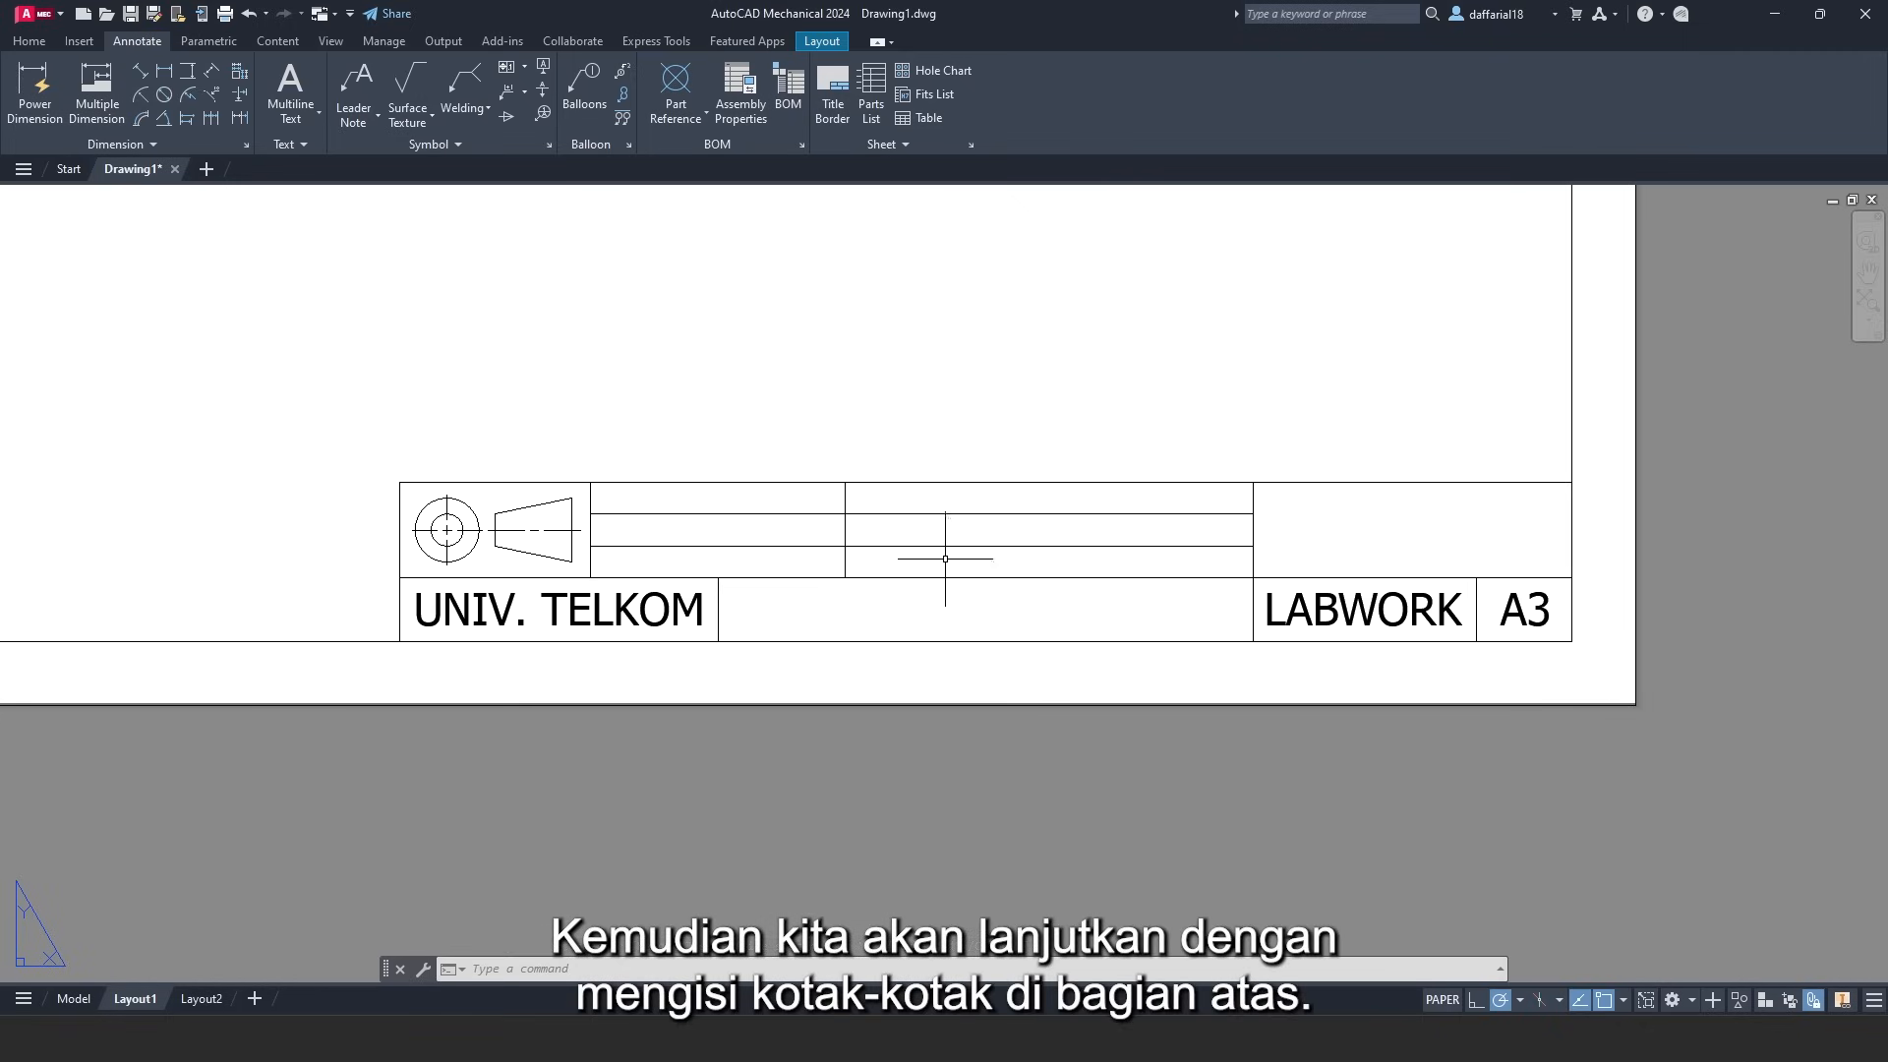
- Switch to the Upper-Box style and write 'SKALA' middle-left in the top cell beside the logo
click(311, 146)
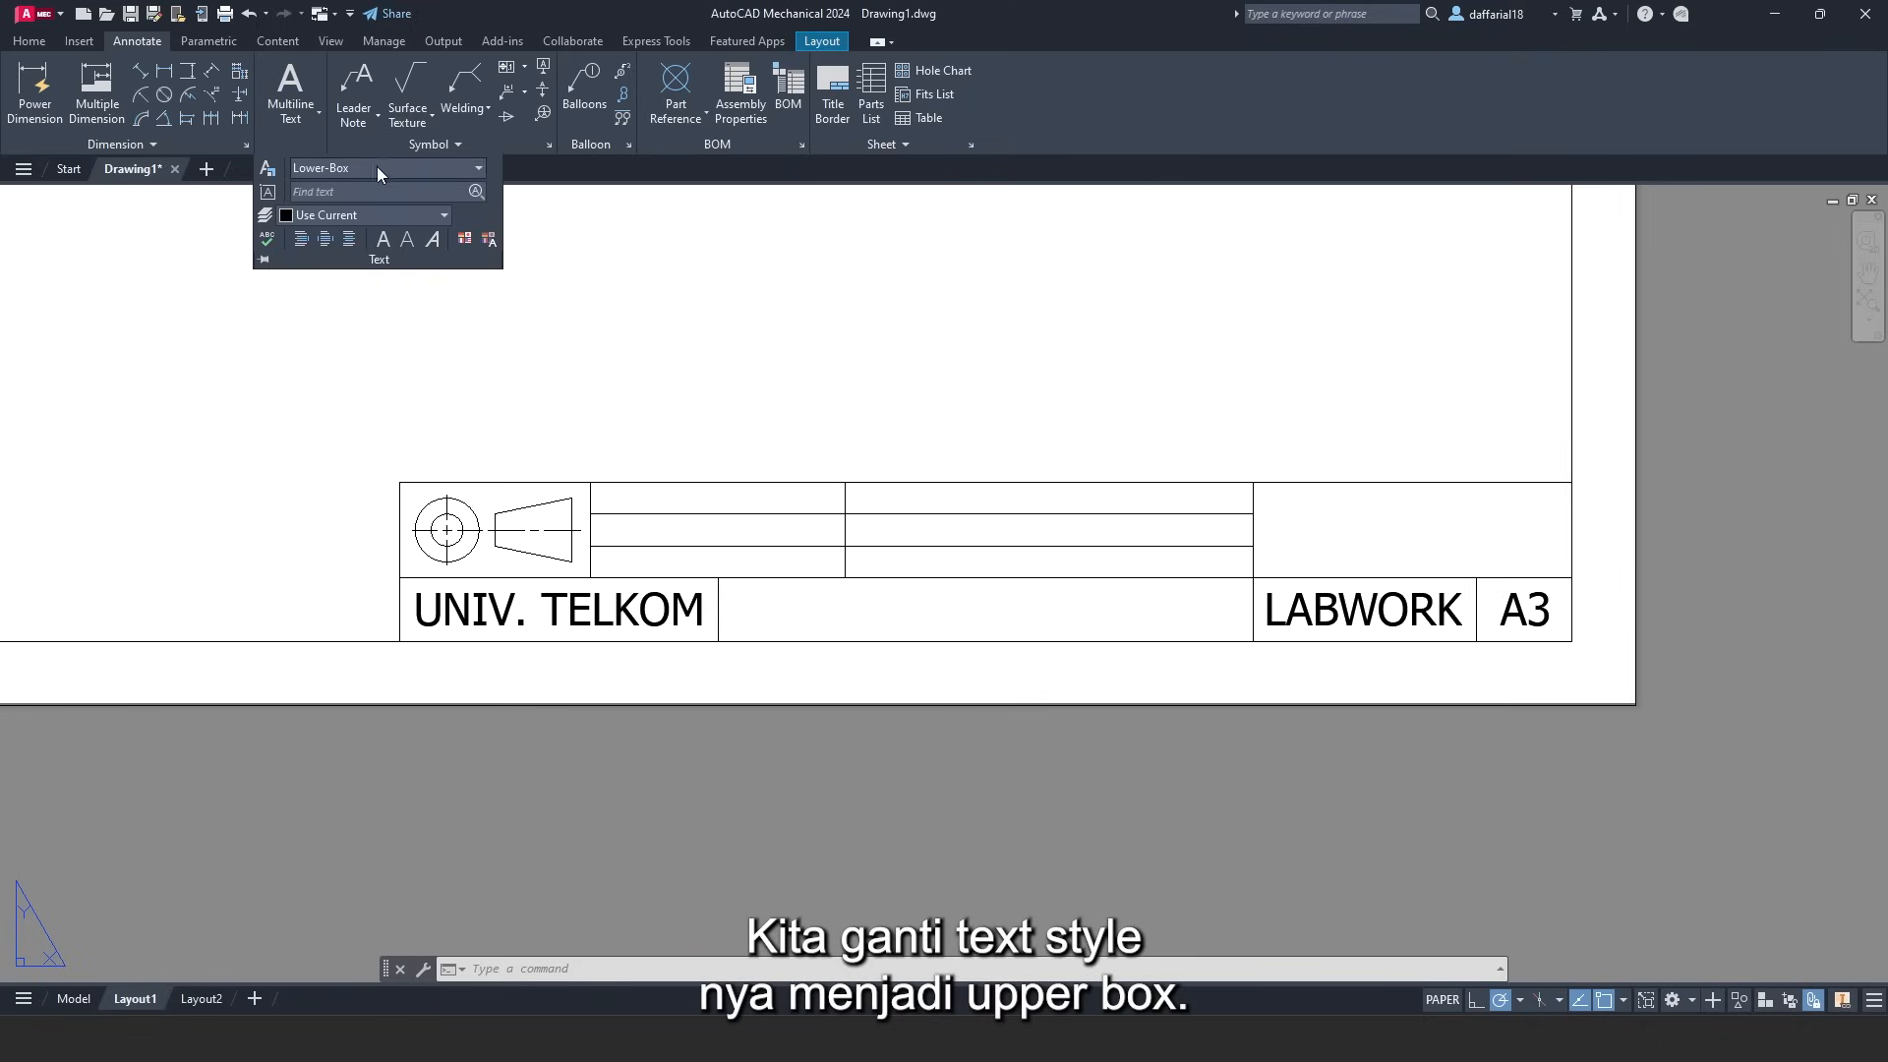
click(480, 170)
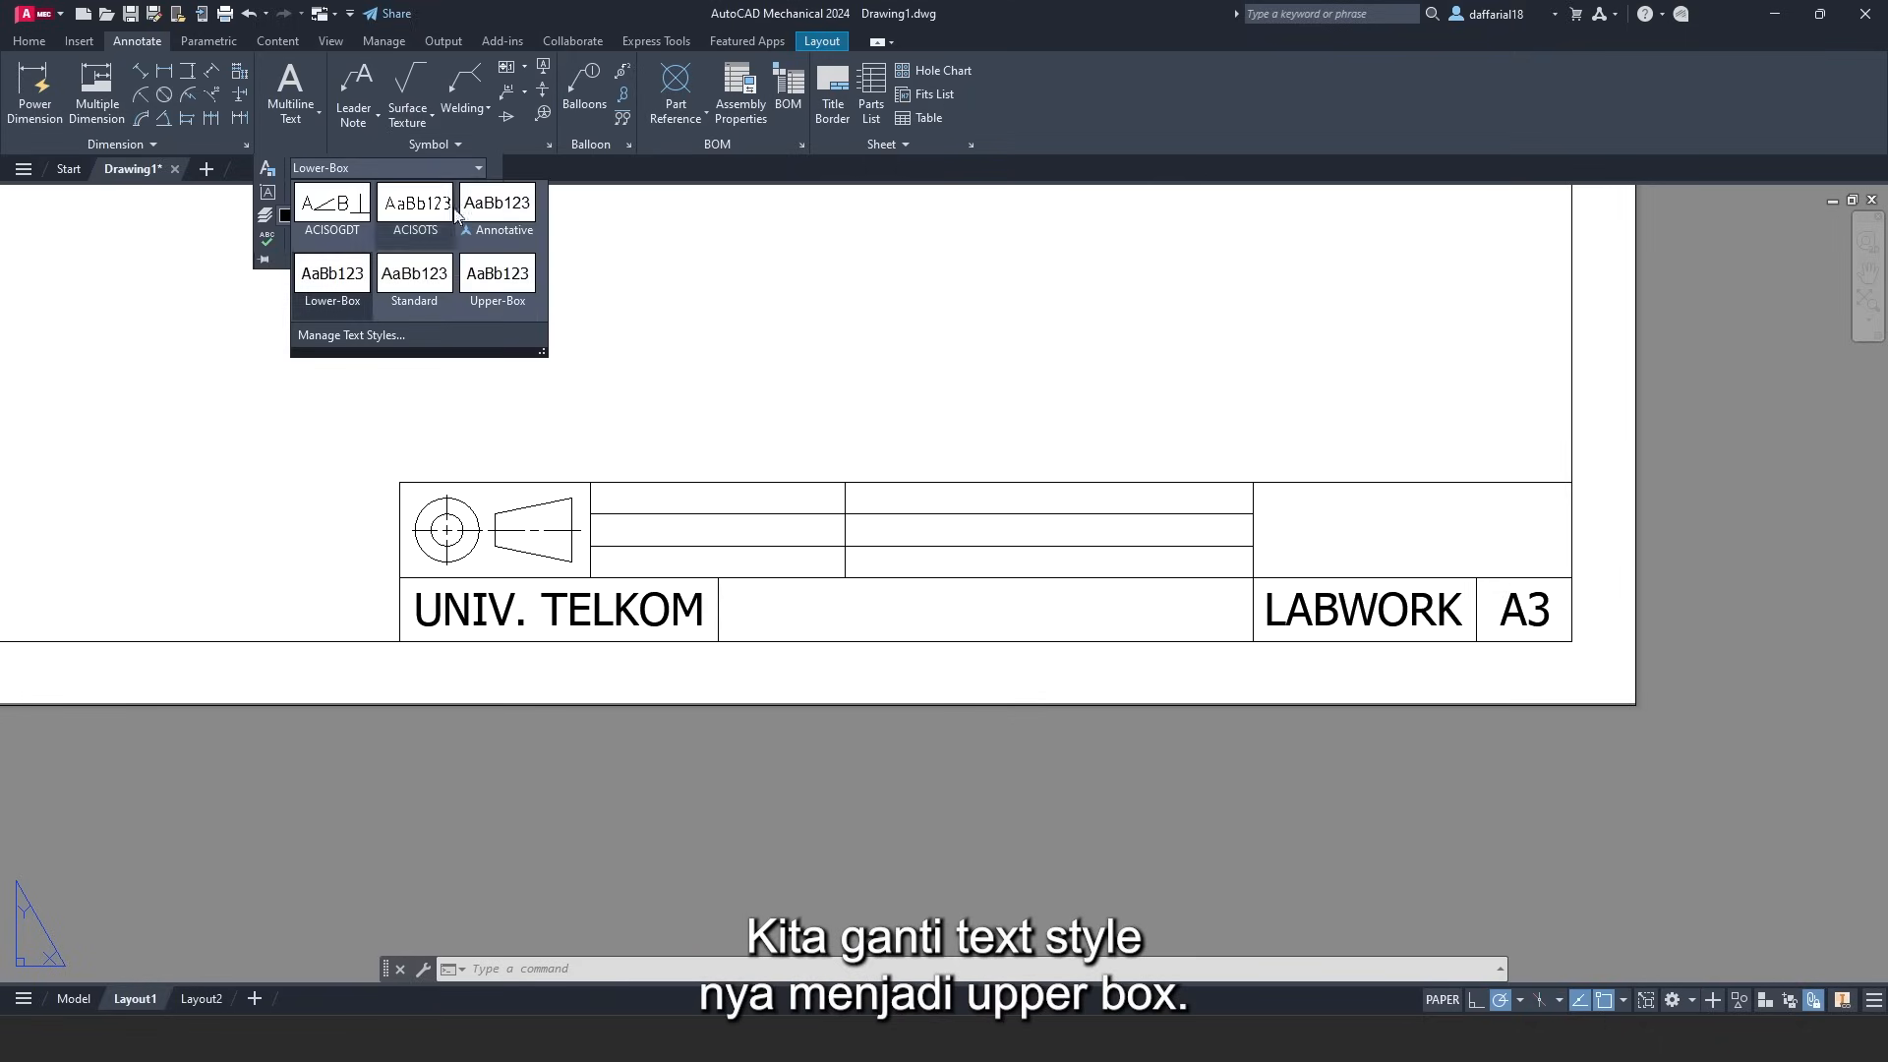
click(497, 293)
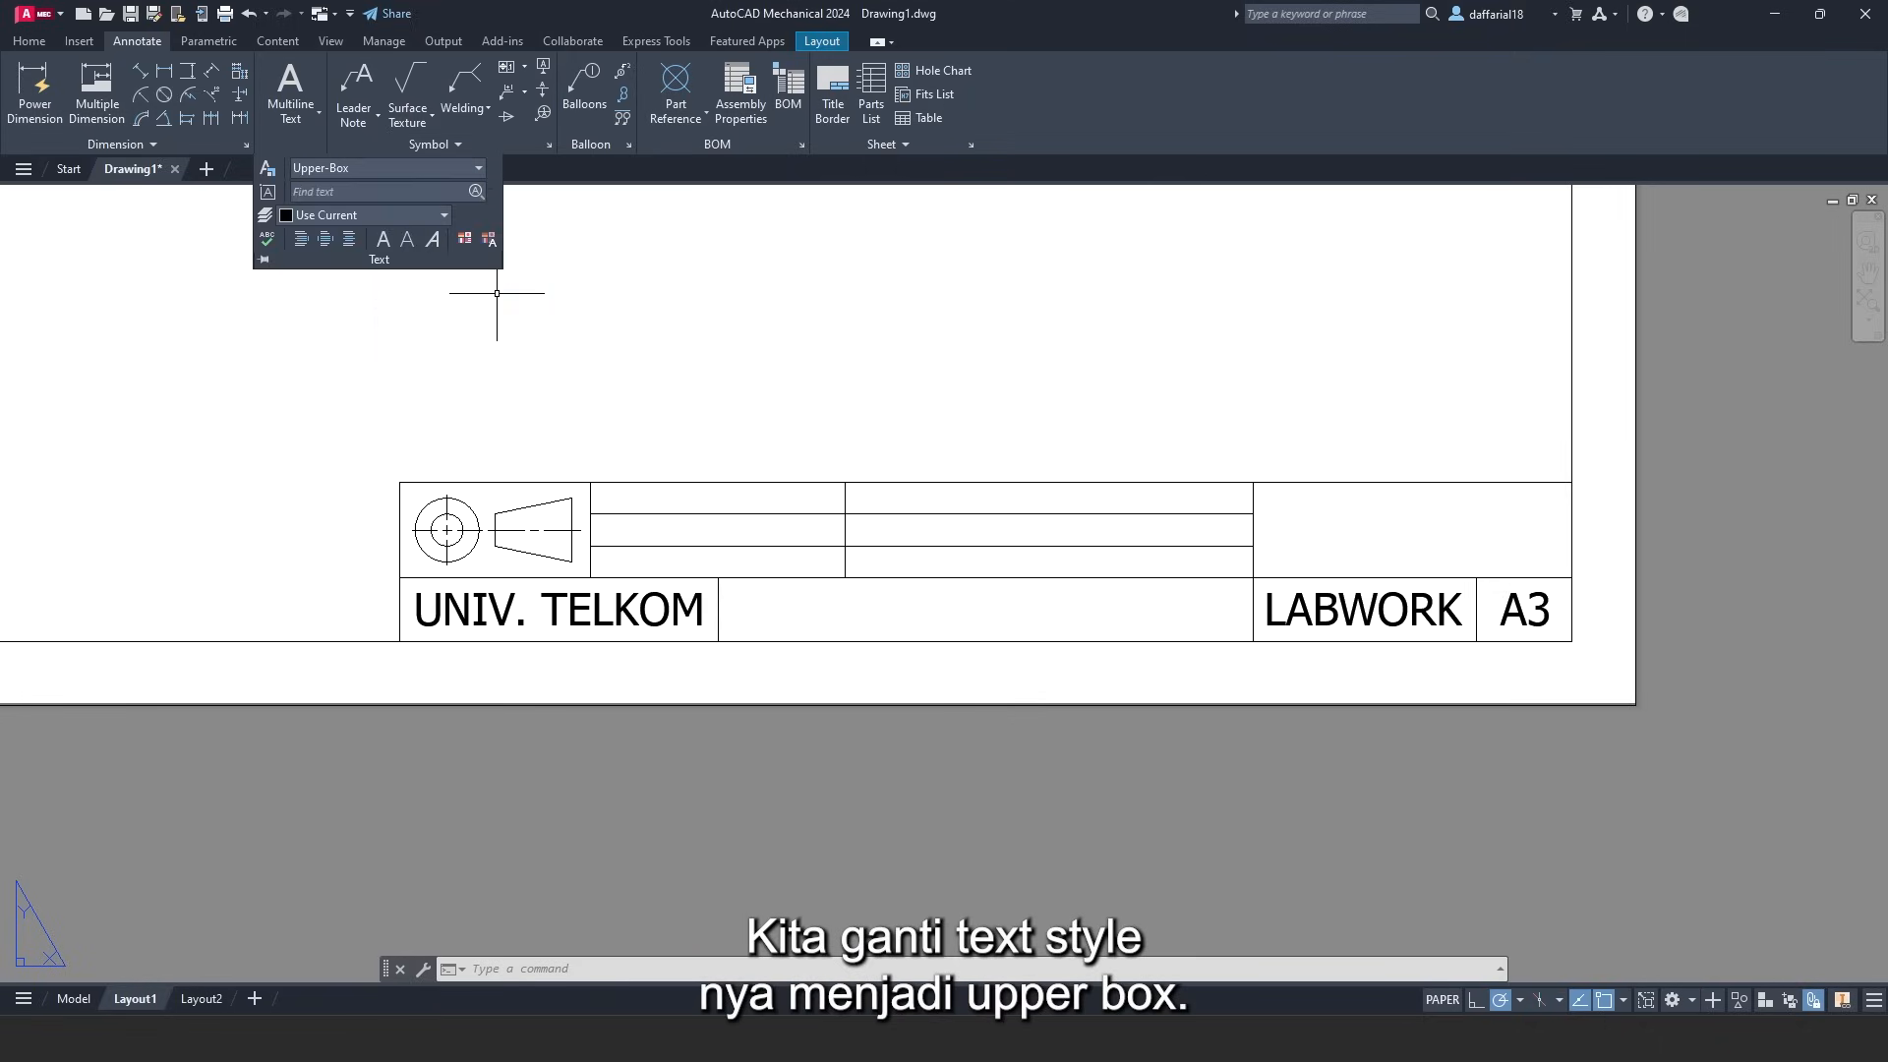
click(299, 83)
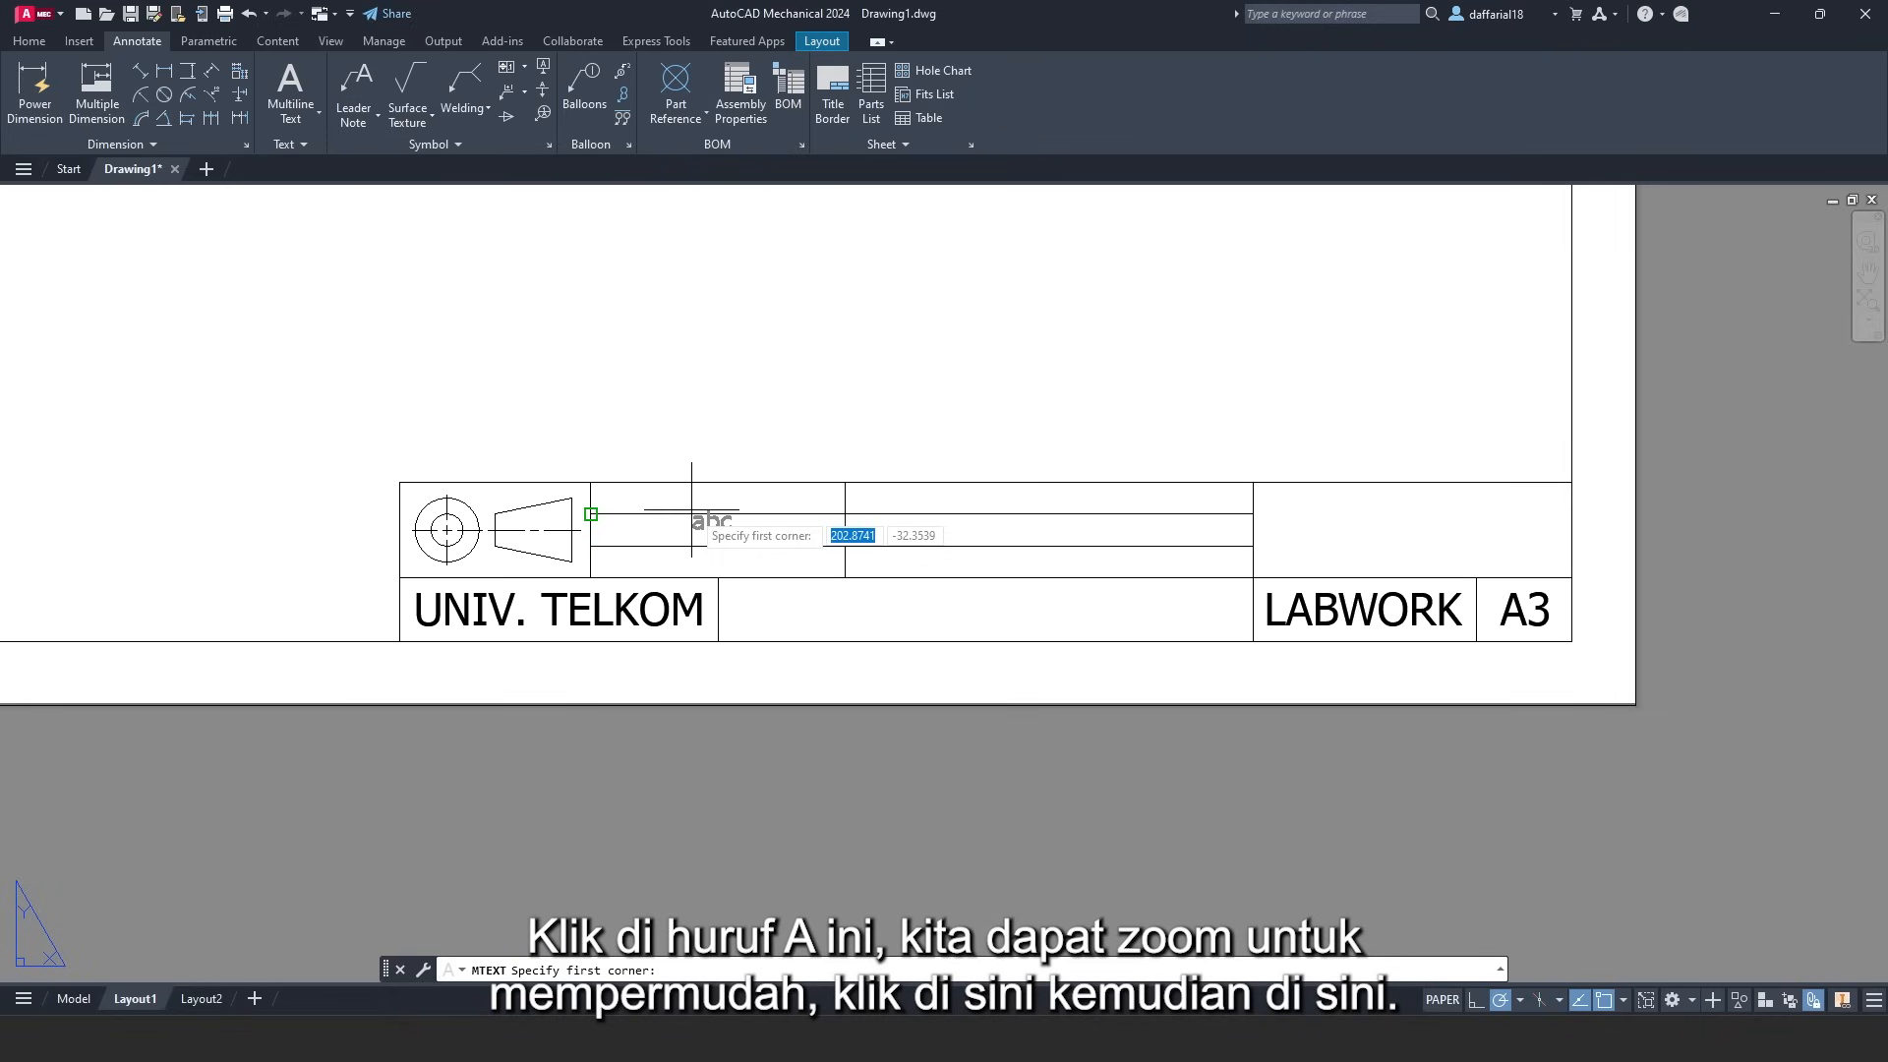
scroll(693, 511, up, 2)
scroll(695, 517, up, 2)
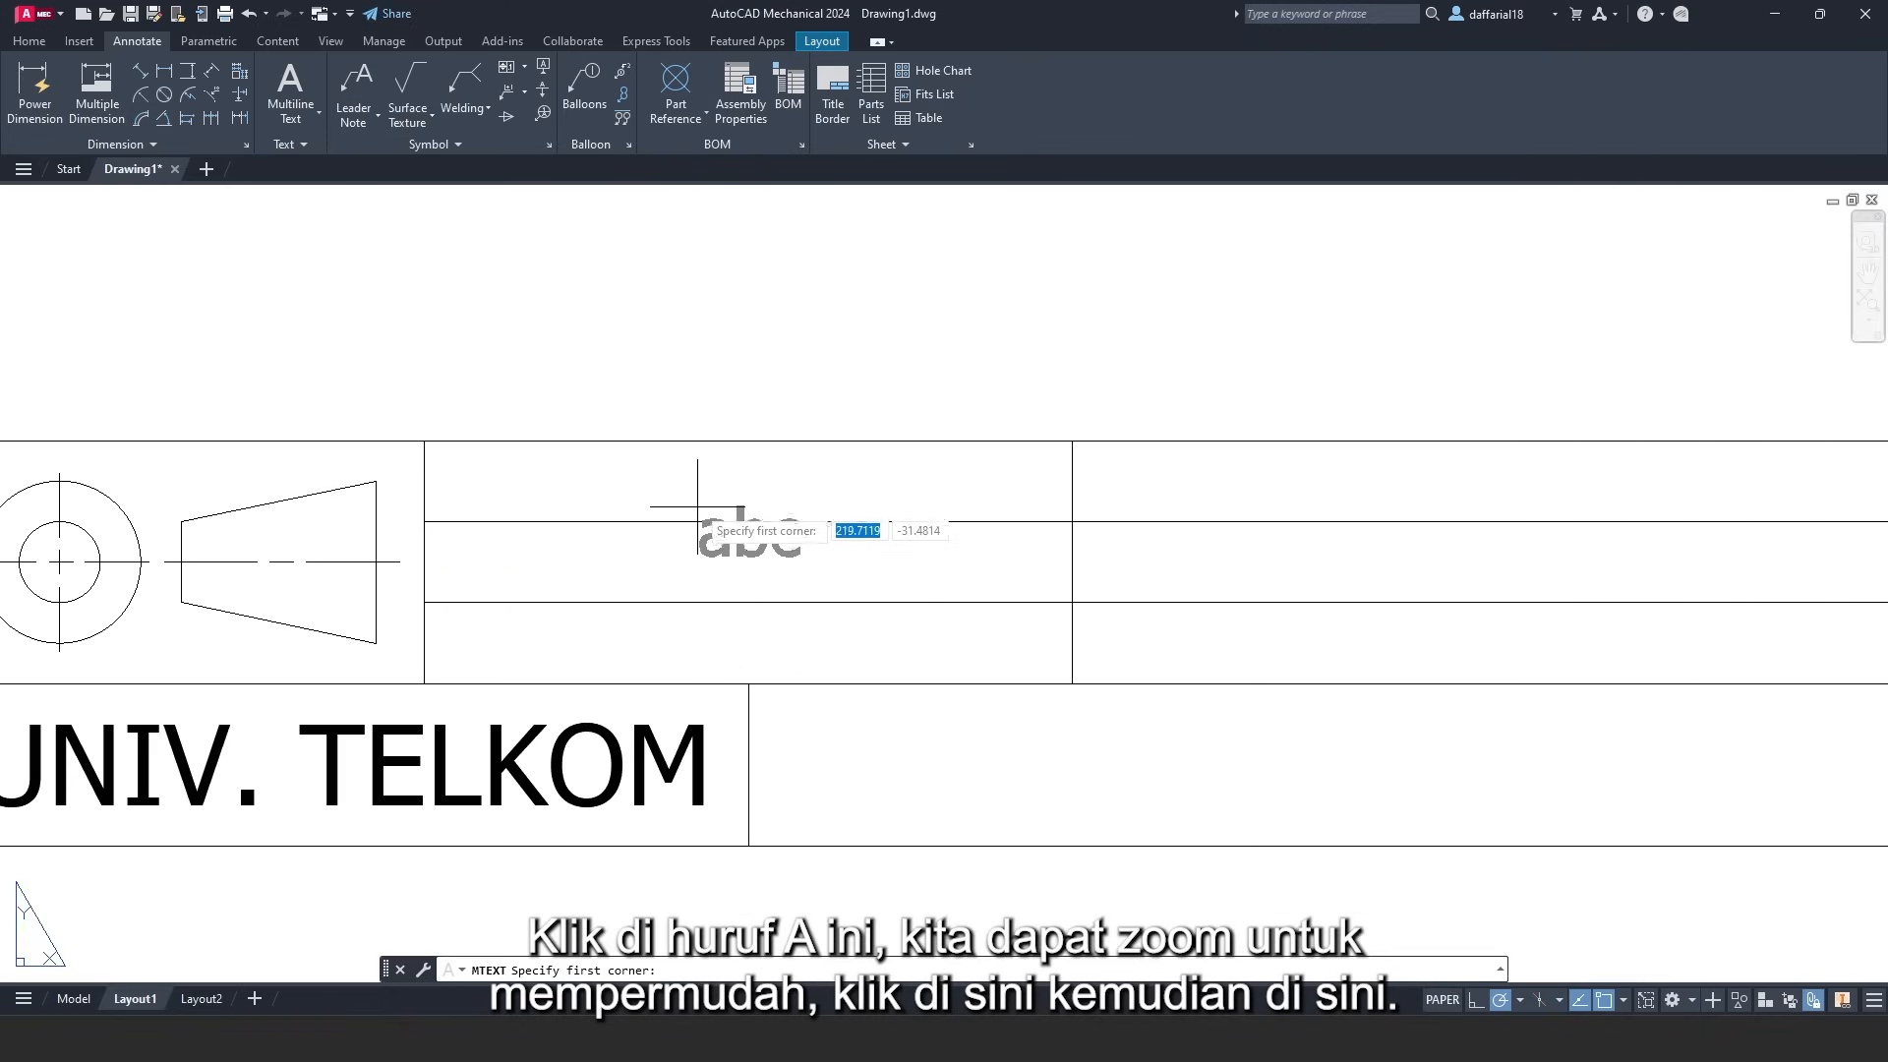
click(425, 441)
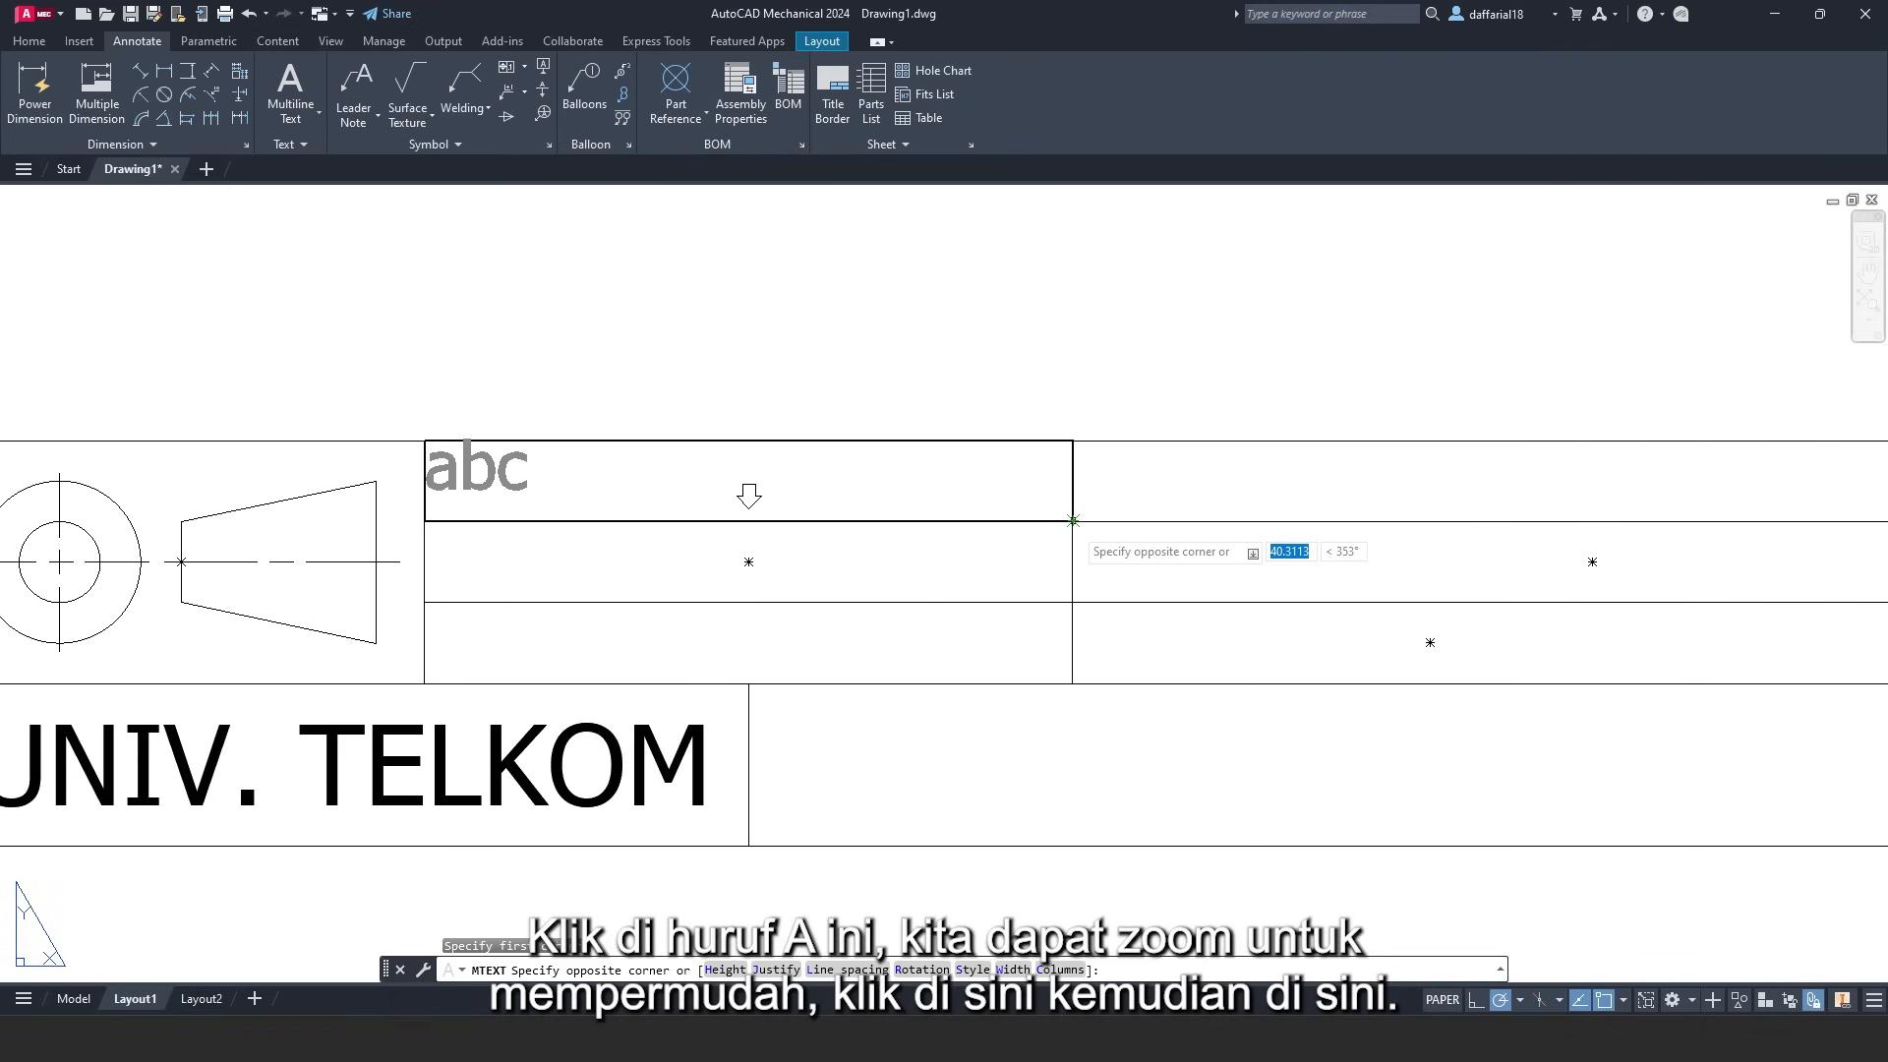
click(1072, 521)
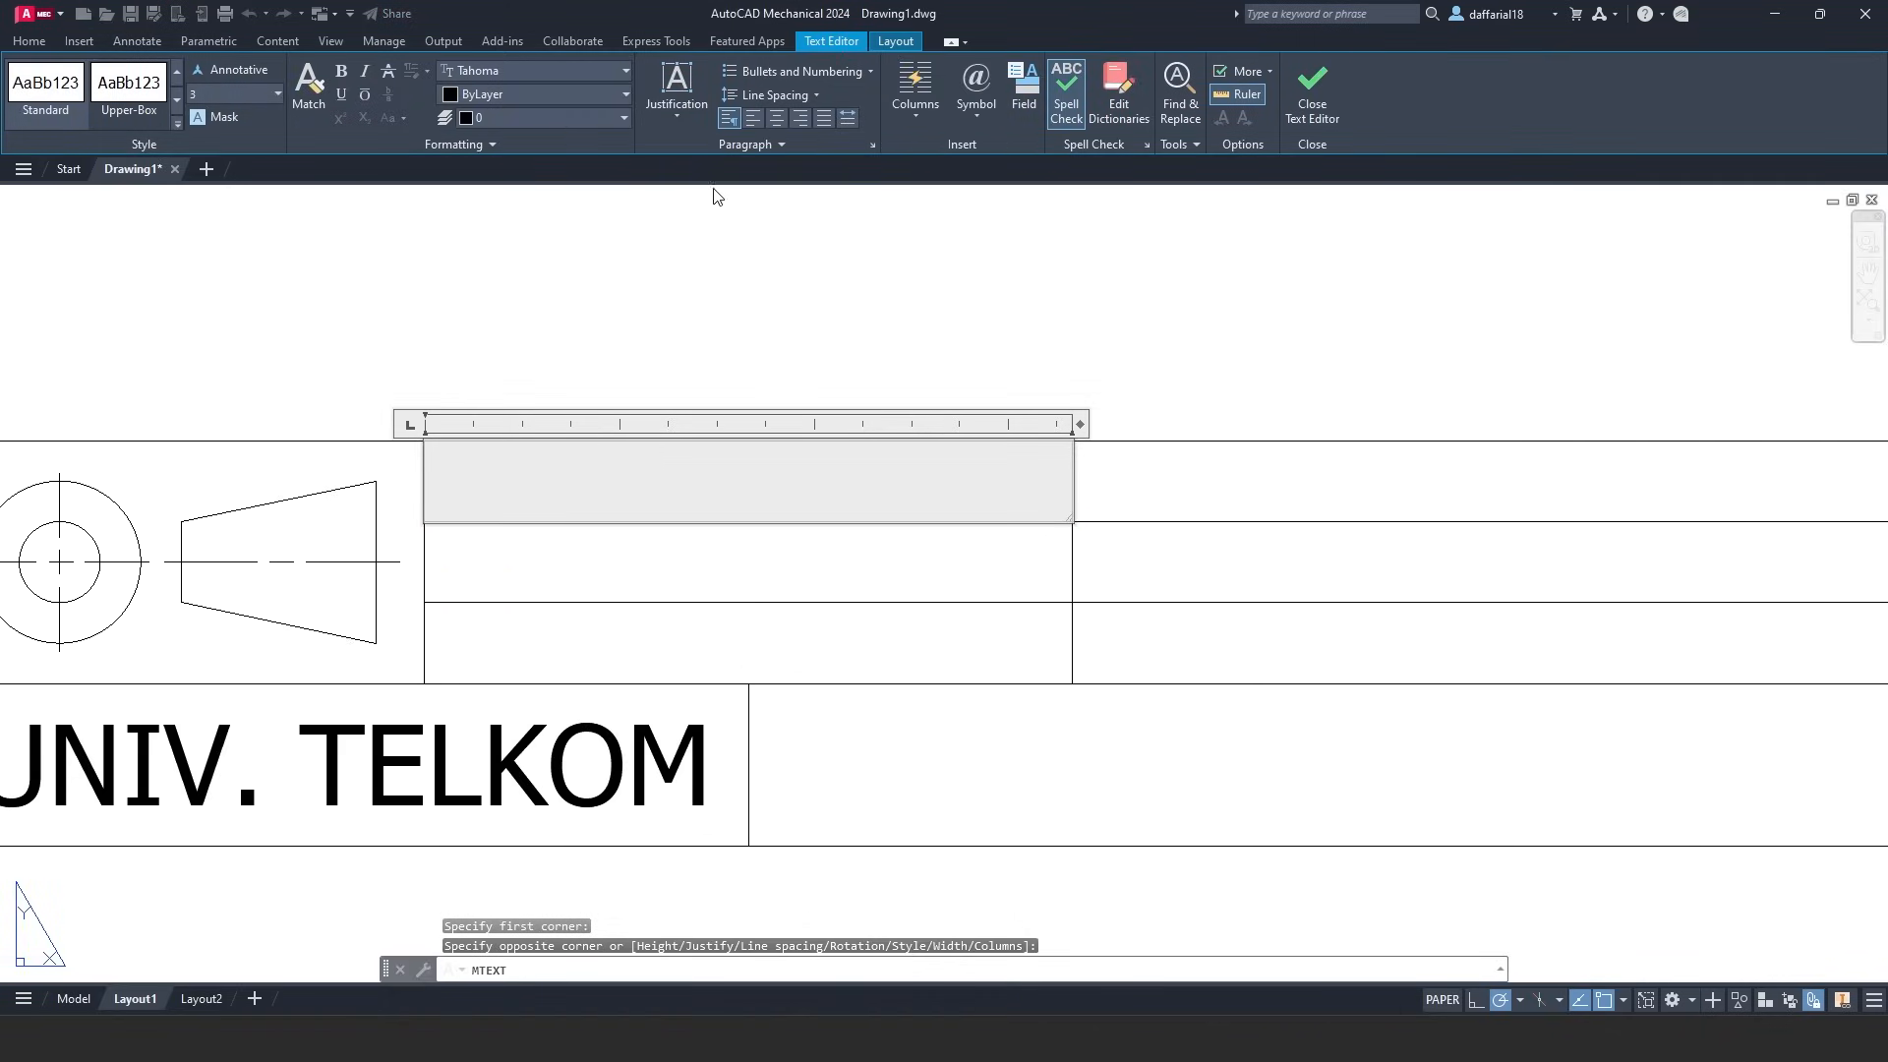
click(664, 111)
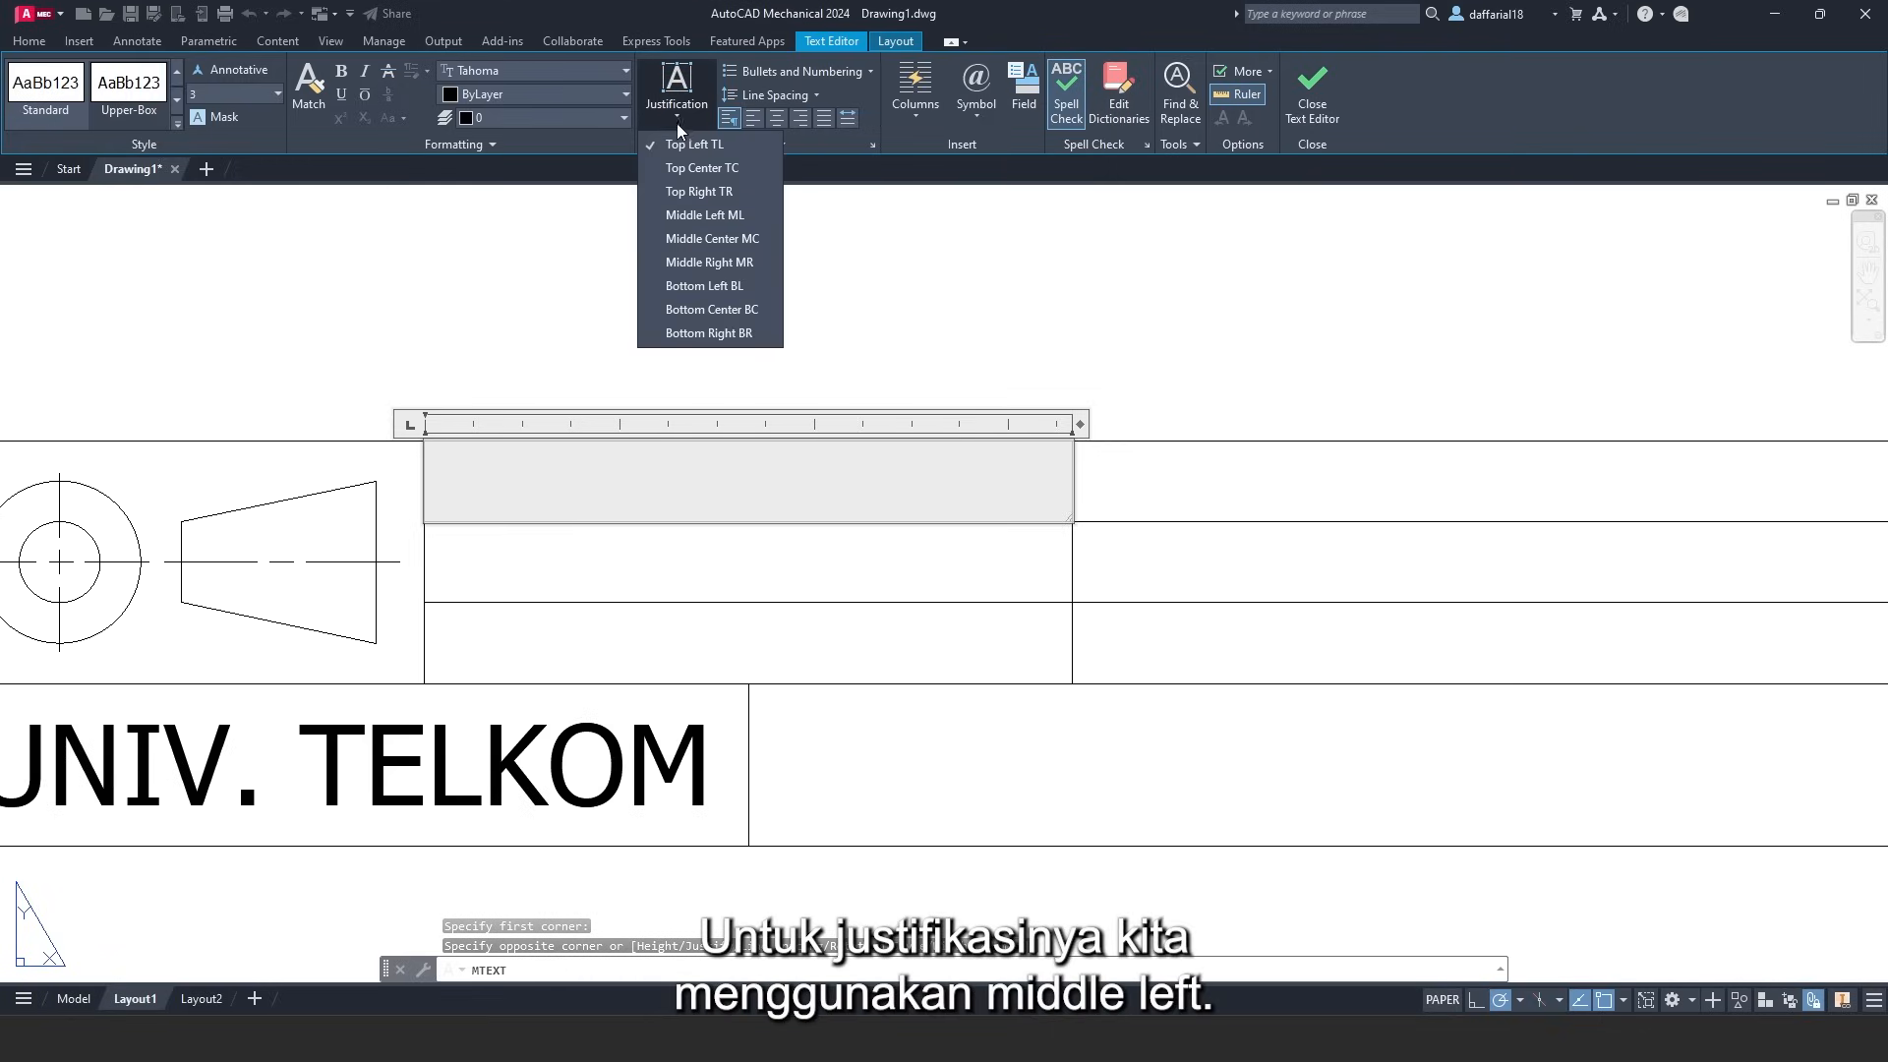
click(694, 212)
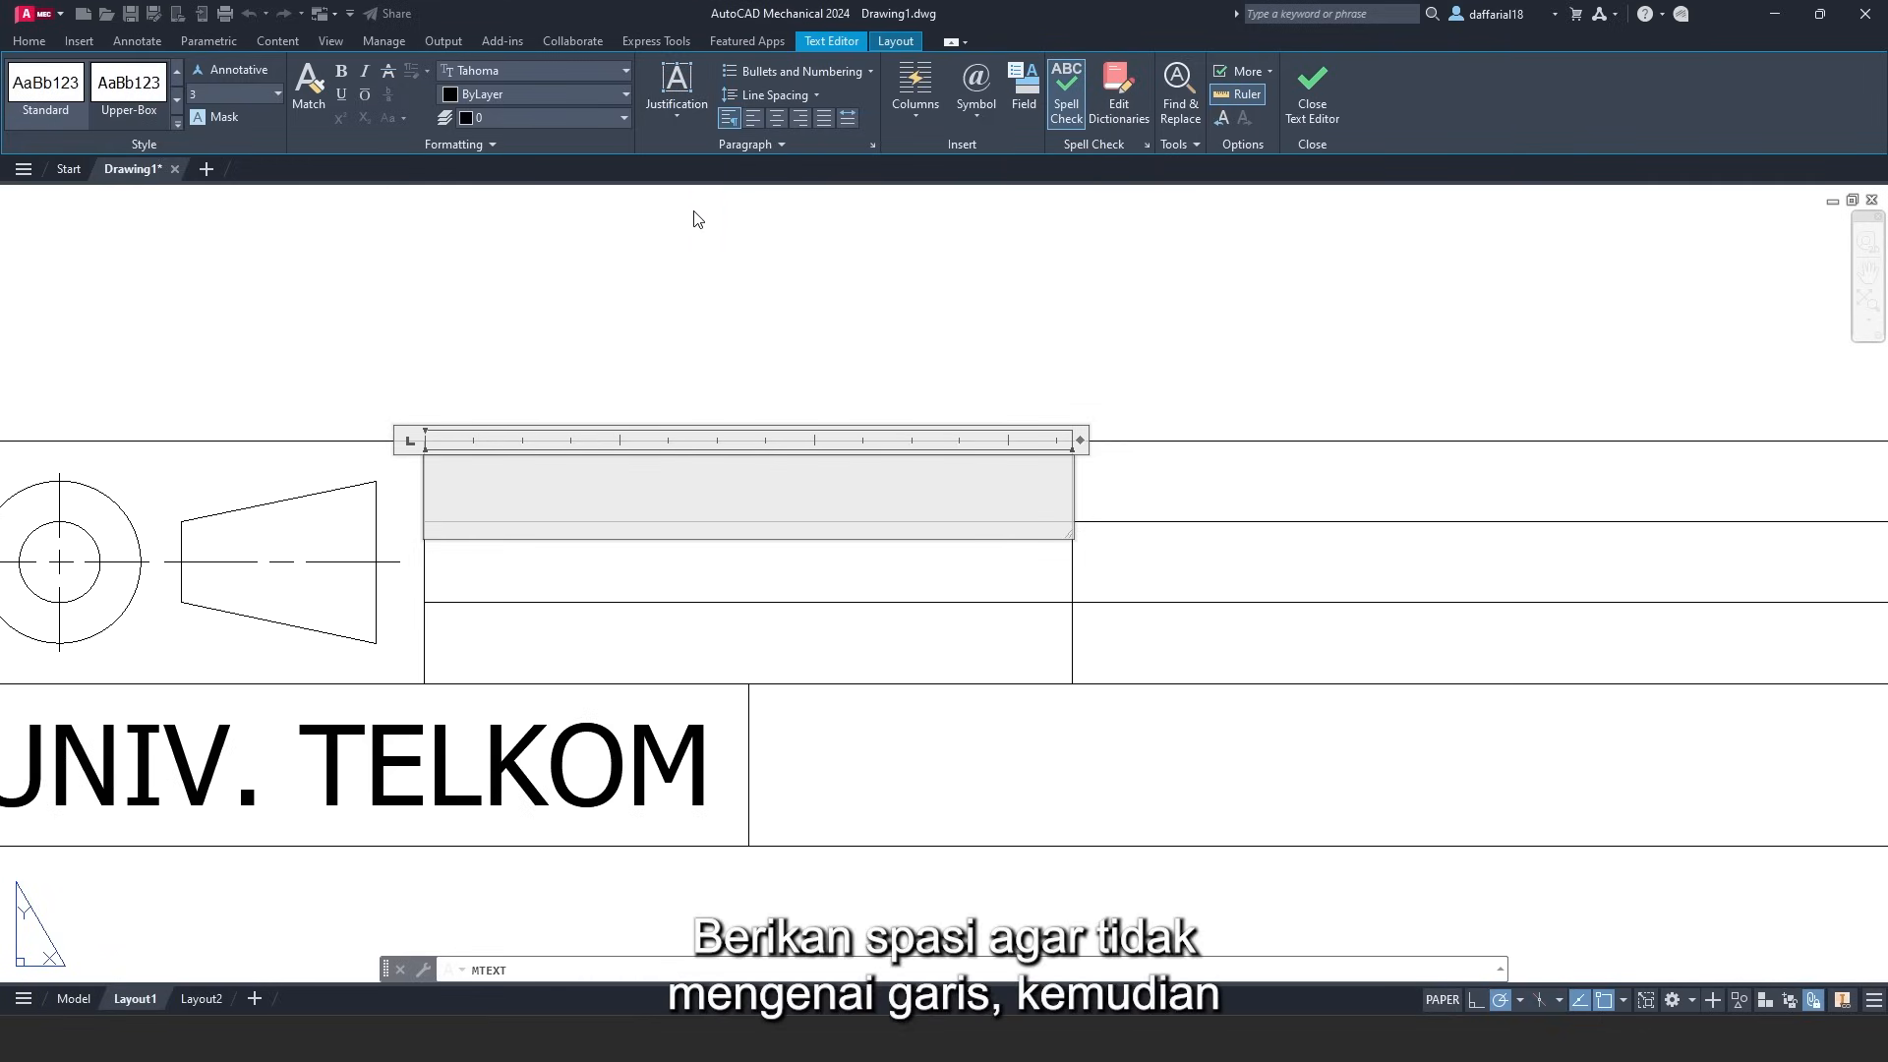
text(SKALA)
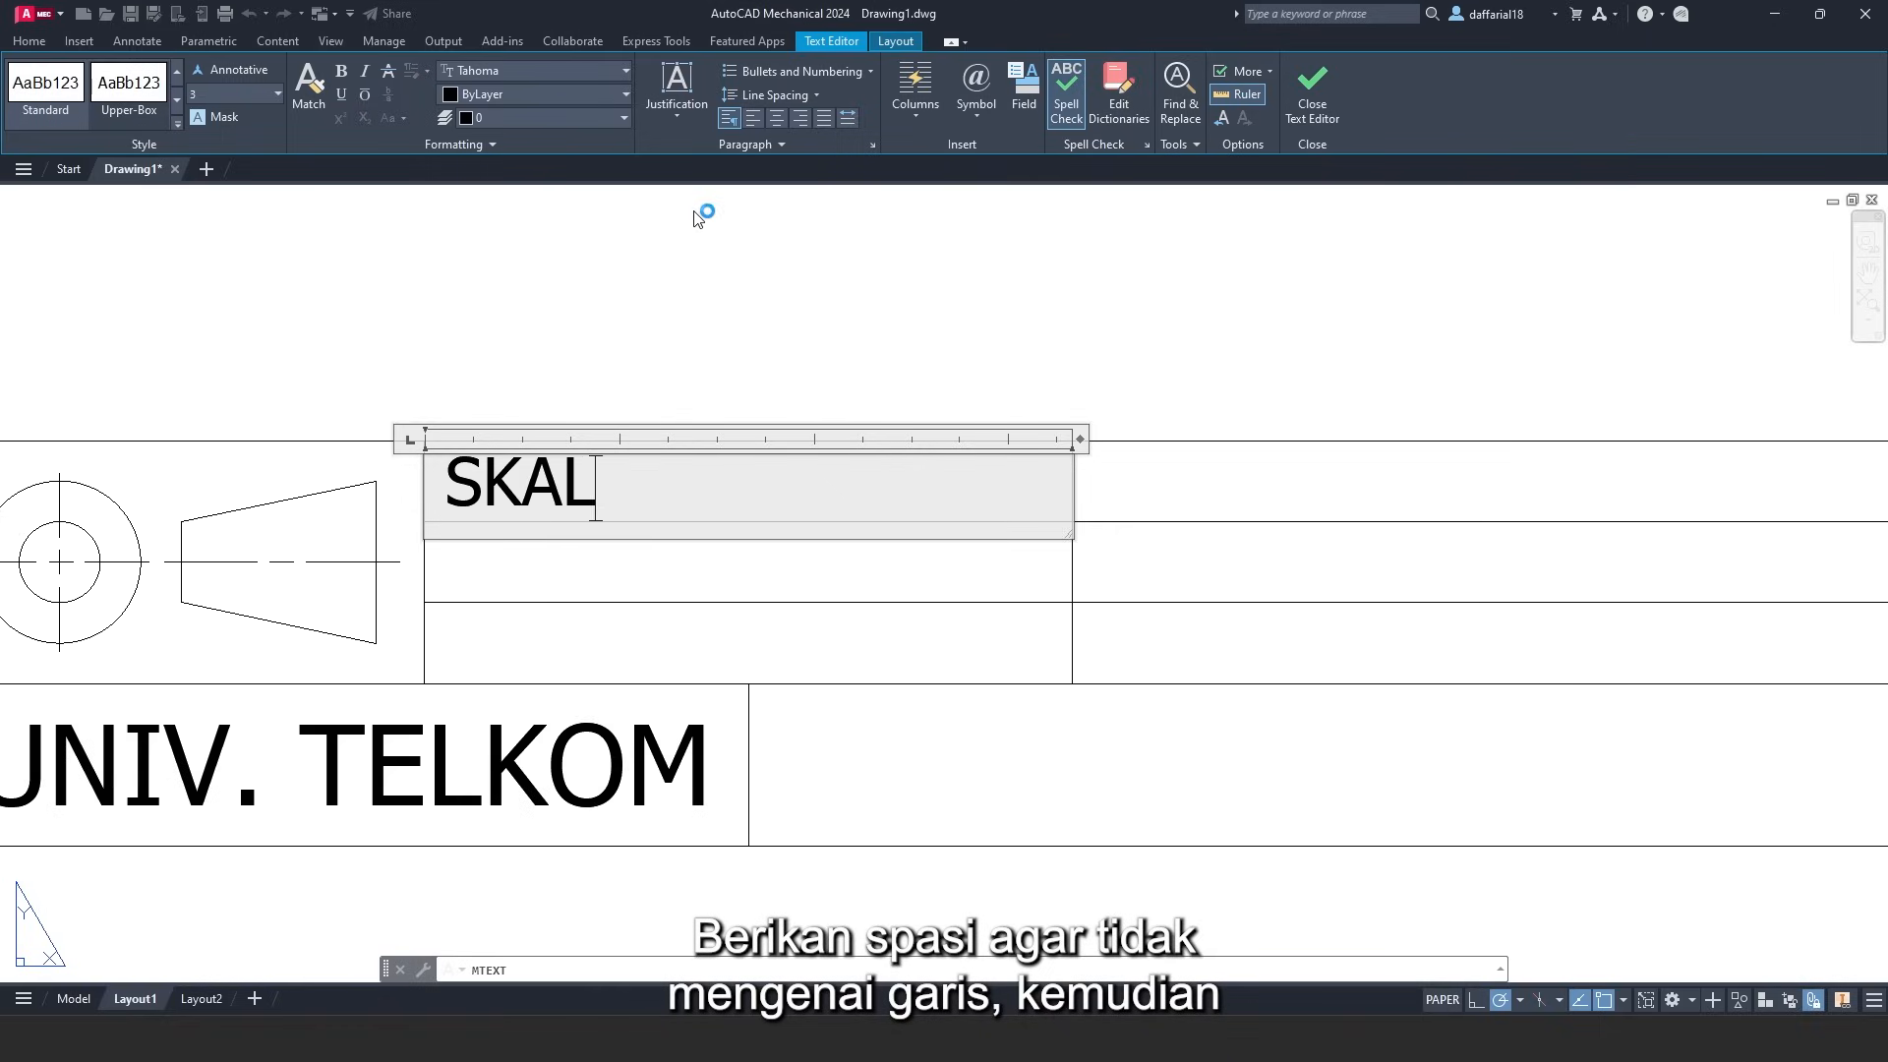
click(1312, 90)
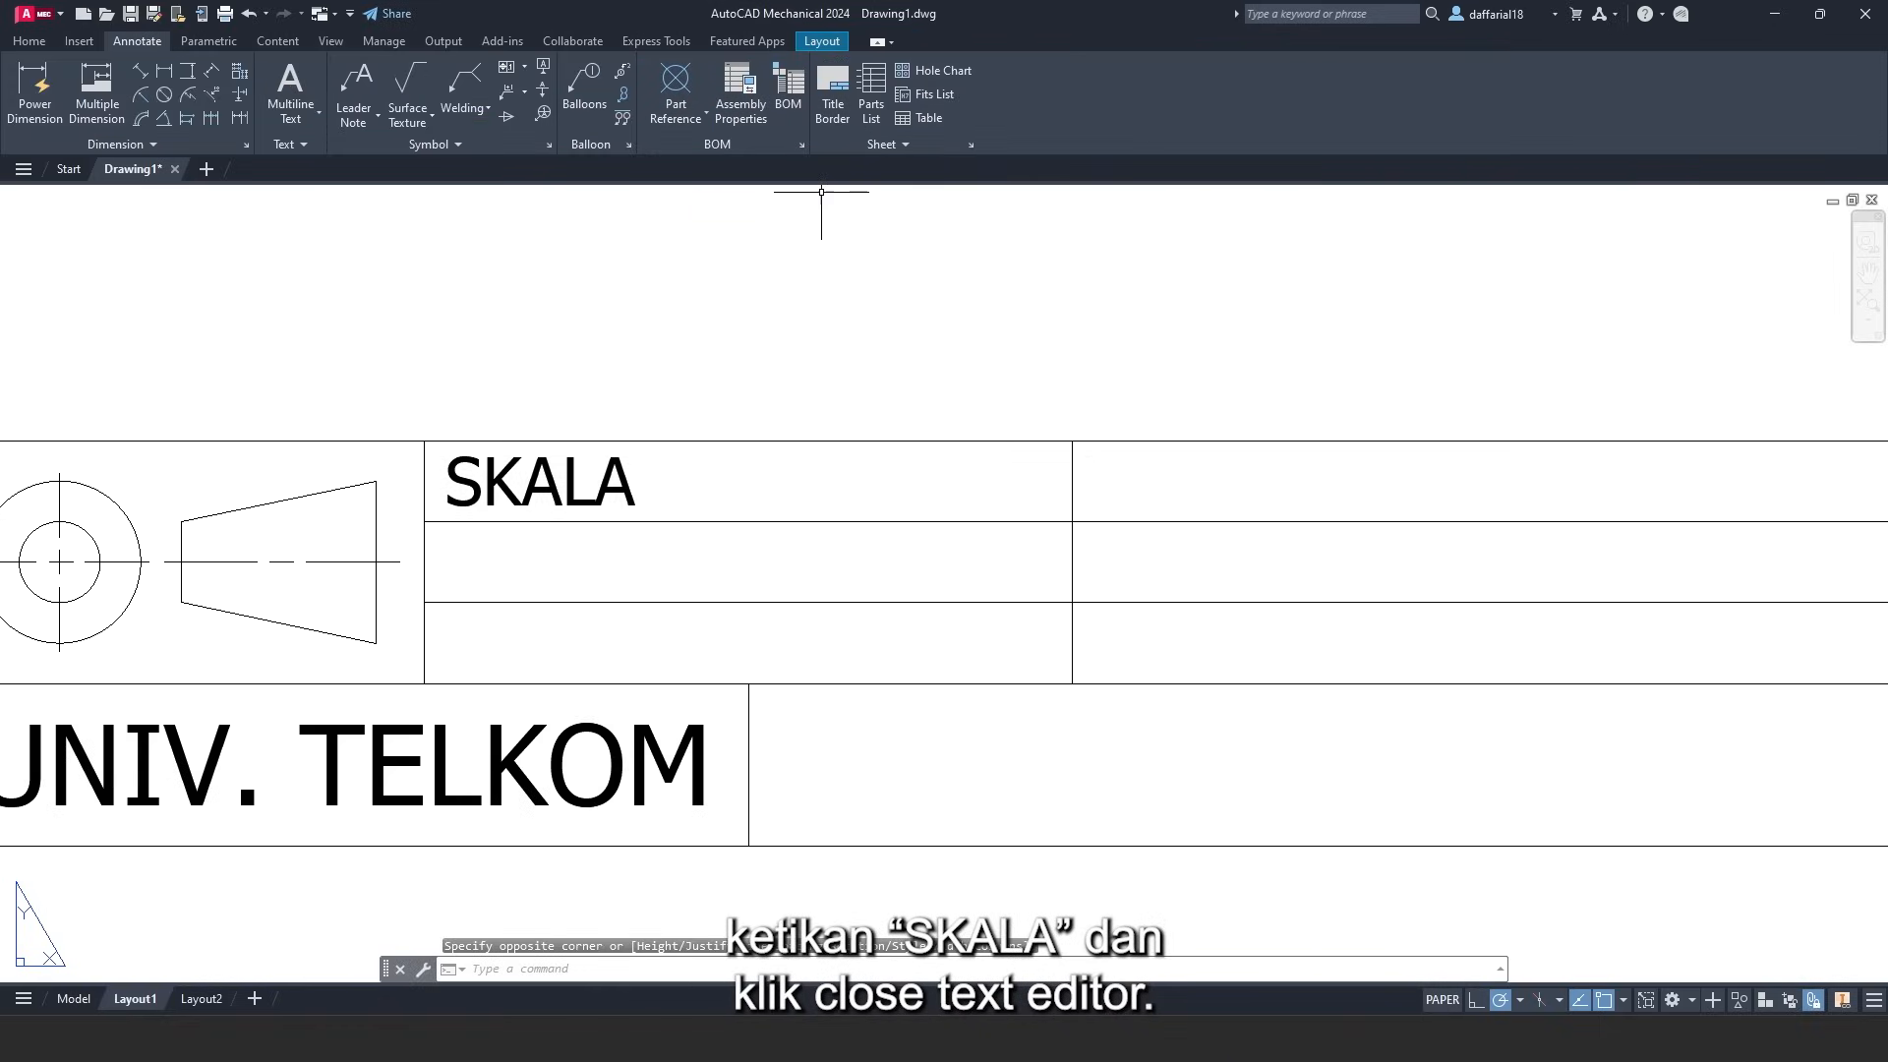
- Write 'SATUAN' middle-left in the cell below SKALA
click(293, 87)
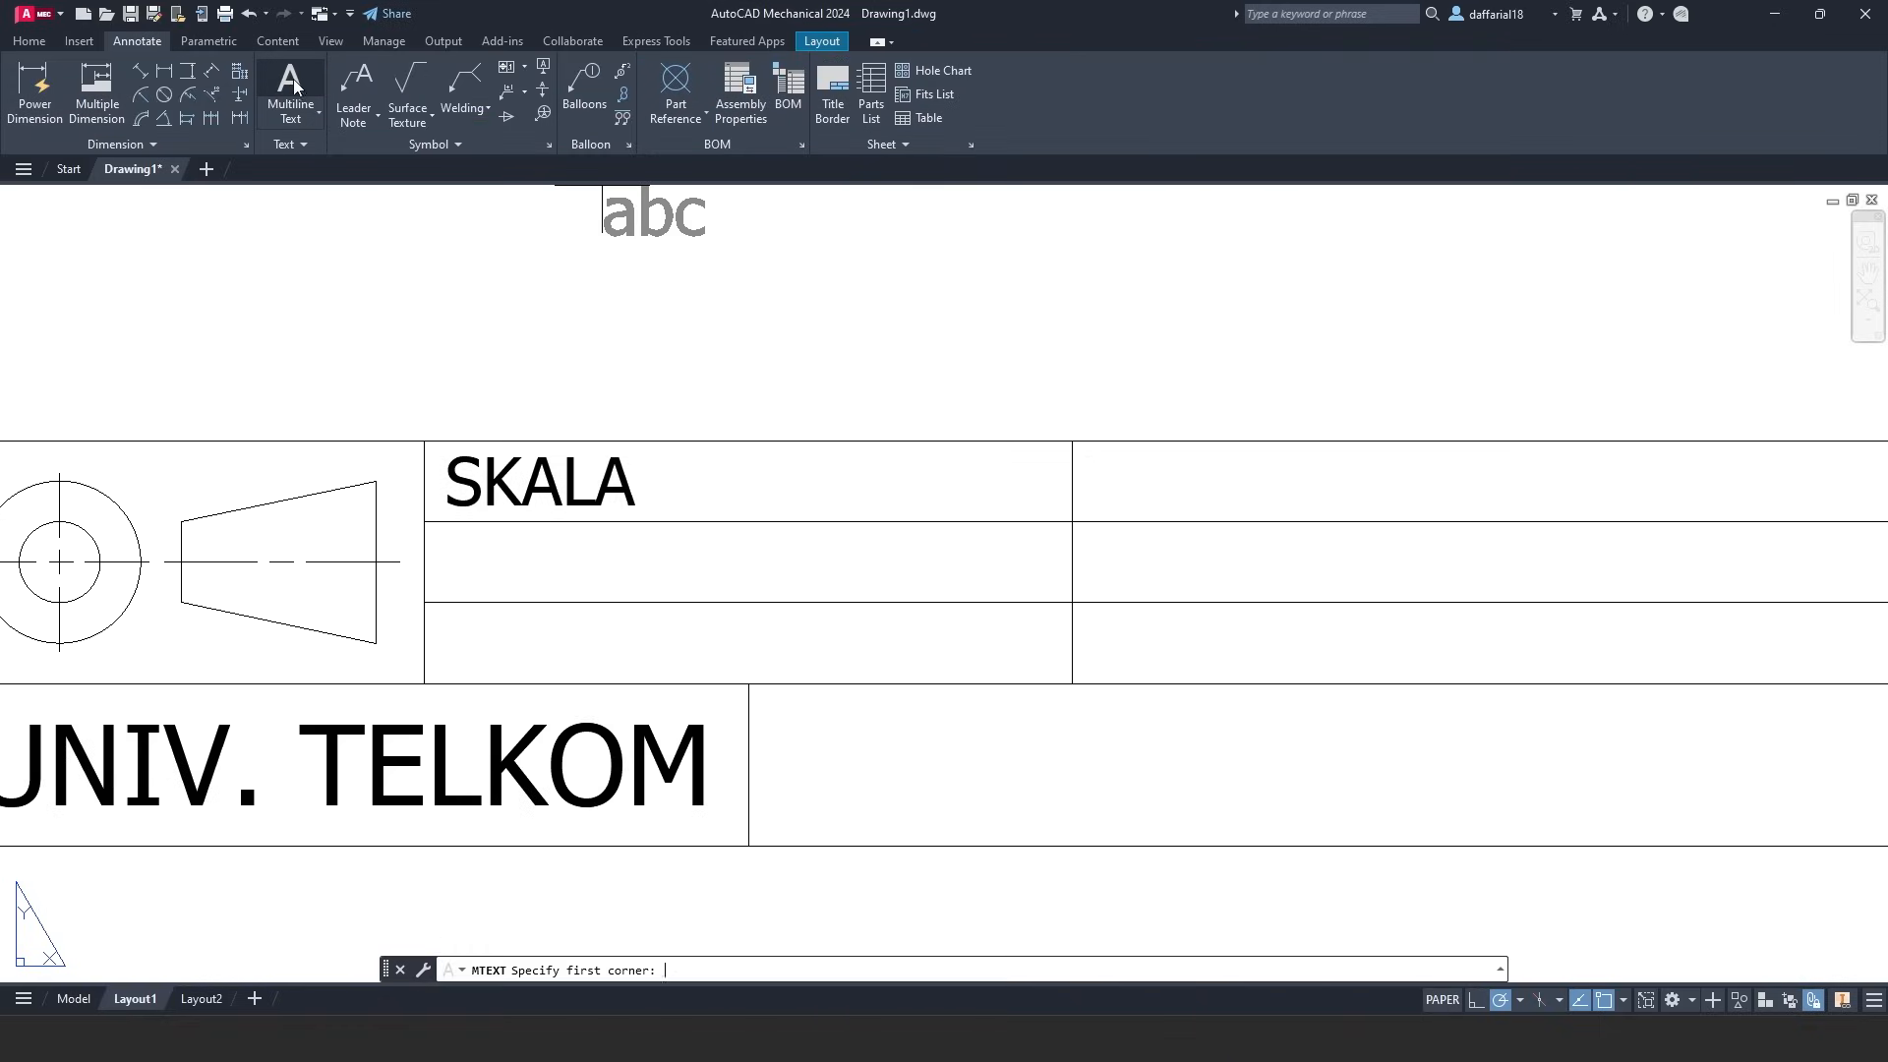
click(424, 521)
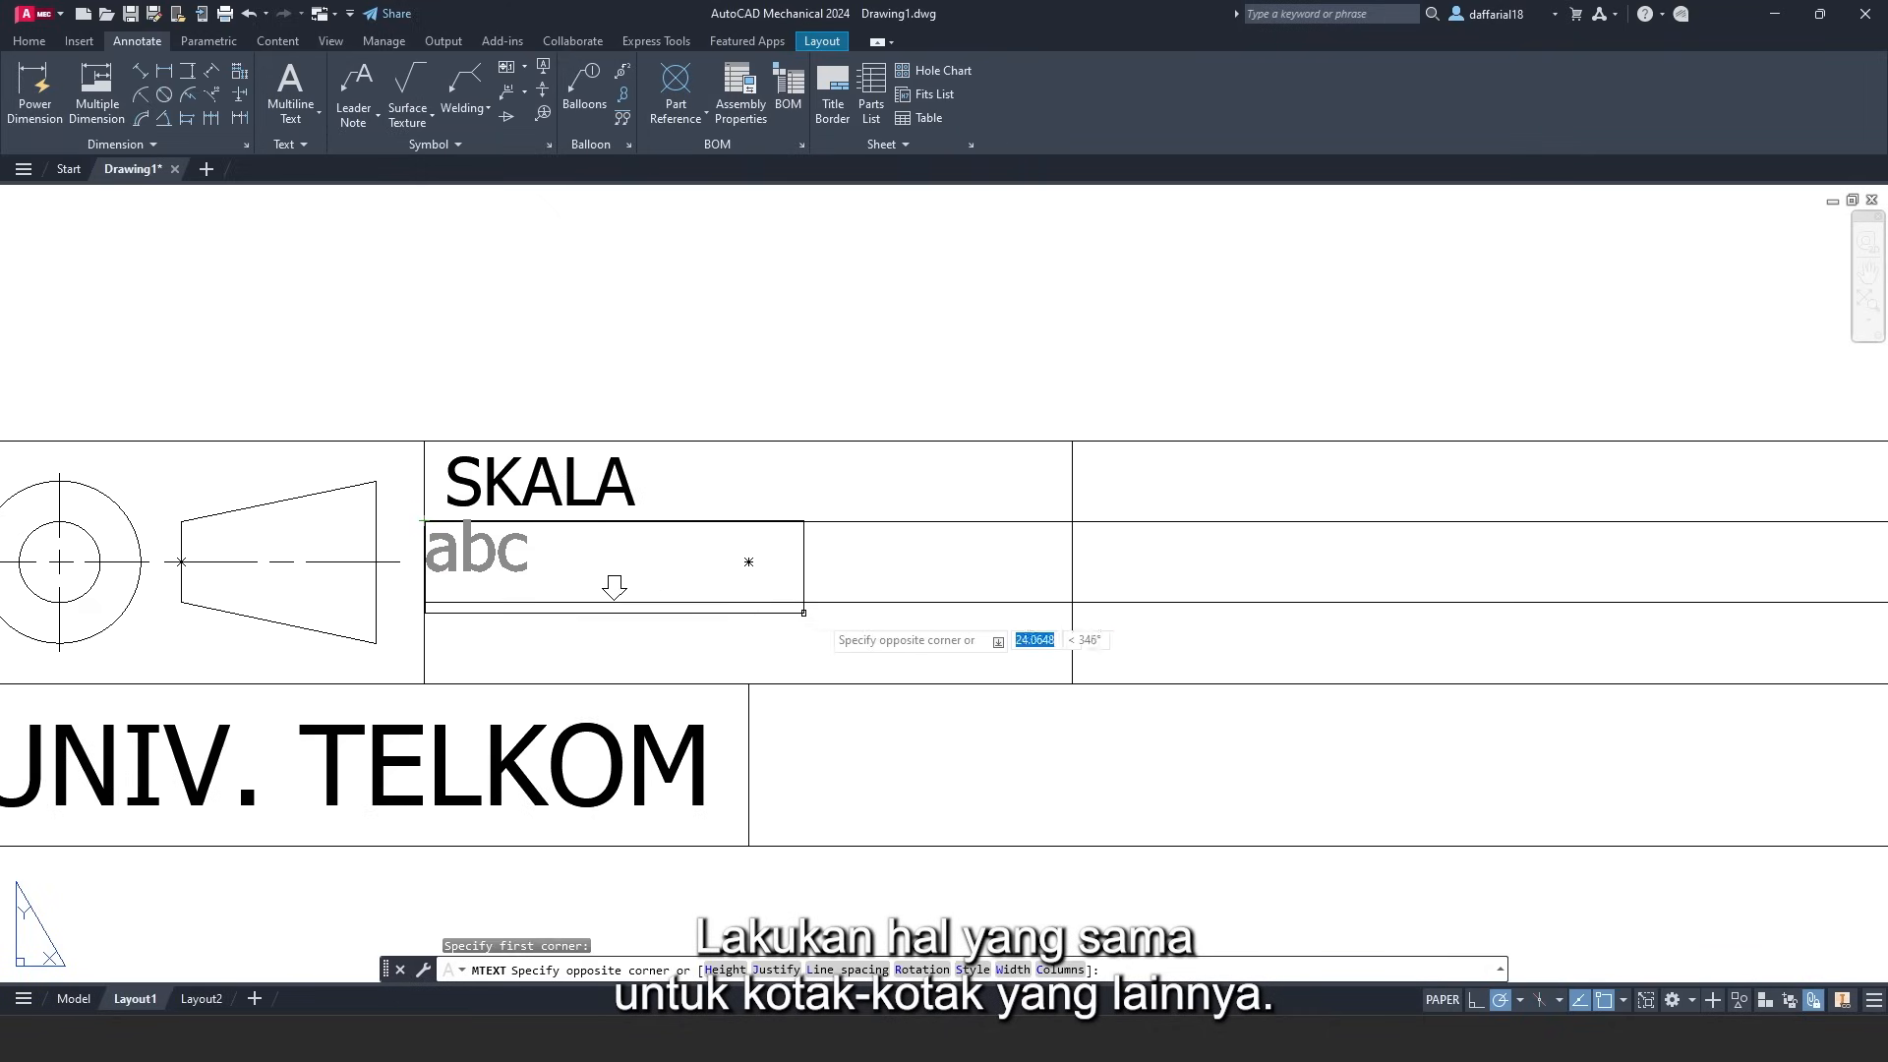
click(1072, 602)
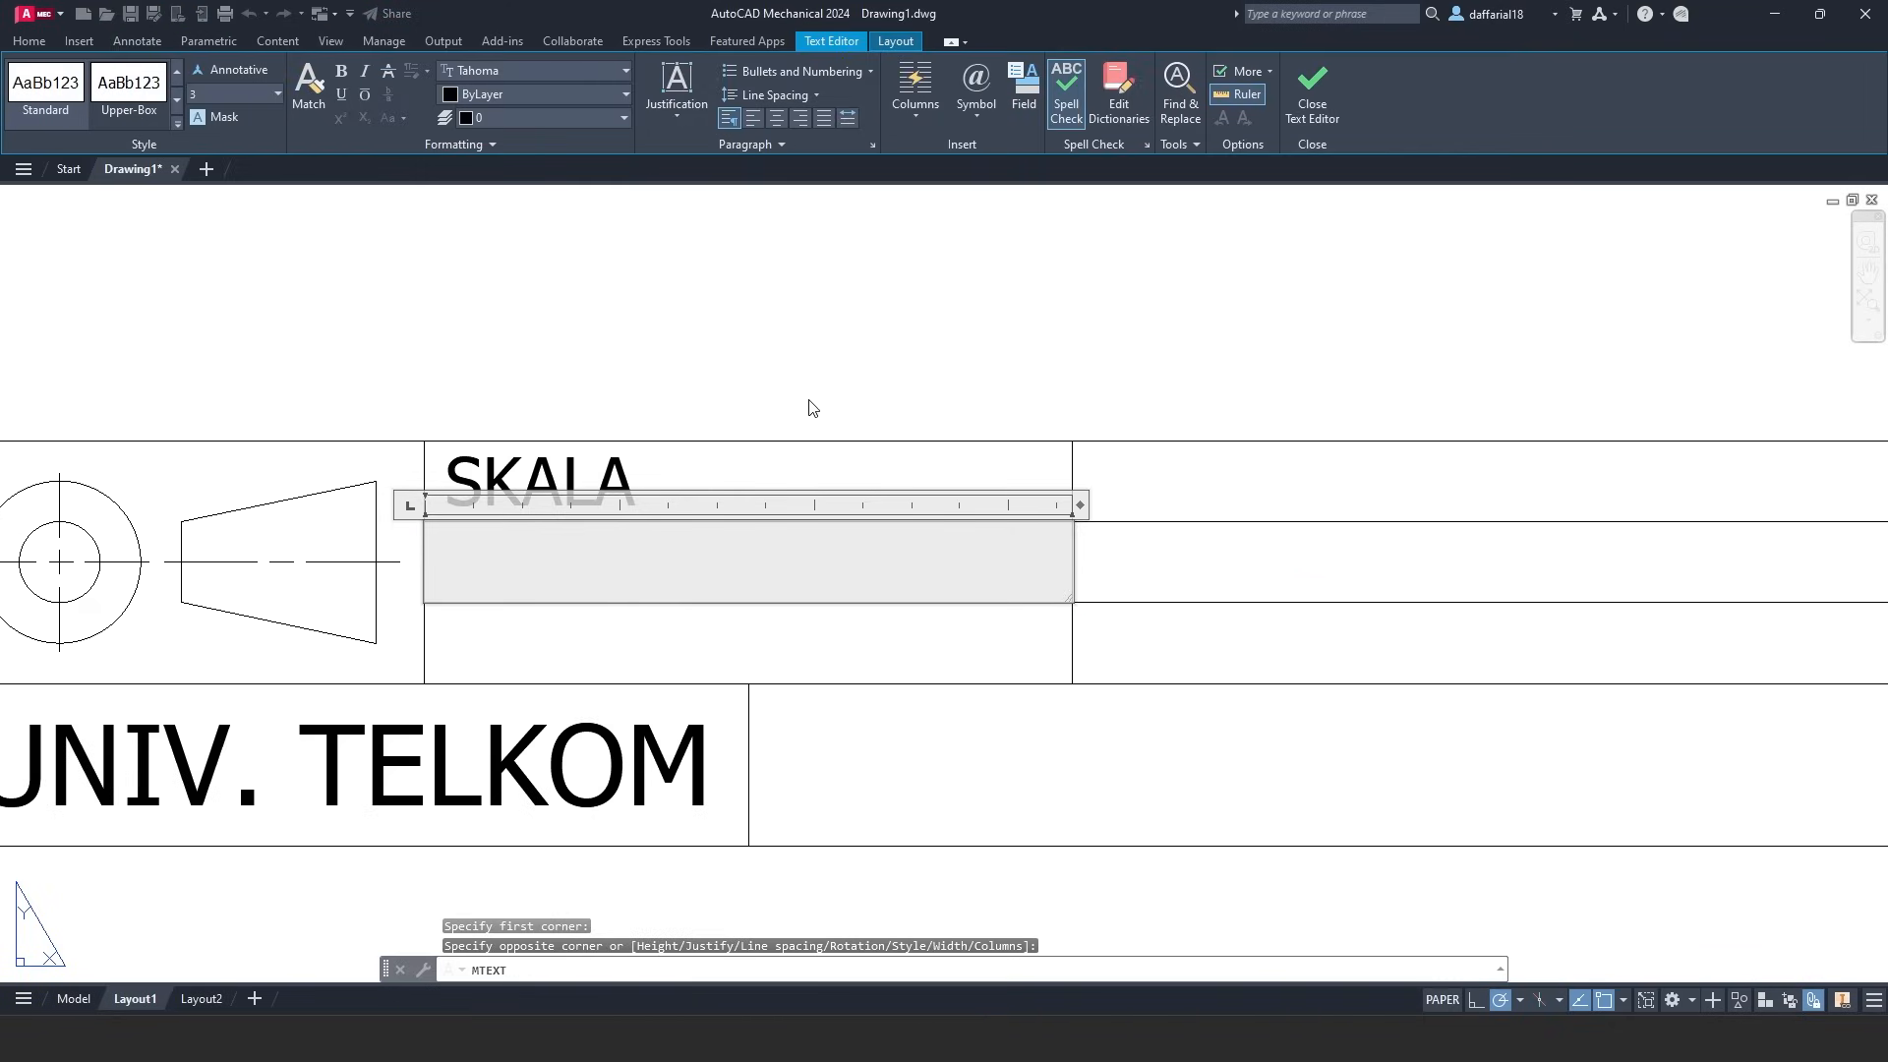
click(671, 104)
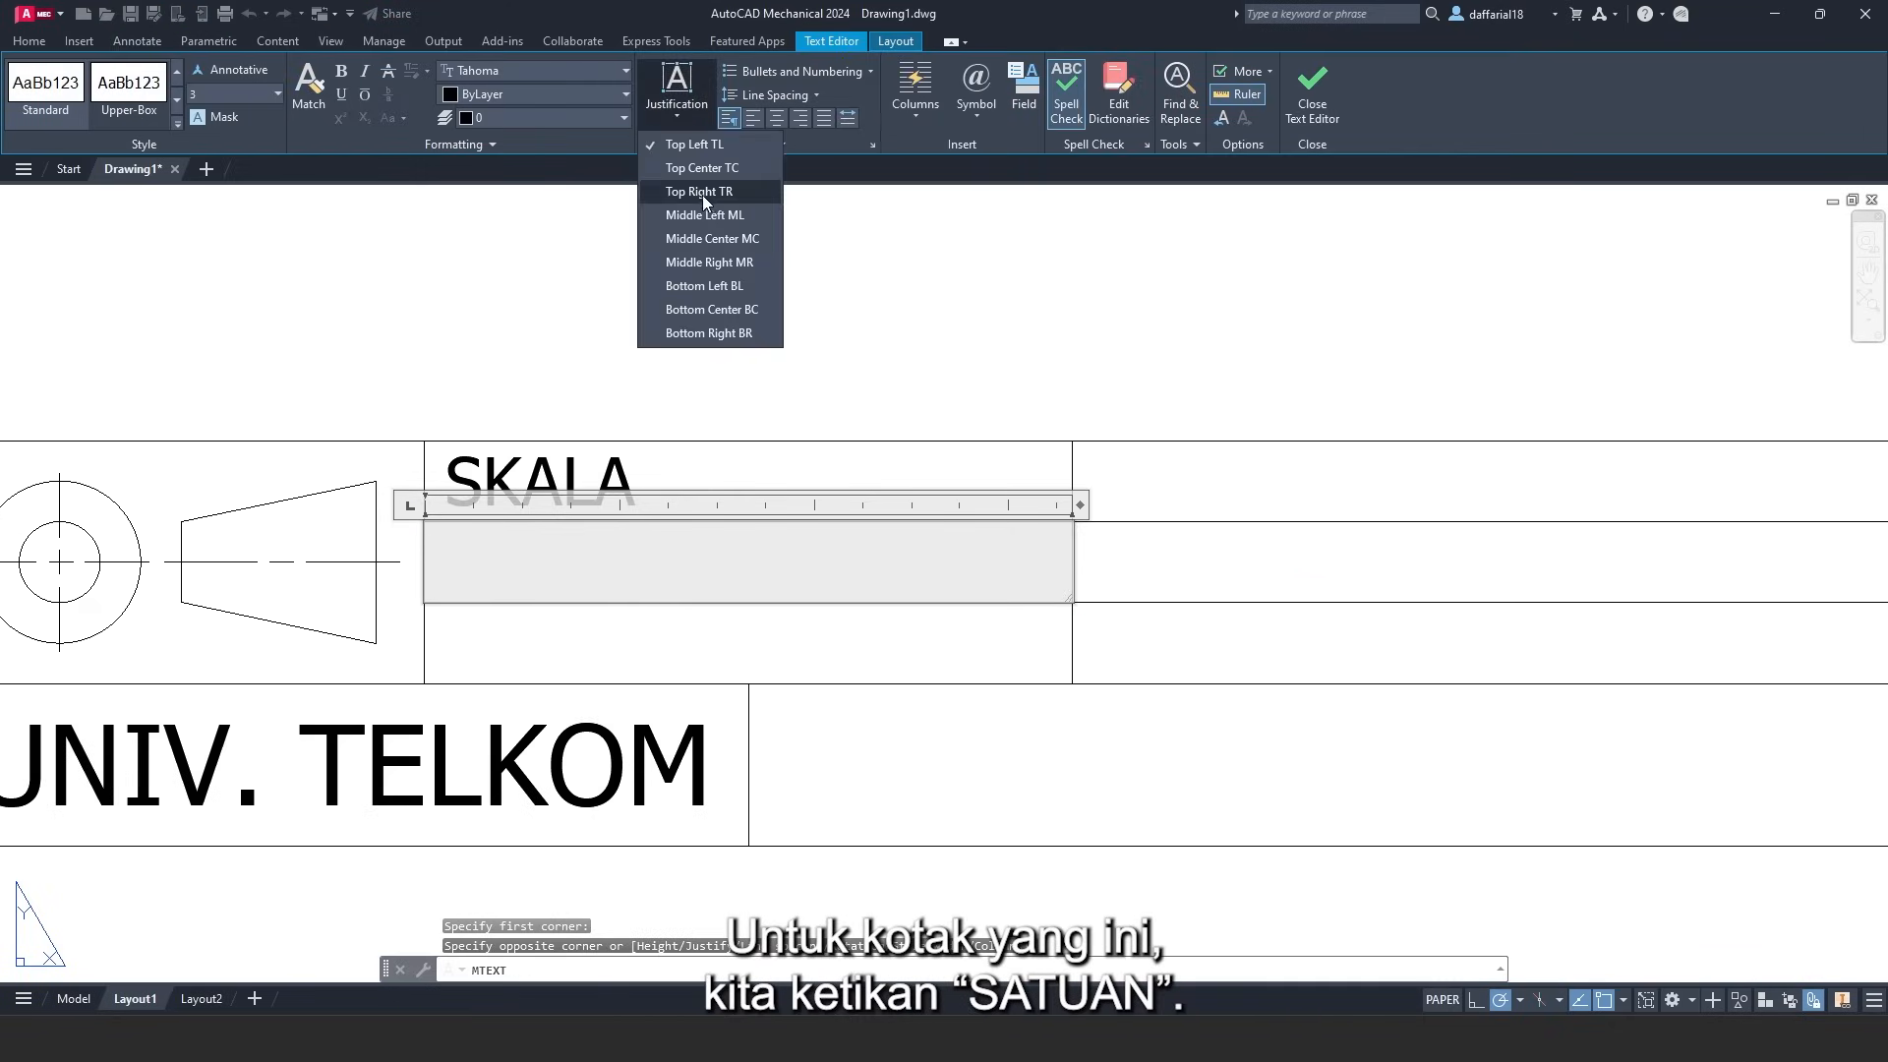
click(704, 214)
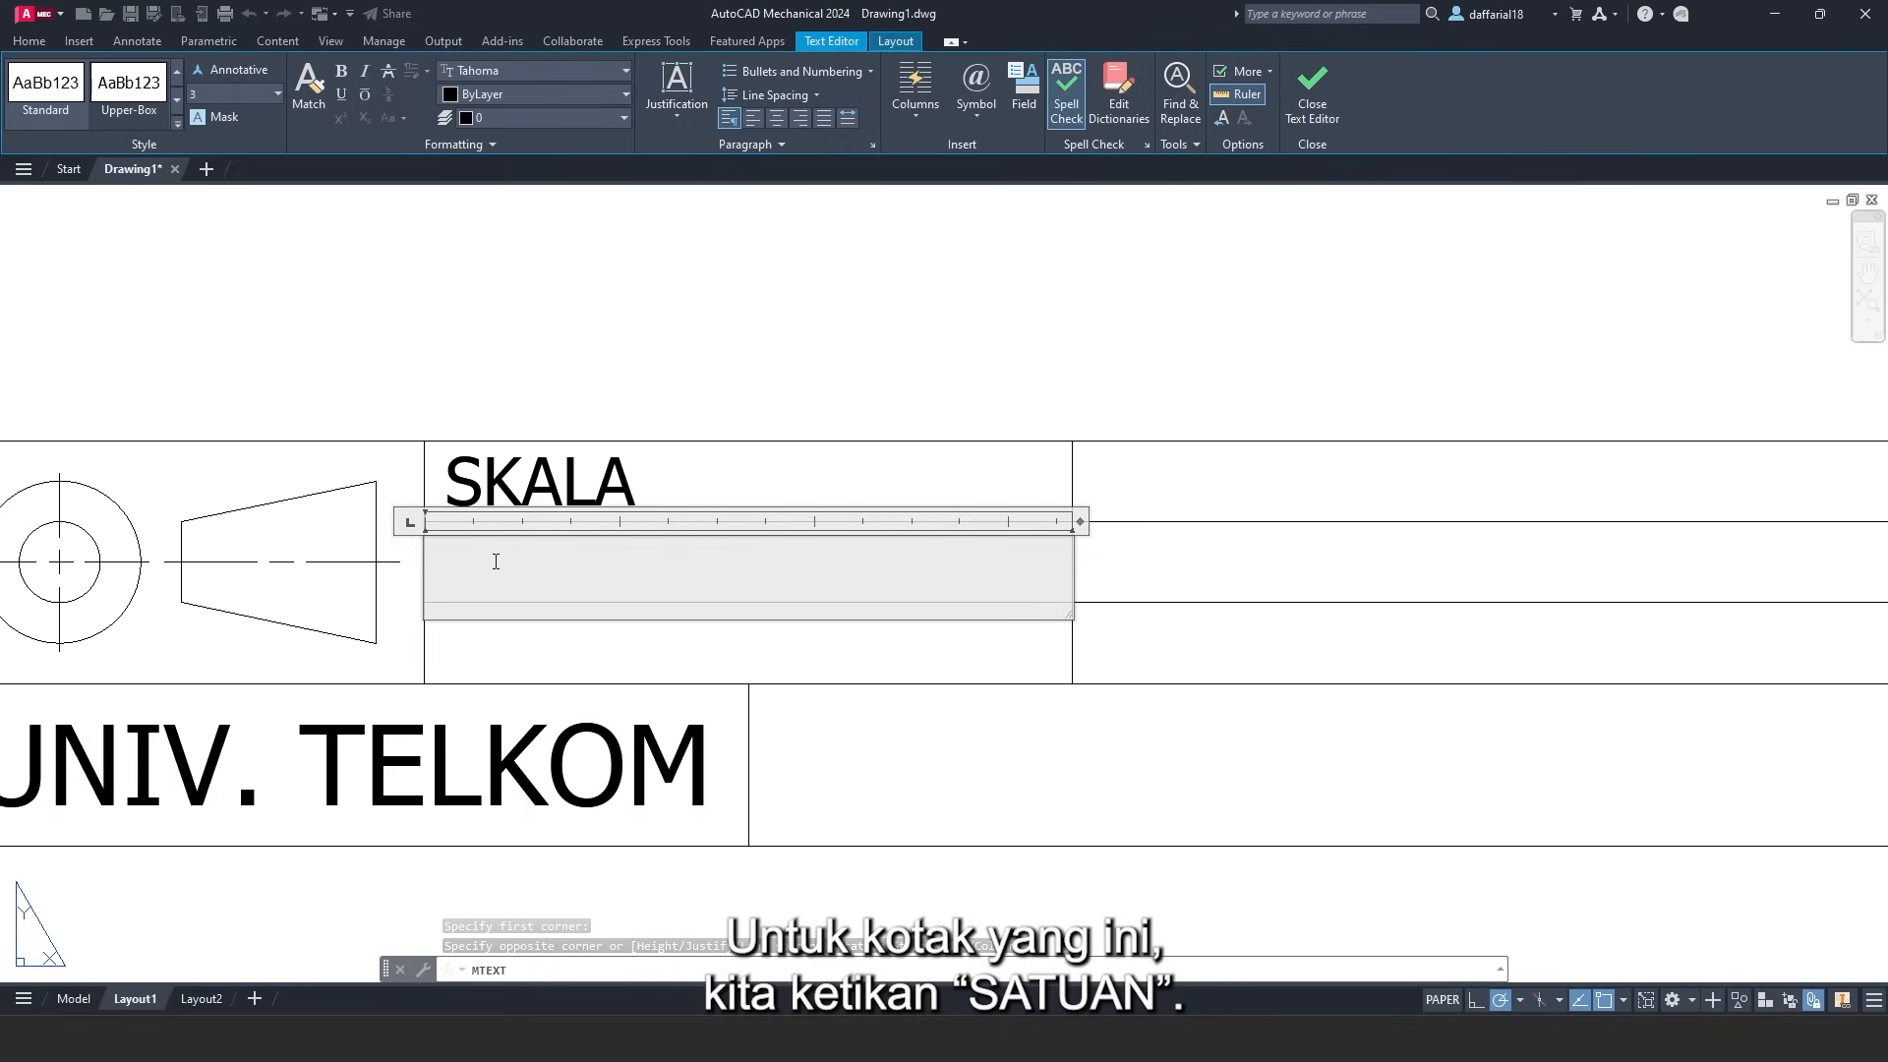
text(SATUAN)
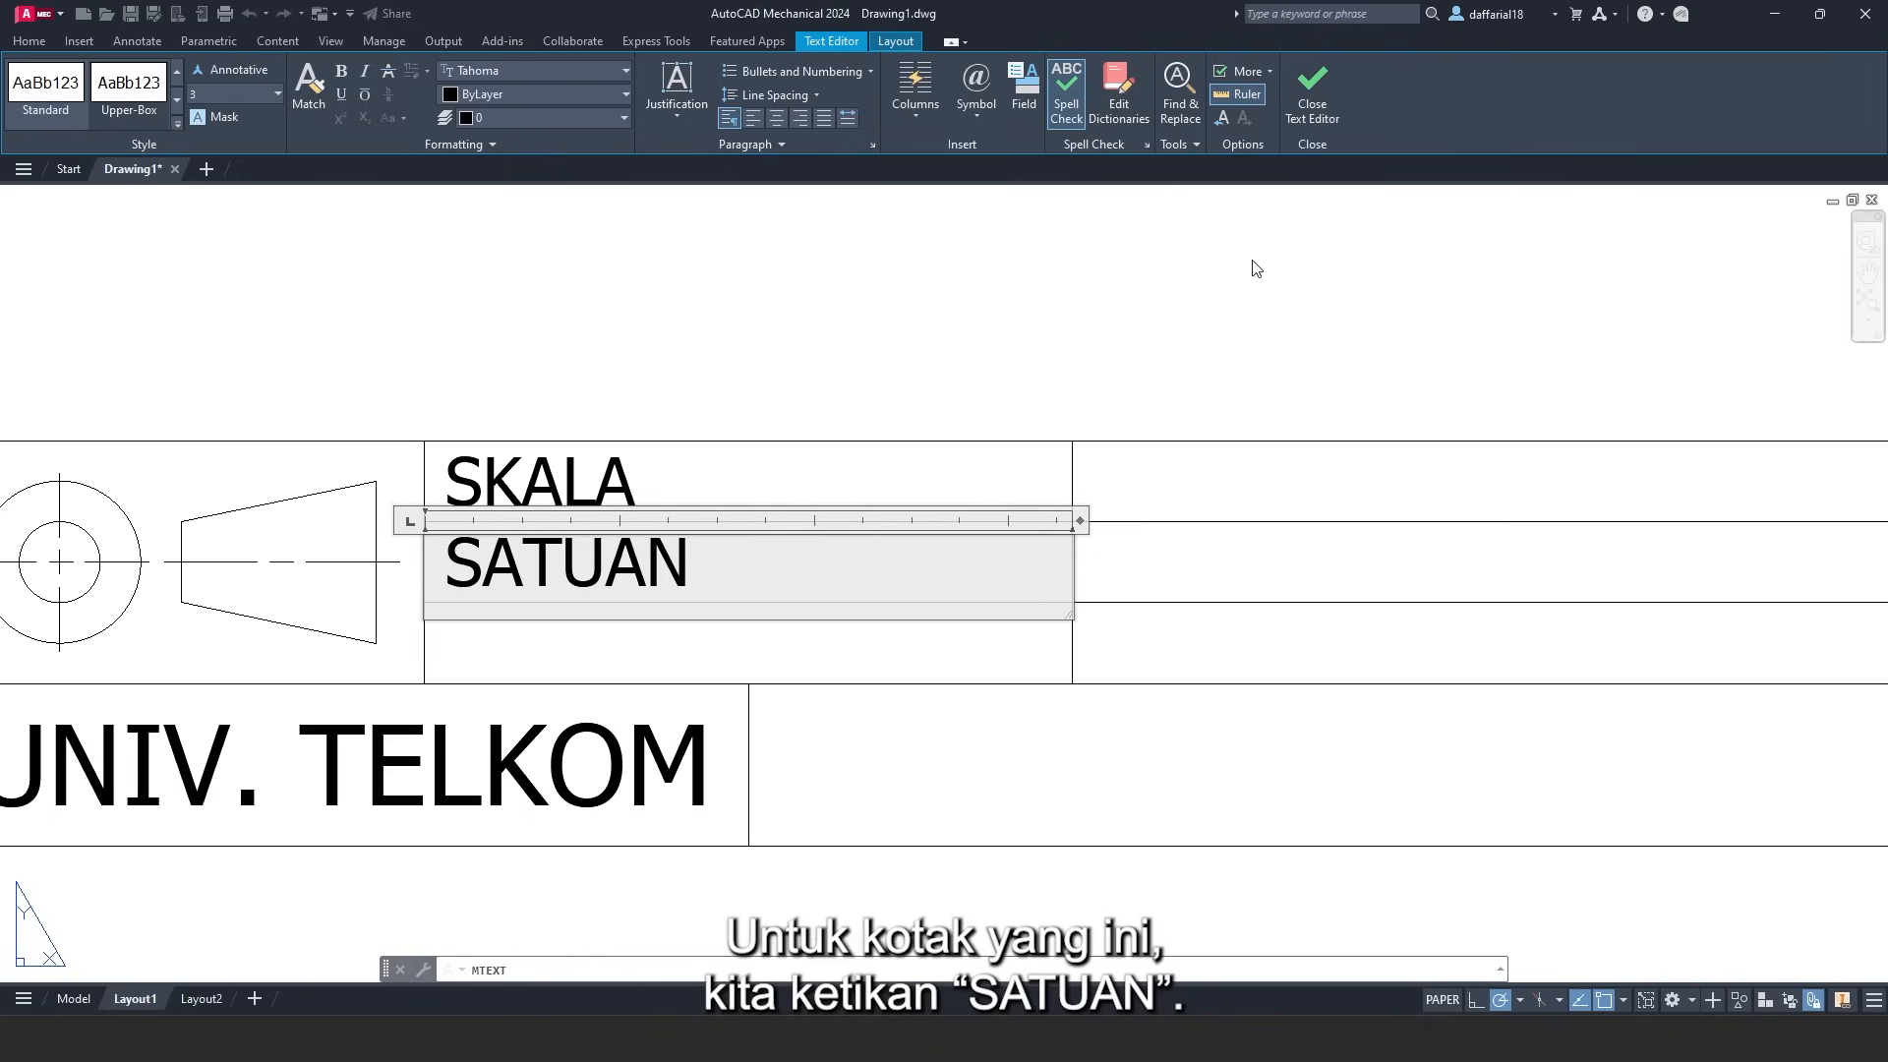
click(1312, 106)
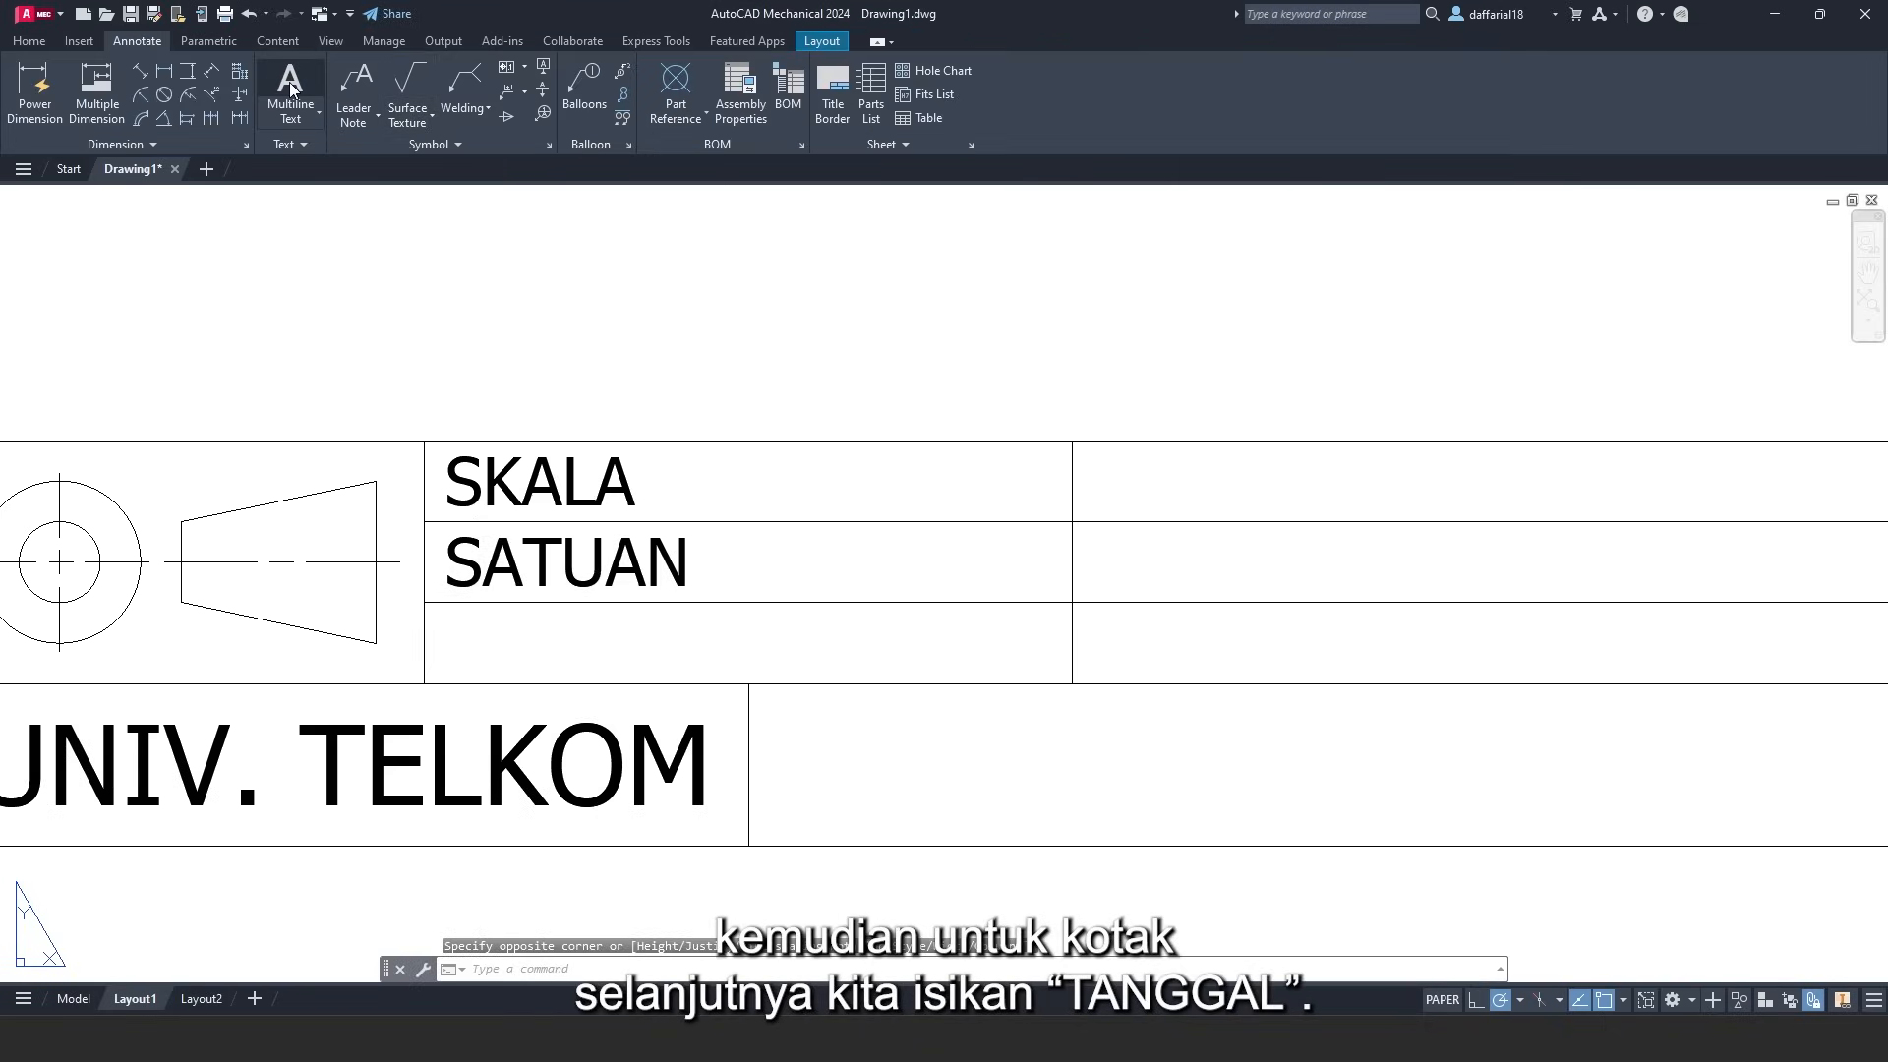
- Write 'TANGGAL' middle-left in the cell below SATUAN
click(291, 89)
click(424, 603)
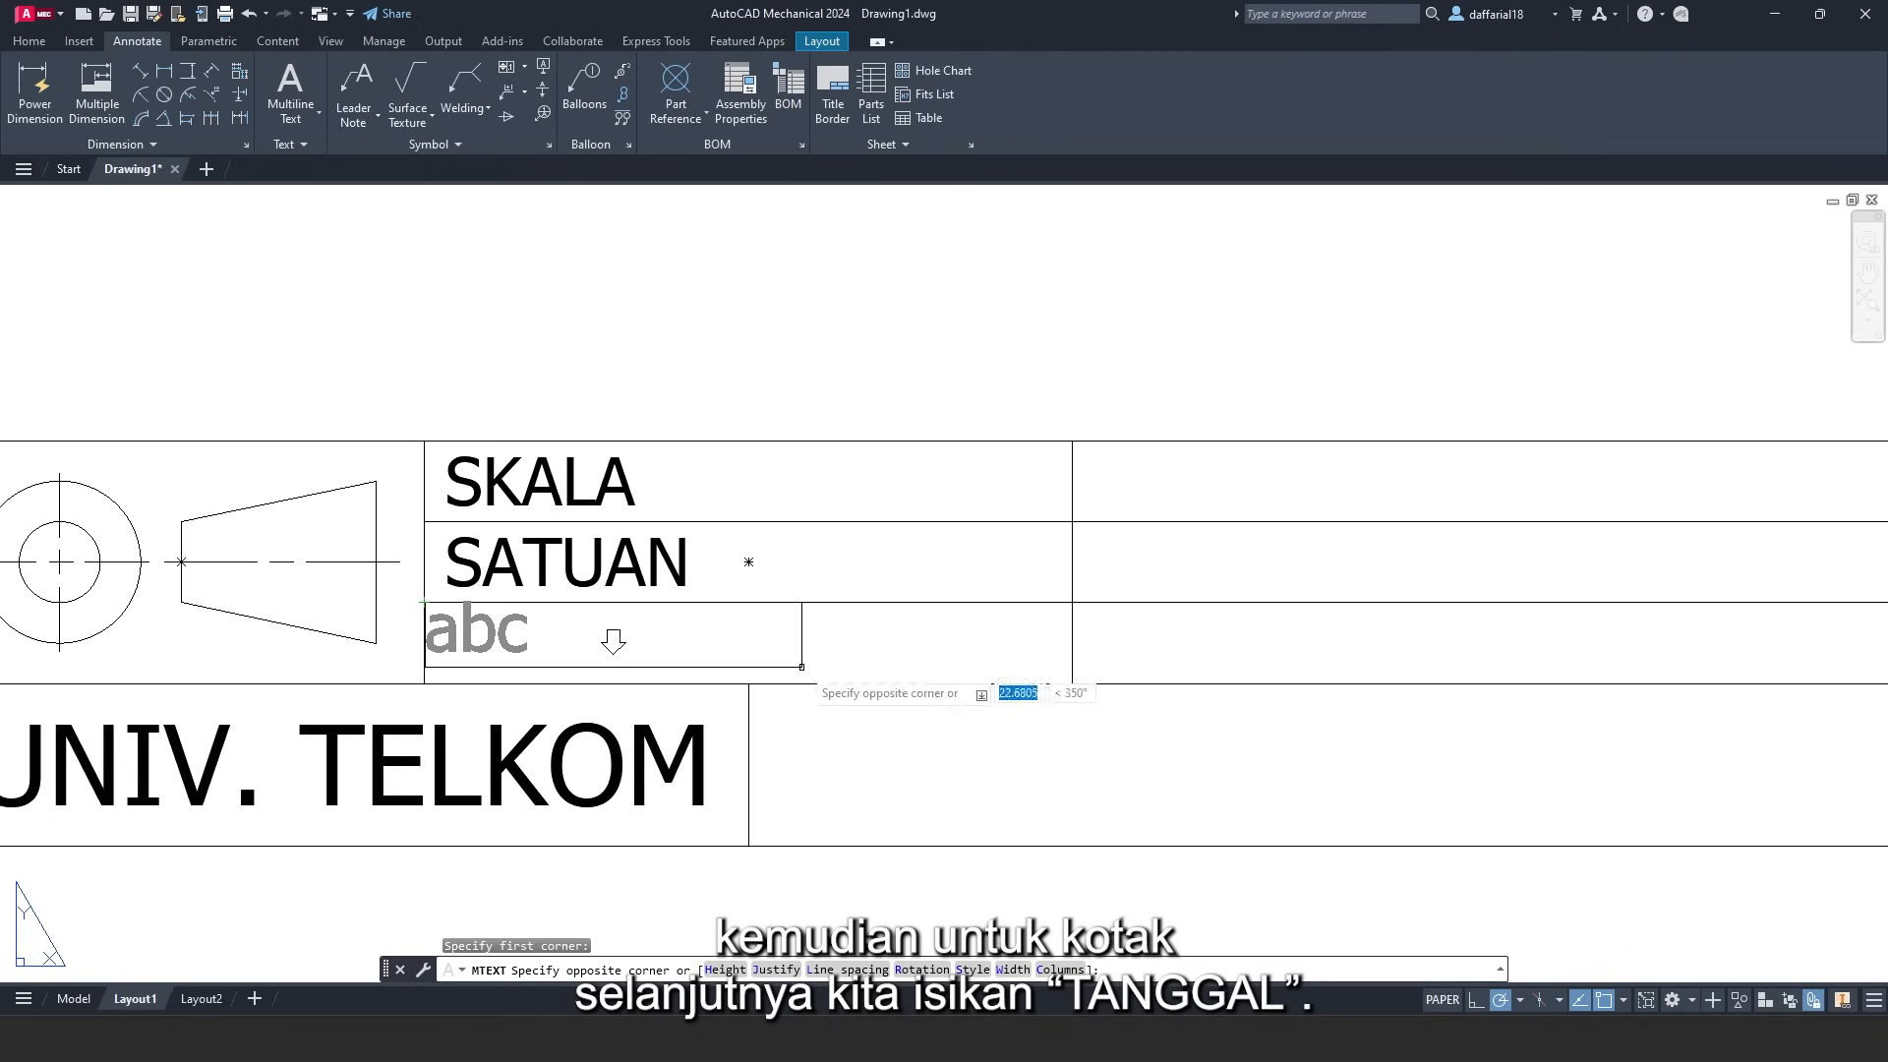
click(1073, 681)
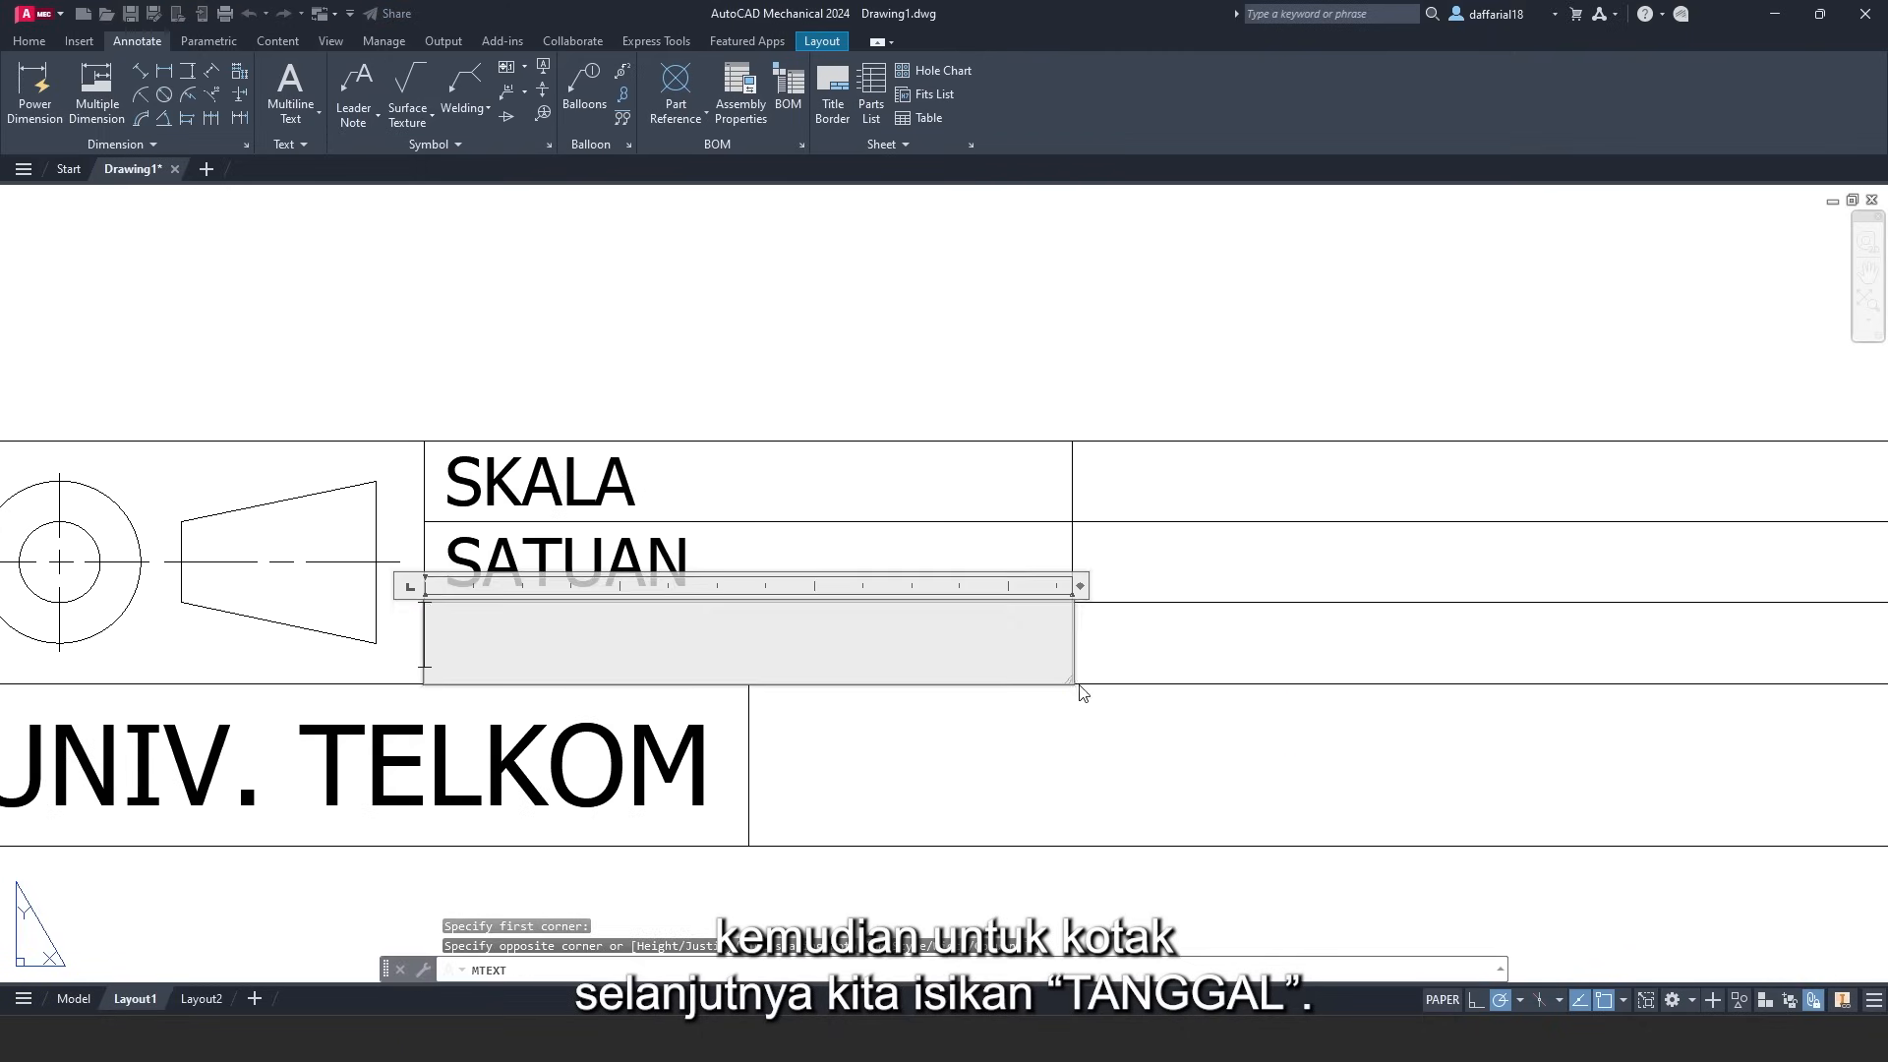
click(677, 103)
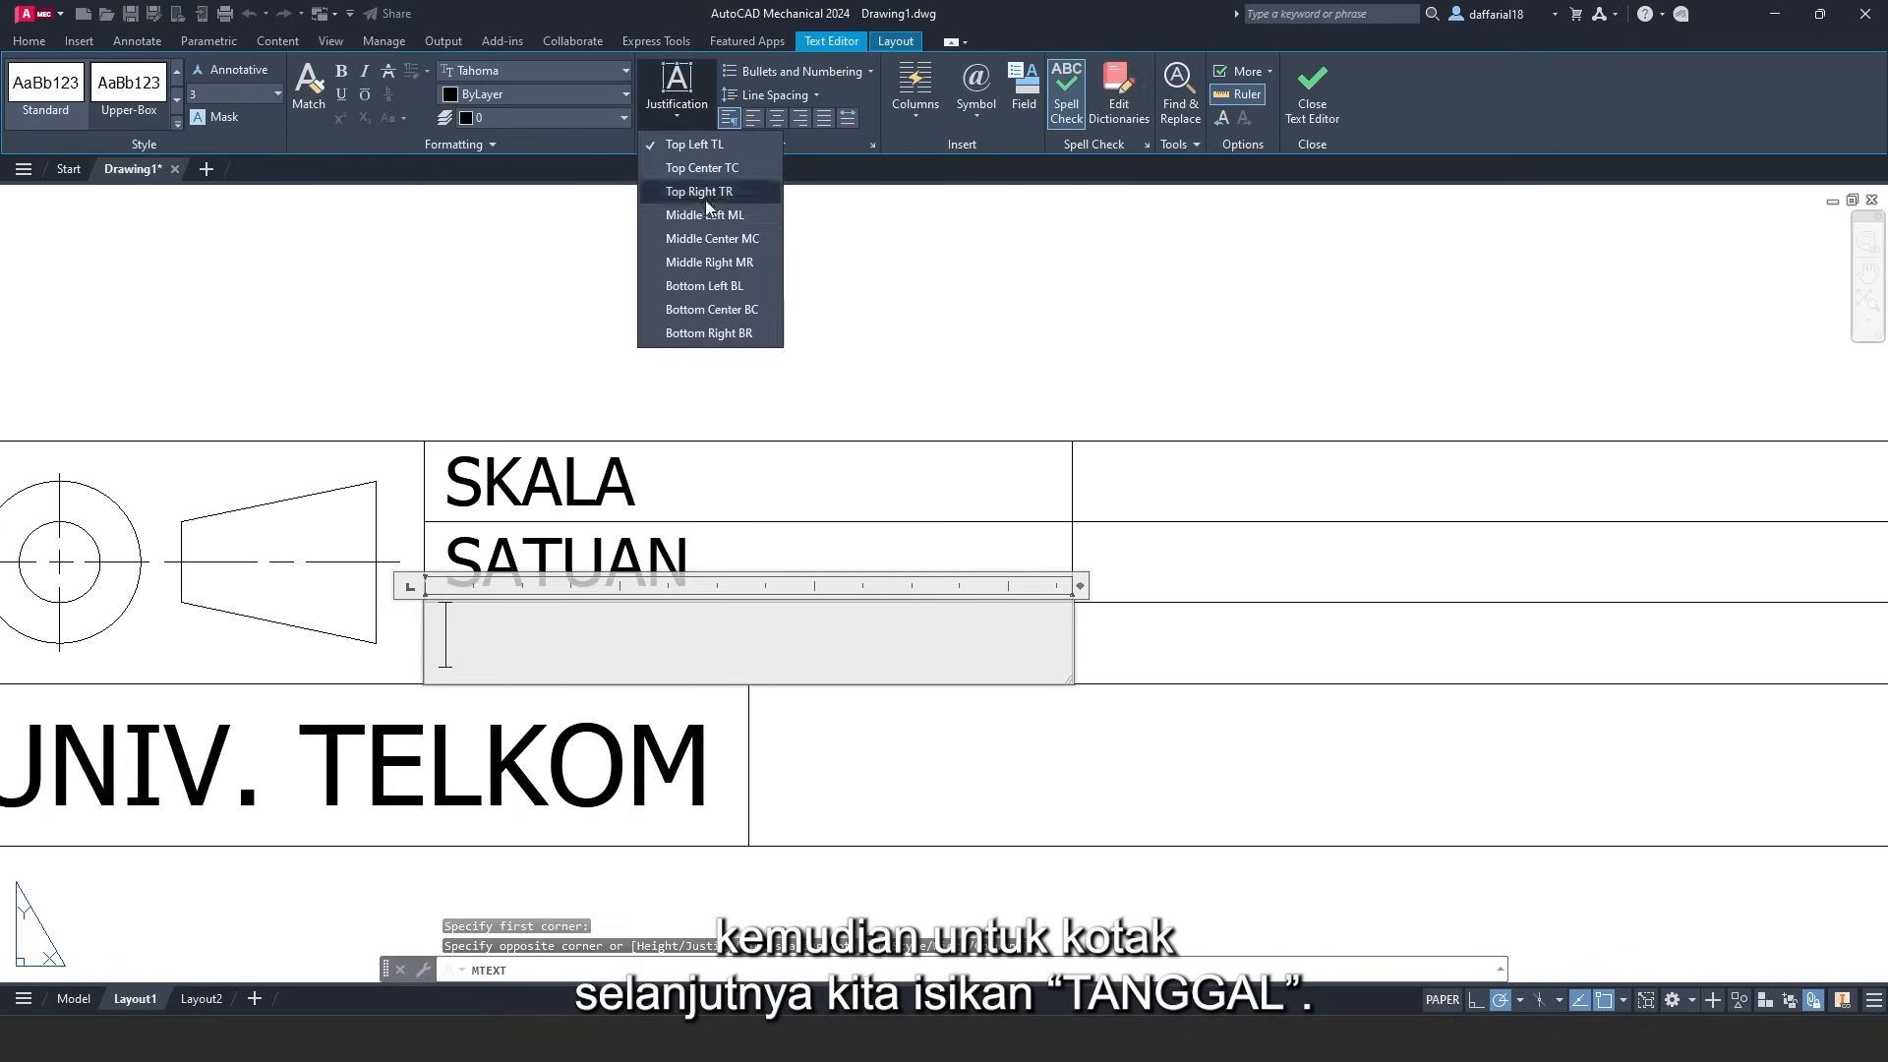
click(689, 206)
text(TANGGAL)
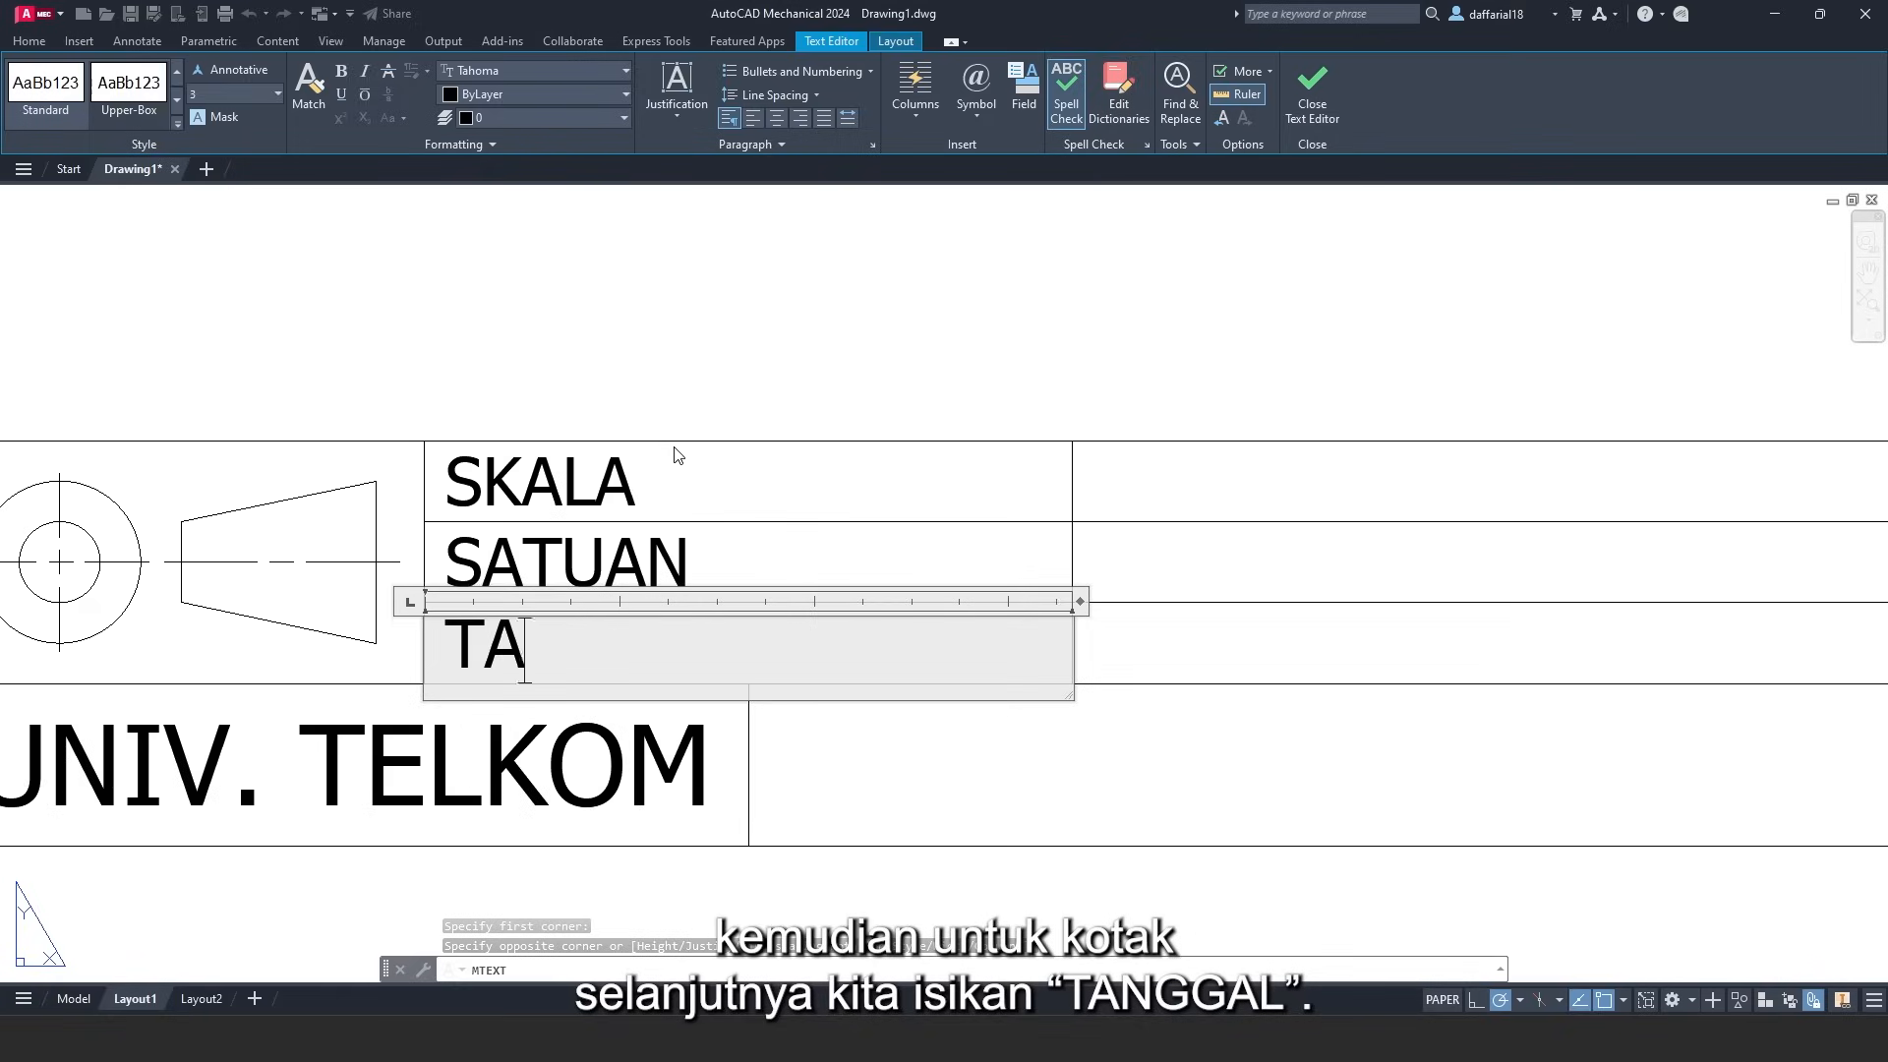
click(1315, 106)
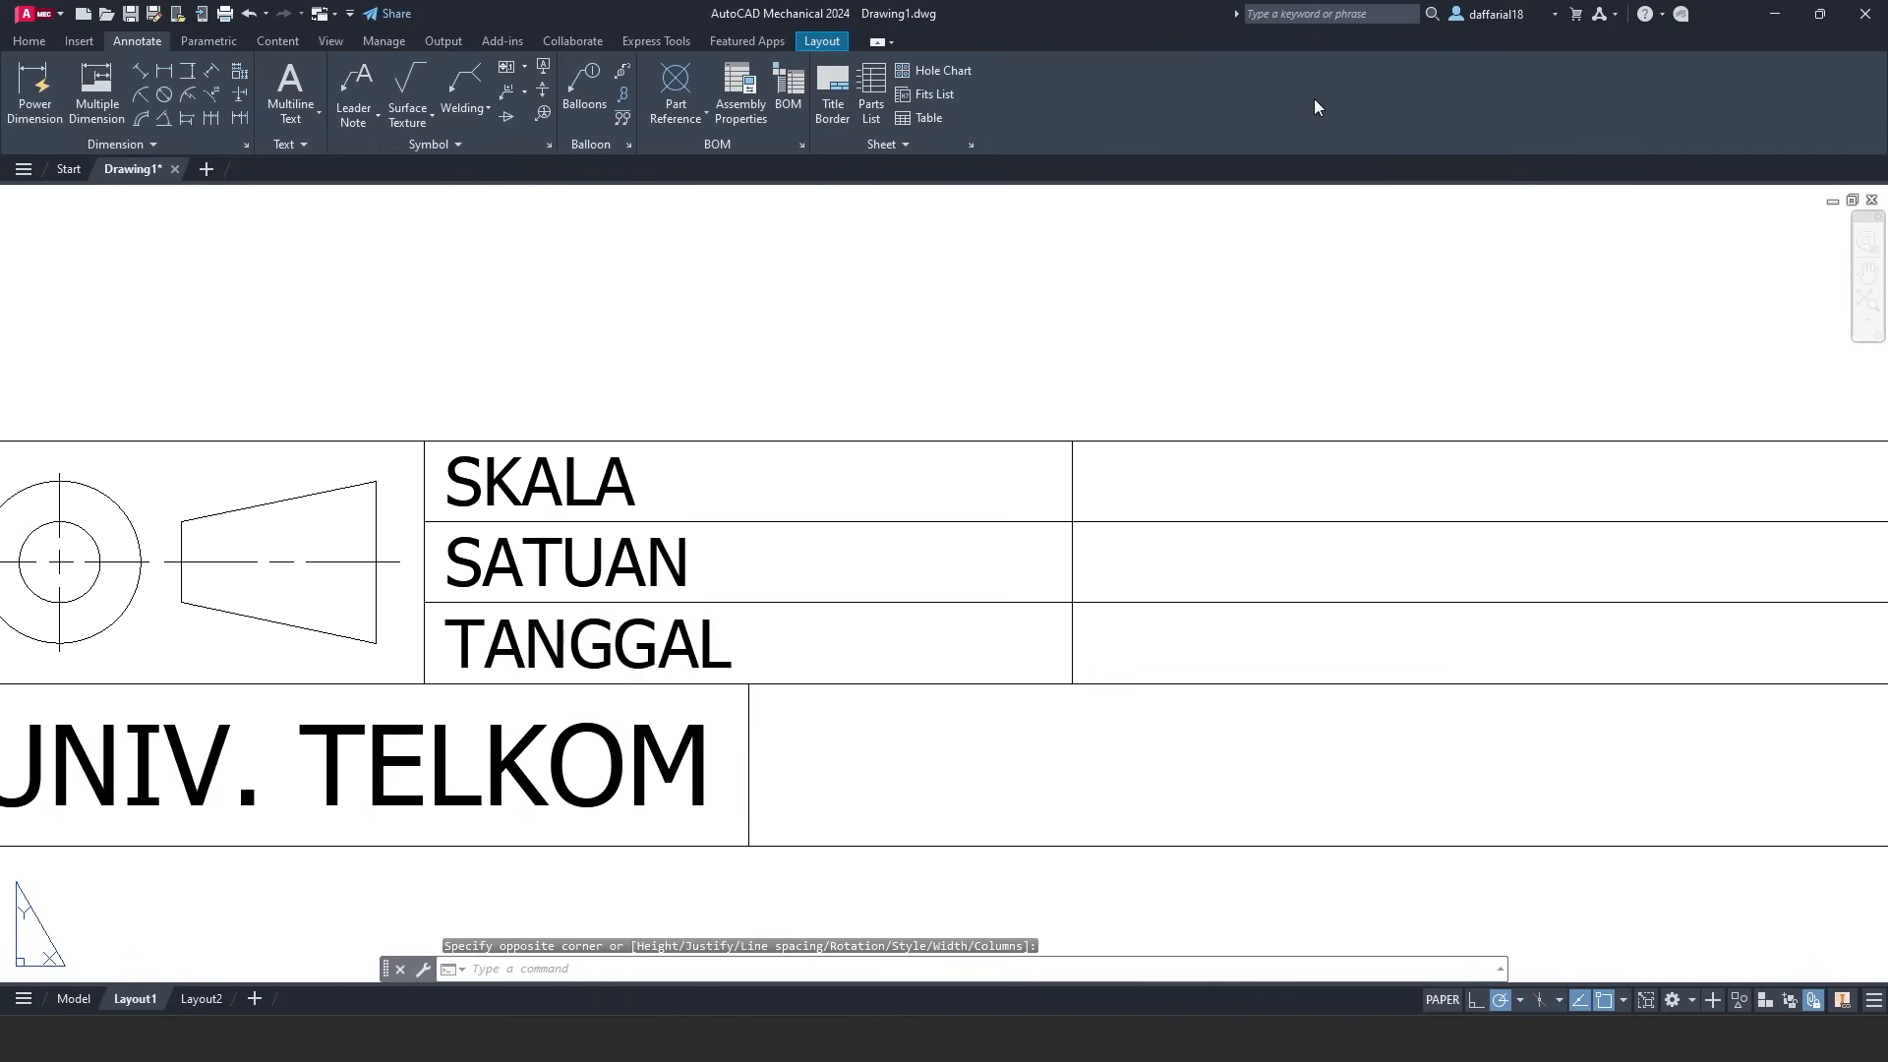
- Write 'DIGAMBAR' middle-left in the top cell of the middle column
click(290, 88)
middle_drag(1202, 504, 698, 468)
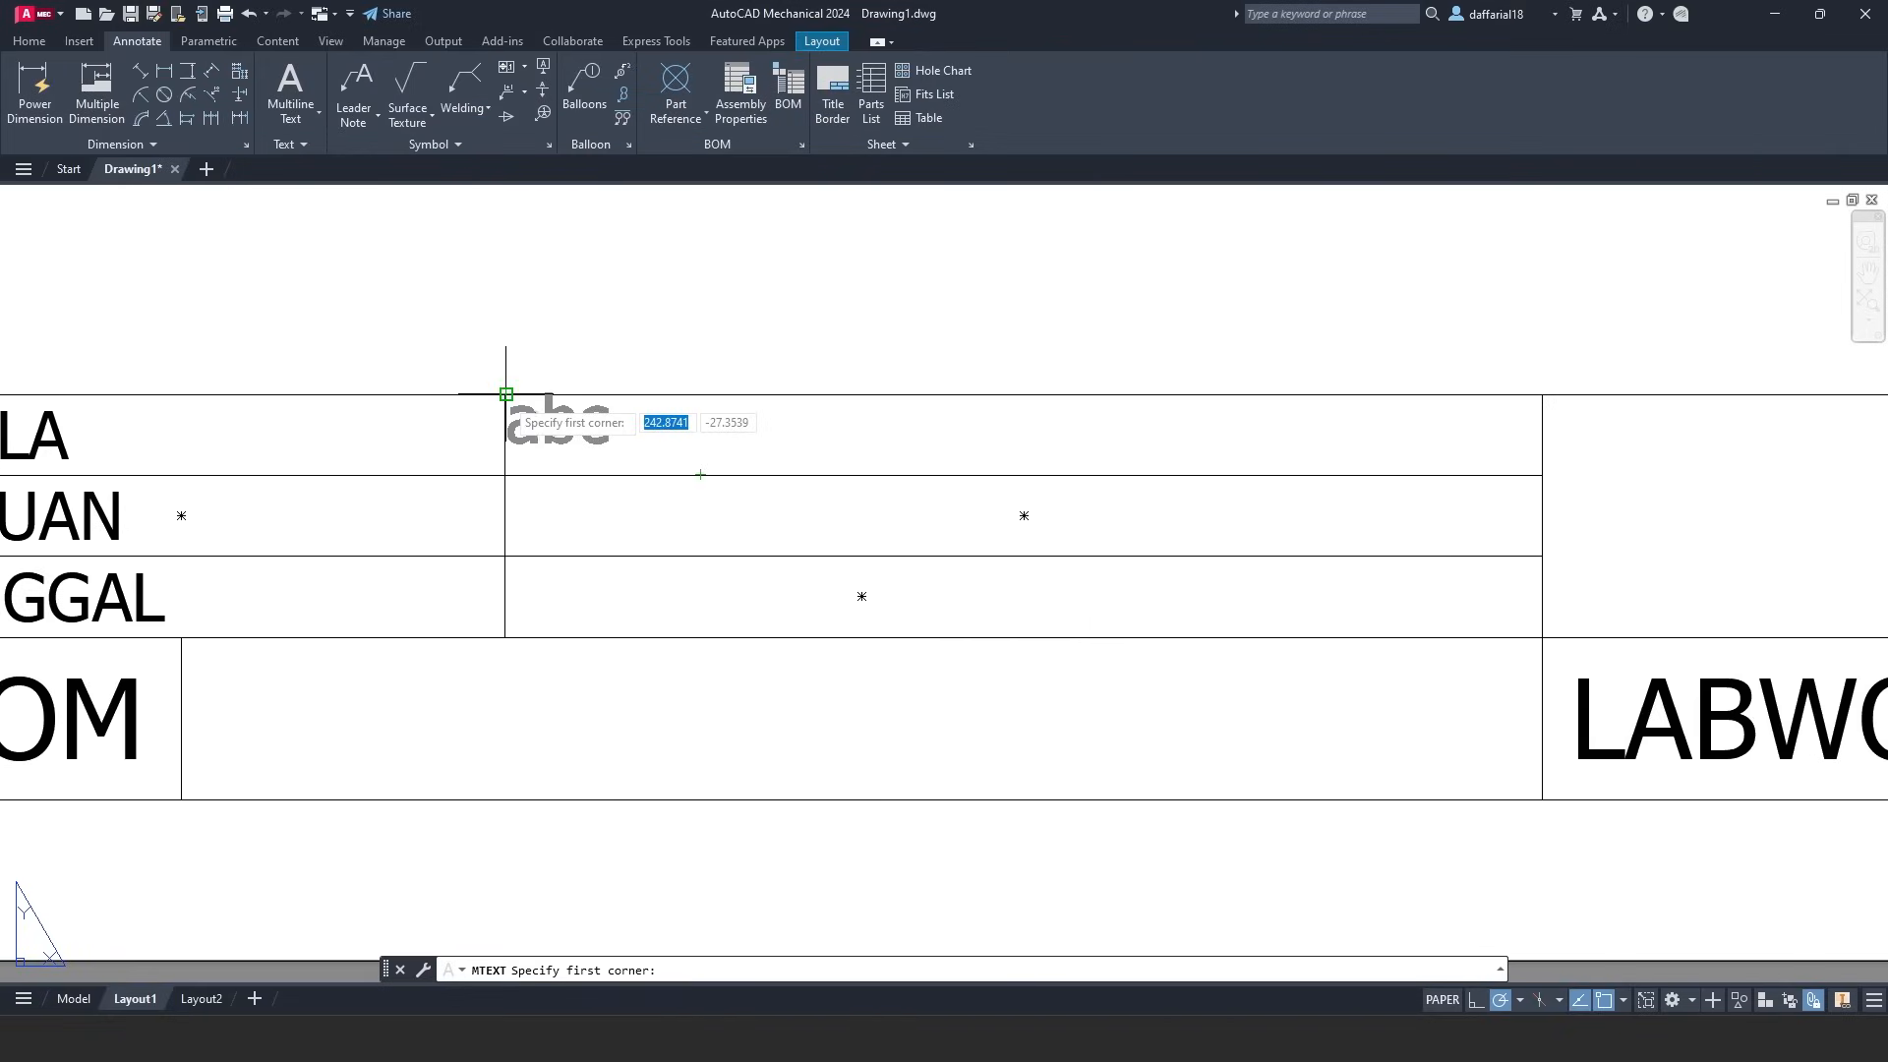
click(506, 394)
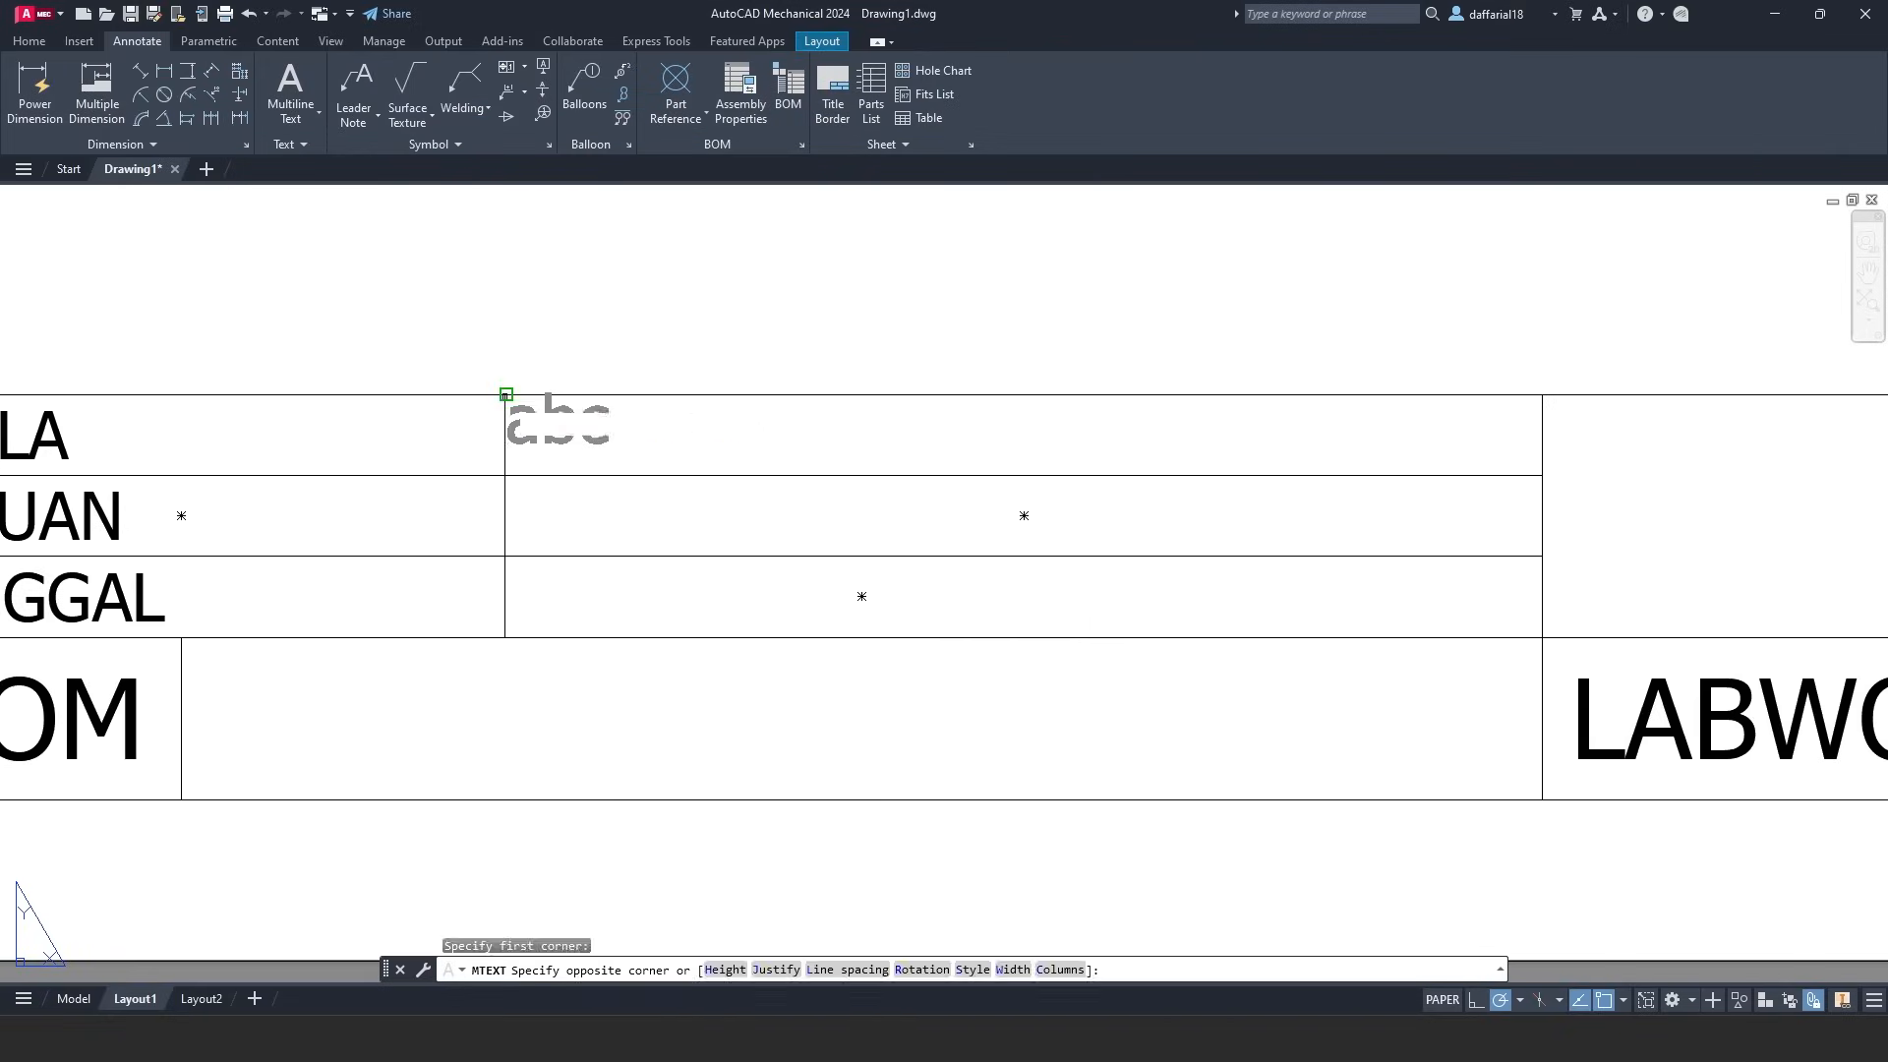
click(1542, 475)
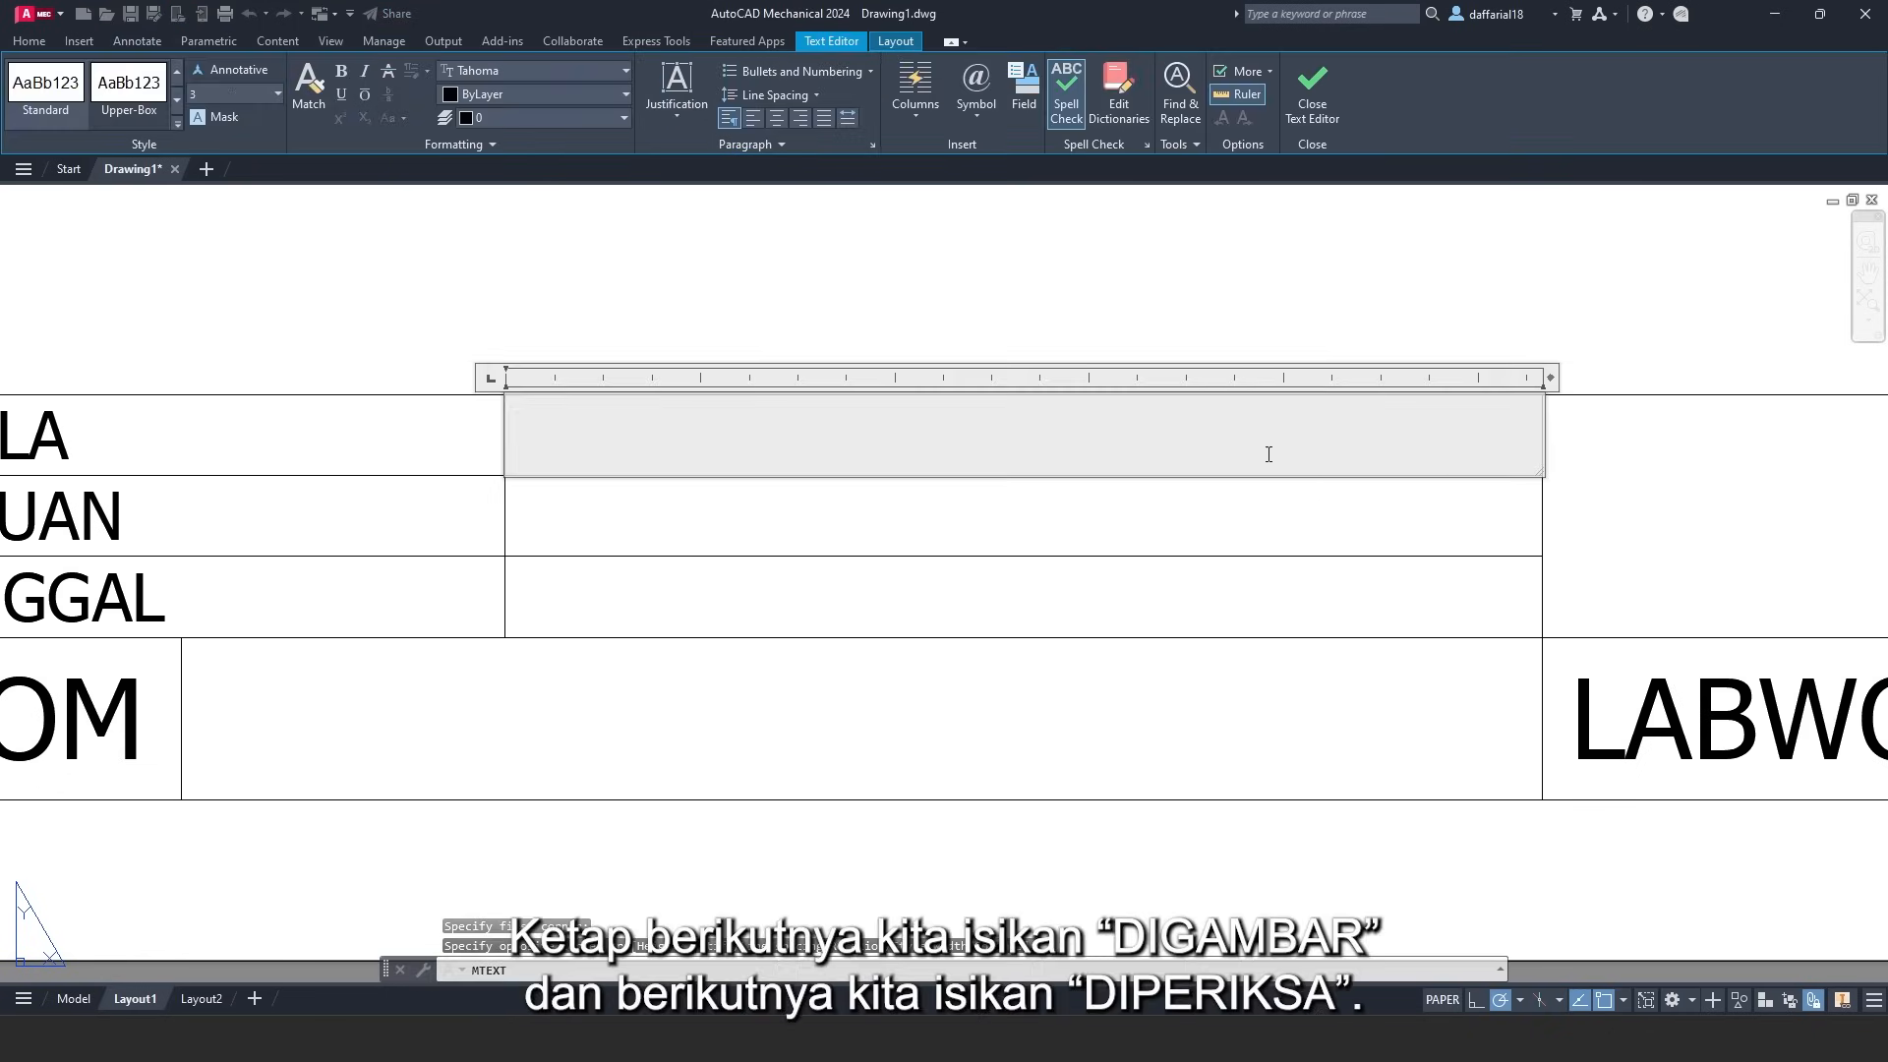
click(663, 94)
click(717, 211)
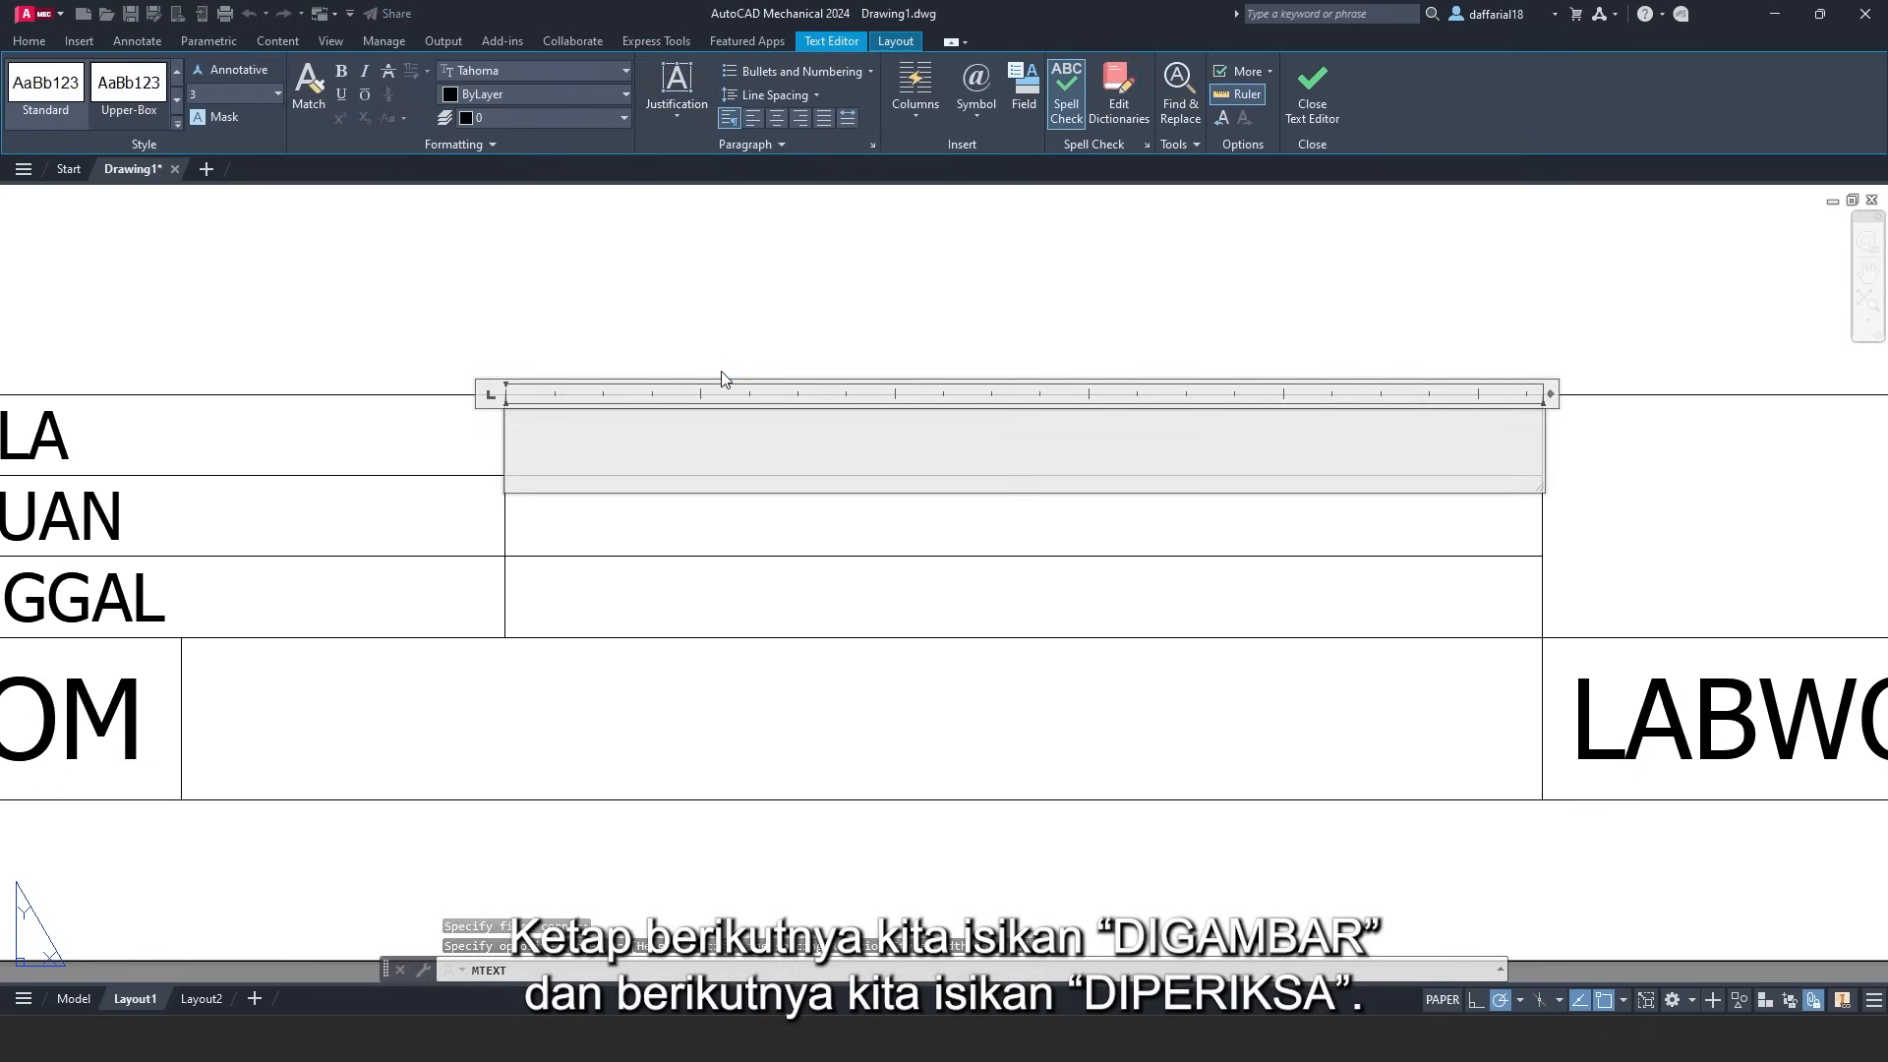
text(DIGAM)
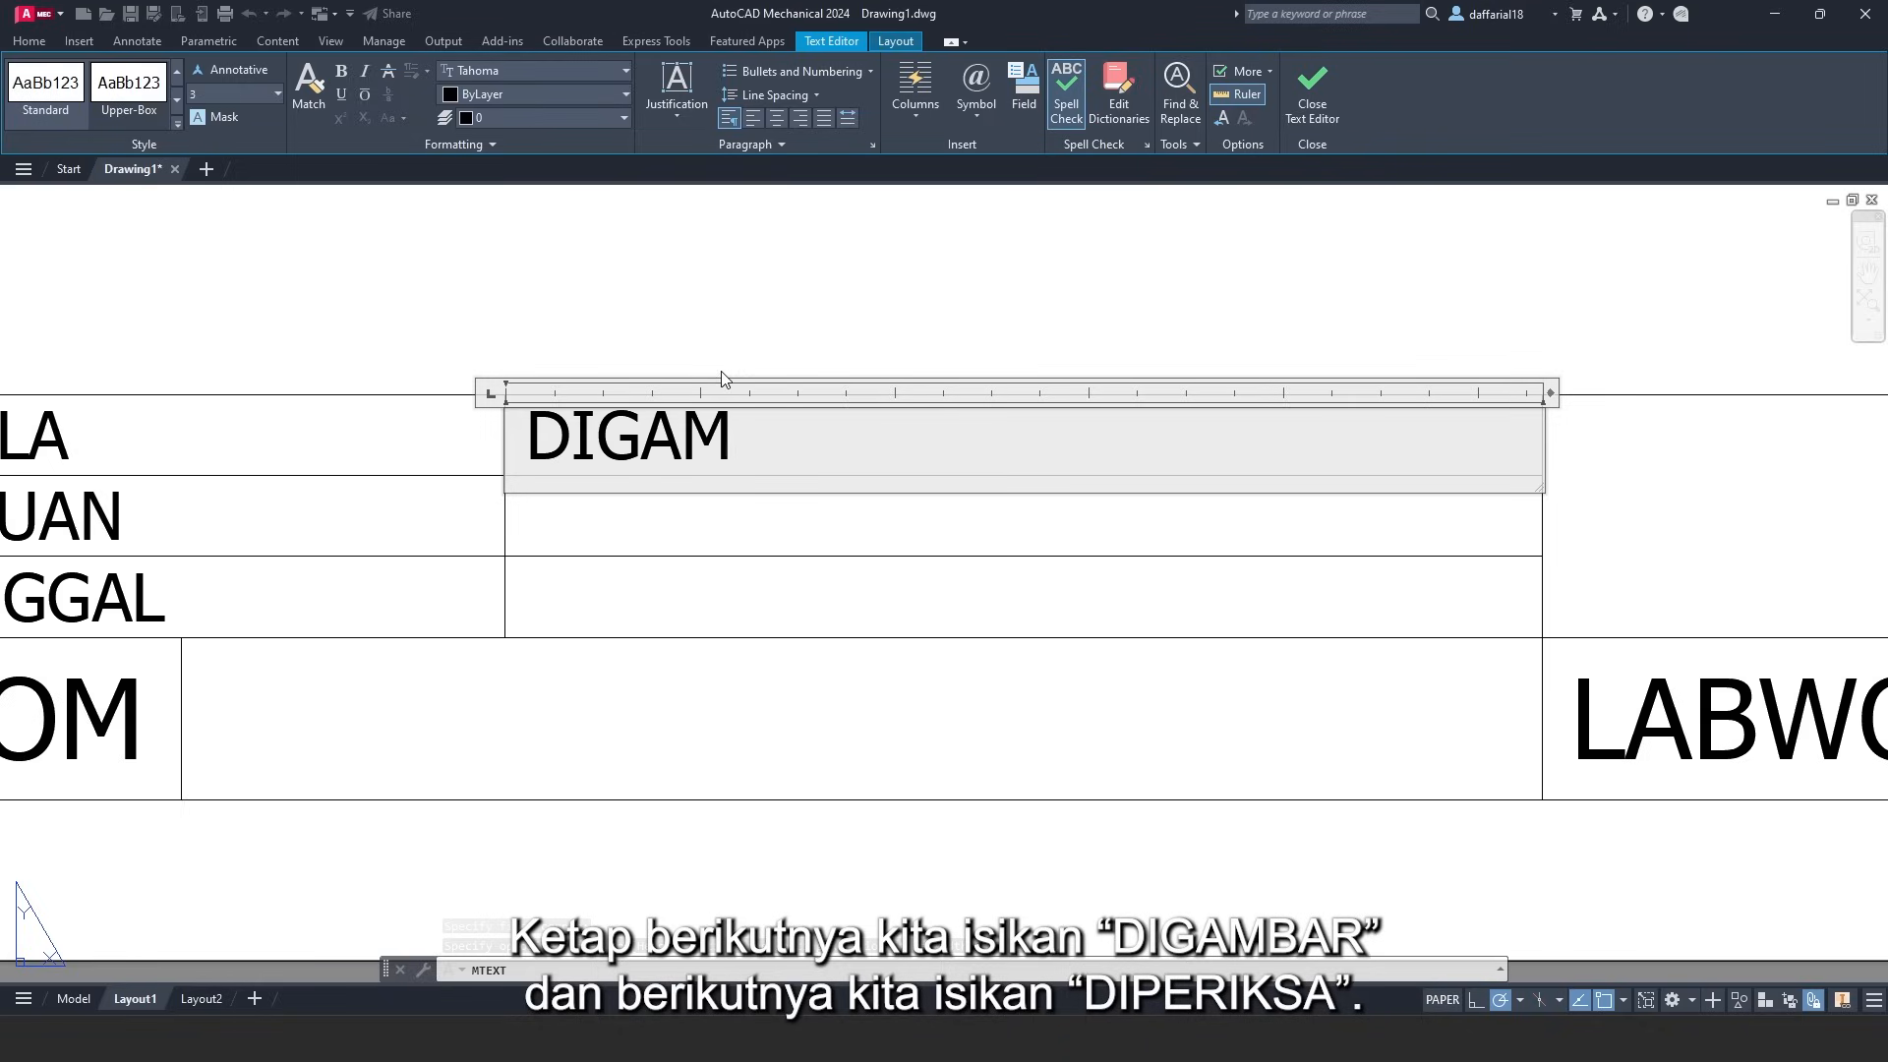
text(BAR)
click(1313, 95)
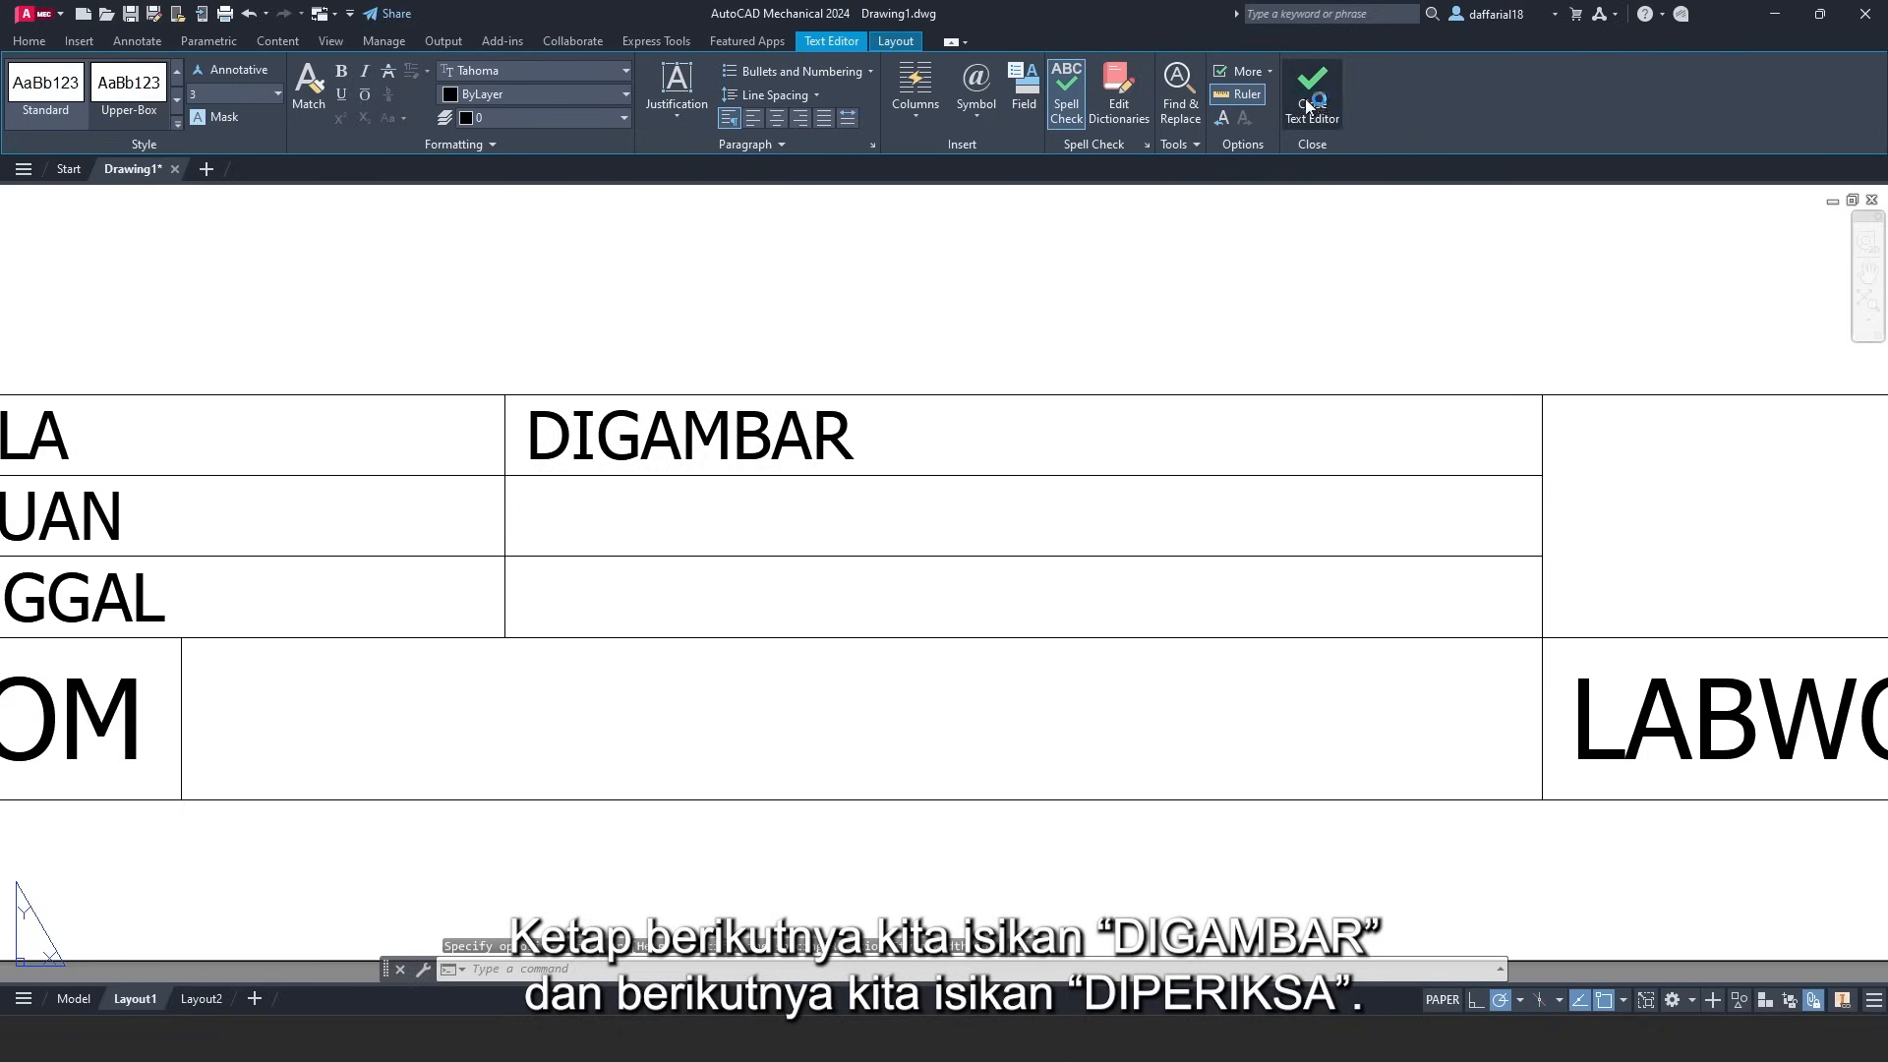
- Write 'DIPERIKSA' middle-left in the cell below DIGAMBAR
click(291, 83)
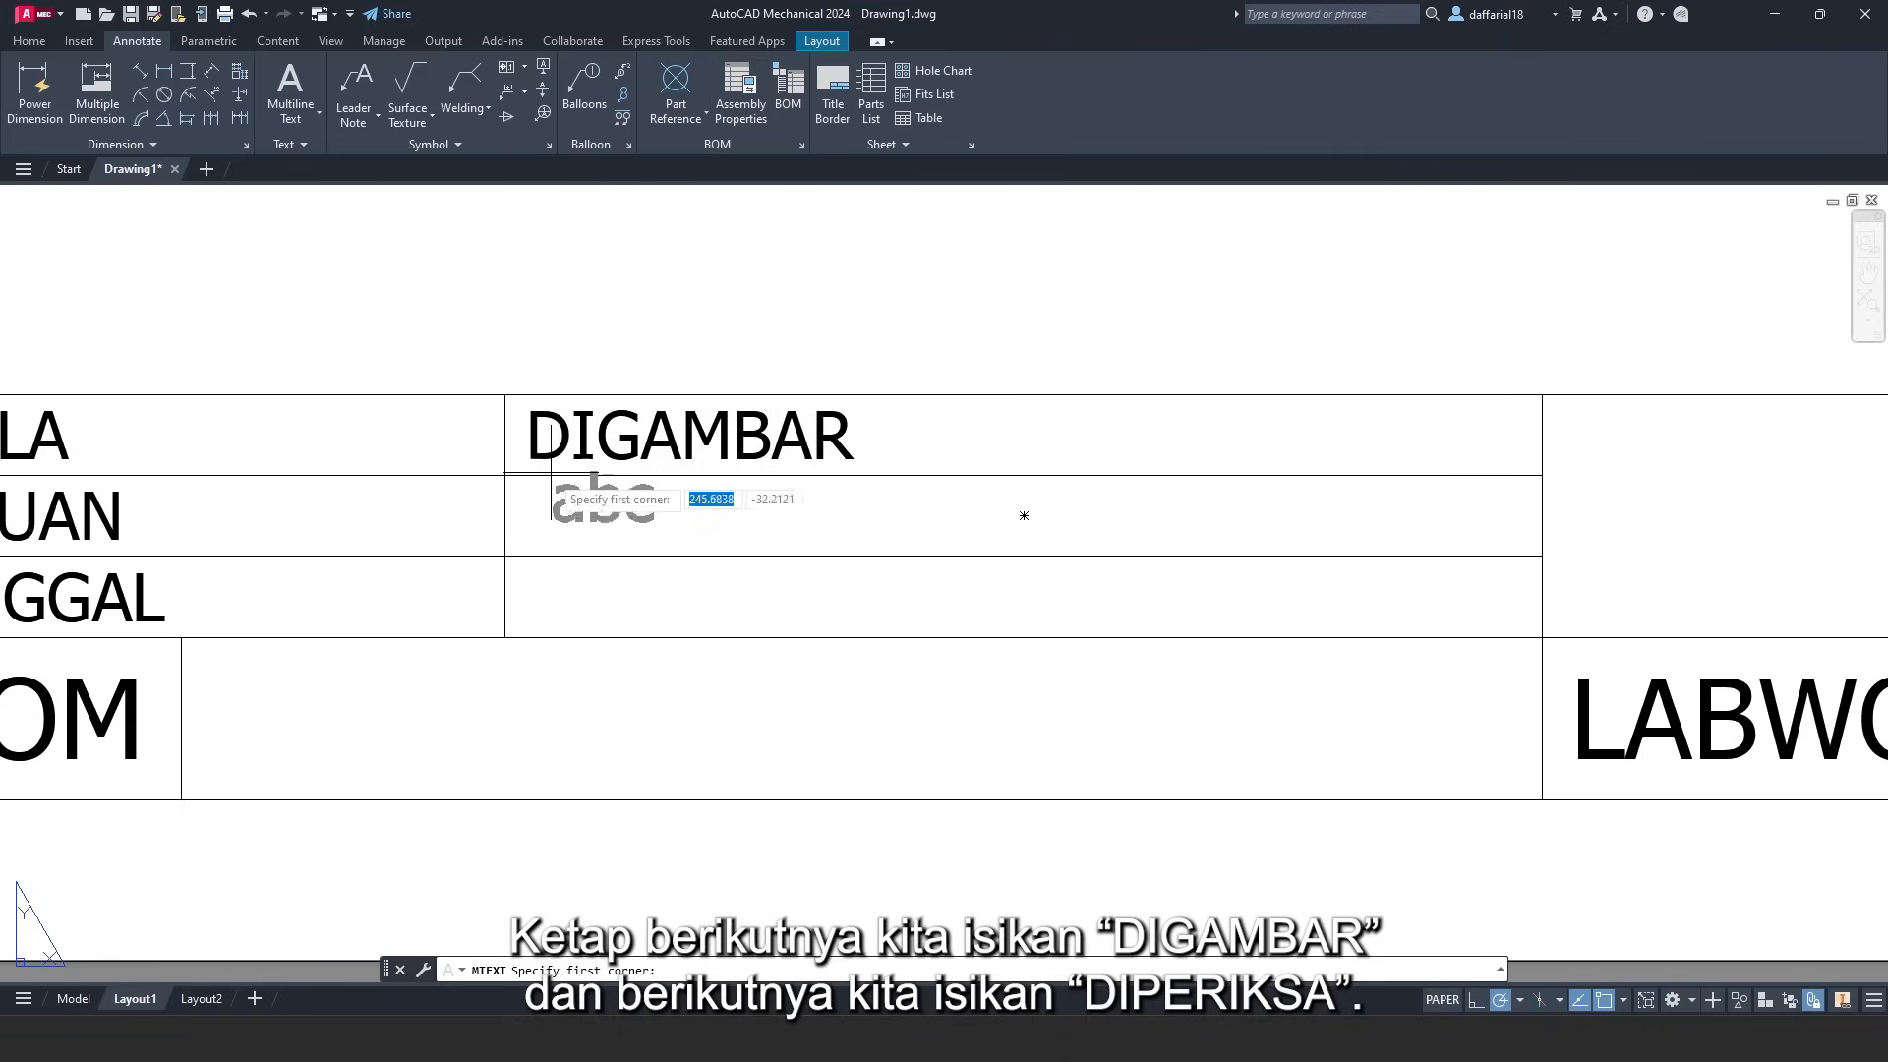
click(506, 475)
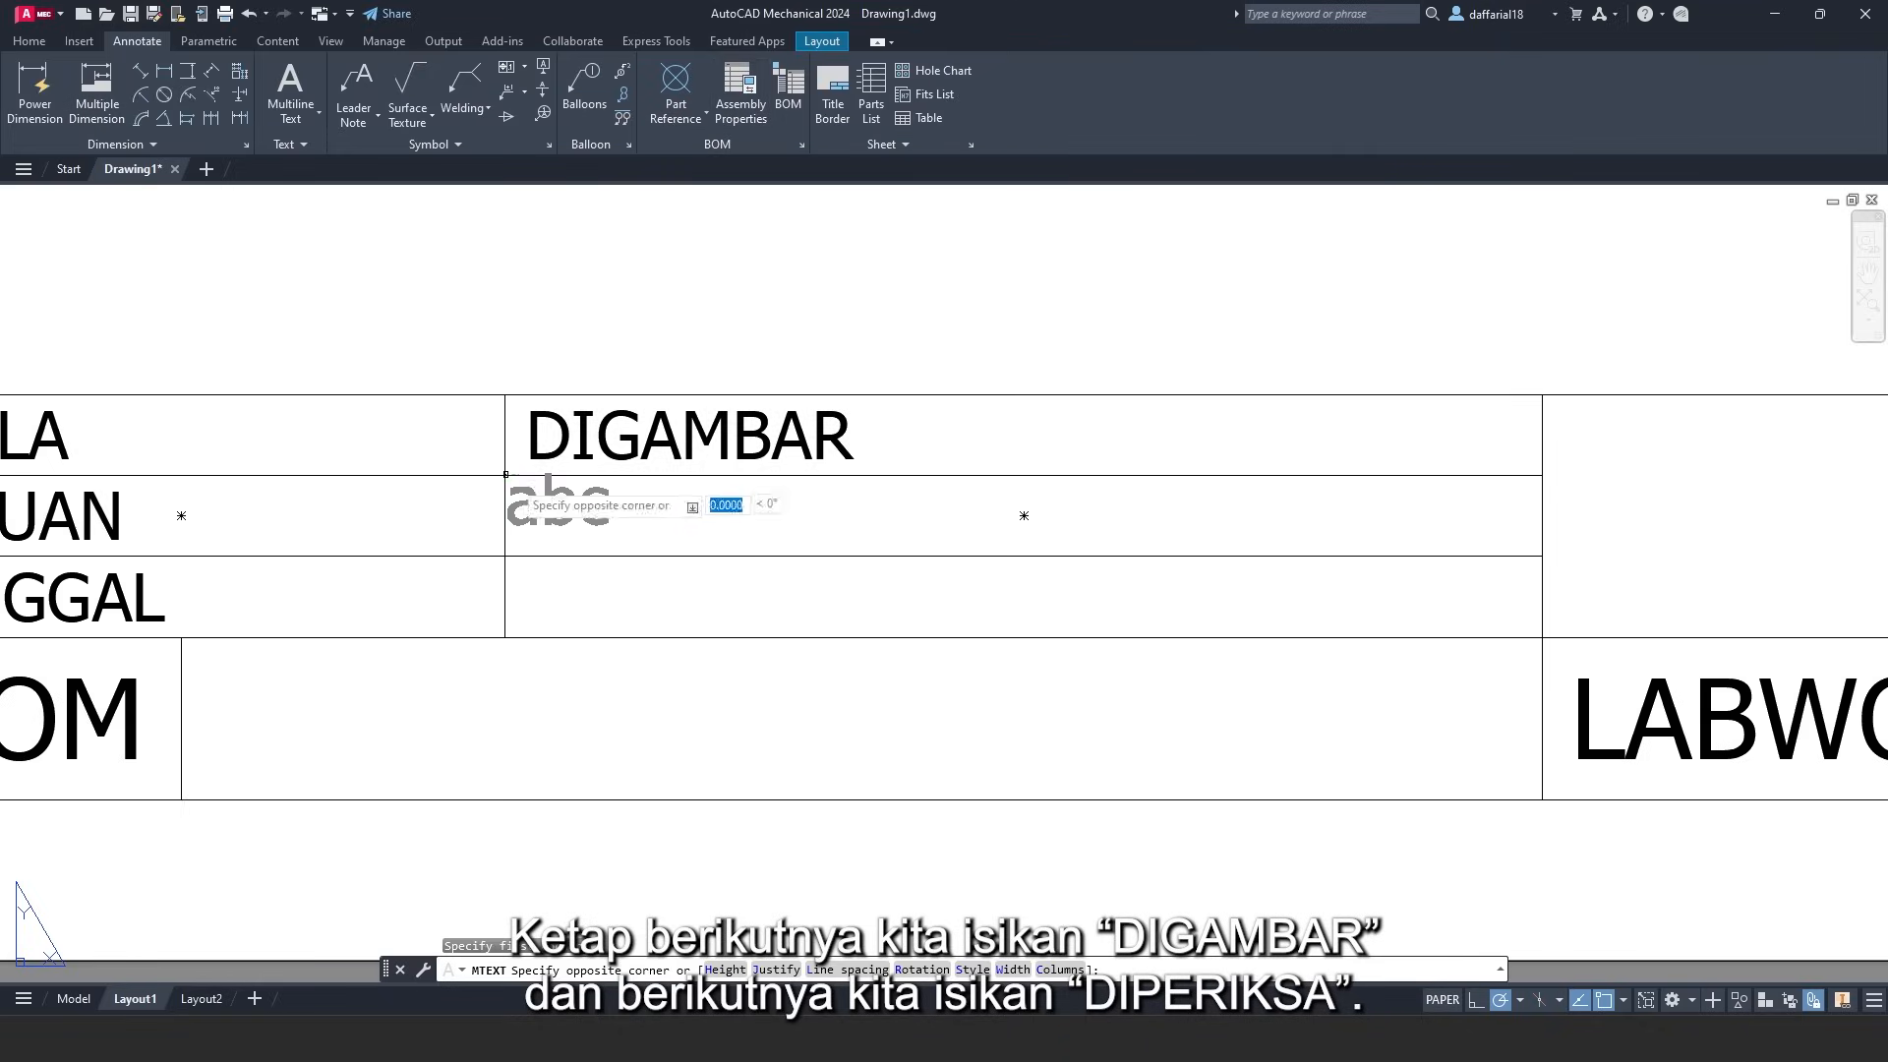
click(1022, 524)
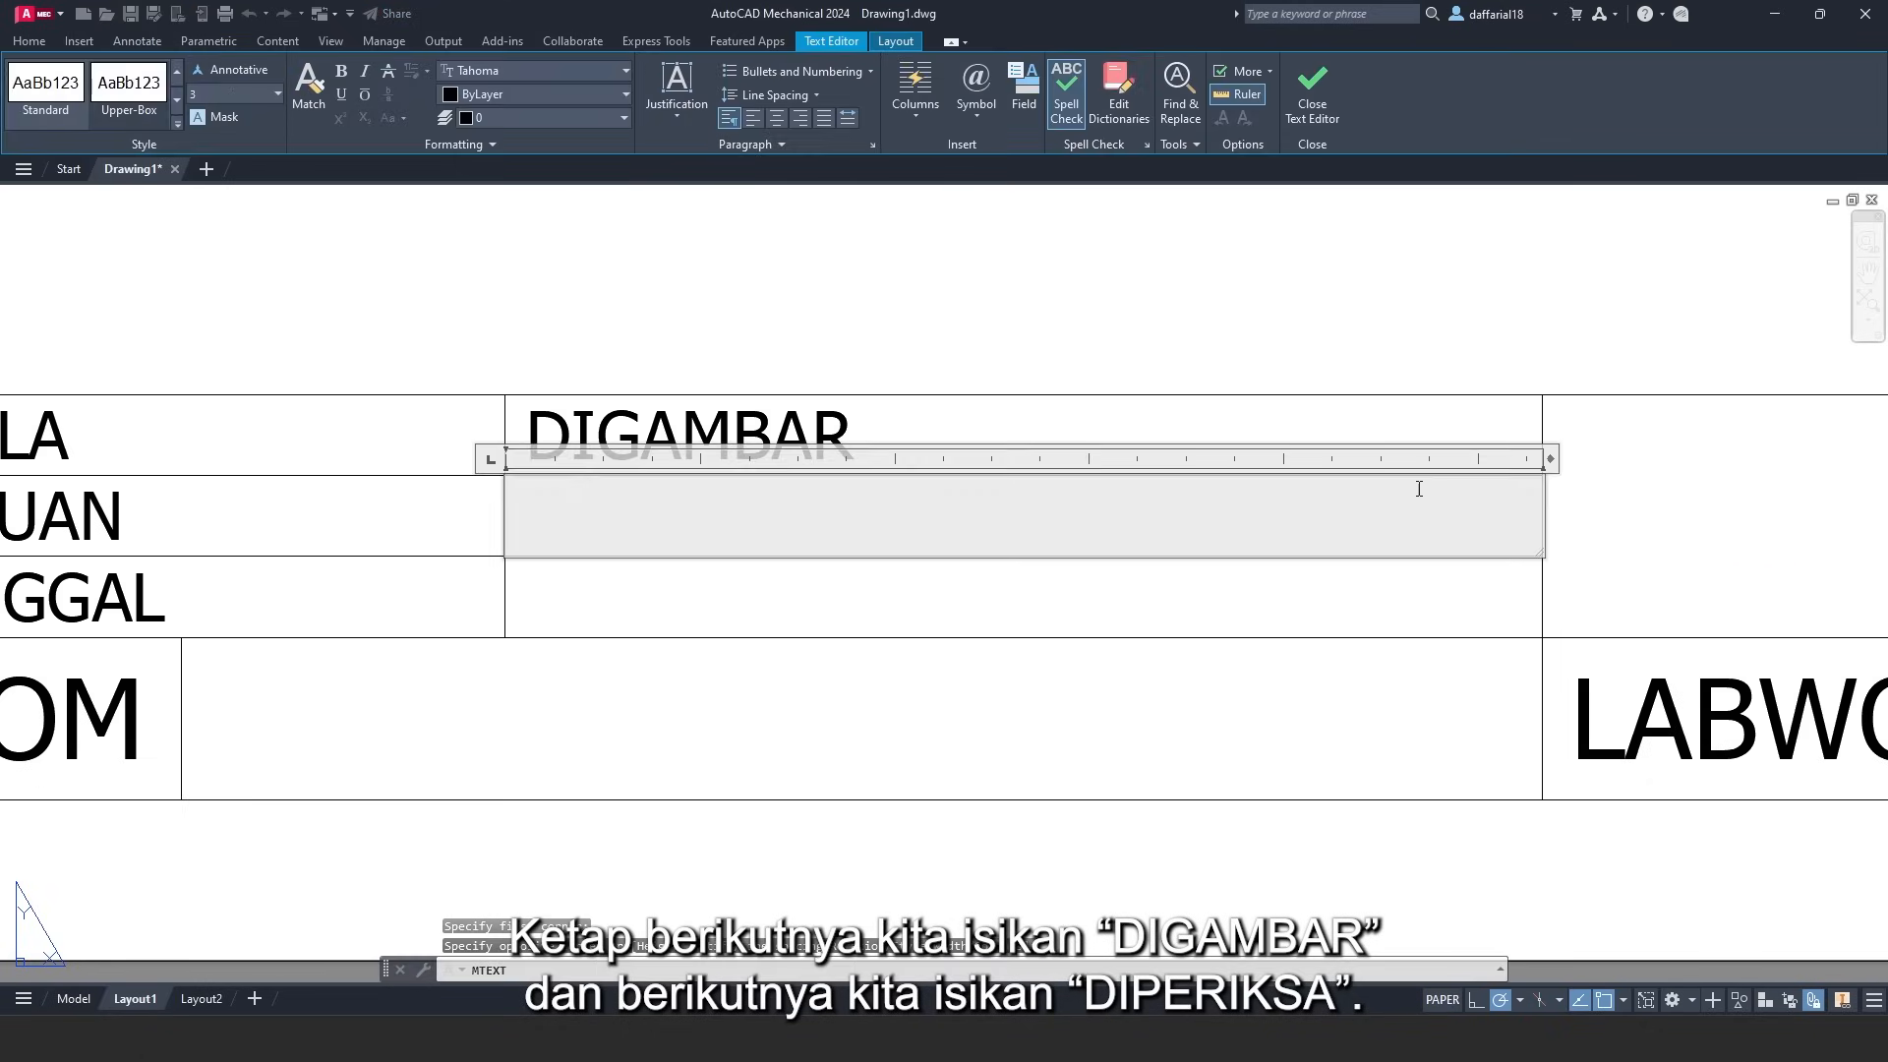
click(699, 103)
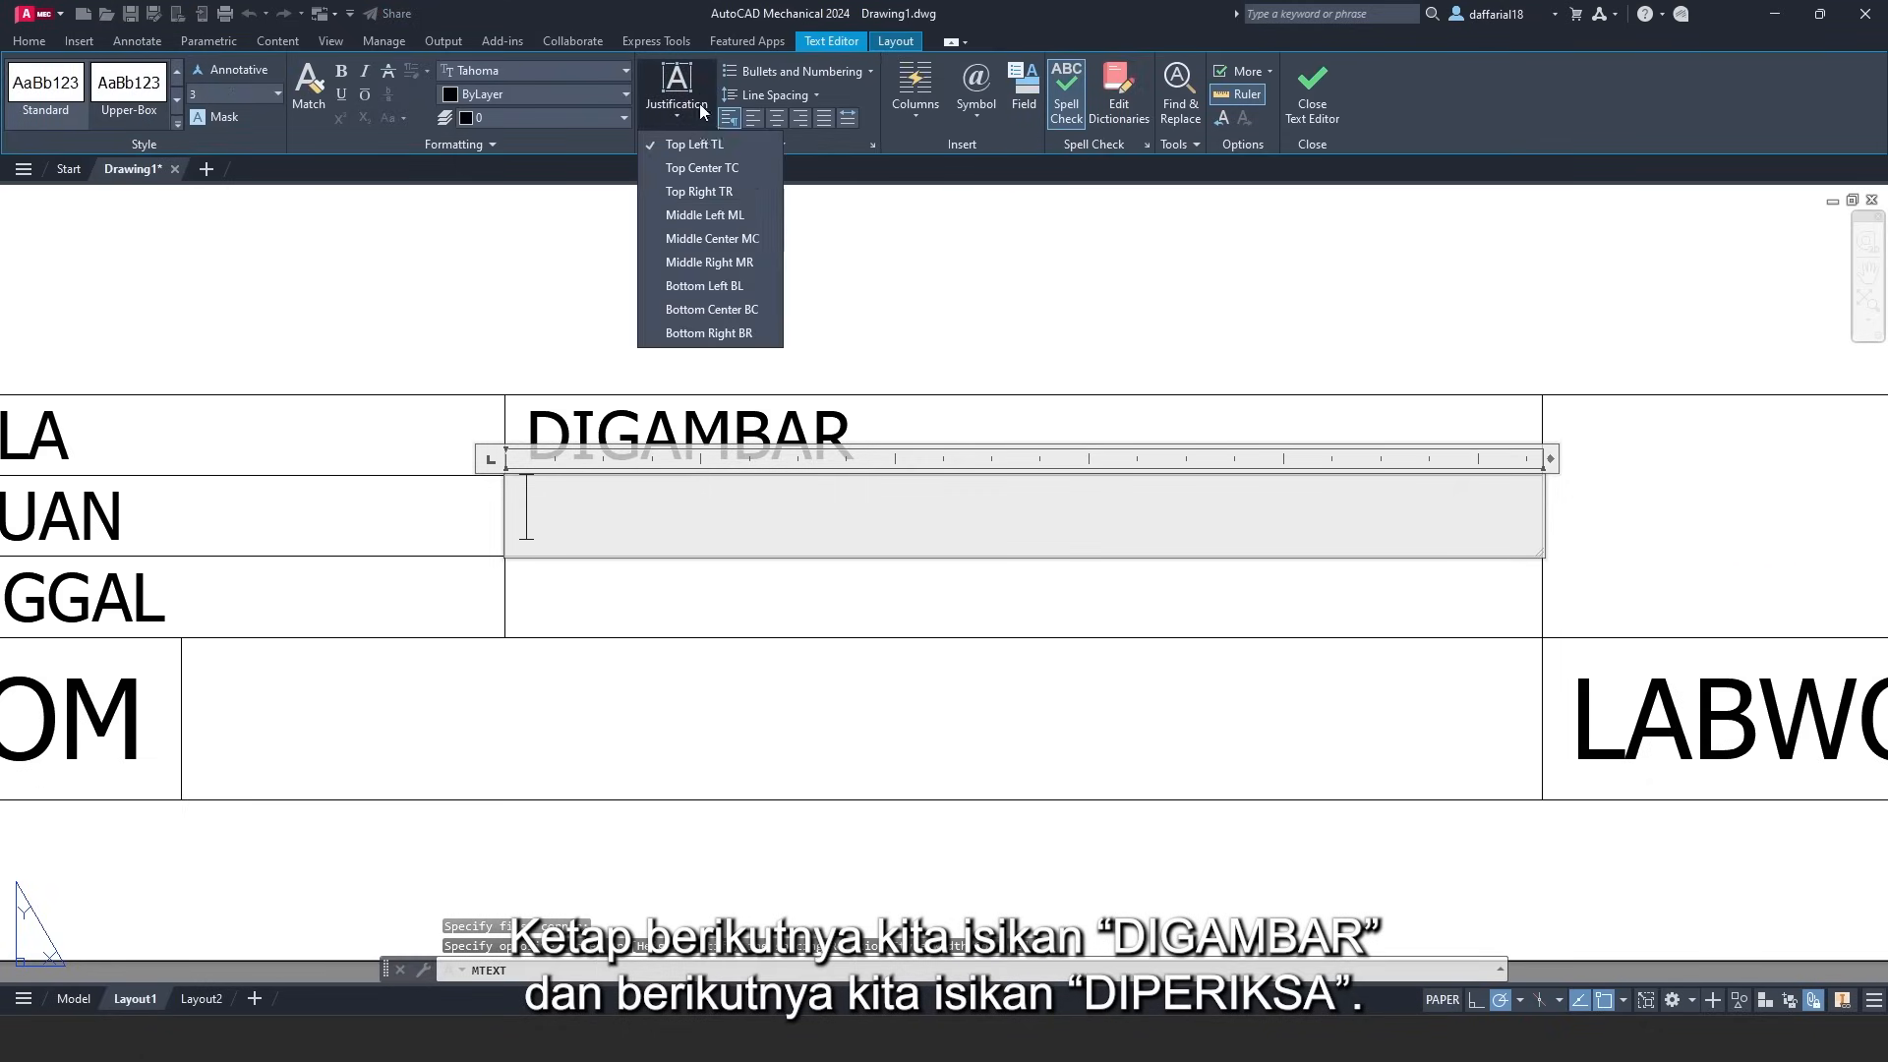
click(699, 211)
text(DIPW)
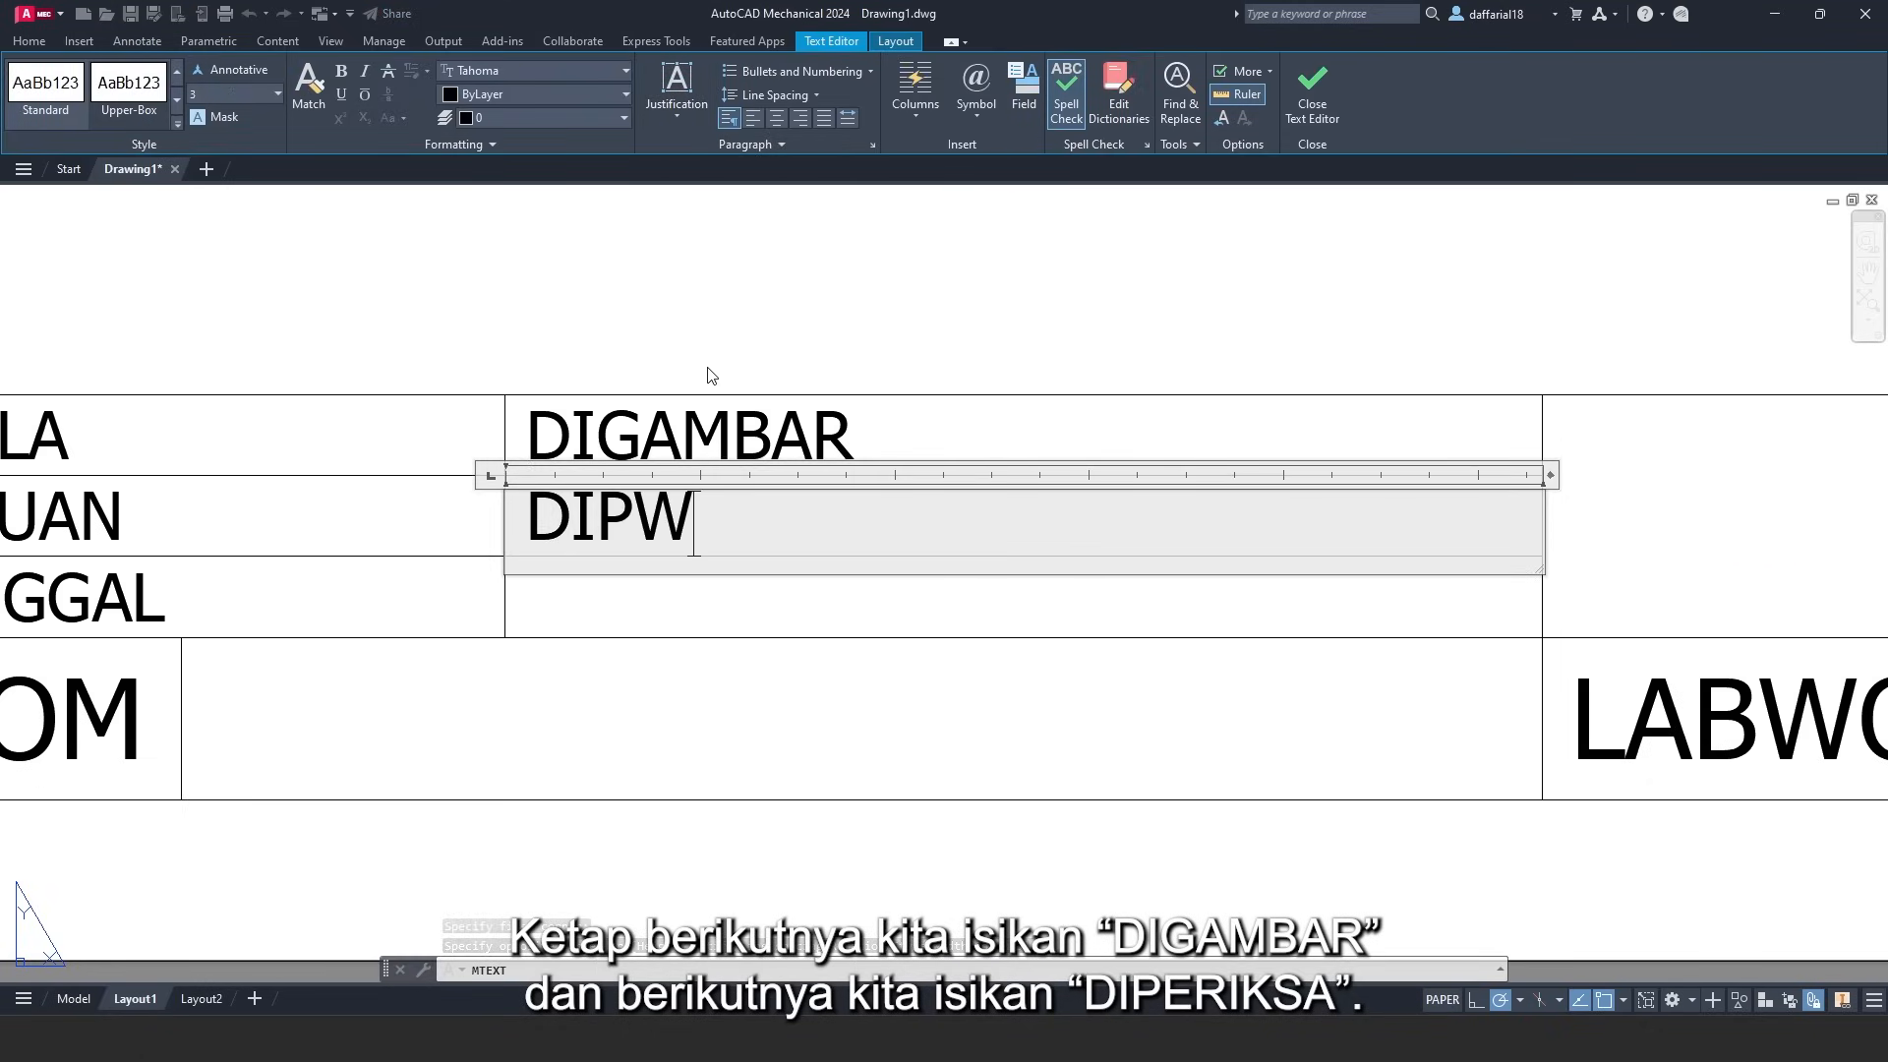
key(BackSpace)
text(ERIKSA)
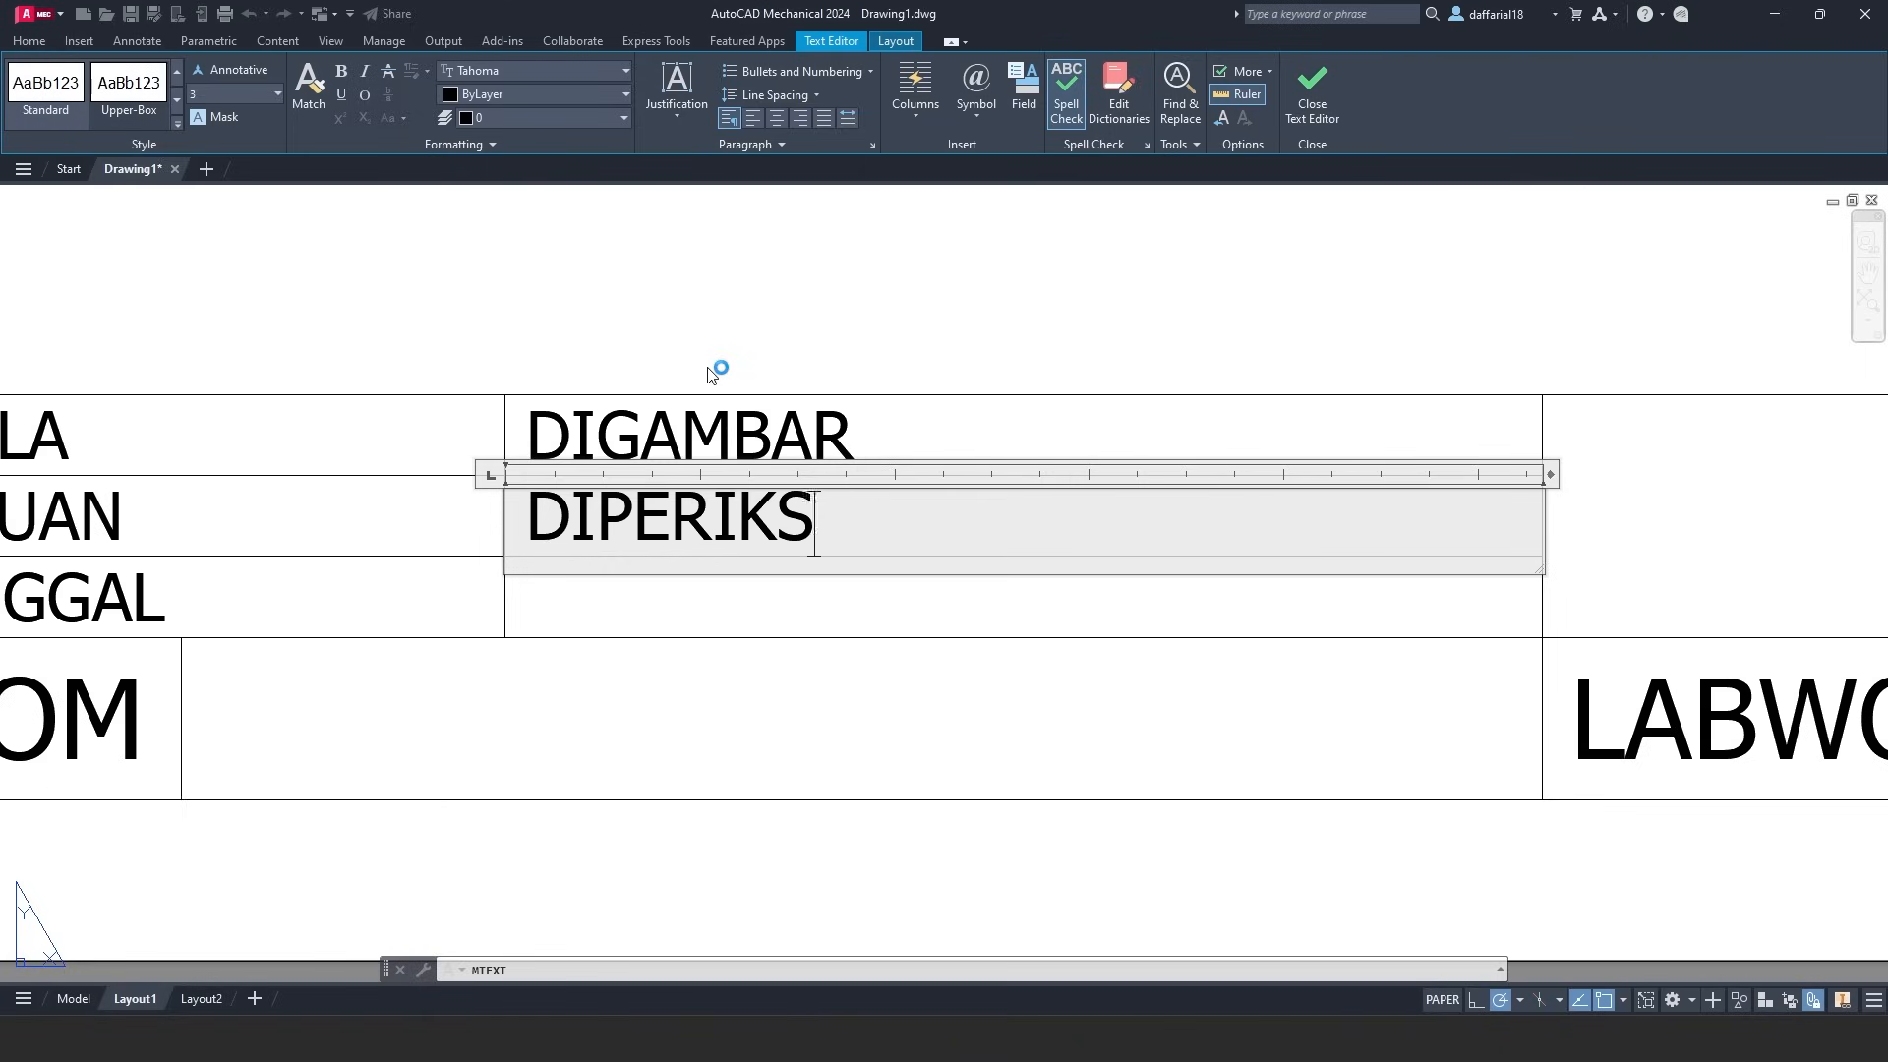
click(1313, 114)
- Write 'NIM' middle-left in the cell below DIPERIKSA
click(301, 77)
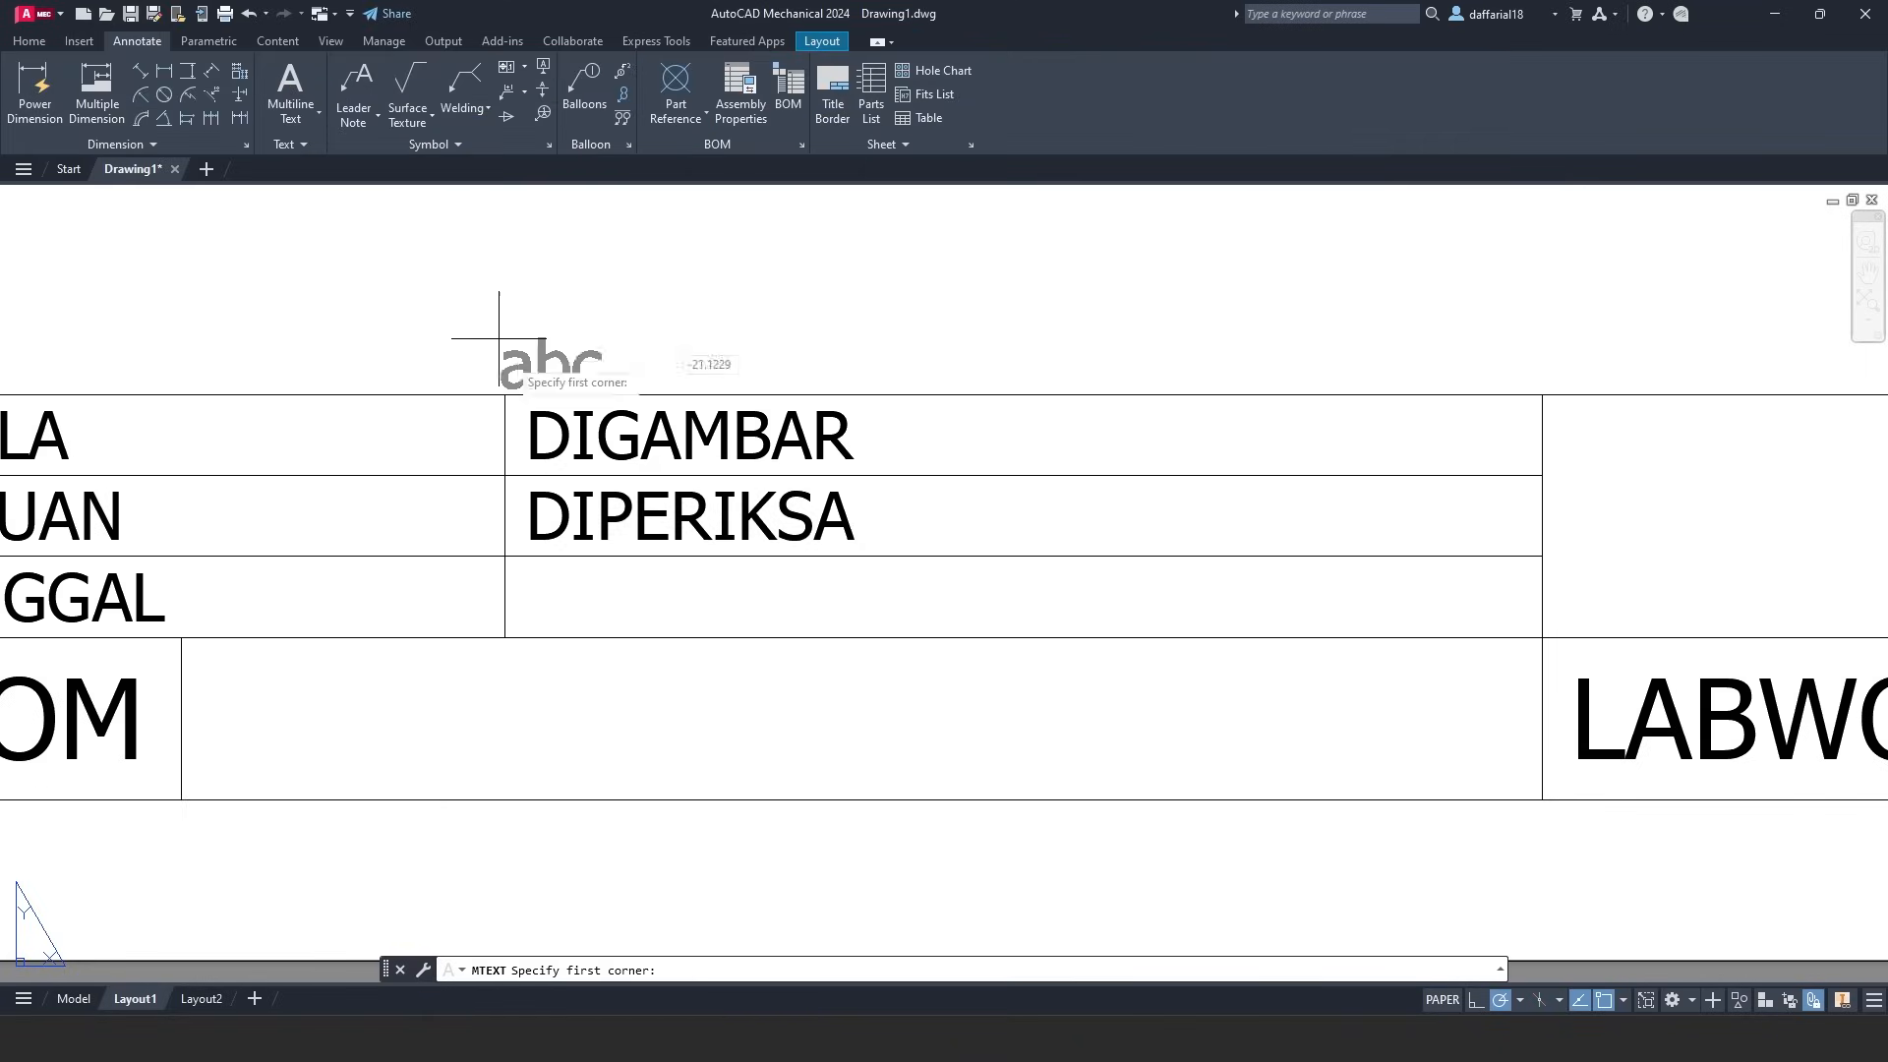
click(505, 556)
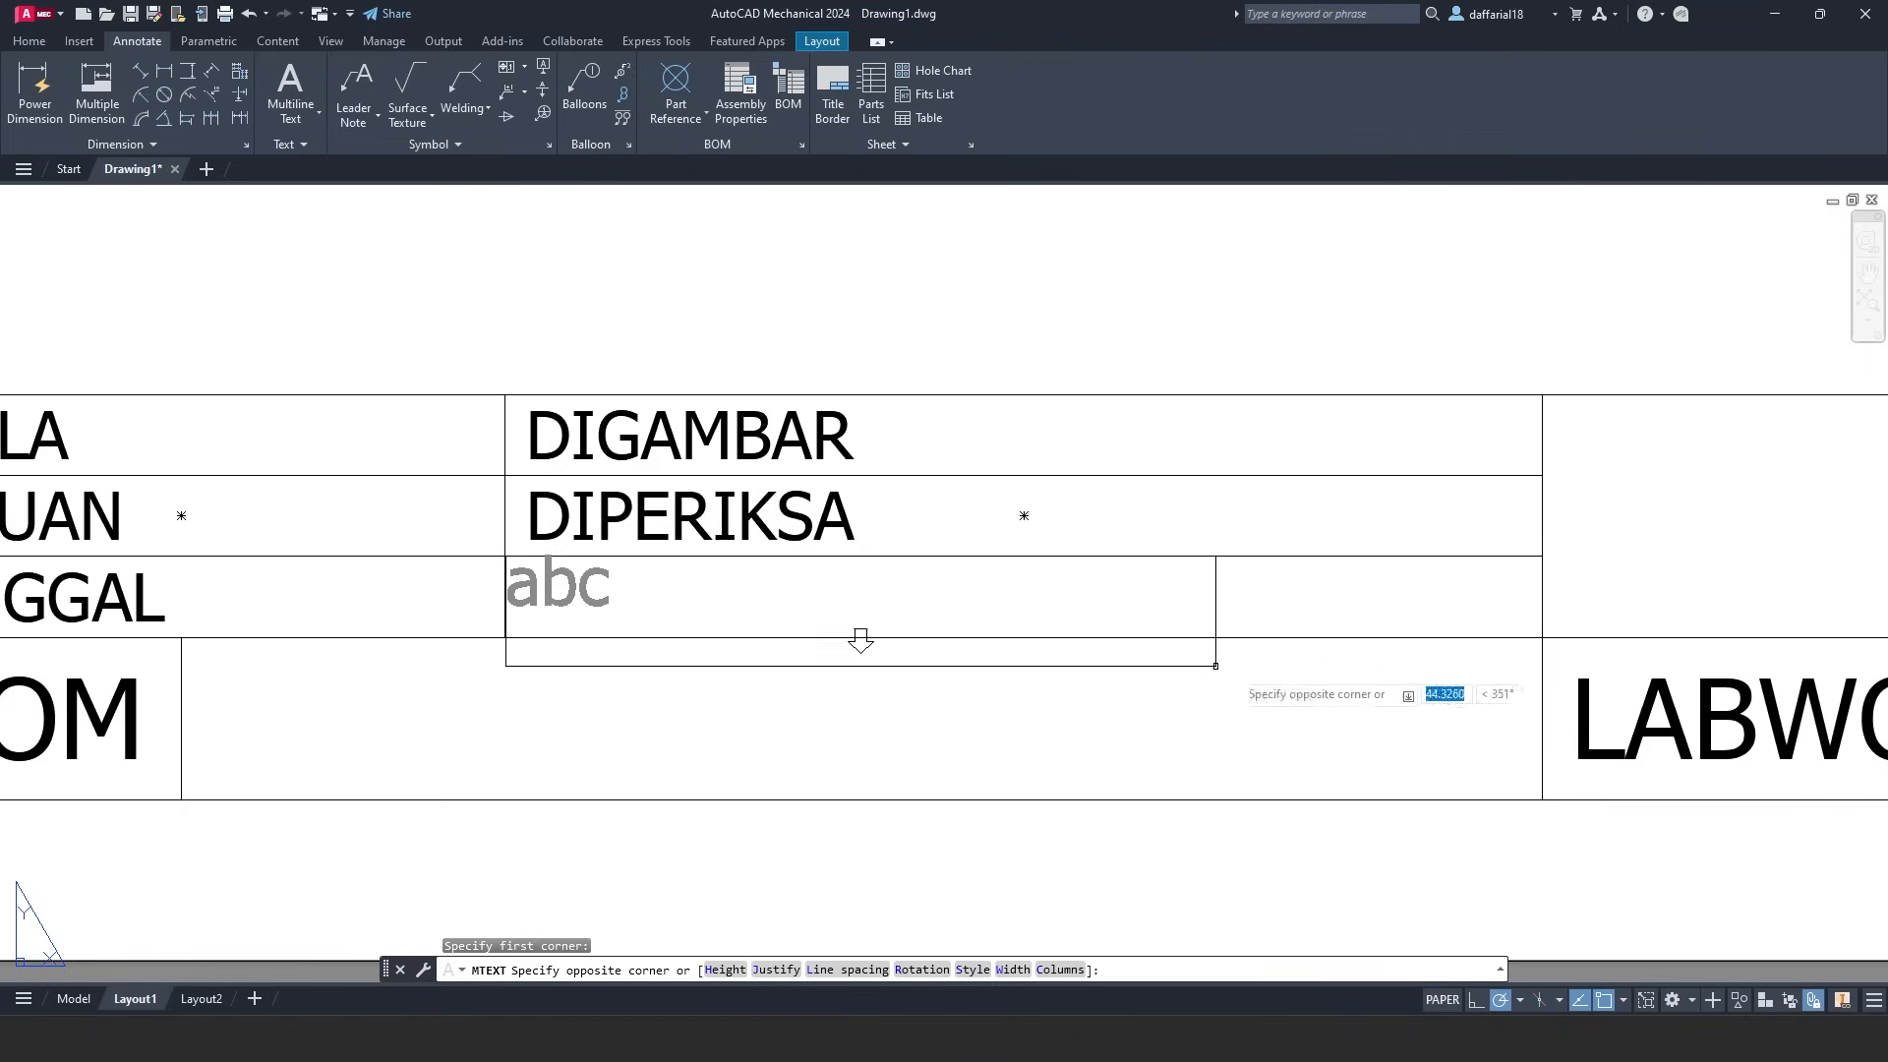
click(1543, 636)
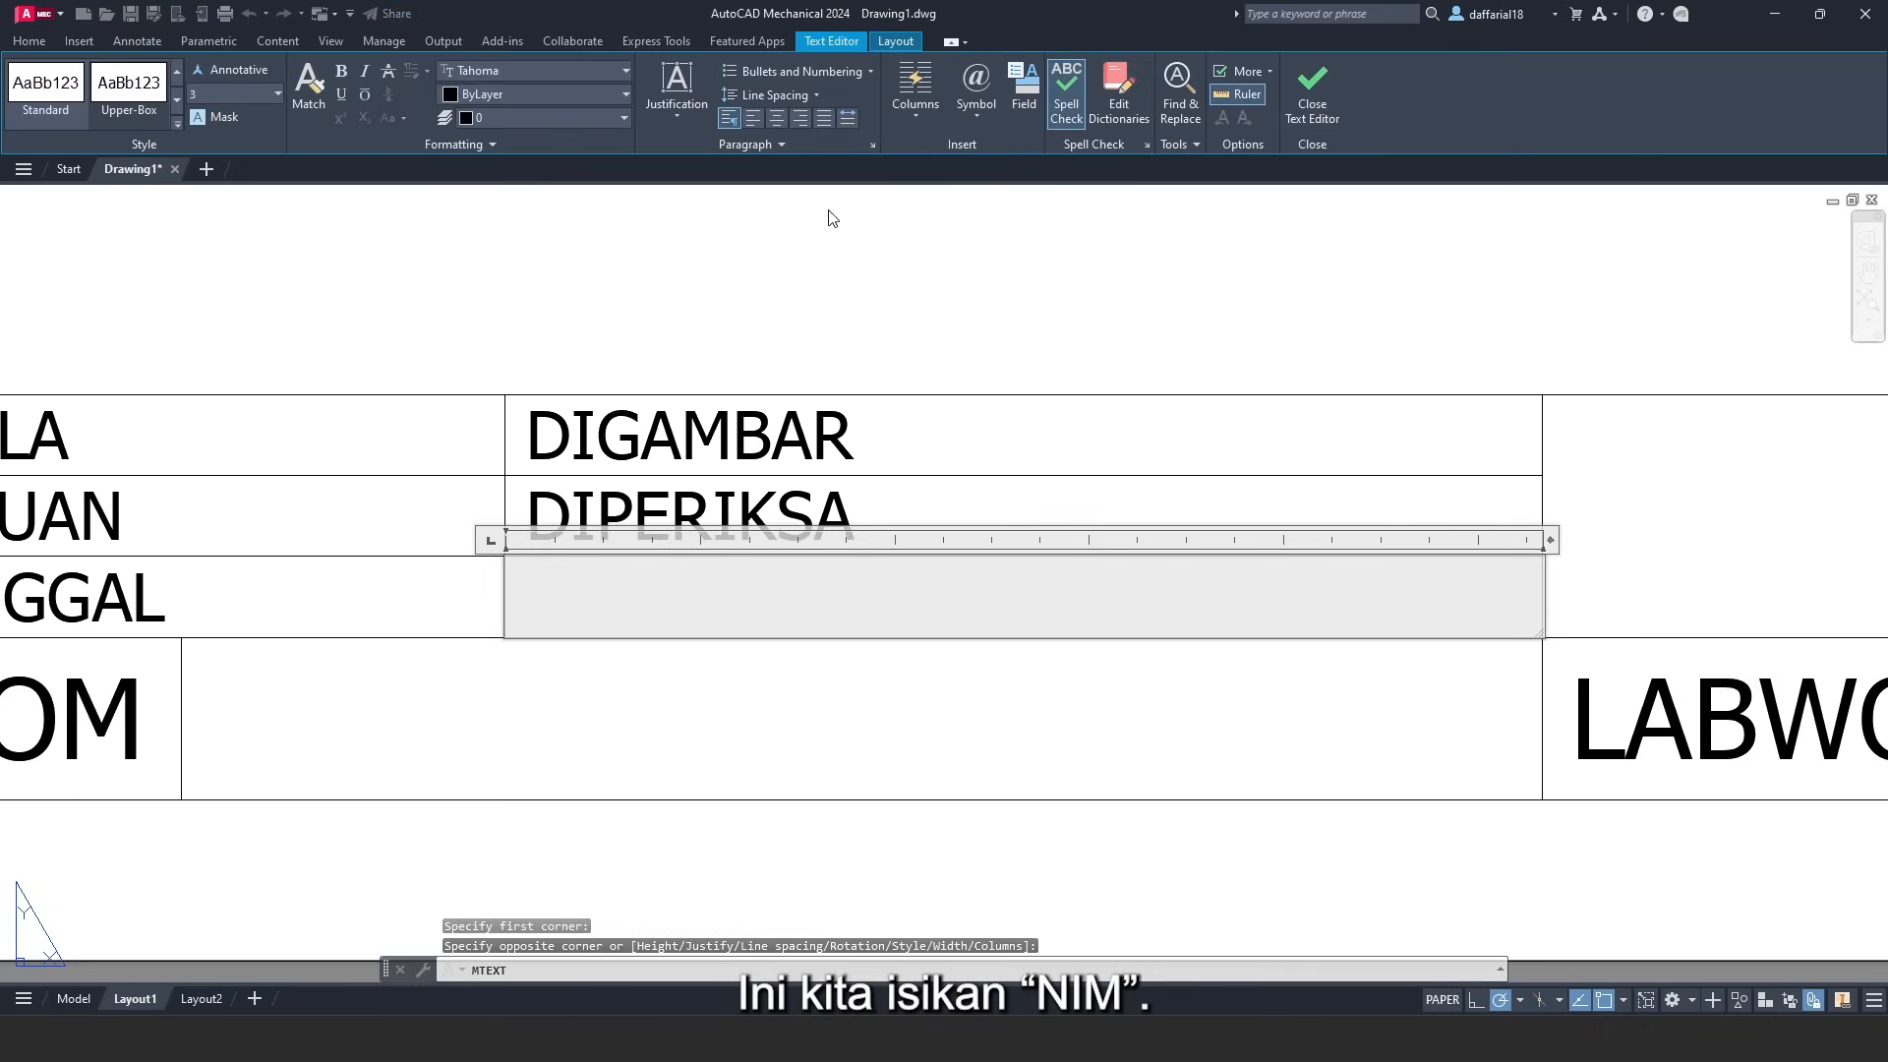
click(676, 103)
click(721, 212)
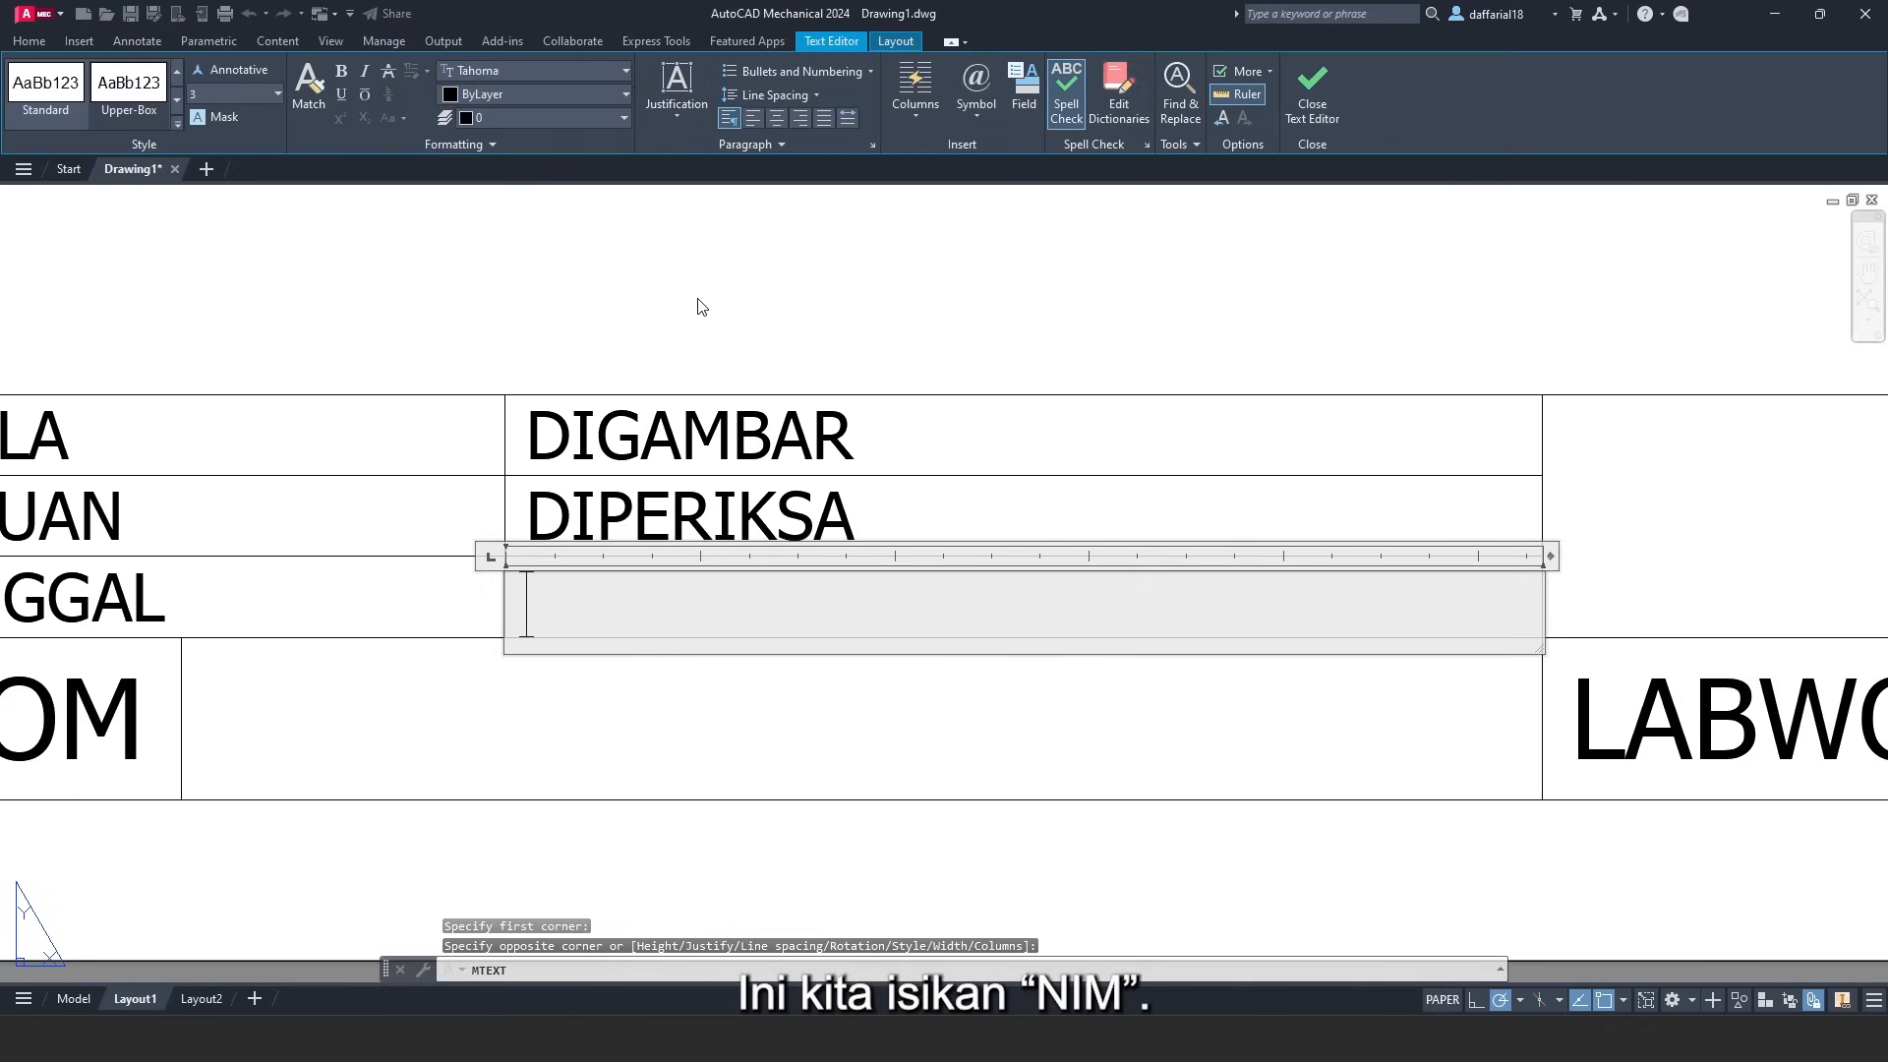
text(NIM)
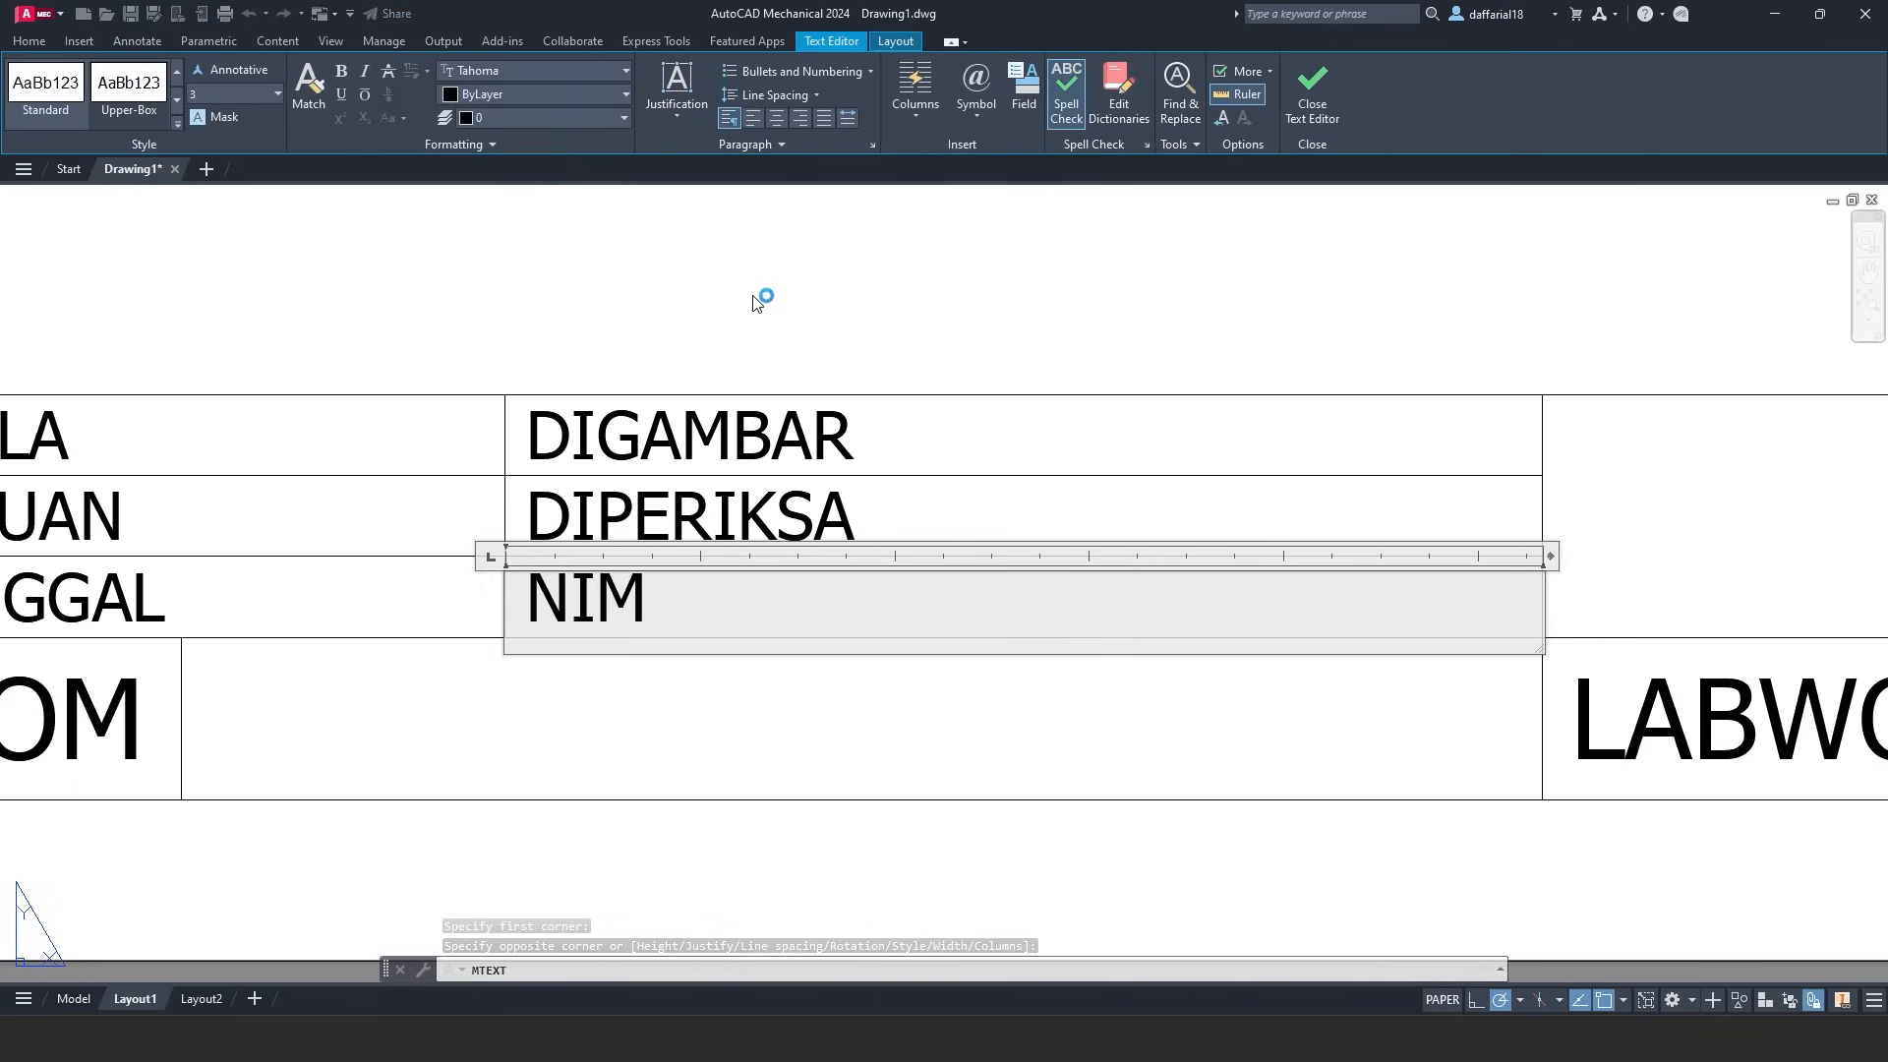
click(1320, 97)
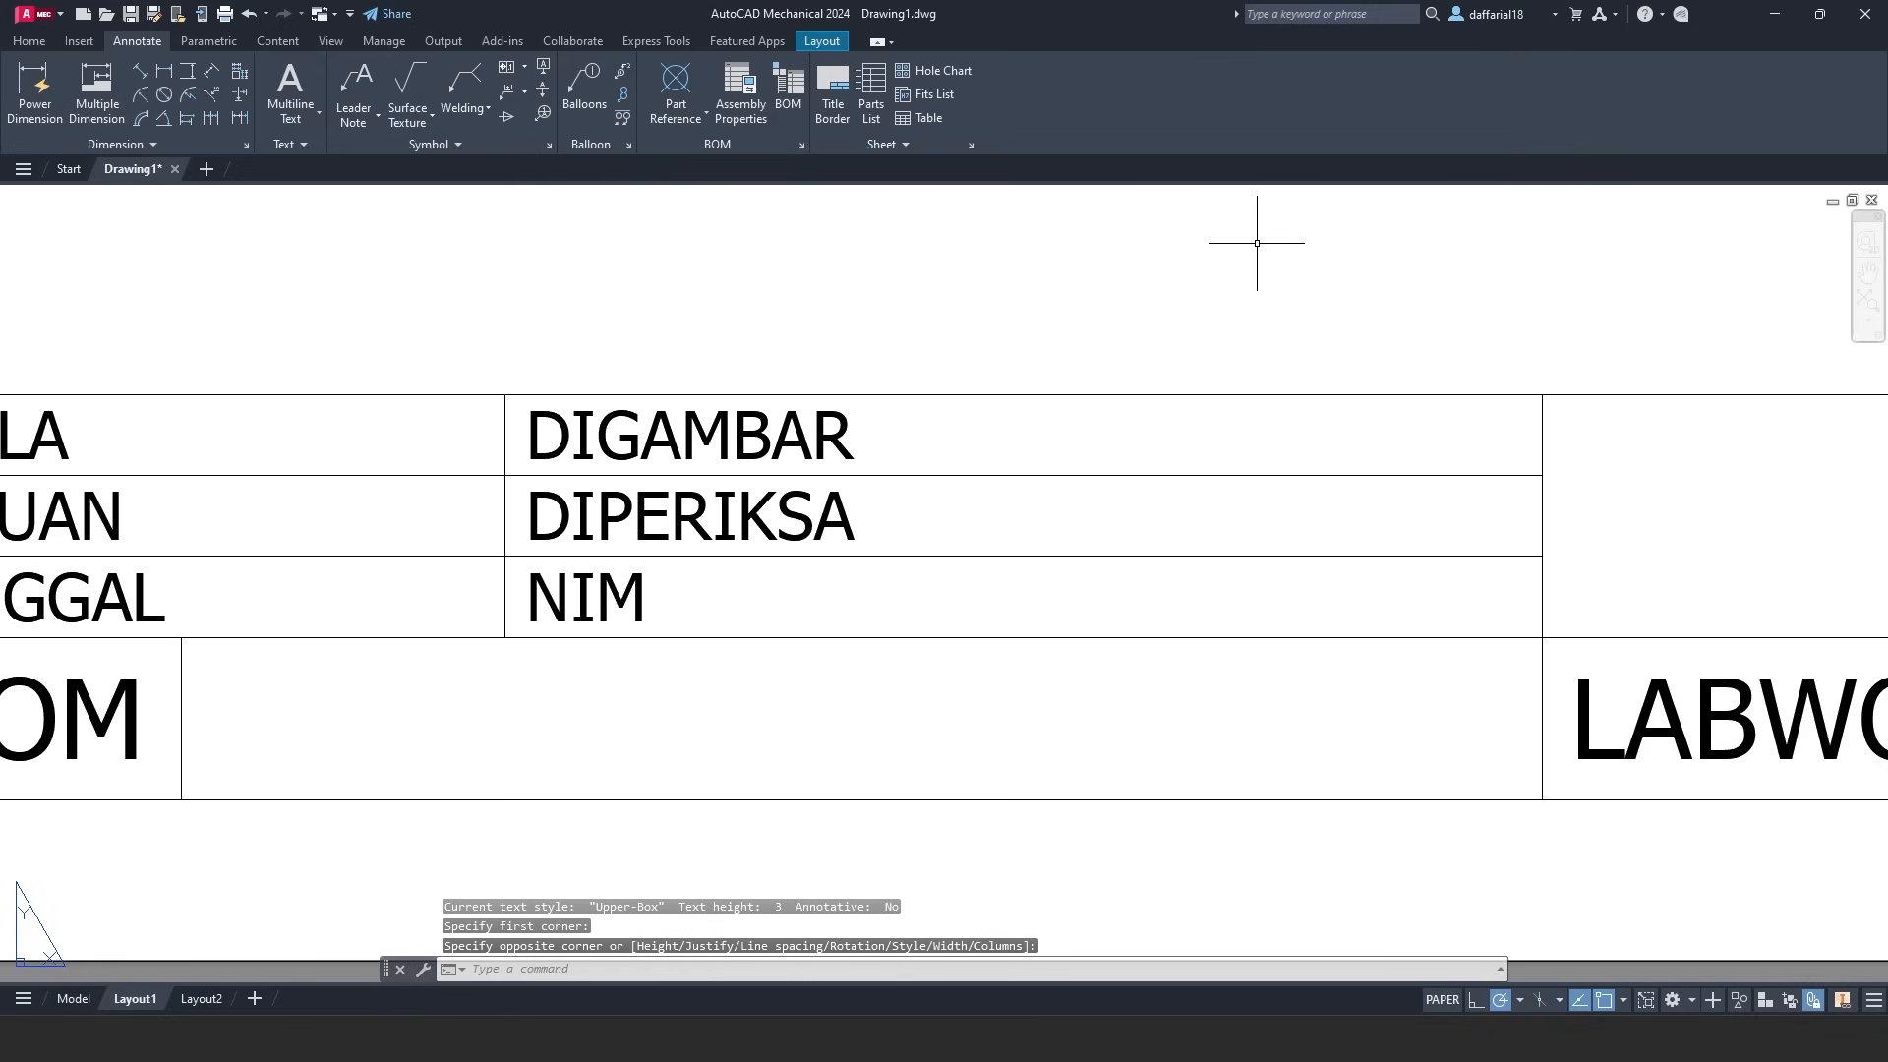
- Write 'peringatan:' top-left justified in the large upper-right title-block cell
middle_drag(1257, 242, 526, 252)
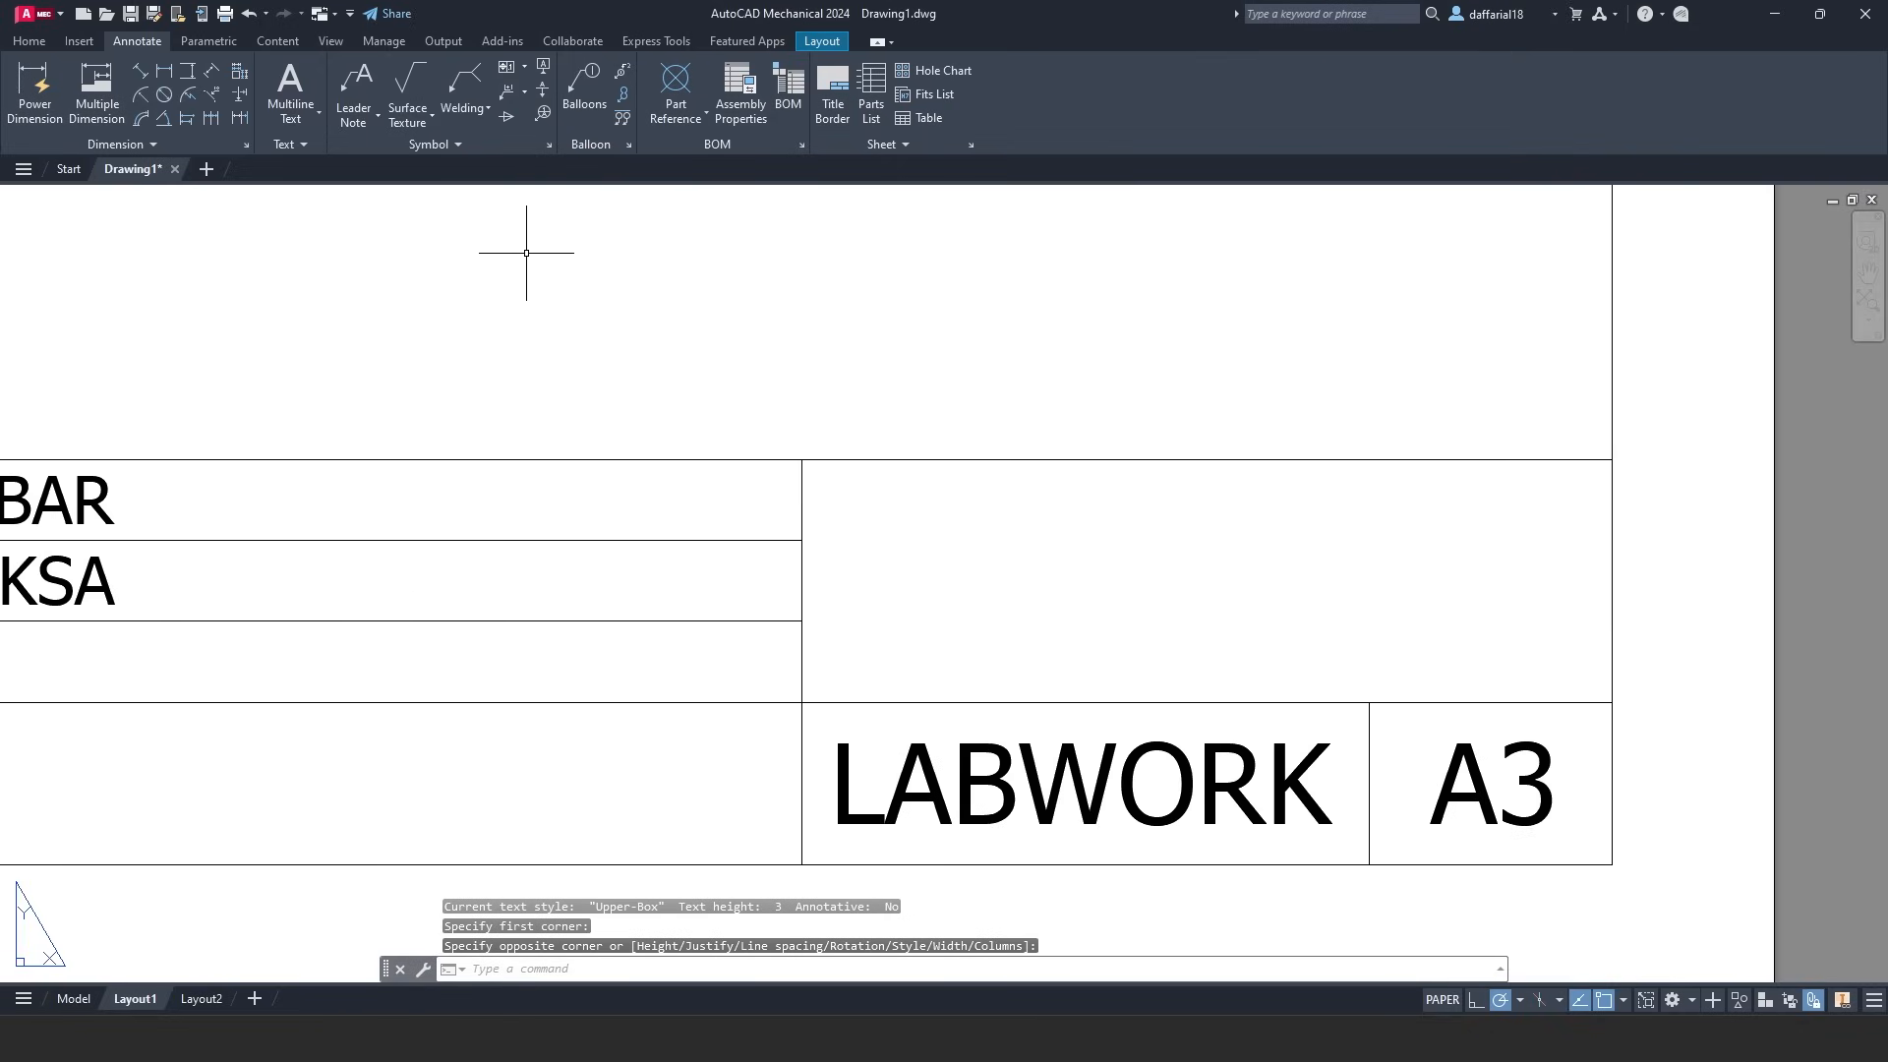
click(290, 90)
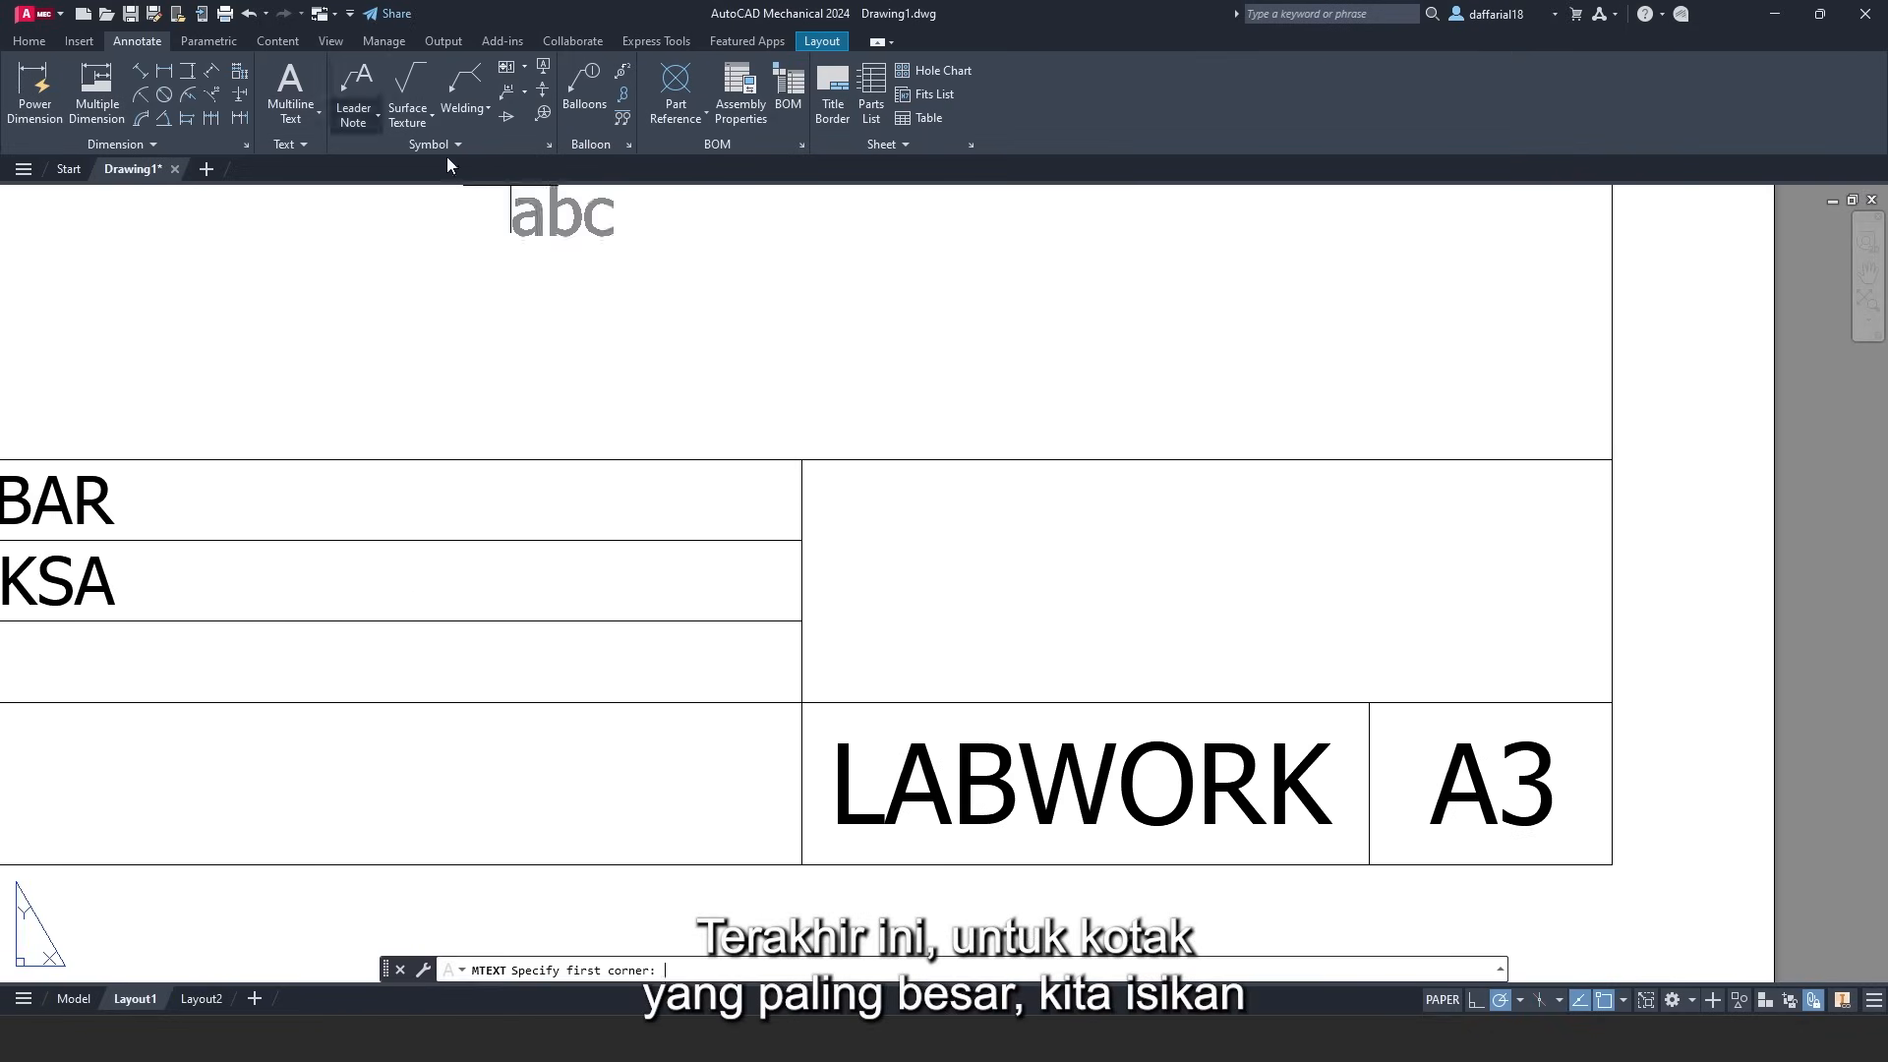
click(802, 459)
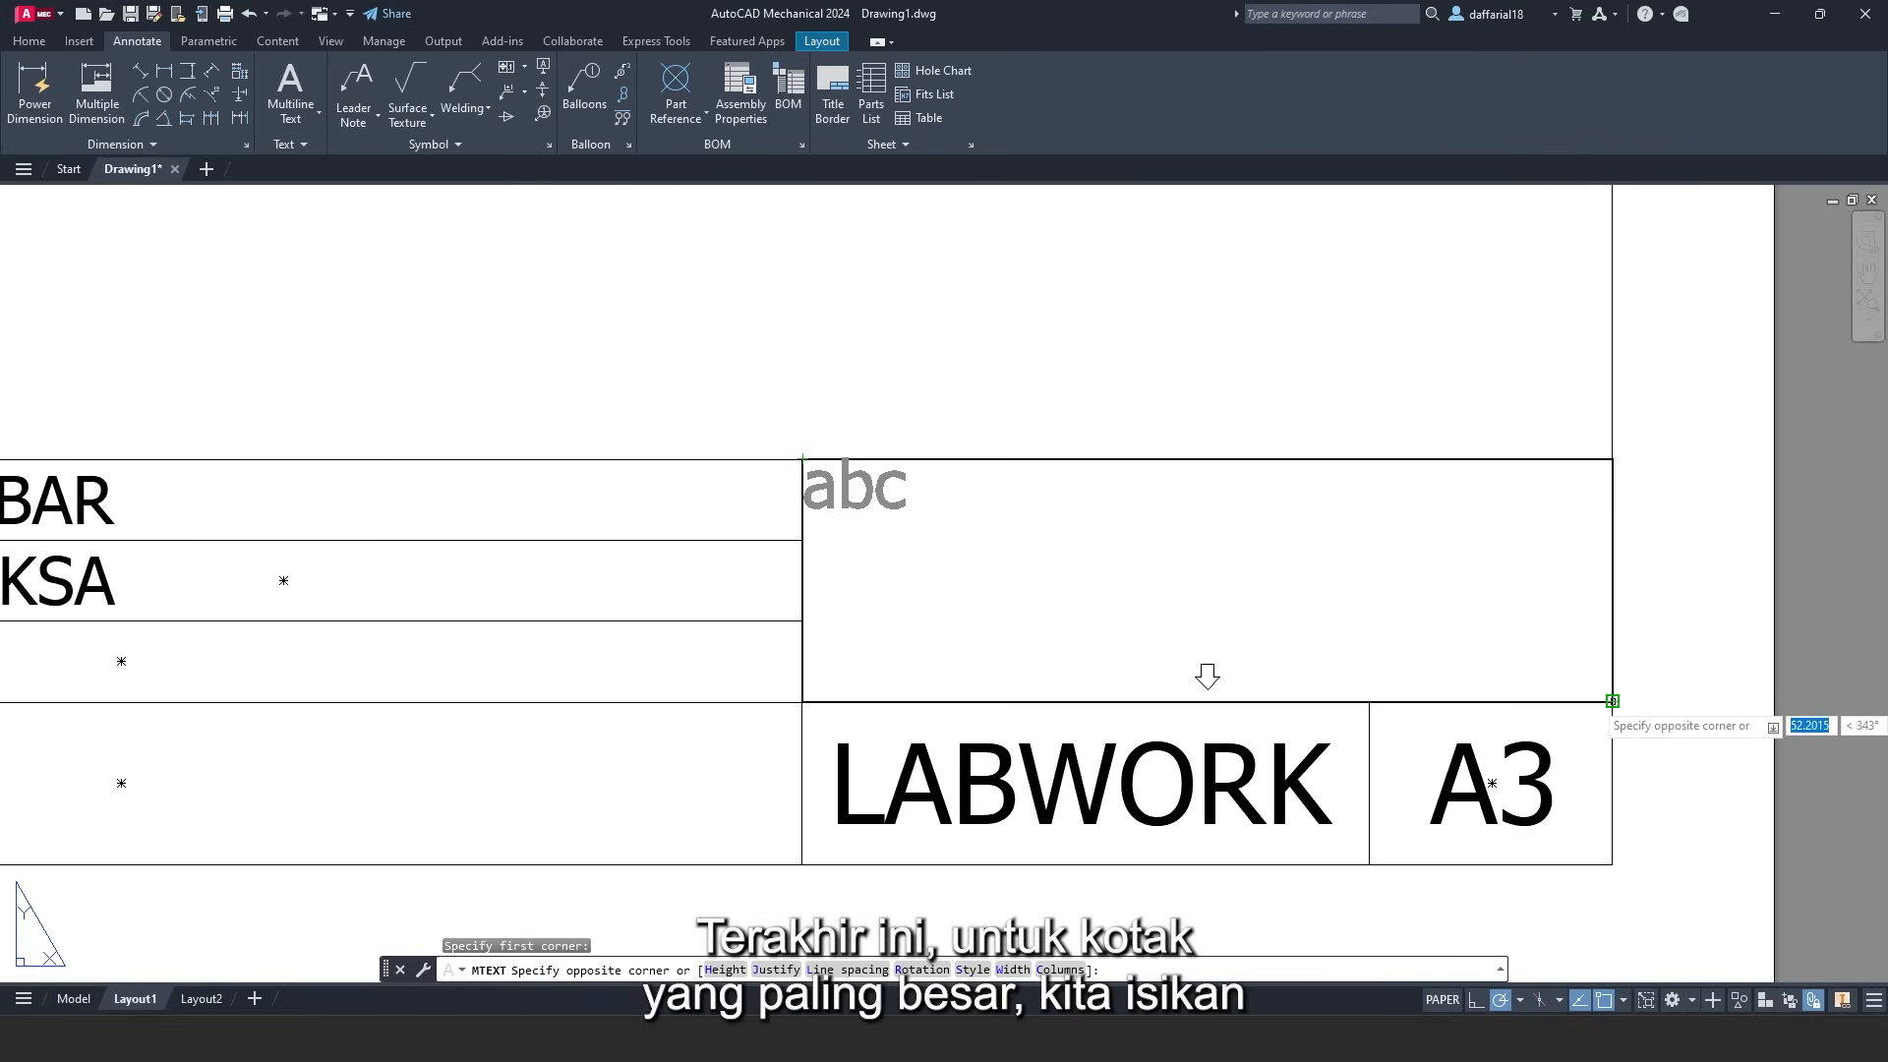
click(1208, 676)
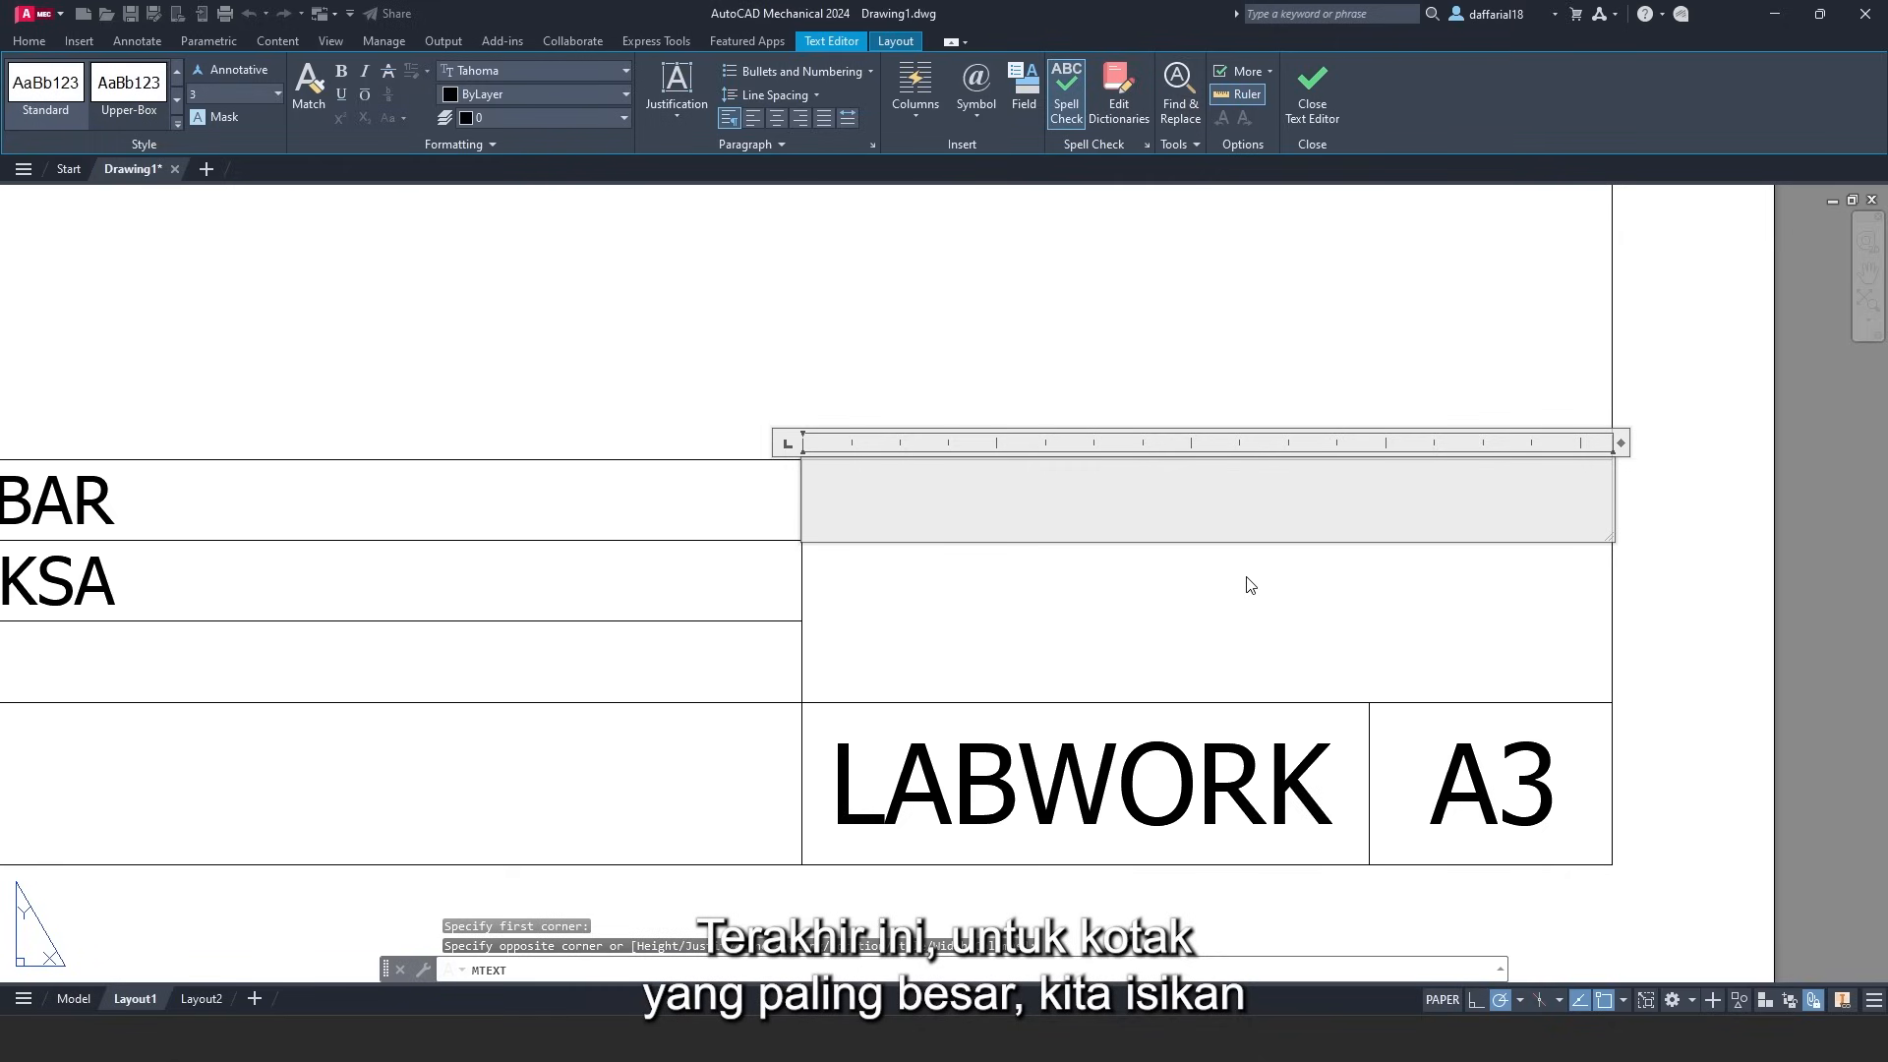
text(per)
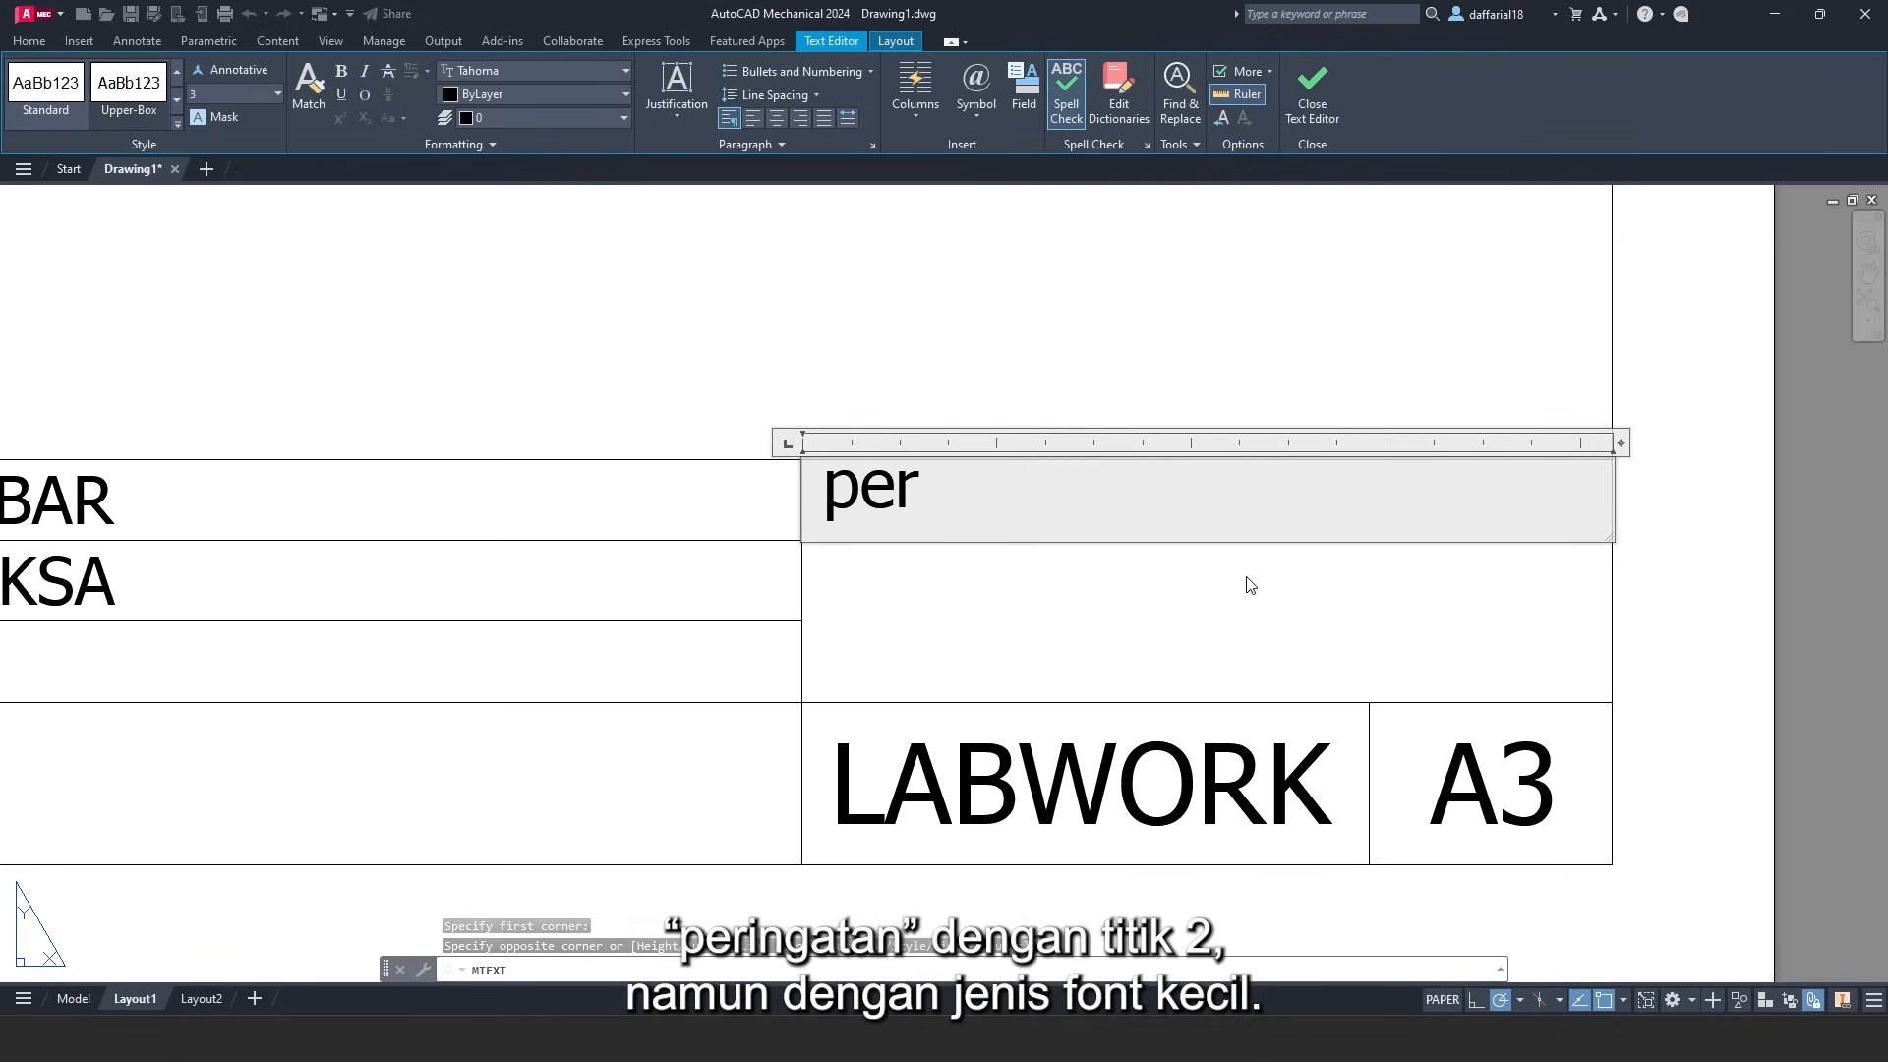
text(ingatan)
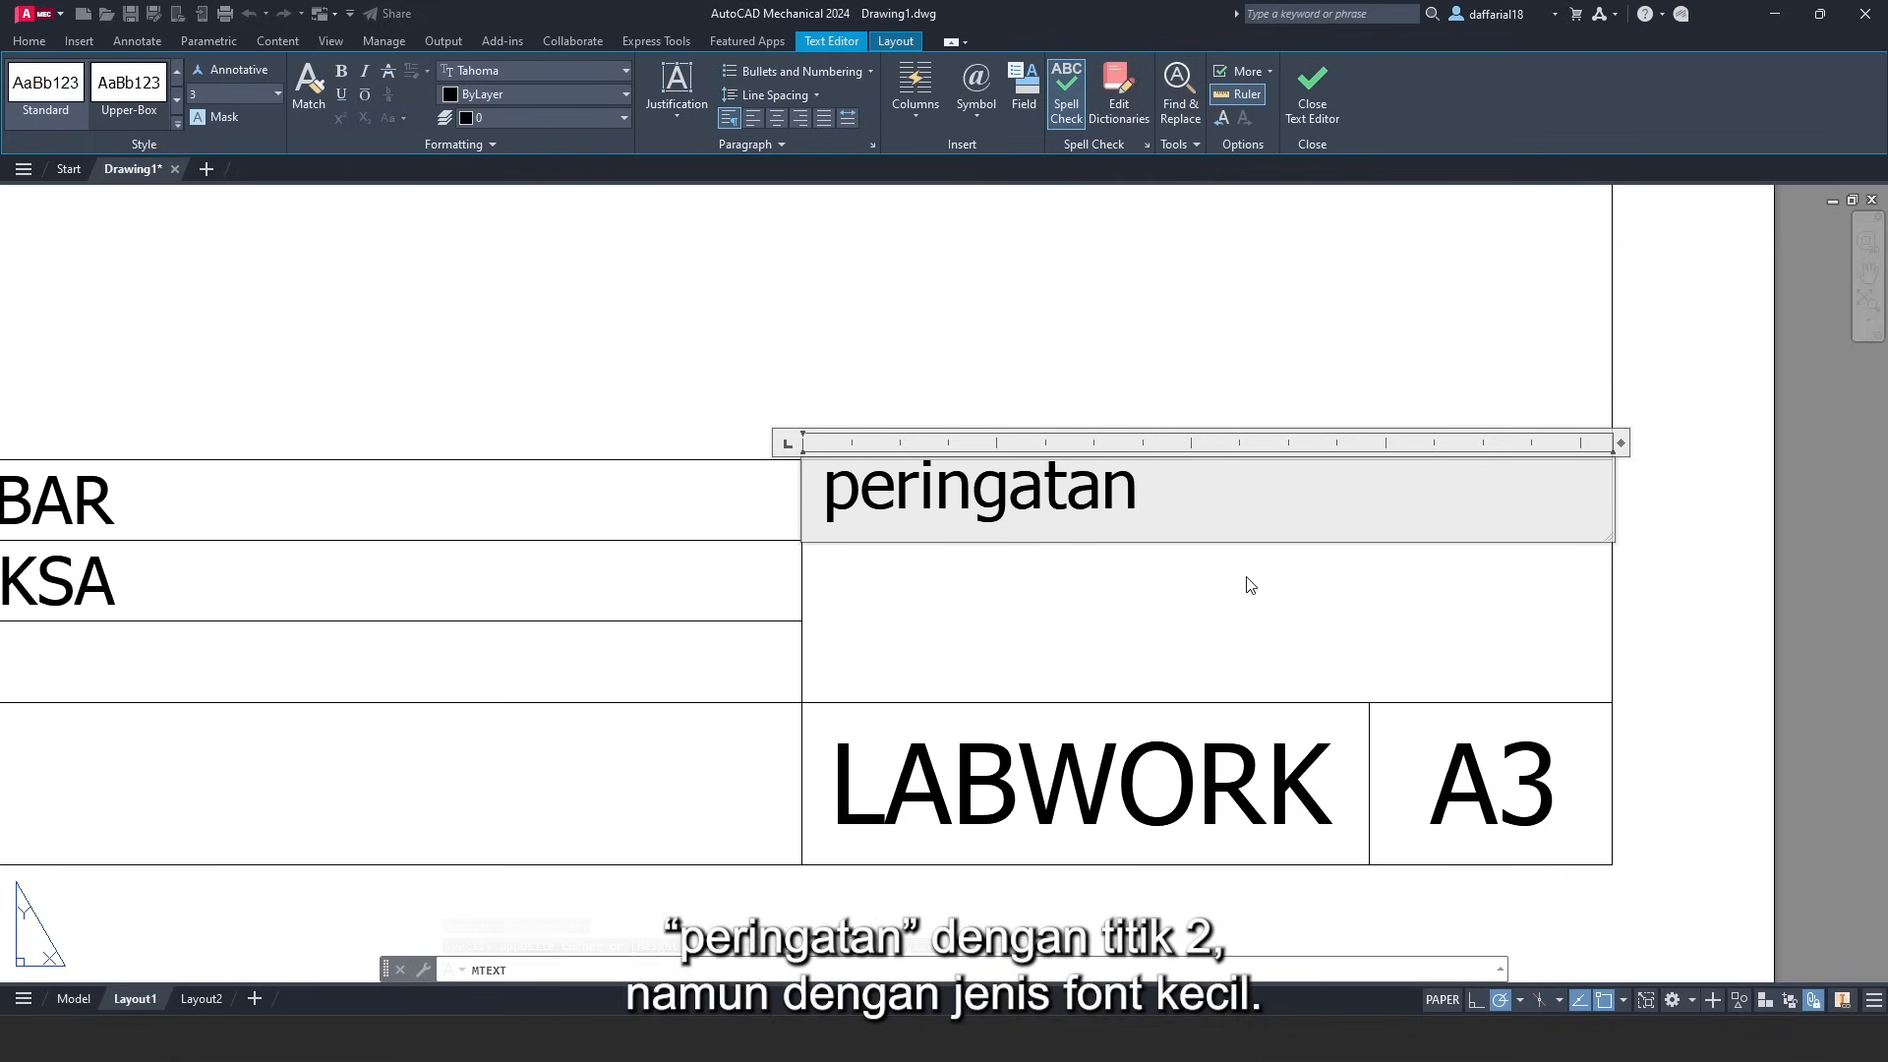
text(:)
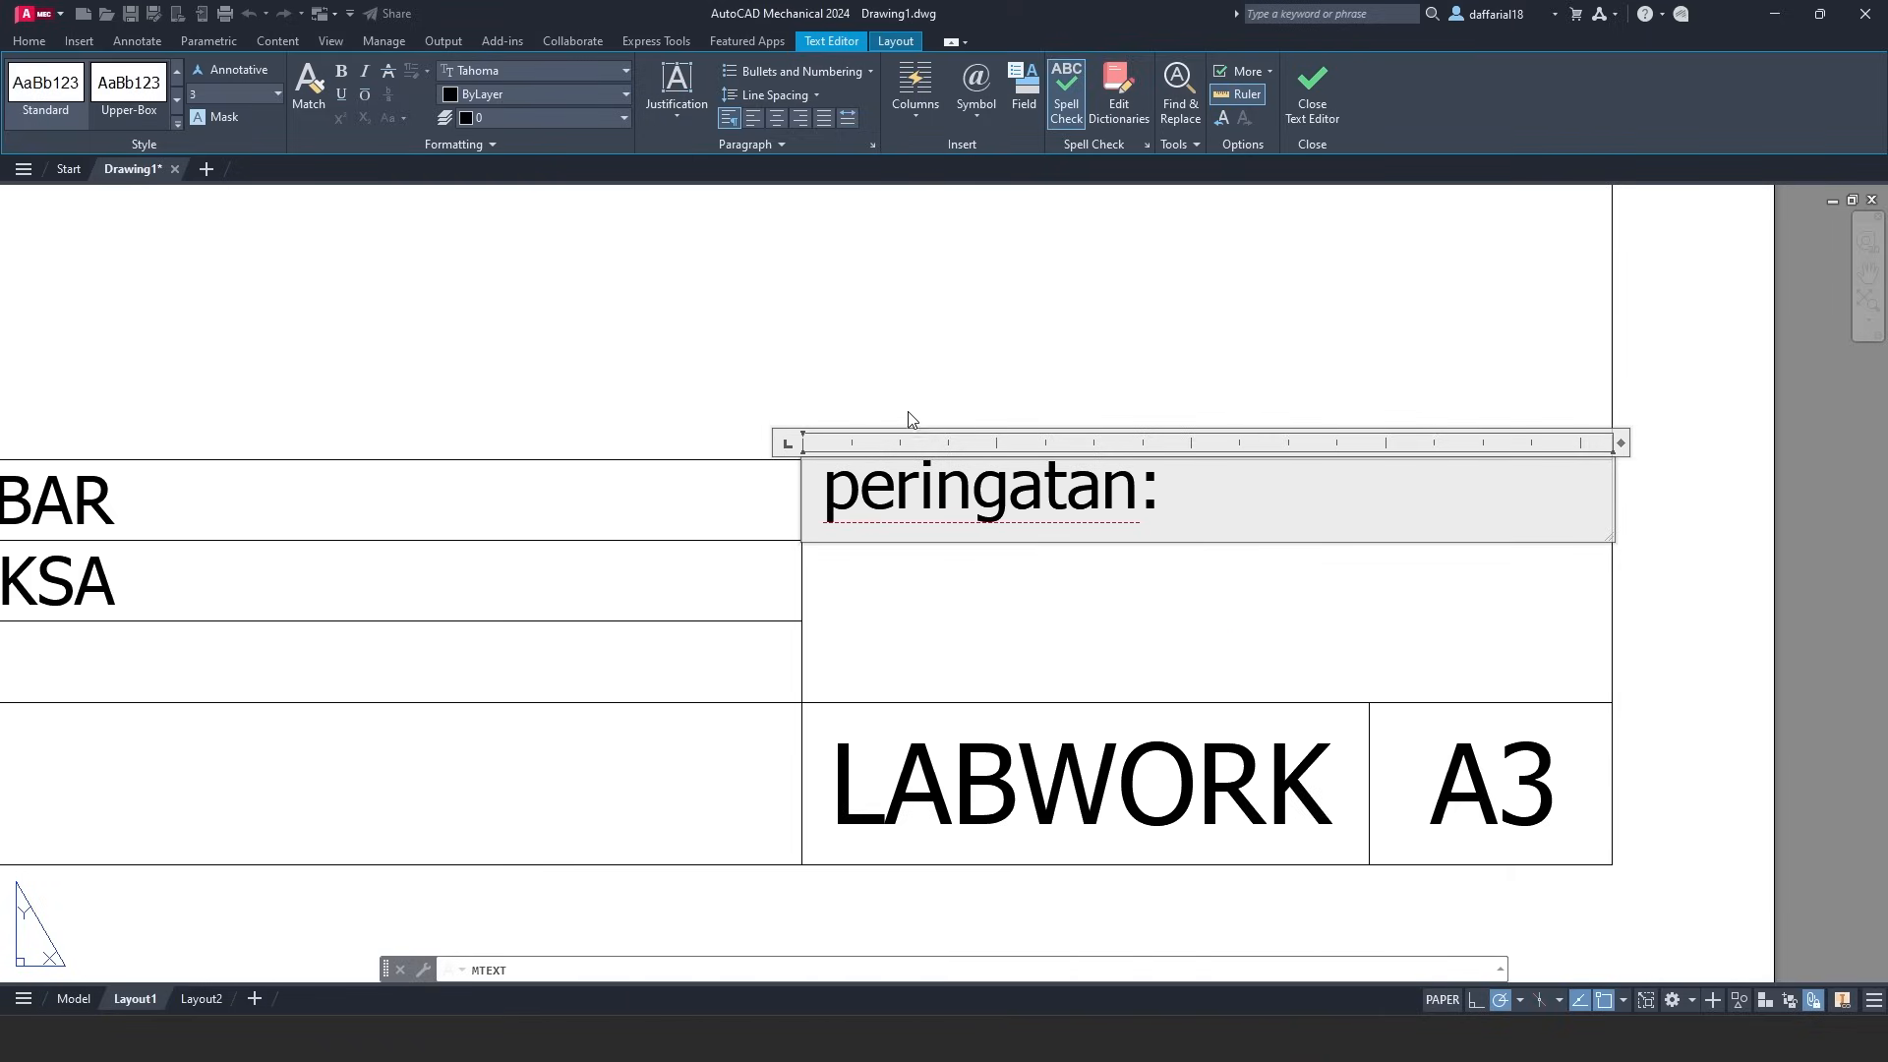
click(667, 110)
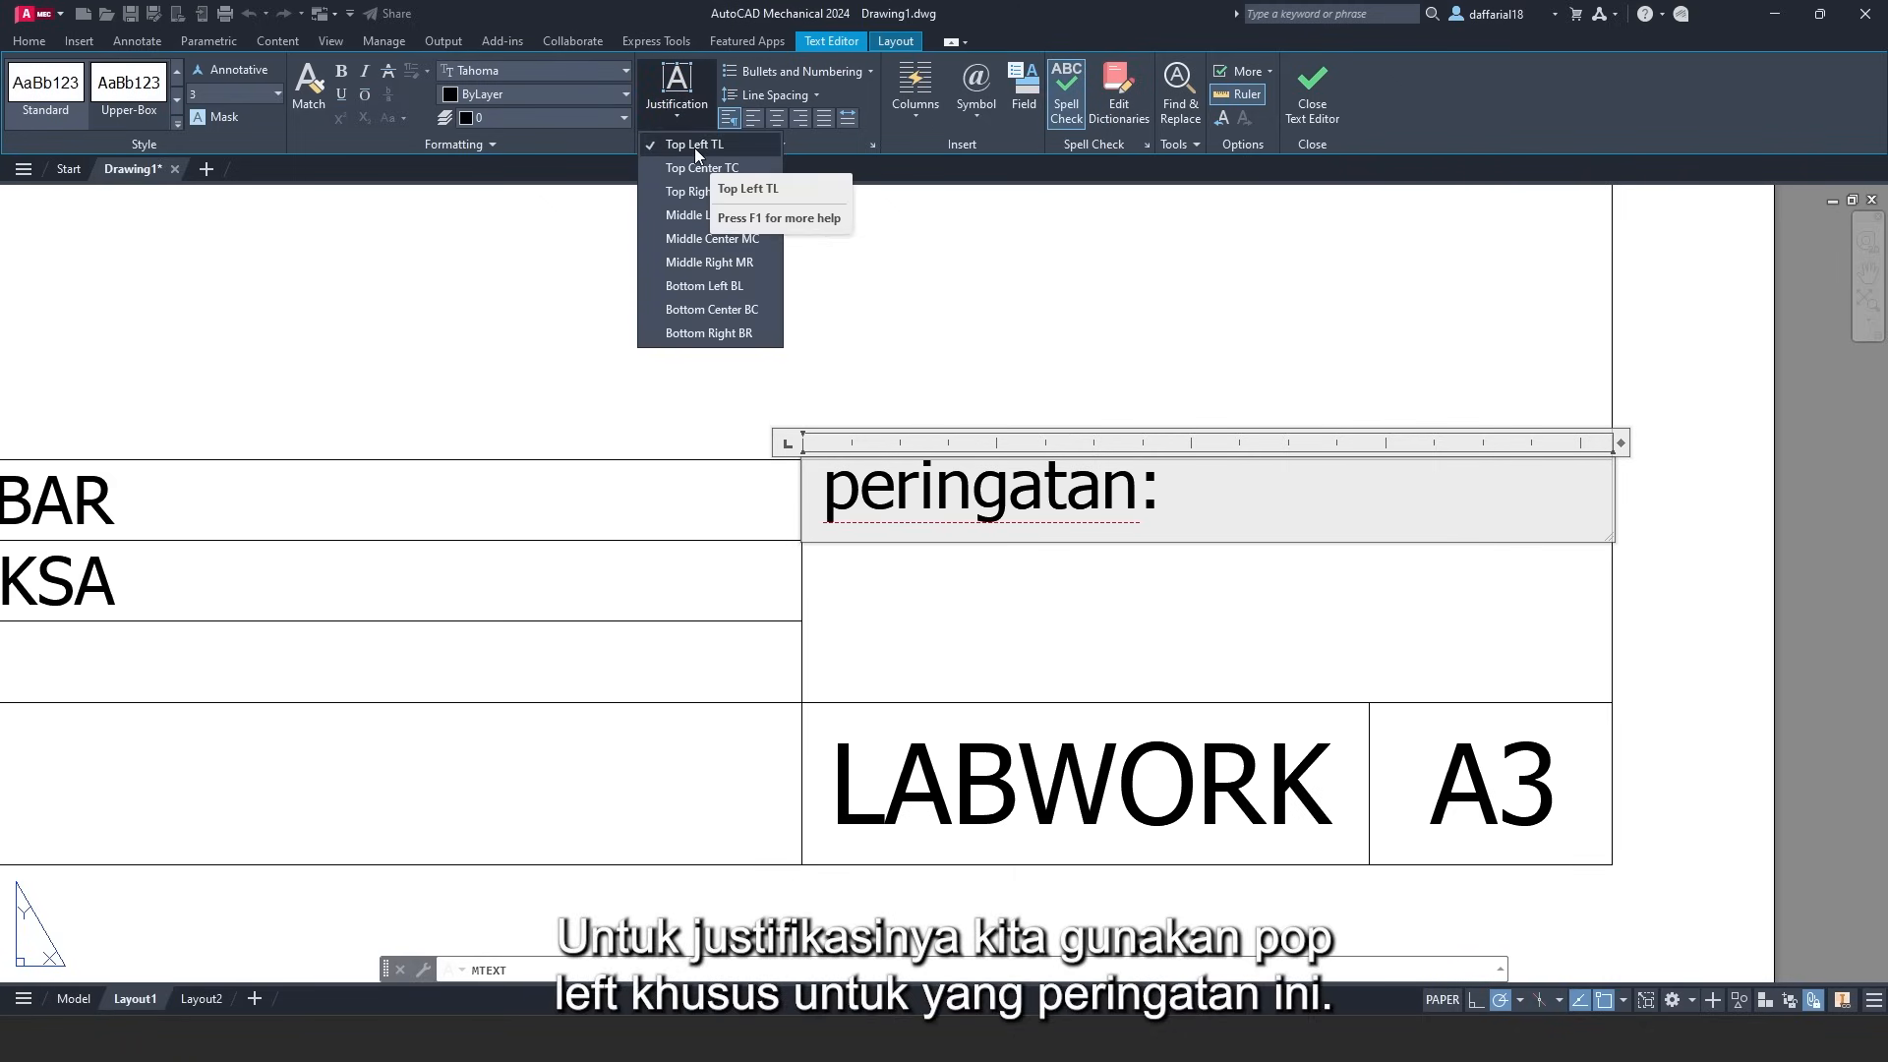
click(694, 145)
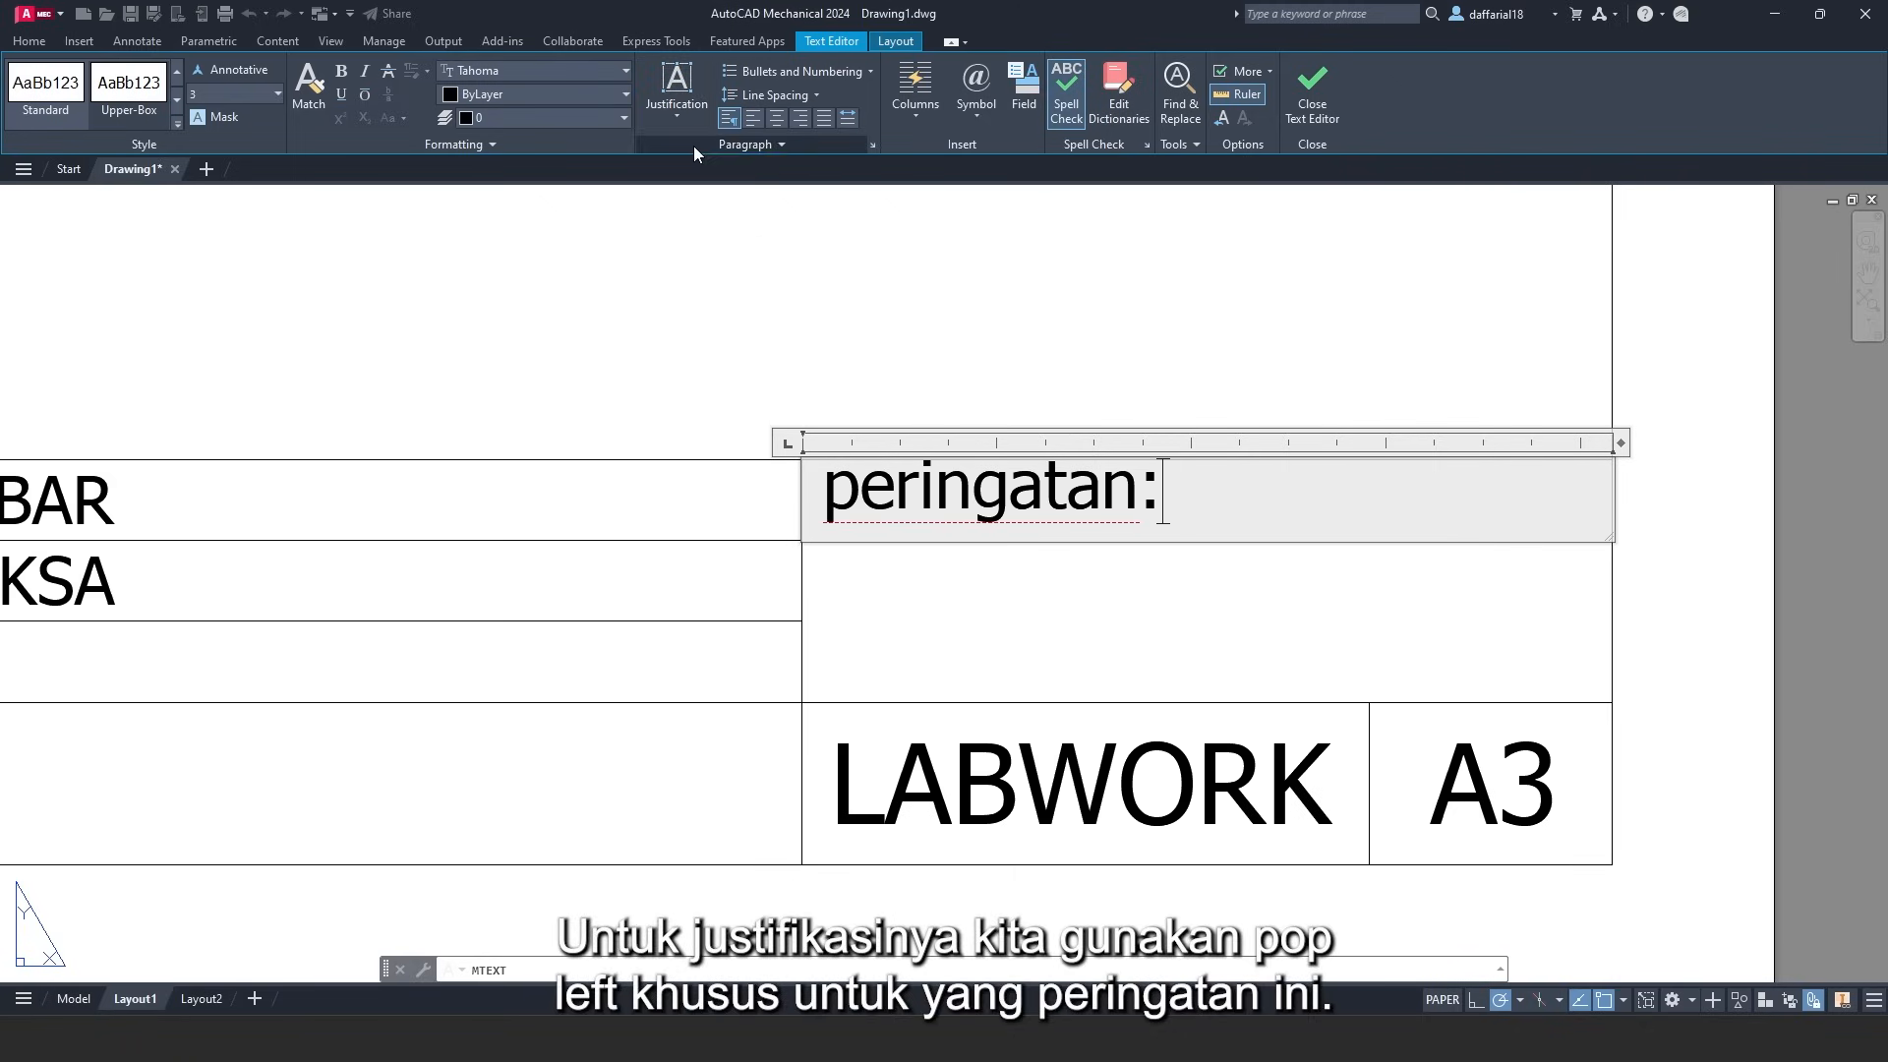
click(1318, 92)
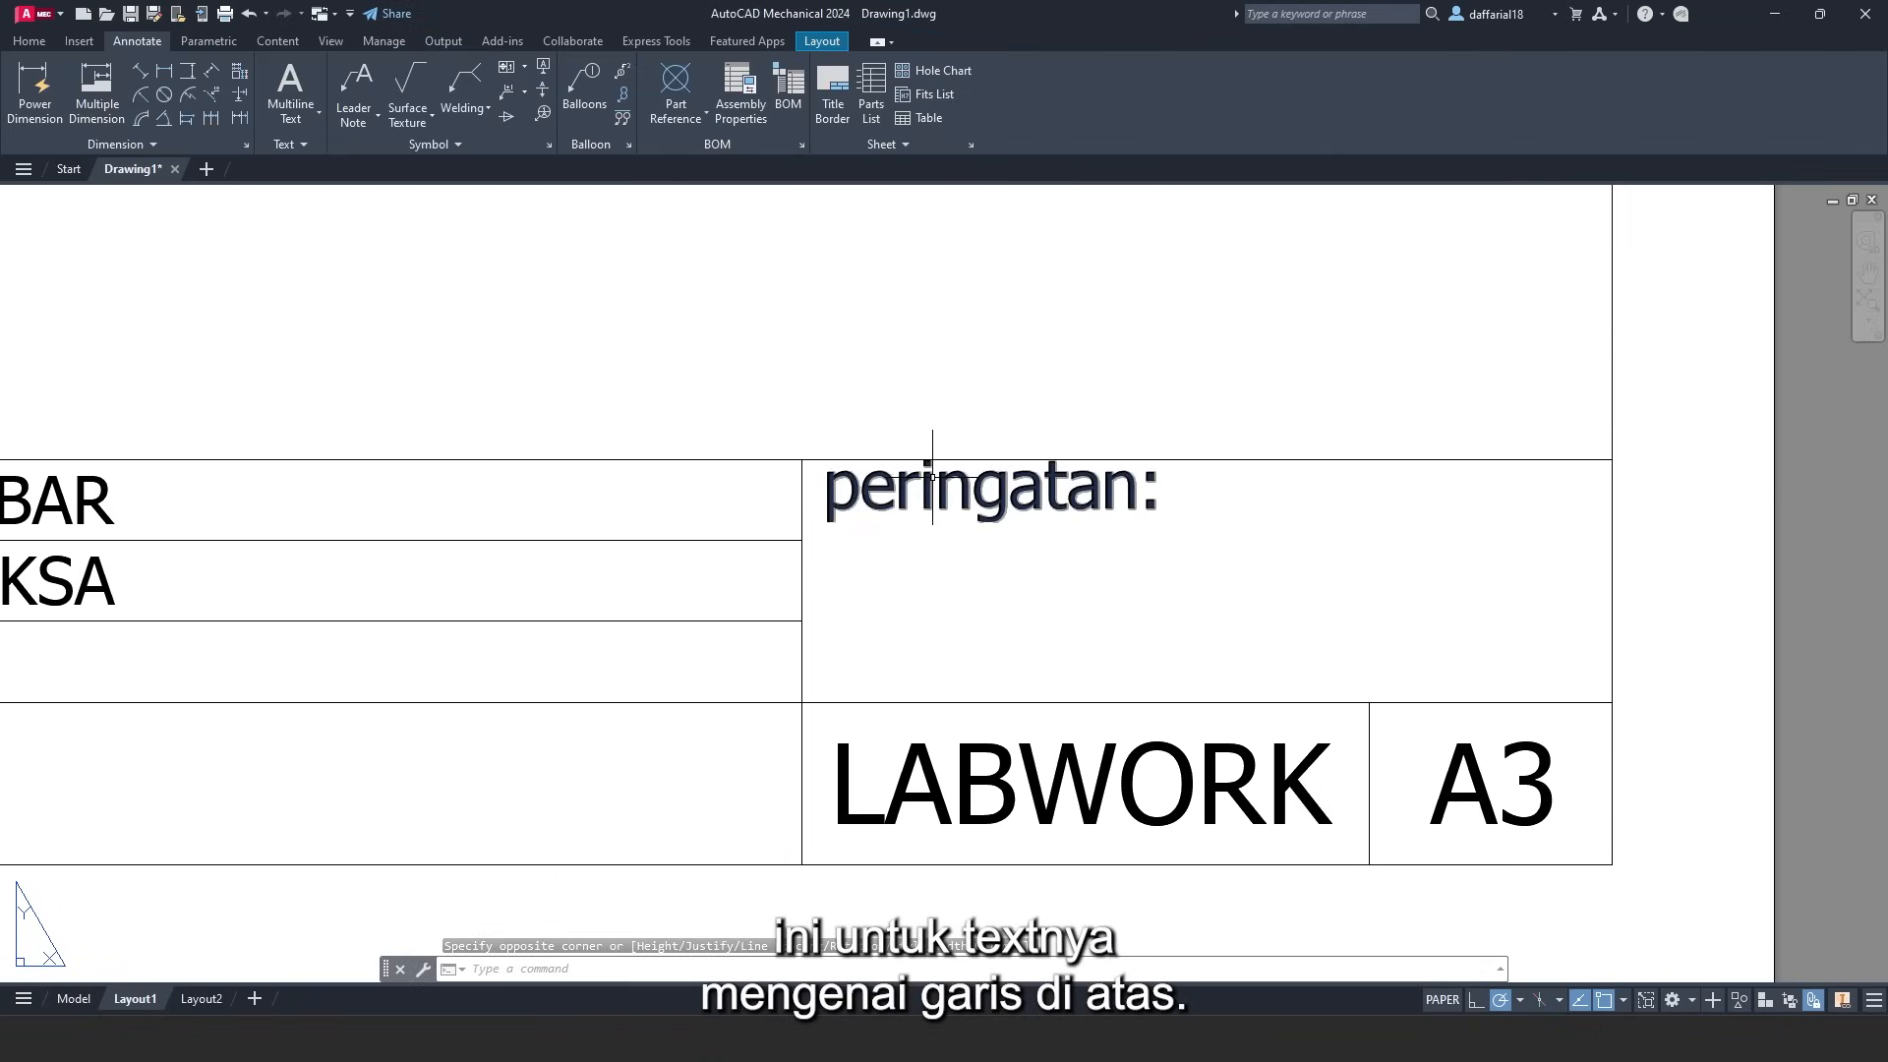
- Drag the peringatan: label's location grip slightly lower within its cell
click(978, 491)
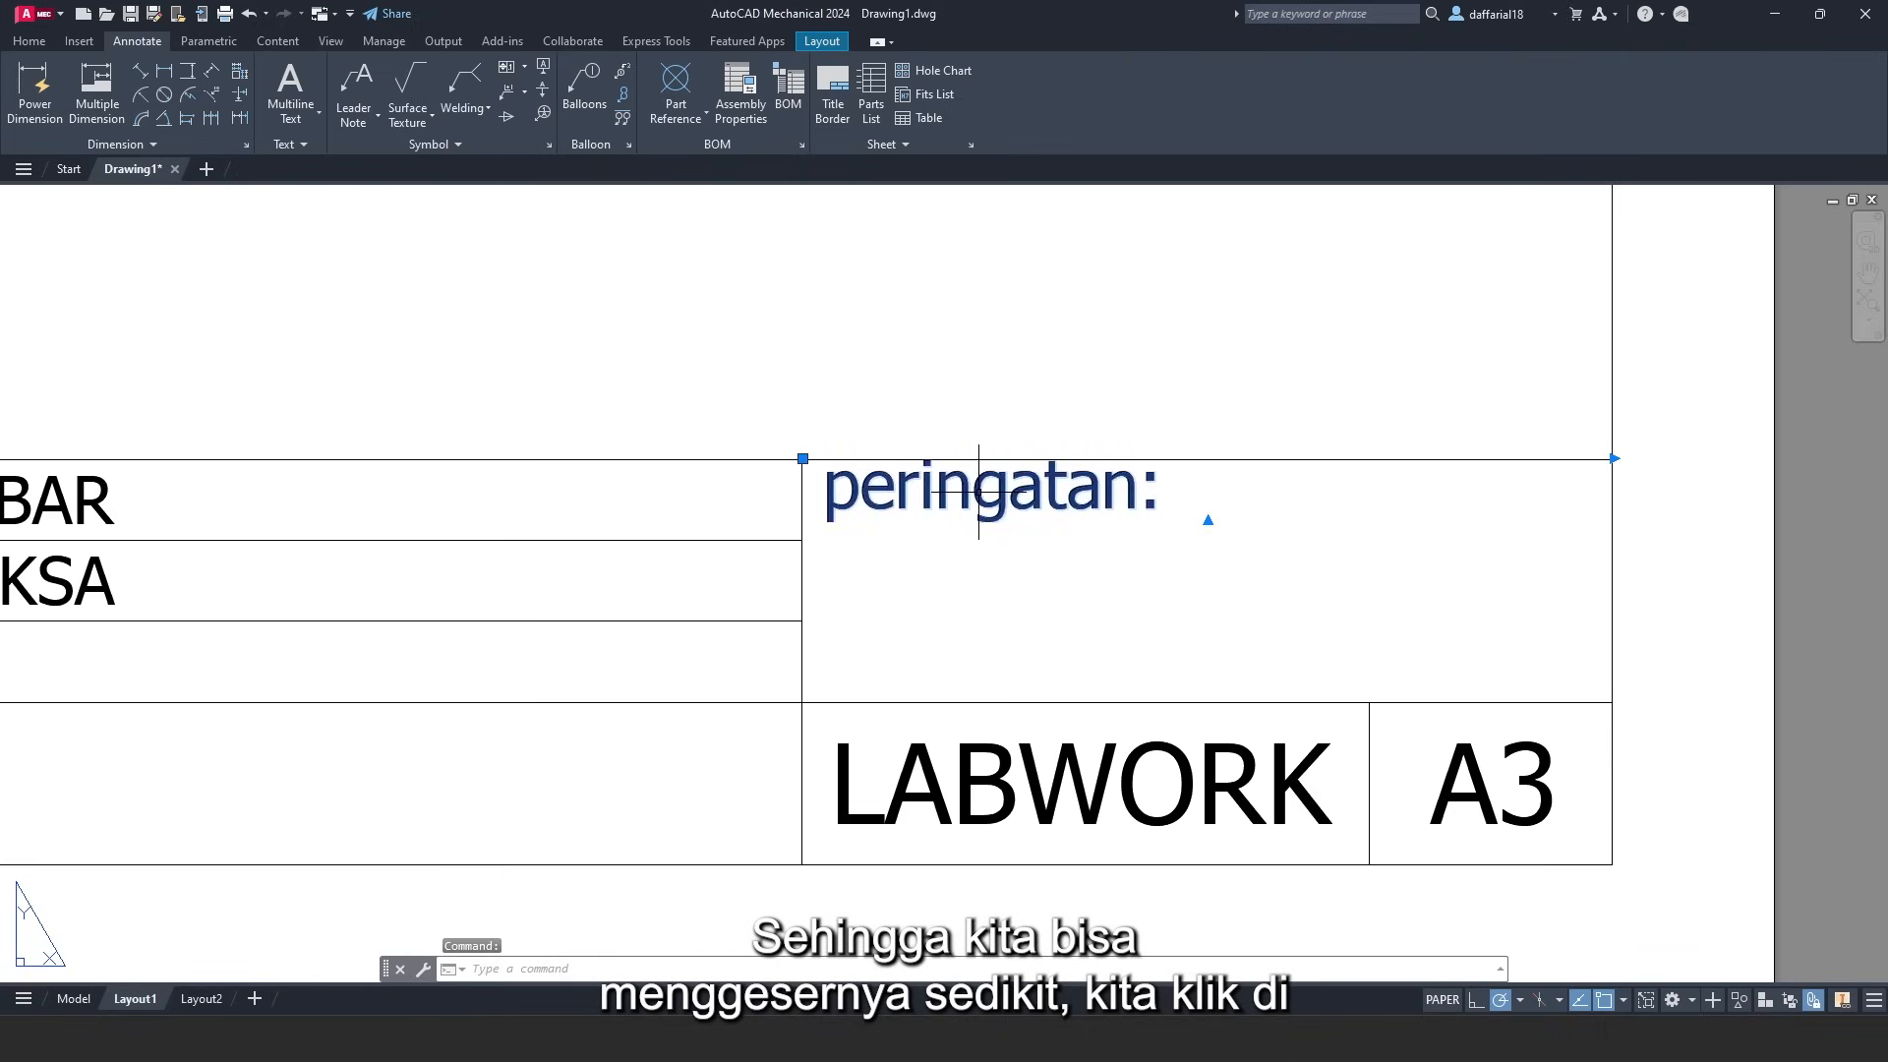
click(802, 458)
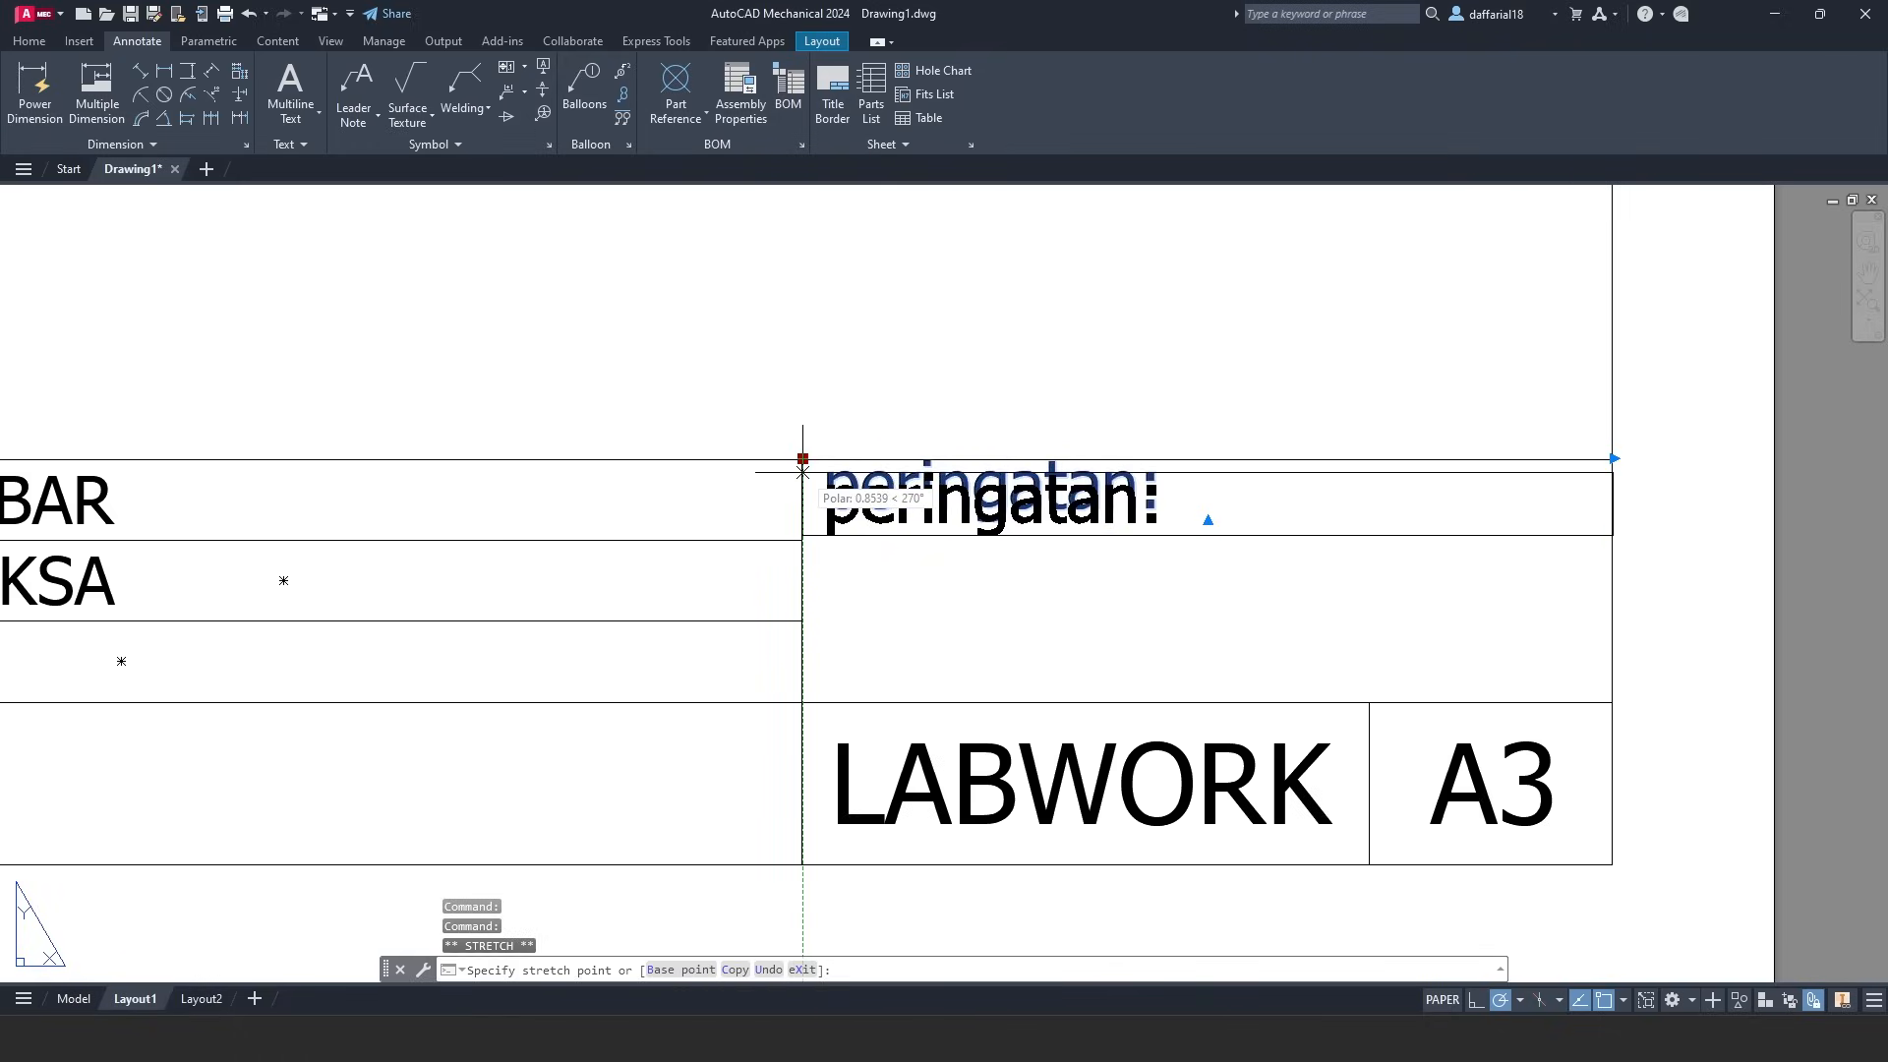
click(802, 472)
key(Escape)
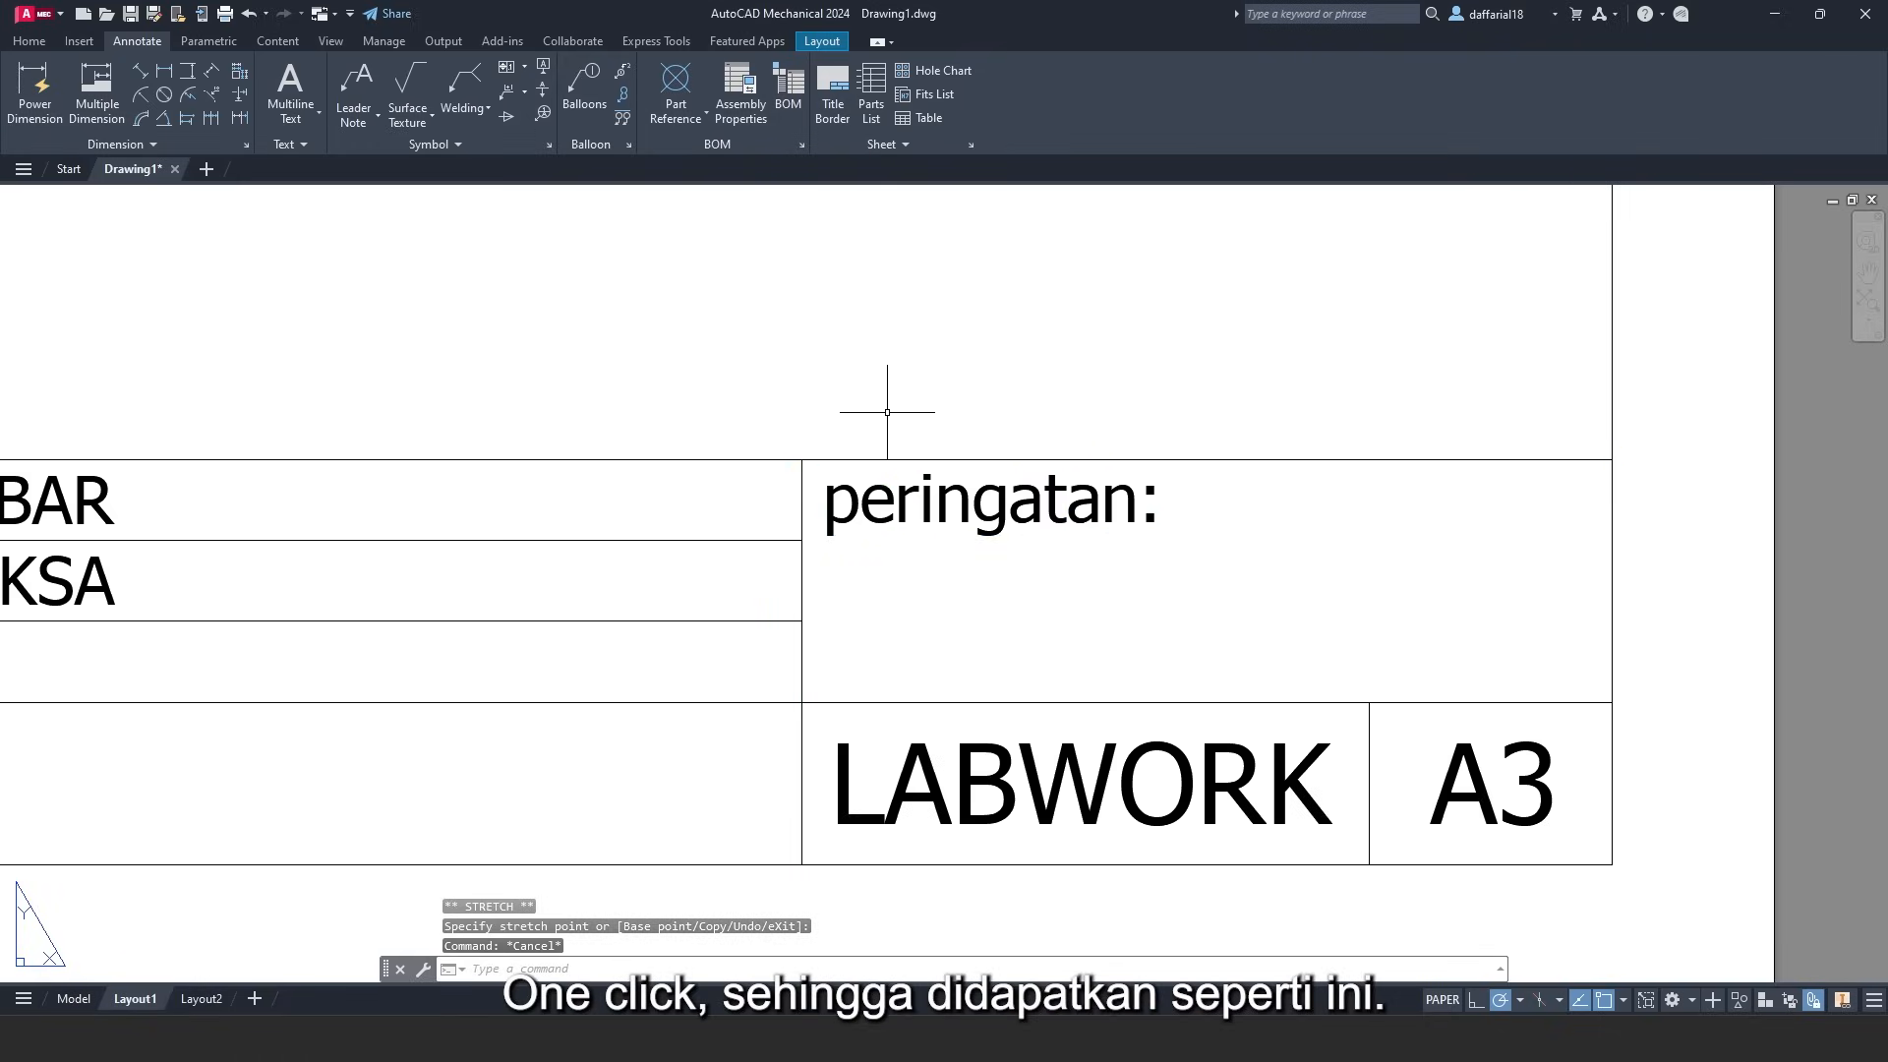
scroll(886, 412, down, 5)
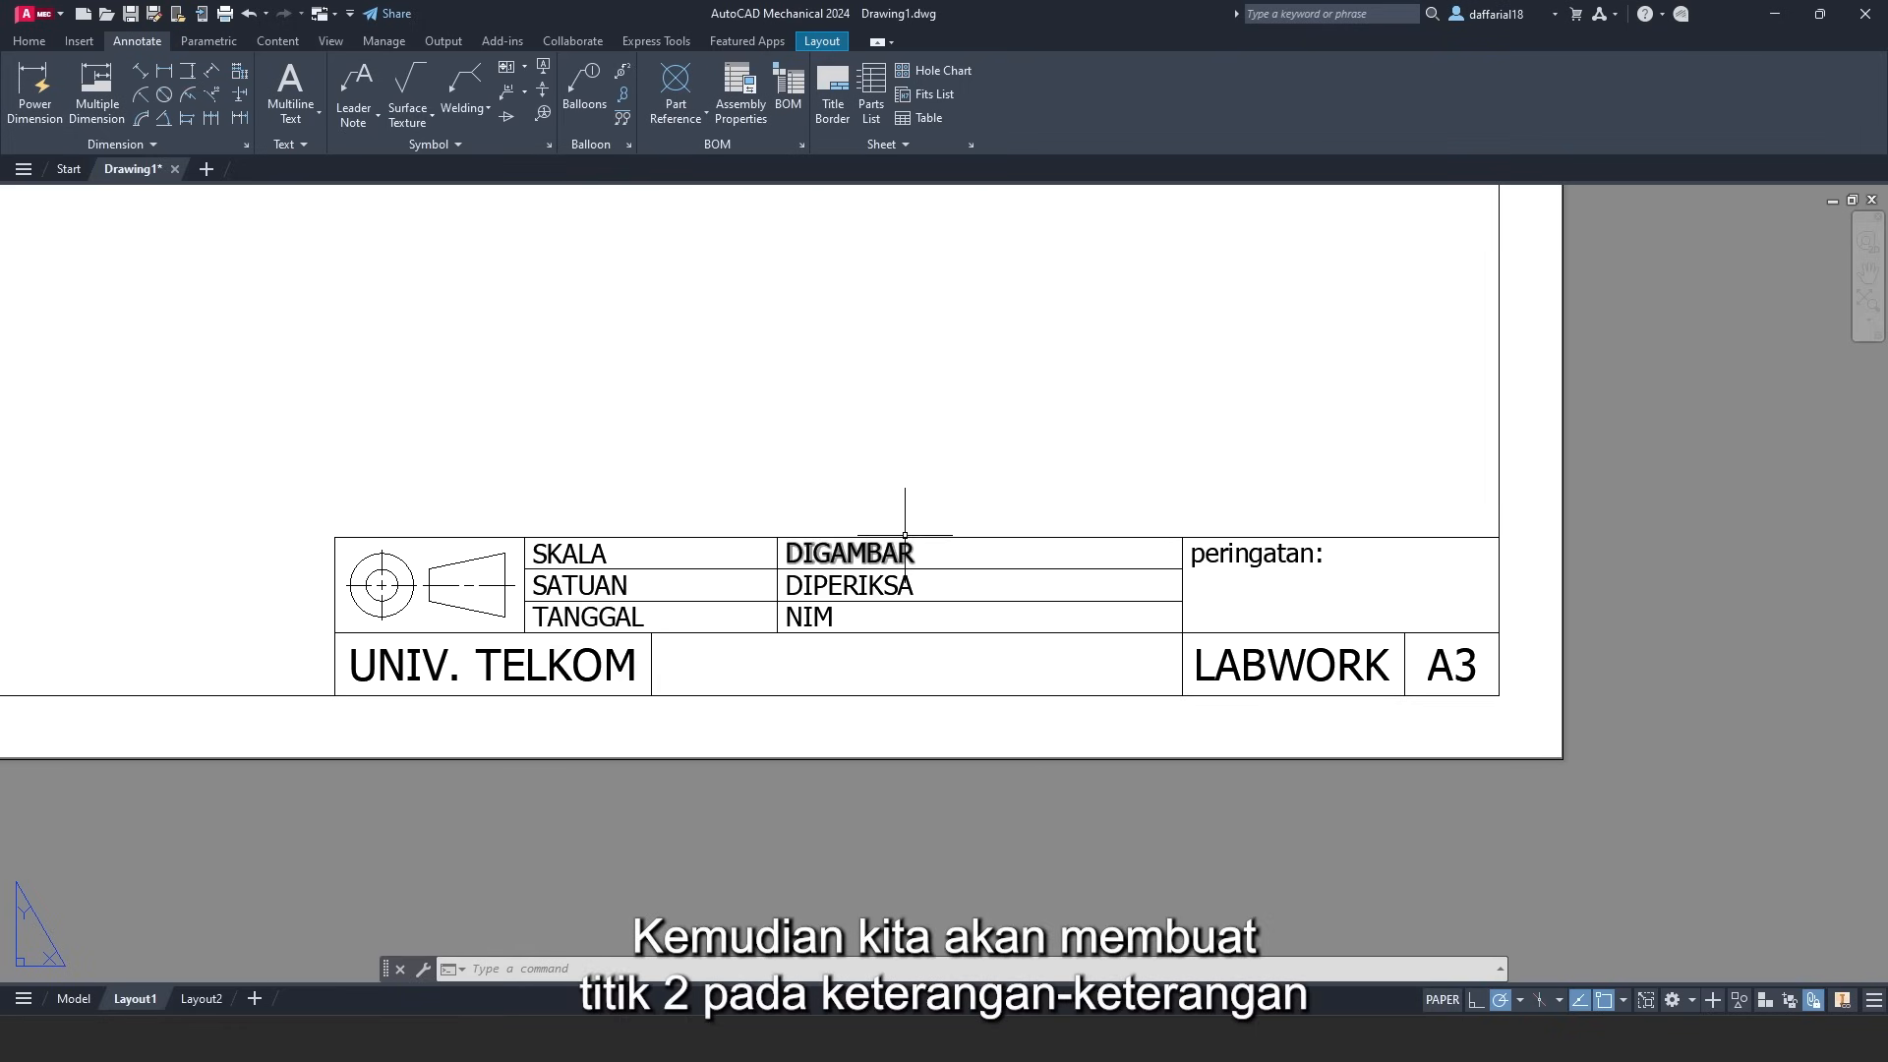
scroll(918, 464, up, 2)
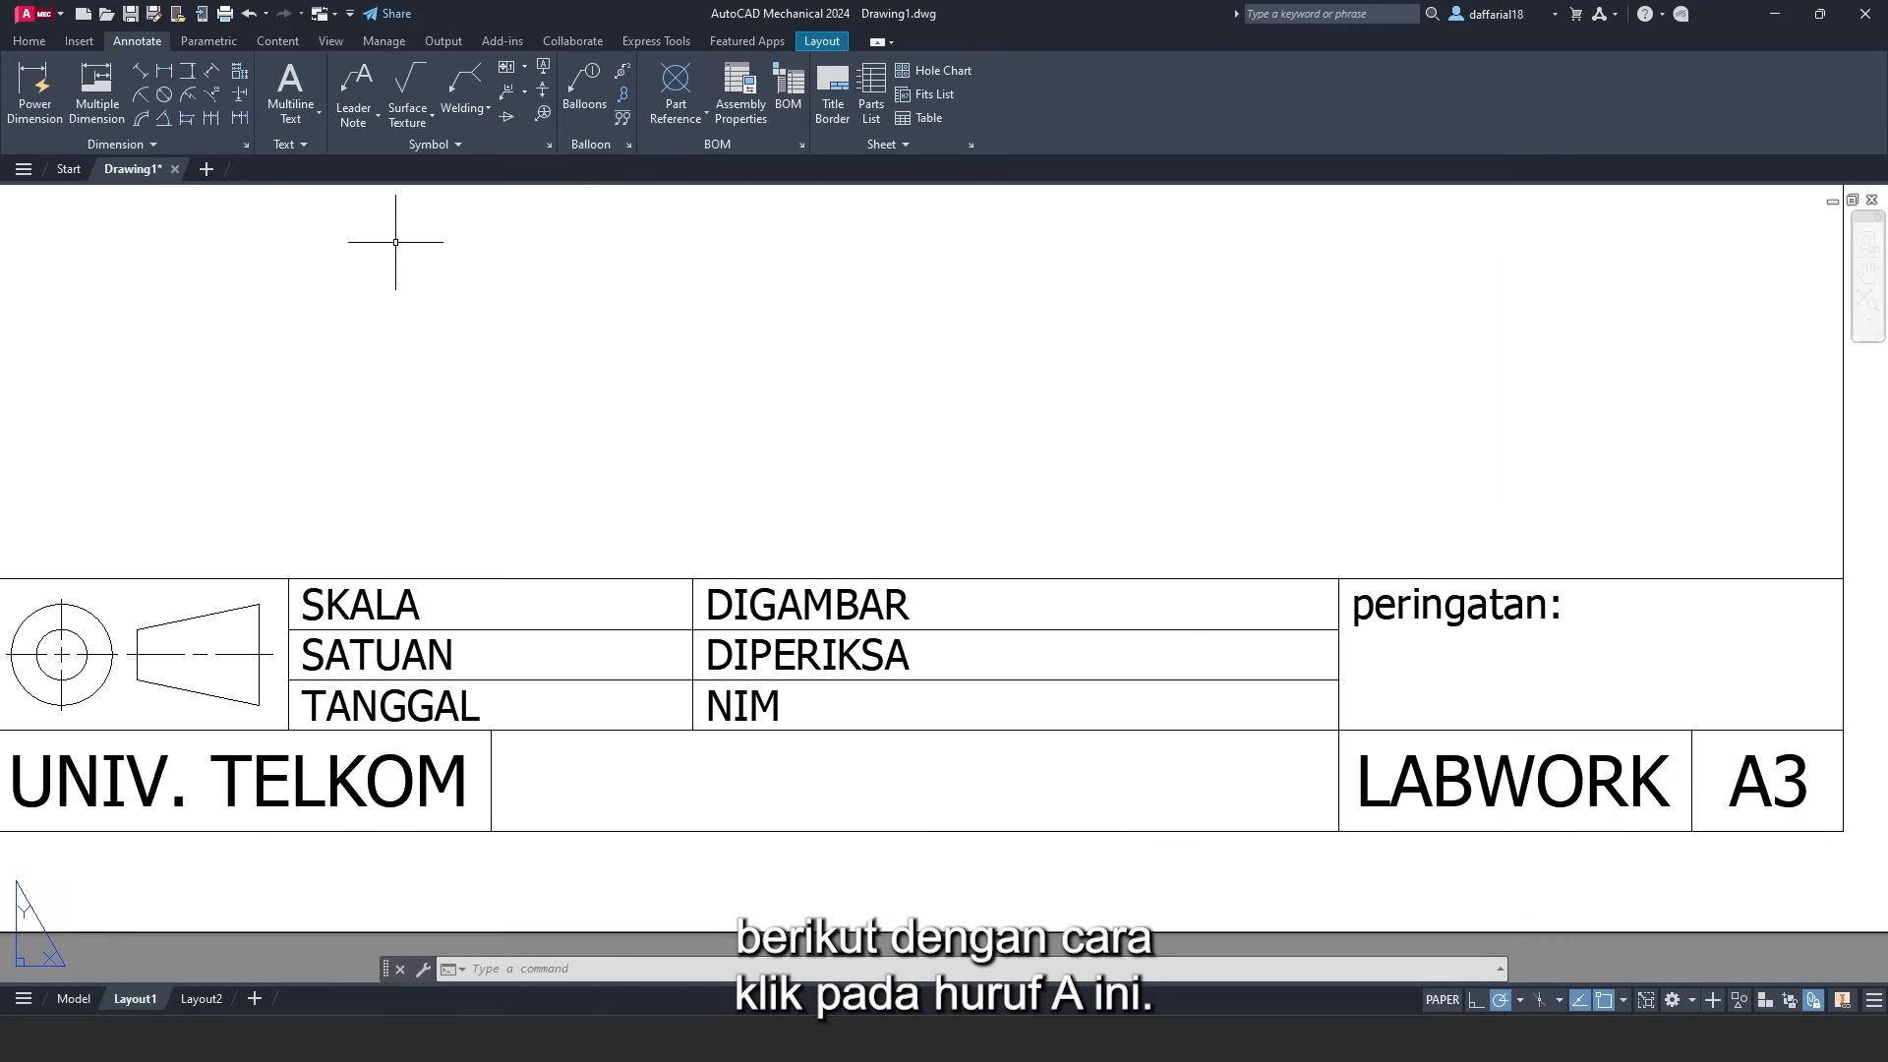
- Place a standalone ':' multiline text in the blank space above the title block
click(299, 78)
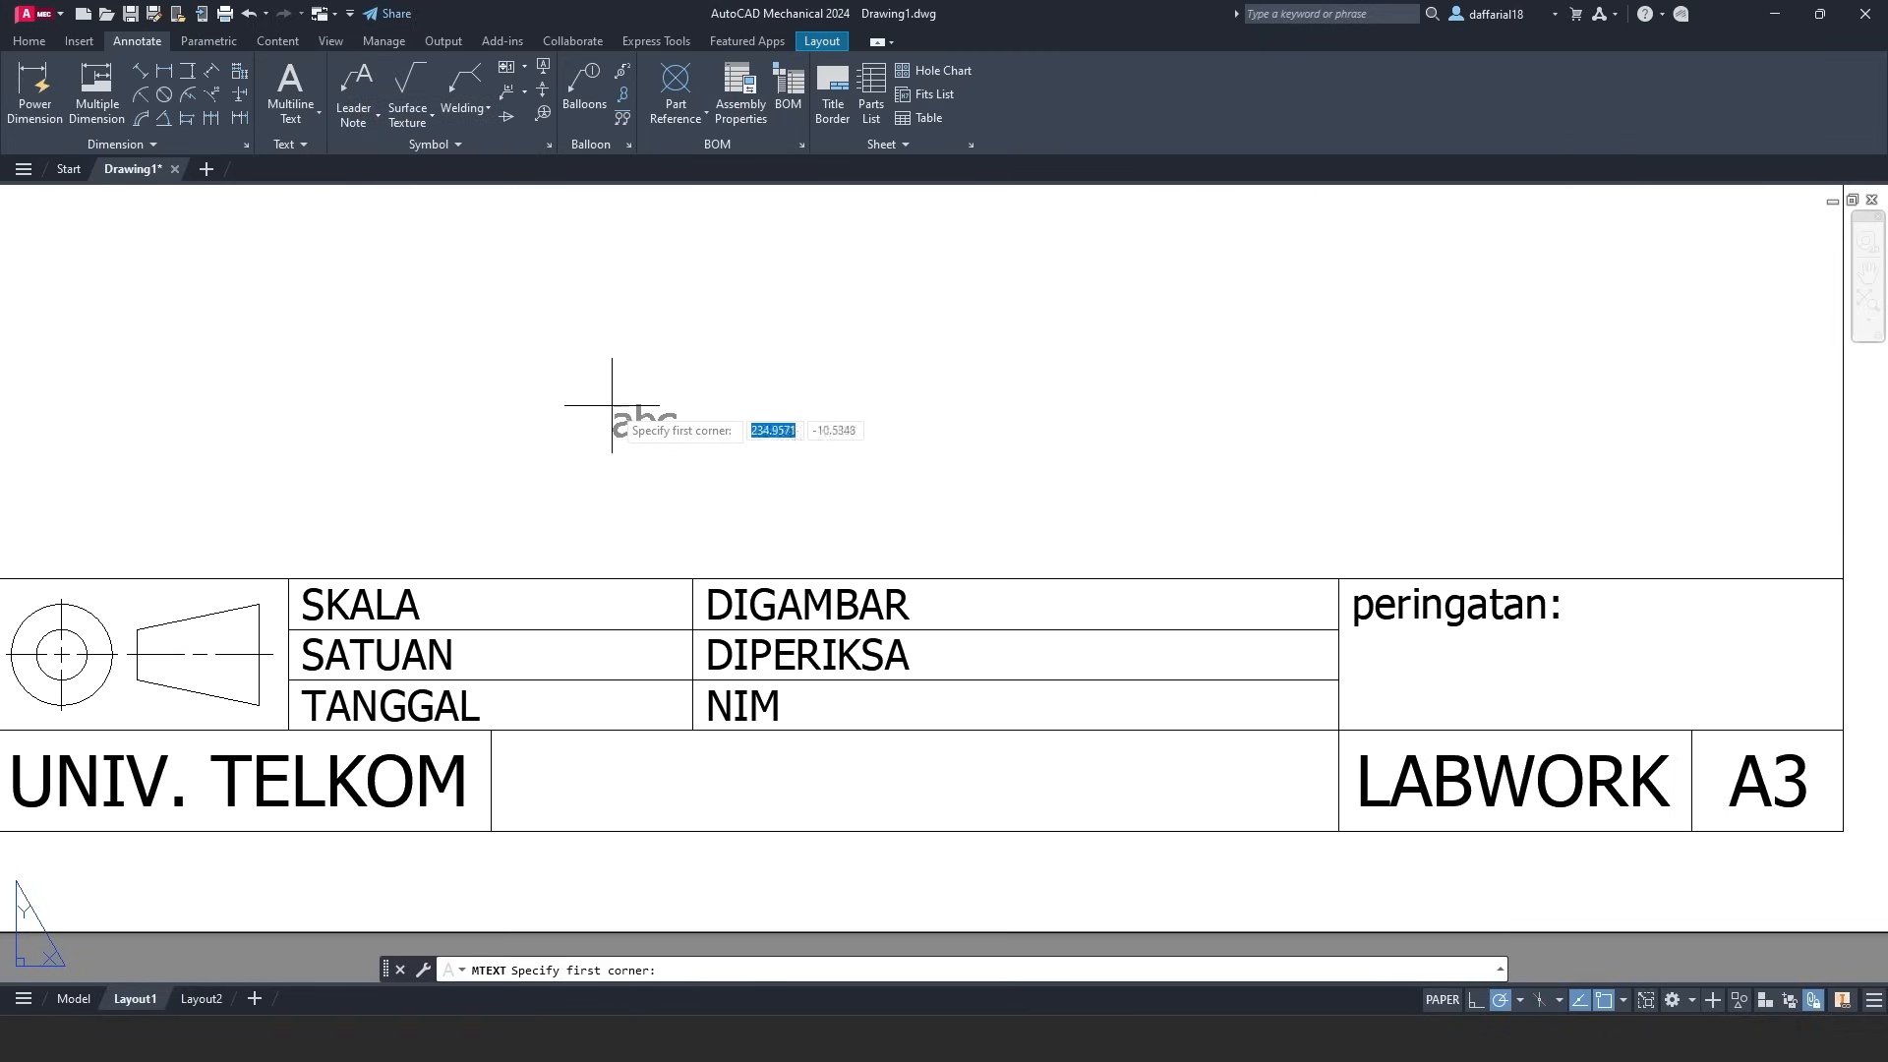
click(623, 371)
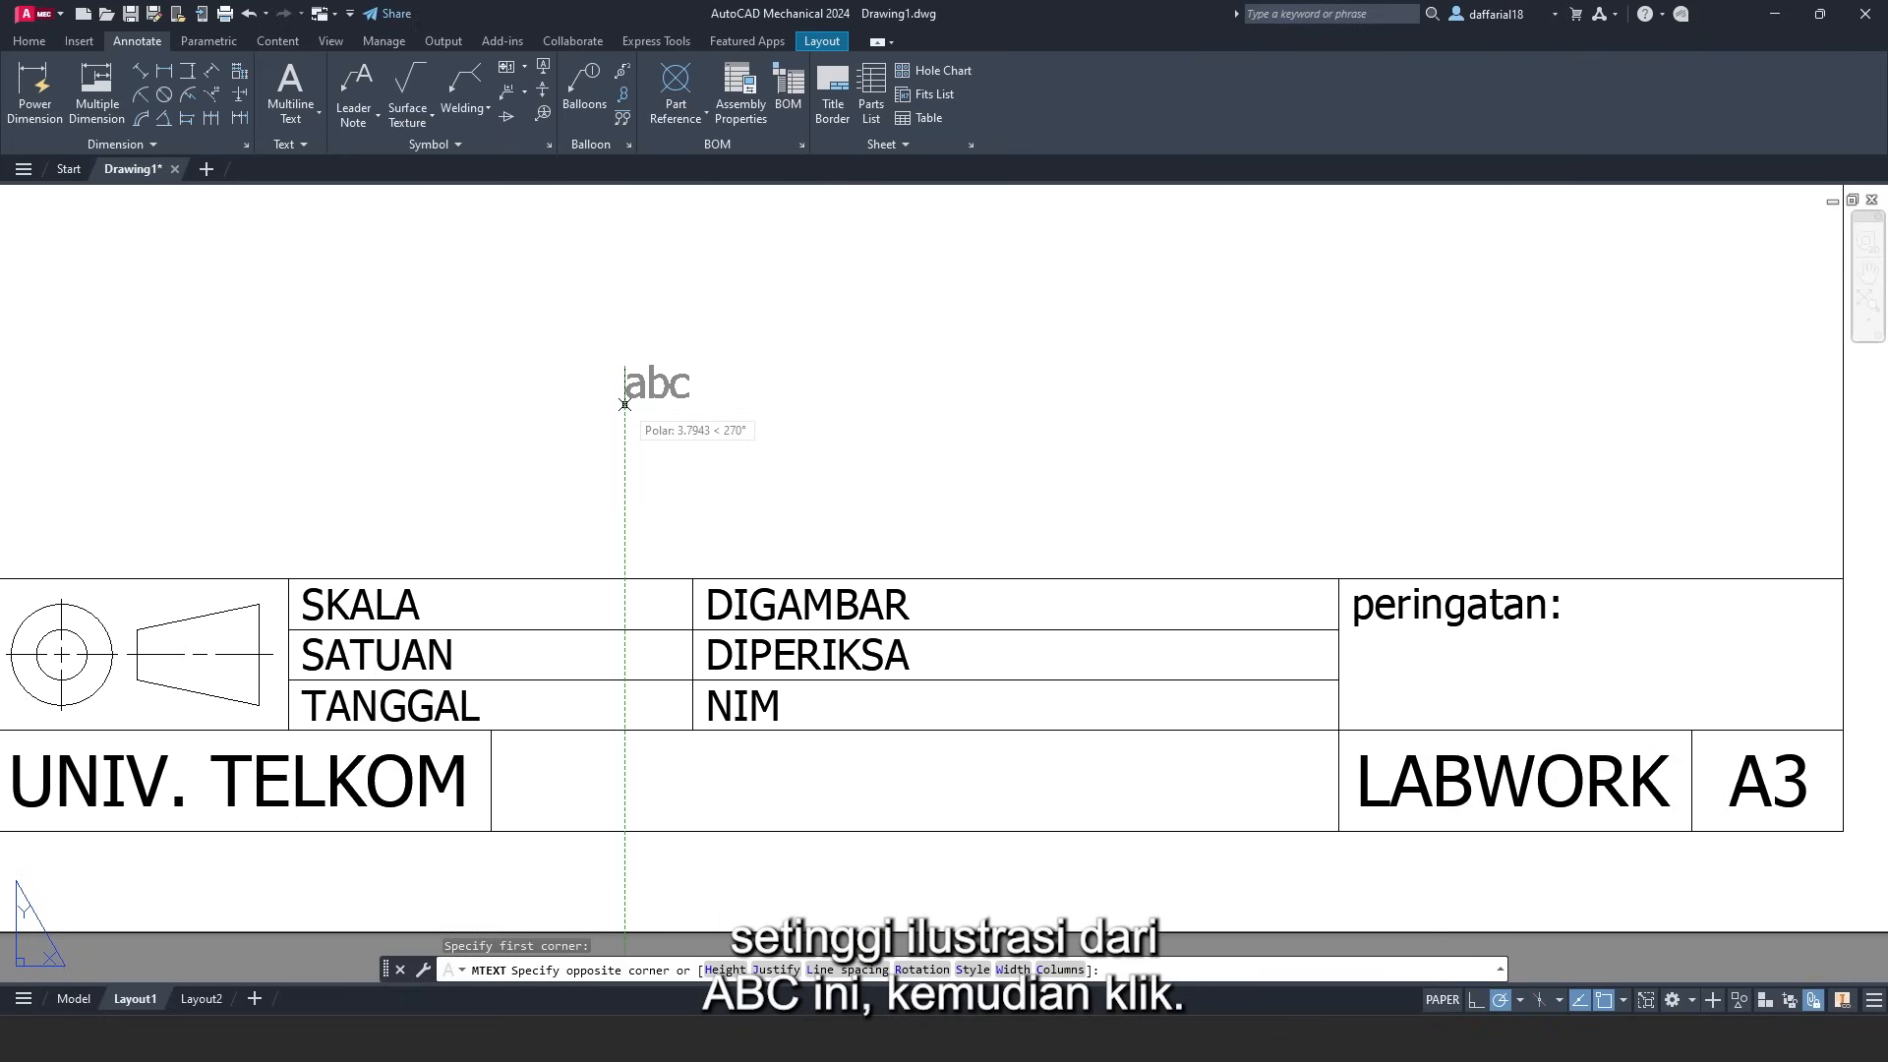
click(623, 400)
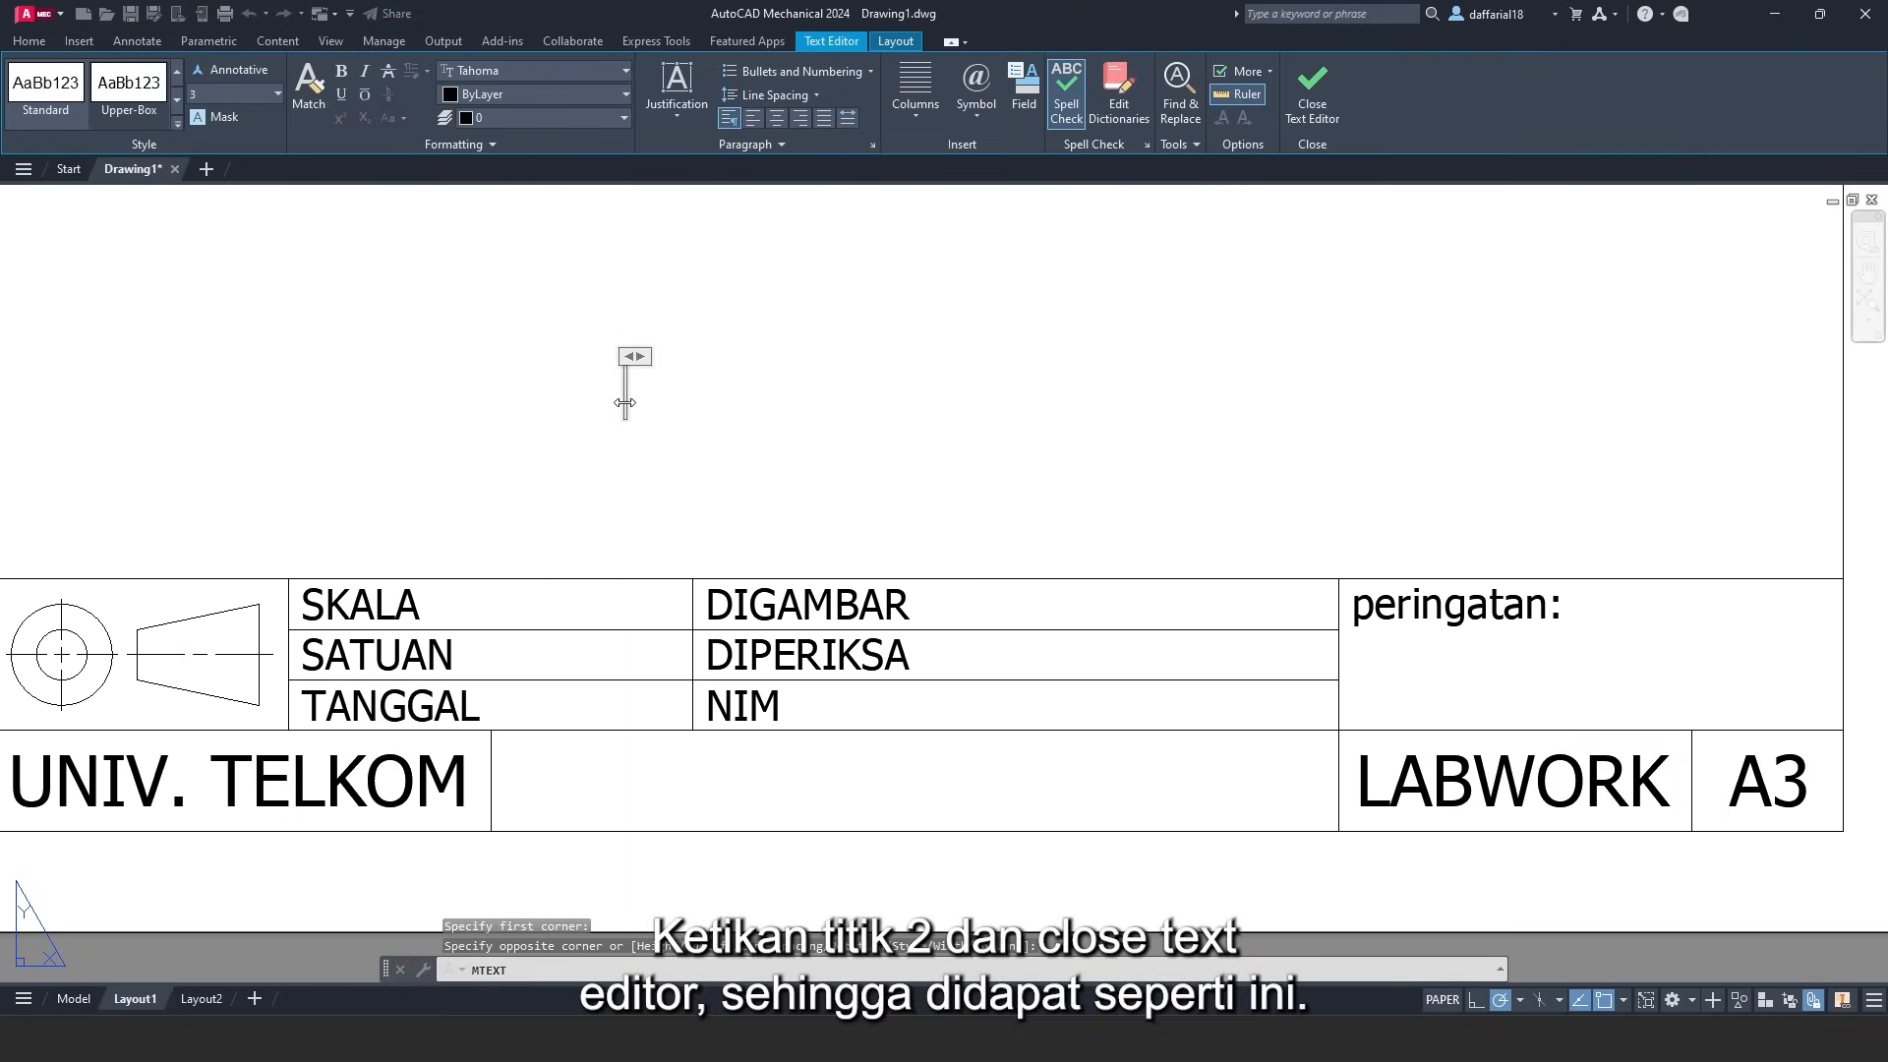
text(:)
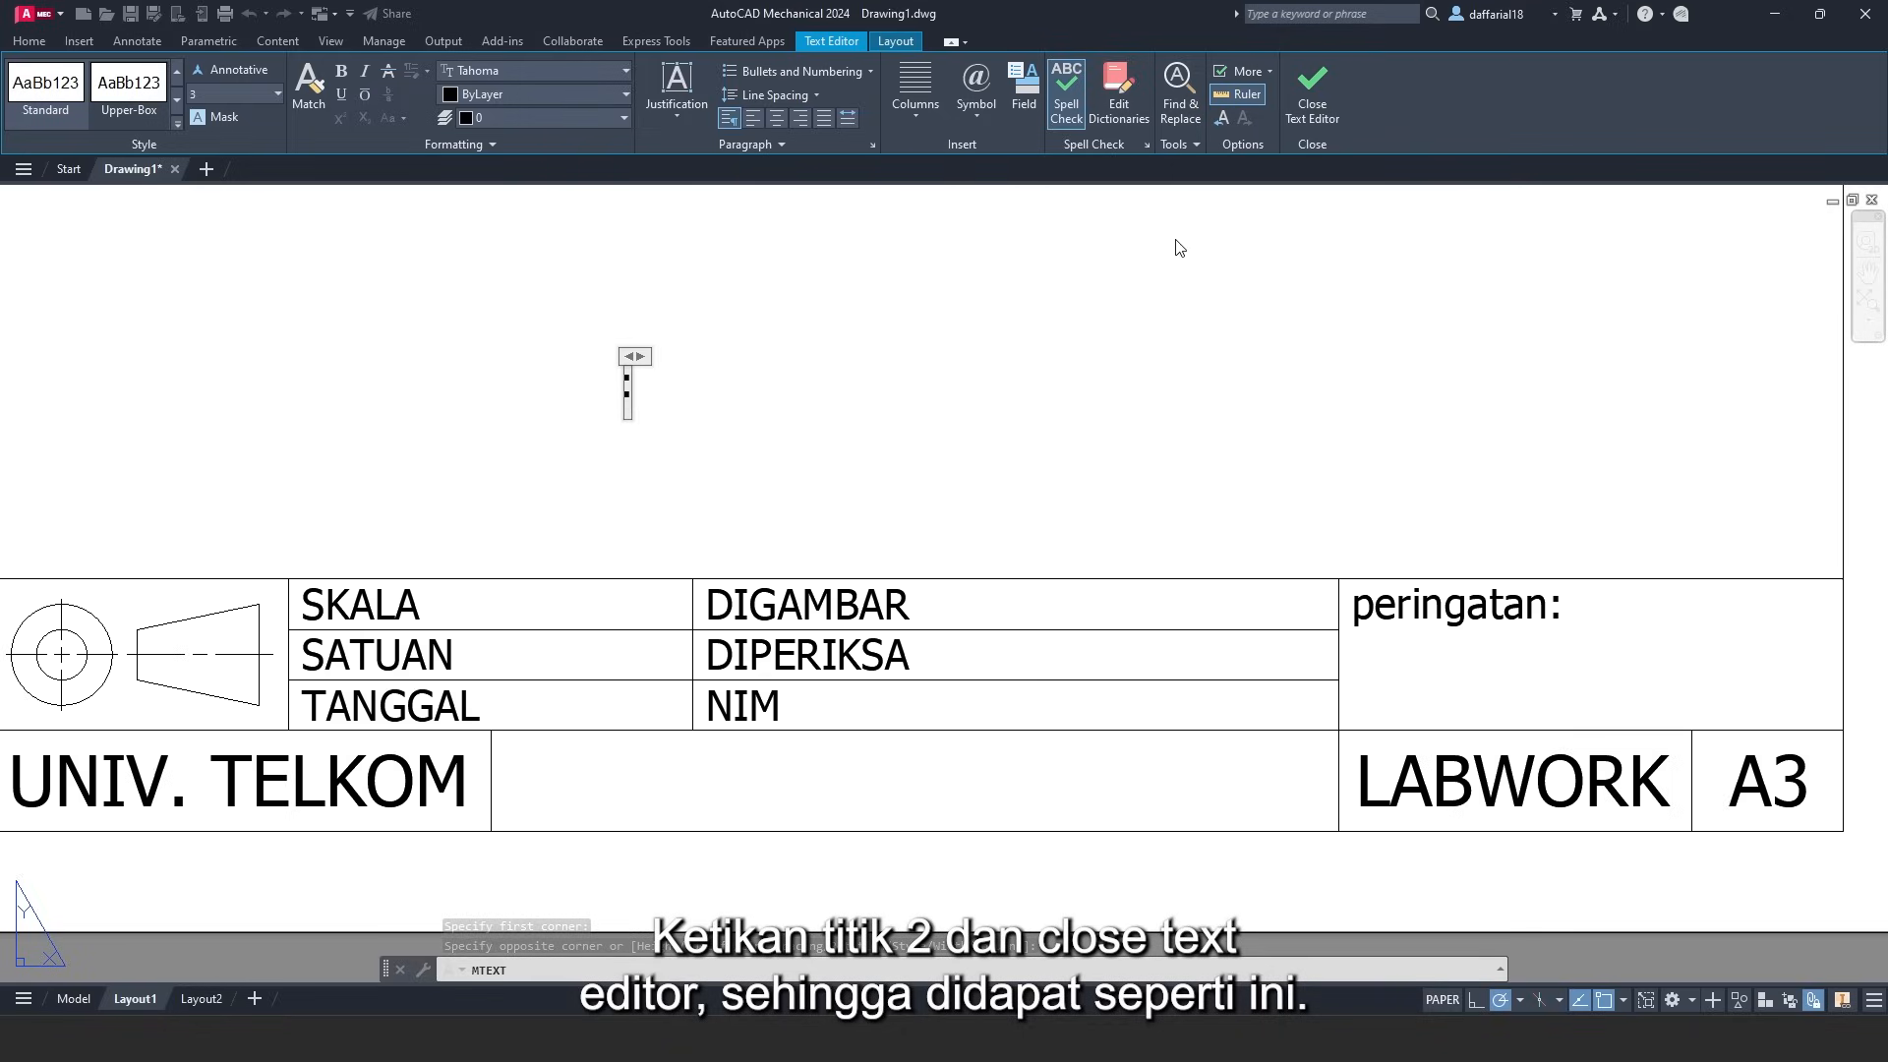
click(1321, 106)
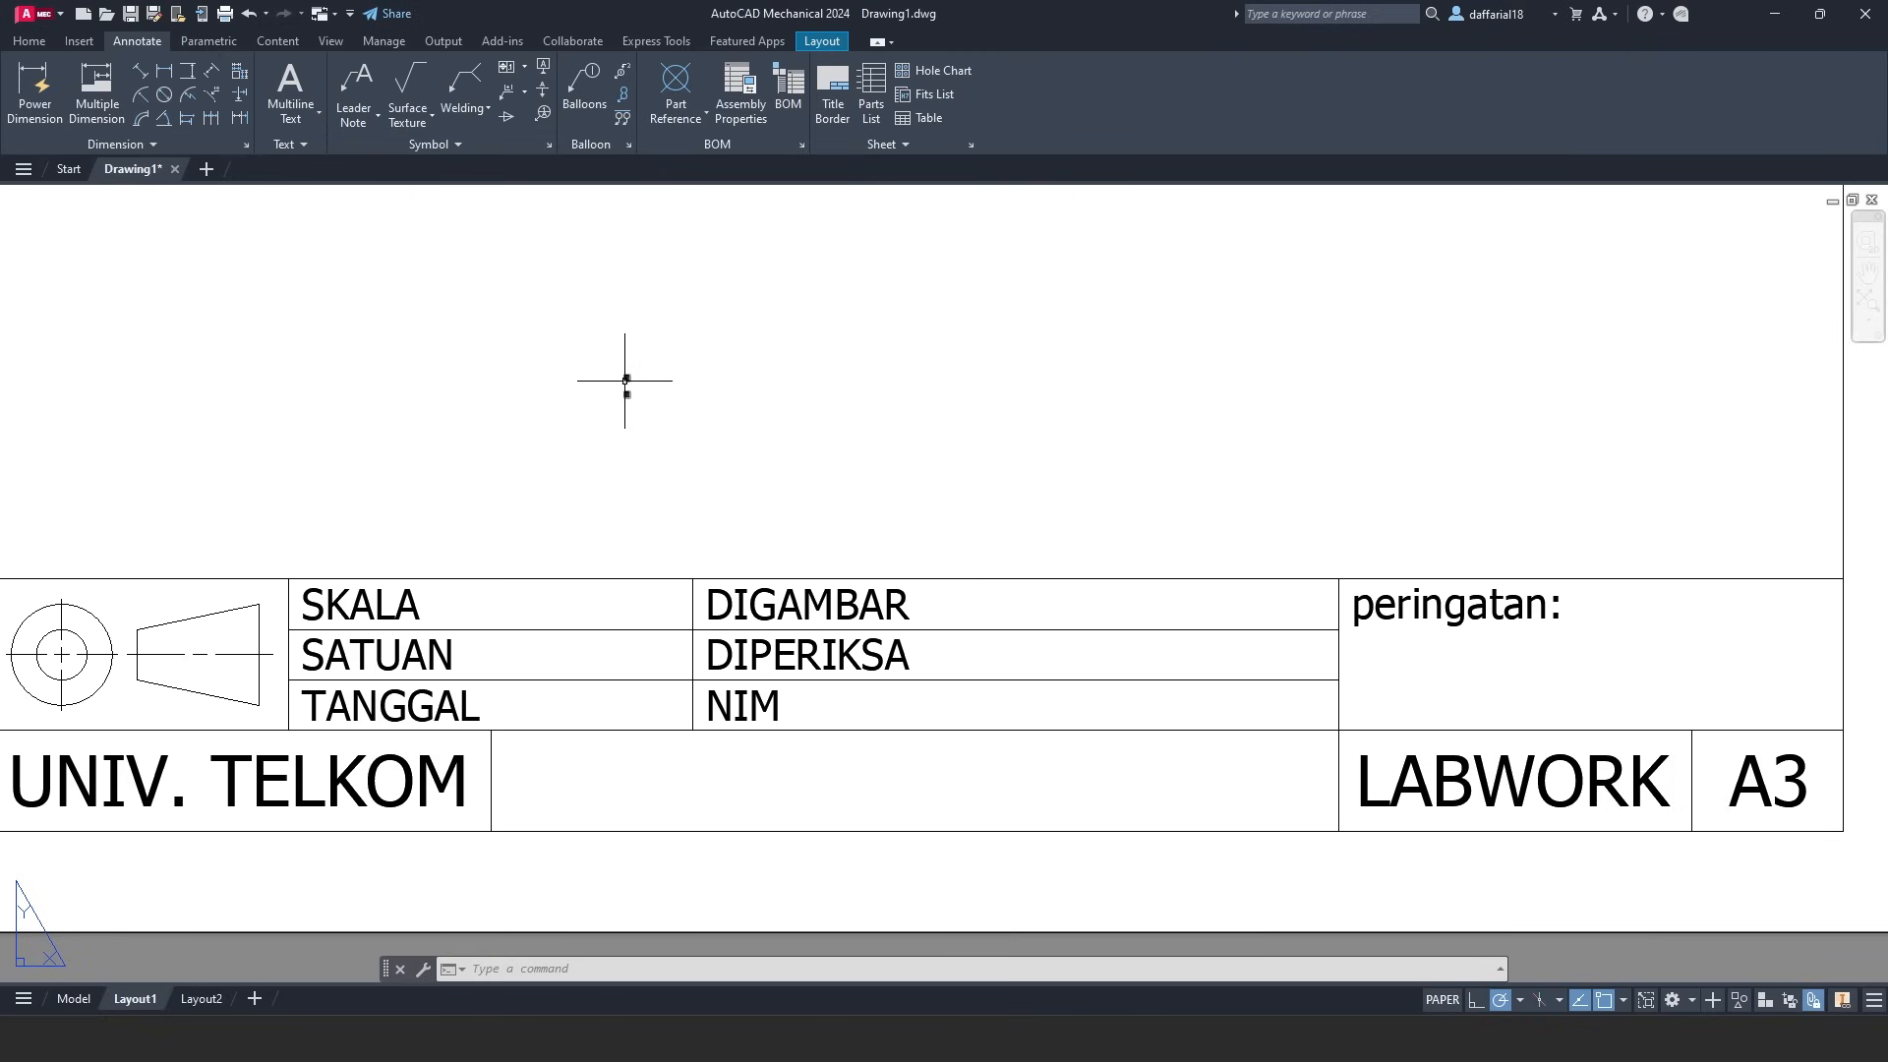
click(626, 378)
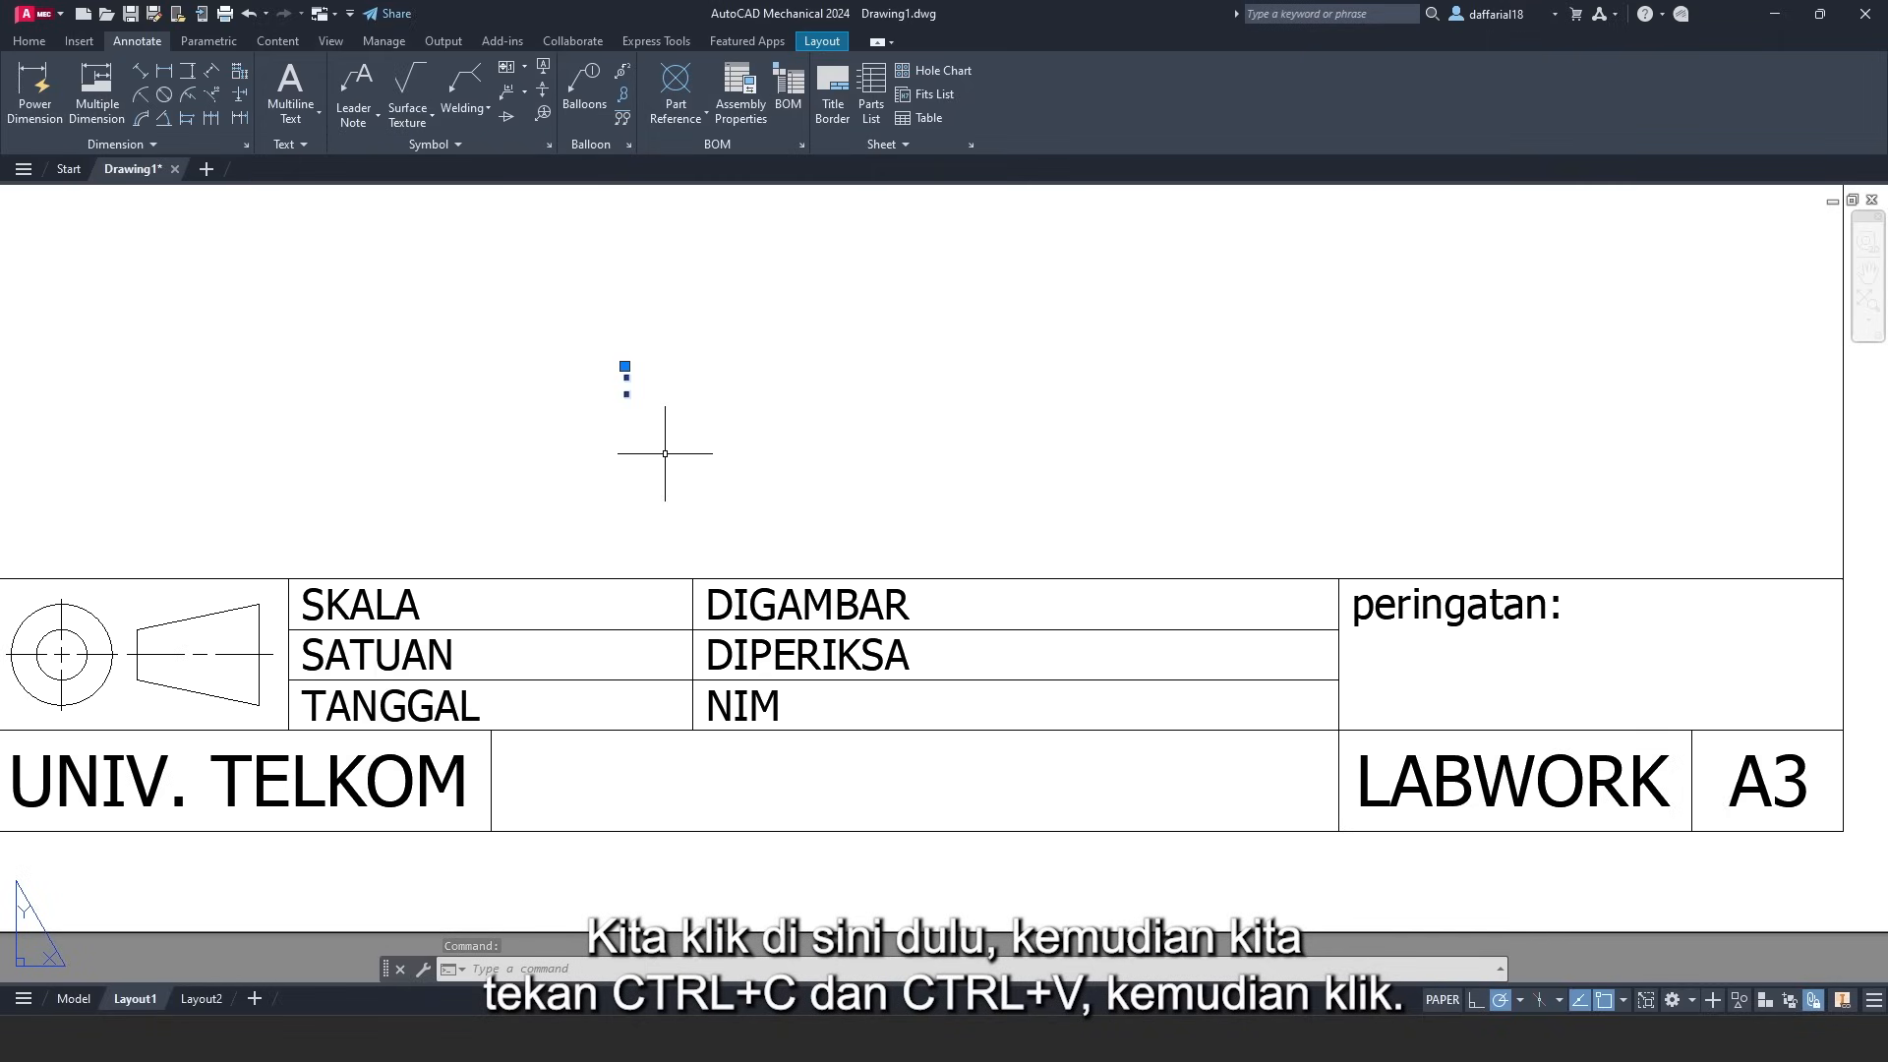
- Copy the colon and paste five copies in a row above the title block
key(ctrl+c)
key(ctrl+v)
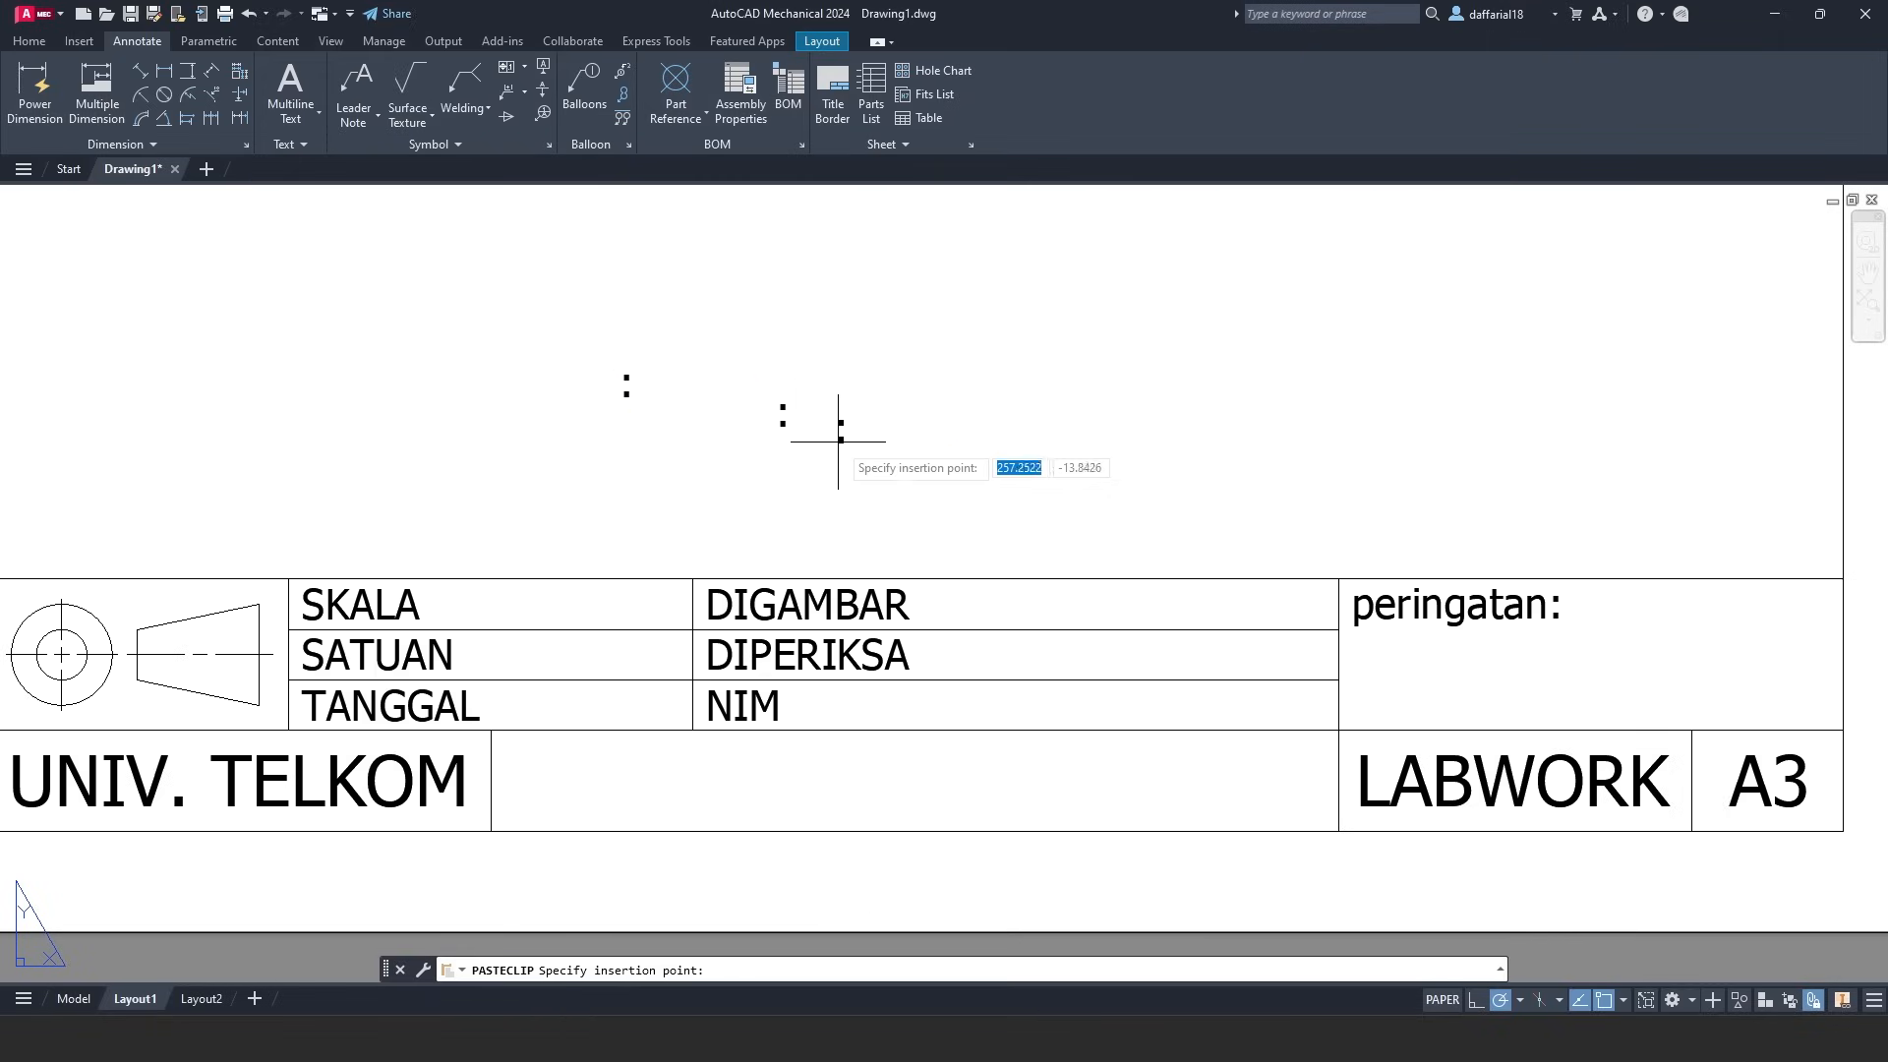
key(ctrl+v)
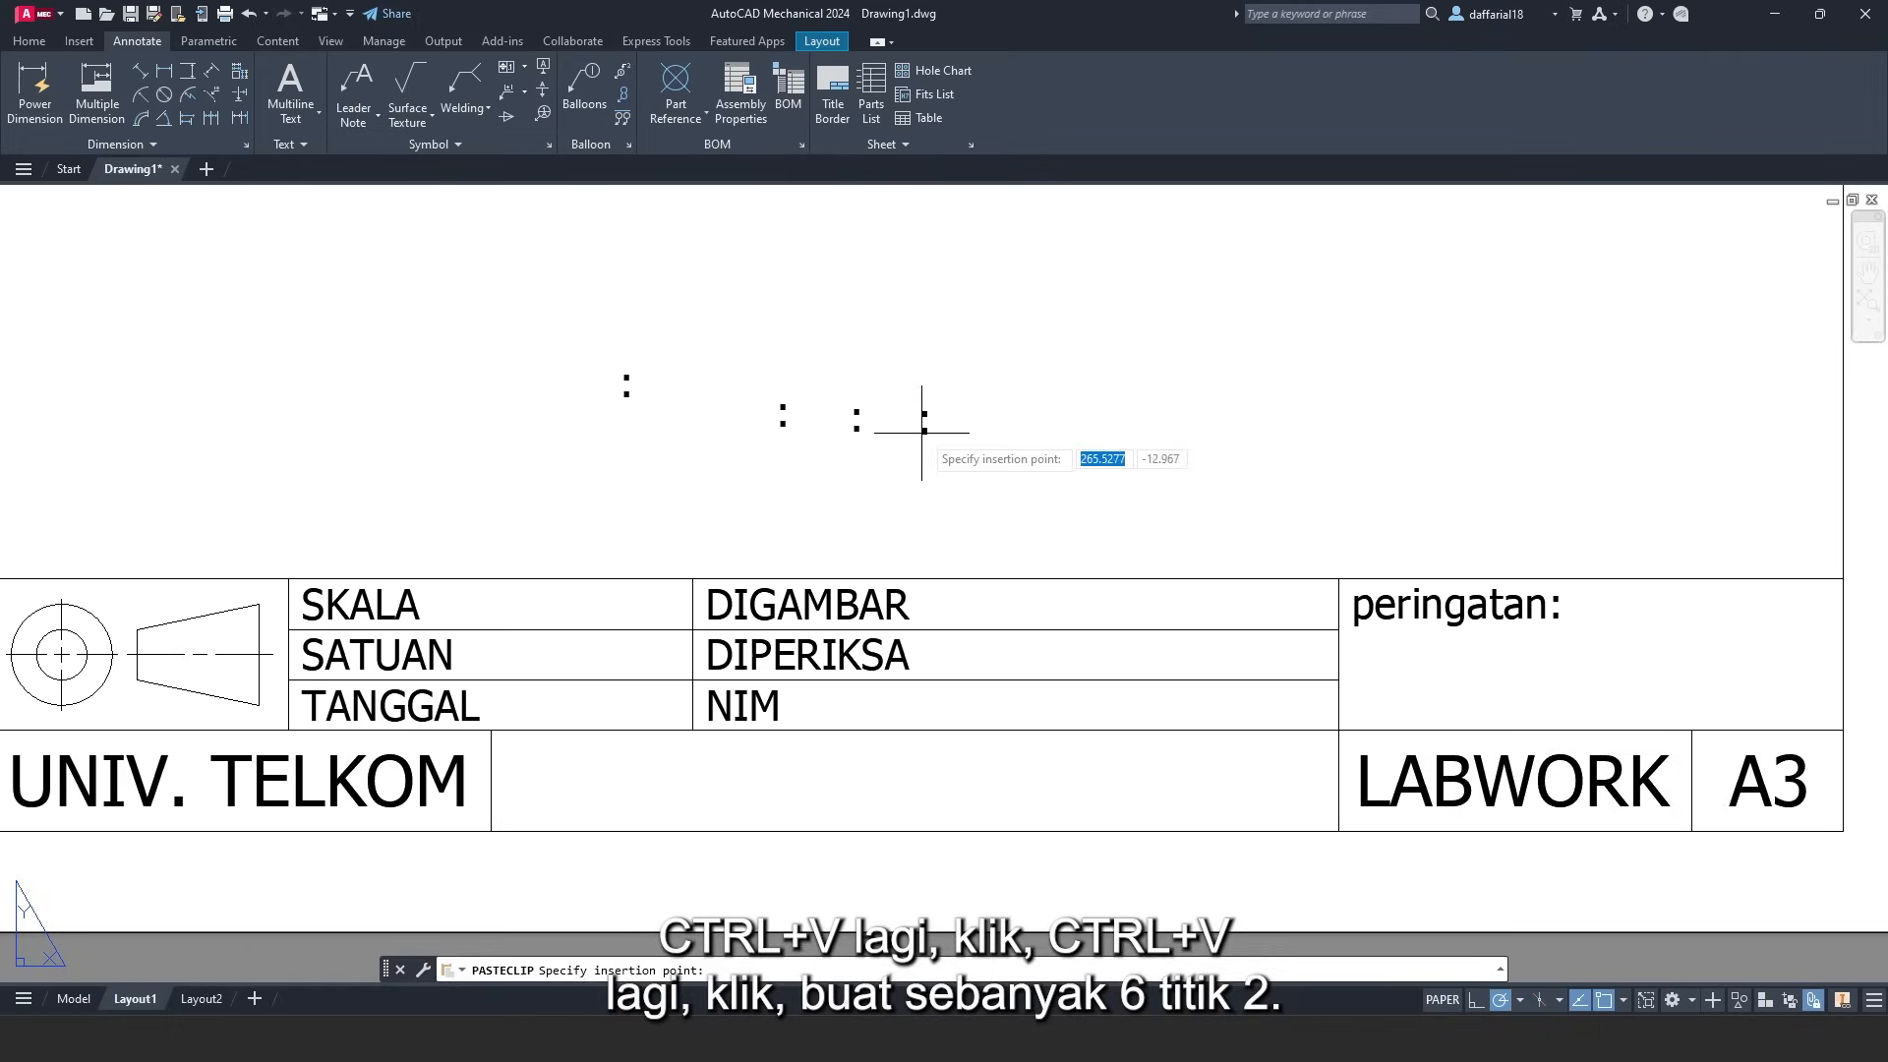
click(923, 433)
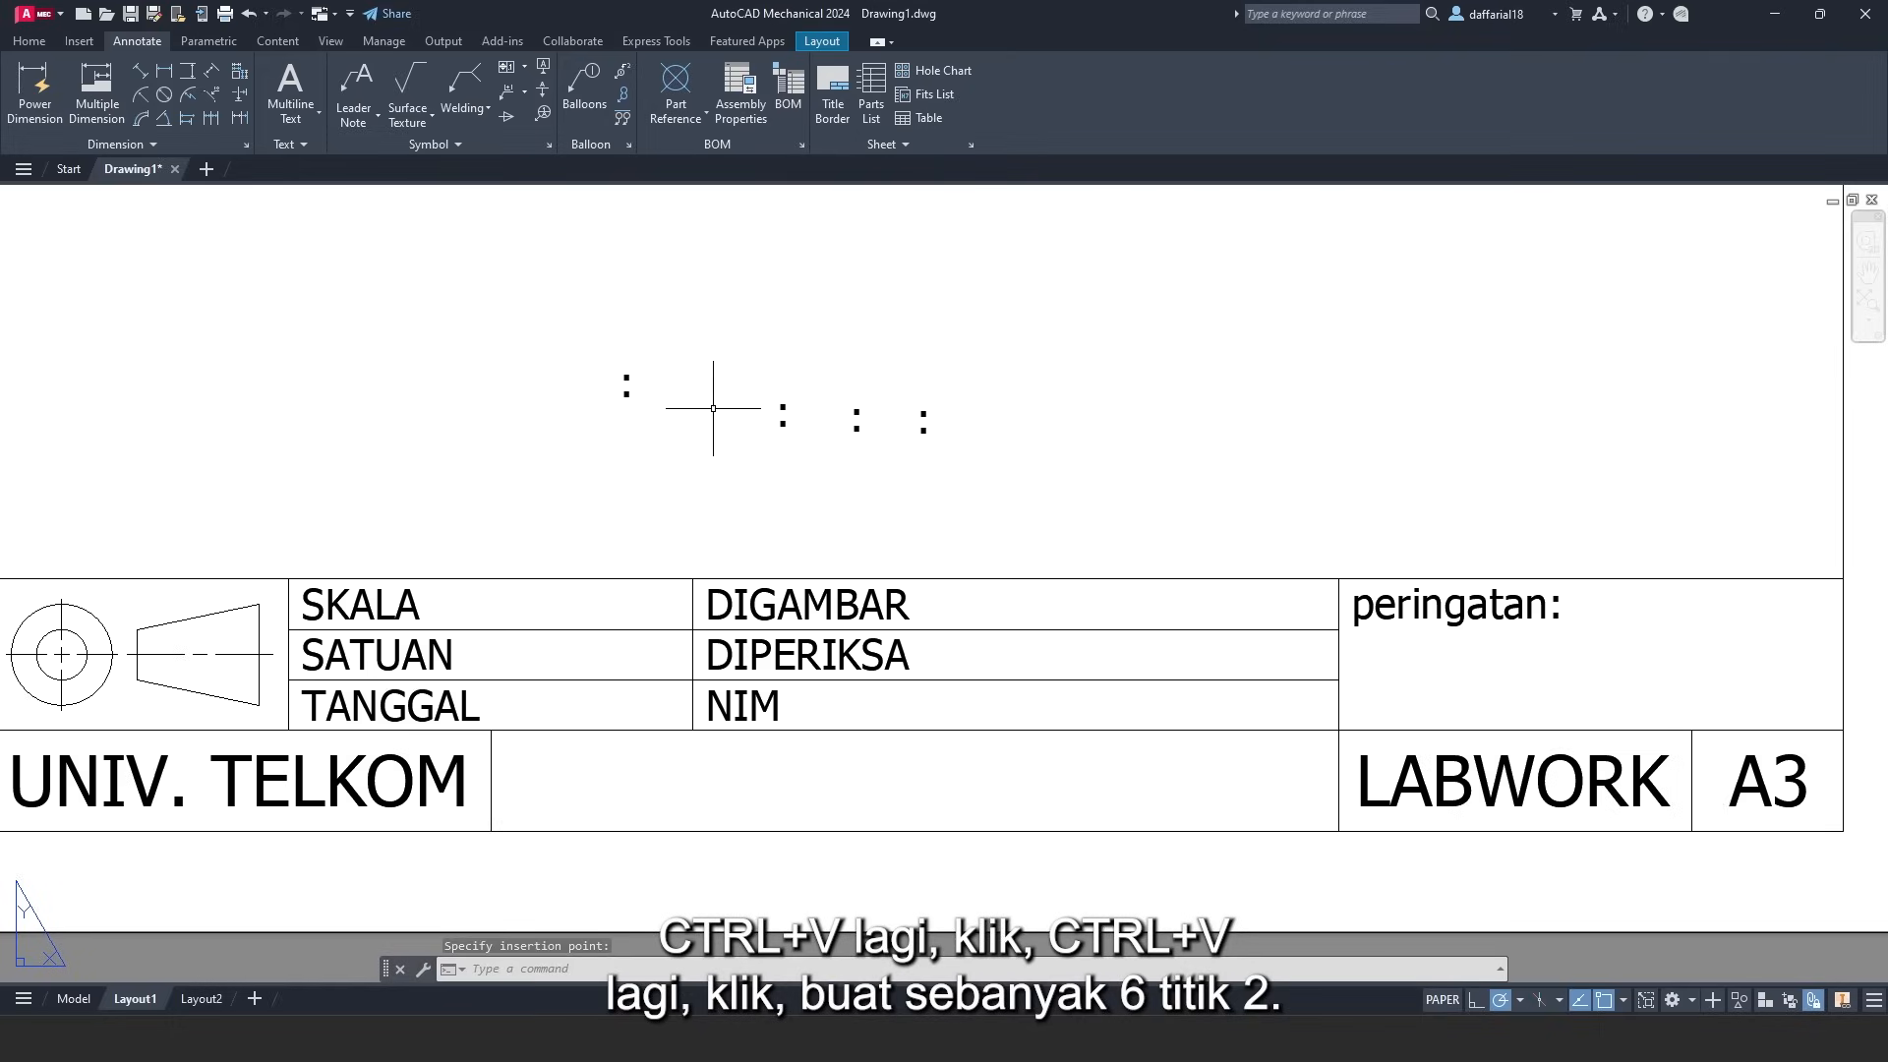
key(ctrl+v)
click(1003, 445)
key(ctrl+v)
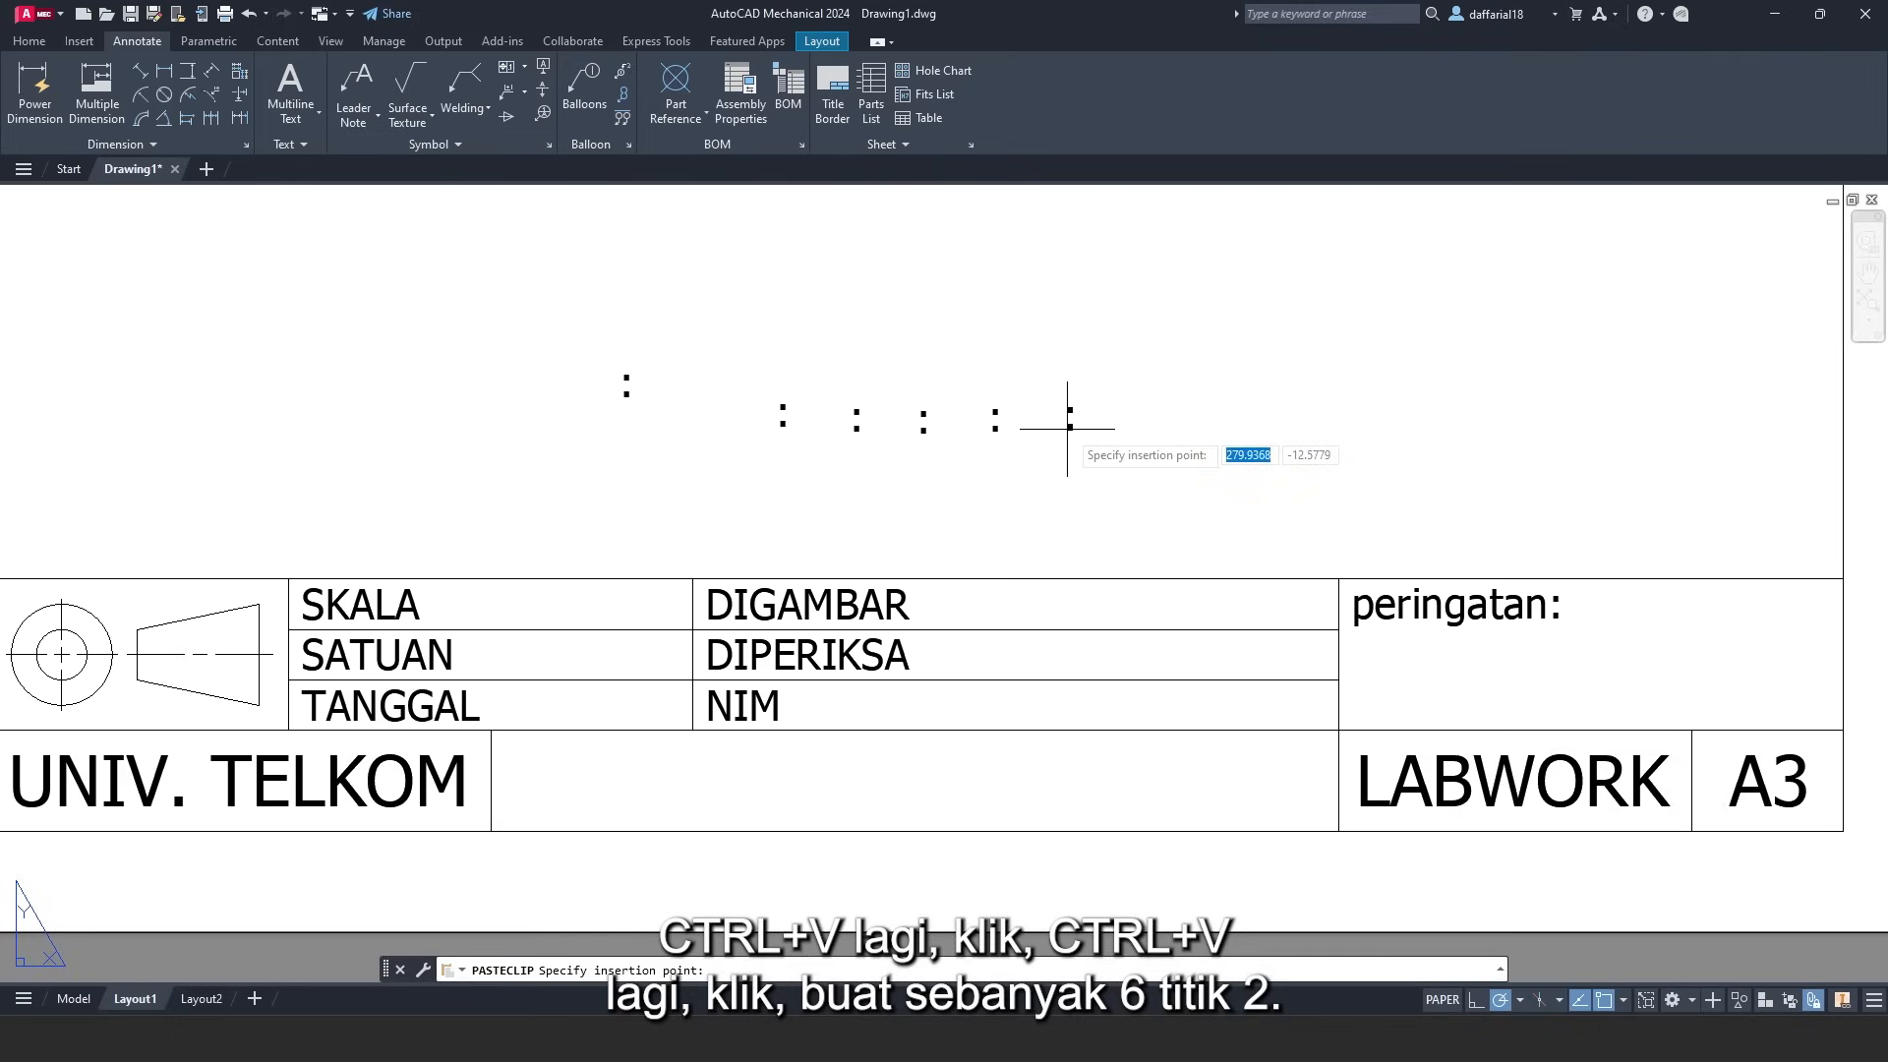
click(1076, 441)
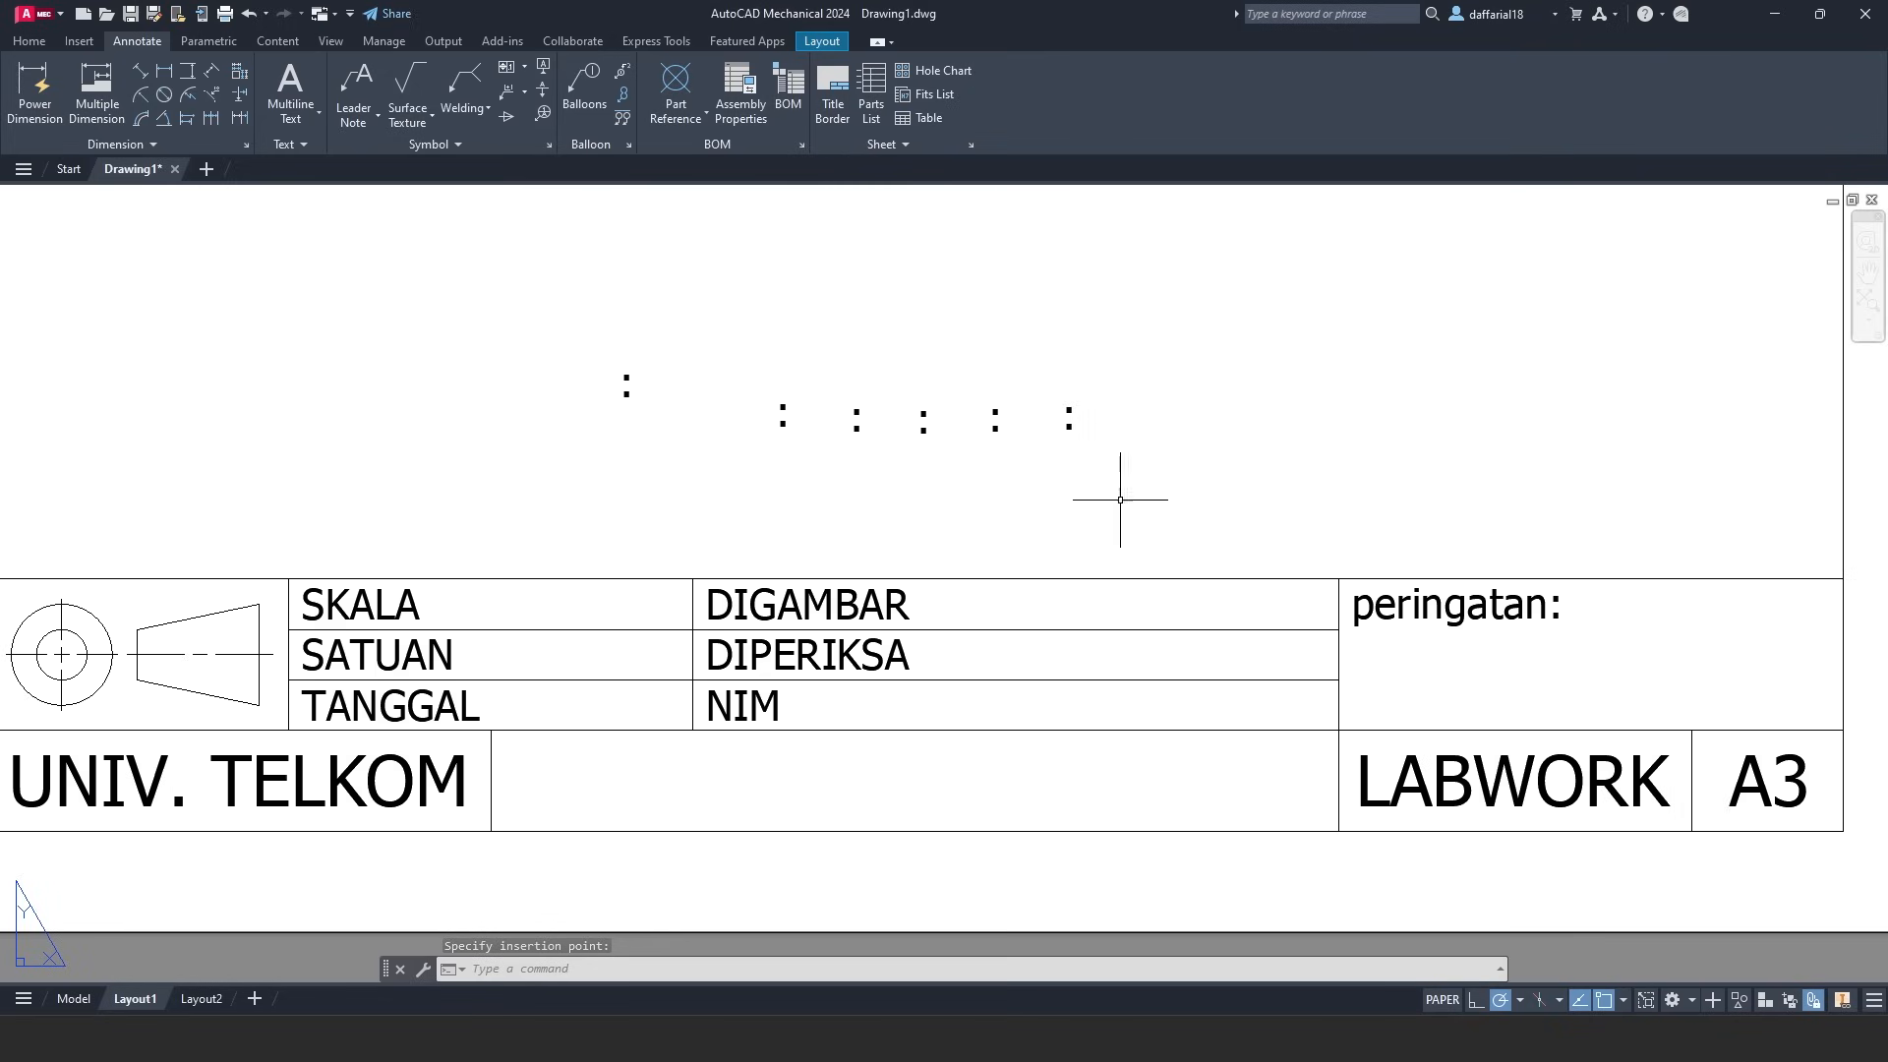
click(626, 394)
click(624, 368)
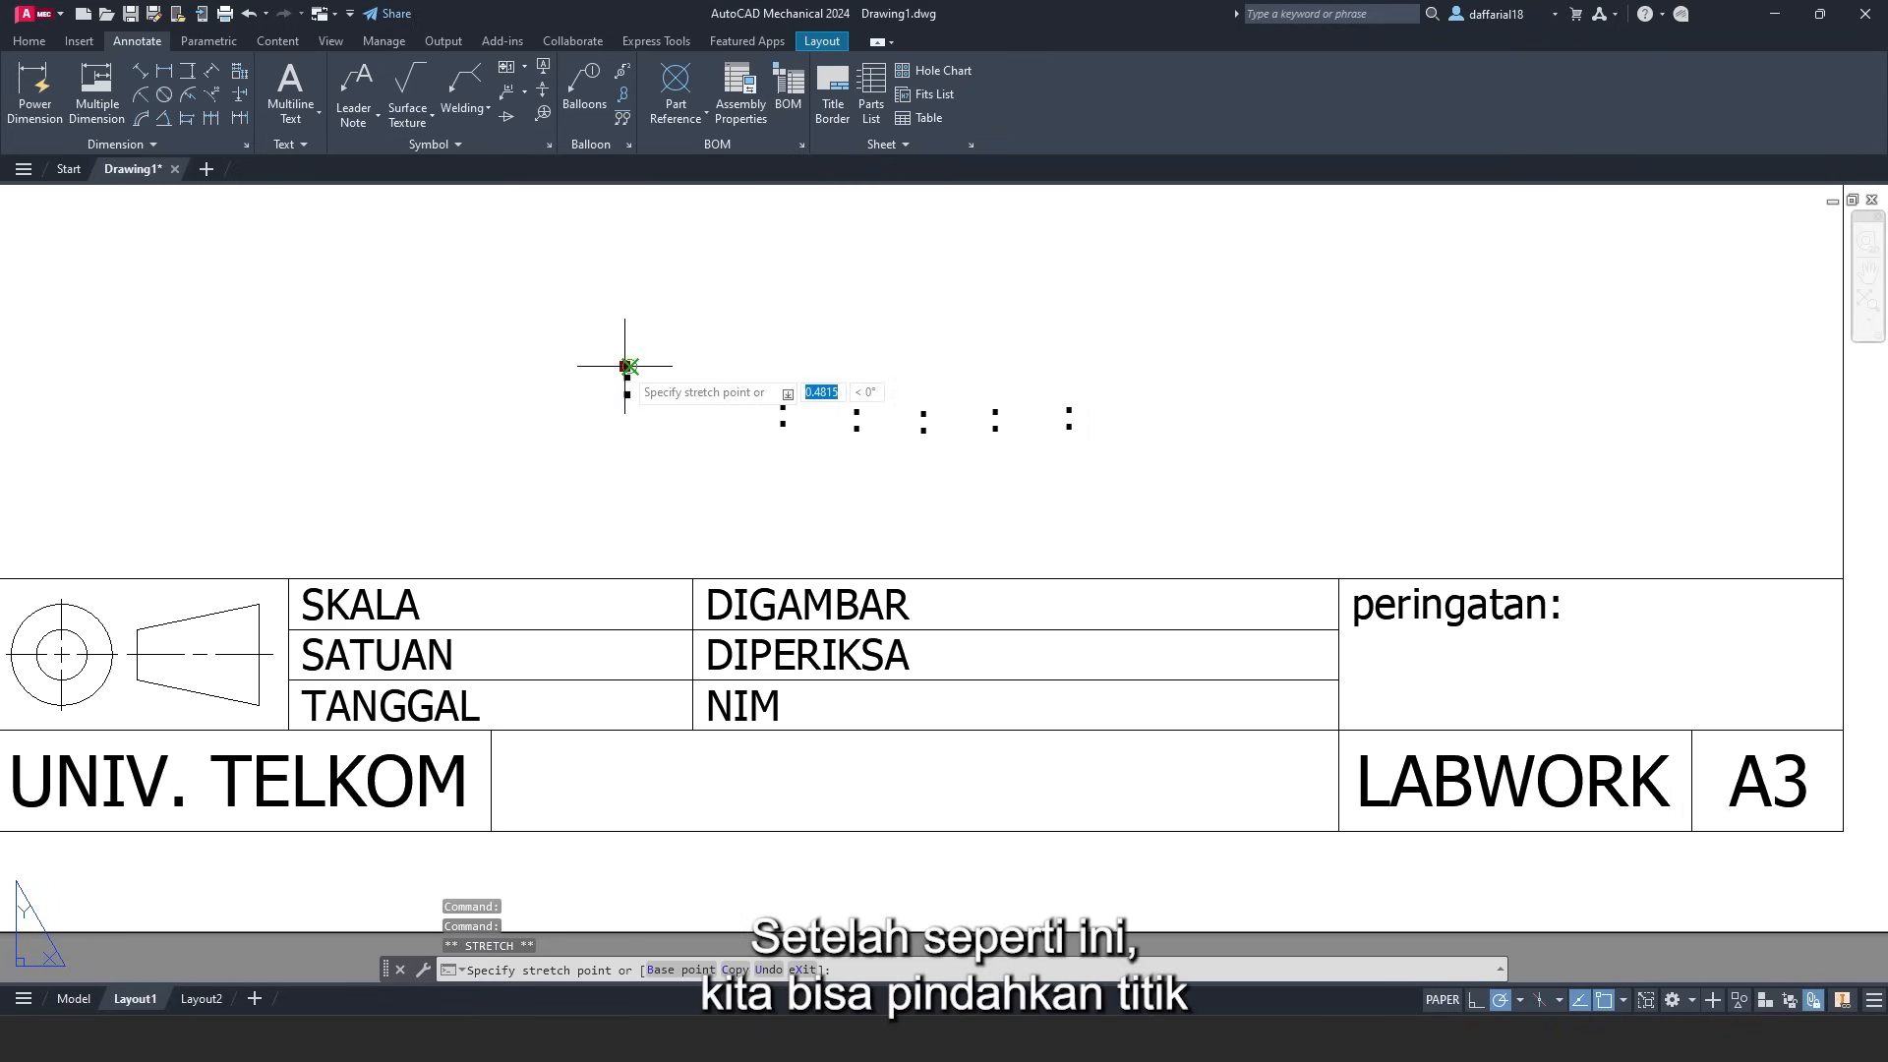
- Move the first colon into the SKALA row, right after the SKALA label
click(488, 581)
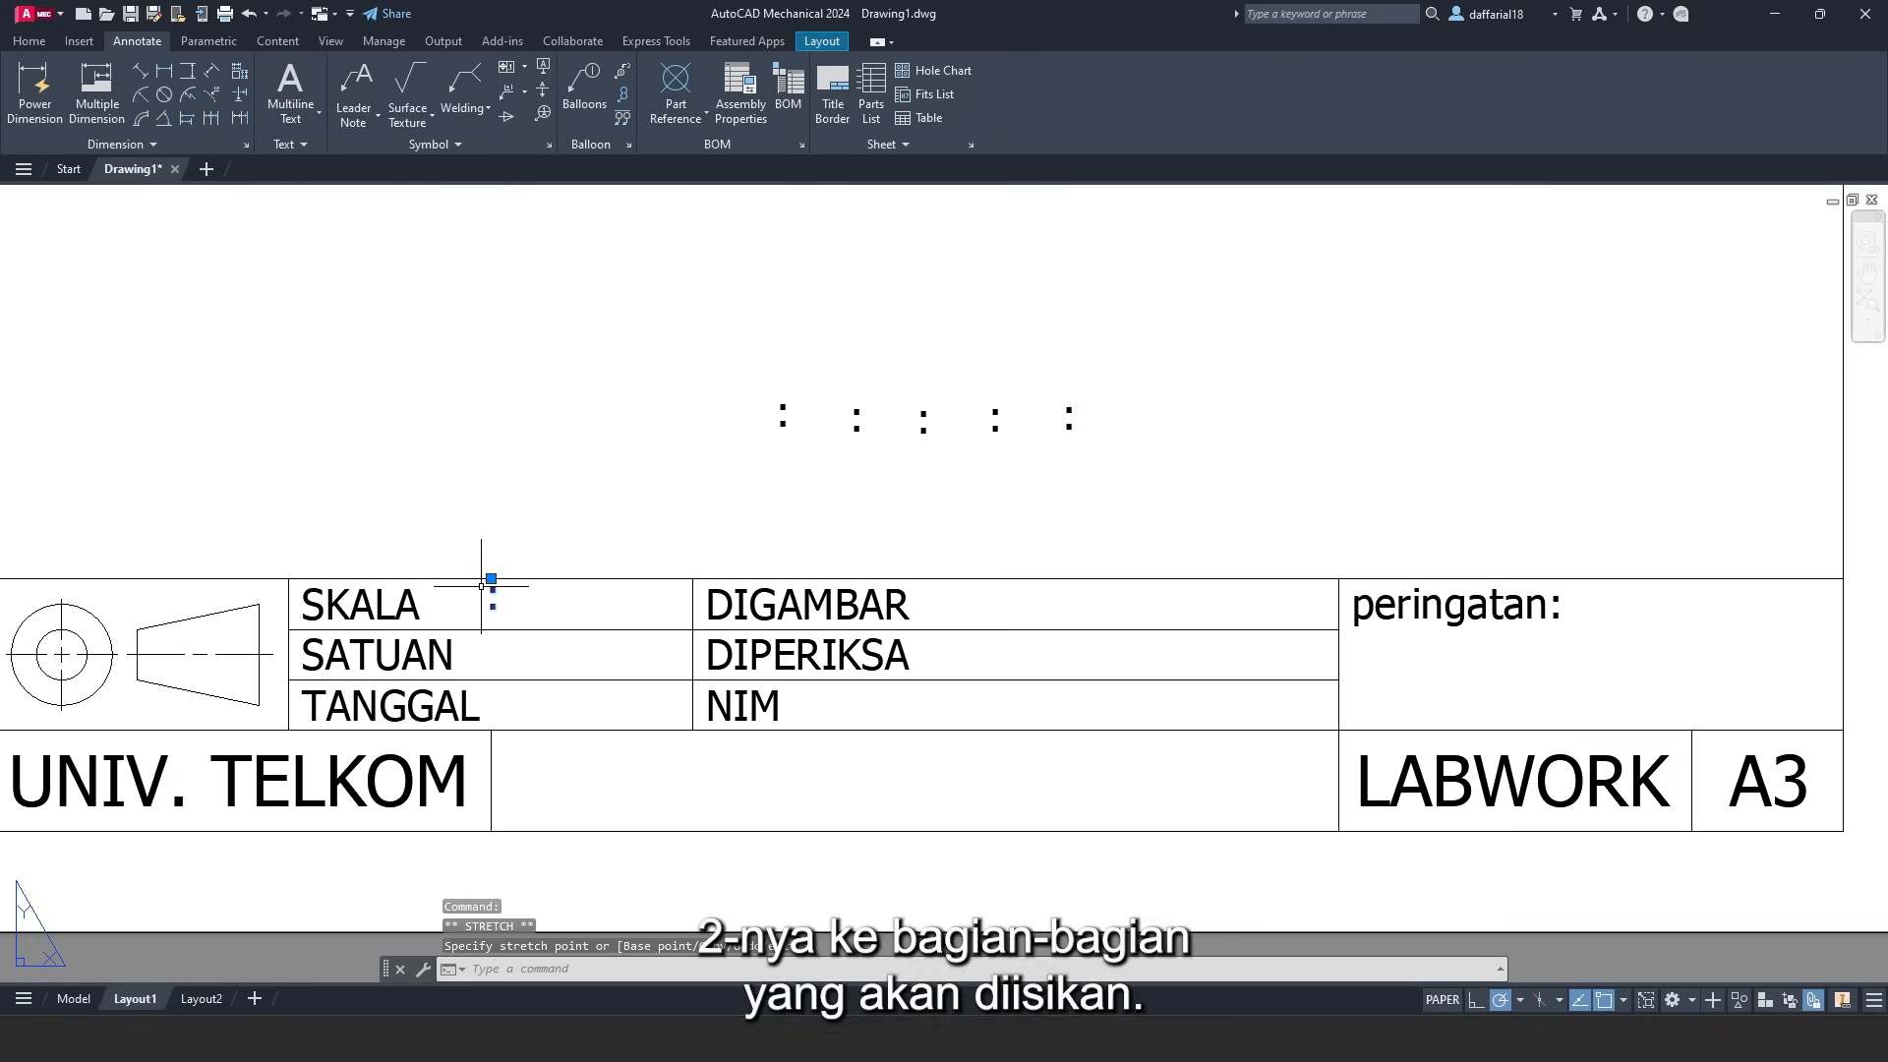
key(Escape)
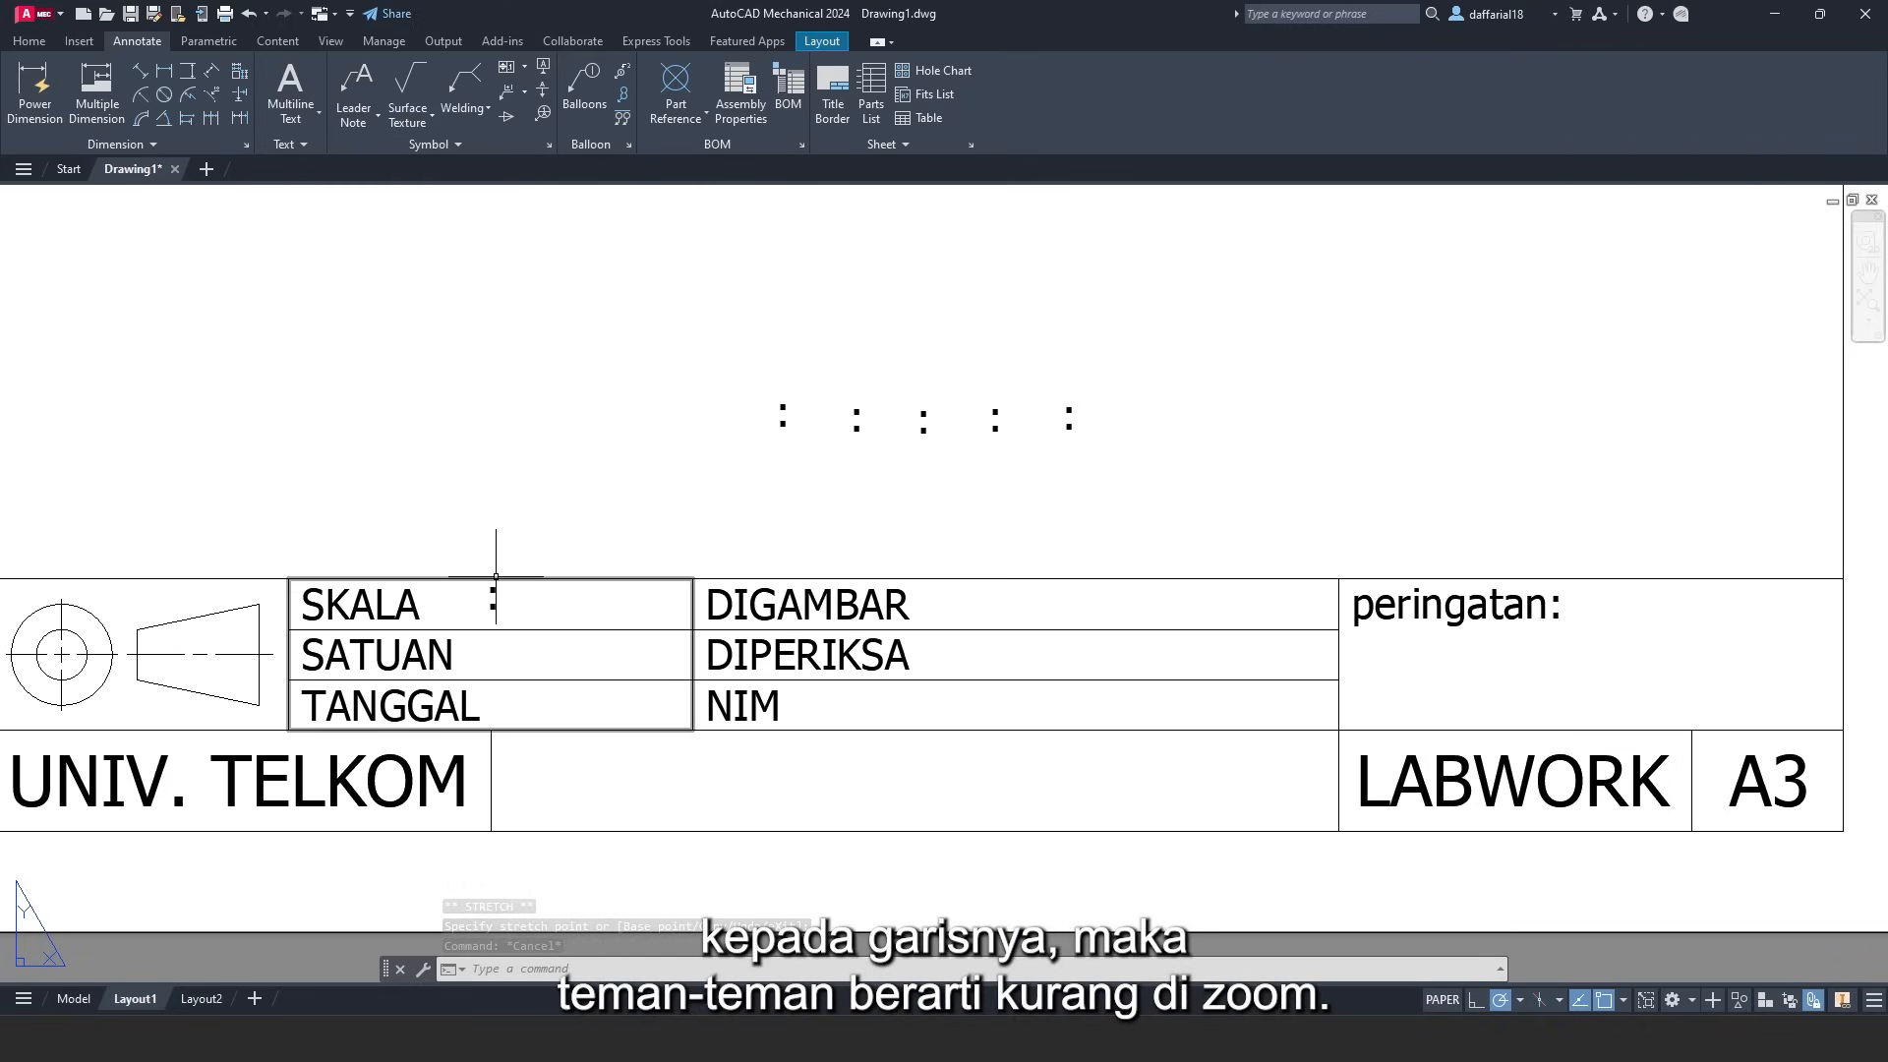
scroll(423, 606, up, 2)
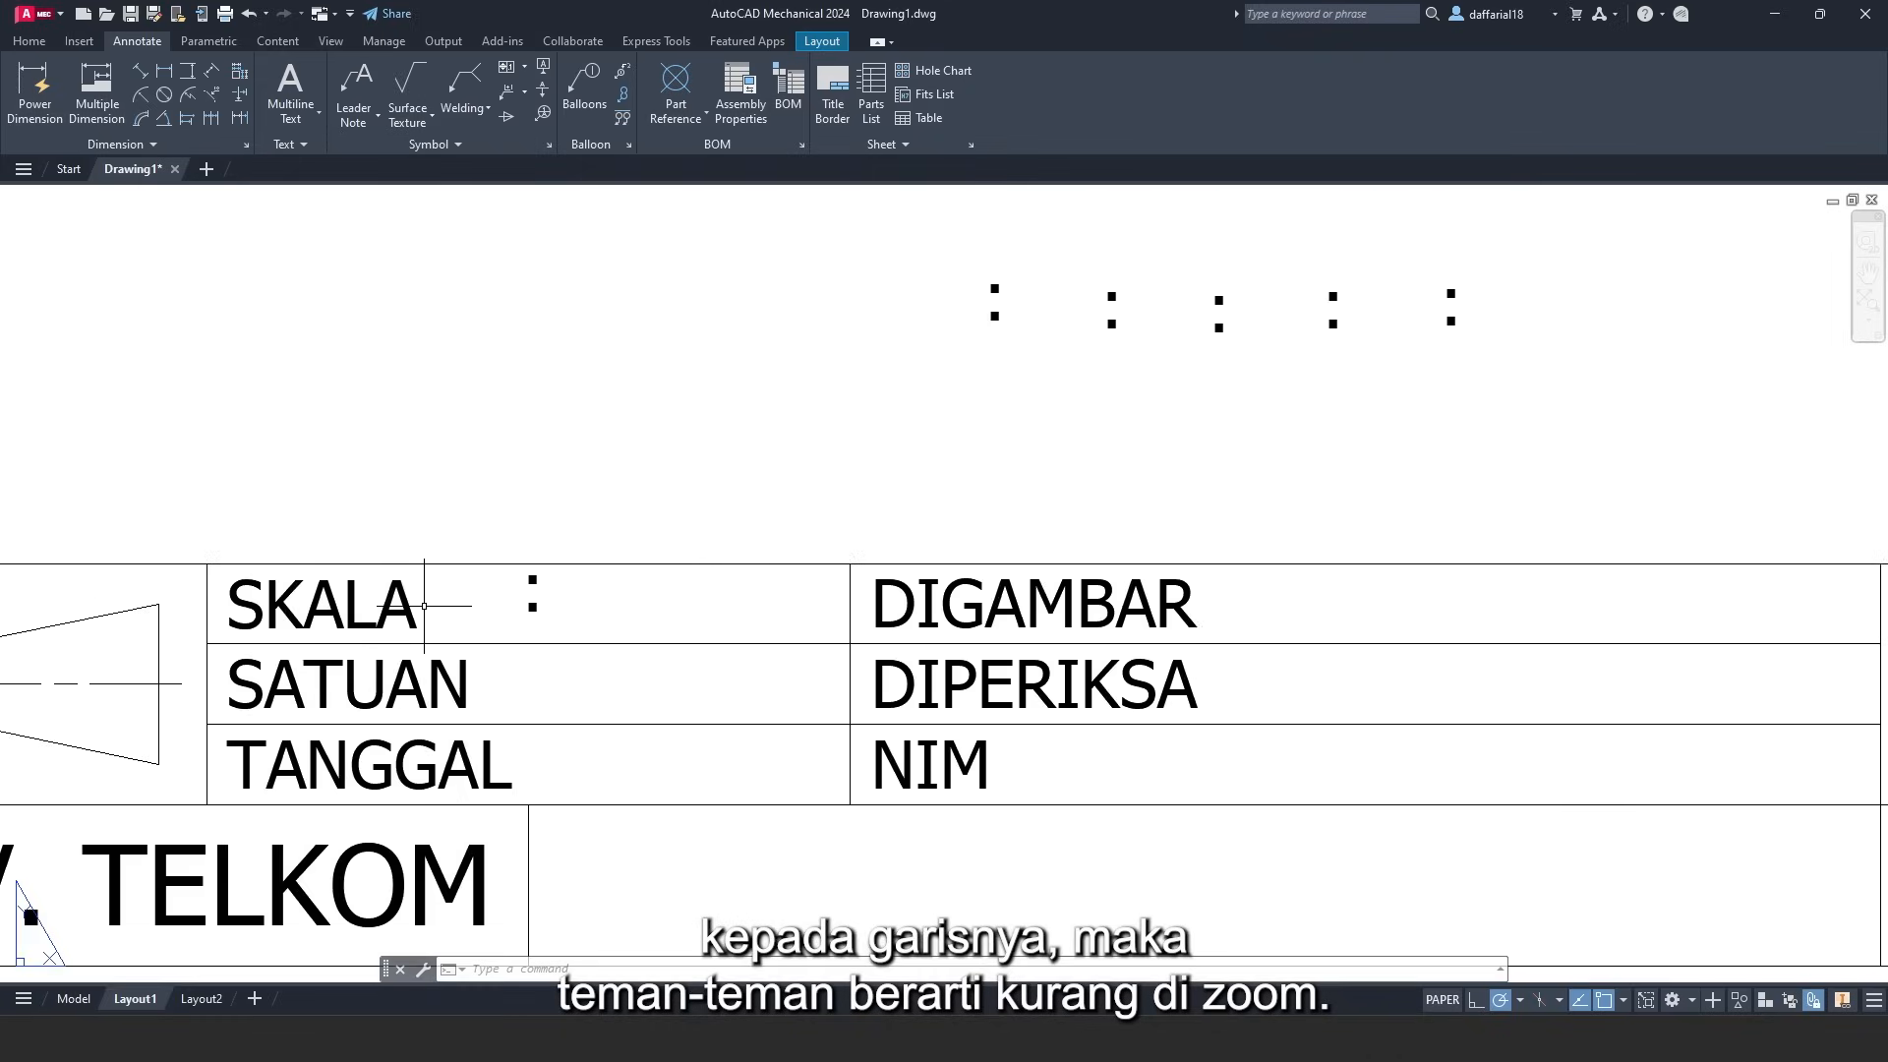
scroll(424, 605, up, 2)
middle_drag(500, 638, 540, 623)
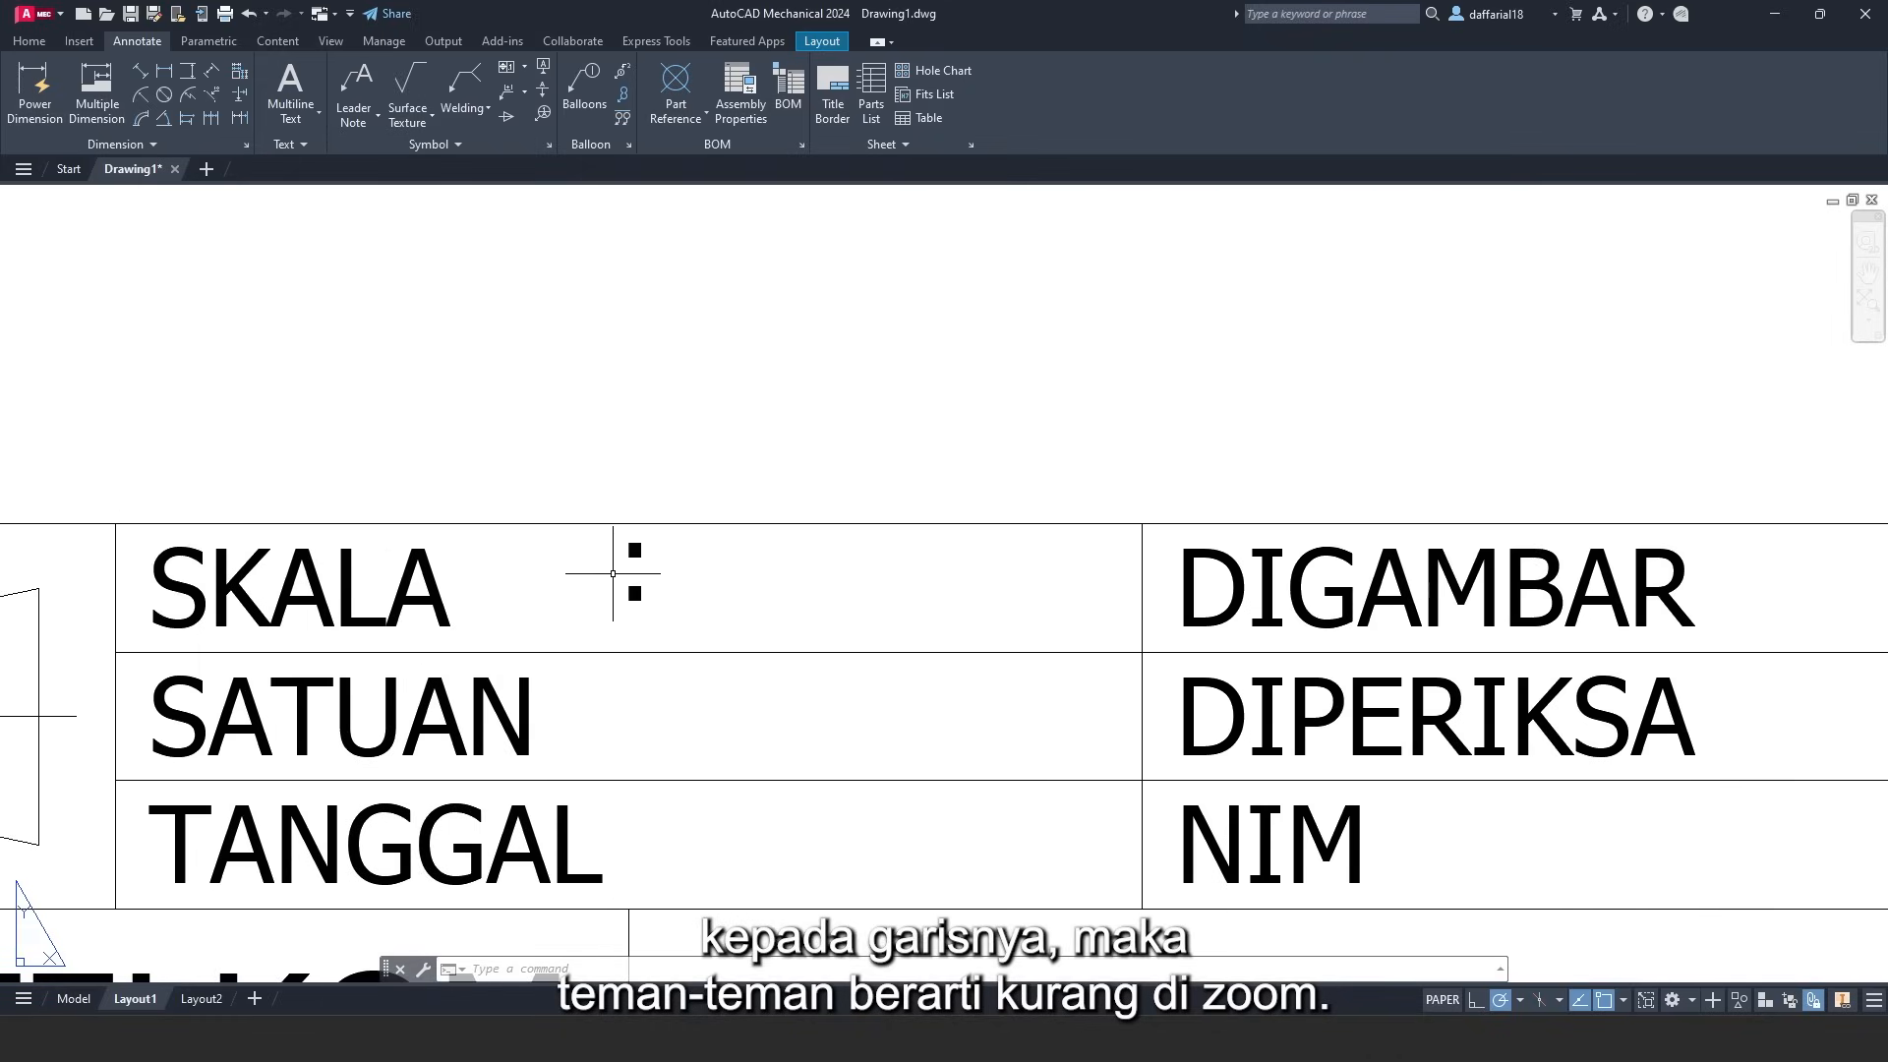
click(644, 552)
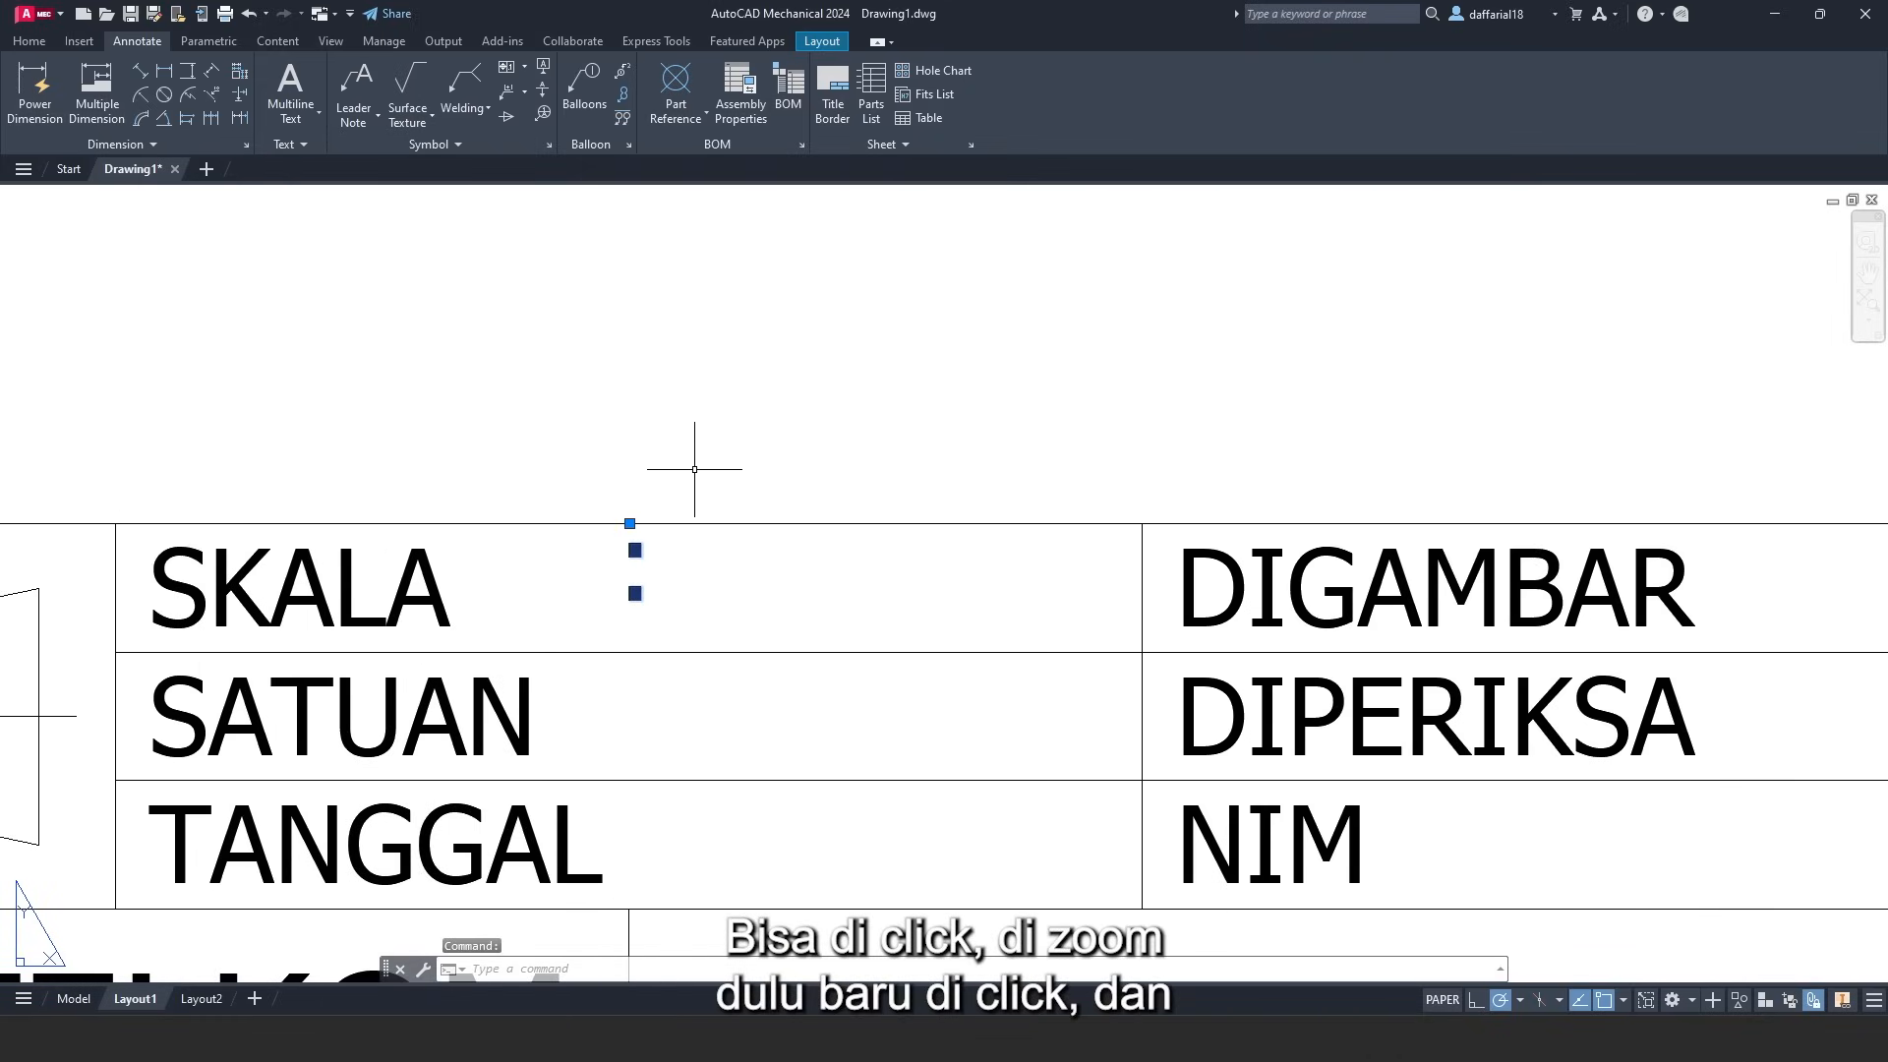
click(629, 523)
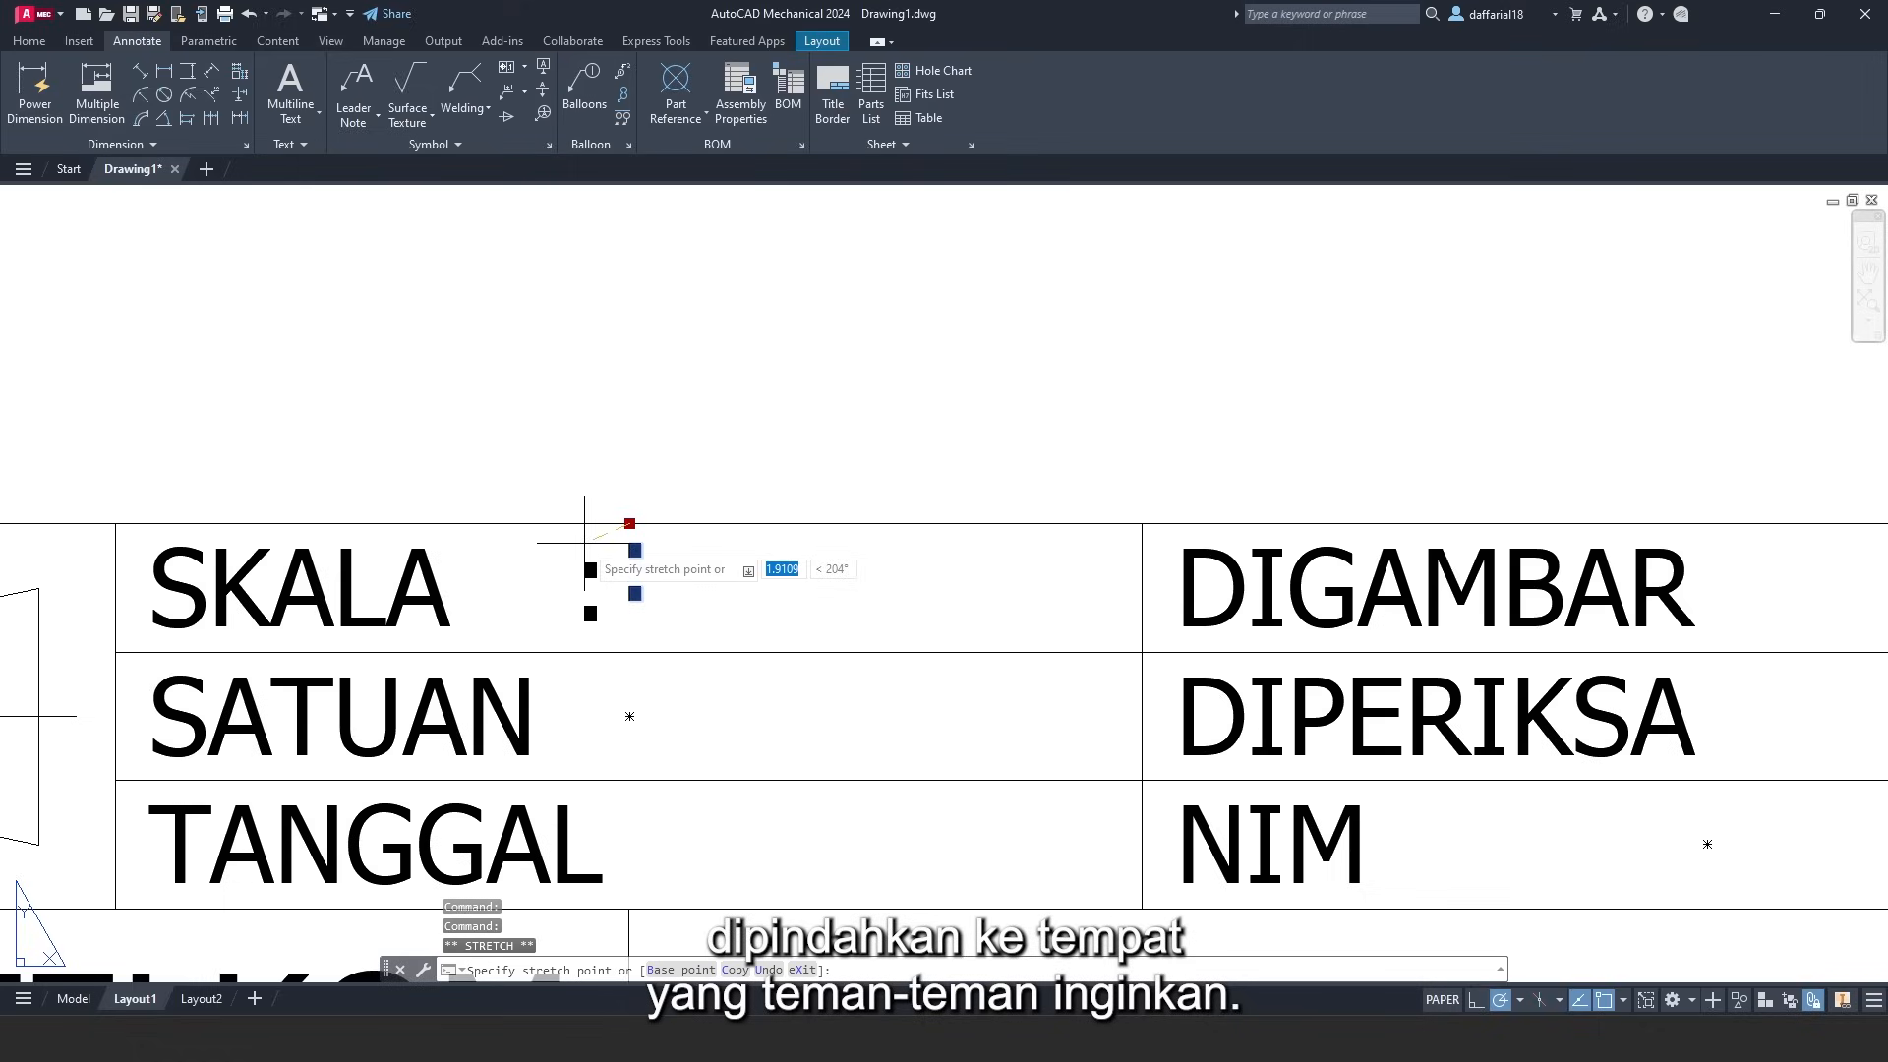
click(584, 542)
scroll(649, 540, down, 3)
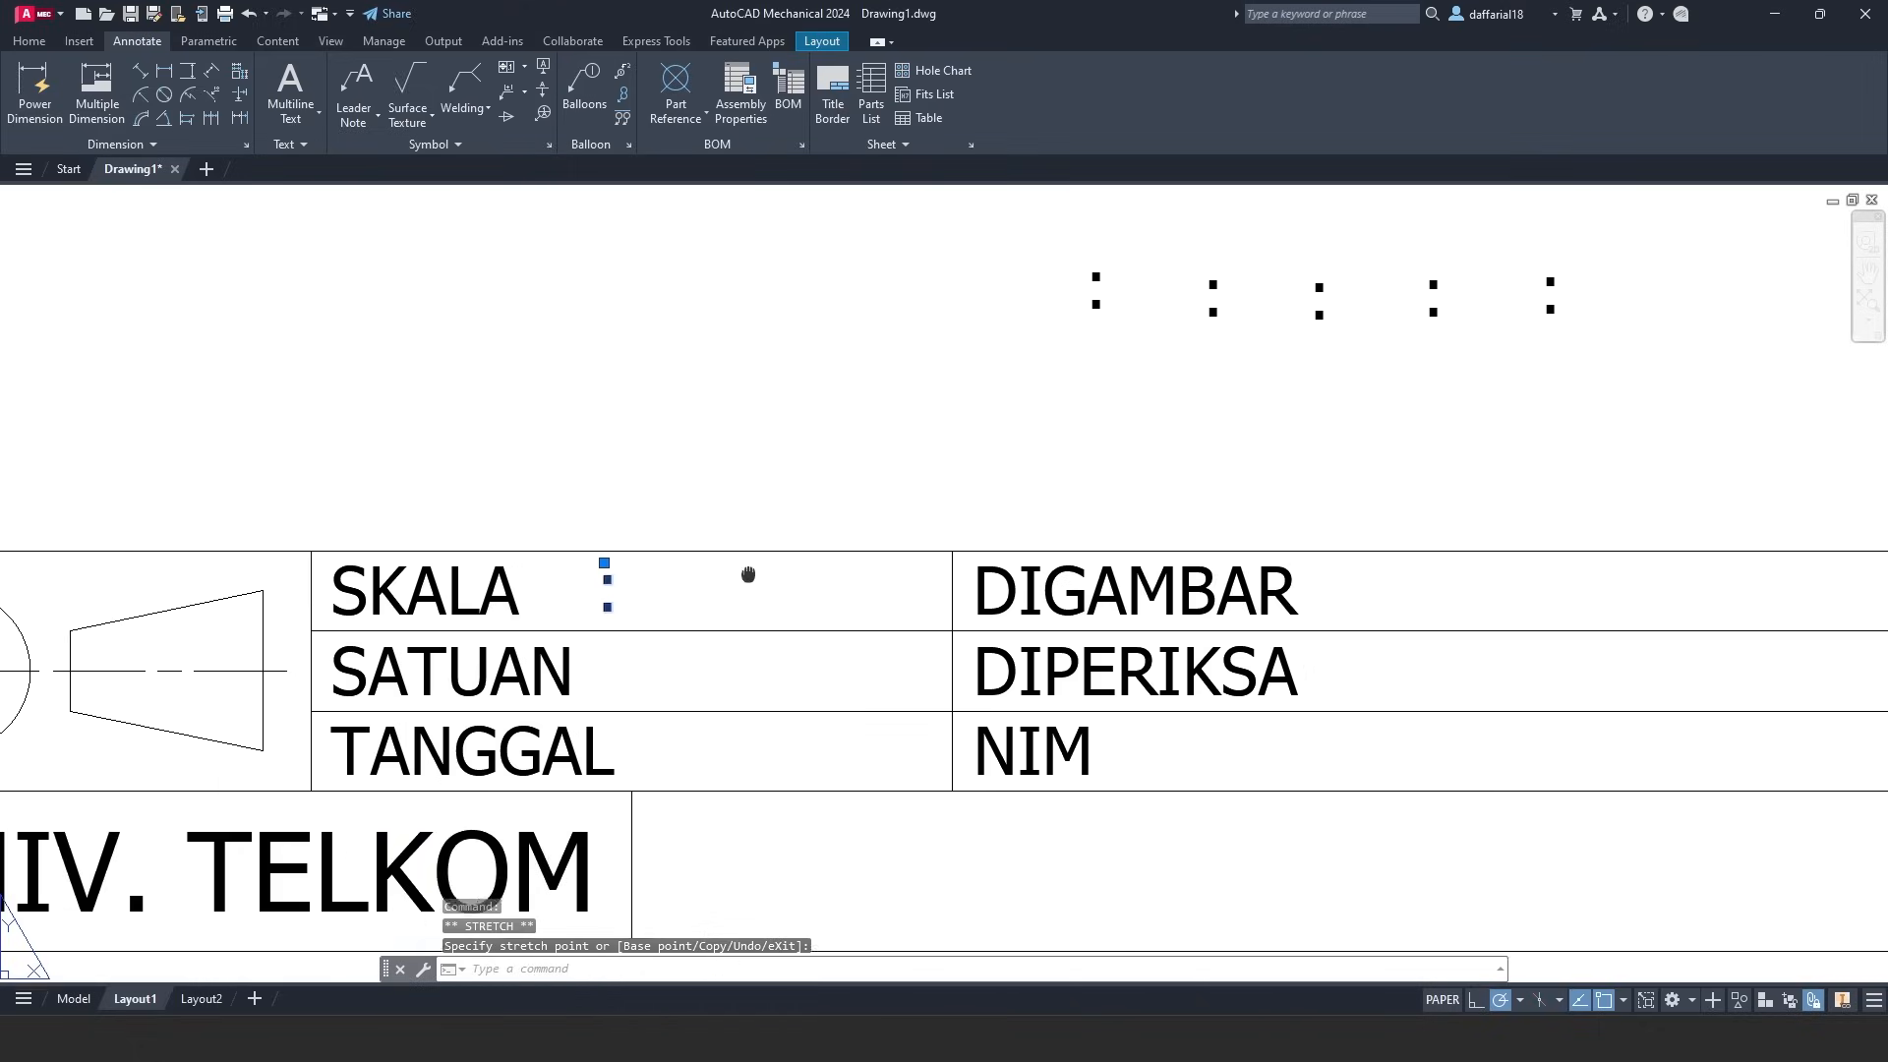
- Select the five loose colons and stretch two into the SATUAN and TANGGAL rows
click(1080, 287)
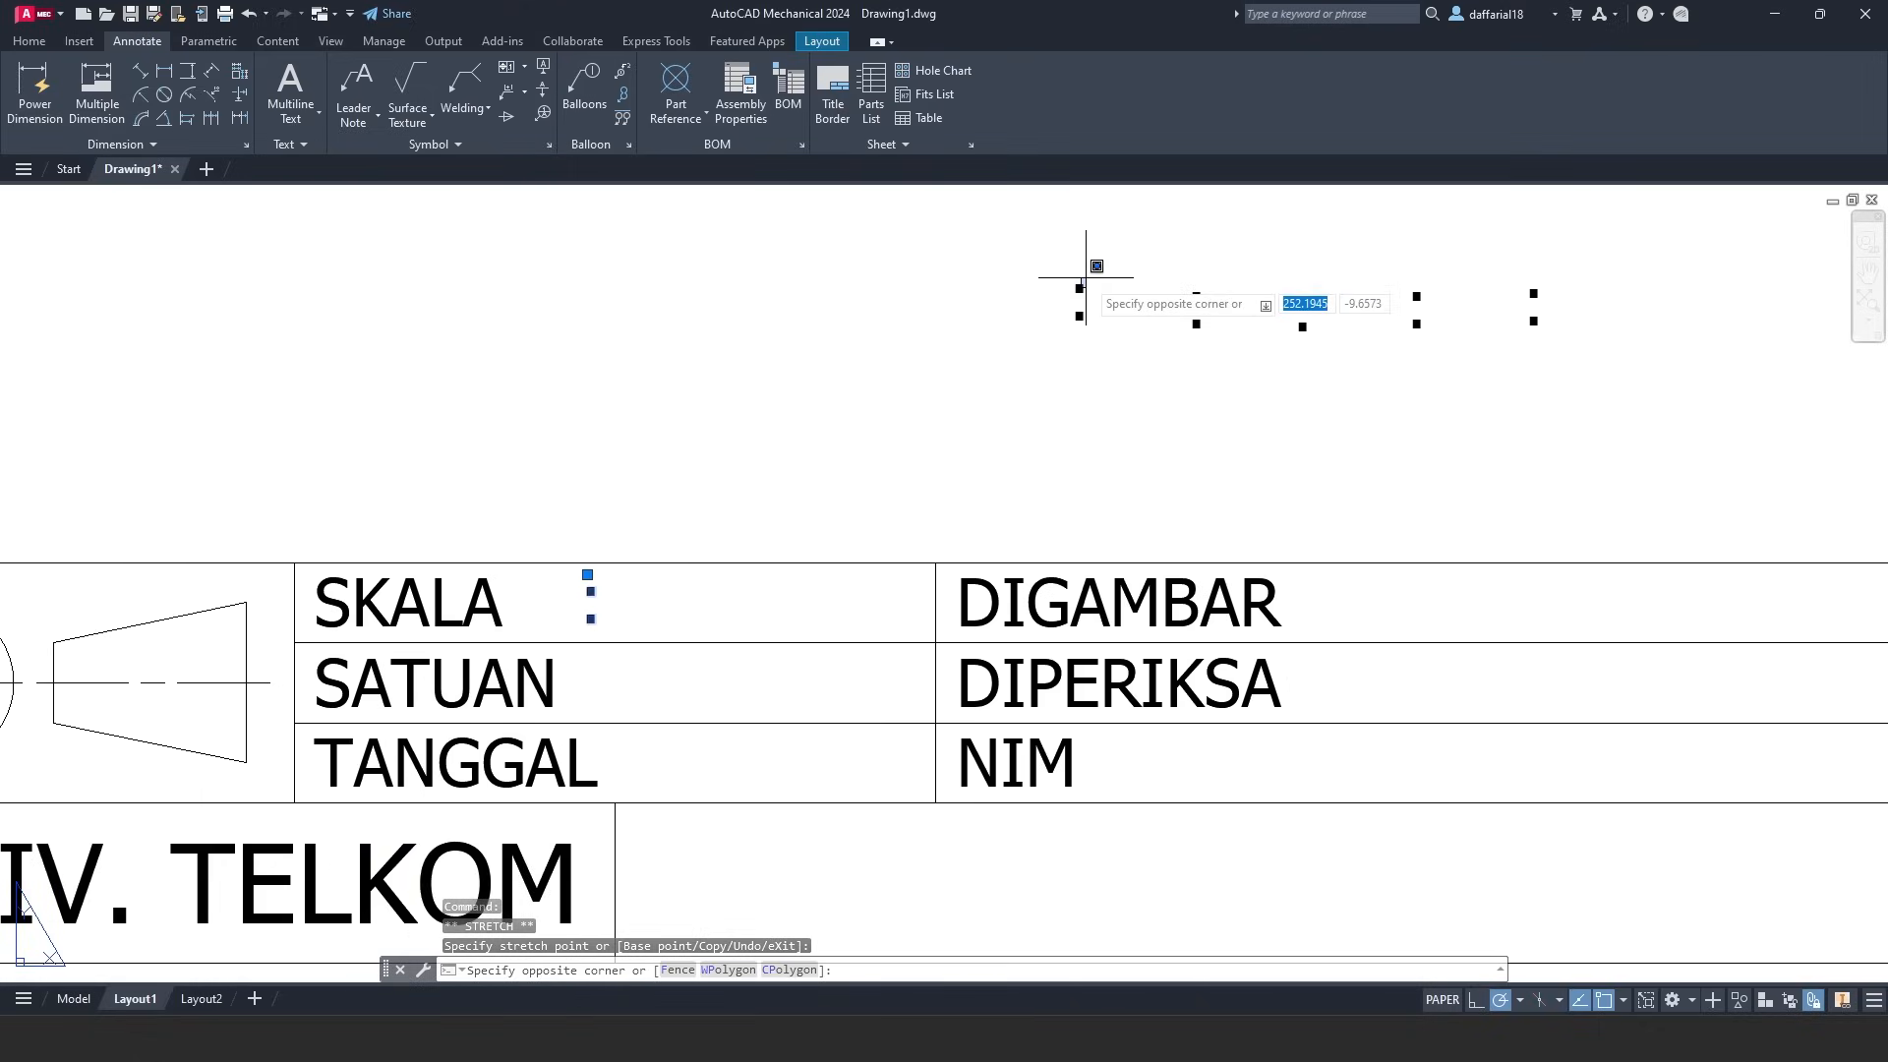
click(1101, 309)
click(1045, 264)
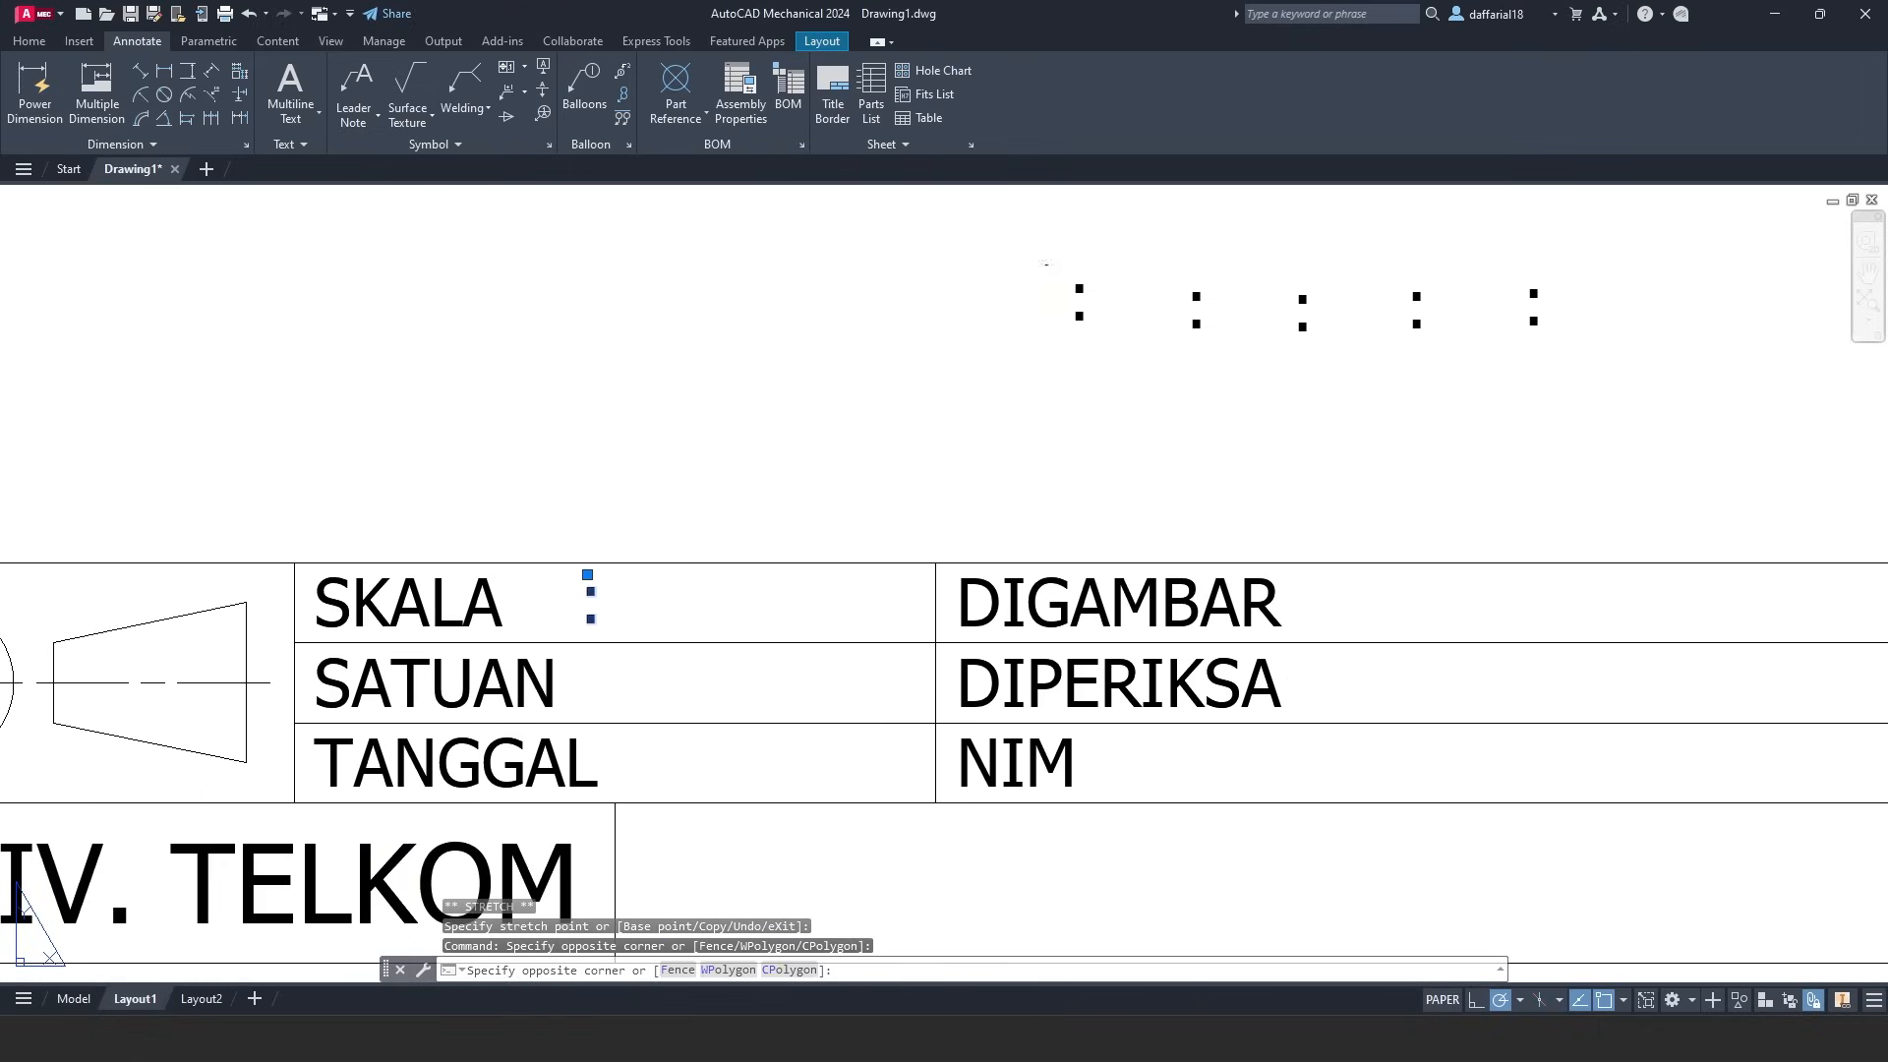
click(1625, 360)
click(1076, 271)
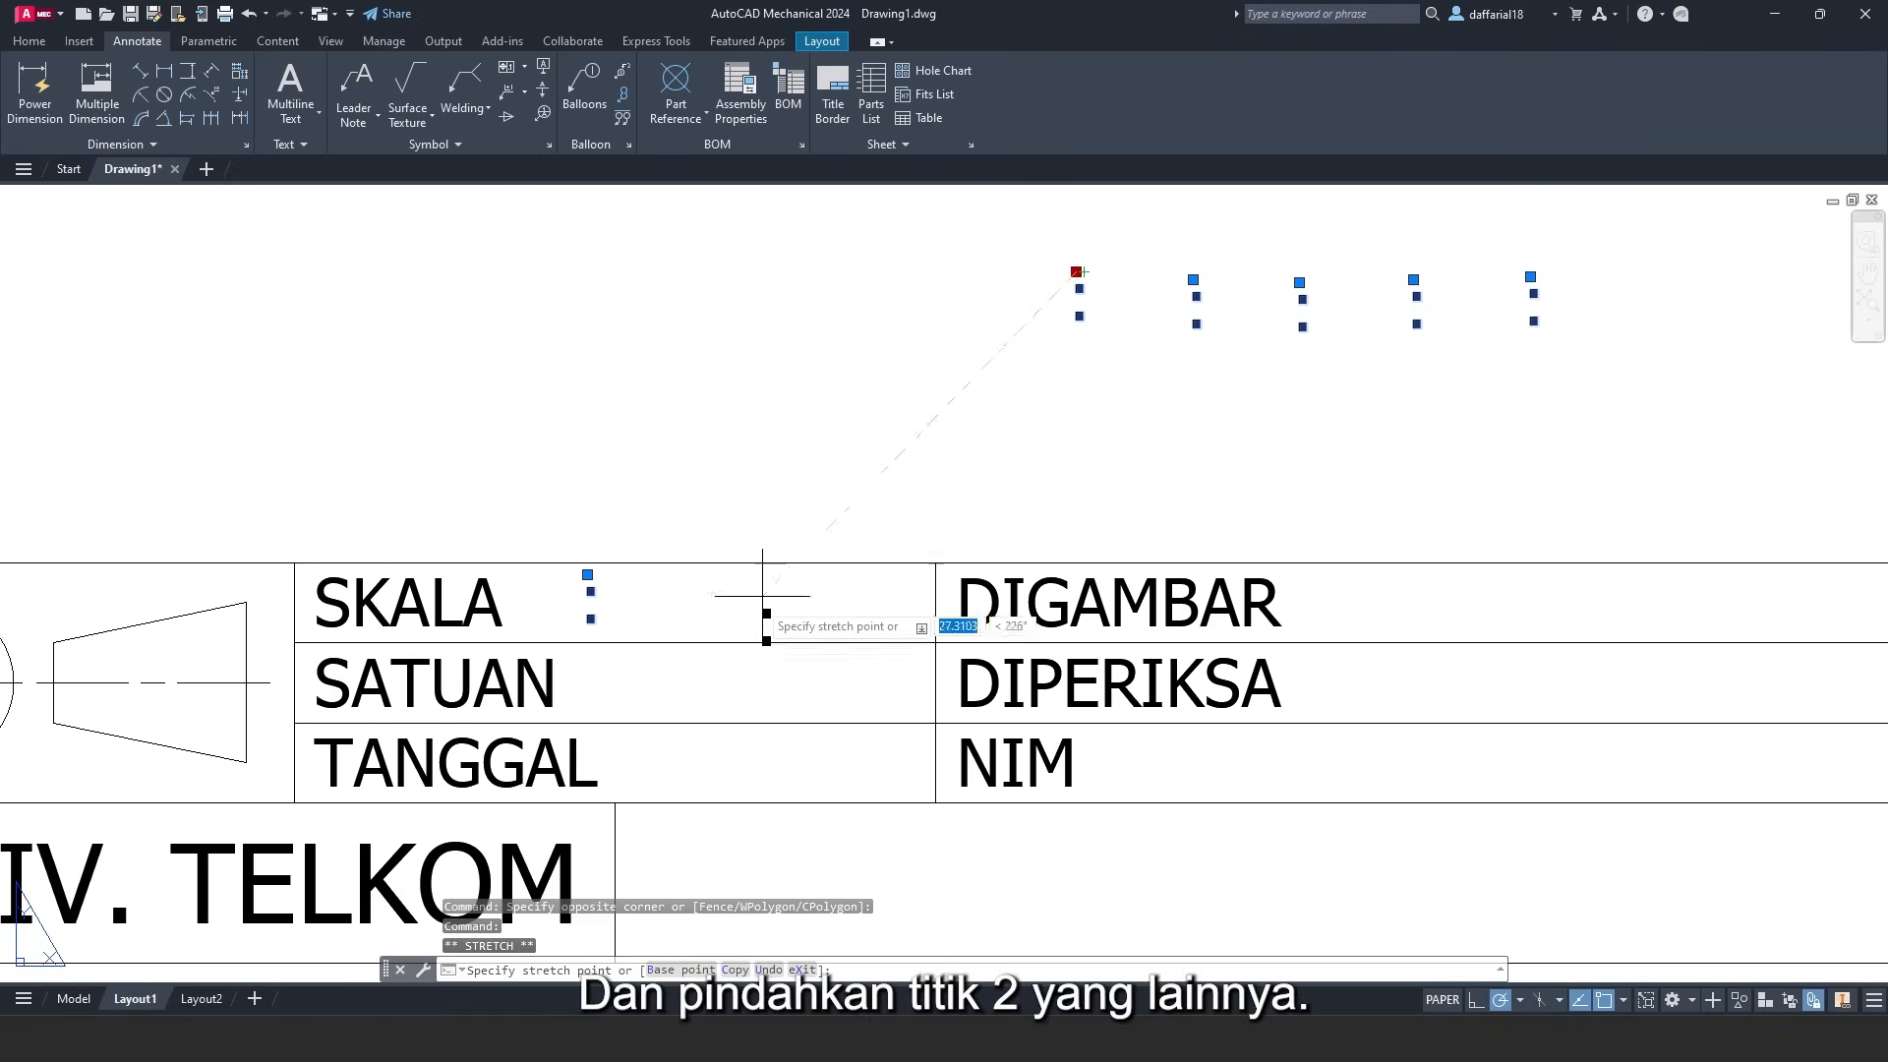
click(593, 657)
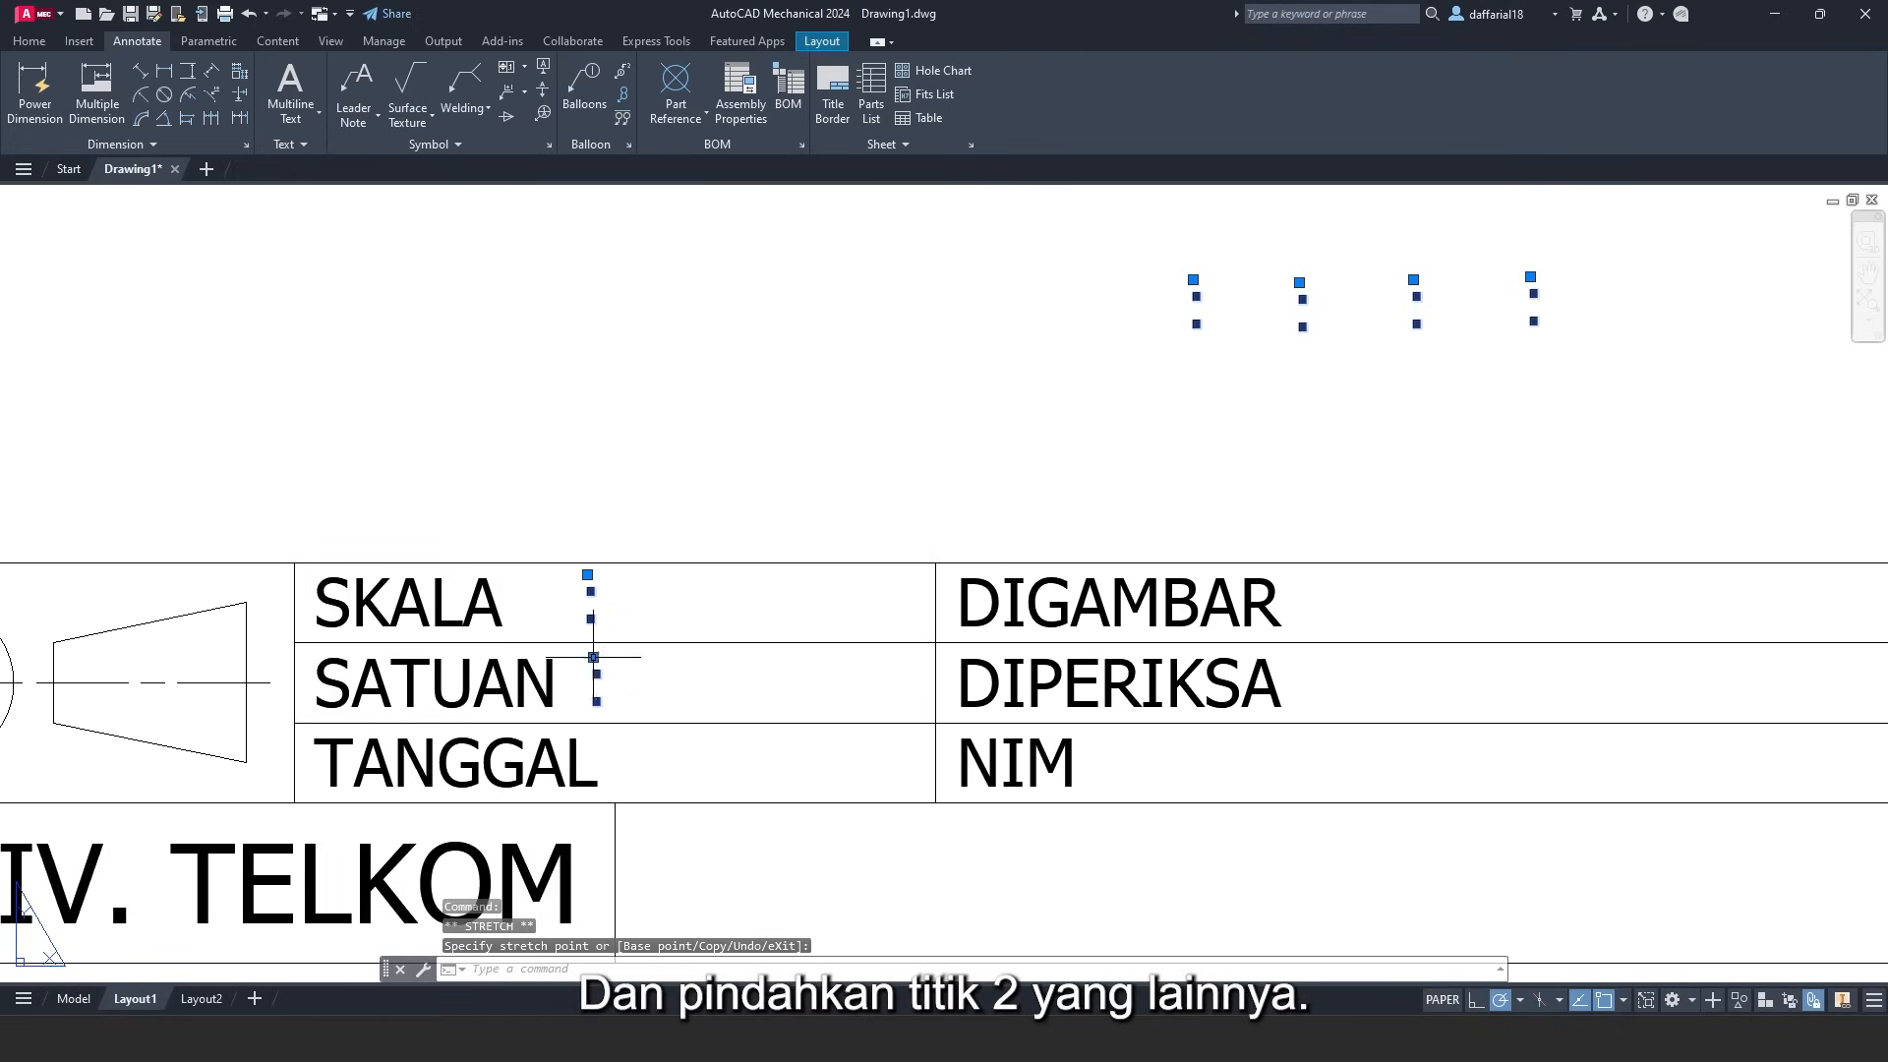
click(1193, 280)
click(620, 734)
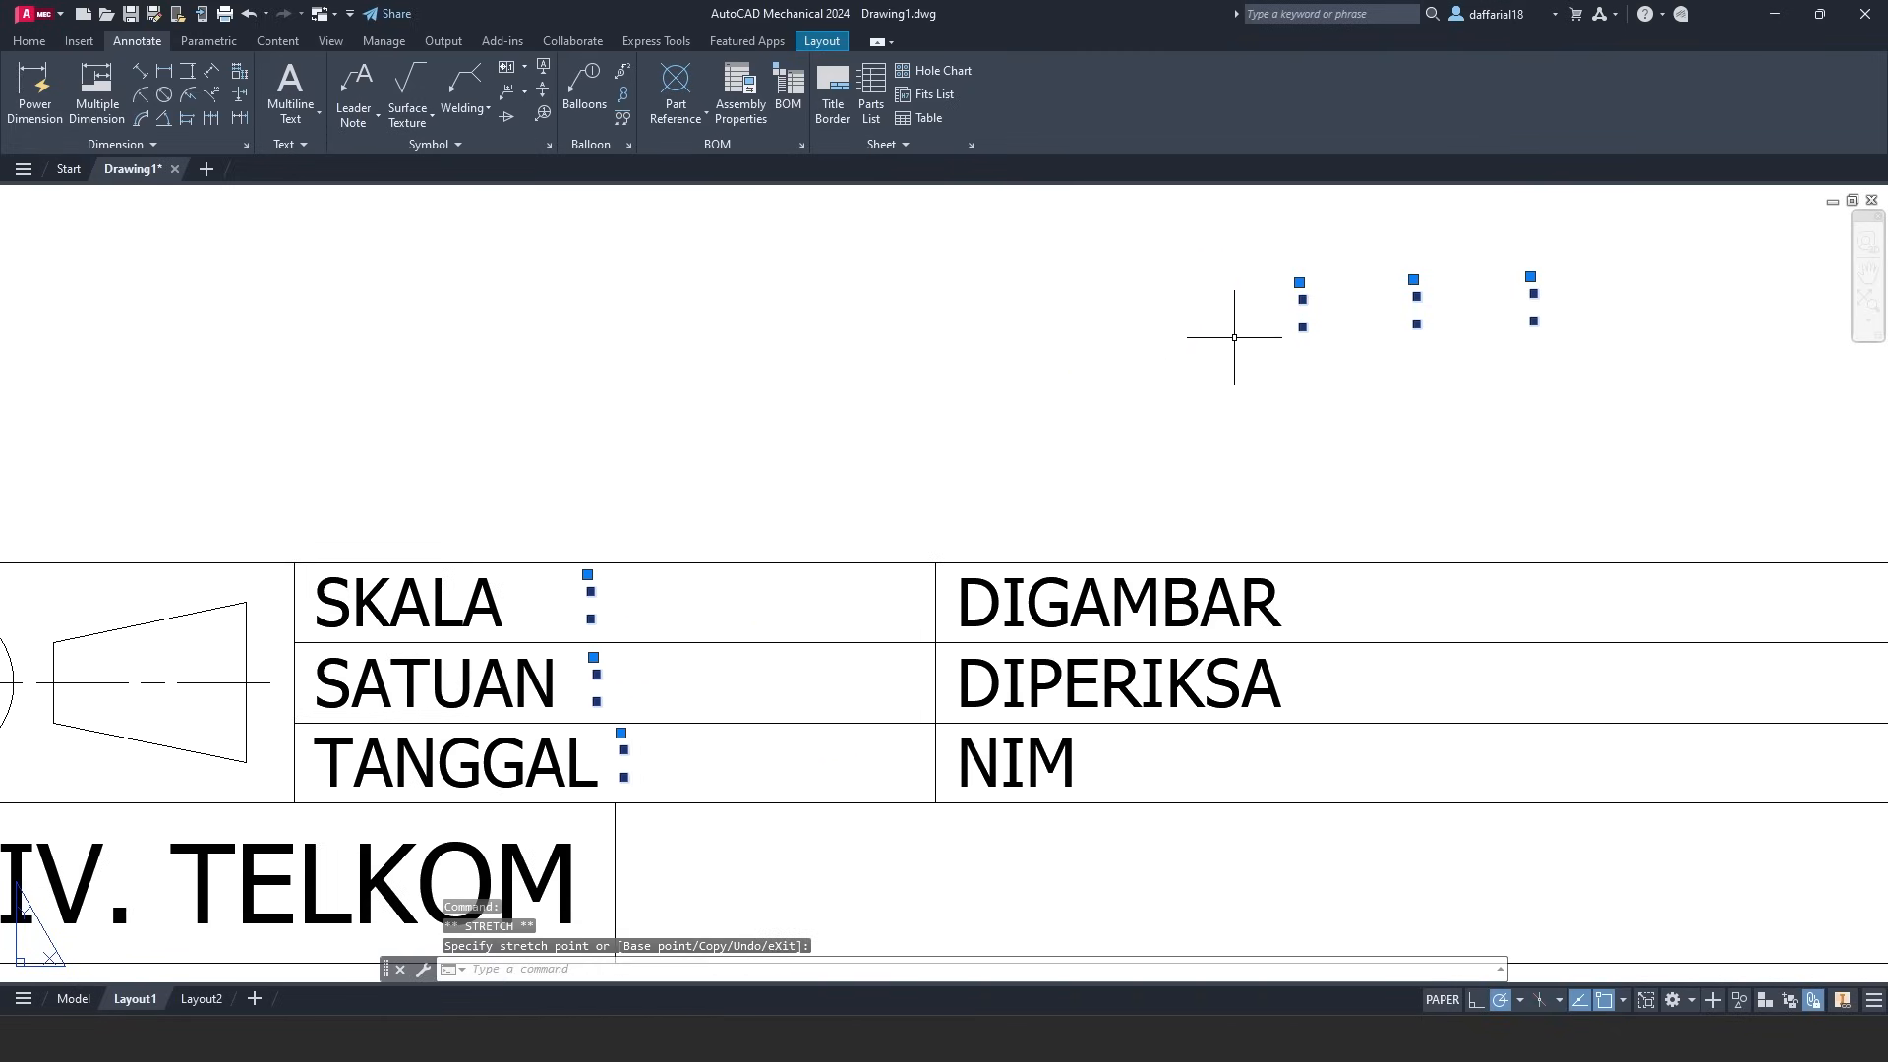
- Stretch the remaining colons beside DIGAMBAR, DIPERIKSA and NIM
click(1299, 282)
click(1300, 572)
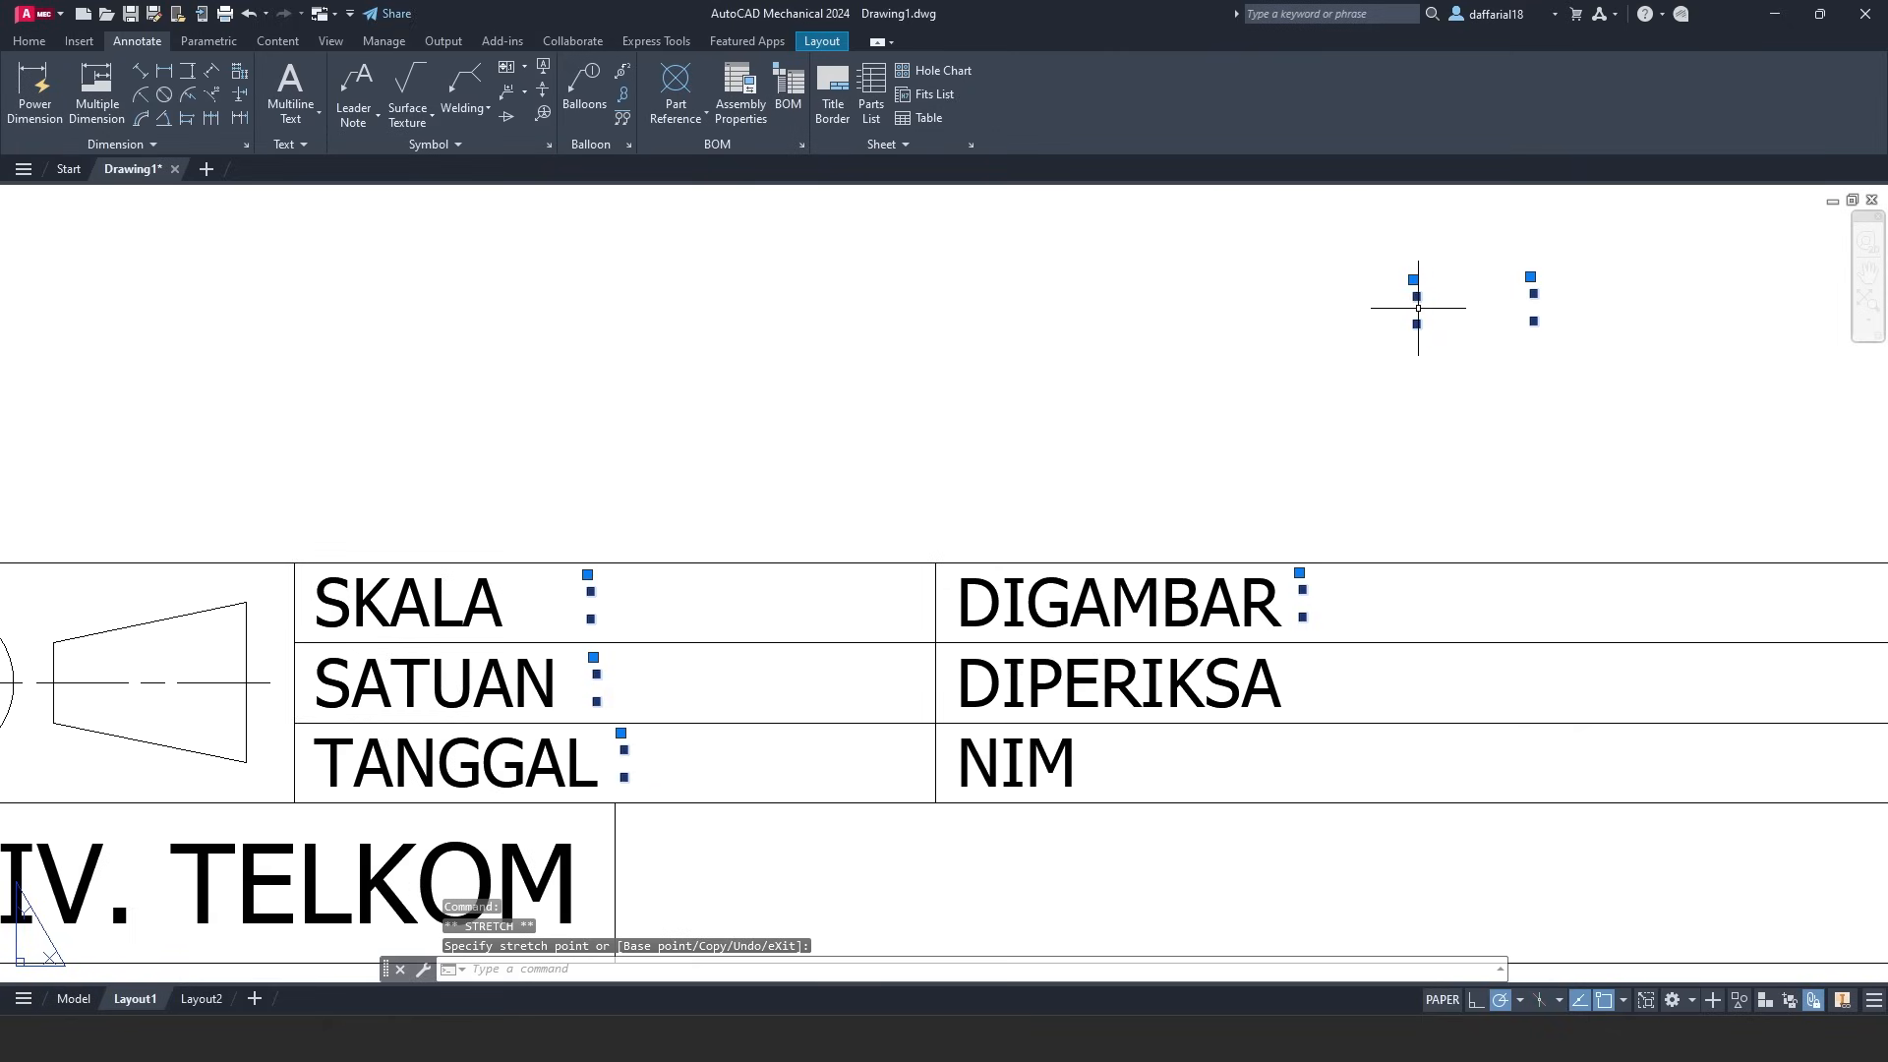
click(1413, 280)
click(1299, 662)
click(1530, 278)
click(1307, 739)
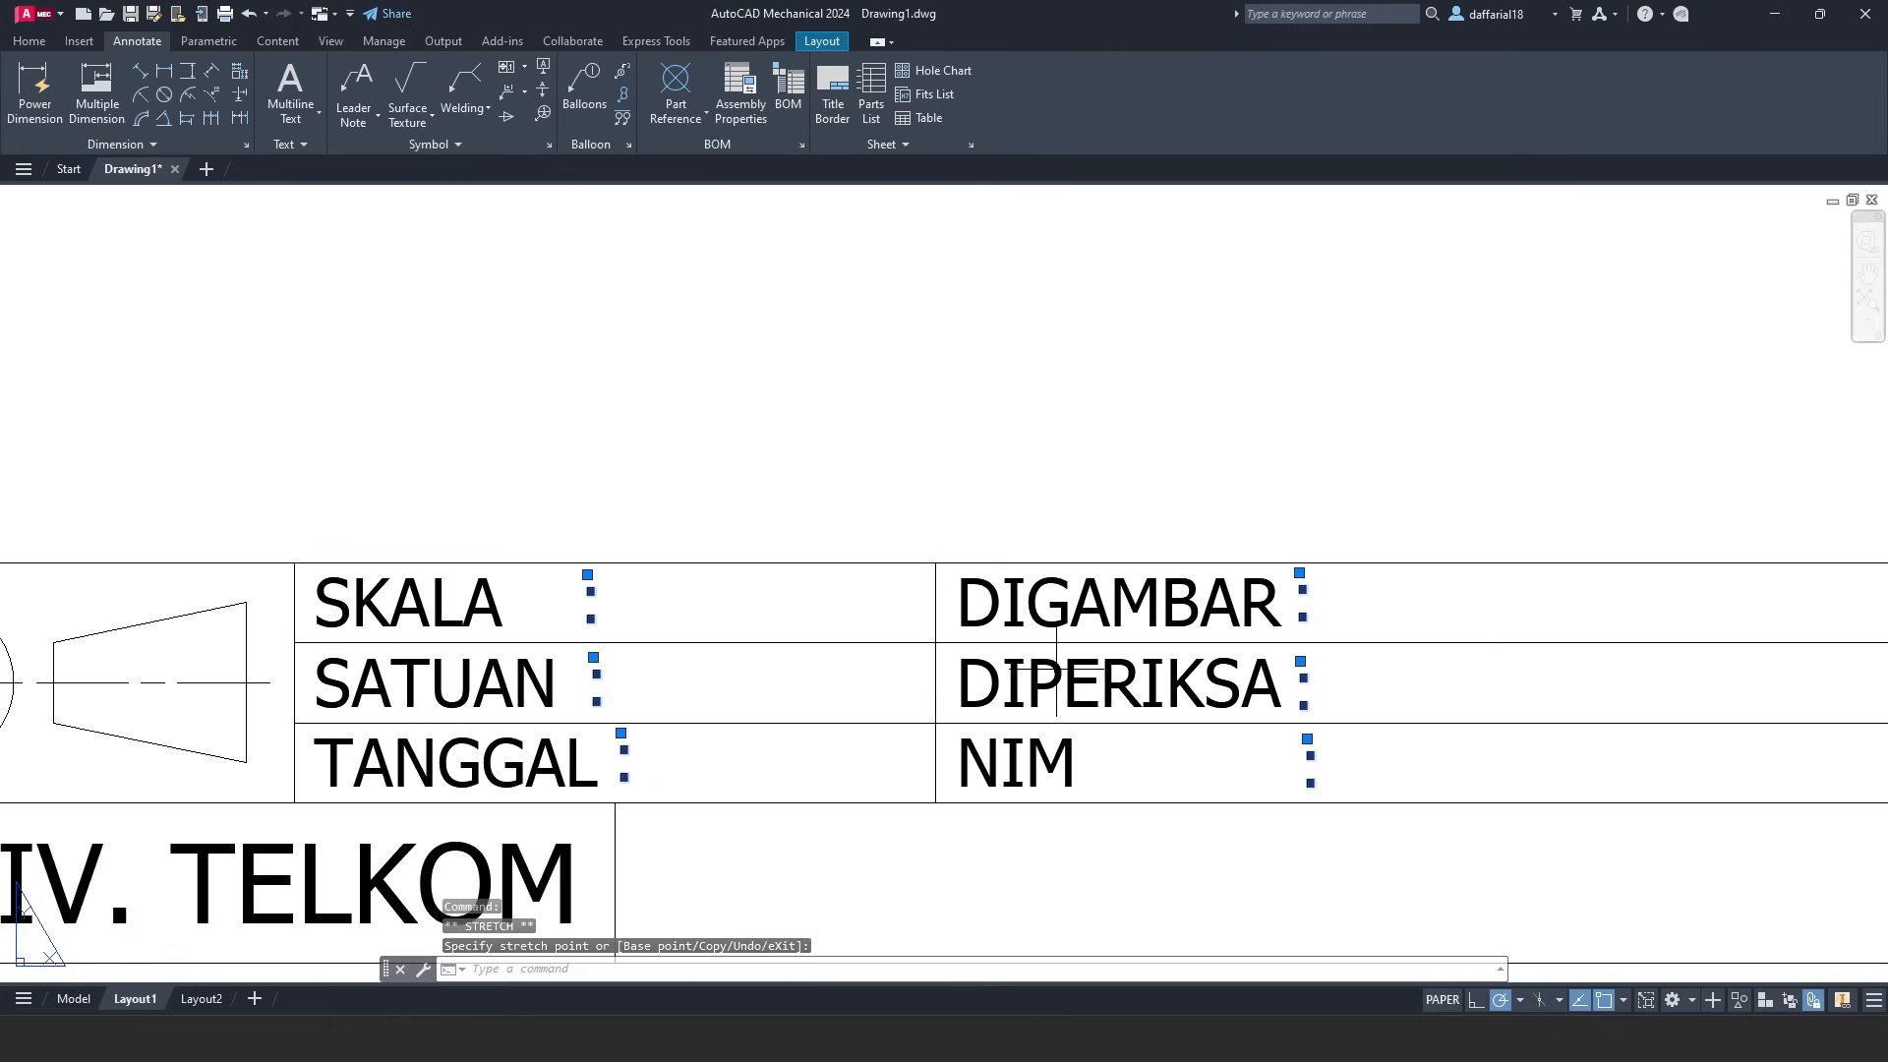
- Align the SKALA, SATUAN and TANGGAL colons in one vertical column
scroll(613, 638, up, 2)
scroll(624, 687, up, 2)
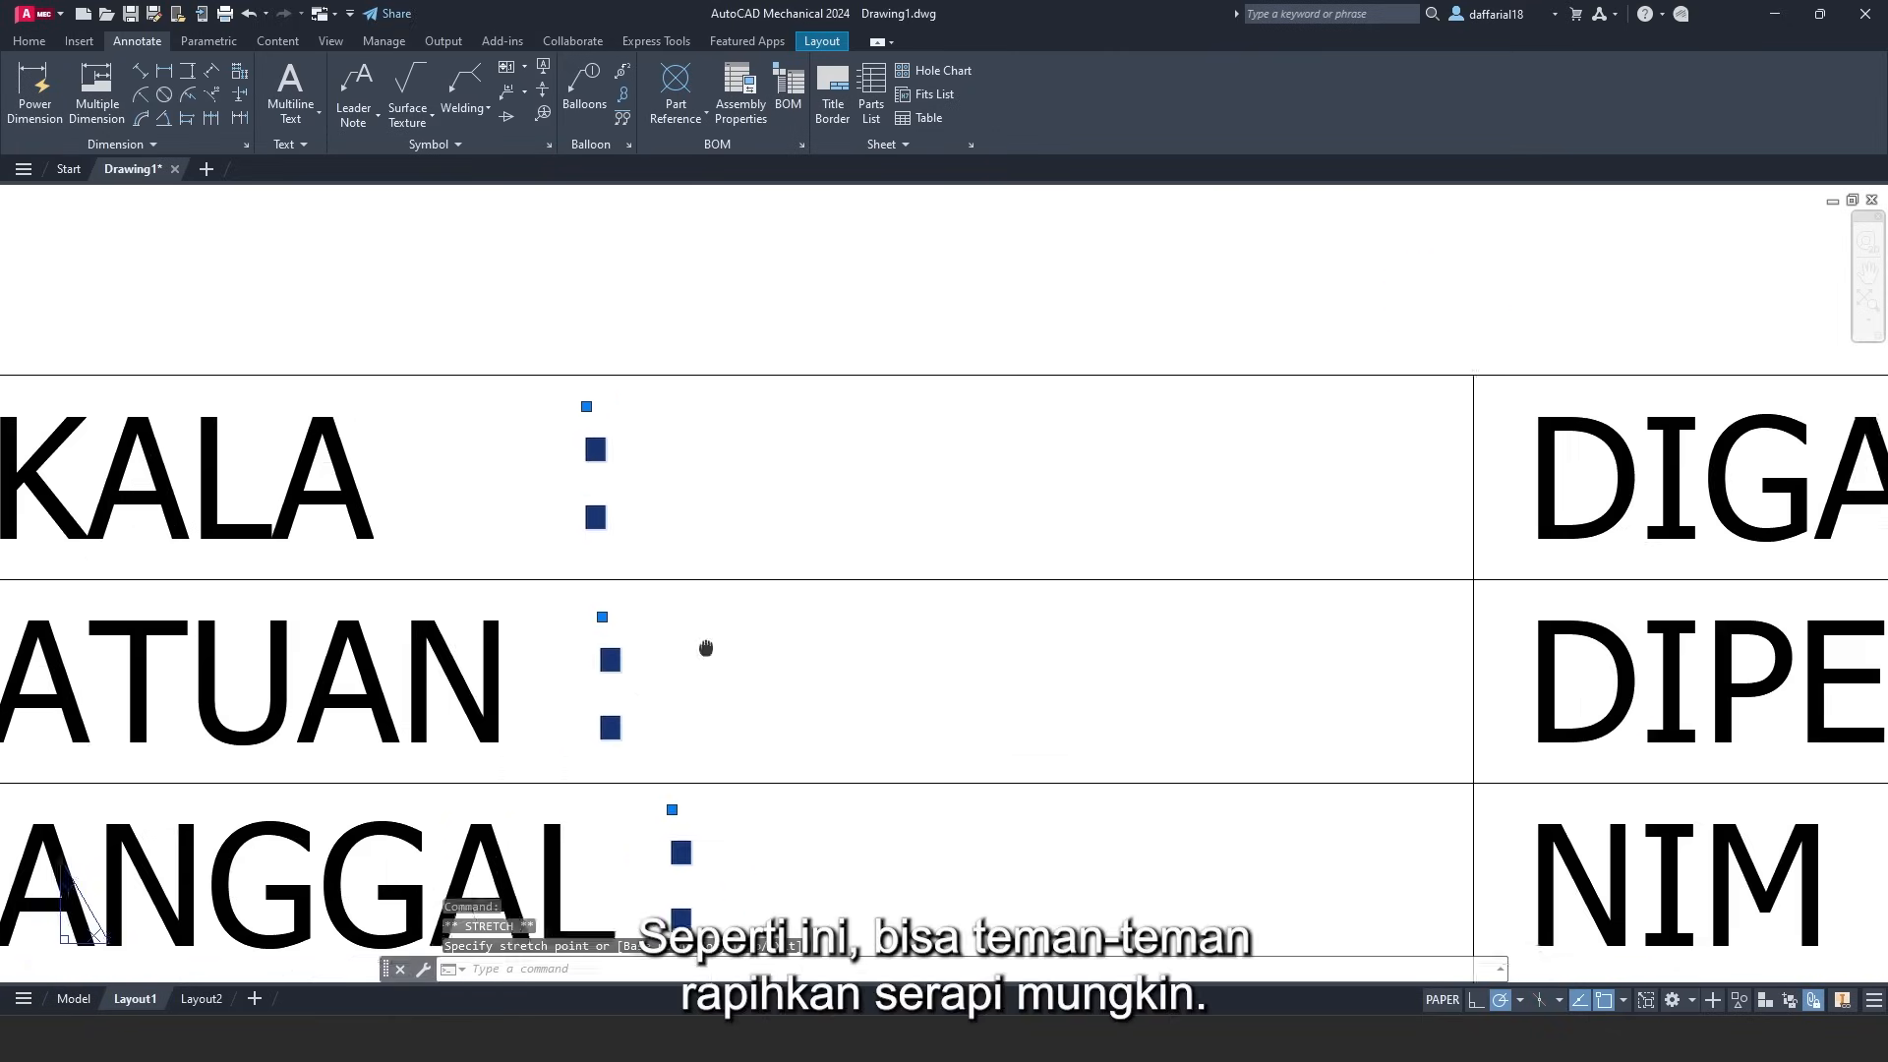
click(656, 593)
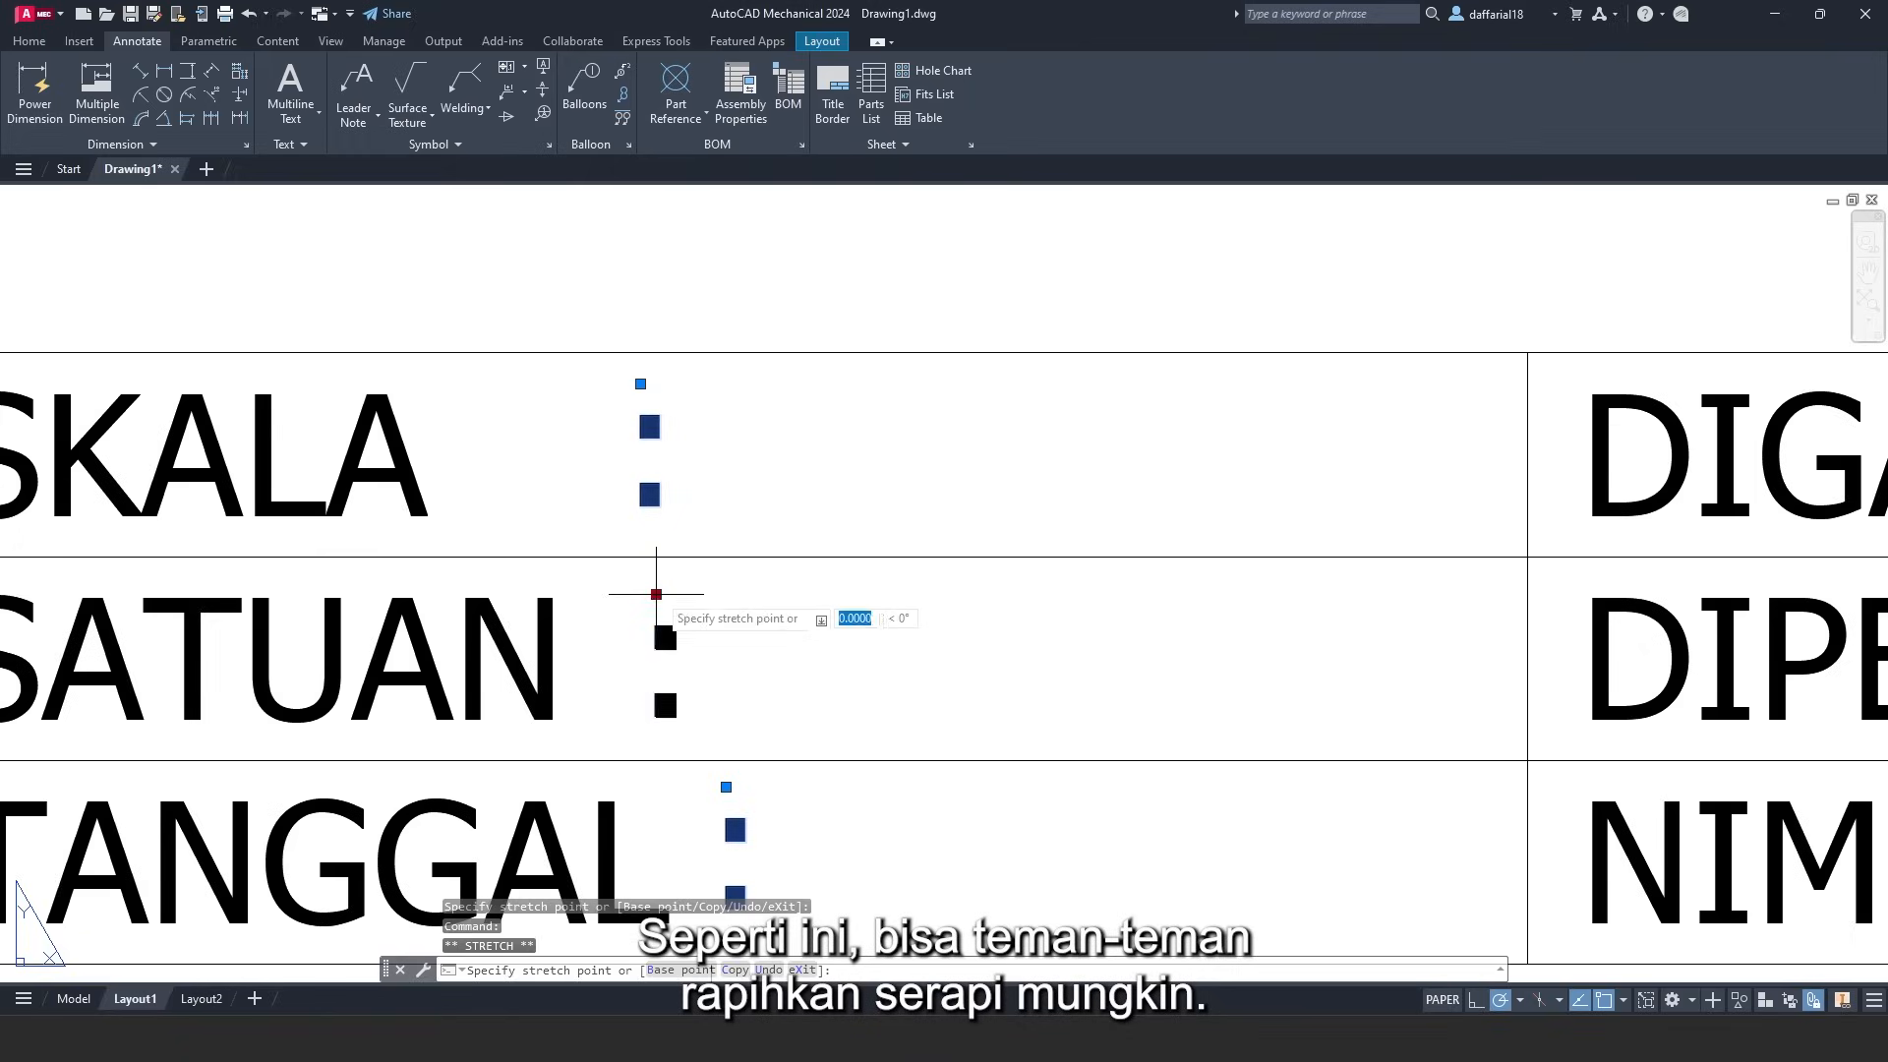
click(728, 594)
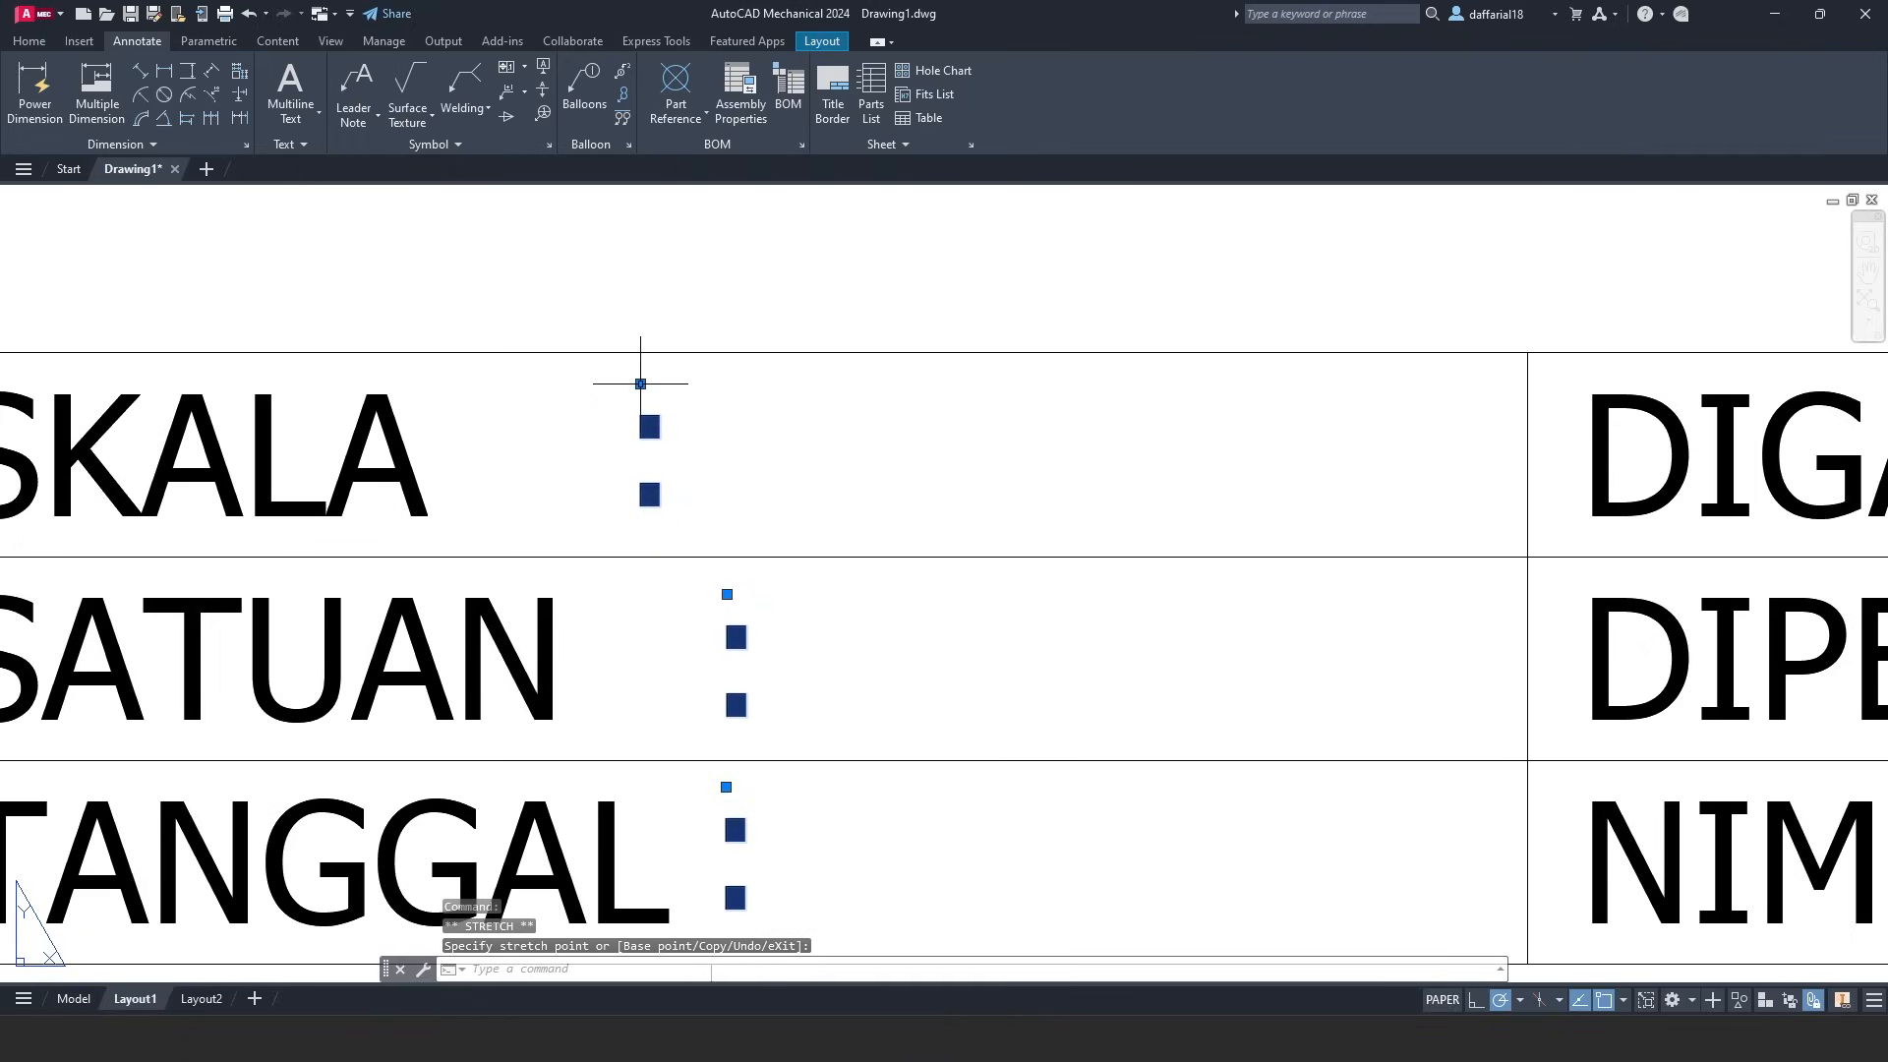
click(640, 384)
click(721, 384)
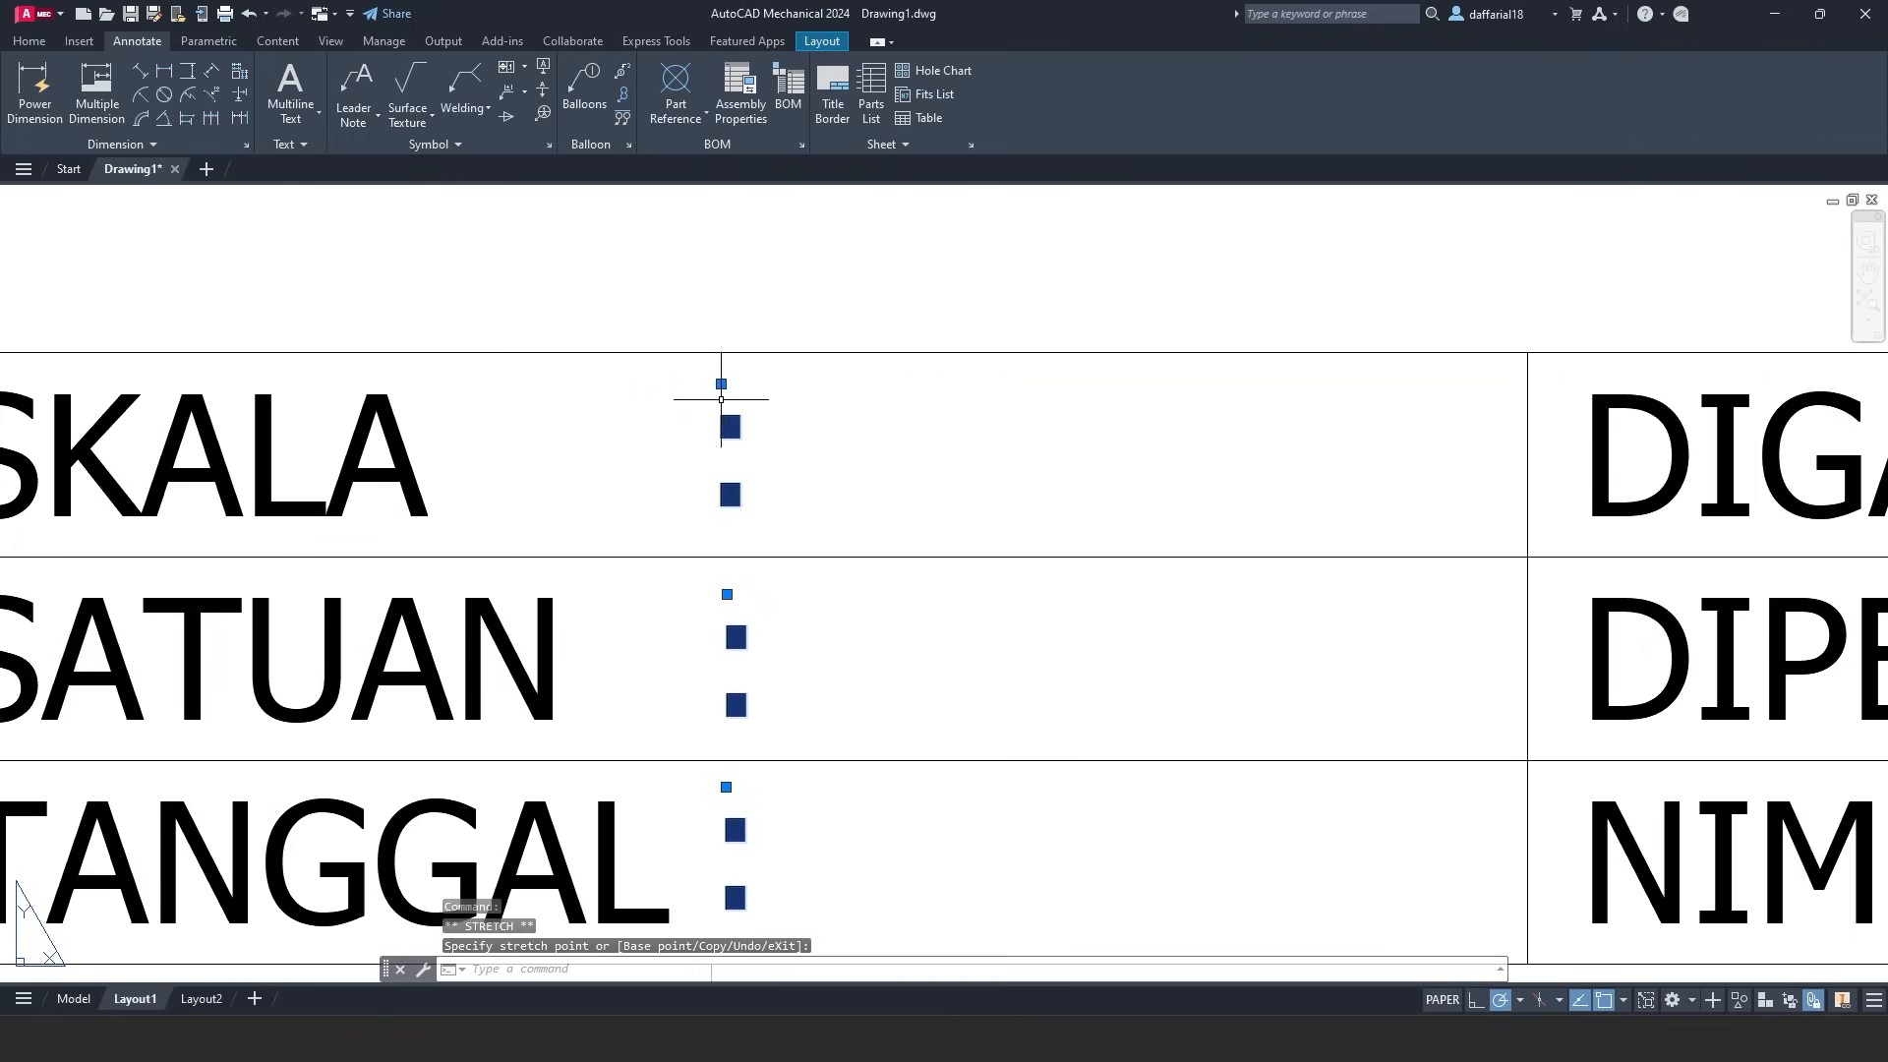
click(725, 787)
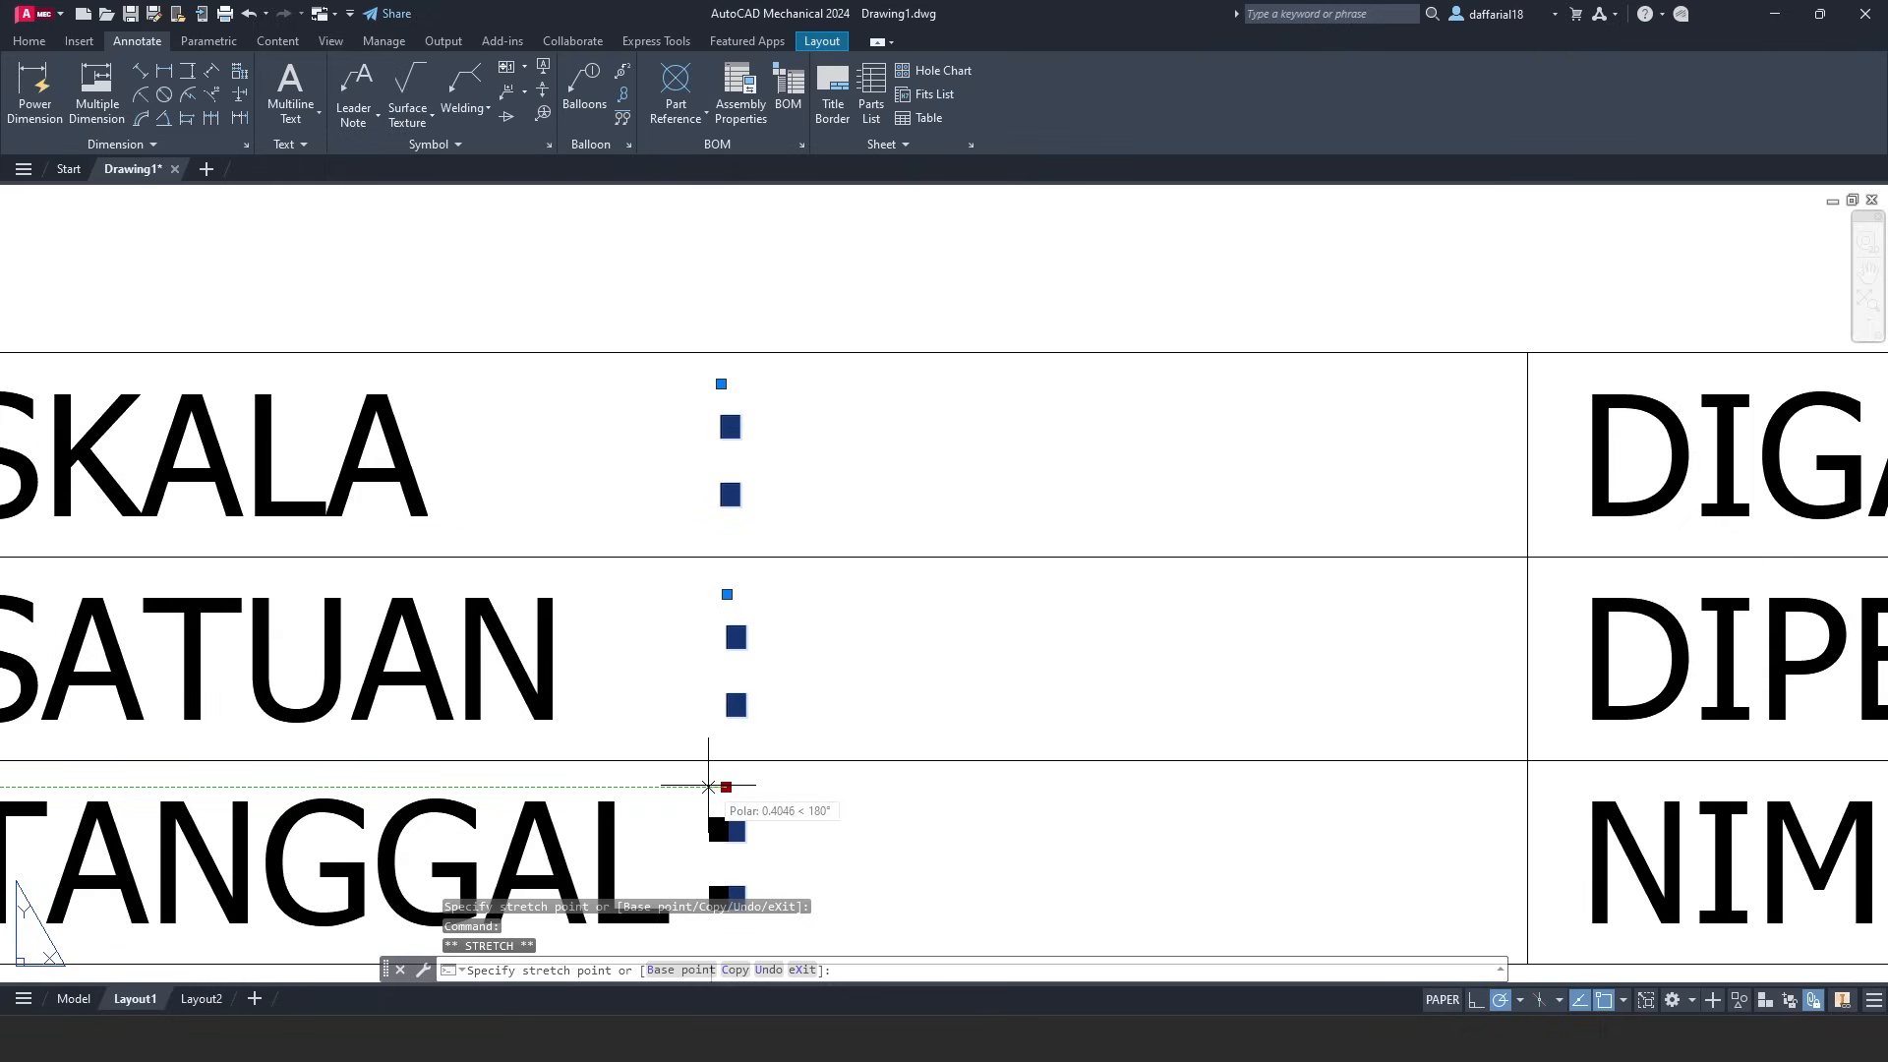
click(706, 786)
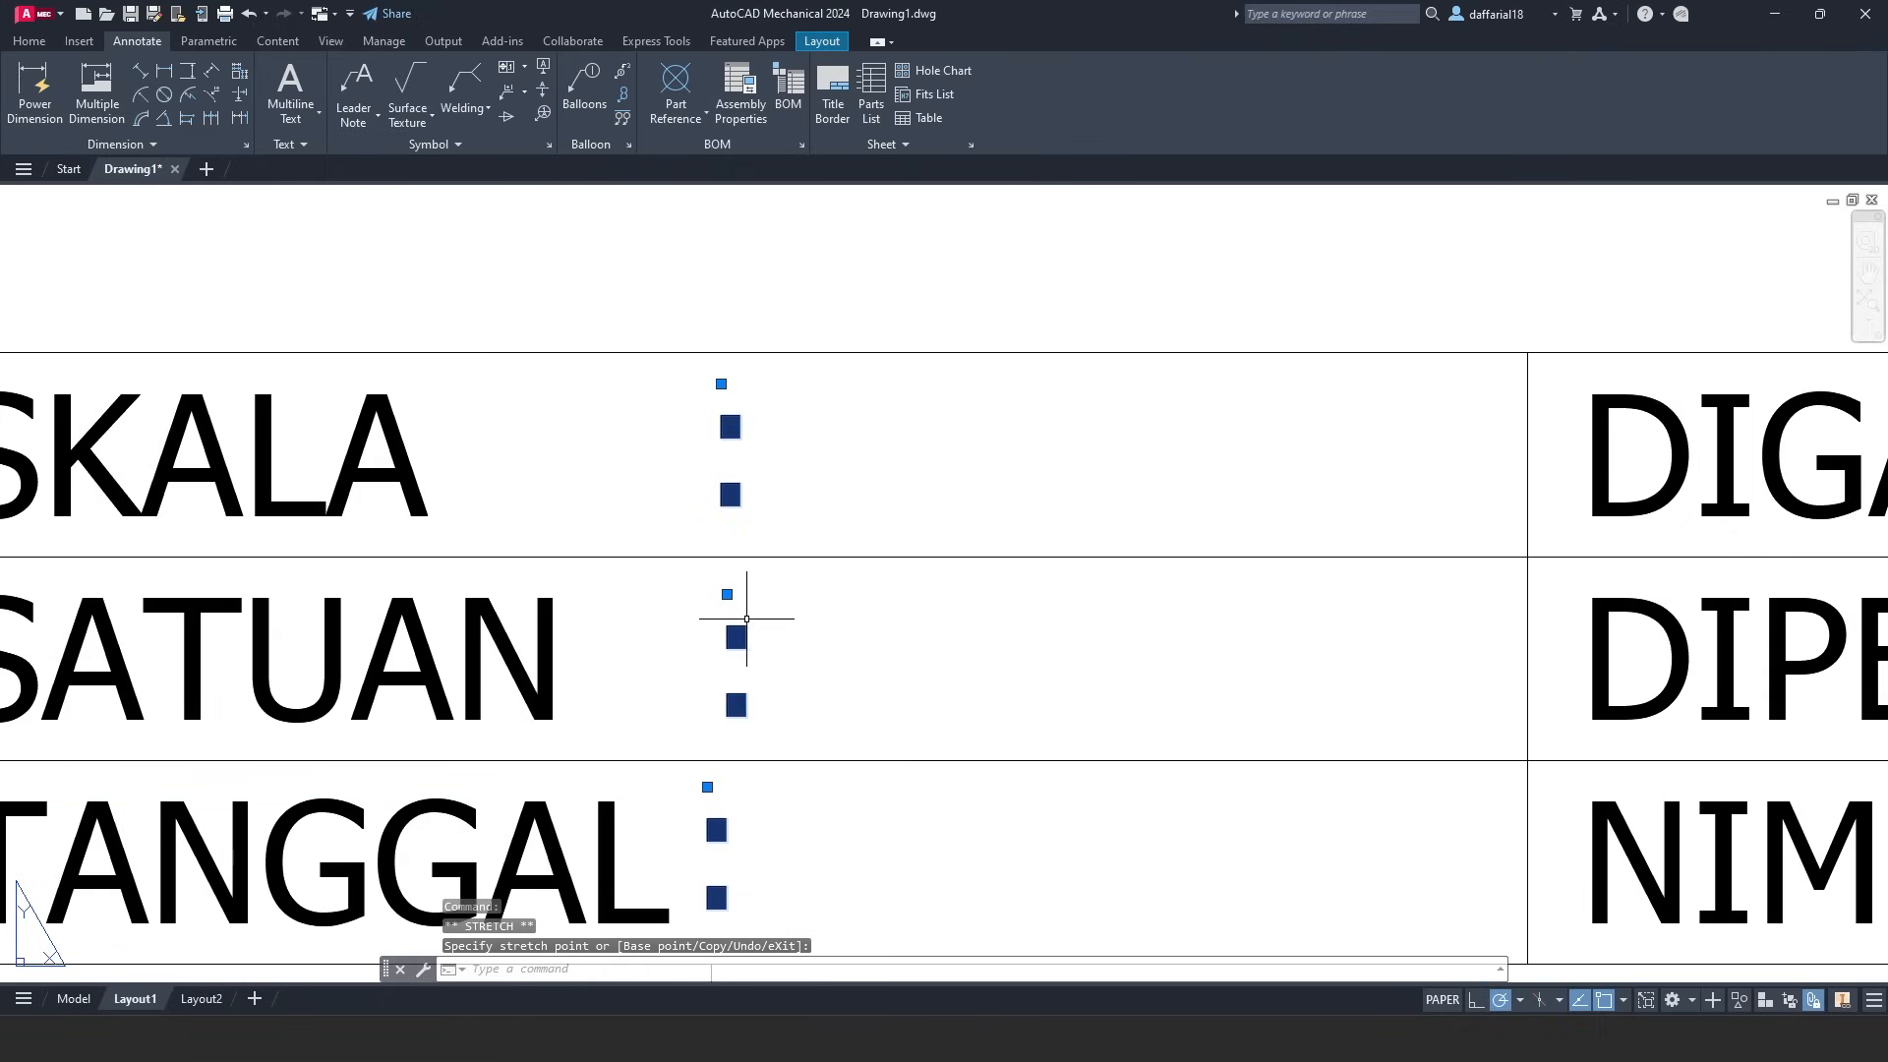
click(704, 593)
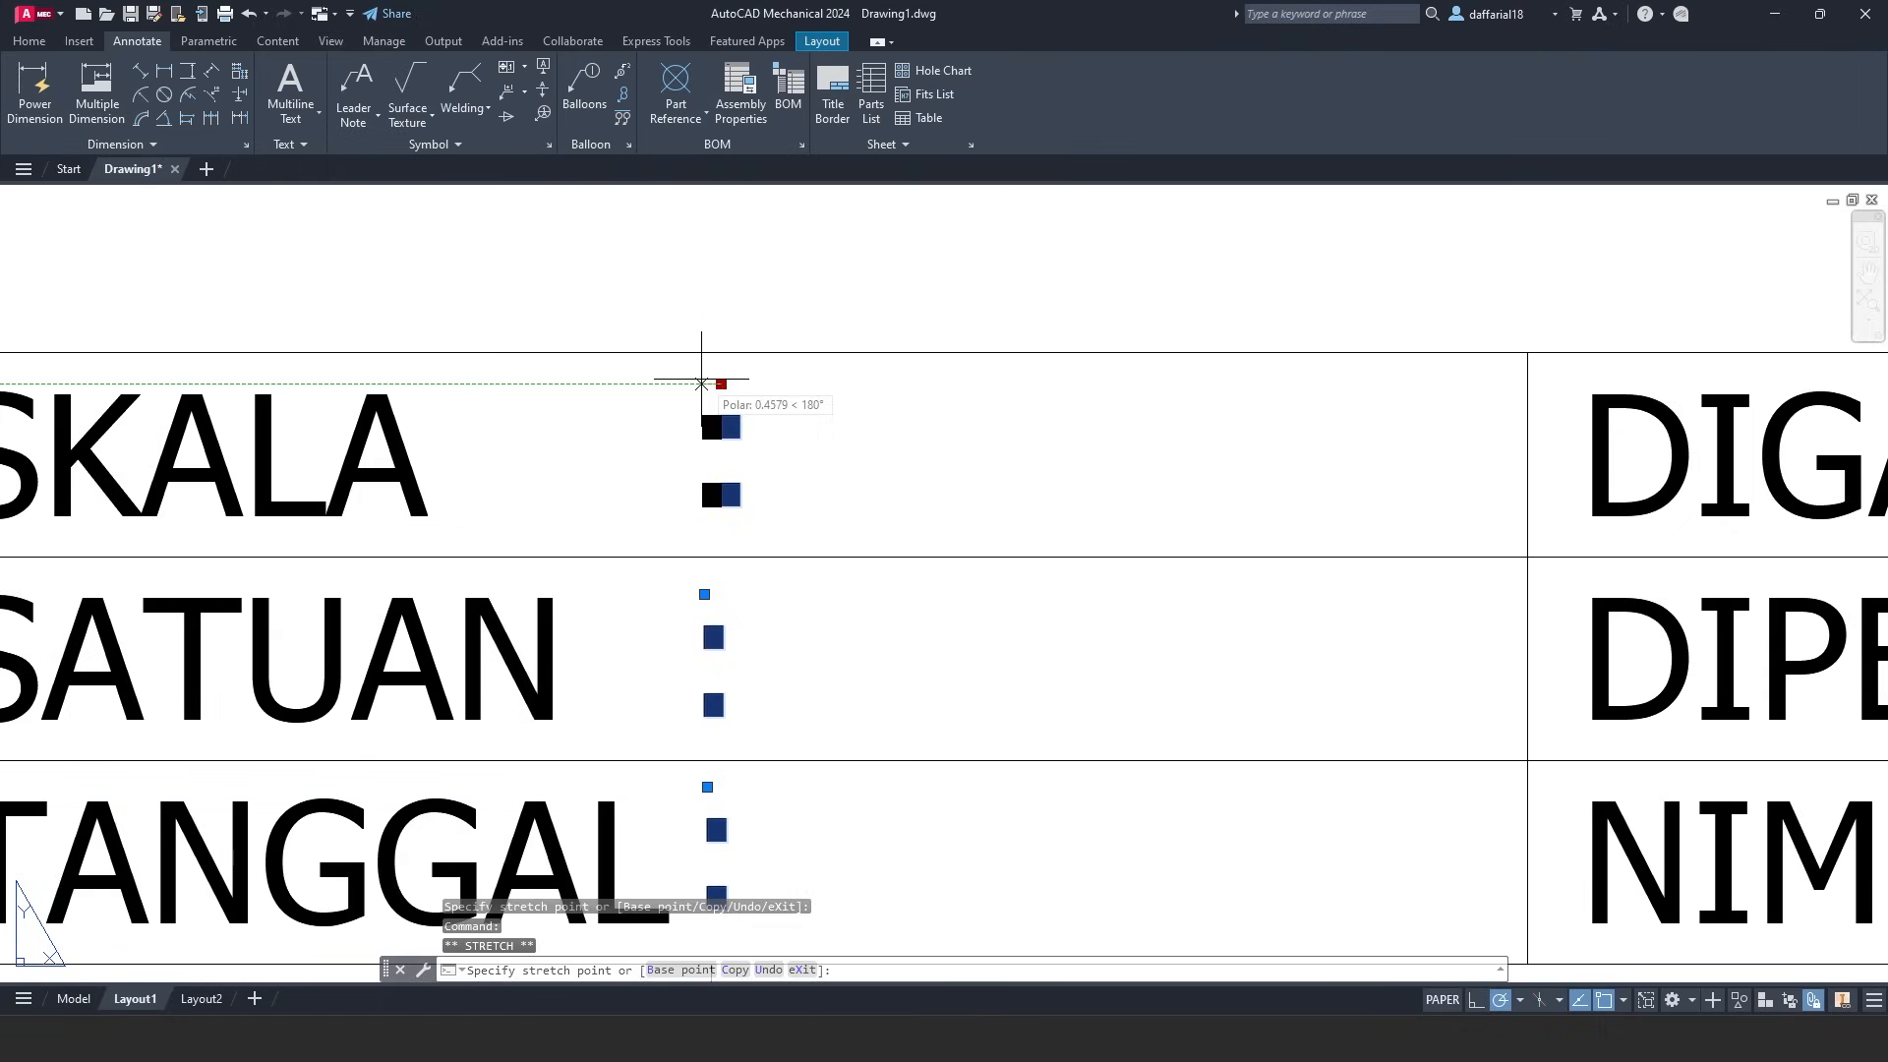
click(701, 384)
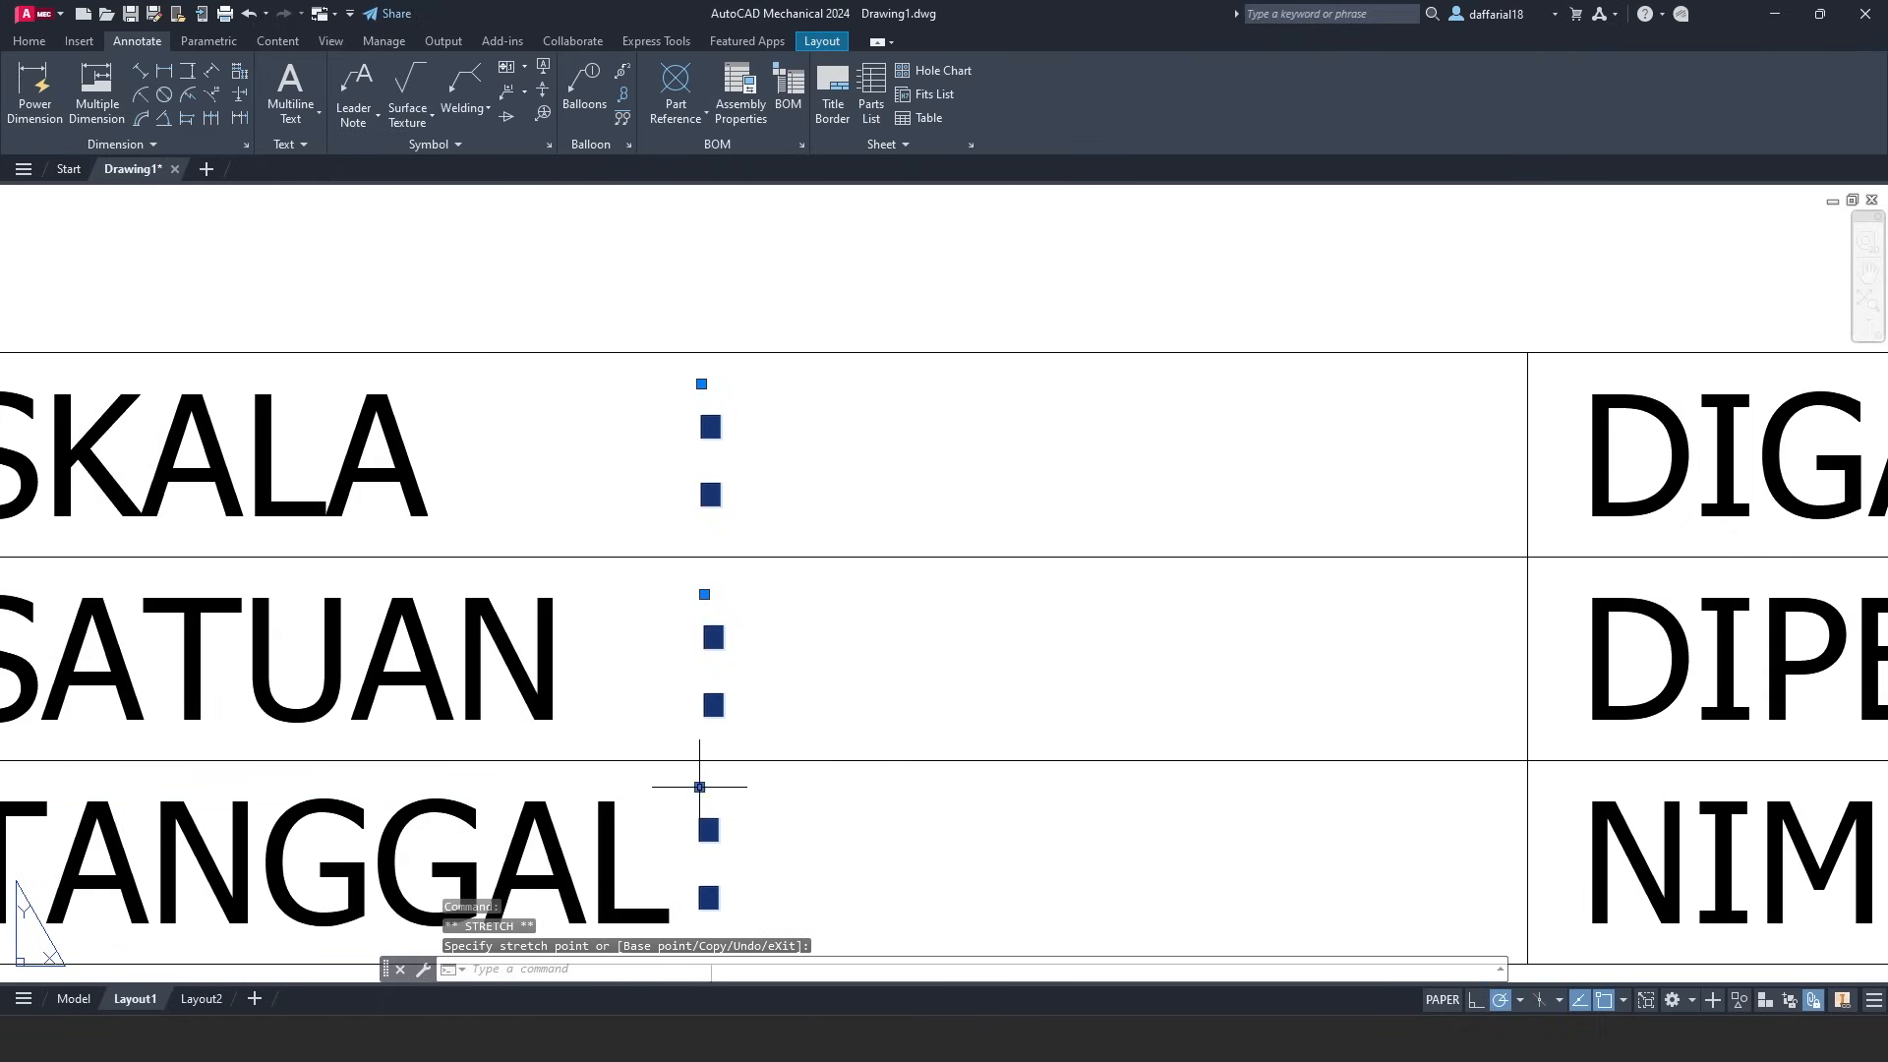
- Line the NIM colon up under the right-hand column colons, then zoom back out
mouse_move(1242, 624)
middle_down()
mouse_move(456, 600)
mouse_move(135, 555)
middle_up()
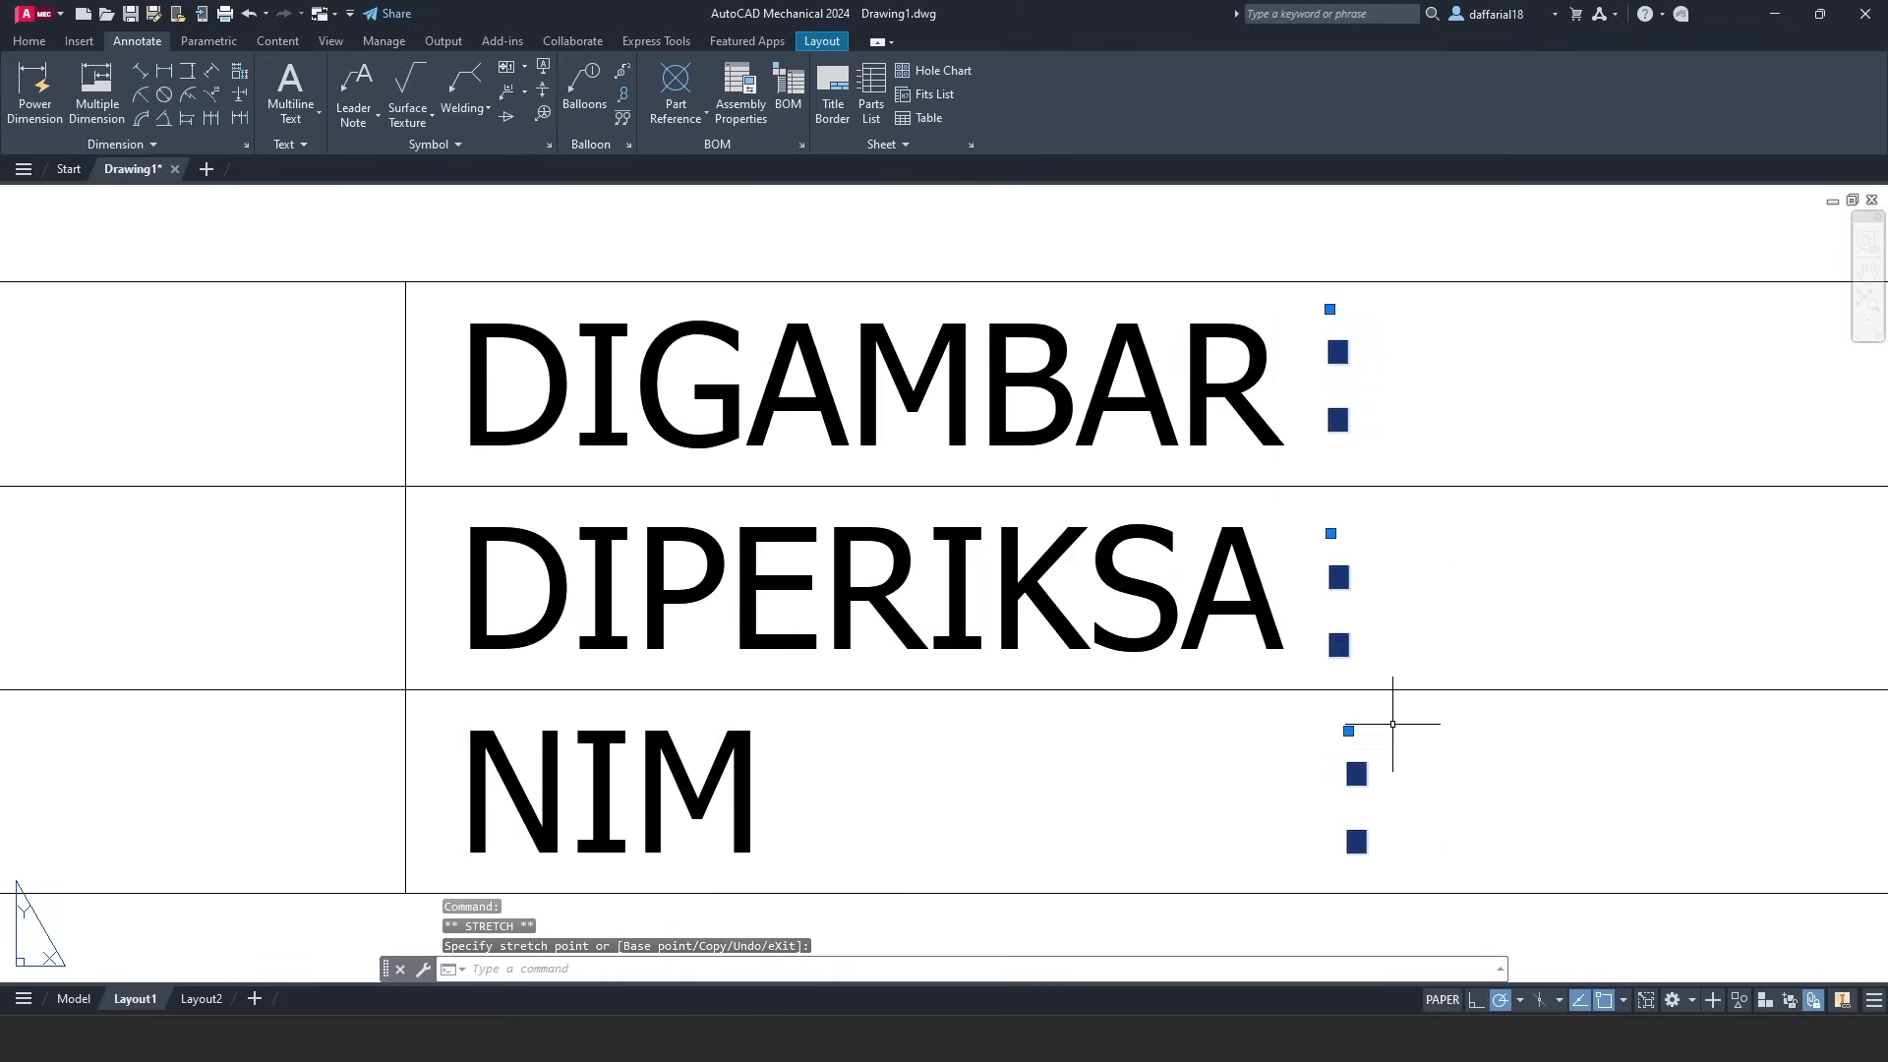
click(1334, 730)
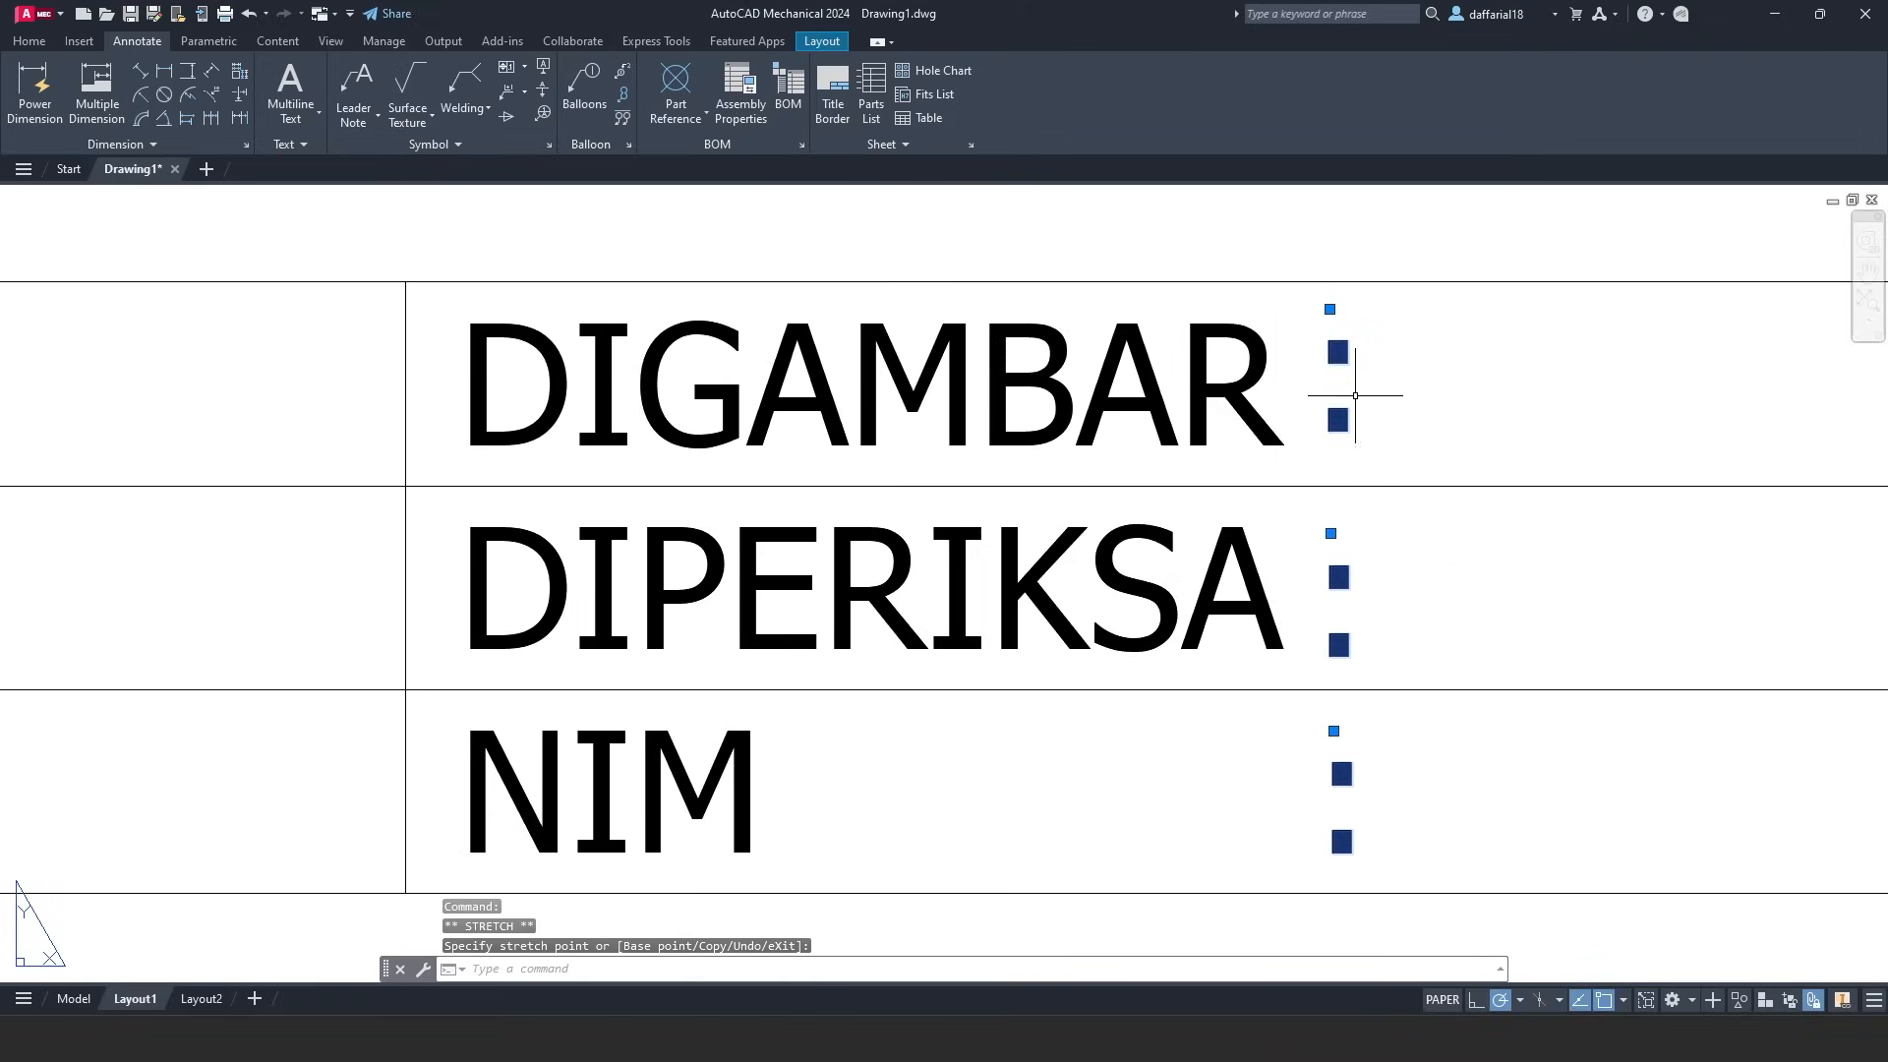
key(Escape)
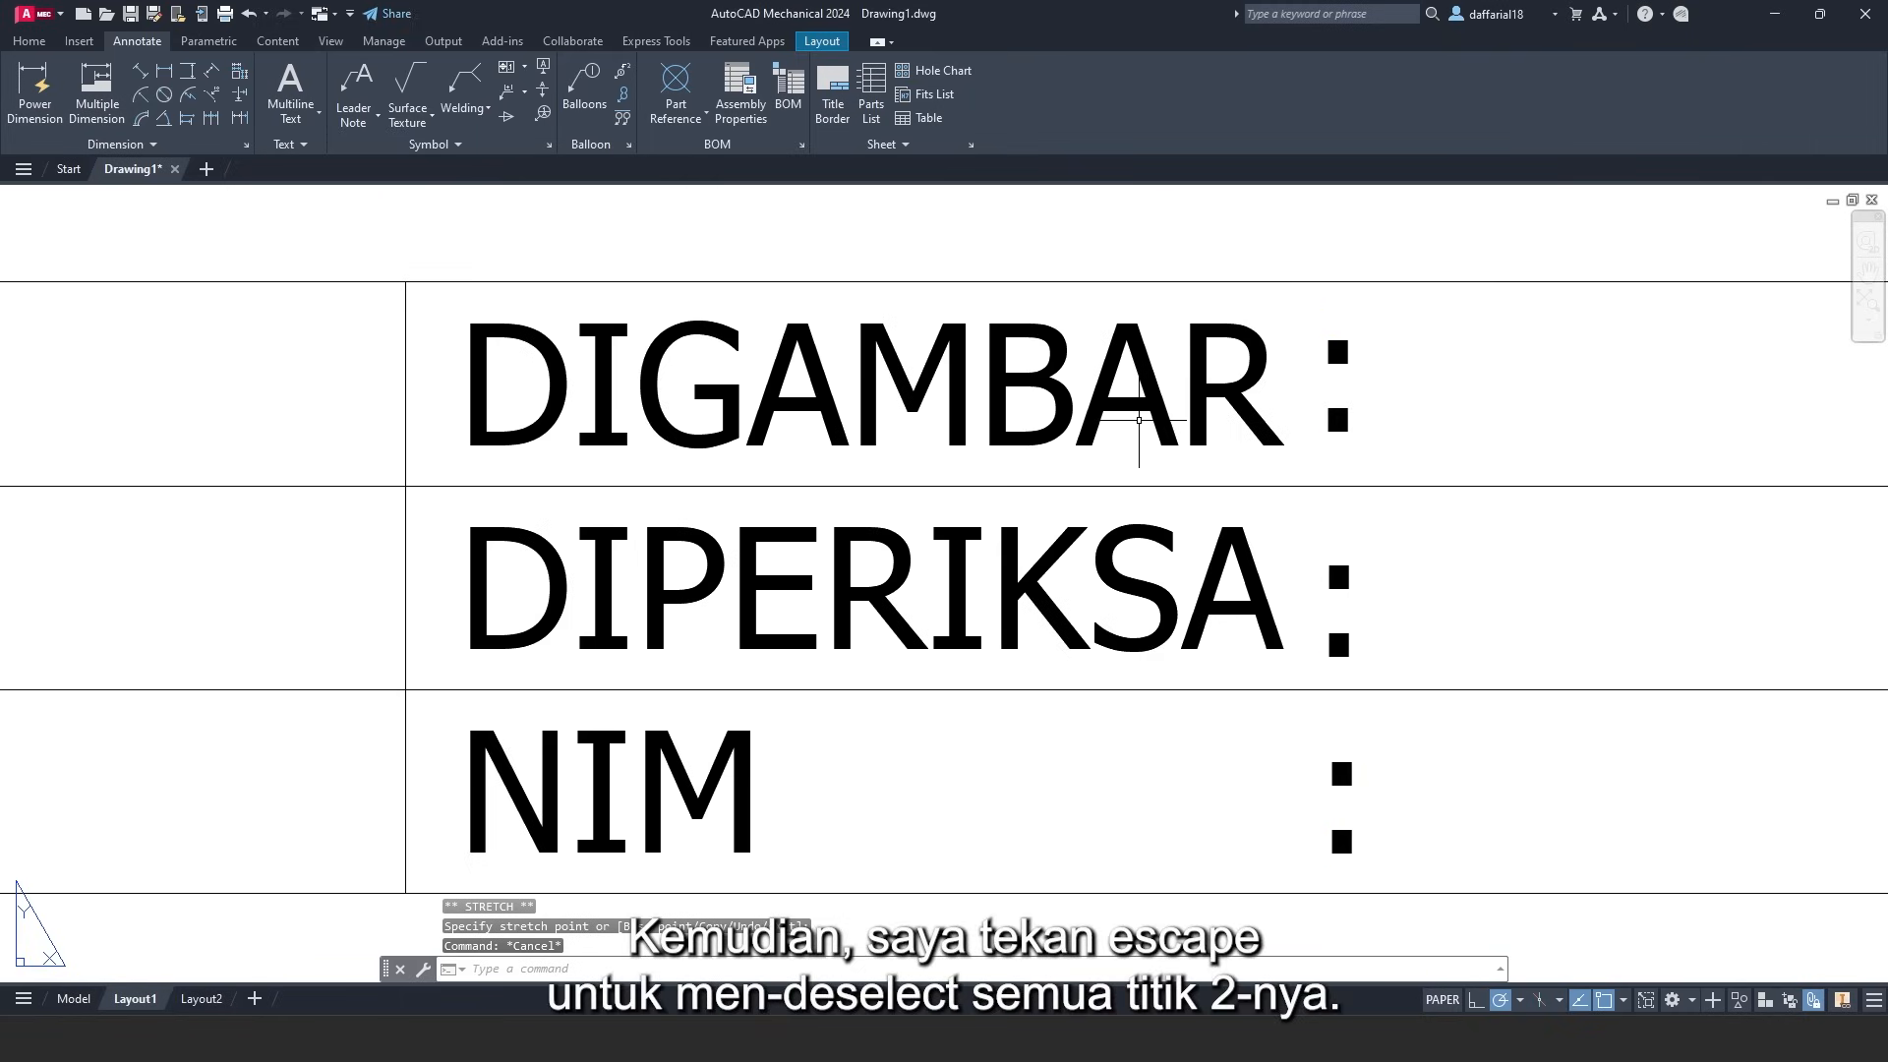
scroll(1033, 433, down, 5)
scroll(1028, 433, down, 3)
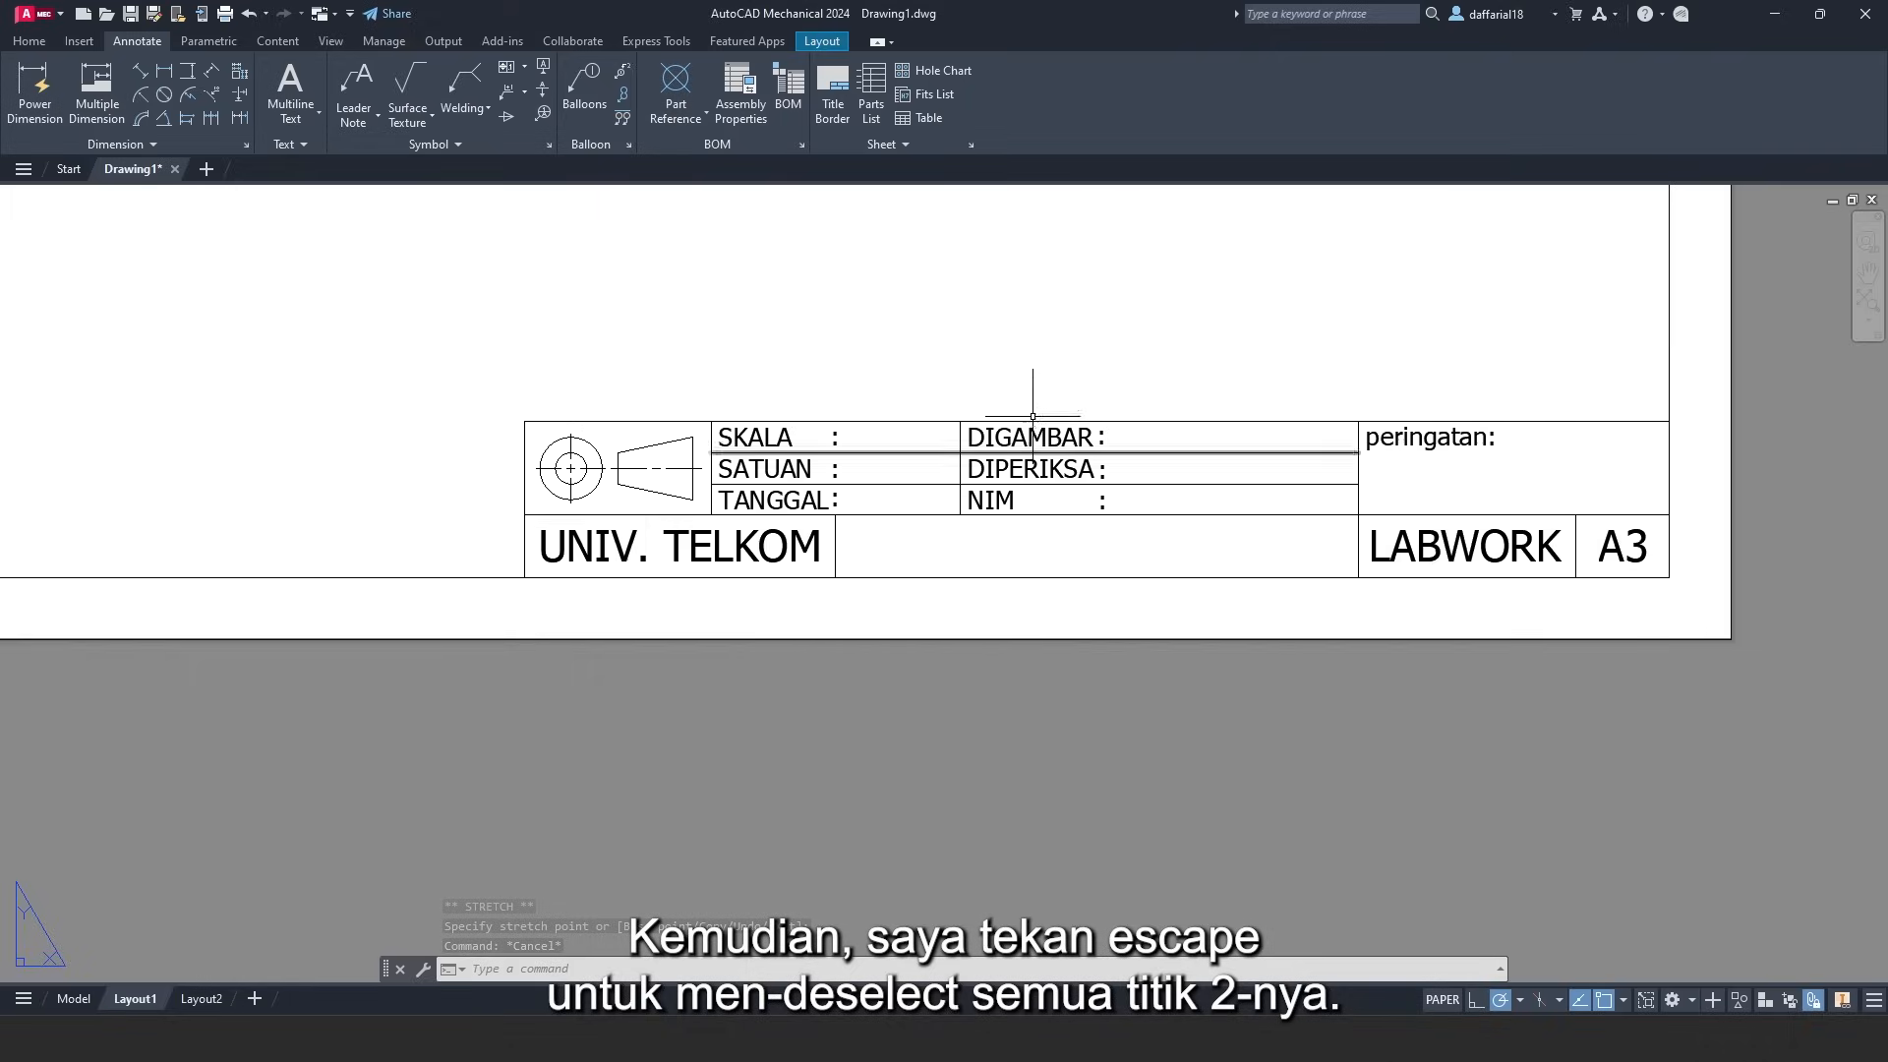
- Recenter the title block and bring up the Insert ribbon's block and attribute tools
middle_drag(995, 416, 997, 567)
middle_drag(1087, 529, 1042, 580)
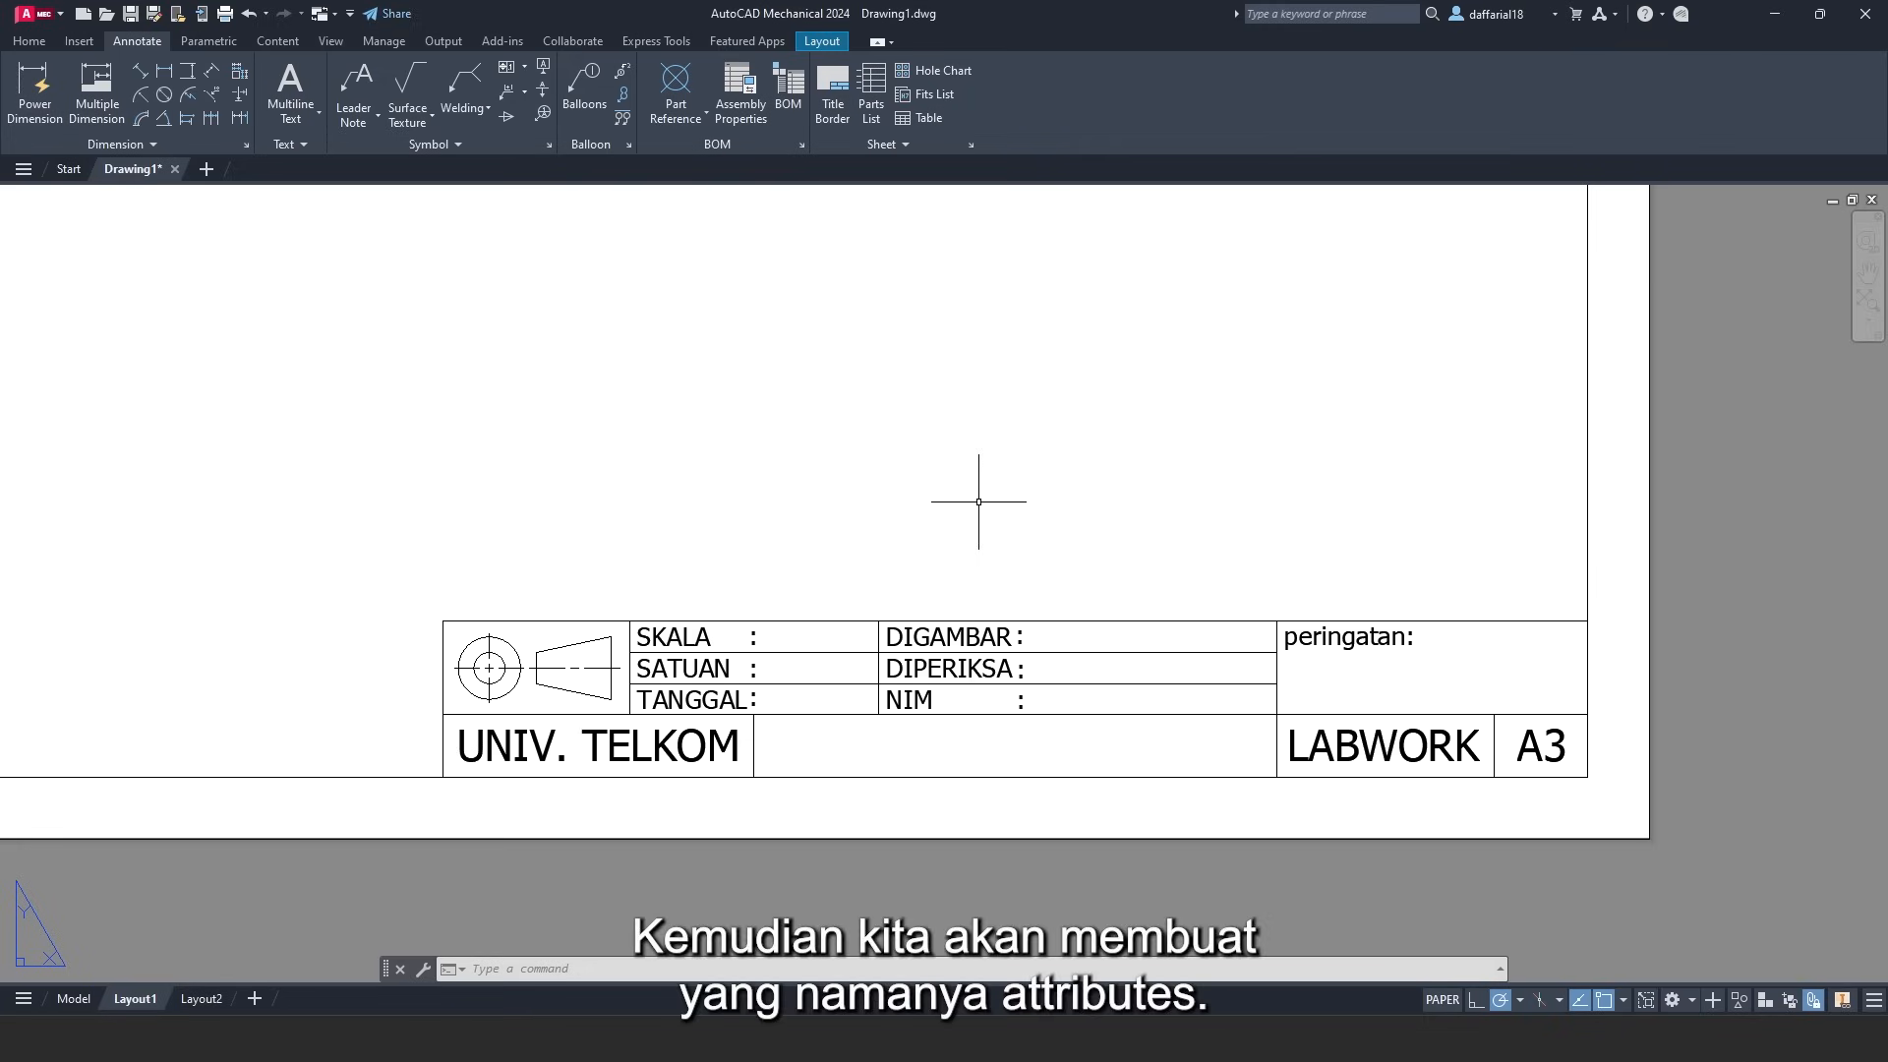
click(80, 41)
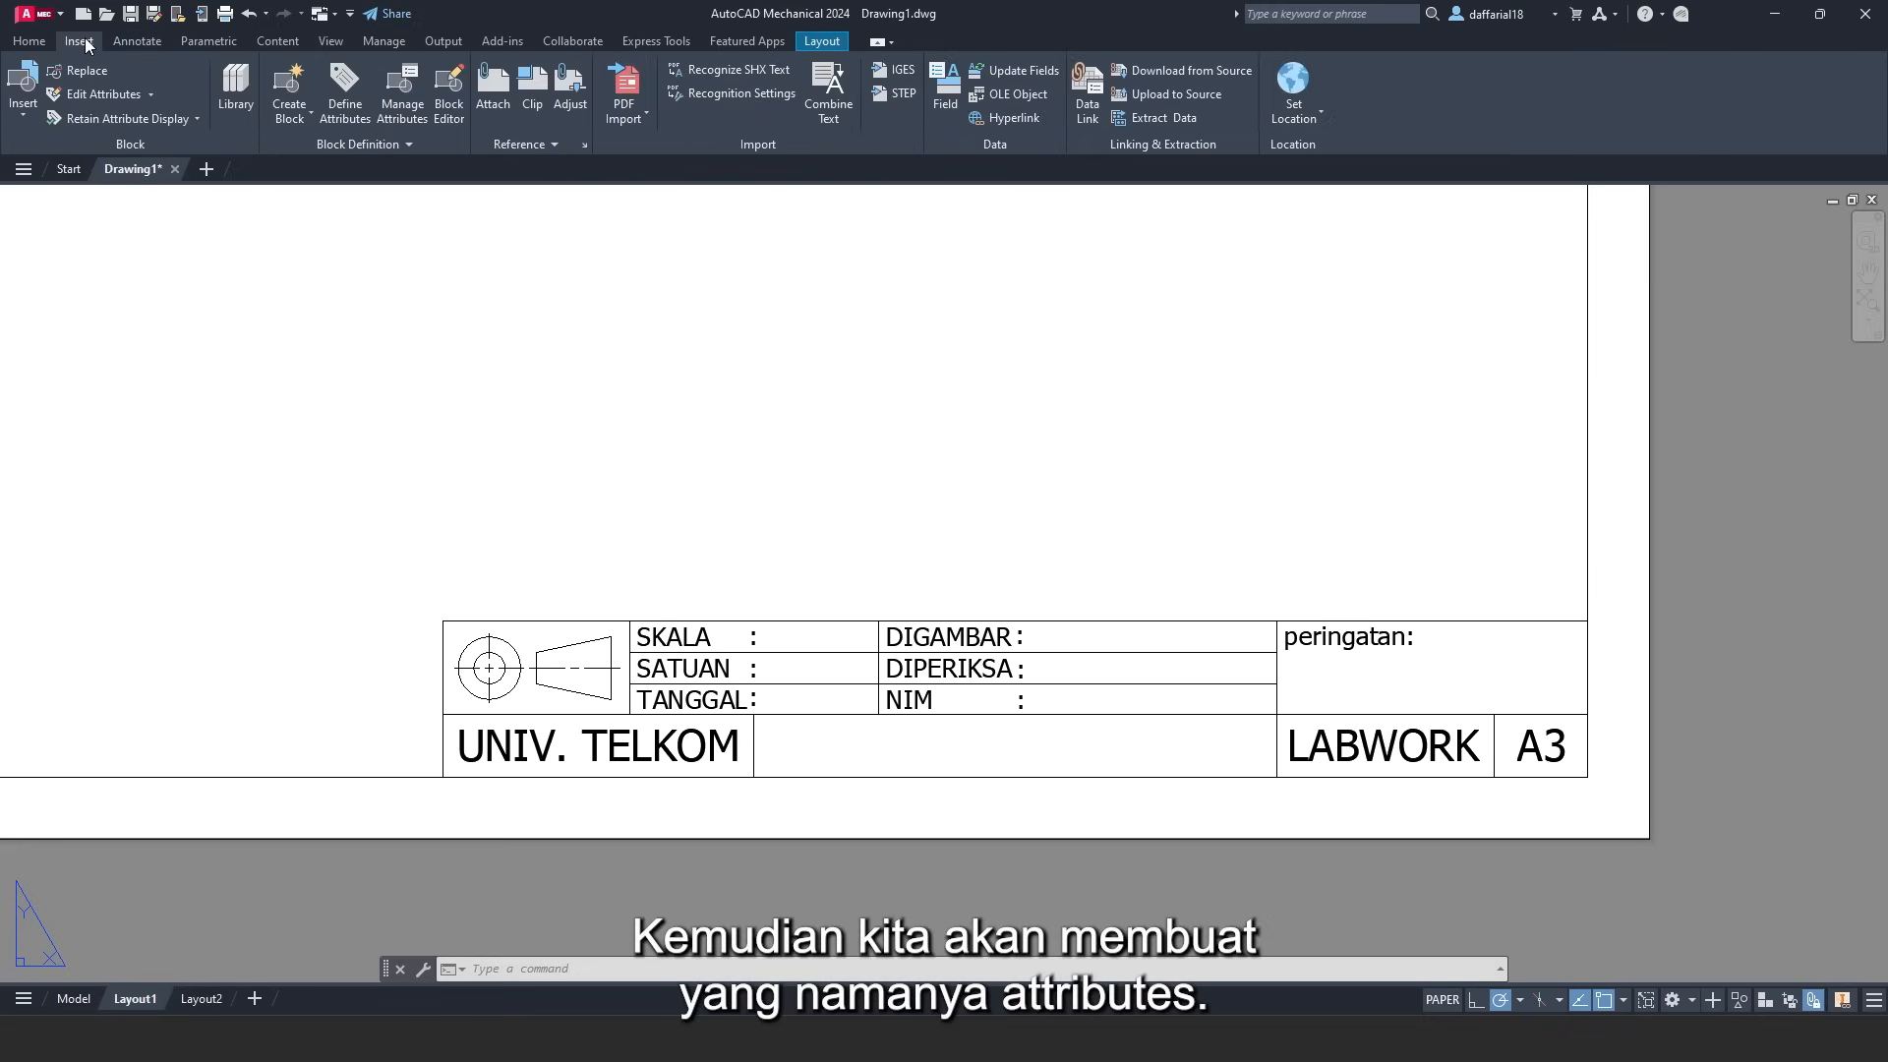
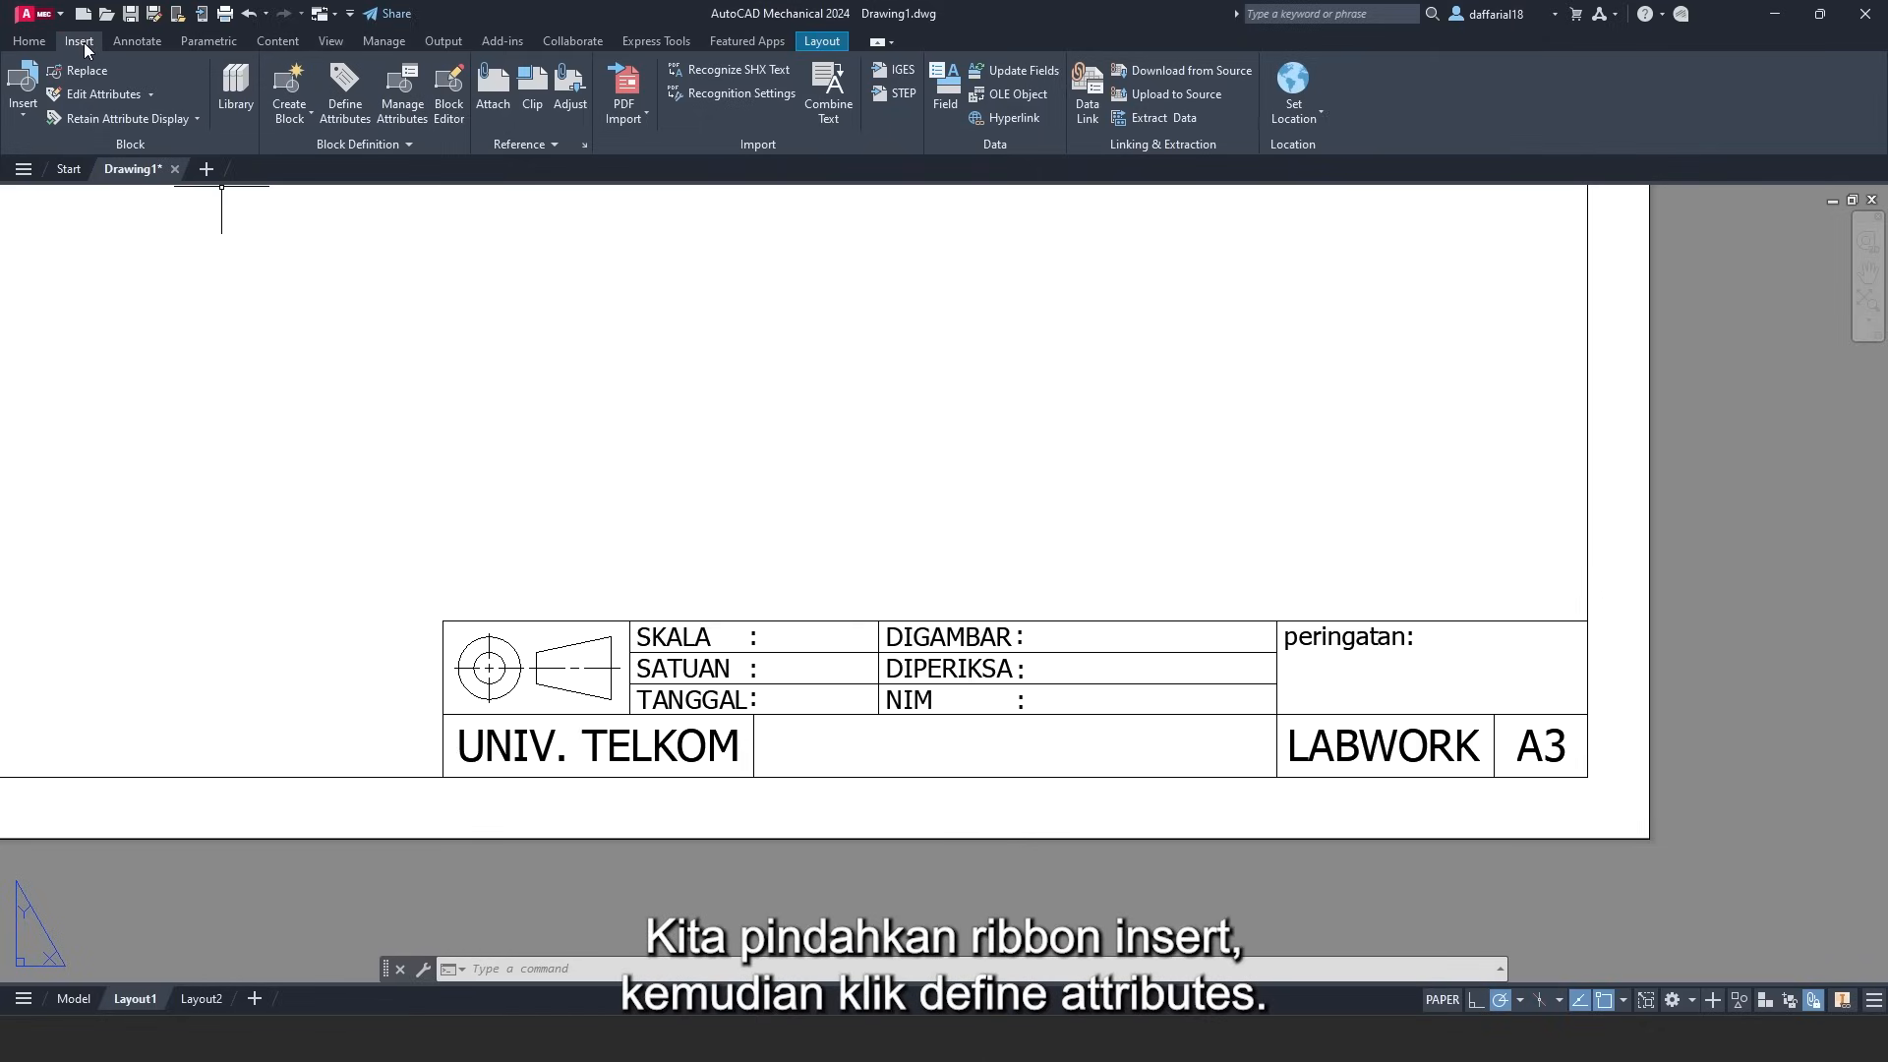
- Define a Center-justified DRAWING_NAME attribute in Lower-Box style, with tag and default DRAWING_NAME
click(357, 108)
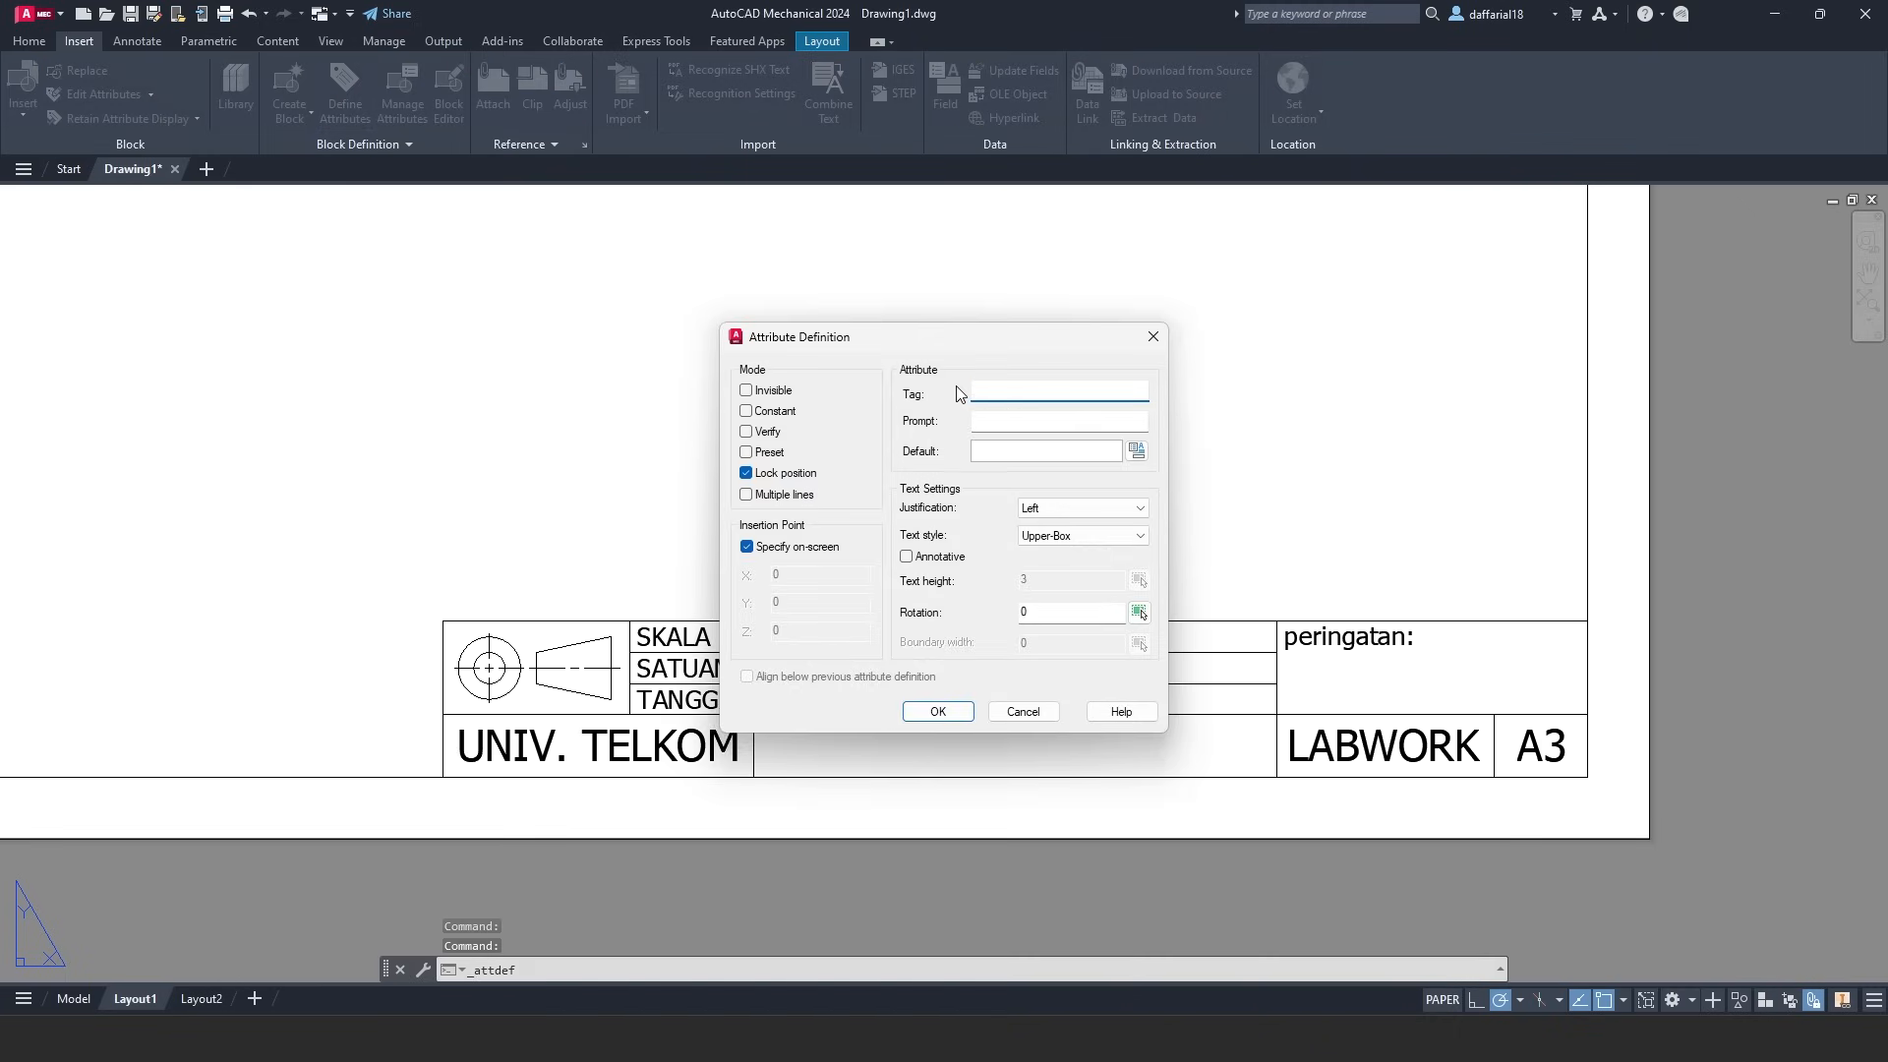
click(1038, 547)
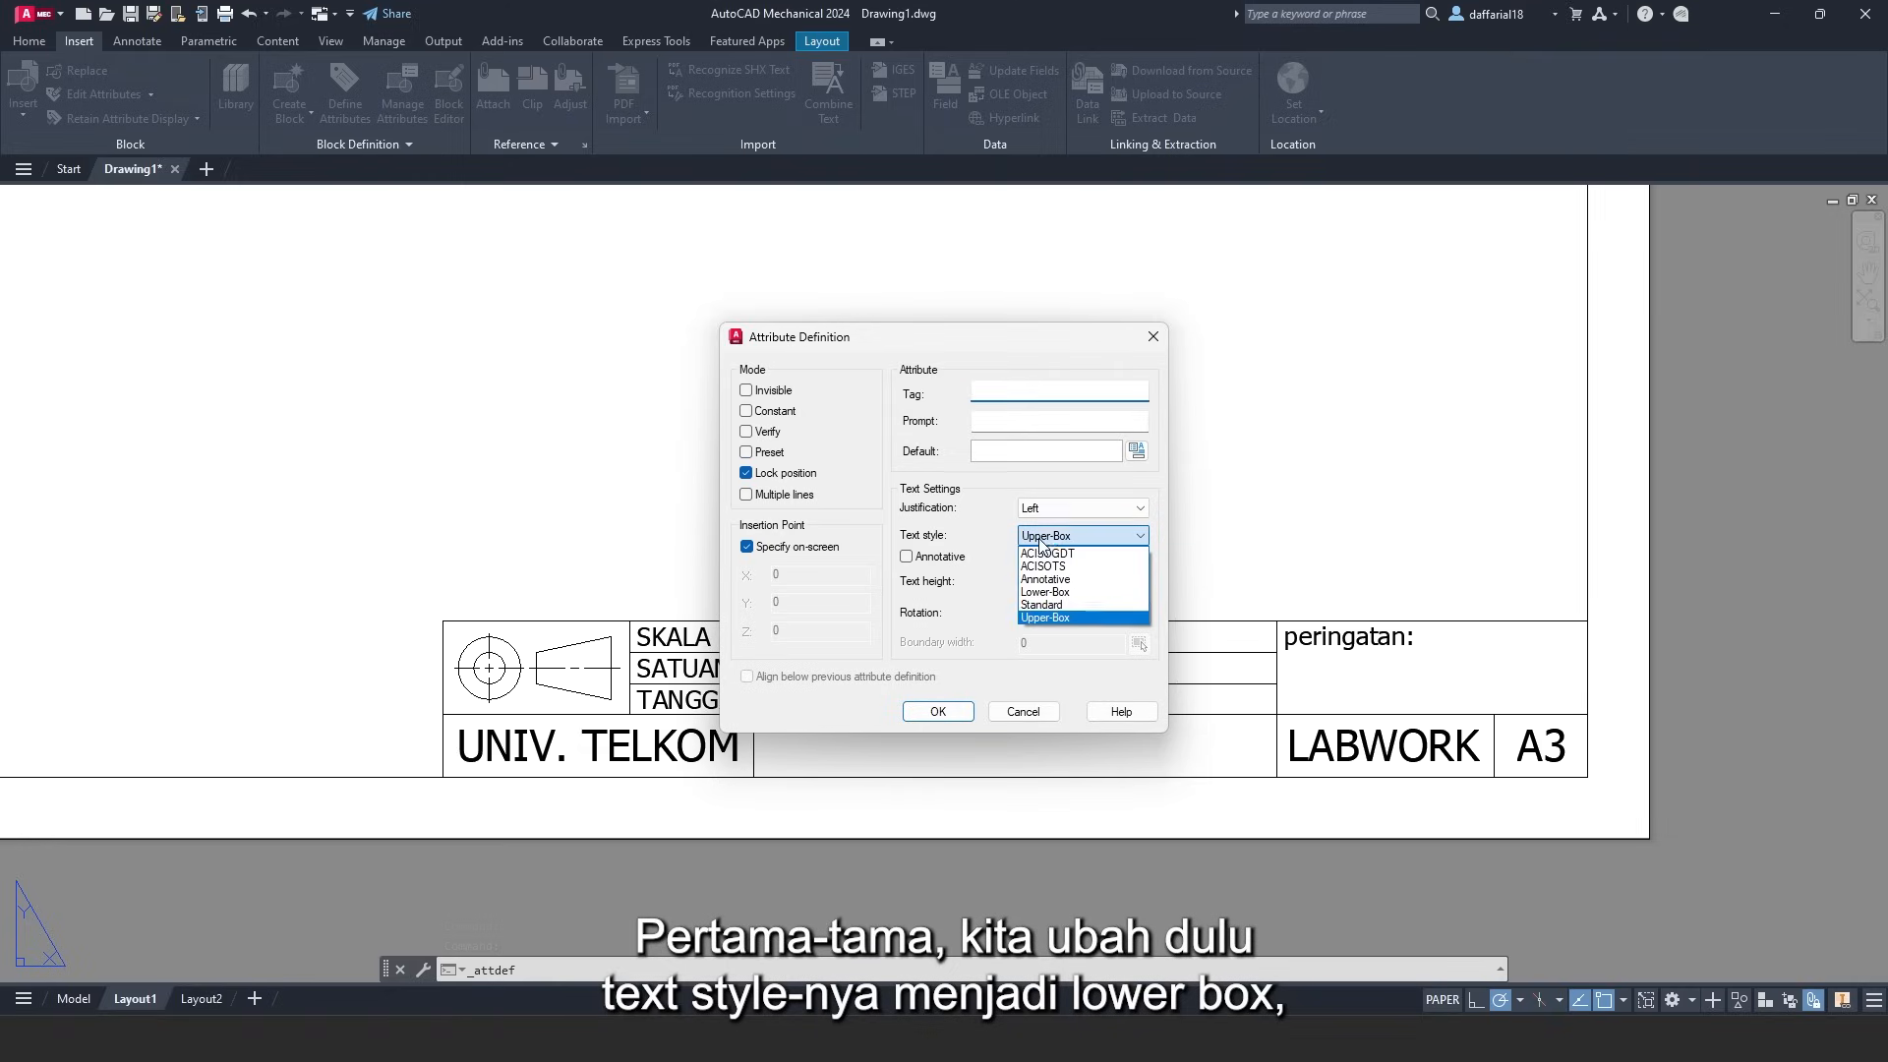
click(1044, 592)
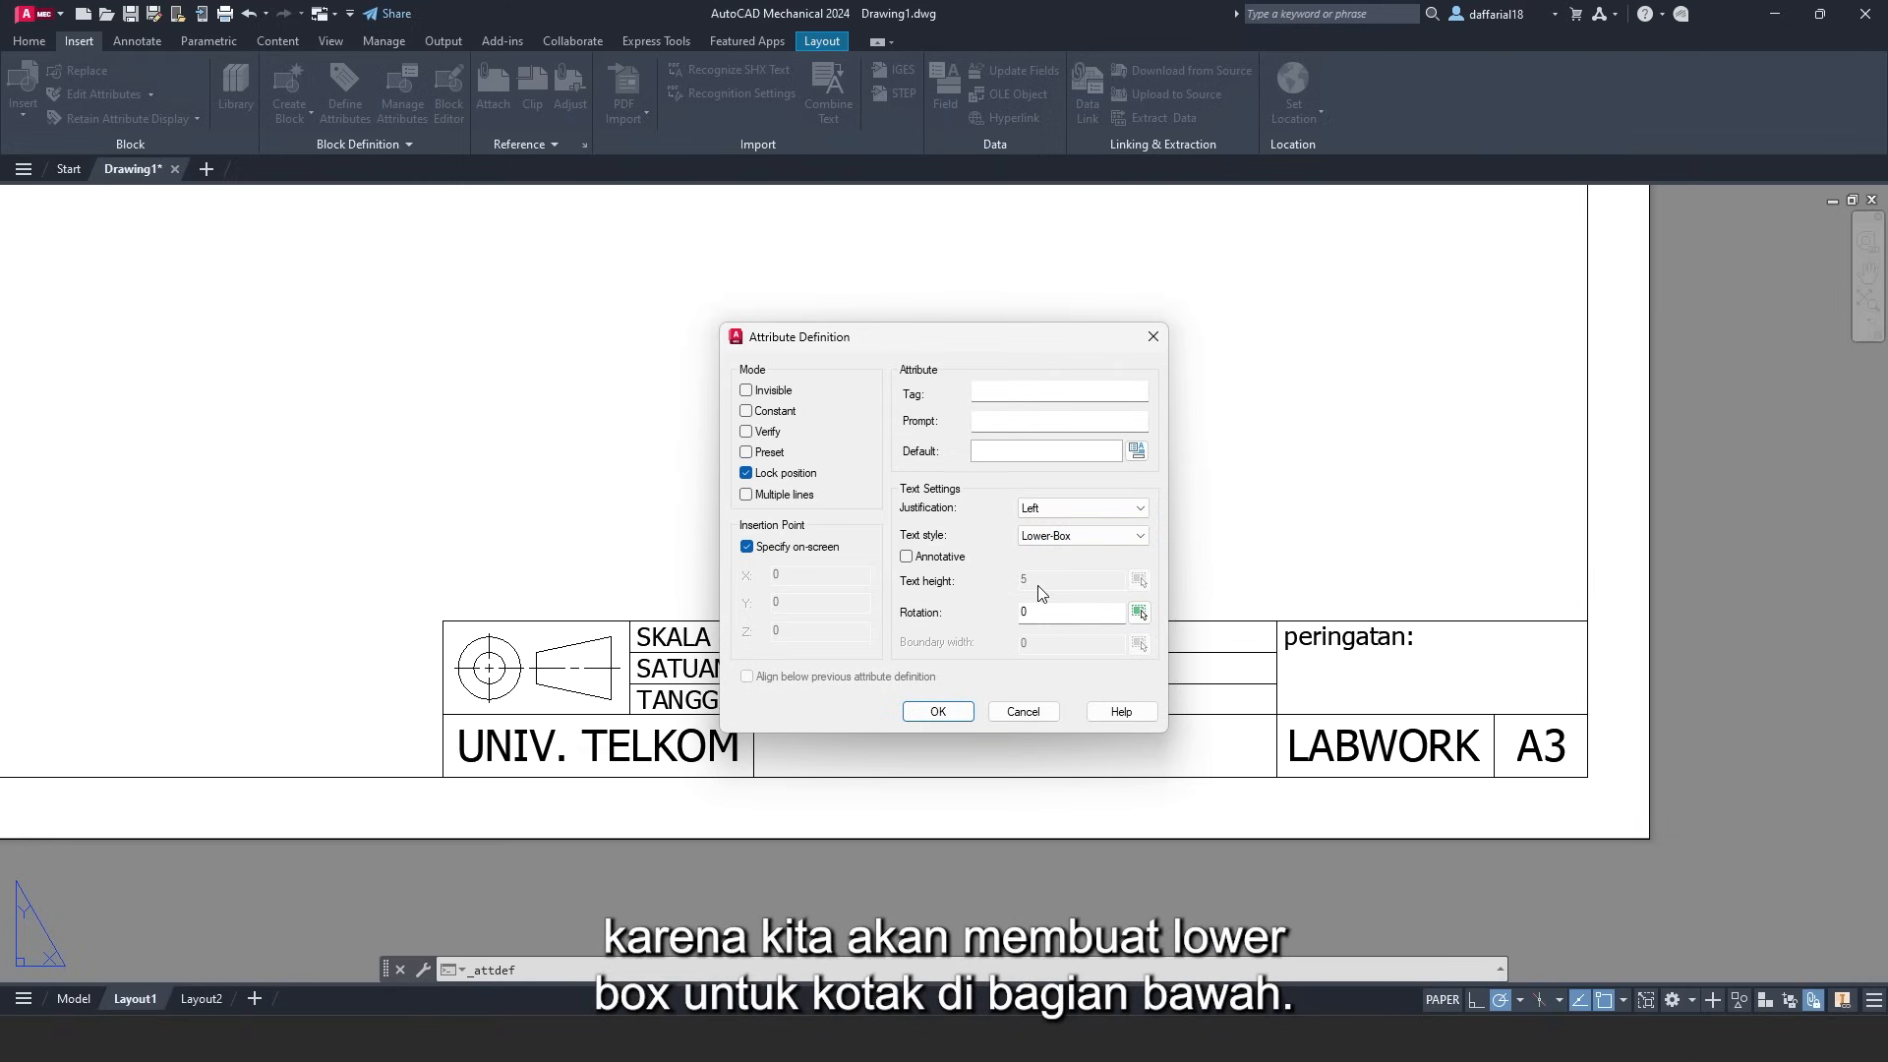
click(1047, 509)
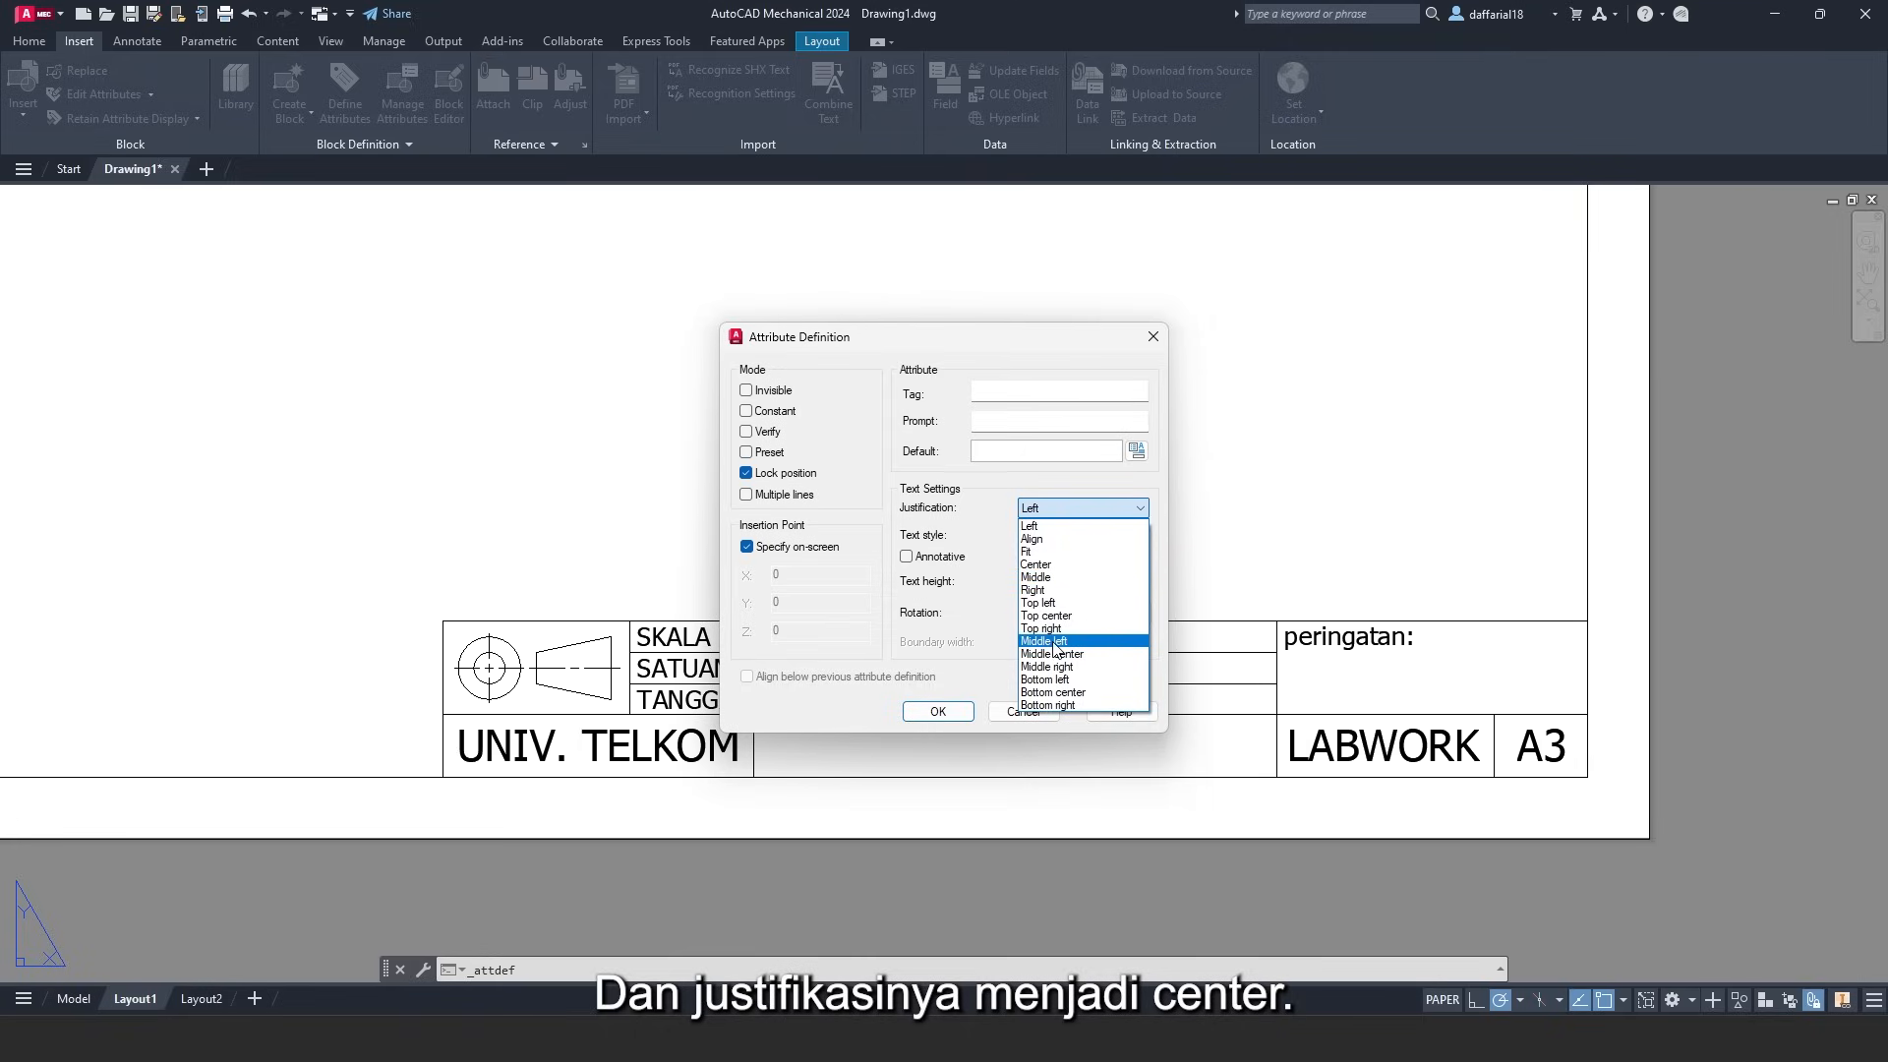
click(1040, 565)
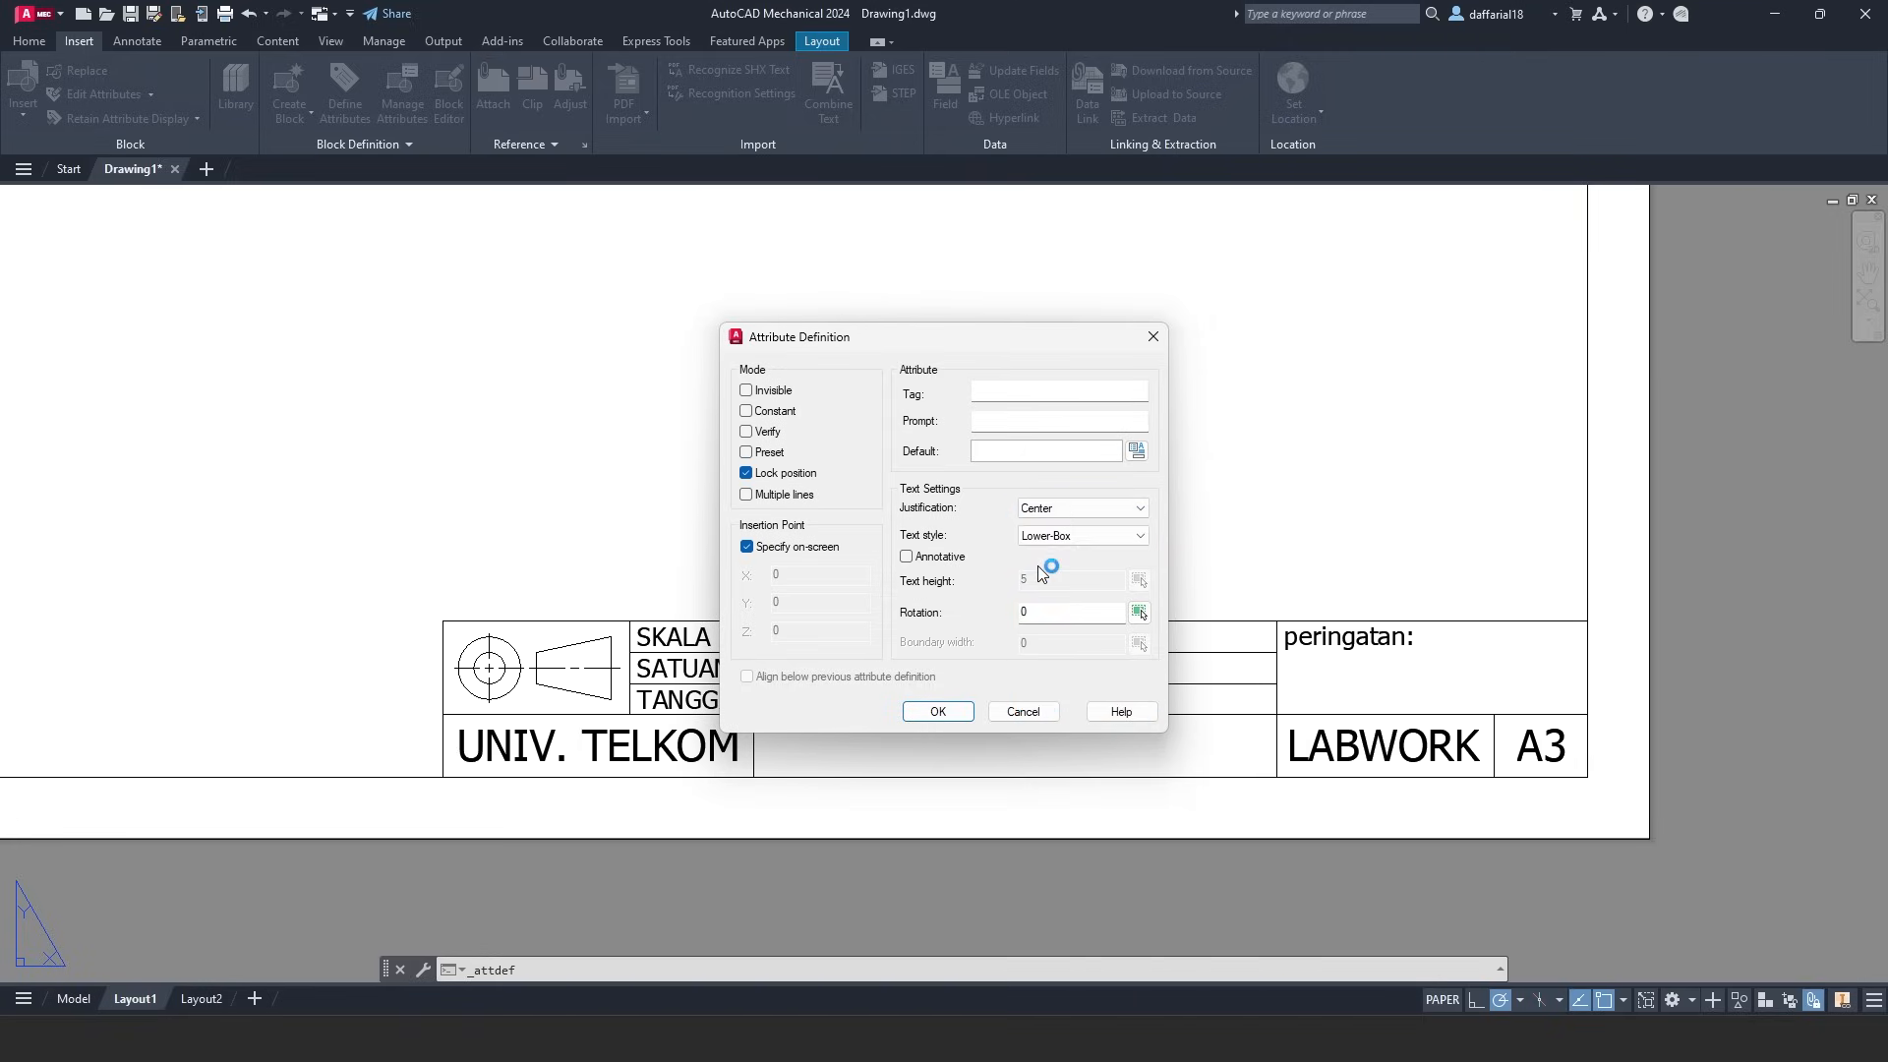
click(999, 387)
click(986, 452)
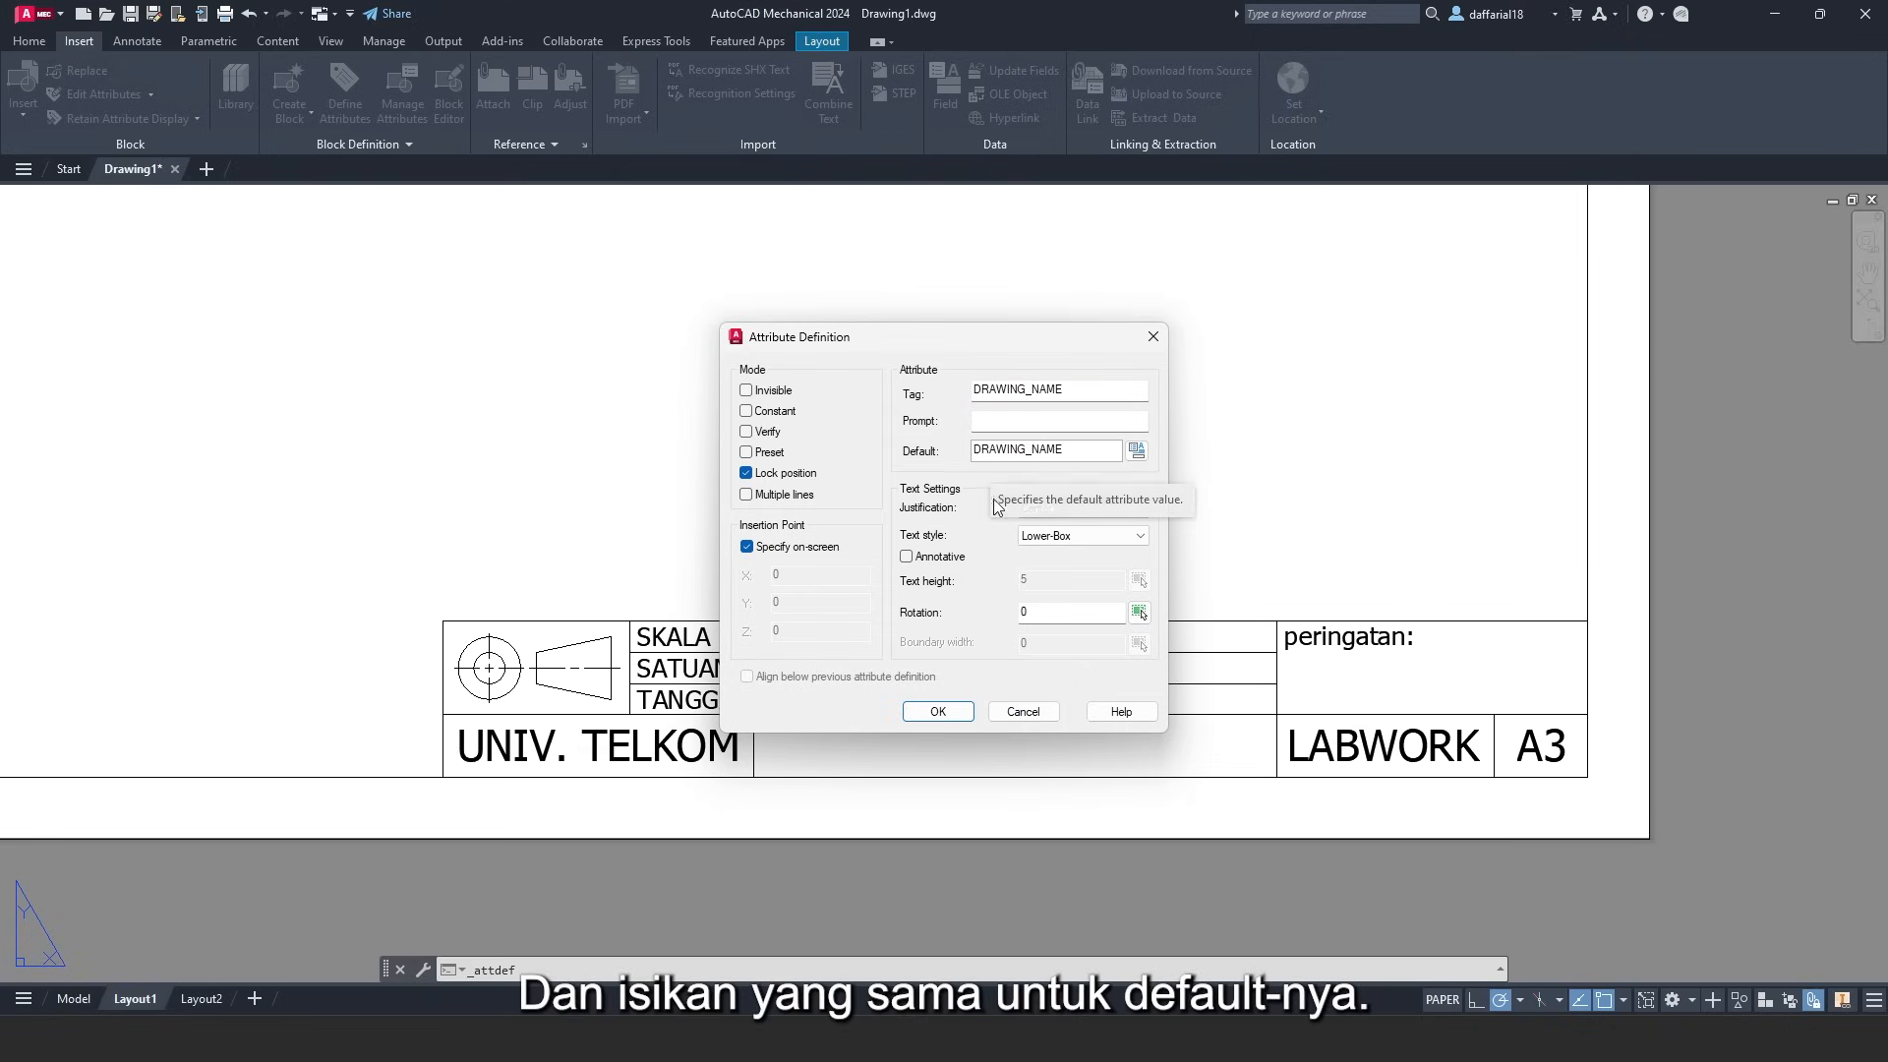
click(938, 711)
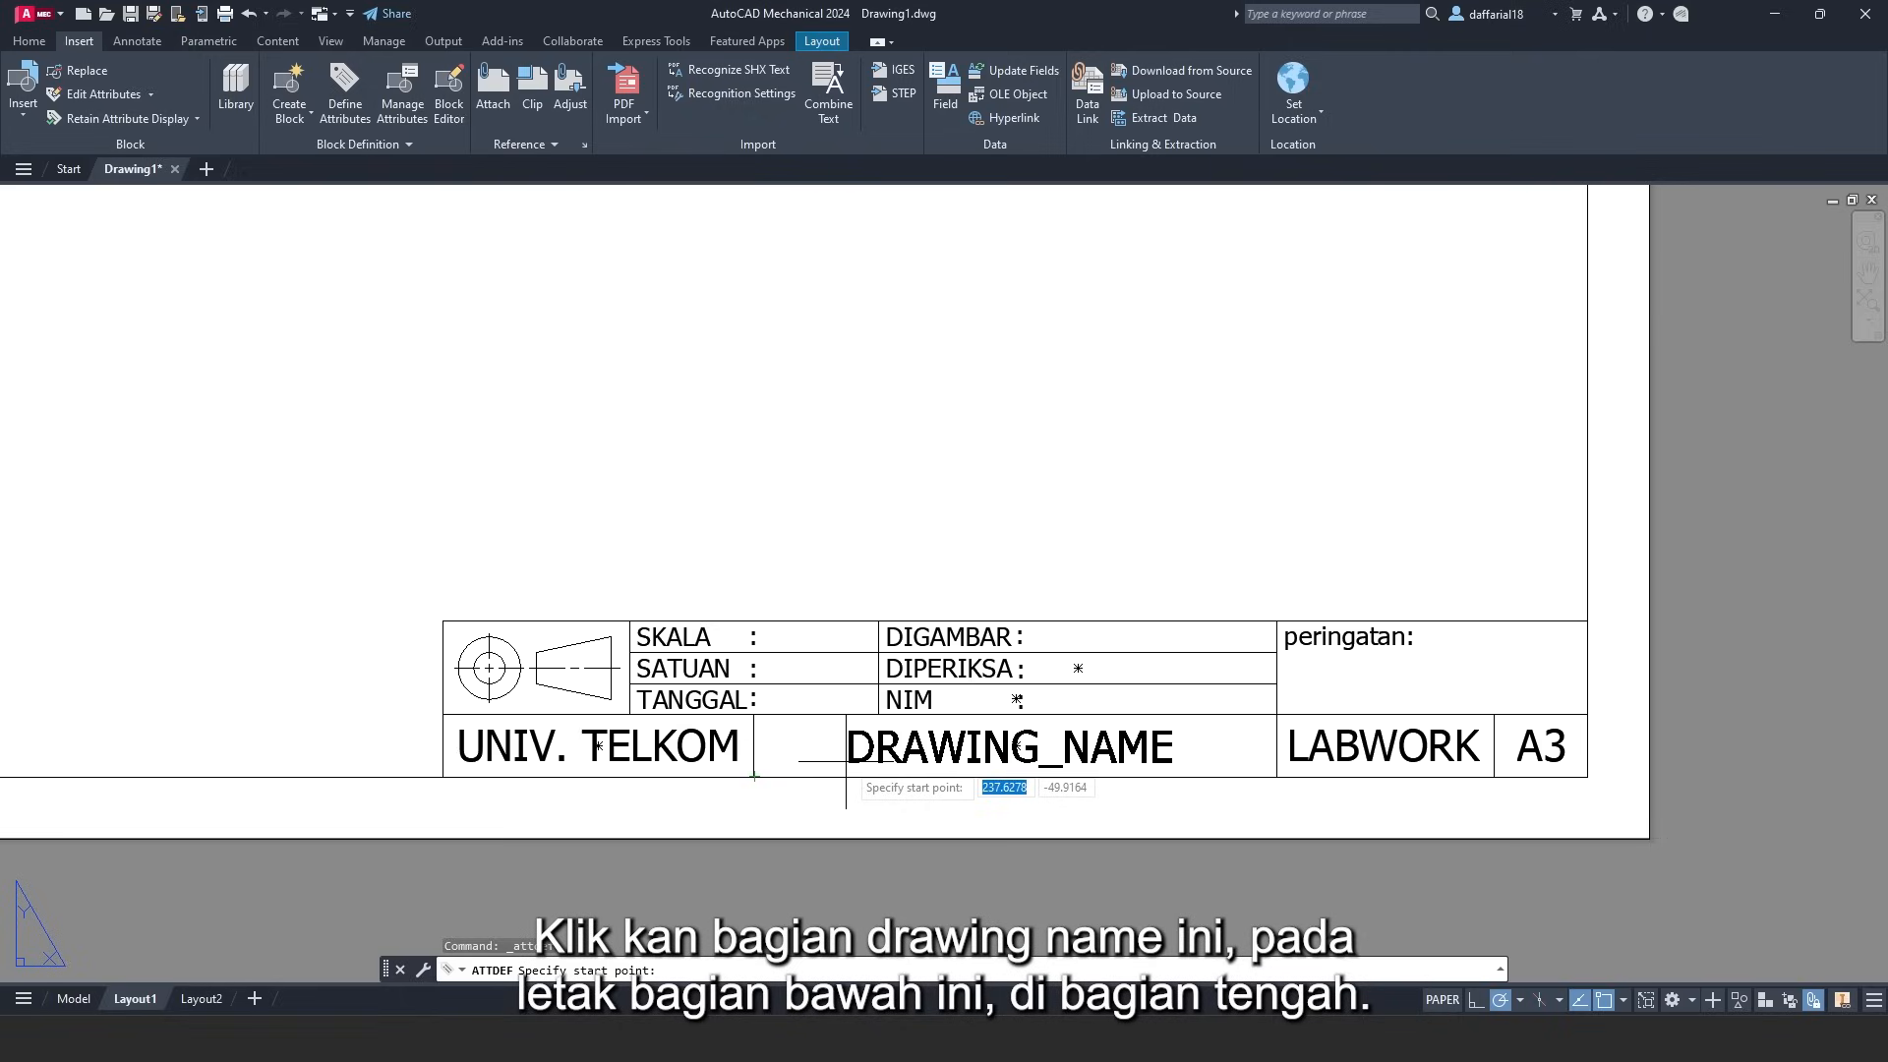
- Place DRAWING_NAME, then move it to the centre of the box between UNIV. TELKOM and LABWORK
click(674, 762)
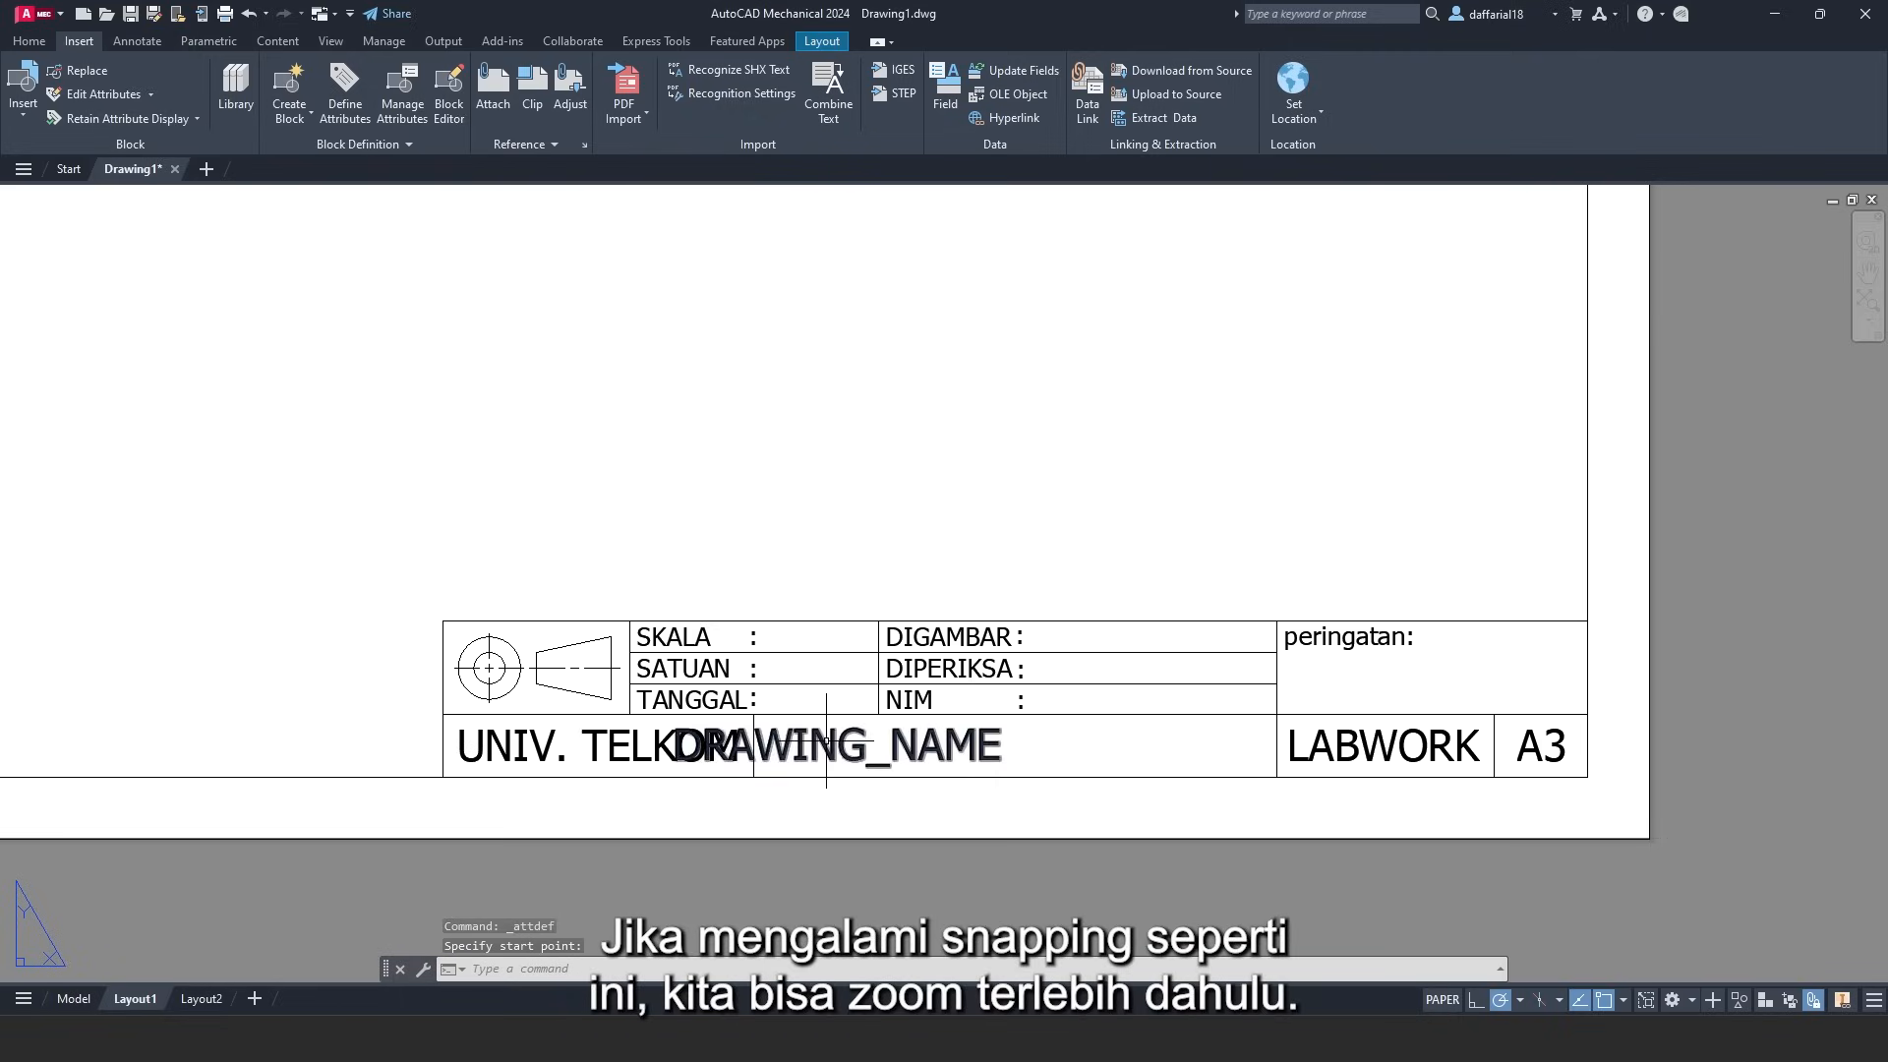
scroll(1075, 753, up, 4)
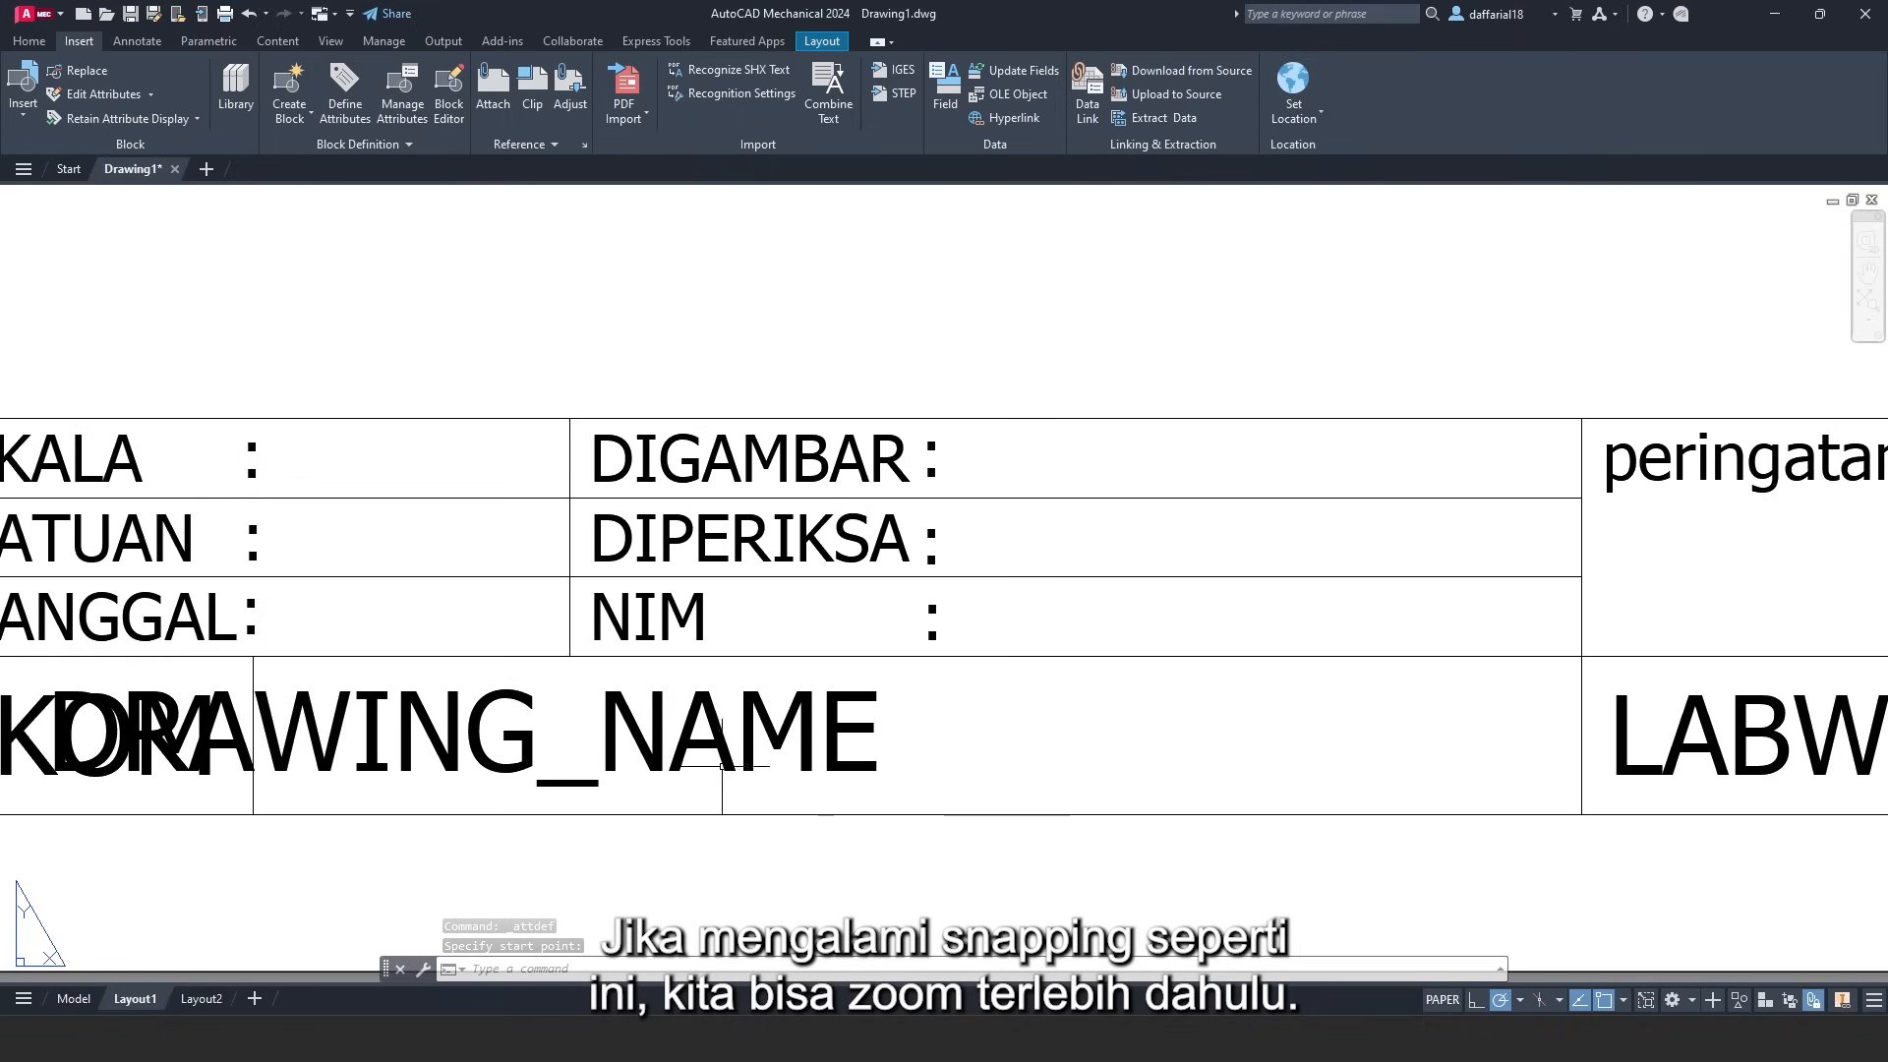
click(480, 732)
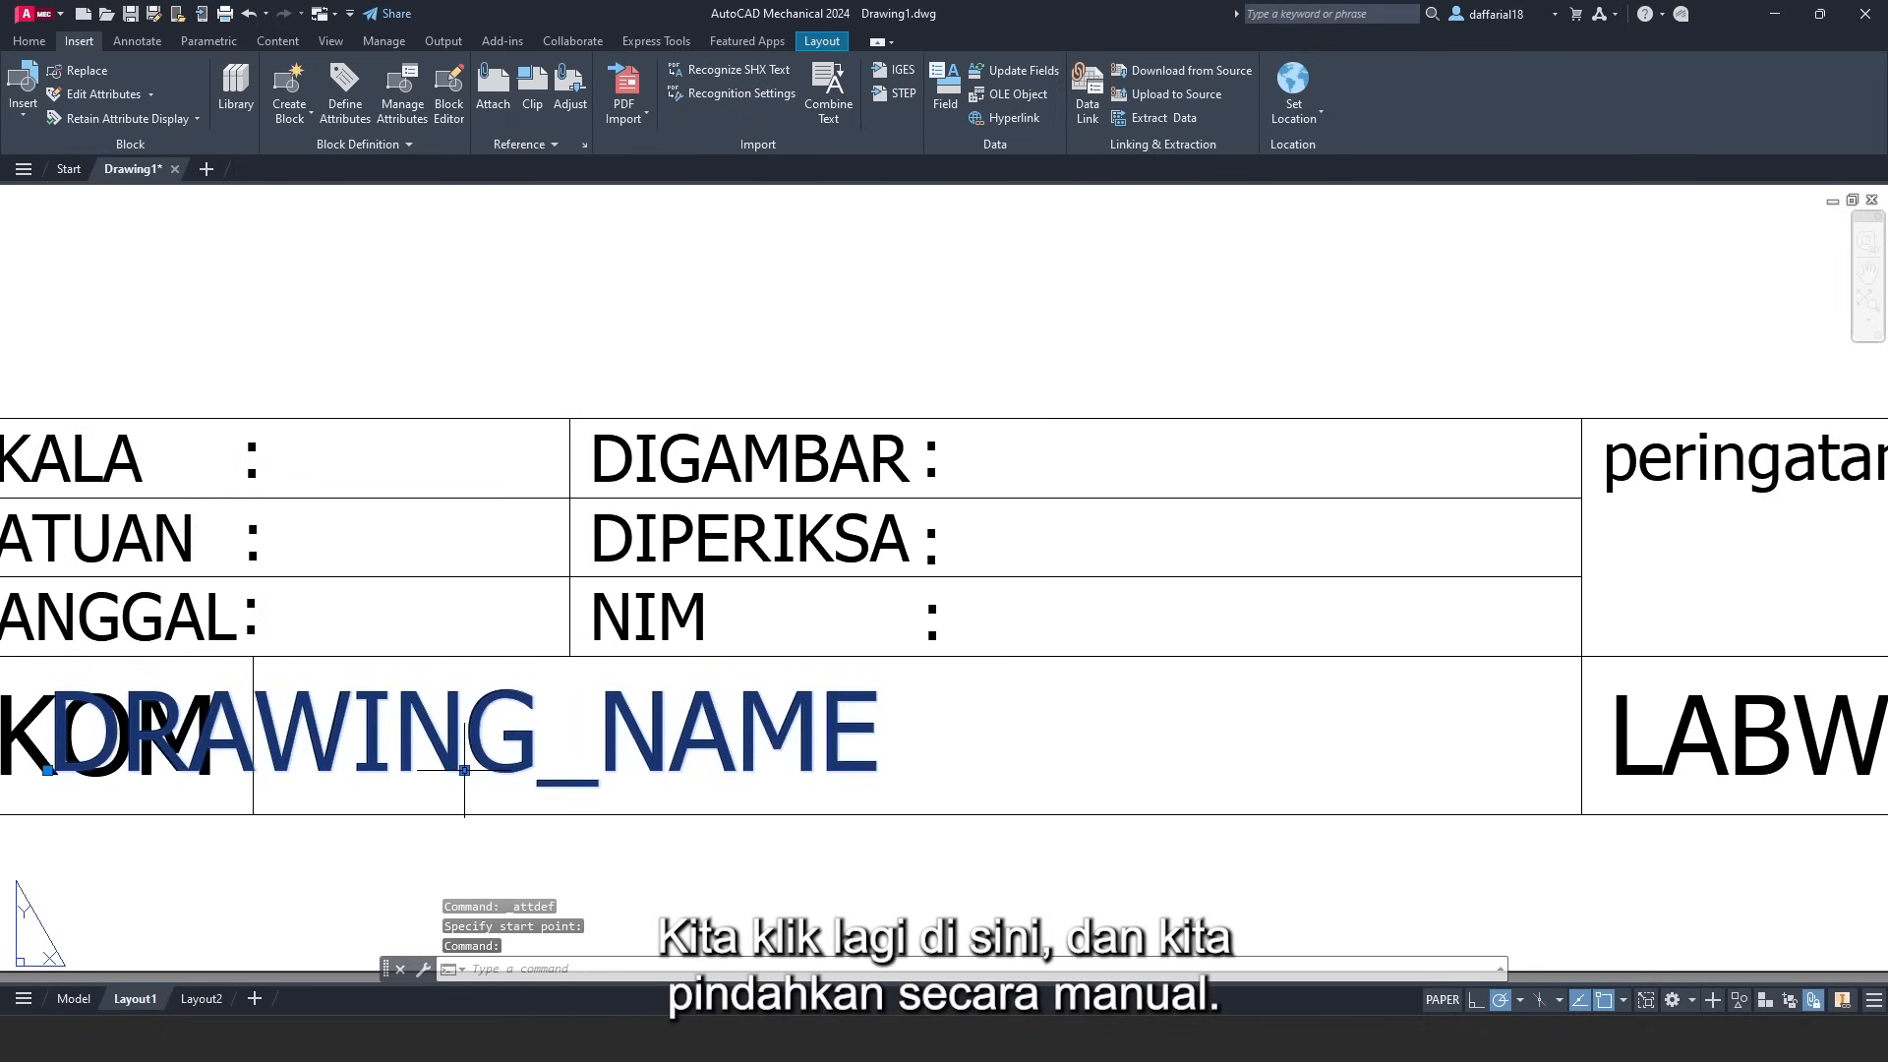
click(462, 769)
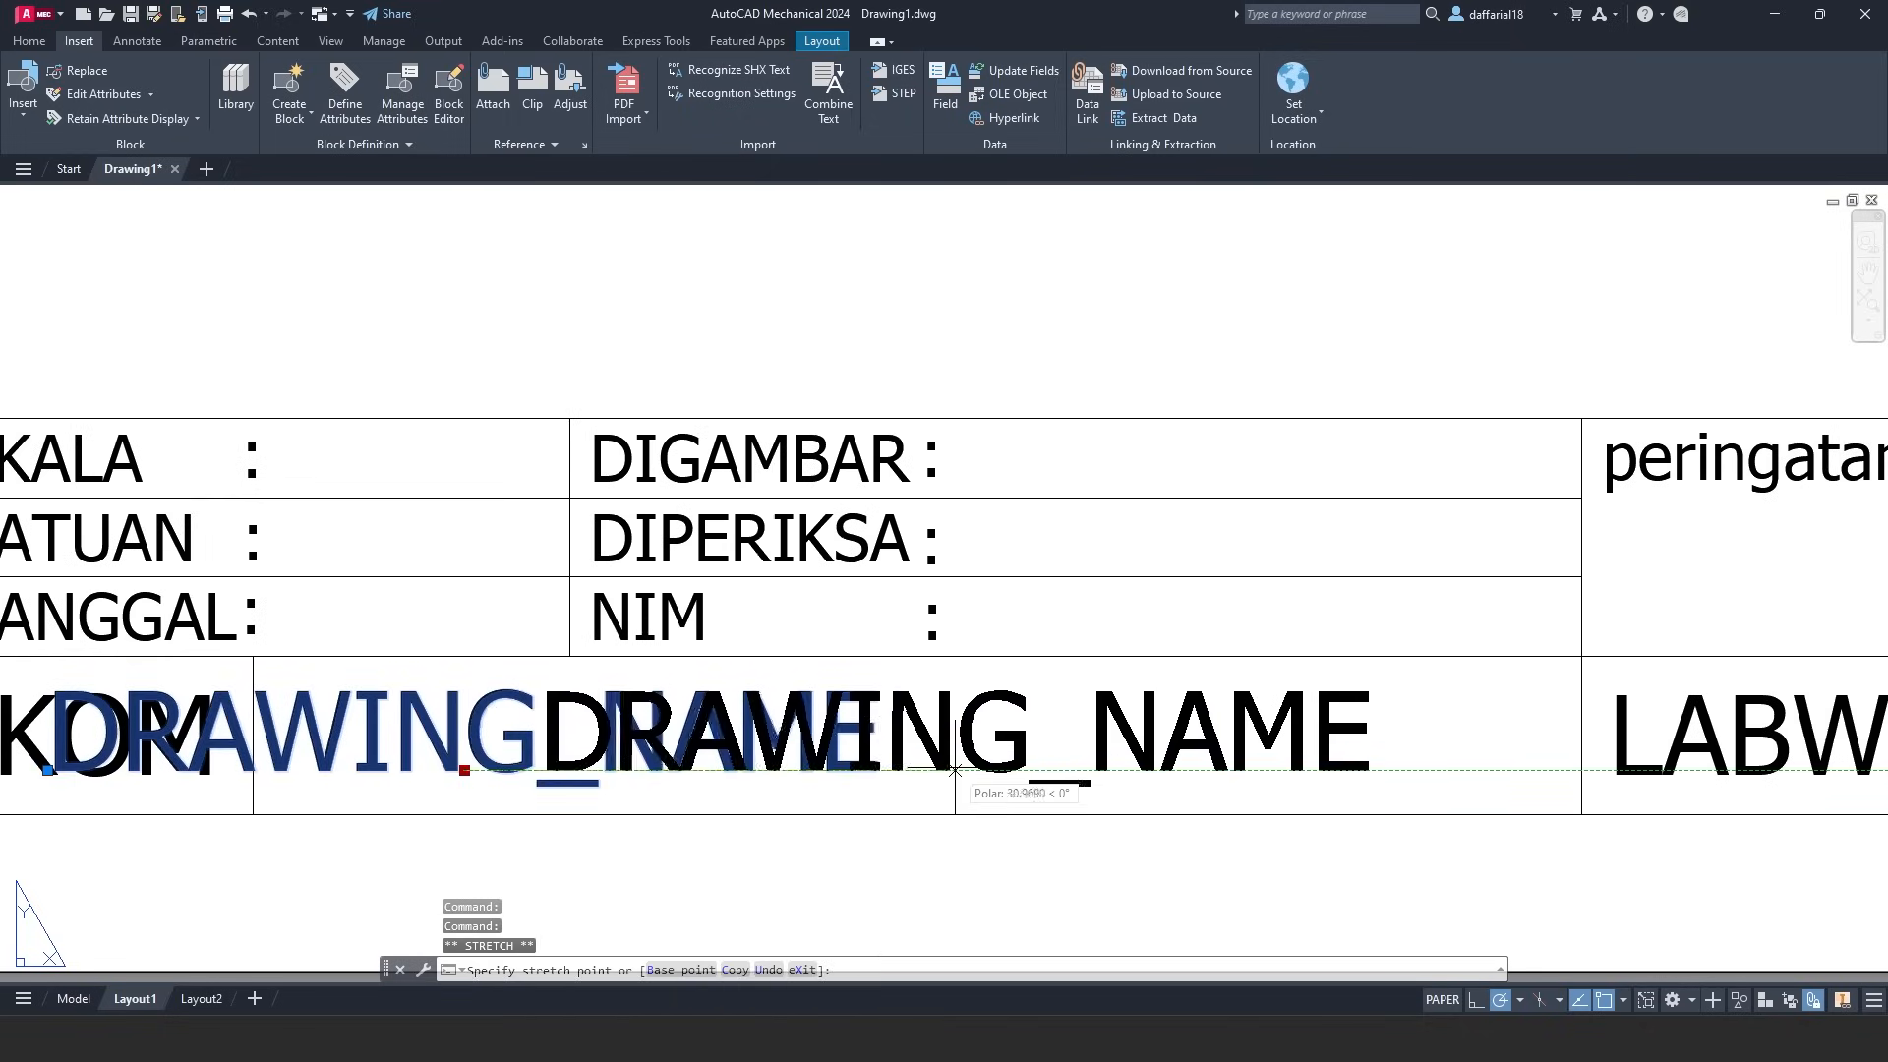
click(958, 786)
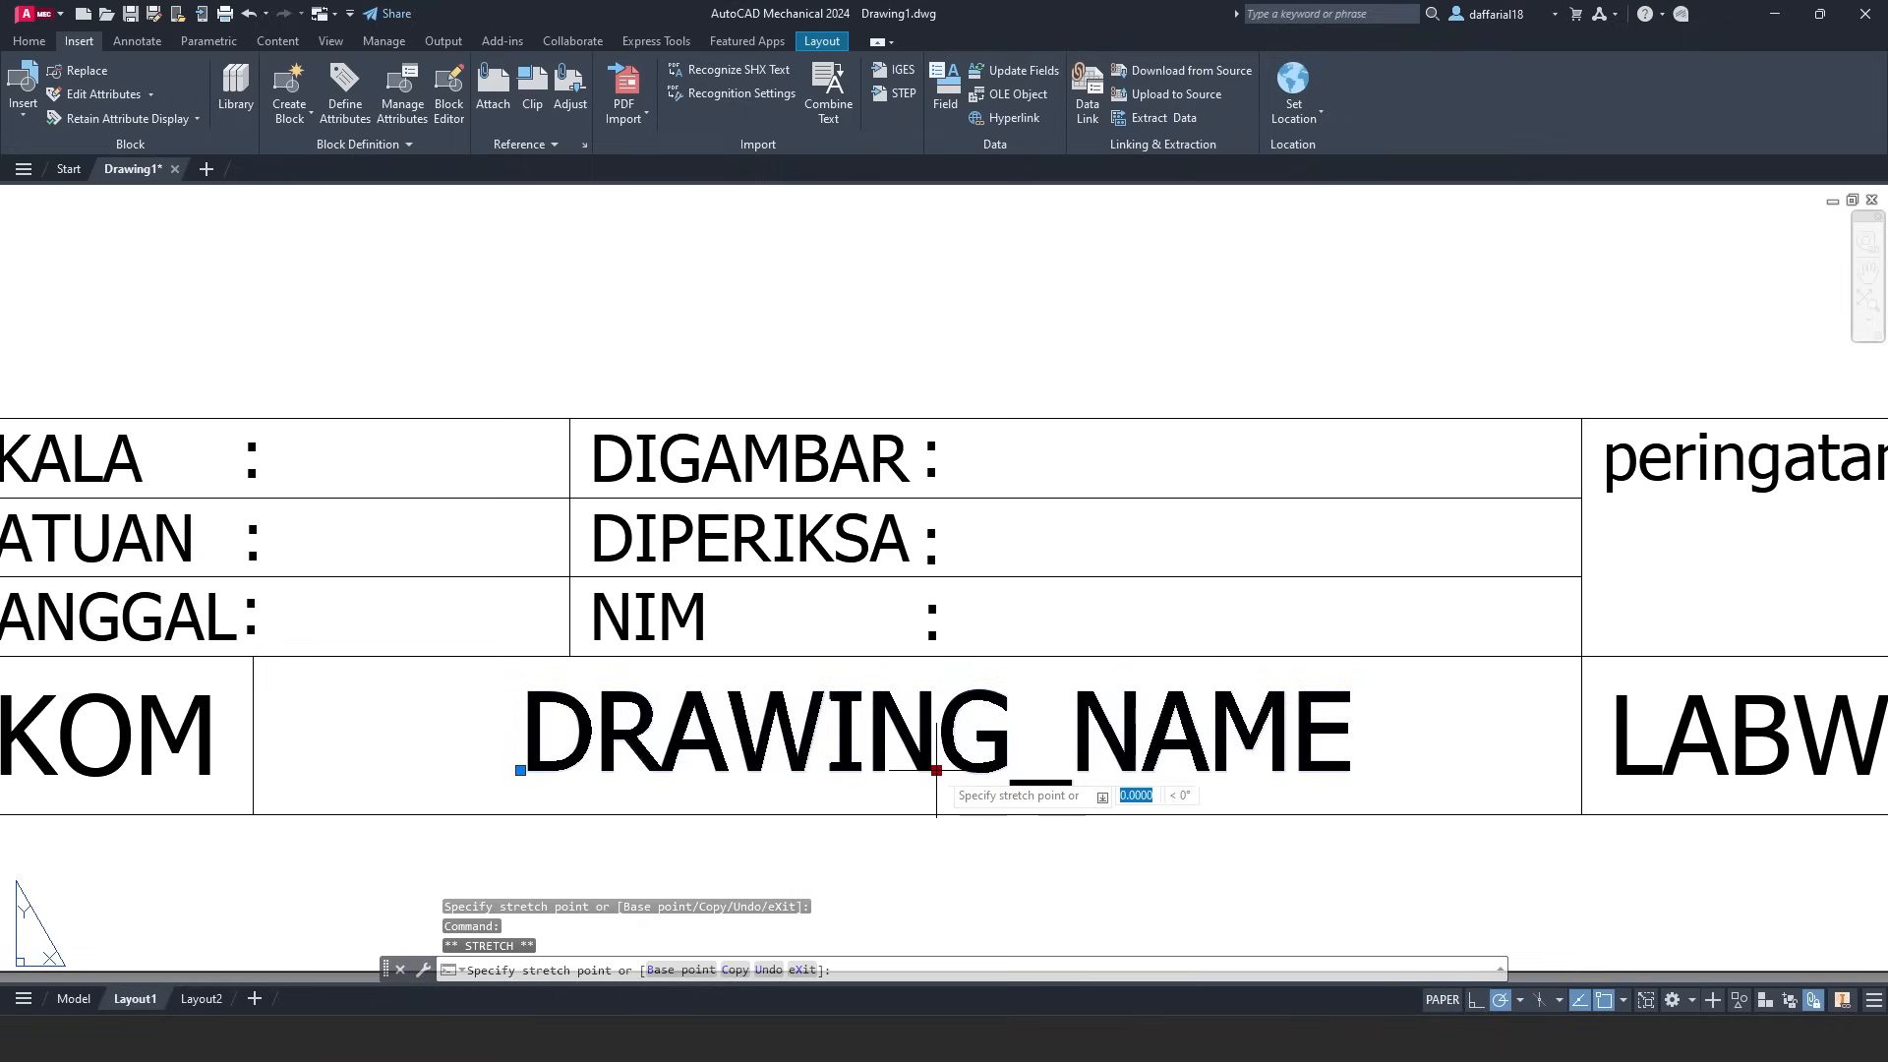
scroll(1007, 738, down, 2)
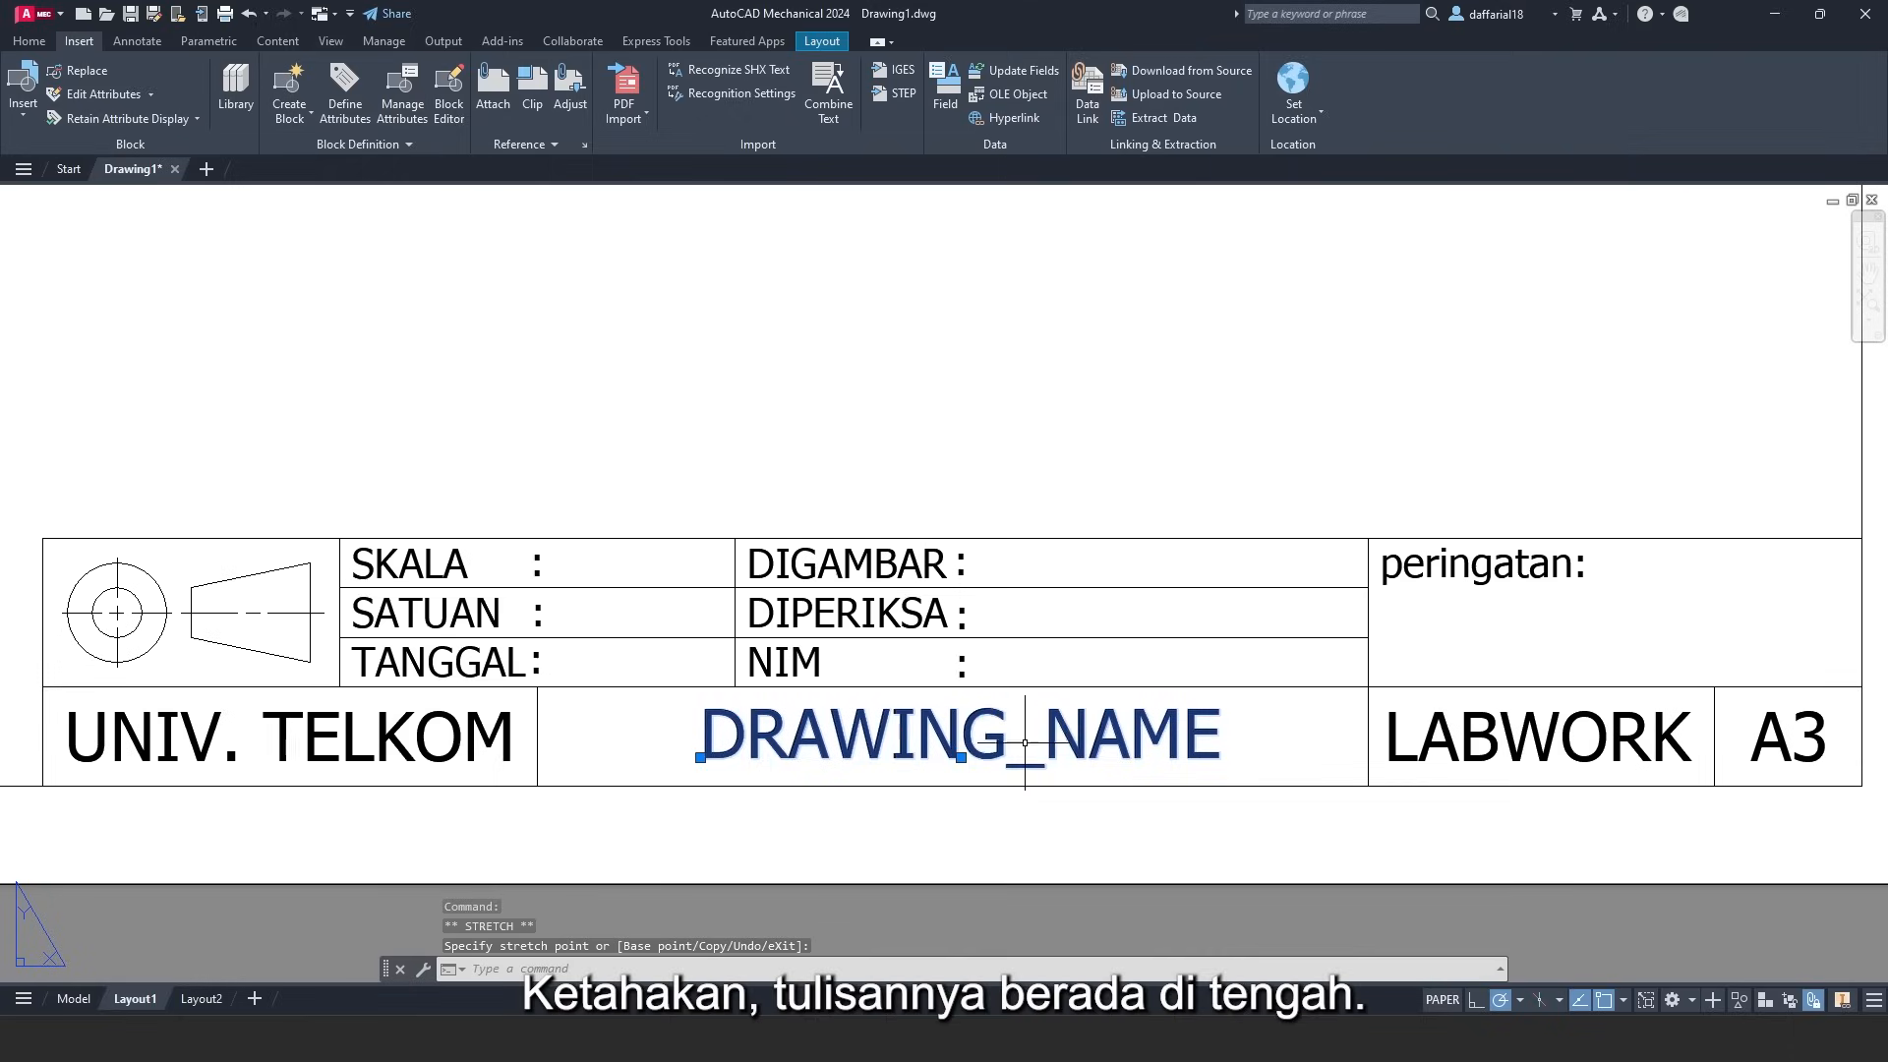
key(Escape)
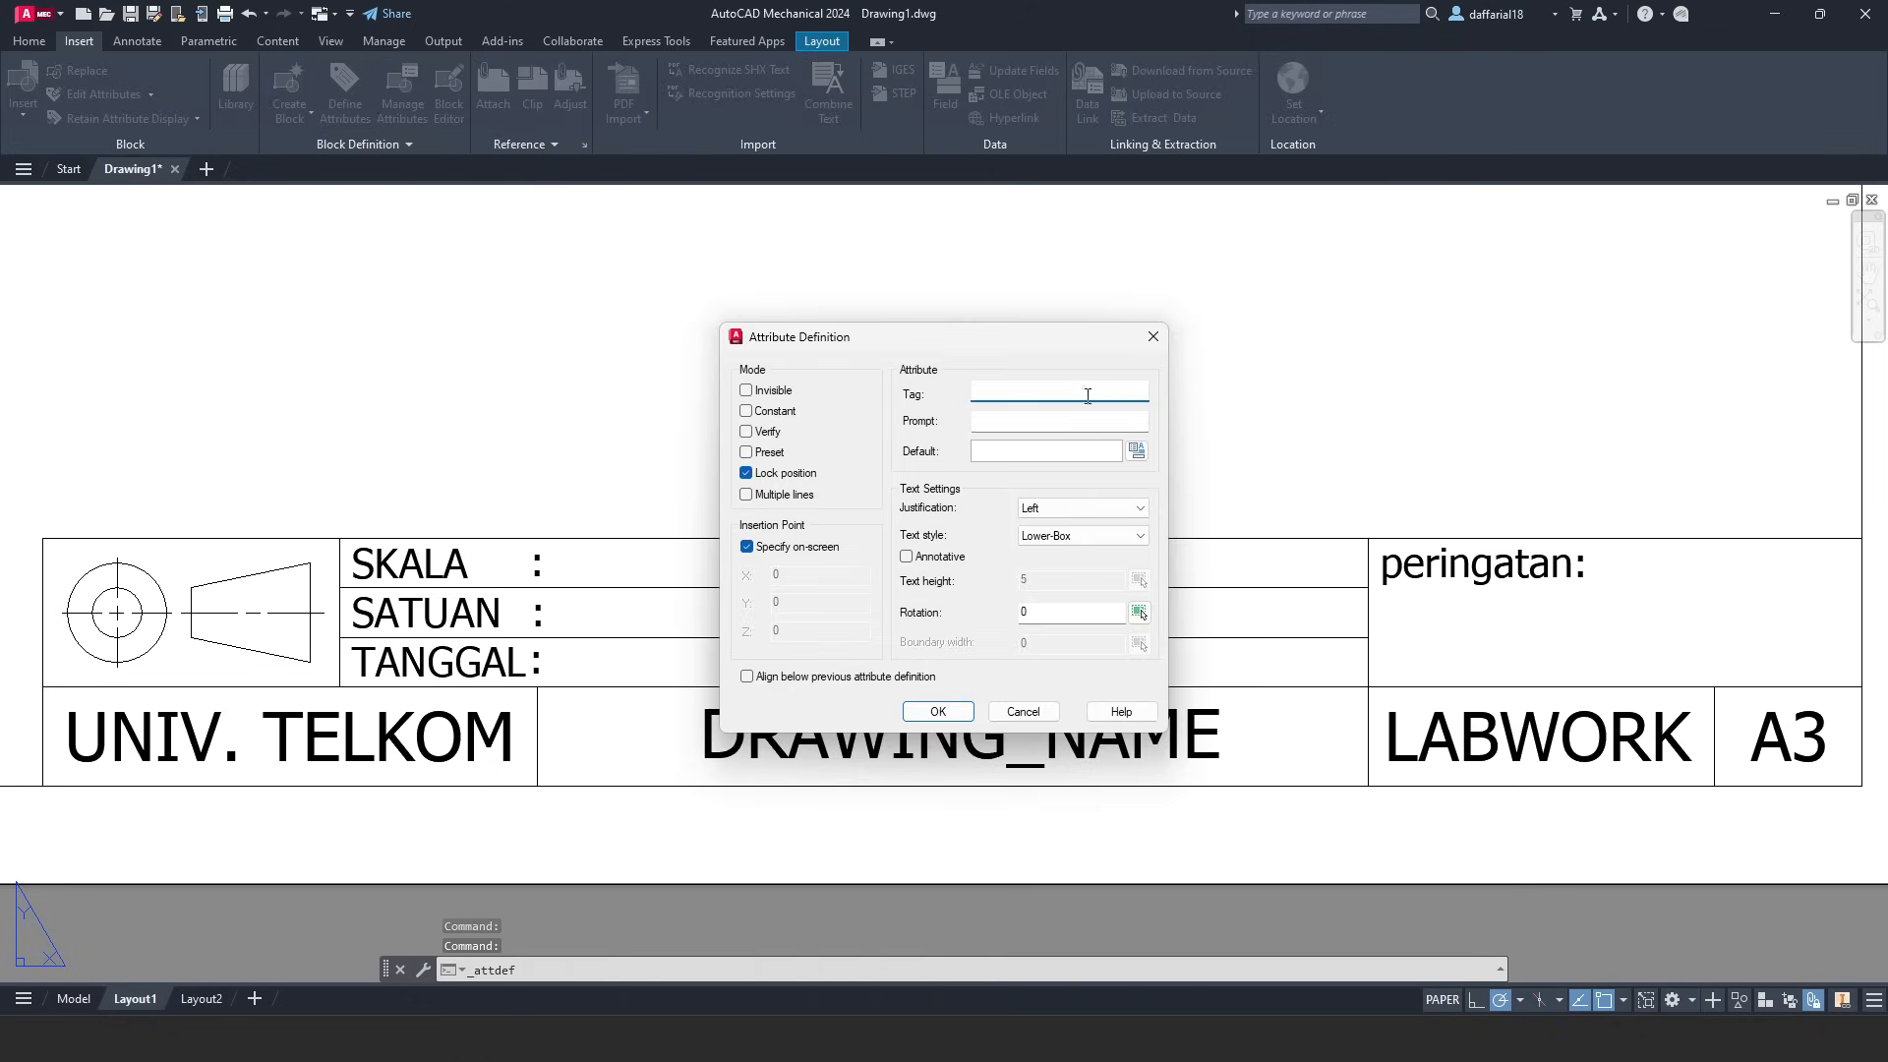
- Define a Left-justified SKALA attribute in Upper-Box style, with default SKALA
click(1067, 537)
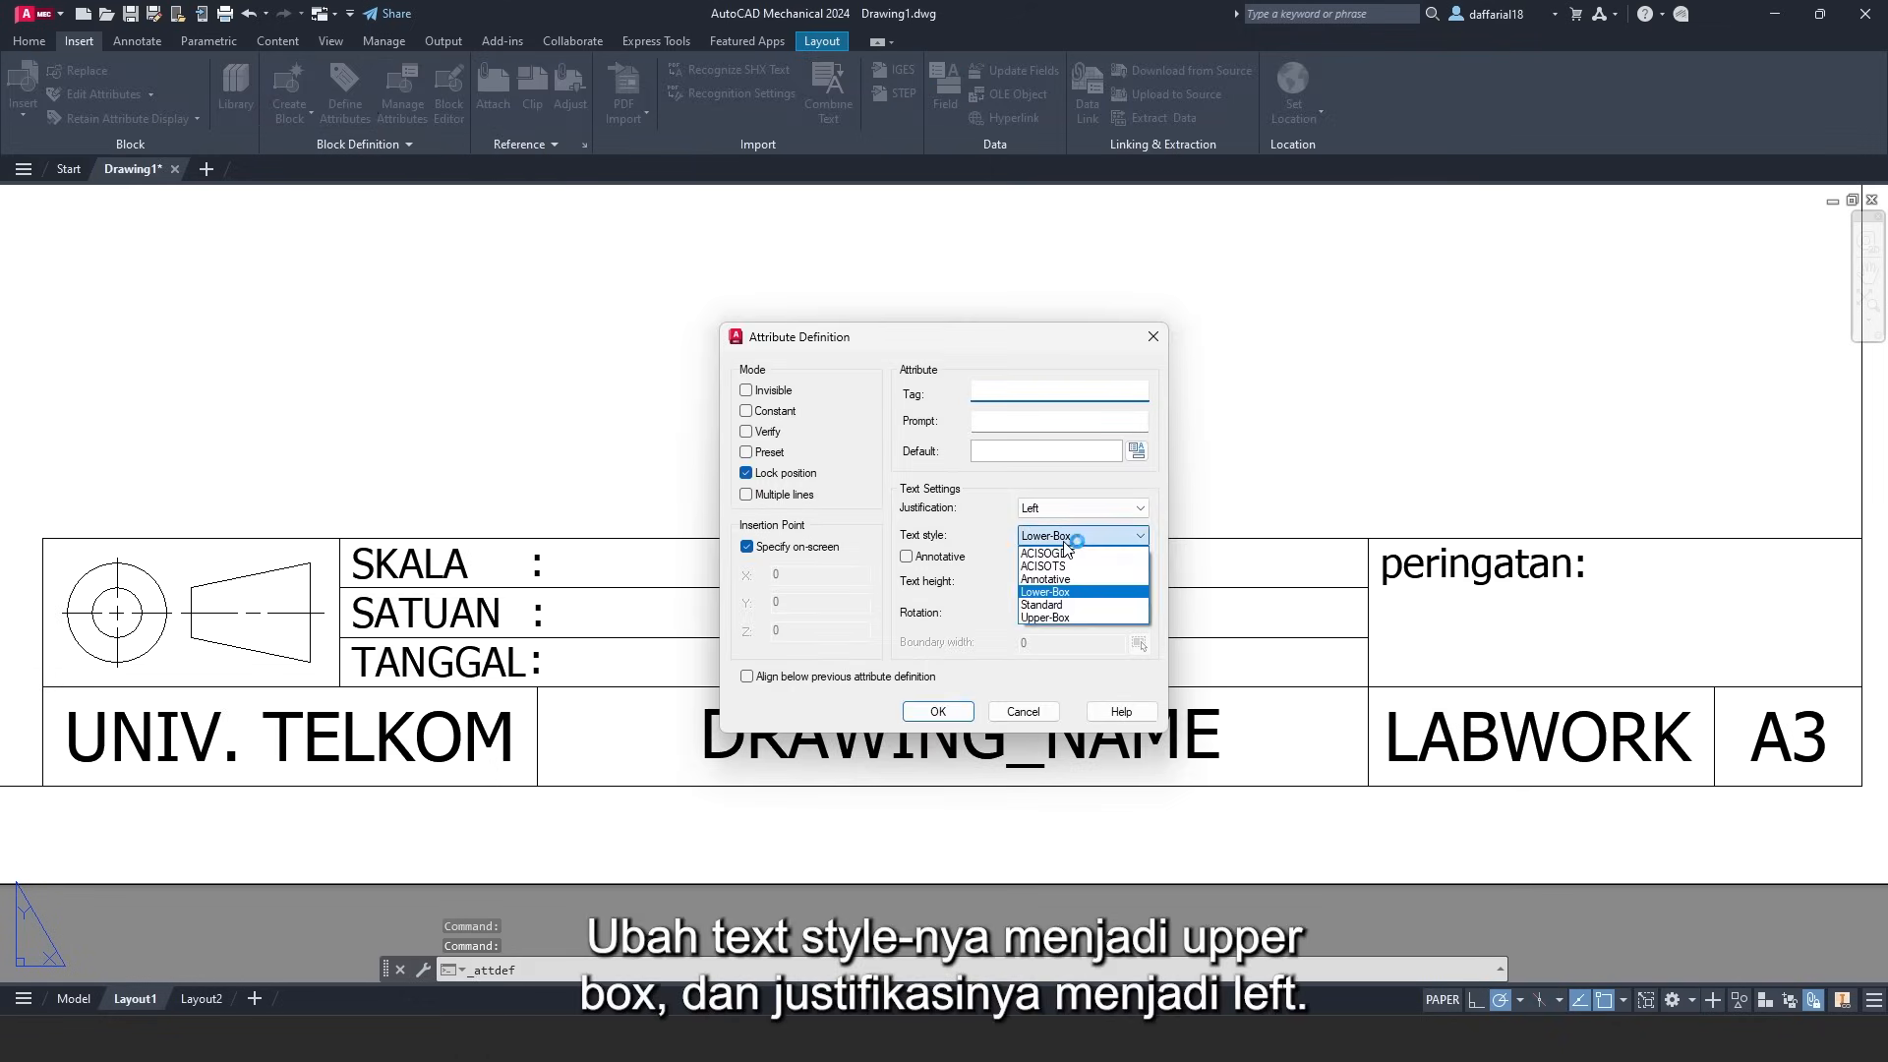
click(1047, 617)
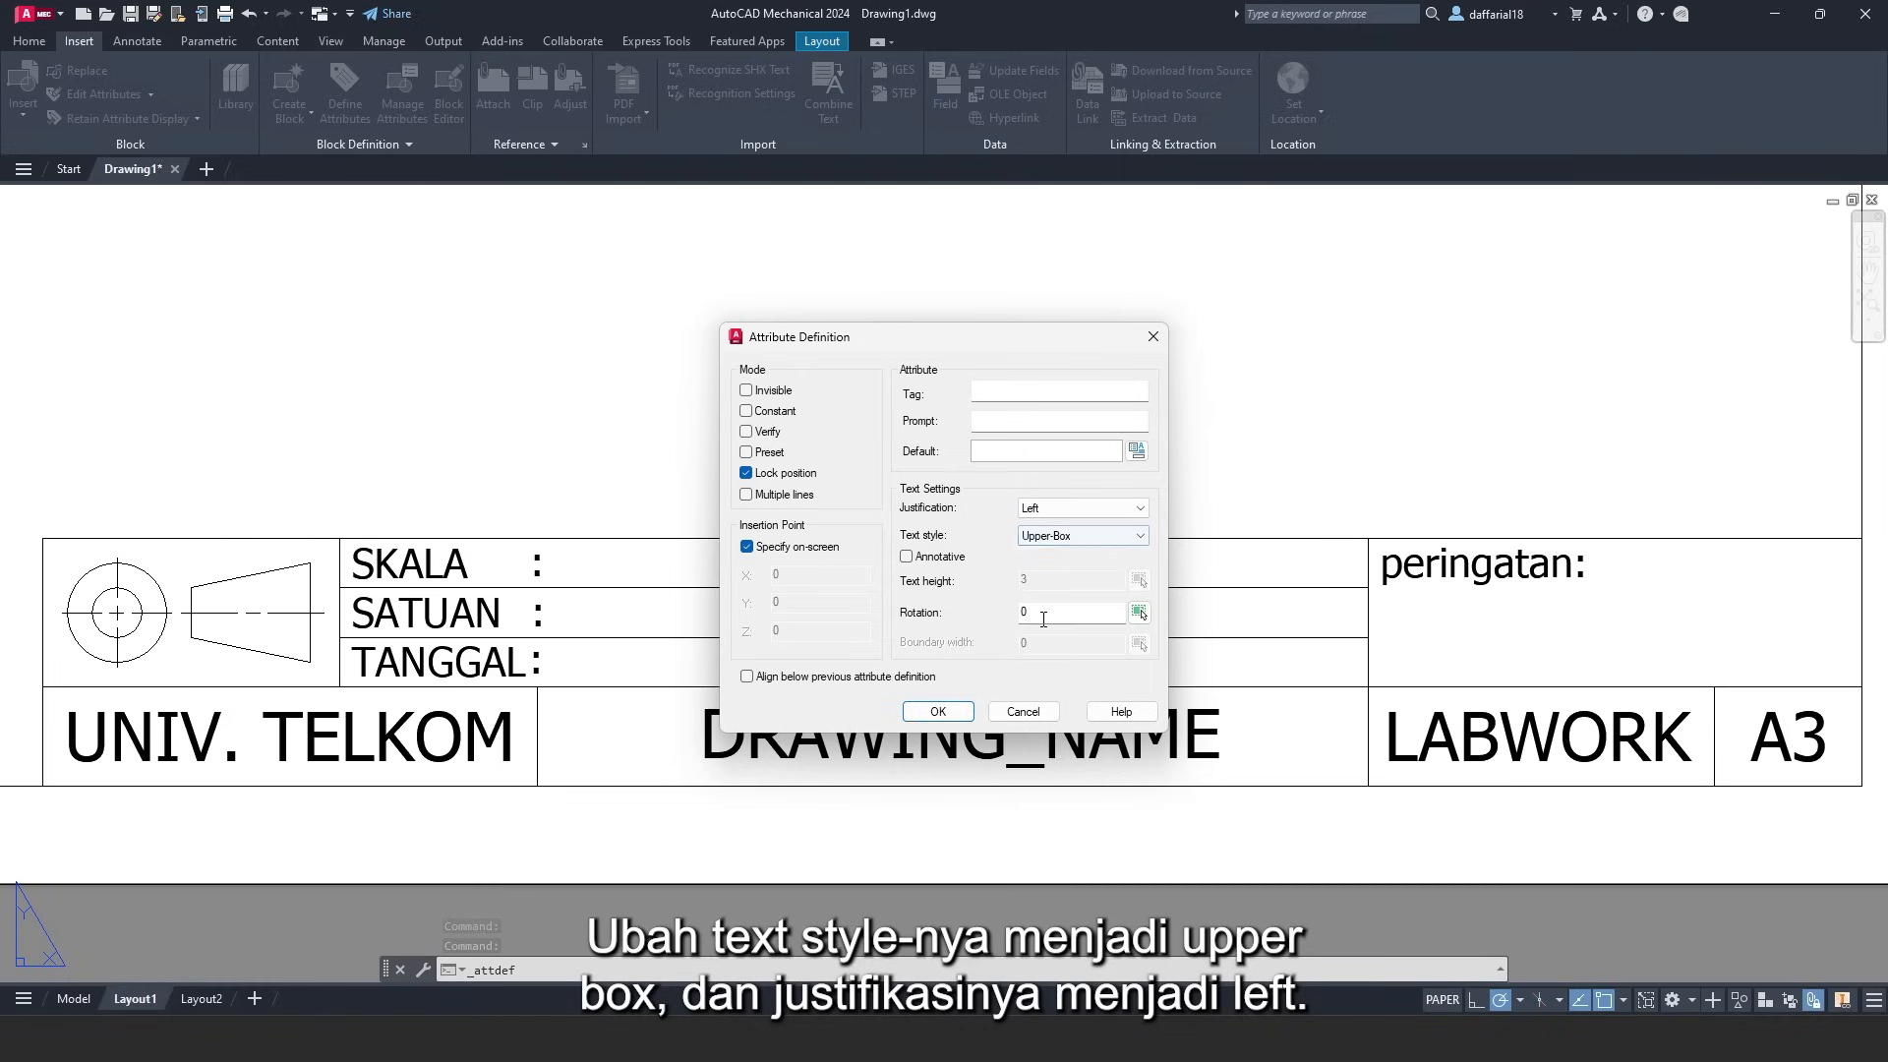
click(1026, 511)
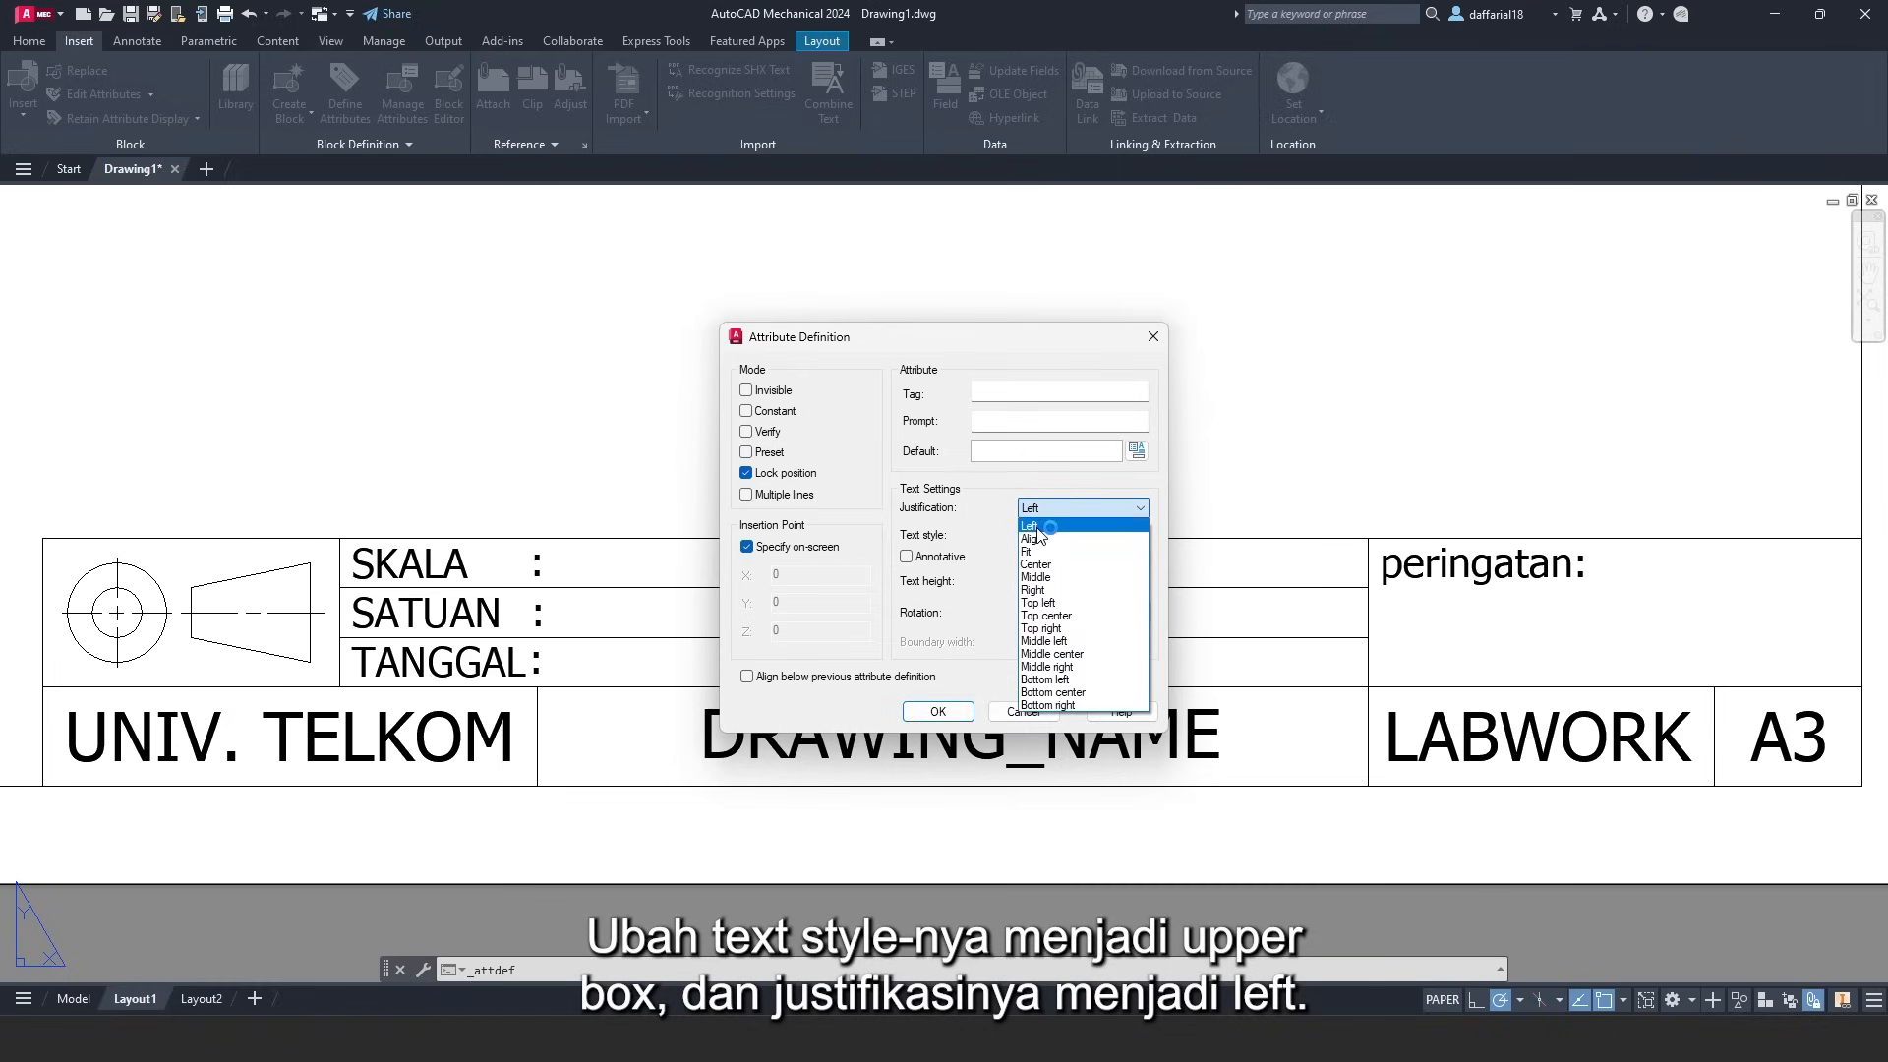
click(1032, 526)
click(1007, 390)
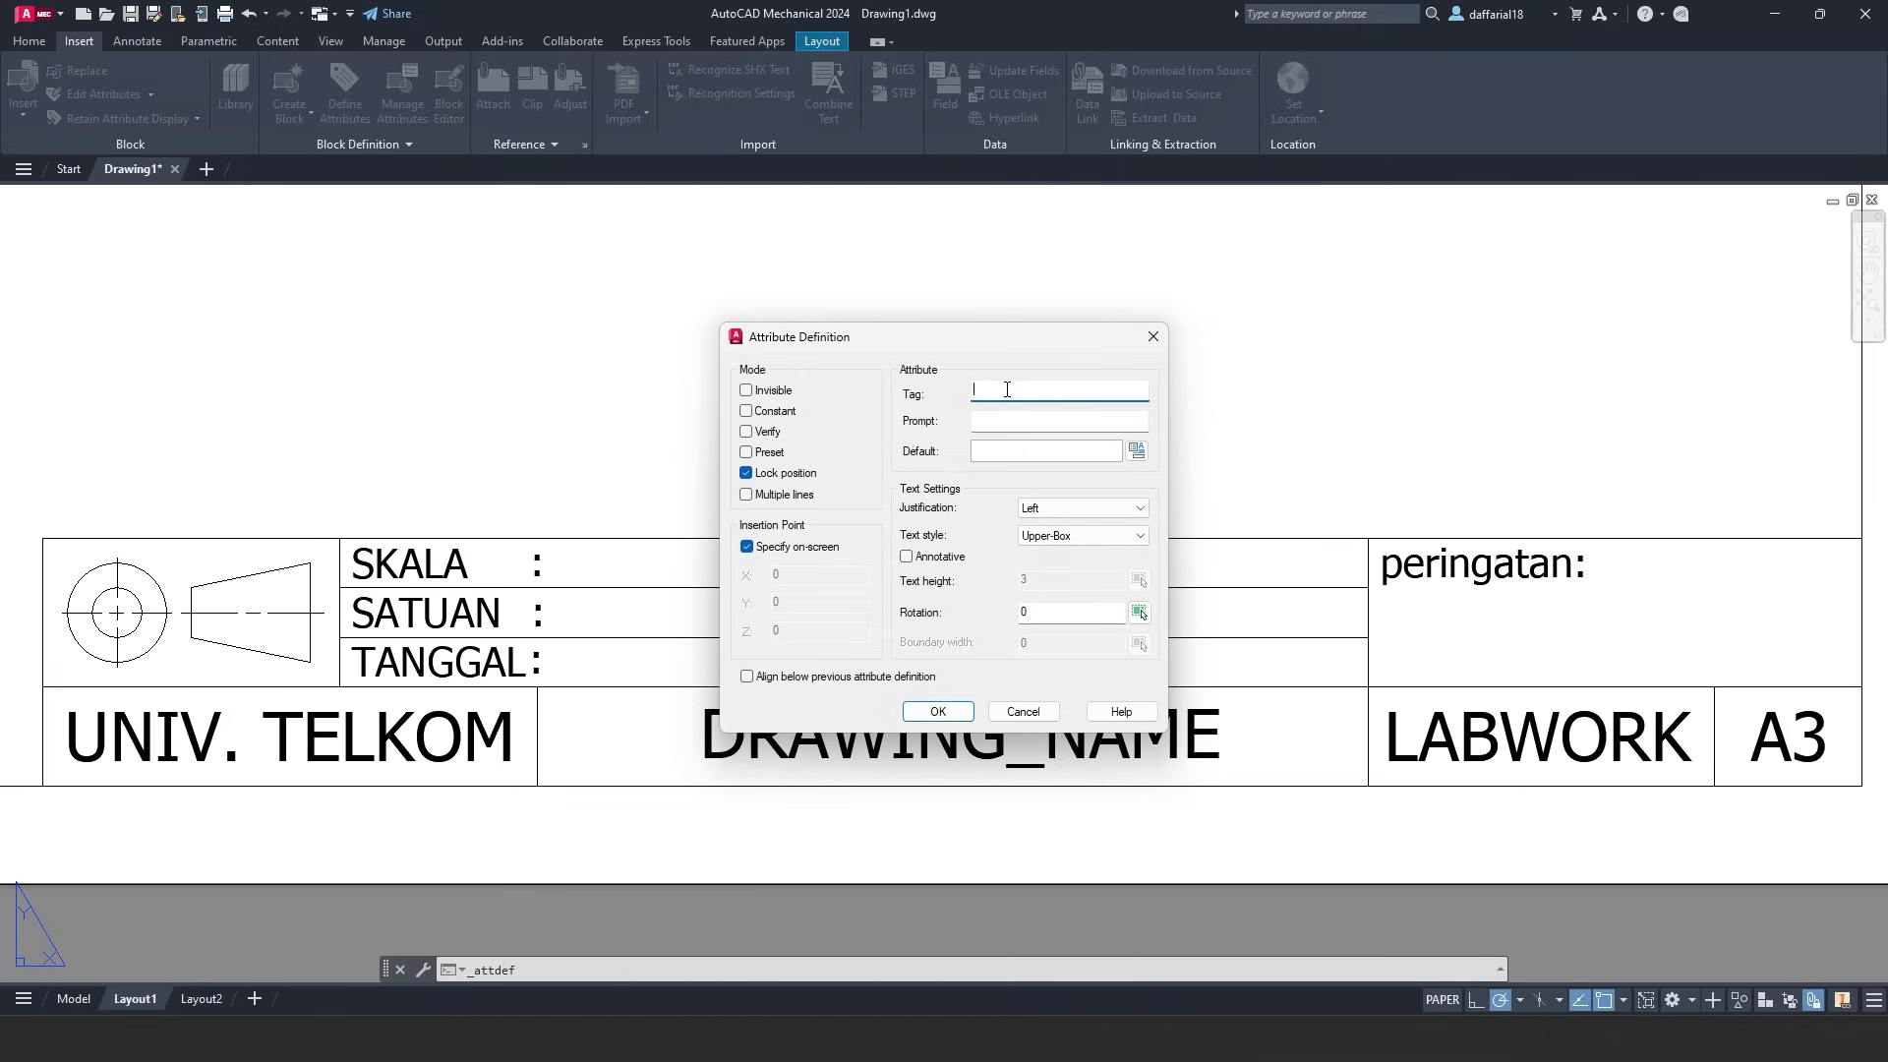
text(SKALA)
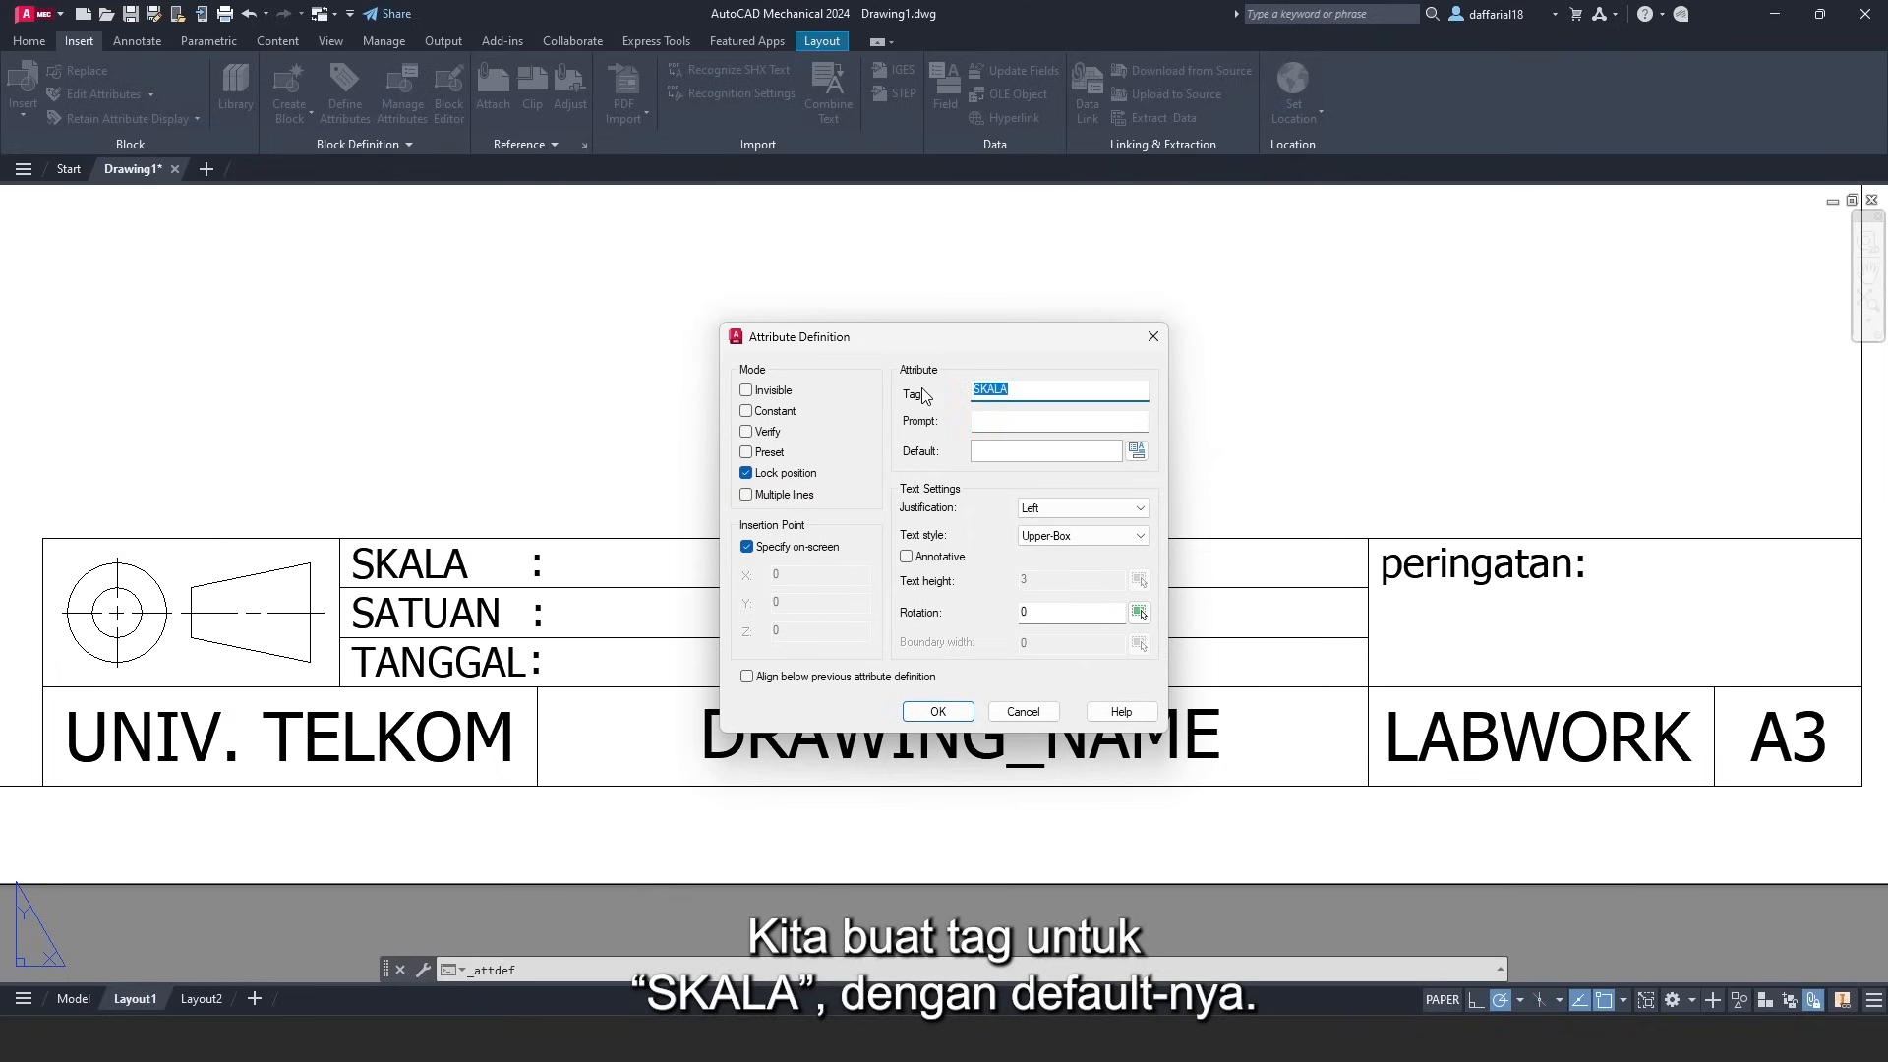
click(993, 455)
text(SKALA)
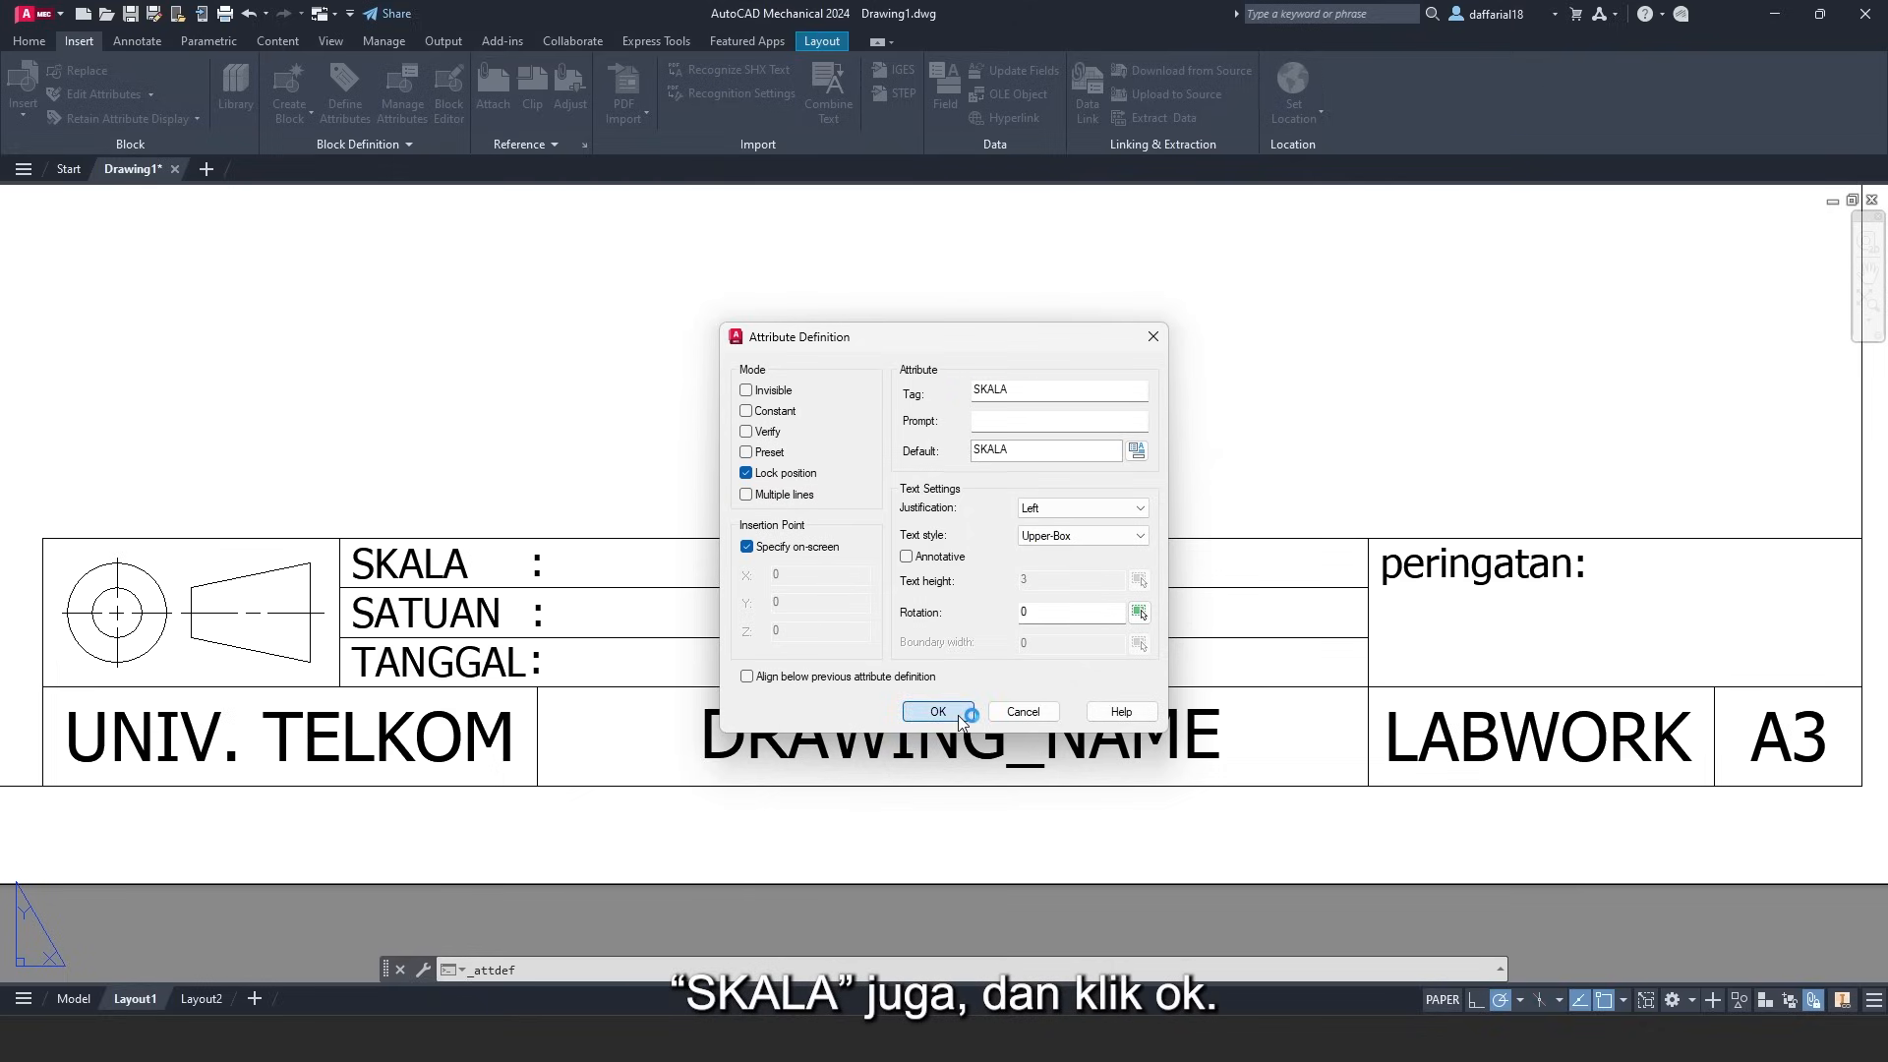
click(938, 710)
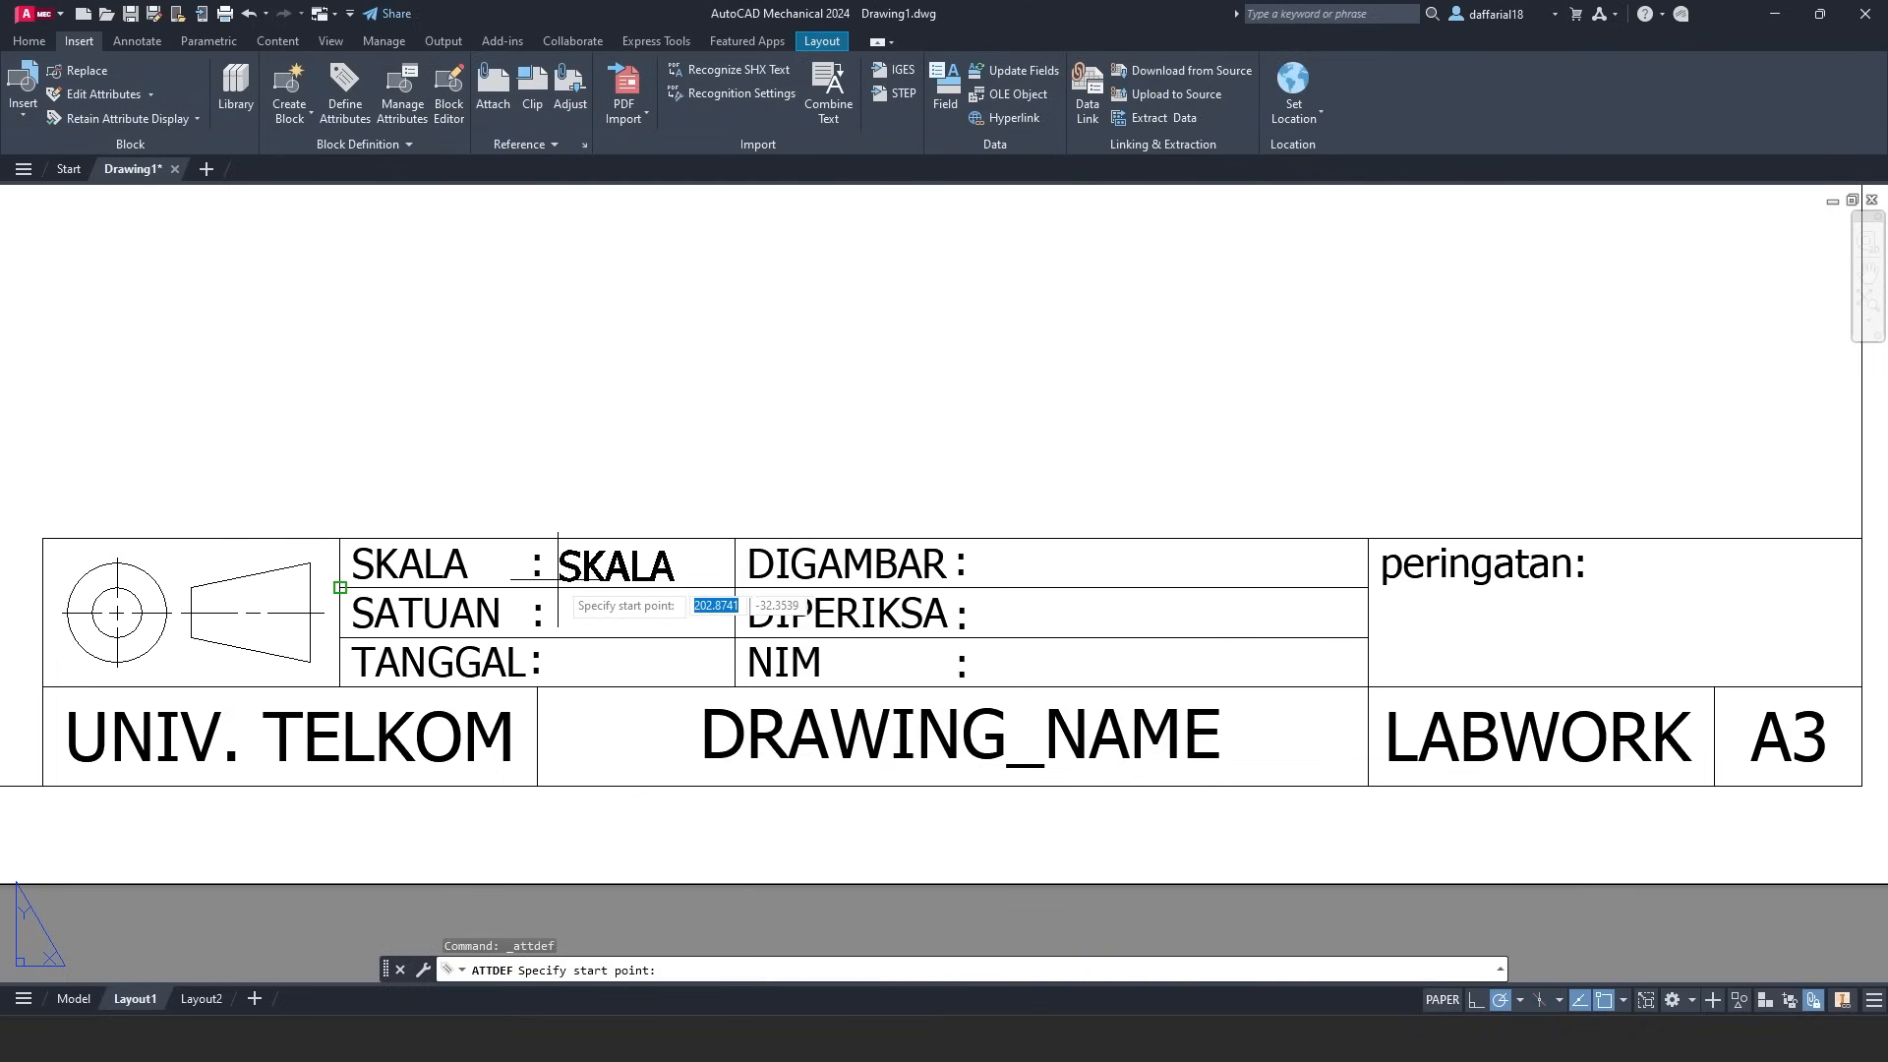
- Place the SKALA attribute just after the 'SKALA :' label
scroll(556, 581, up, 2)
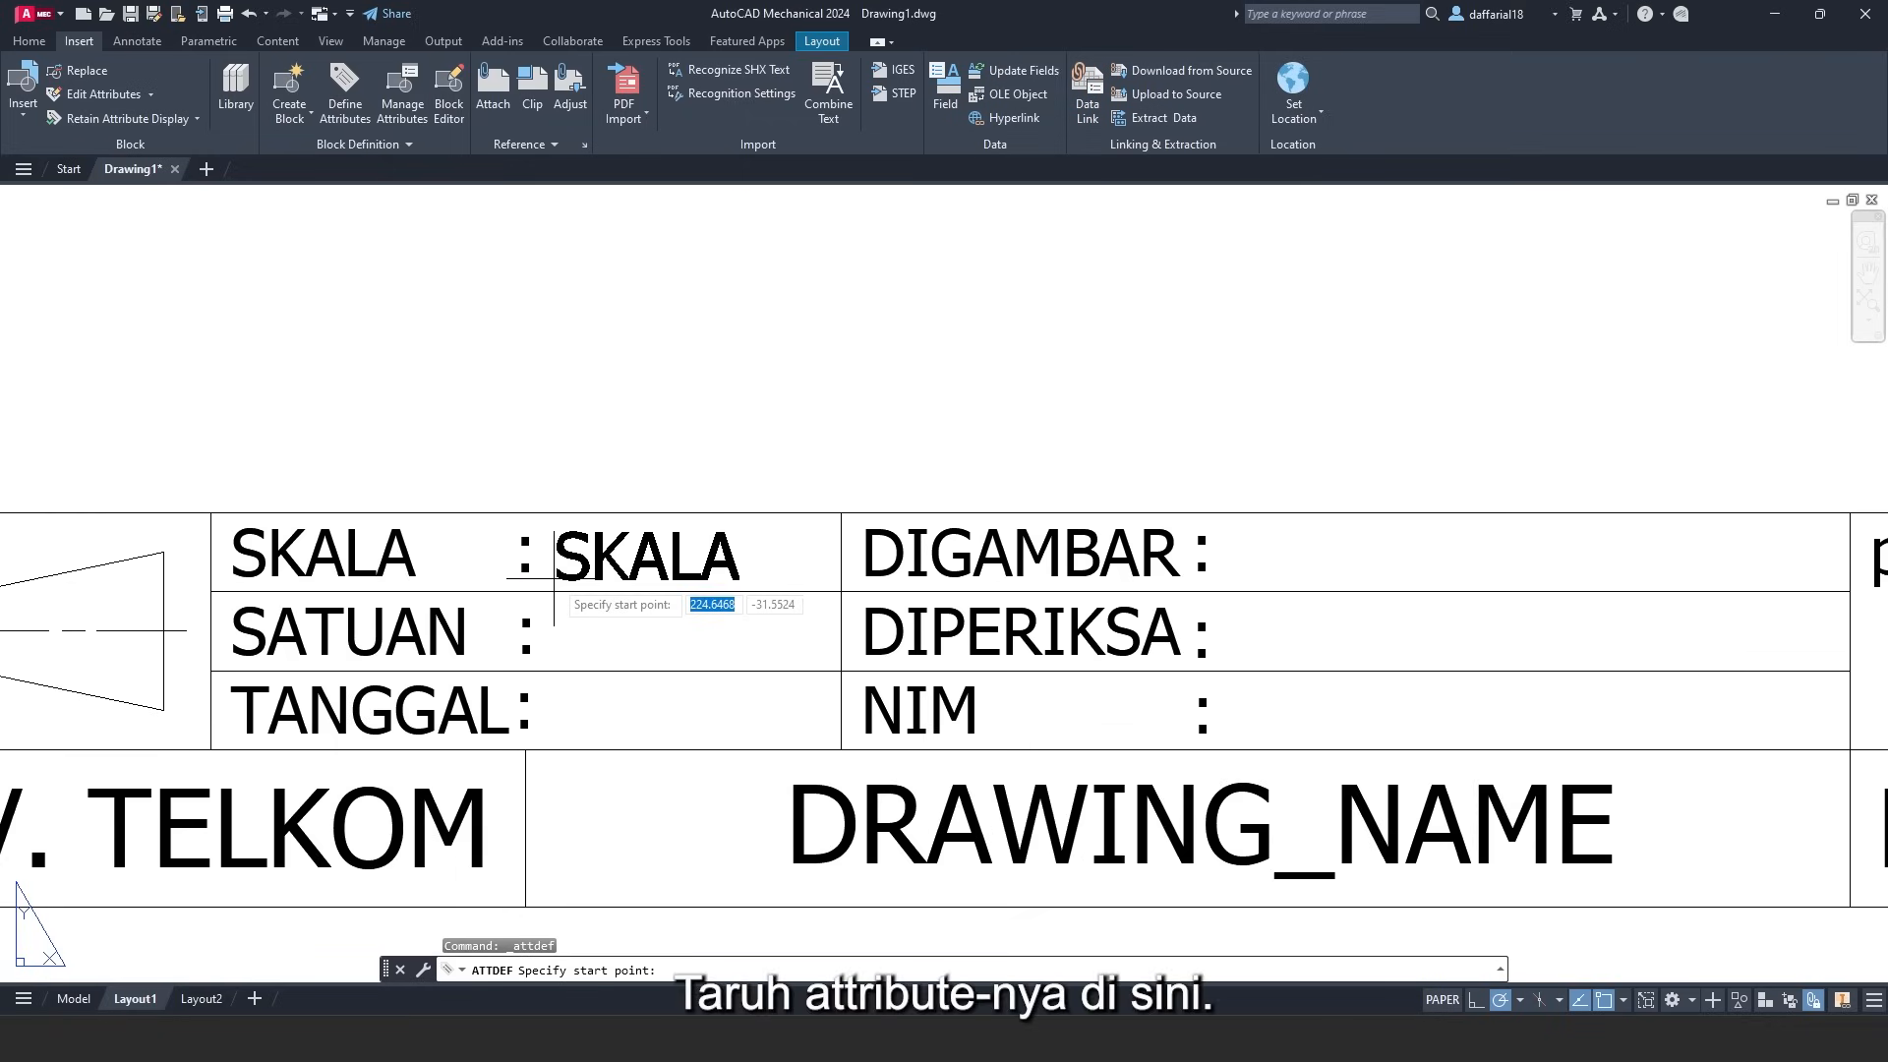
click(554, 579)
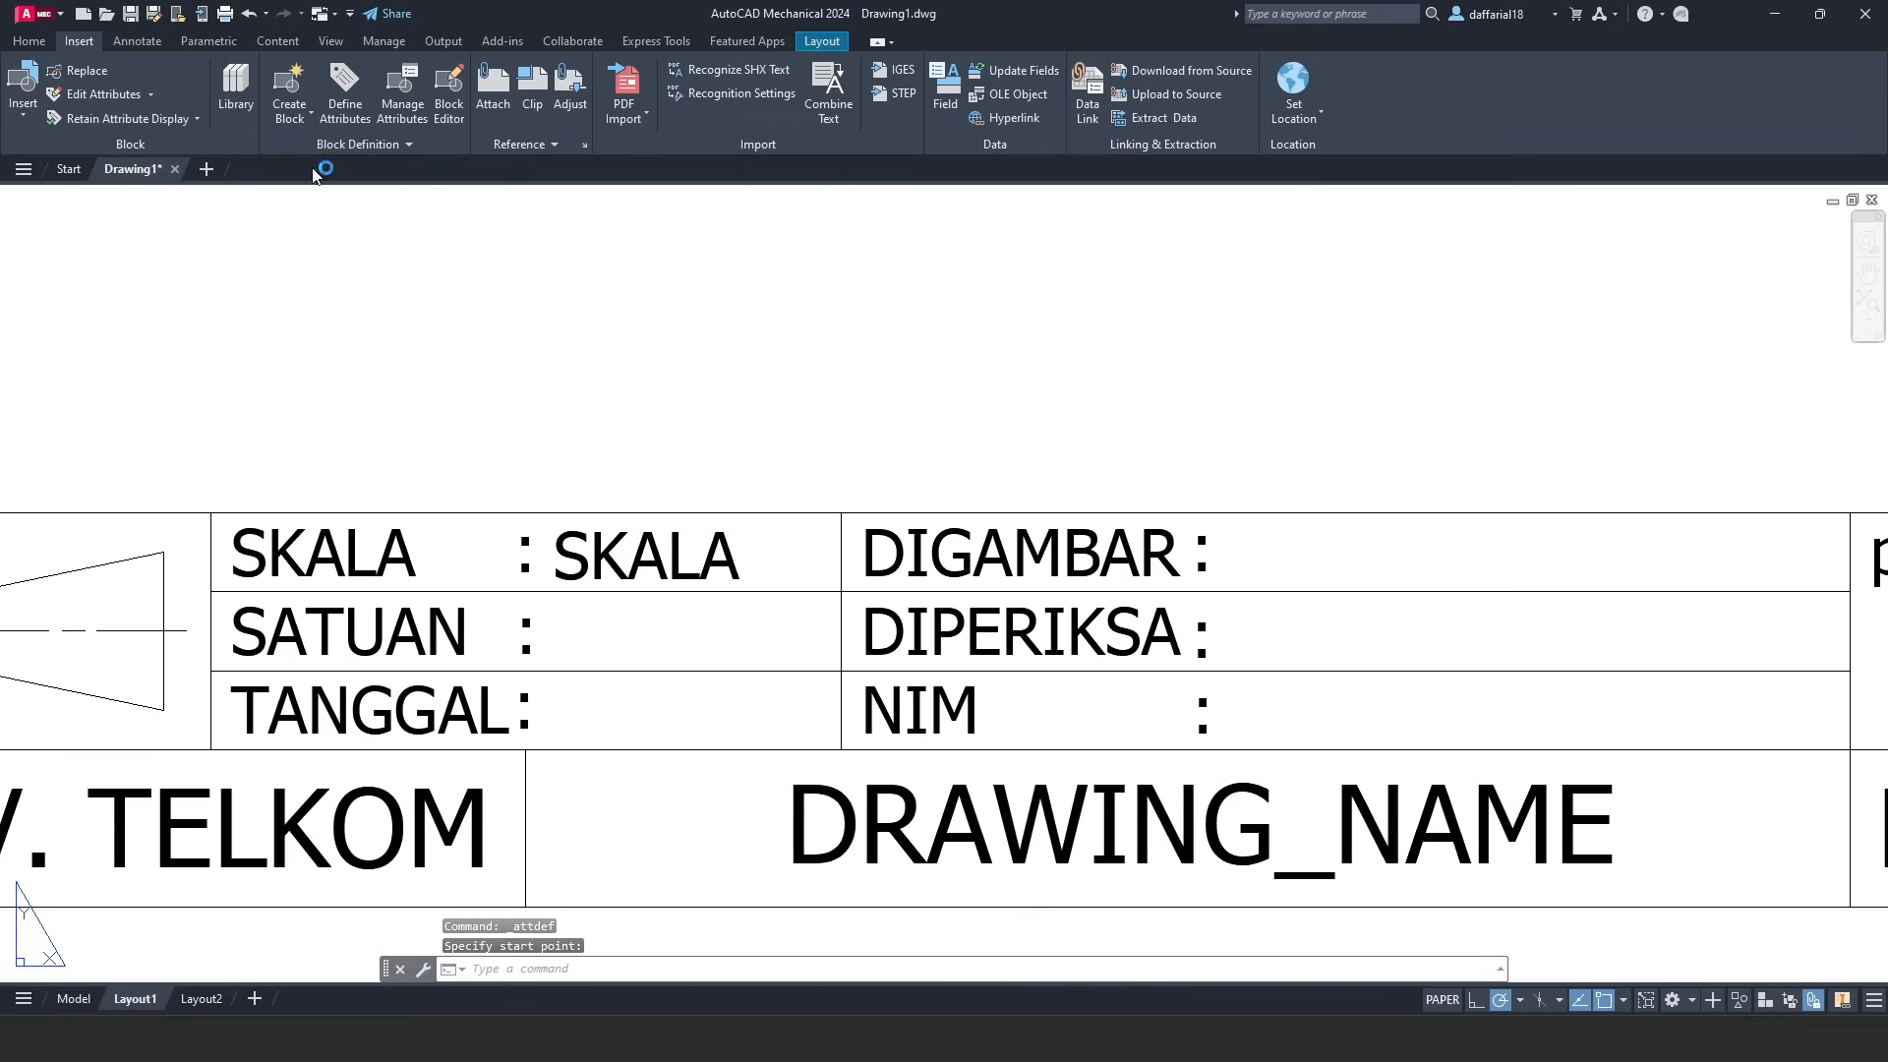
click(330, 108)
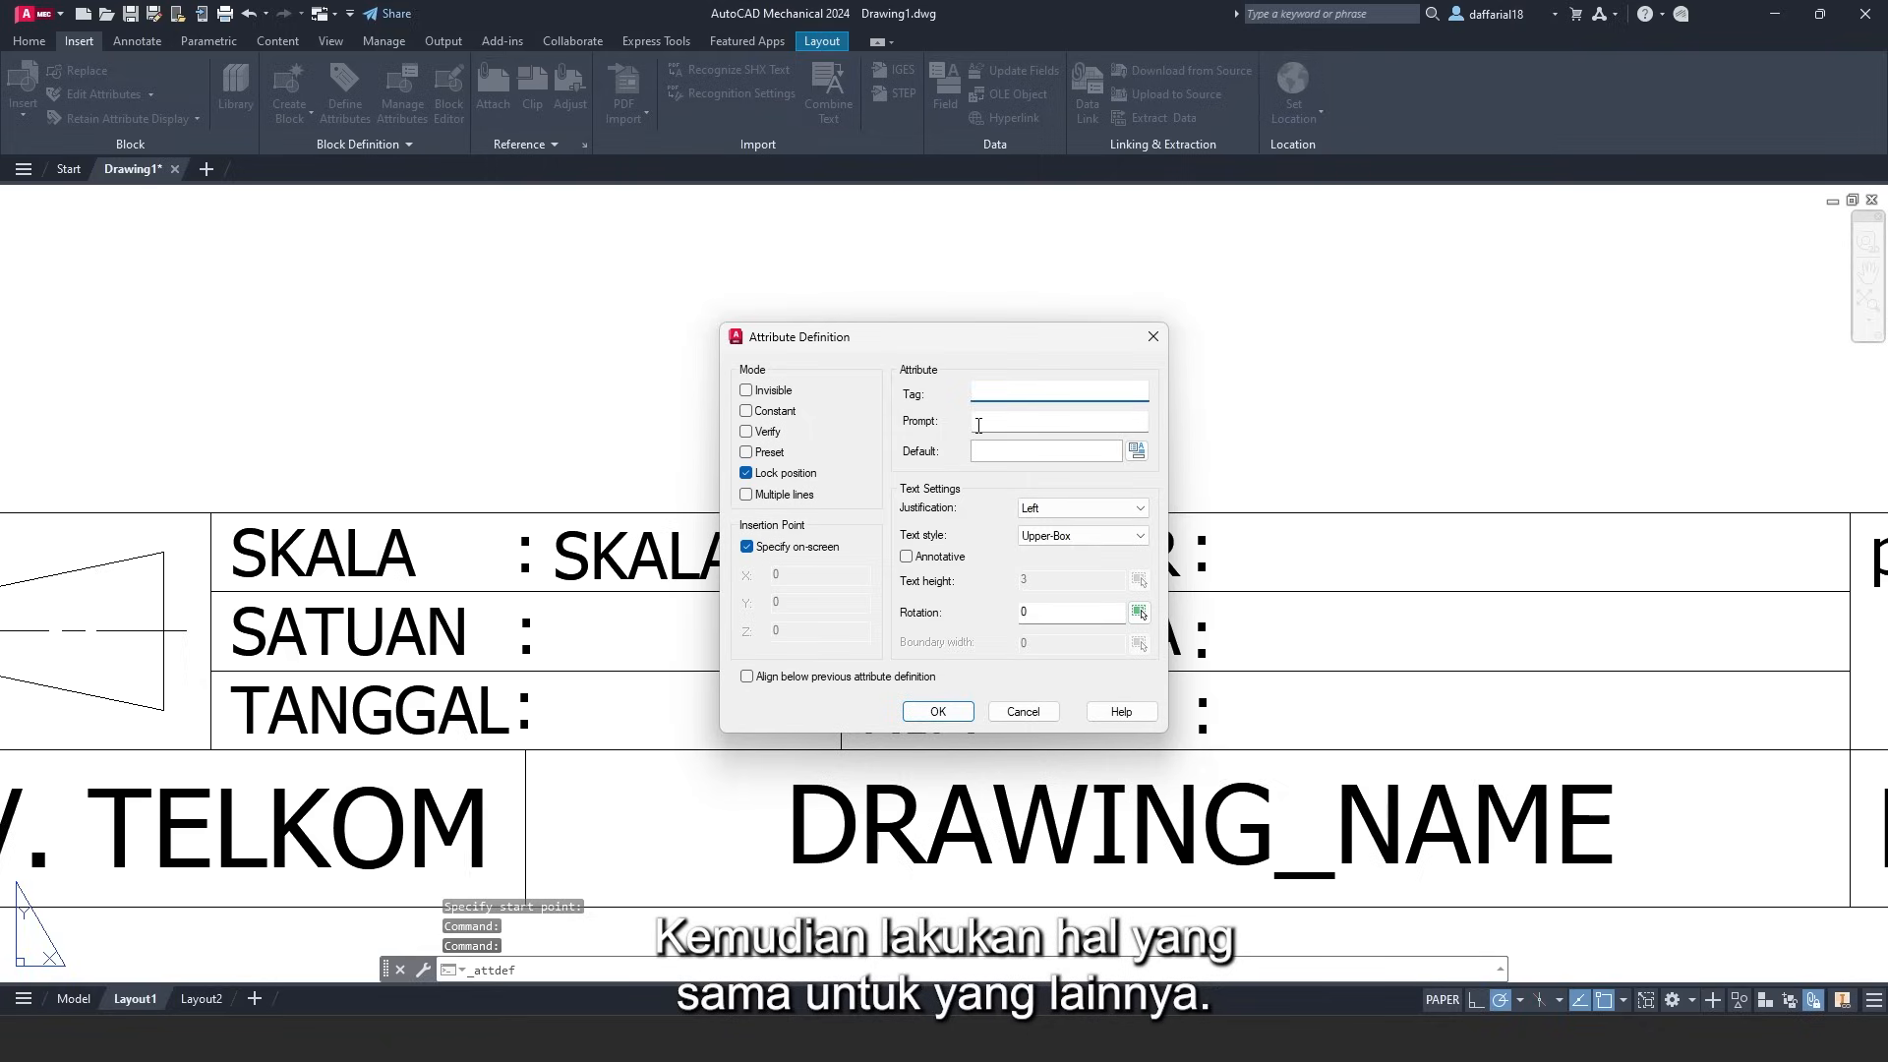
- Add a SATUAN attribute, default SATUAN, right after the SATUAN label's colon
text(SATUAN)
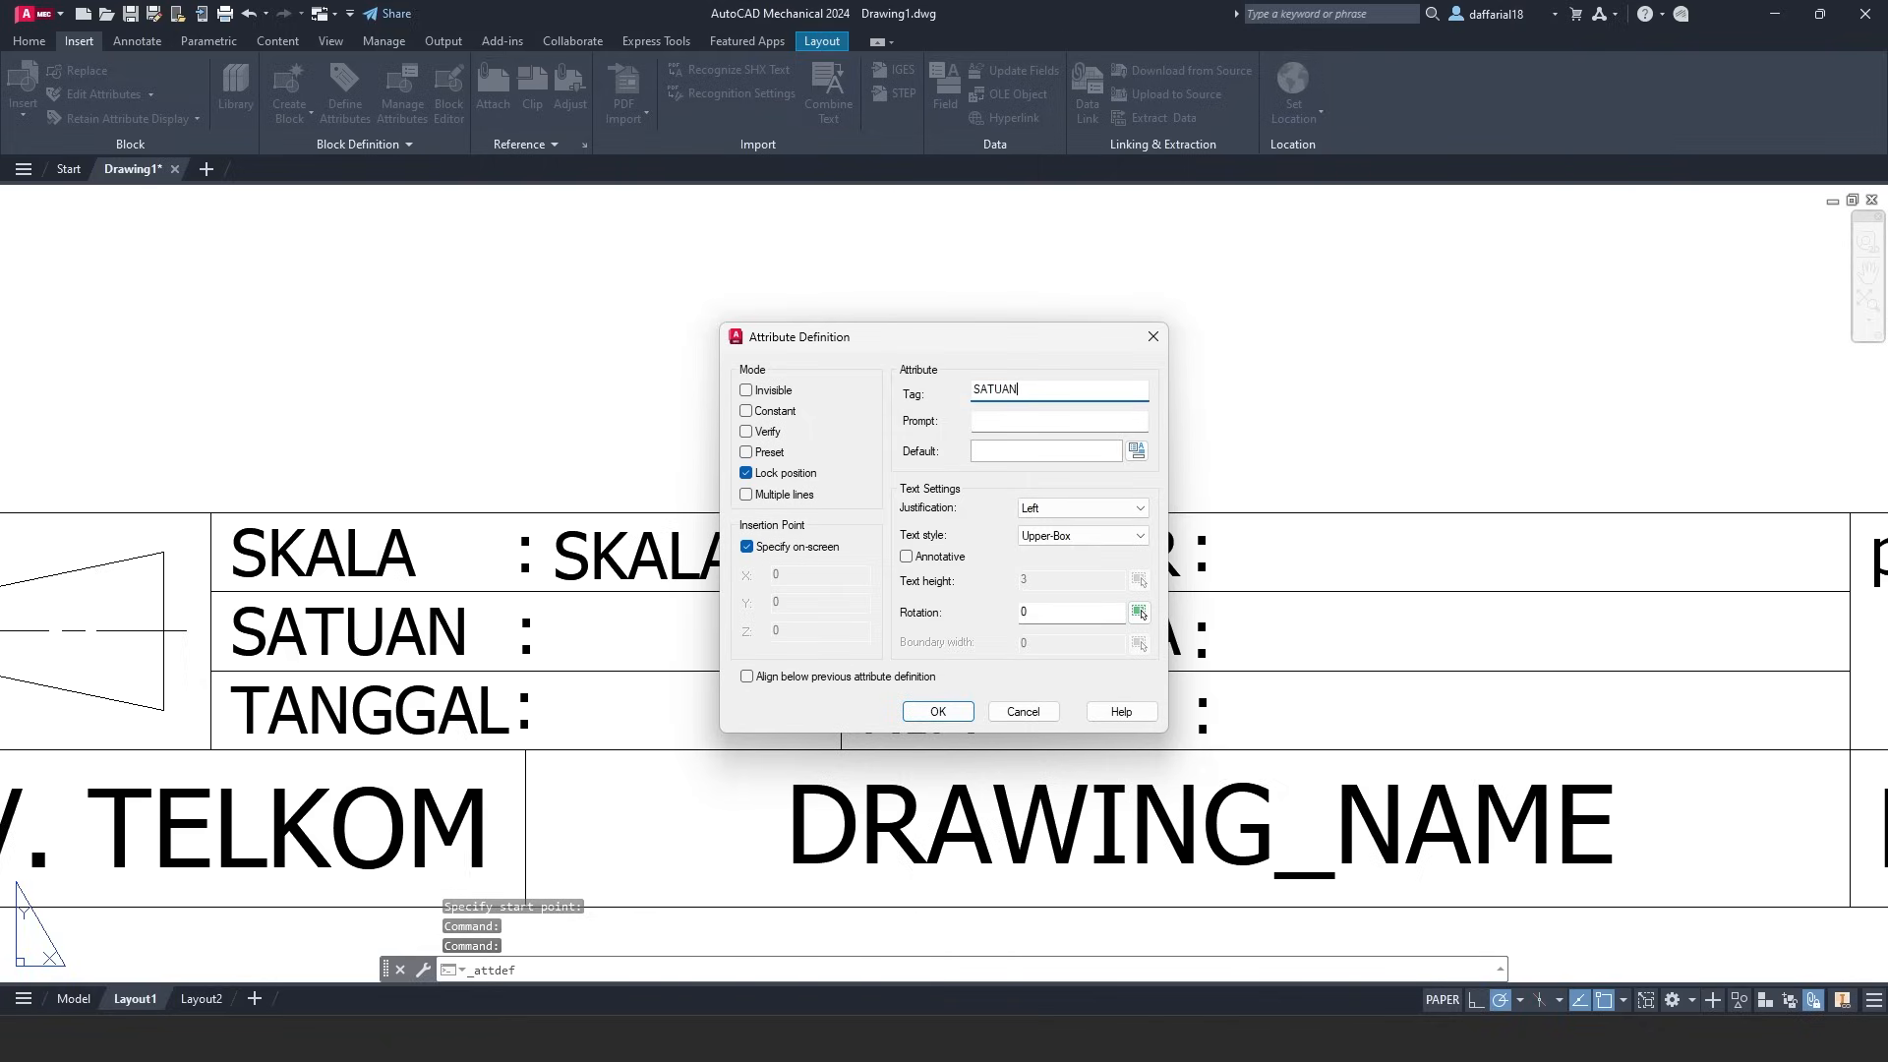
double_click(995, 389)
key(ctrl+c)
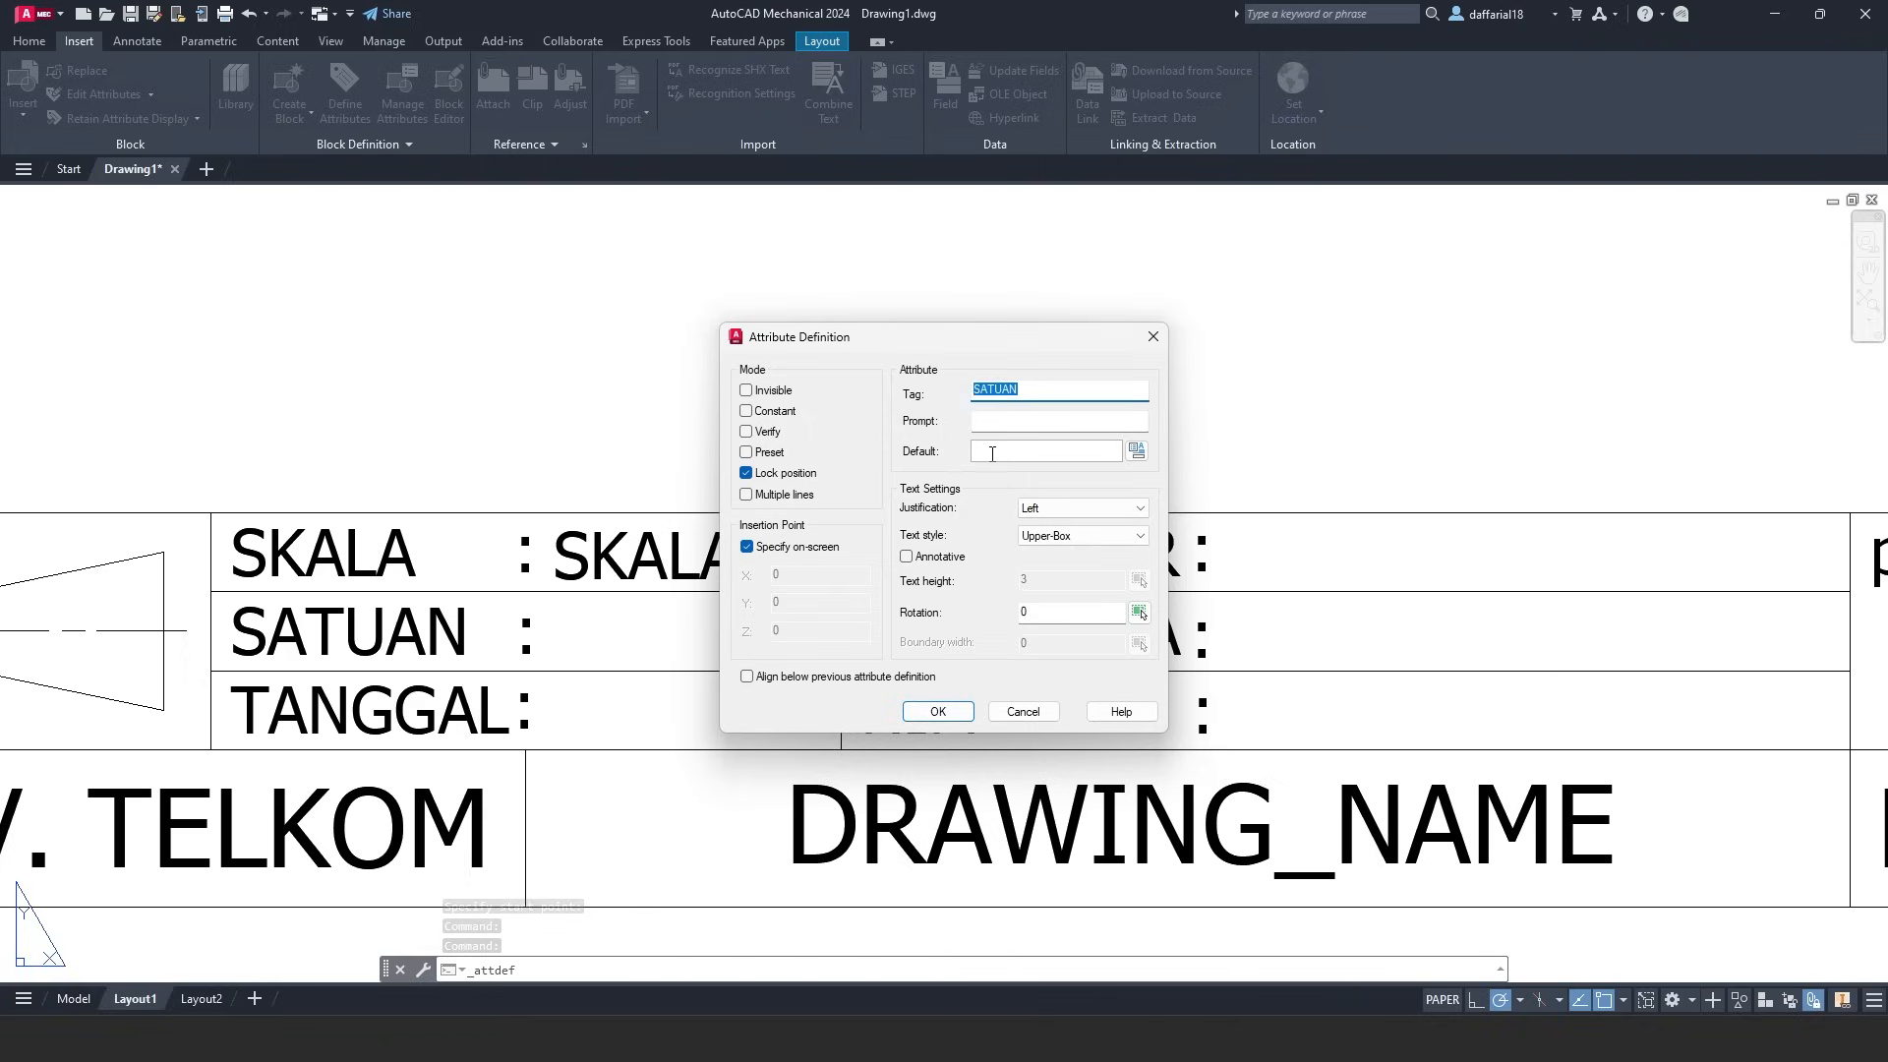
click(991, 454)
key(ctrl+v)
click(938, 711)
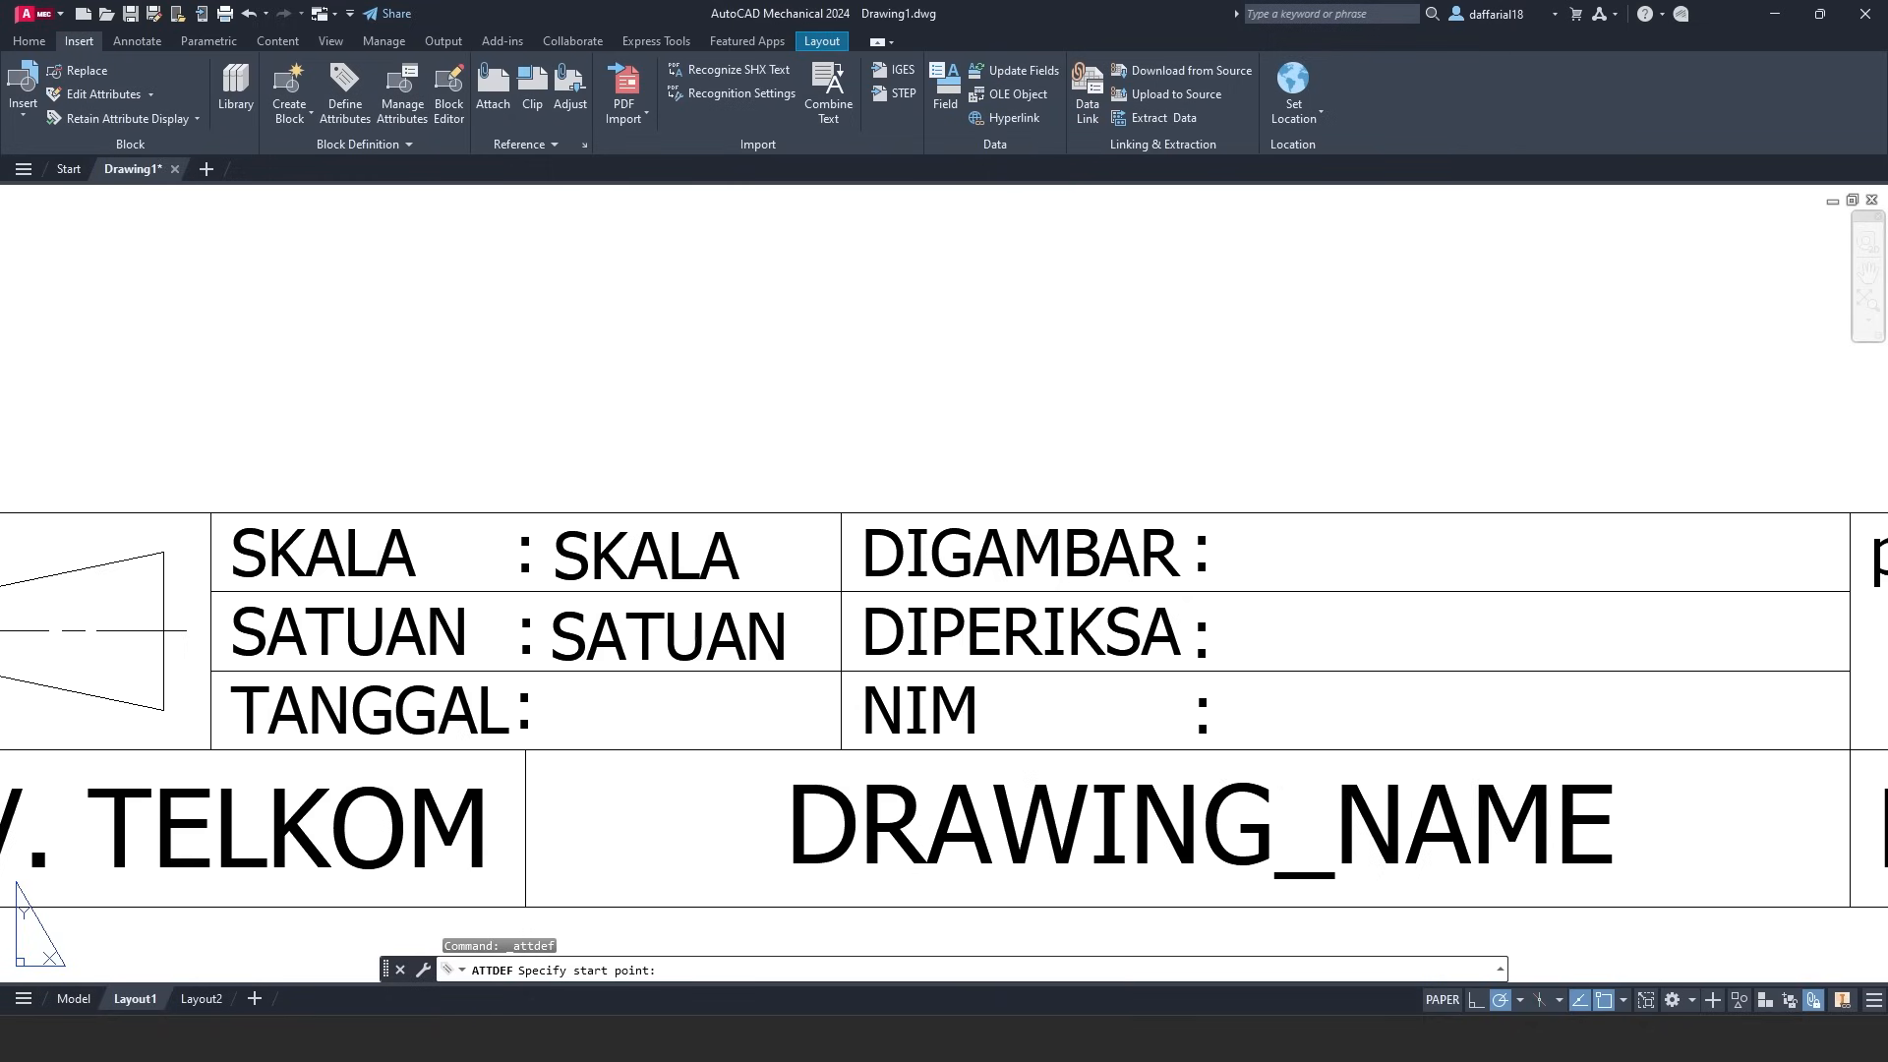
click(552, 661)
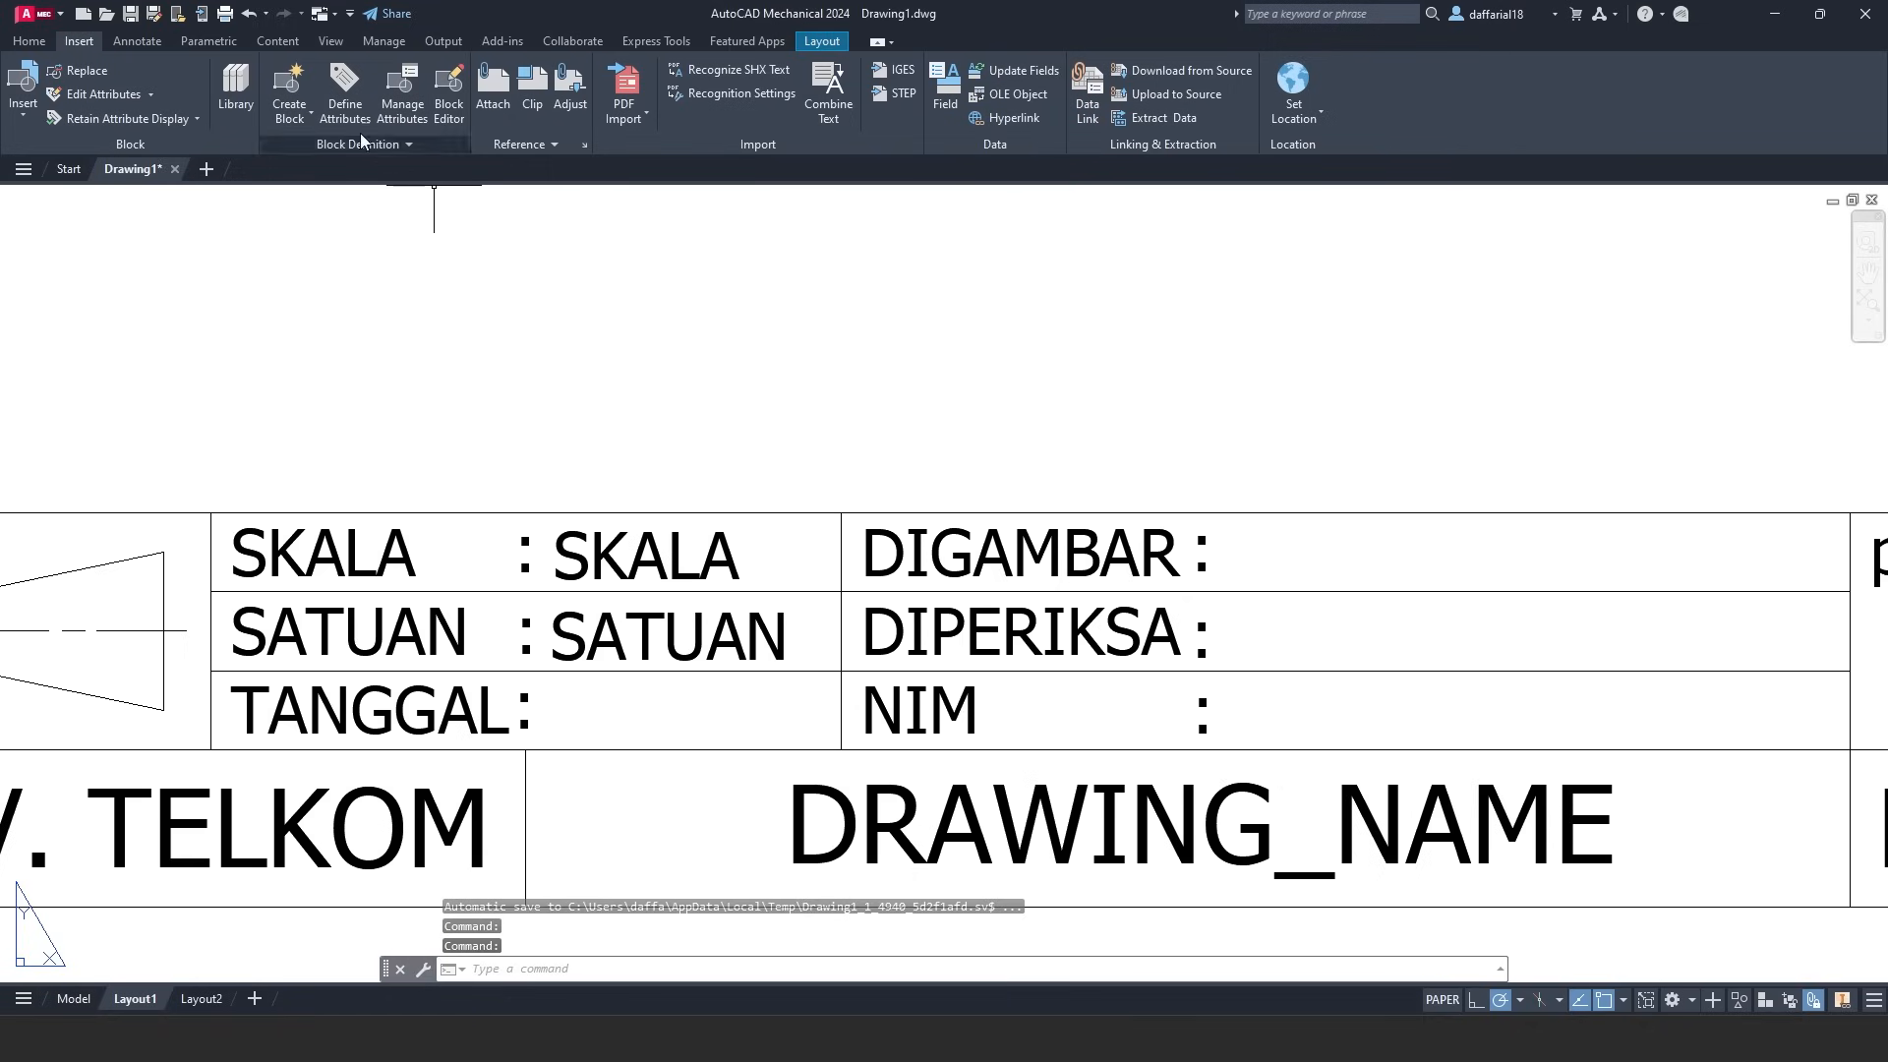
- Add the TANGGAL attribute with default DD/MM/YY beside the TANGGAL label
key(Return)
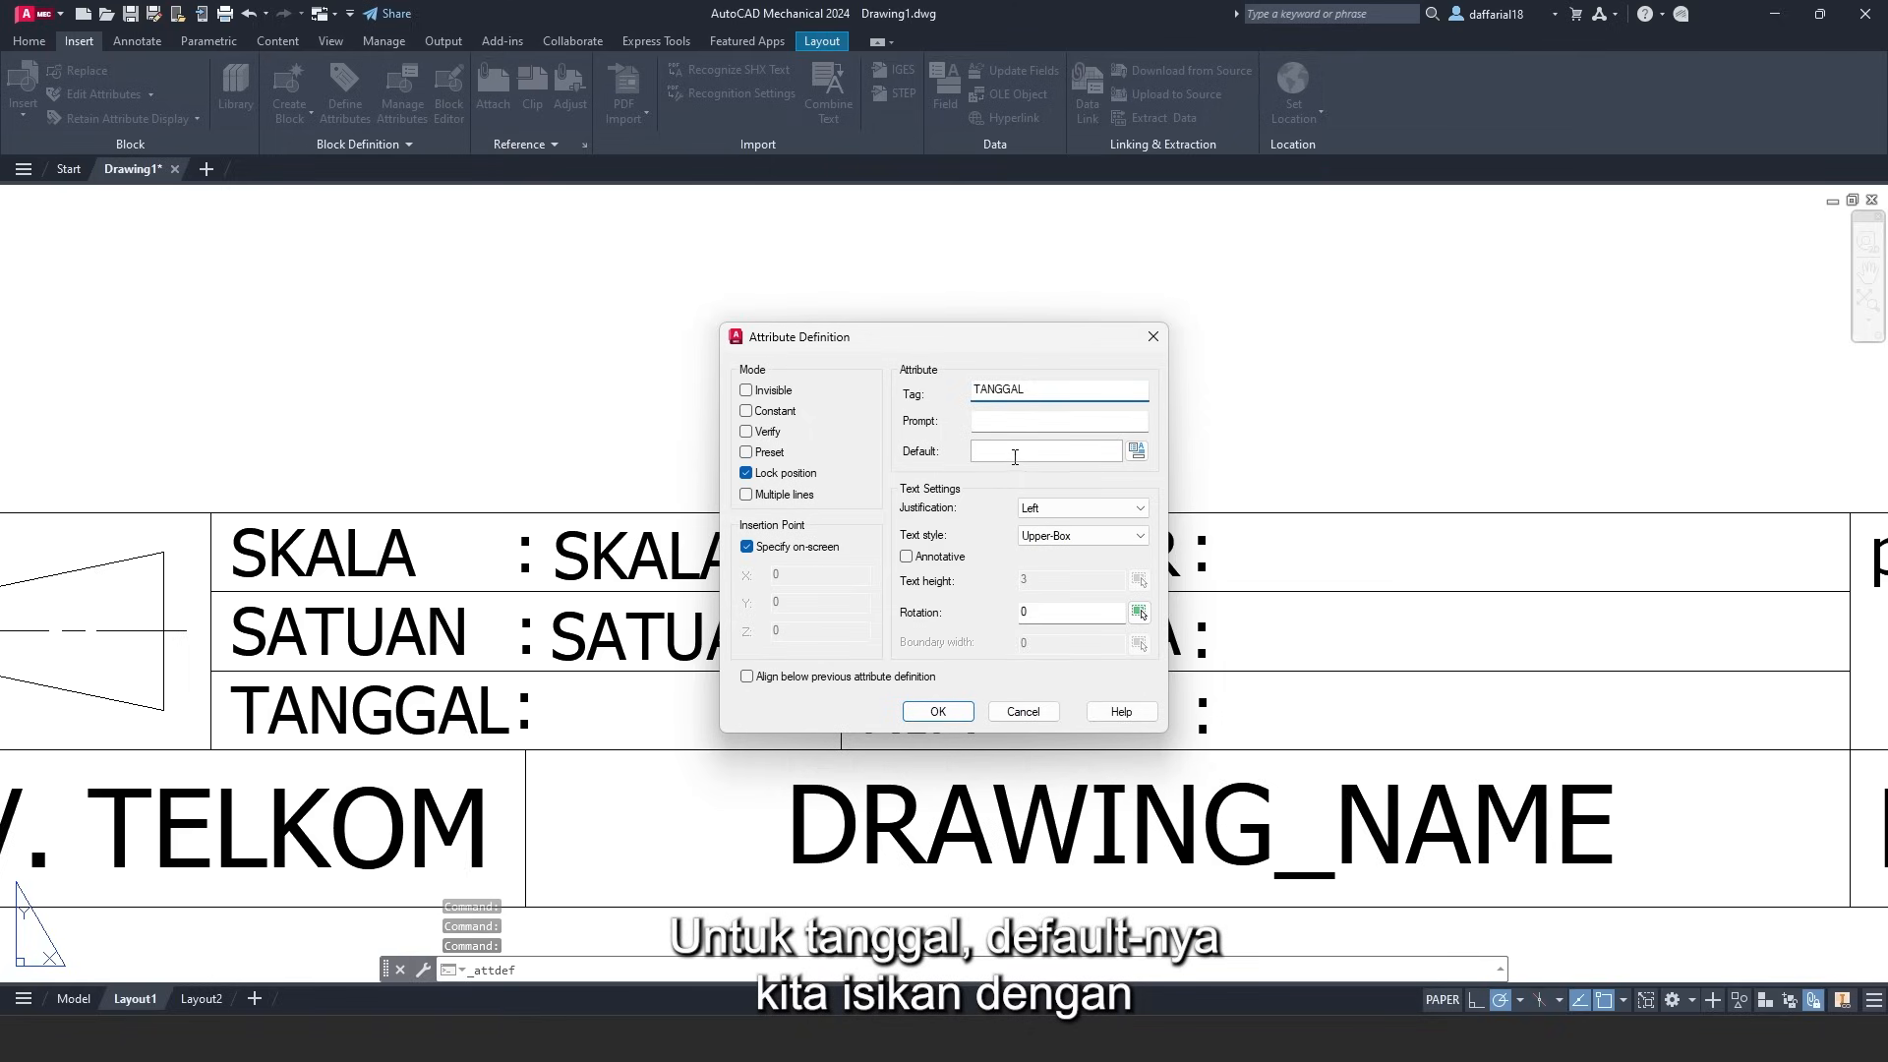
click(969, 456)
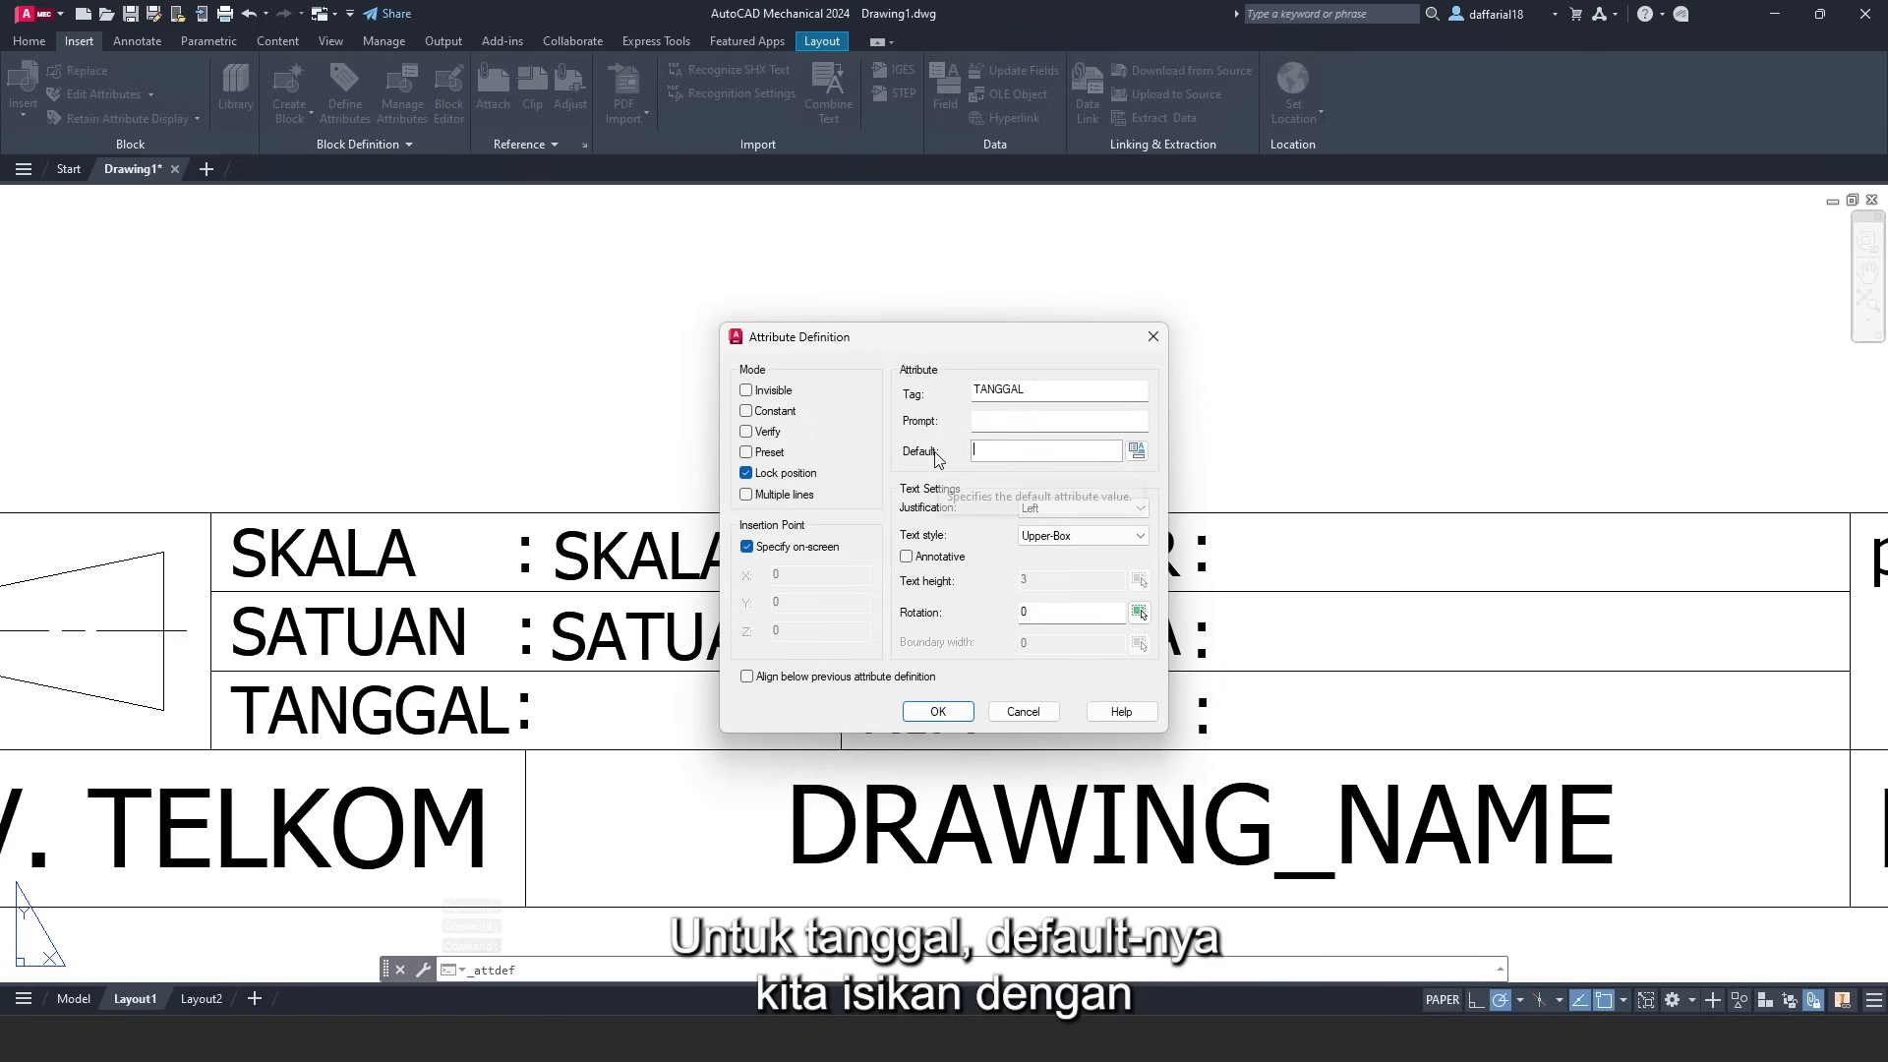
text(DD/MM)
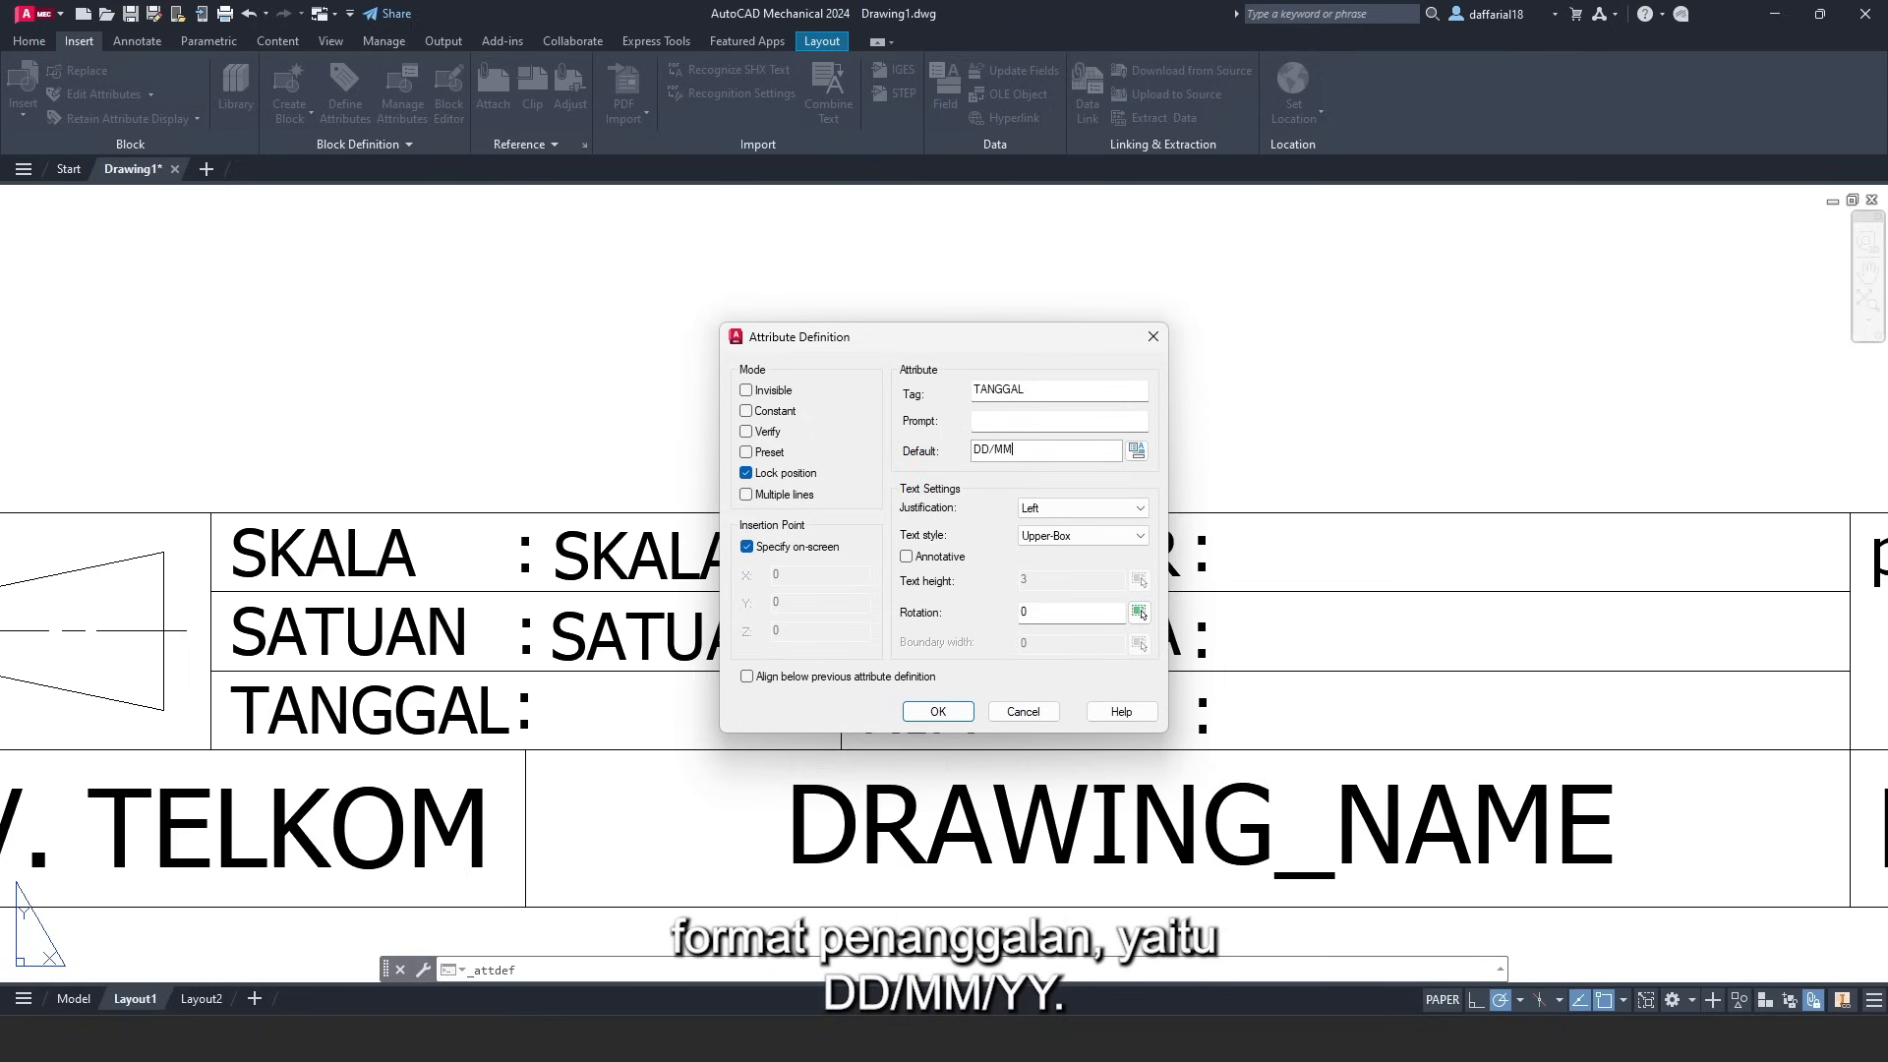
text(/YY)
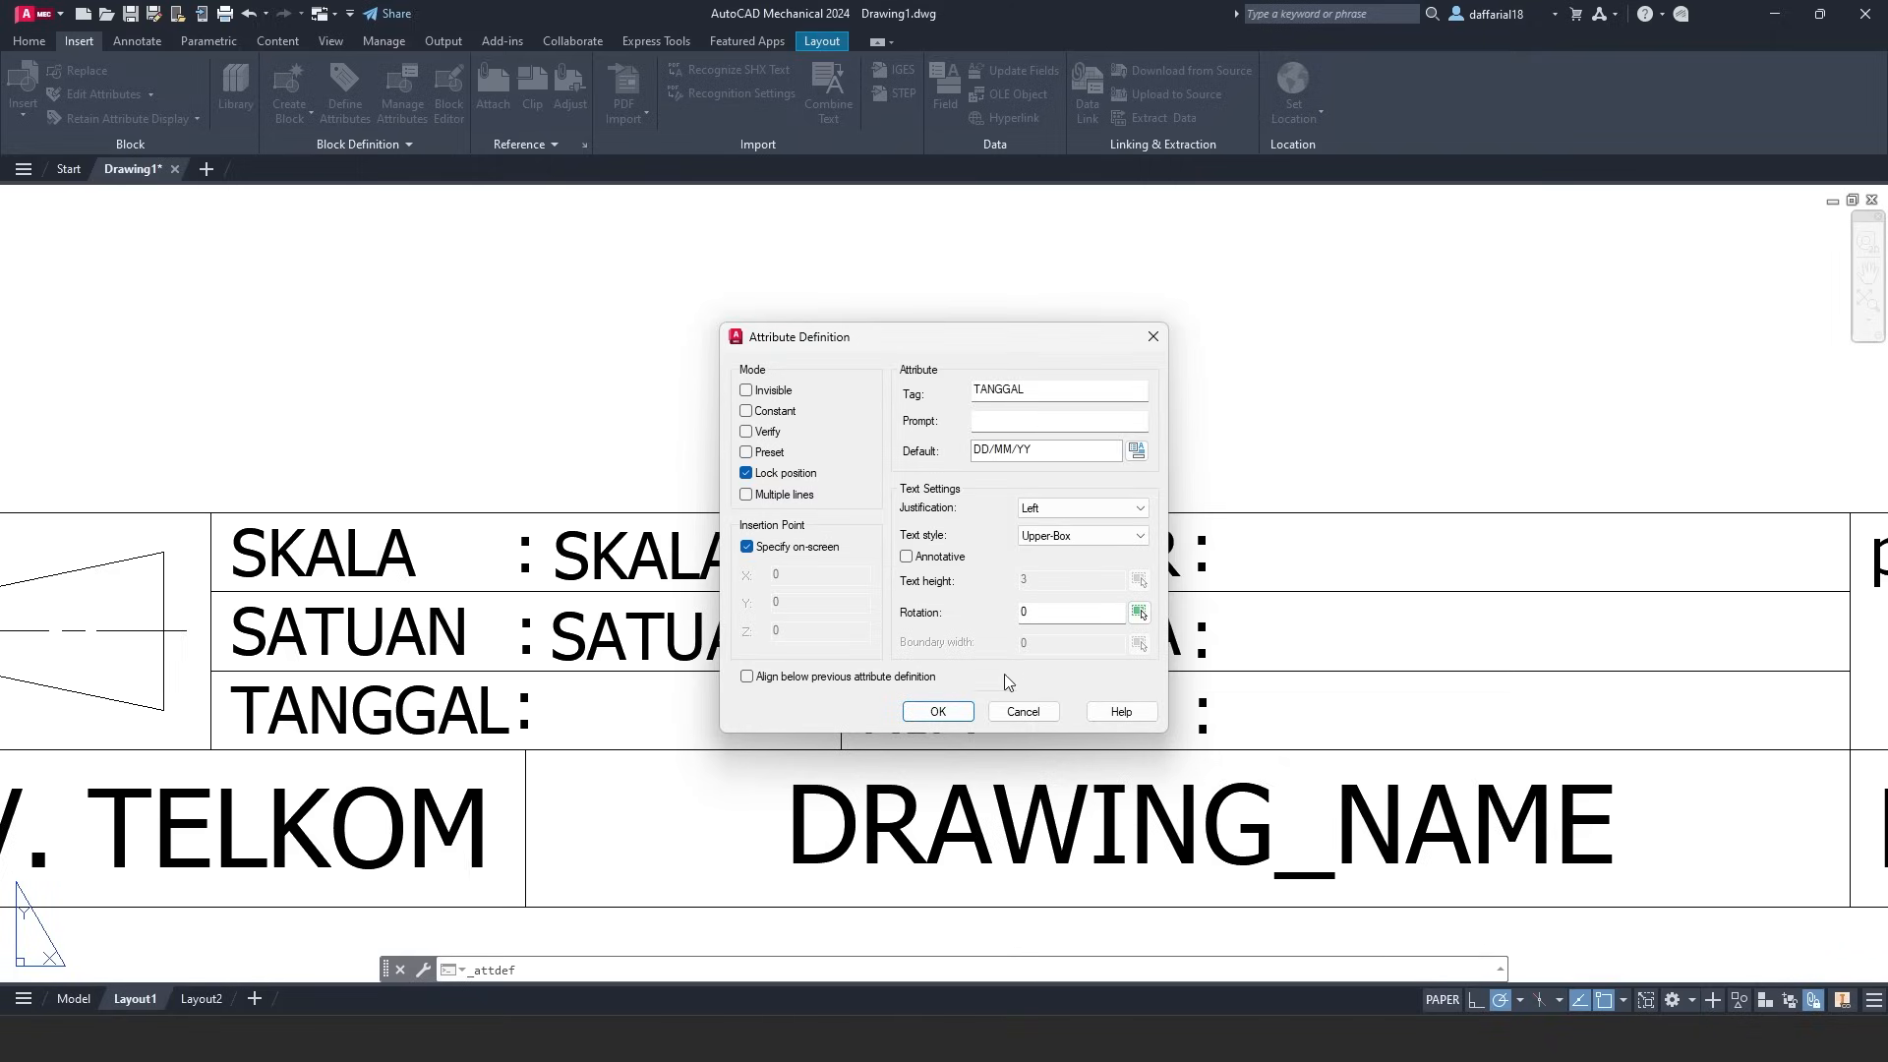
click(938, 711)
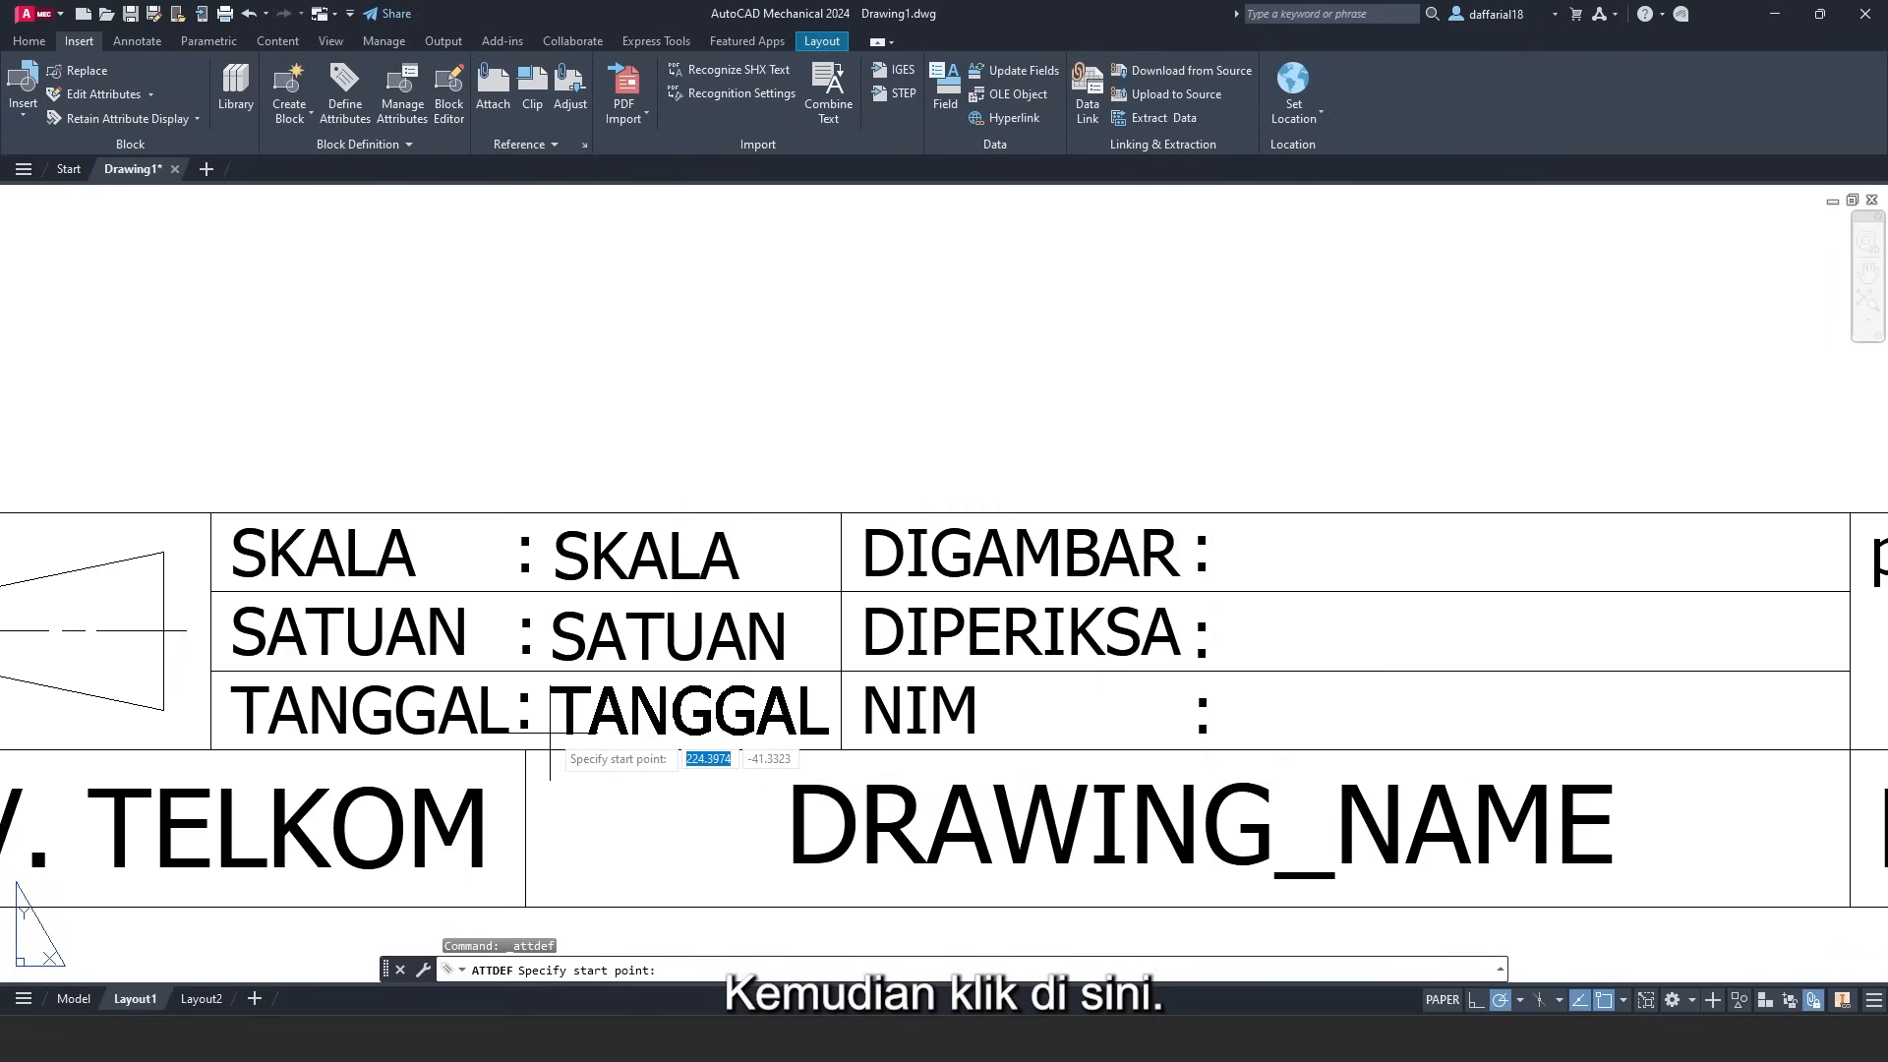
click(549, 733)
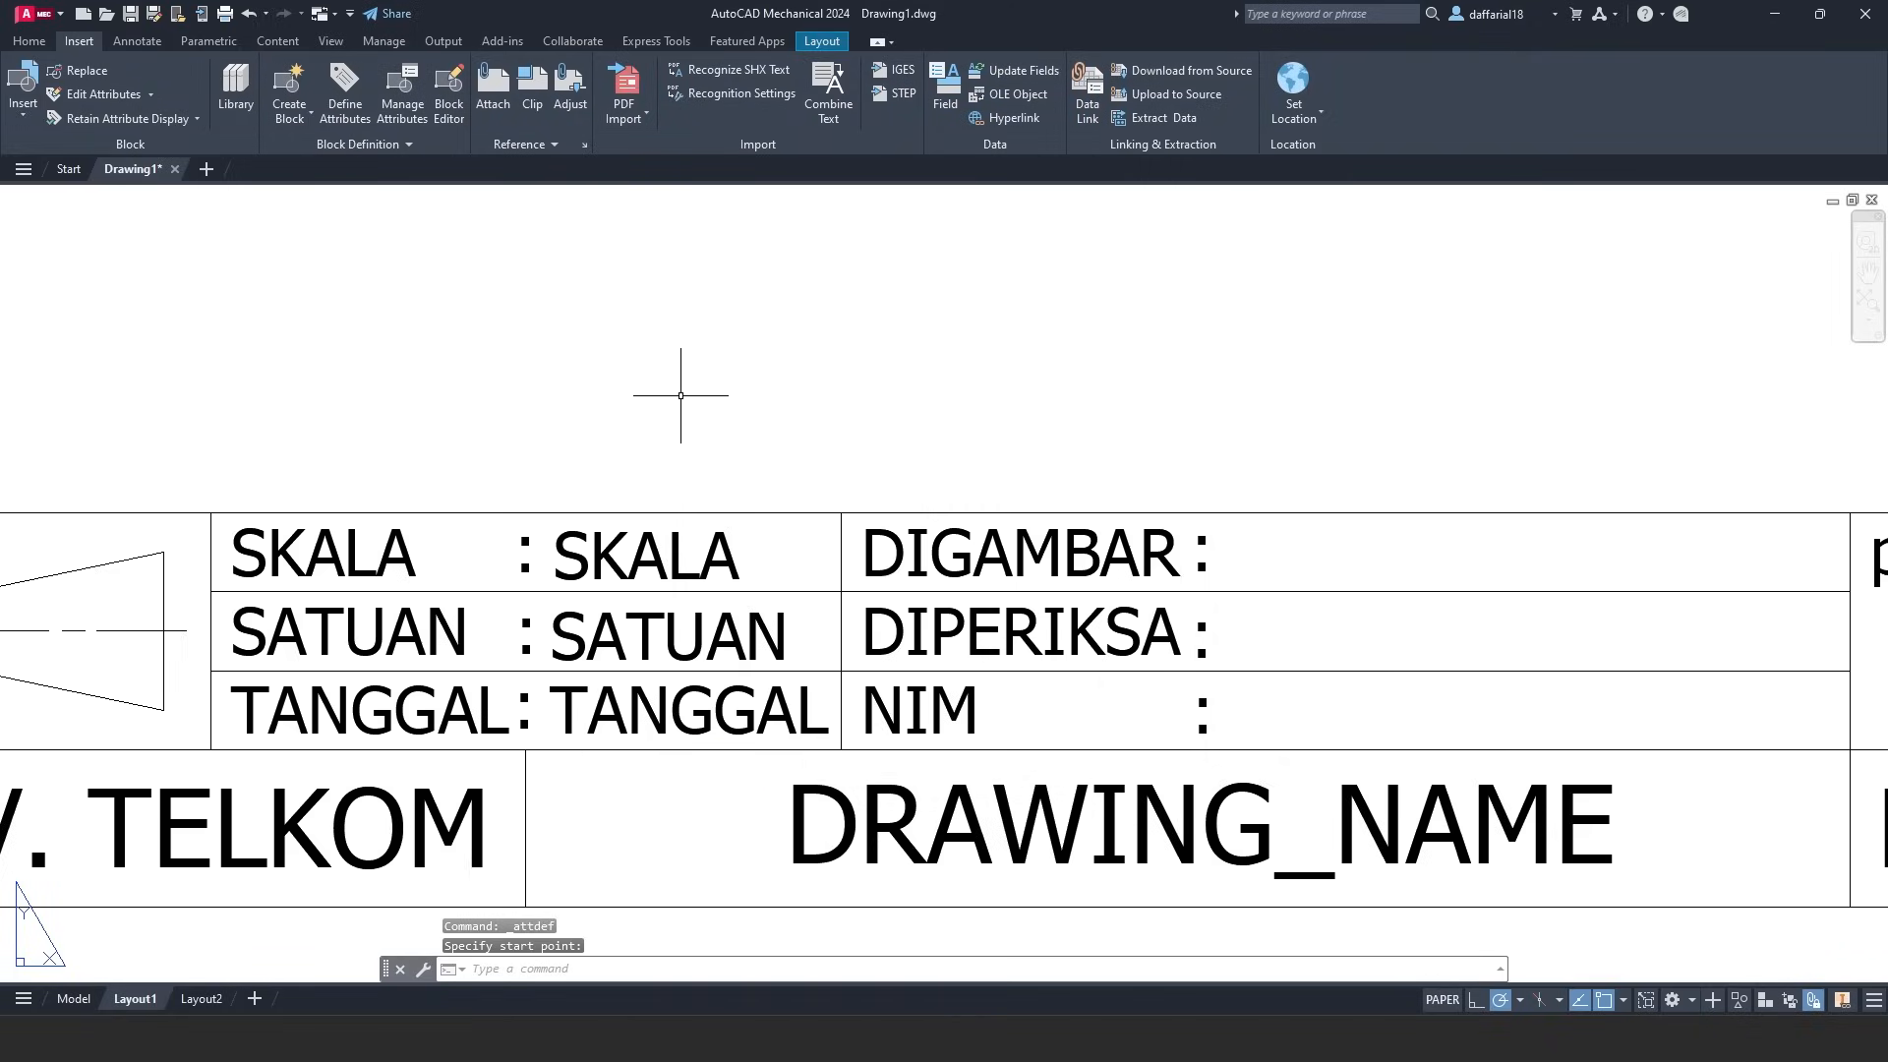
- Add a DIGAMBAR attribute with default YOUR_NAME after the DIGAMBAR label
click(343, 98)
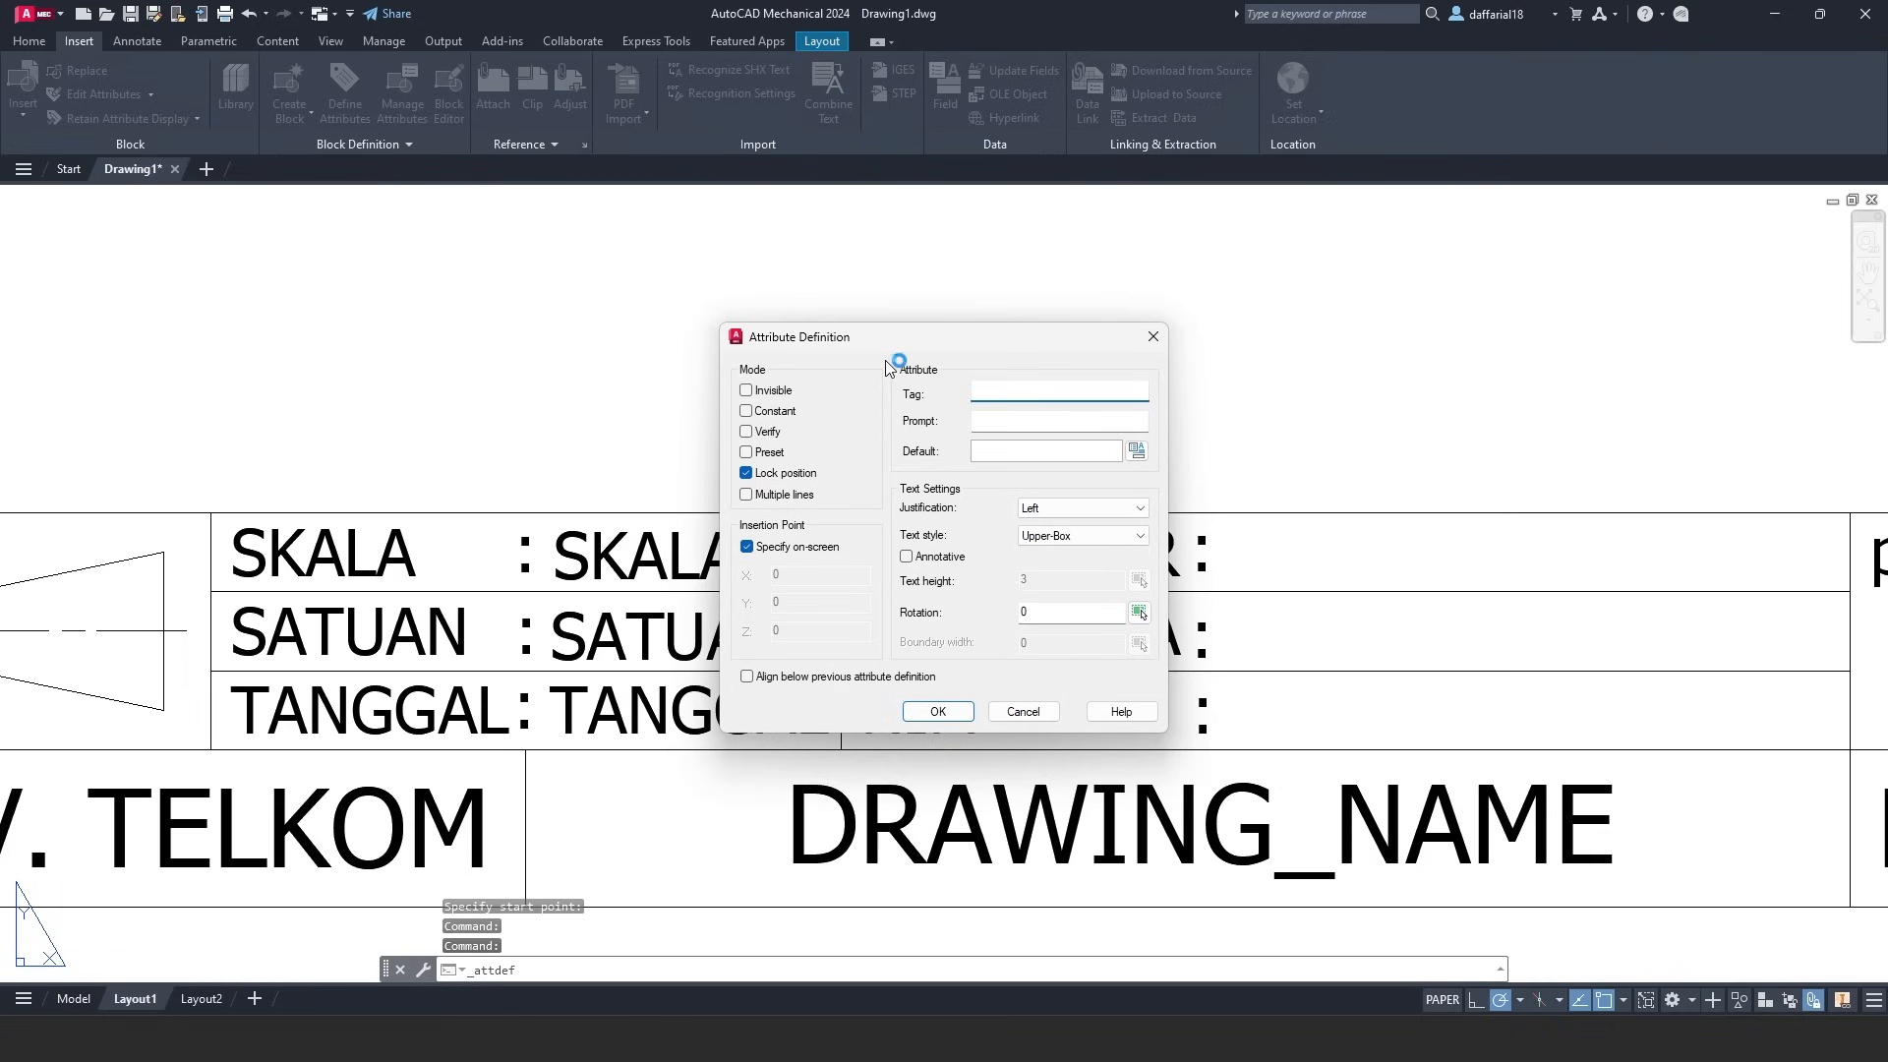
text(DIGAMBAR)
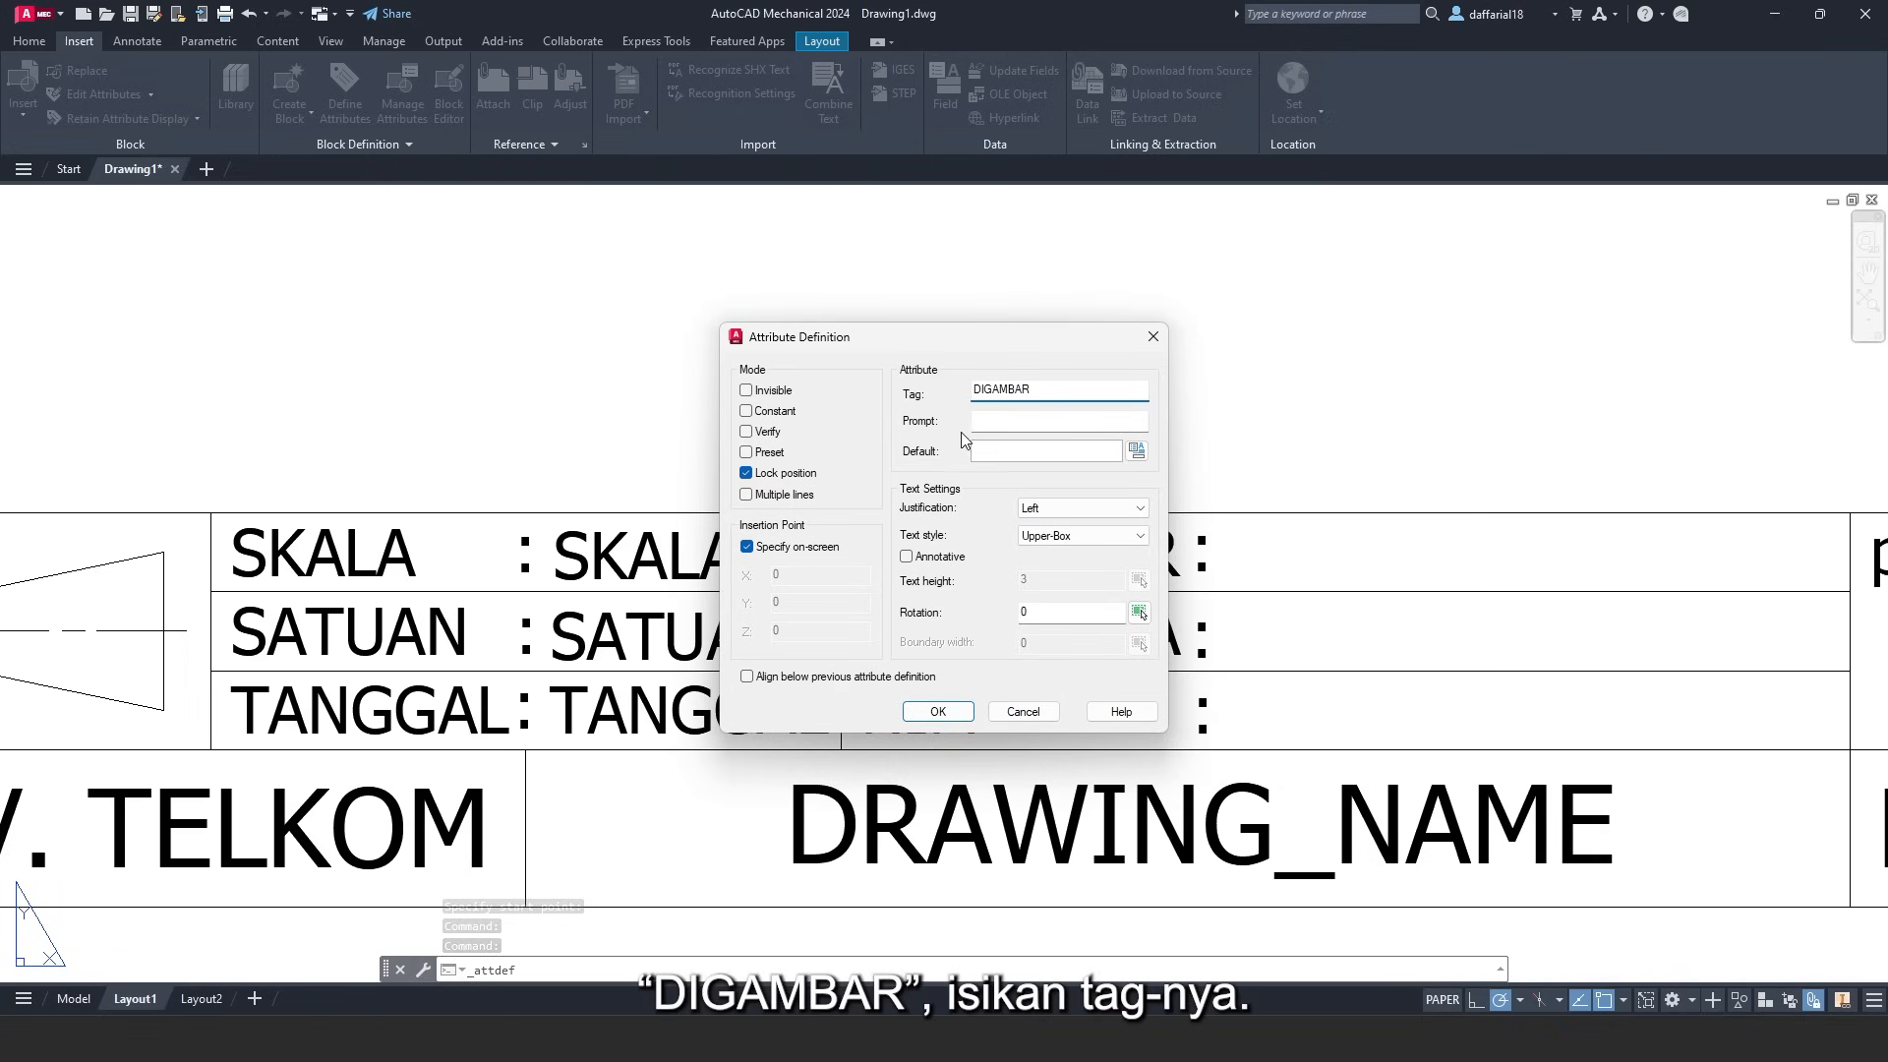
click(985, 452)
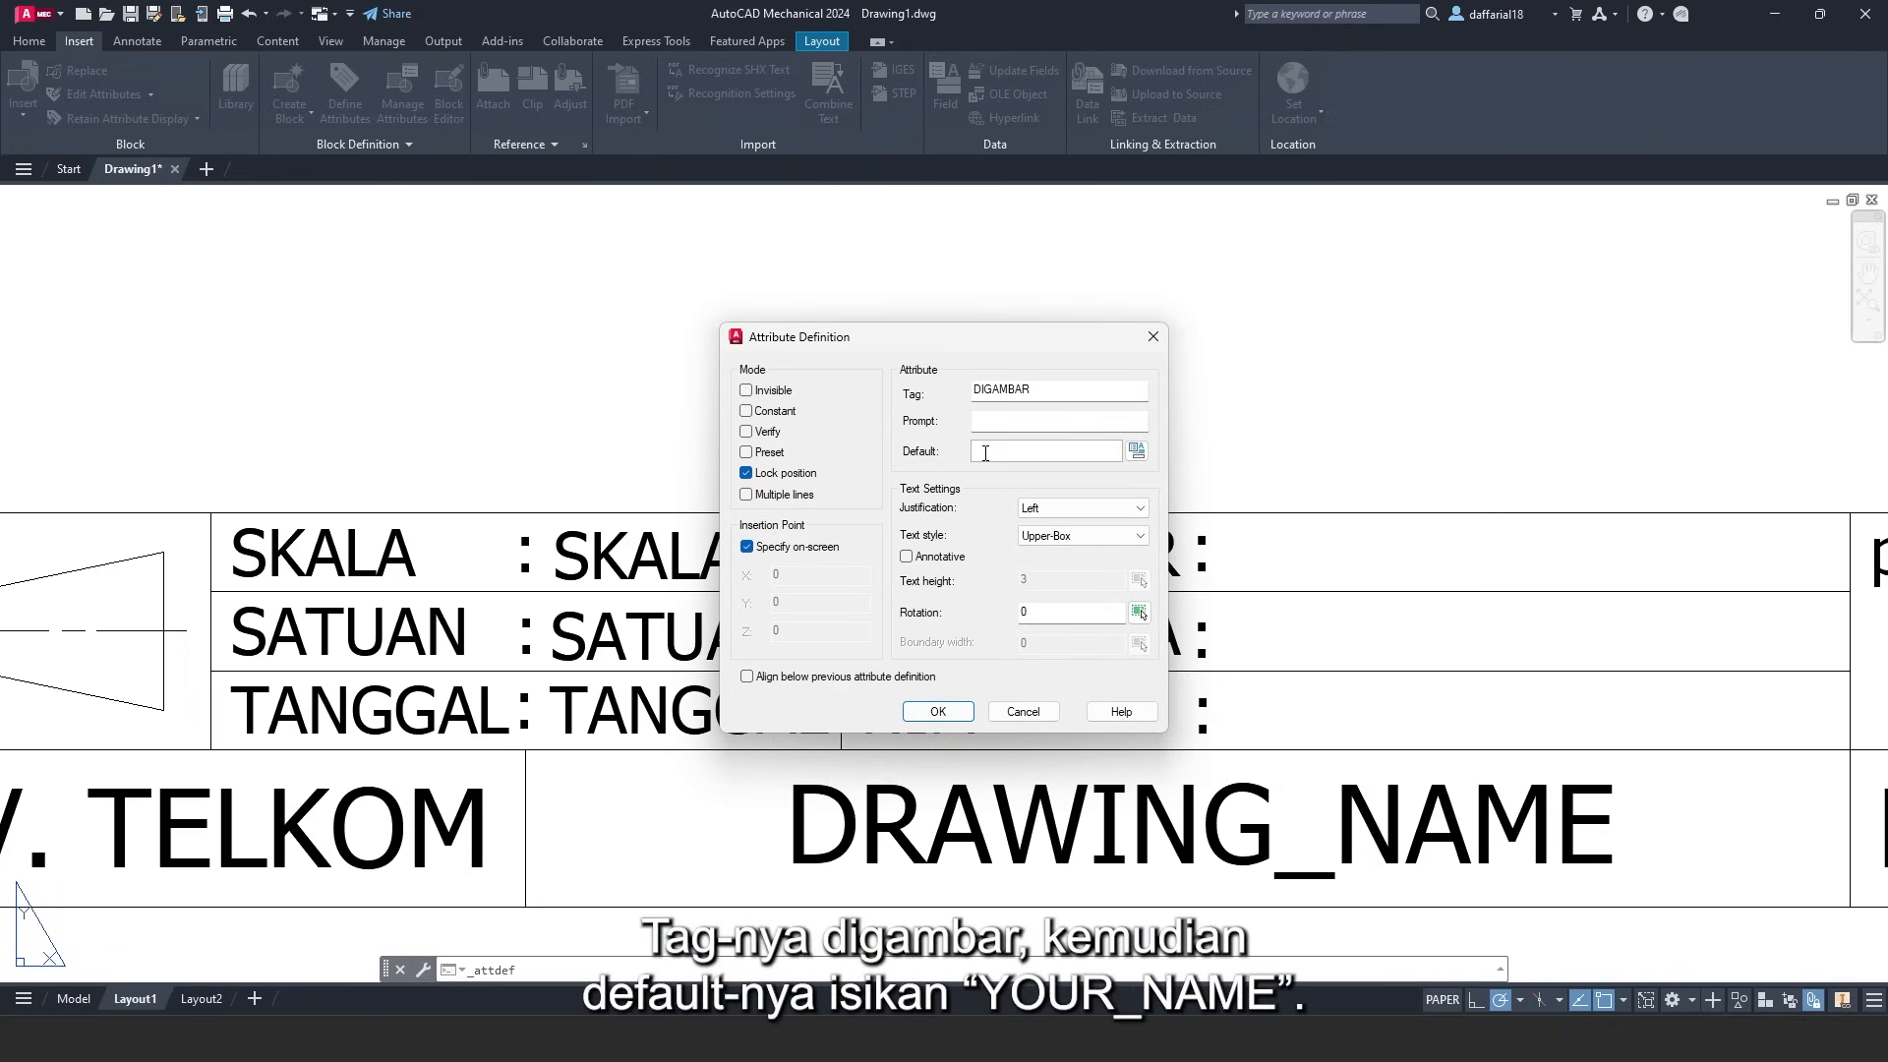
text(YOUR_NAME)
click(938, 711)
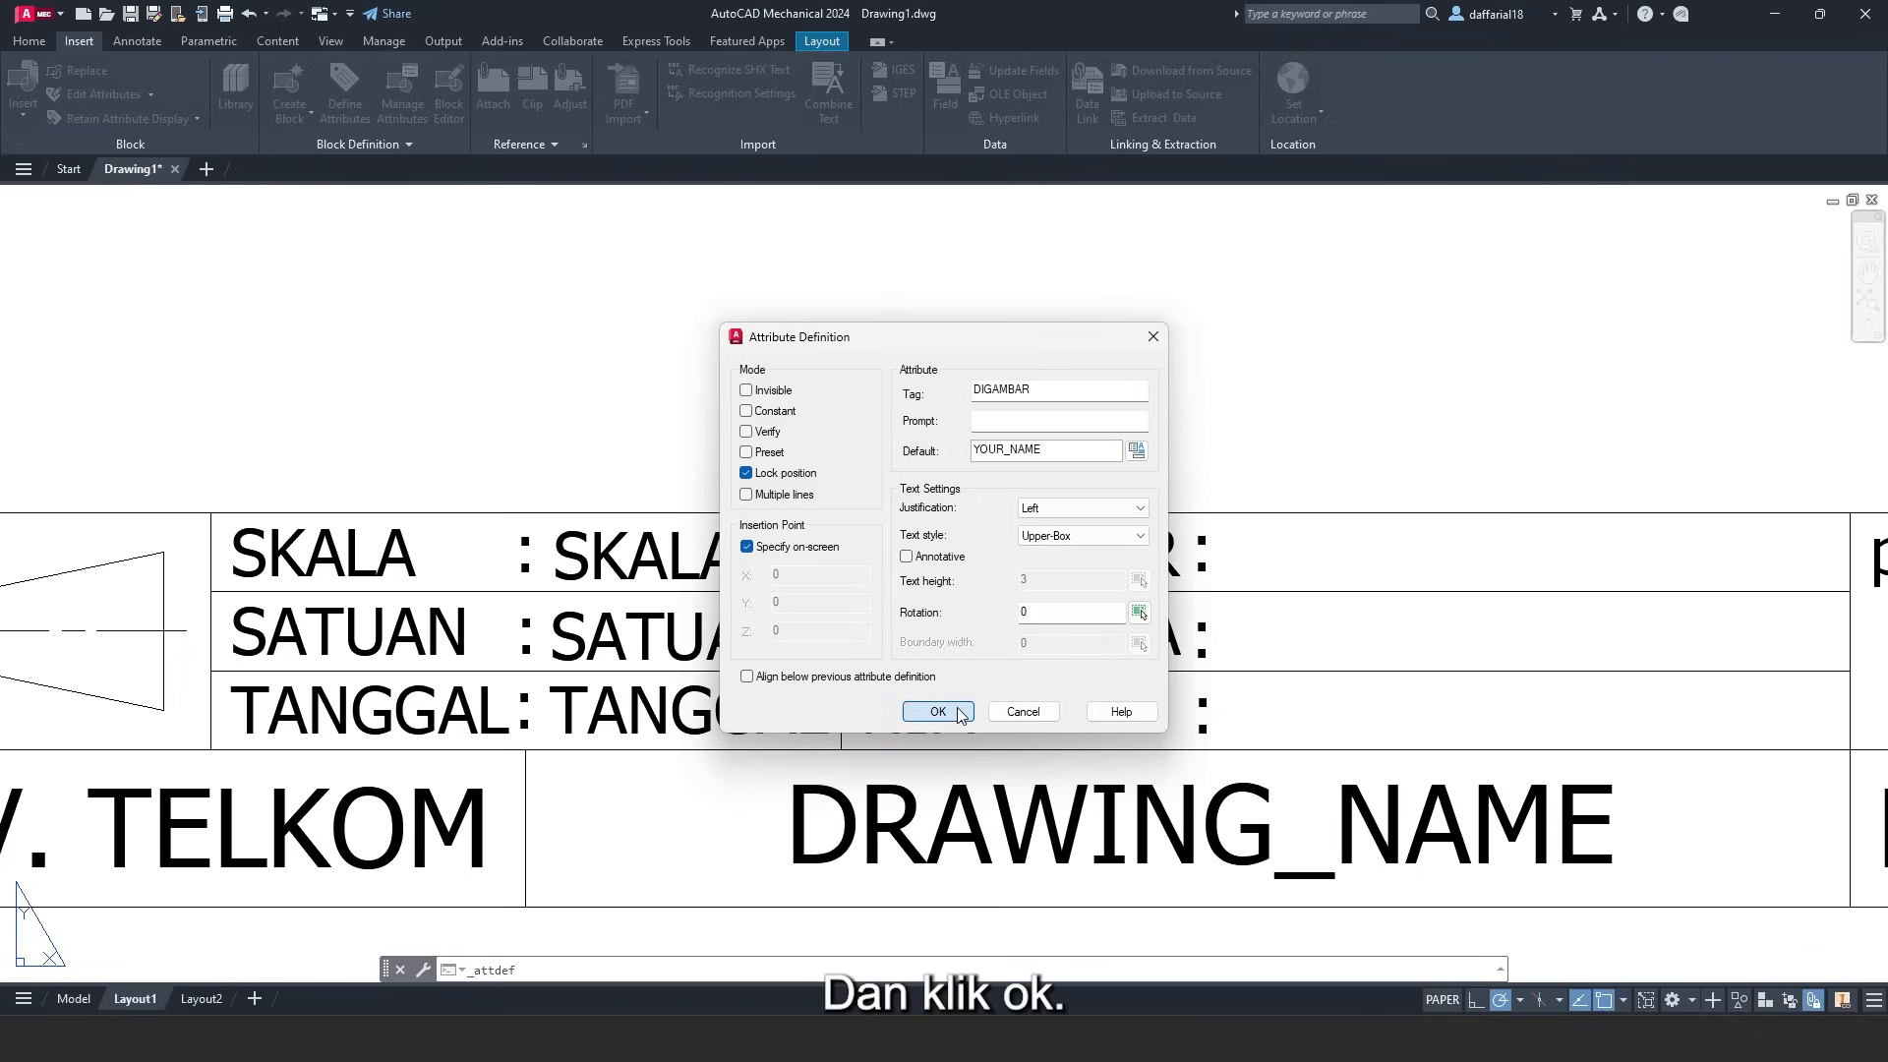
click(1224, 578)
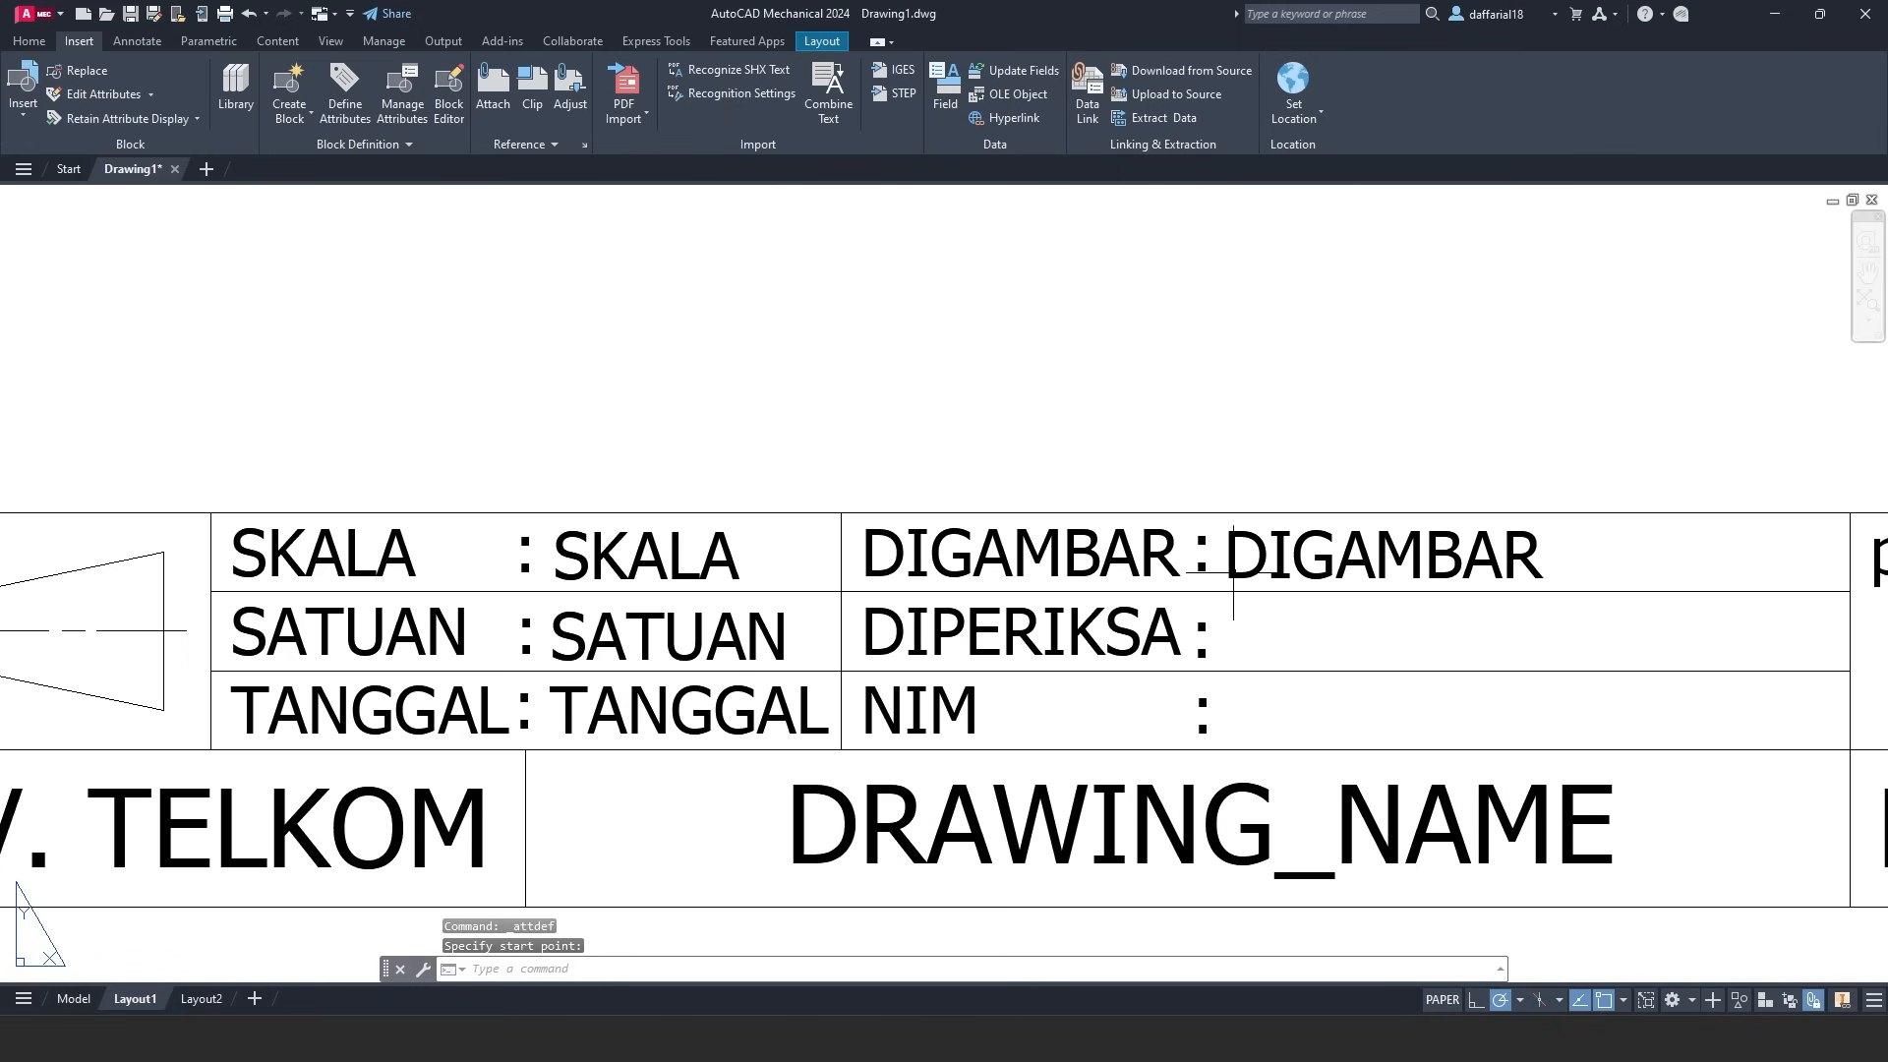
- Add a DIPERIKSA attribute with default ASSISTANT_CODE beside the DIPERIKSA label
click(360, 96)
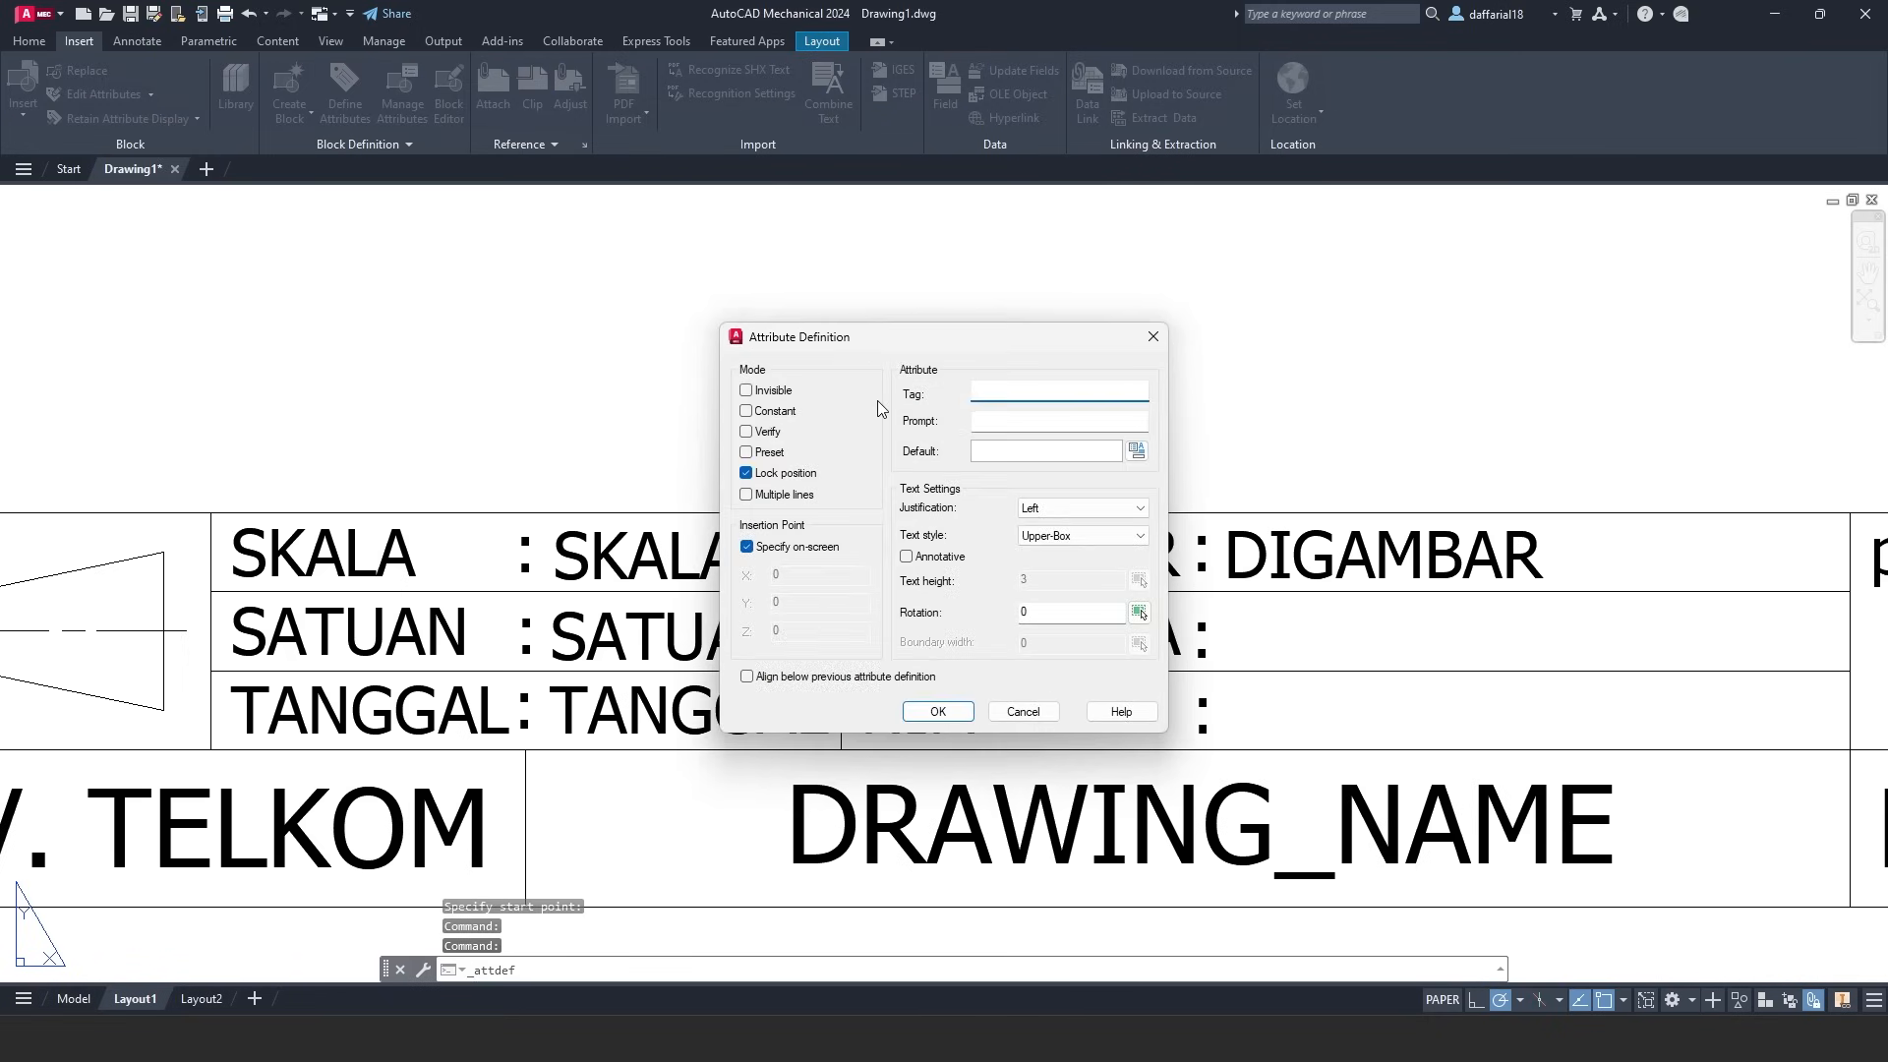
text(DIPER)
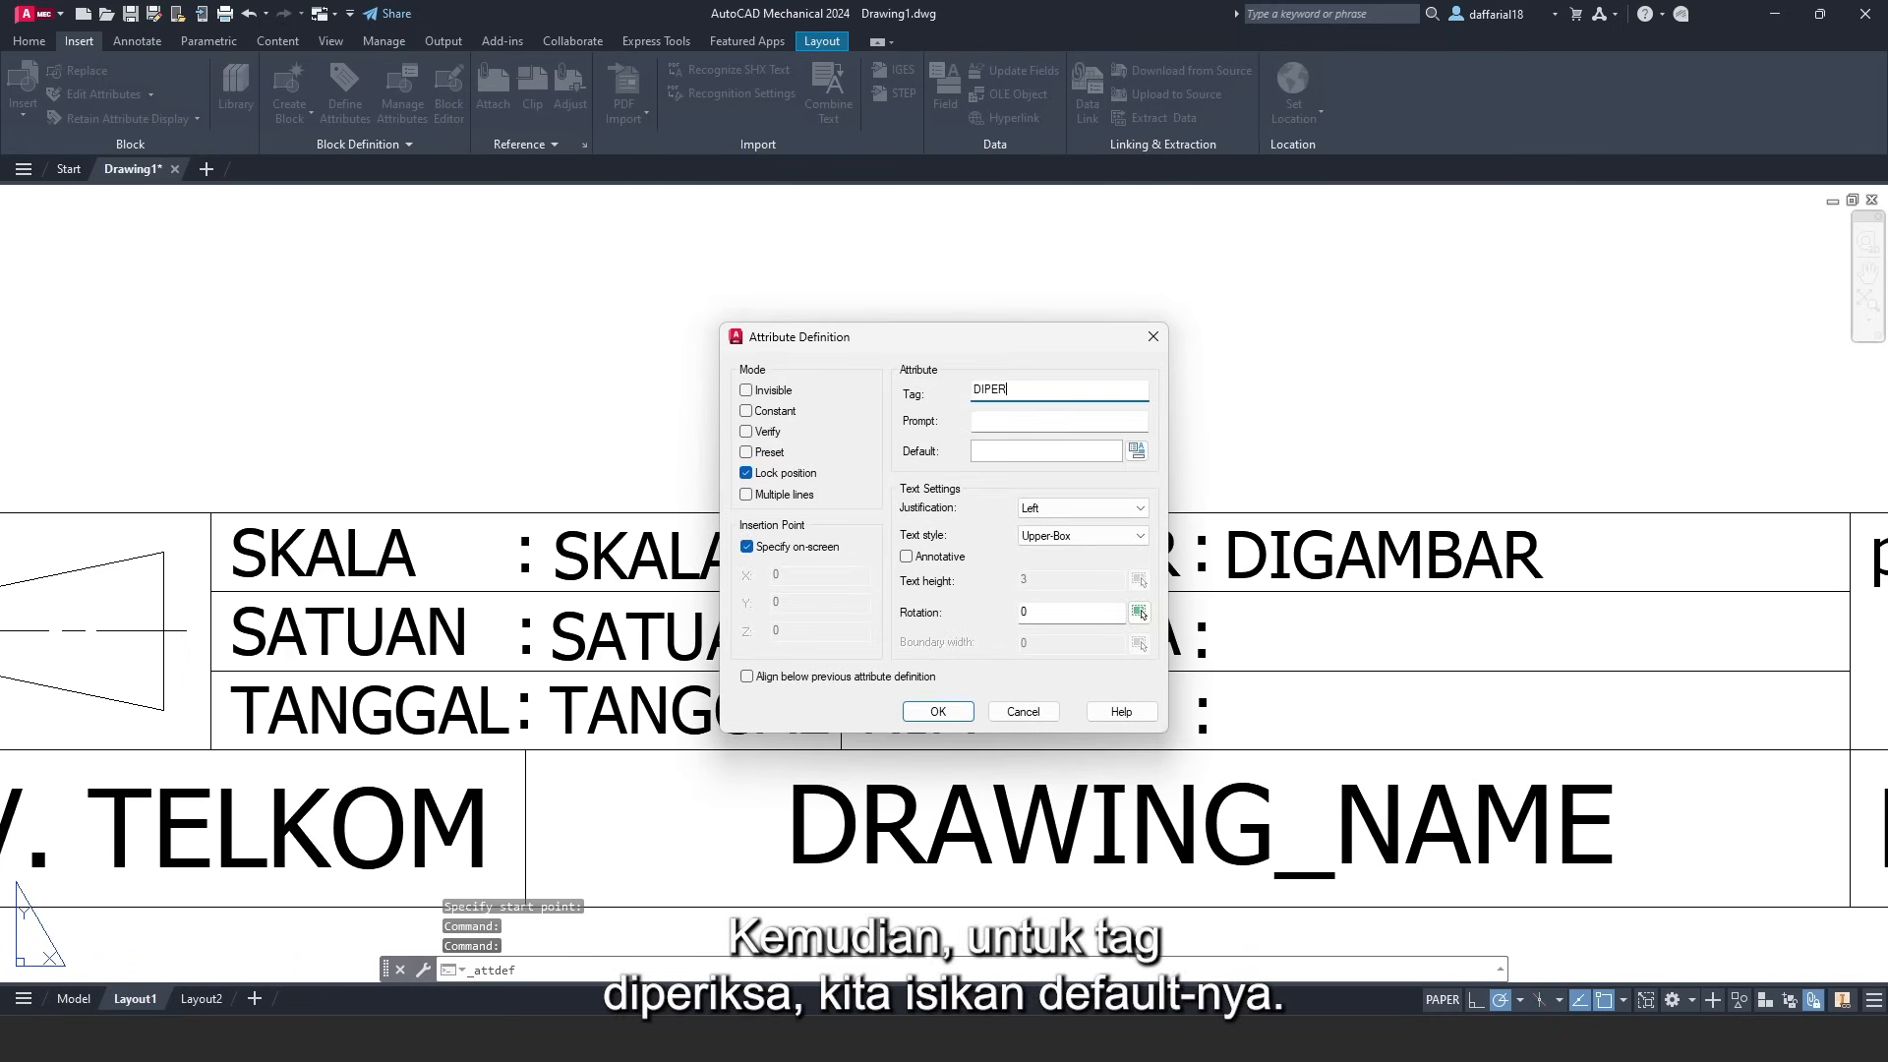
text(IKS)
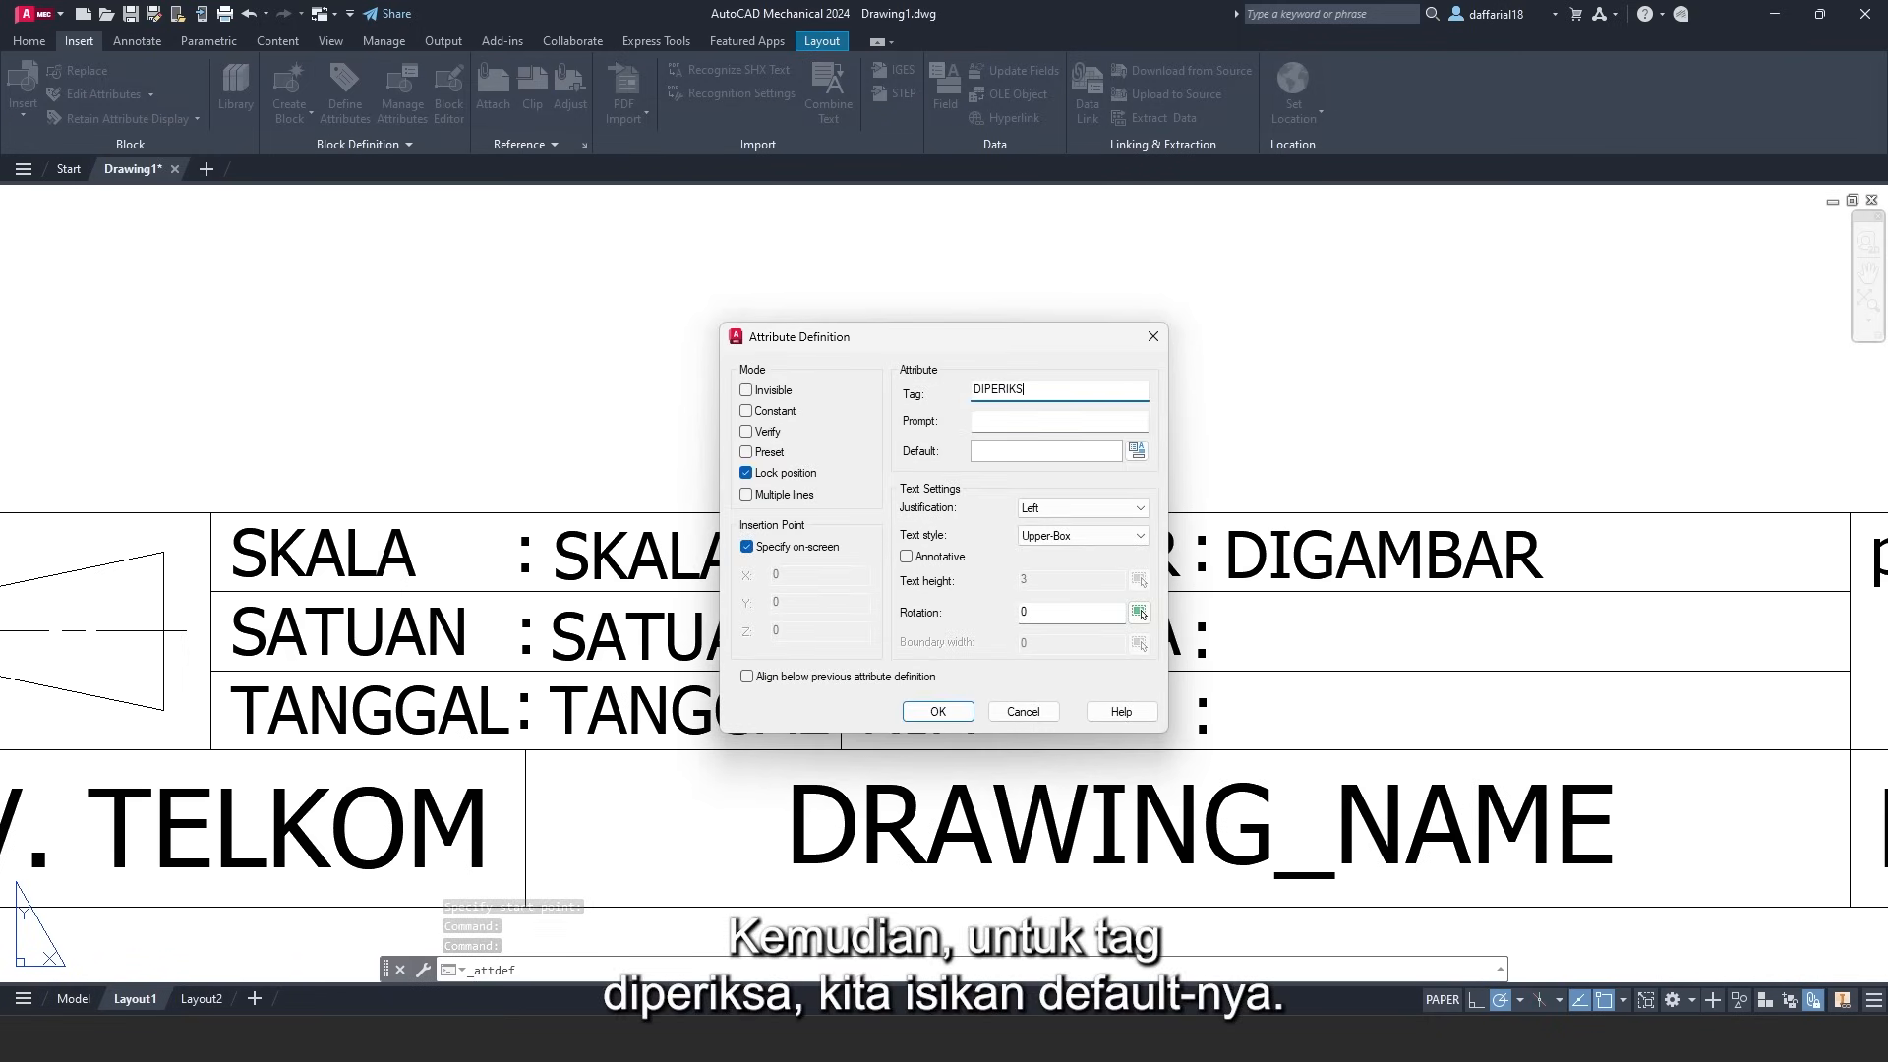
text(A)
click(1031, 453)
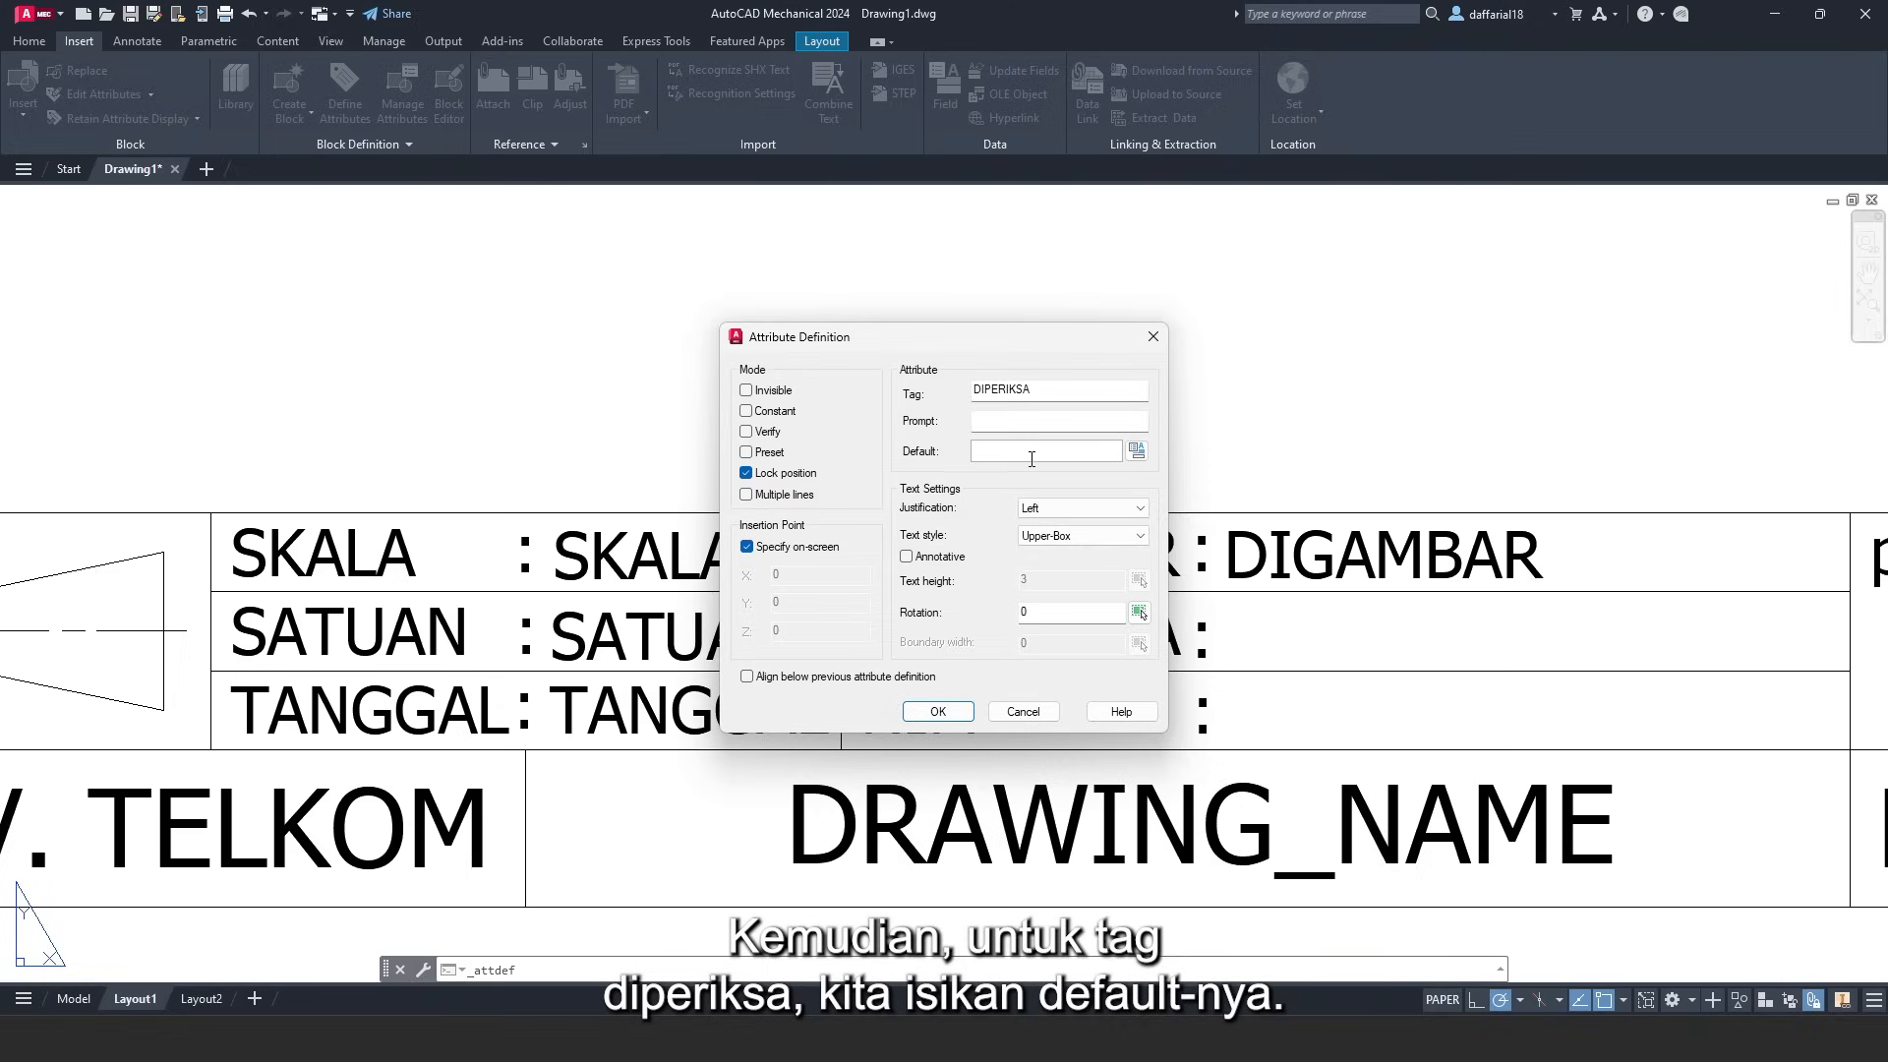
text(ASS)
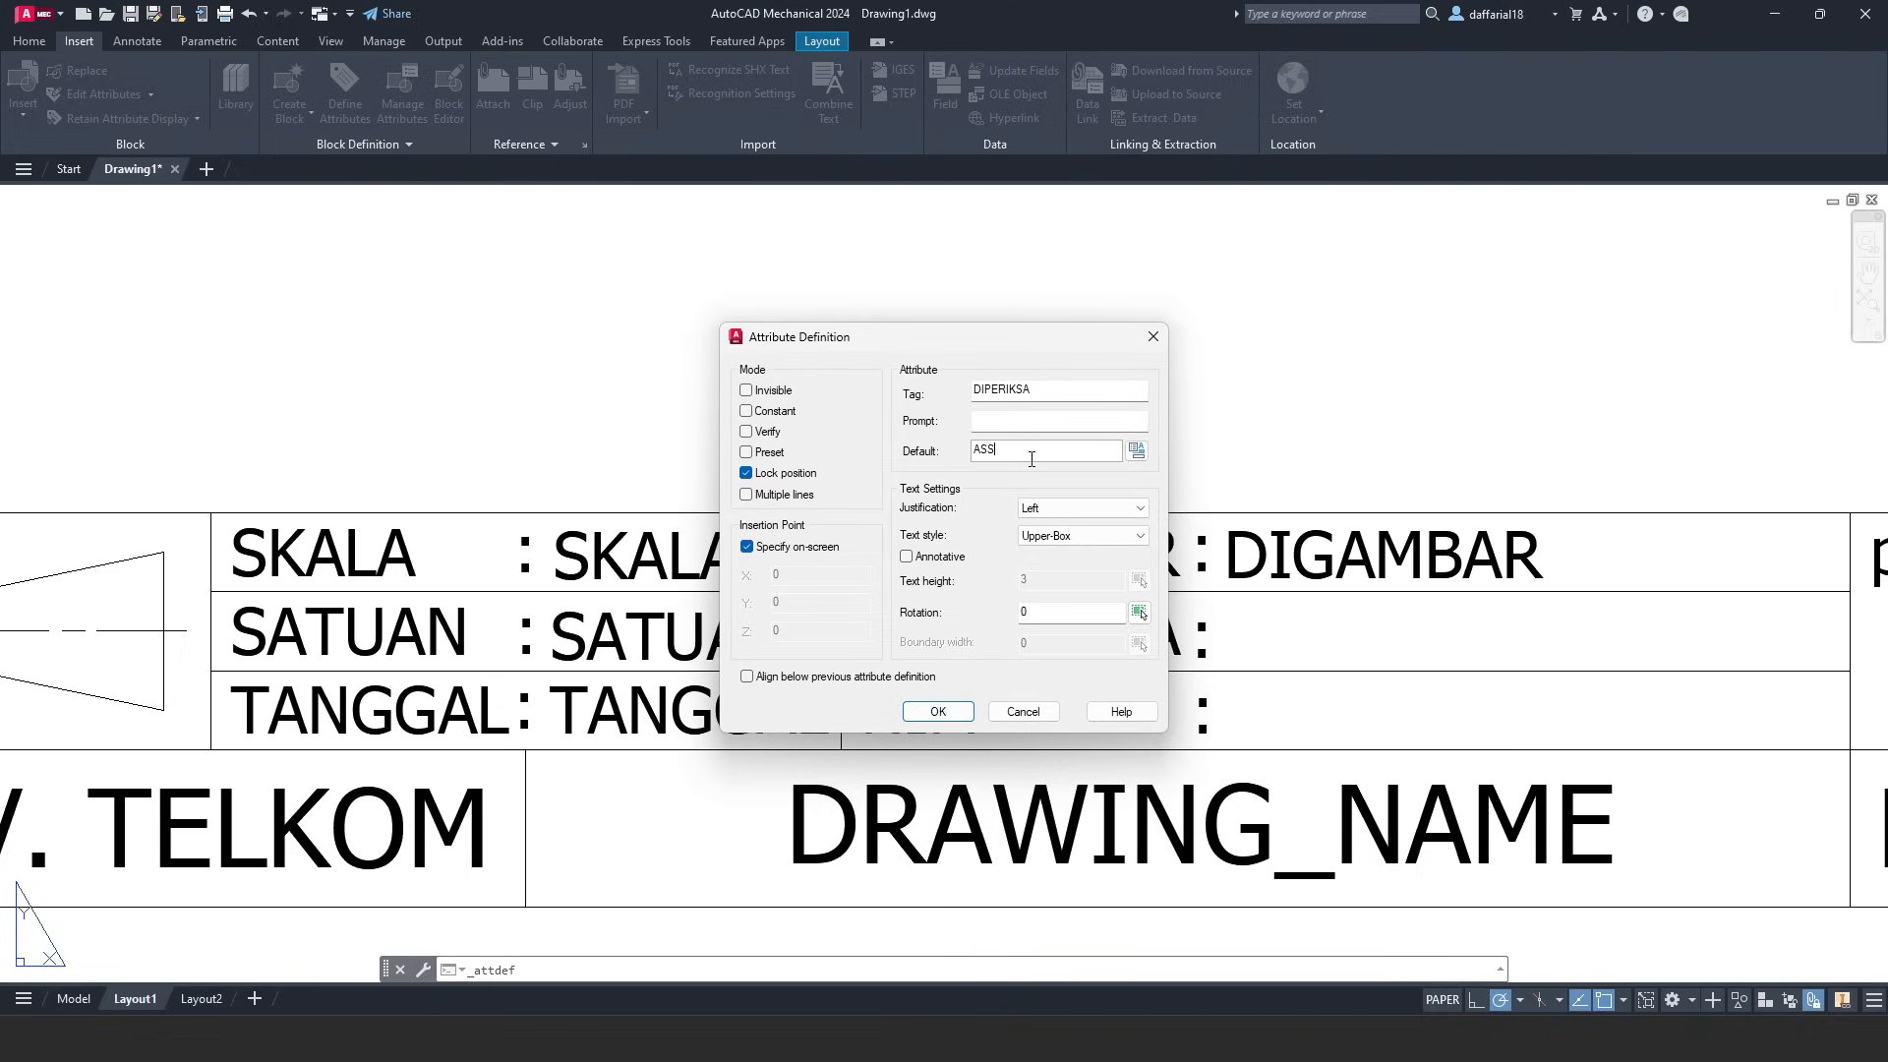
text(ISTANT_C)
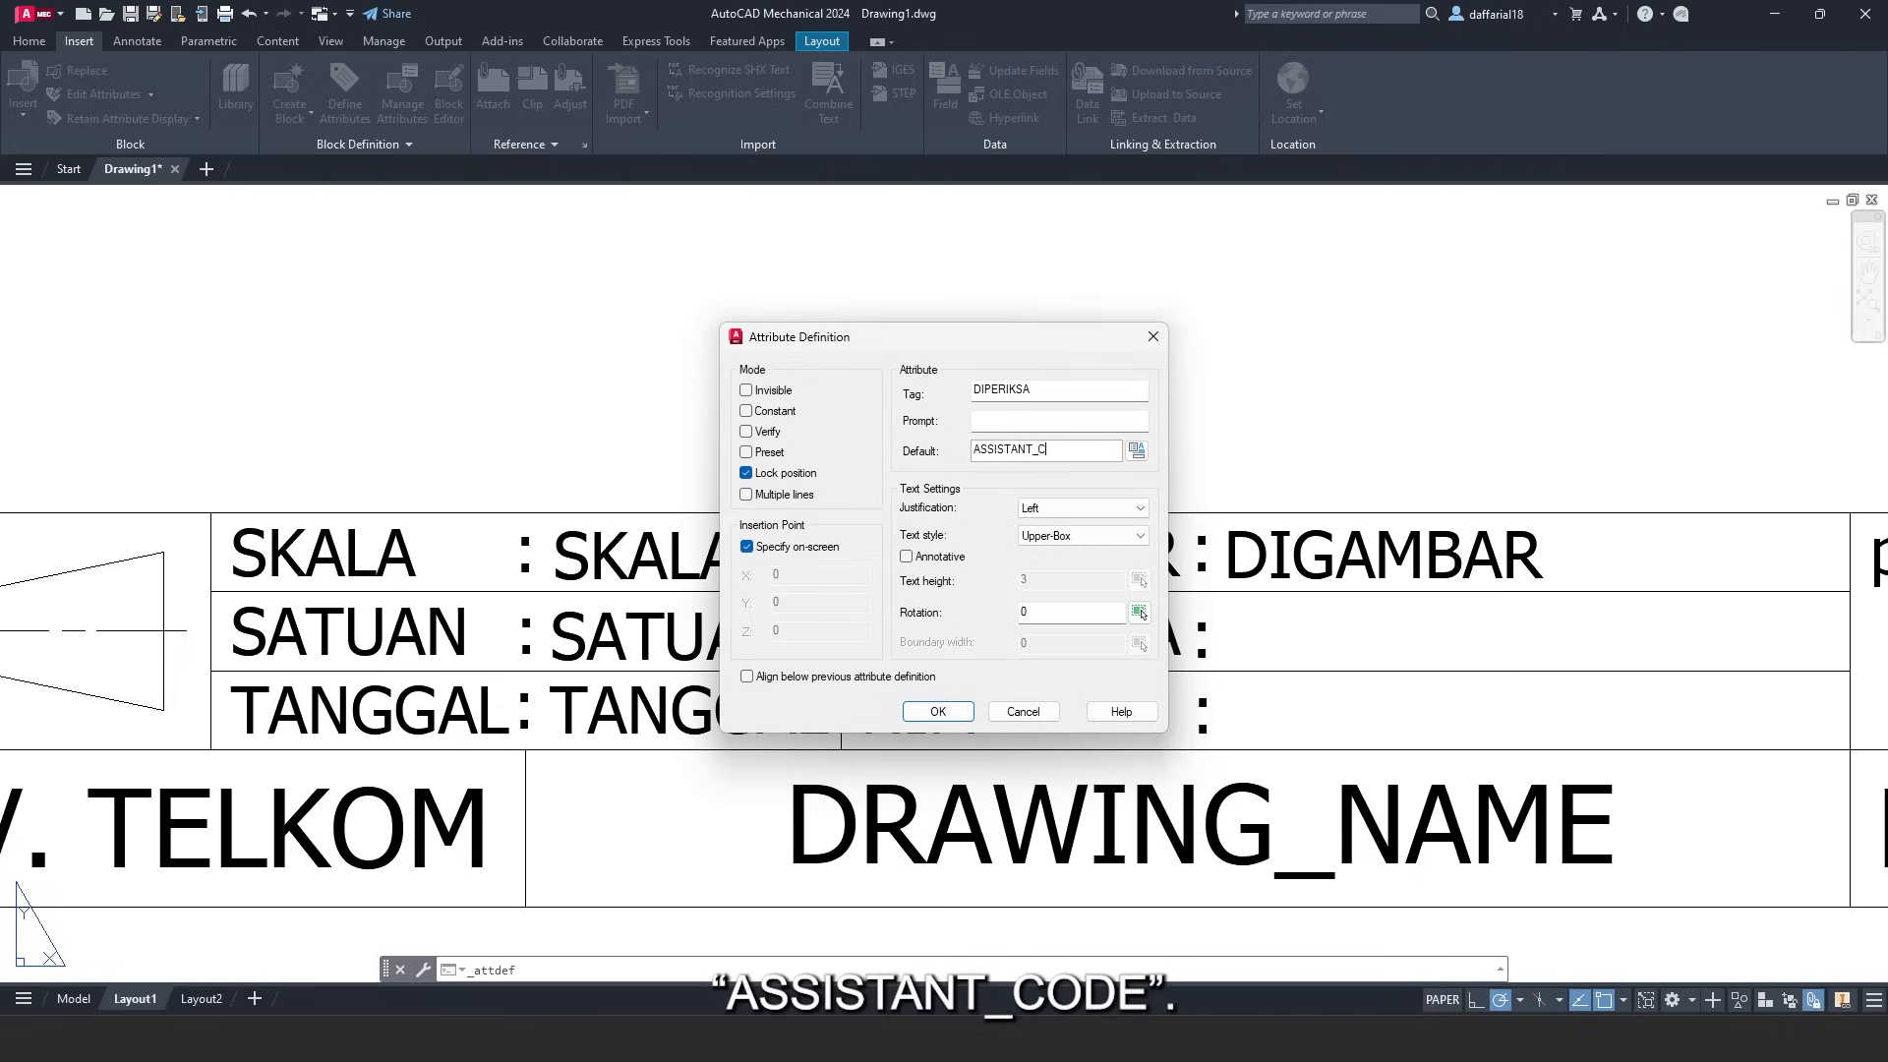
text(ODE)
click(938, 711)
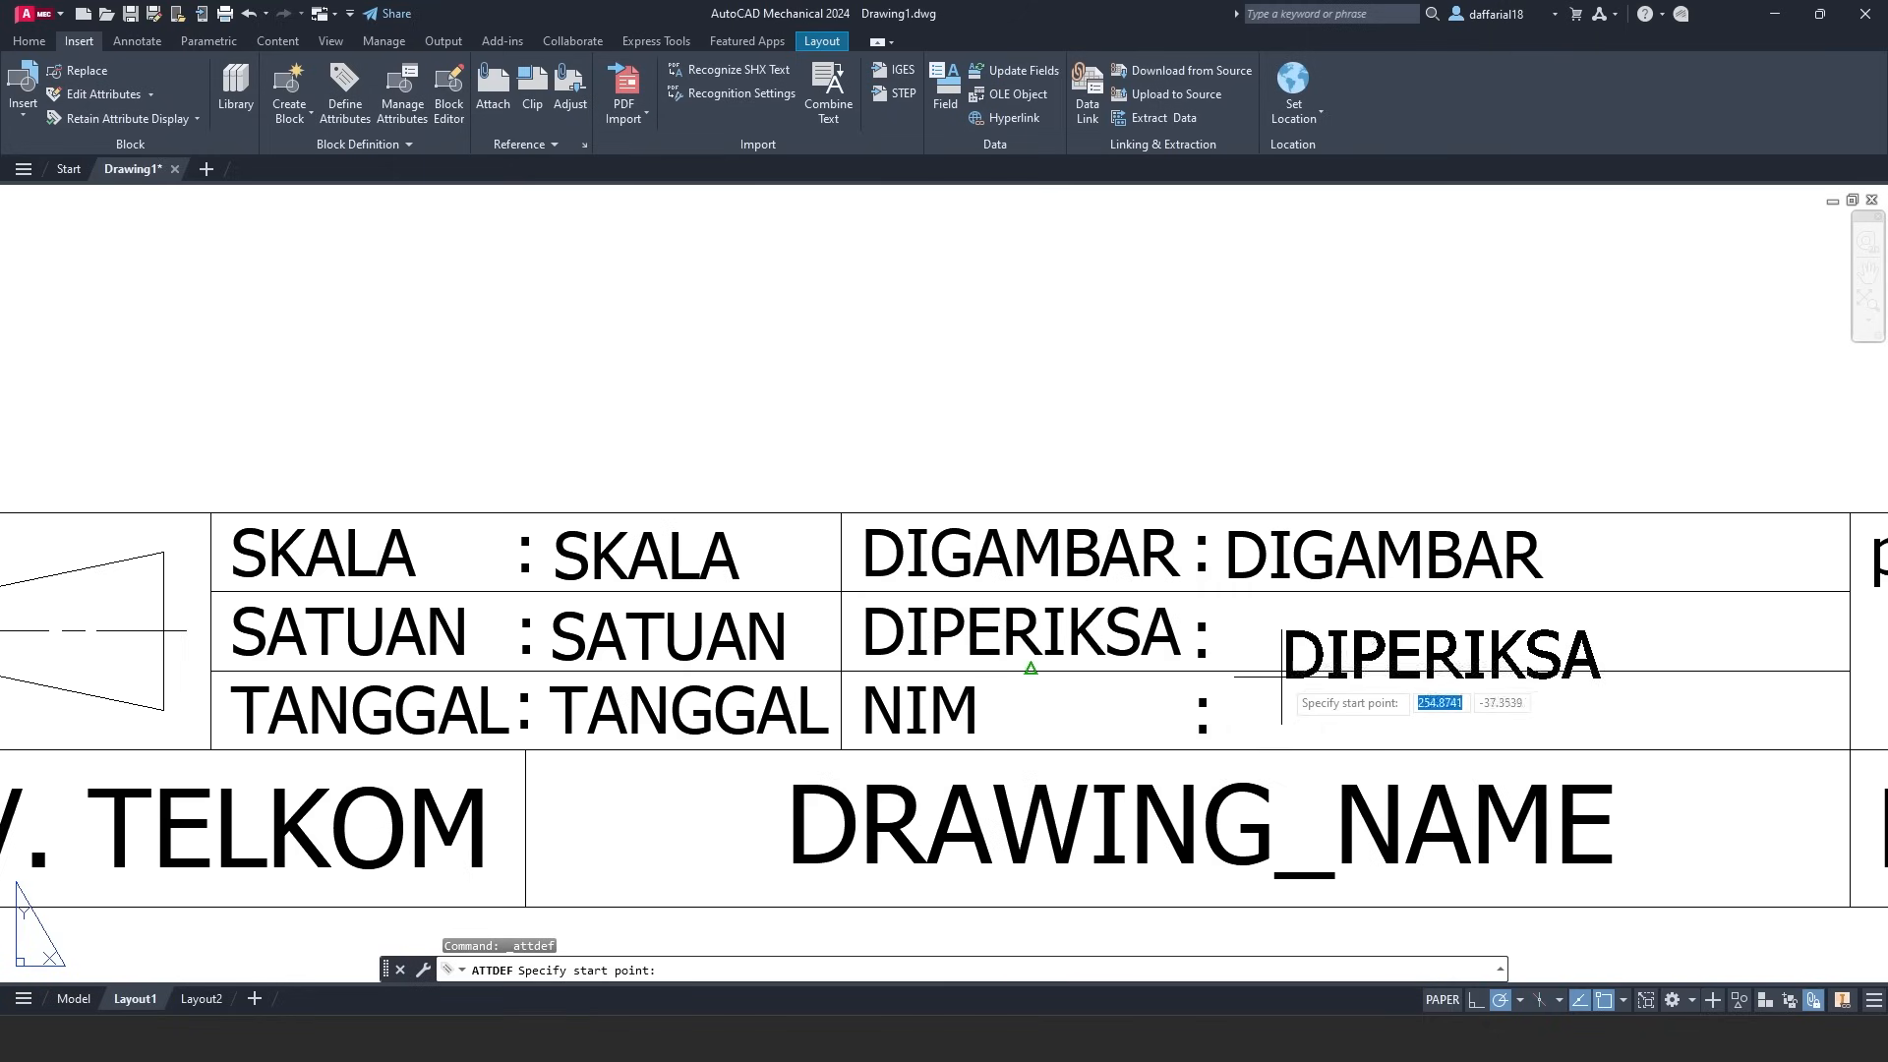
click(1225, 657)
- Move the DIPERIKSA attribute text into line beside its colon
scroll(1343, 664, up, 2)
middle_drag(1394, 665, 1049, 665)
click(846, 674)
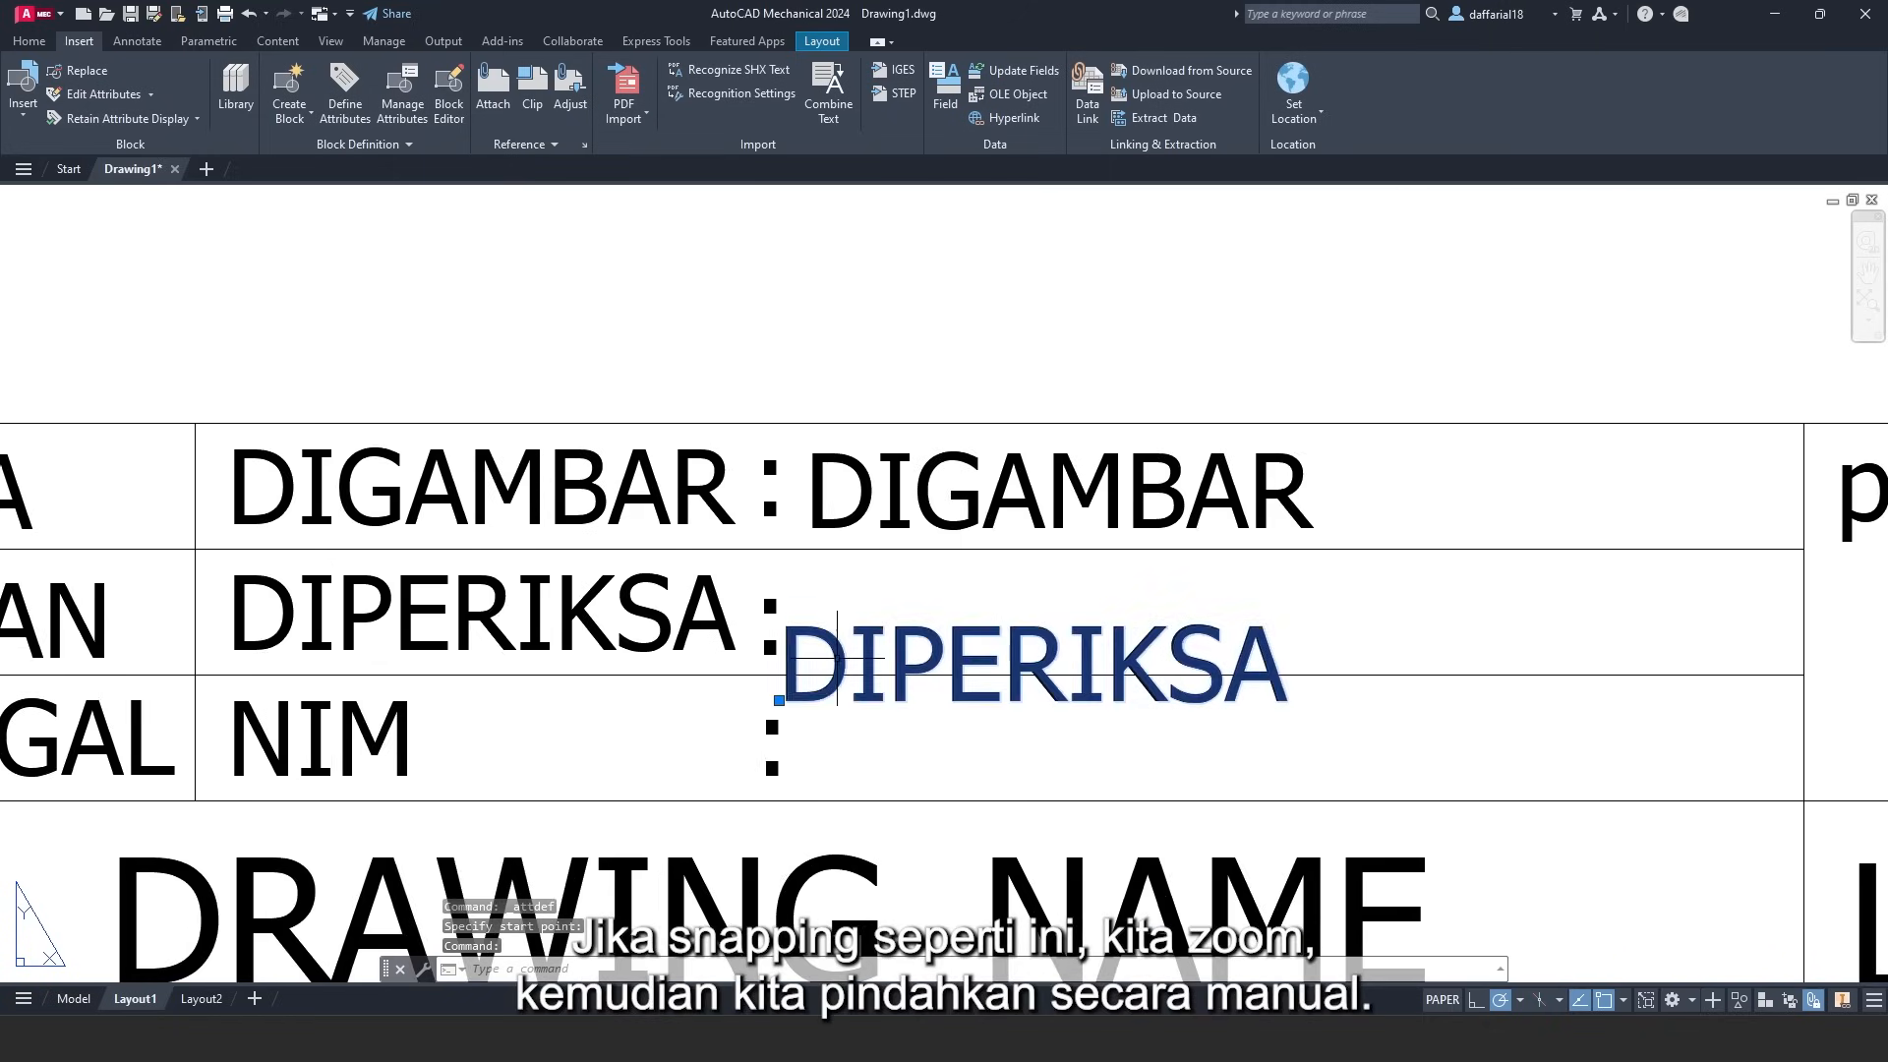
click(779, 700)
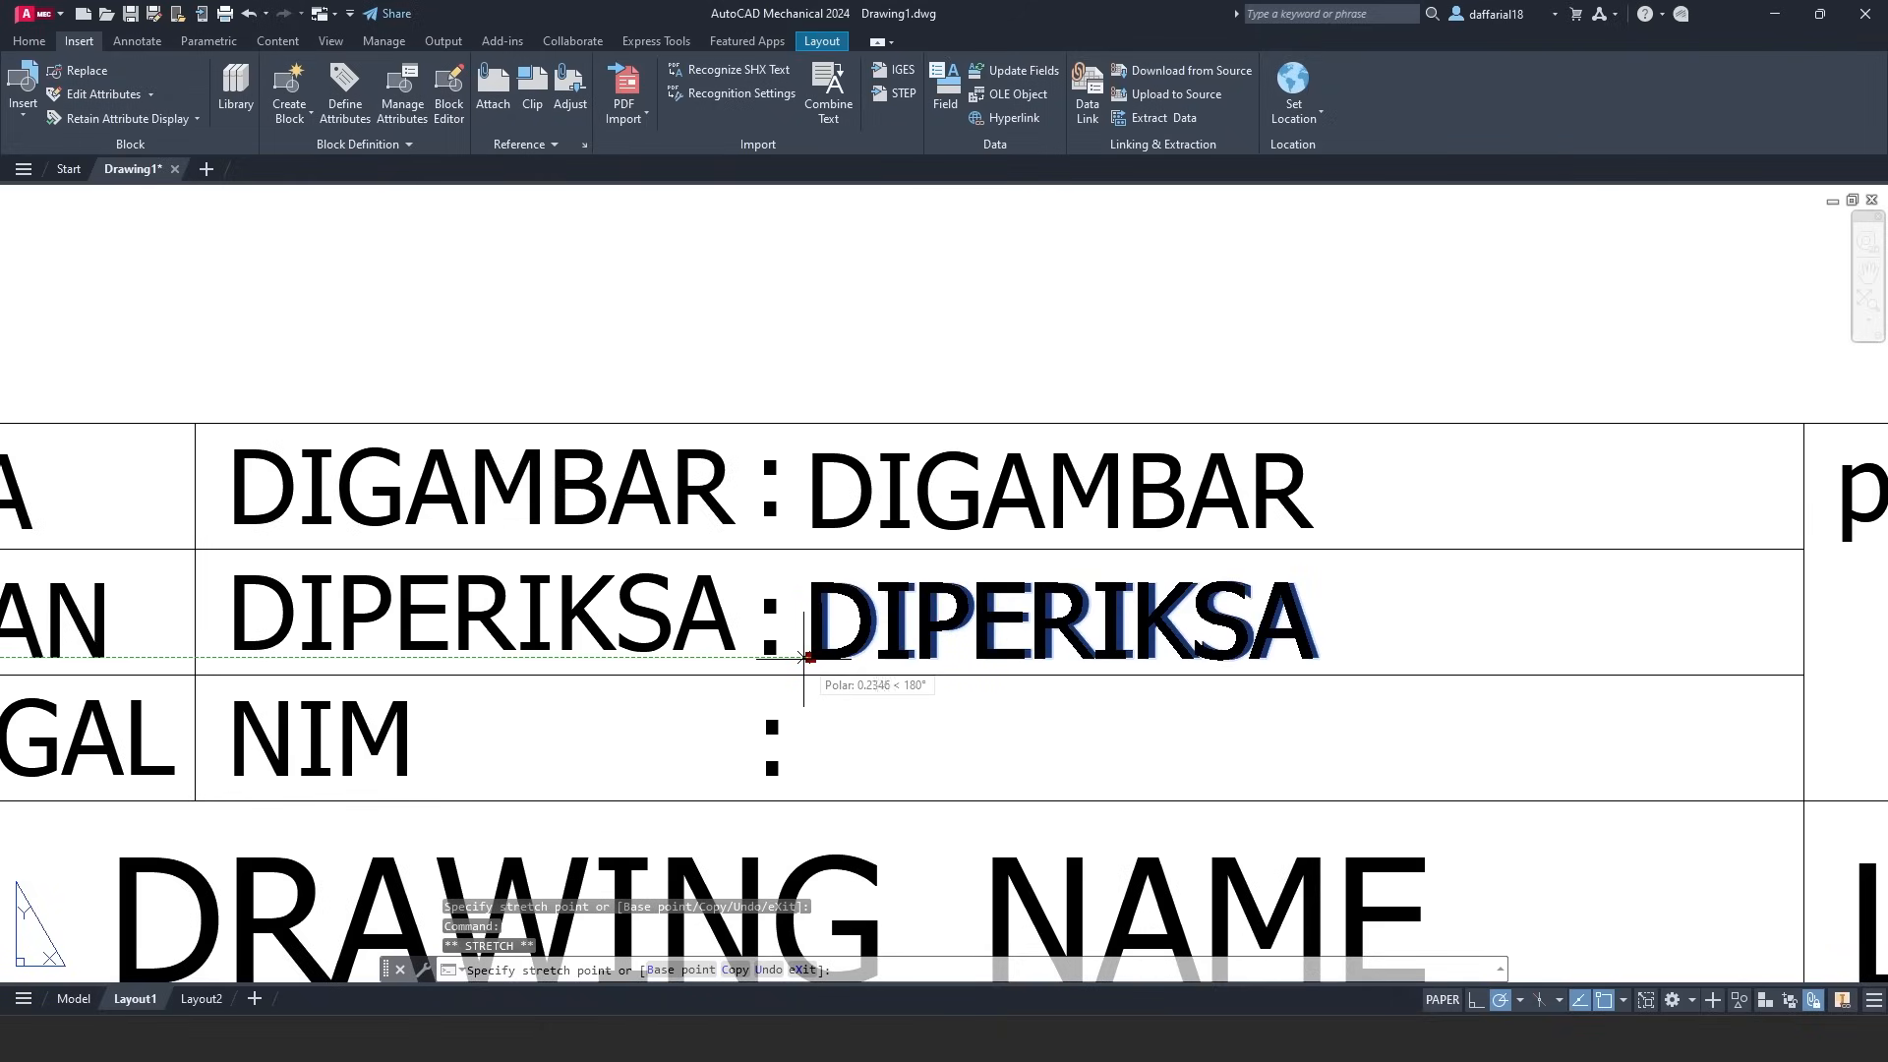
click(806, 657)
click(345, 94)
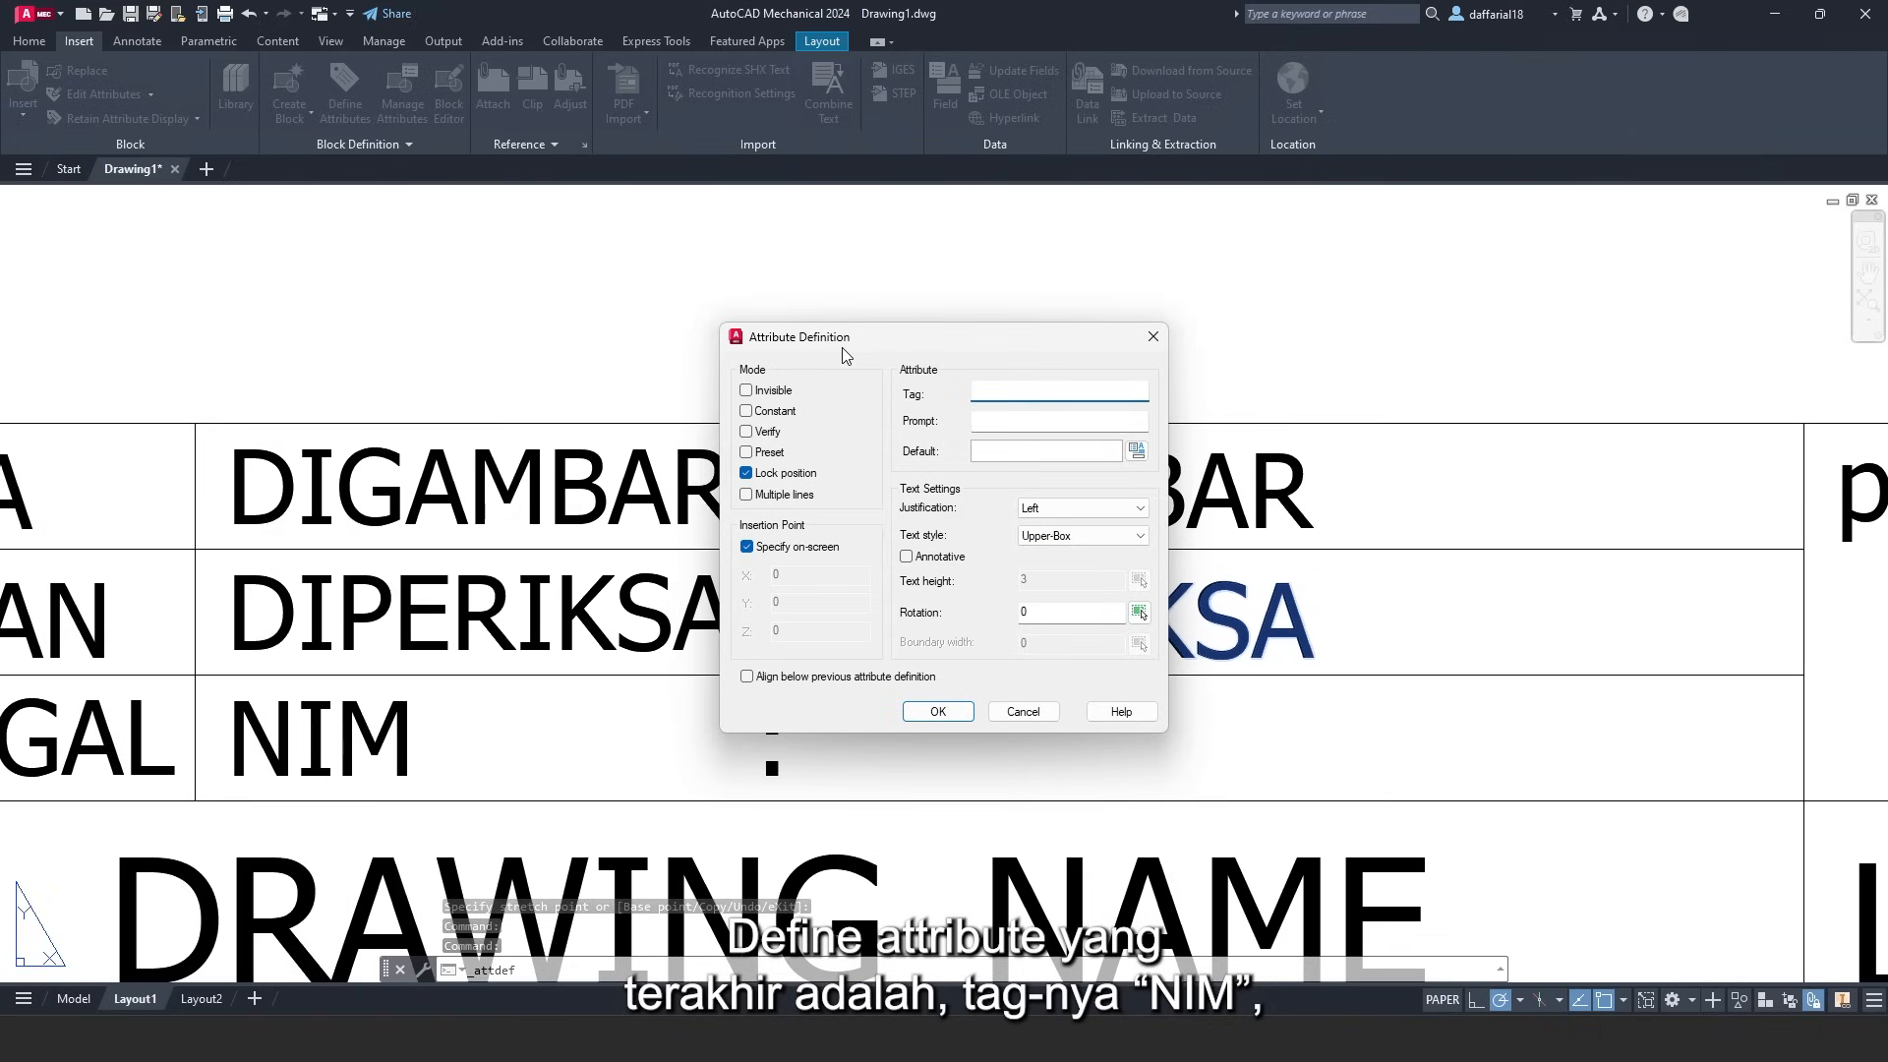
- Add a NIM attribute with default YOUR_SID after the NIM label's colon
text(NIM)
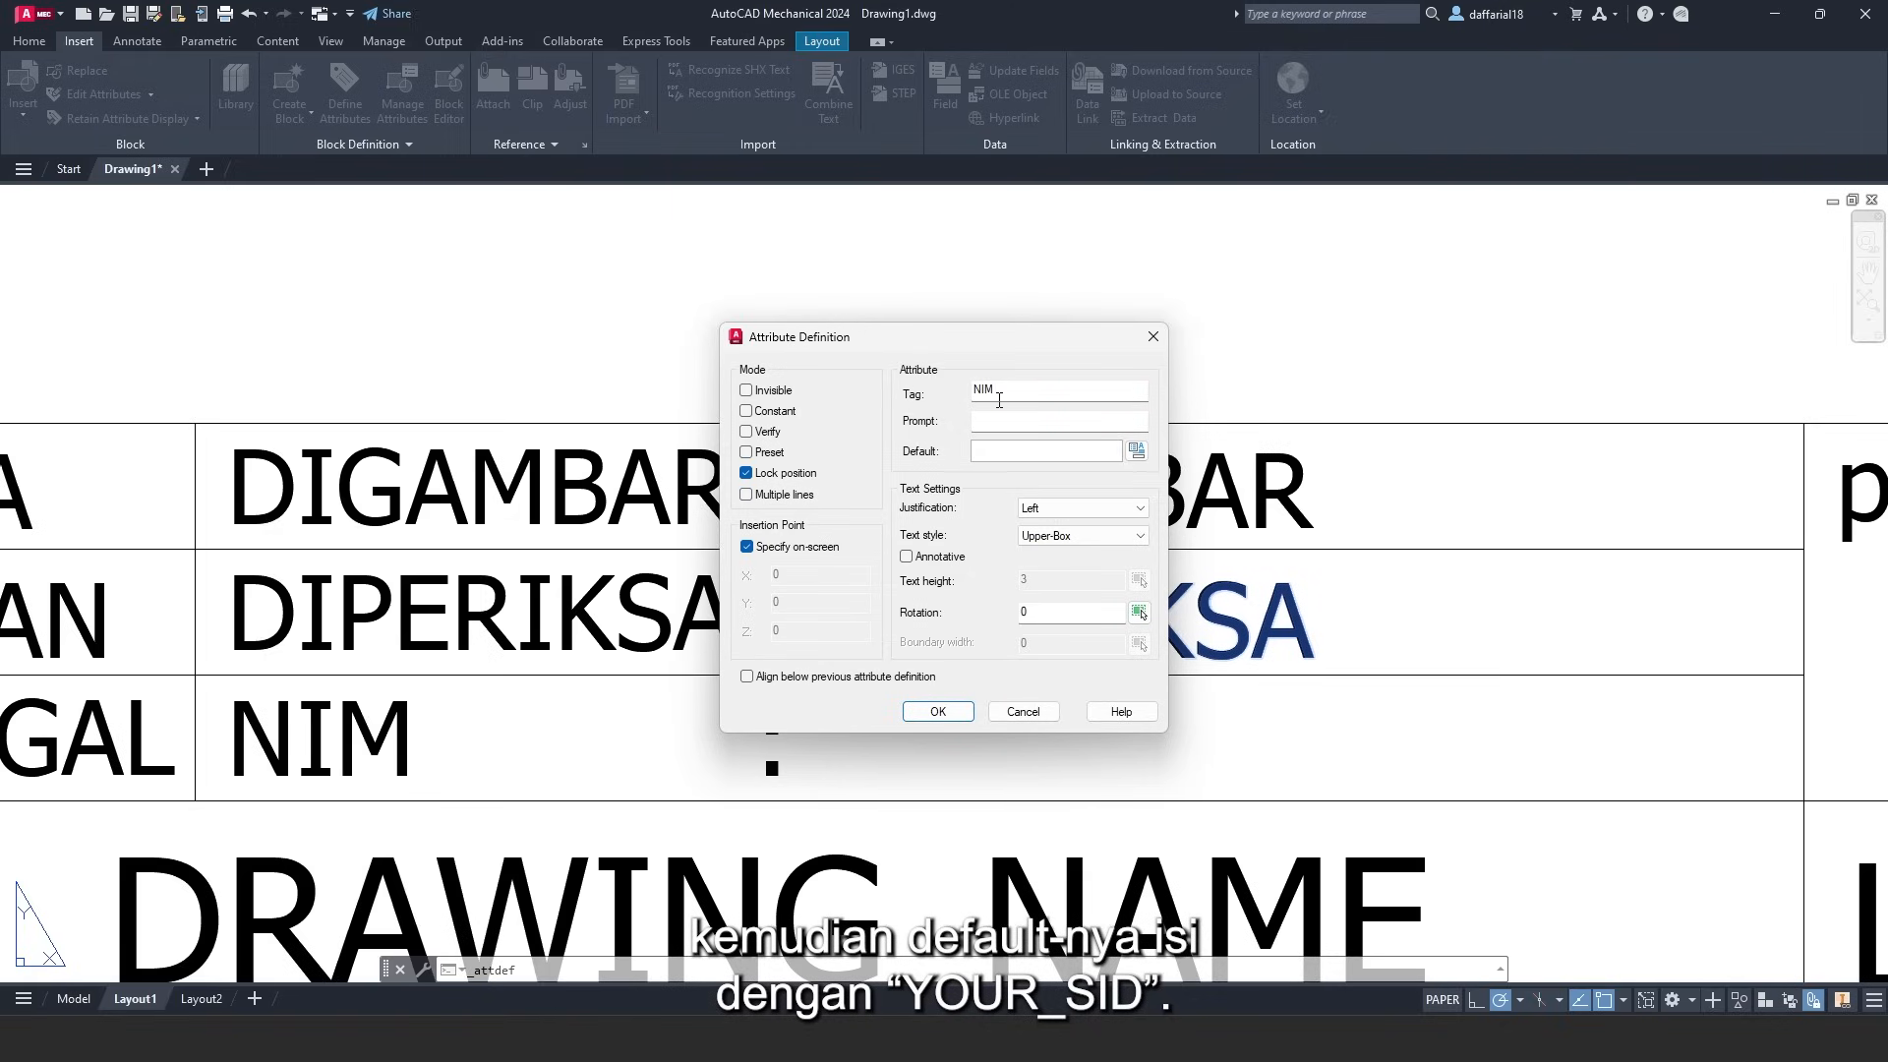
text(YOU)
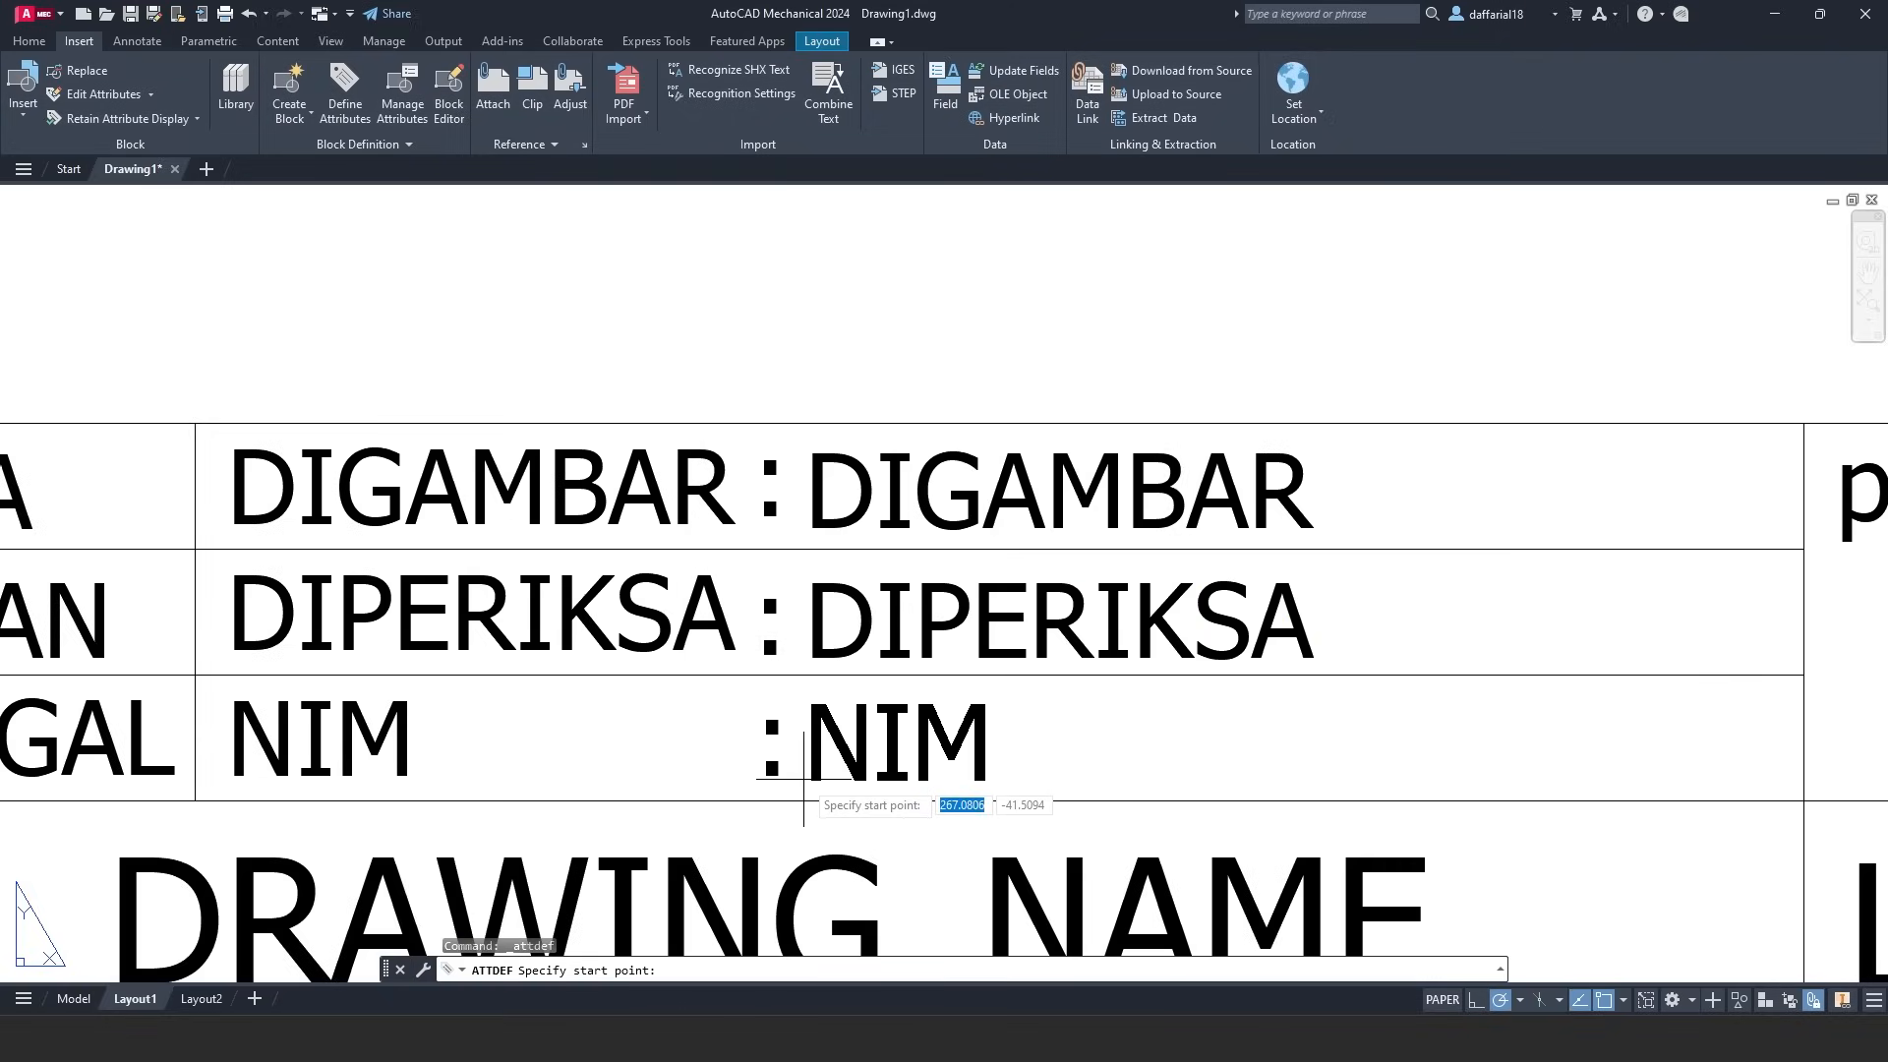
click(803, 779)
scroll(1013, 614, down, 6)
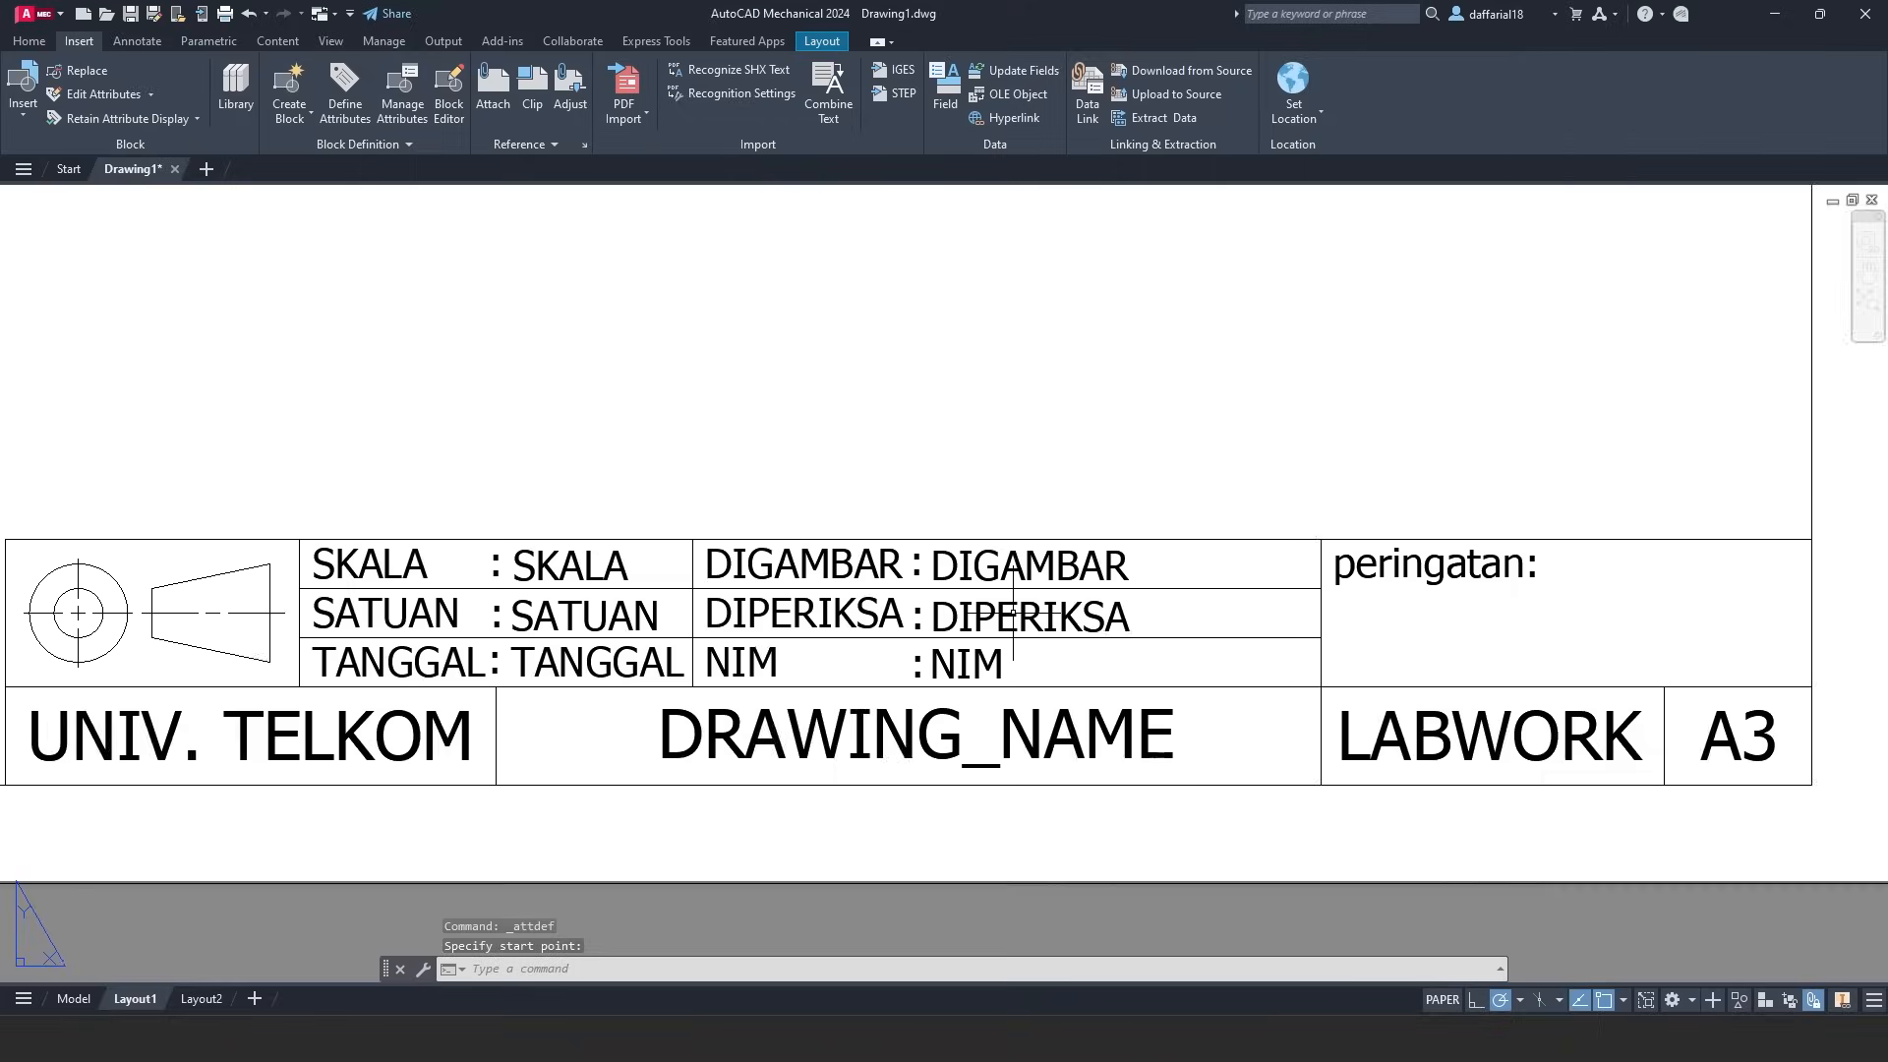
- Window-select the paper border, drawing frame and title block from upper-left to lower-right
scroll(1036, 560, up, 1)
scroll(1179, 669, down, 2)
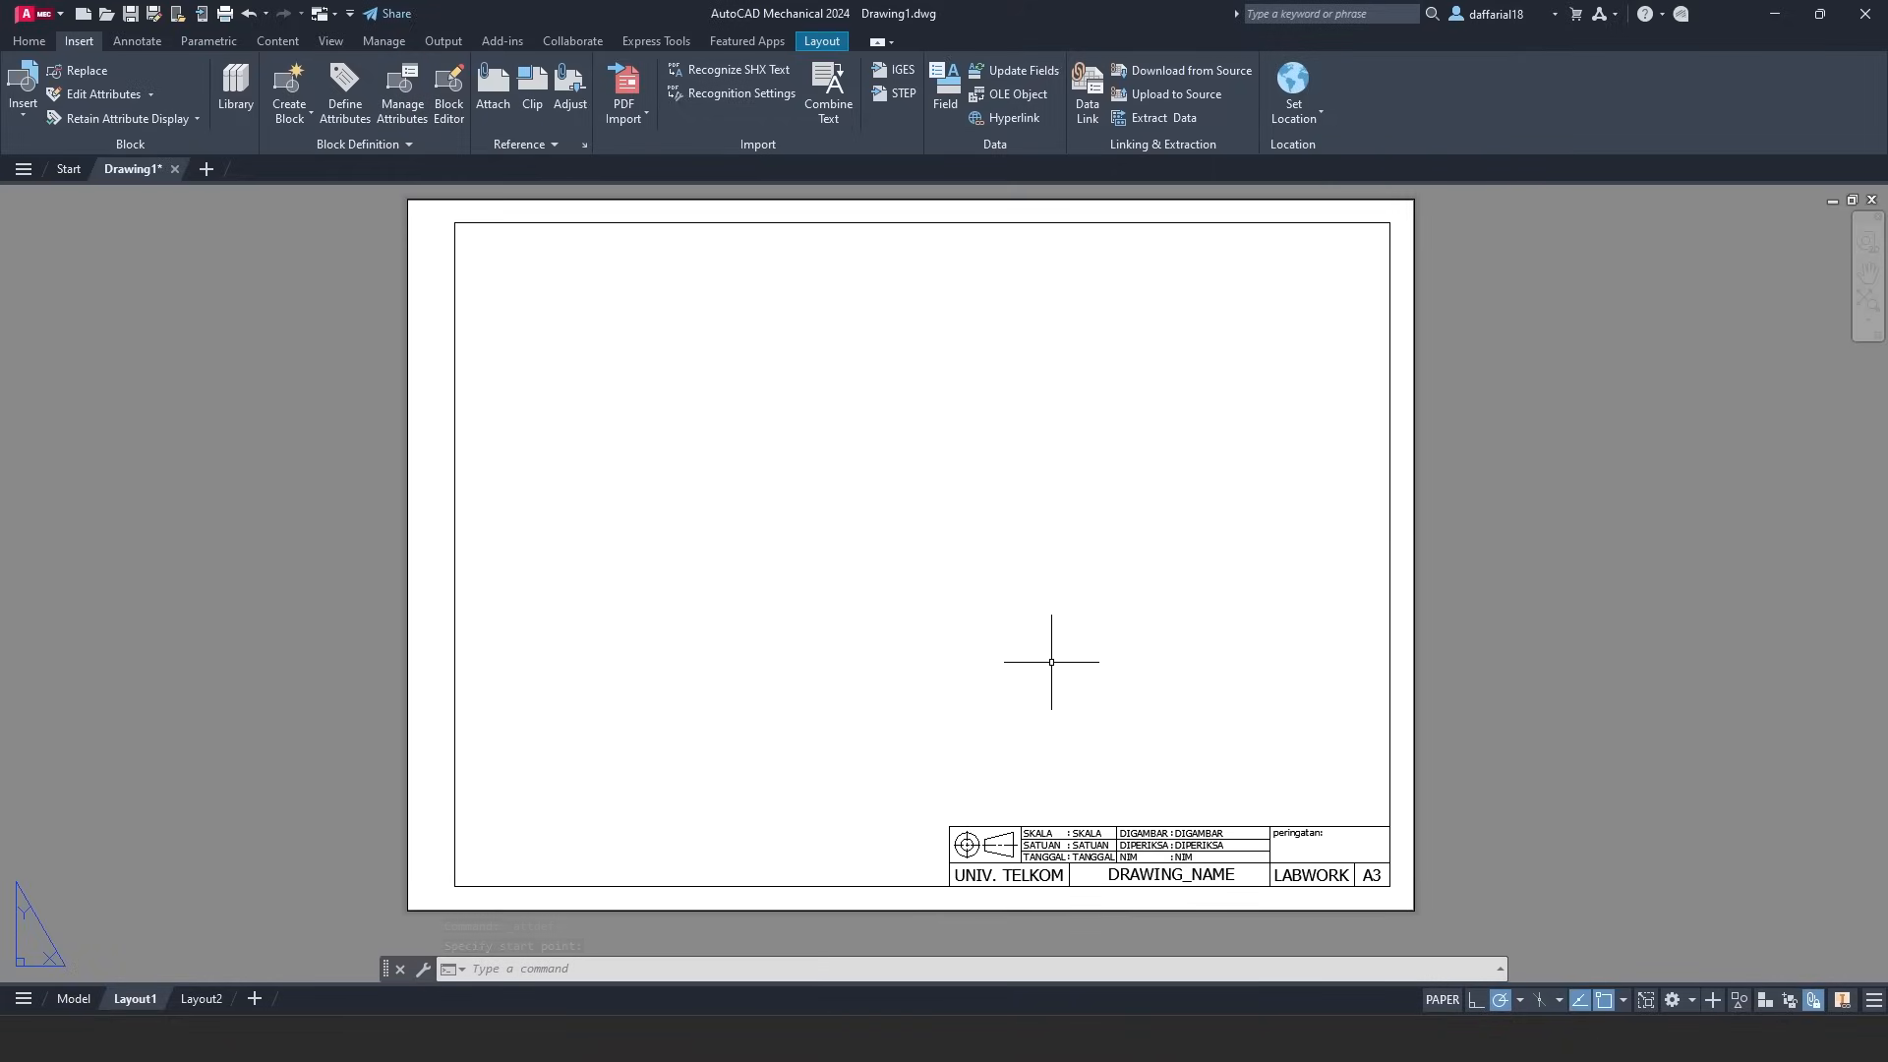
click(392, 193)
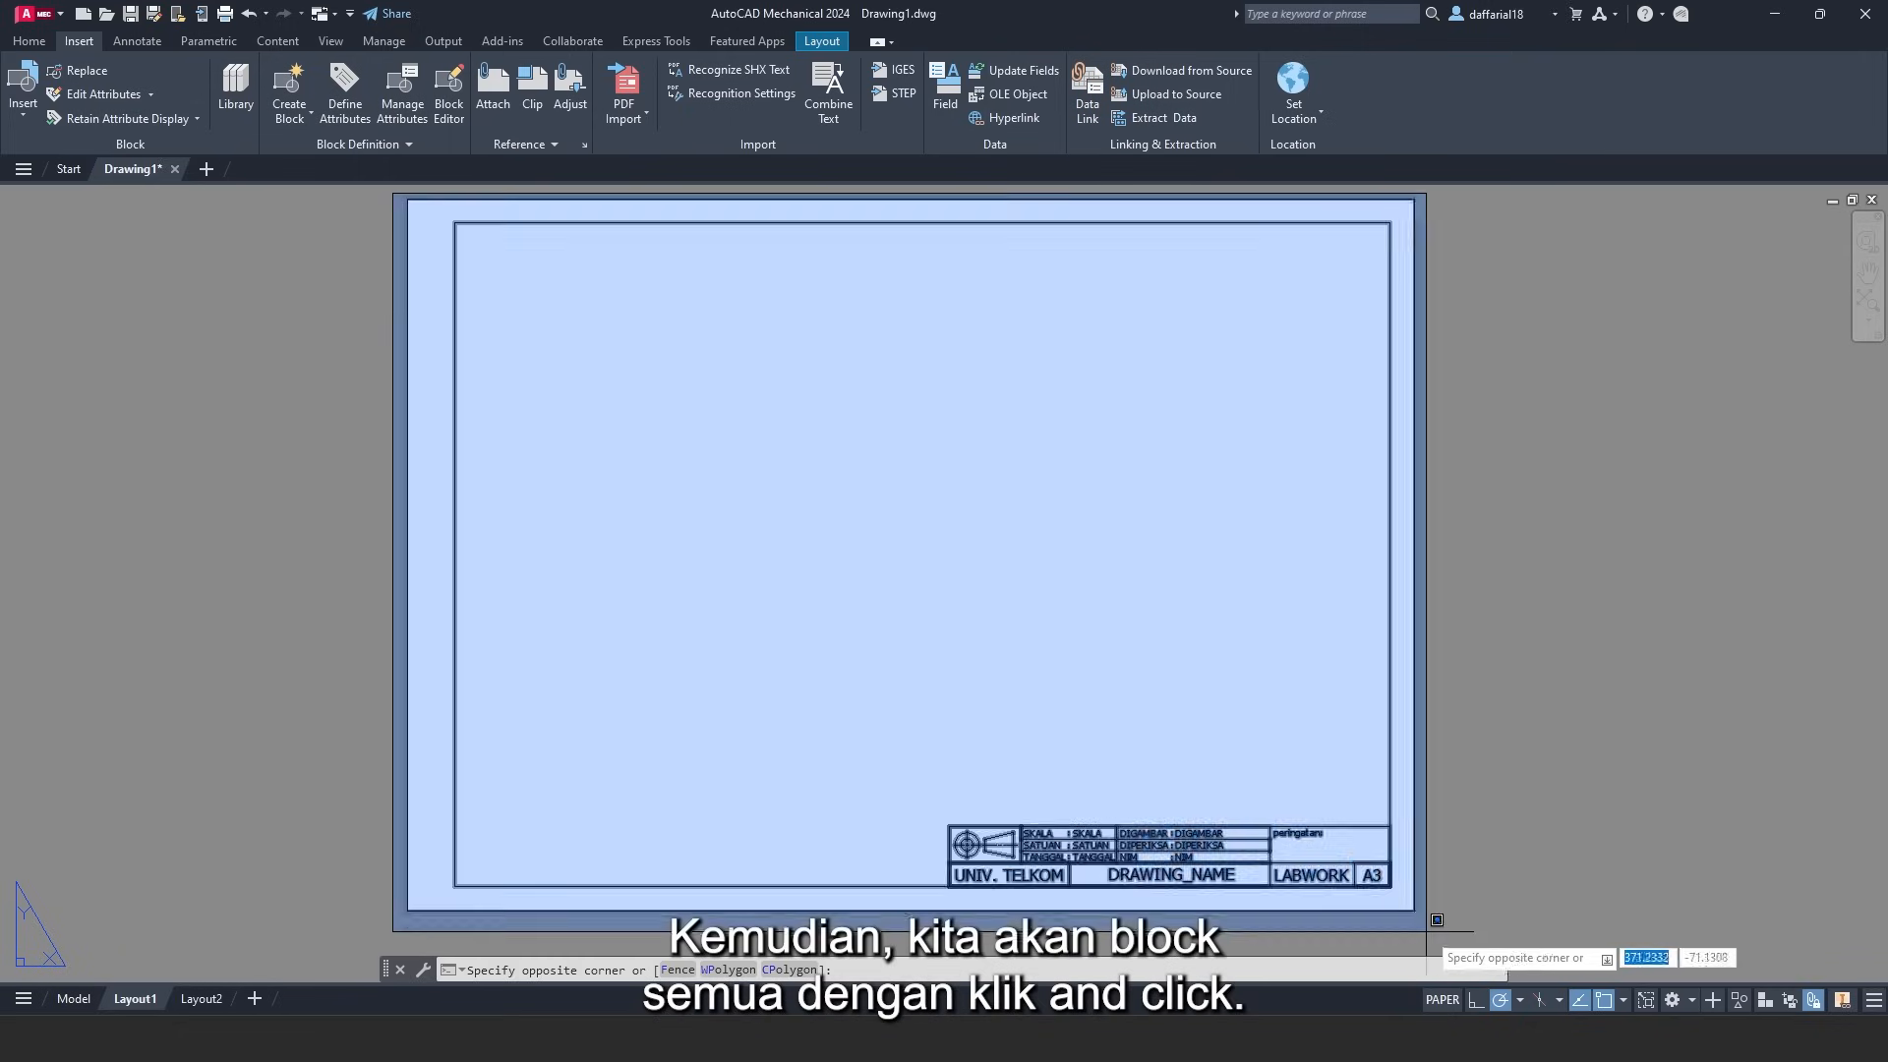
click(1455, 929)
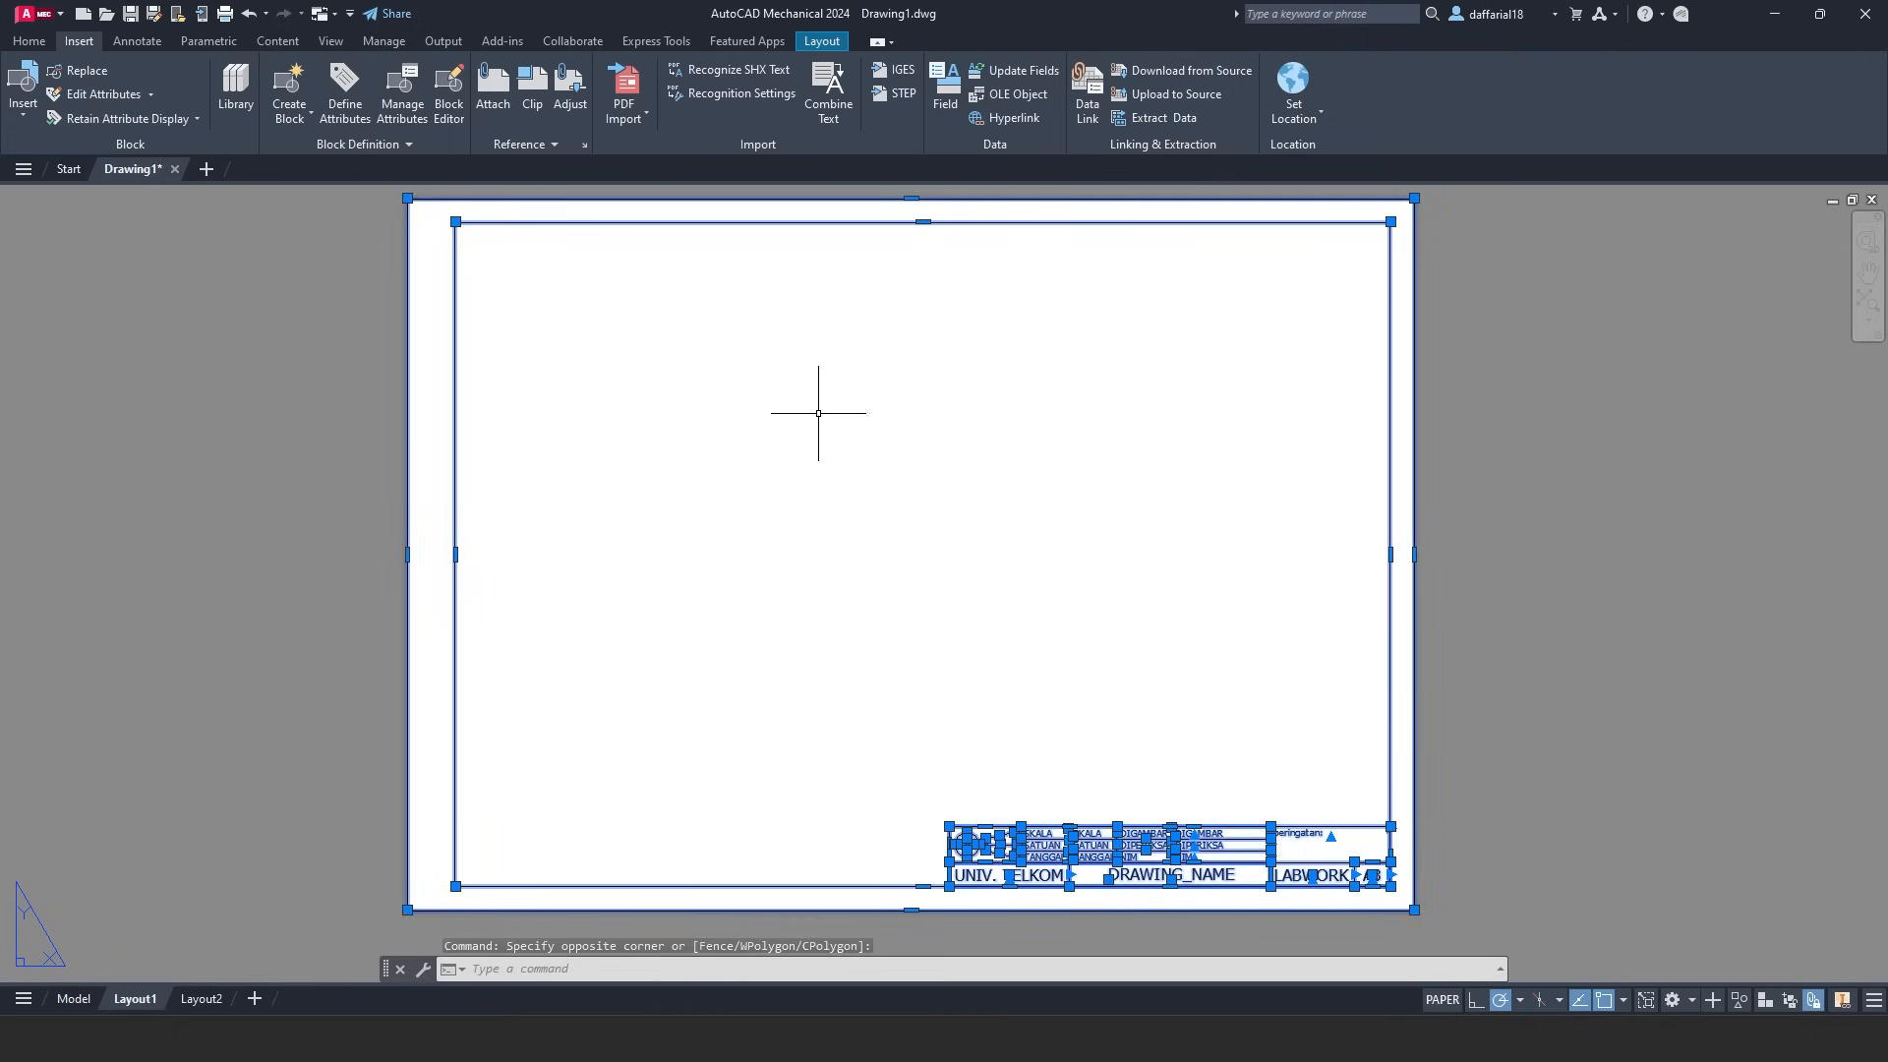
- Create the TITLE BLOCK block from the 46 selected objects, based at the paper's lower-left corner
click(311, 90)
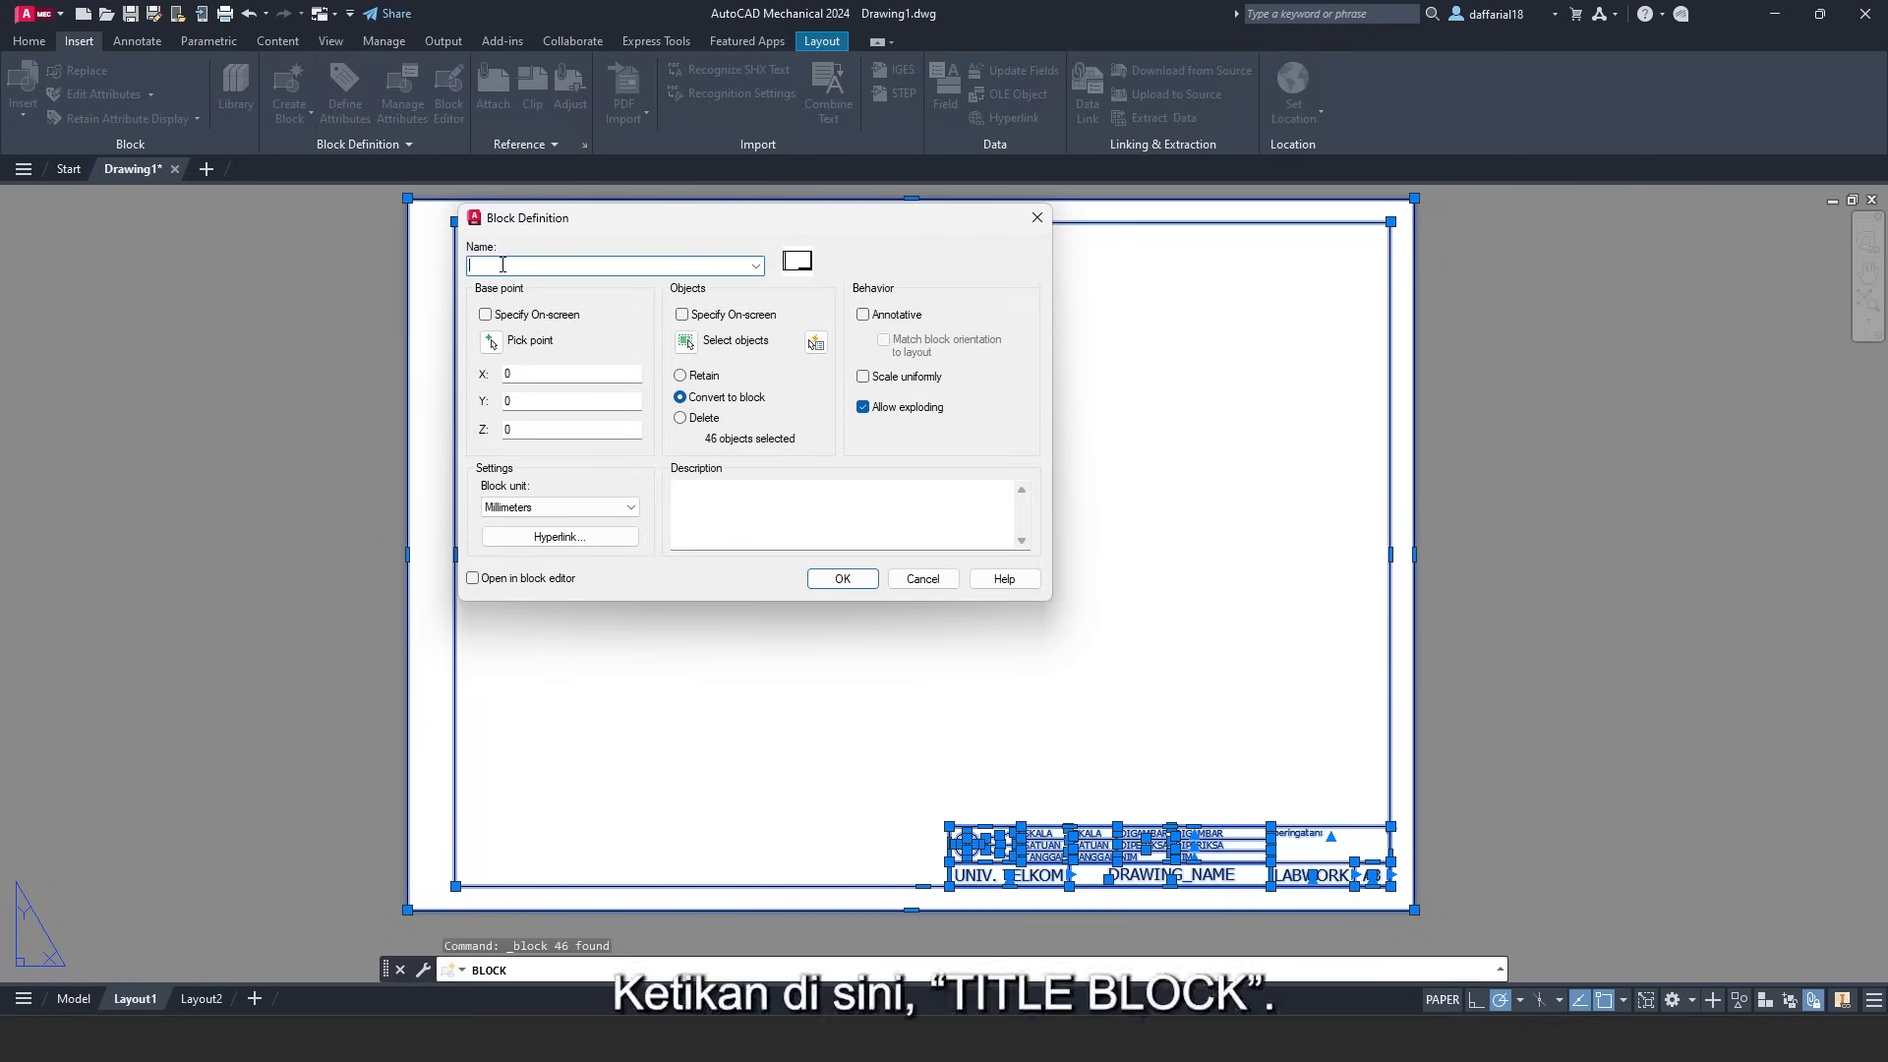
text(TITLE BLOCK)
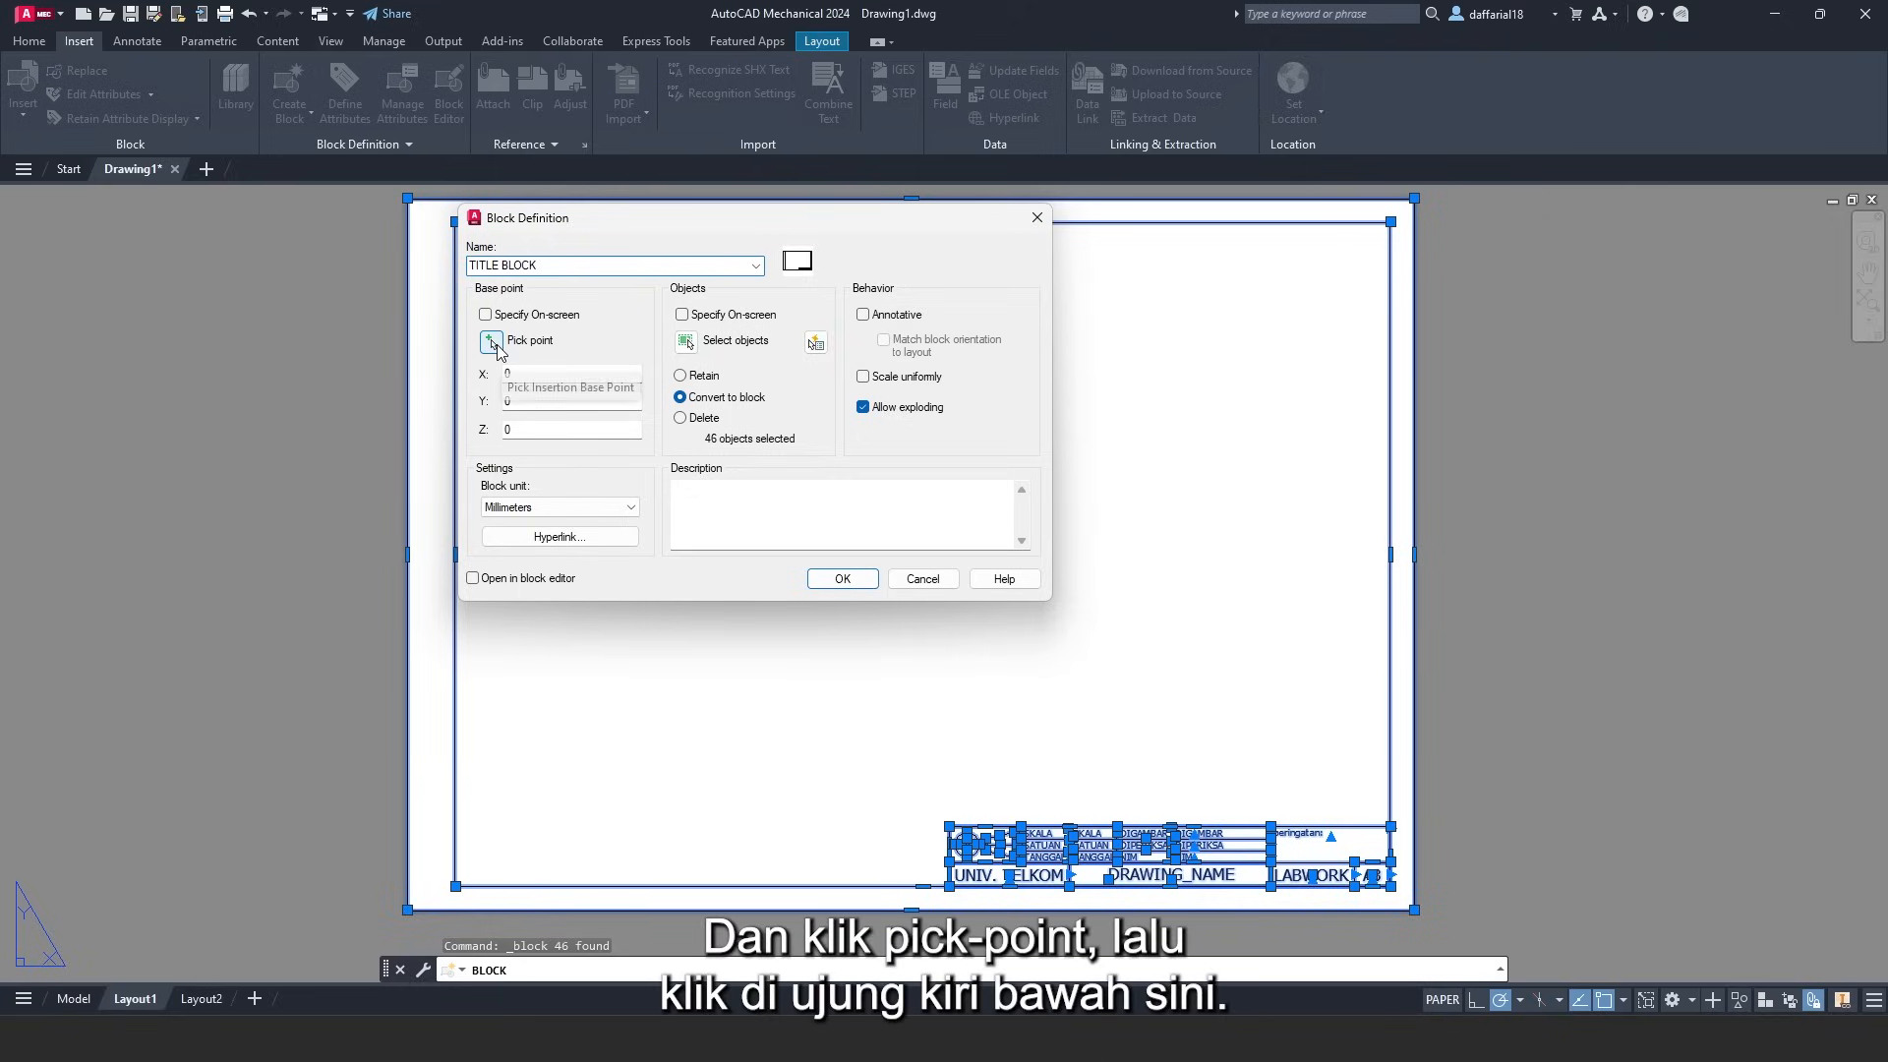
click(492, 343)
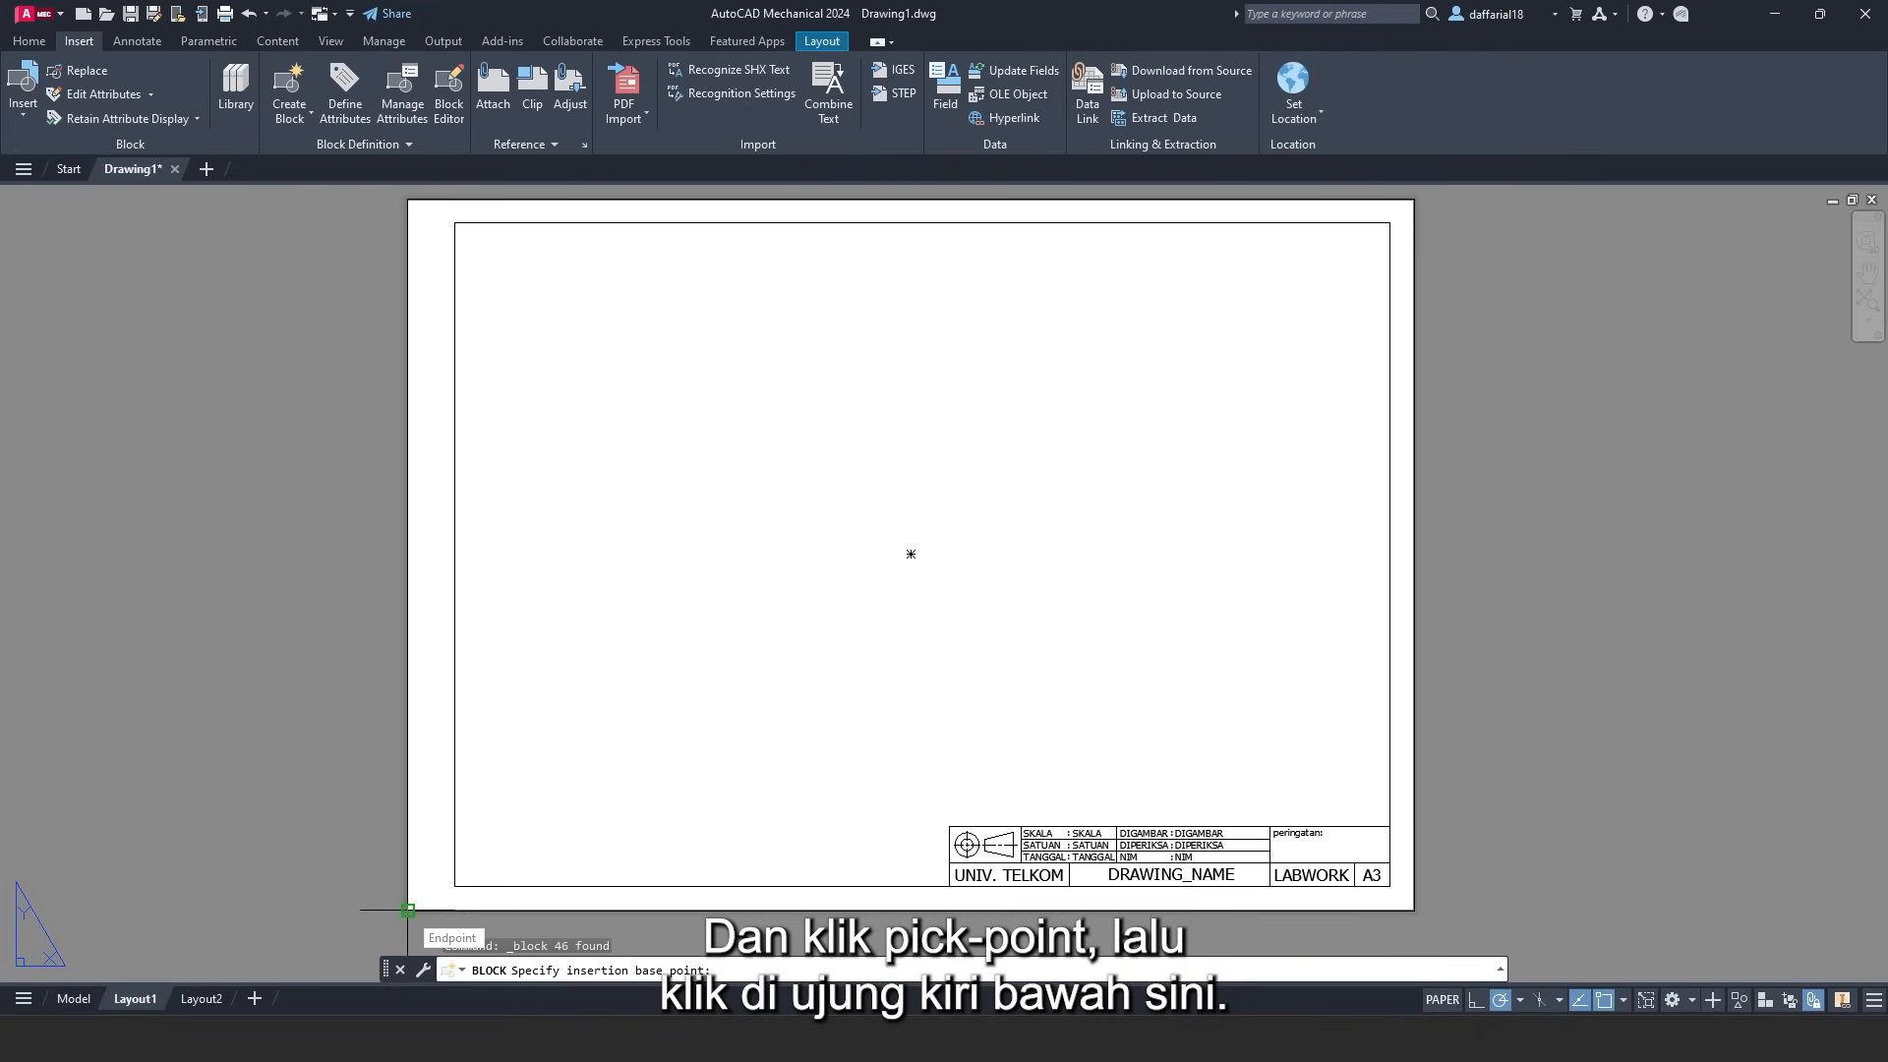
click(409, 910)
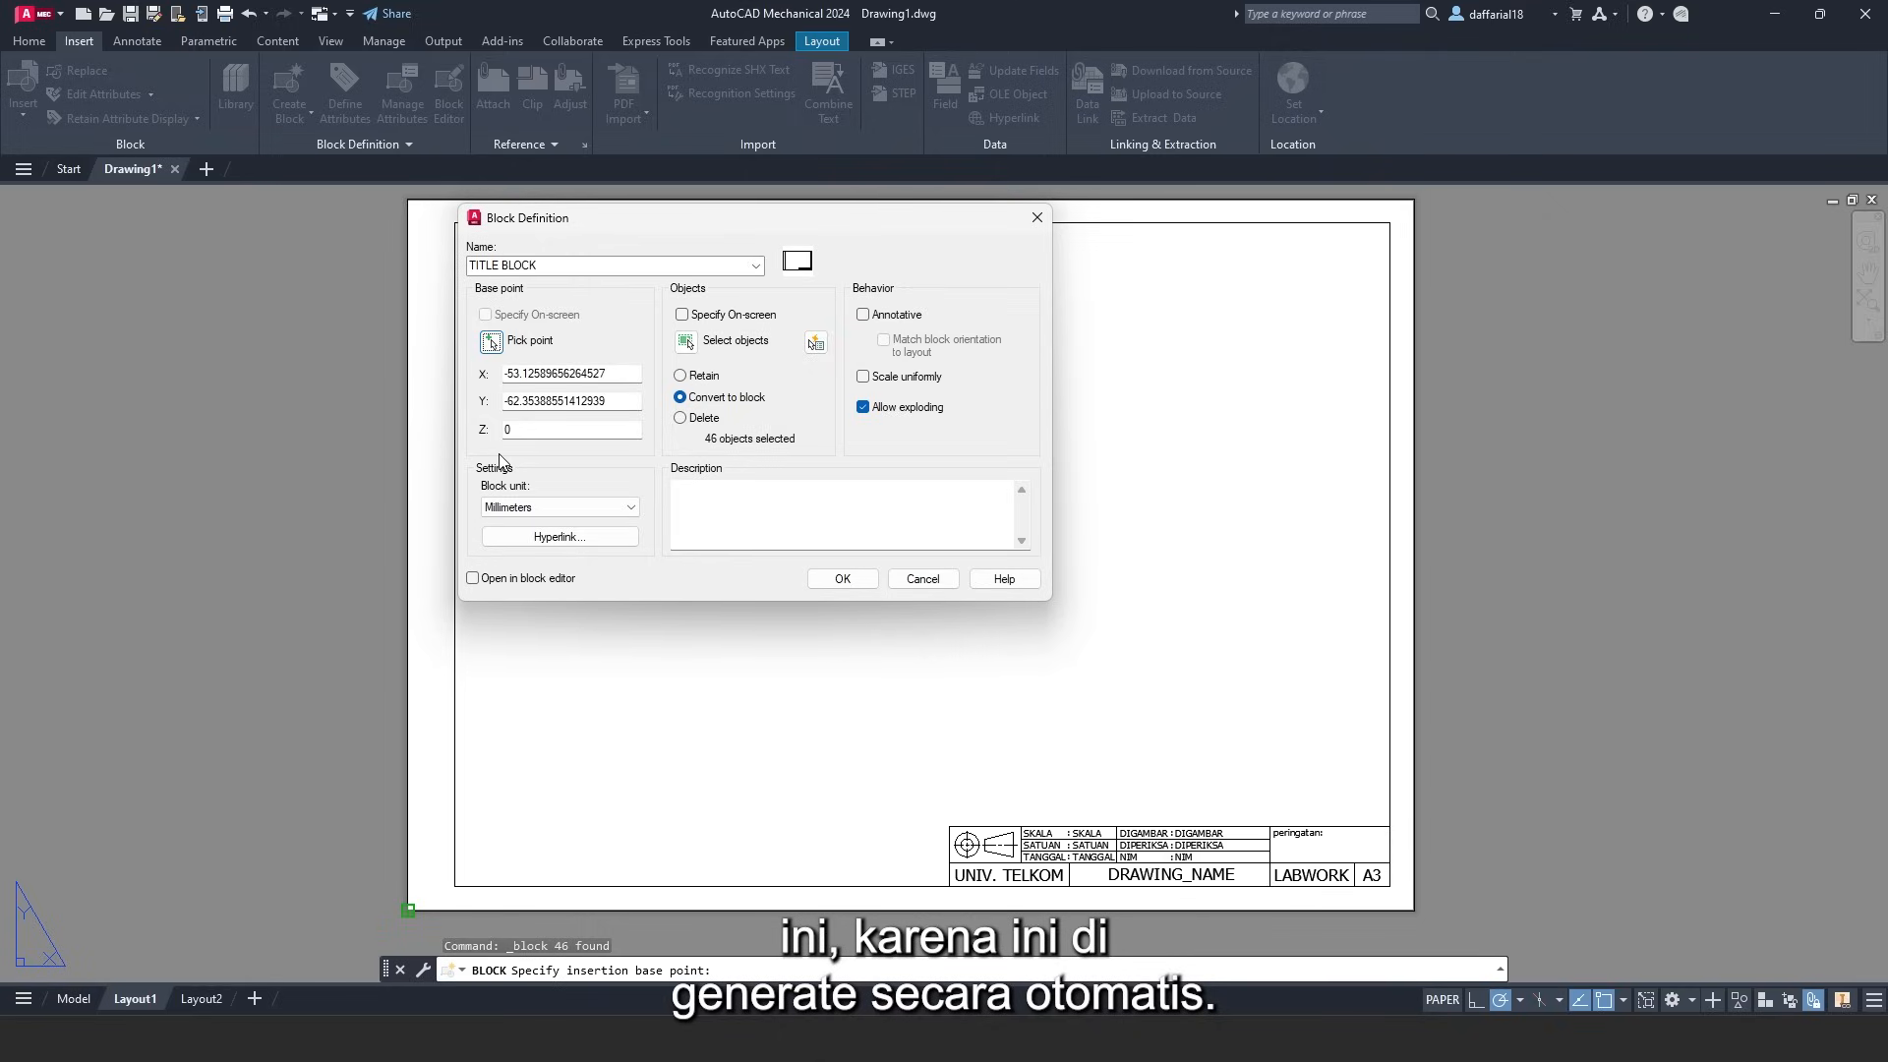
click(852, 583)
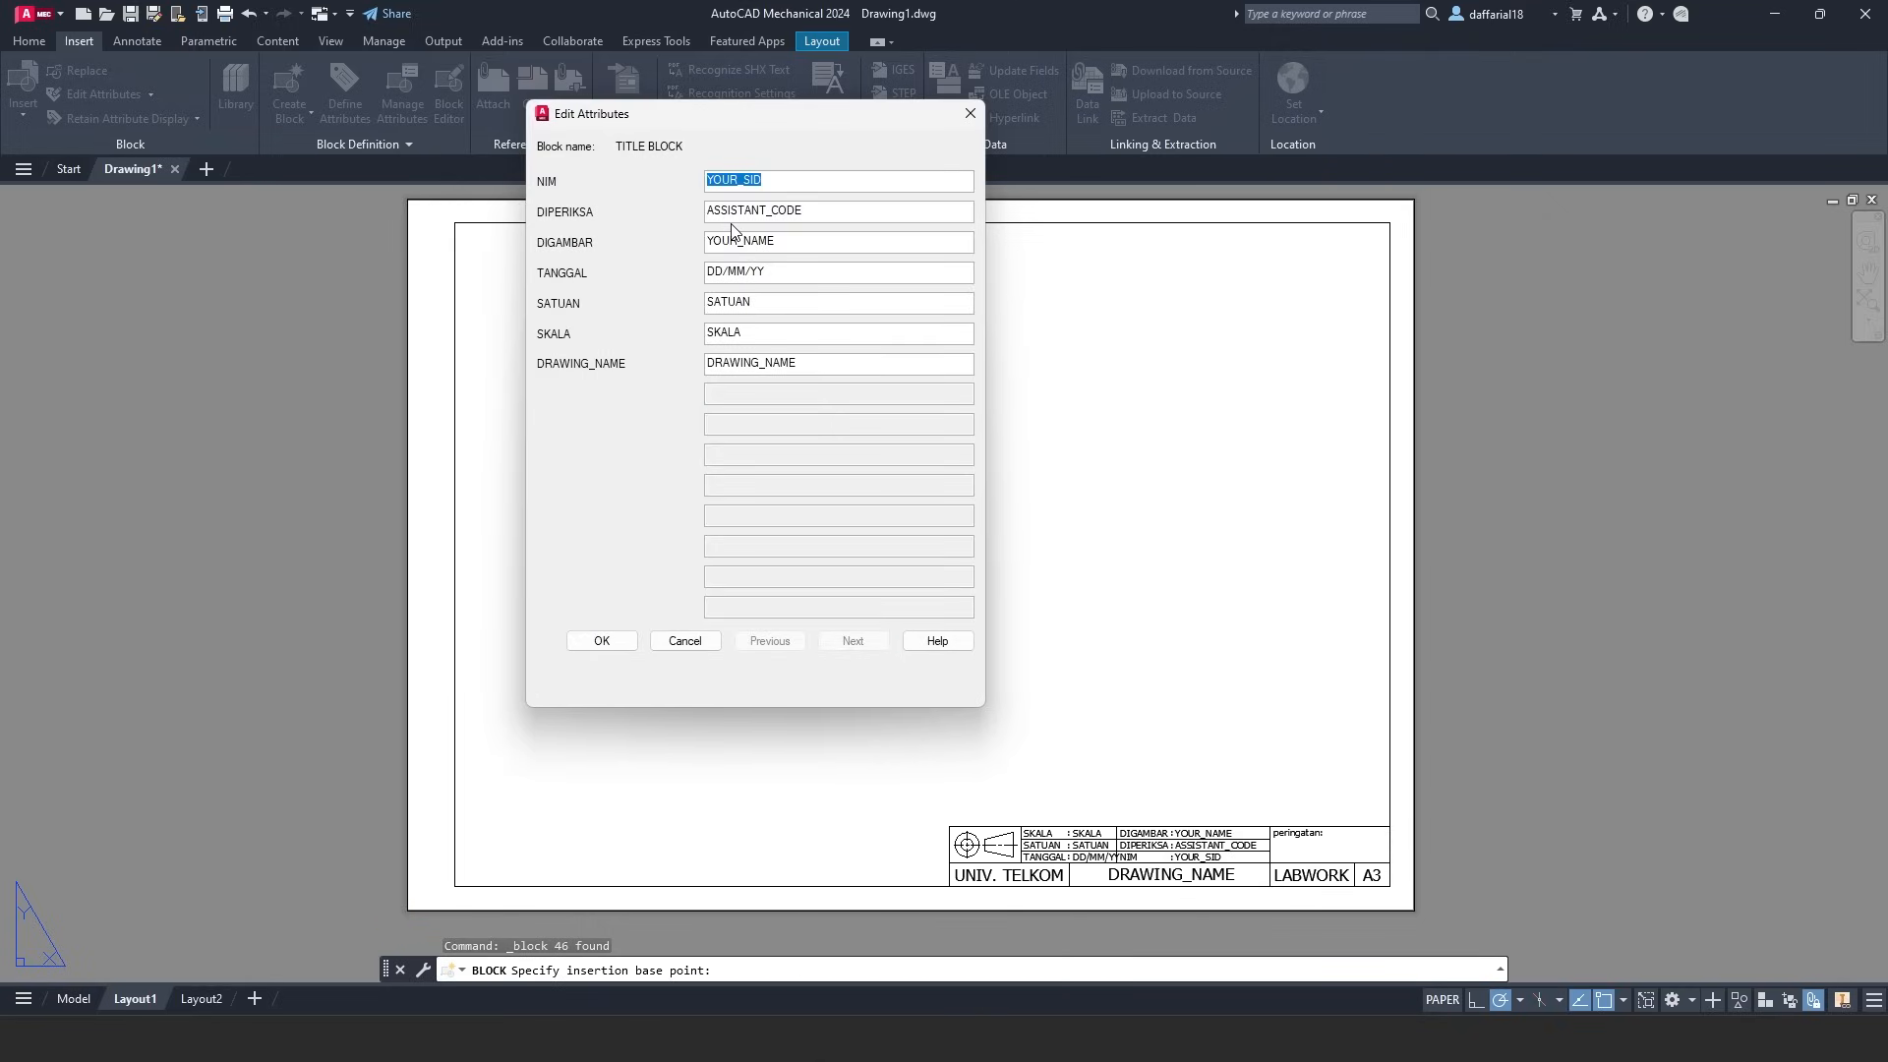
click(685, 641)
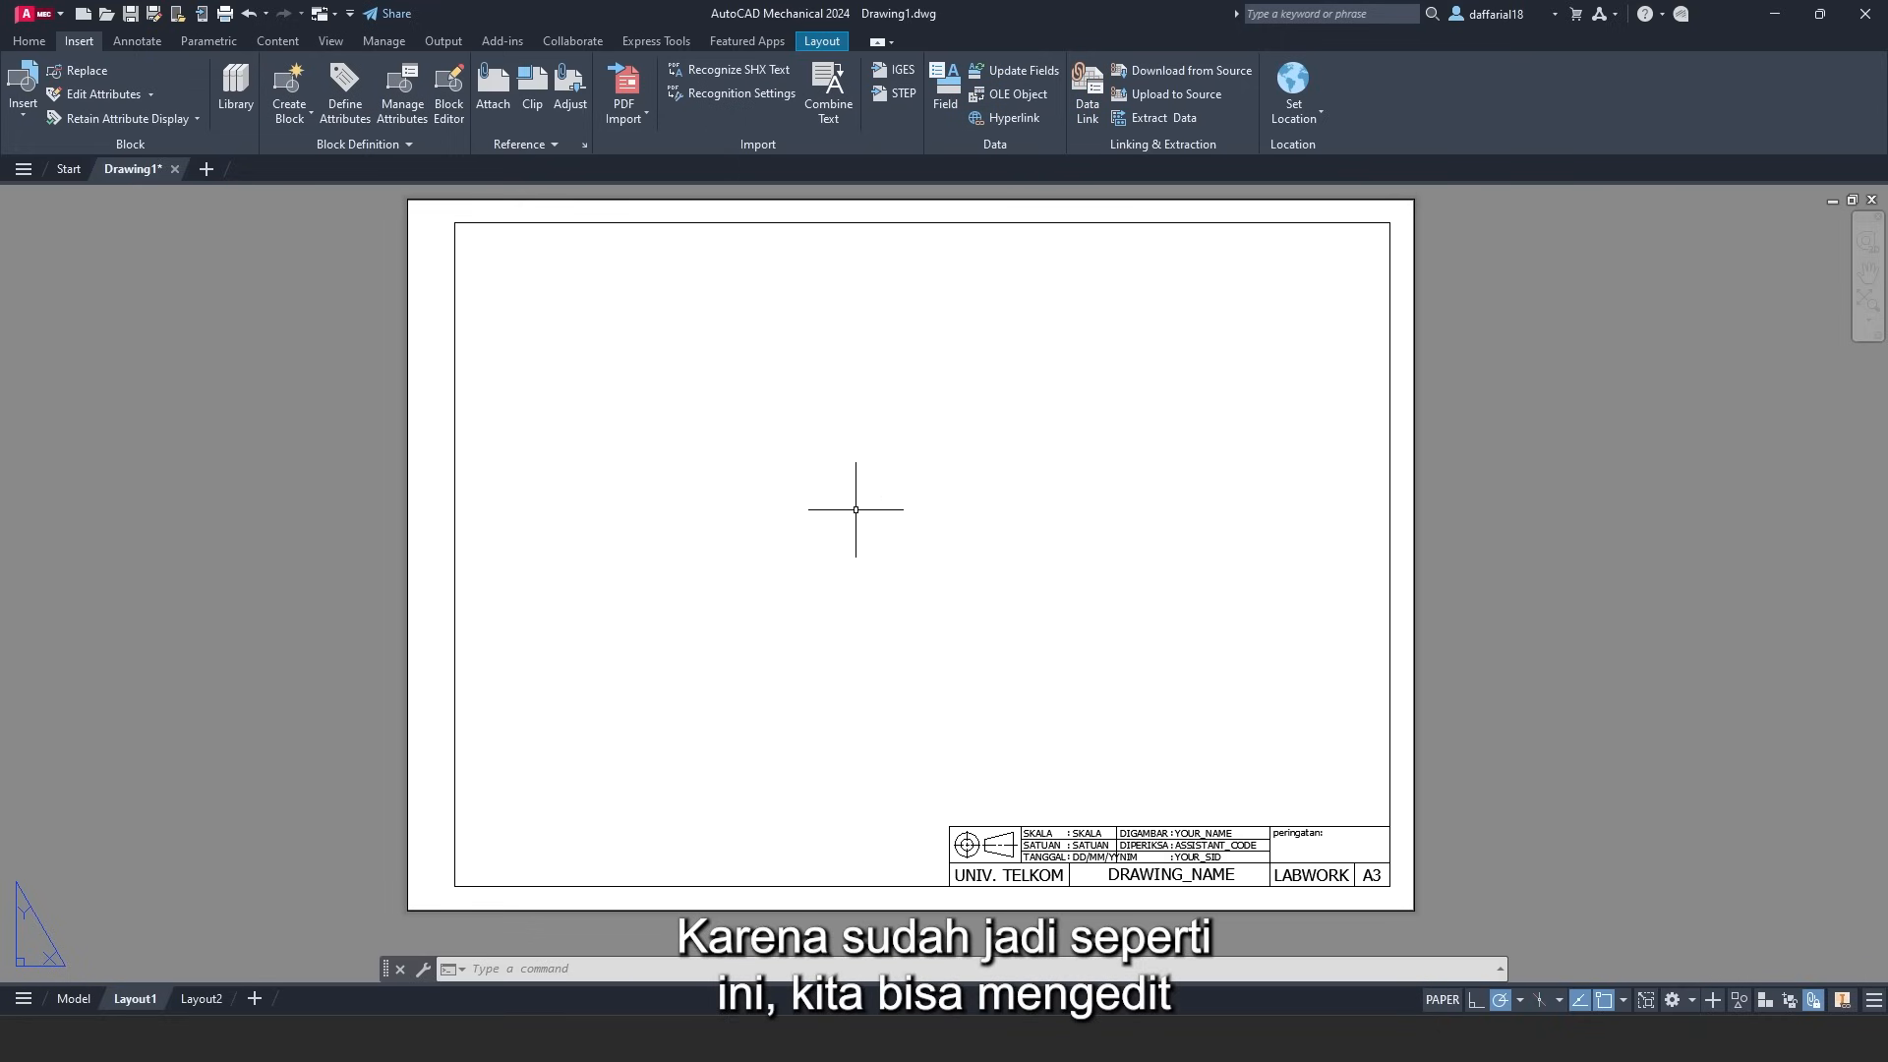
- Zoom in on Layout1's lower-right title block and select it
scroll(808, 484, down, 2)
scroll(957, 603, up, 2)
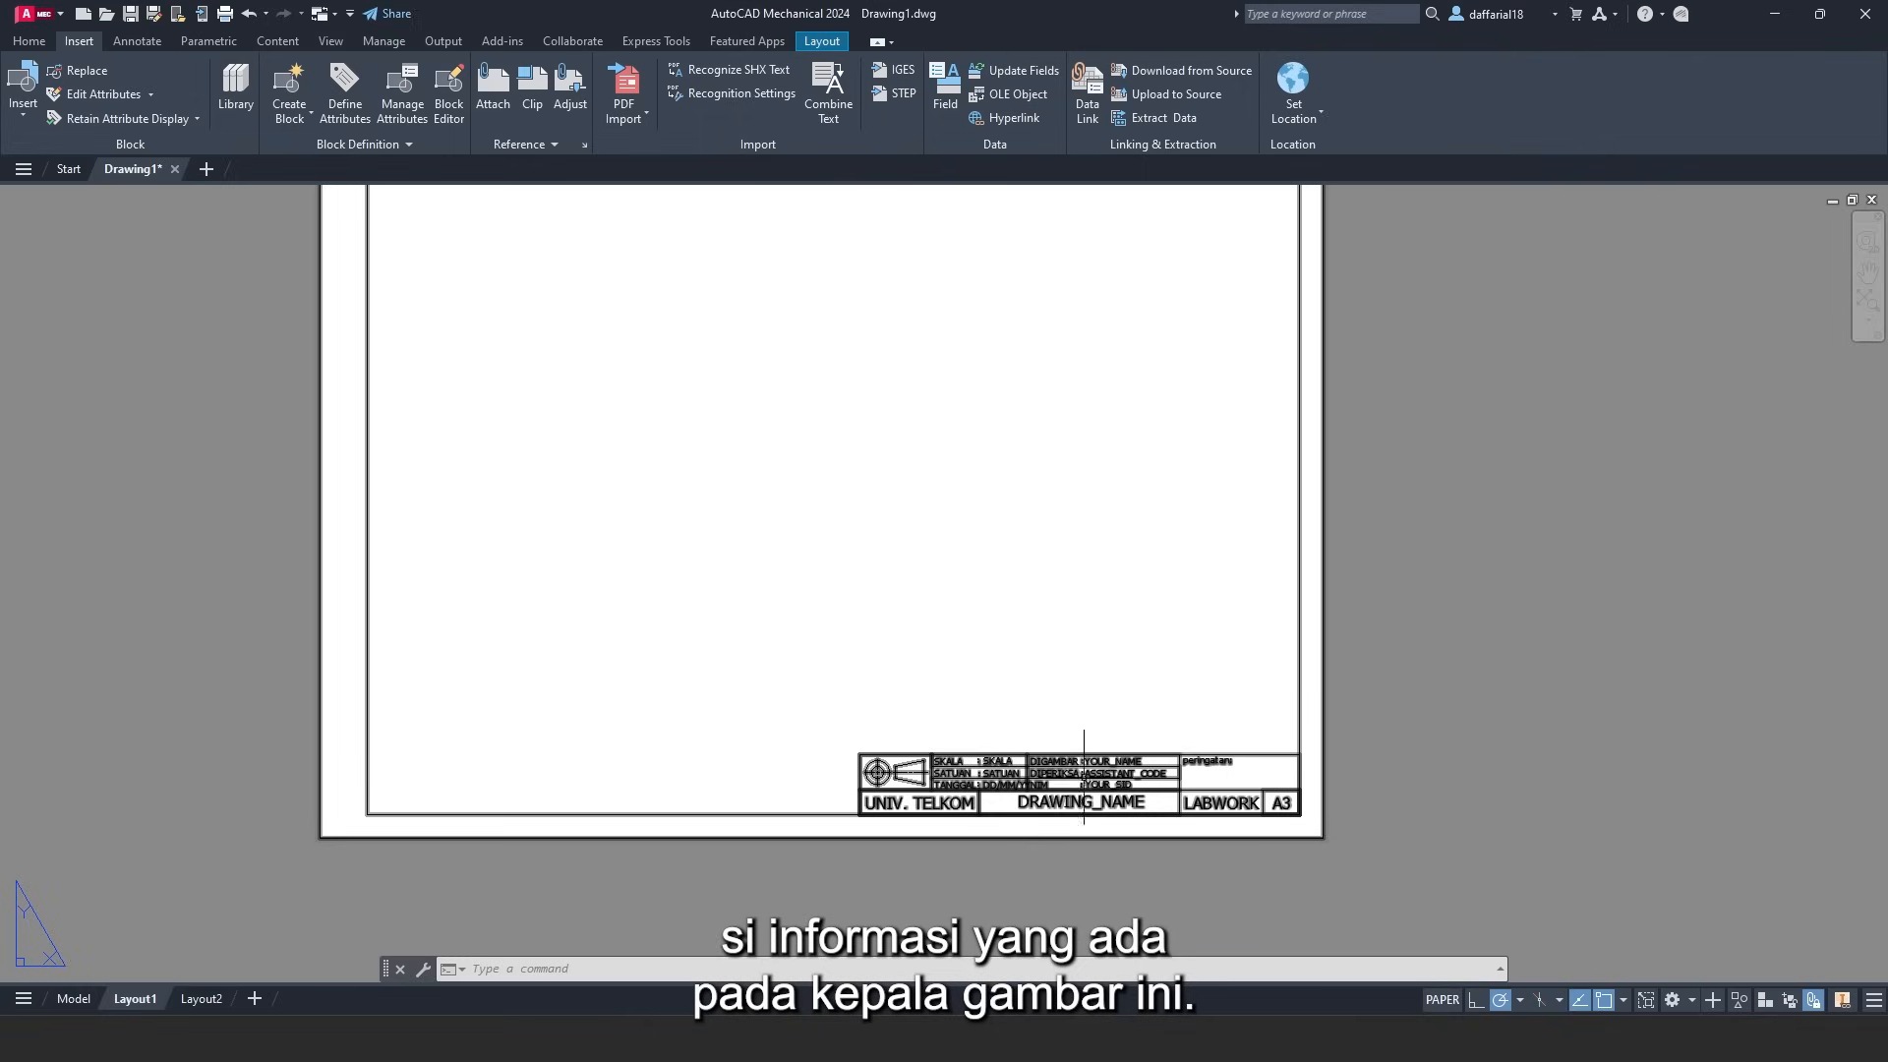
scroll(1061, 807, up, 2)
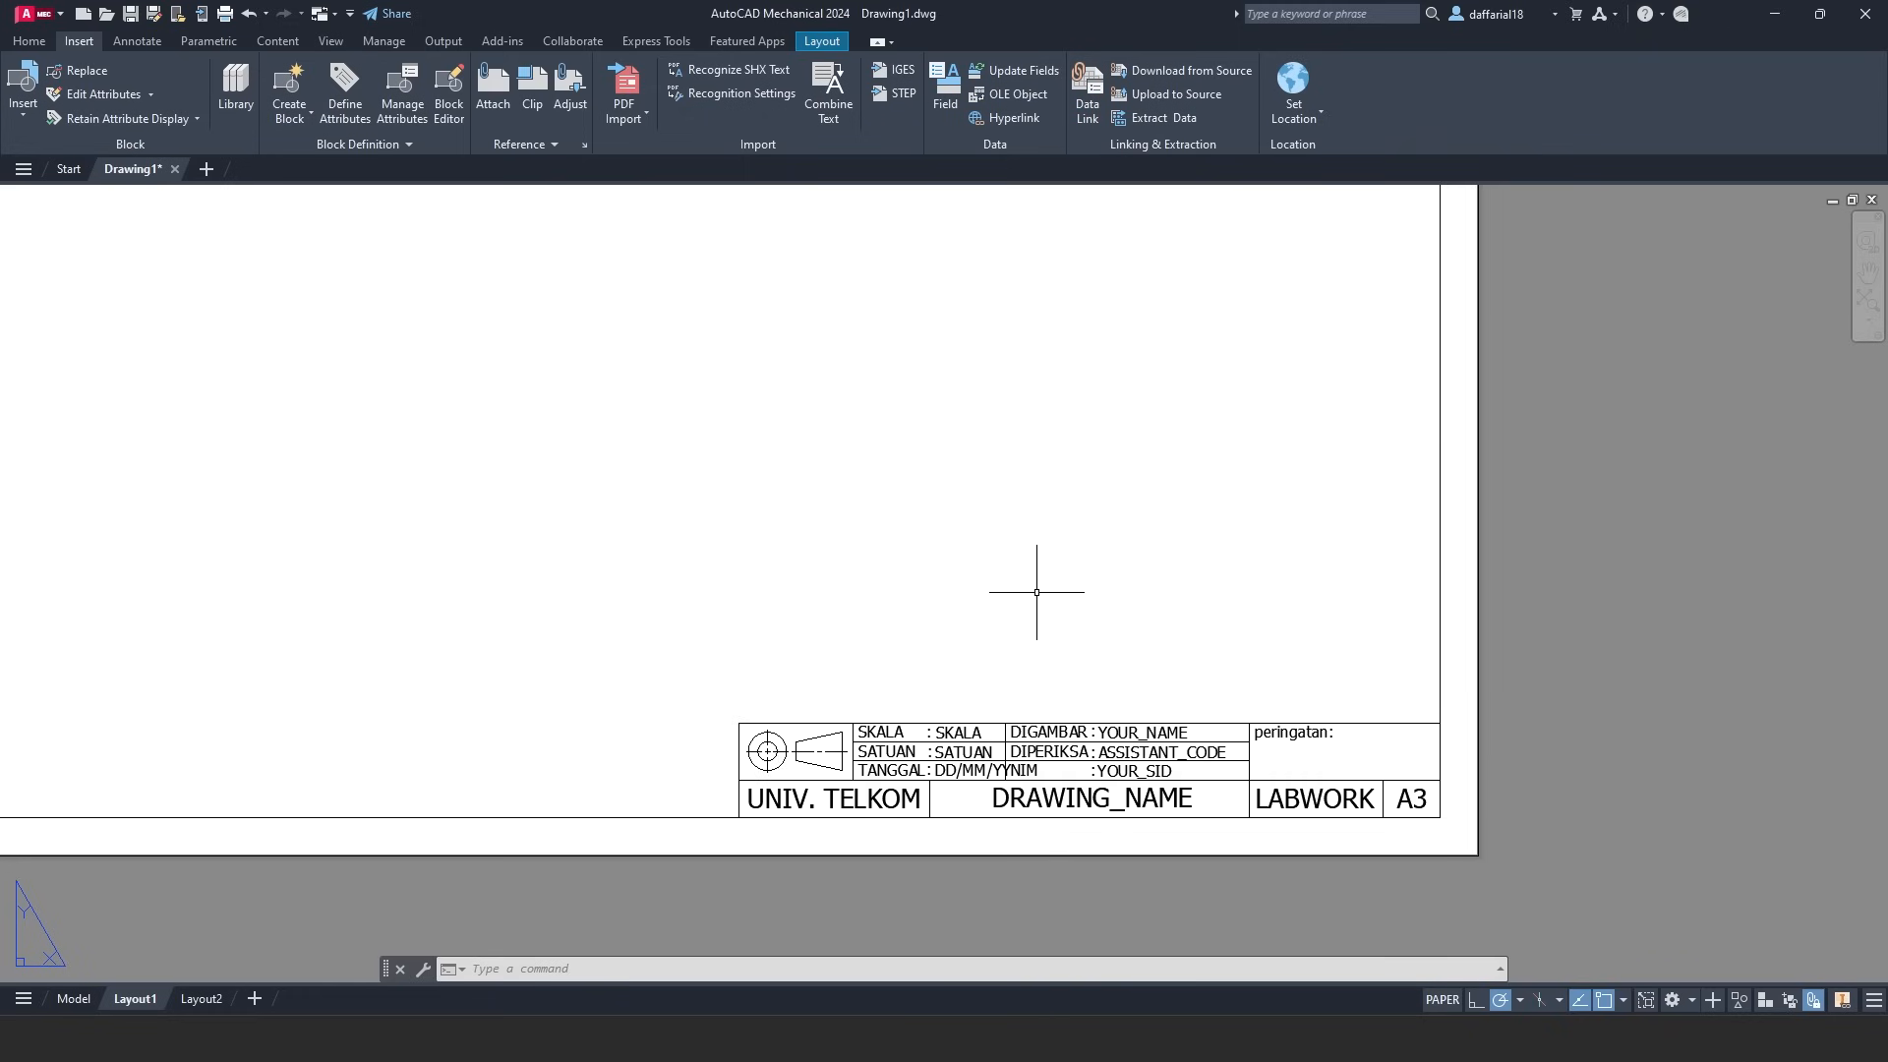
scroll(840, 781, up, 2)
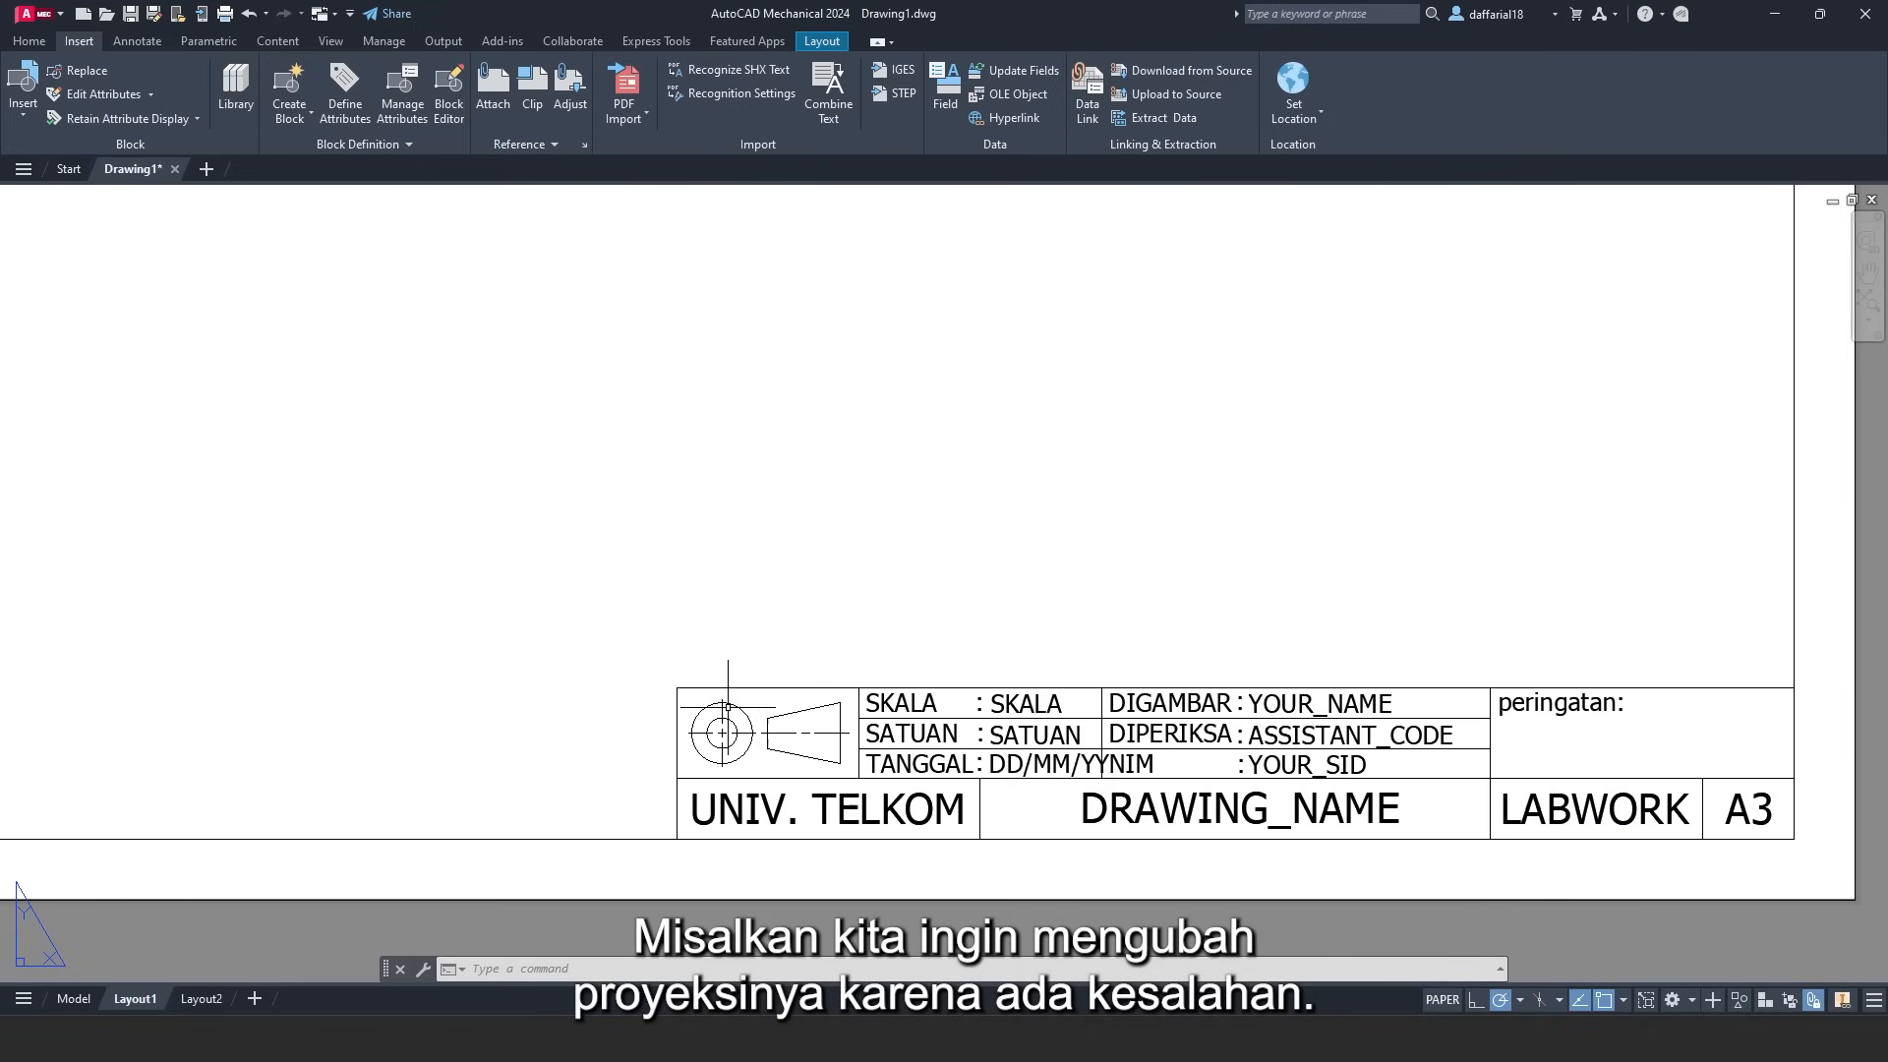
click(1025, 742)
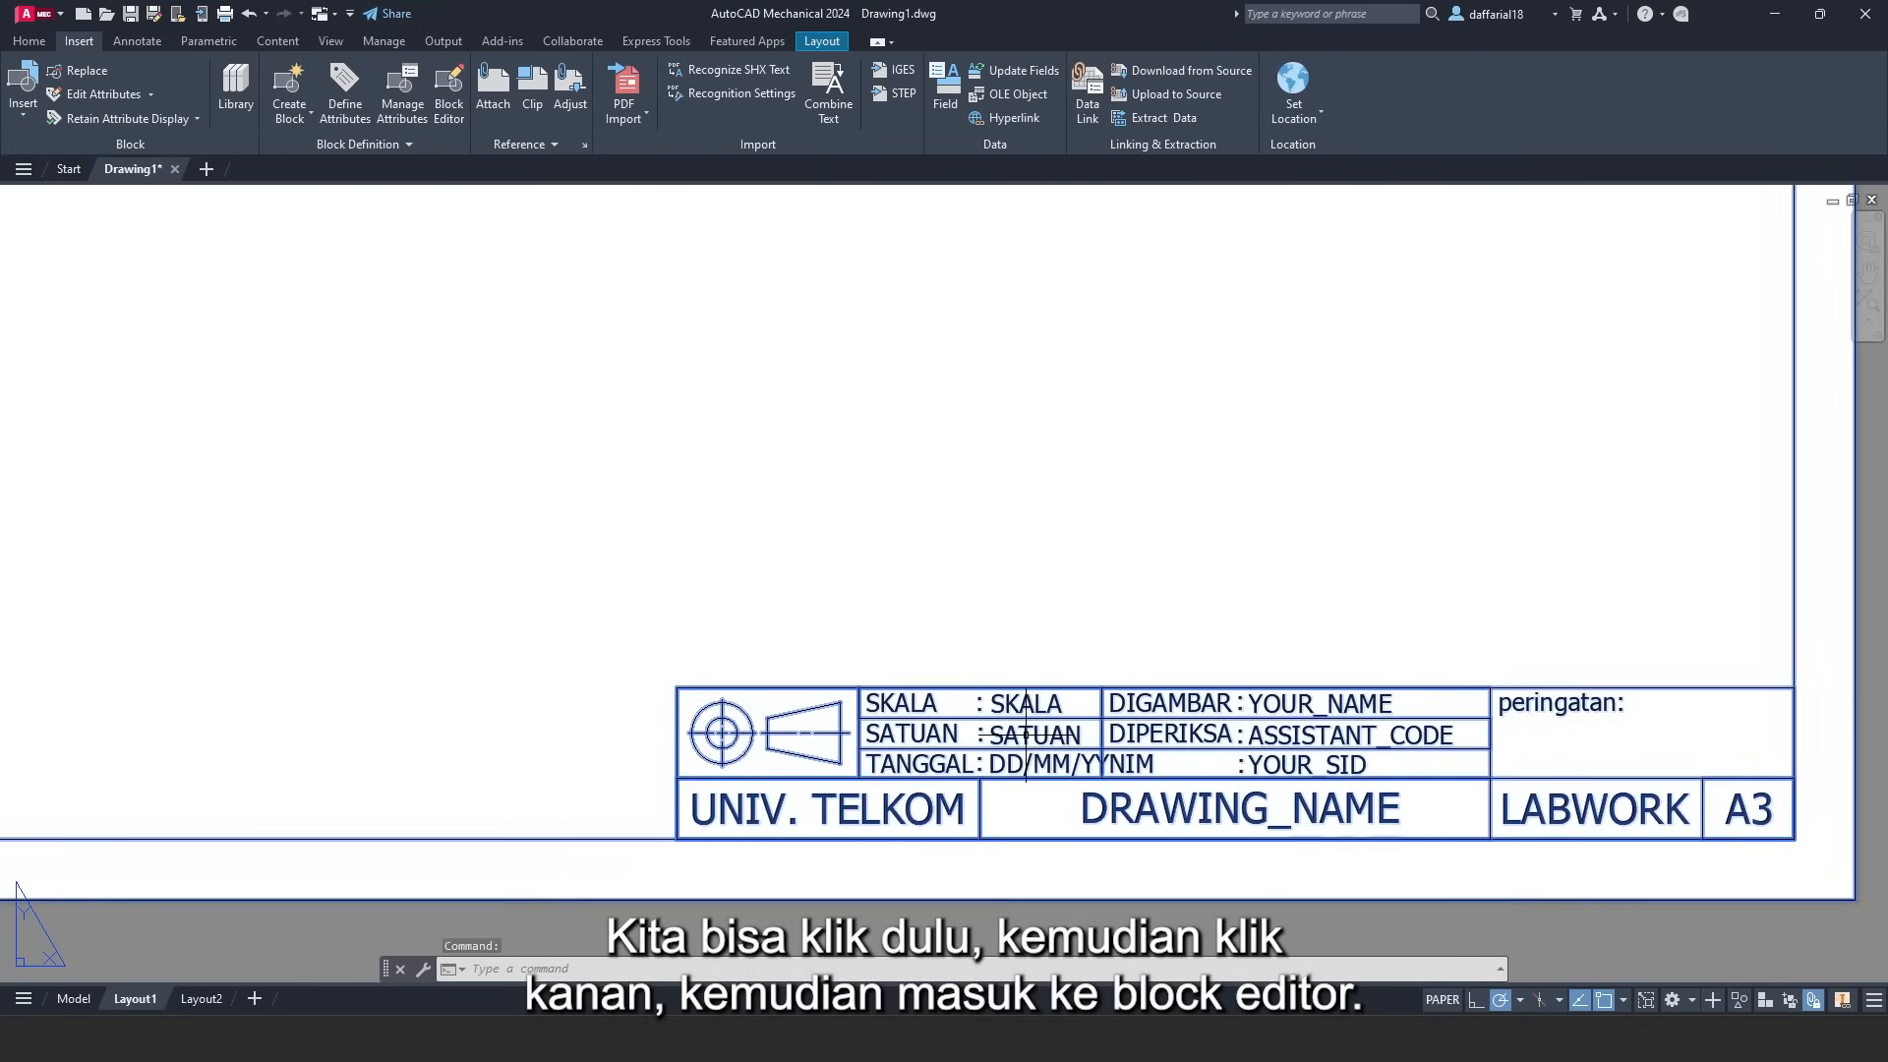
right_click(1025, 732)
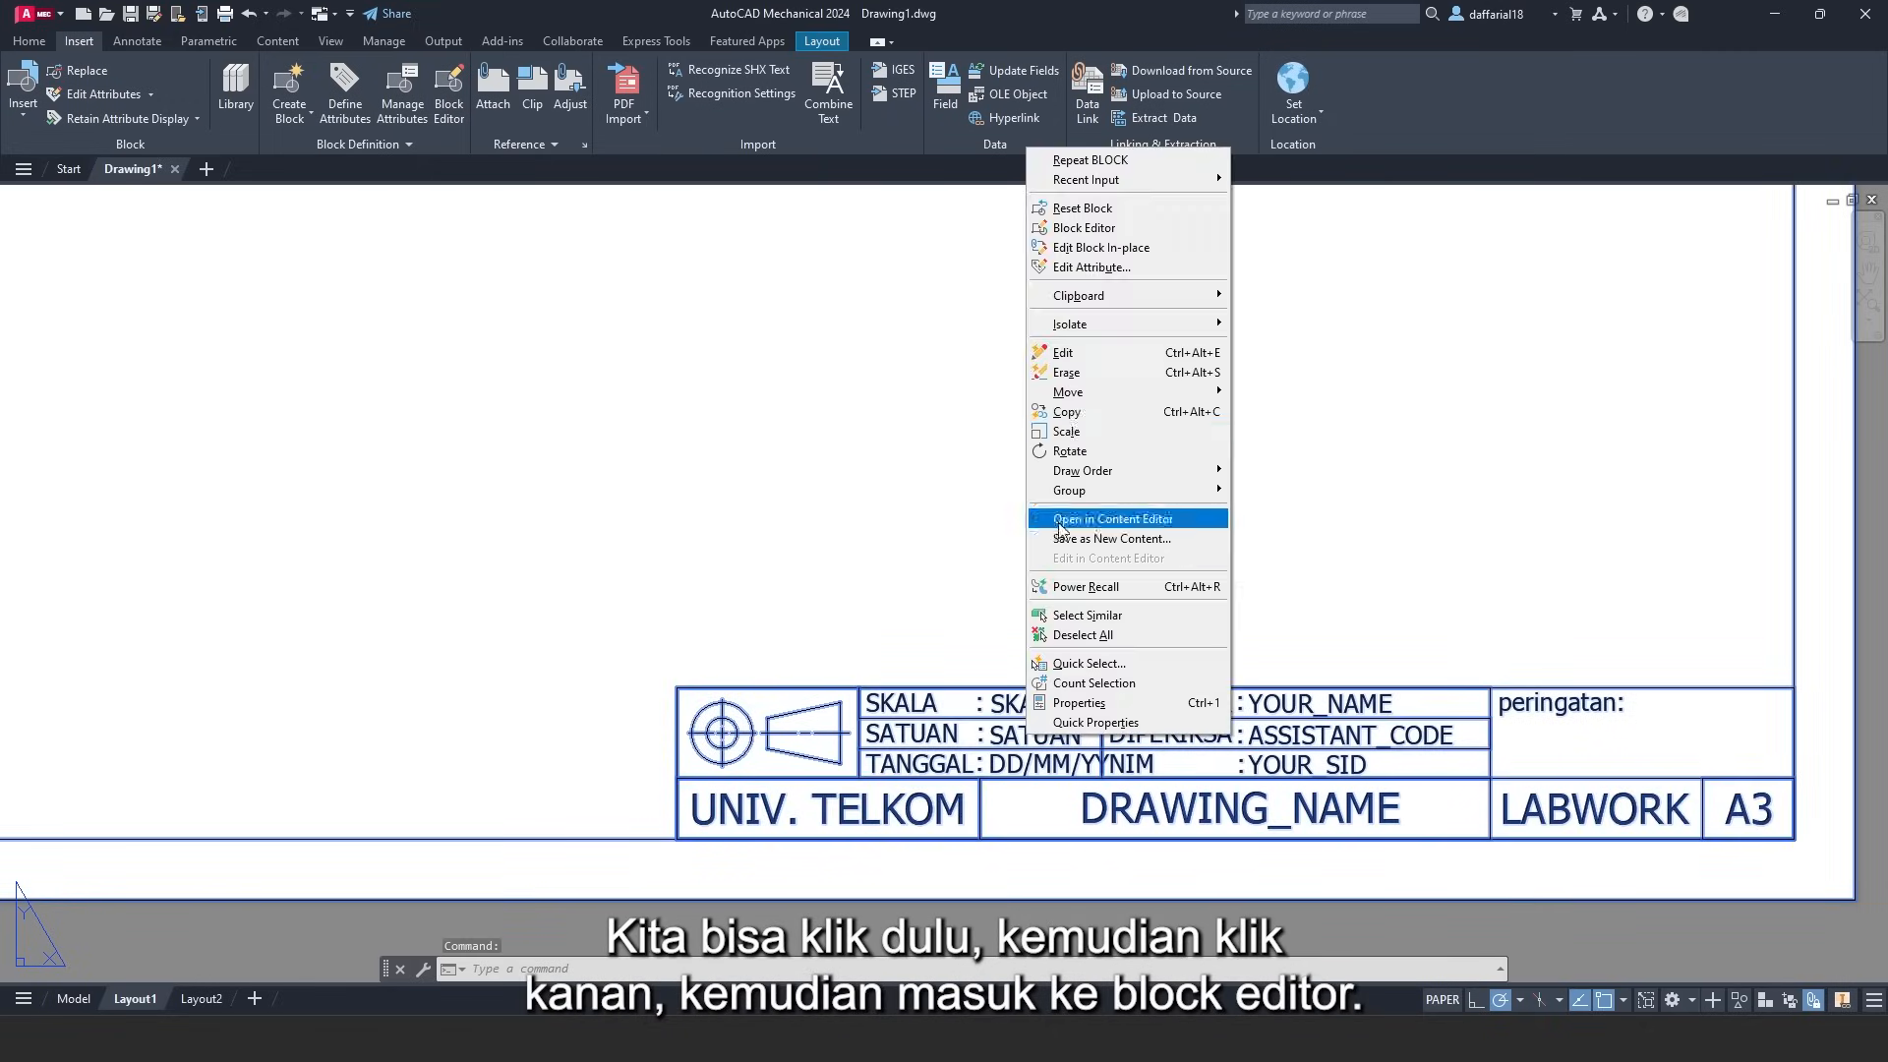
click(1084, 227)
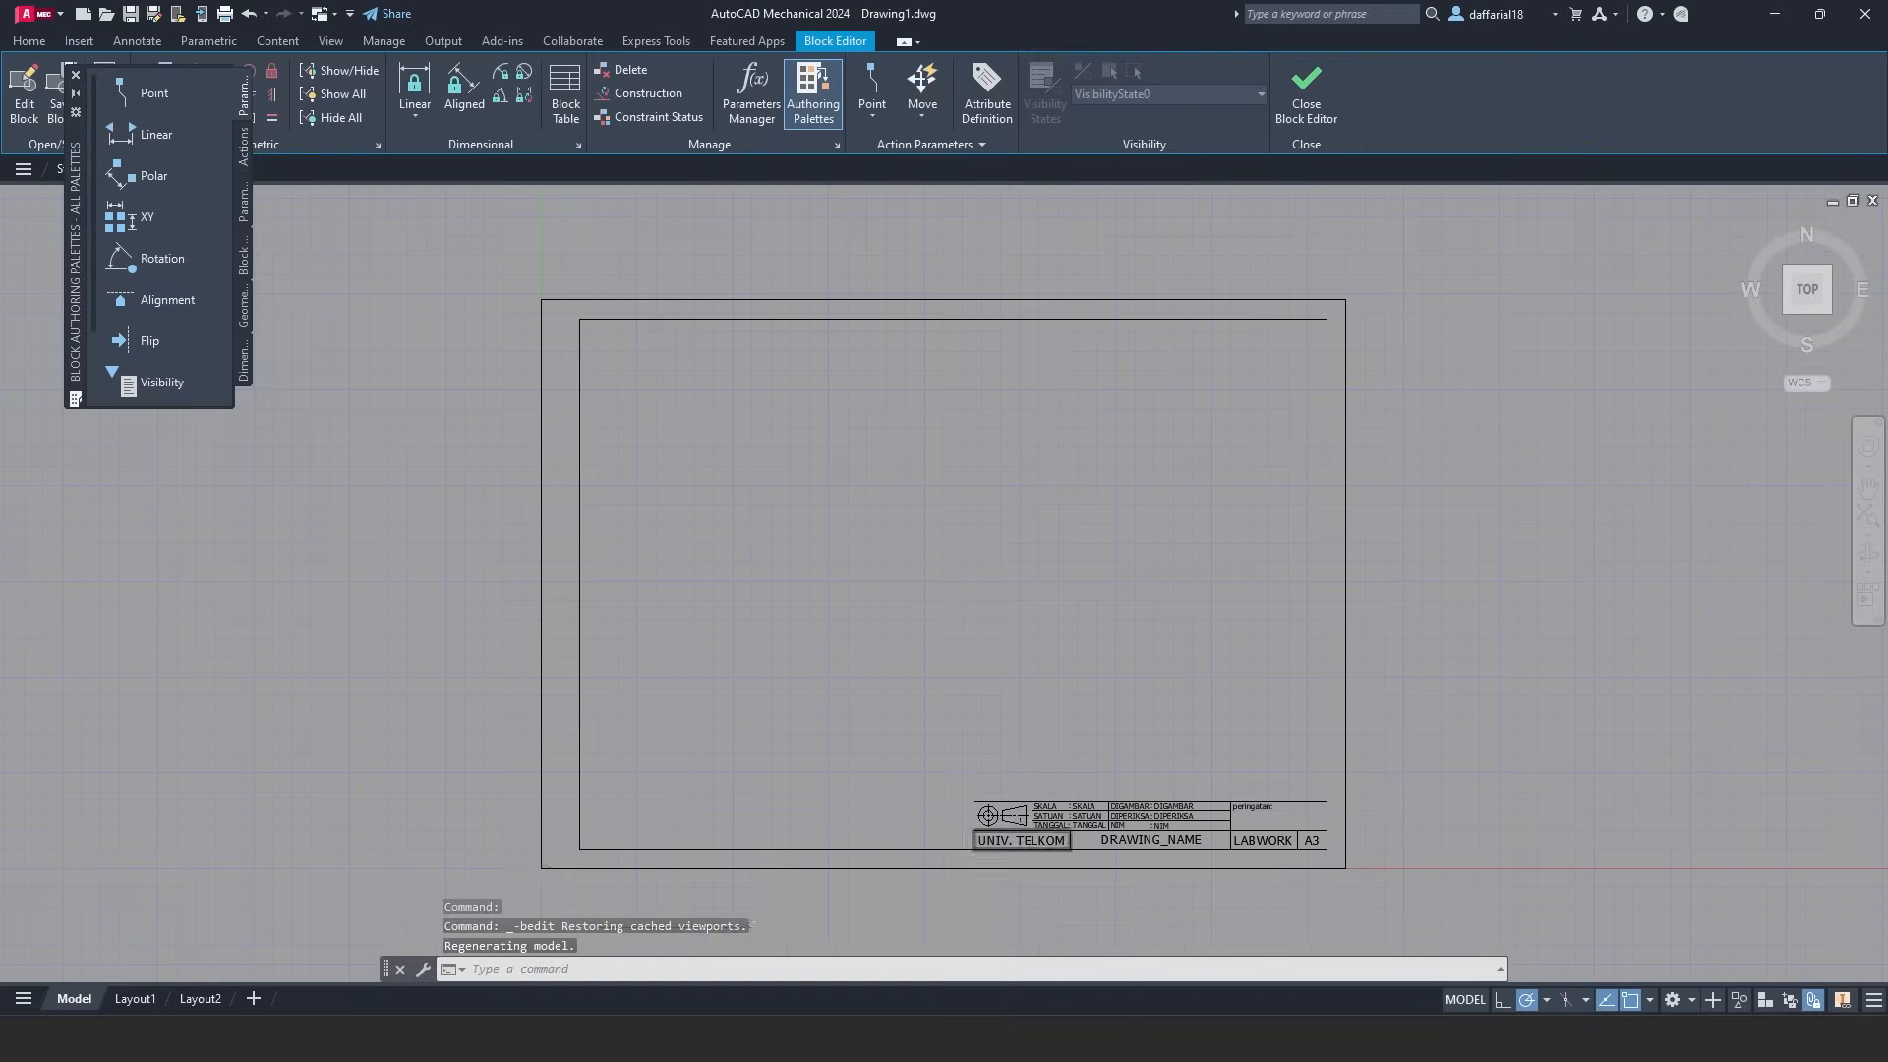
click(1131, 693)
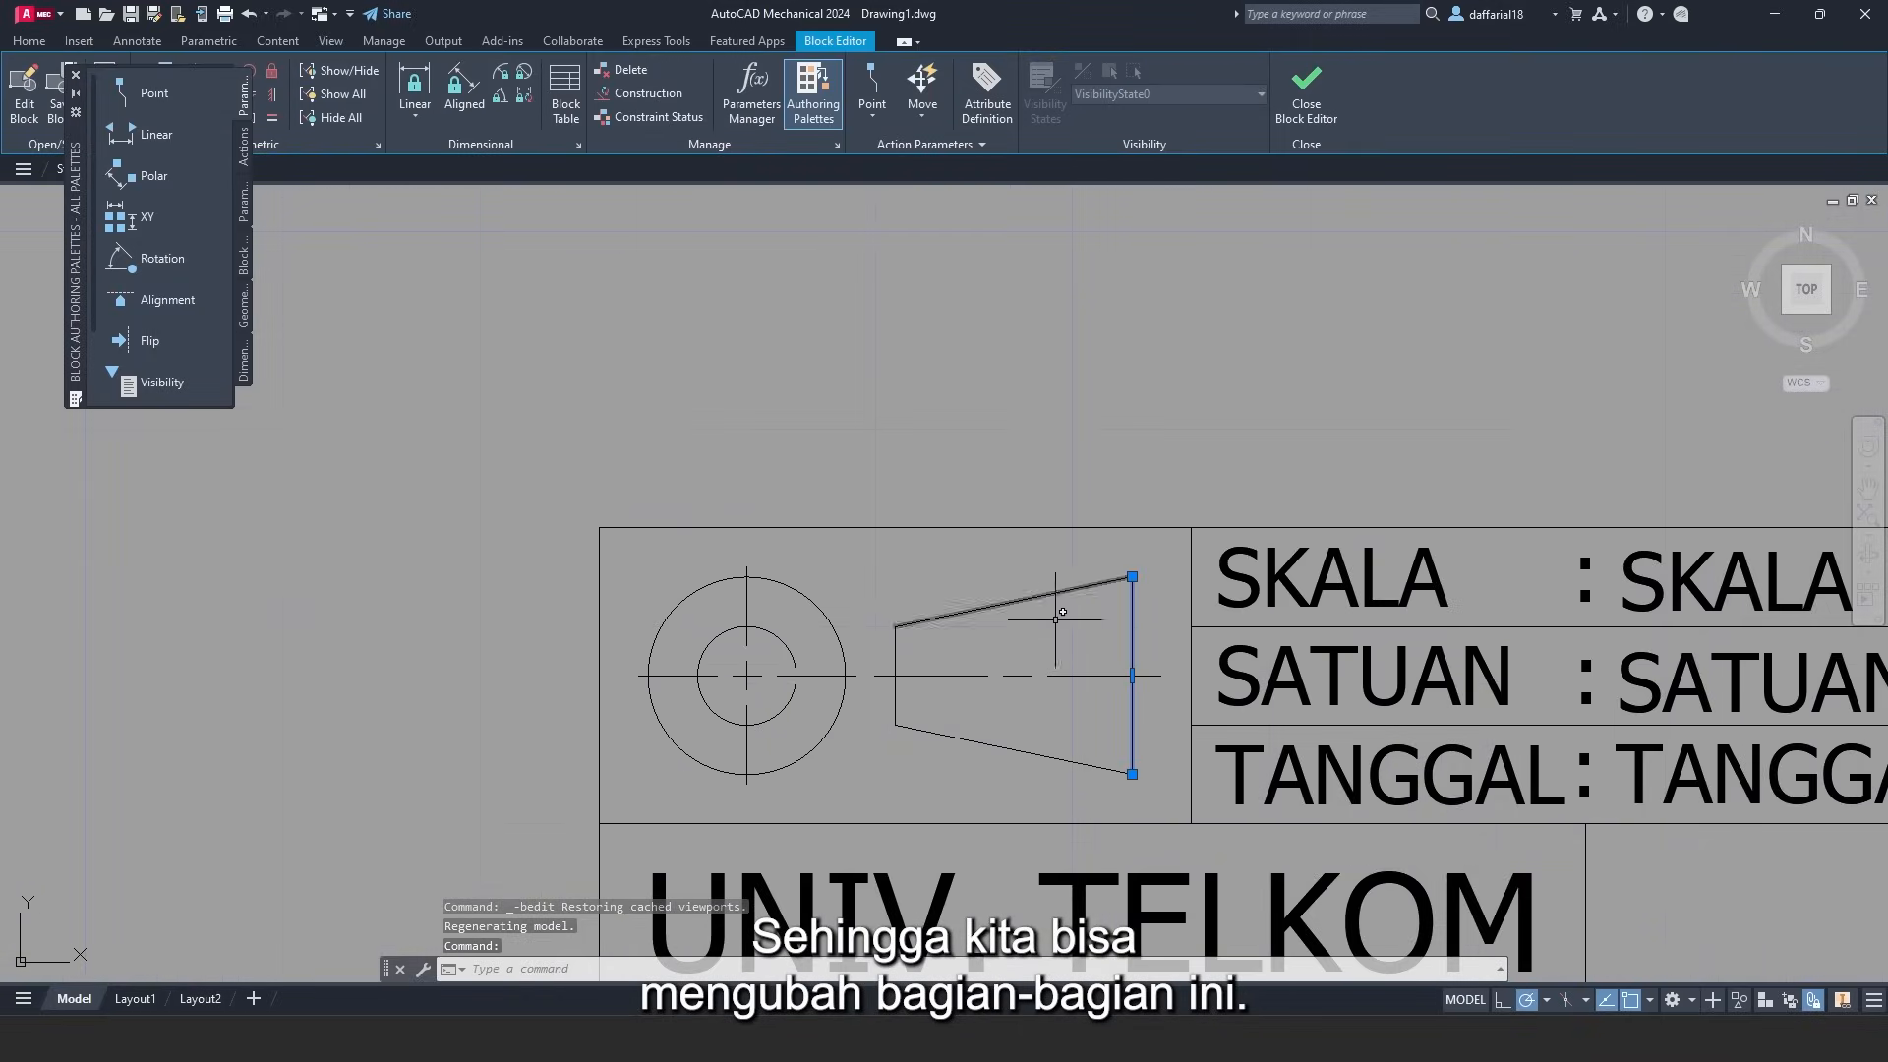
click(1131, 577)
click(1104, 625)
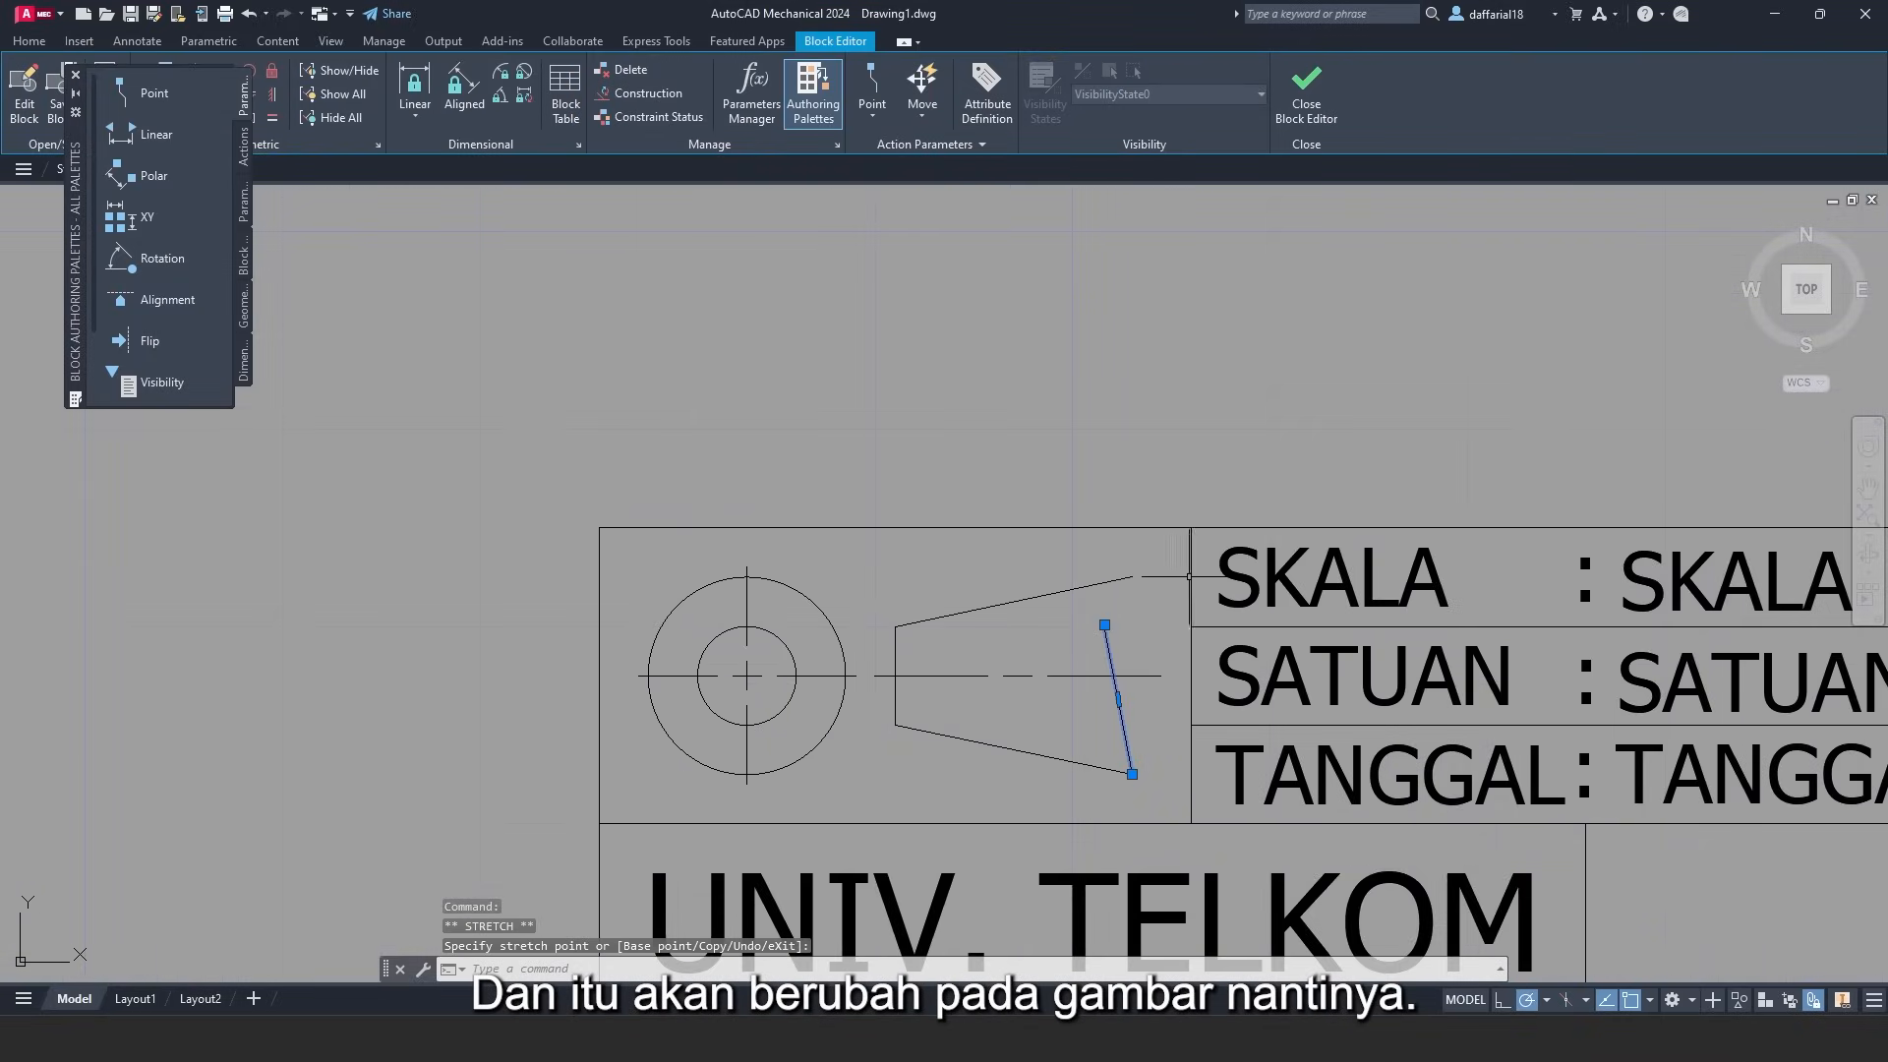
key(ctrl+z)
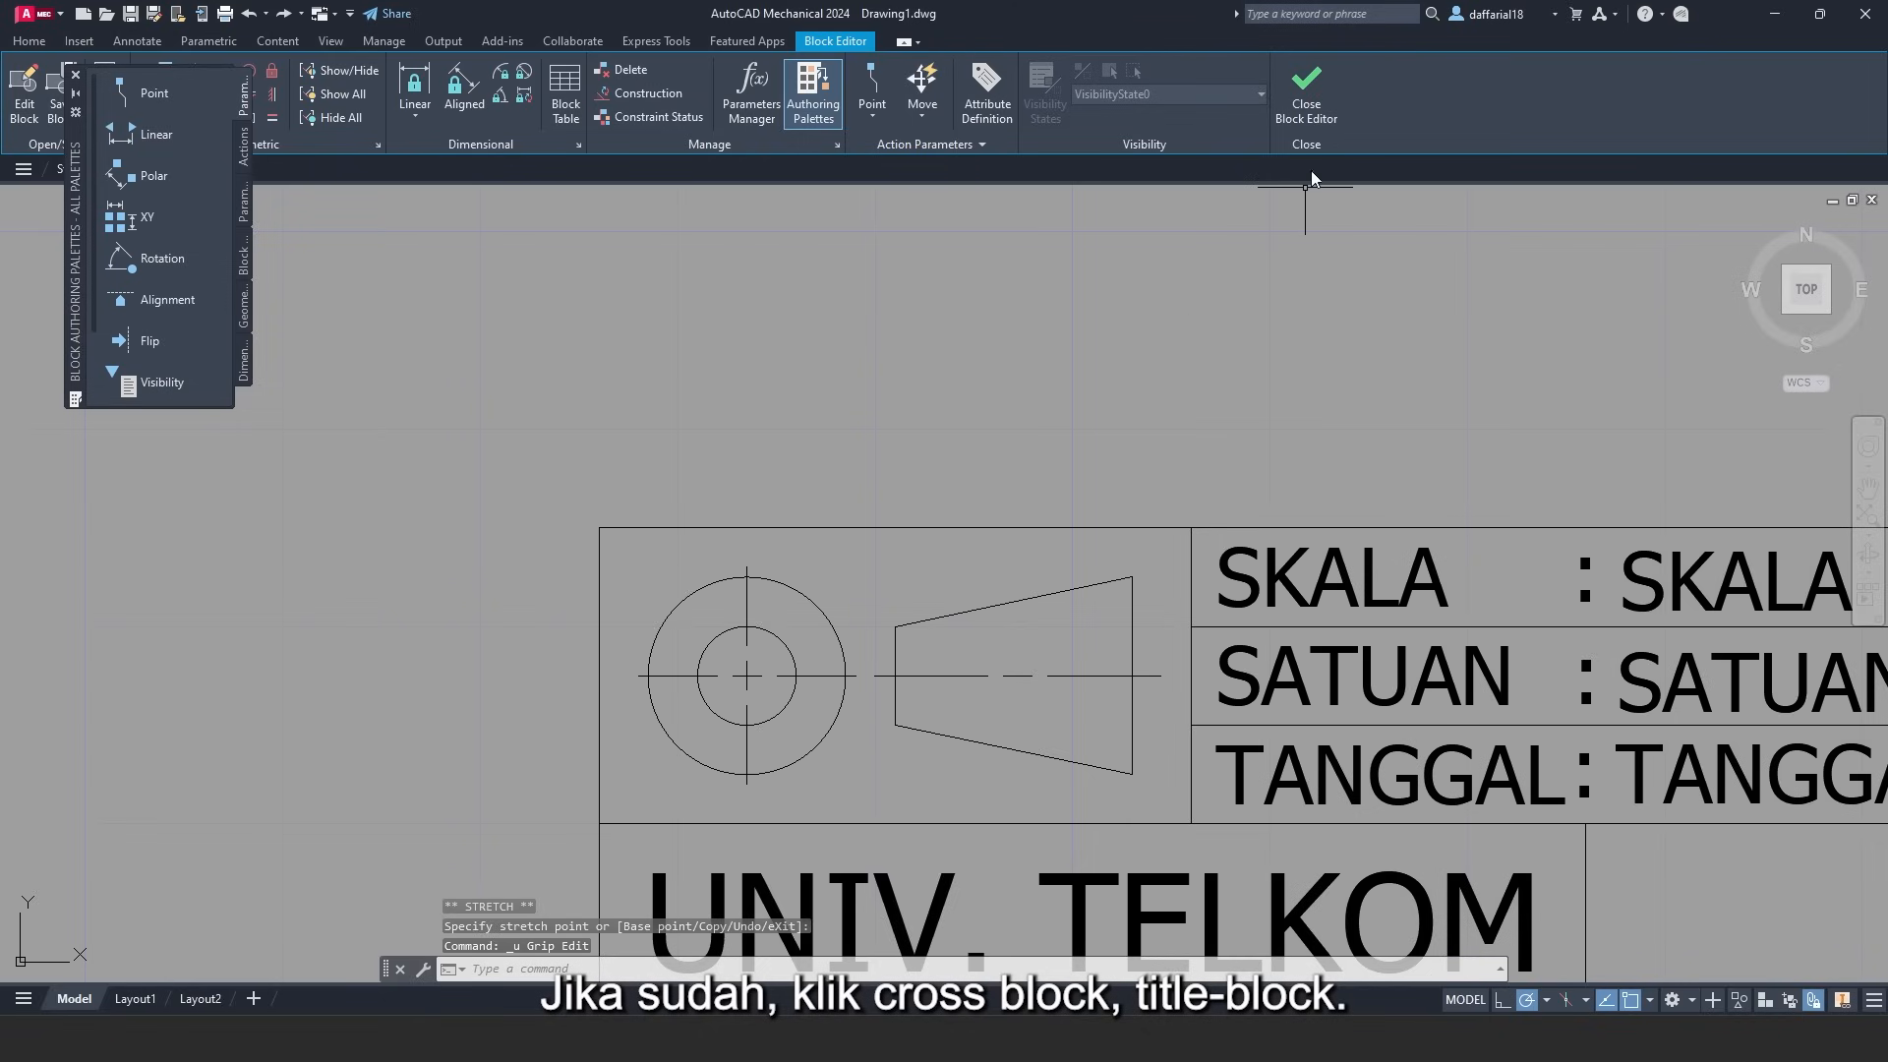
click(1323, 103)
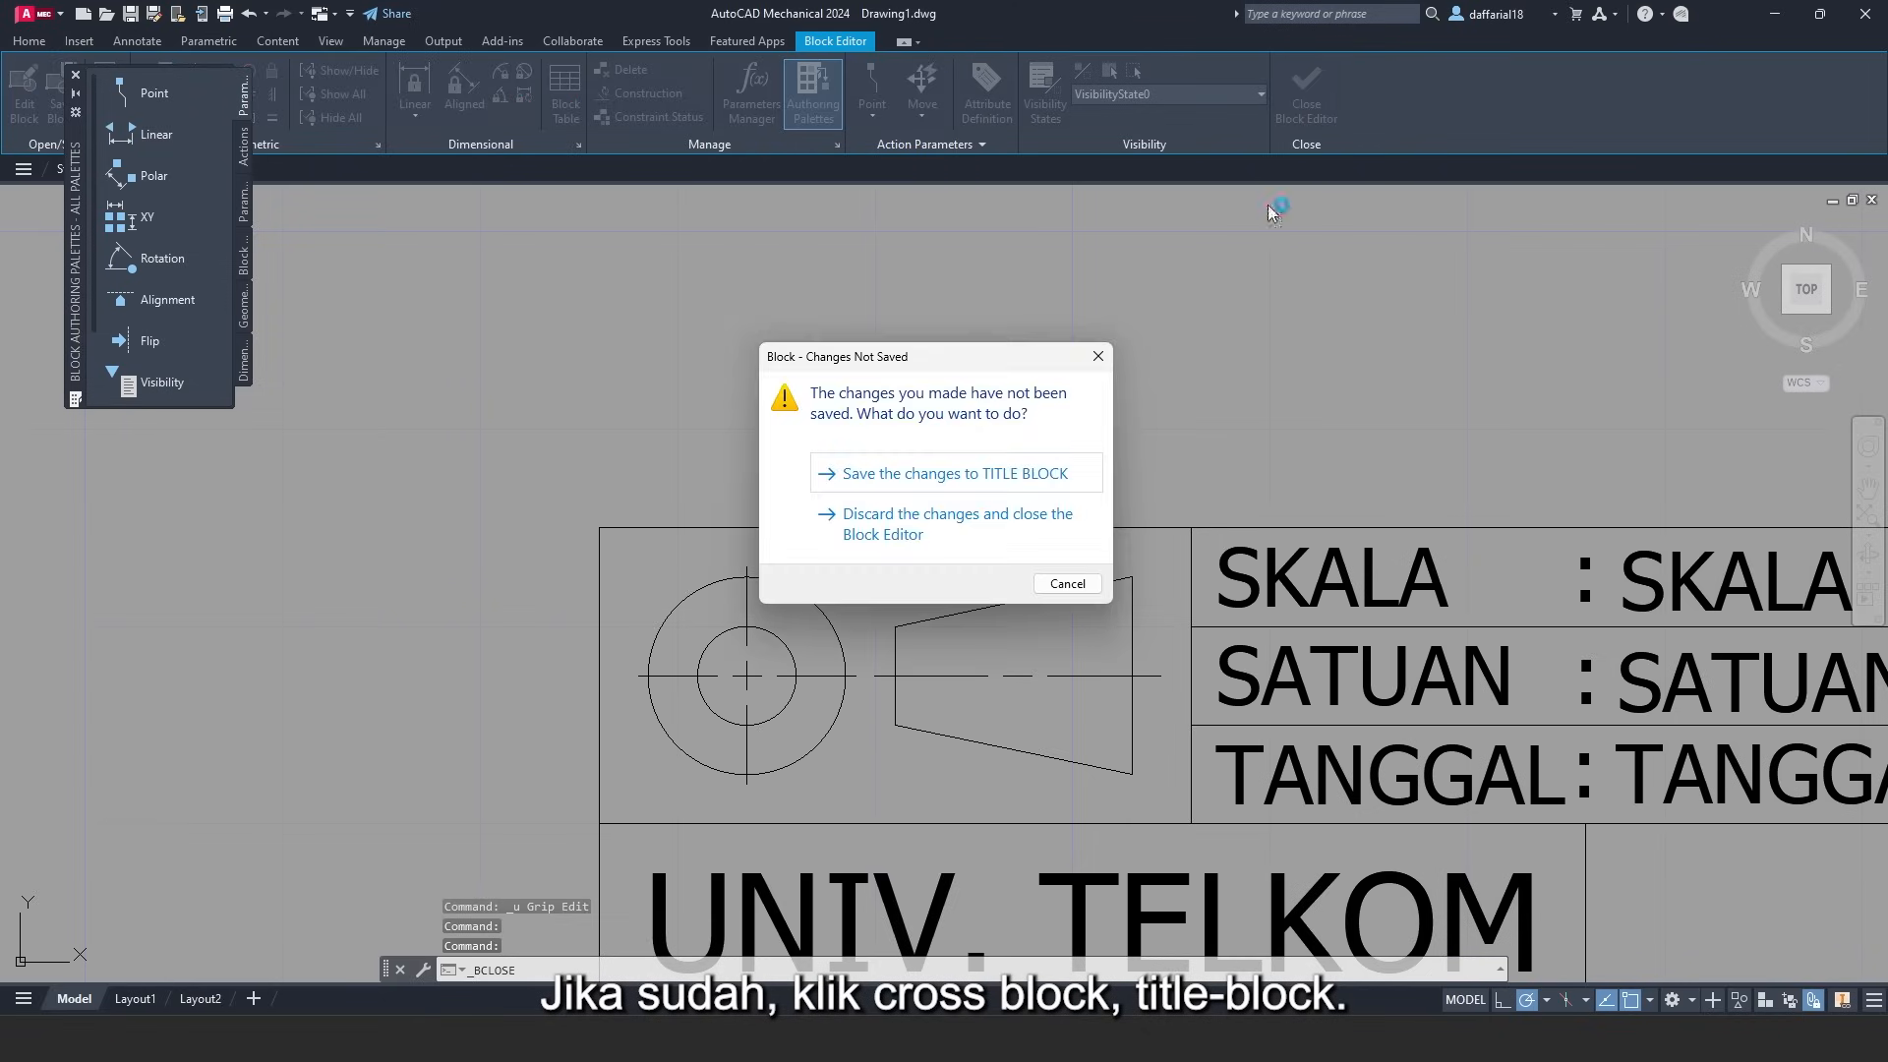
click(939, 476)
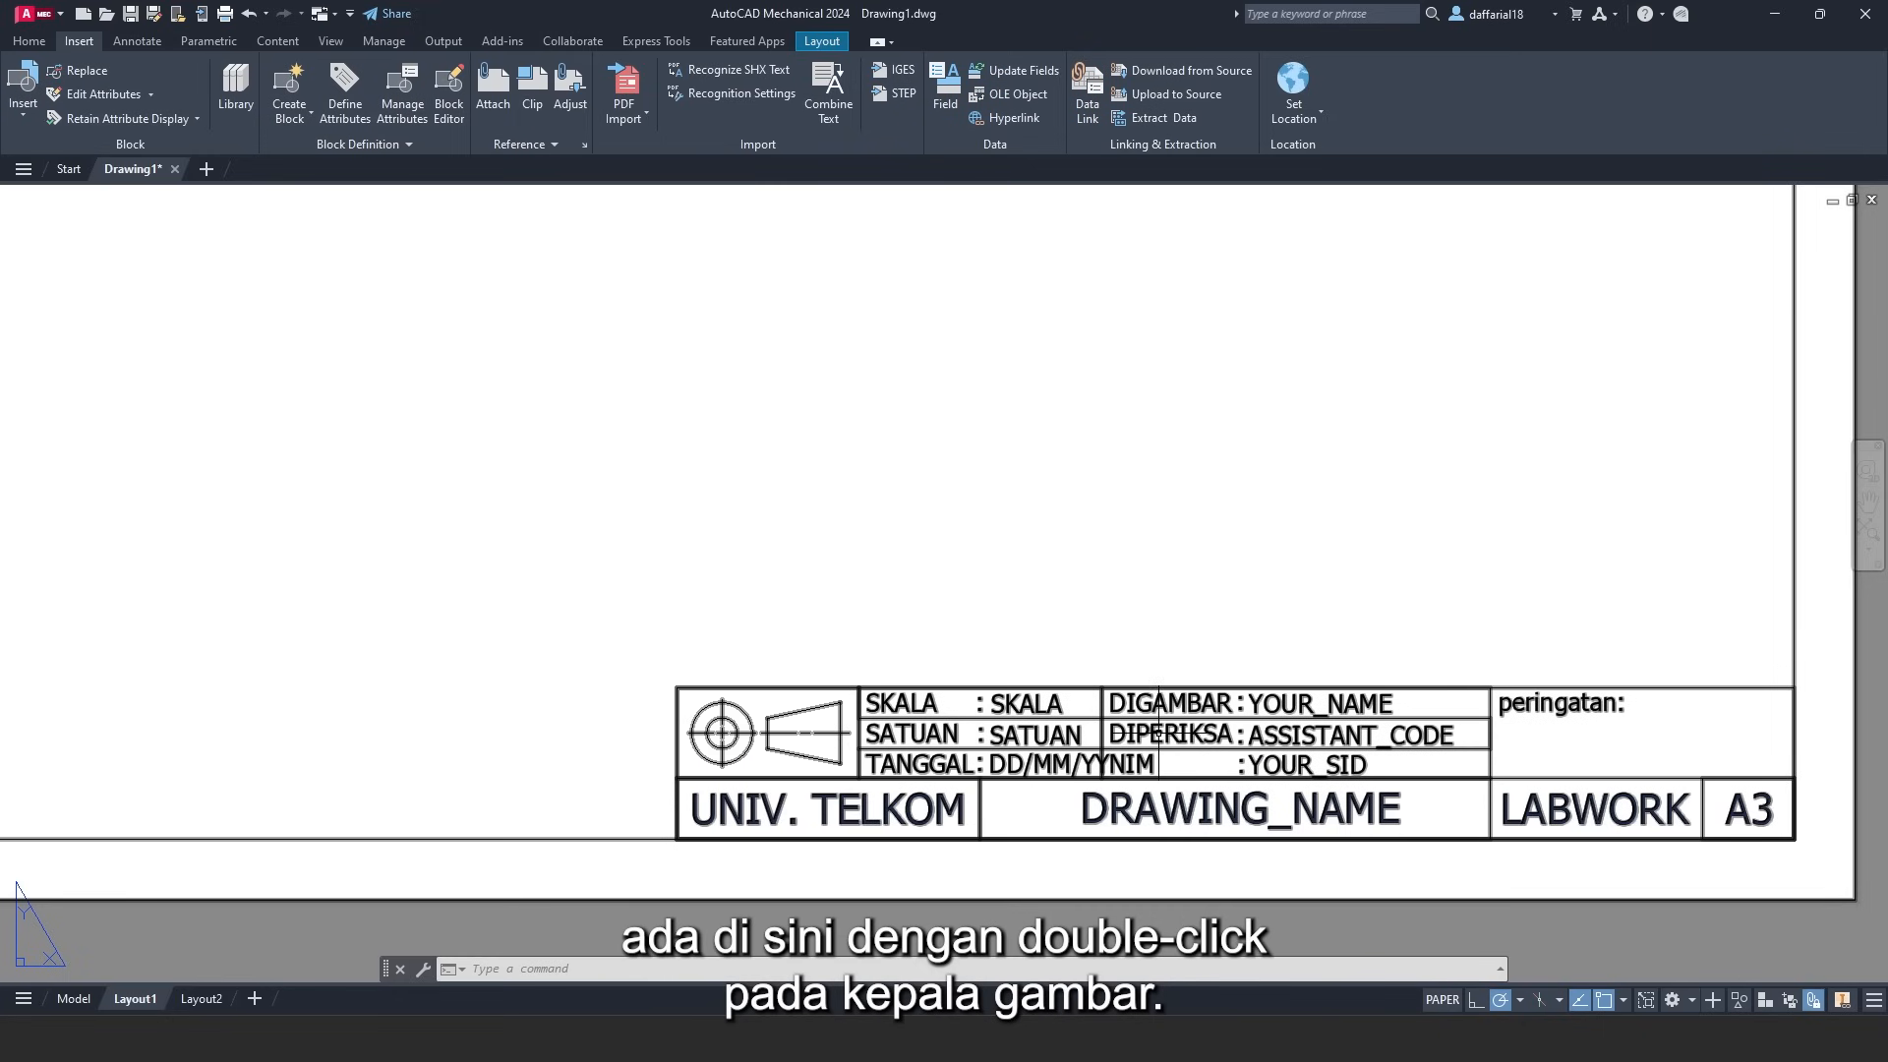
- Open the title block's attributes and replace the NIM placeholder with the student ID number
click(1158, 733)
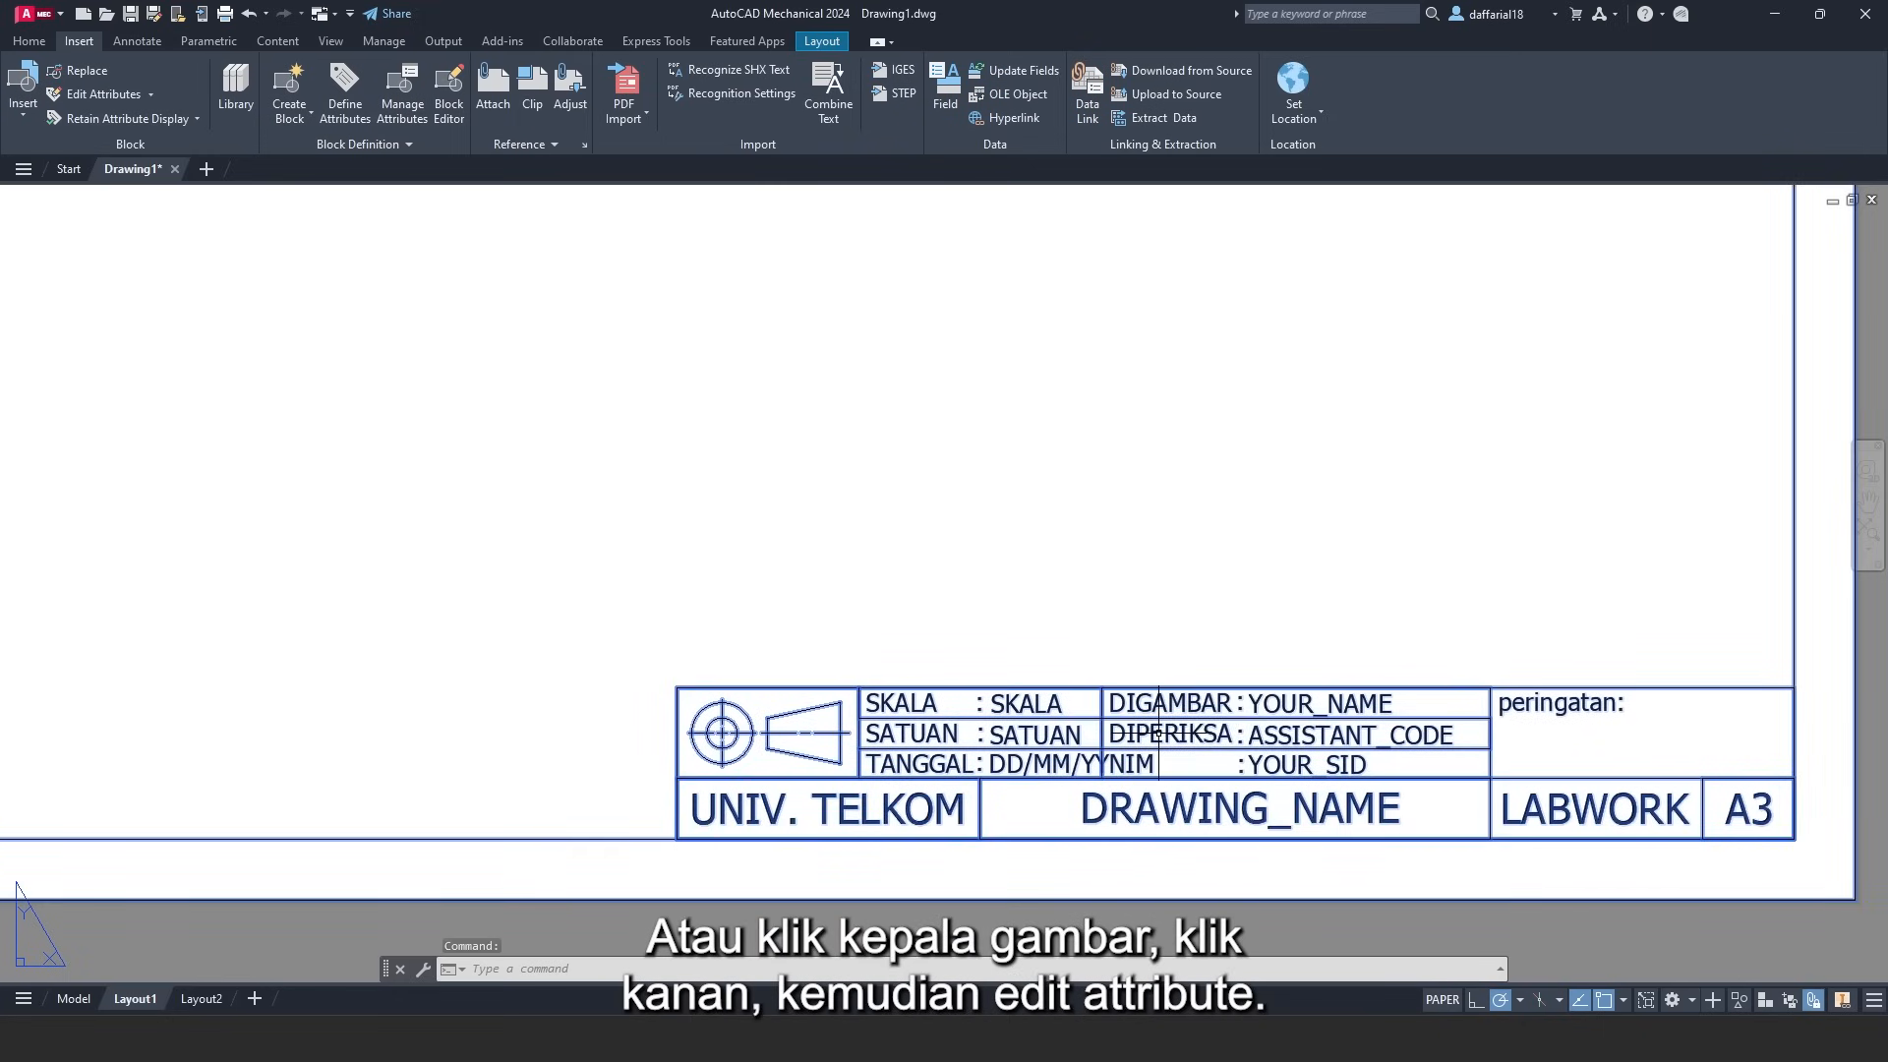
right_click(1158, 732)
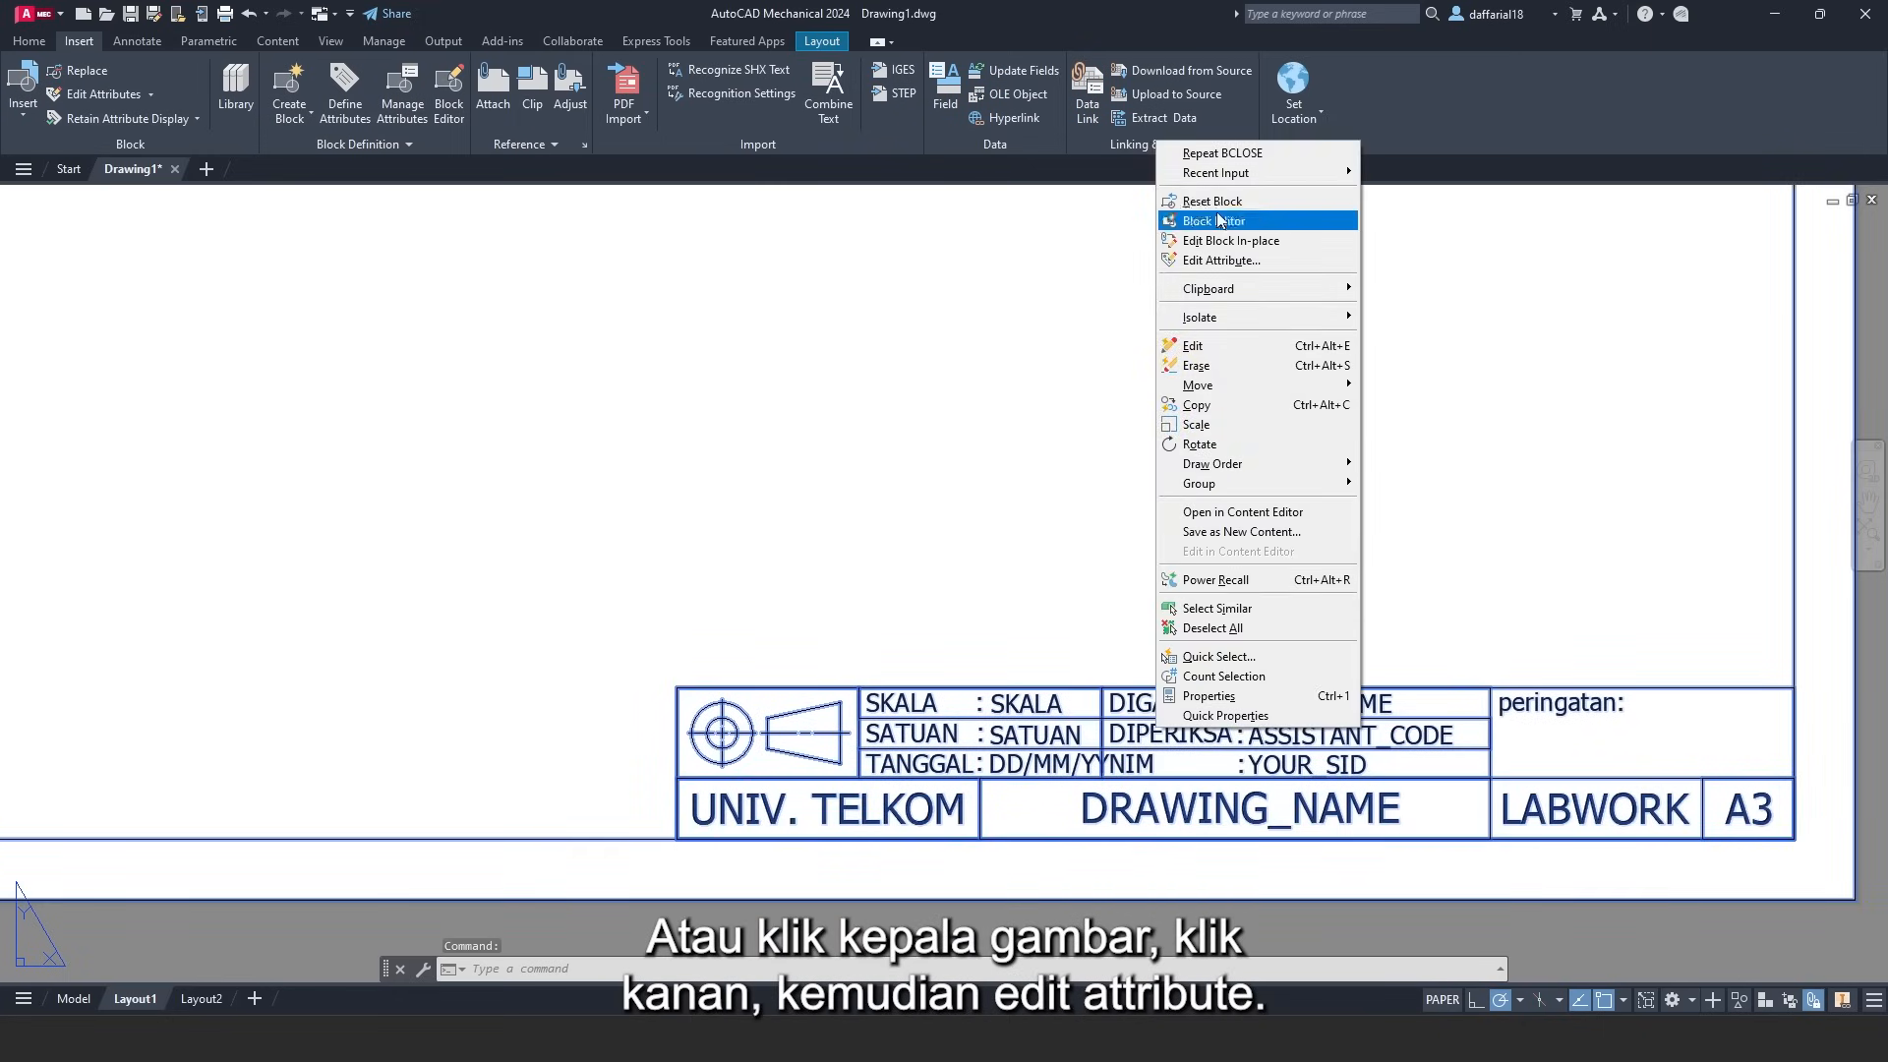
click(1219, 261)
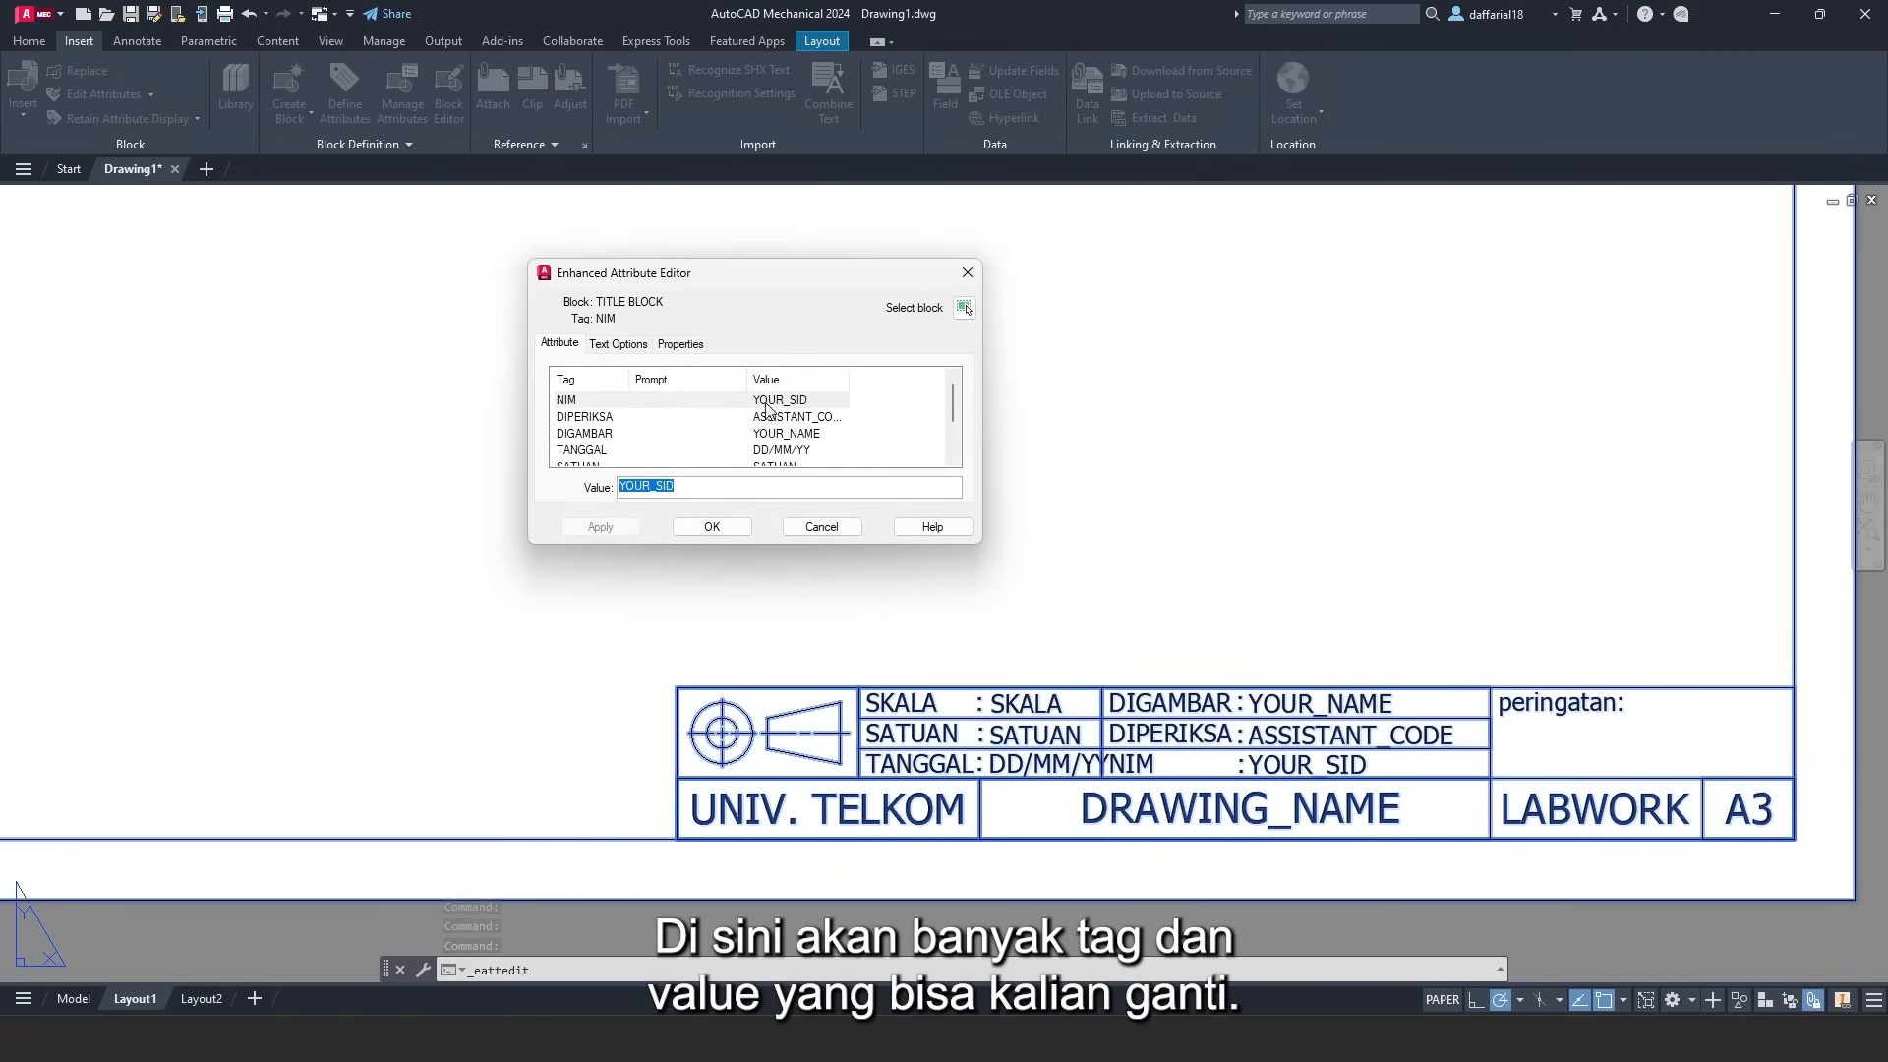
click(575, 404)
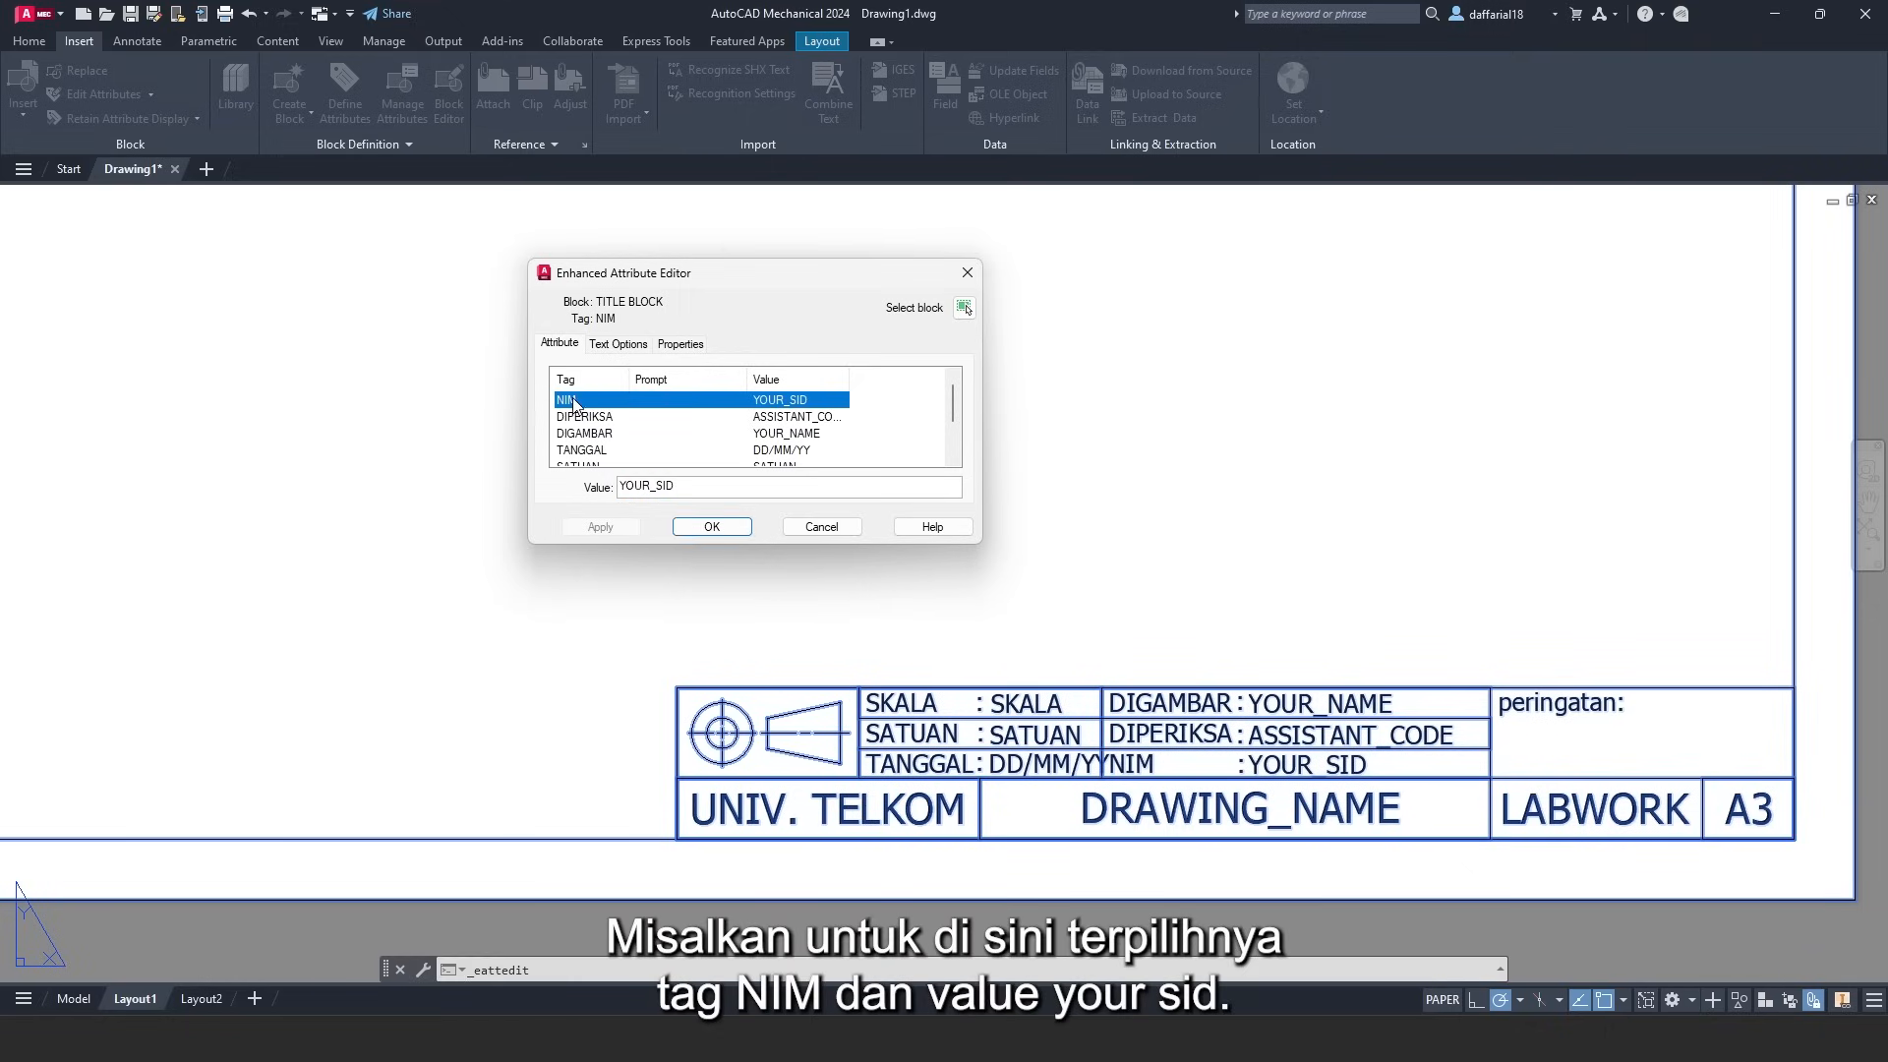
click(679, 486)
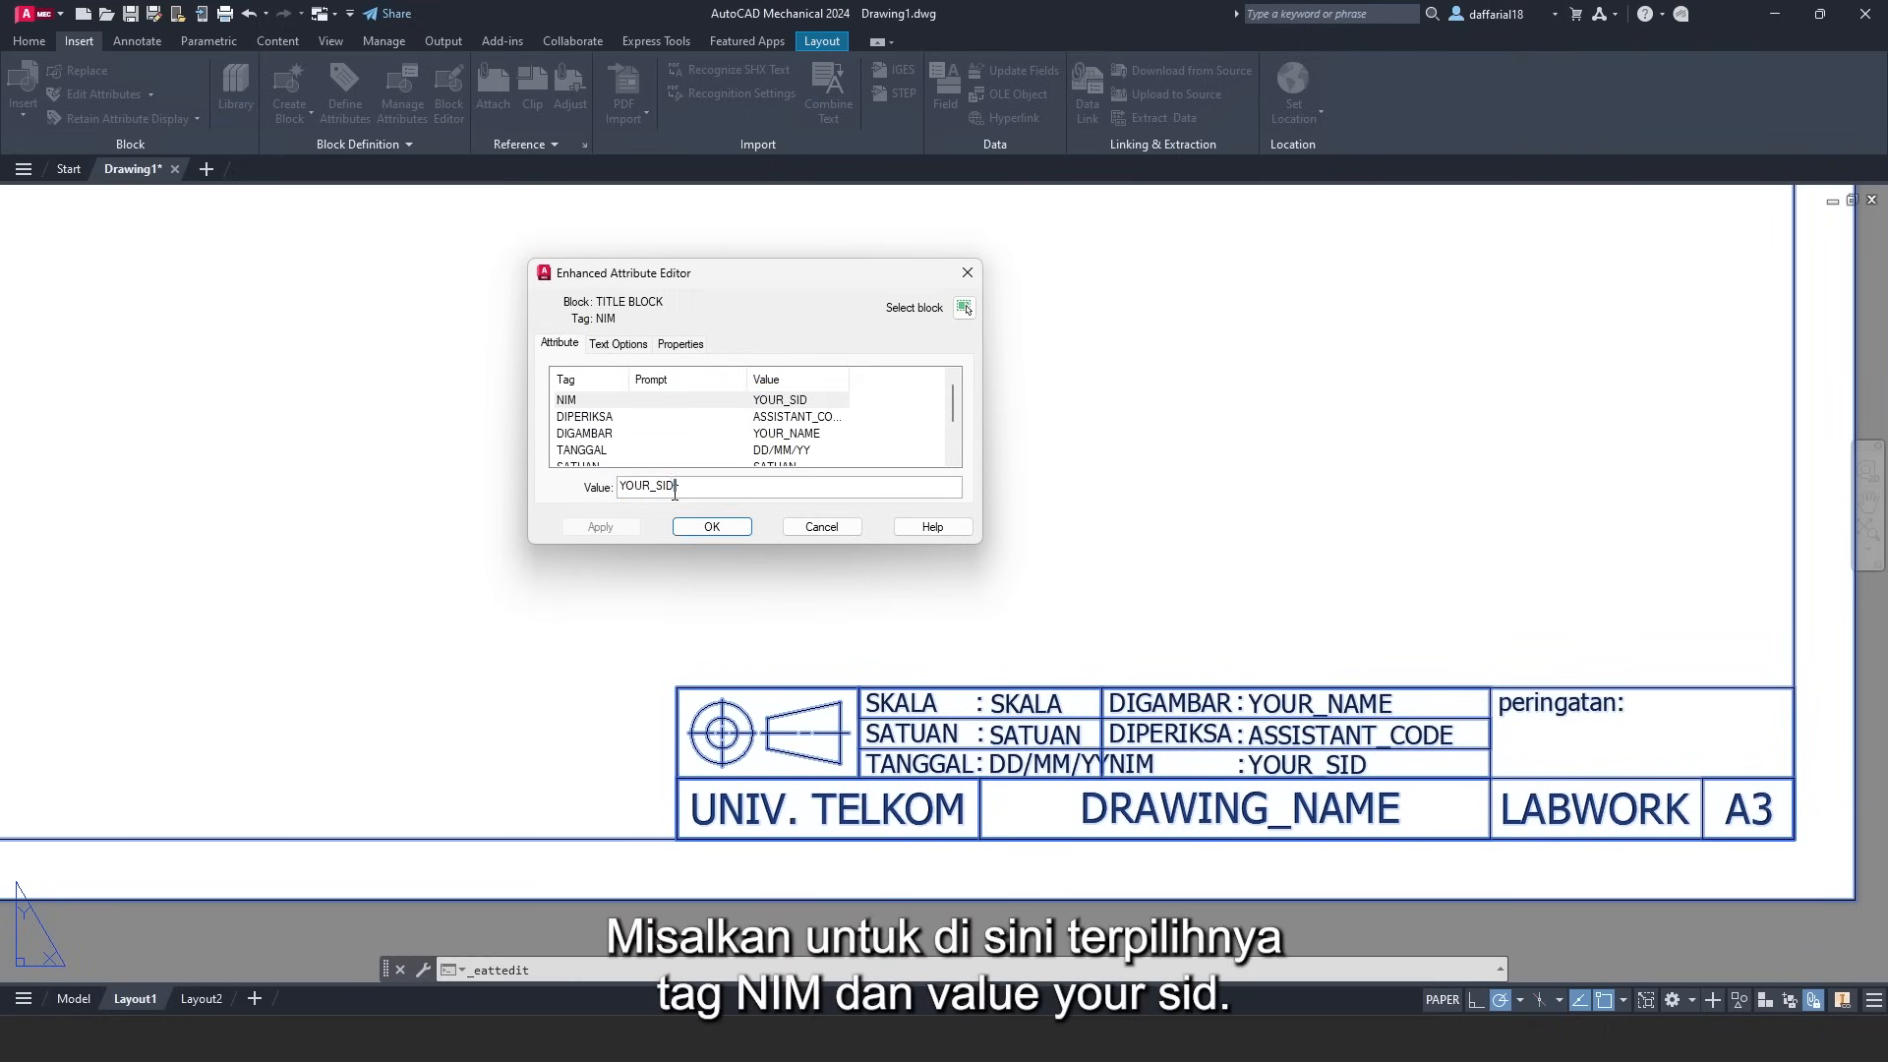
double_click(674, 489)
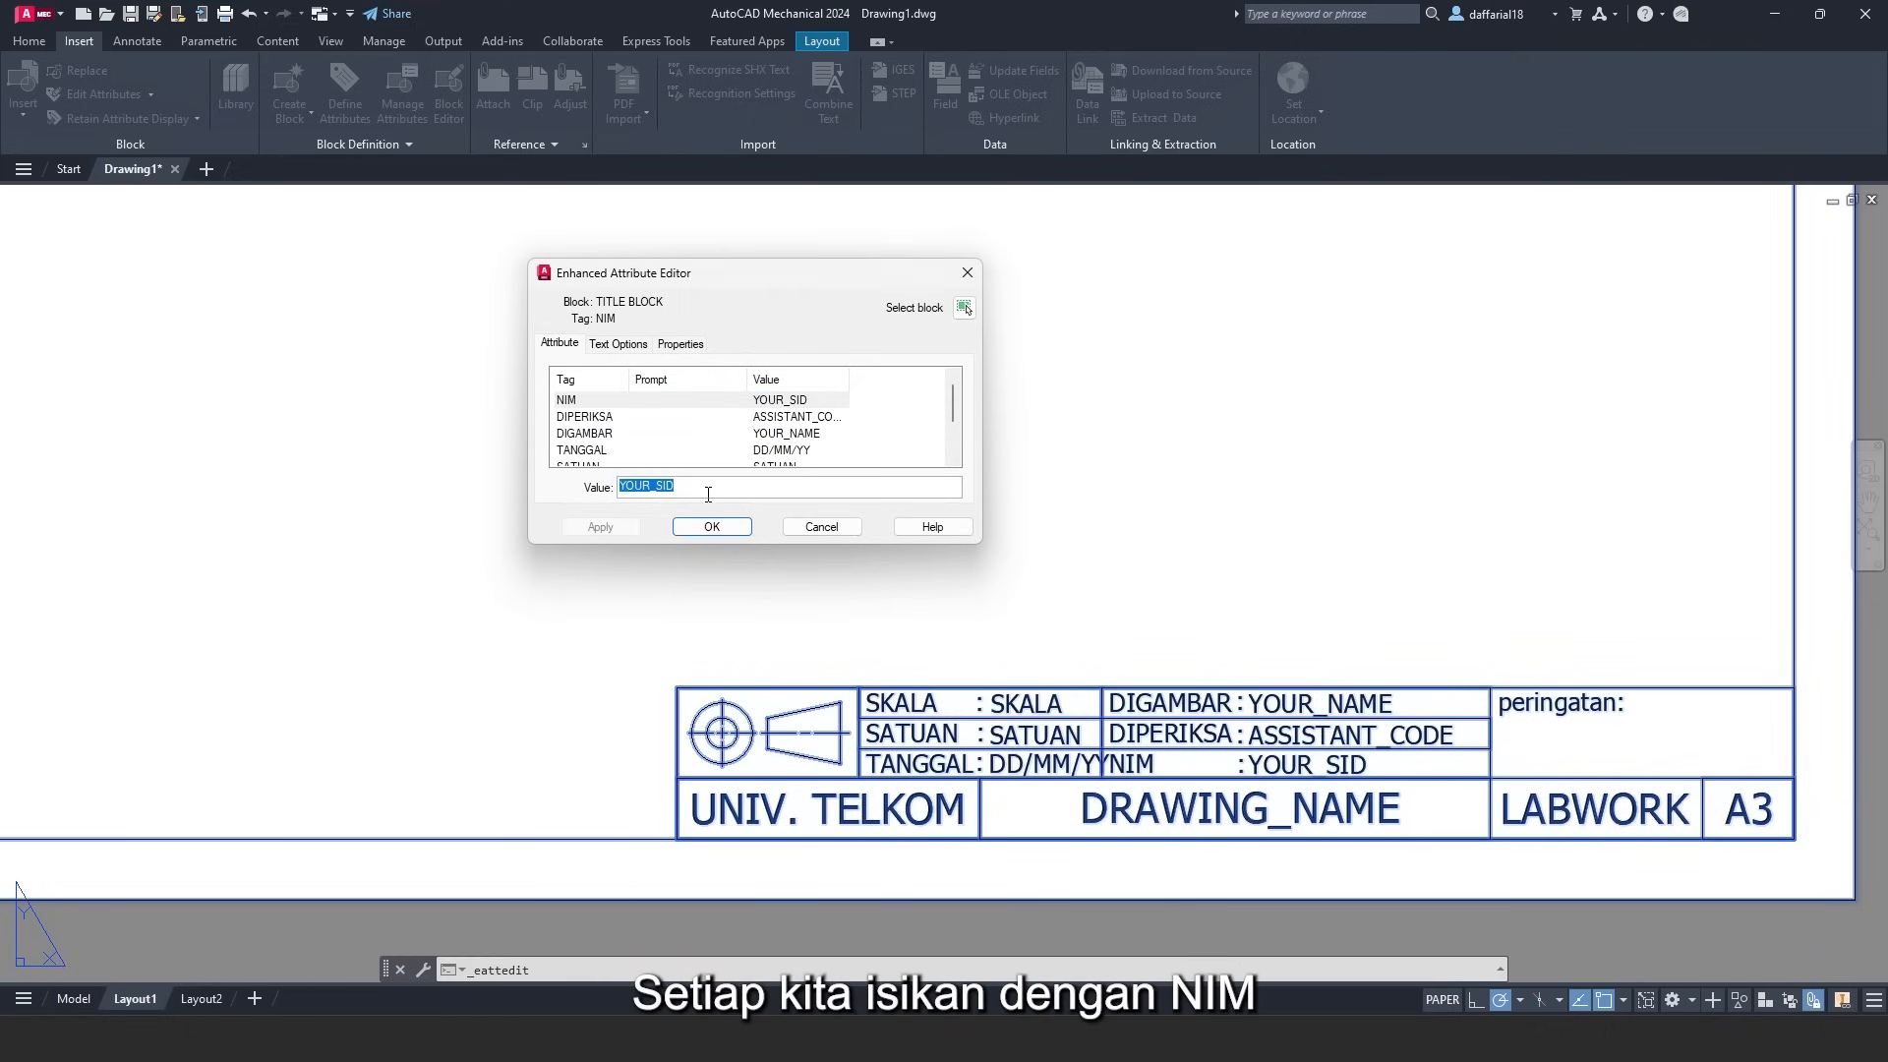
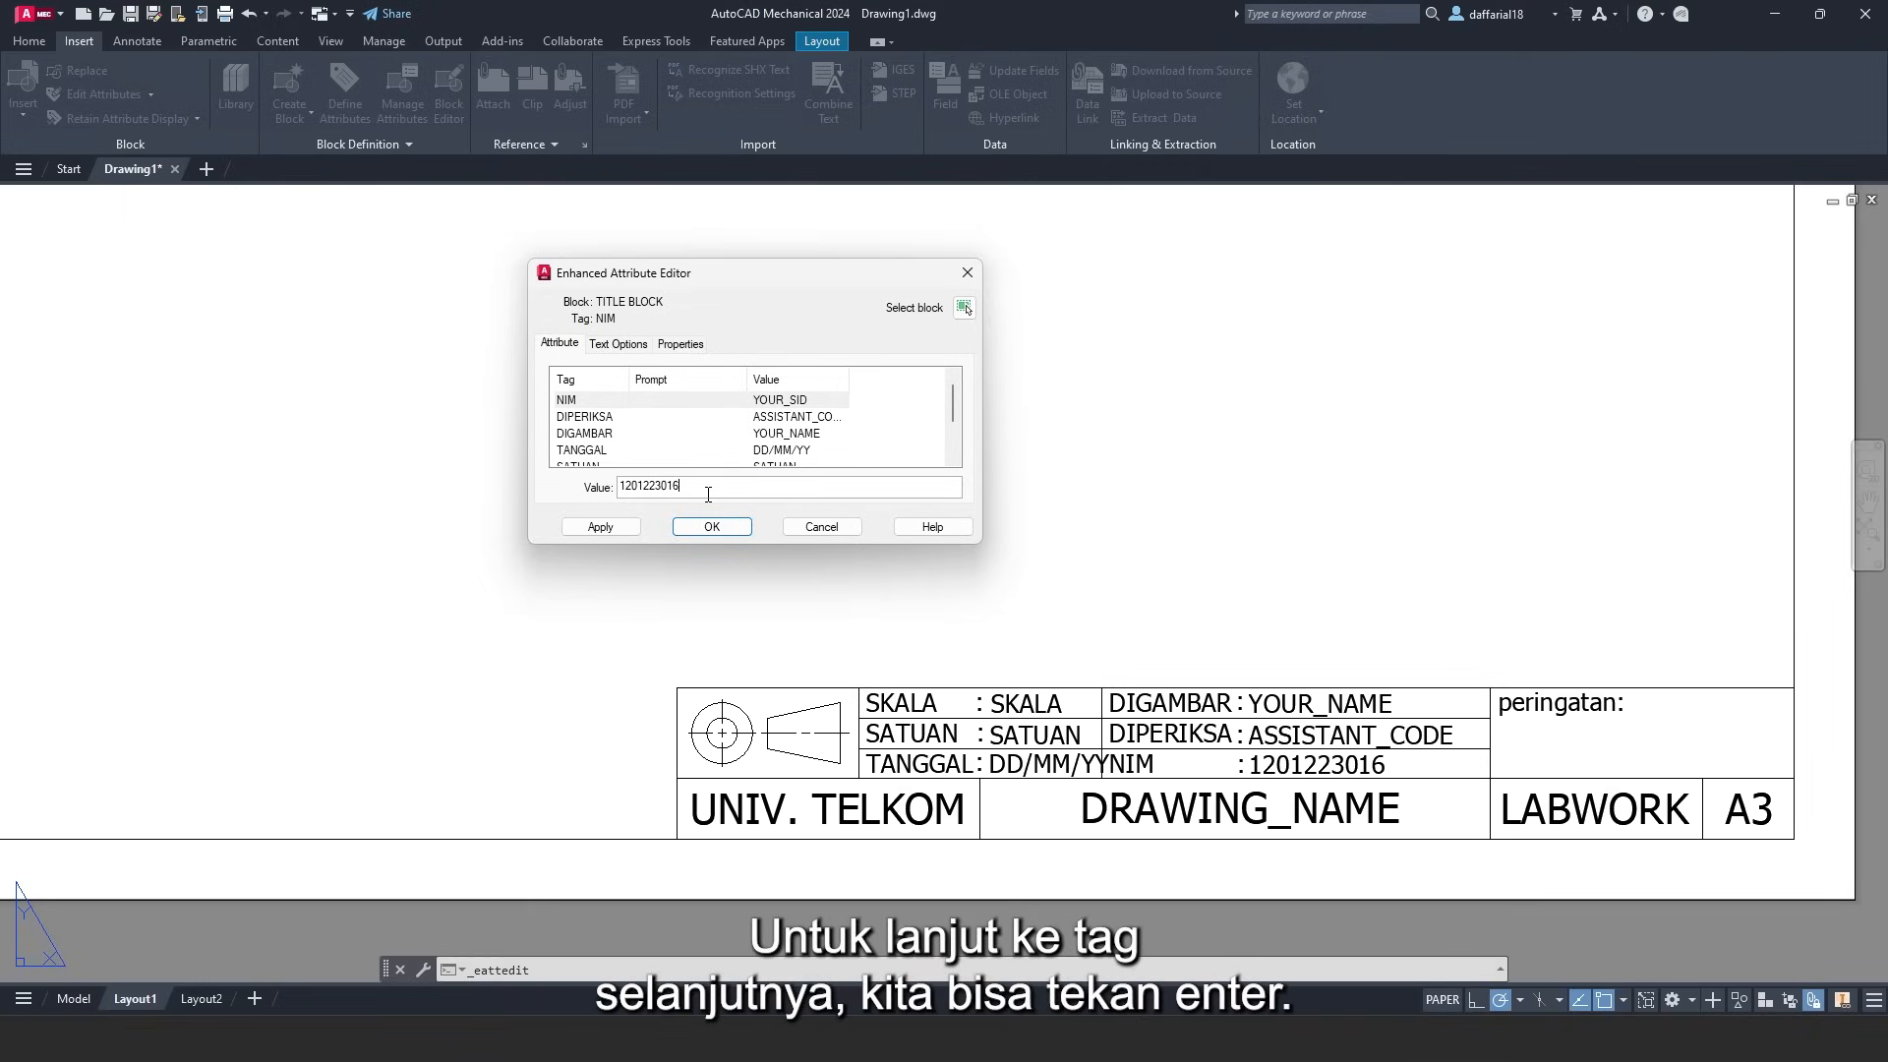
key(Return)
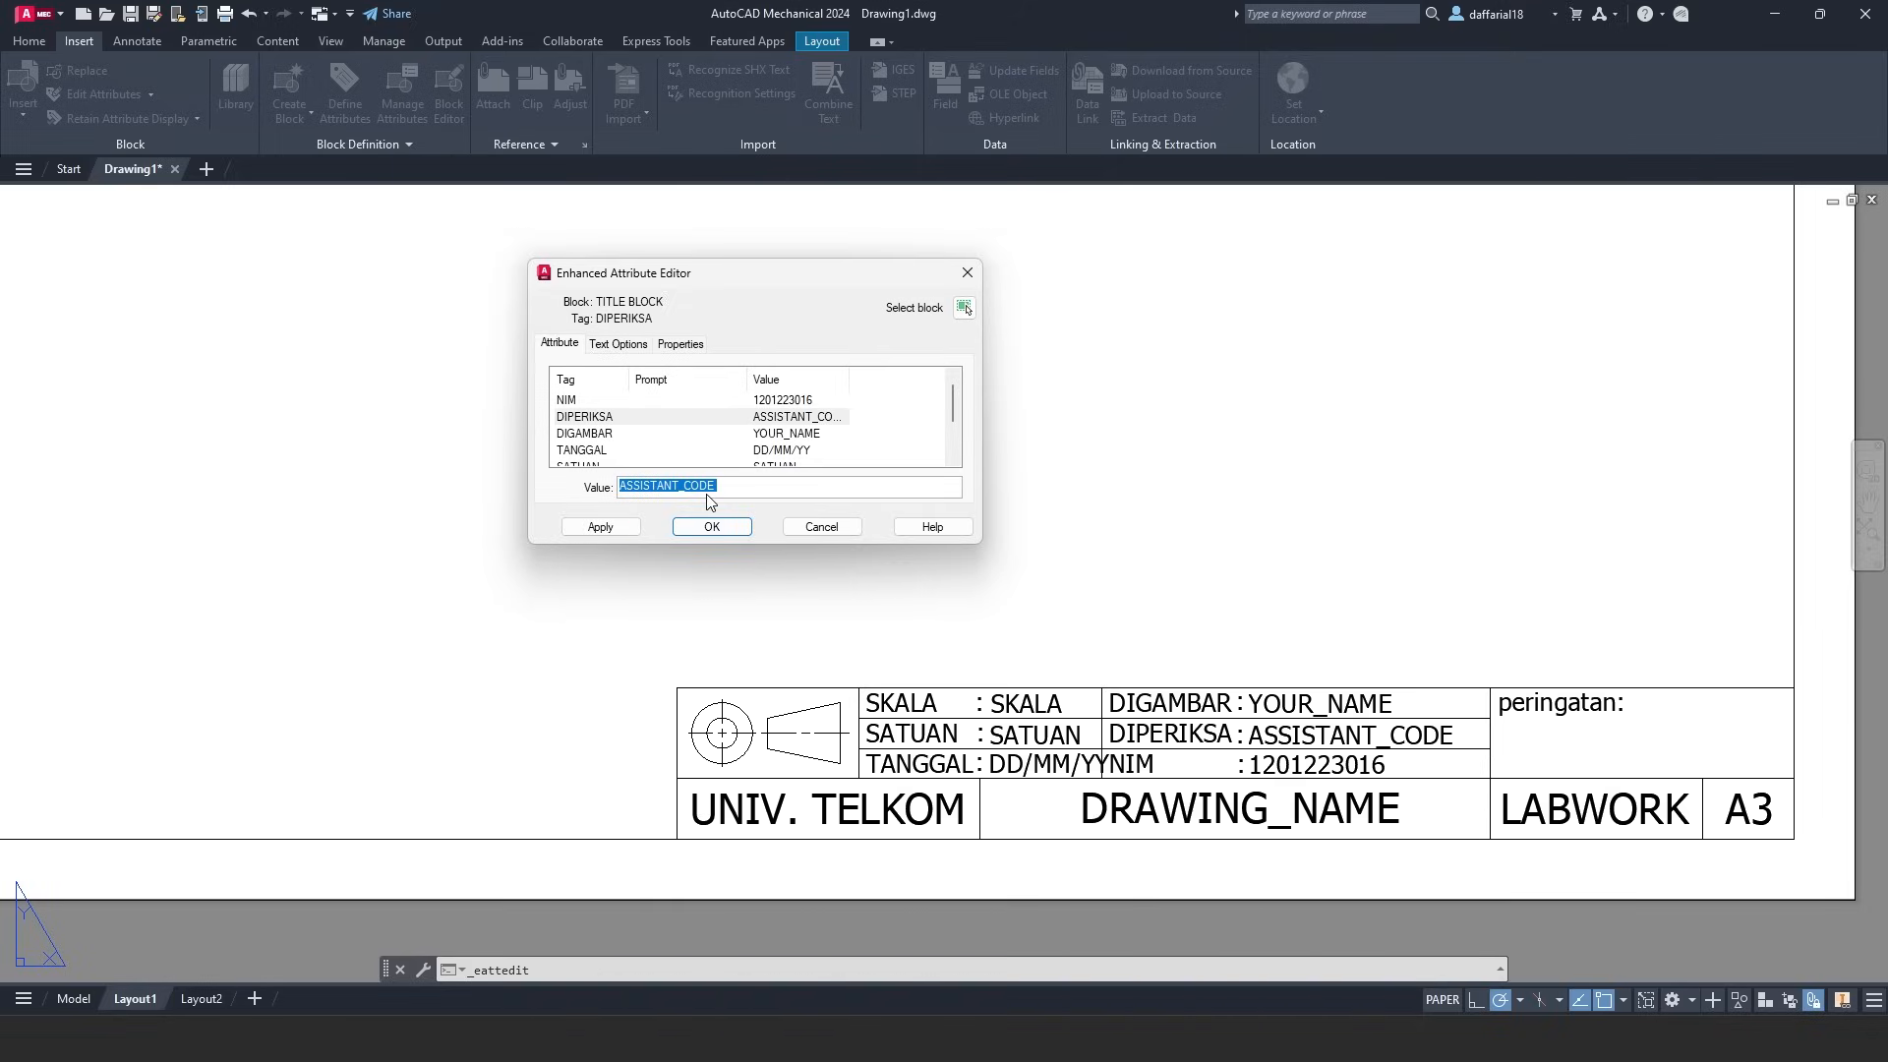
- Enter the checker's initials for DIPERIKSA and the drafter's name for DIGAMBAR, then start the date with 19/02
text(GDRL)
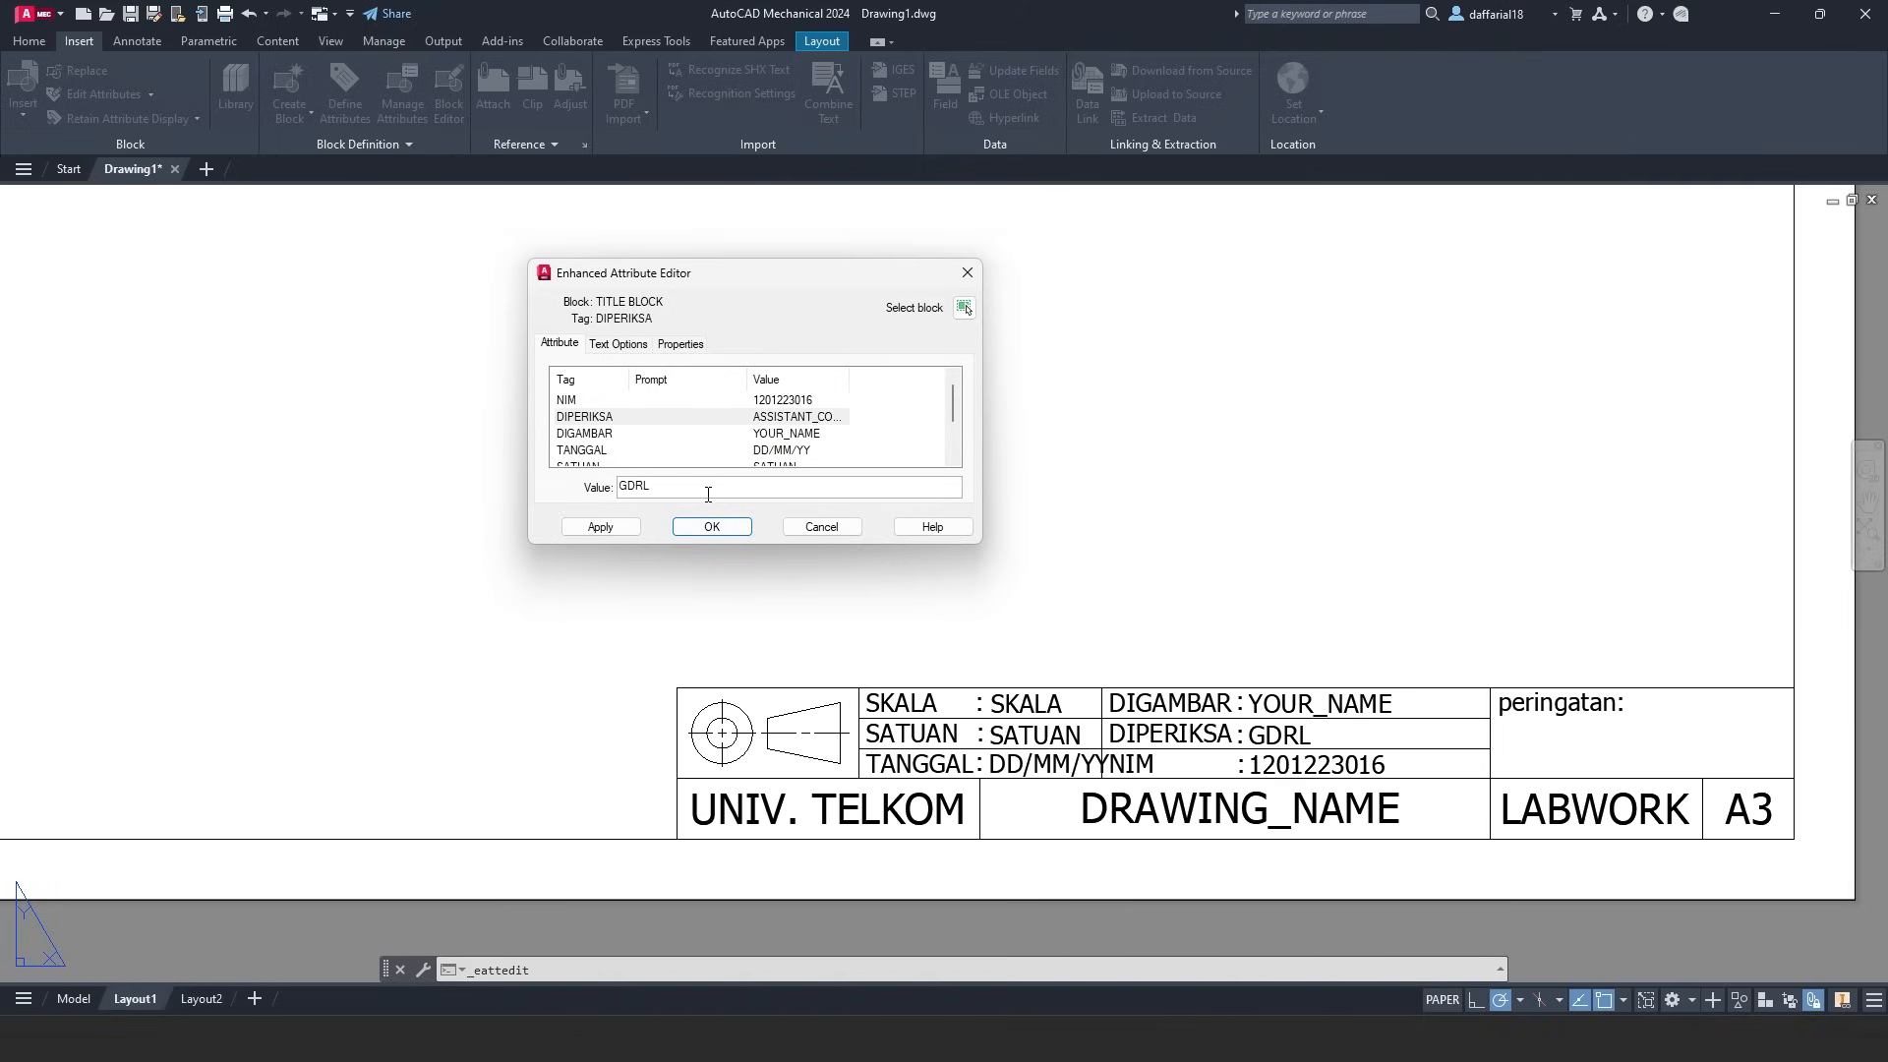
key(Return)
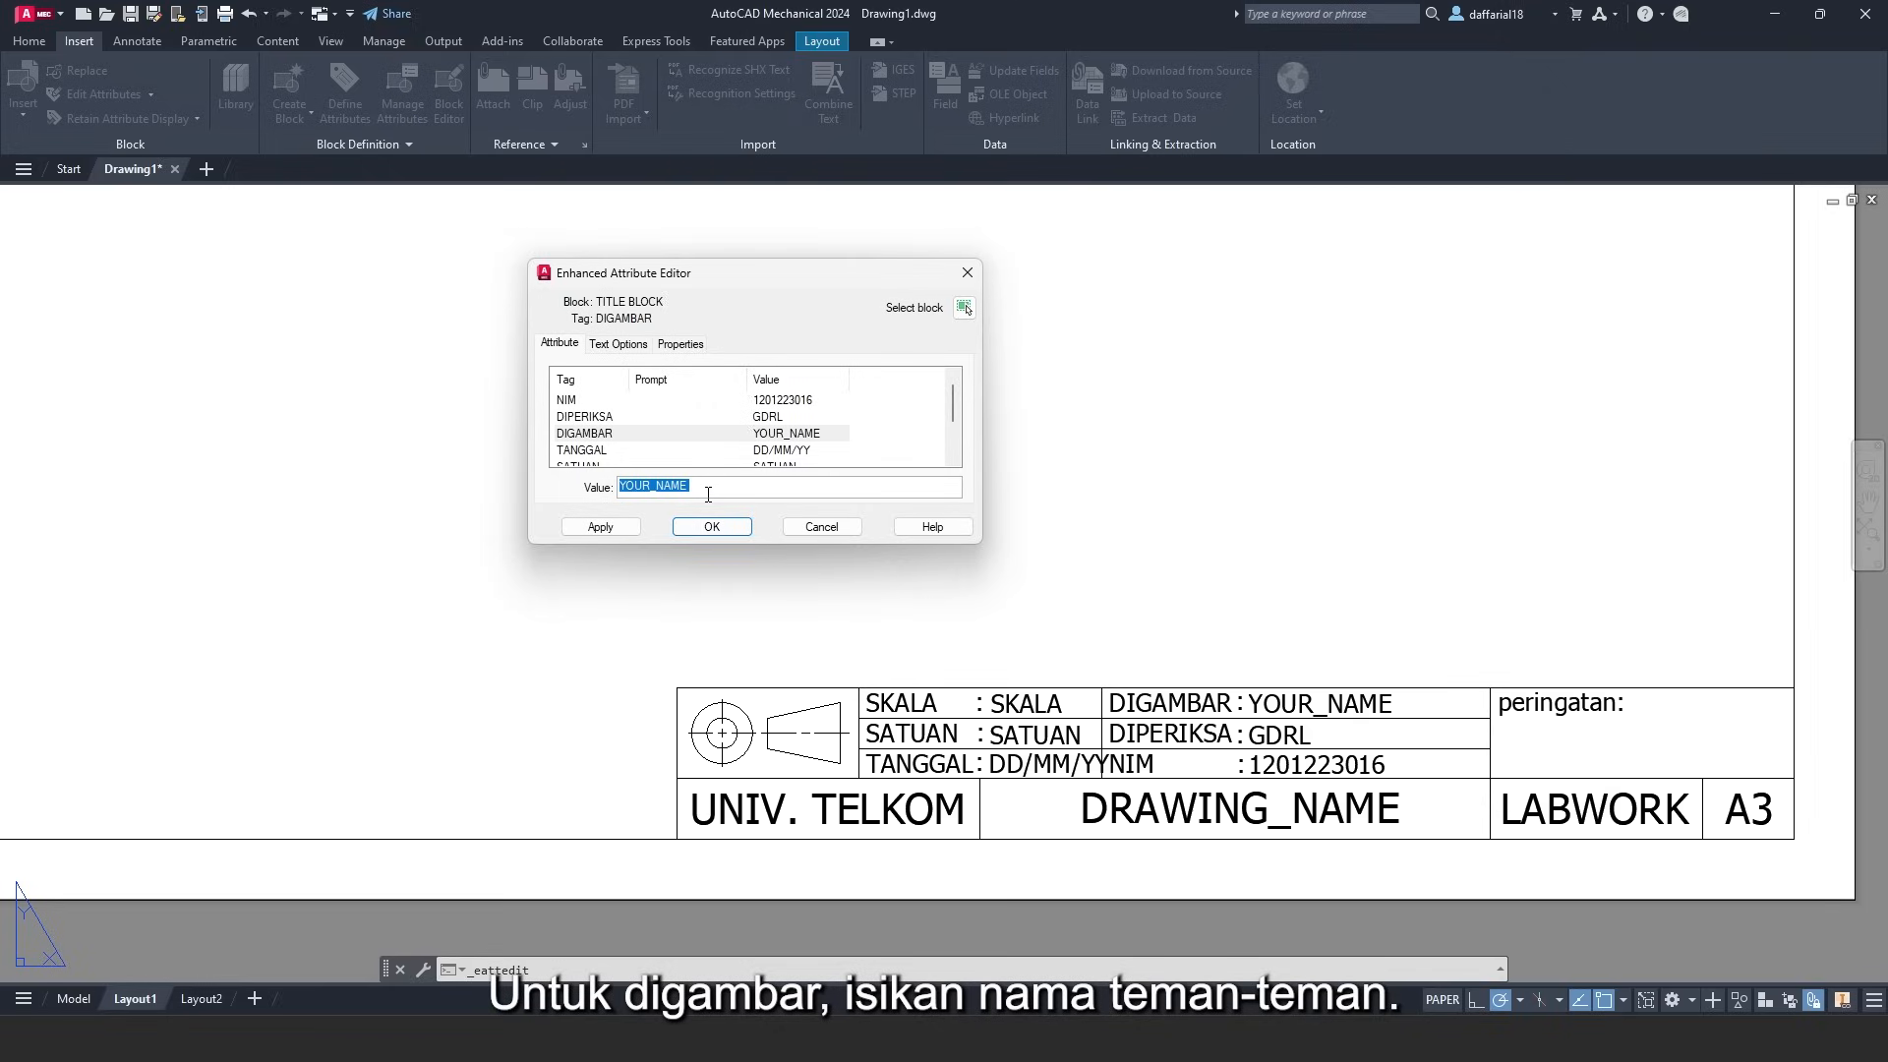
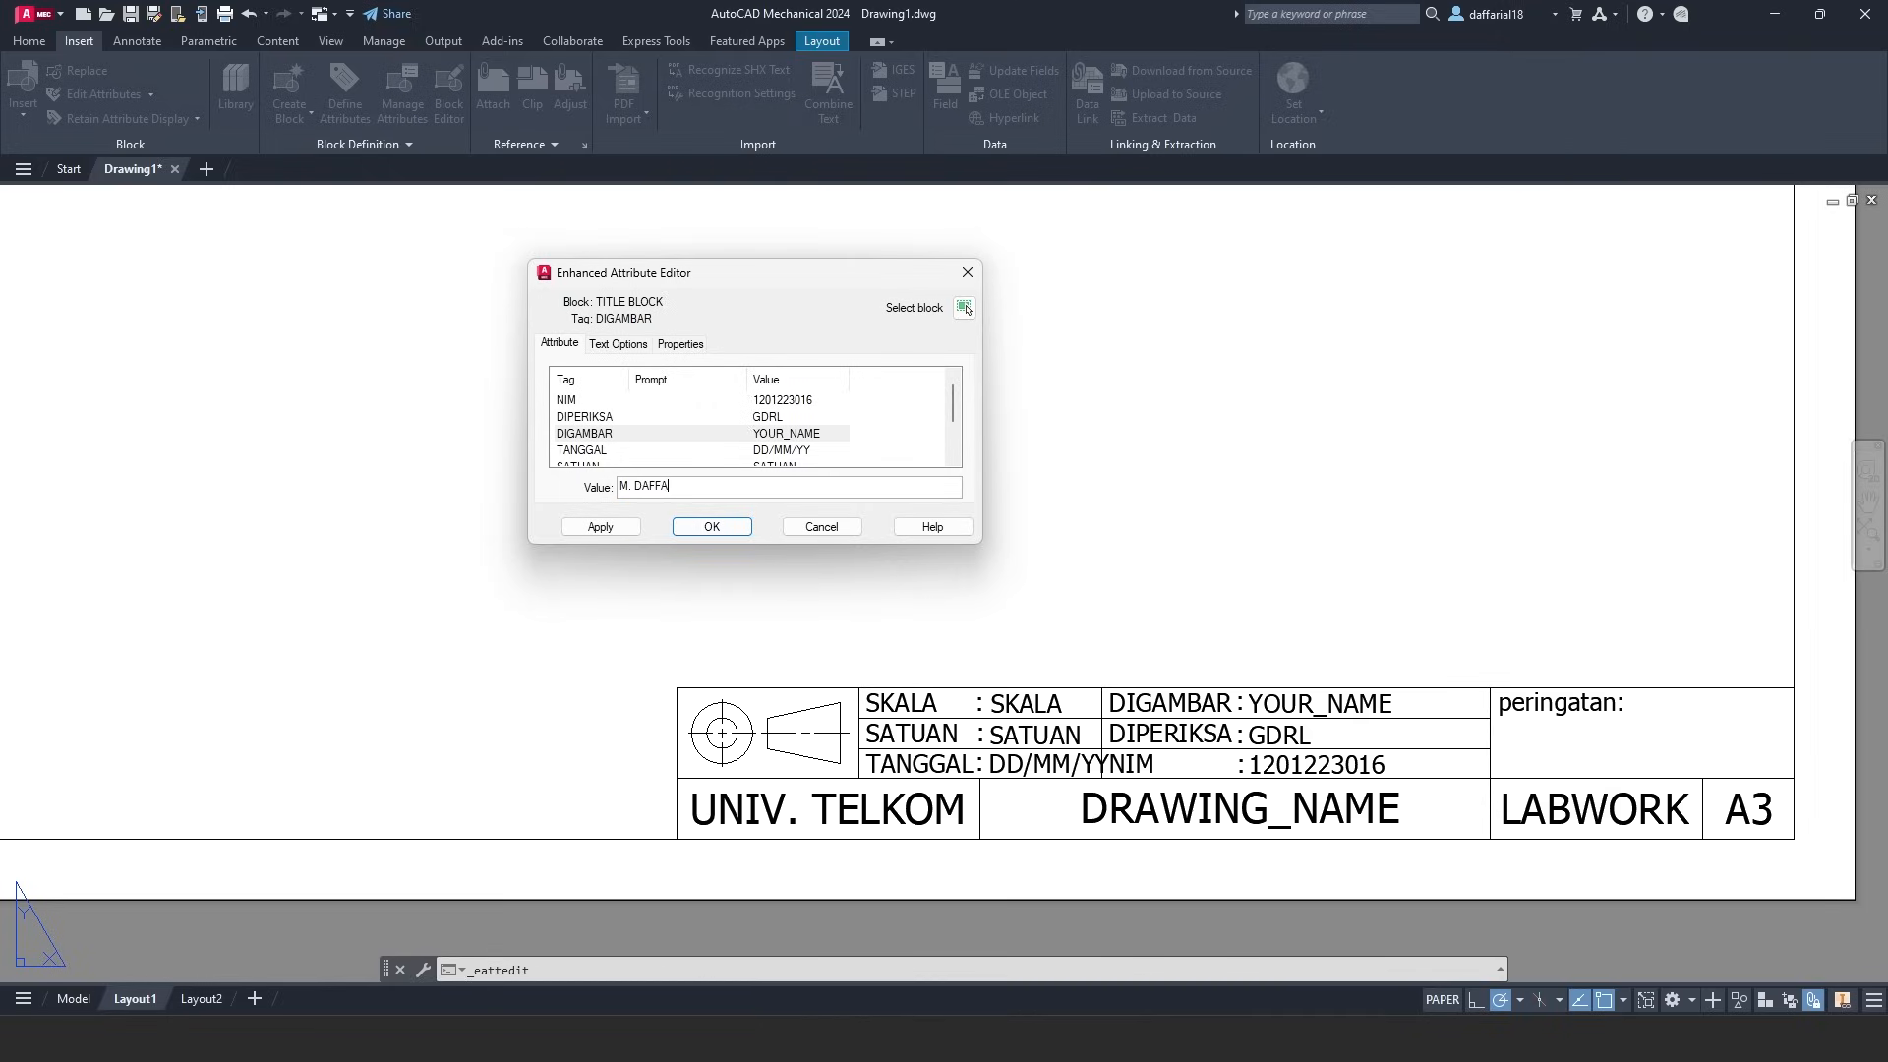
key(Return)
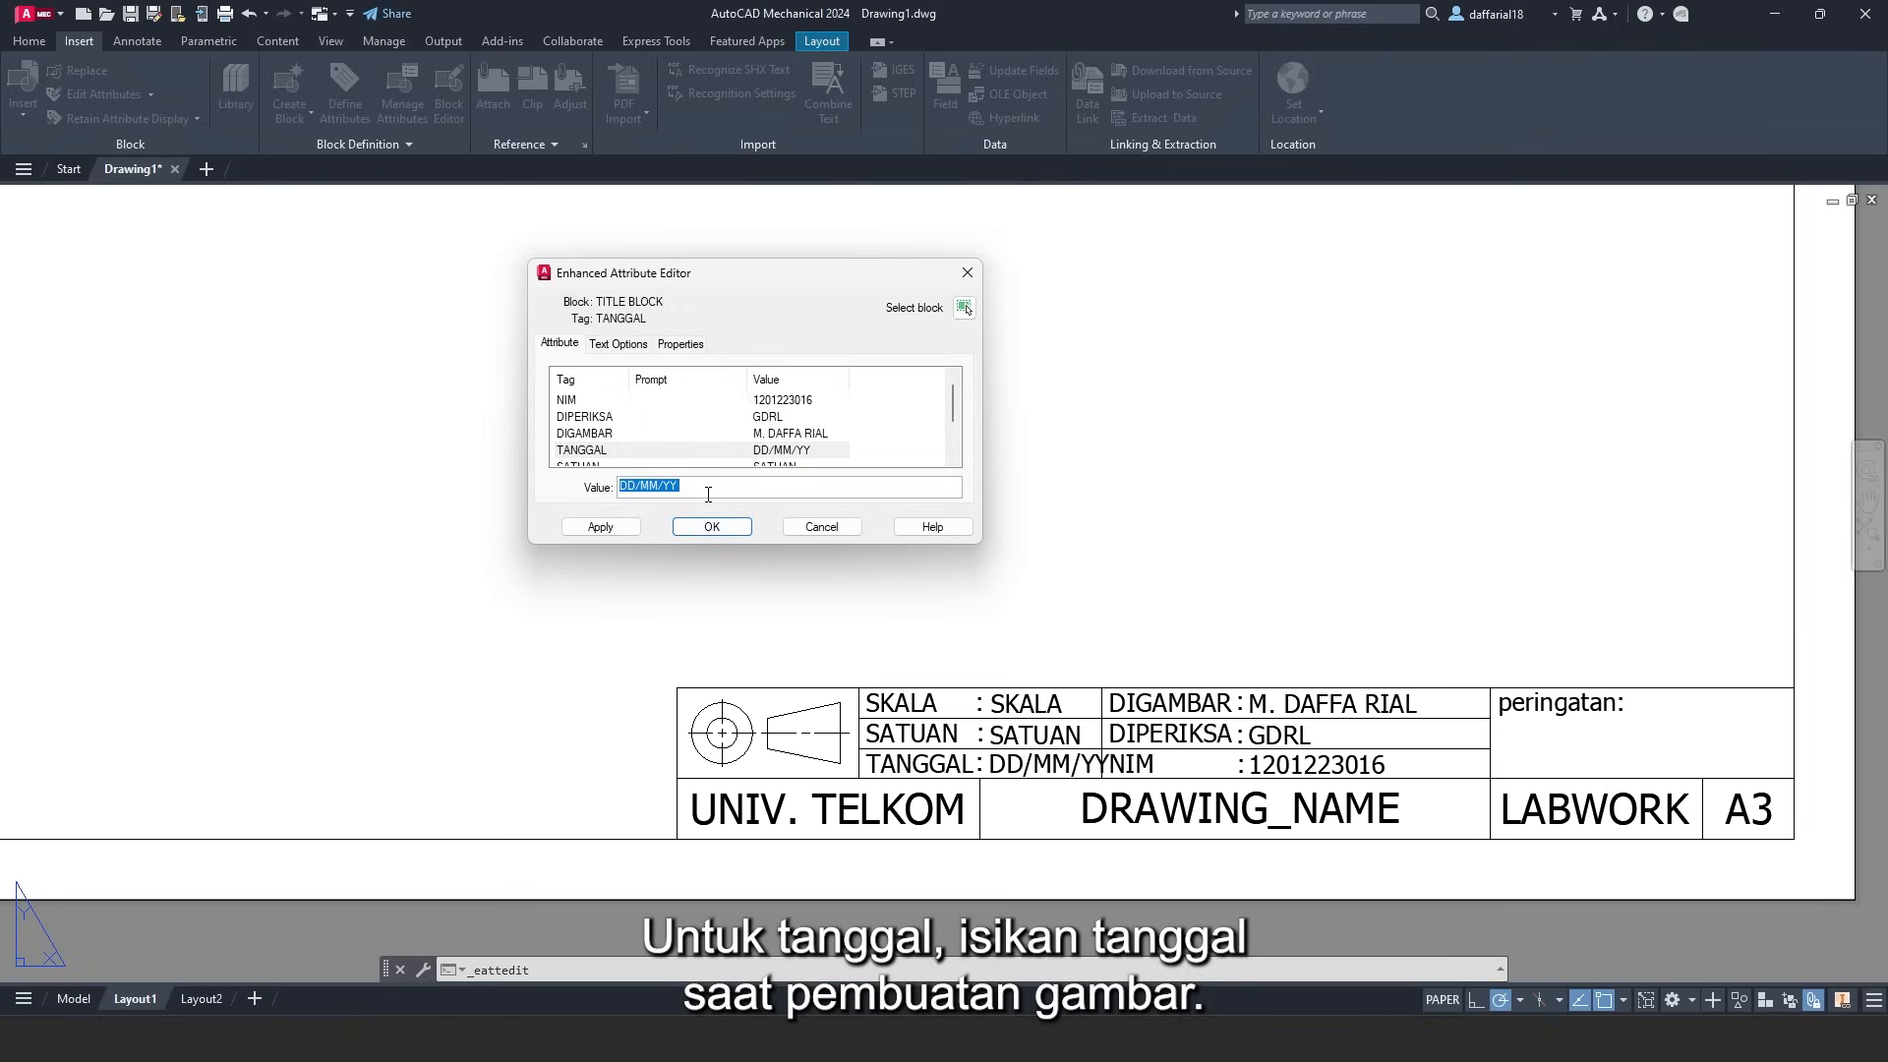
text(19/02/24)
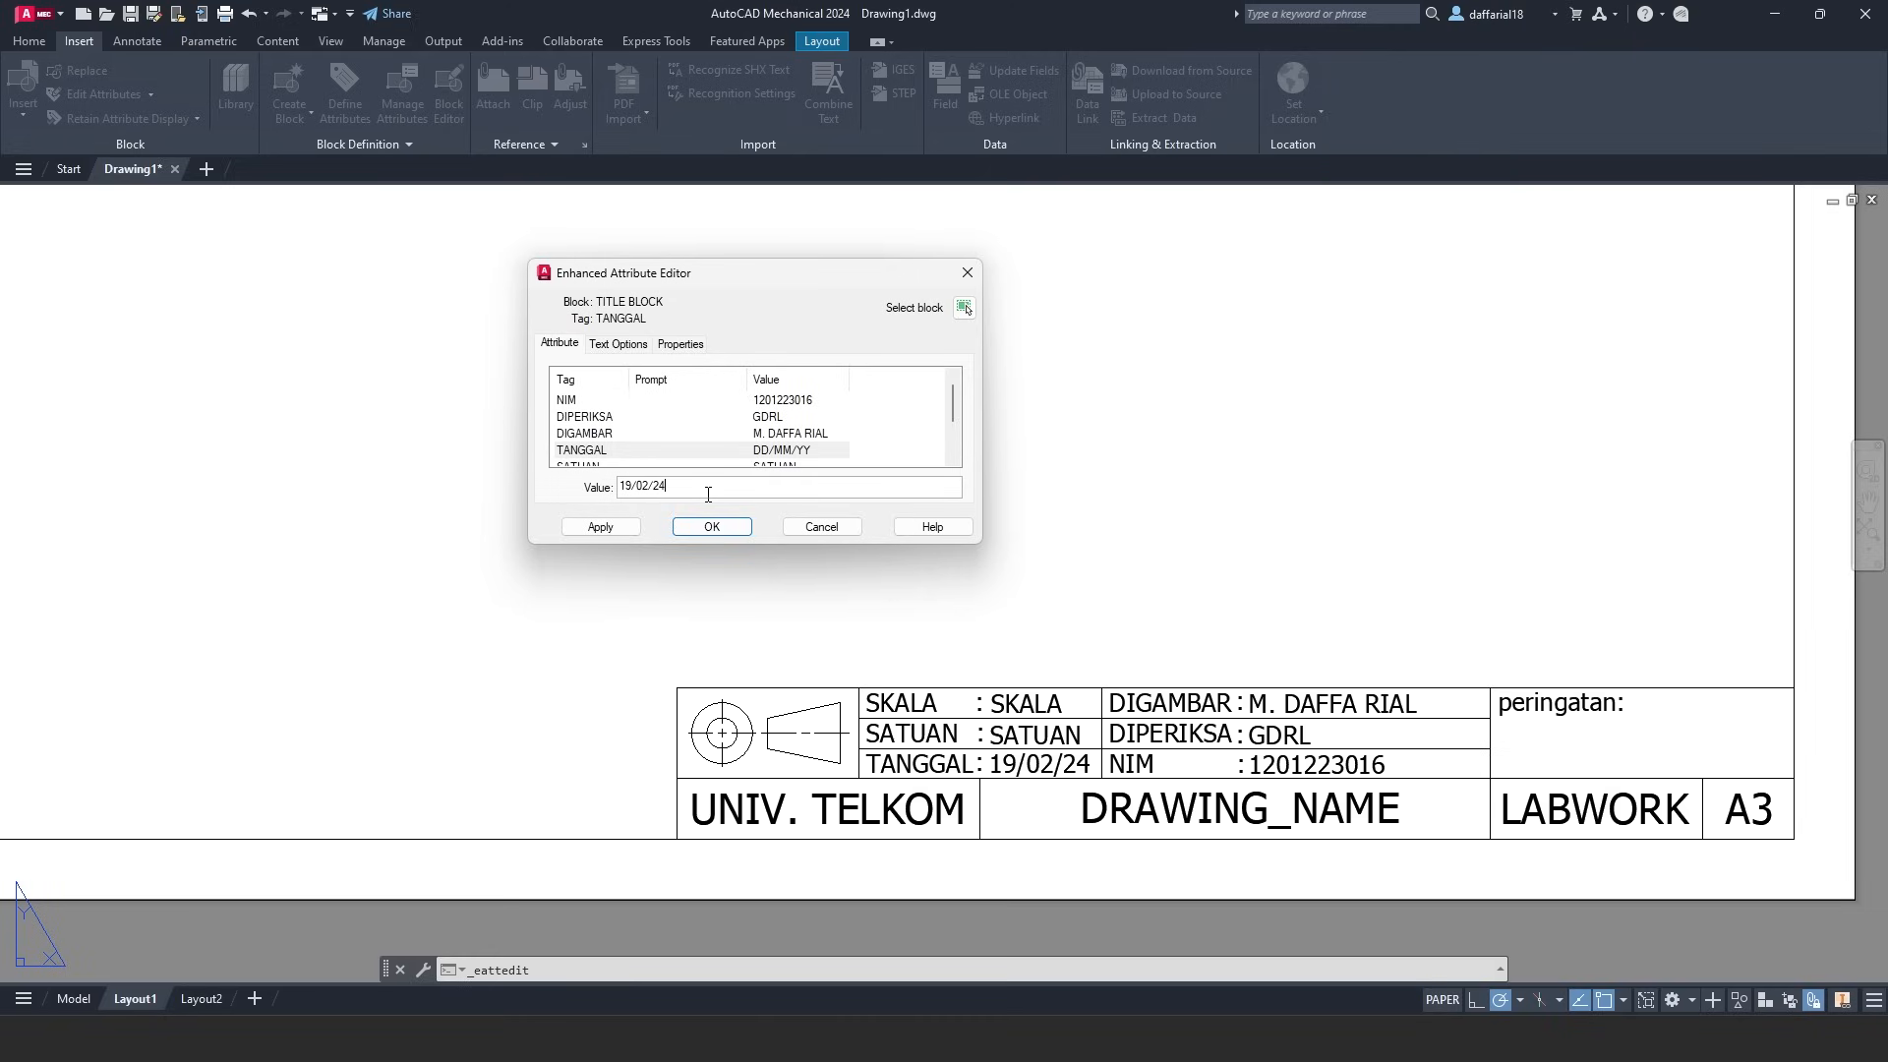
- Complete the date, set units to mm, scale 1 ; 1 and drawing name PRESS SHAFT, then apply
key(Return)
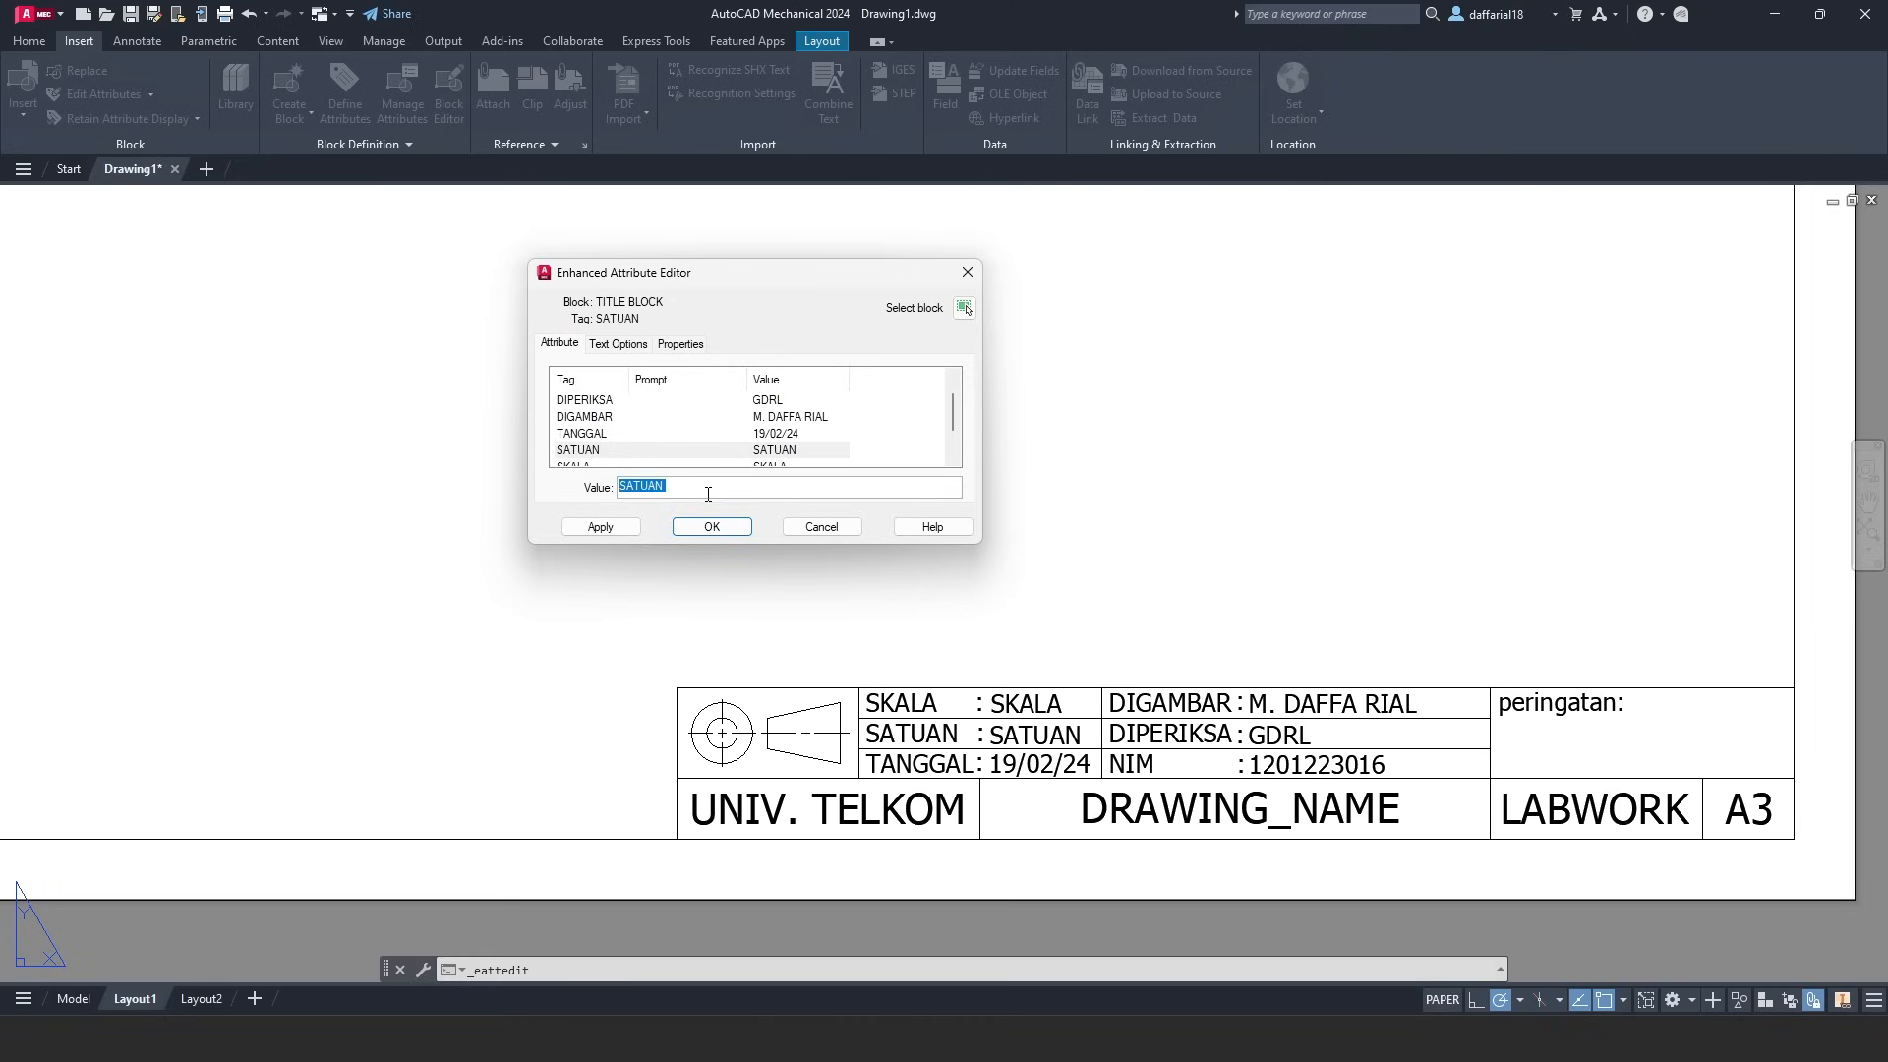
text(mm)
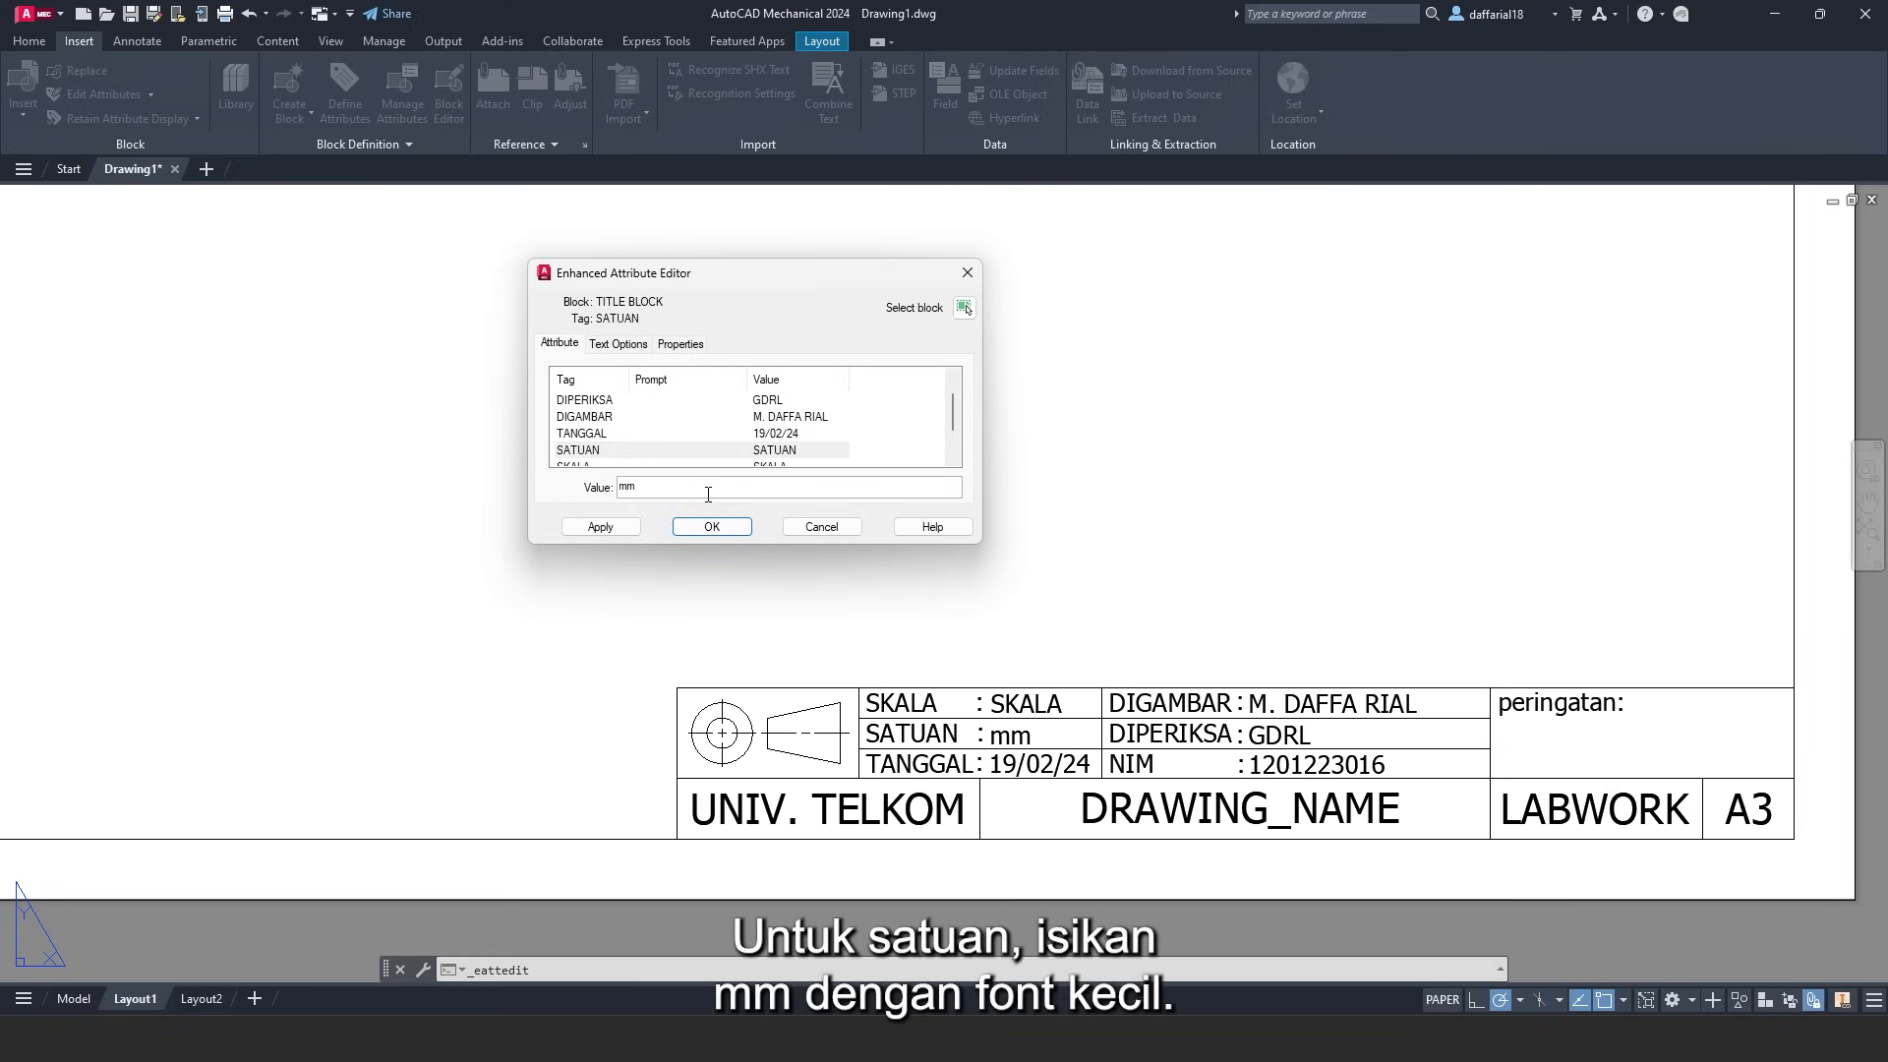
key(Return)
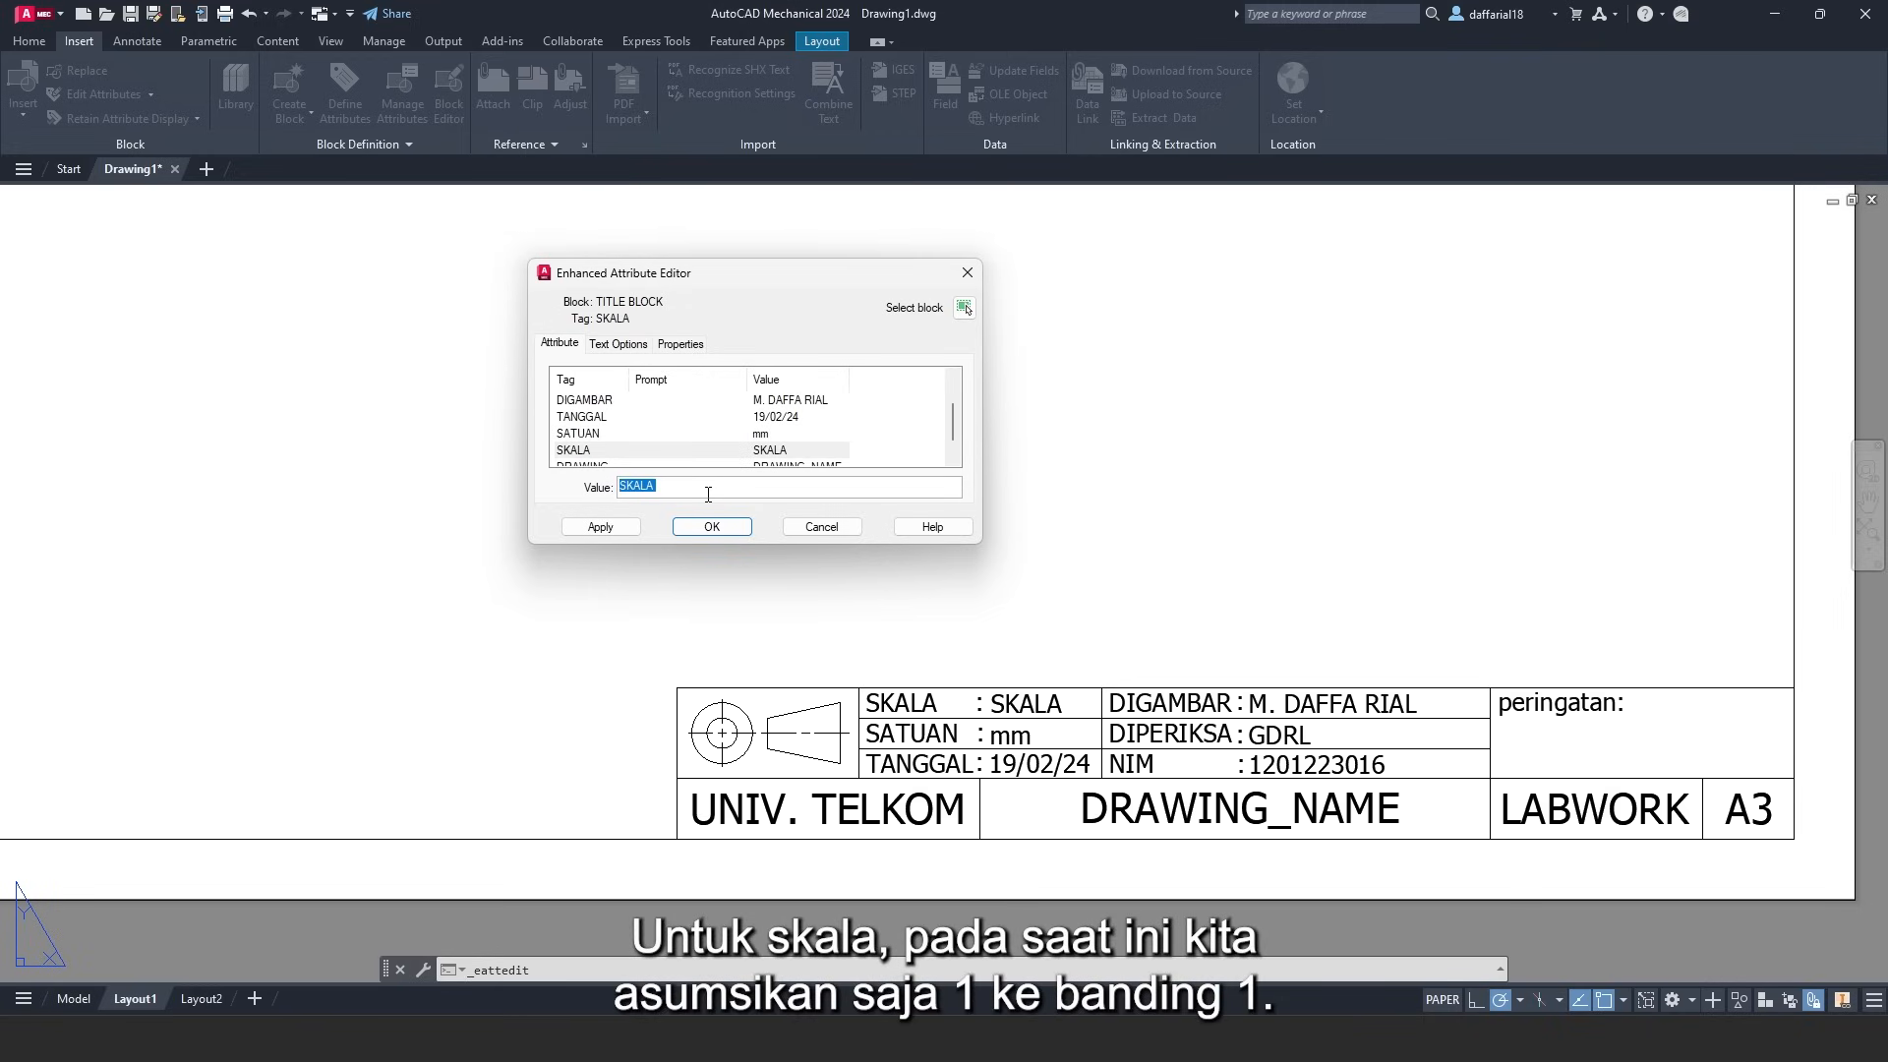
text(1 ; !)
key(BackSpace)
text(1)
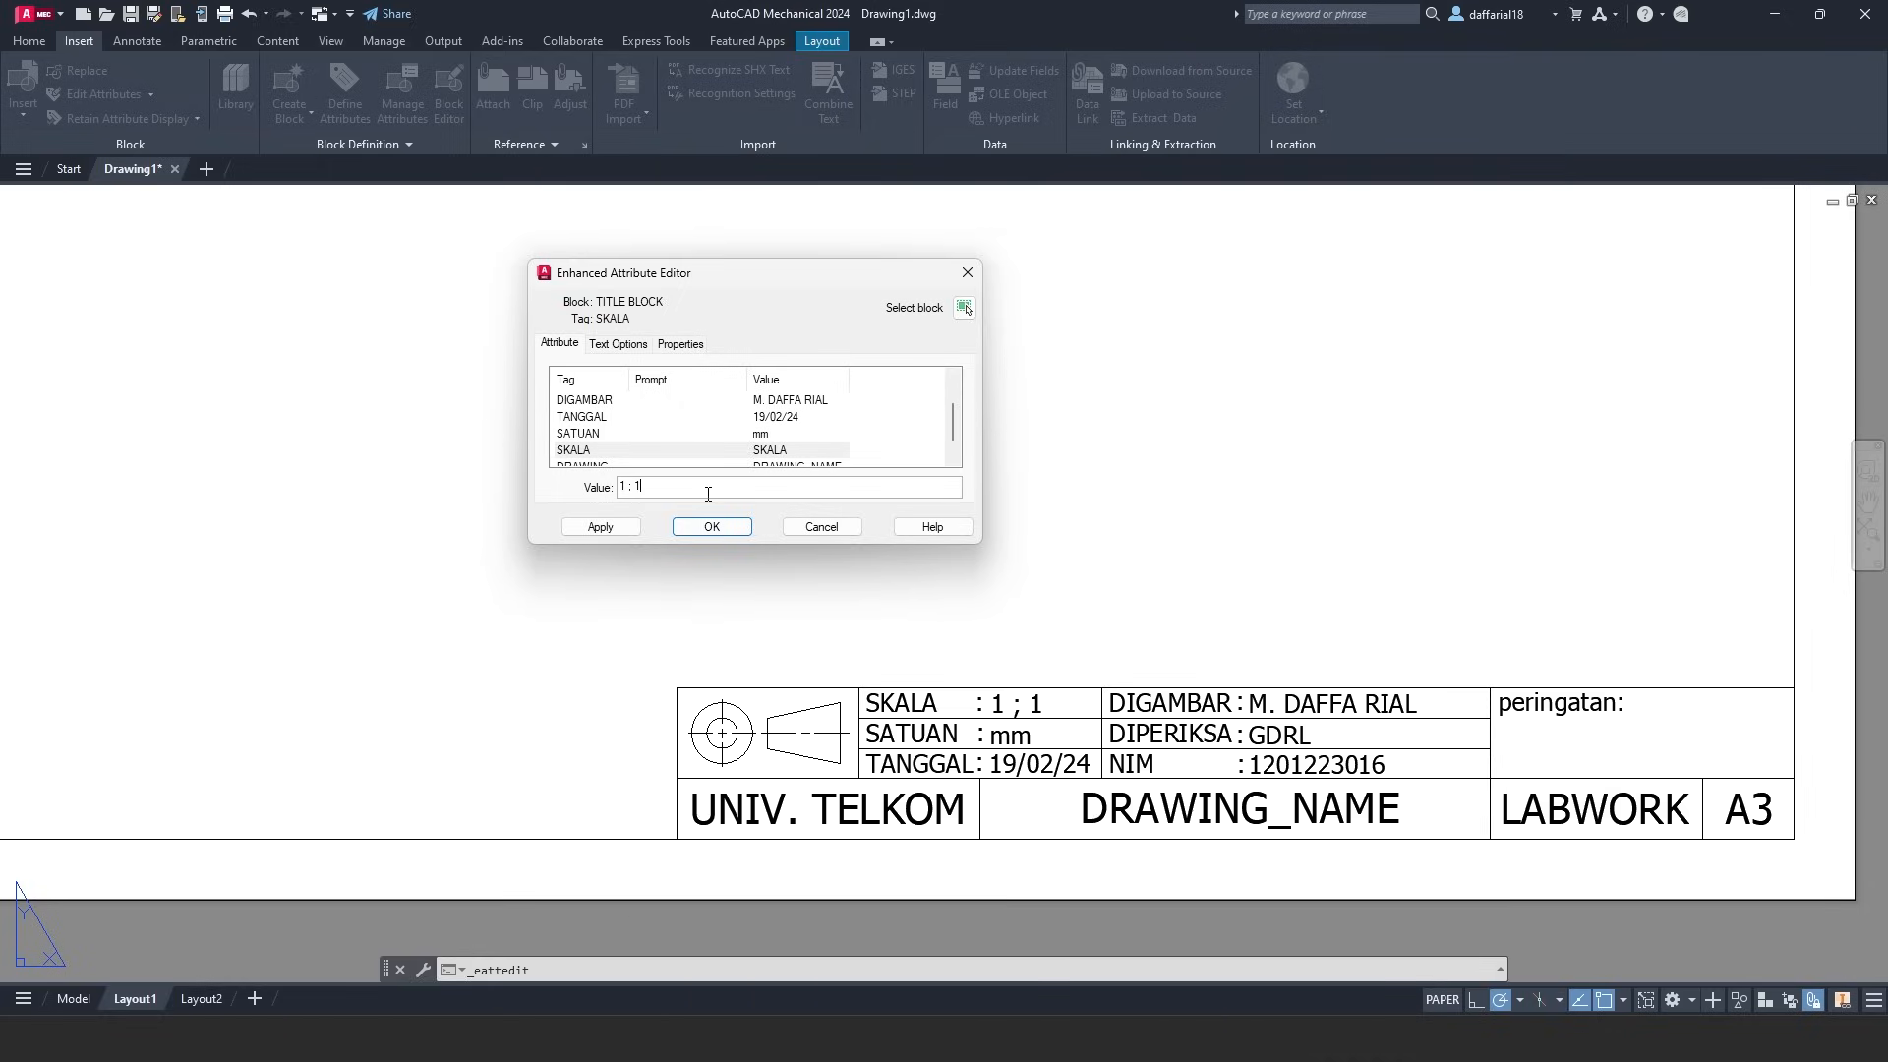
key(Return)
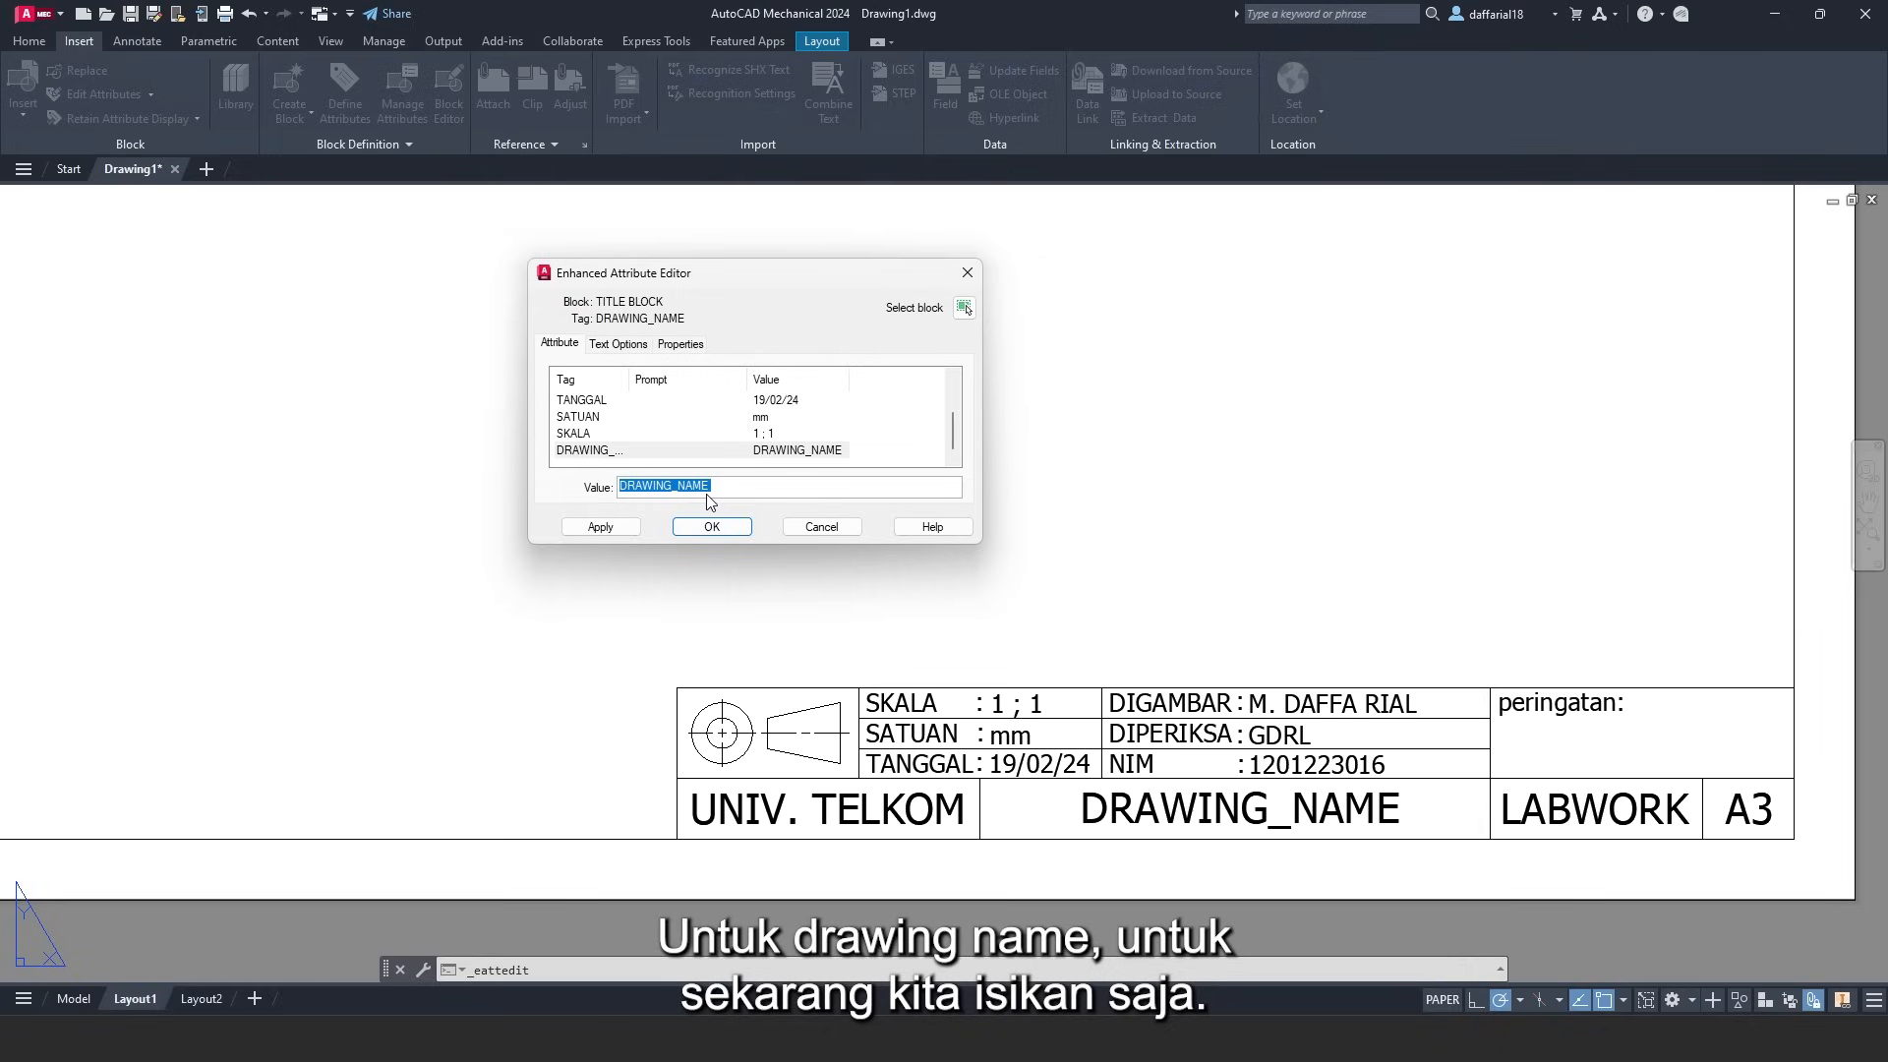
text(PRESS SH)
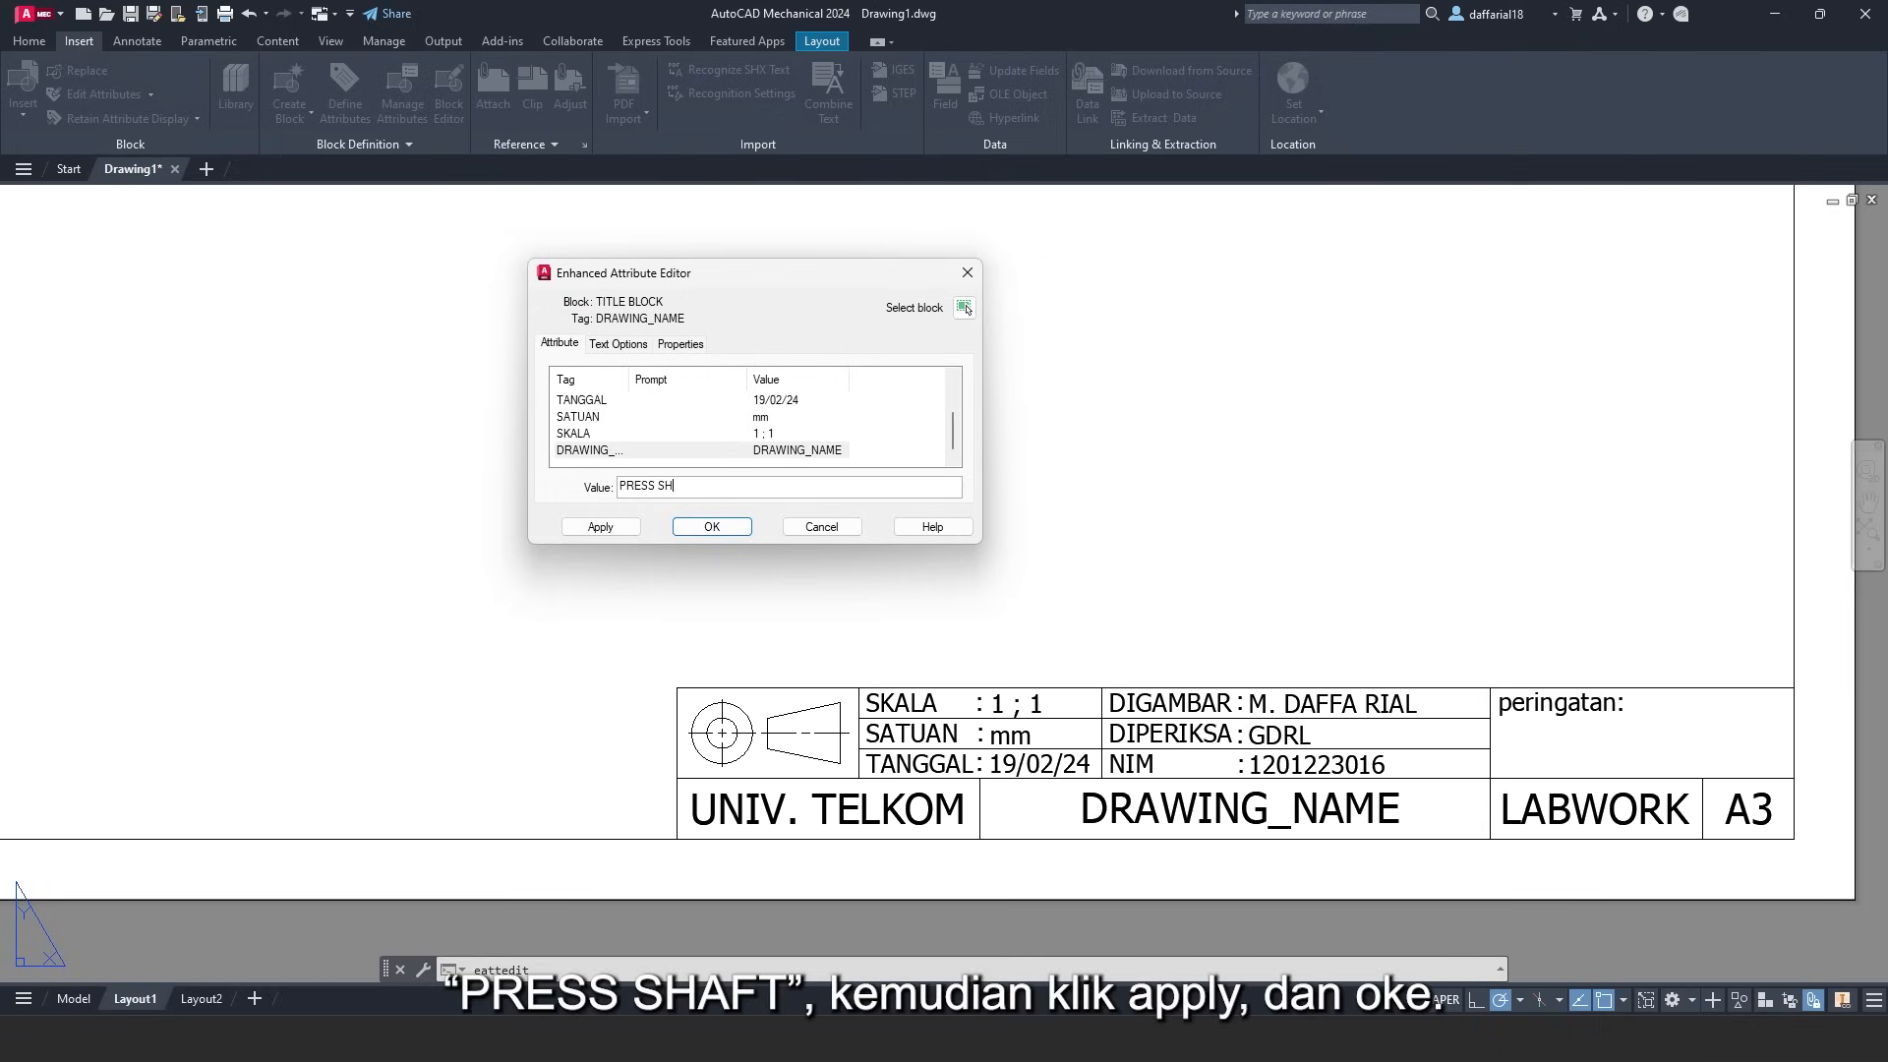
text(AFT)
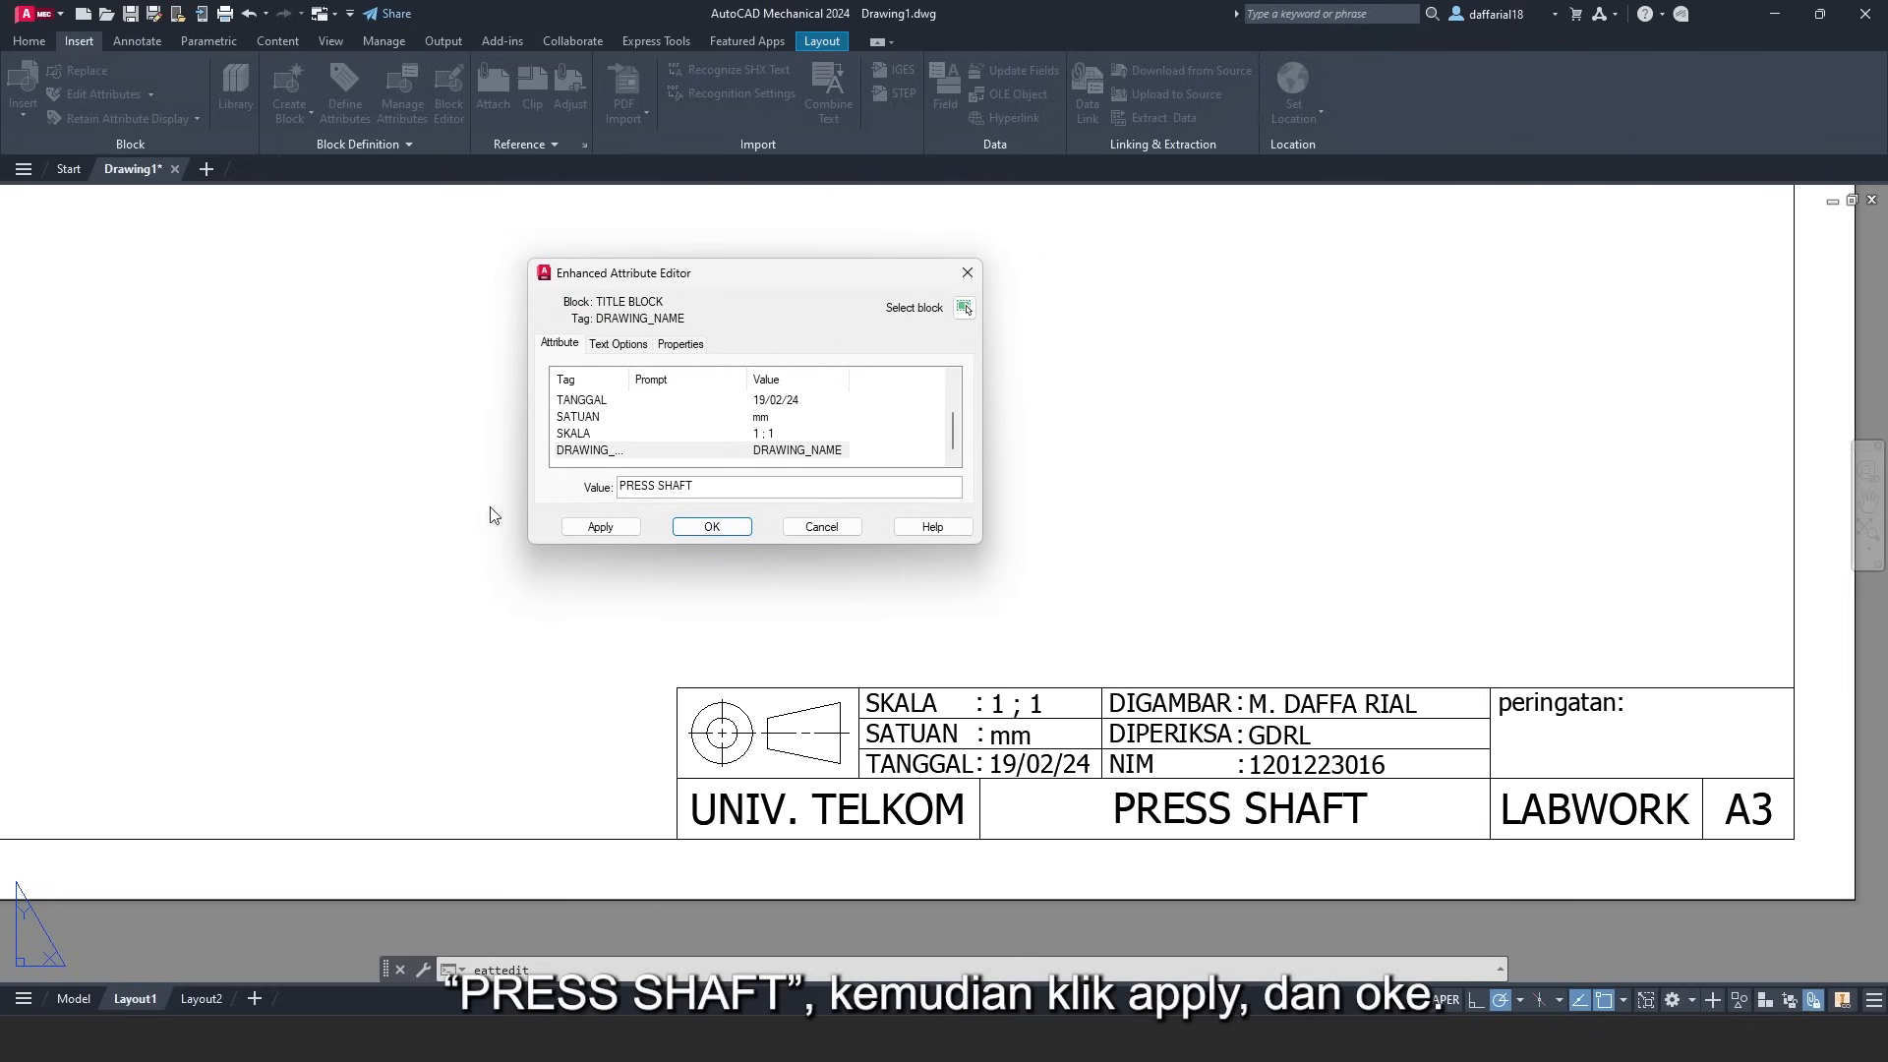
click(600, 527)
click(712, 528)
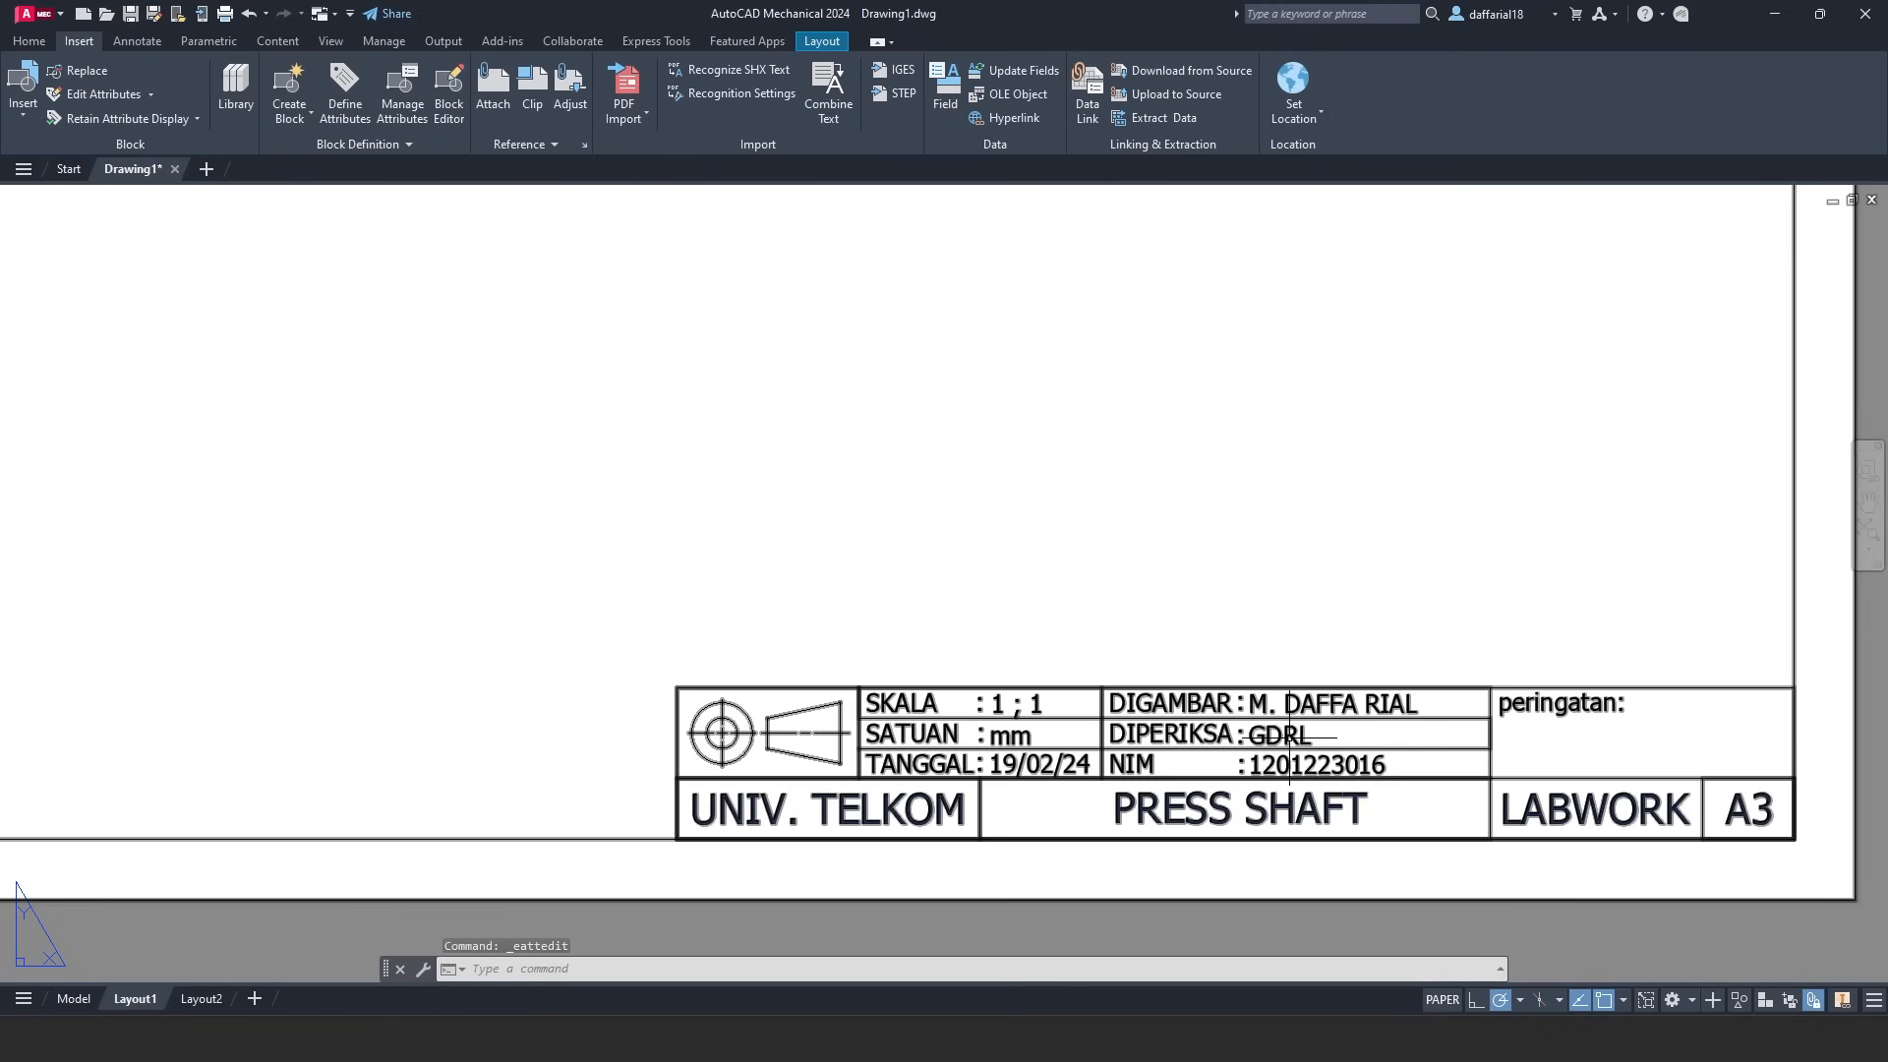
- Change the title block's SKALA value from 1 ; 1 to 1 : 1 and apply it
scroll(1185, 791, up, 2)
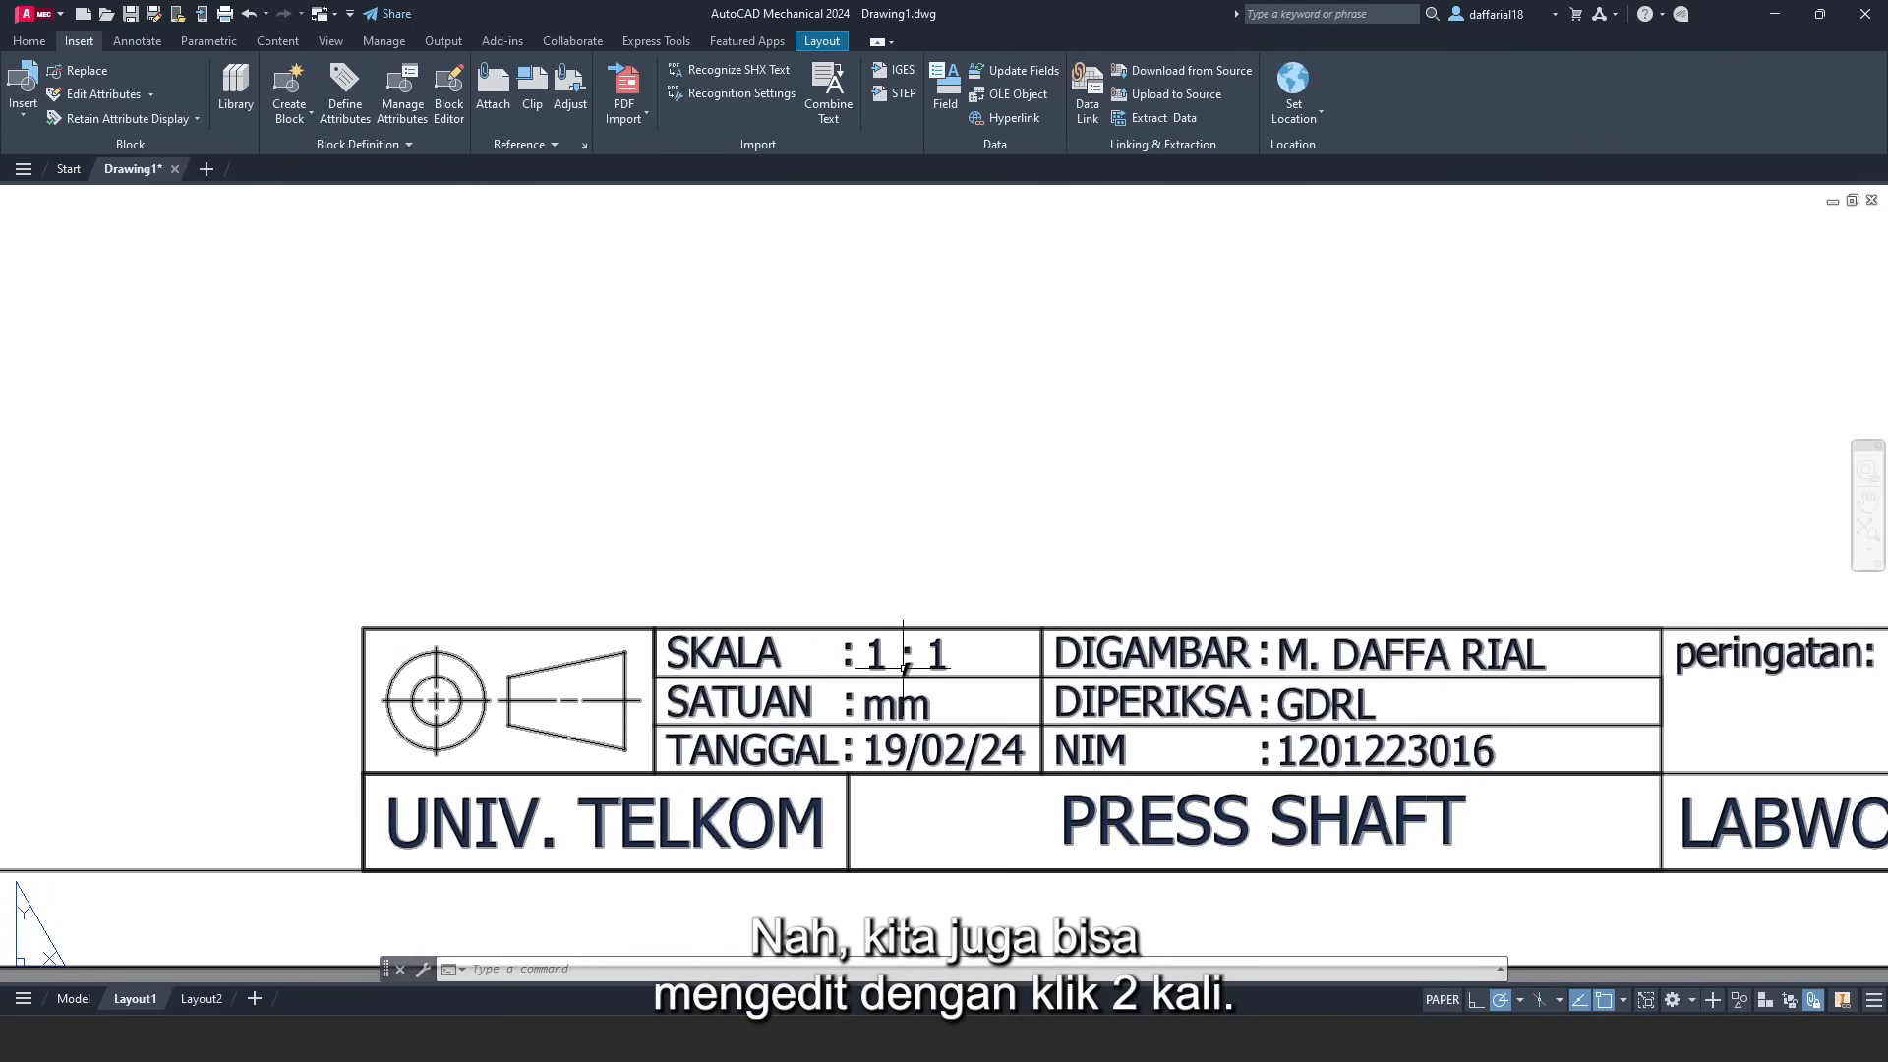
double_click(1079, 702)
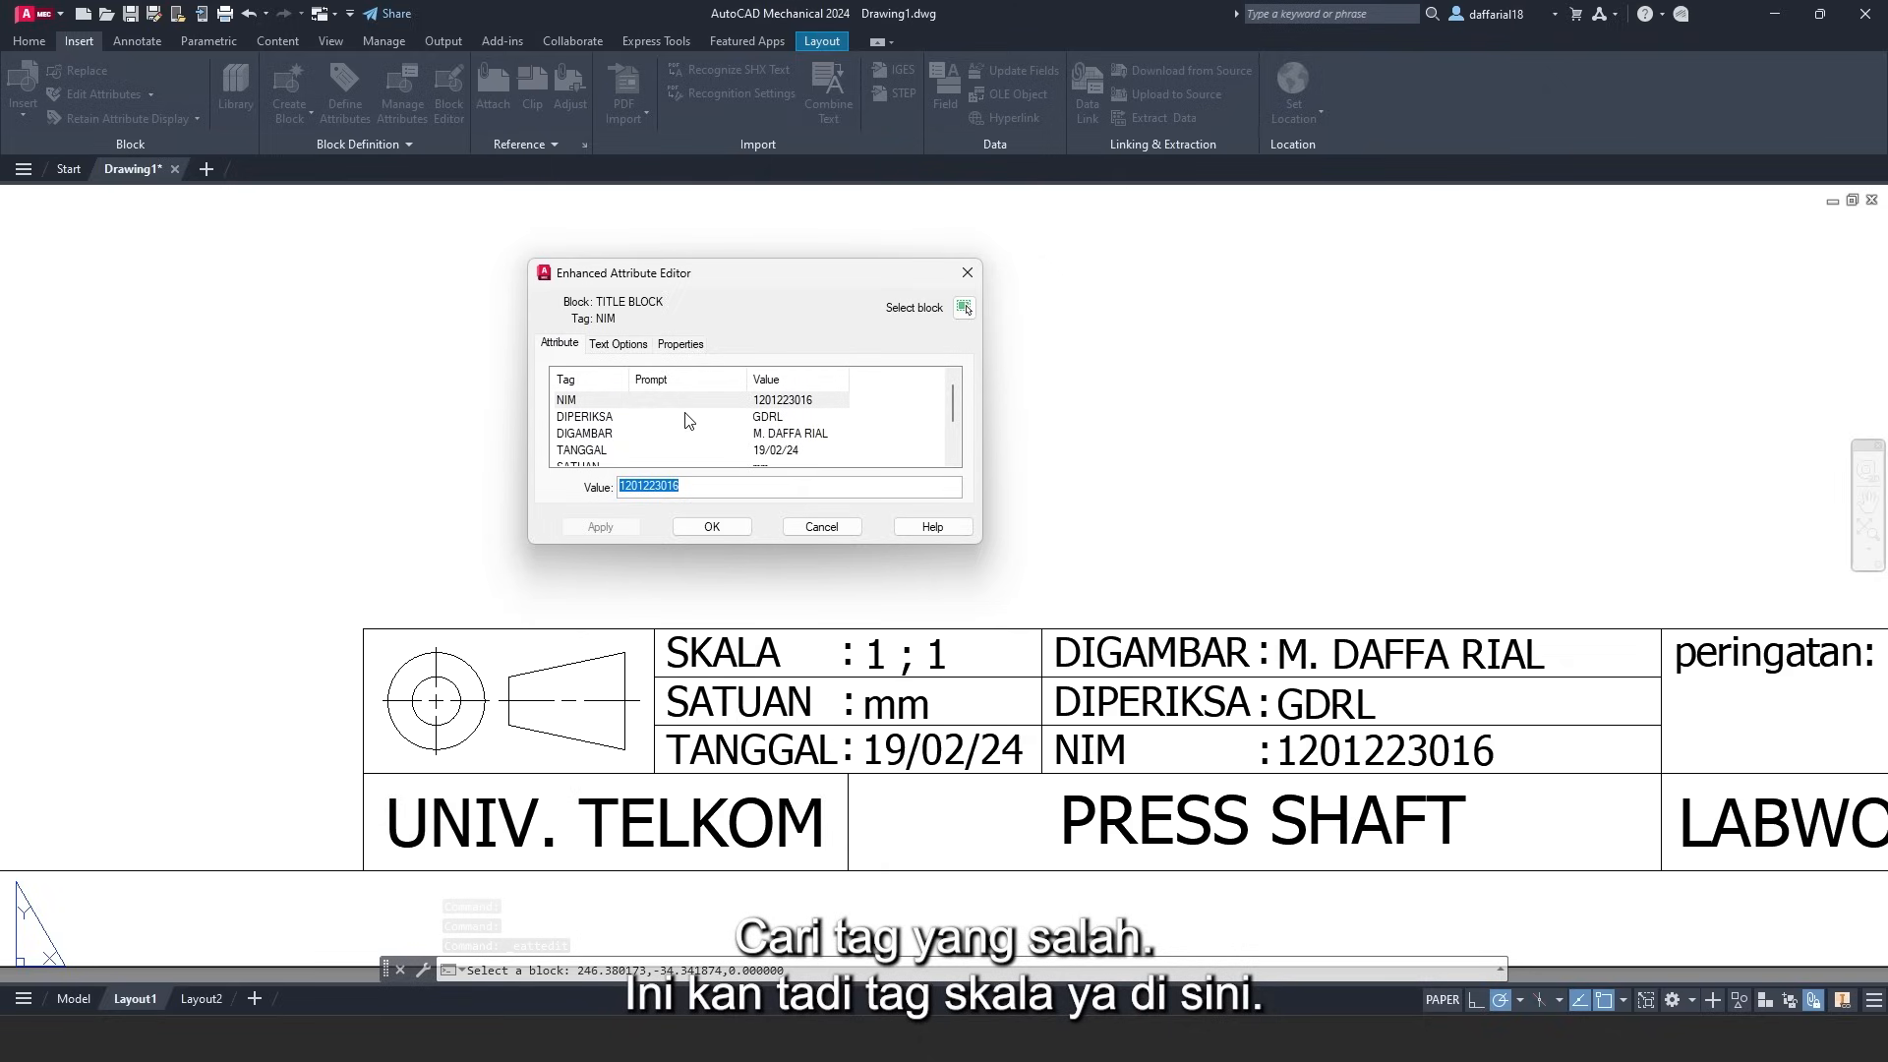
scroll(689, 438, down, 2)
click(589, 436)
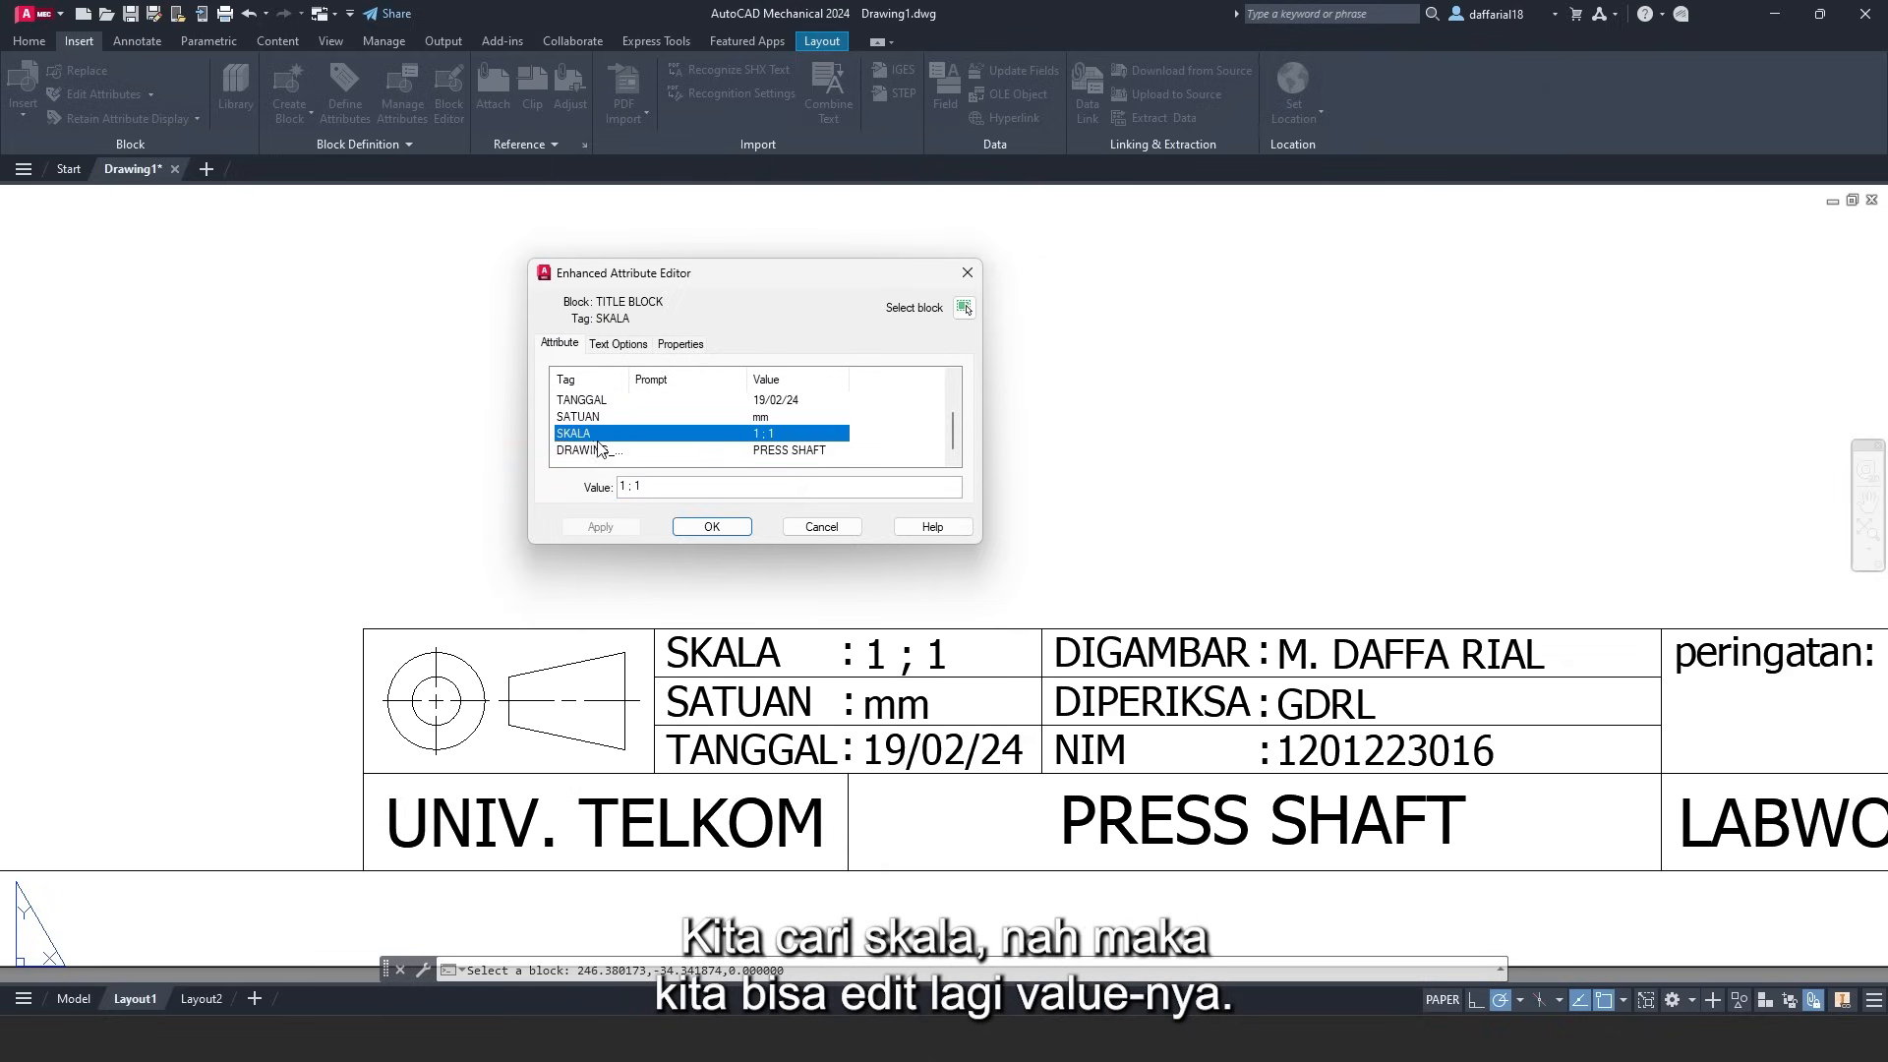
click(634, 488)
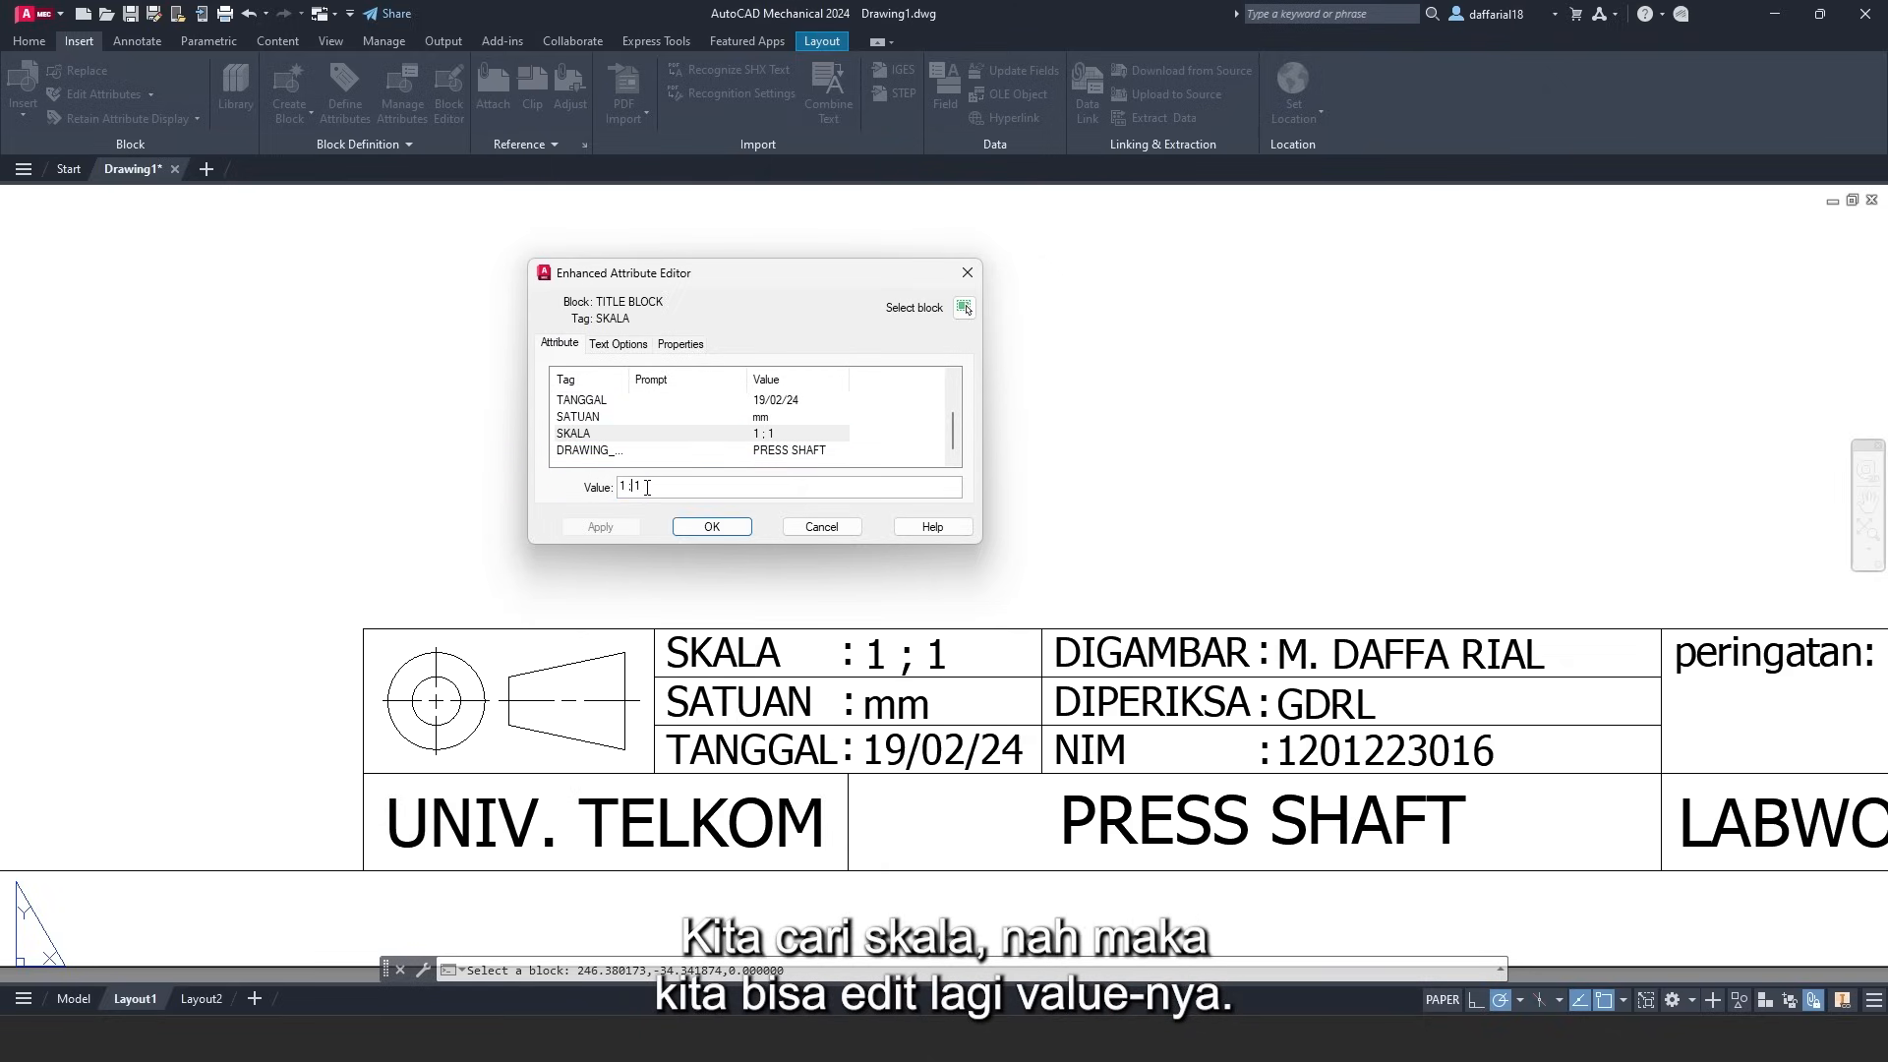
key(BackSpace)
text(:)
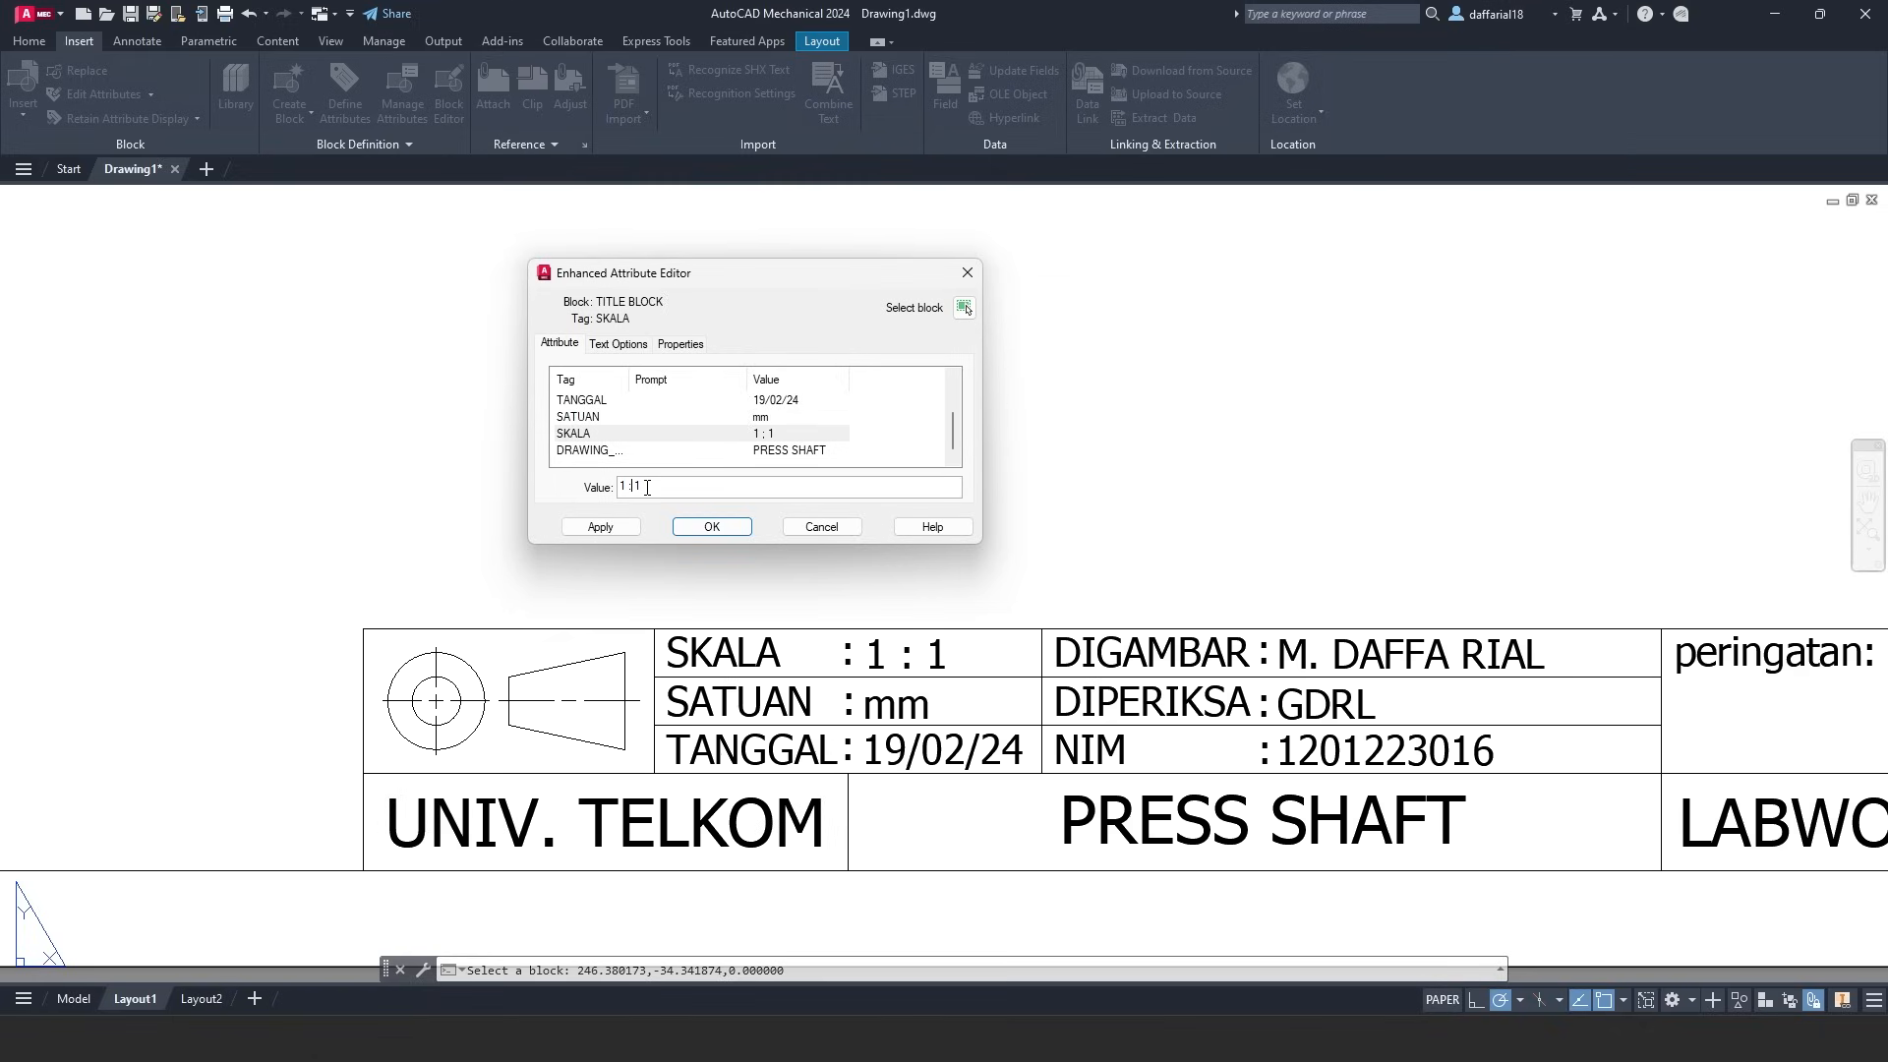
click(619, 527)
click(687, 528)
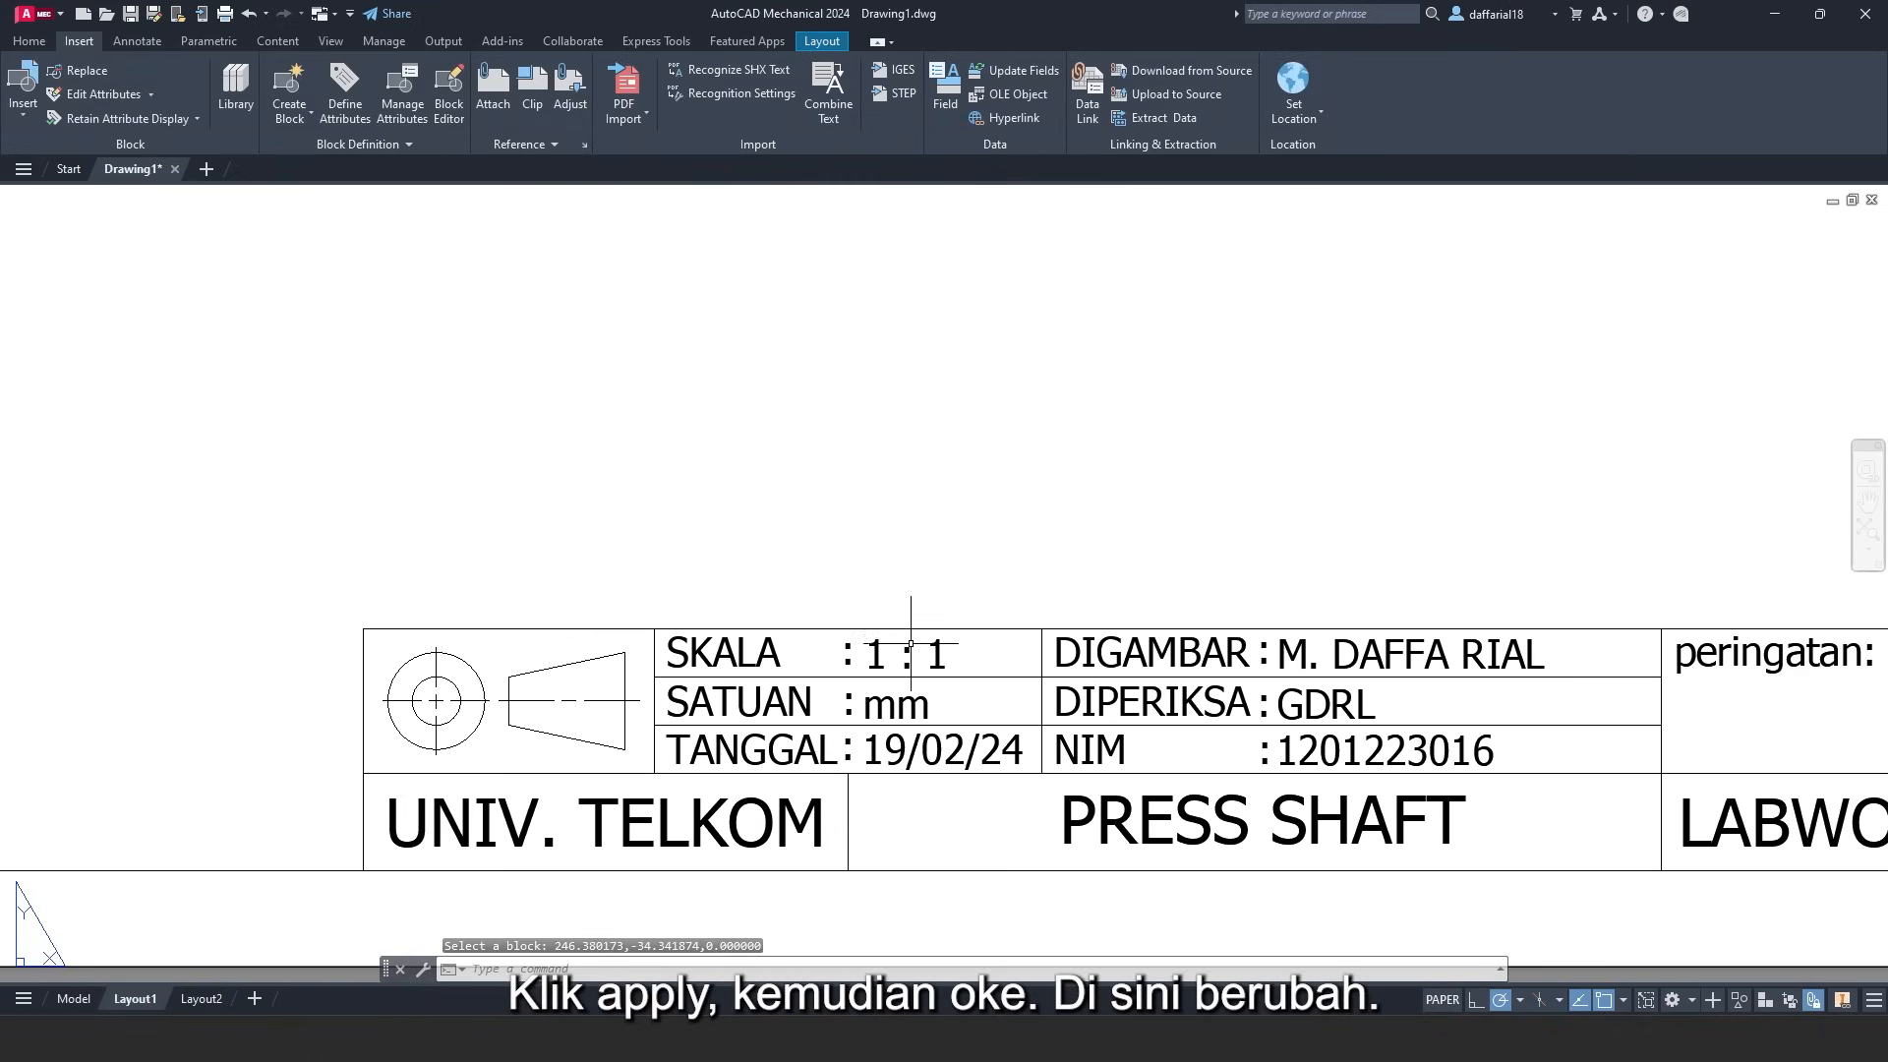
scroll(910, 644, down, 4)
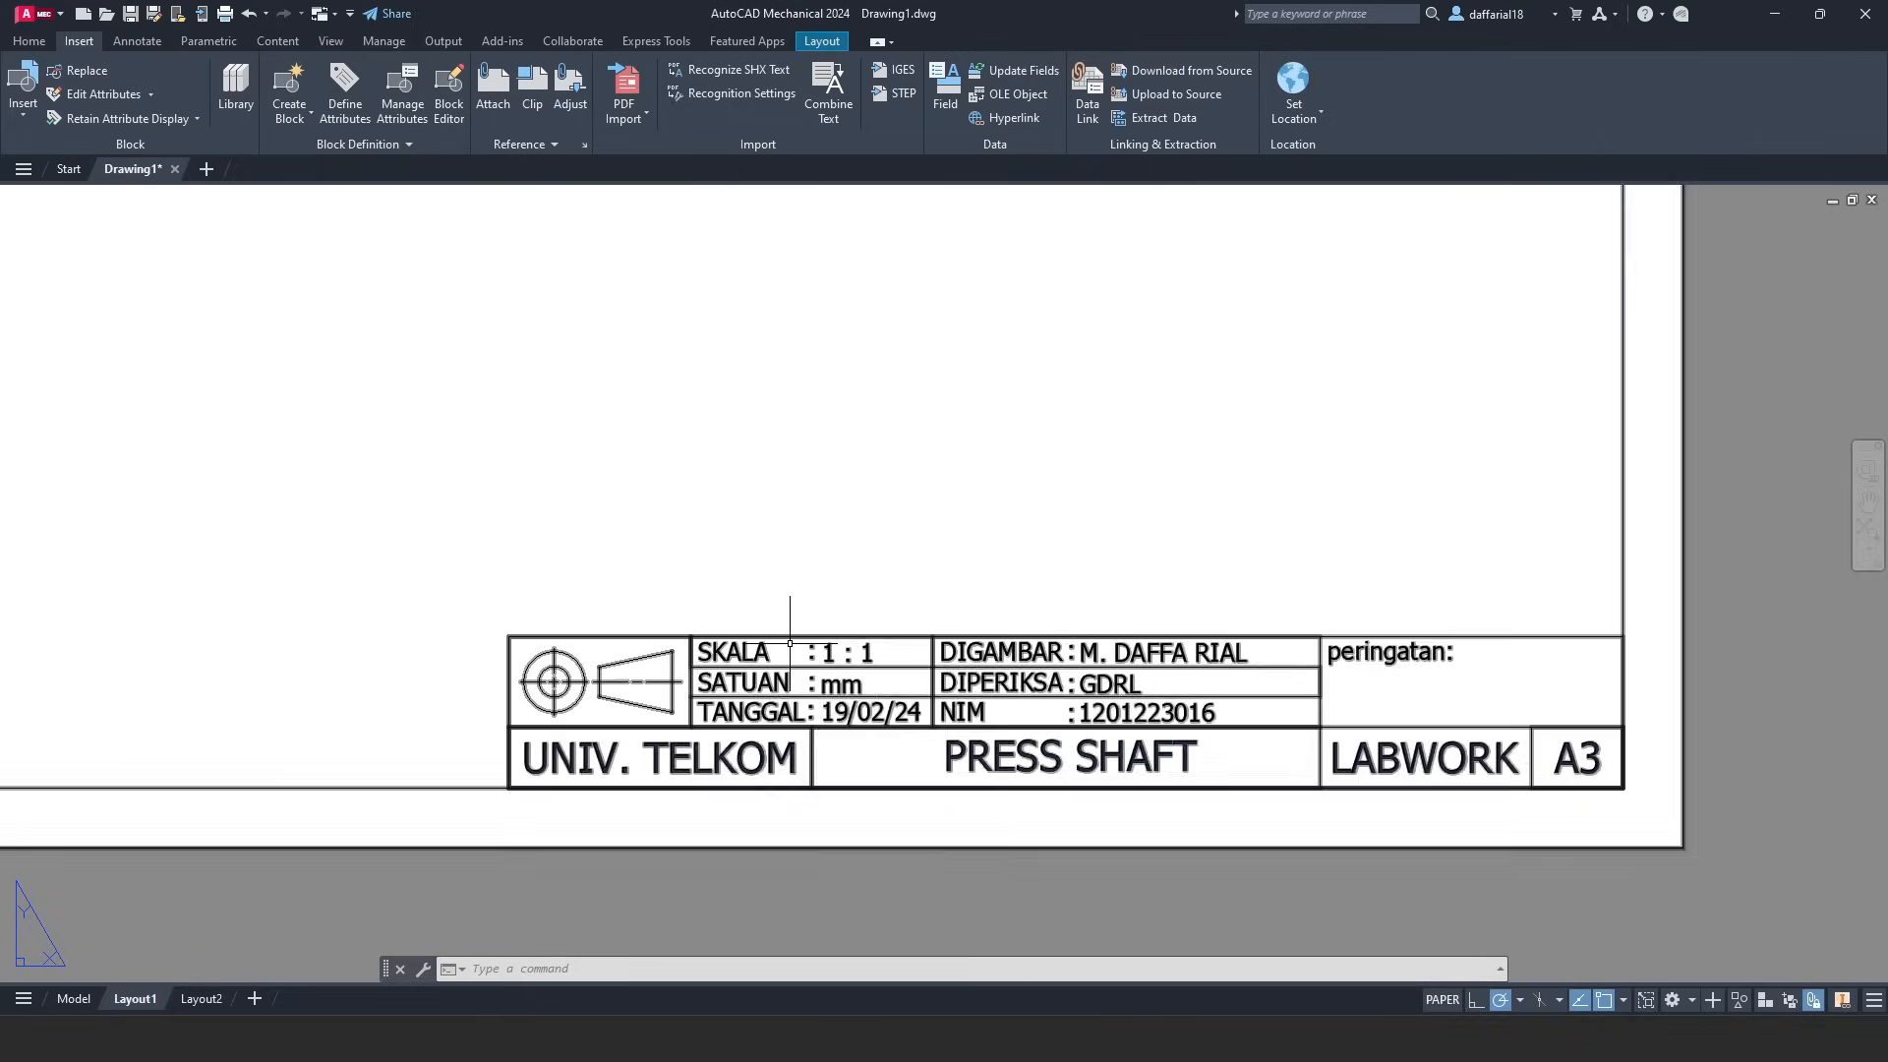
- Zoom out on Layout1, then switch to Layout2 and center its empty sheet
scroll(801, 599, down, 4)
middle_drag(787, 516, 889, 640)
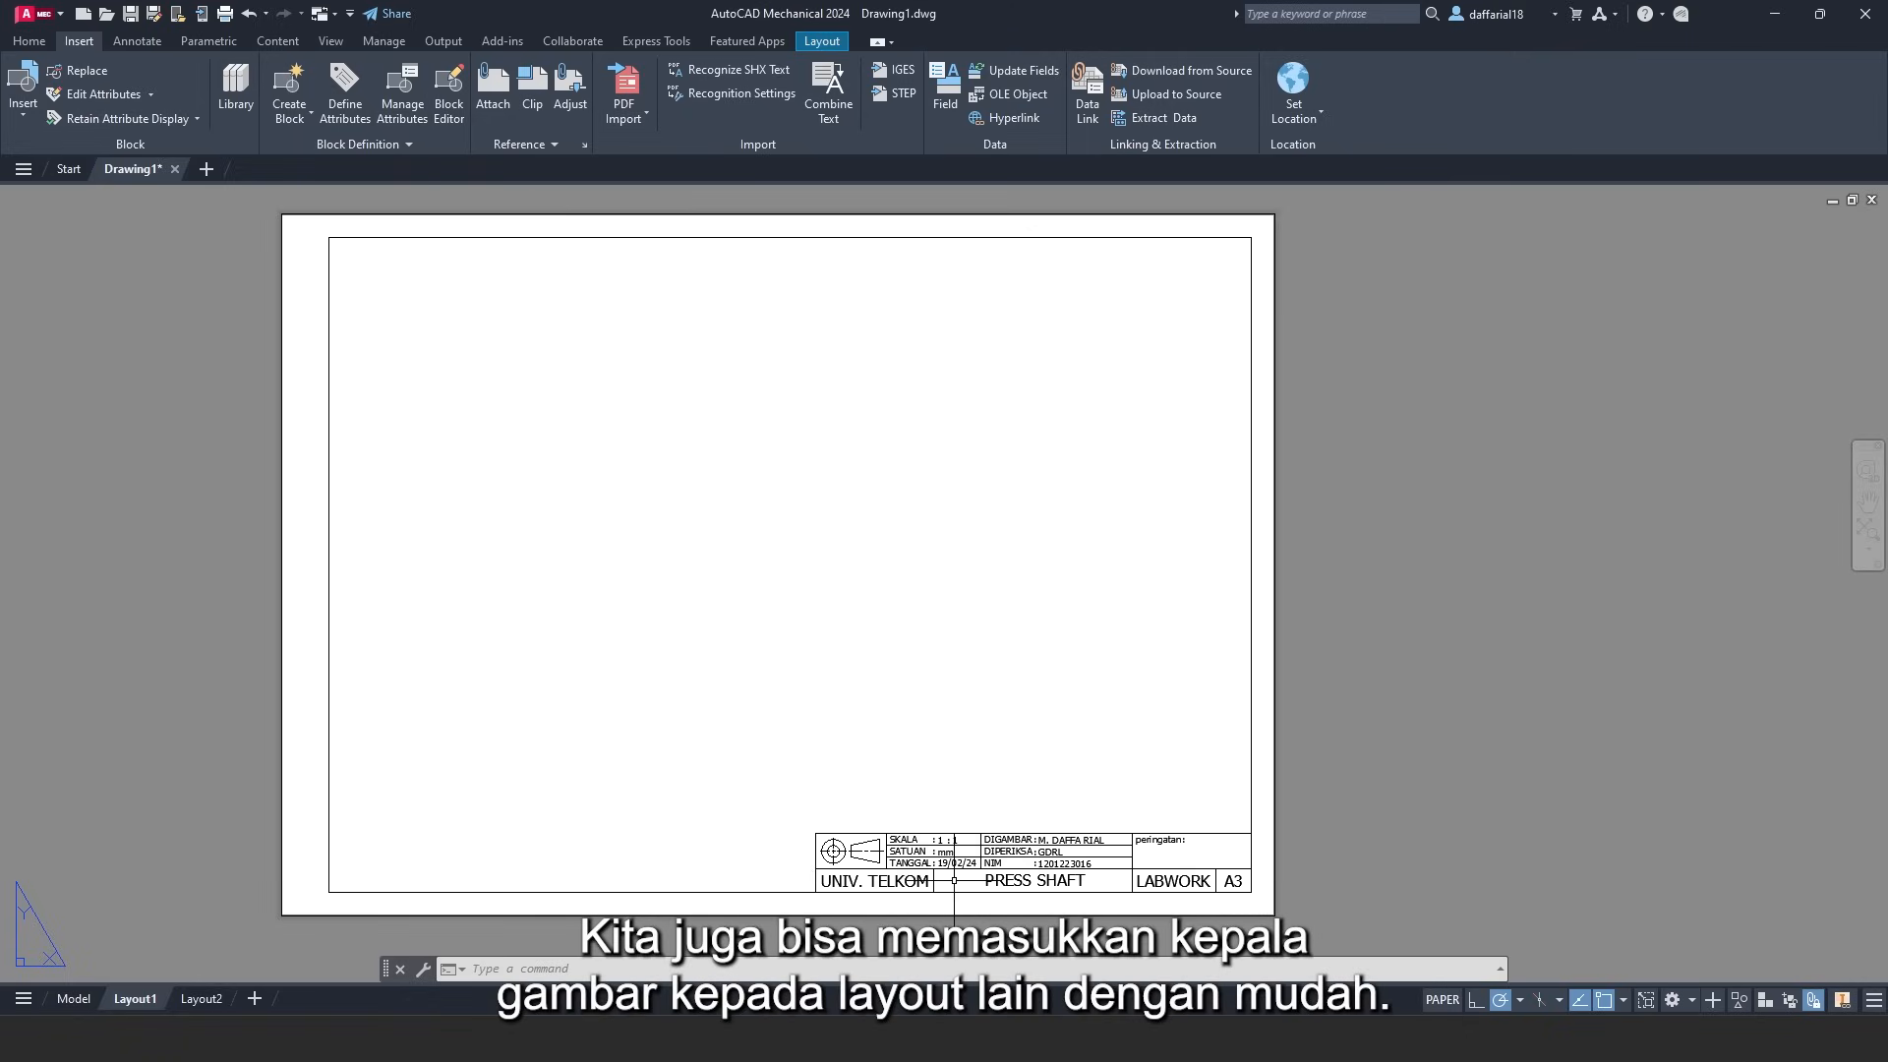
click(195, 1003)
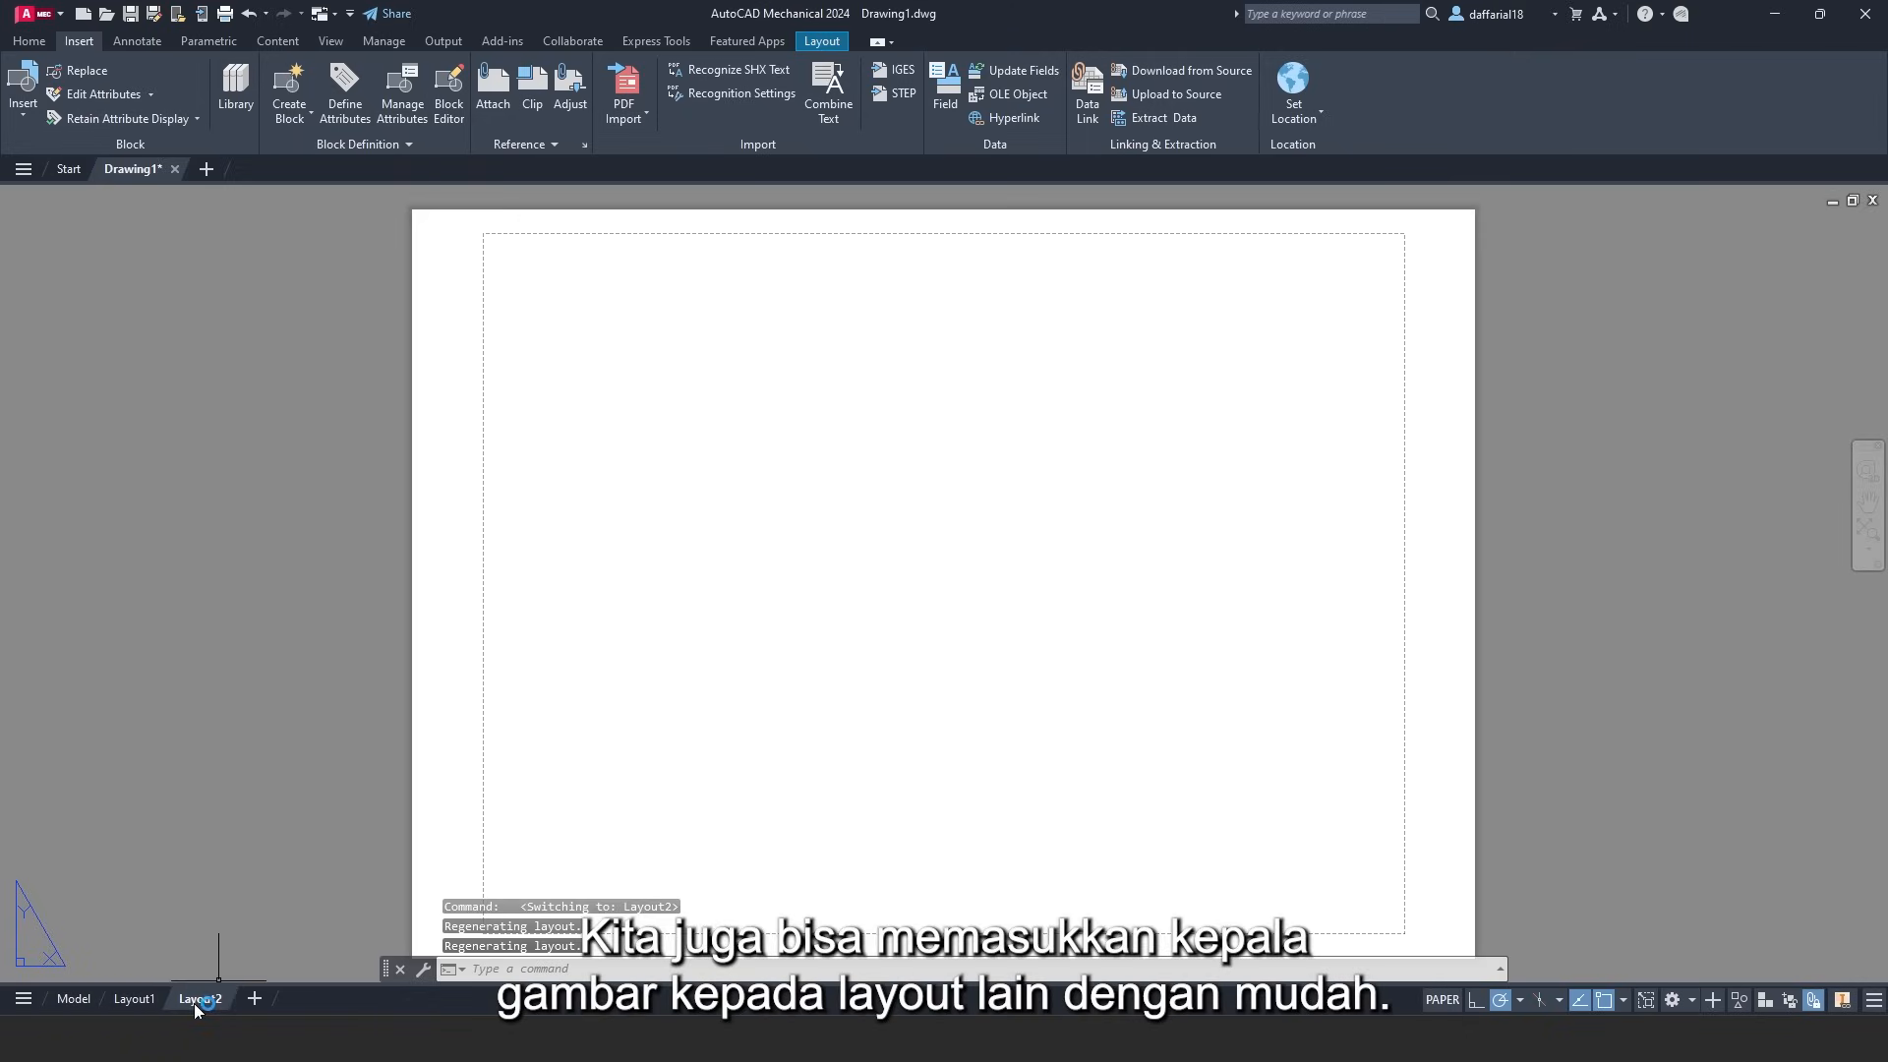
scroll(685, 744, down, 2)
middle_drag(687, 746, 688, 703)
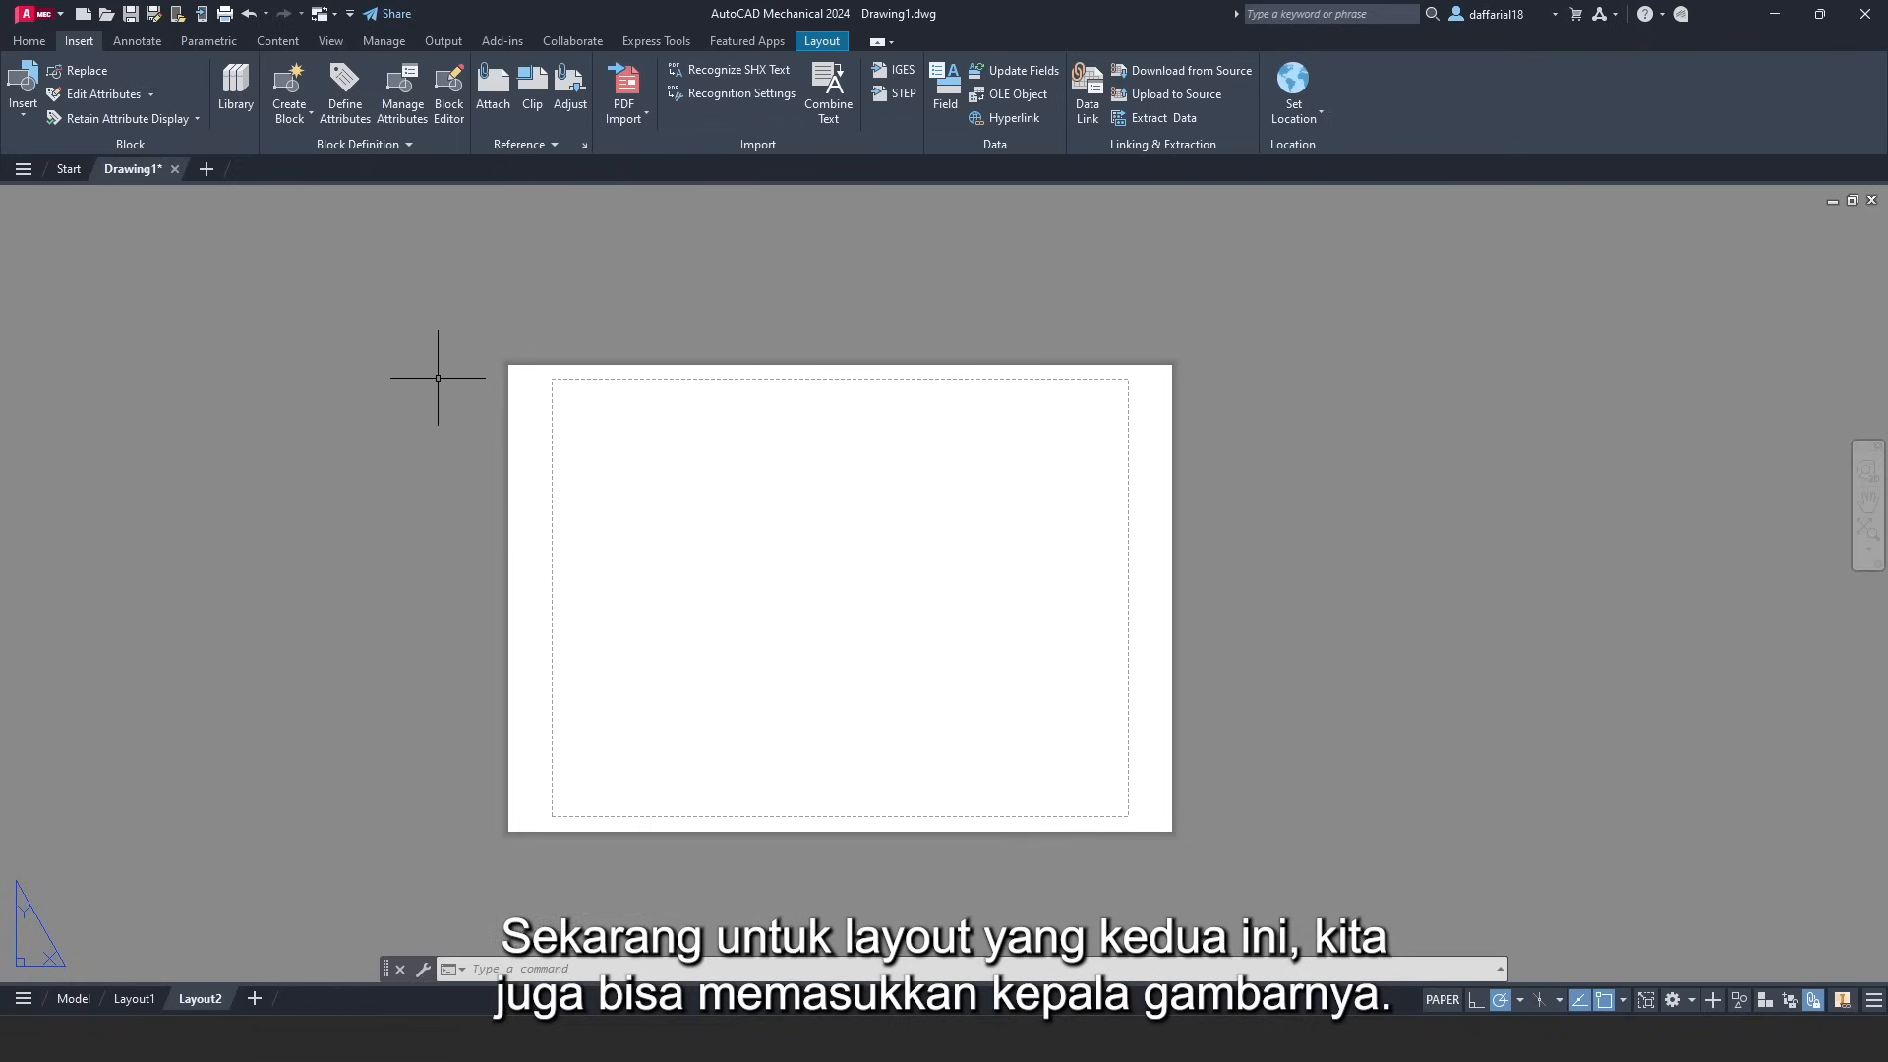
- Change Layout2's page setup to DWG To PDF.pc3 with ISO full bleed A3 paper
click(820, 41)
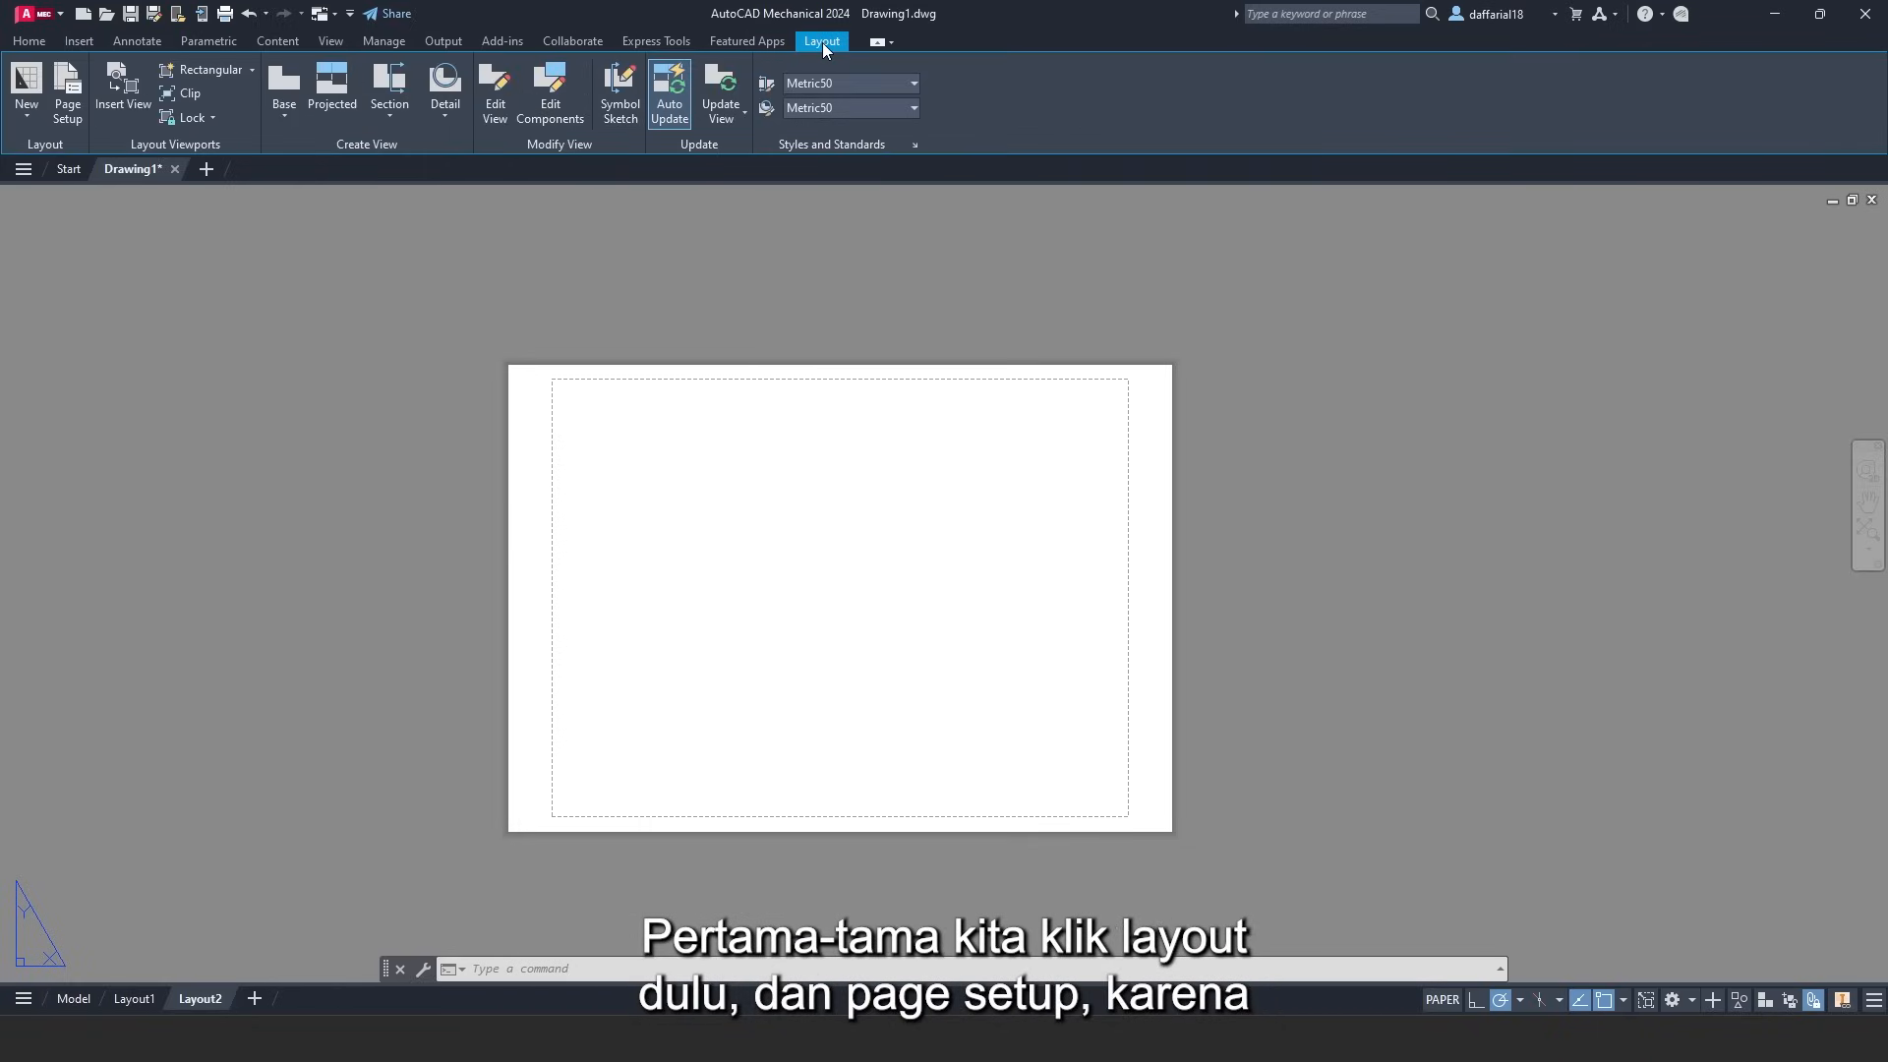
click(67, 110)
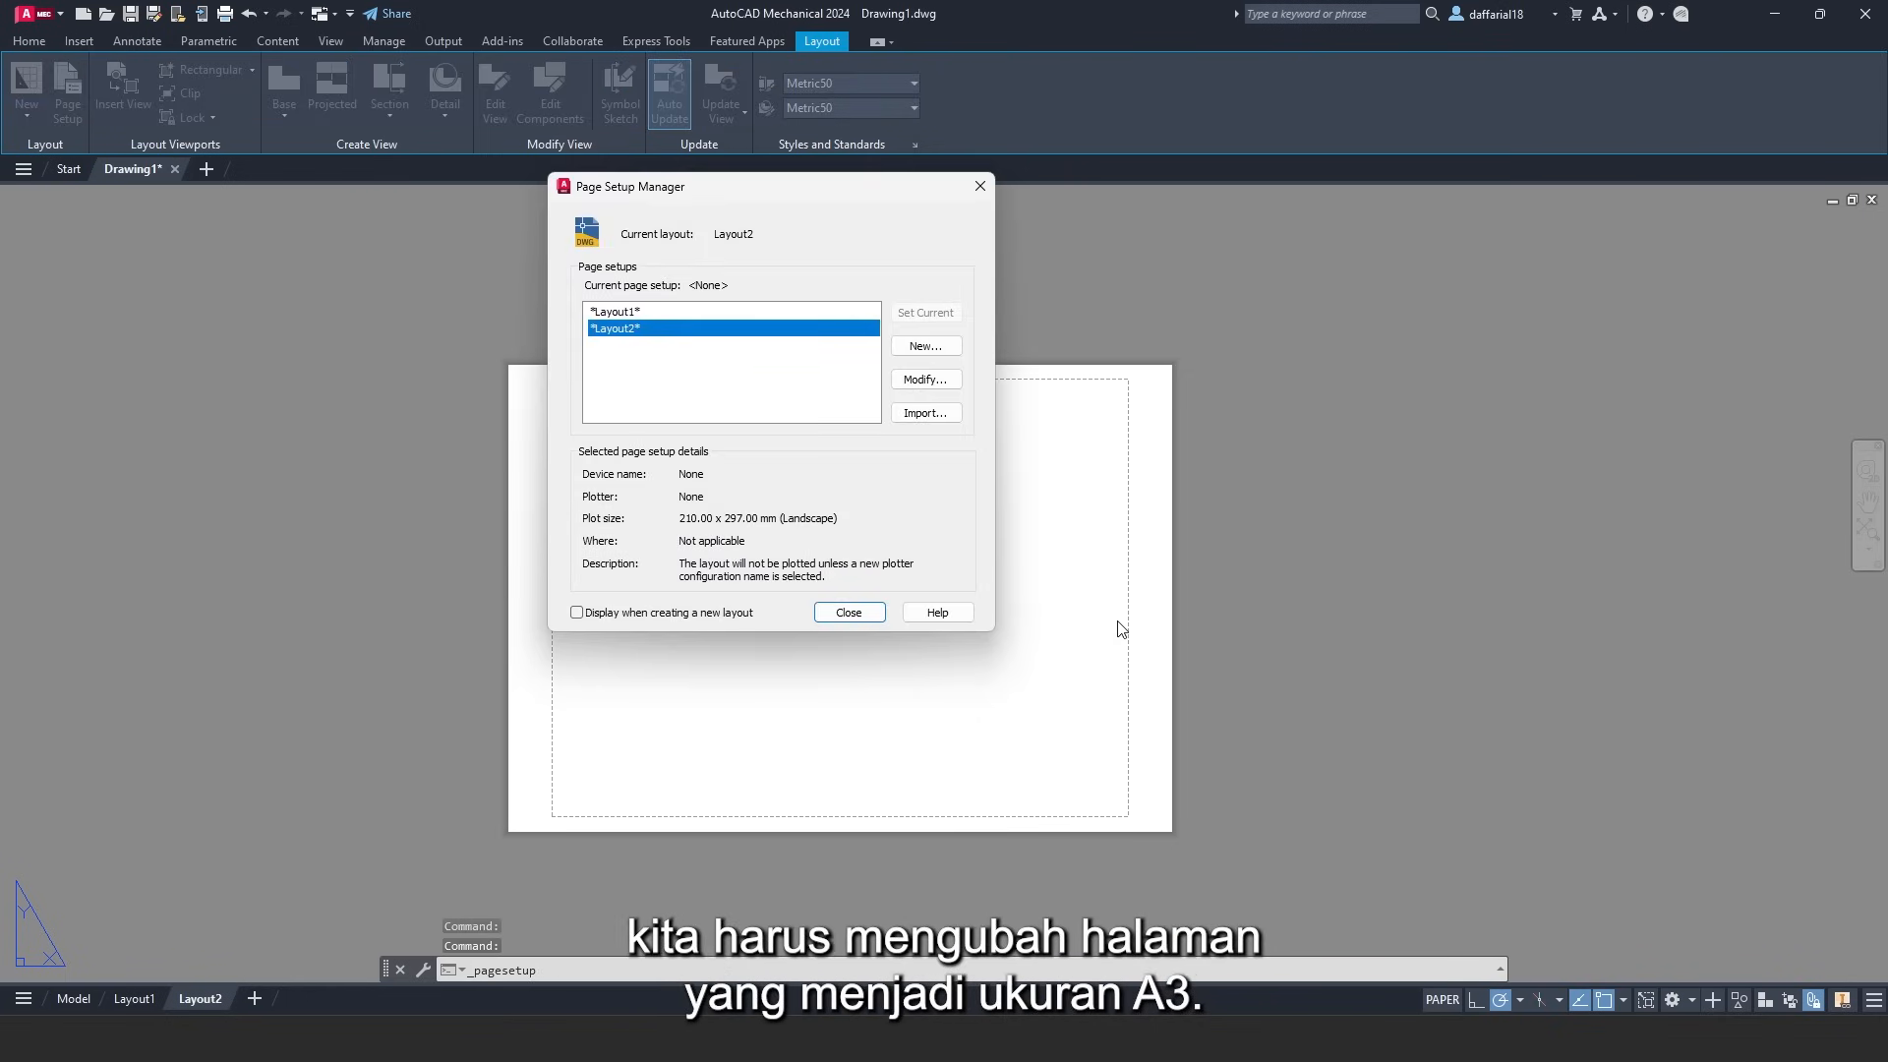
click(925, 380)
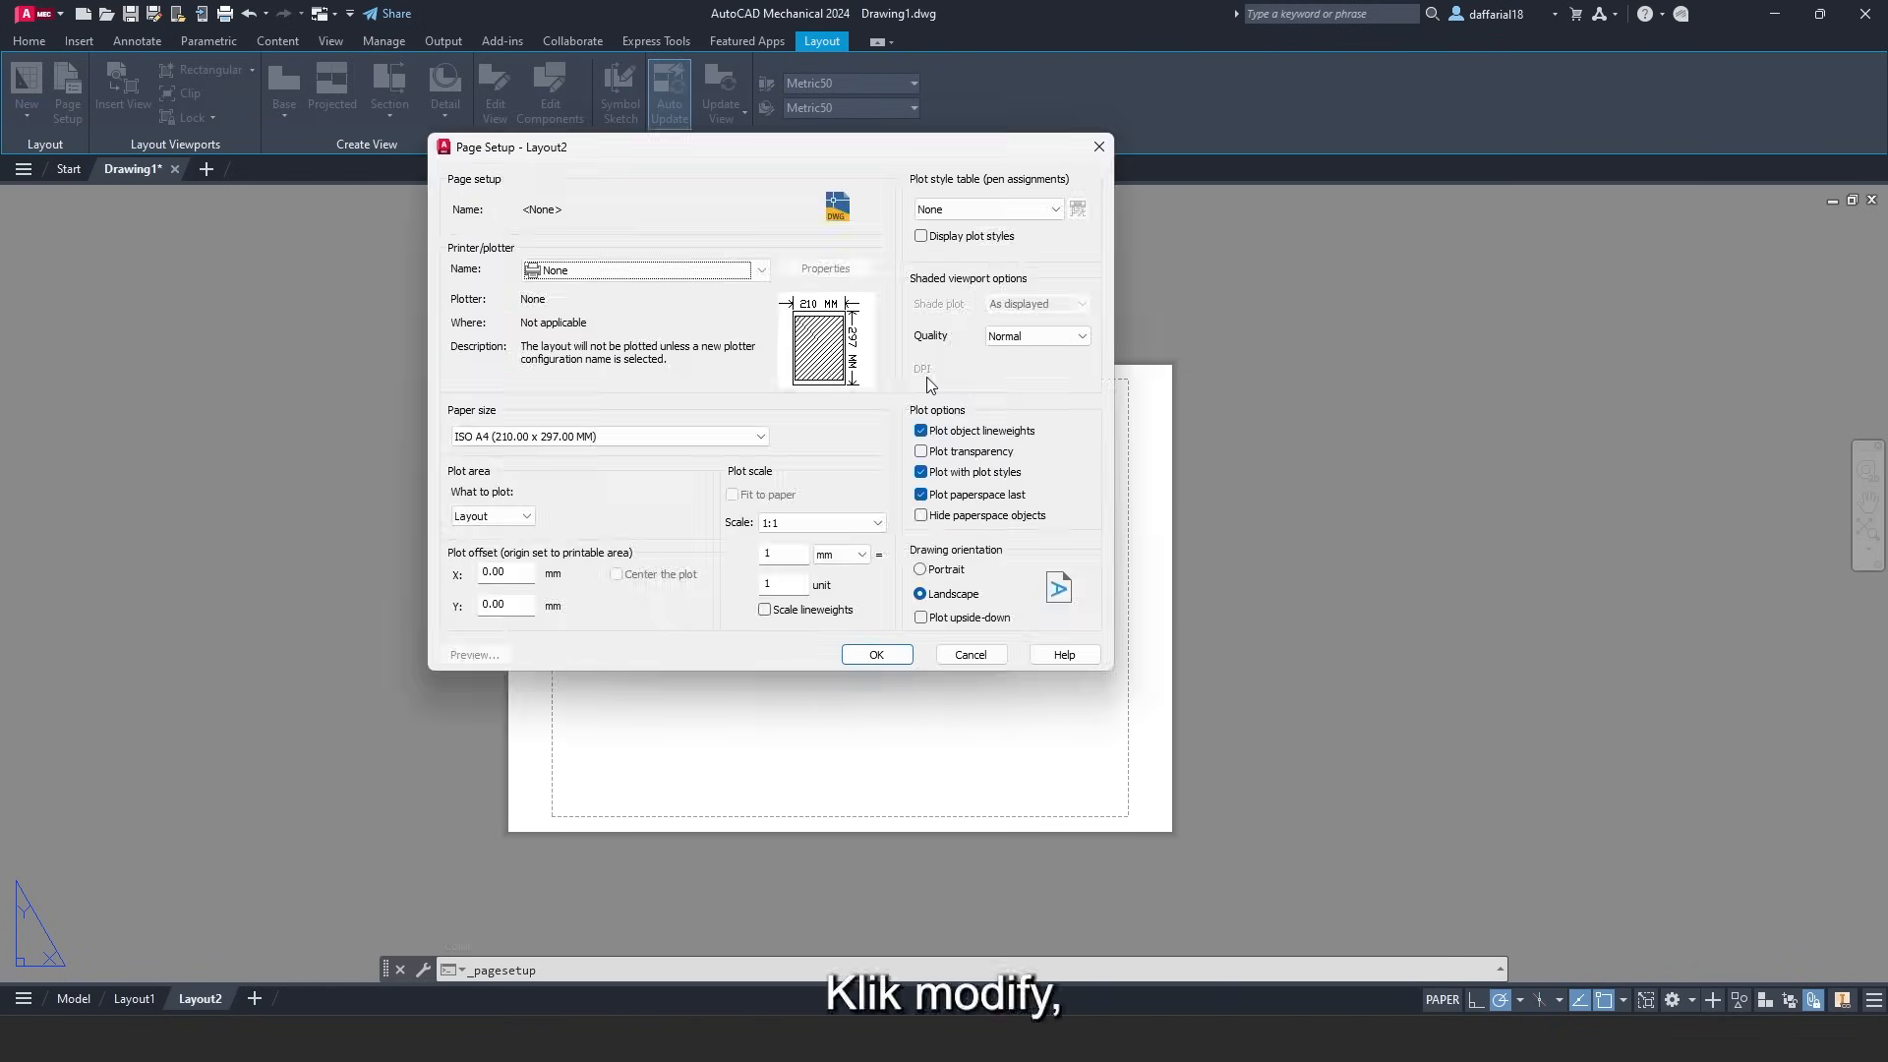
click(630, 278)
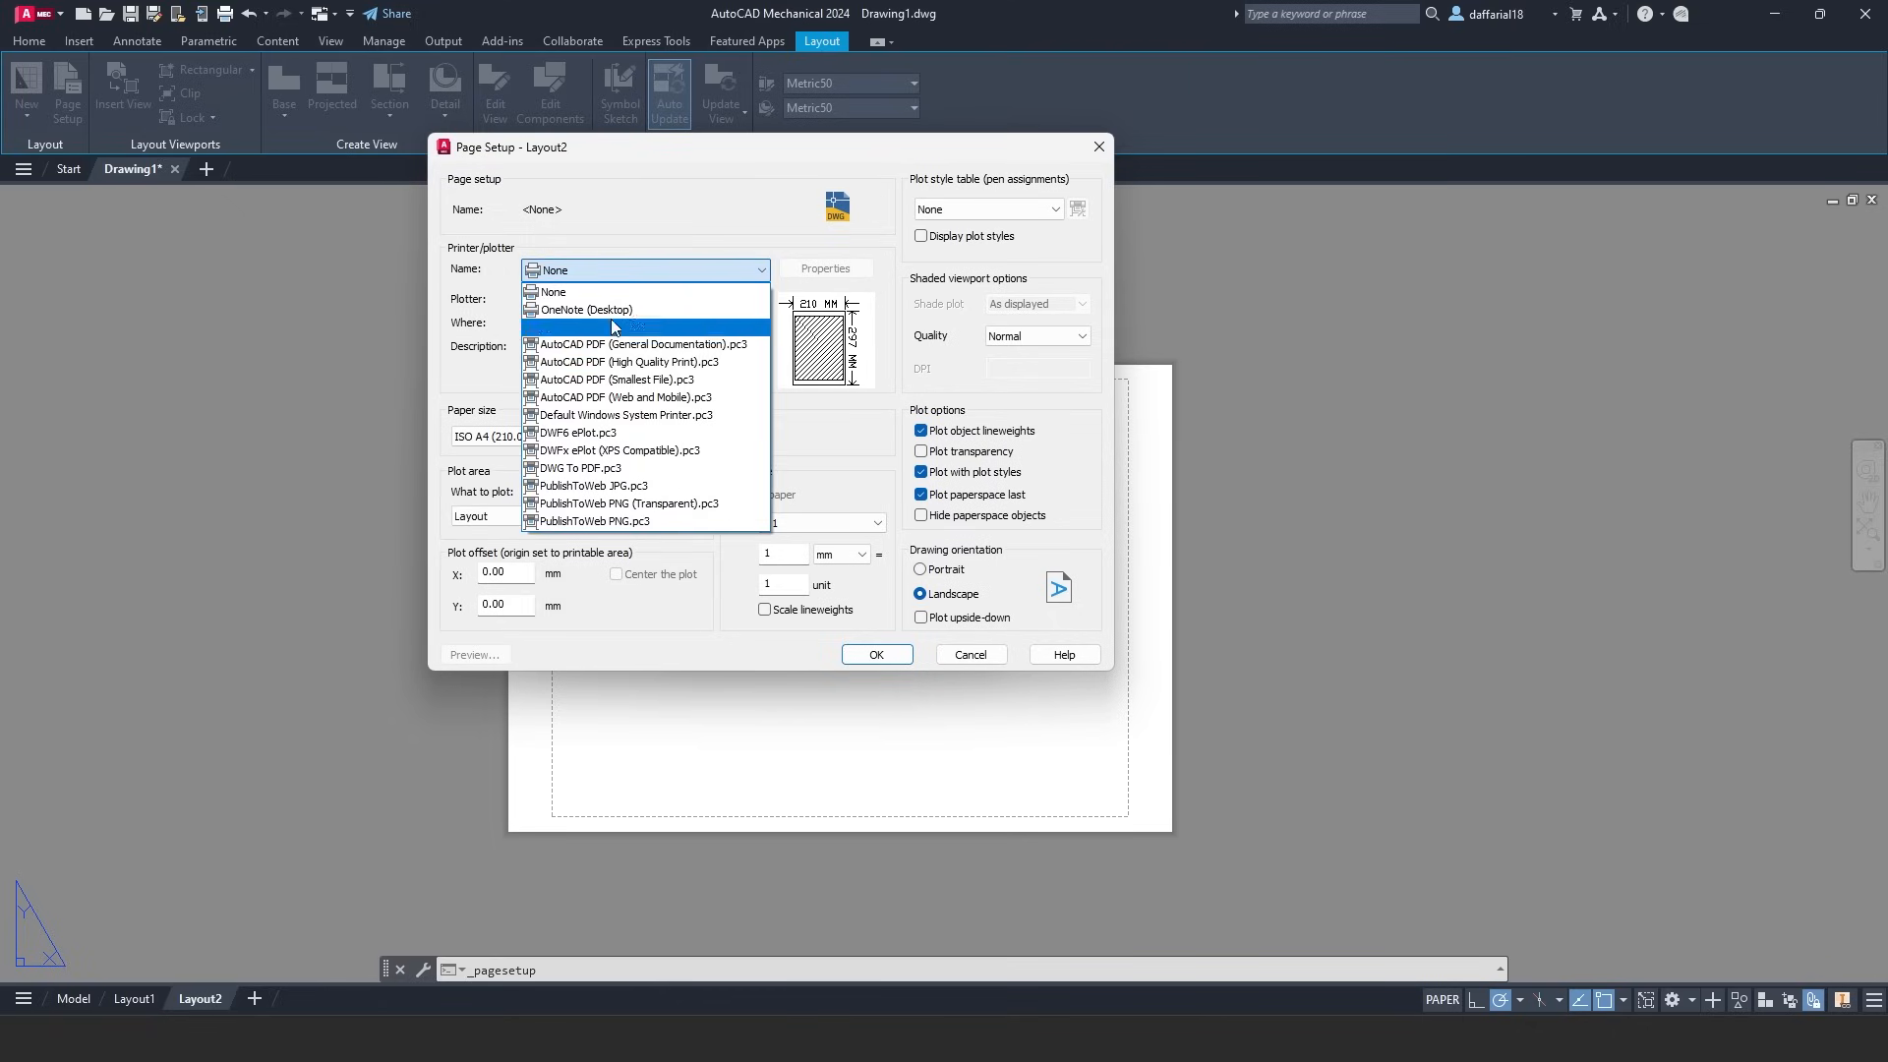
click(591, 472)
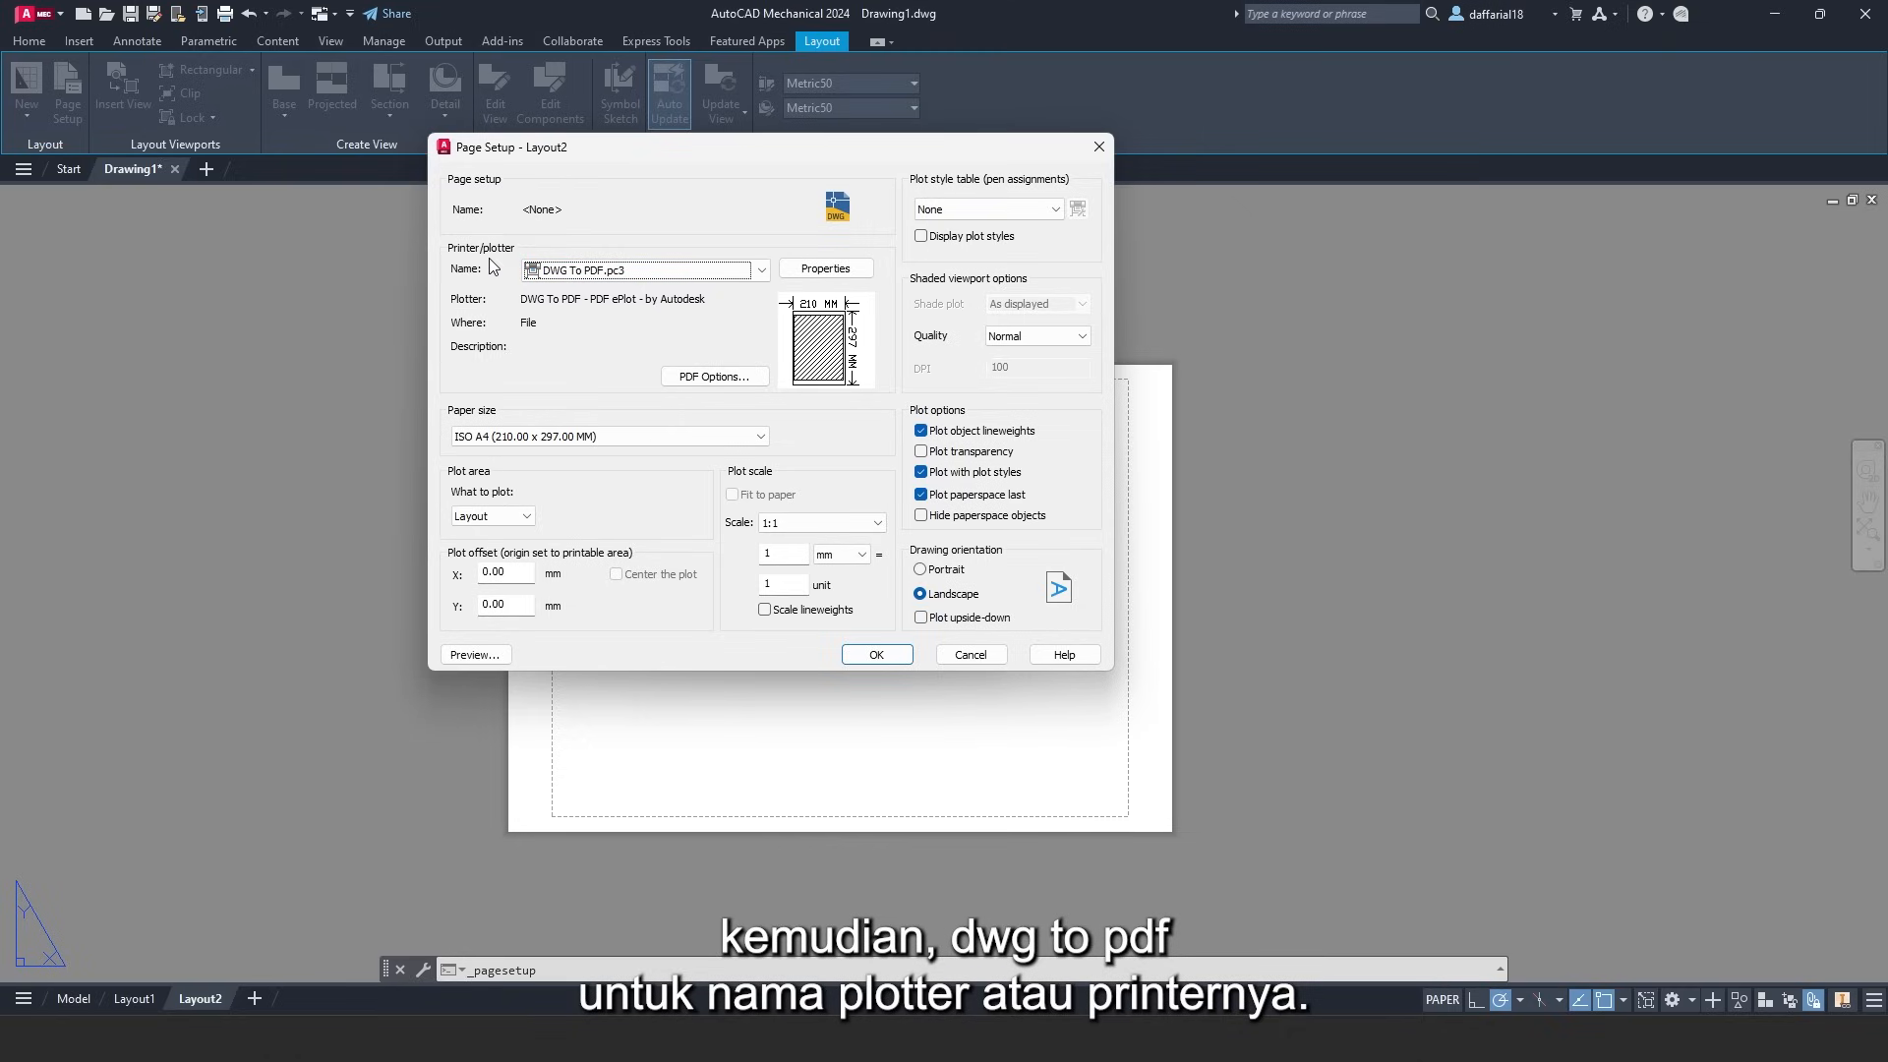
click(509, 438)
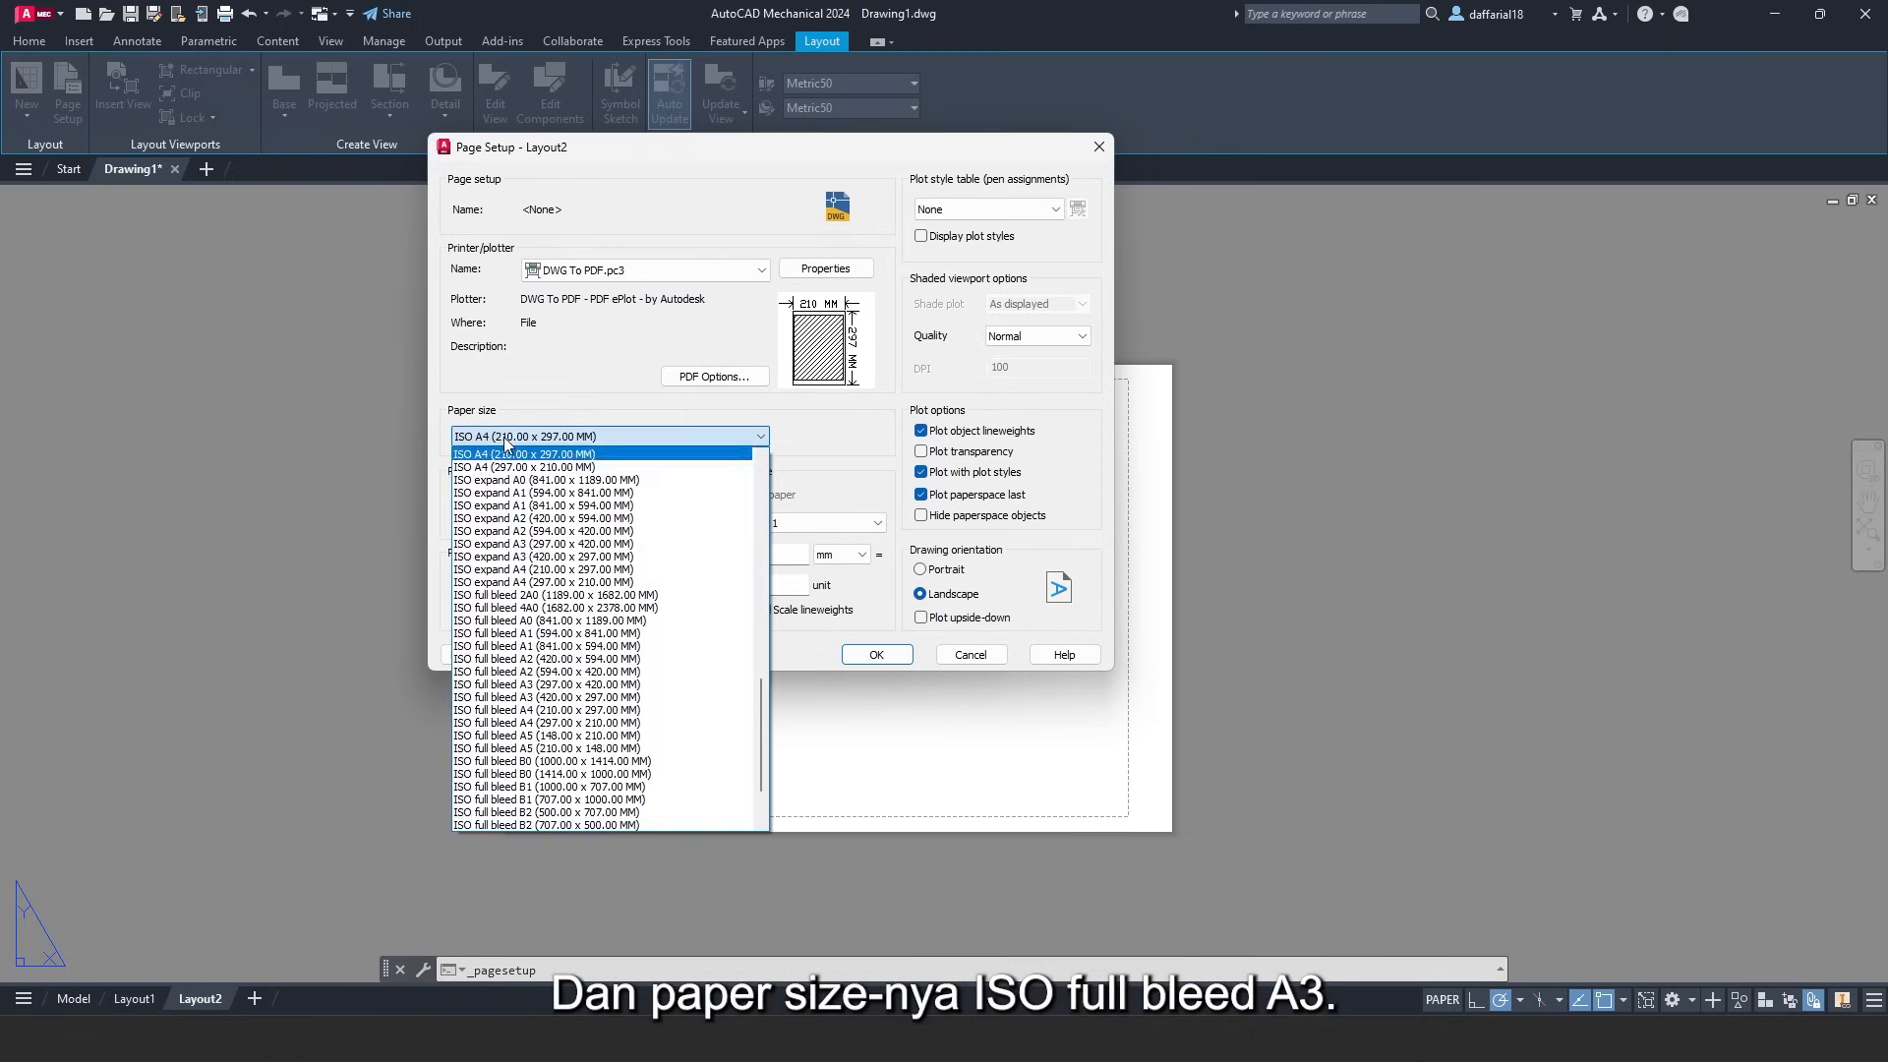
scroll(509, 536, down, 2)
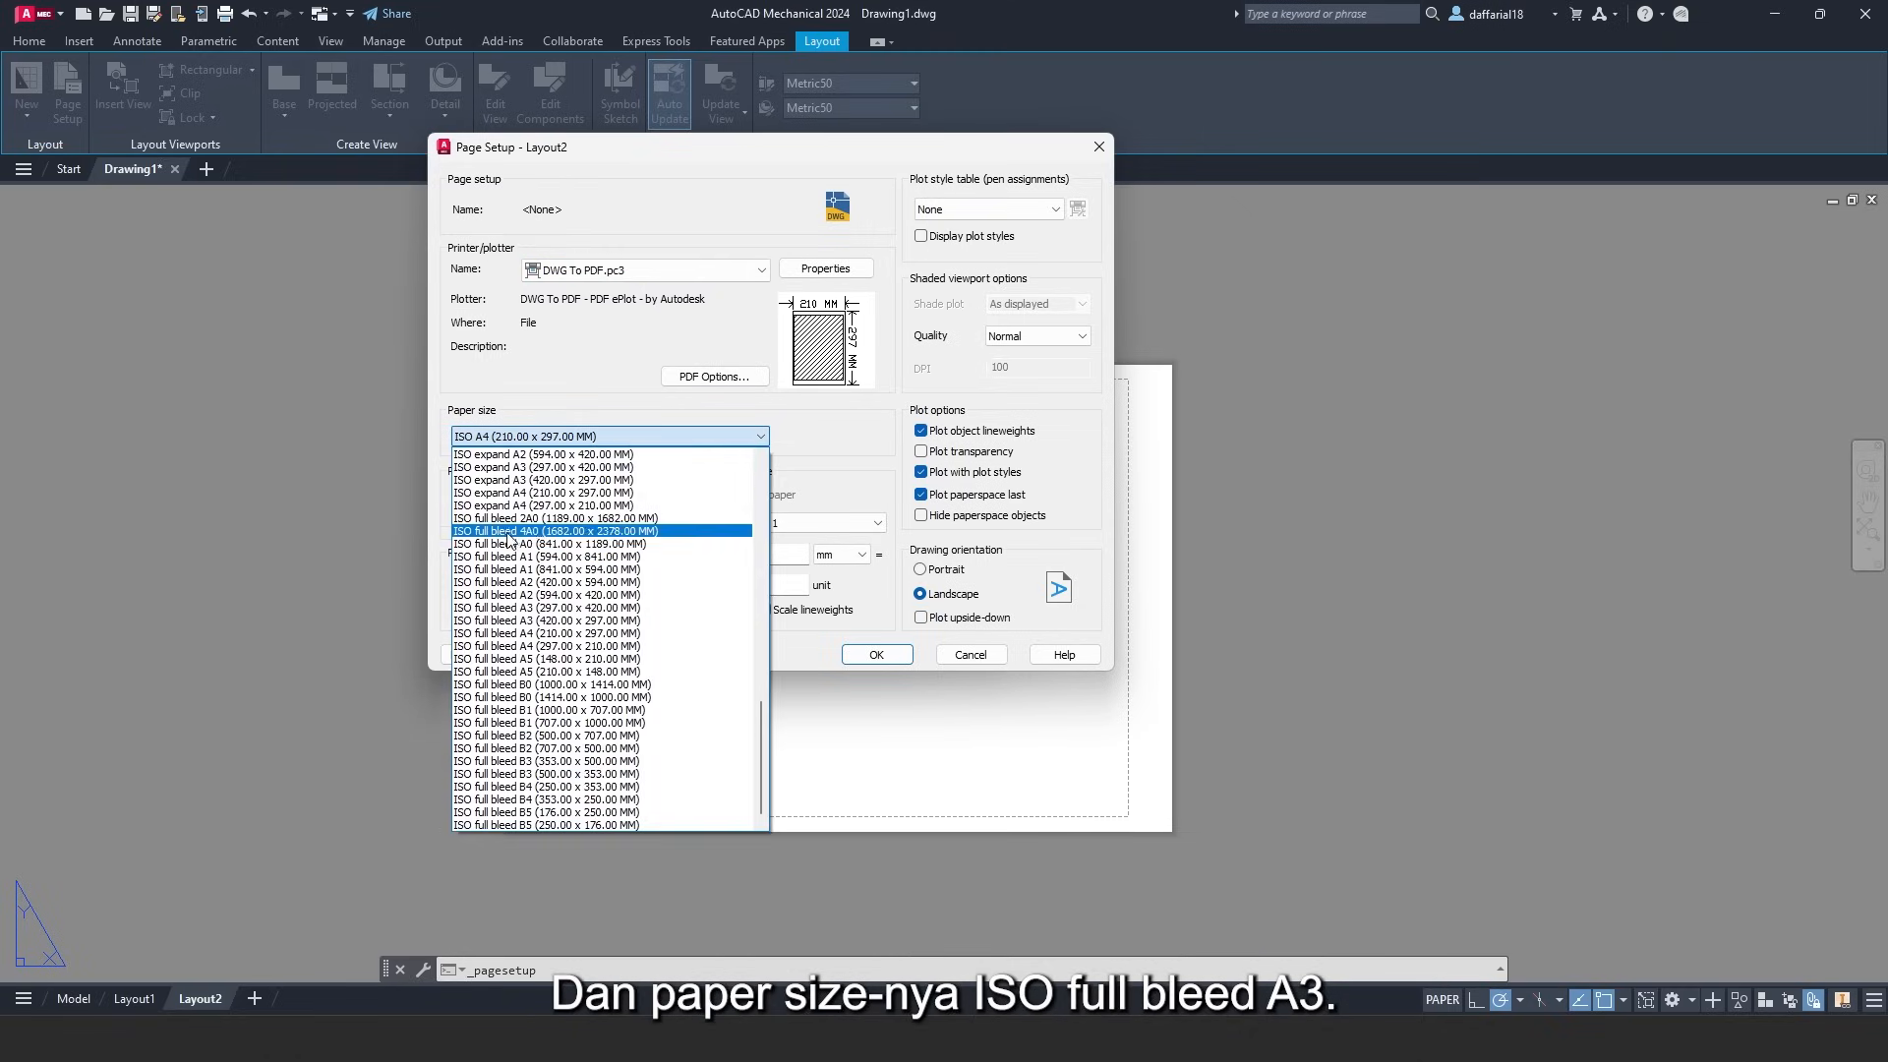
click(531, 620)
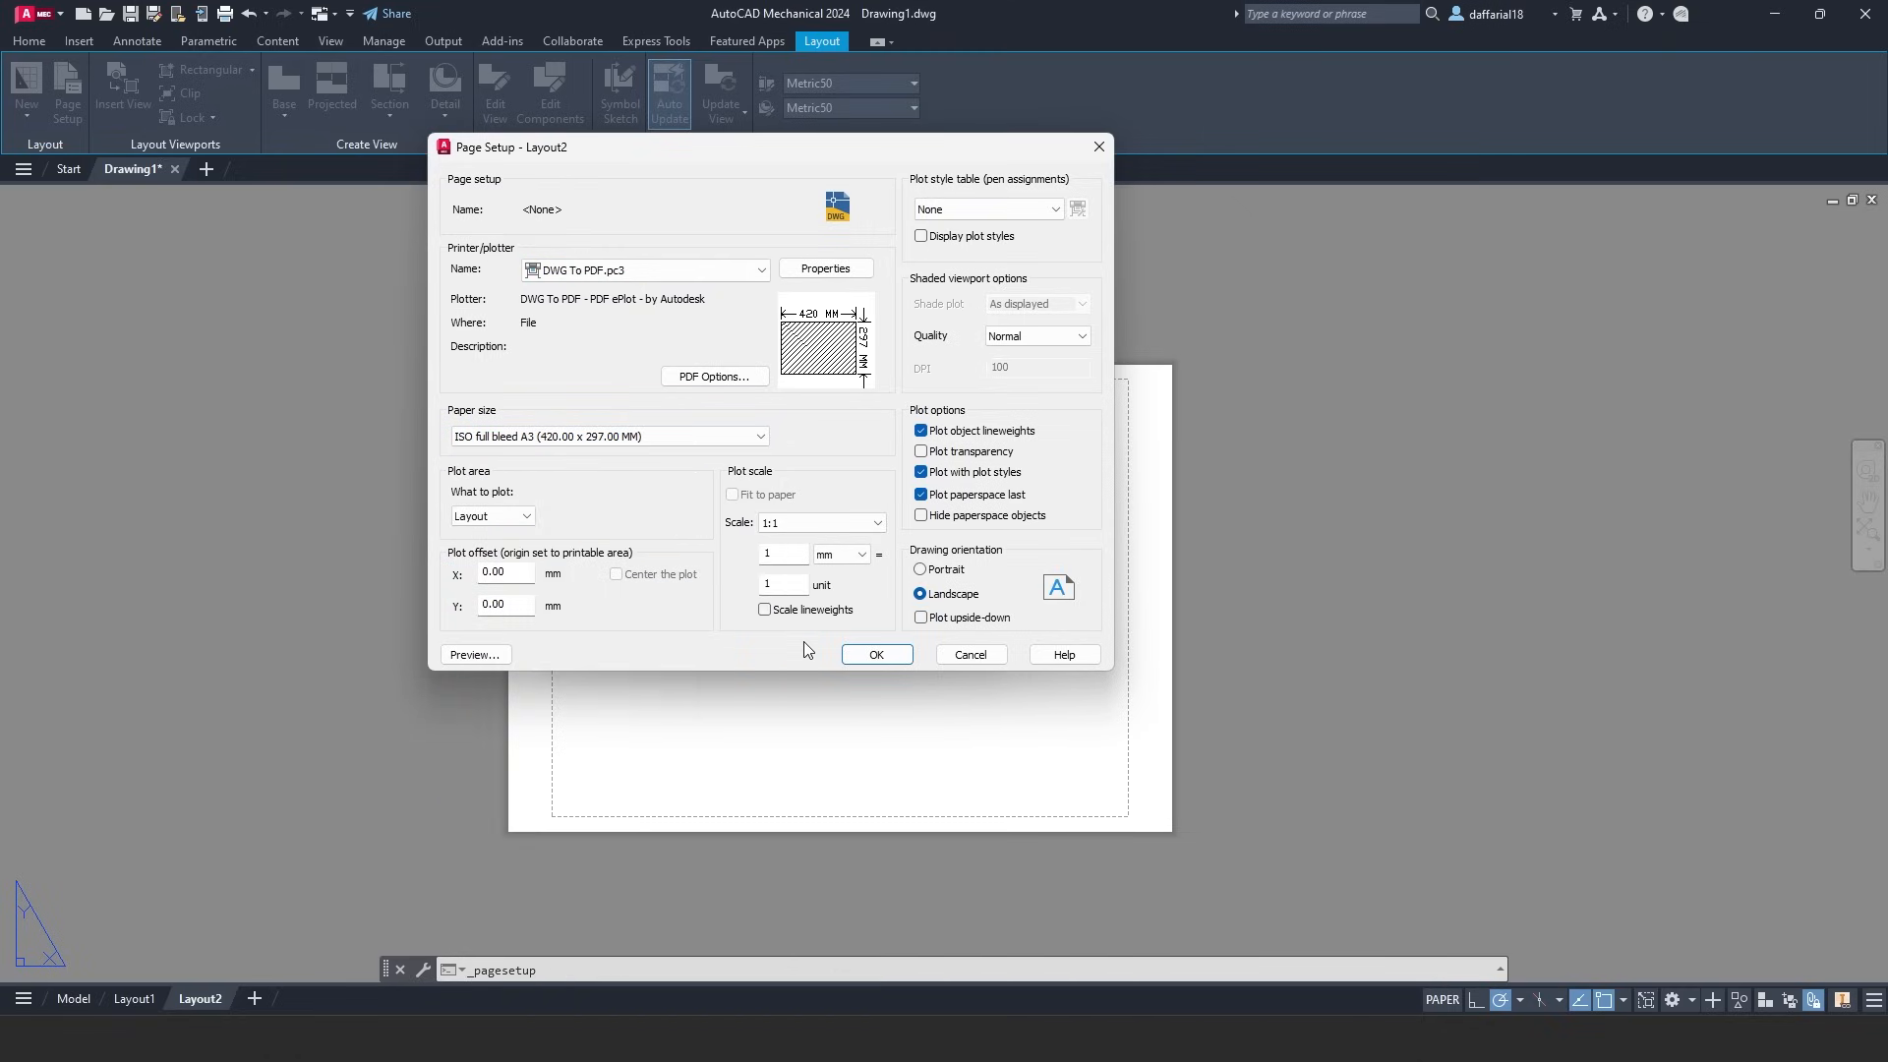
click(873, 655)
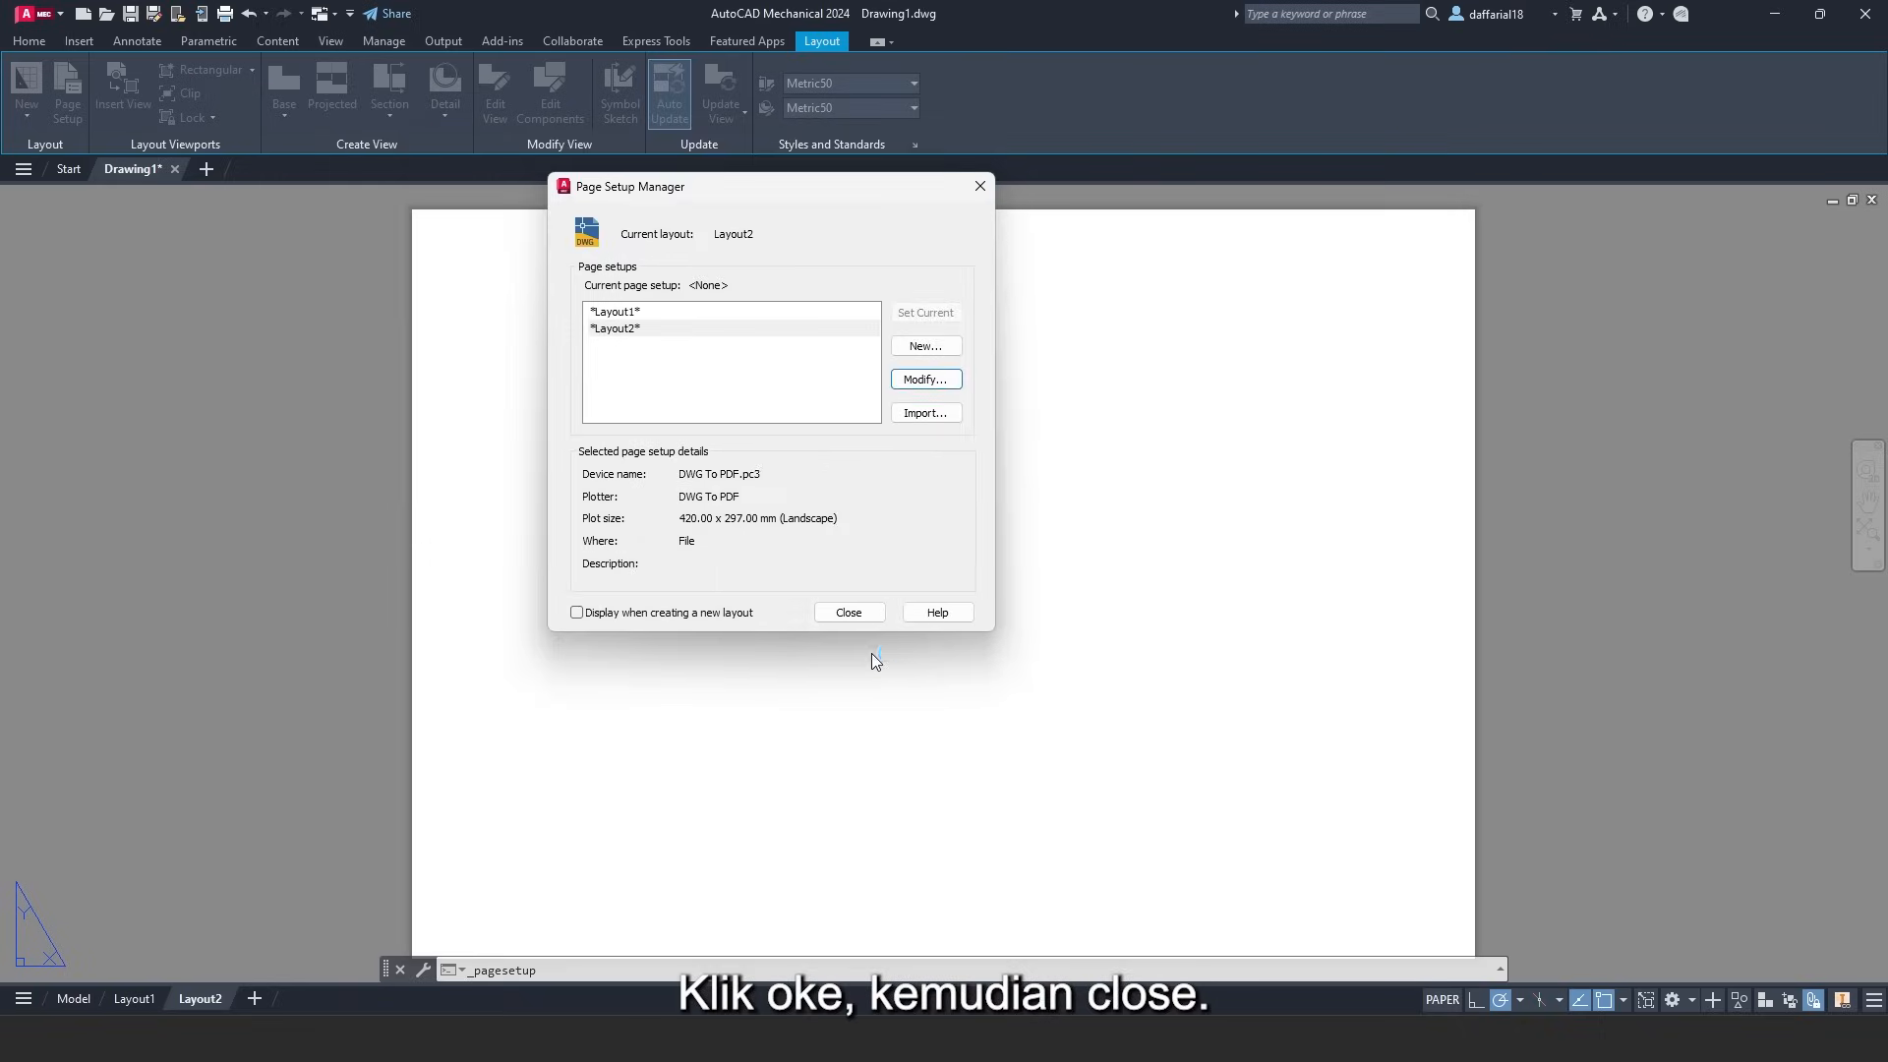
click(861, 613)
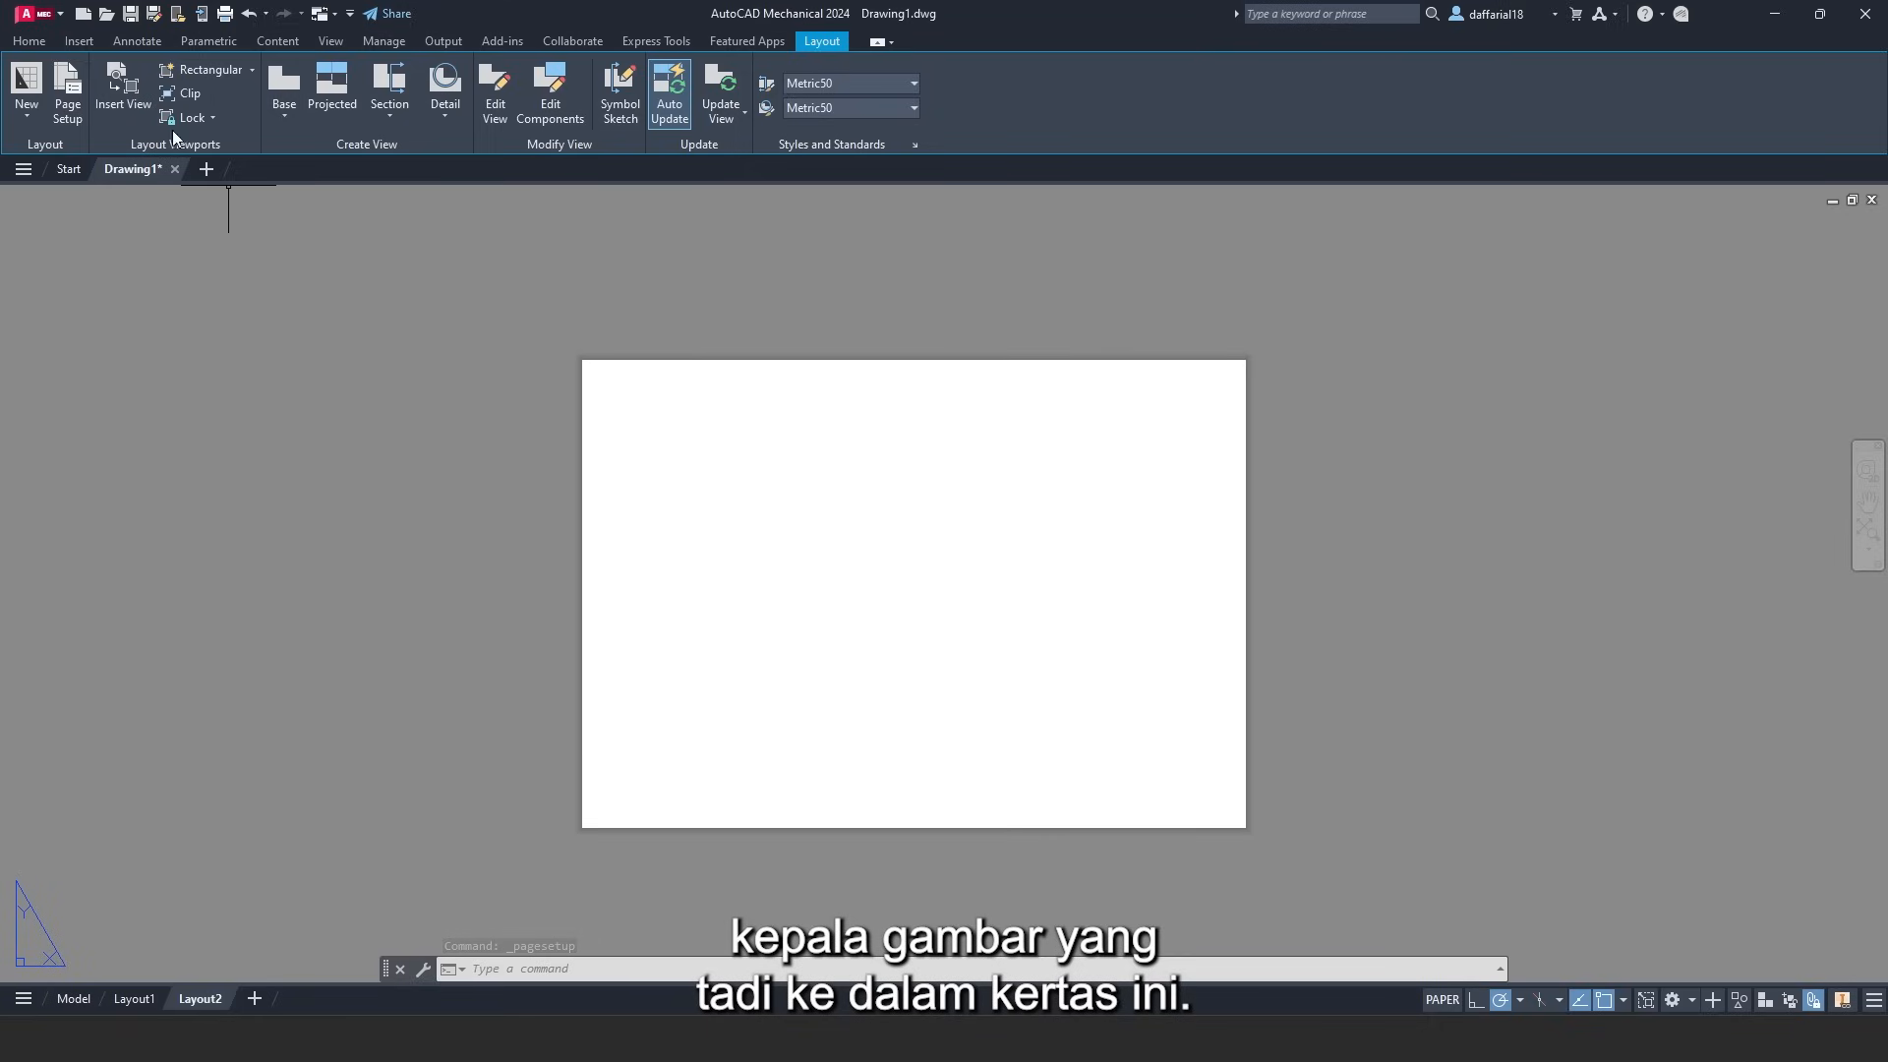
- Insert the TITLE BLOCK at 0,0 on Layout2, skipping attribute entry for now
click(84, 45)
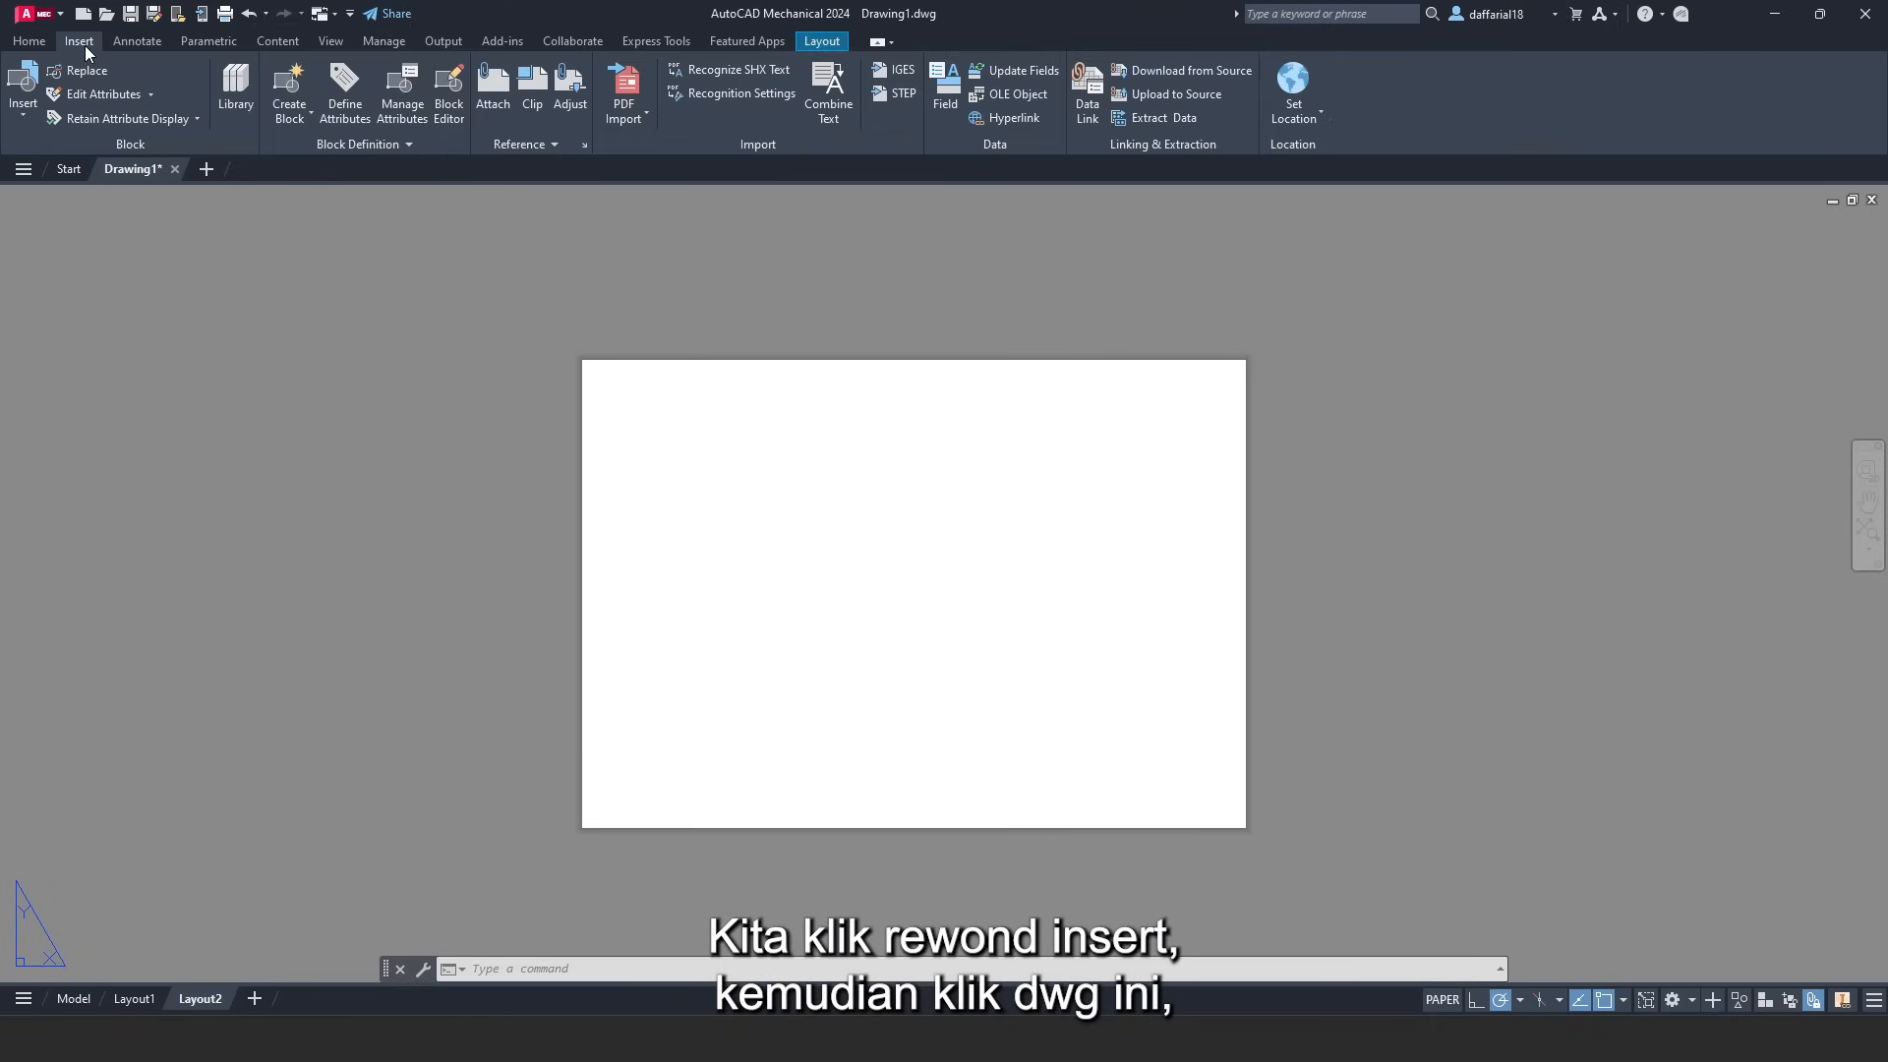
click(22, 112)
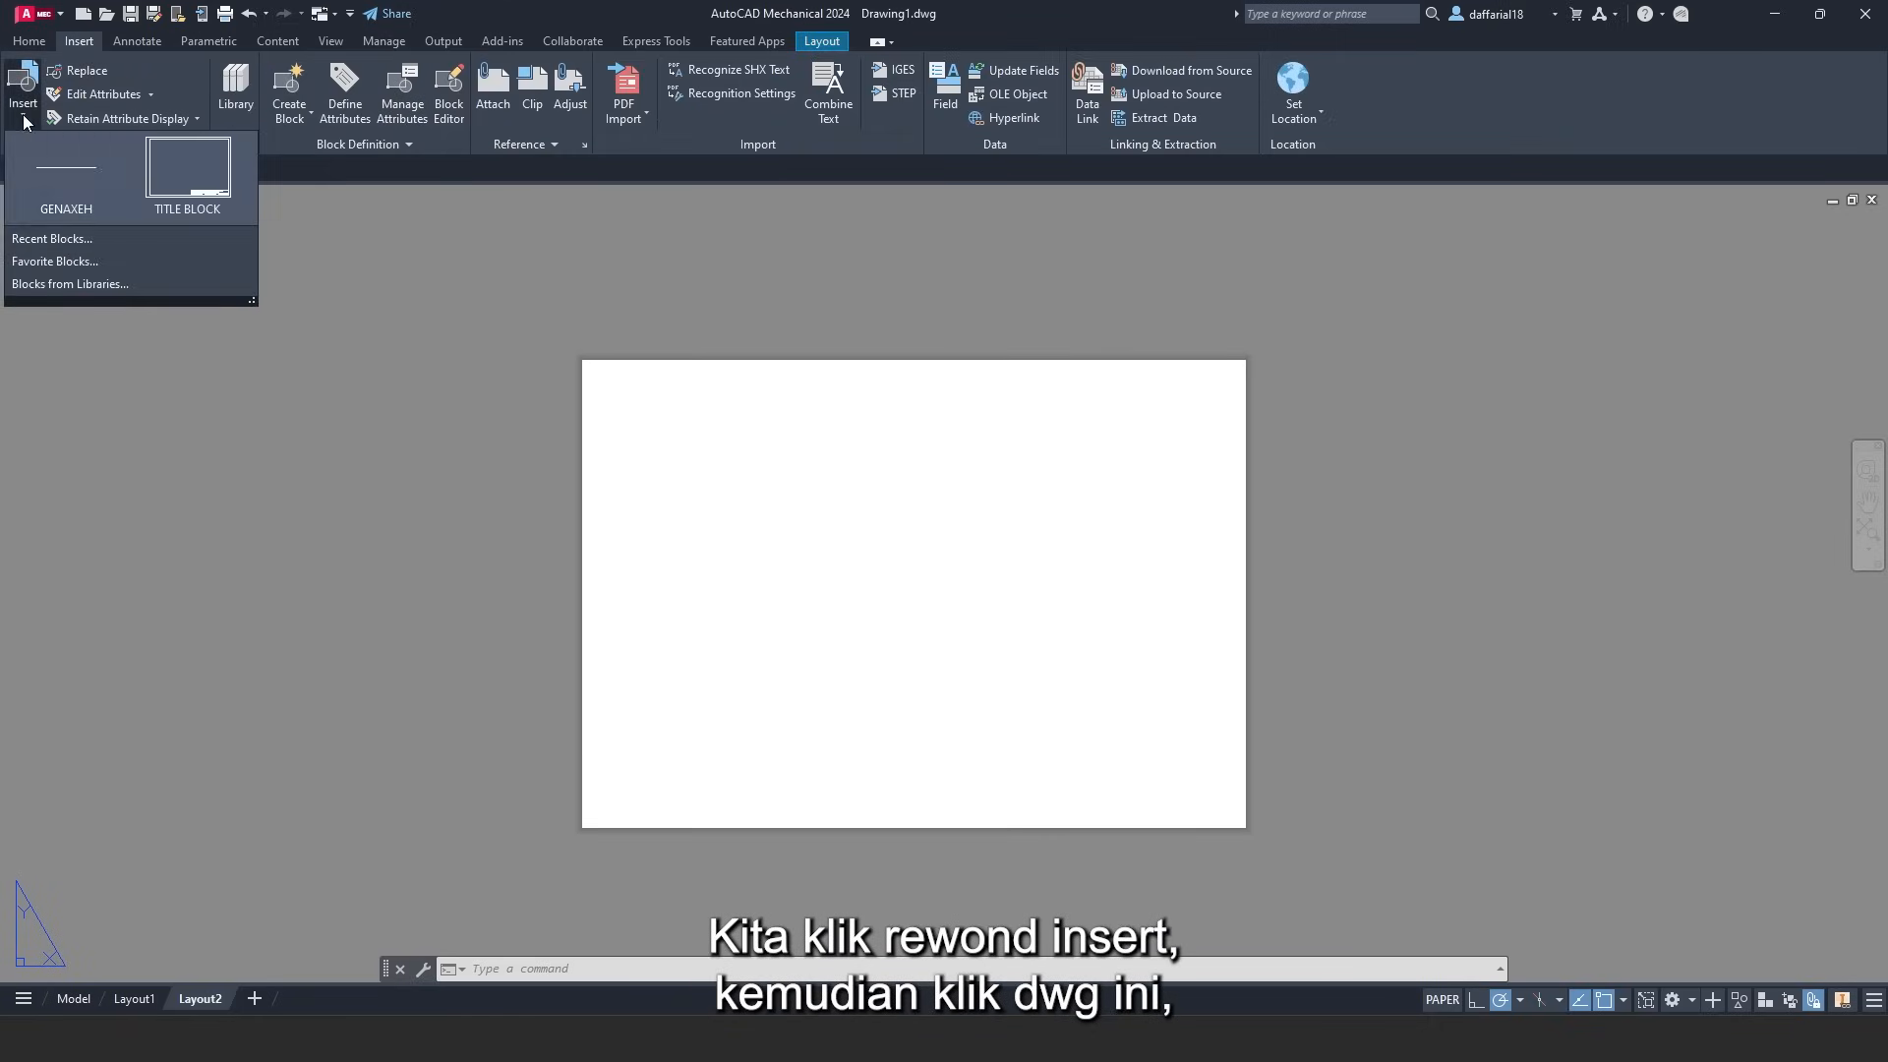
click(198, 197)
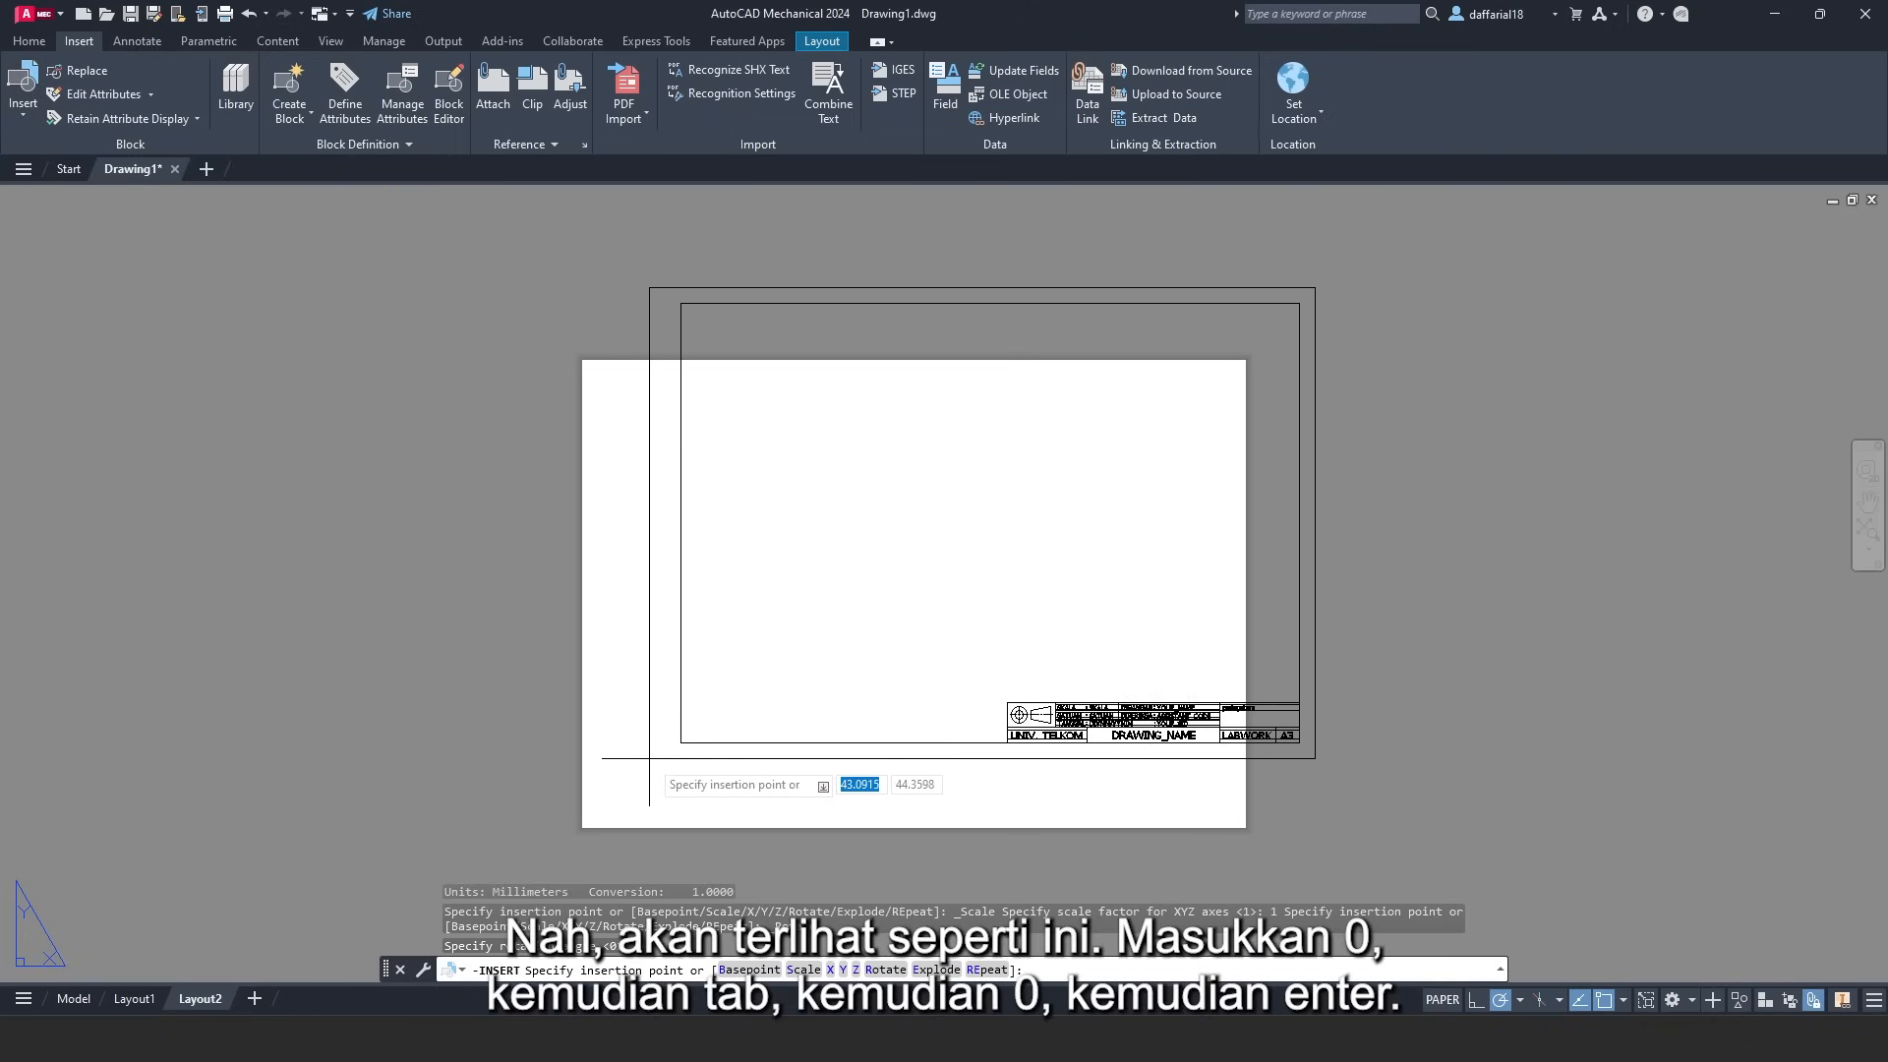
text(0)
key(Tab)
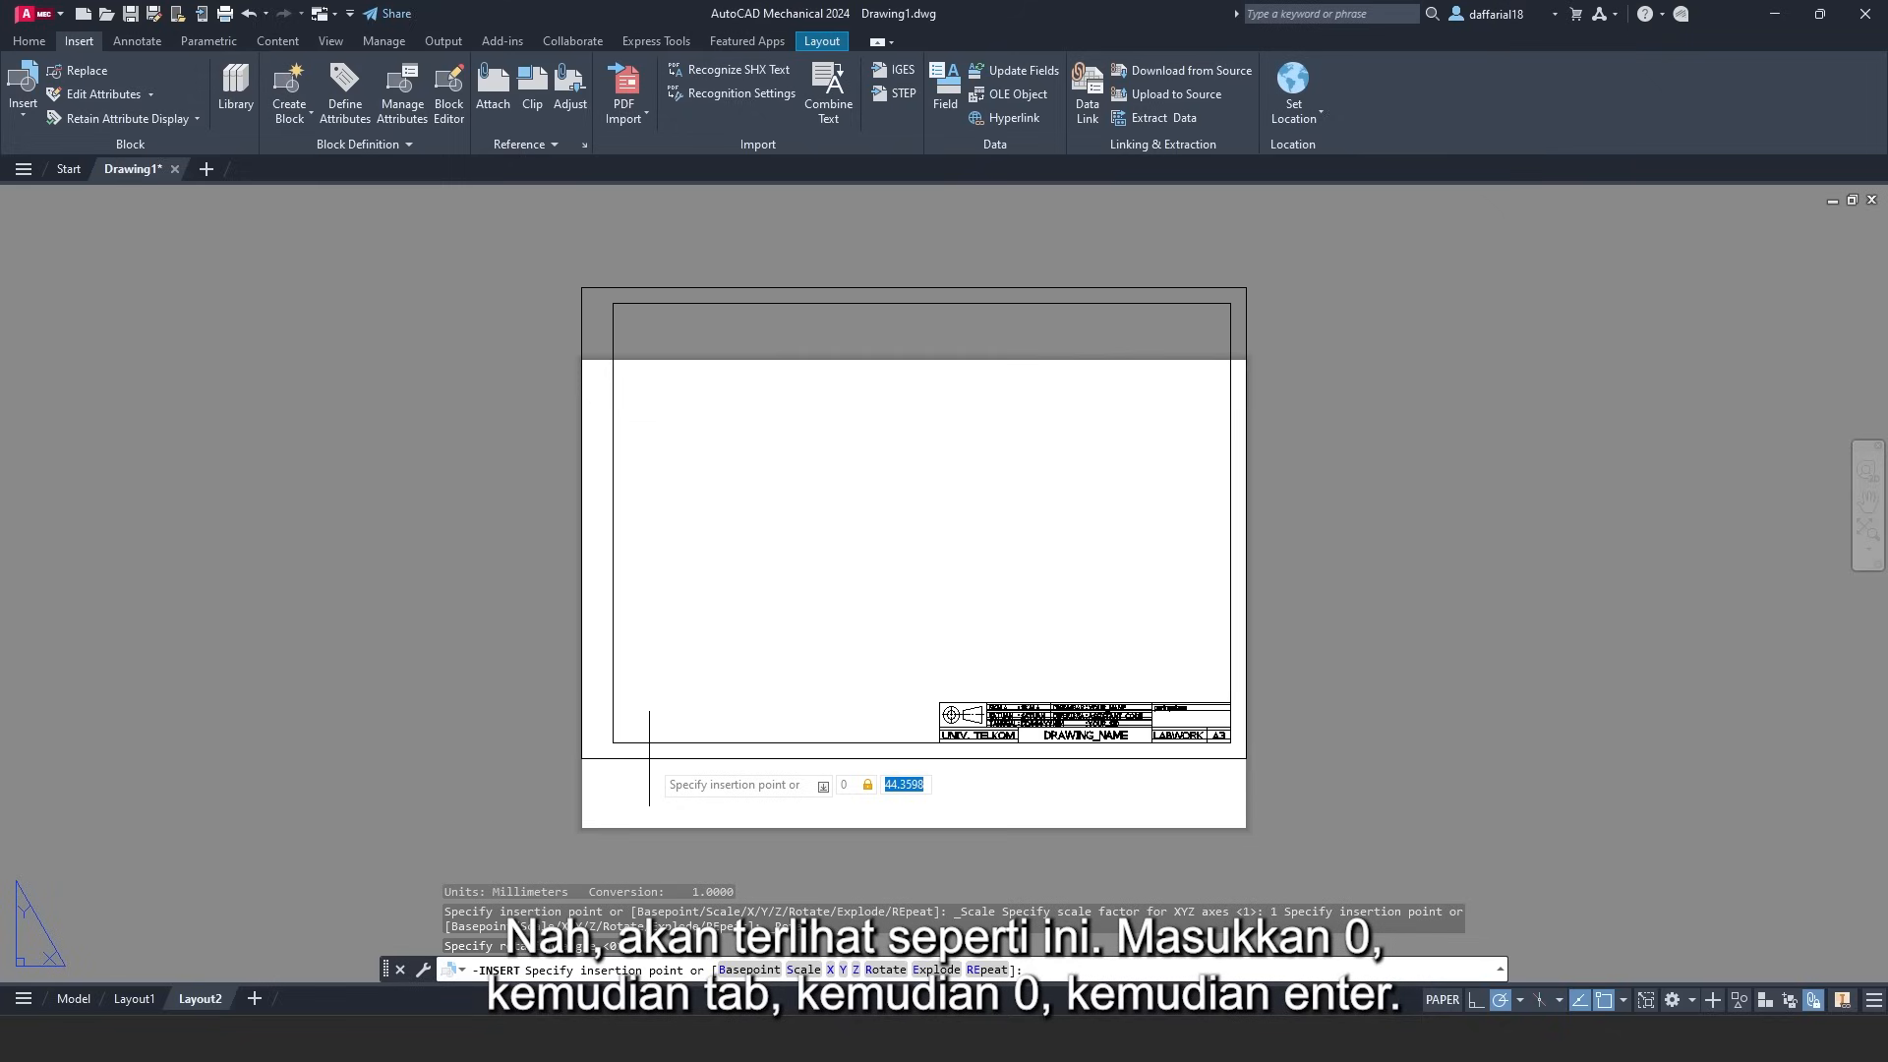
text(0)
key(Return)
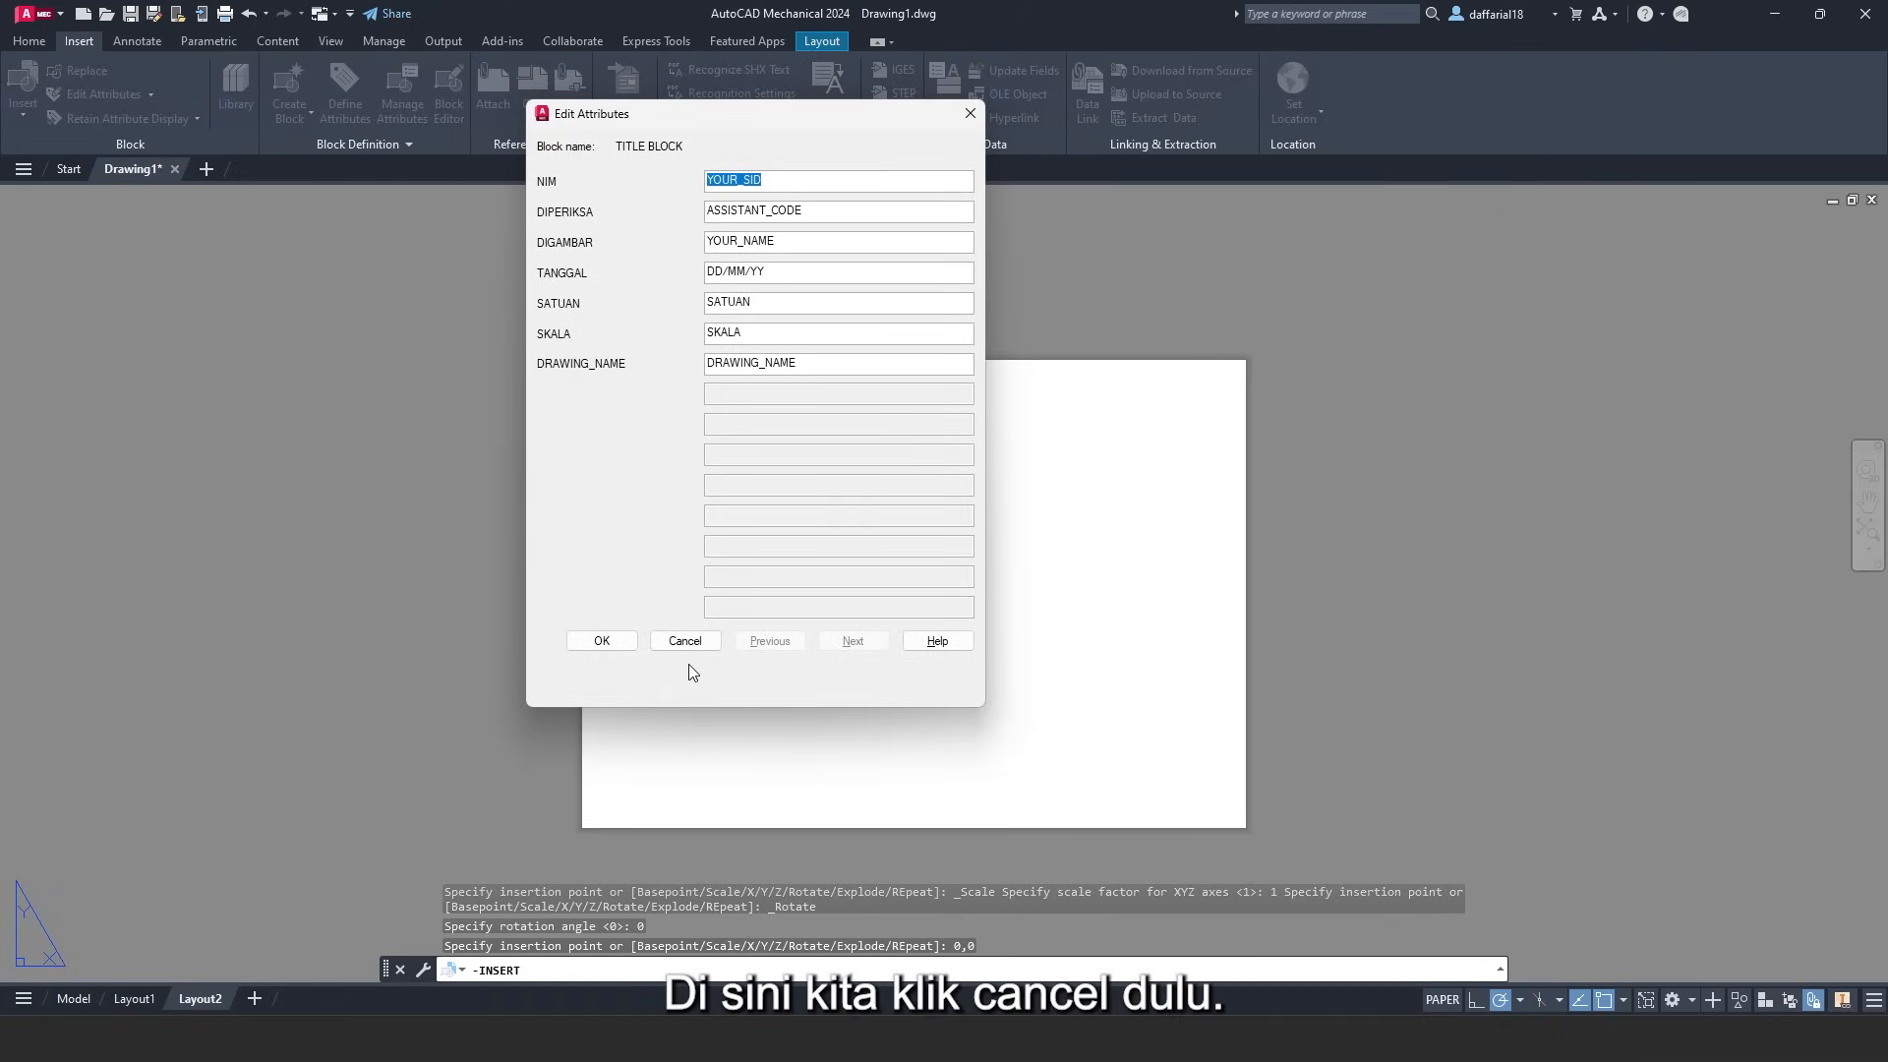
click(685, 640)
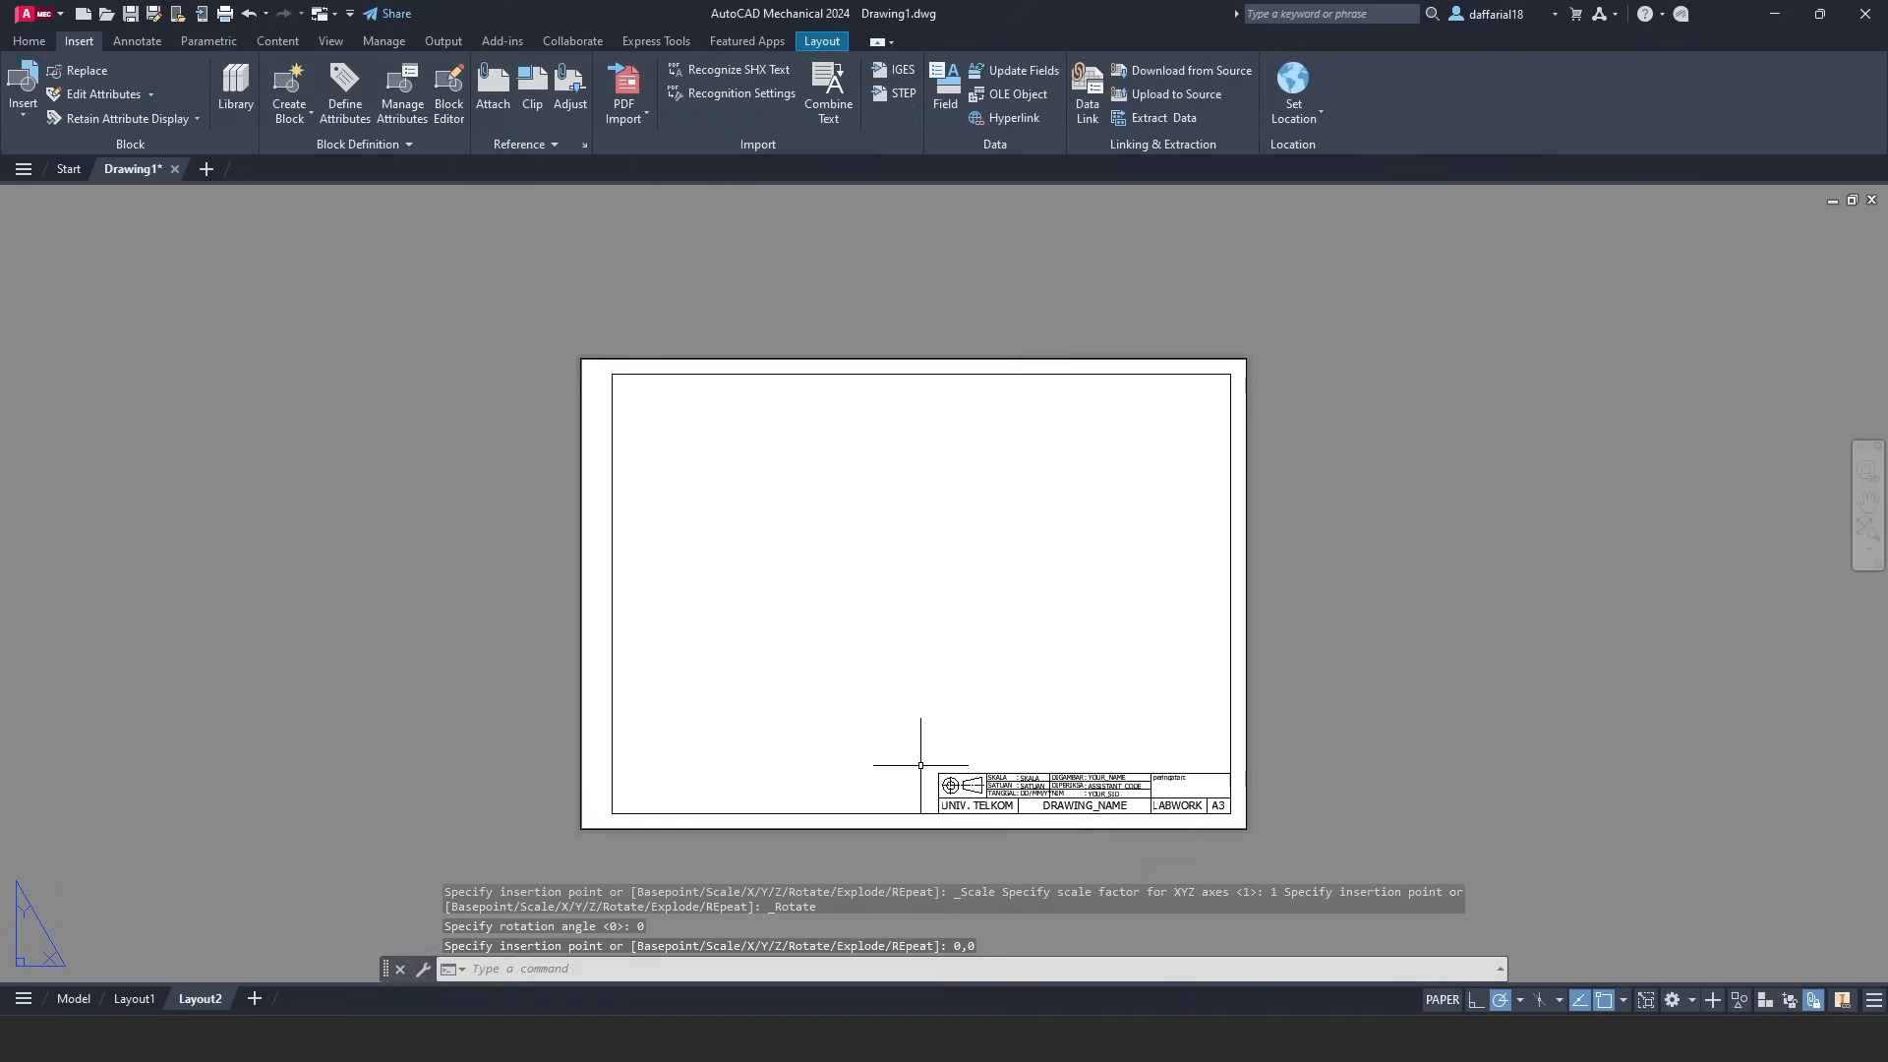
scroll(1001, 808, up, 4)
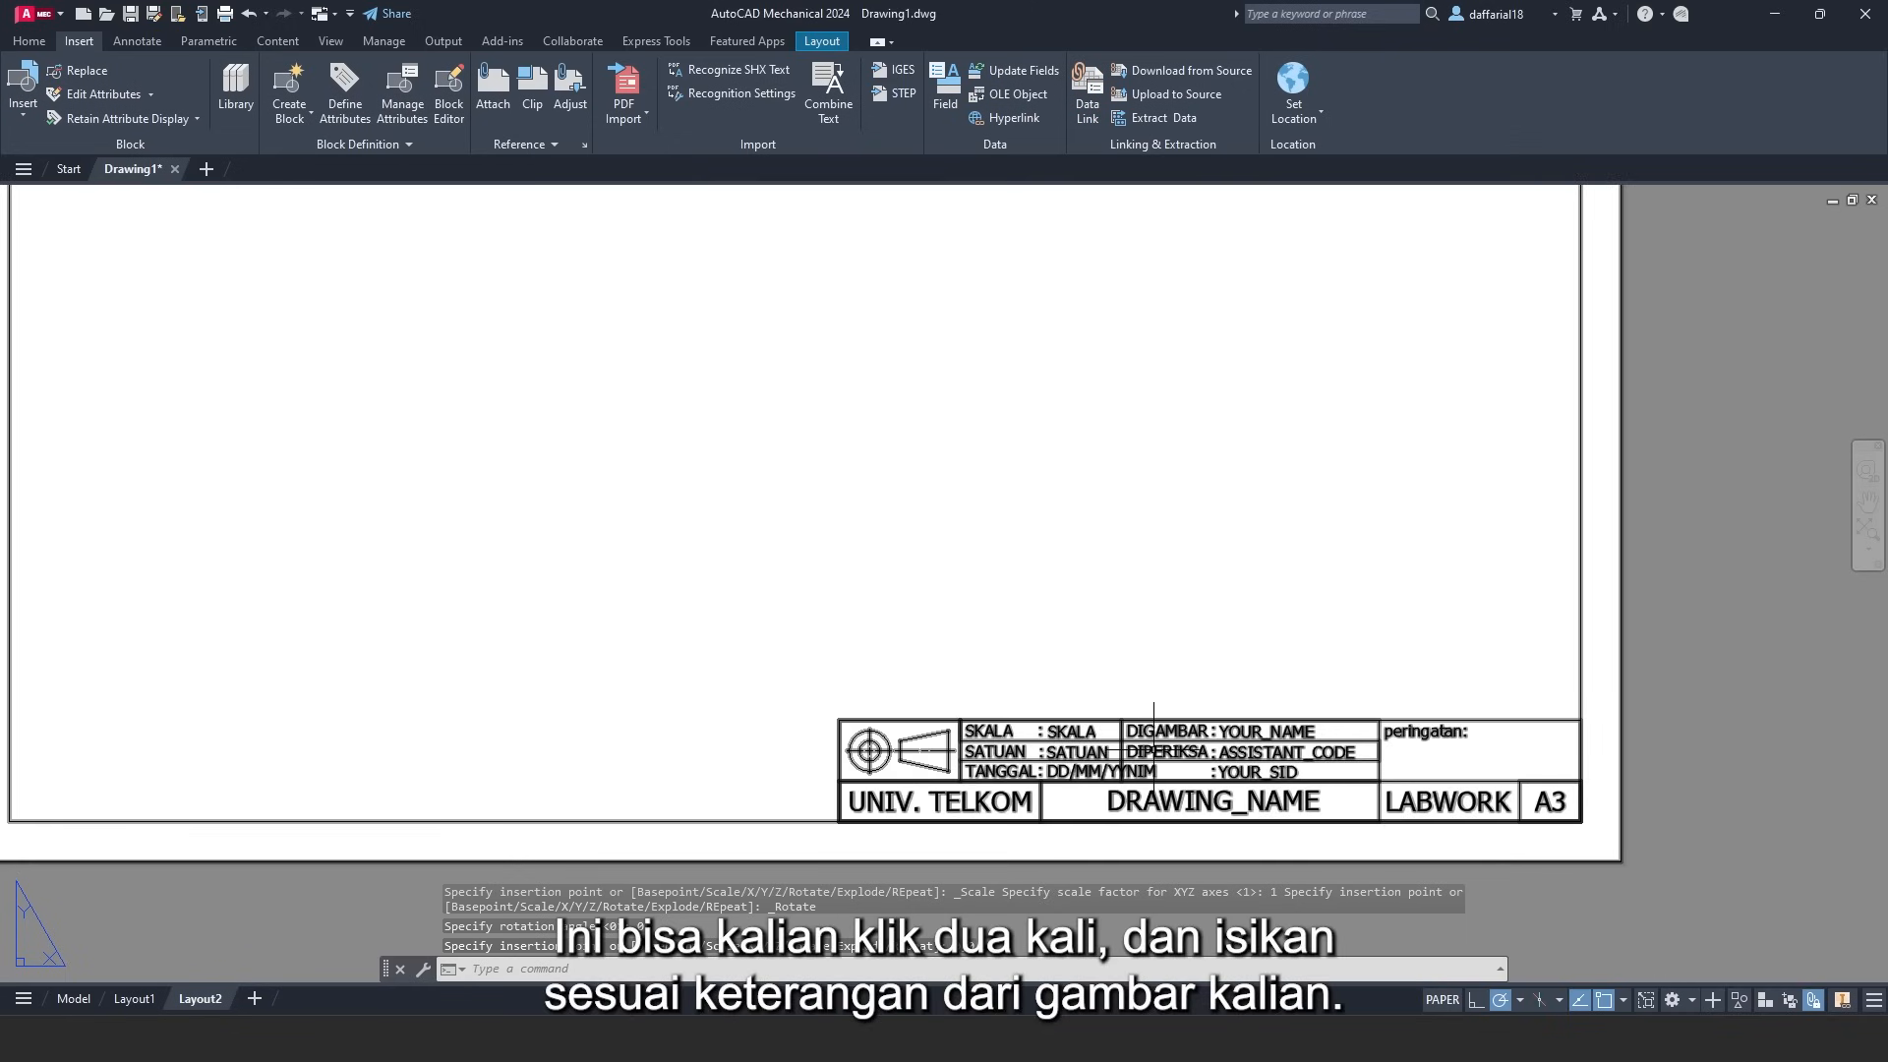
- Enter the student ID, checker's initials, drafter's name and date 19/02/24 in Layout2's title block
double_click(1153, 765)
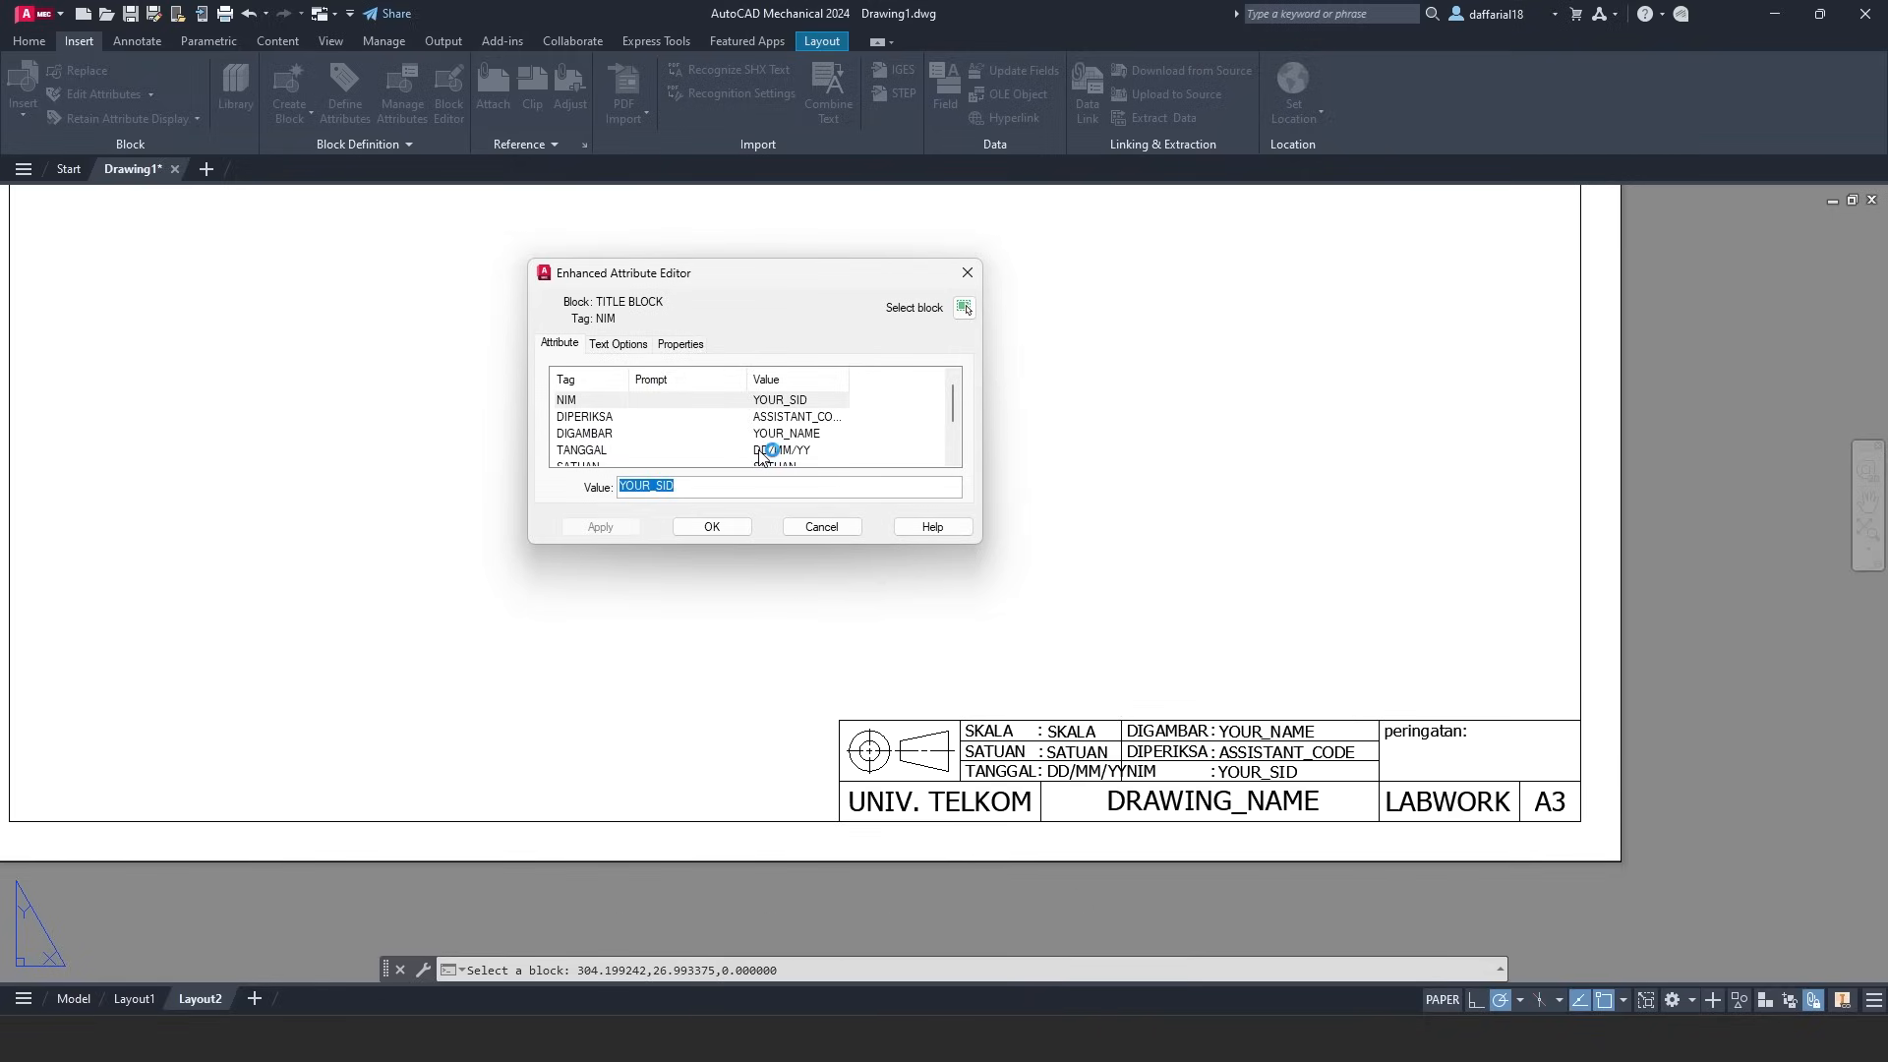
key(Return)
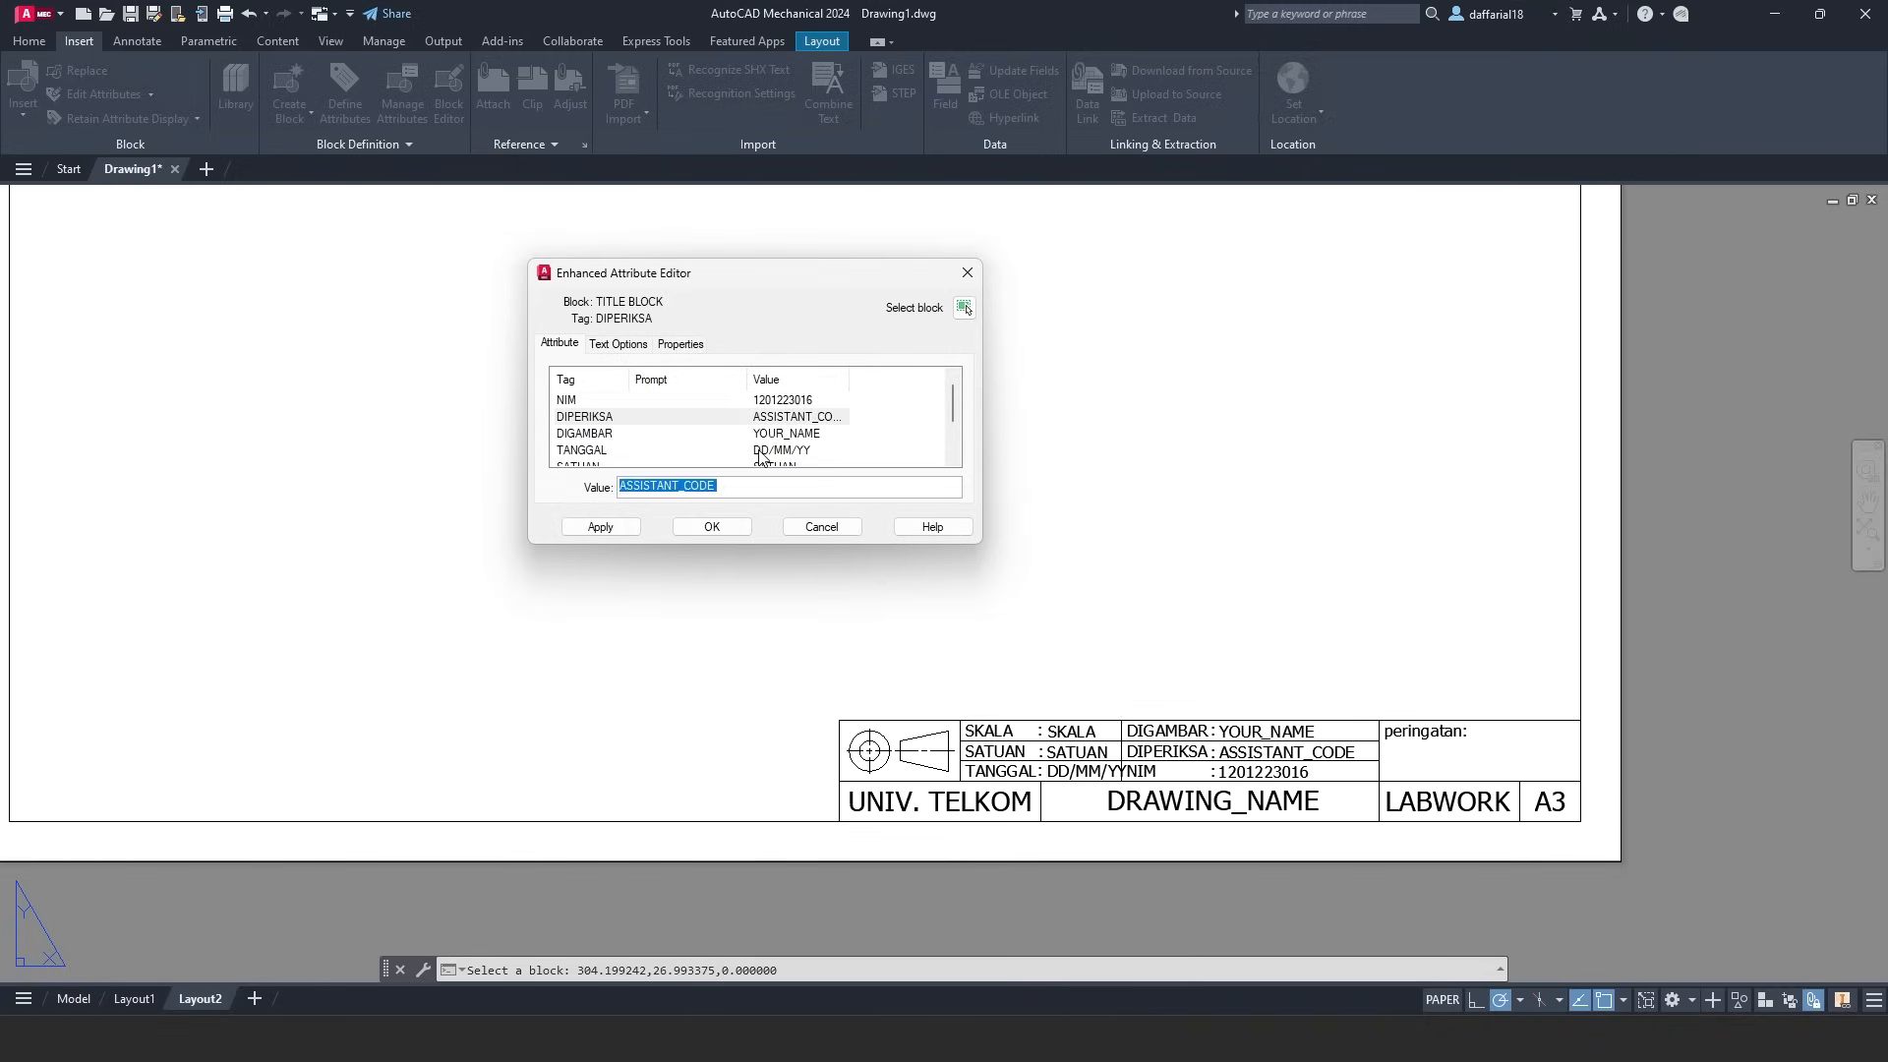
text(GDRL)
key(Return)
key(Return)
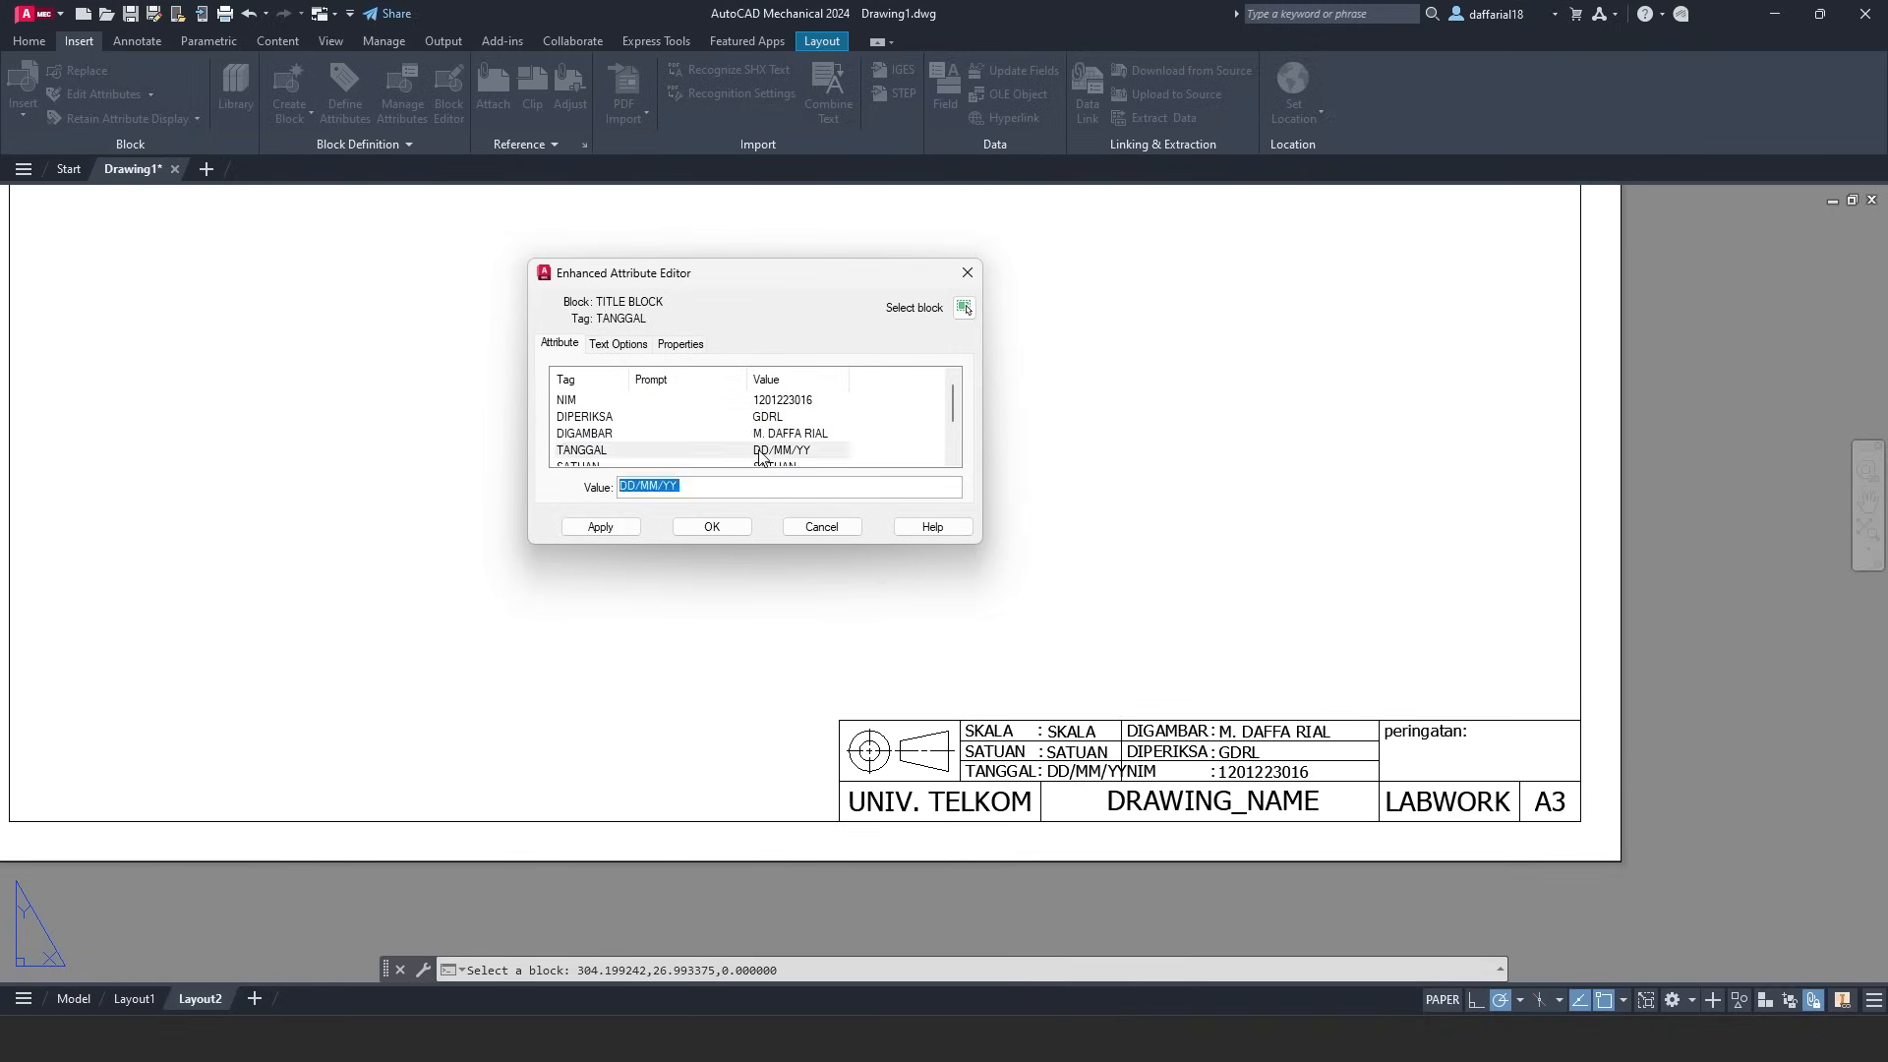
text(19/02/24)
key(Return)
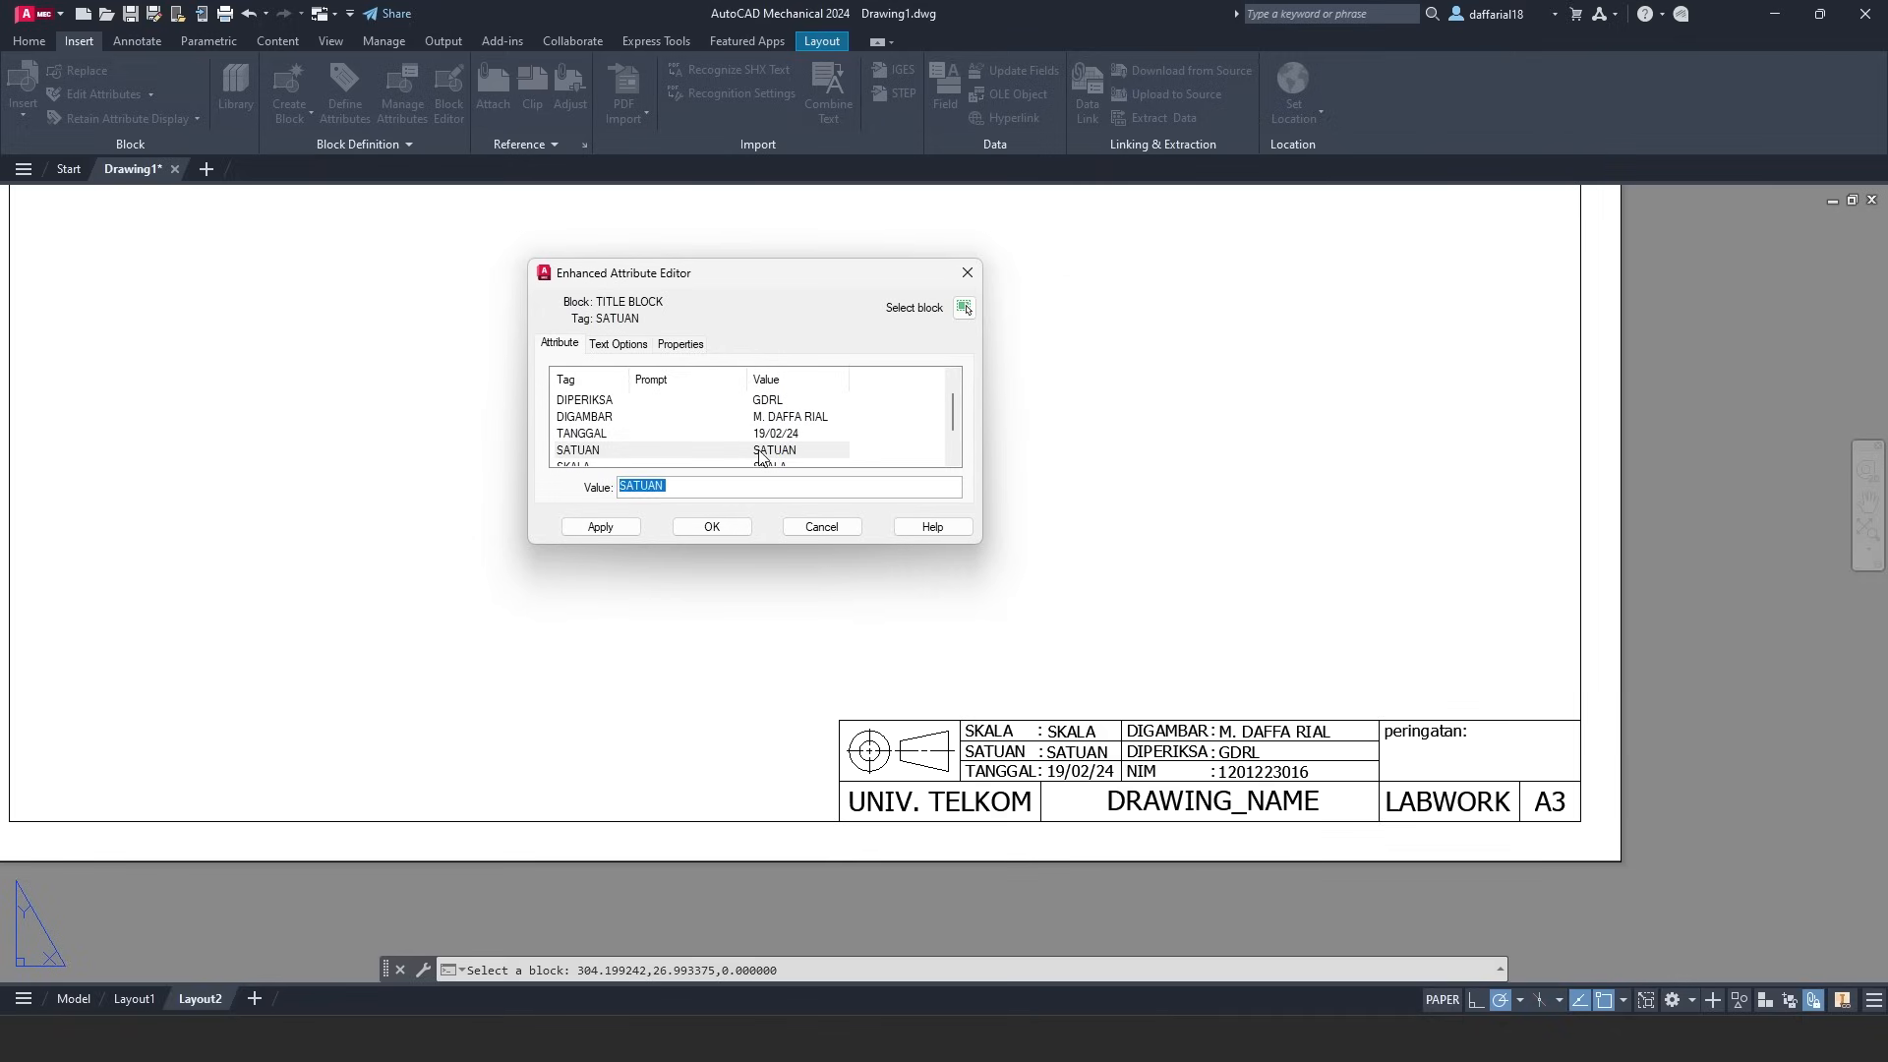
- Set units to mm, scale to 1 : 1 and drawing name to HOLDER, then apply
text(mm)
key(Return)
text(1 : 1)
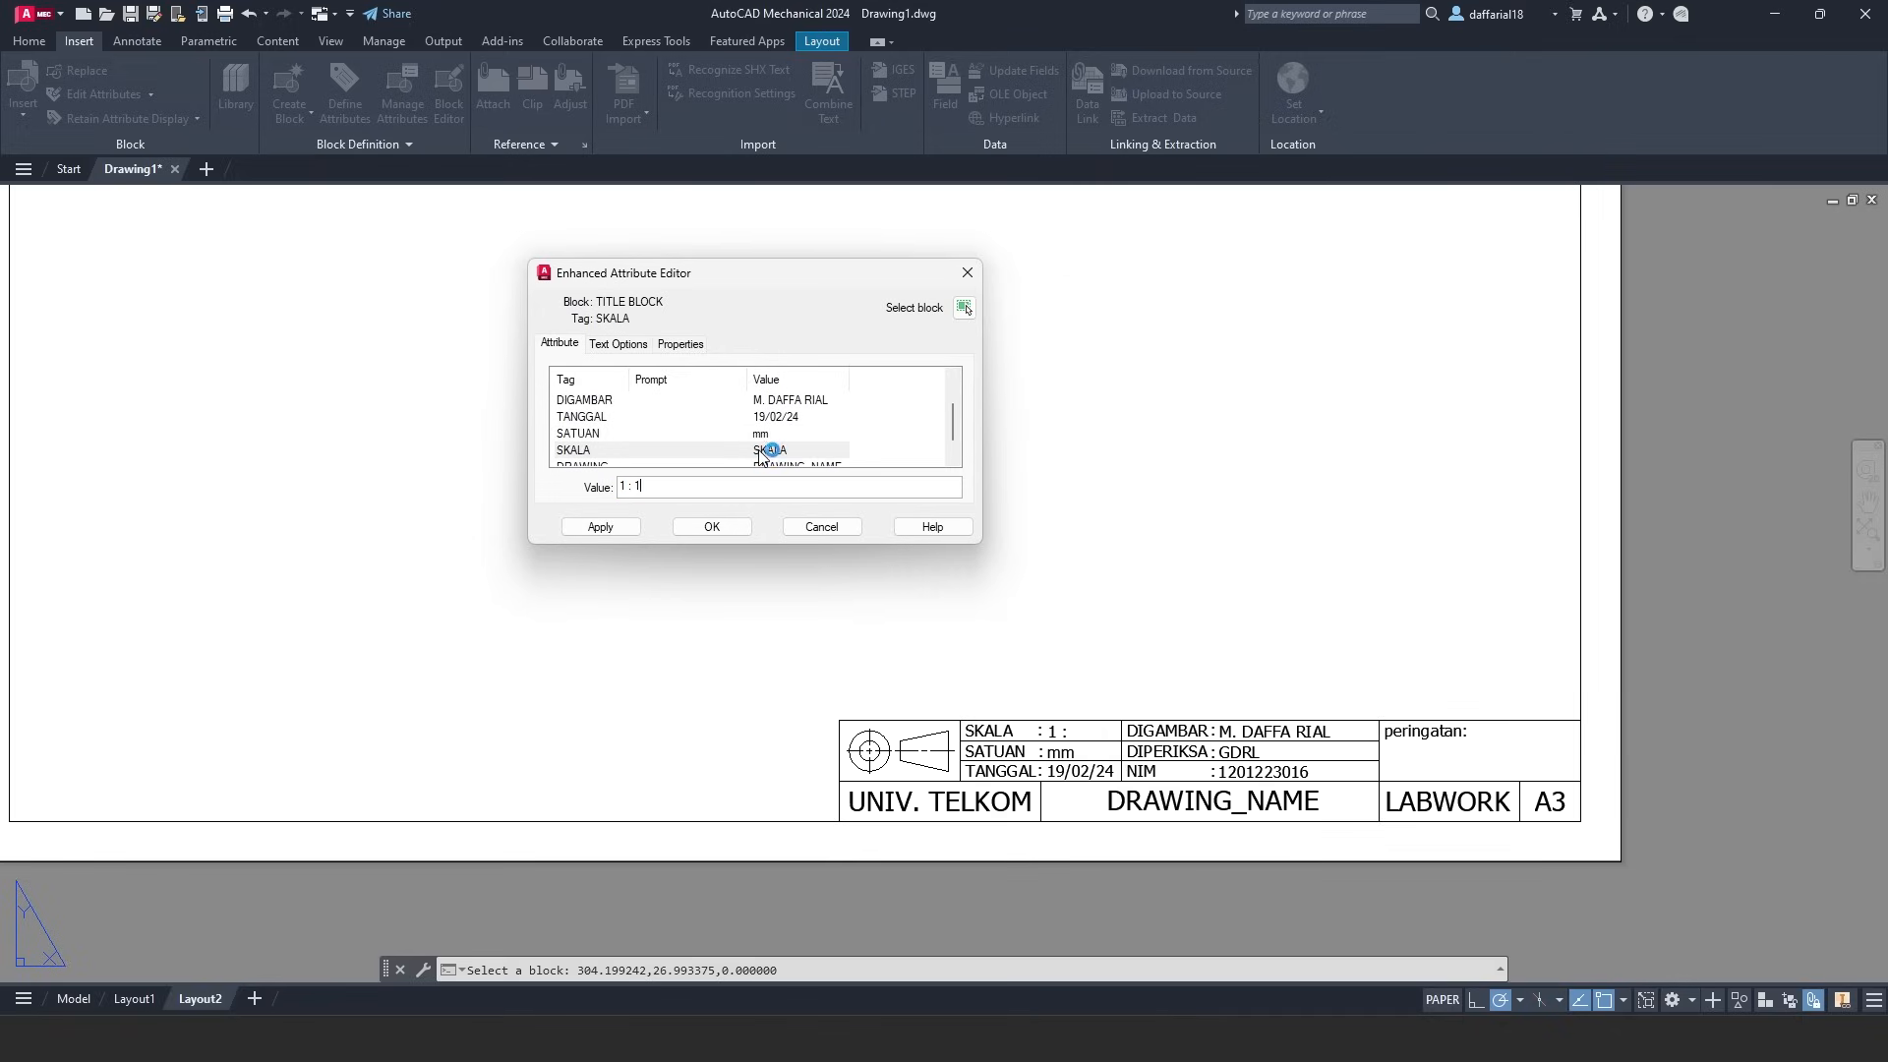
key(Return)
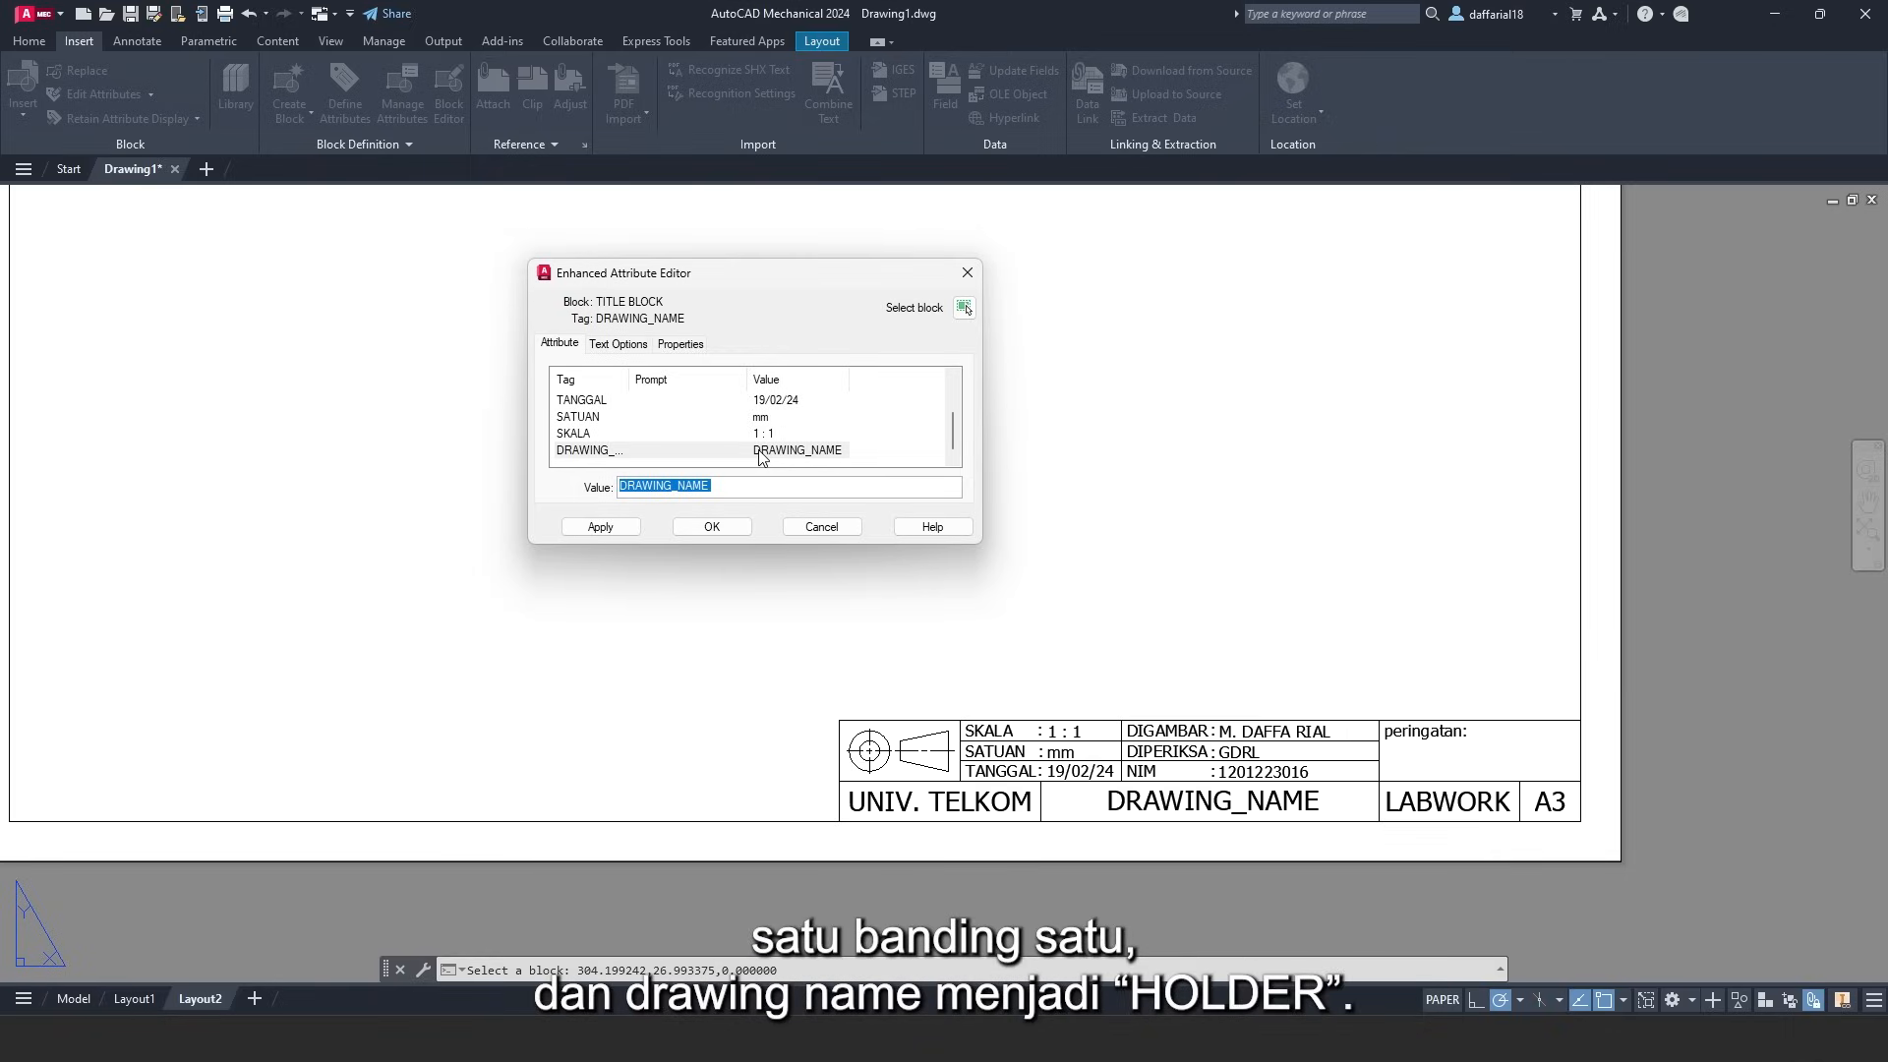
text(HOLDER)
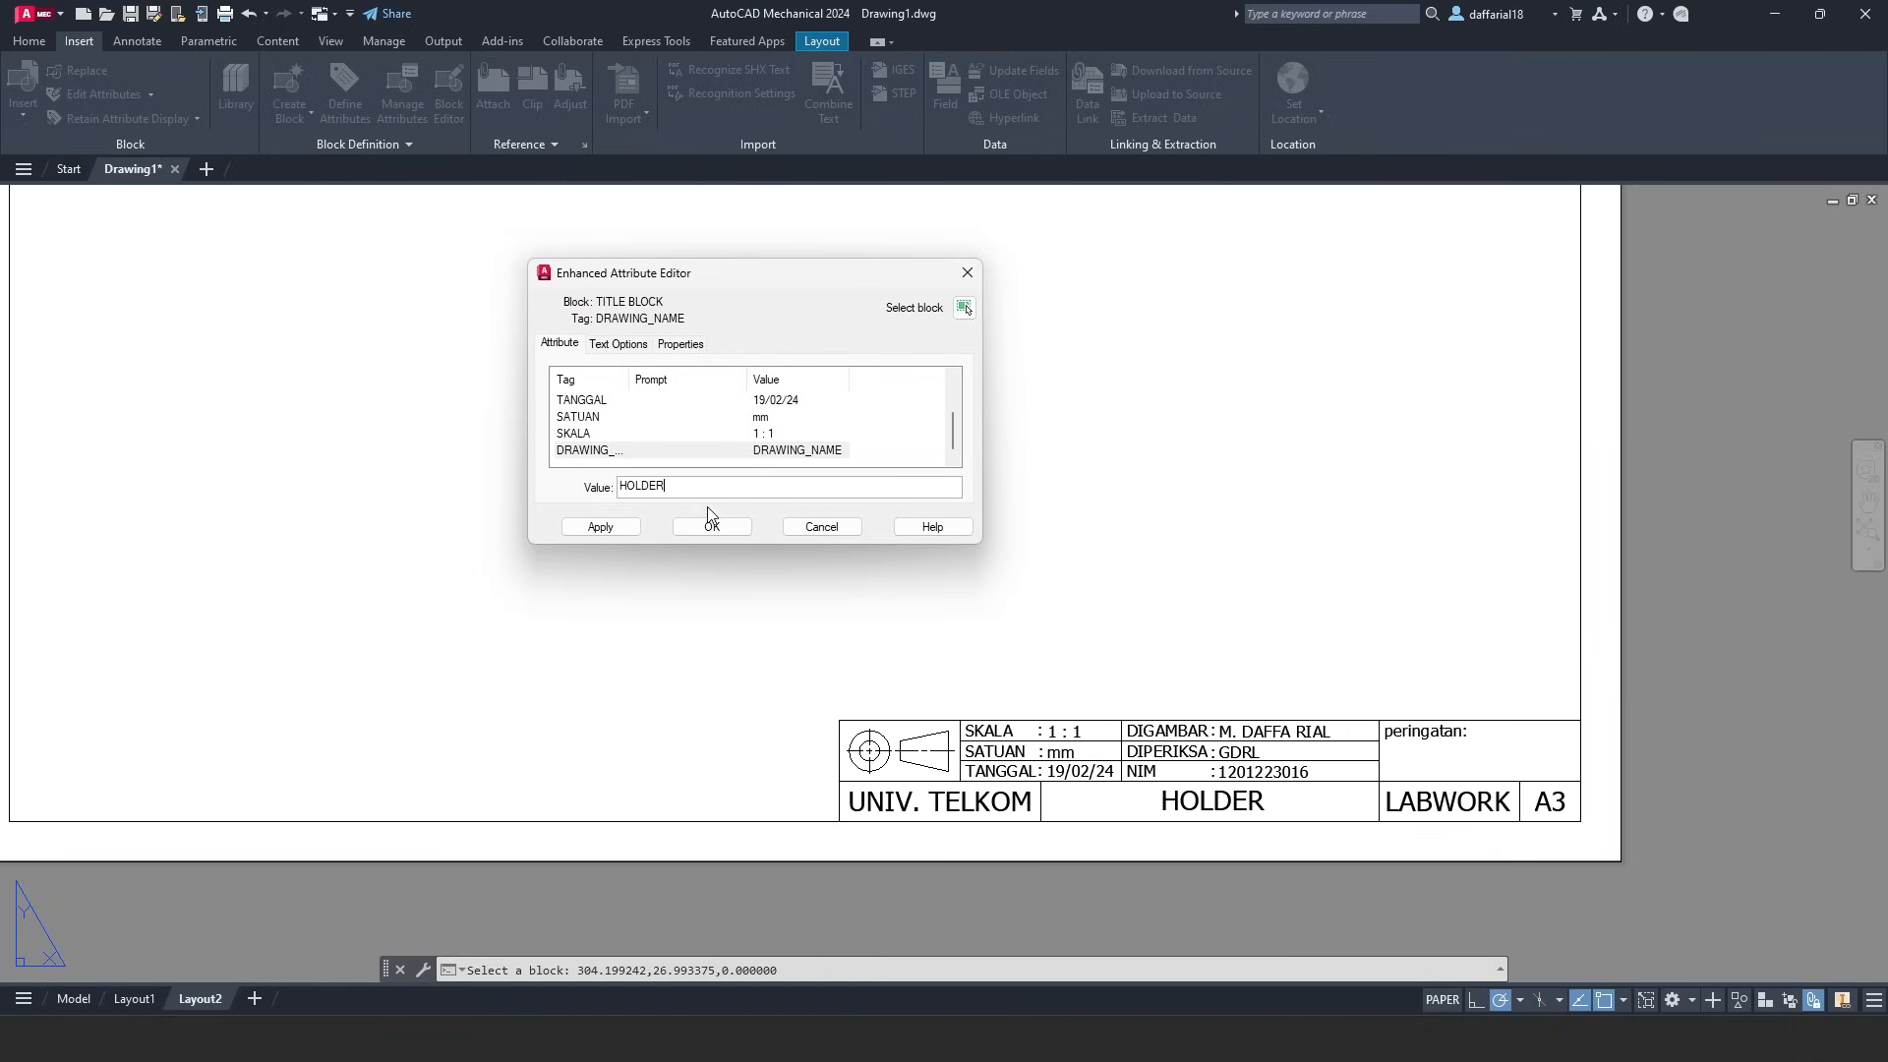
click(600, 527)
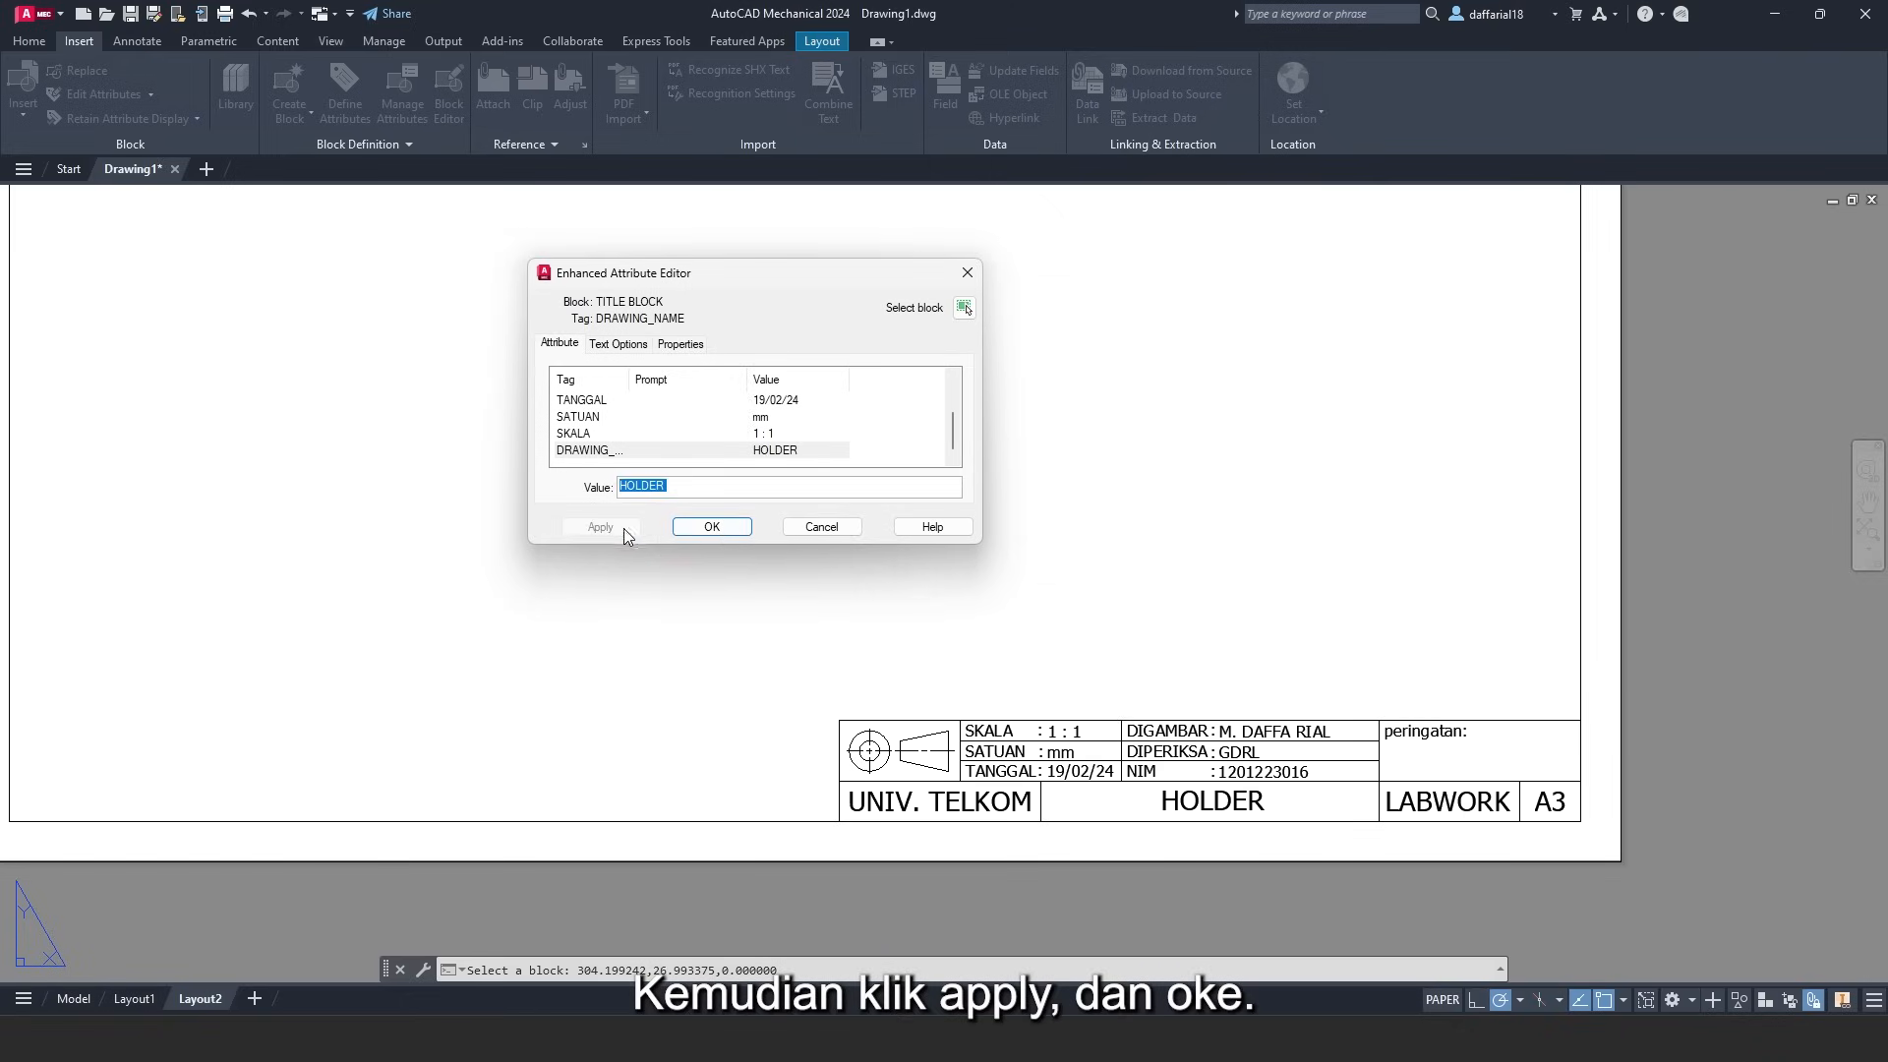
click(712, 527)
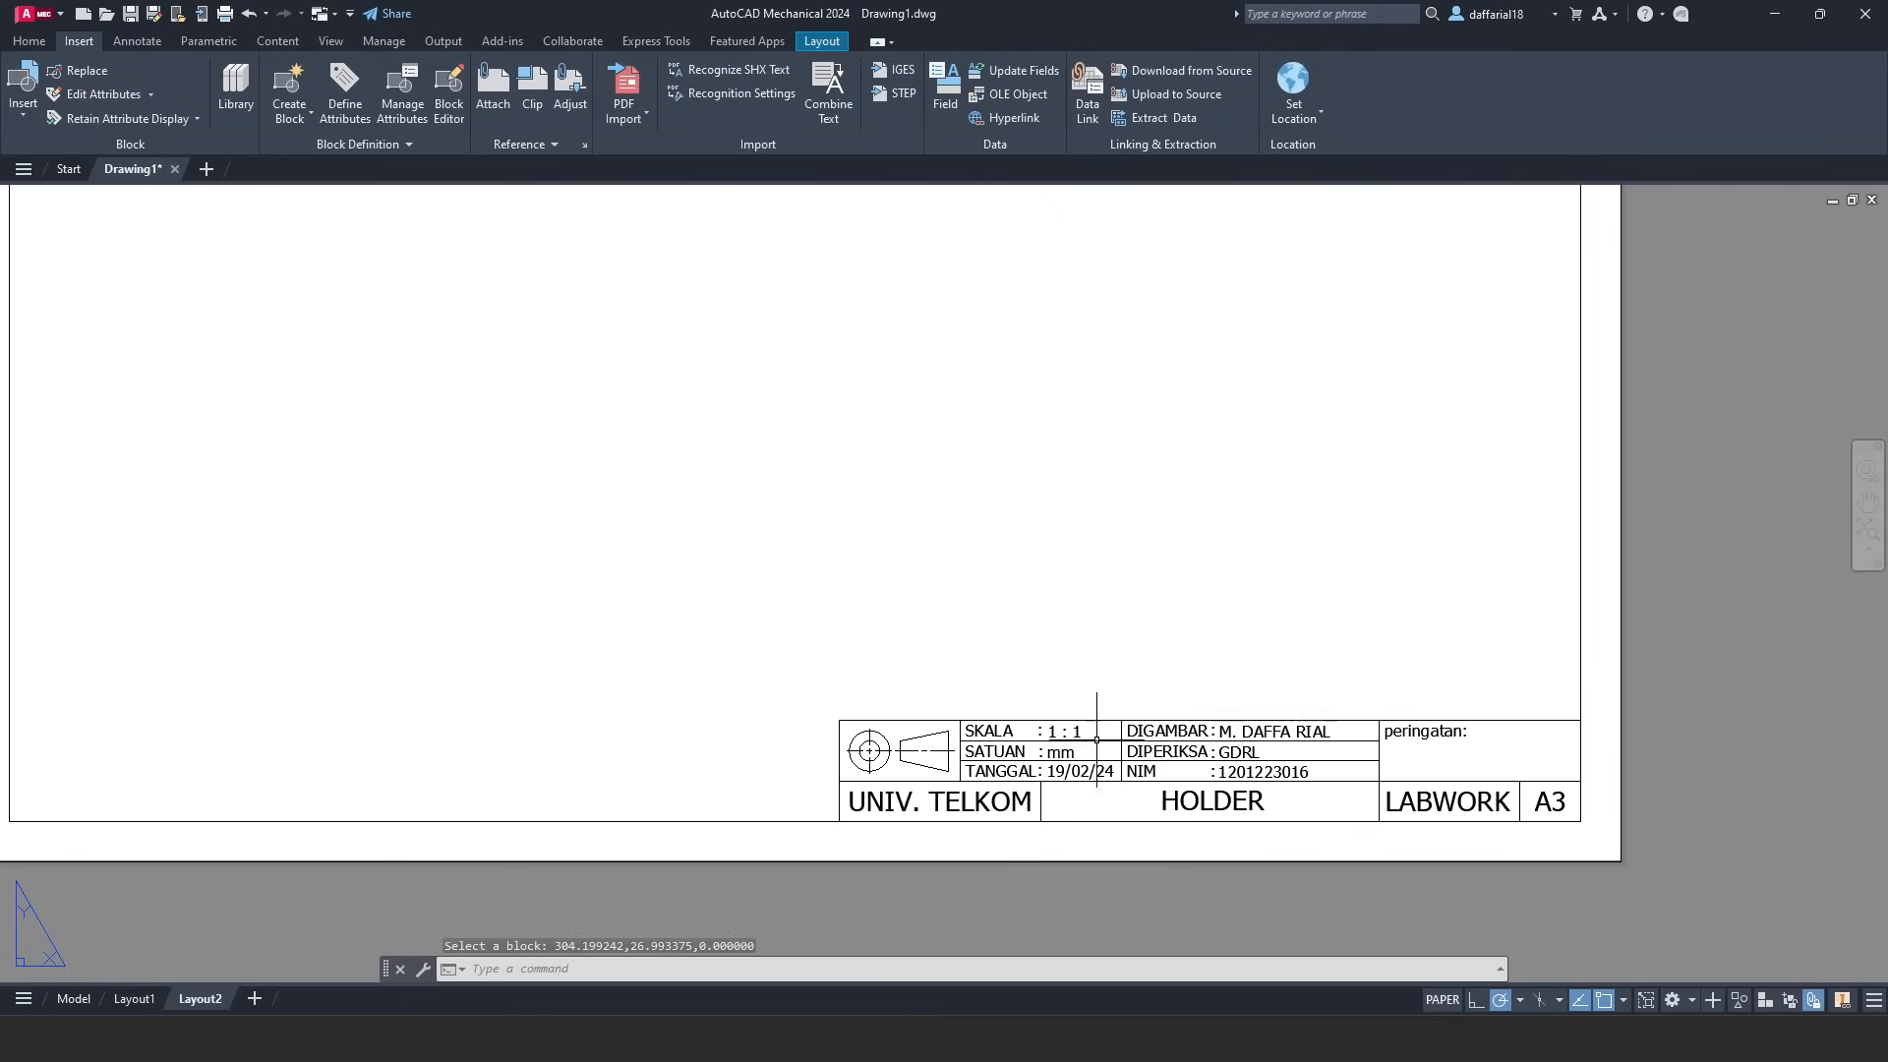
- Zoom to the full A3 sheet and toggle between the PRESS SHAFT and HOLDER layouts, ending on Layout1
scroll(881, 510, down, 3)
middle_drag(919, 699, 922, 692)
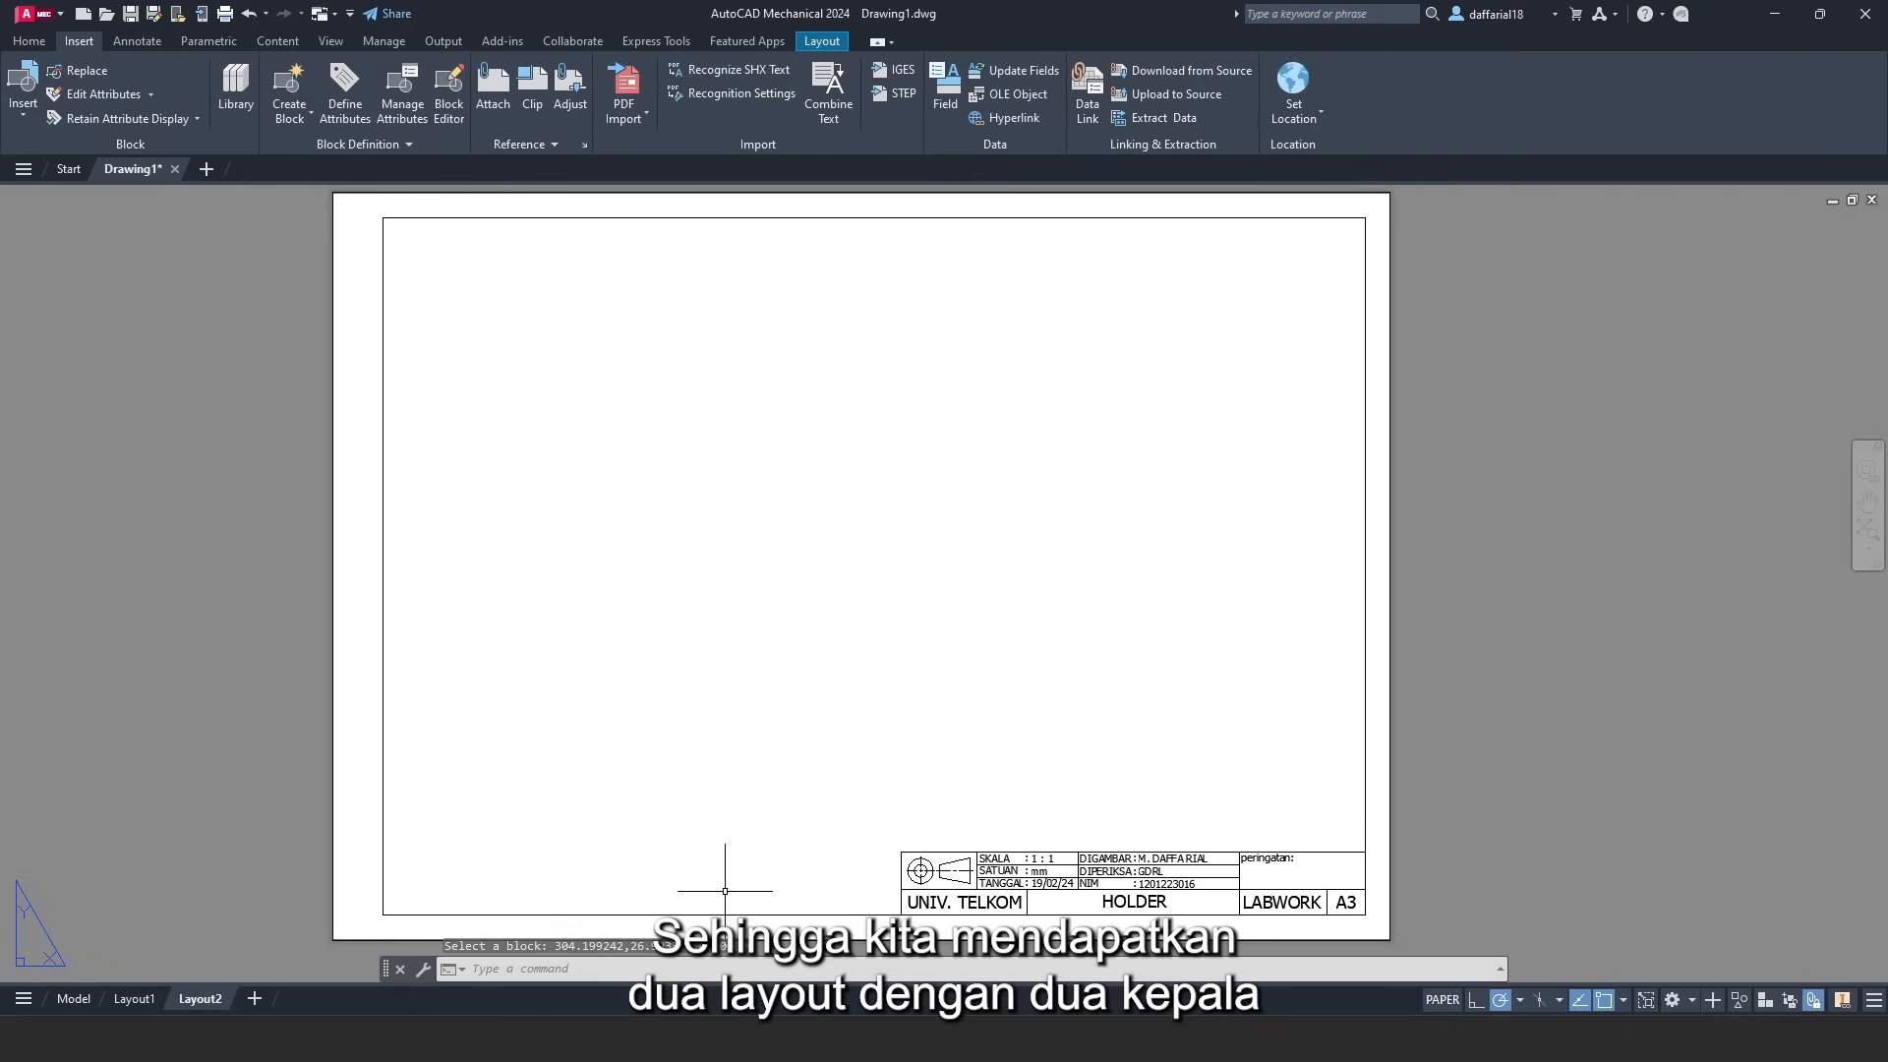
click(135, 997)
click(190, 1000)
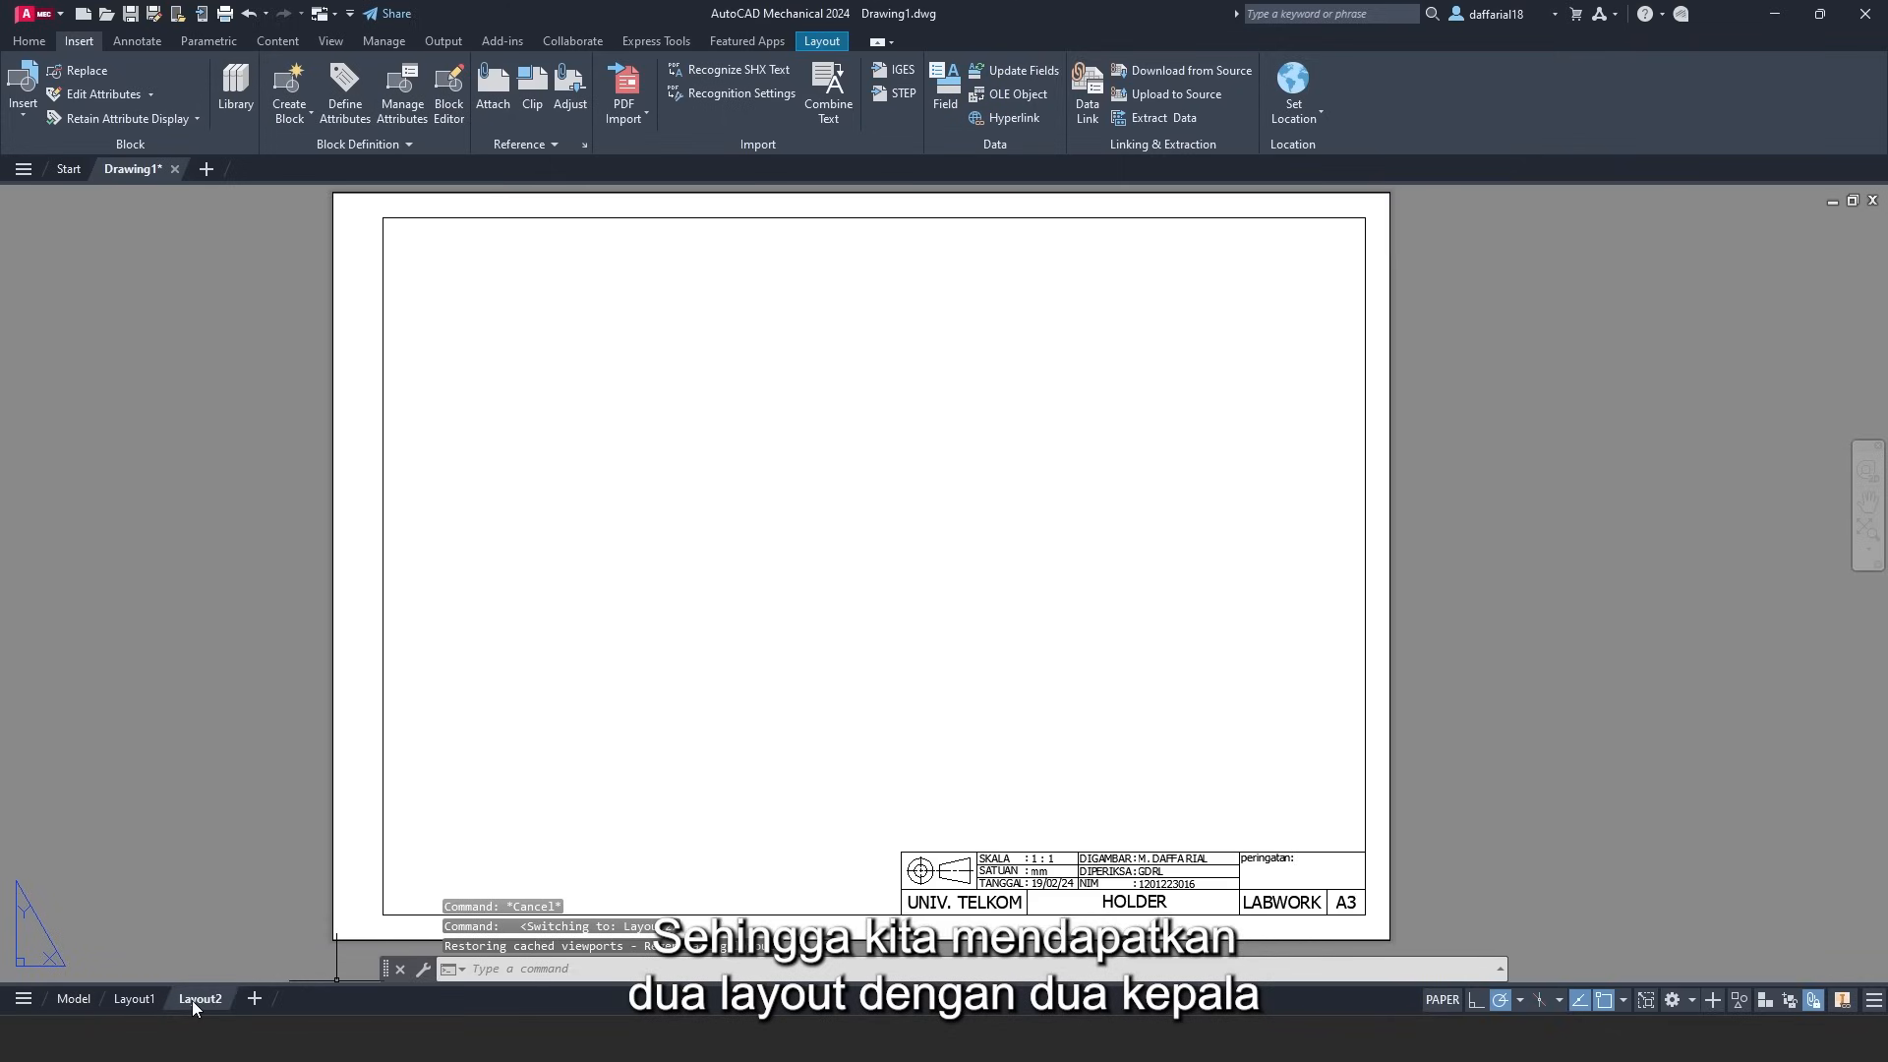
click(155, 996)
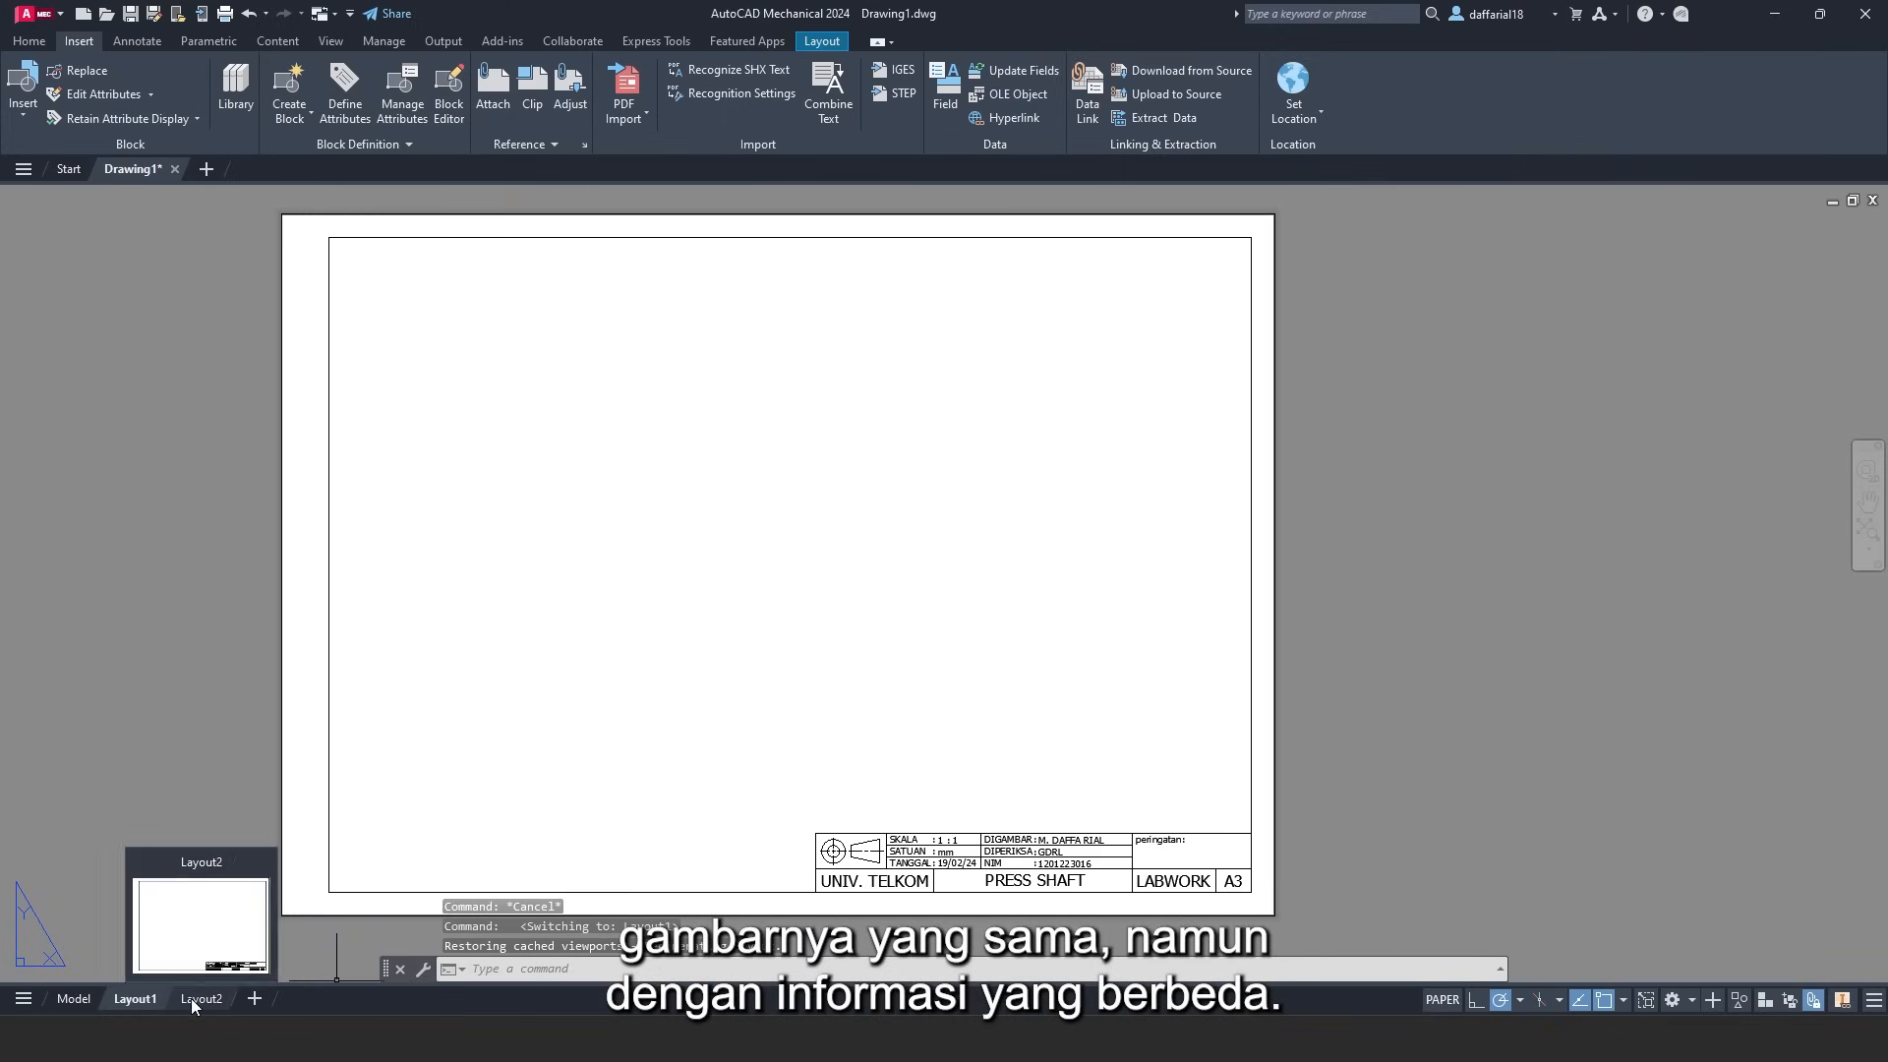
click(195, 998)
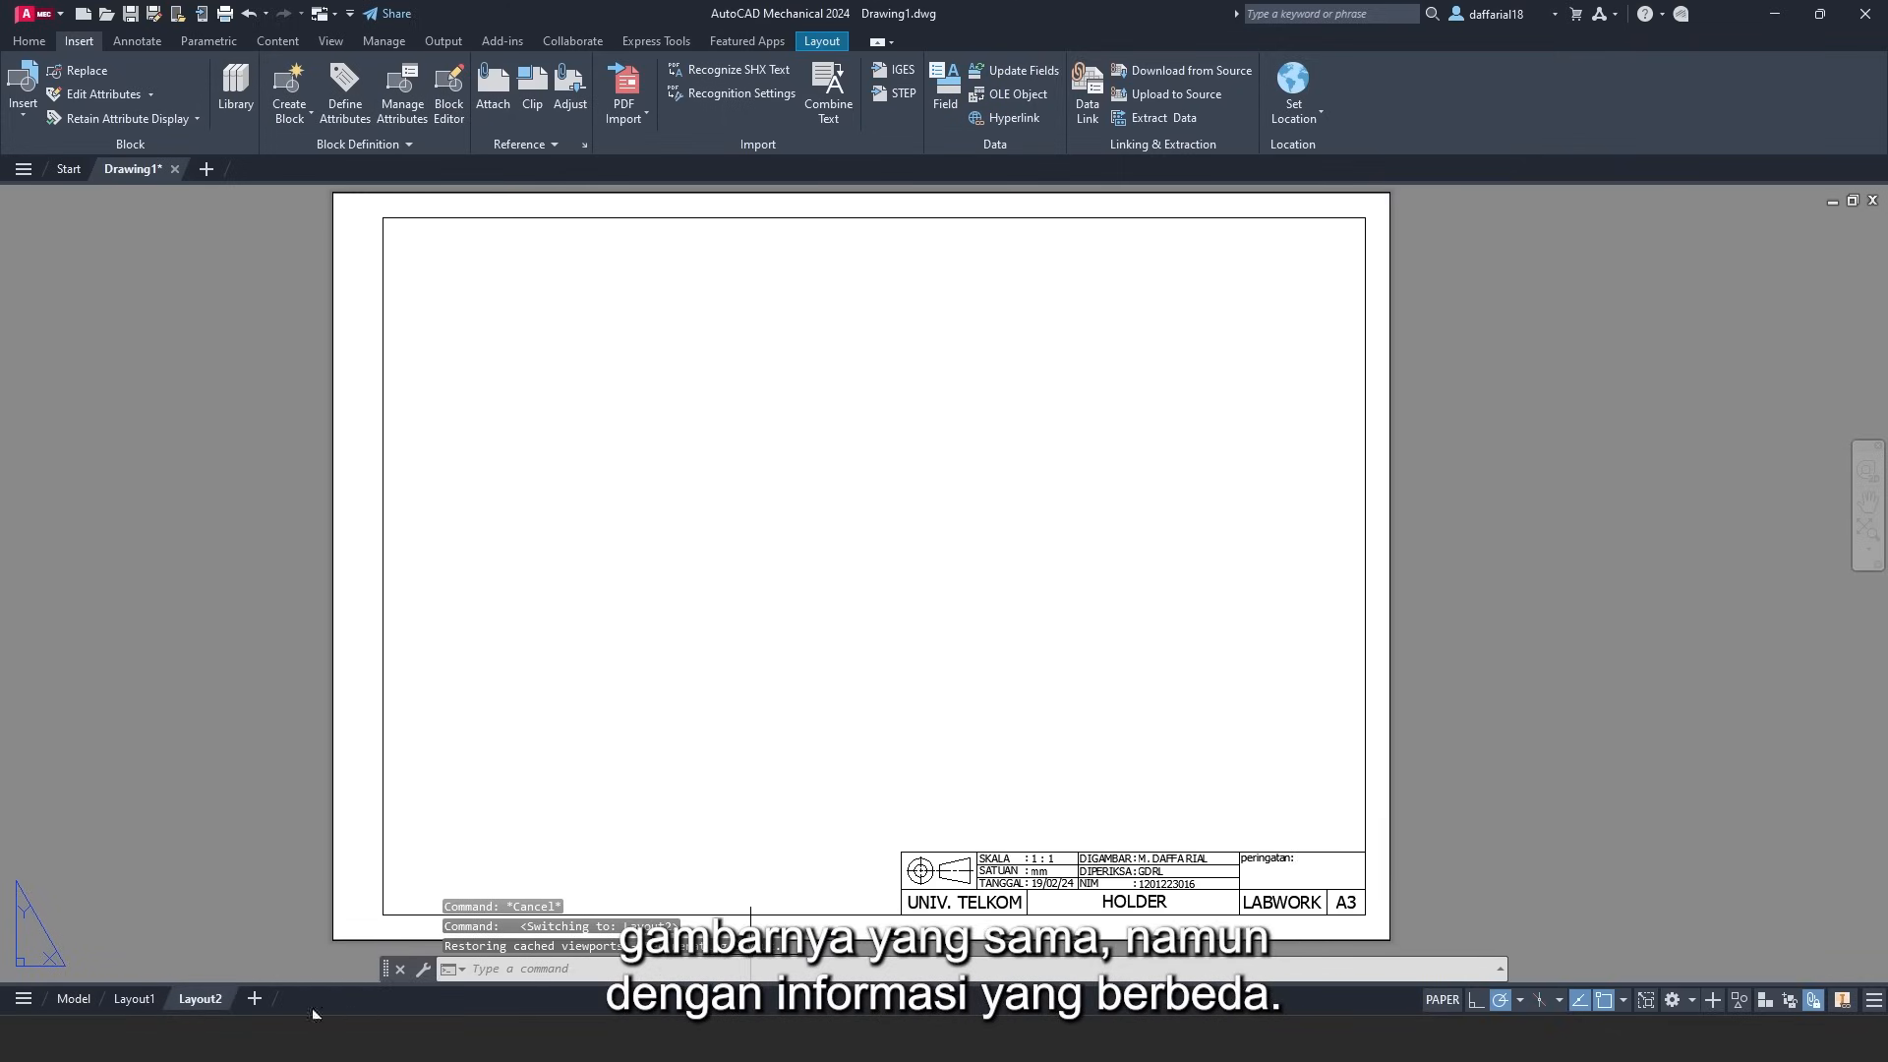
click(147, 998)
click(200, 998)
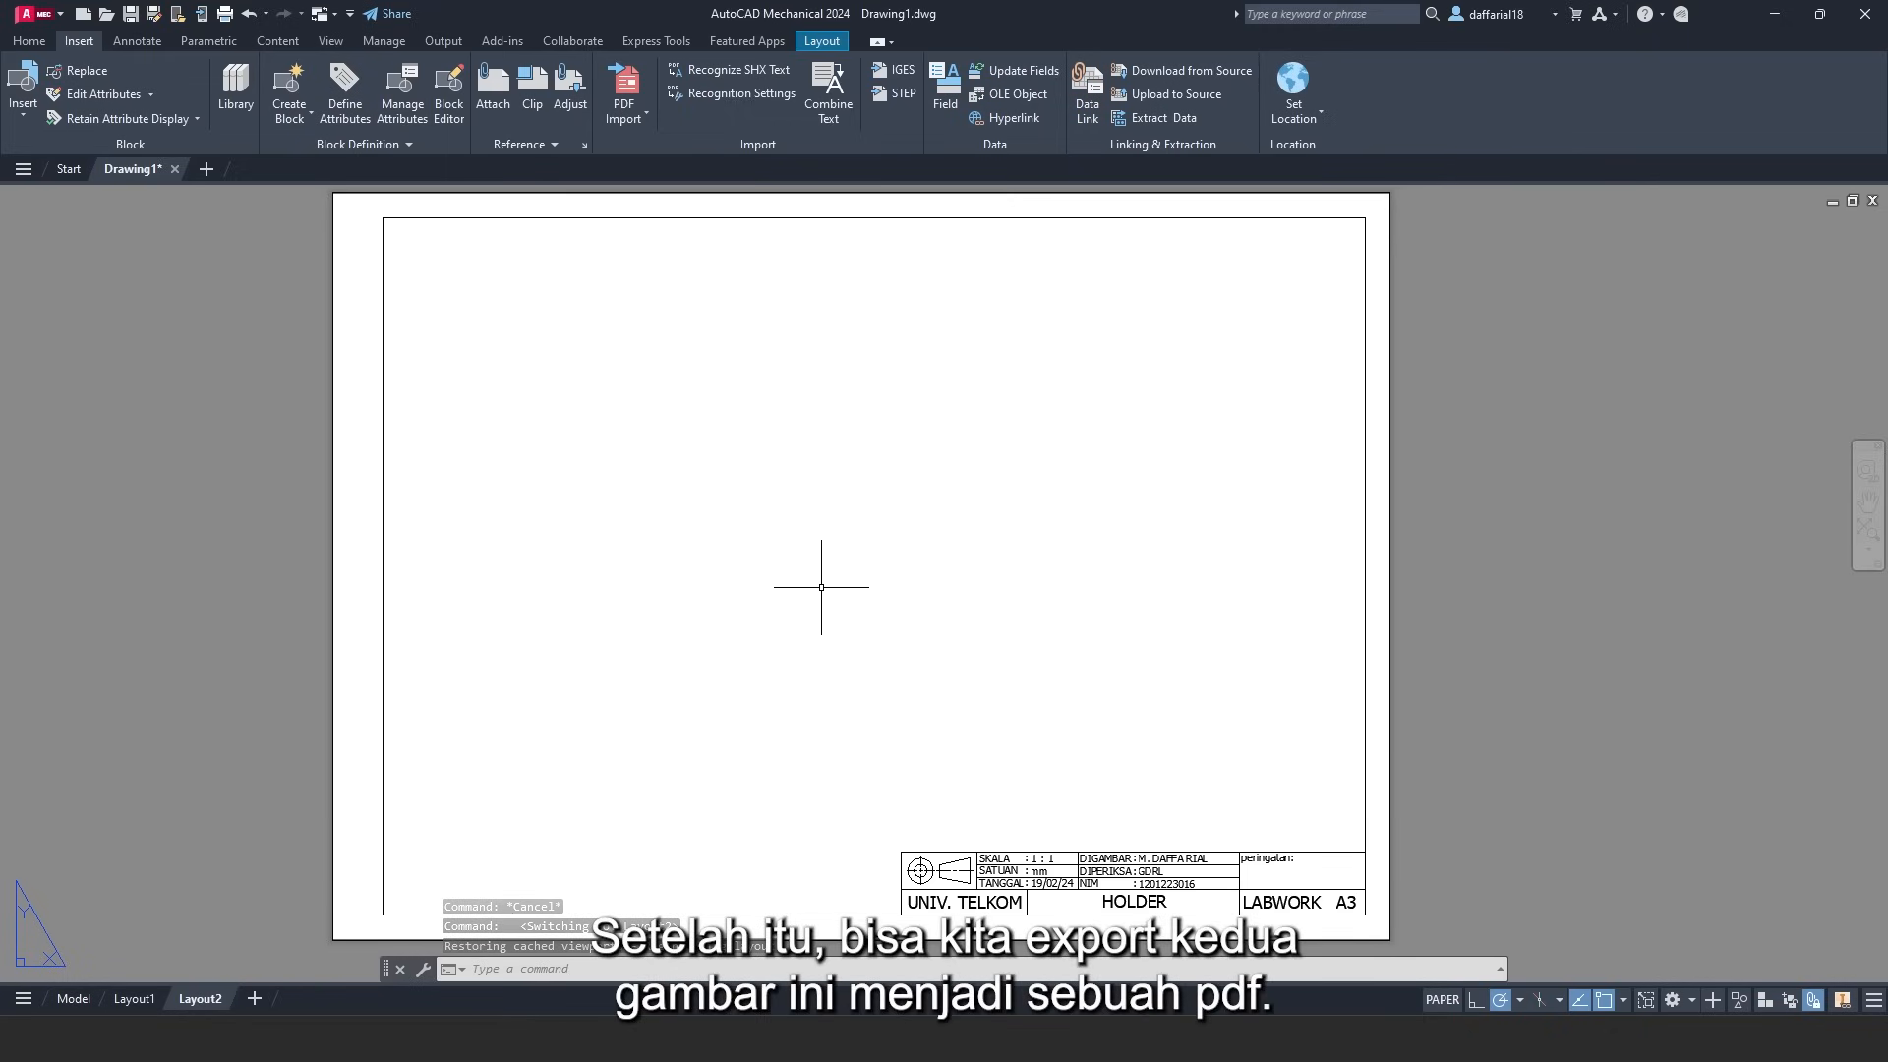
click(157, 999)
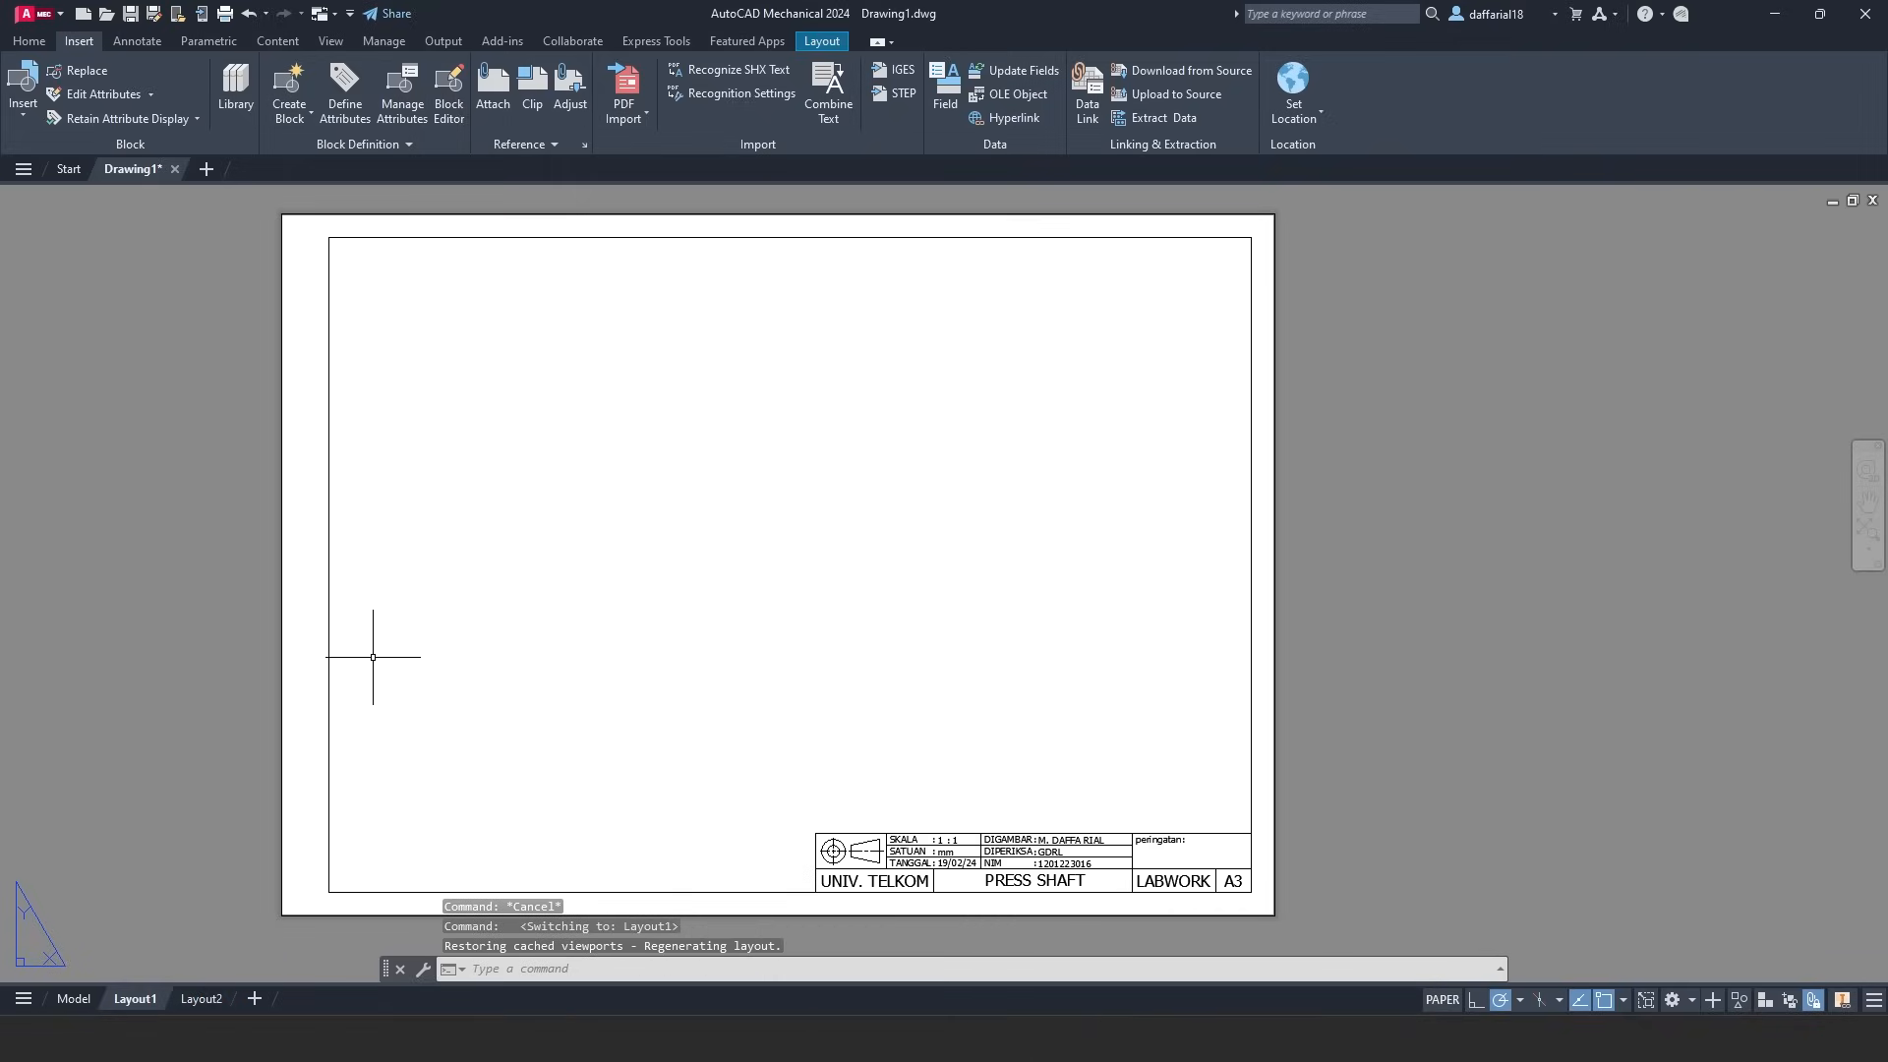
- Set the Output export range to All layouts and choose Export to PDF
click(440, 42)
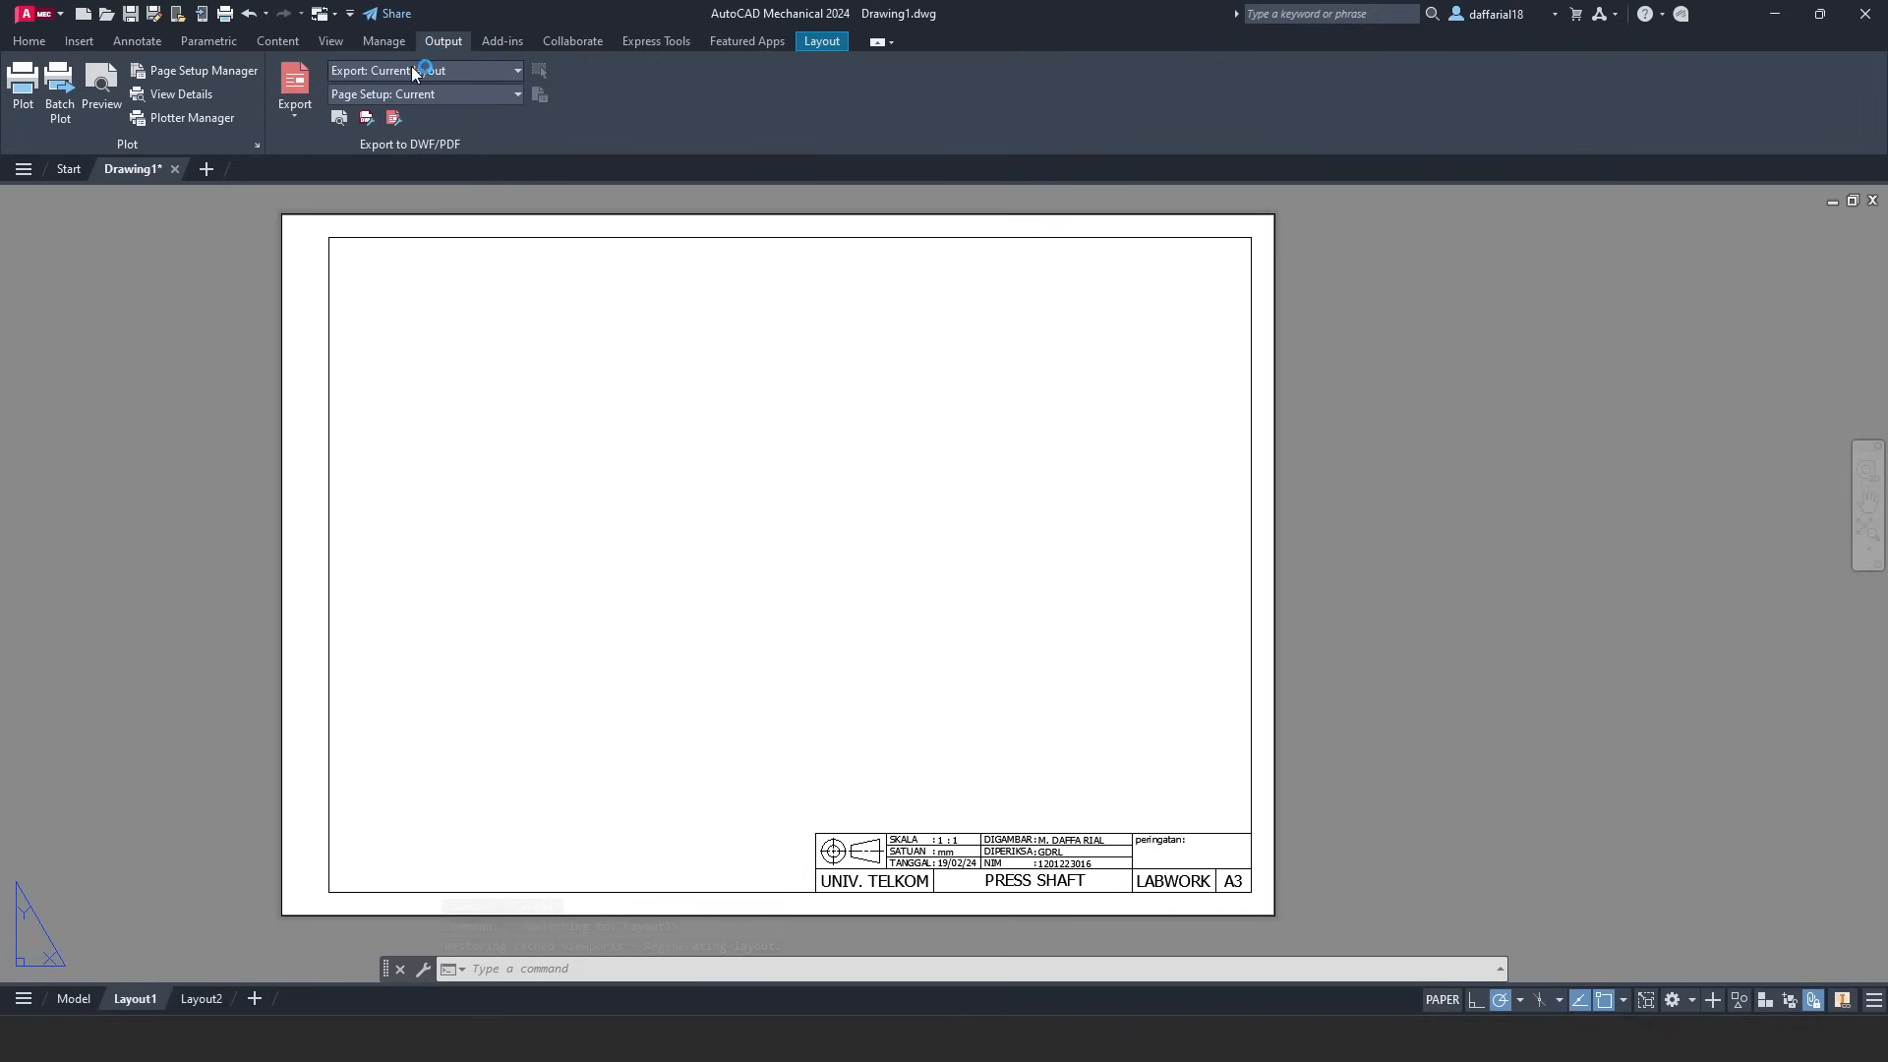
click(373, 69)
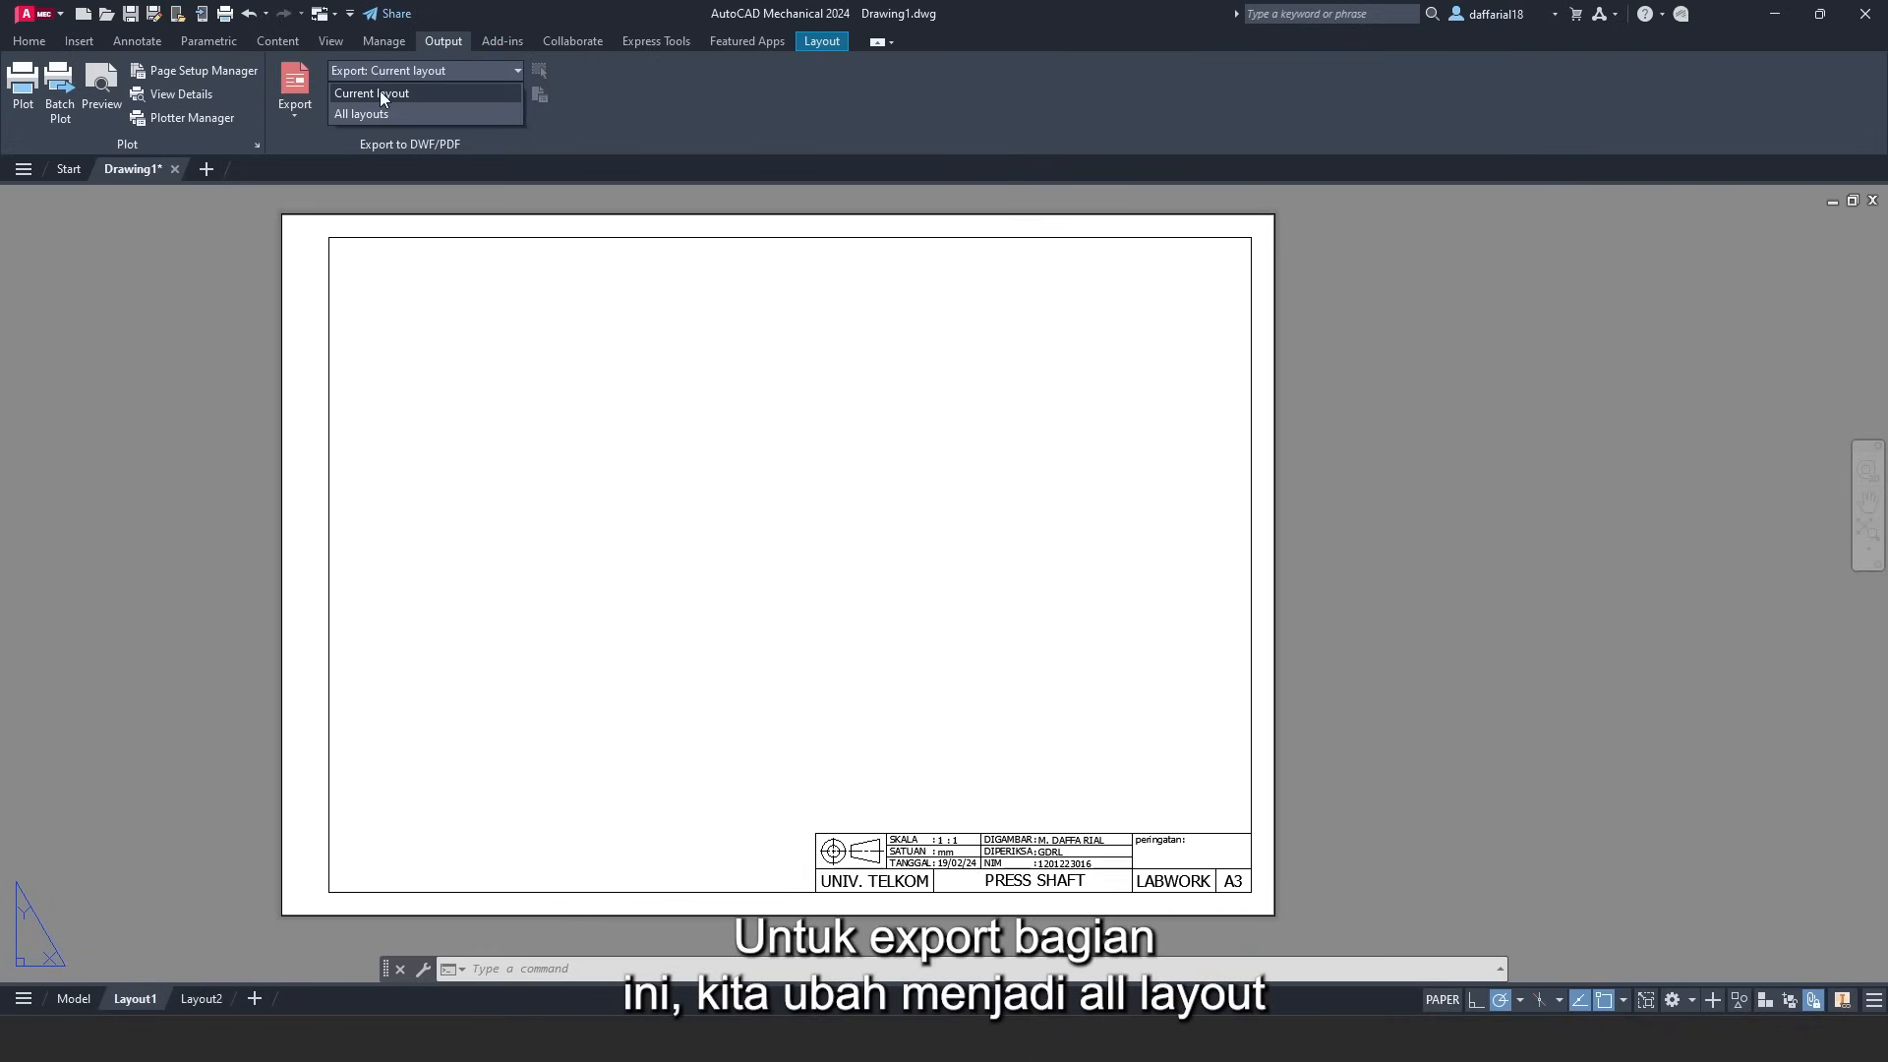
click(373, 112)
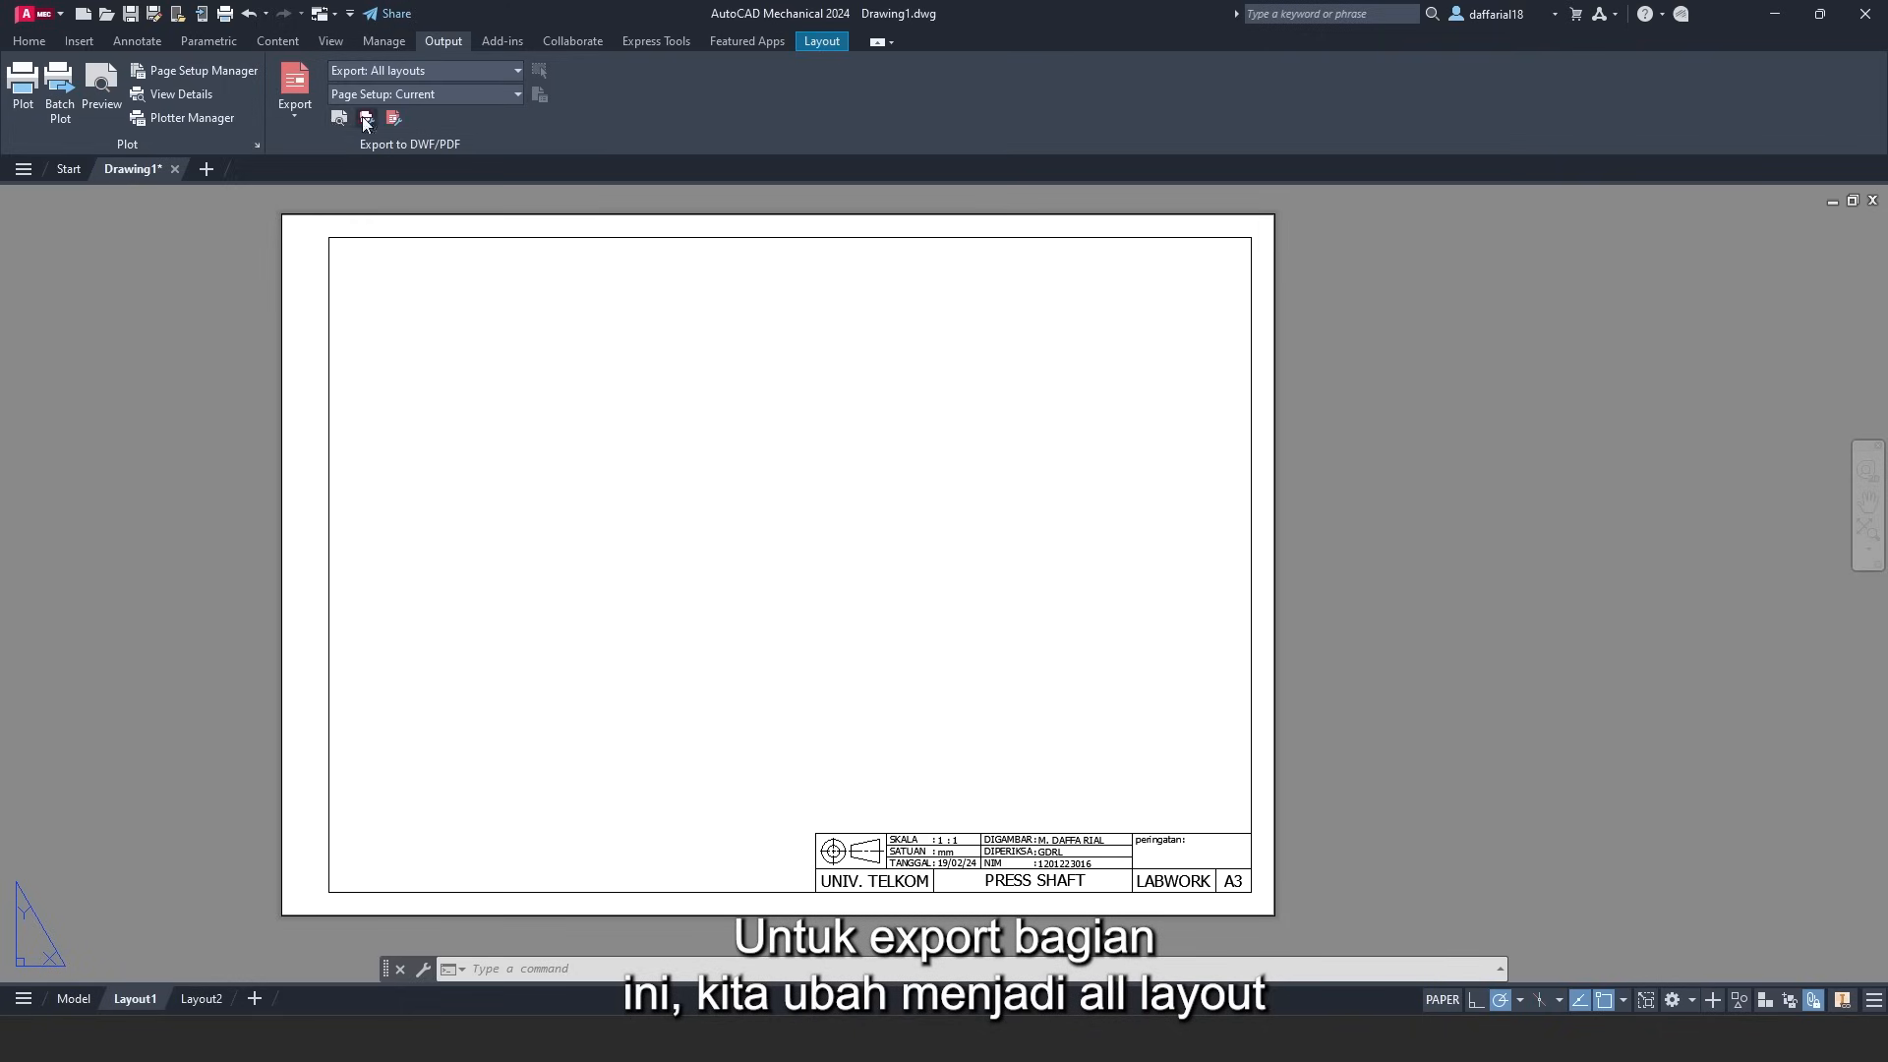
click(298, 110)
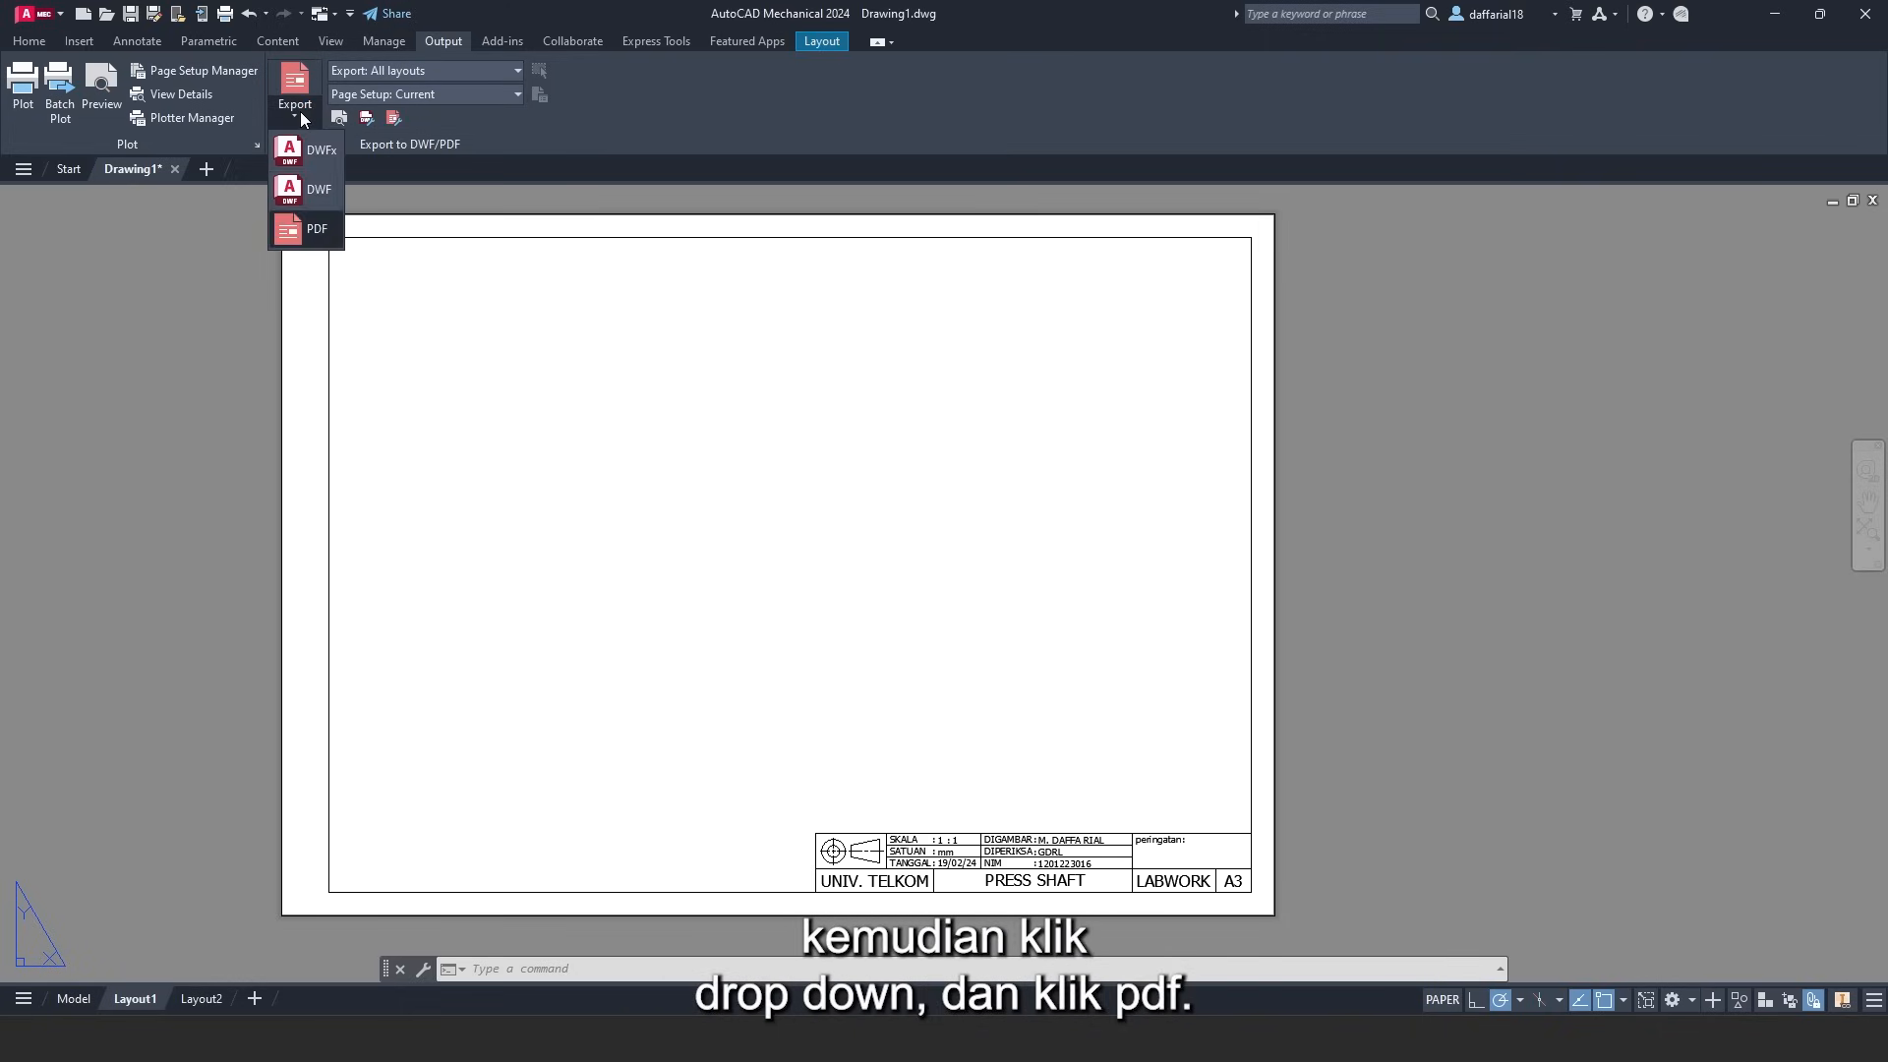
click(318, 236)
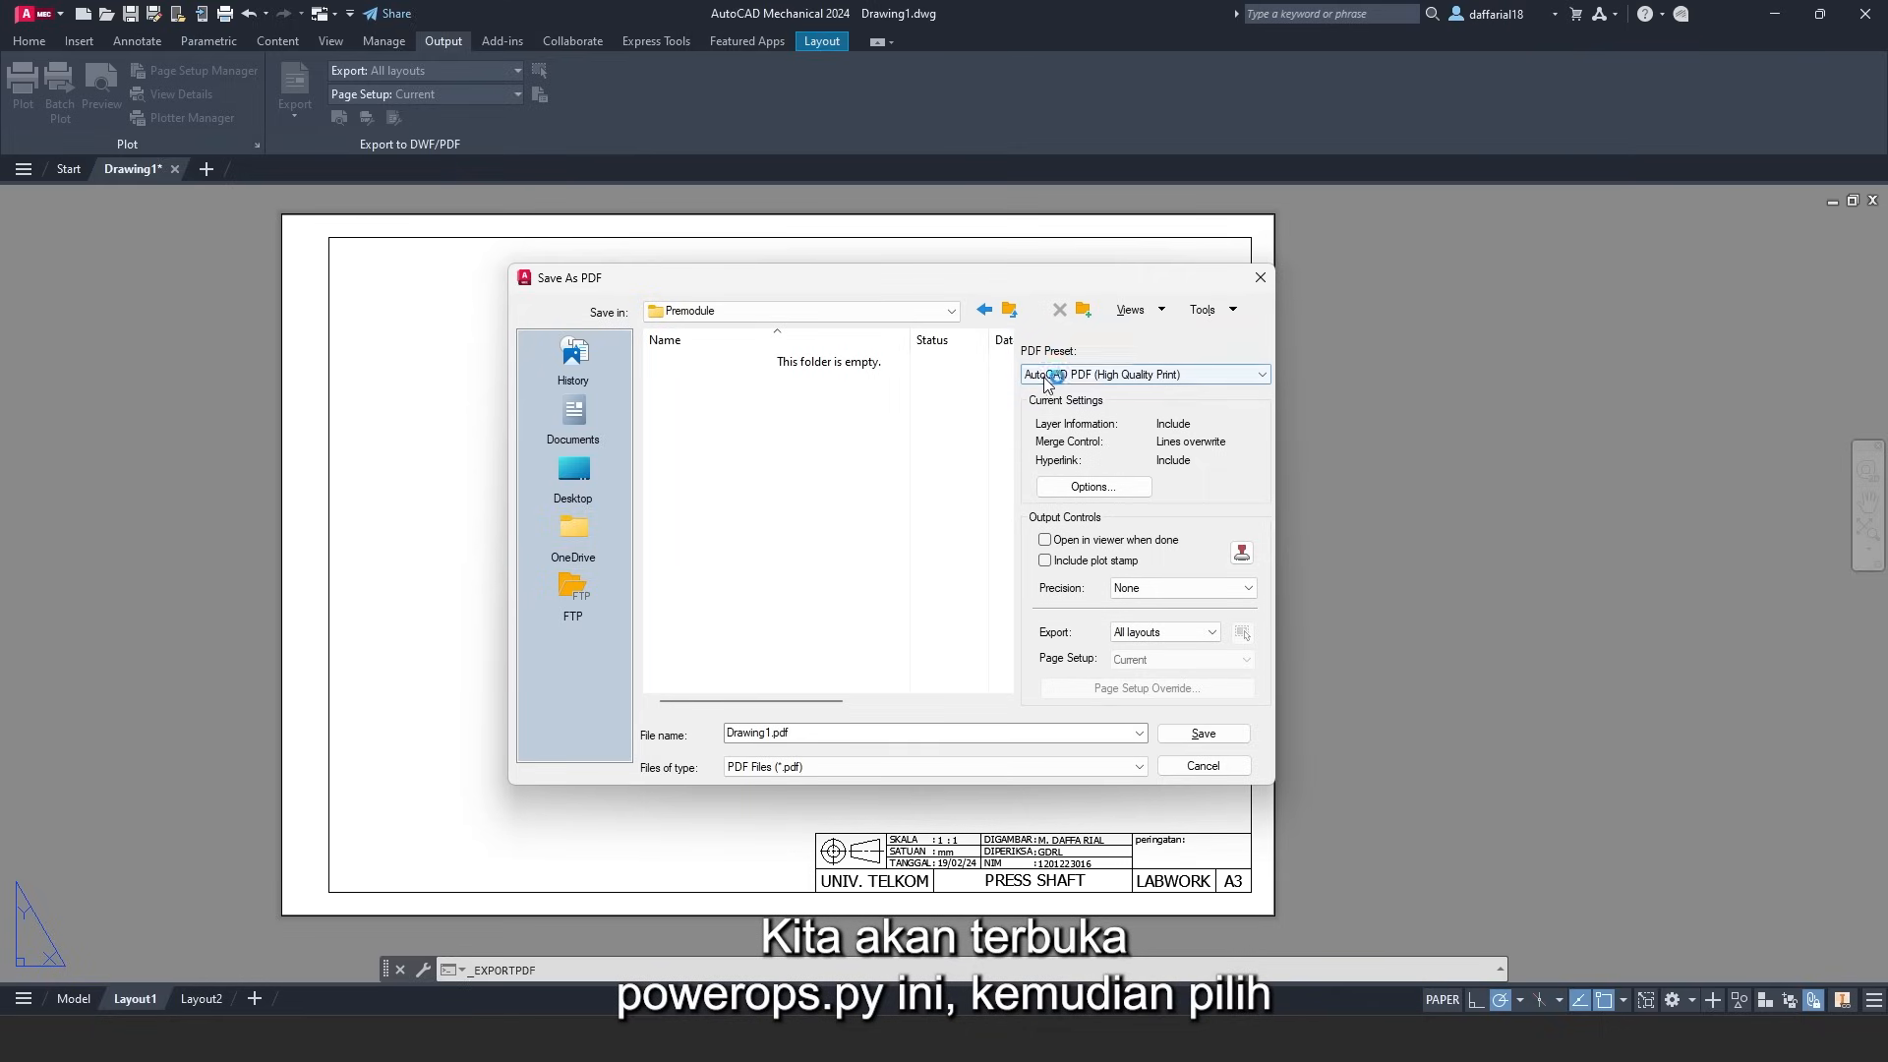
- Select the AutoCAD PDF (High Quality Print) preset and keep Export set to All layouts
click(1108, 377)
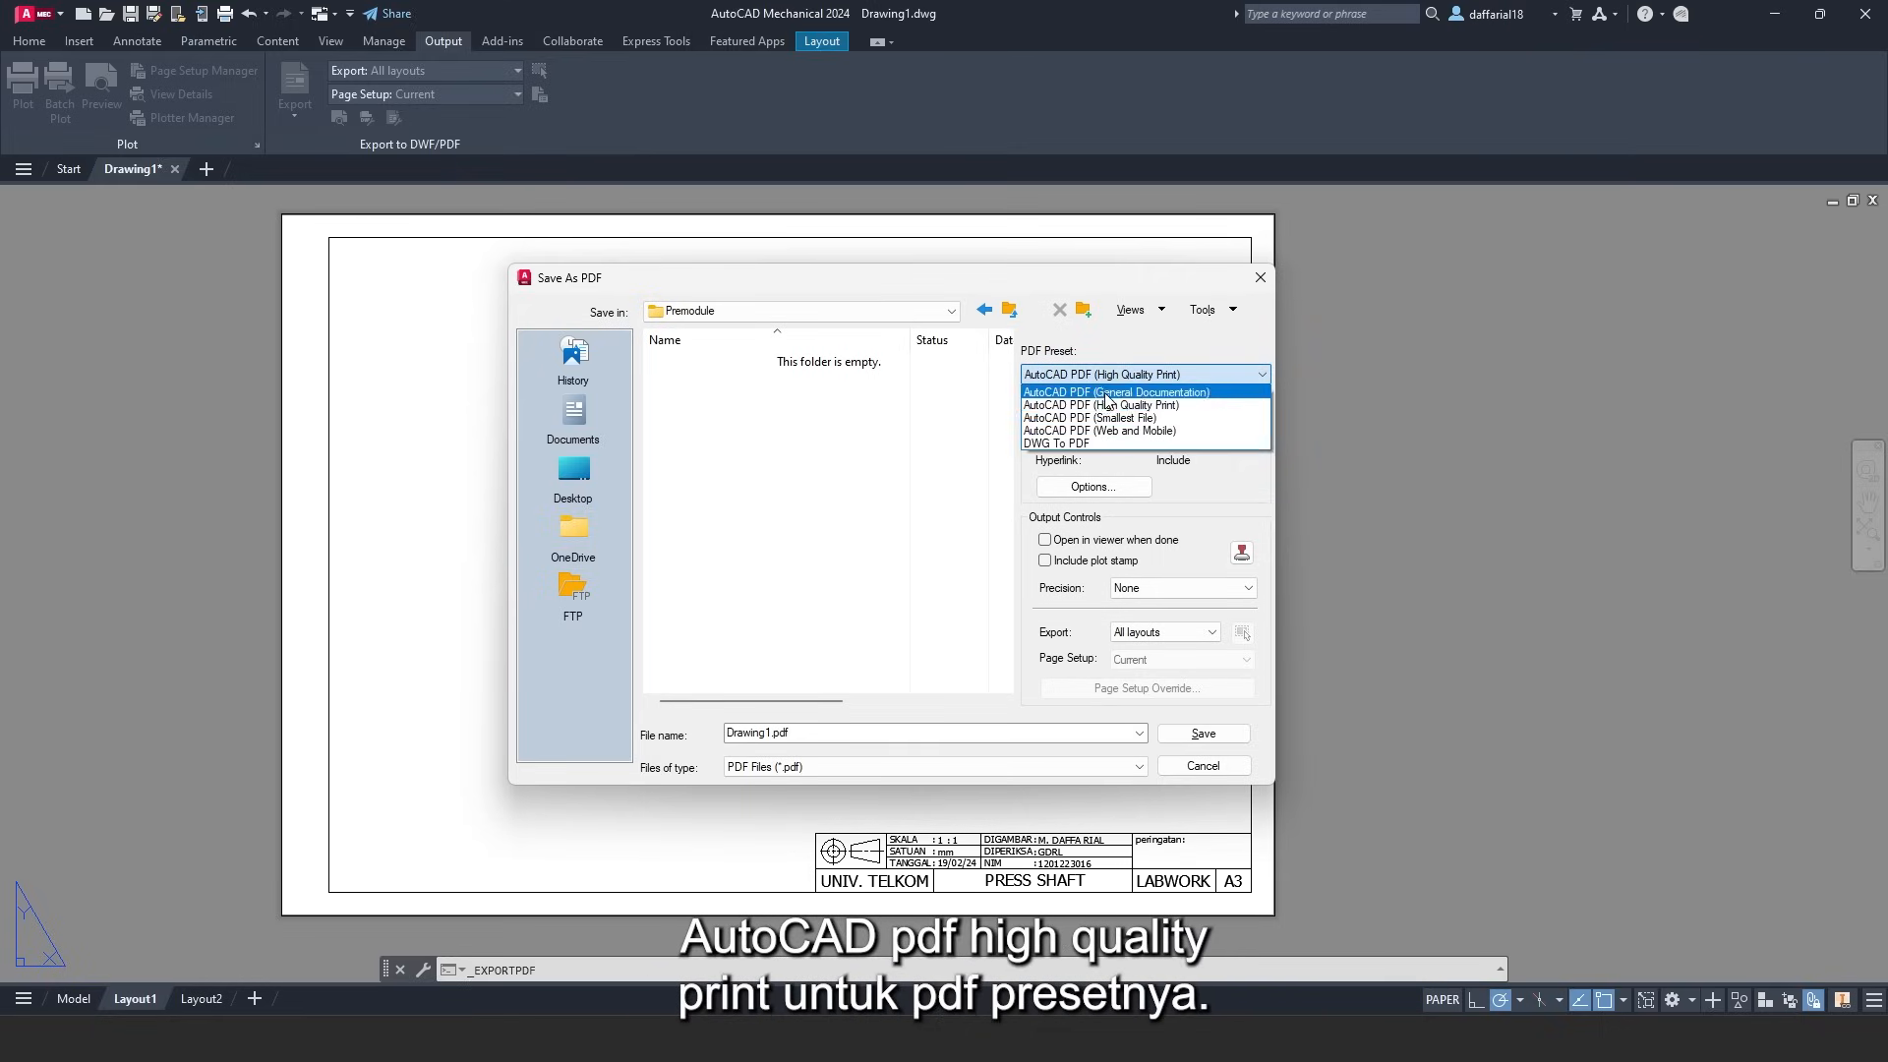
click(1105, 405)
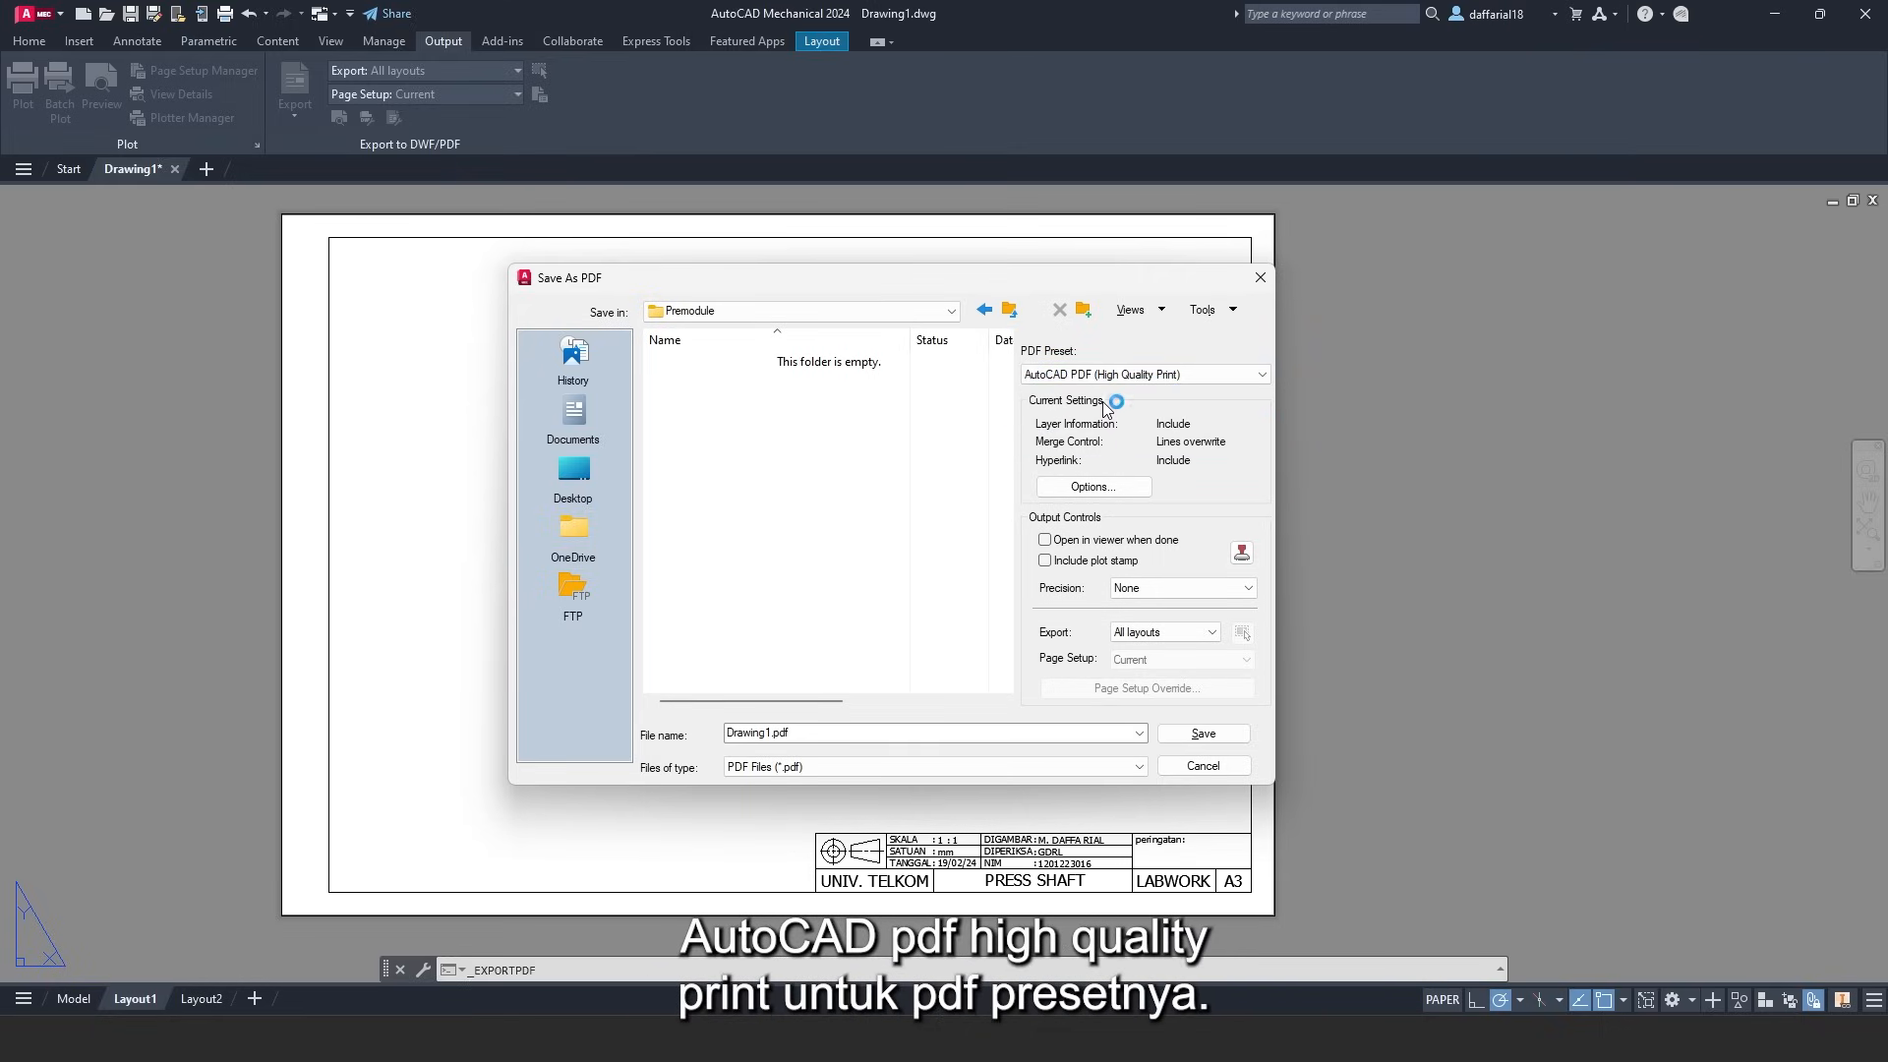
click(1140, 632)
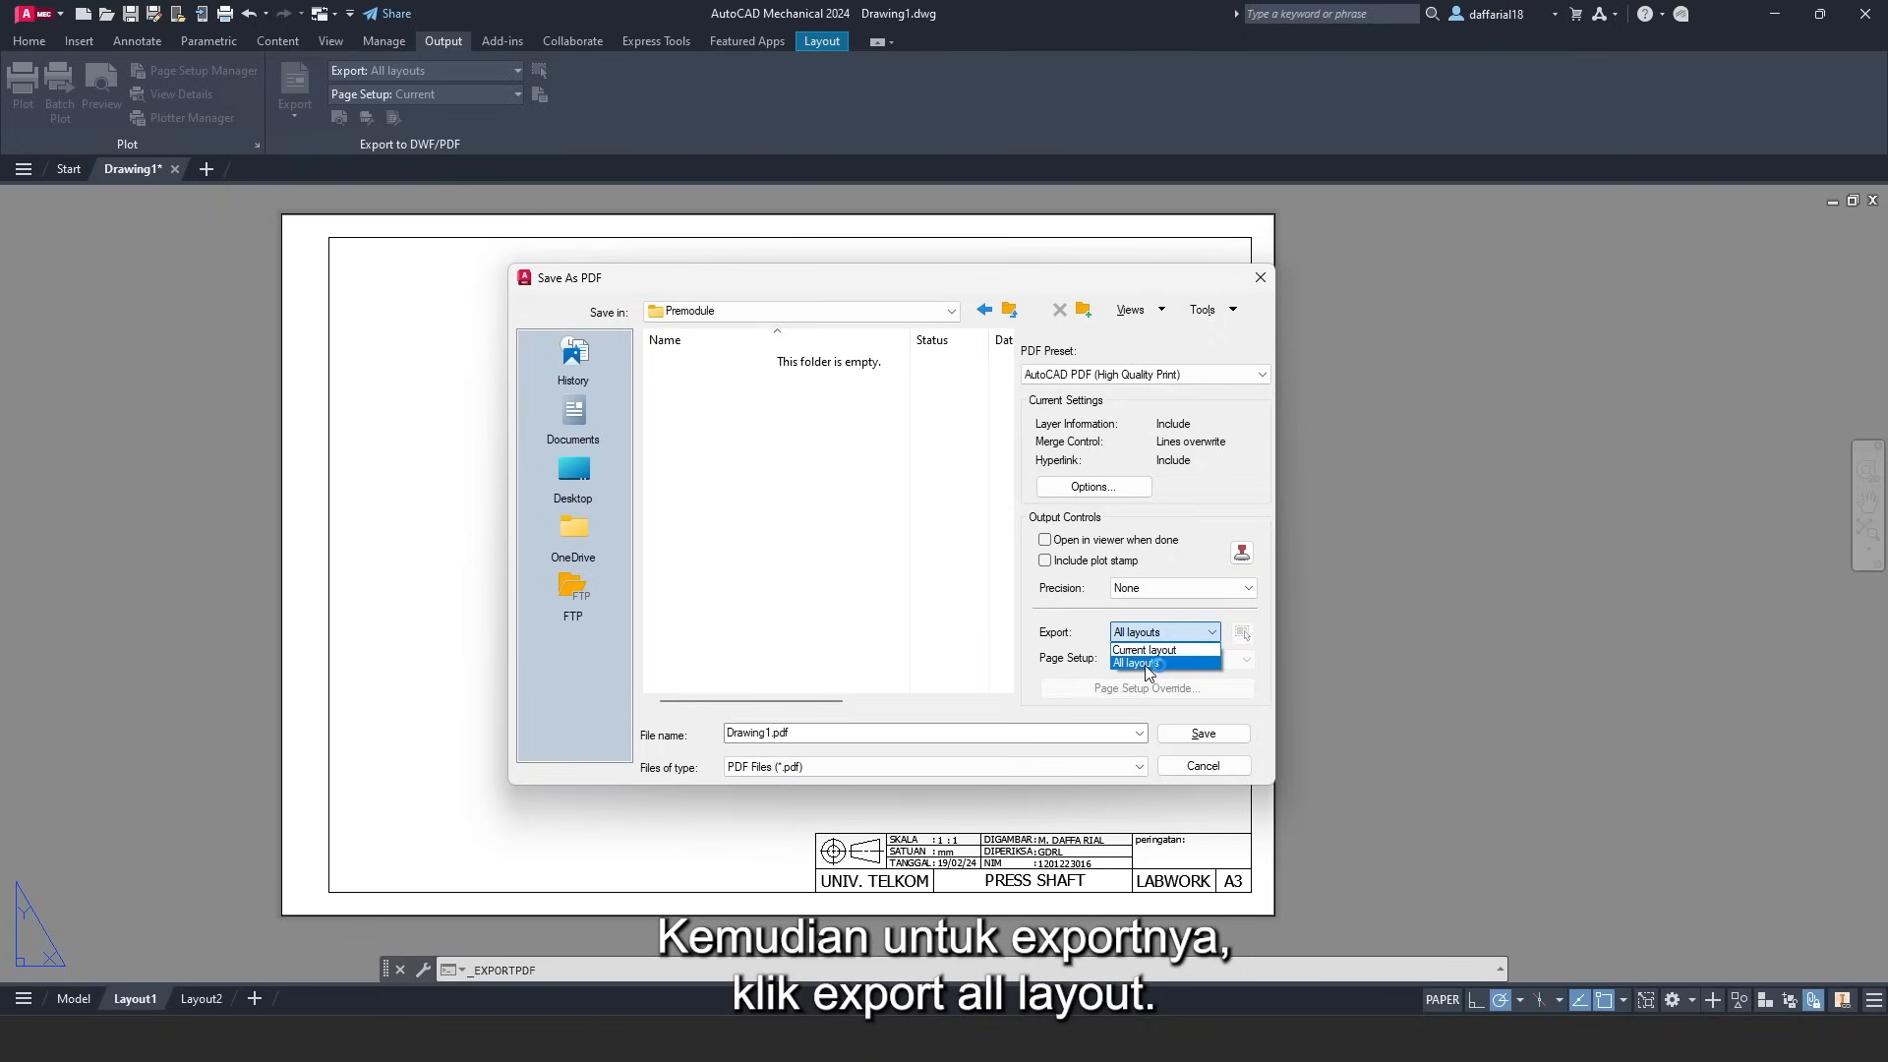
click(1141, 666)
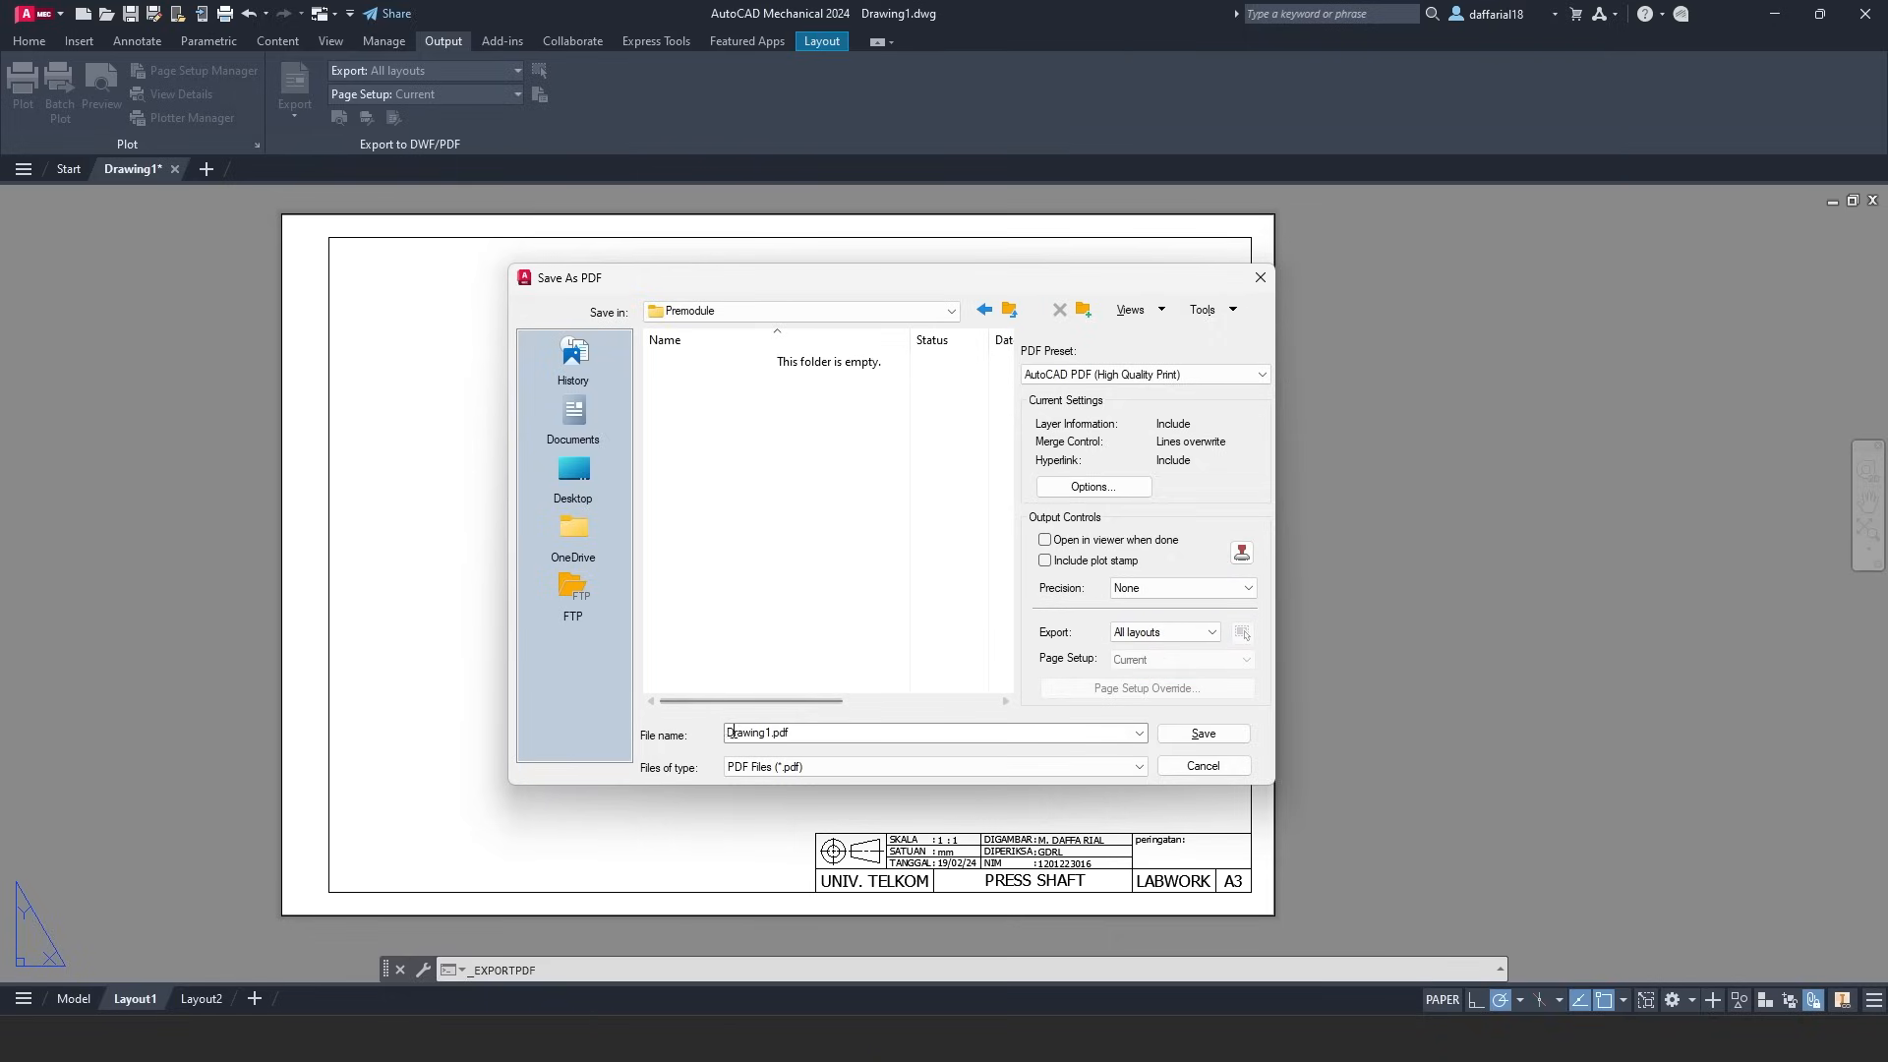
- Rename the file to 'PRA MODULE-3.1_NAMA_FRI-XXX' and save the PDF
click(762, 738)
click(772, 733)
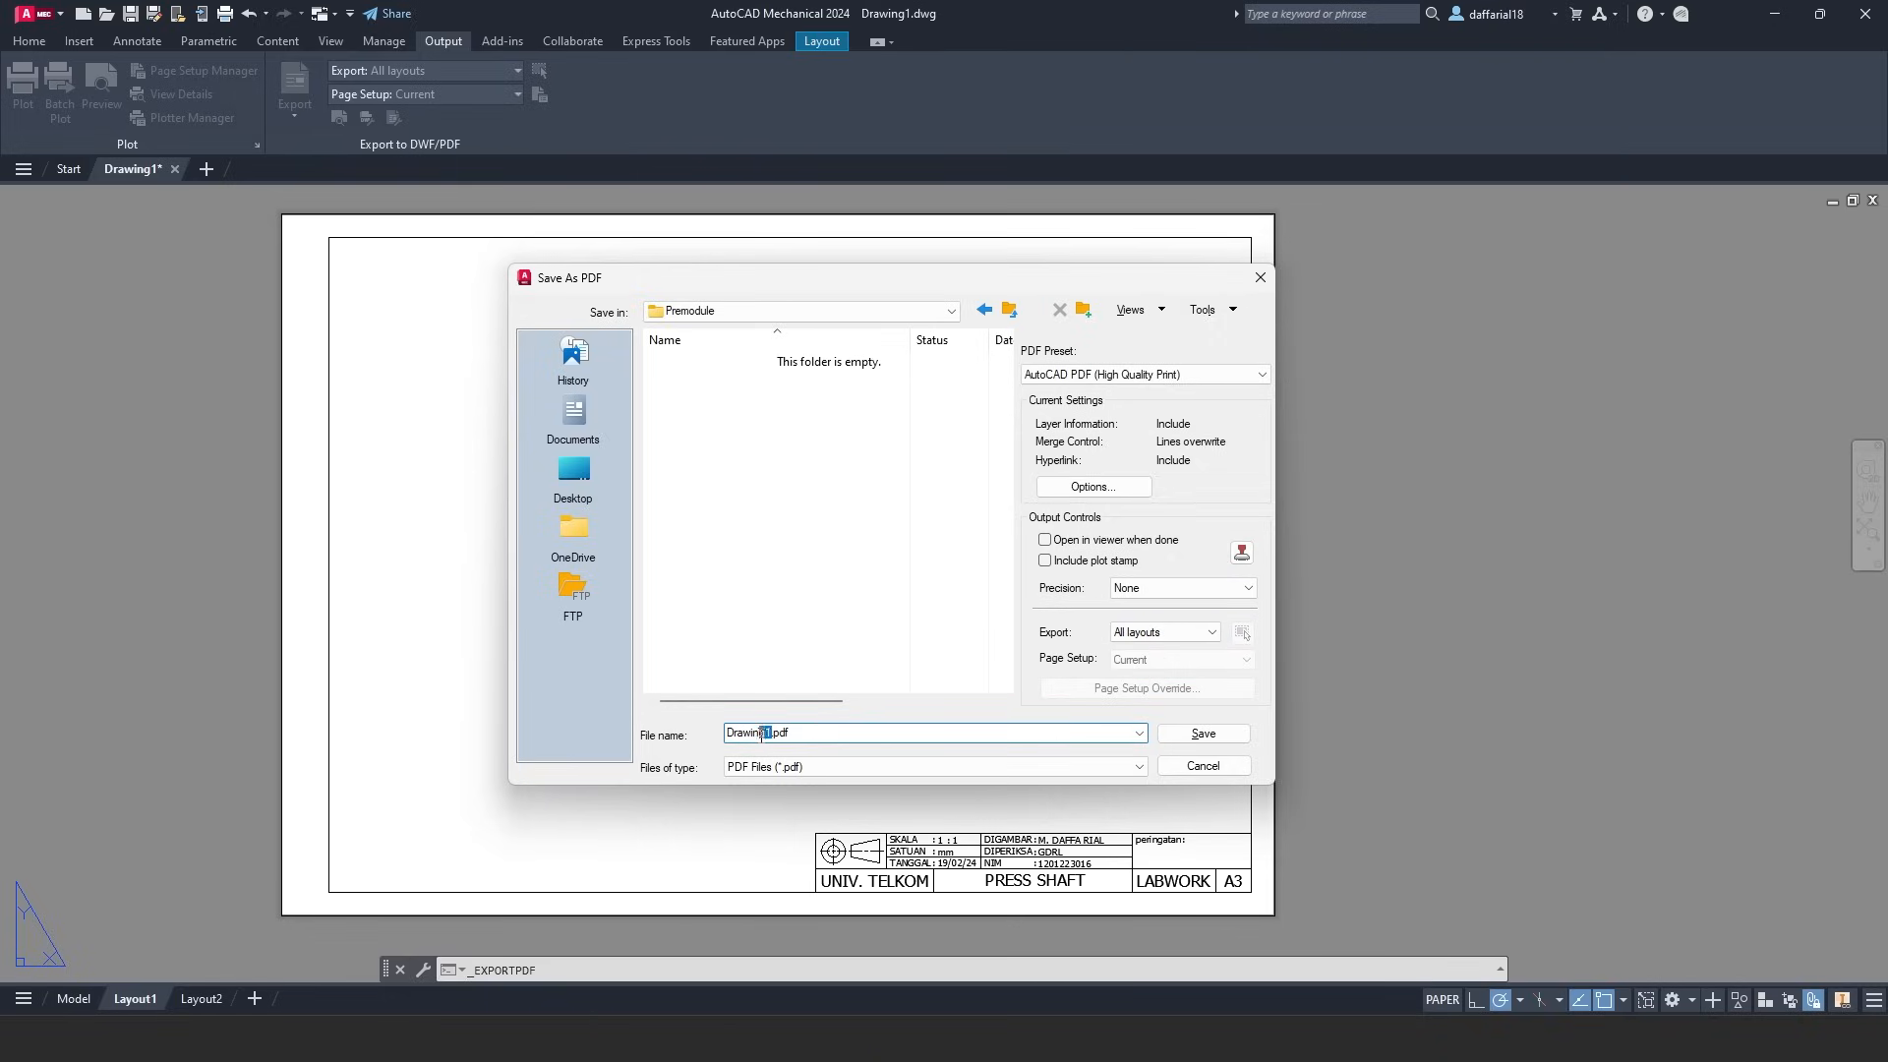
drag(764, 732, 711, 730)
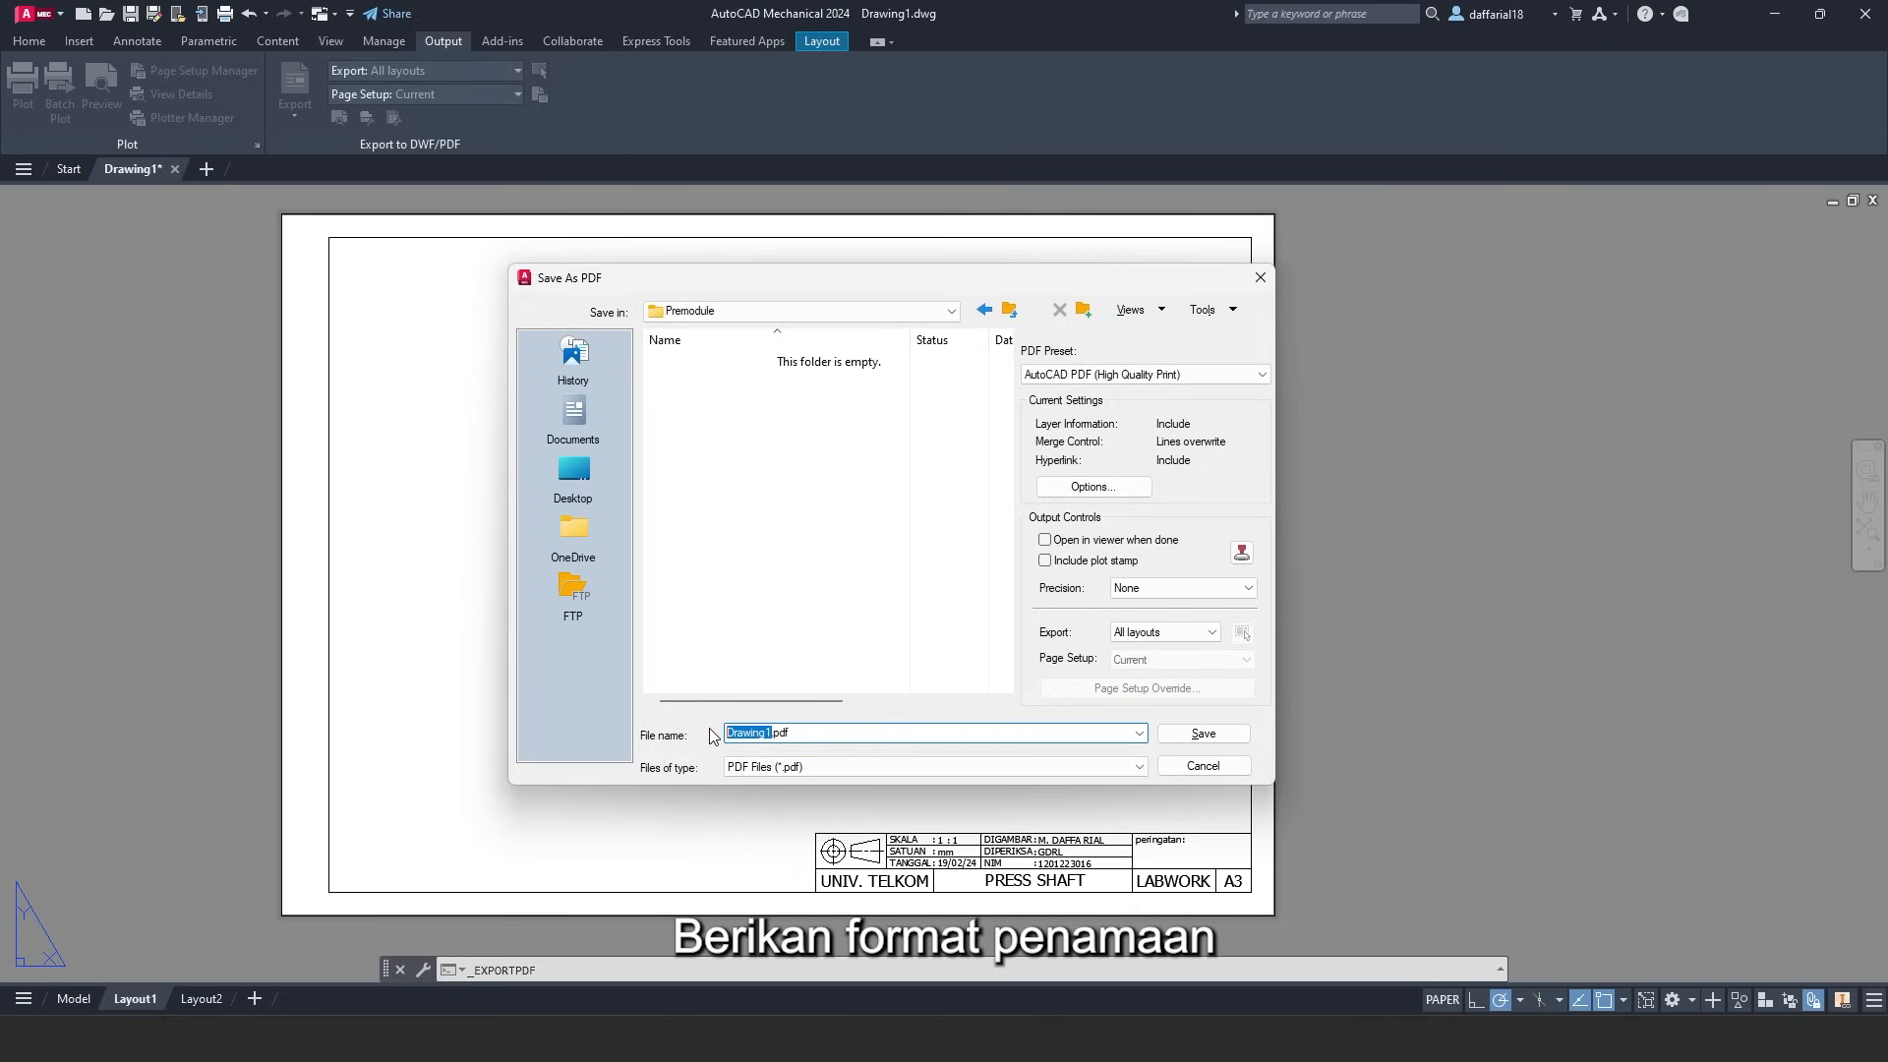
text(PRA )
text( MODULE)
text(-)
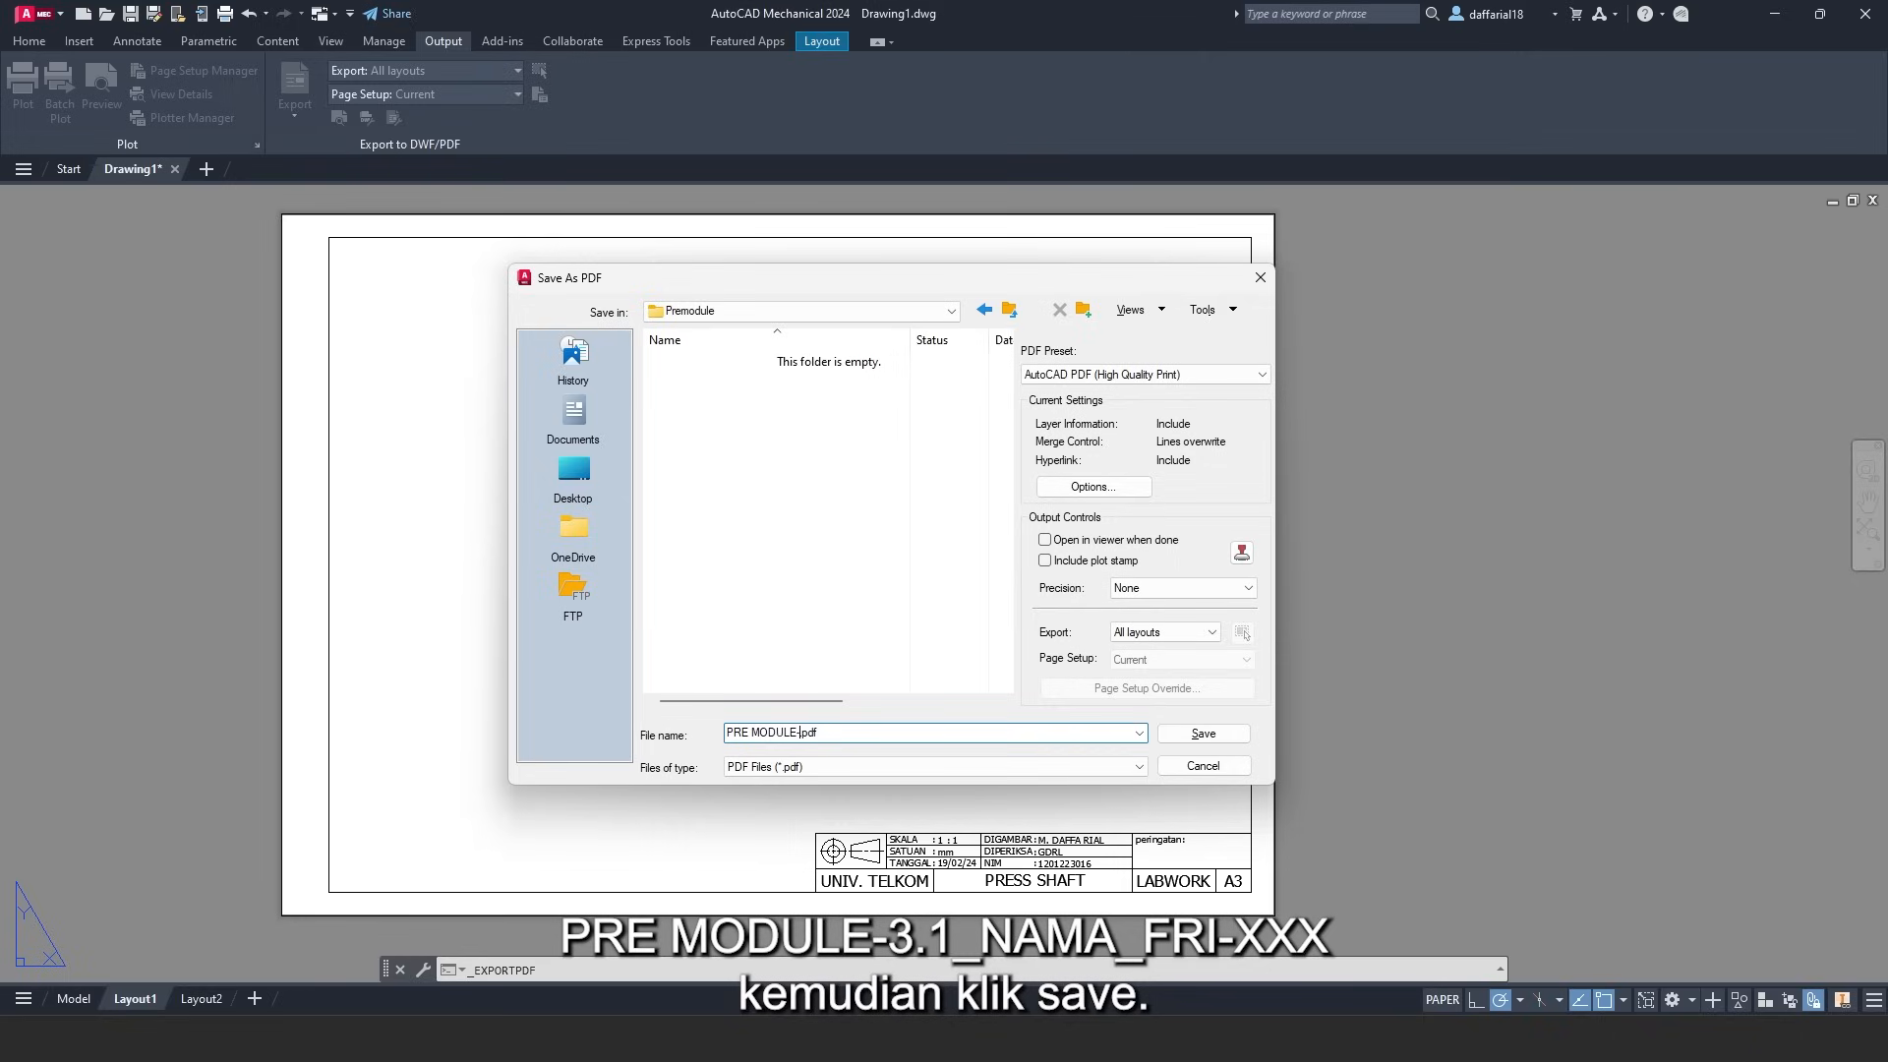
text(3.1_NAMA_FRI-XXX)
click(1204, 735)
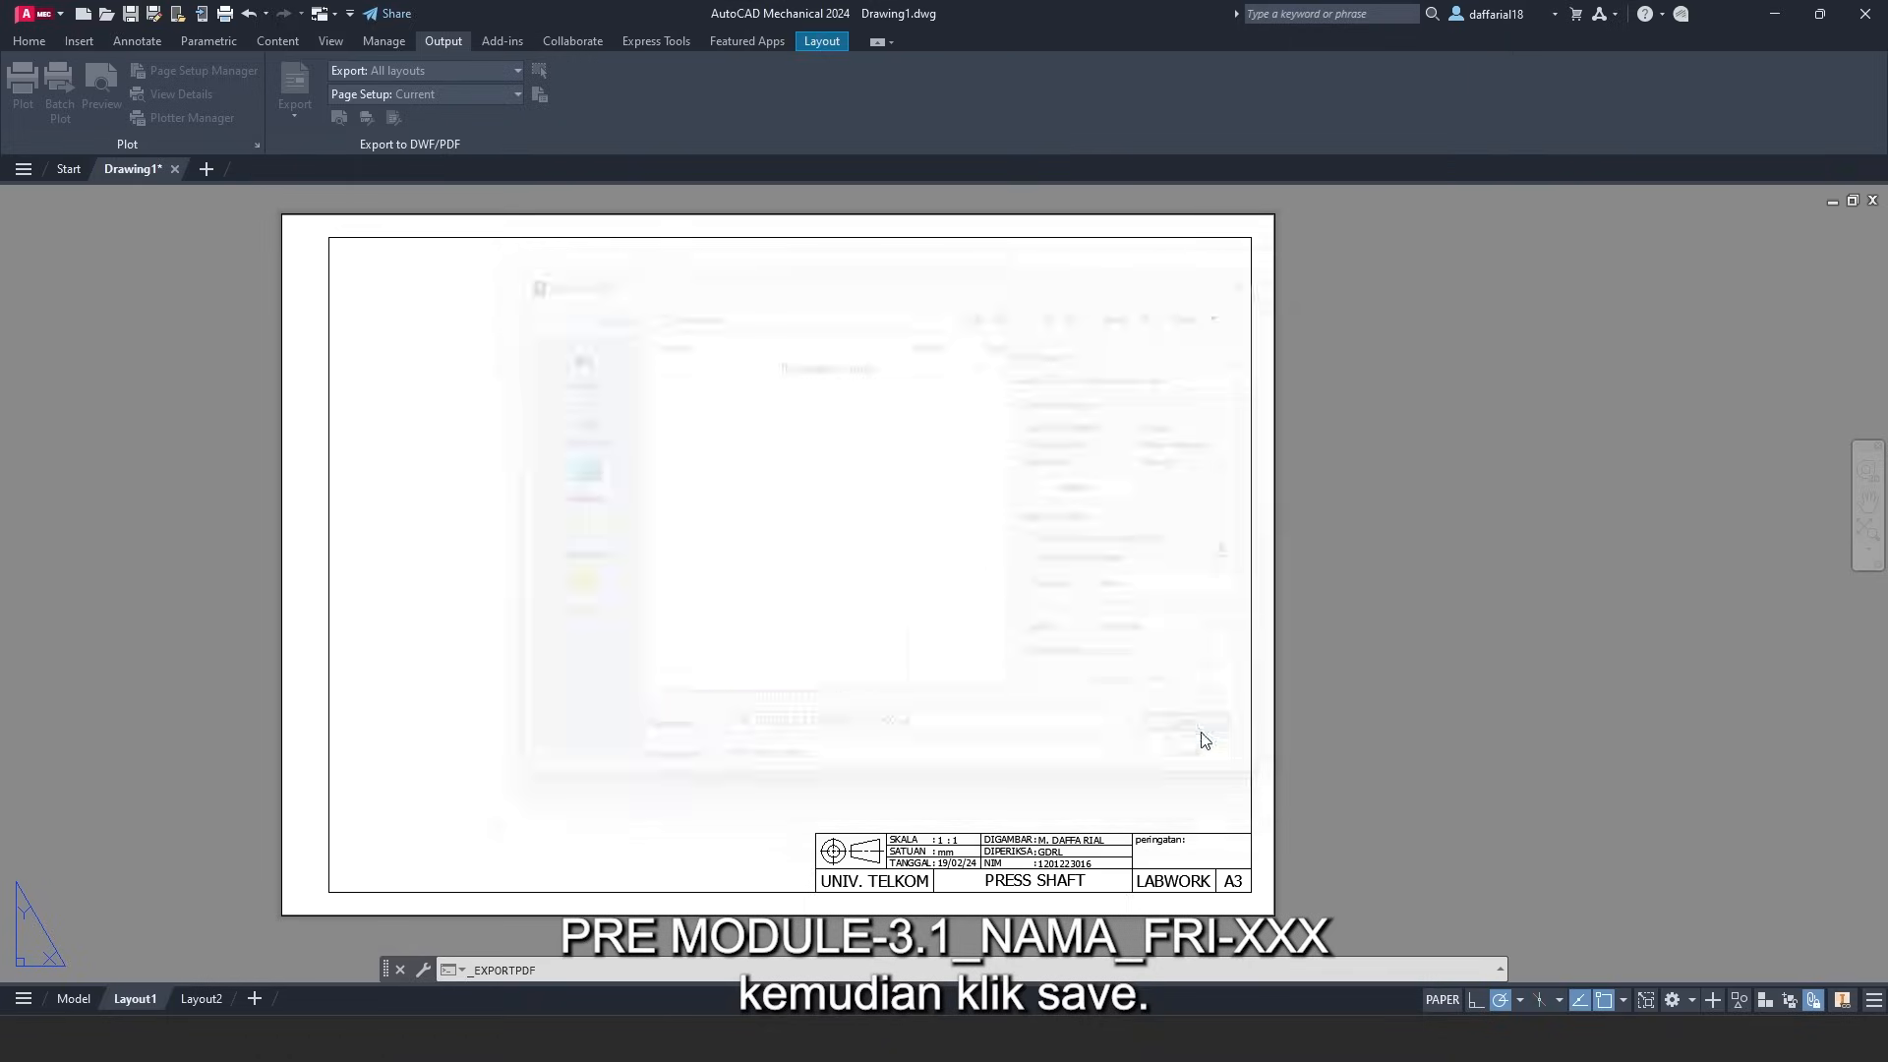